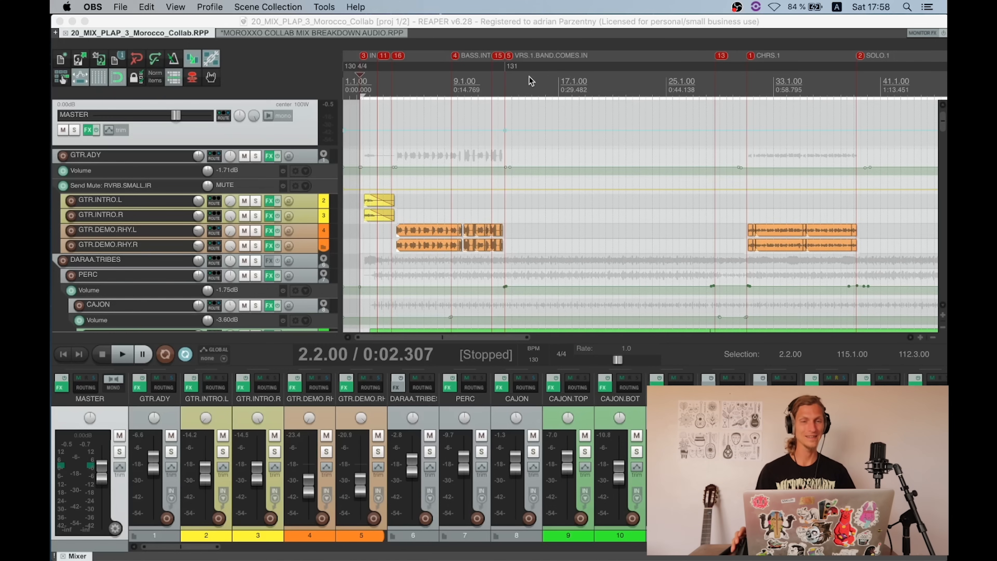
# Step: Start playback of the mix from 2.2.00 and hide the mixer to enlarge the arrangement
pyautogui.press('space')
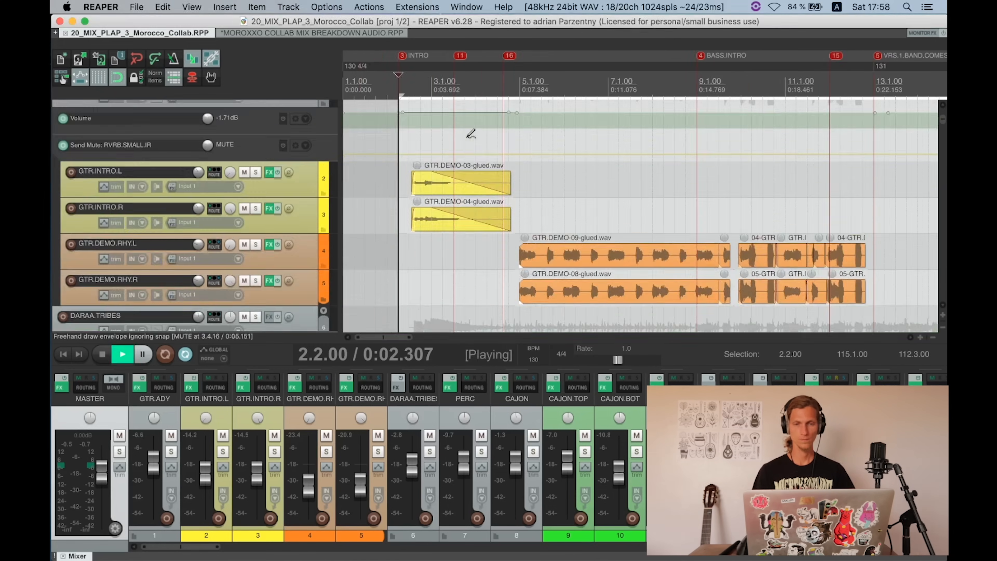
pyautogui.scroll(-3, 467, 136)
pyautogui.scroll(-3, 466, 136)
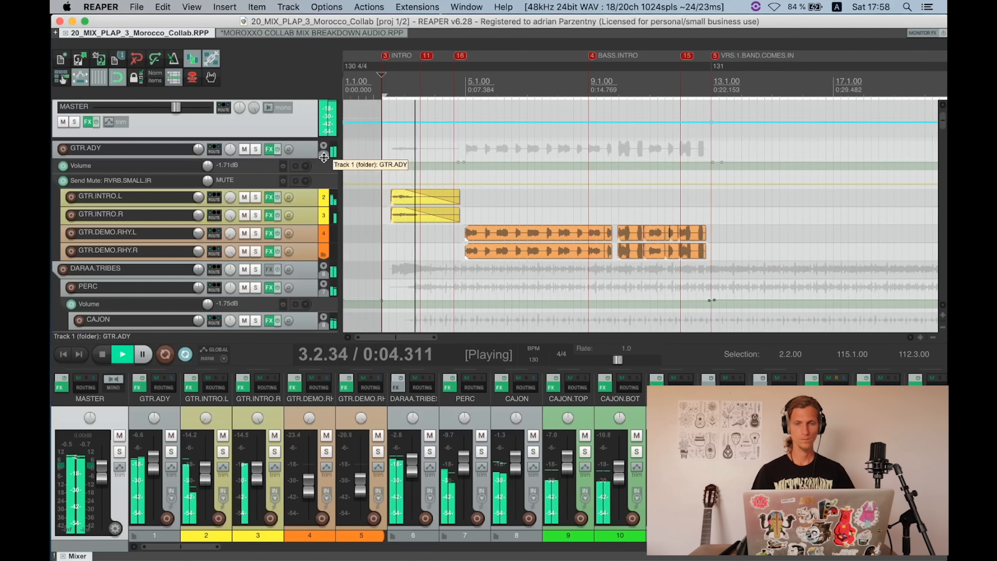
pyautogui.press('super+m')
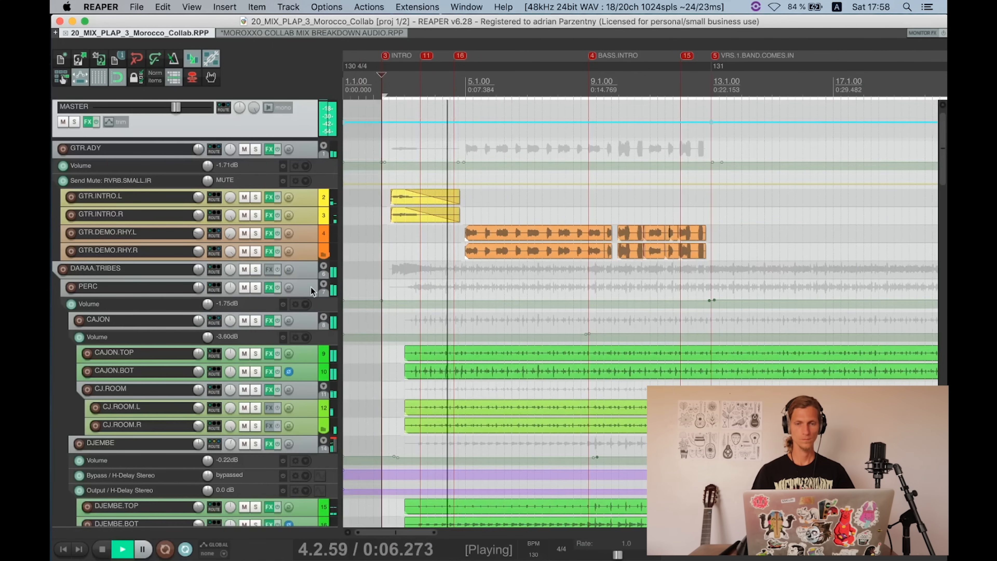
# Step: Listen to the mix while examining the guitar, cajon, djembe, winds, karkaba and bass tracks, and stop playback
pyautogui.scroll(-8, 310, 287)
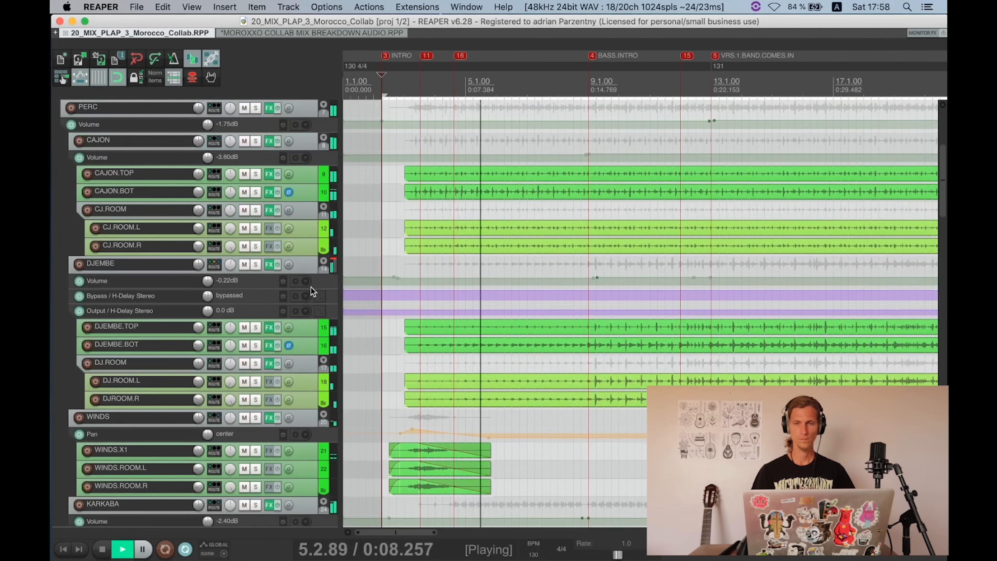
pyautogui.scroll(-10, 311, 287)
pyautogui.scroll(13, 311, 286)
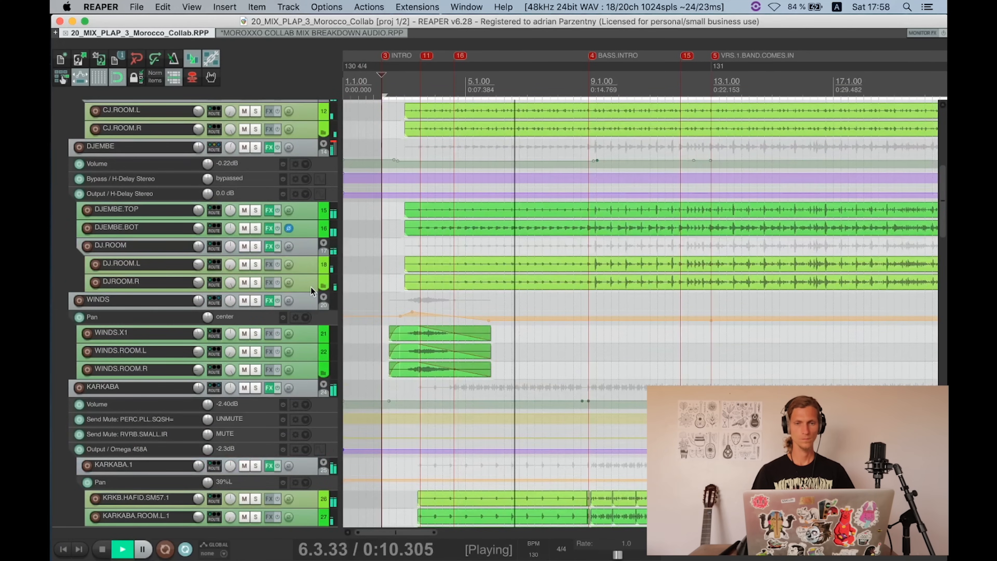
pyautogui.scroll(-5, 707, 336)
pyautogui.scroll(-2, 706, 341)
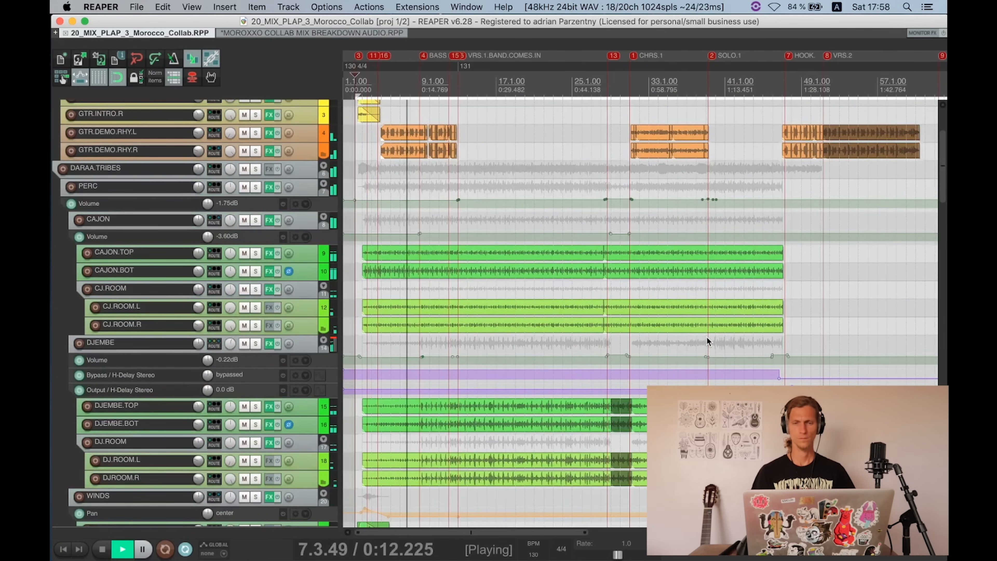
pyautogui.scroll(4, 288, 256)
pyautogui.scroll(-4, 292, 253)
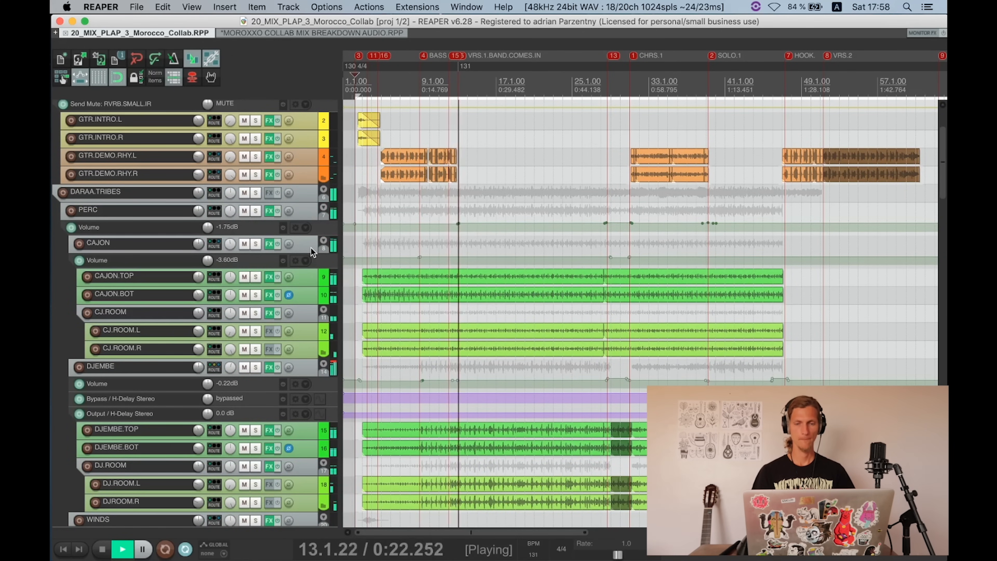
pyautogui.scroll(-5, 309, 224)
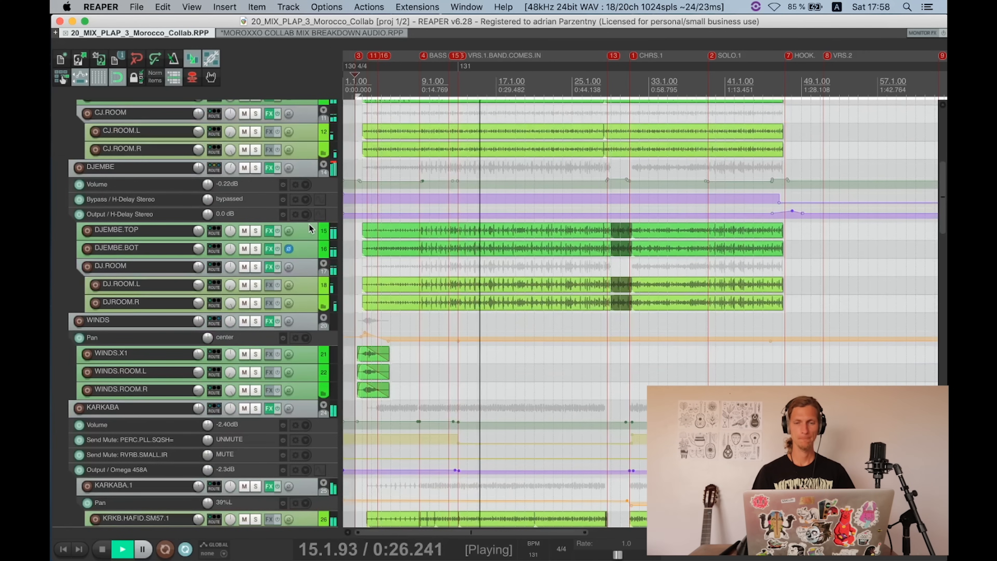
pyautogui.scroll(-5, 309, 223)
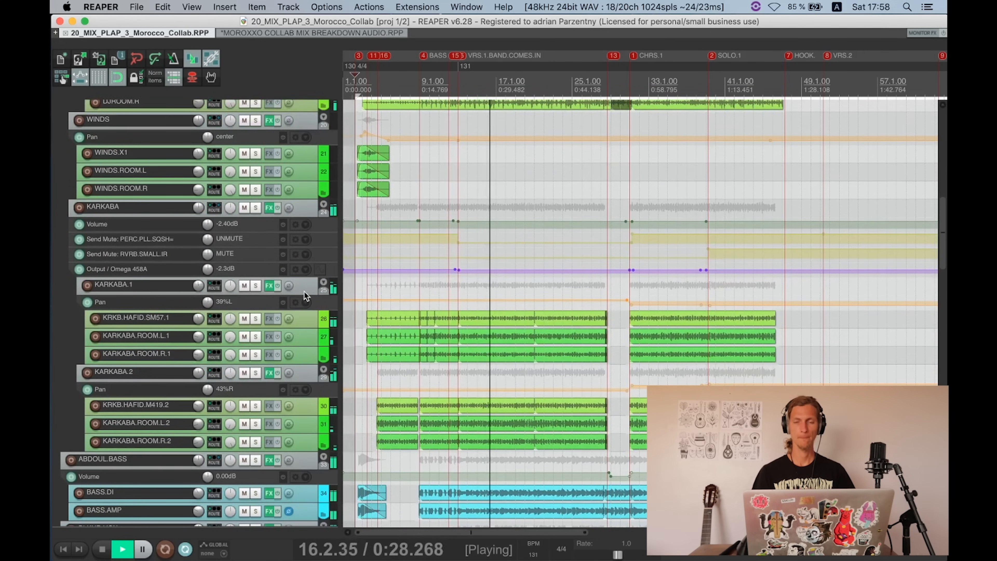
pyautogui.scroll(2, 304, 291)
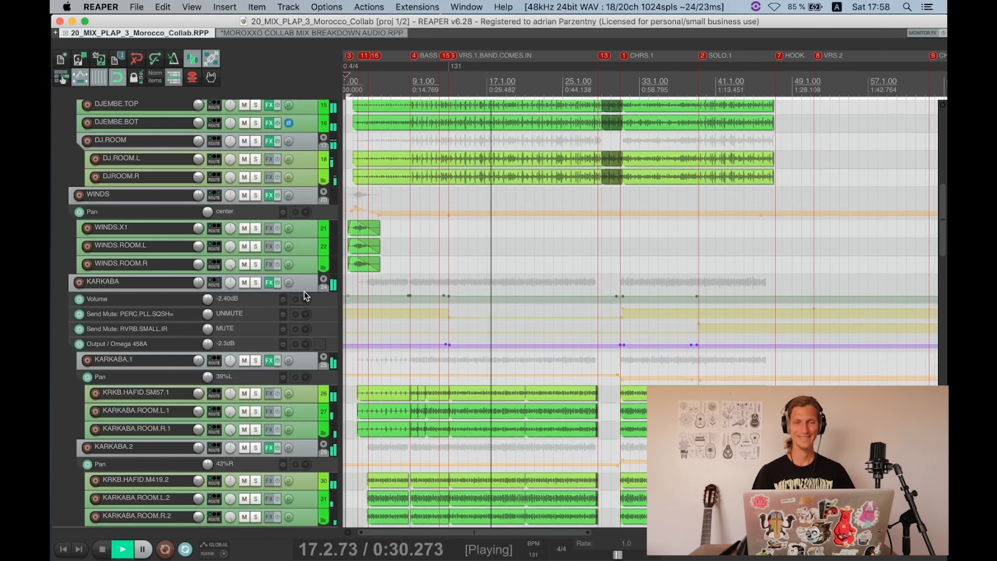
pyautogui.scroll(1, 304, 291)
pyautogui.scroll(3, 304, 291)
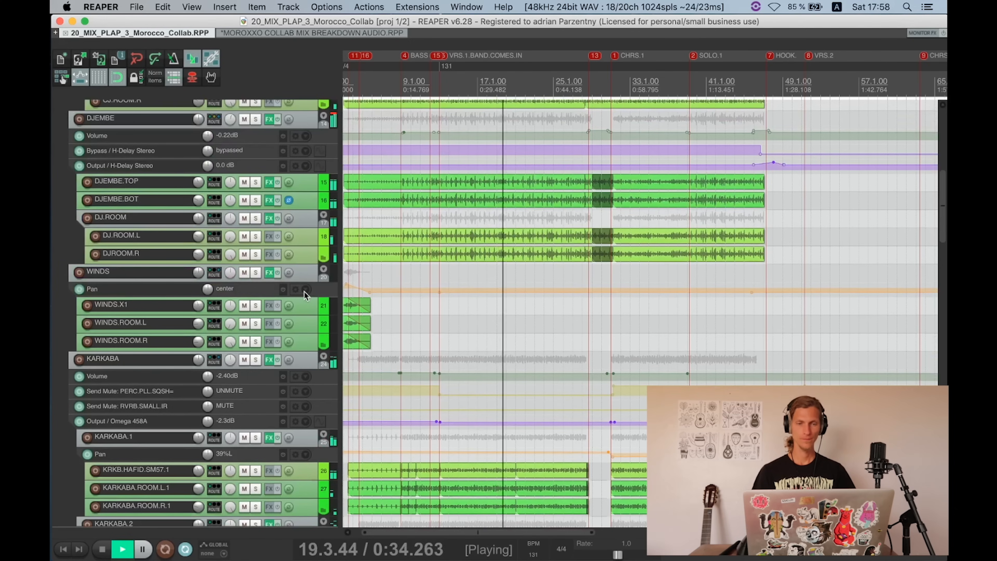
pyautogui.press('space')
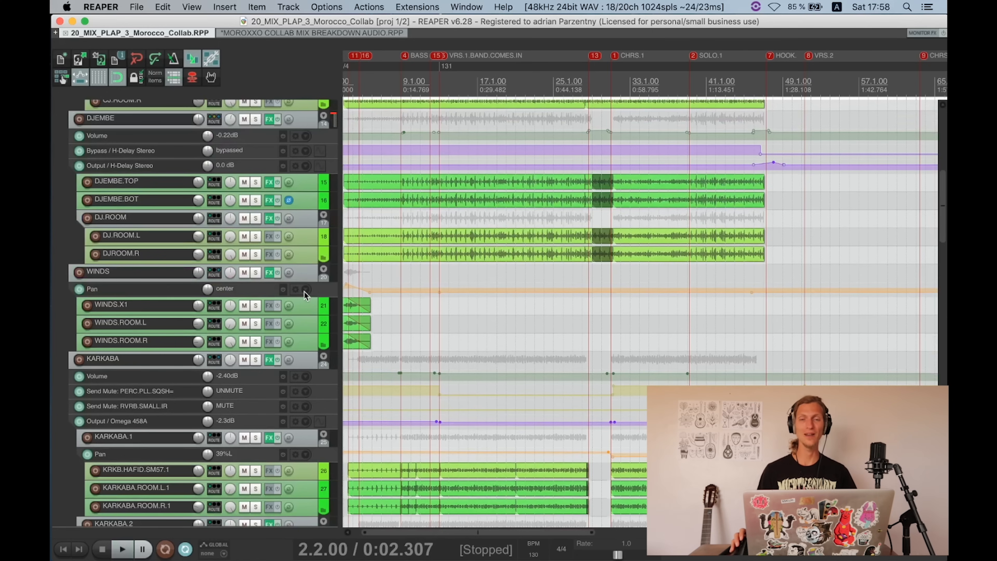
# Step: Open the effects chain of the master track
pyautogui.scroll(3, 303, 291)
pyautogui.scroll(10, 304, 291)
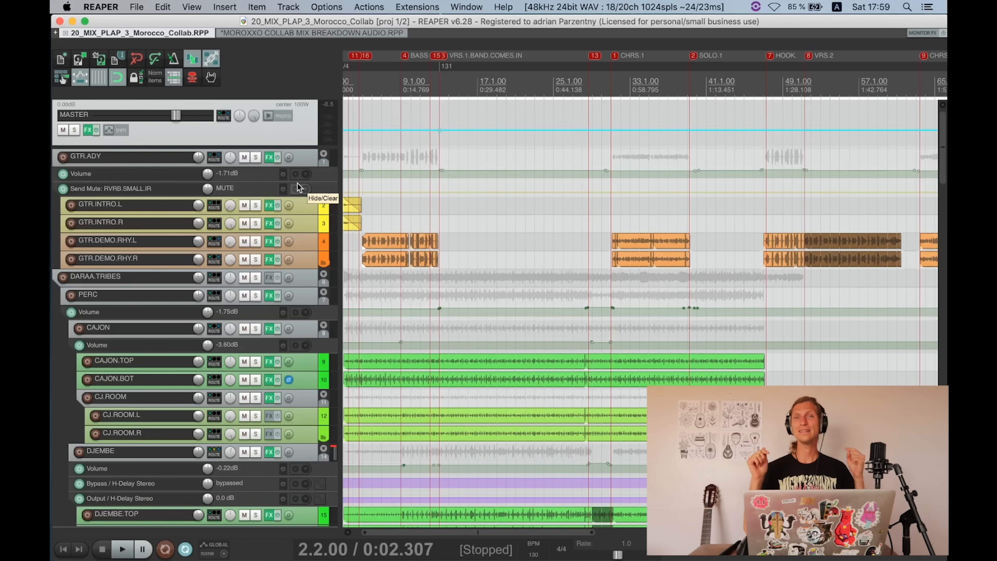
pyautogui.click(303, 158)
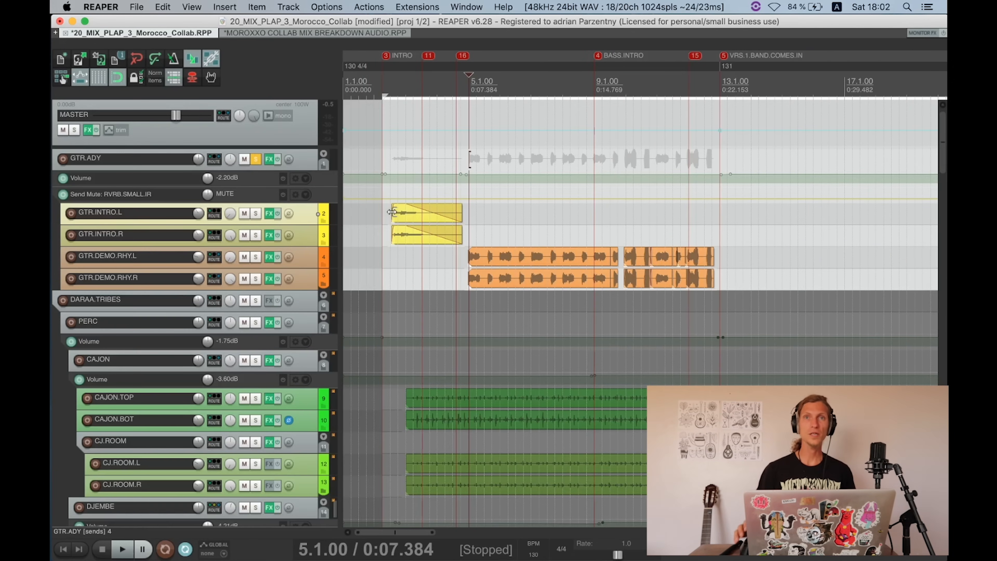
pyautogui.click(107, 135)
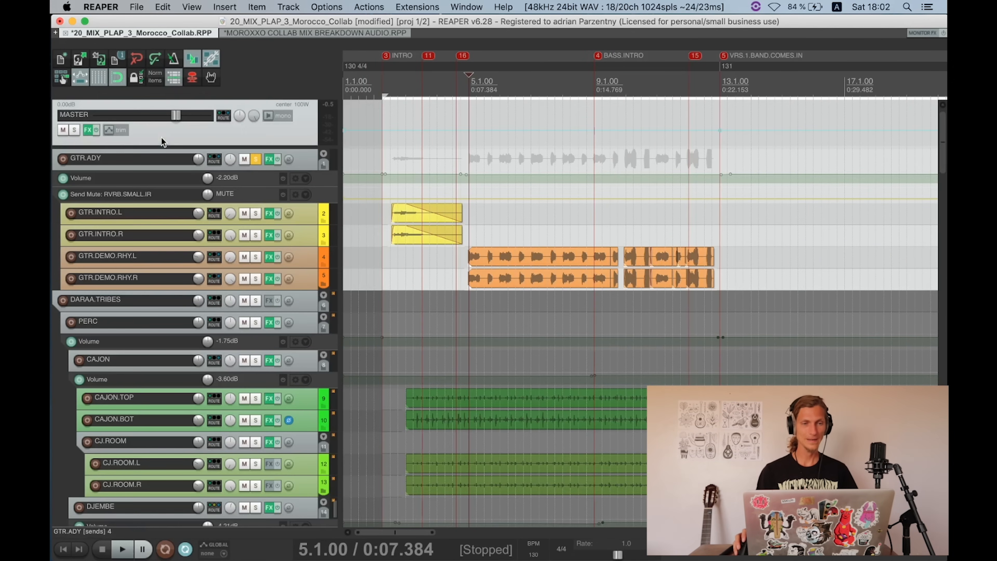
pyautogui.click(90, 131)
pyautogui.click(90, 130)
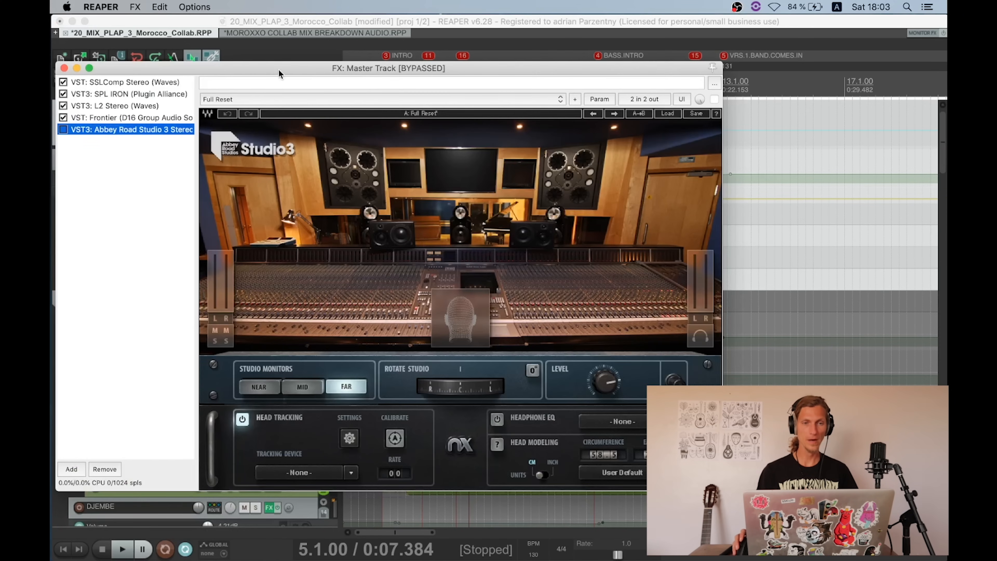
# Step: Show the SPL IRON compressor, move the effects window clear of the track controls, and take the master effects out of bypass
pyautogui.moveTo(278, 70); pyautogui.dragTo(375, 37)
pyautogui.click(233, 61)
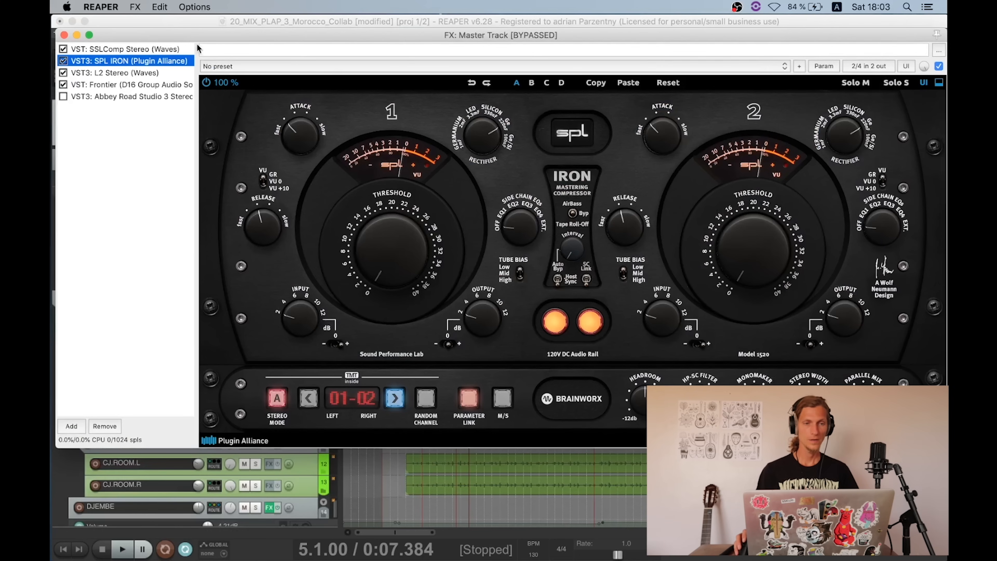
pyautogui.moveTo(197, 36); pyautogui.dragTo(252, 29)
pyautogui.click(96, 130)
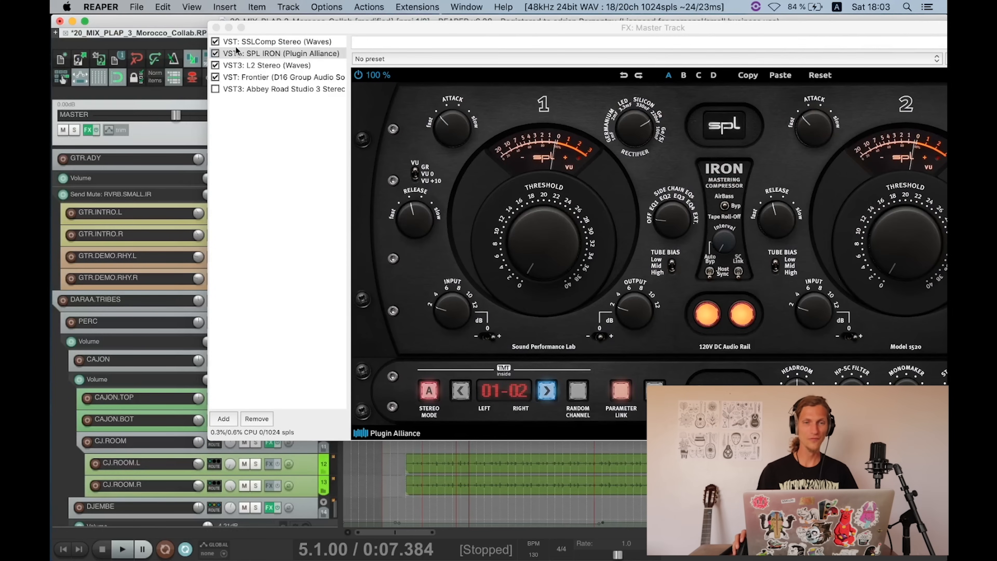
# Step: View the settings of the SSLComp, SPL IRON and L2 plug-ins on the master track
pyautogui.click(244, 43)
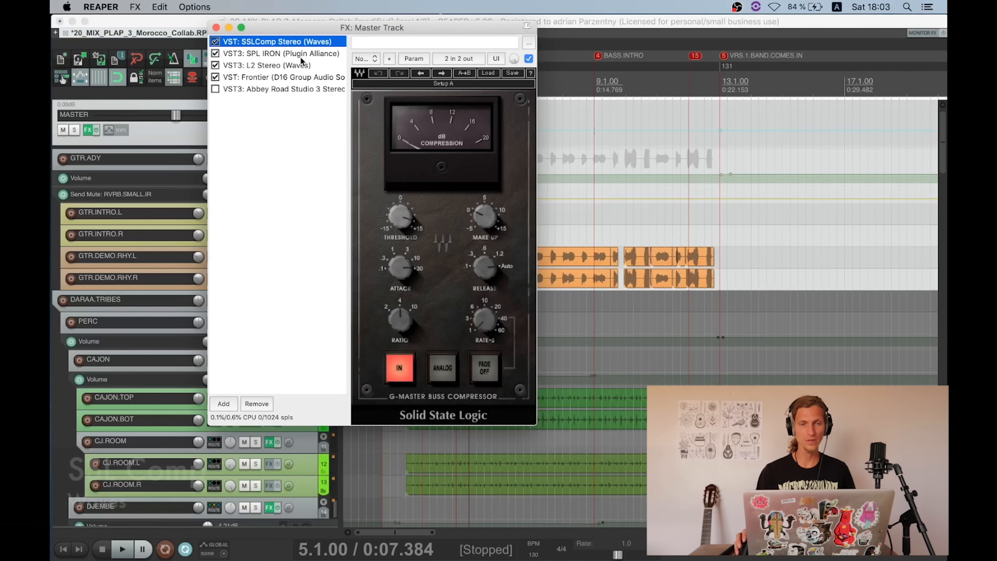
pyautogui.click(301, 56)
pyautogui.click(111, 65)
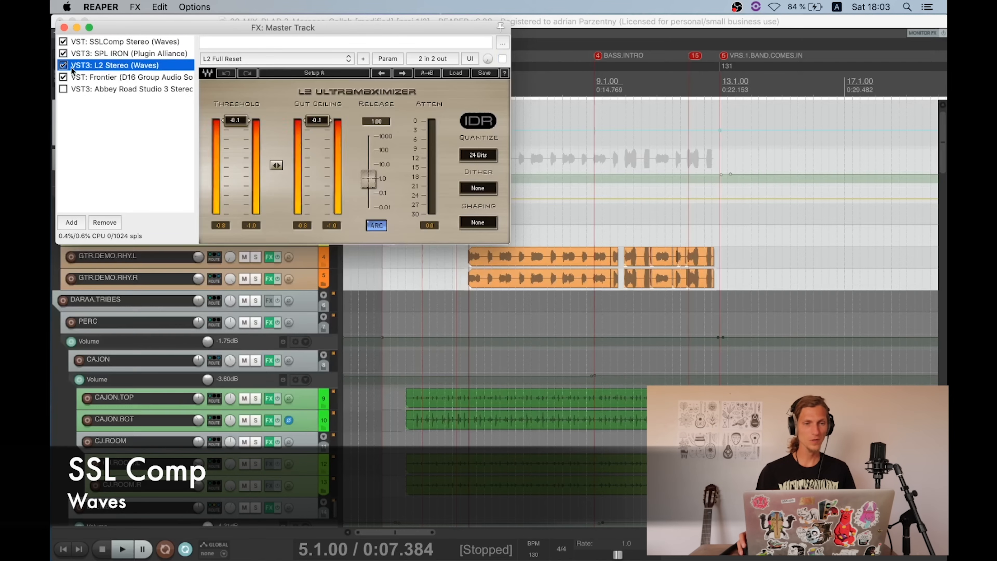
# Step: Switch off Frontier, L2 and SPL IRON in the master effects chain and switch all three back on
pyautogui.click(63, 77)
pyautogui.click(63, 65)
pyautogui.click(63, 53)
pyautogui.moveTo(101, 27); pyautogui.dragTo(141, 28)
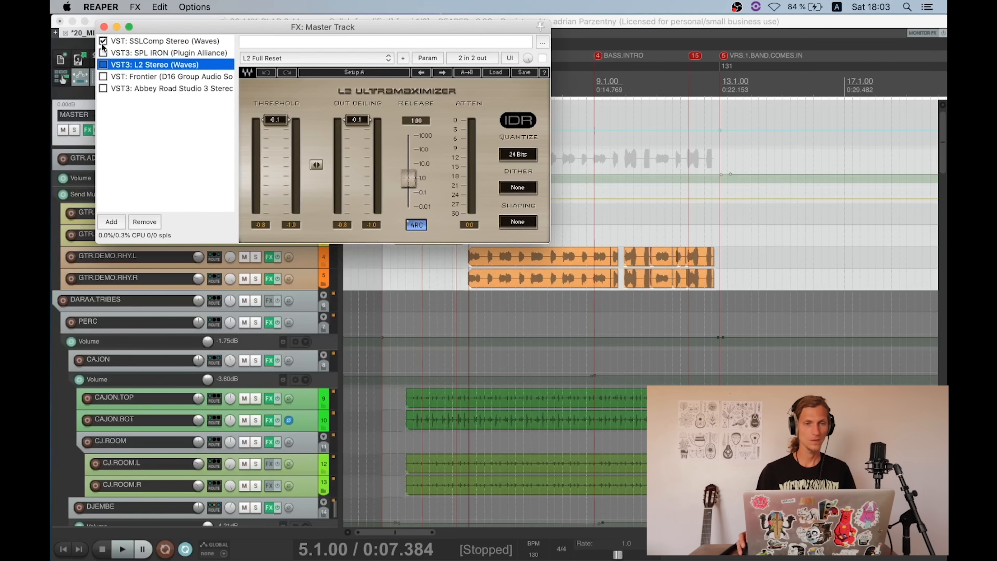
pyautogui.click(102, 53)
pyautogui.click(103, 64)
pyautogui.click(103, 77)
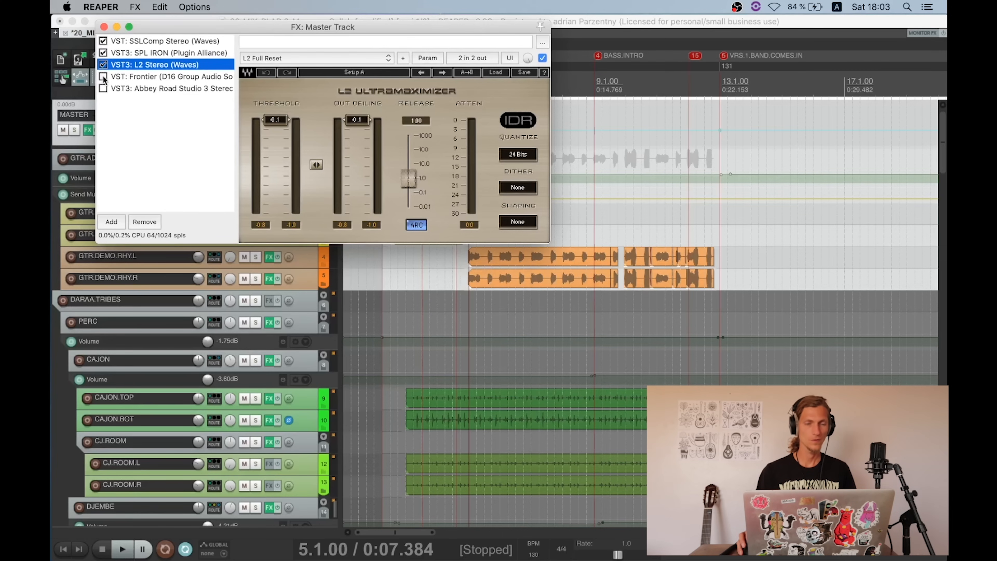
# Step: View the Frontier limiter and the Abbey Road Studio 3 plug-in on the master track, and close the effects window
pyautogui.click(146, 77)
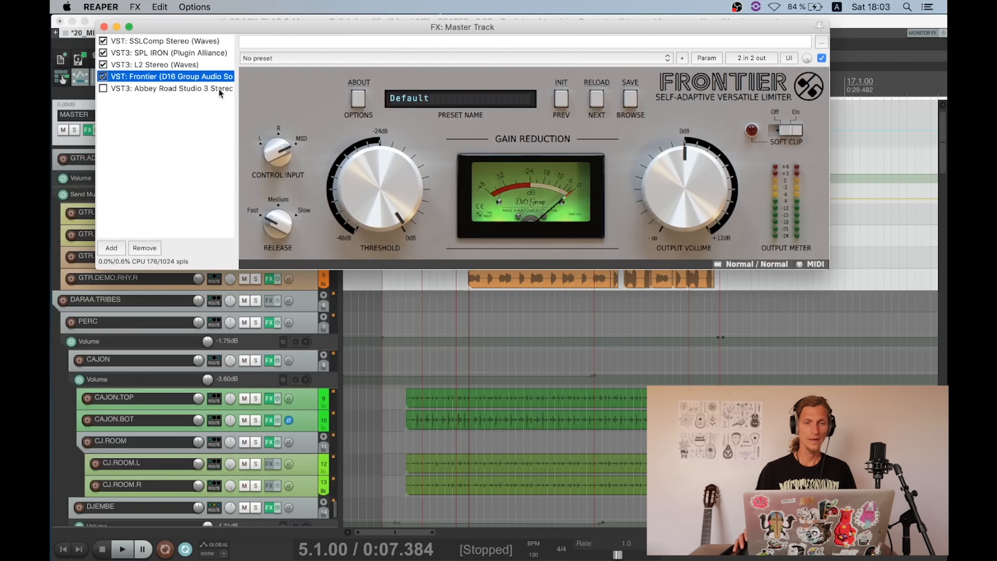
pyautogui.click(189, 88)
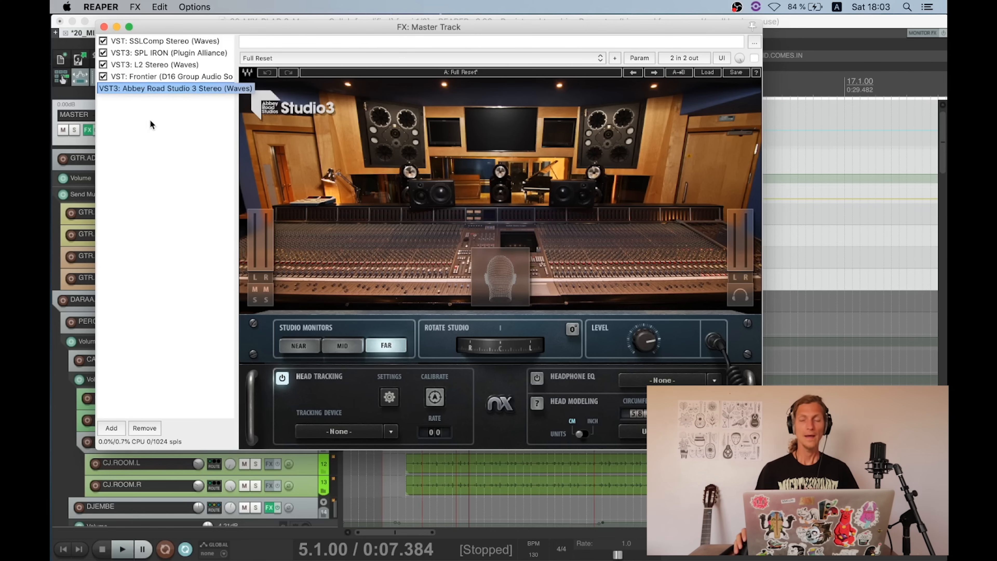
pyautogui.click(143, 151)
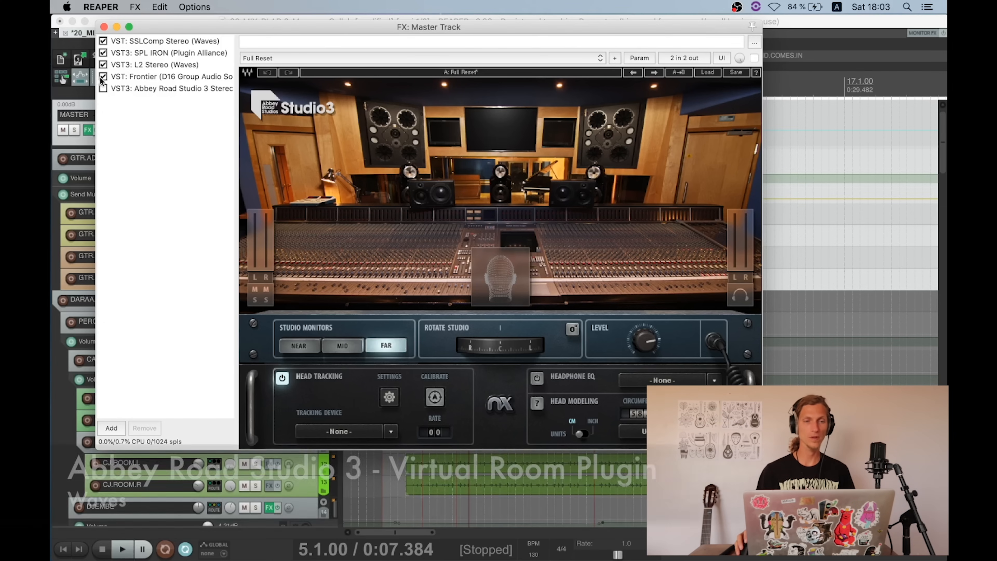
pyautogui.click(101, 88)
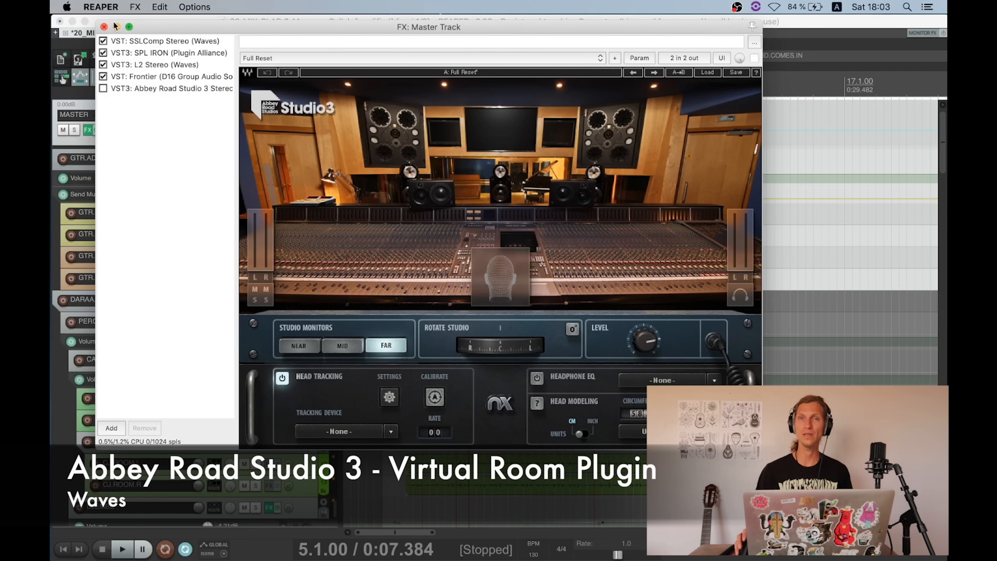
pyautogui.click(104, 26)
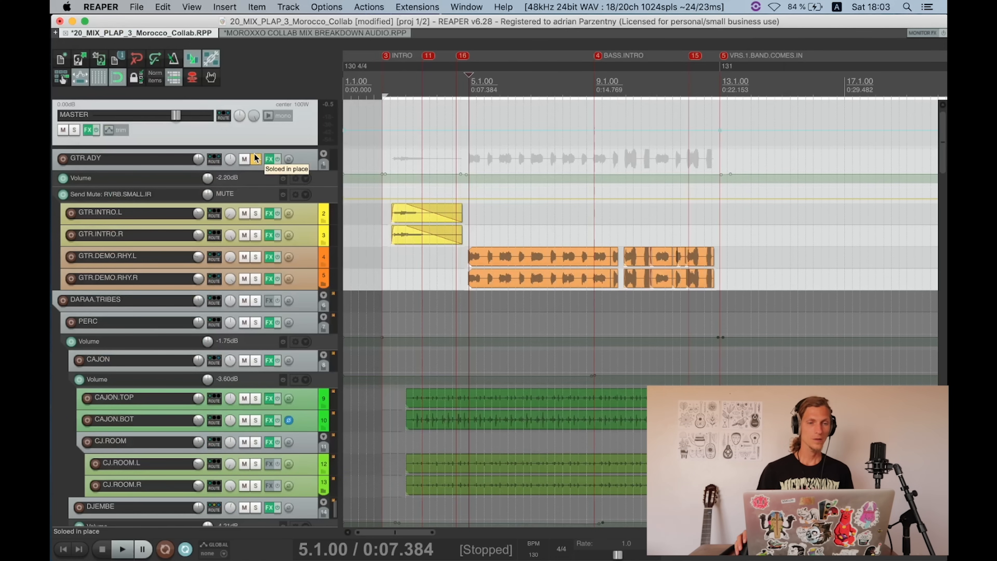
pyautogui.click(87, 130)
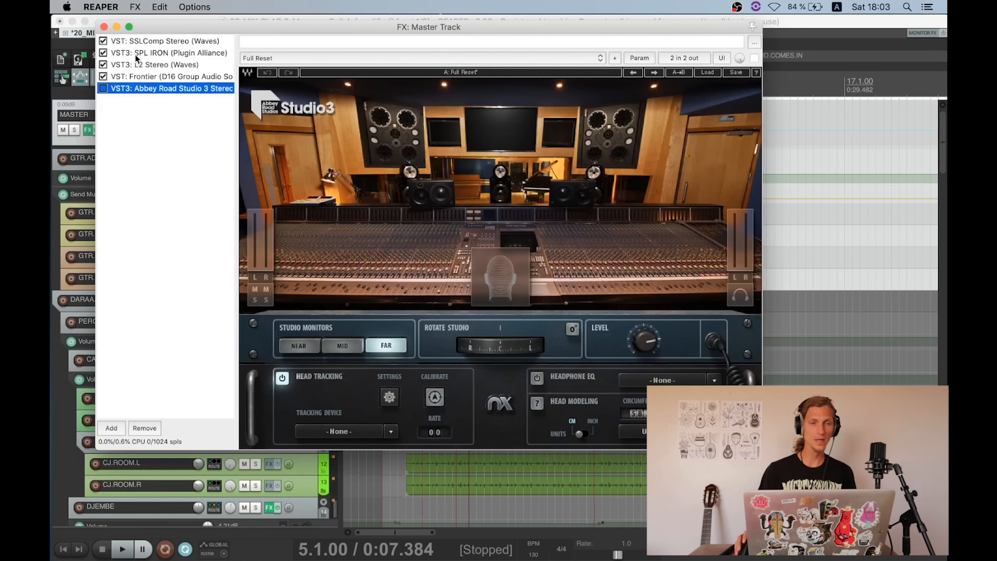
pyautogui.click(105, 27)
# Step: Place the edit cursor at 2.2.00, inspect the bx_bassdude amp on the GTR.INTRO.L track, and play the intro guitars
pyautogui.scroll(-1, 309, 156)
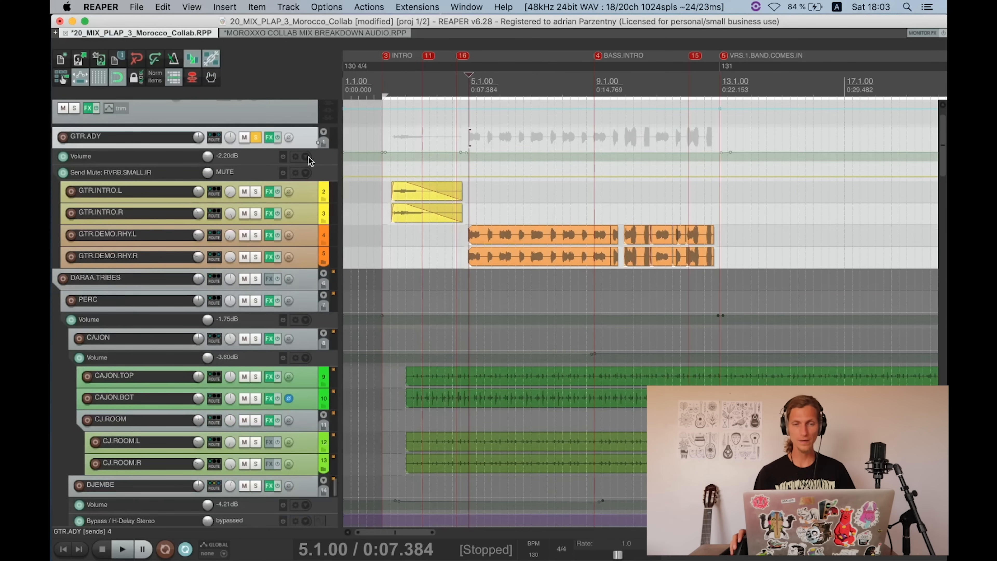
pyautogui.click(384, 166)
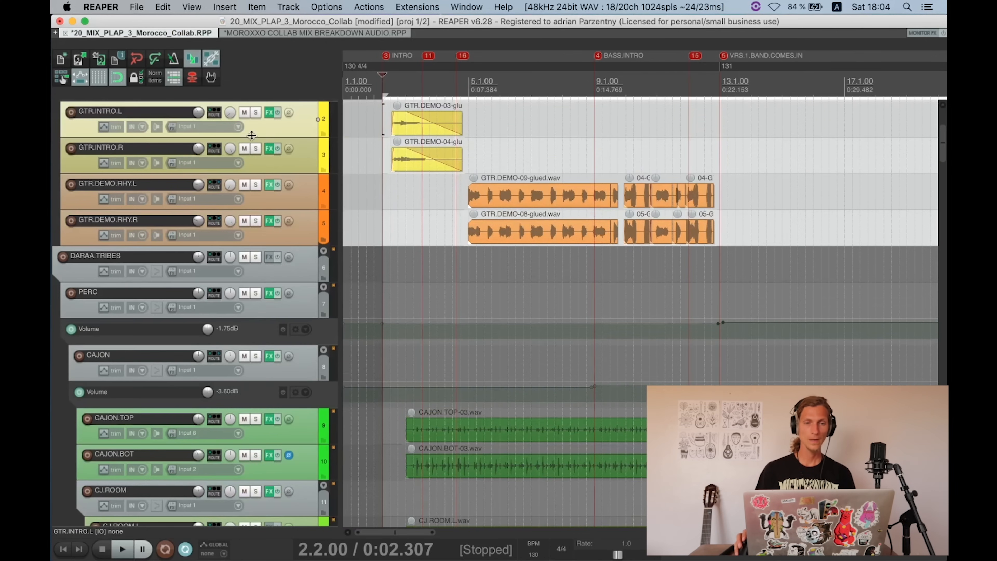
pyautogui.click(268, 112)
pyautogui.moveTo(271, 21); pyautogui.dragTo(242, 34)
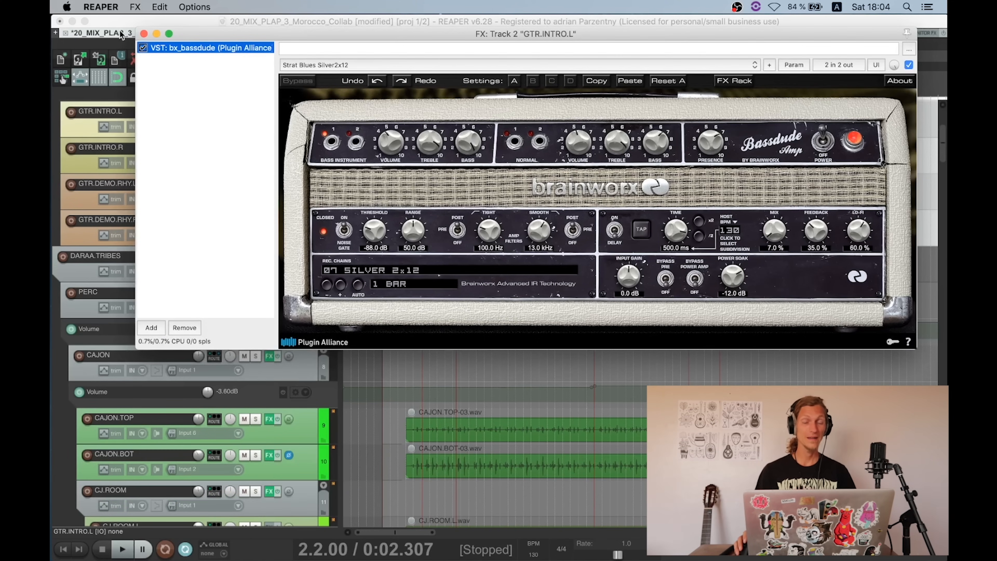
pyautogui.click(144, 34)
pyautogui.press('space')
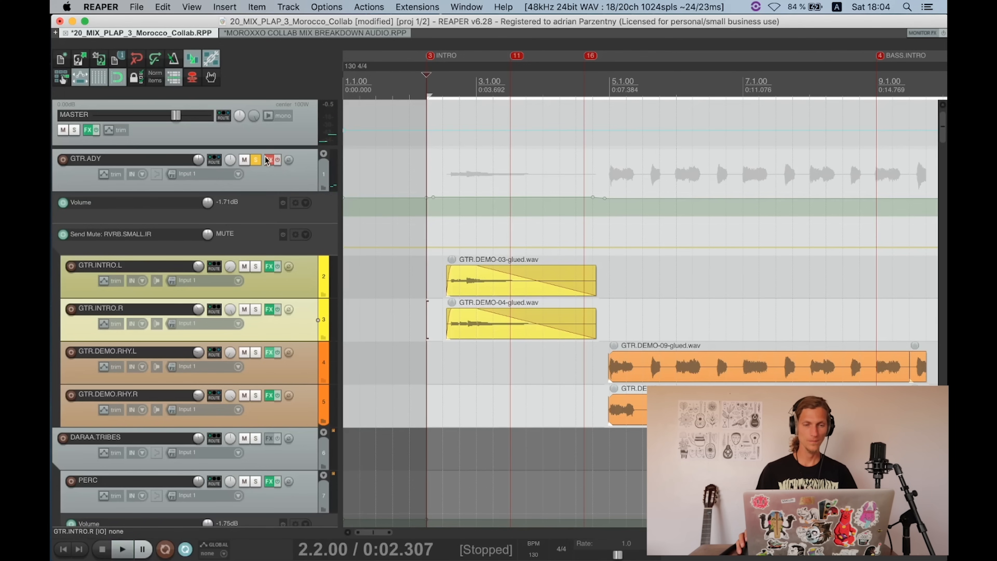
# Step: Select the GTR.ADY folder track and reduce the height of the tracks
pyautogui.click(298, 185)
pyautogui.press('super+Down')
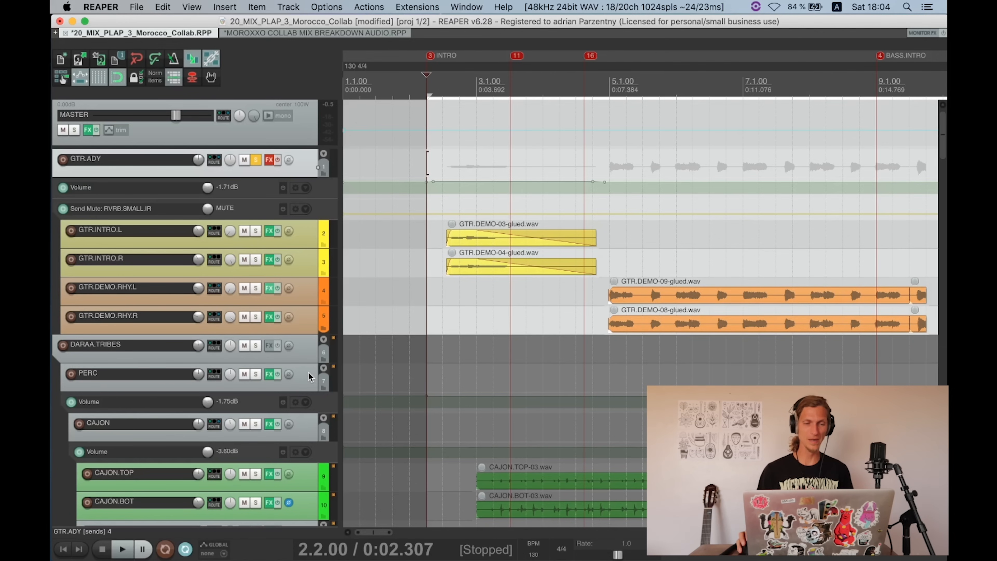
pyautogui.scroll(-2, 238, 343)
pyautogui.scroll(2, 275, 162)
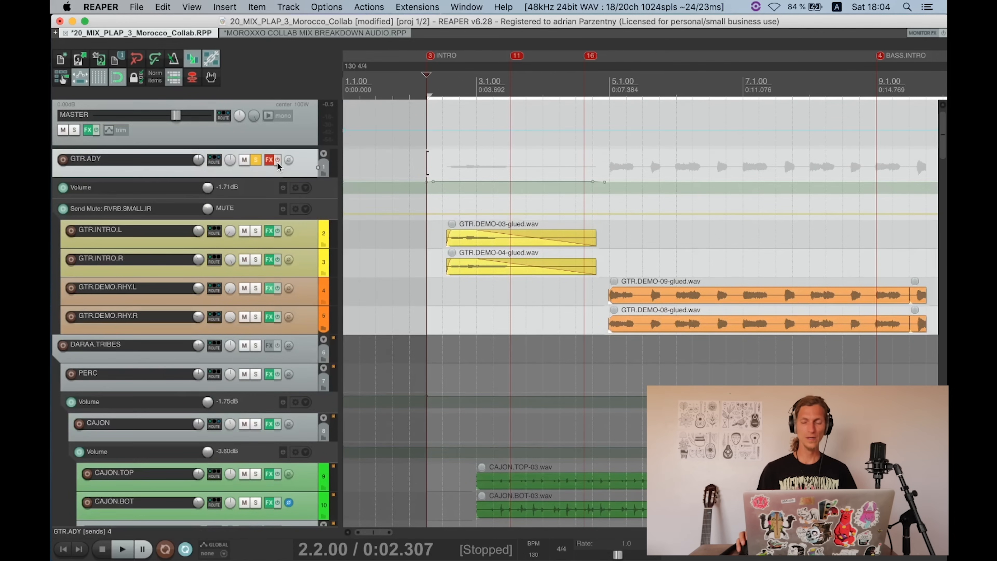
# Step: Play the intro guitars from 2.2.00 with the GTR.ADY folder effects bypassed
pyautogui.click(429, 235)
pyautogui.press('space')
pyautogui.scroll(-1, 569, 261)
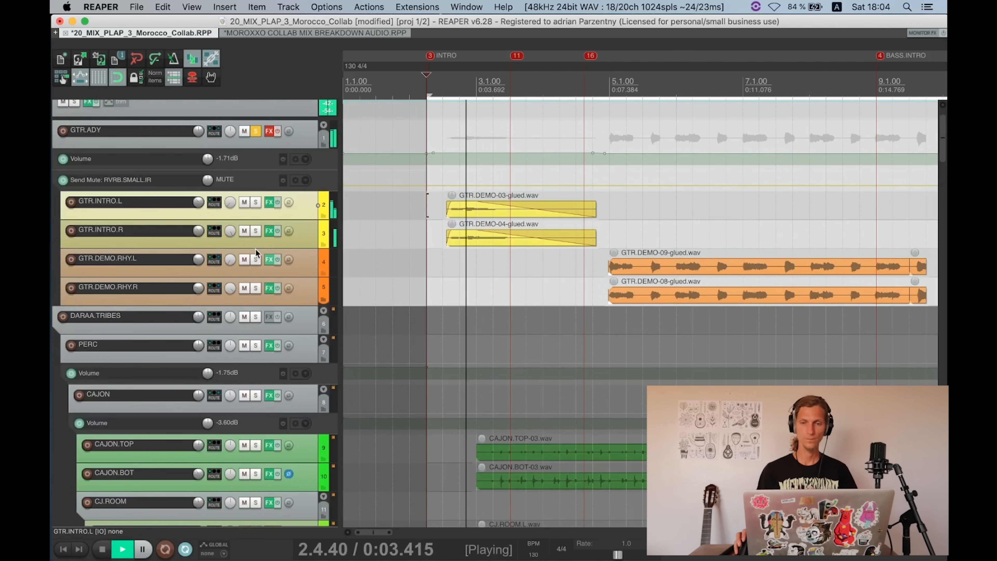
# Step: Place the edit cursor at 4.3.47 and play the rhythm guitars with the GTR.ADY folder effects bypassed
pyautogui.press('space')
pyautogui.click(589, 262)
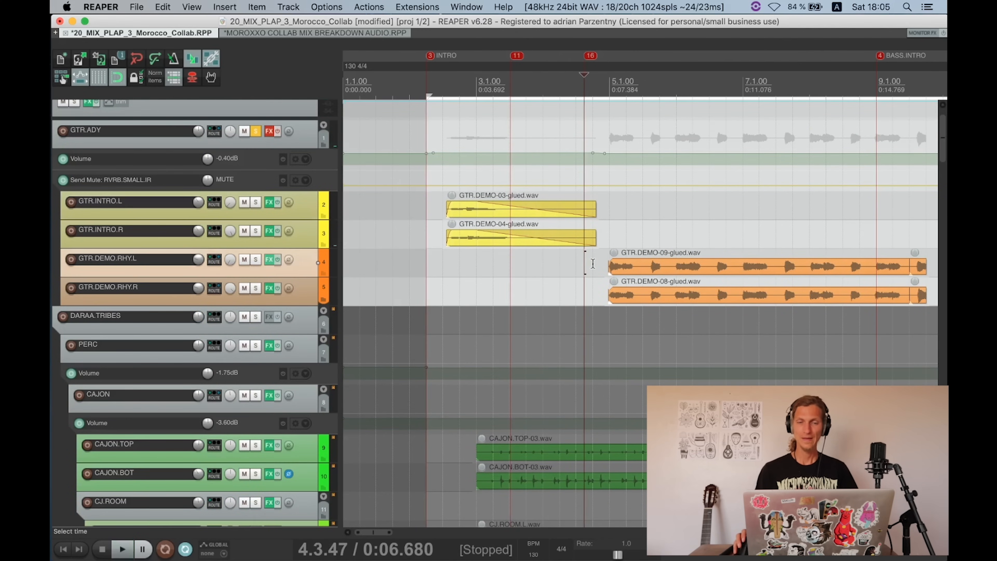
pyautogui.press('space')
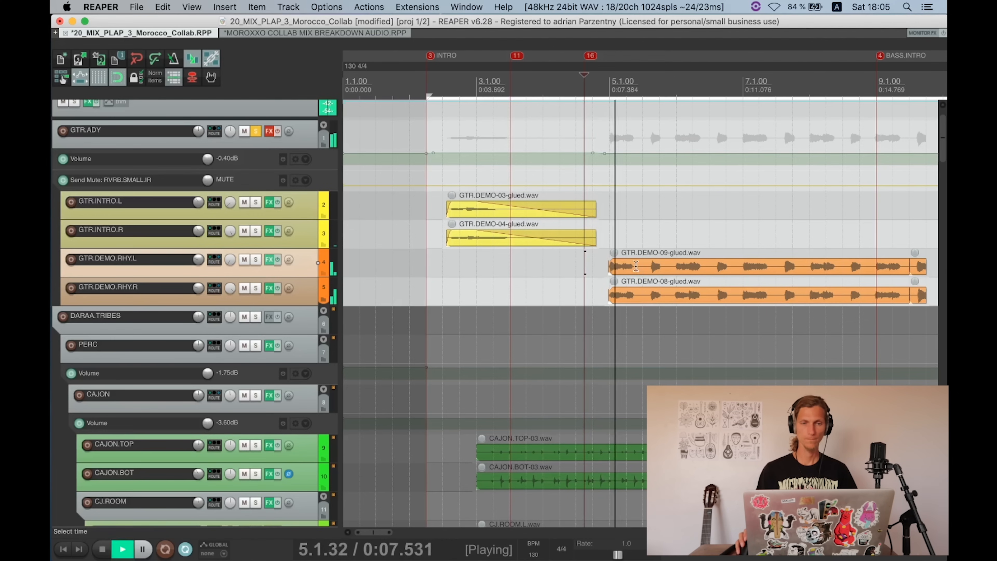
pyautogui.scroll(-2, 605, 265)
pyautogui.scroll(-2, 589, 258)
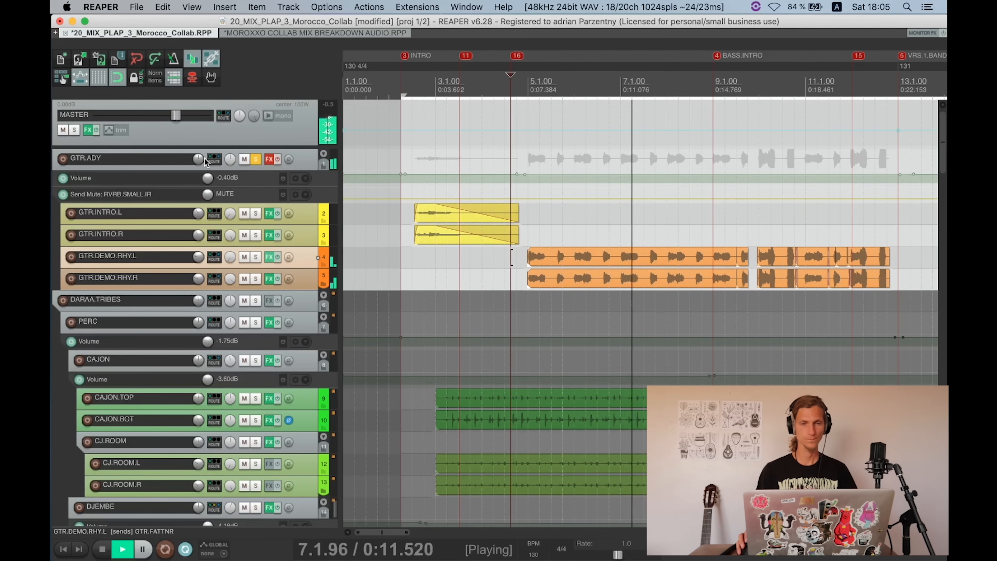
pyautogui.press('space')
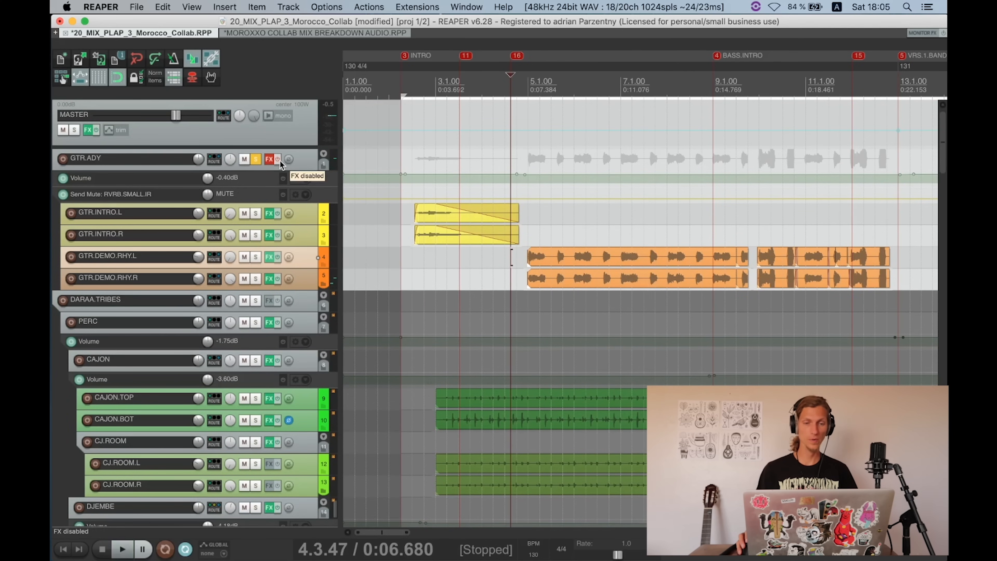
# Step: Remove the Fortin Cali Suite from the GTR.DEMO.RHY.L effects chain and inspect its bx_bassdude and REQ 4 Mono settings
pyautogui.click(270, 257)
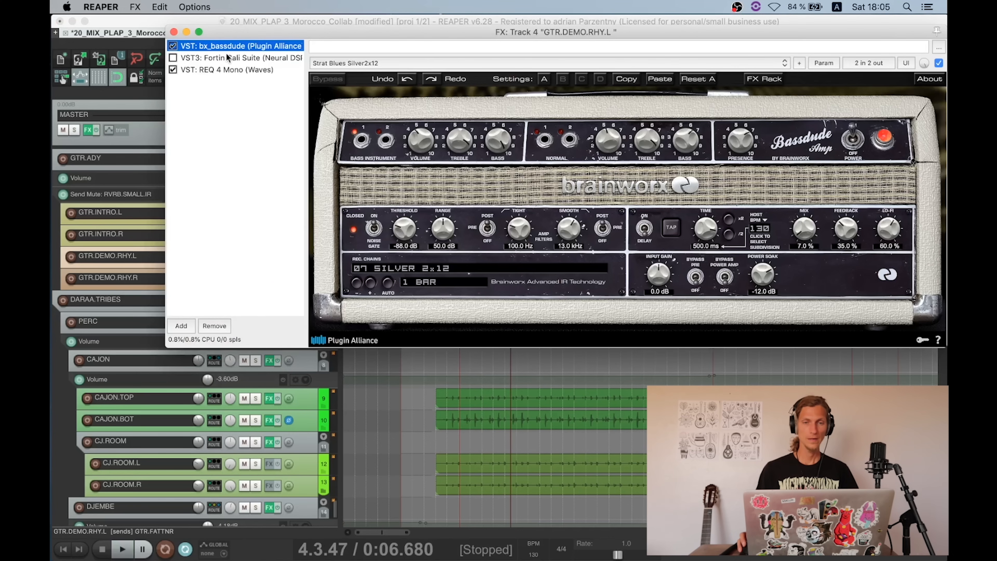
pyautogui.moveTo(272, 34); pyautogui.dragTo(272, 32)
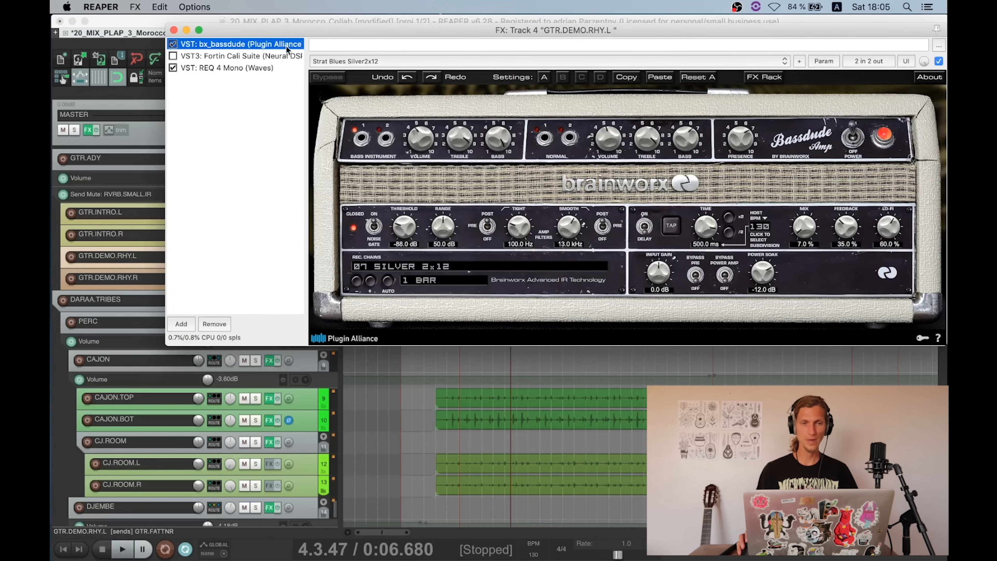
pyautogui.click(235, 57)
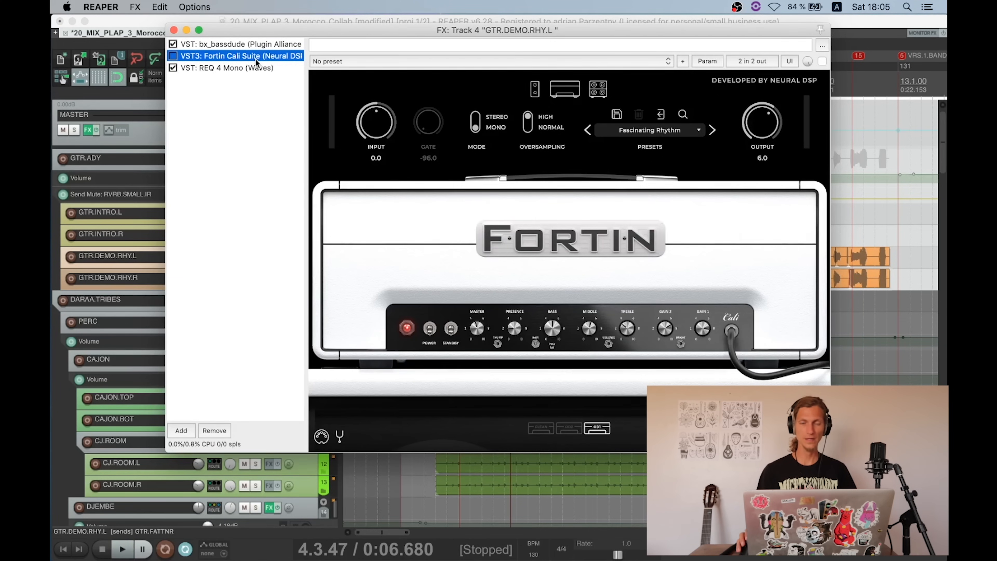
pyautogui.press('Delete')
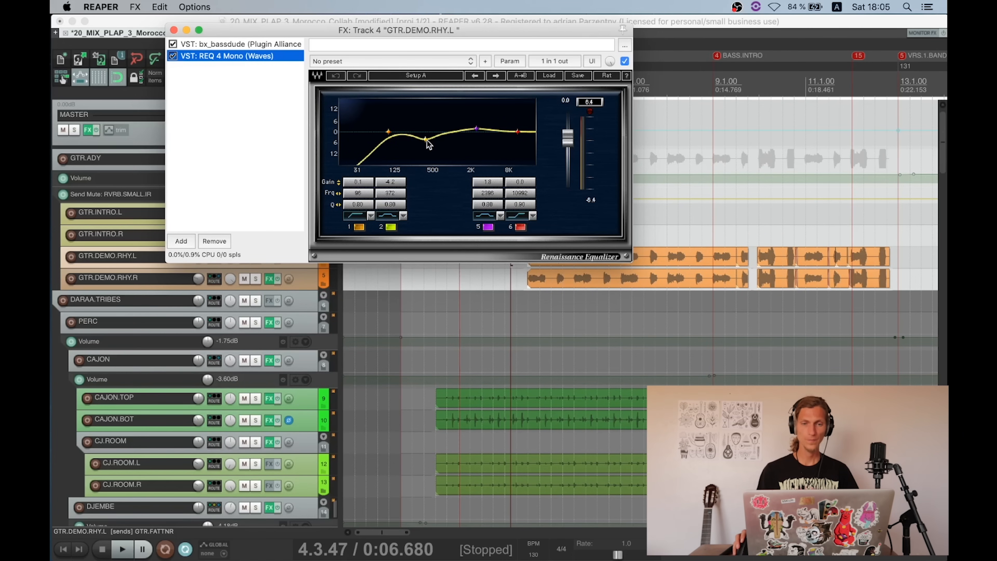
pyautogui.press('Up')
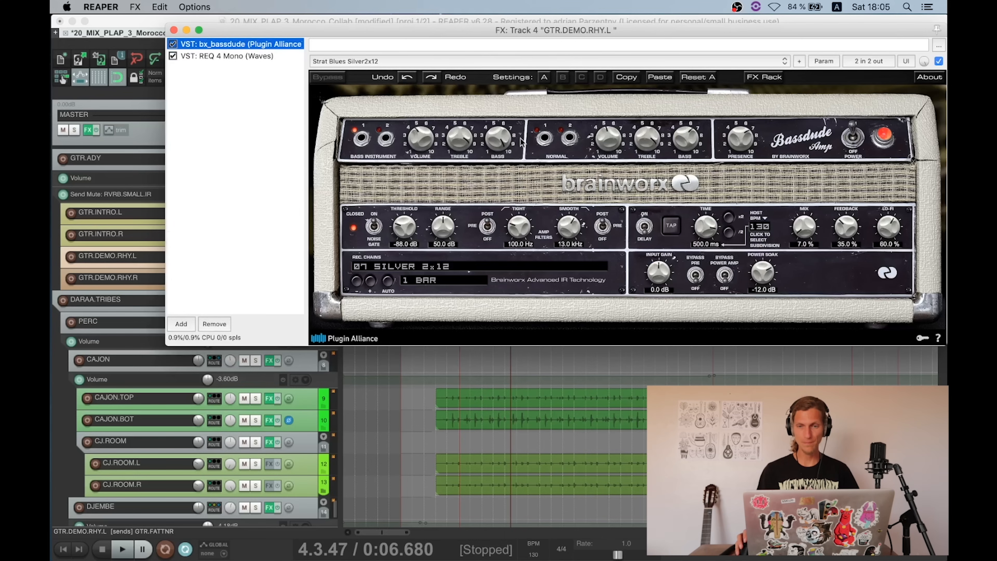
pyautogui.click(224, 56)
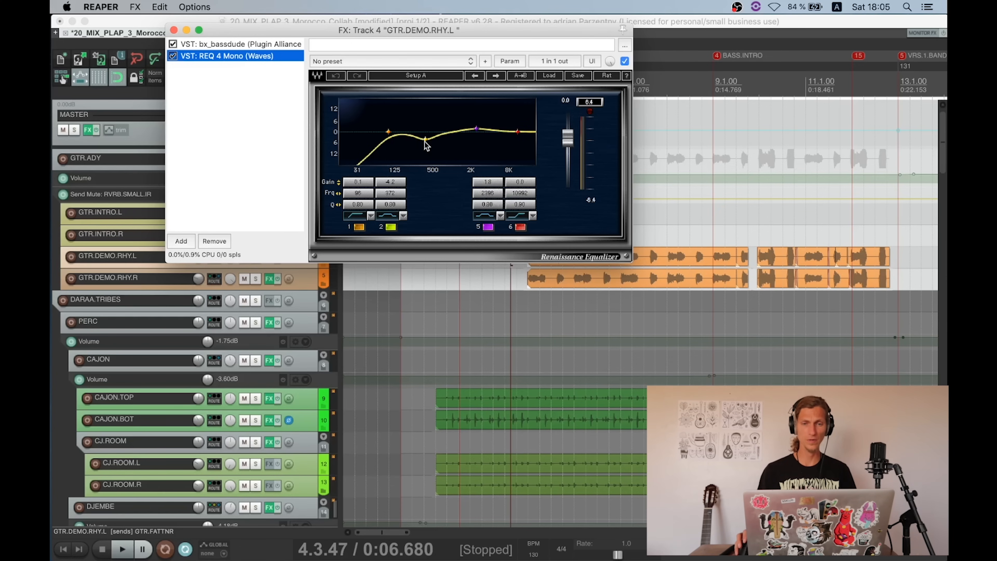
# Step: Play GTR.DEMO.RHY.L soloed, audition a boost of about 16.8 dB on REQ 4 Mono's low-mid band, and close the effects window
pyautogui.press('space')
pyautogui.moveTo(300, 30); pyautogui.dragTo(395, 21)
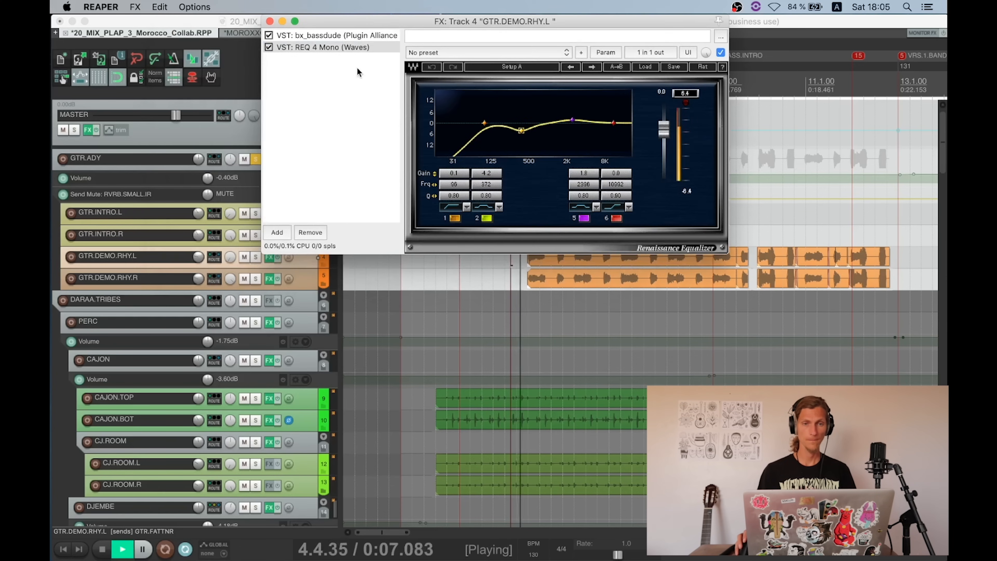
pyautogui.click(255, 258)
pyautogui.moveTo(521, 130); pyautogui.dragTo(523, 91)
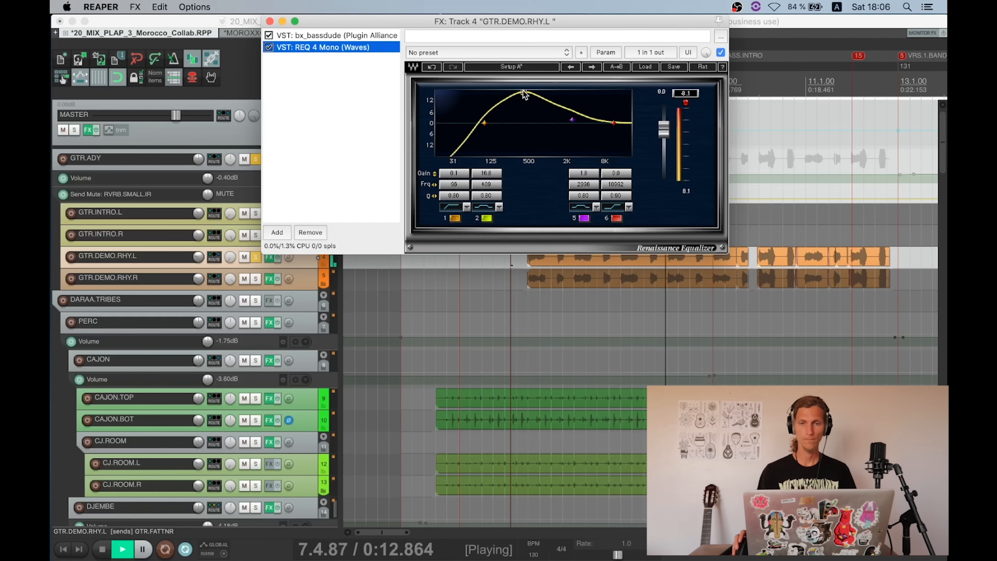
pyautogui.press('space')
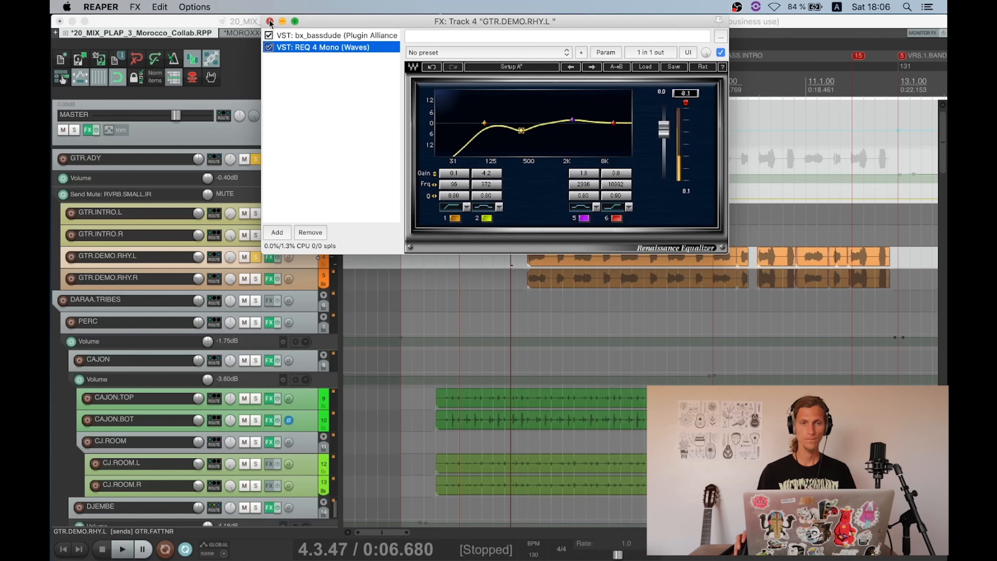
pyautogui.click(270, 21)
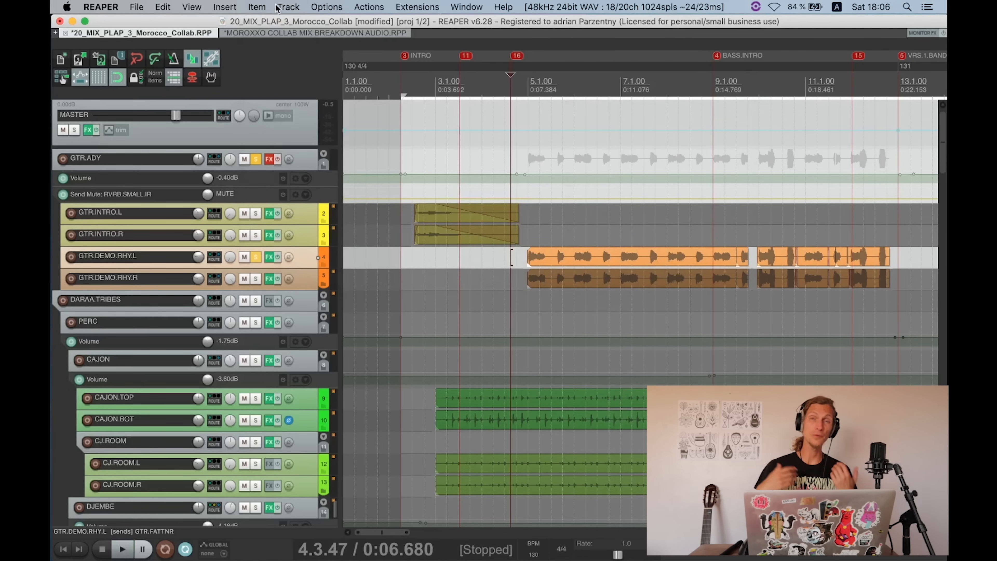
# Step: Remove bx_bassdude from the GTR.DEMO.RHY.R effects chain and view its Fortin Cali Suite amp and REQ 4 Mono equalizer
pyautogui.click(269, 278)
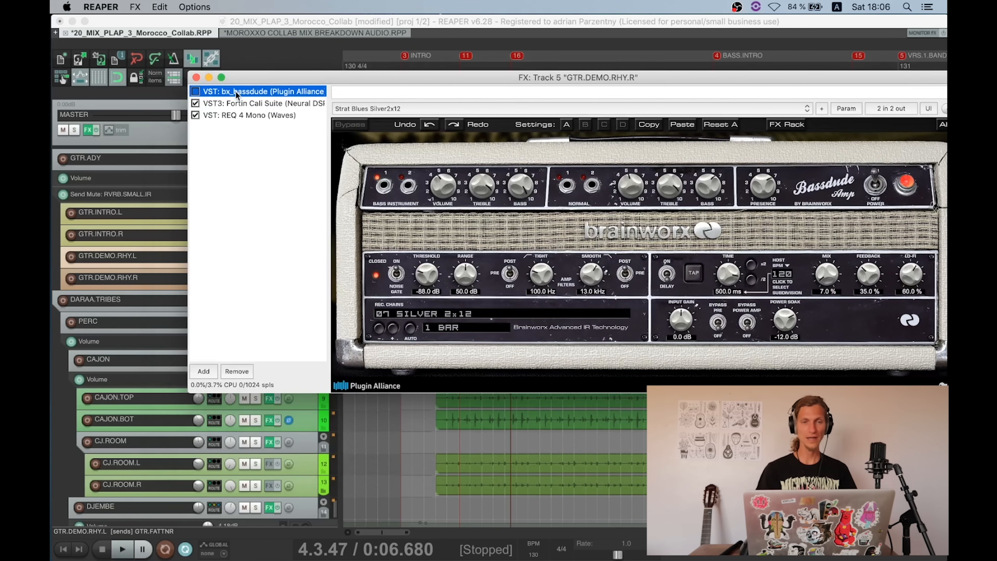
pyautogui.press('Delete')
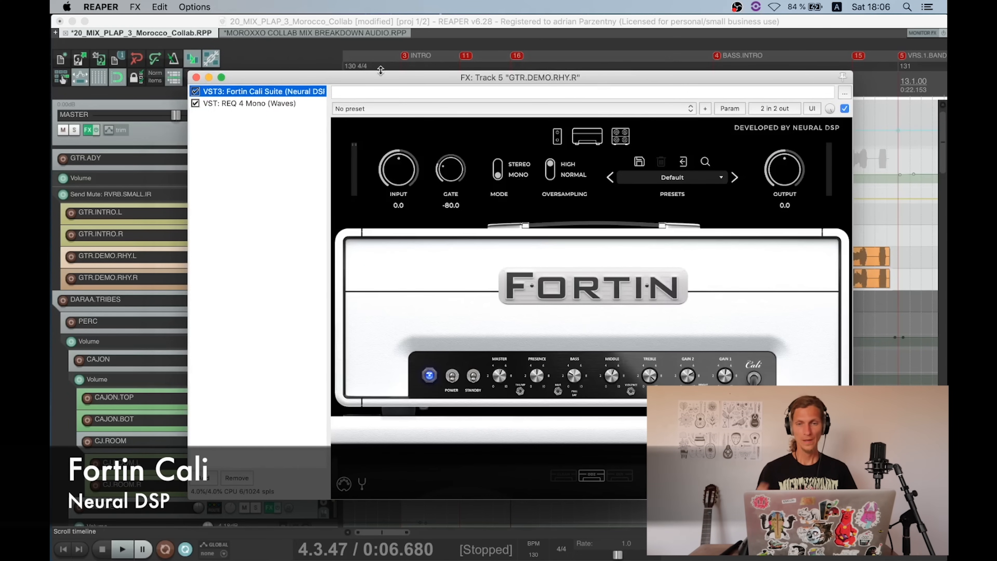
pyautogui.click(558, 136)
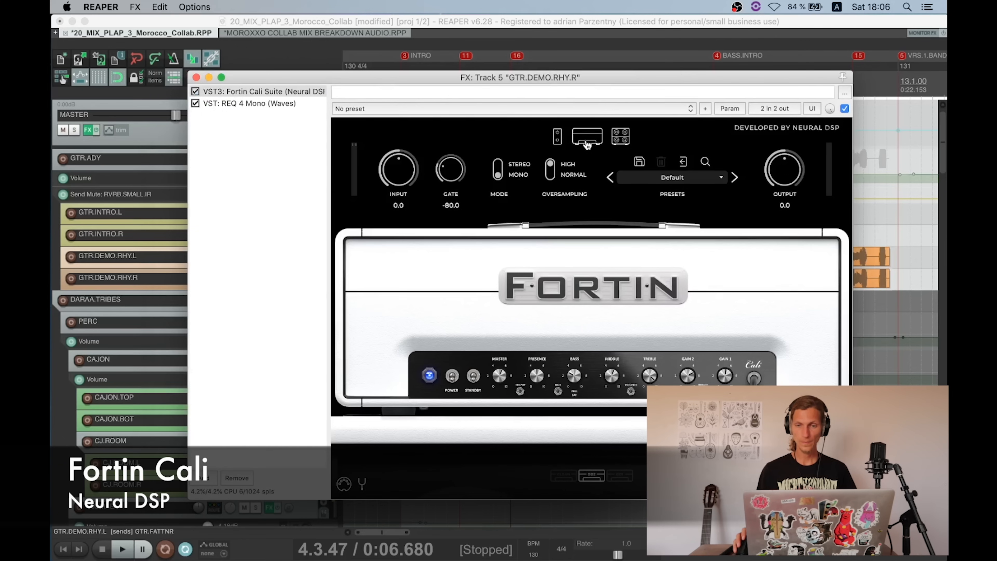
pyautogui.moveTo(540, 77); pyautogui.dragTo(546, 41)
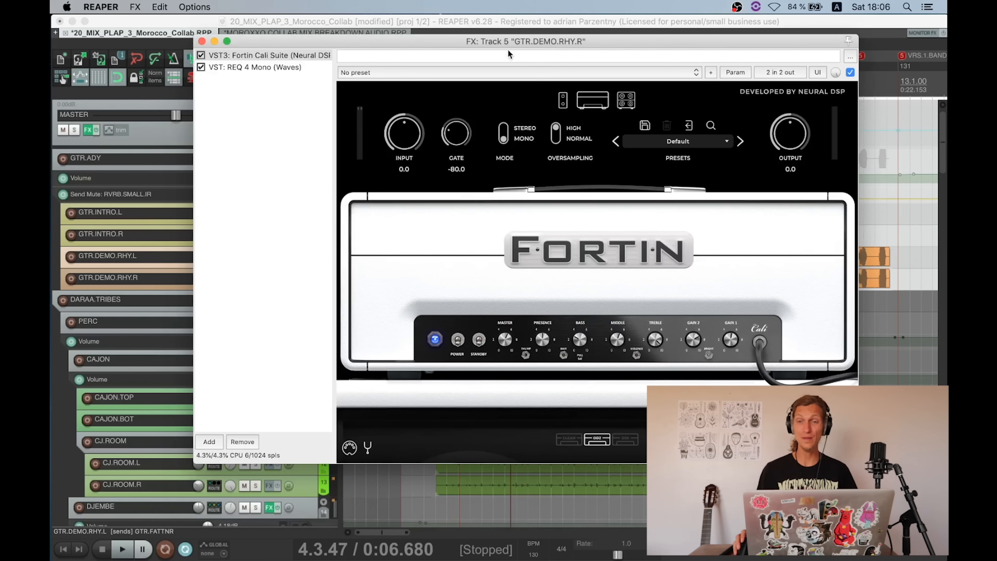
pyautogui.click(256, 68)
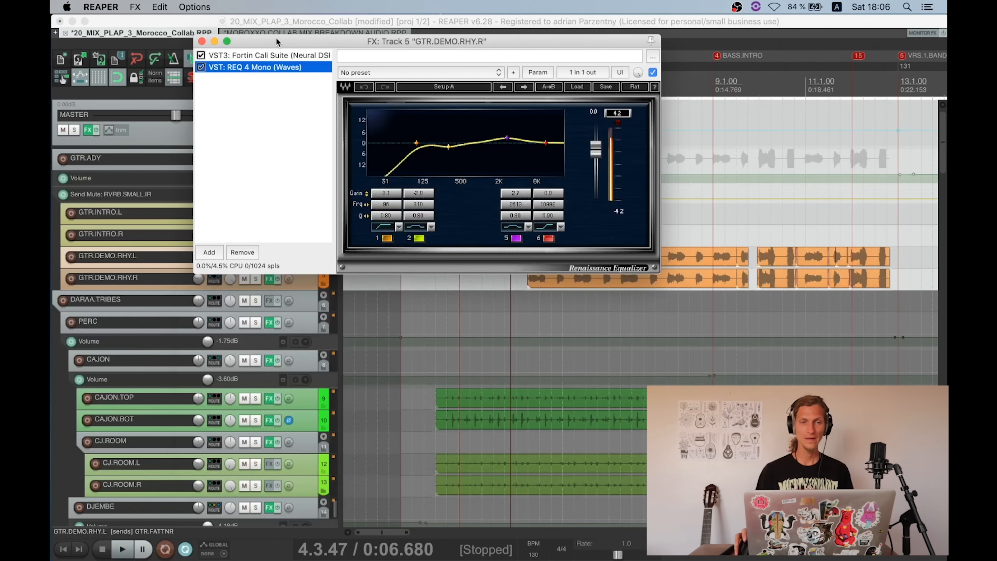
pyautogui.click(265, 56)
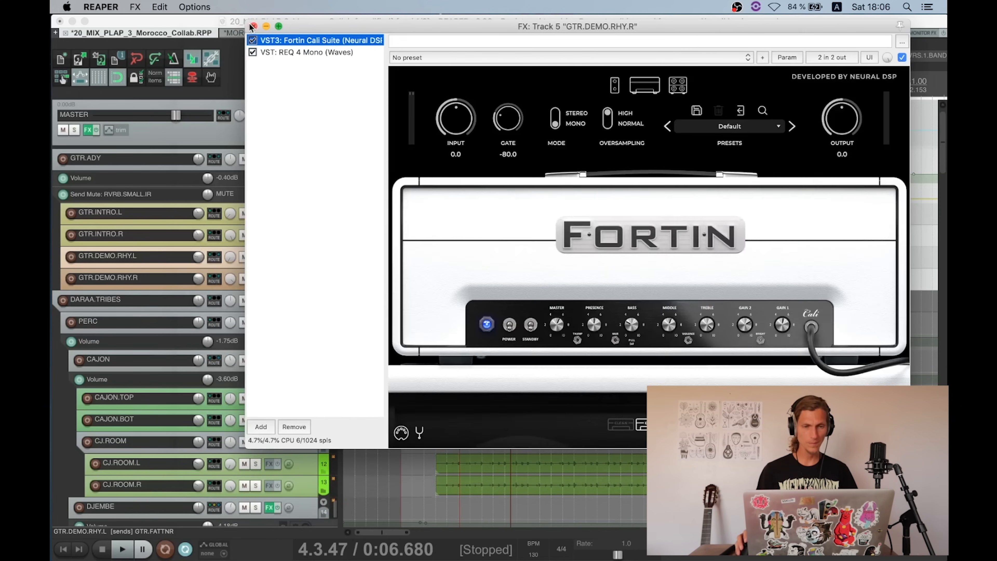
pyautogui.click(253, 28)
# Step: Solo the GTR.DEMO.RHY.R track and play it from 4.3.47
pyautogui.click(256, 280)
pyautogui.press('space')
pyautogui.scroll(3, 257, 278)
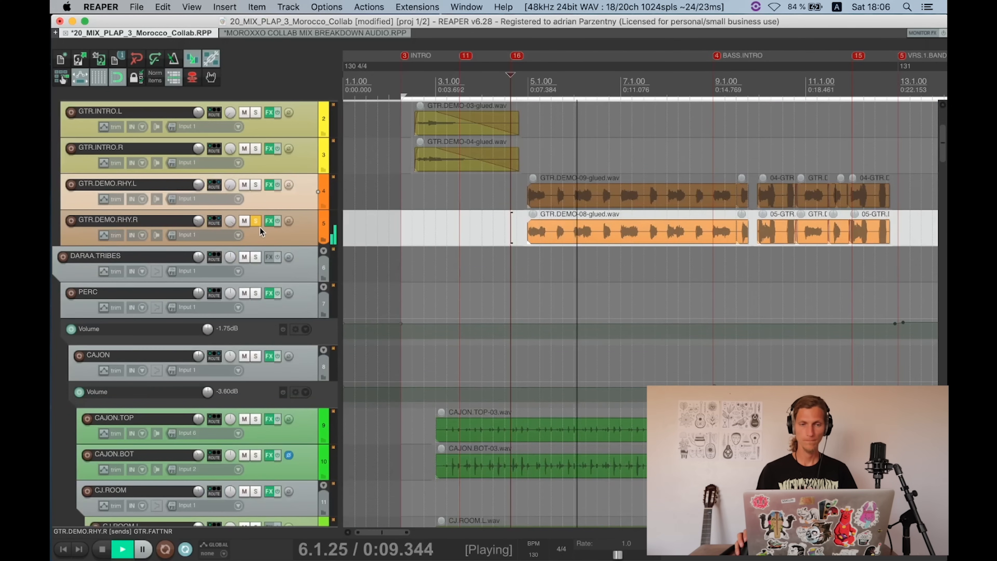
pyautogui.press('space')
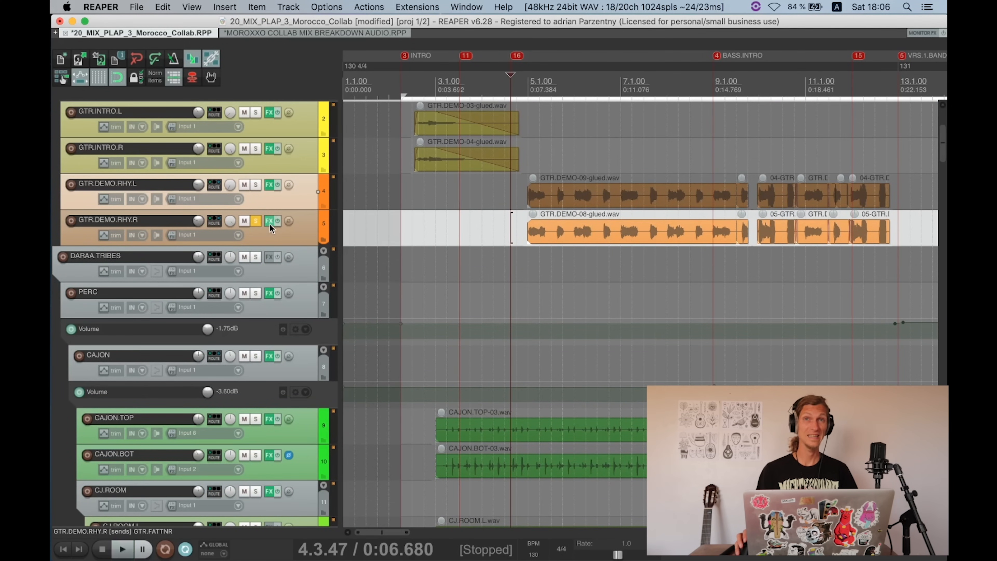
# Step: Inspect the Fortin Cali Suite pedals and the REQ 4 Mono curve on GTR.DEMO.RHY.R, and close the effects window
pyautogui.click(269, 222)
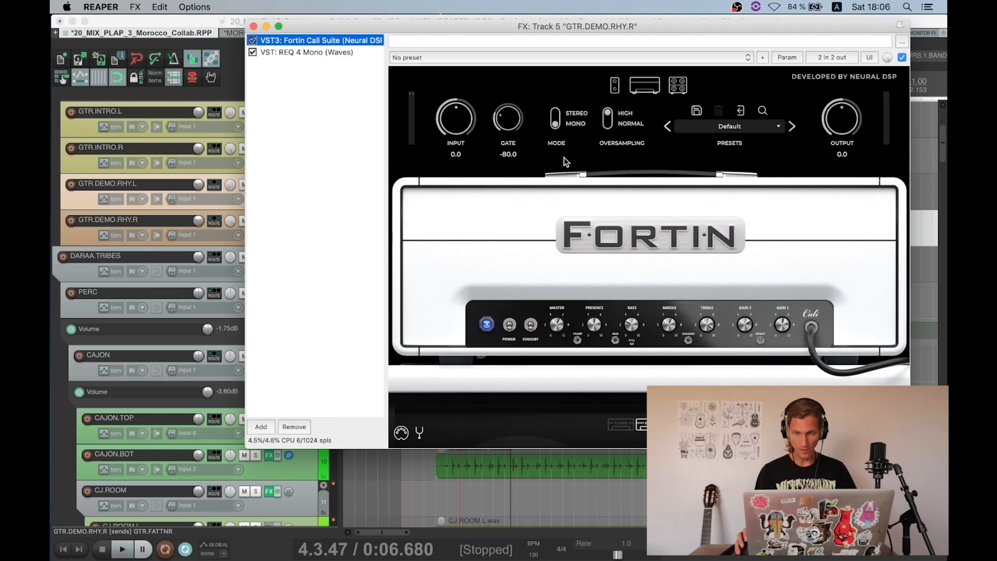
pyautogui.click(615, 86)
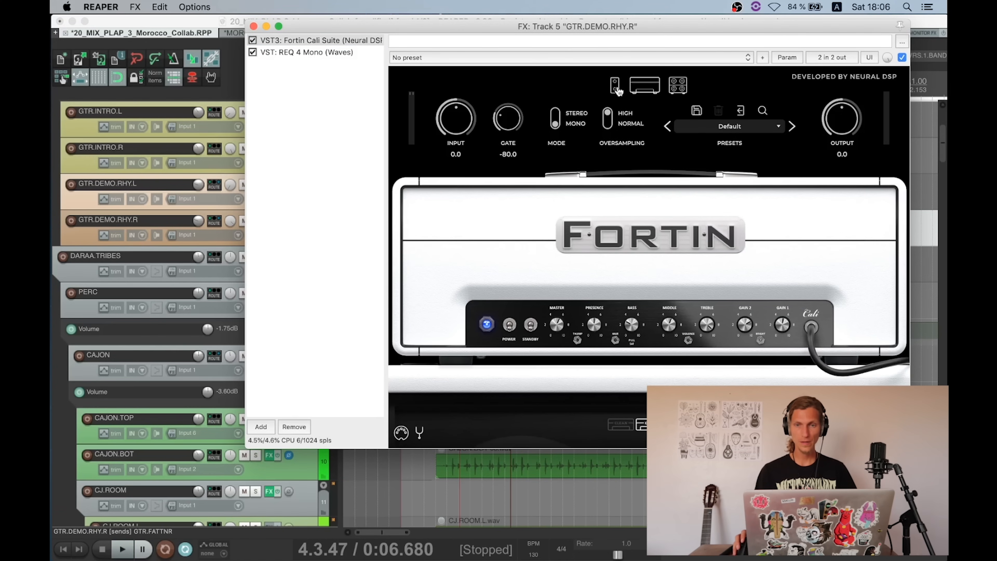
pyautogui.click(617, 90)
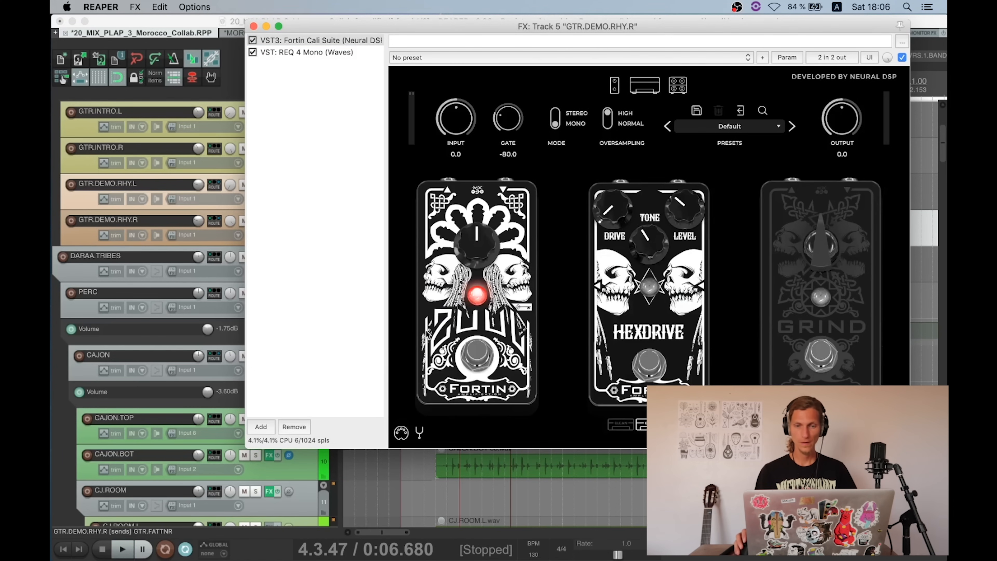
pyautogui.click(325, 51)
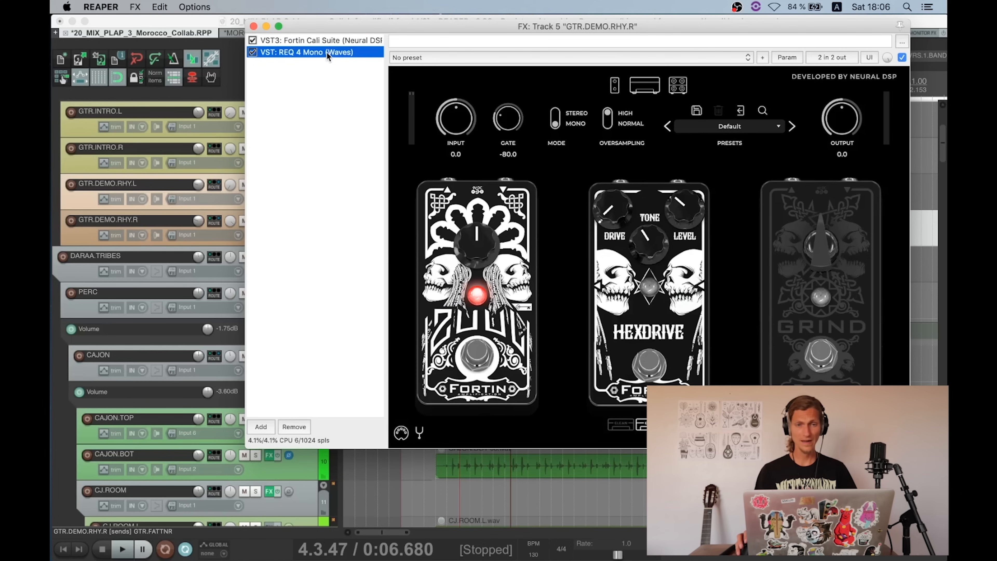
pyautogui.moveTo(375, 20); pyautogui.dragTo(497, 19)
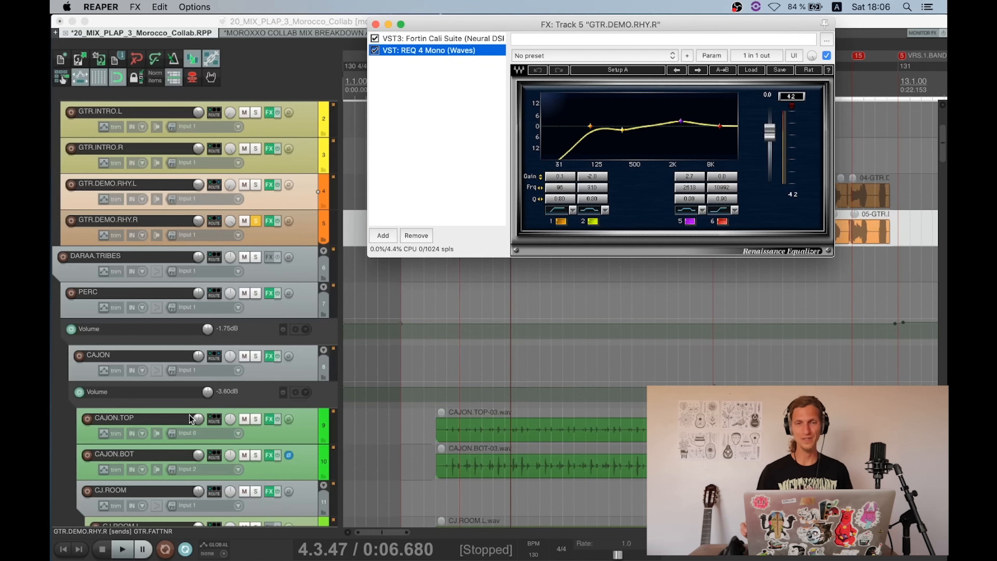
pyautogui.click(446, 38)
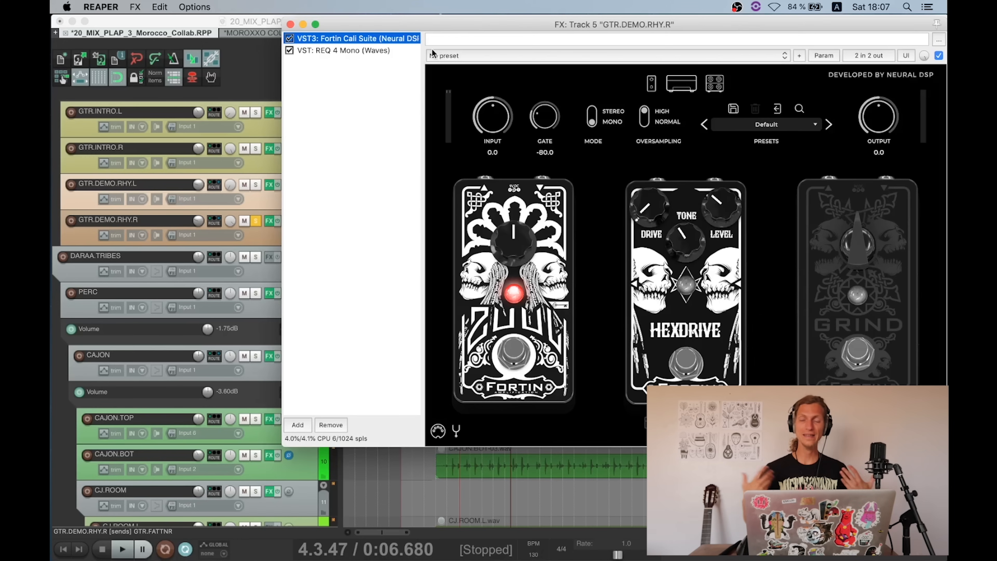
pyautogui.click(357, 50)
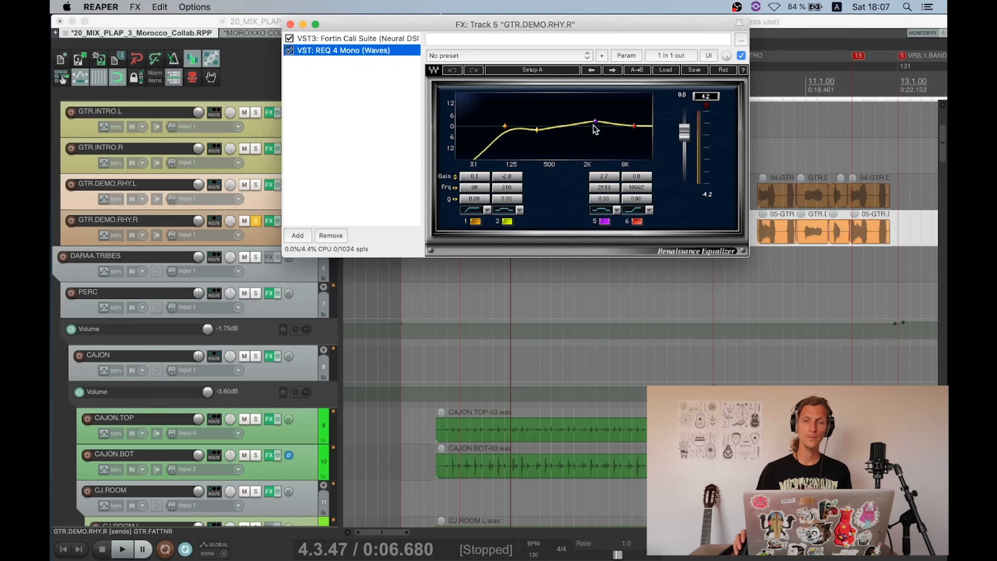
pyautogui.moveTo(410, 30); pyautogui.dragTo(451, 28)
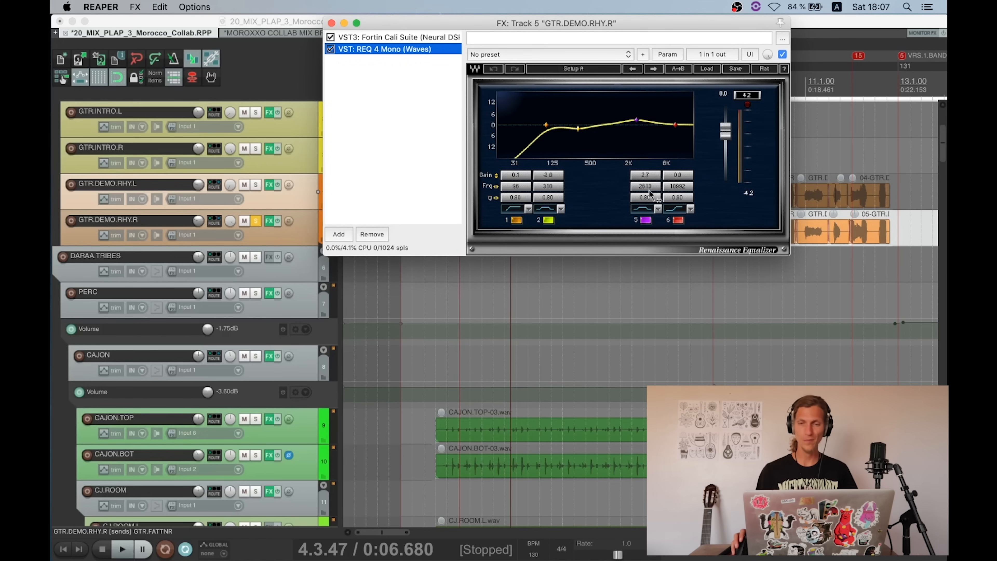
pyautogui.click(332, 24)
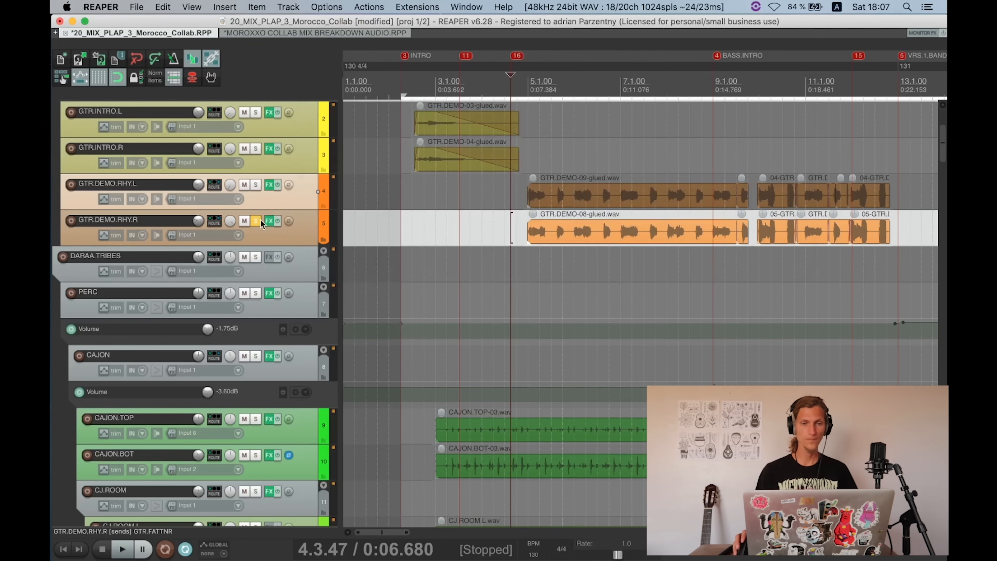
# Step: Re-enable the GTR.ADY folder effects and inspect its REQ 4 Stereo and bx_console SSL 4000 E plug-ins
pyautogui.scroll(3, 253, 223)
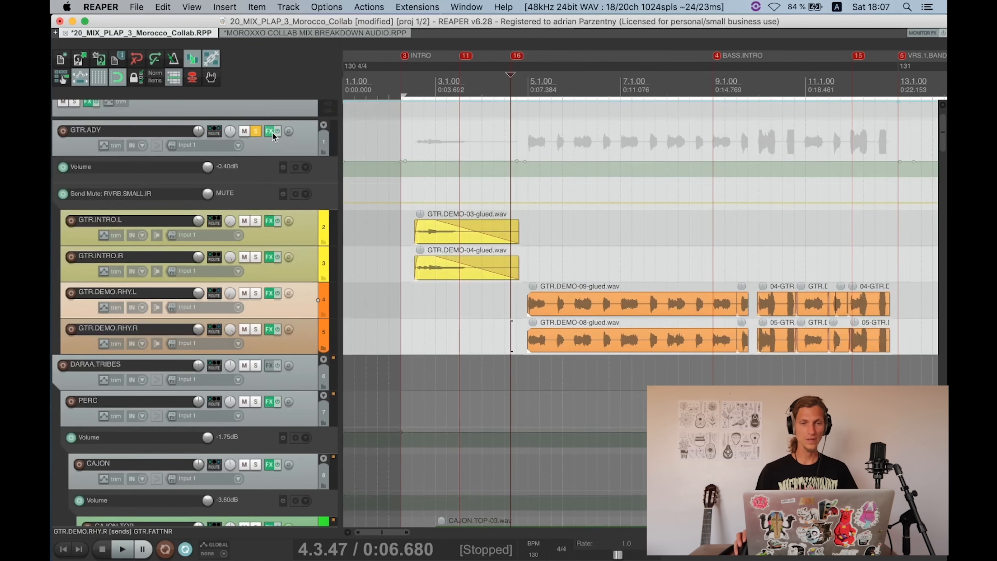
pyautogui.click(272, 132)
pyautogui.click(331, 40)
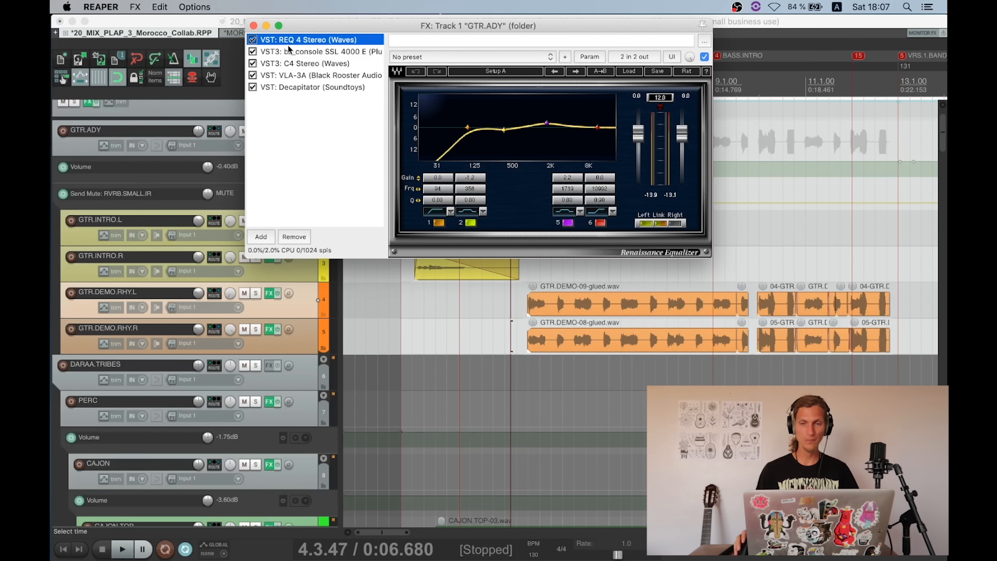
pyautogui.click(303, 51)
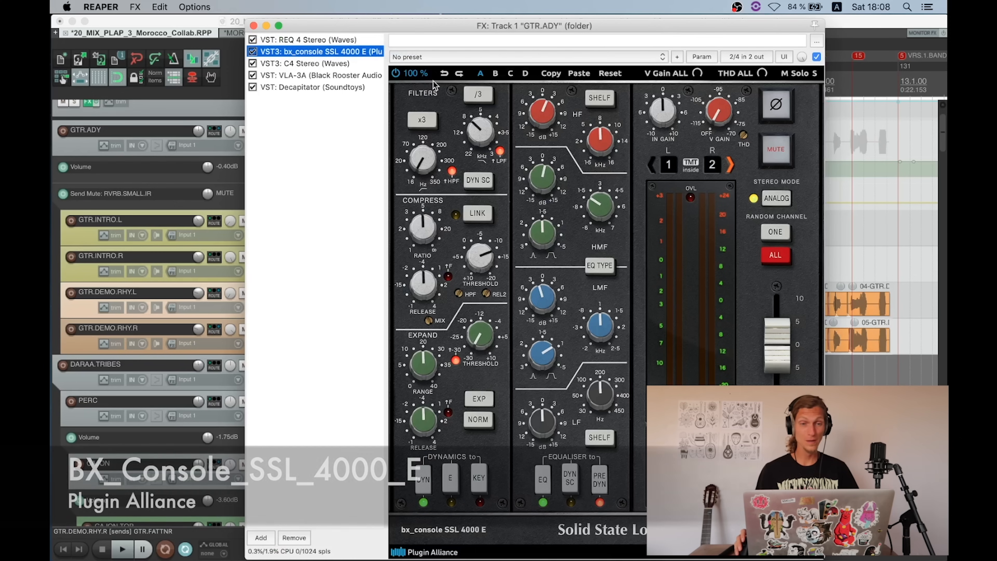
pyautogui.moveTo(426, 31); pyautogui.dragTo(322, 27)
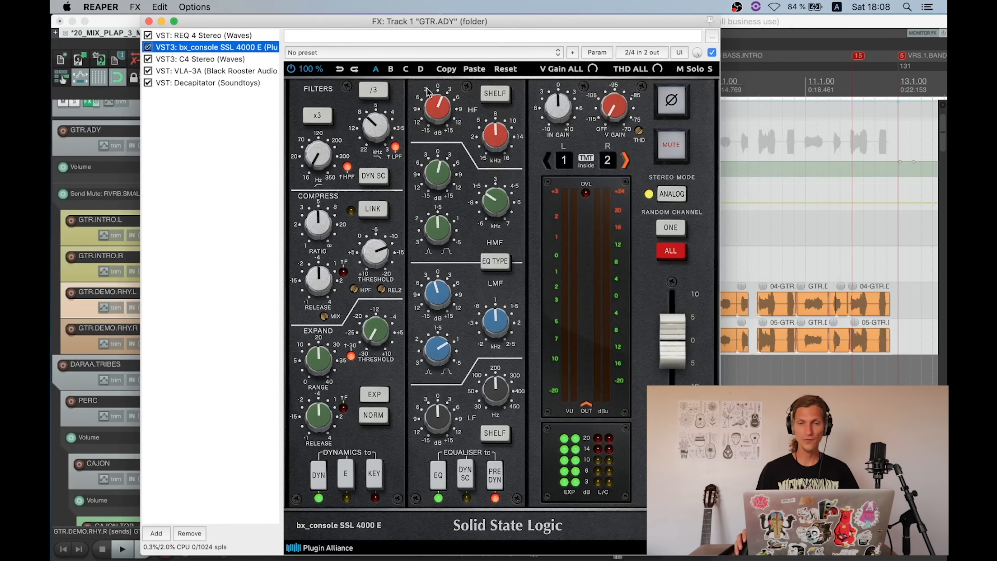
# Step: Examine the low-pass filter and the high and mid EQ bands of bx_console SSL 4000 E on GTR.ADY
pyautogui.click(376, 125)
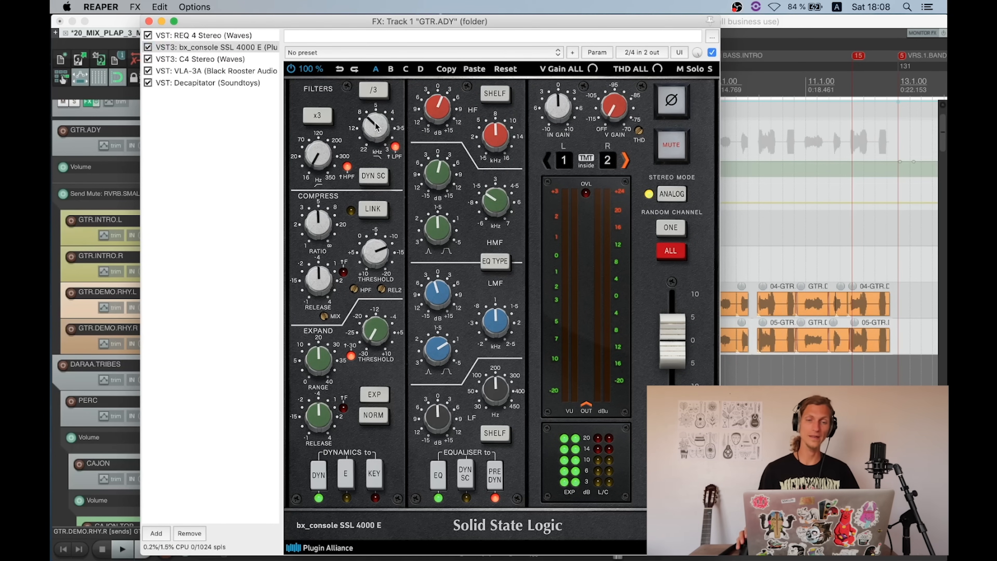
pyautogui.moveTo(374, 123)
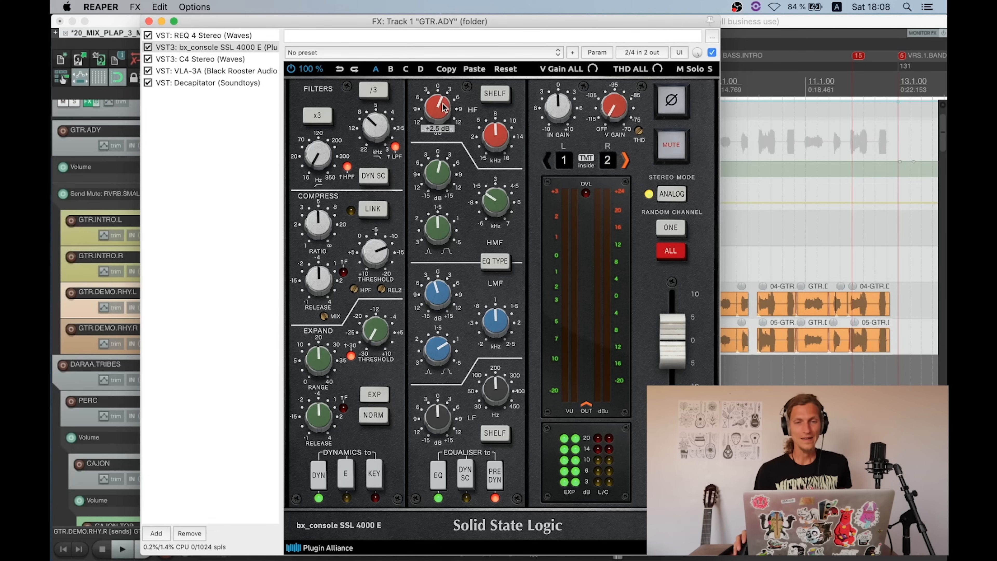
pyautogui.moveTo(441, 116)
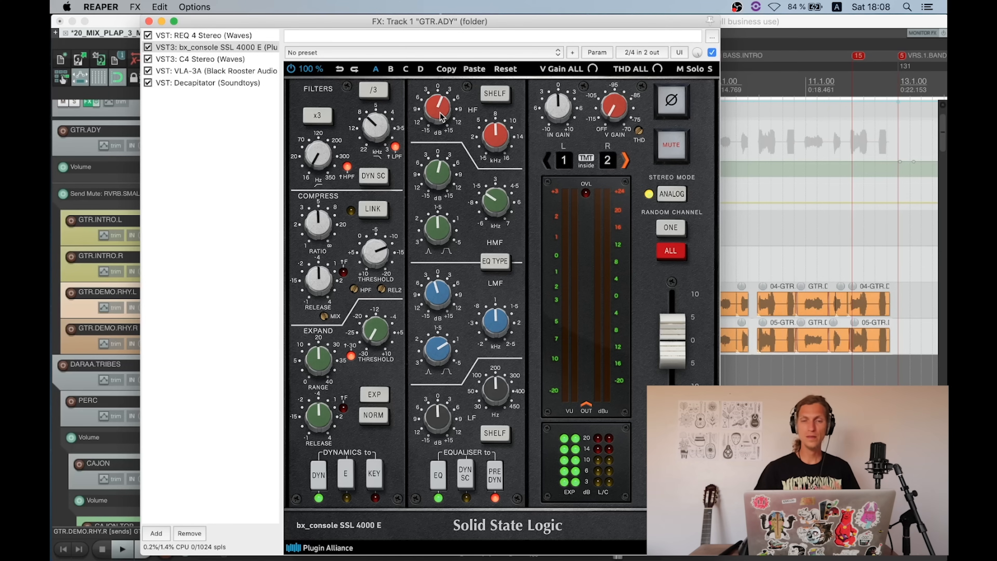
pyautogui.moveTo(443, 173)
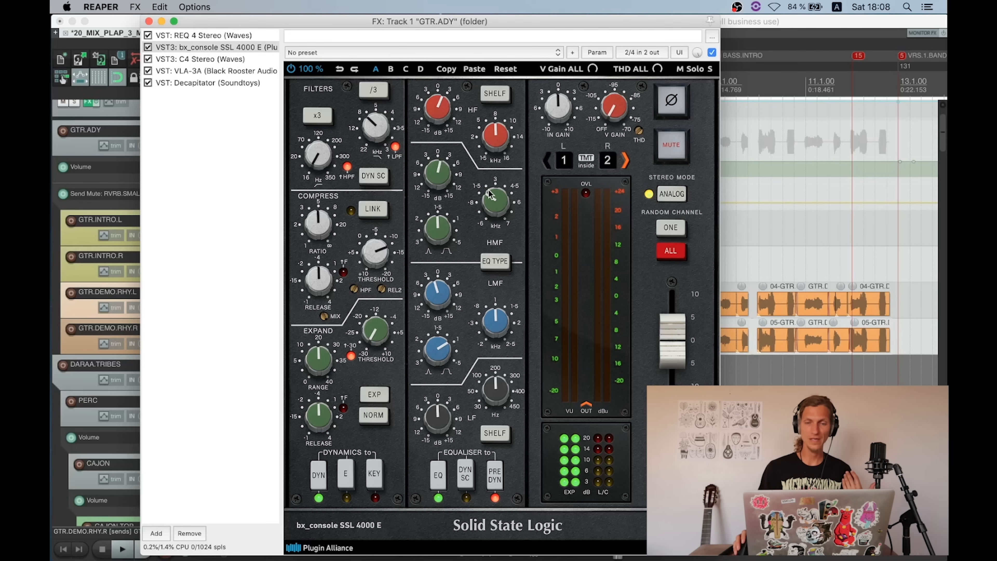
pyautogui.moveTo(501, 328)
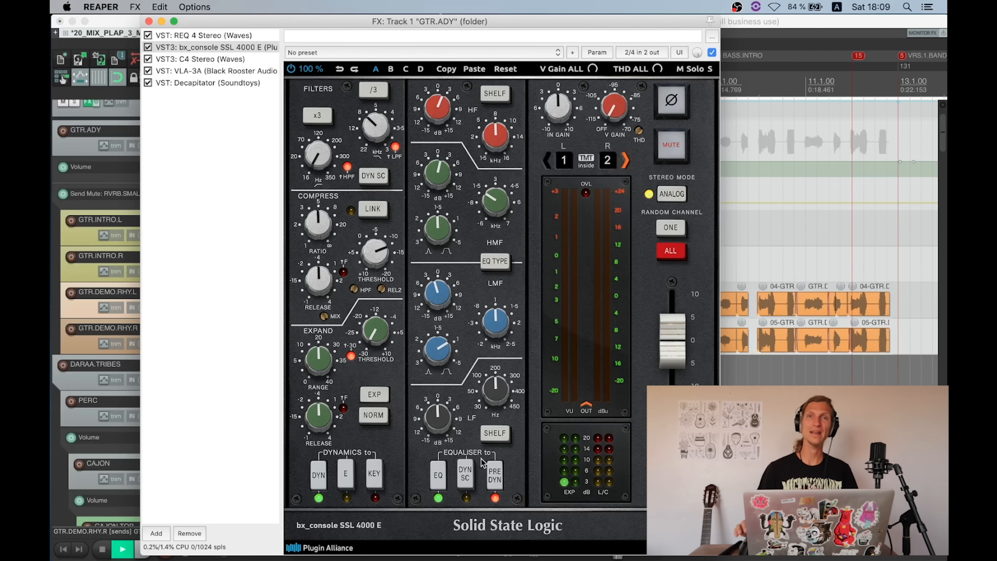
# Step: Uncover the timeline and play the GTR.ADY folder from 8.4.00 while watching the bx_console SSL 4000 E meters
pyautogui.moveTo(485, 22); pyautogui.dragTo(443, 50)
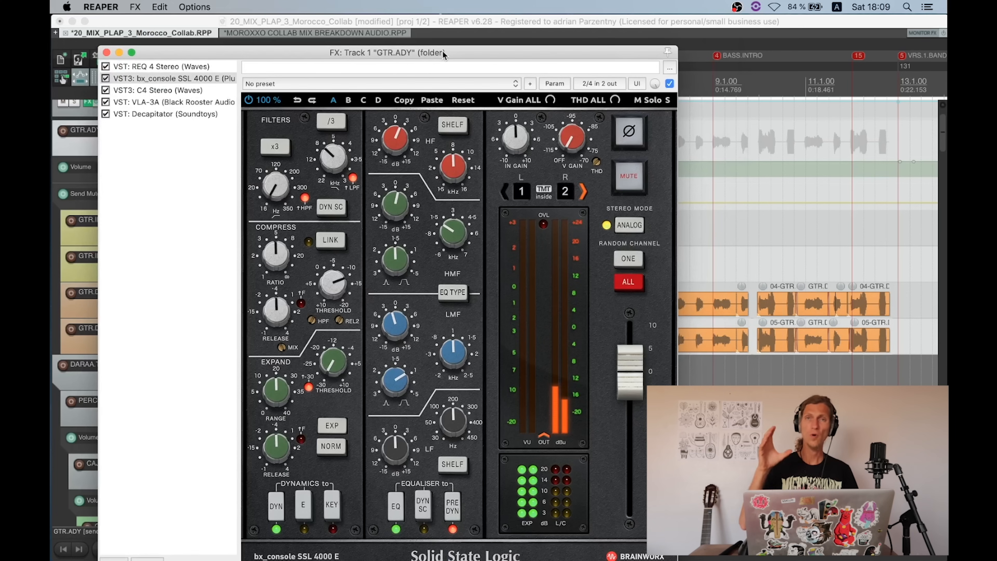
pyautogui.click(702, 233)
pyautogui.press('space')
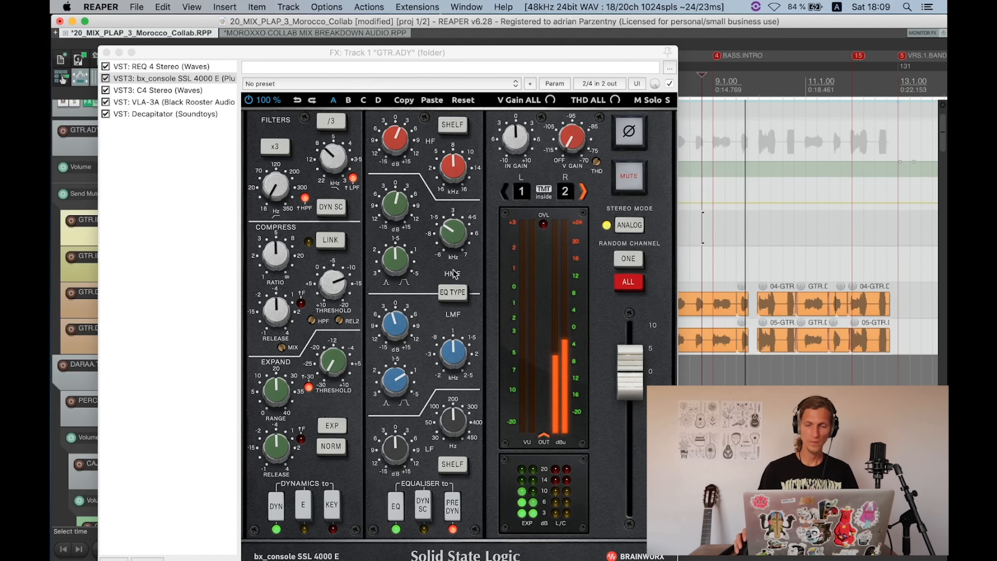
pyautogui.press('space')
# Step: View the C4 Stereo plug-in on GTR.ADY and play from 8.4.00 to watch its multiband compression
pyautogui.click(181, 90)
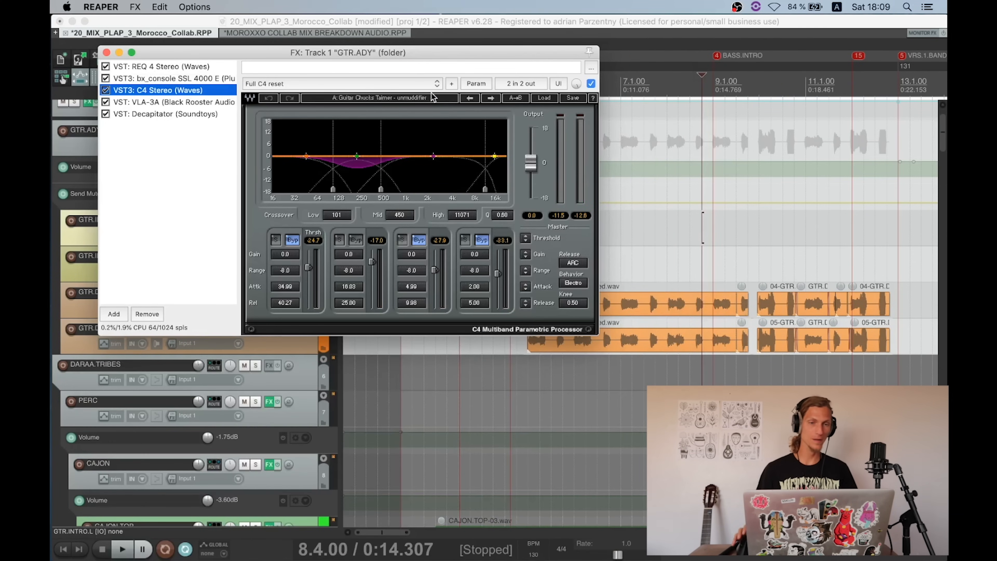
pyautogui.moveTo(430, 57); pyautogui.dragTo(530, 70)
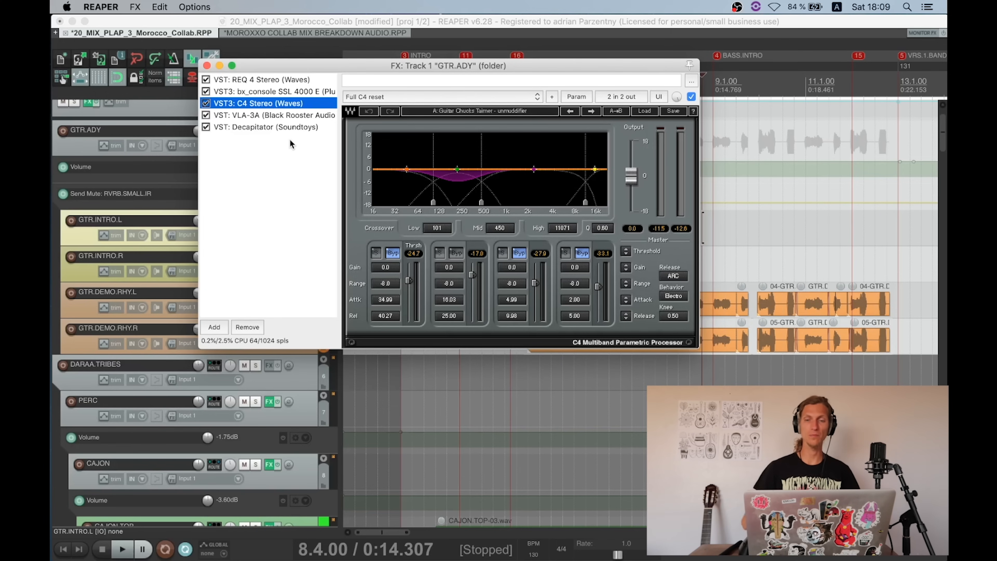
pyautogui.press('space')
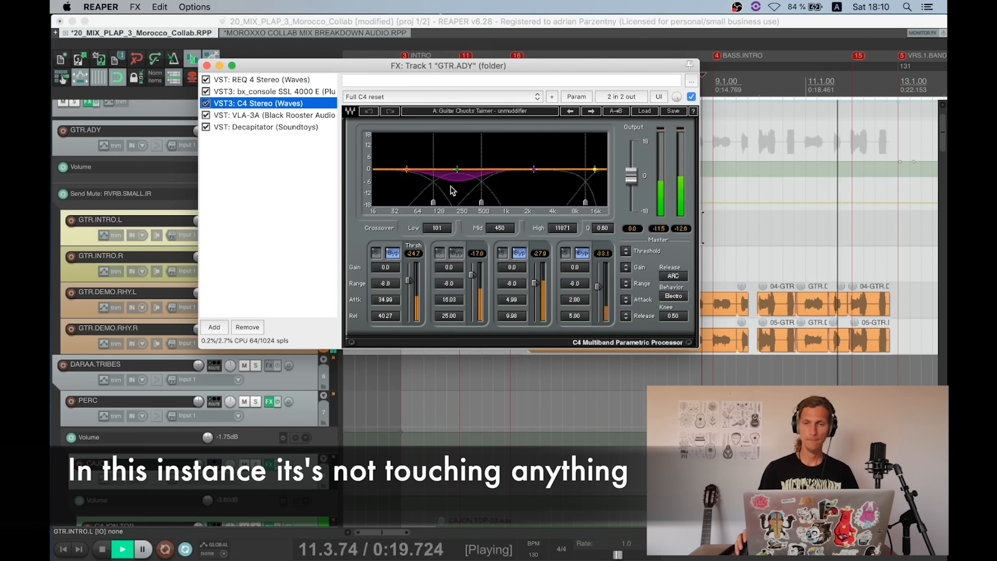
pyautogui.press('space')
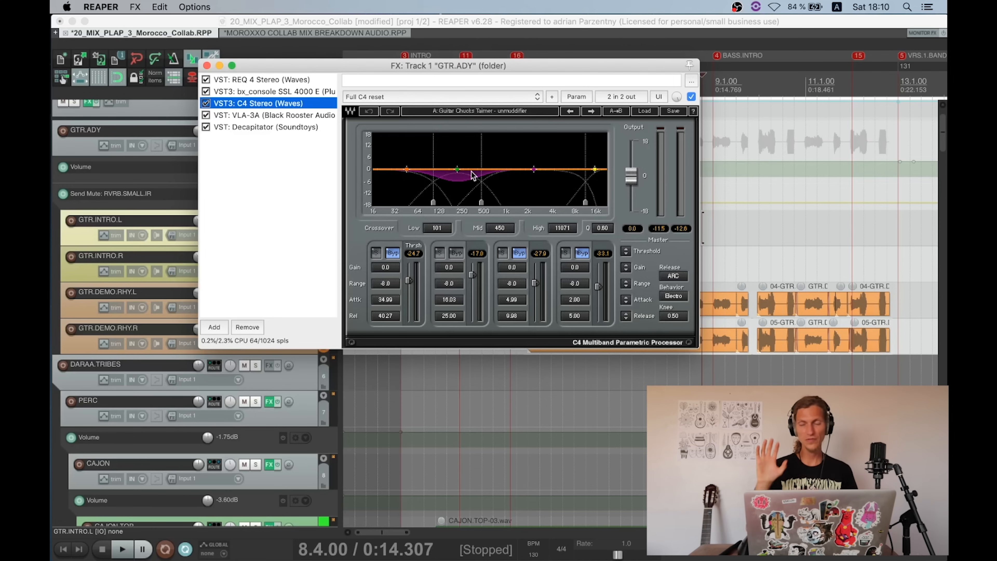
# Step: View the VLA-3A compressor on GTR.ADY and play from 4.4.00 to watch its gain reduction
pyautogui.click(279, 117)
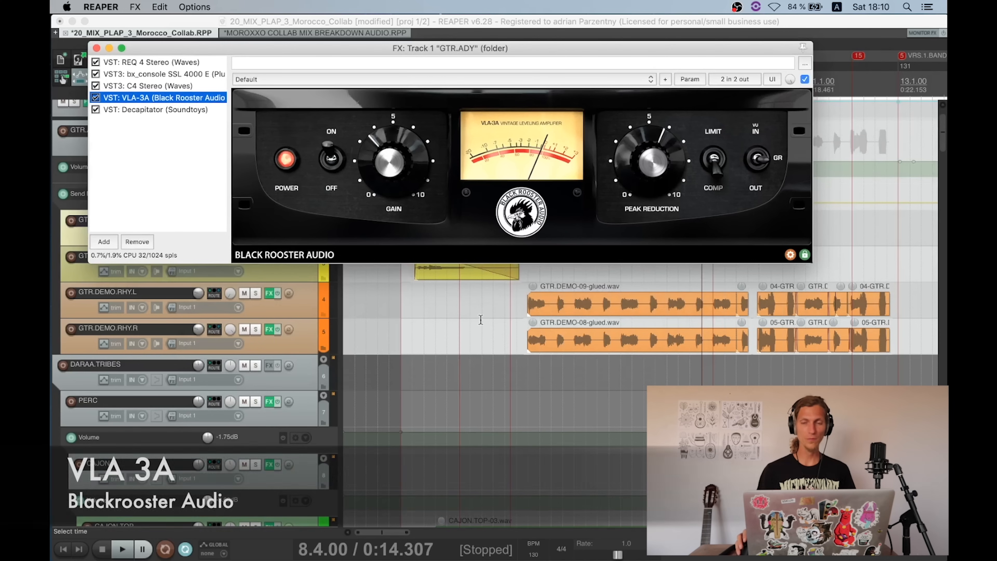
pyautogui.click(509, 306)
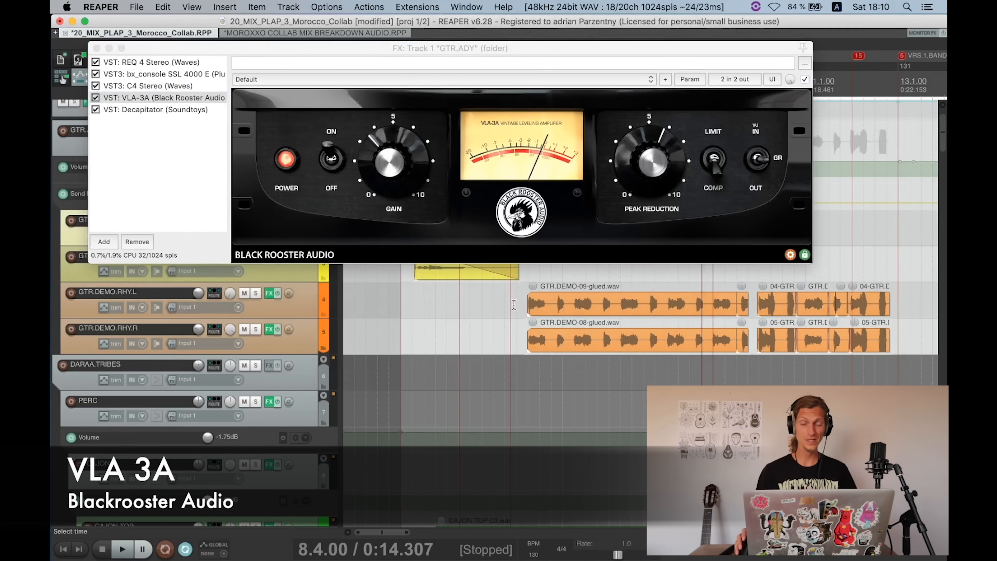
pyautogui.press('space')
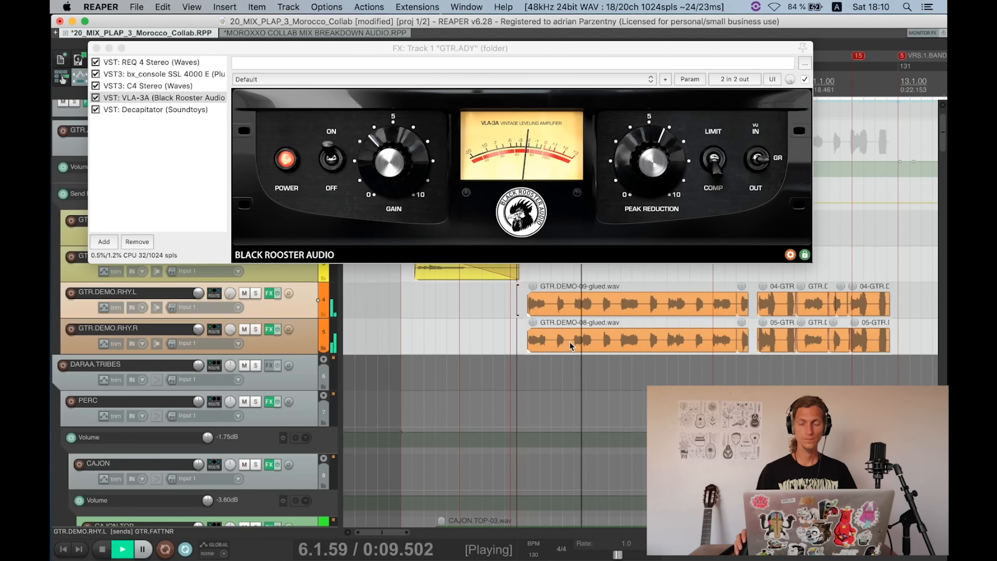
pyautogui.press('space')
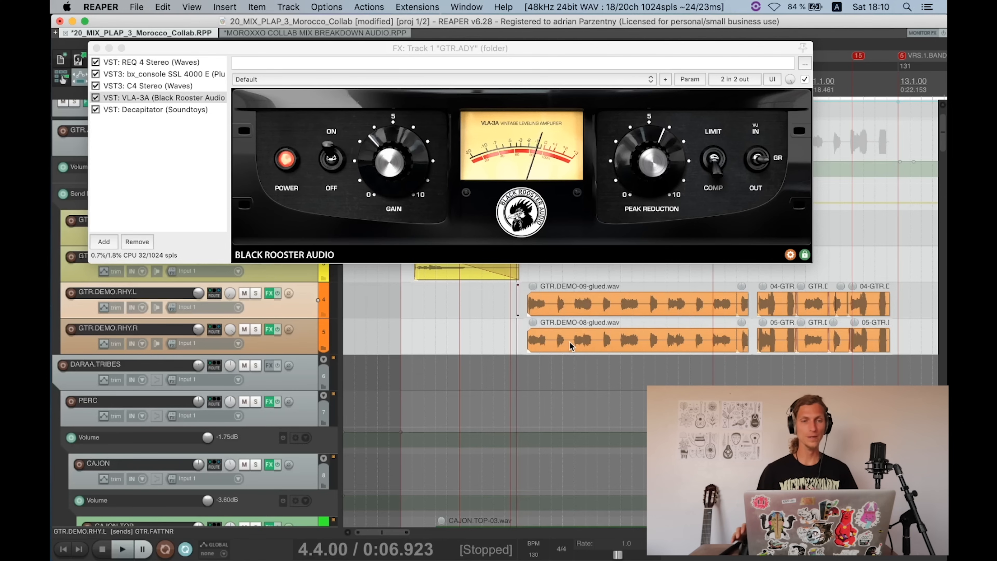
# Step: View the Decapitator plug-in on GTR.ADY and close the effects window
pyautogui.click(167, 110)
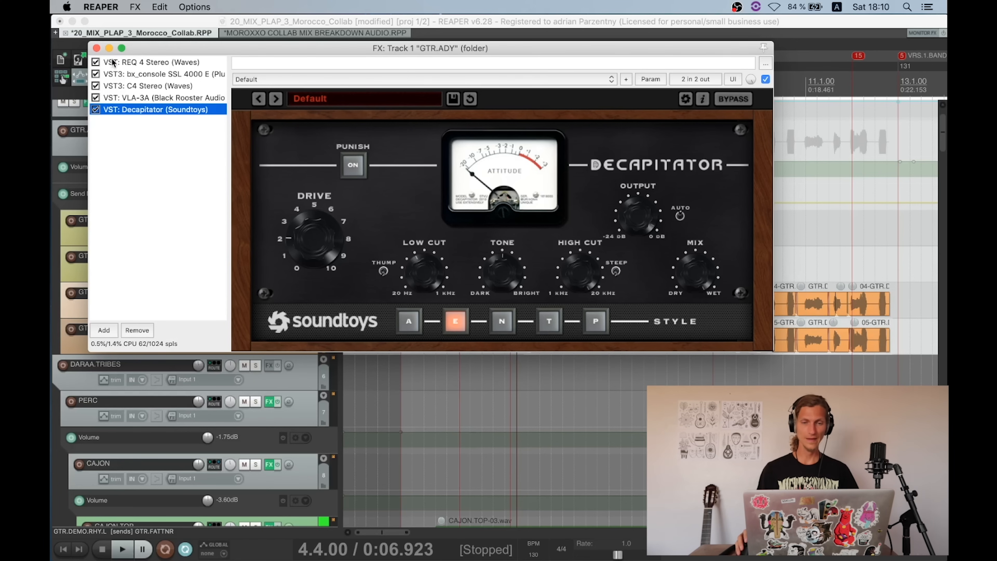
pyautogui.click(96, 48)
# Step: Compare the GTR.ADY folder with its effects bypassed and enabled by playing both from 4.4.00
pyautogui.scroll(2, 236, 137)
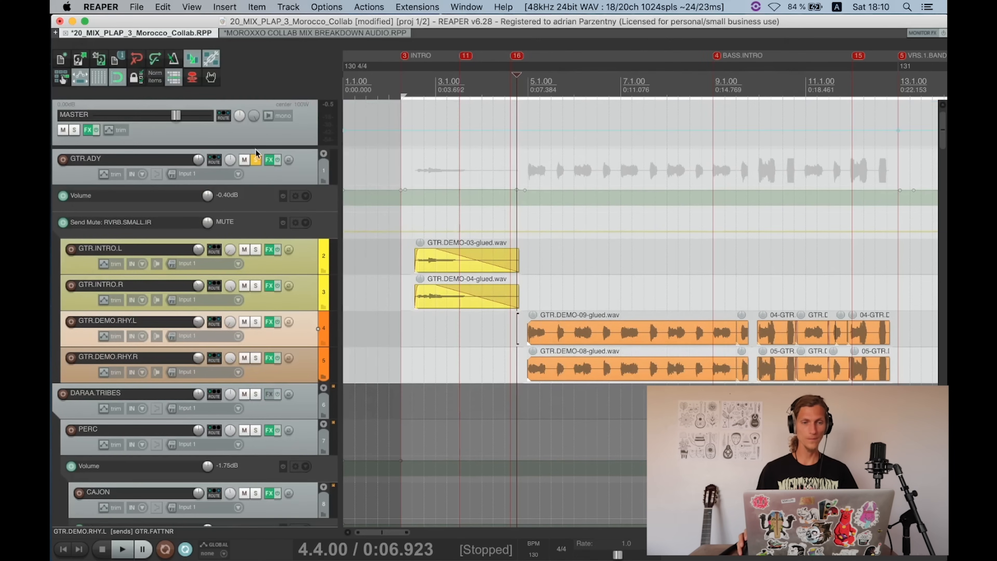
pyautogui.press('space')
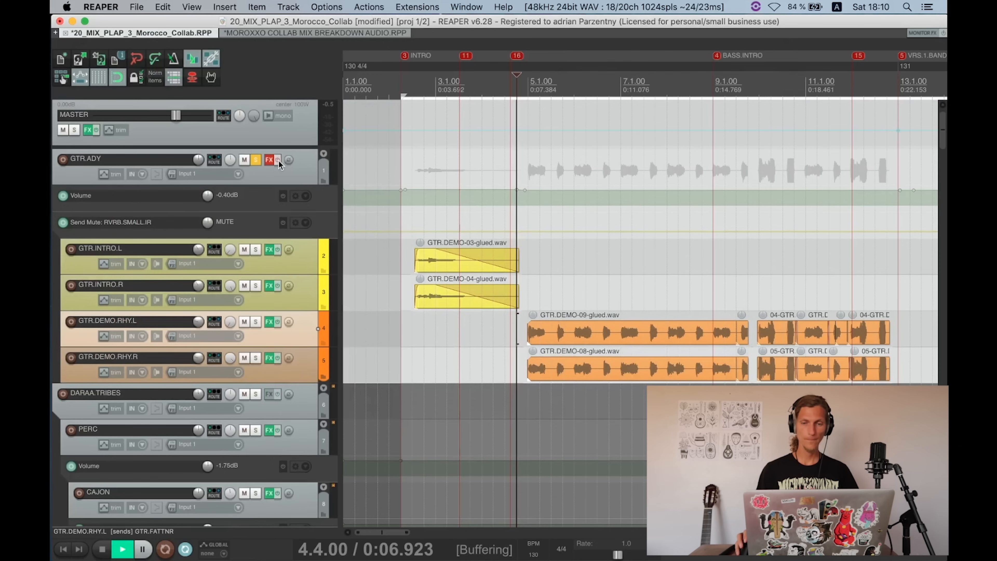
pyautogui.click(278, 160)
pyautogui.press('space')
pyautogui.press('space')
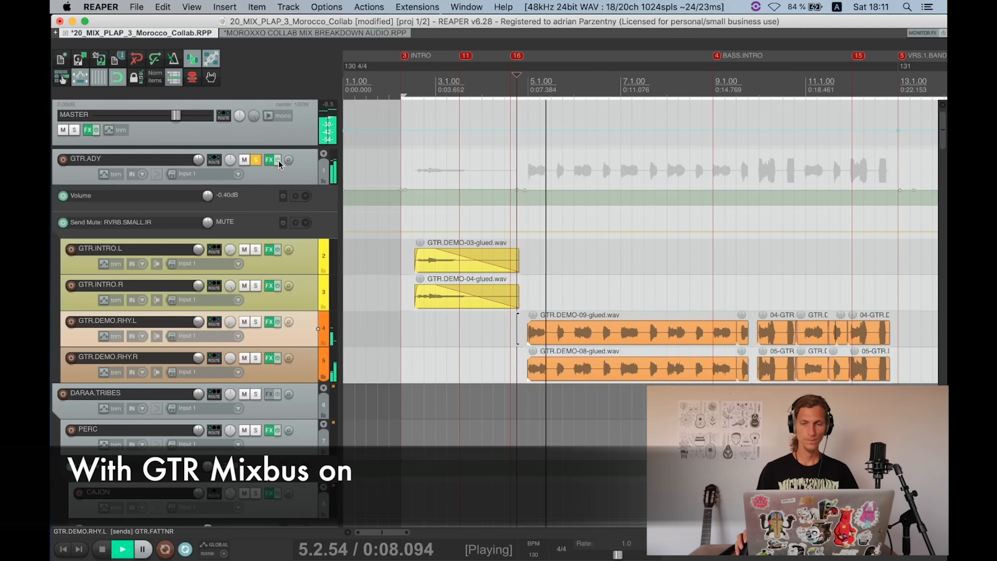
pyautogui.press('space')
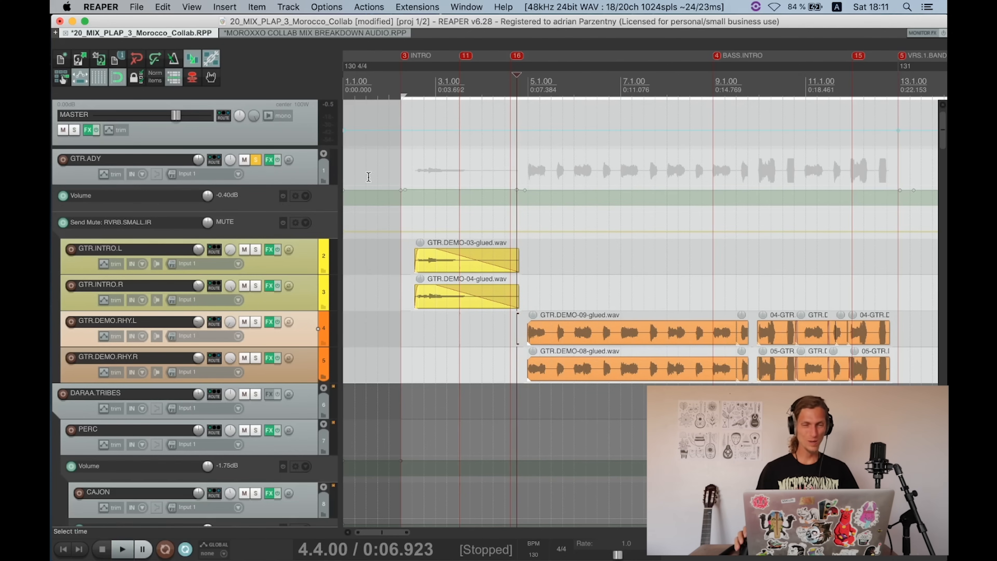
# Step: Unsolo the GTR.ADY folder and solo the PERC folder instead
pyautogui.click(257, 160)
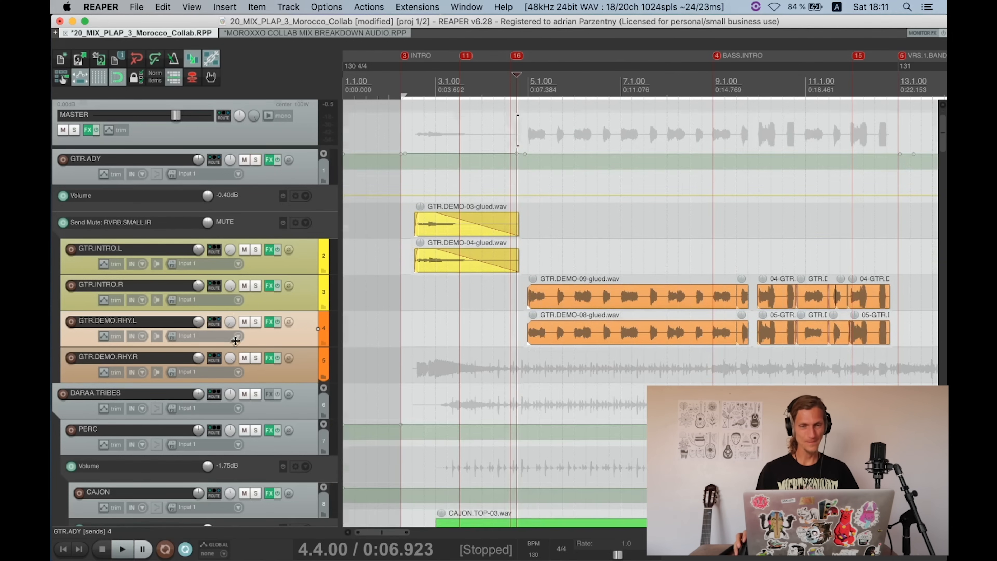
pyautogui.scroll(-2, 250, 357)
pyautogui.scroll(-4, 256, 362)
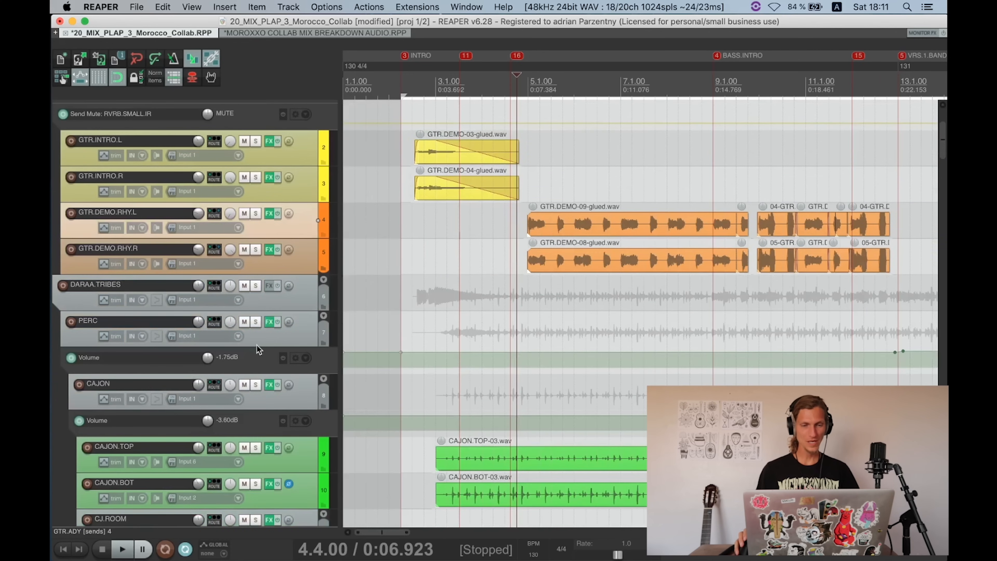
pyautogui.click(256, 322)
# Step: Place the edit cursor at 3.1.00, at the start of the cajon clips, and save the project
pyautogui.scroll(-2, 256, 334)
pyautogui.scroll(-5, 271, 314)
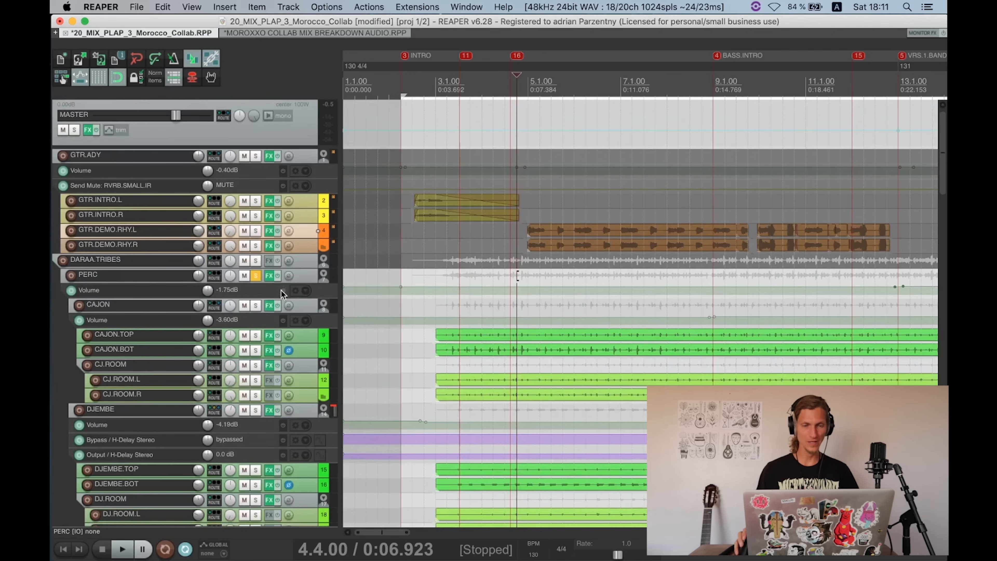
pyautogui.click(436, 363)
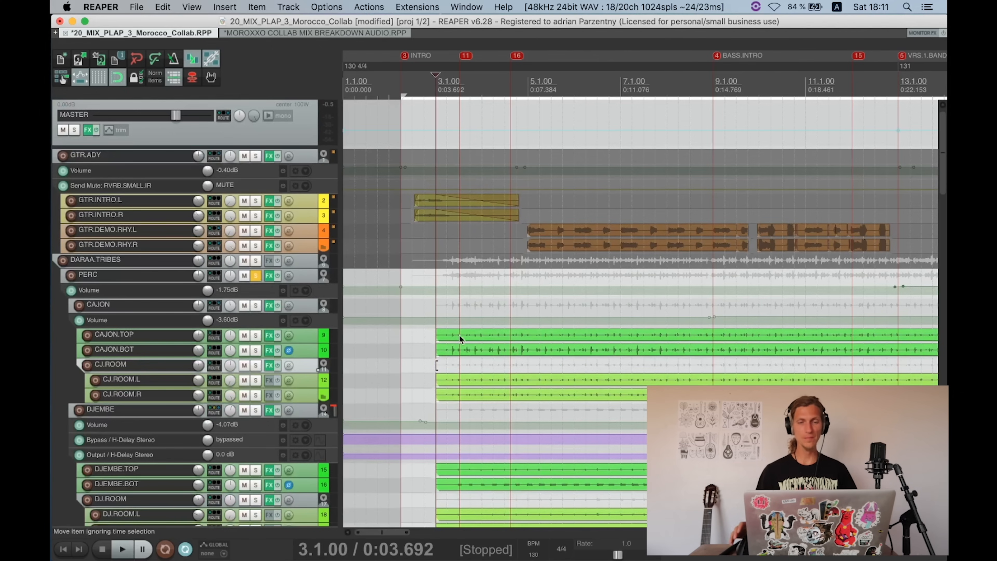
pyautogui.scroll(5, 459, 339)
pyautogui.press('super+s')
# Step: Bypass the effects chain of the PERC folder
pyautogui.click(271, 245)
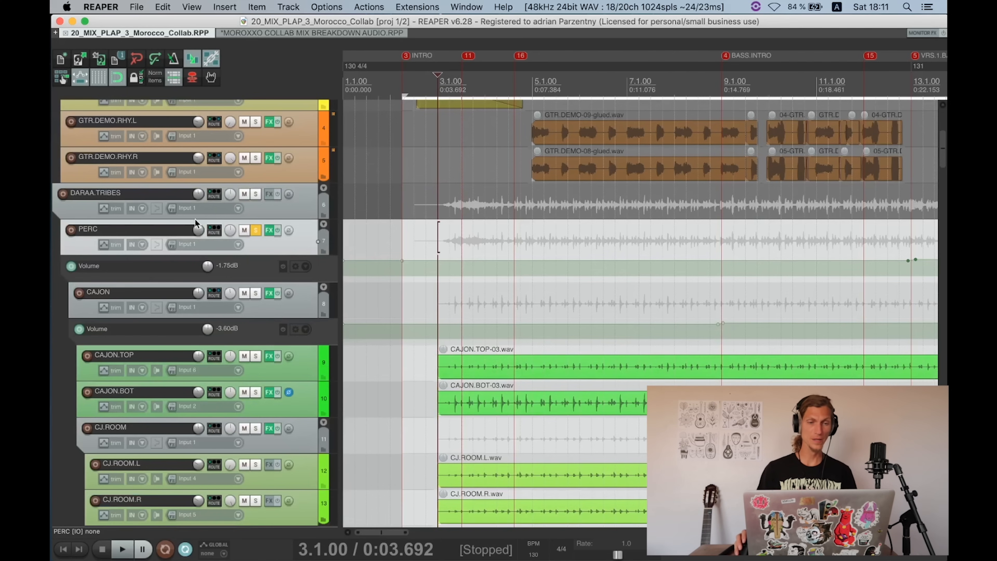
pyautogui.scroll(-3, 287, 306)
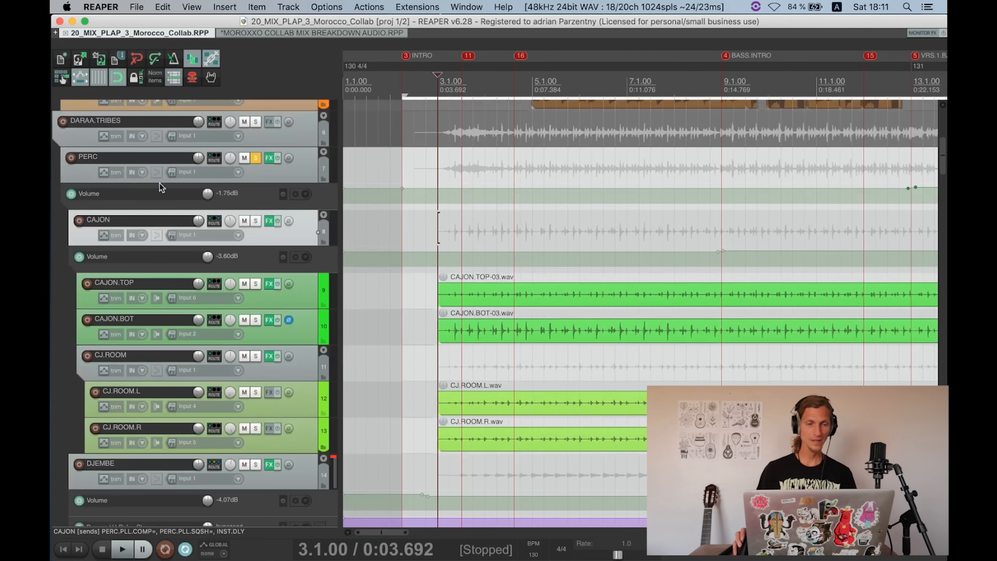
pyautogui.click(318, 300)
pyautogui.keyDown('shift'); pyautogui.click(310, 326); pyautogui.keyUp('shift')
pyautogui.click(277, 293)
pyautogui.click(277, 158)
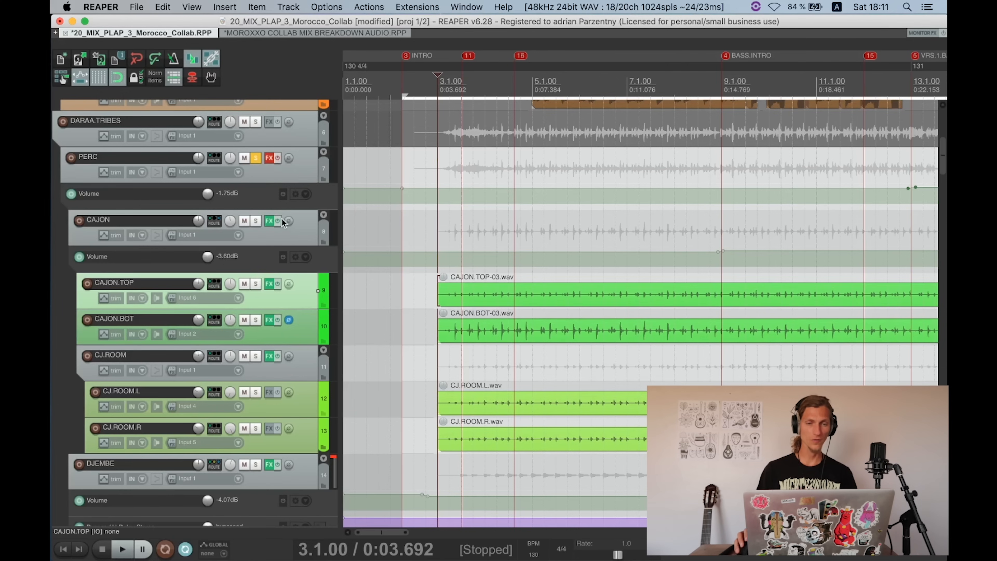
# Step: Play from 3.1.00 and solo the CAJON folder
pyautogui.press('space')
pyautogui.click(255, 222)
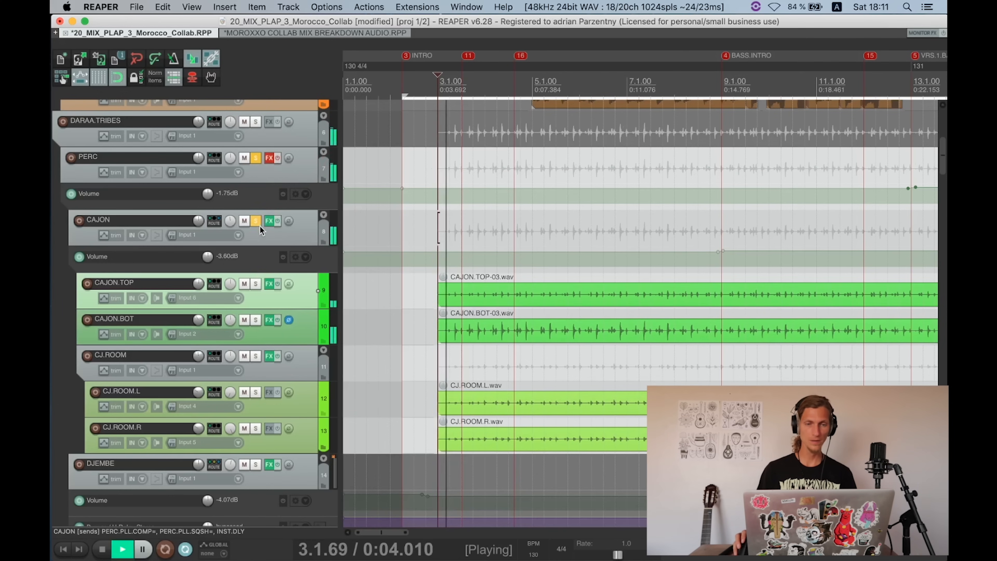
pyautogui.scroll(-2, 275, 257)
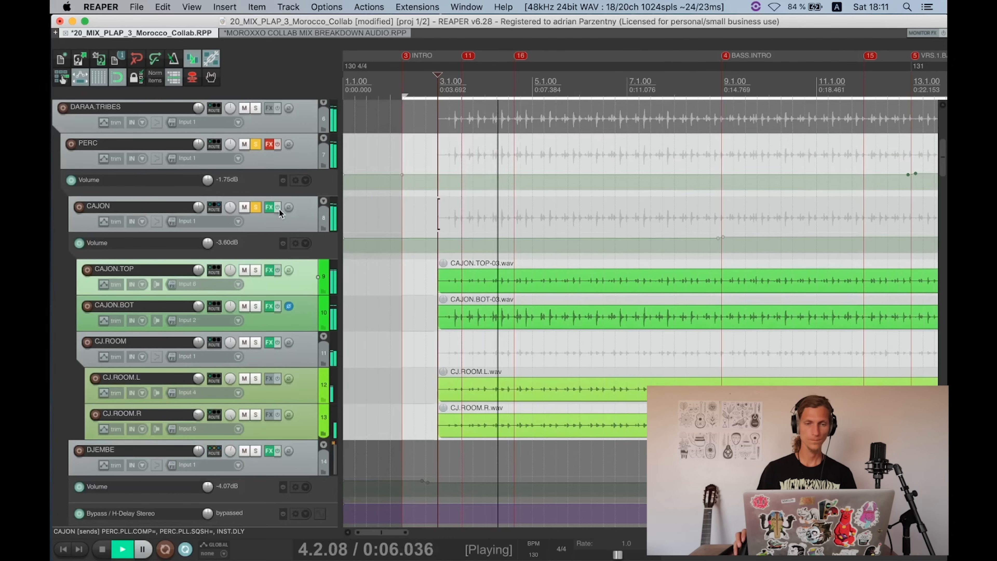
pyautogui.press('space')
# Step: Bypass the effects on CAJON, CAJON.TOP and CAJON.BOT and play the raw cajon from 3.1.00
pyautogui.click(279, 207)
pyautogui.click(278, 271)
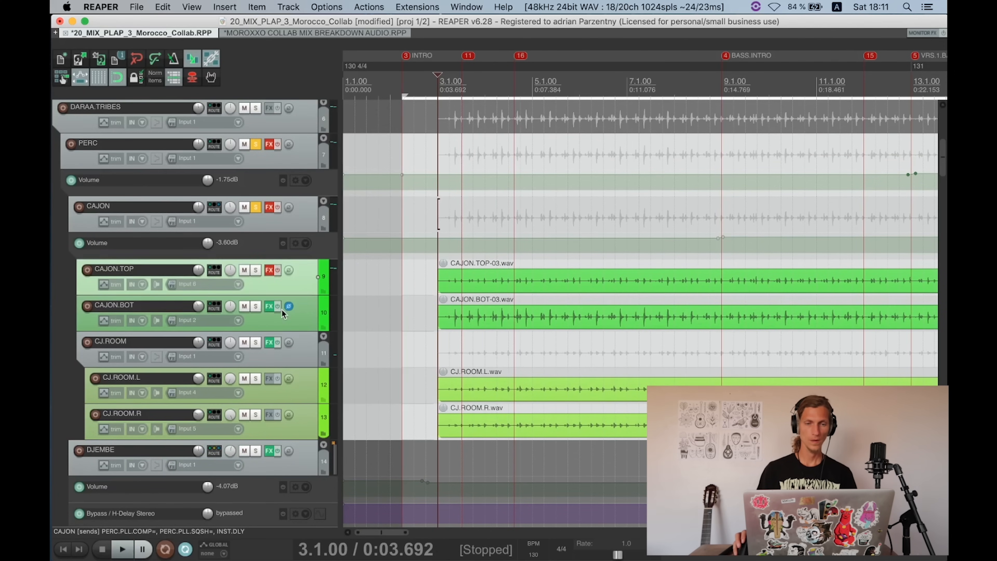
pyautogui.click(281, 307)
pyautogui.press('space')
pyautogui.click(278, 307)
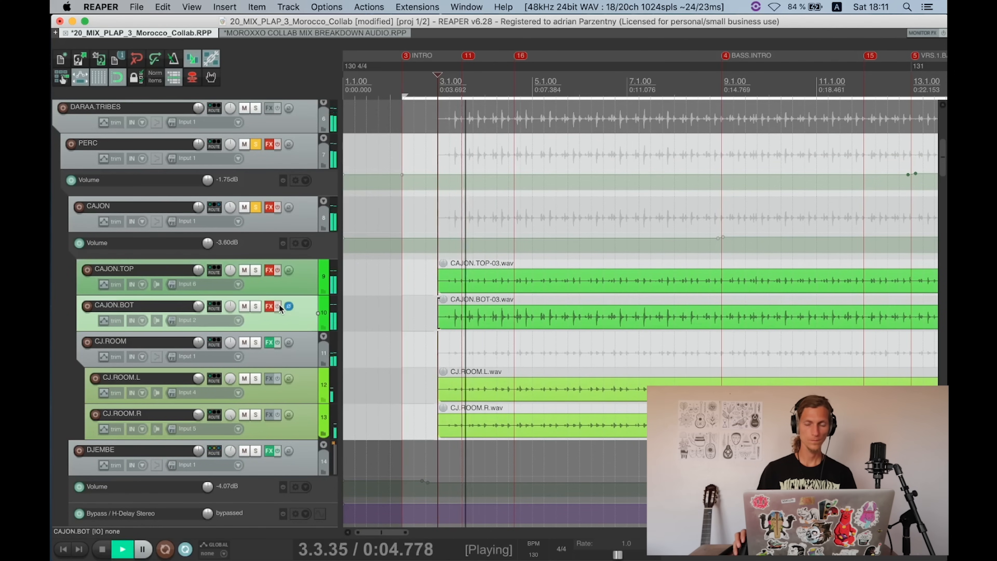
pyautogui.press('space')
# Step: Re-enable the CAJON.BOT effects and inspect the high-frequency EQ of its bx_console N plug-in
pyautogui.scroll(1, 281, 317)
pyautogui.click(278, 303)
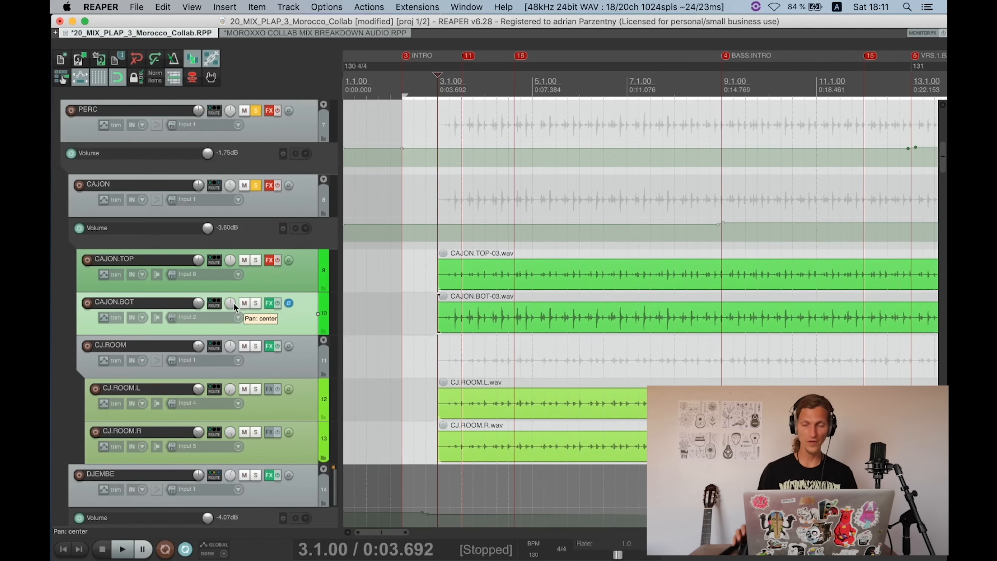
pyautogui.click(269, 303)
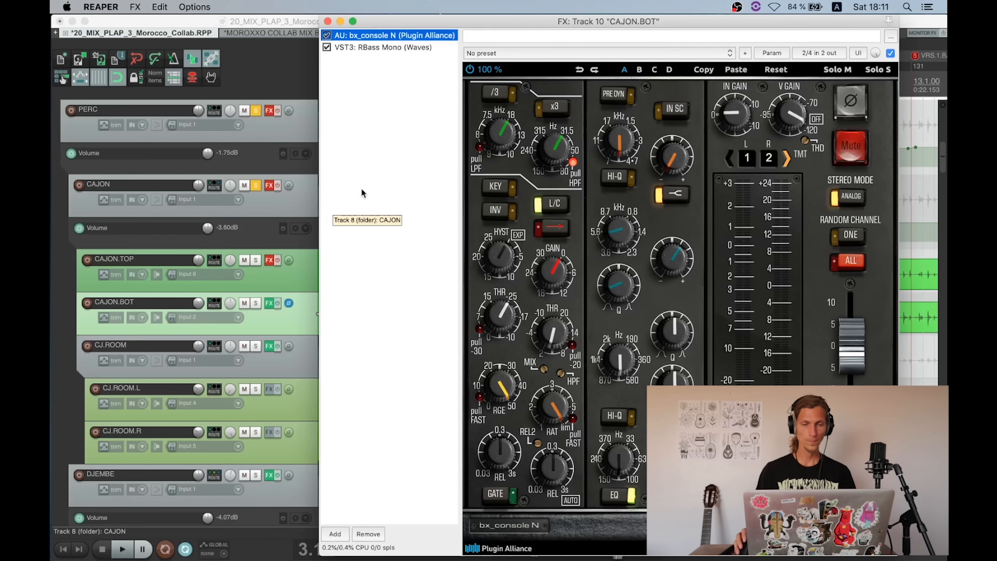
pyautogui.moveTo(410, 21); pyautogui.dragTo(201, 21)
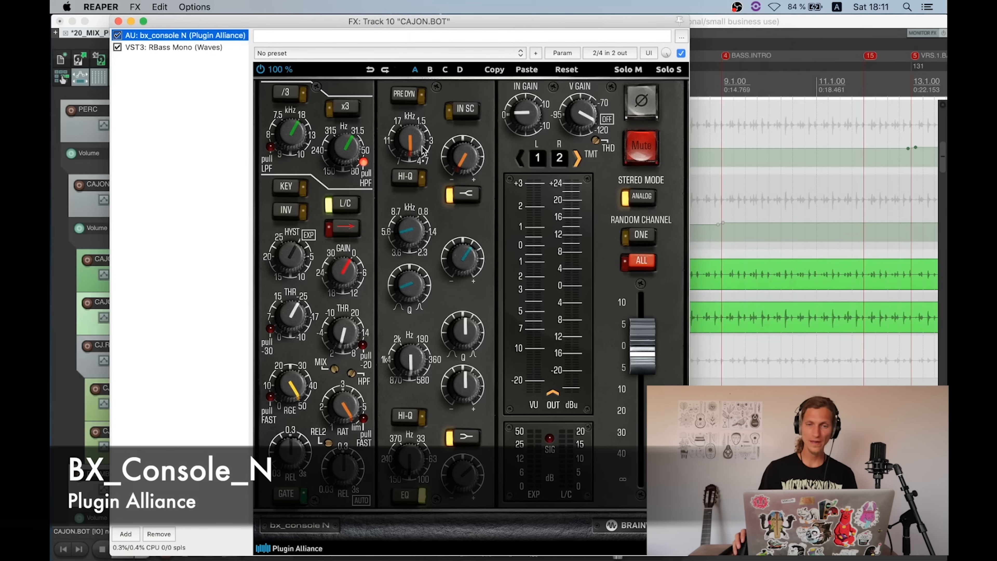
pyautogui.click(414, 142)
pyautogui.moveTo(460, 165)
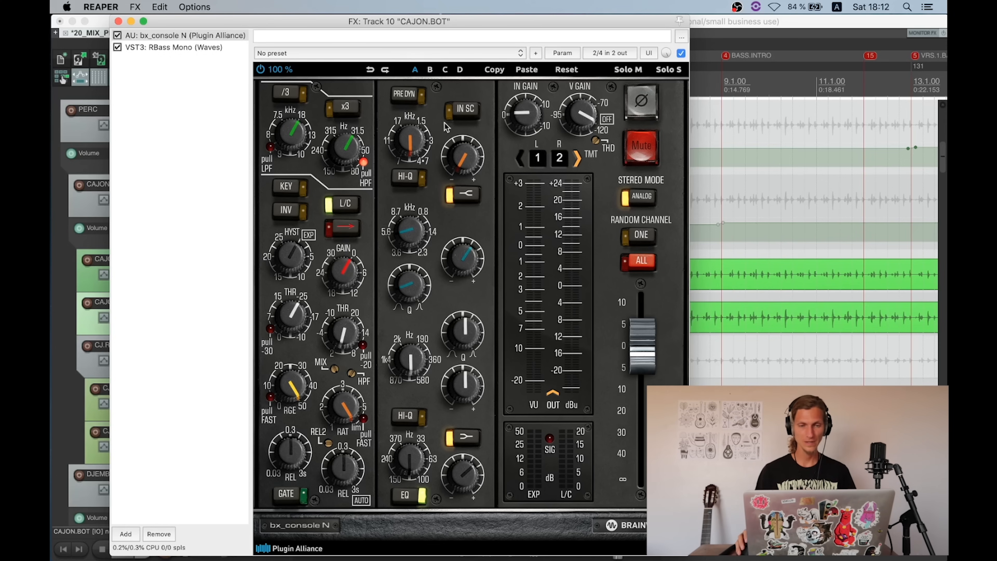
# Step: Examine the mid and low EQ bands of the CAJON.BOT bx_console N, view RBass Mono, and close the effects window
pyautogui.moveTo(423, 234)
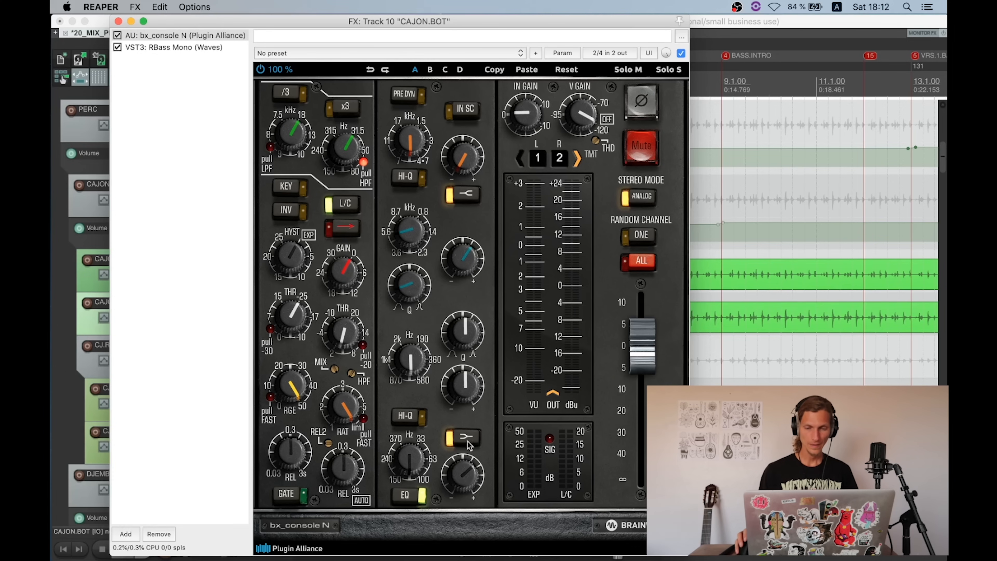
pyautogui.moveTo(464, 471)
pyautogui.moveTo(407, 457)
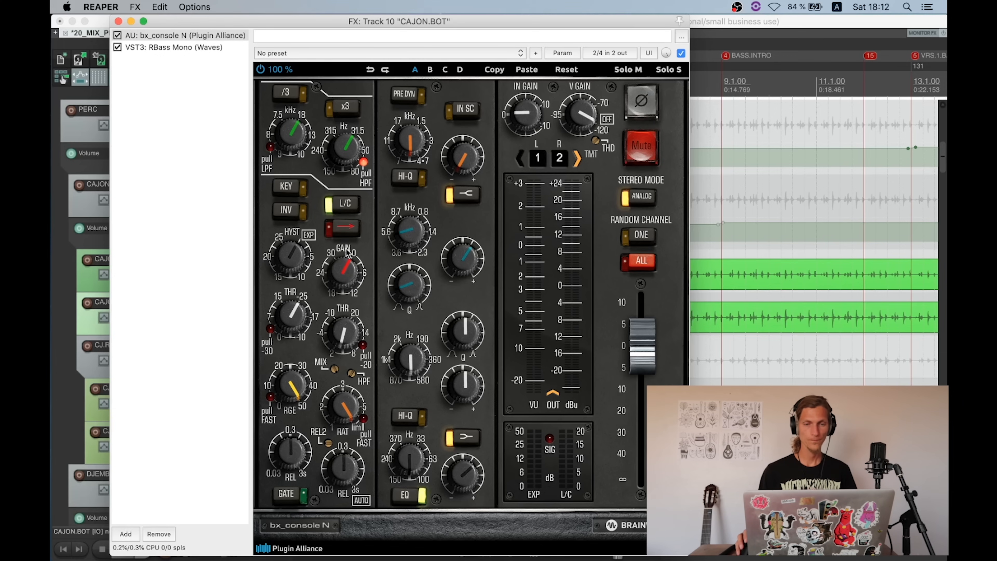
pyautogui.click(153, 47)
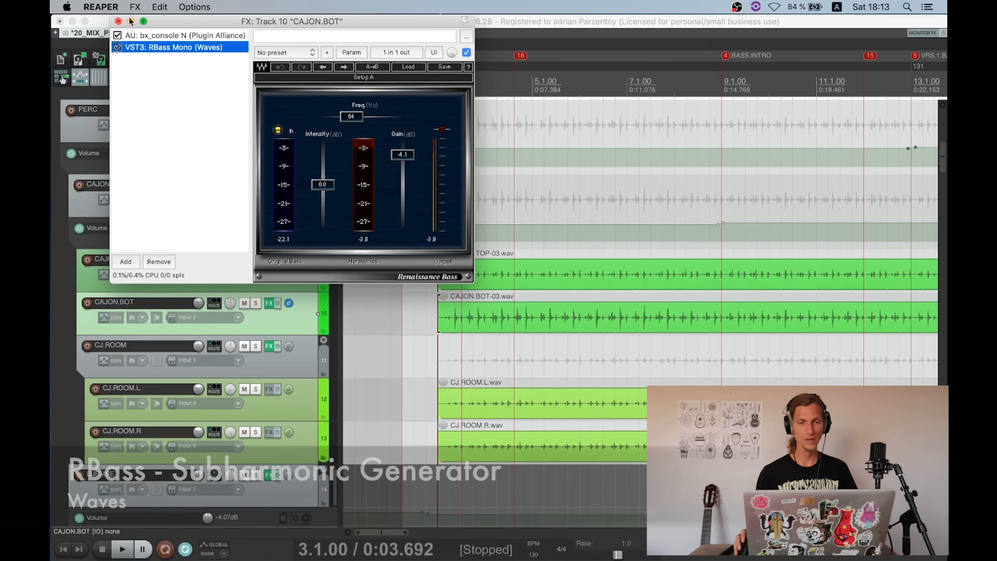
pyautogui.click(269, 302)
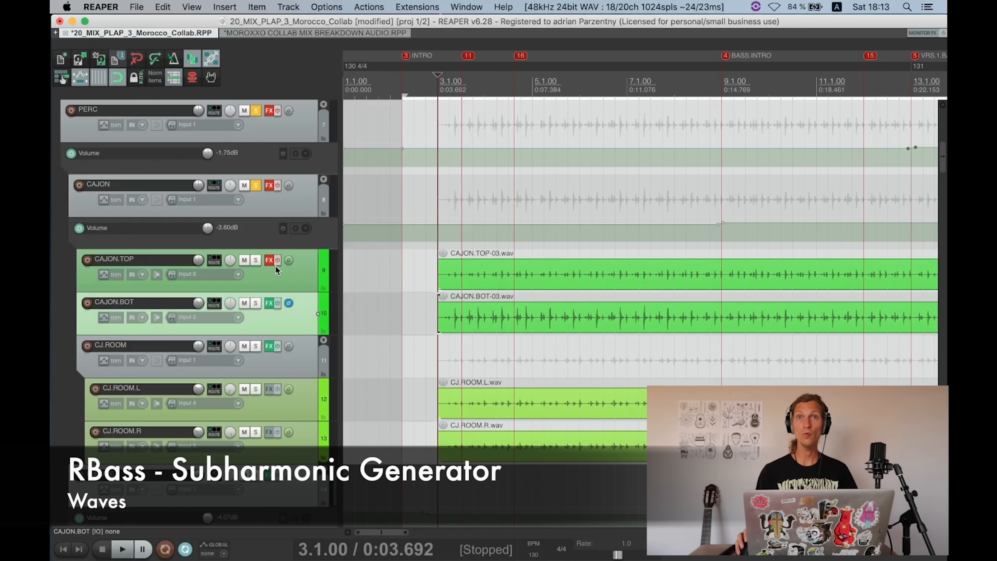
# Step: Re-enable the CAJON.TOP effects and examine the high-pass filter of its bx_console SSL 4000 E
pyautogui.click(270, 261)
pyautogui.moveTo(196, 22); pyautogui.dragTo(212, 10)
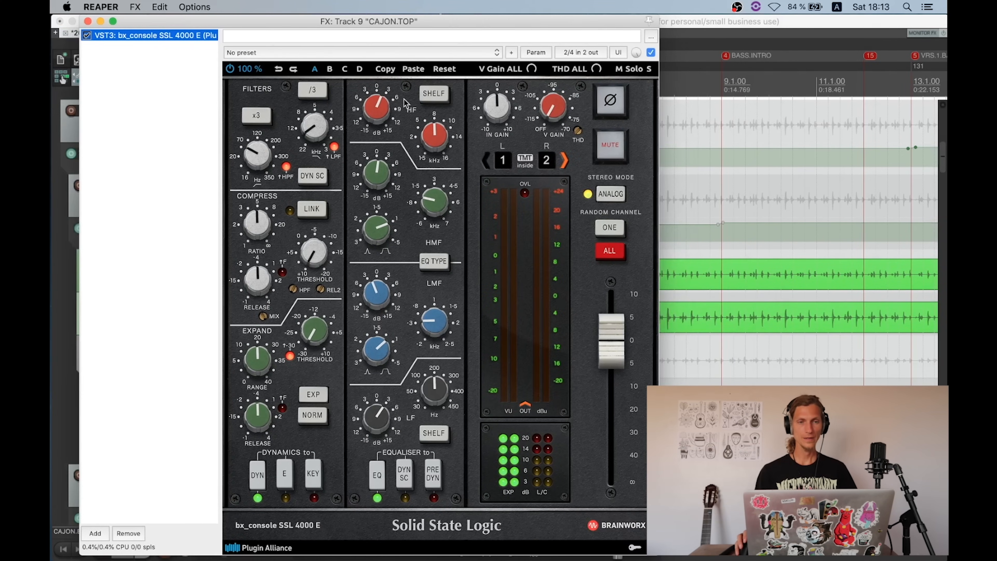
pyautogui.moveTo(363, 23); pyautogui.dragTo(548, 41)
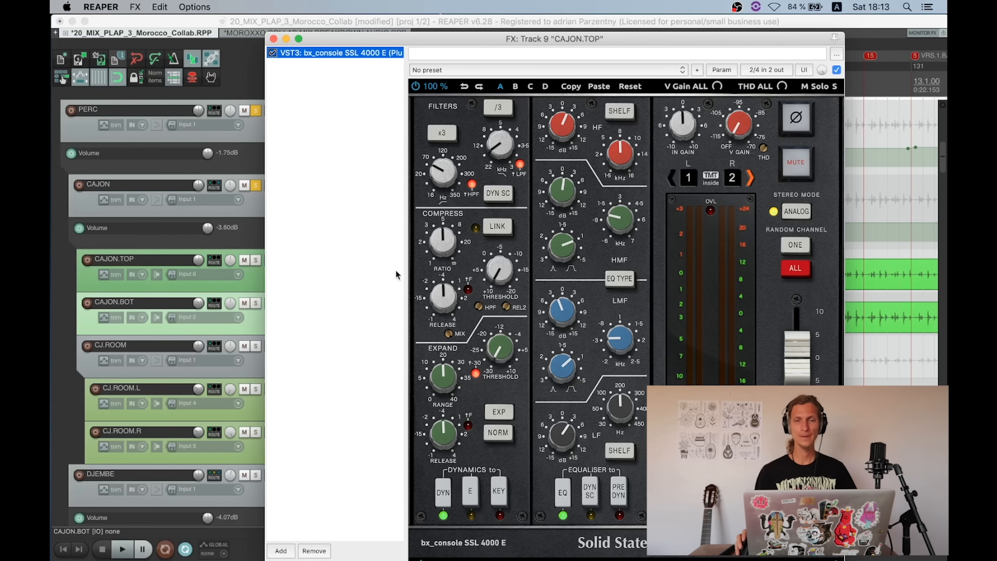
pyautogui.click(447, 173)
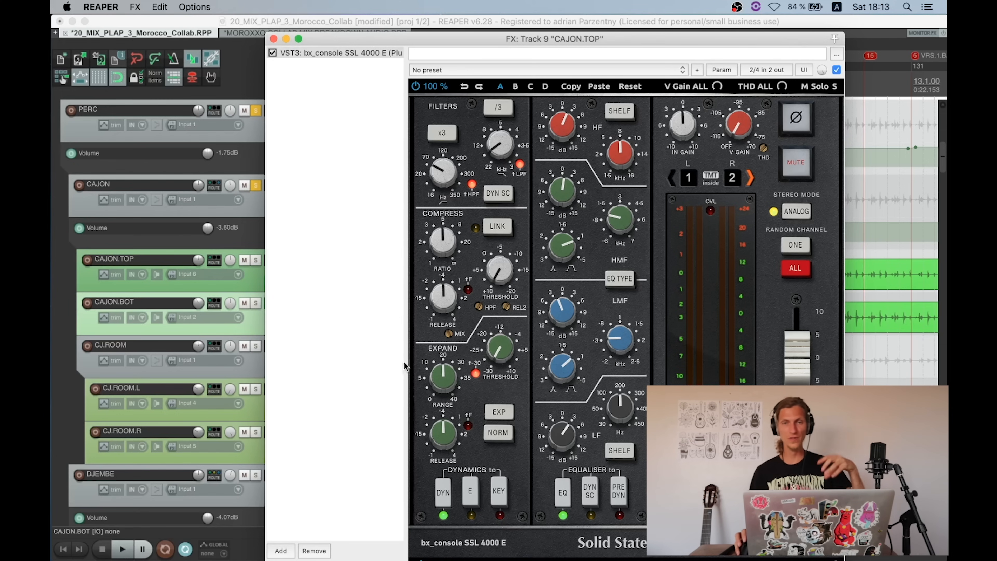
# Step: Examine the HF, HMF and LMF EQ settings of the CAJON.TOP bx_console SSL 4000 E
pyautogui.moveTo(571, 124)
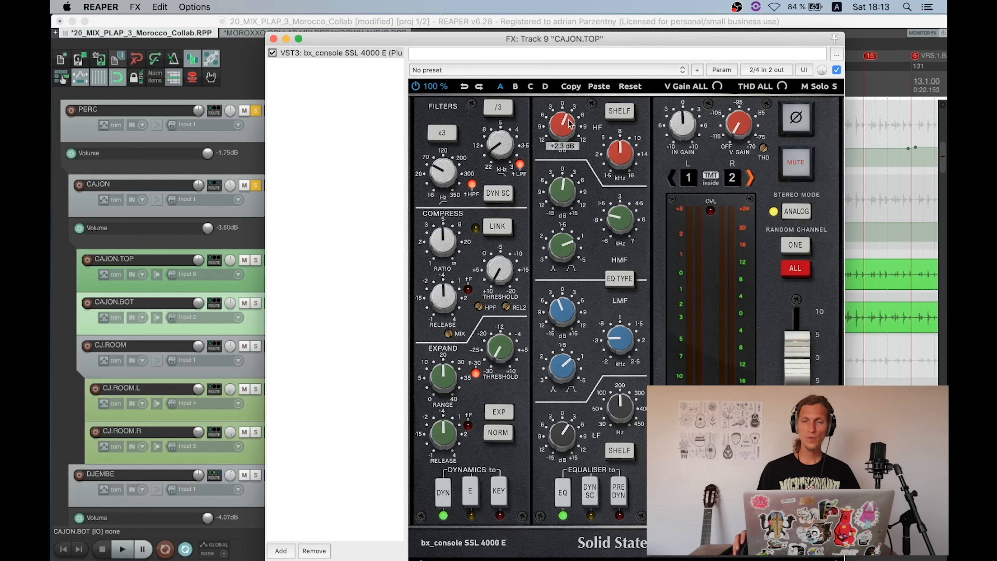
pyautogui.moveTo(568, 196)
pyautogui.moveTo(621, 212)
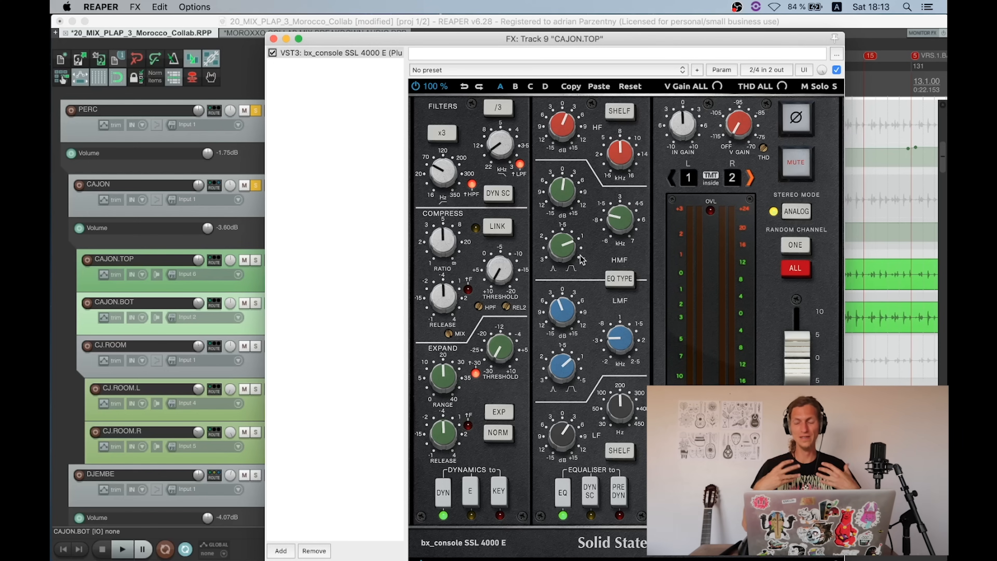
pyautogui.moveTo(623, 335)
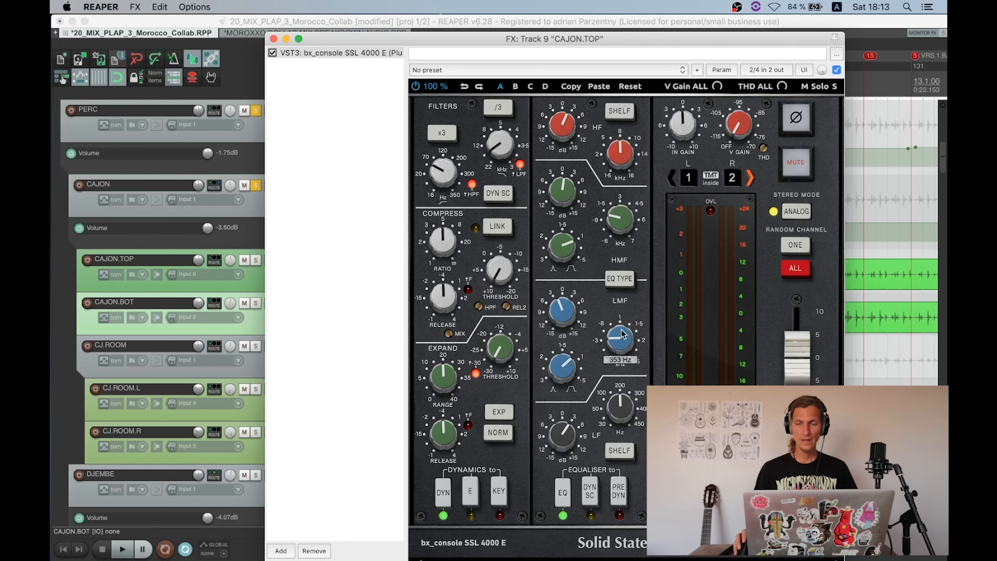
pyautogui.moveTo(569, 316)
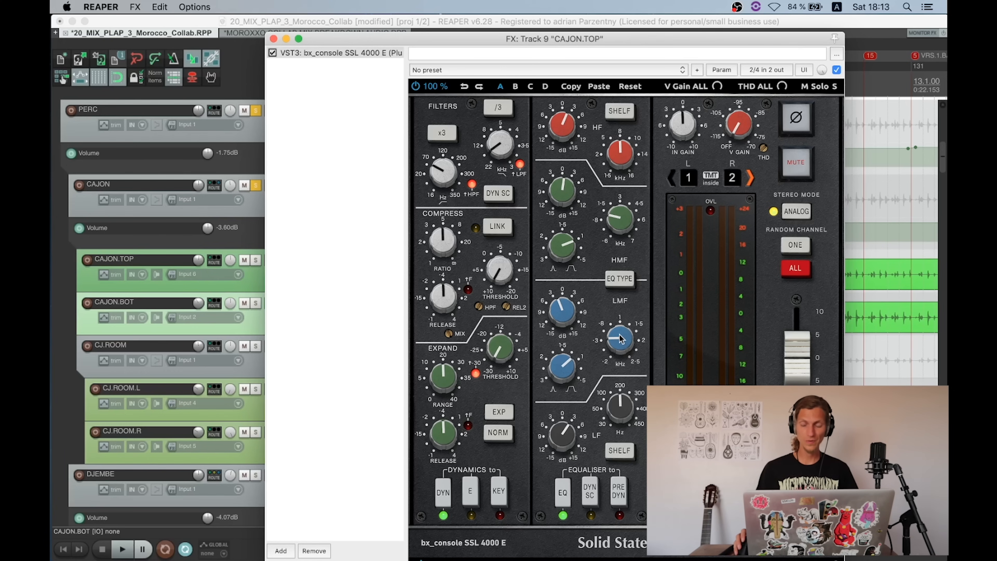
# Step: During playback, boost the CAJON.TOP LMF gain to about +13.6 dB to demonstrate the resonance, and return it to a slight cut
pyautogui.press('space')
pyautogui.moveTo(563, 318); pyautogui.dragTo(564, 275)
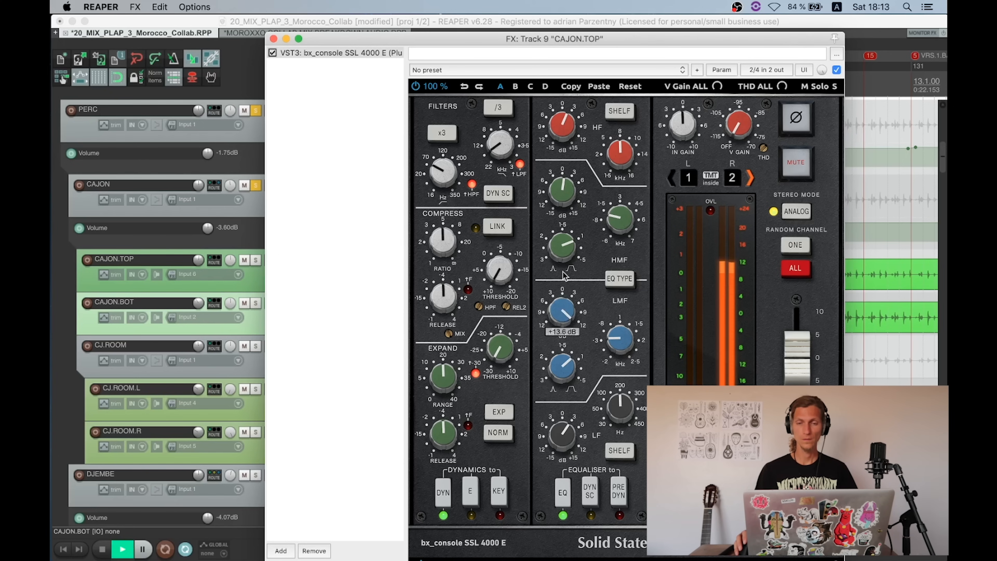
pyautogui.moveTo(564, 275); pyautogui.dragTo(555, 321)
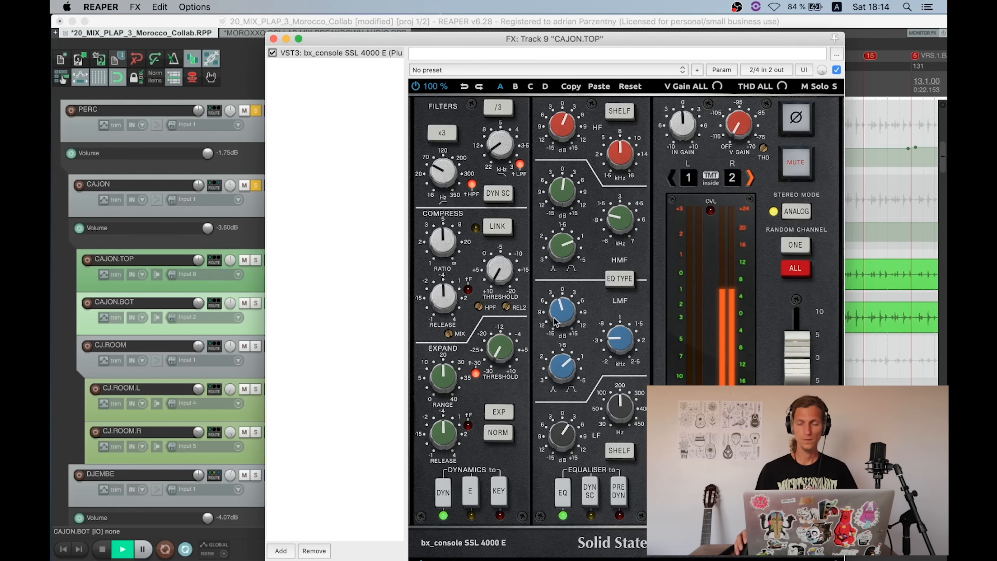
pyautogui.press('space')
# Step: Examine the LF band of the CAJON.TOP bx_console SSL 4000 E and close the effects window
pyautogui.moveTo(570, 434); pyautogui.dragTo(571, 433)
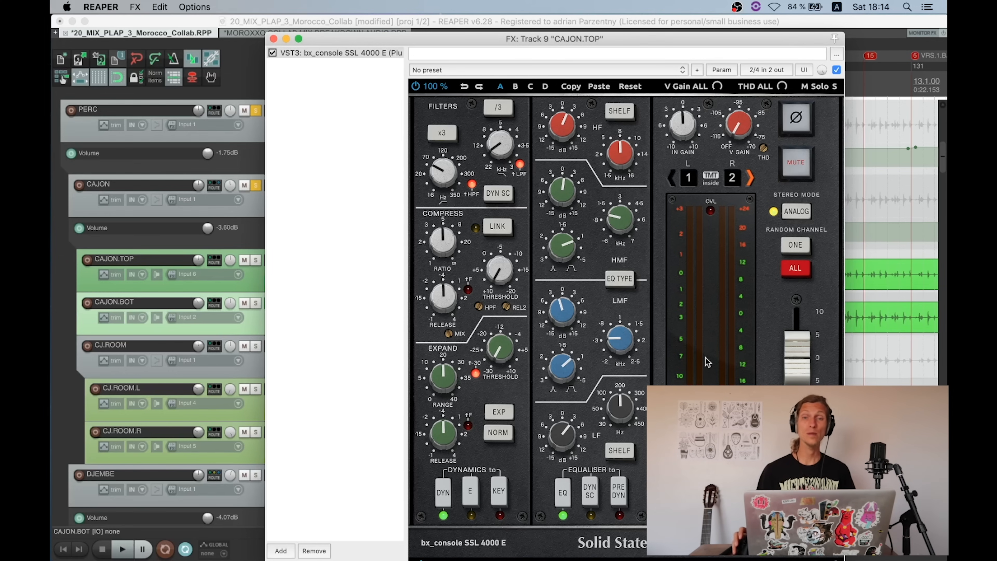
pyautogui.moveTo(568, 439)
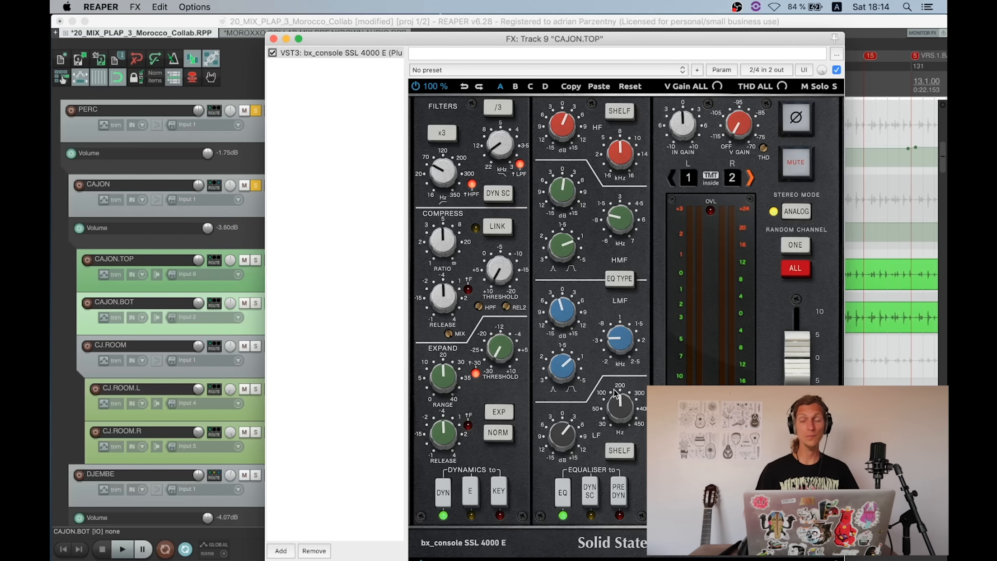
pyautogui.click(274, 39)
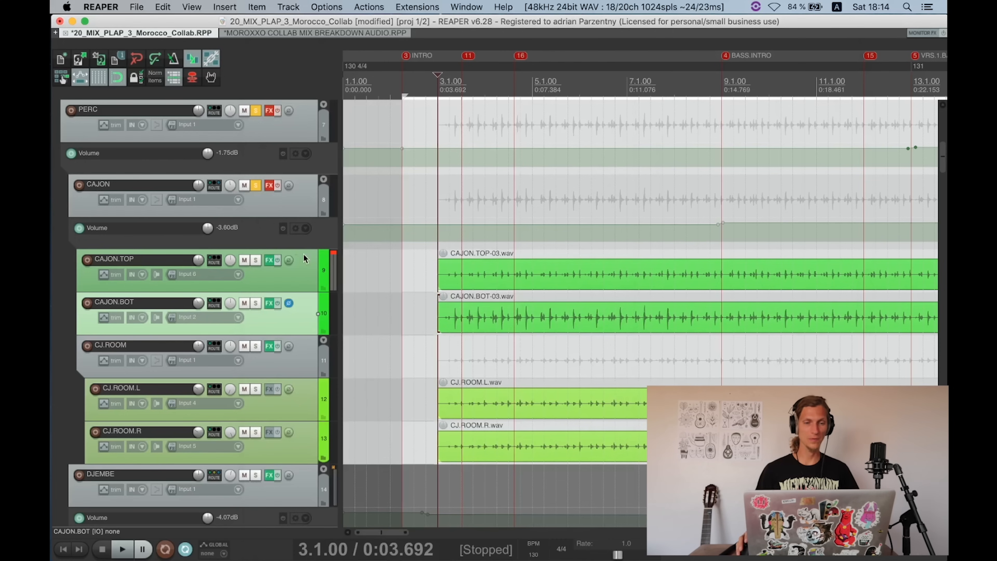
# Step: Play the cajon from 3.1.00 with the CAJON.TOP and CAJON.BOT effects active, selecting both tracks, and stop playback
pyautogui.click(294, 197)
pyautogui.press('space')
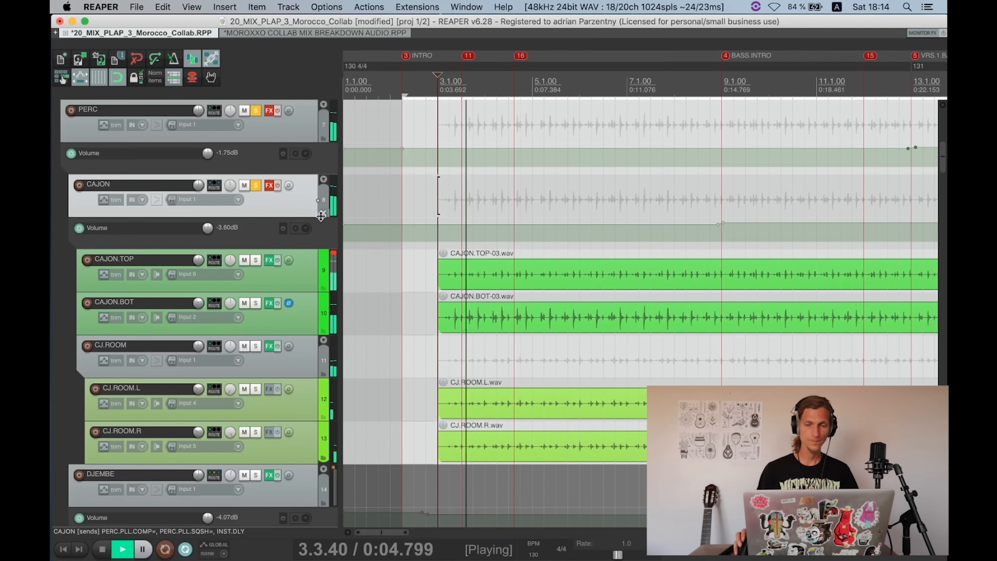
pyautogui.click(290, 271)
pyautogui.keyDown('shift'); pyautogui.click(279, 312); pyautogui.keyUp('shift')
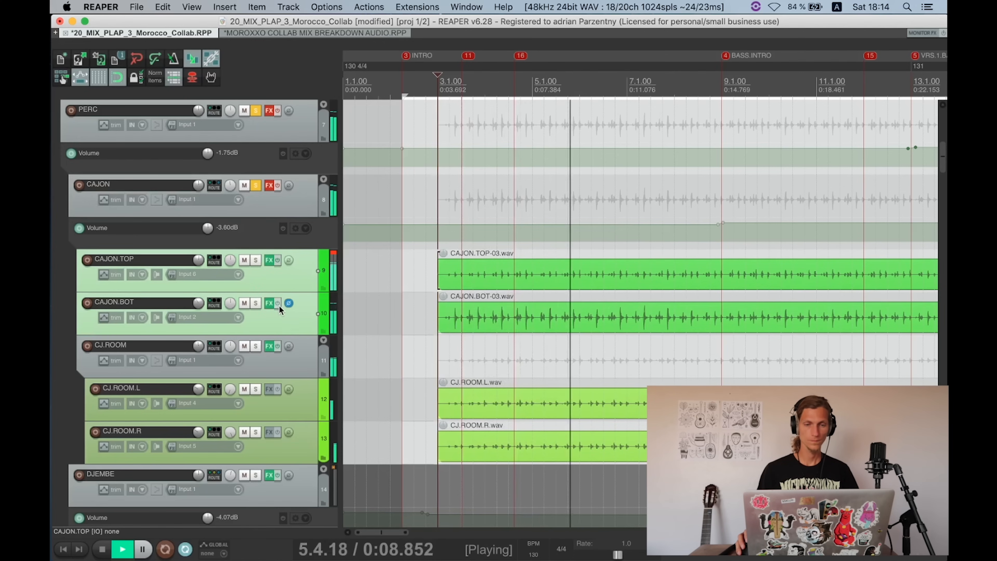
pyautogui.press('space')
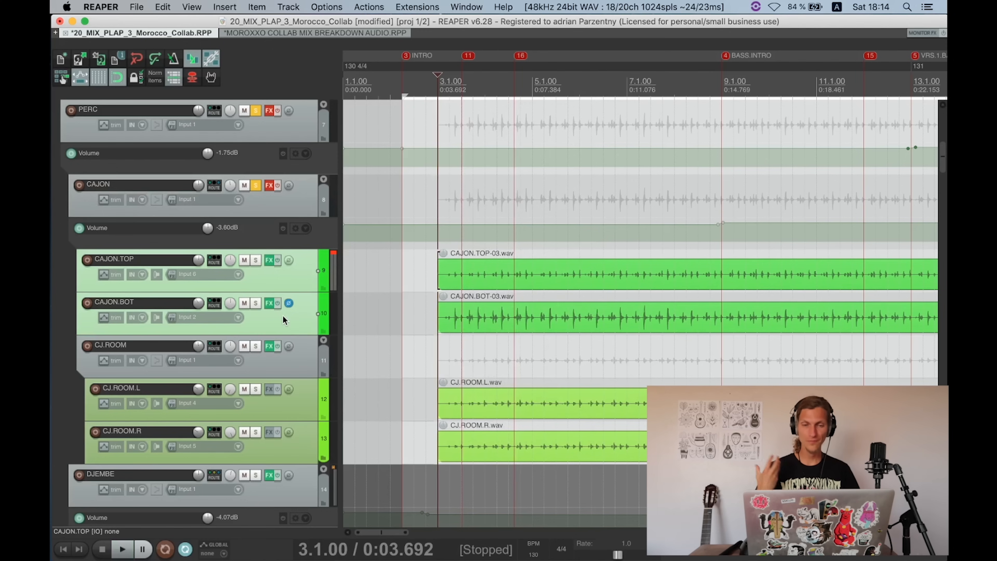
# Step: Re-enable the CAJON folder's effects and show the Saturate distortion types in iZotope Trash 2
pyautogui.click(274, 210)
pyautogui.click(273, 188)
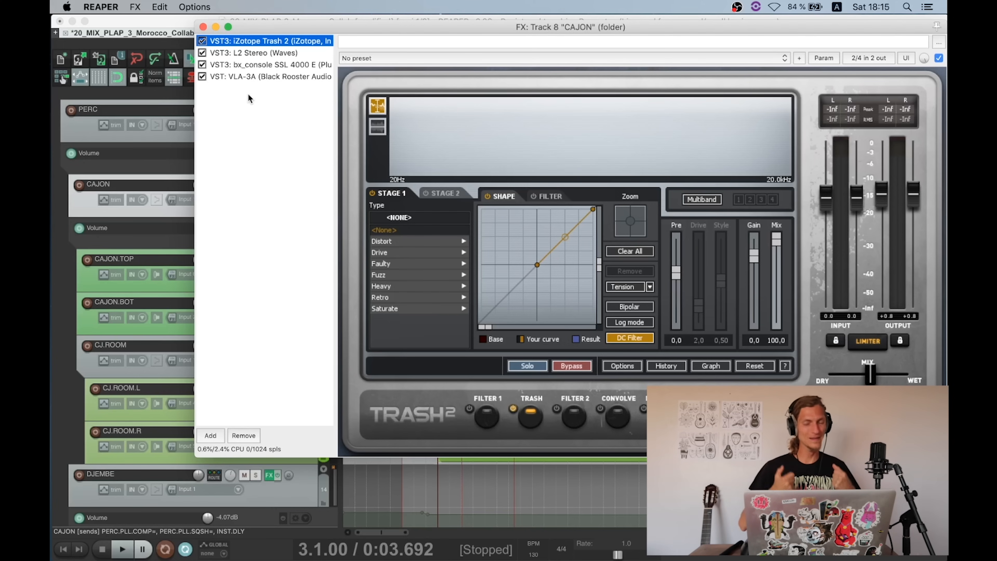
pyautogui.click(393, 308)
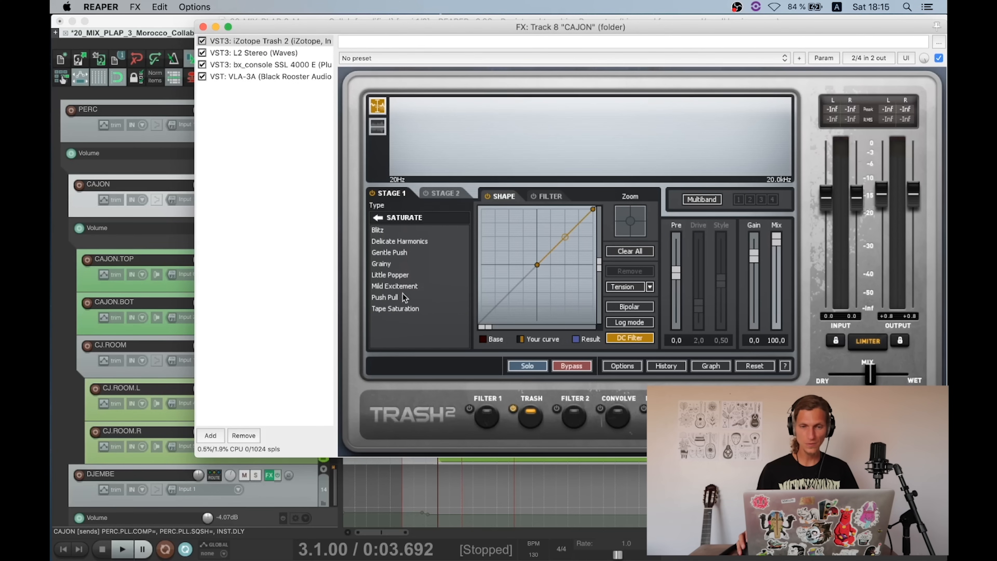
# Step: Play the cajon while viewing L2 Stereo and Trash 2, stop, and reposition the effects window to show Trash 2's controls
pyautogui.press('space')
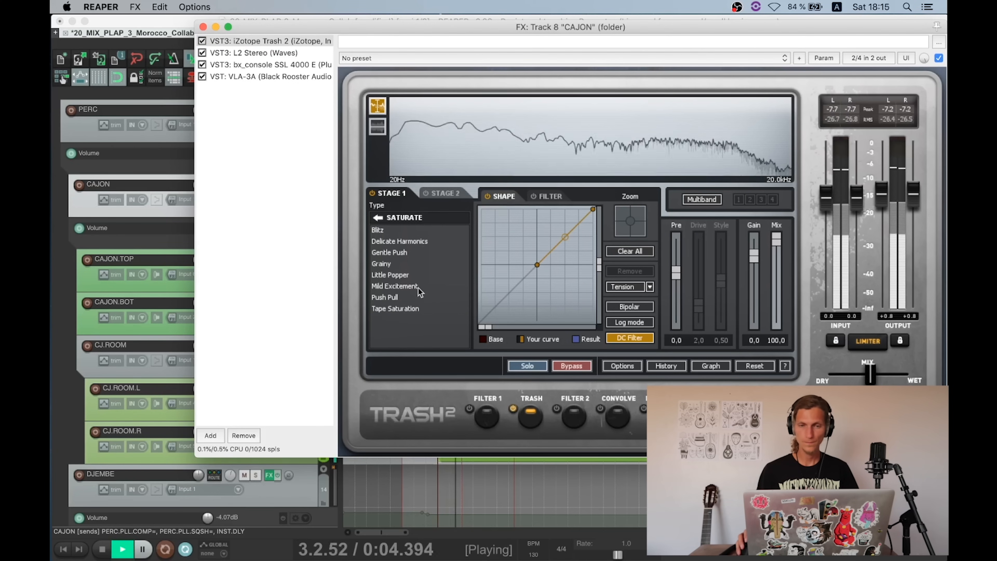
pyautogui.click(234, 52)
pyautogui.click(247, 42)
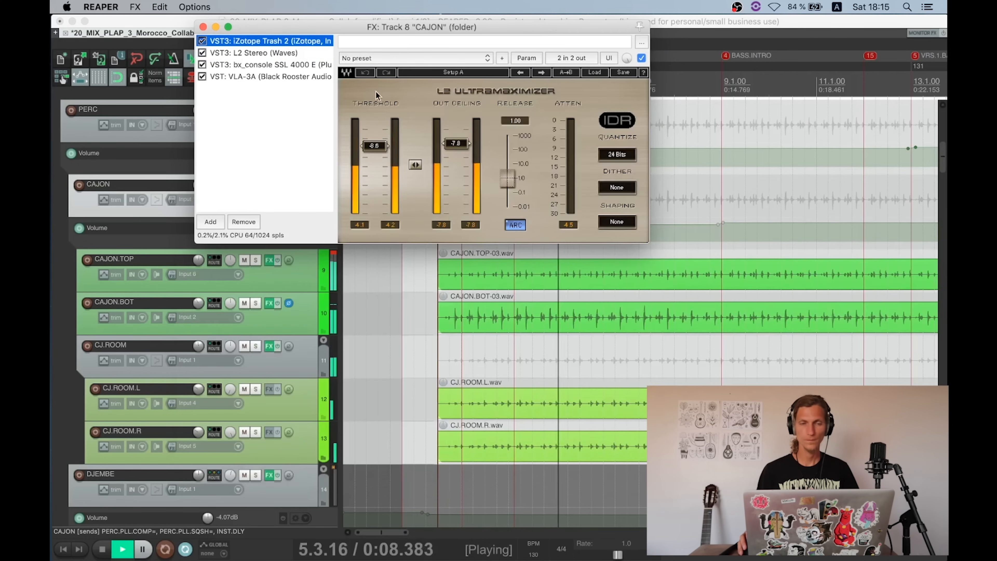
pyautogui.press('space')
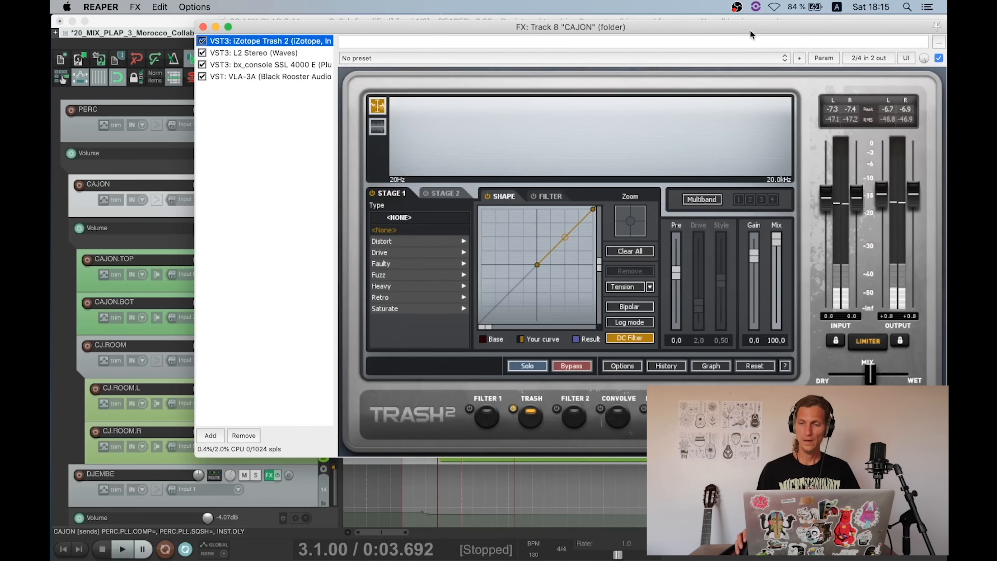
pyautogui.moveTo(747, 29); pyautogui.dragTo(428, 37)
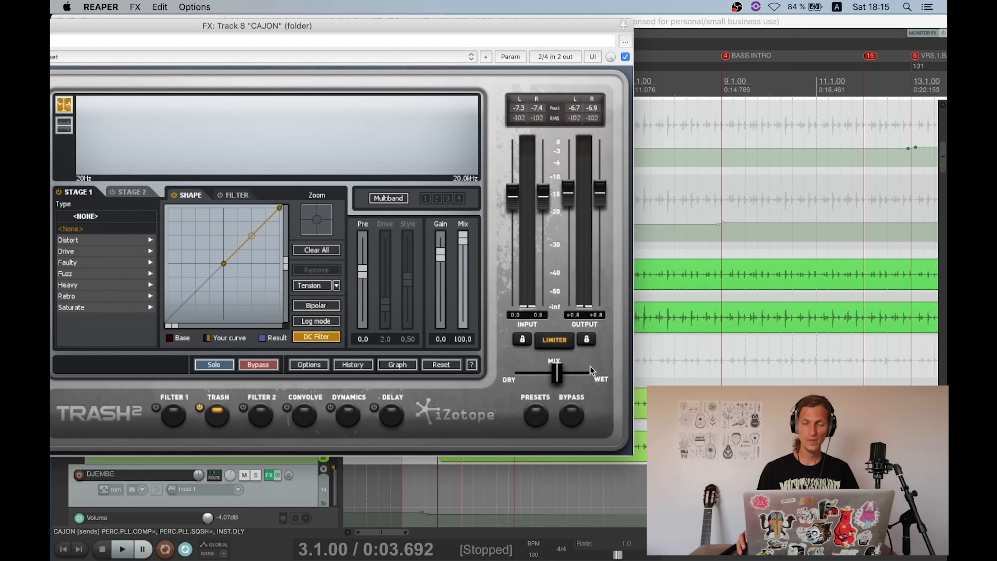
pyautogui.moveTo(233, 21); pyautogui.dragTo(434, 4)
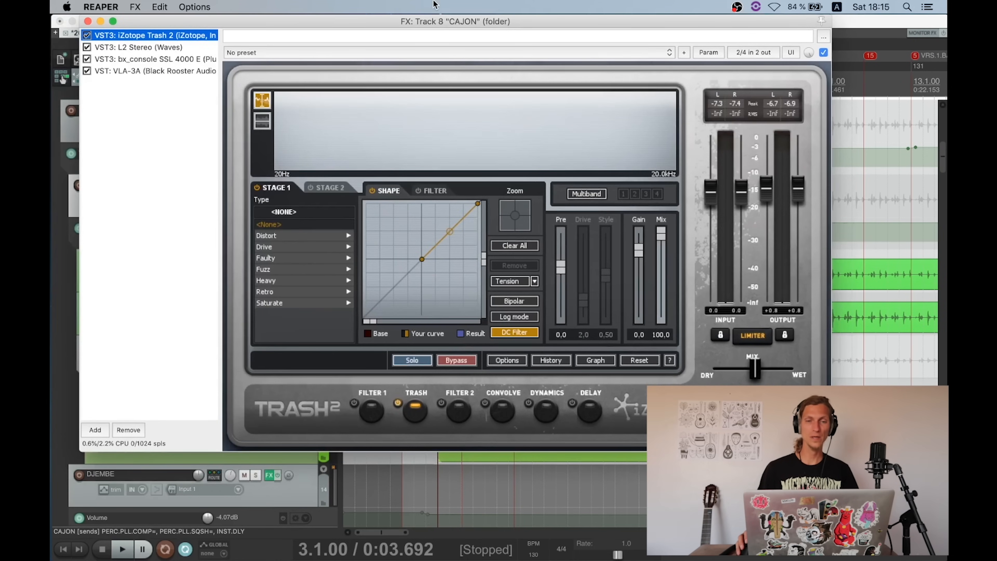
# Step: Examine the L2 Stereo limiter on the CAJON folder during playback, including its attenuation meter and output ceiling
pyautogui.click(124, 47)
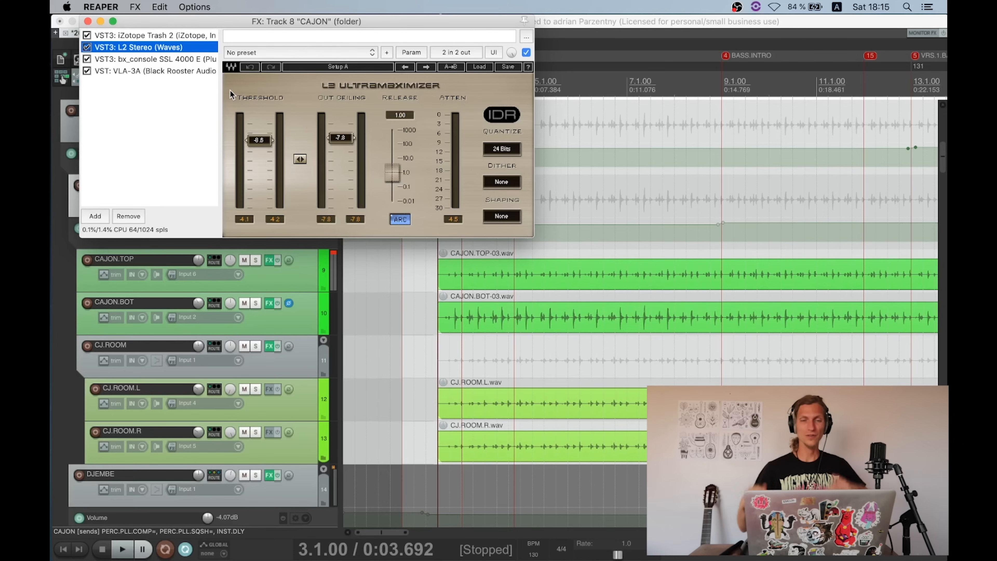
pyautogui.press('space')
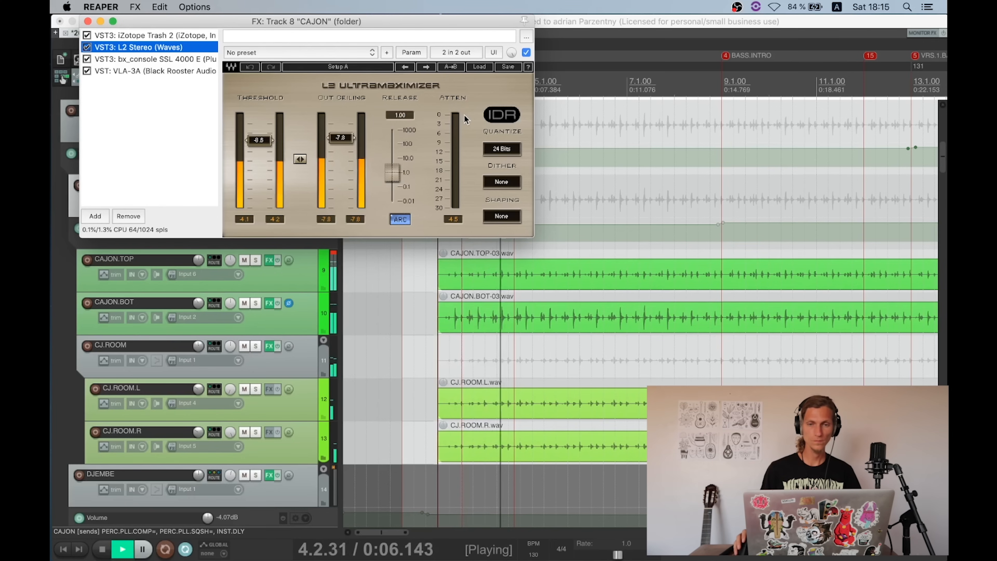
pyautogui.press('space')
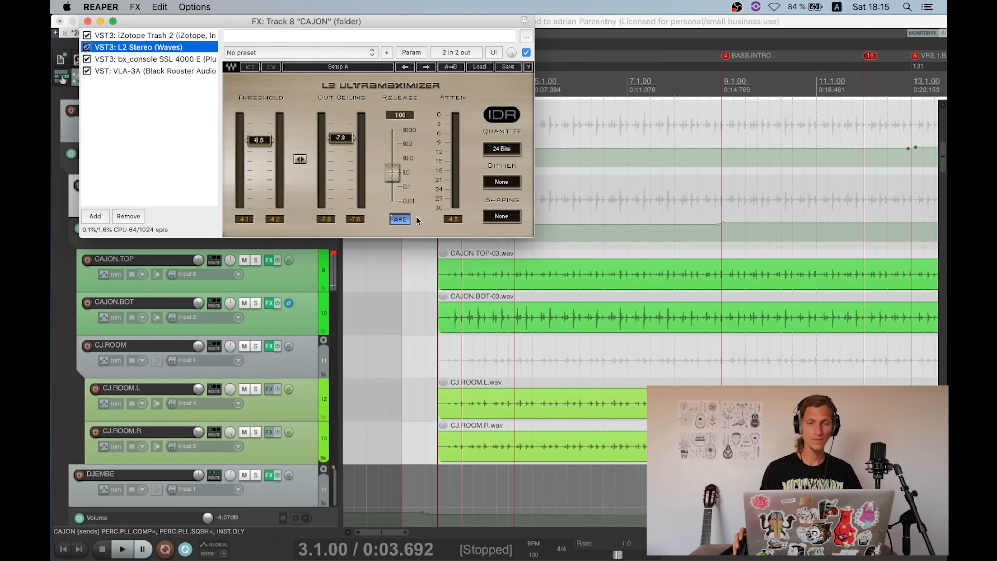
pyautogui.moveTo(342, 143); pyautogui.dragTo(347, 143)
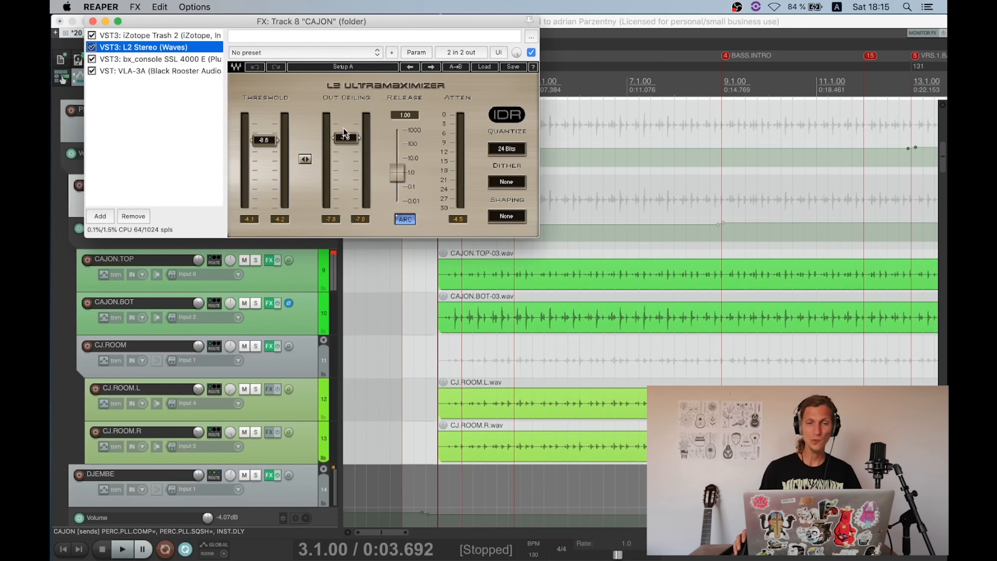
# Step: Examine the filters and the HF and HMF bands of the CAJON folder's bx_console SSL 4000 E, and bypass that plug-in
pyautogui.click(125, 60)
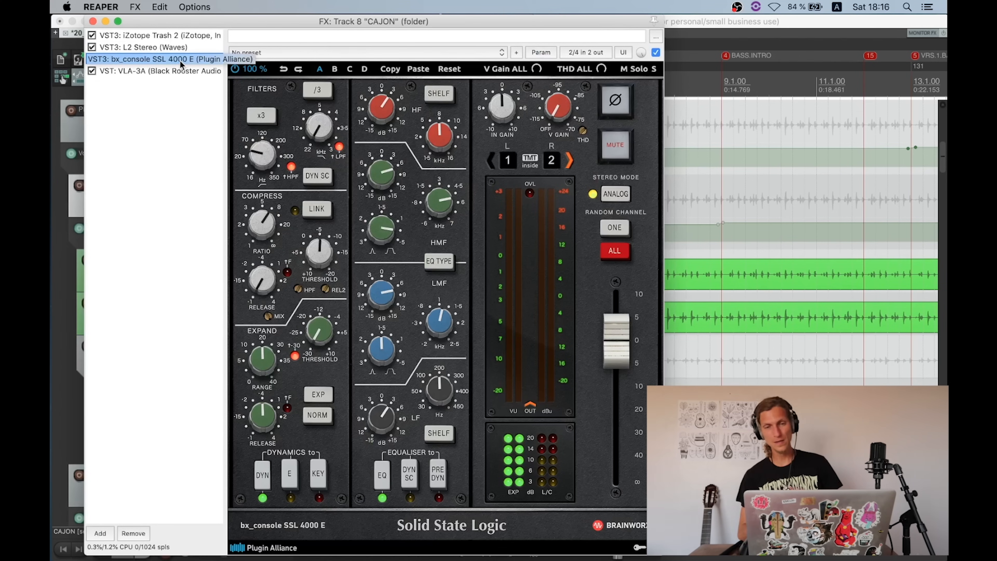
pyautogui.click(258, 157)
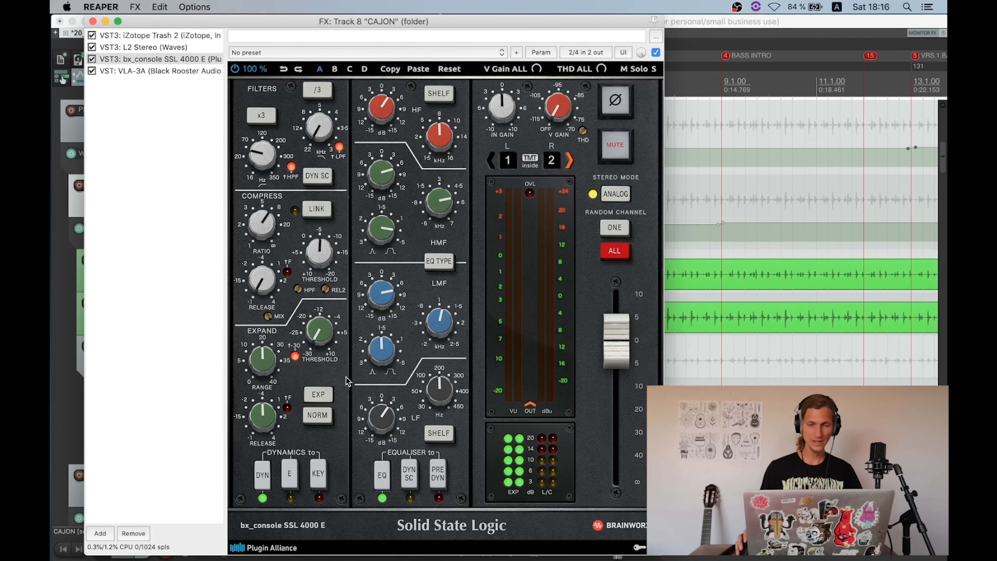
pyautogui.moveTo(391, 110)
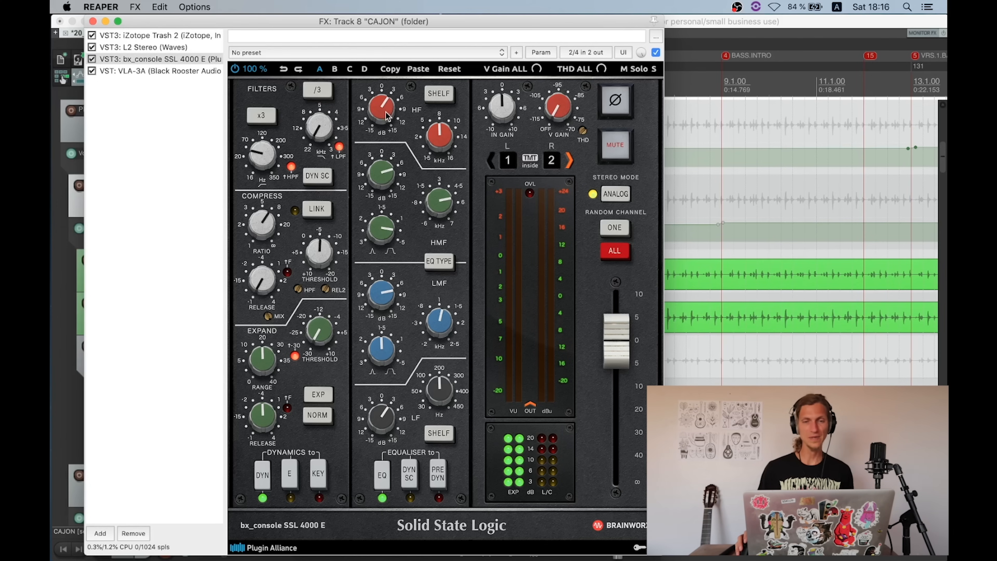
pyautogui.moveTo(438, 195)
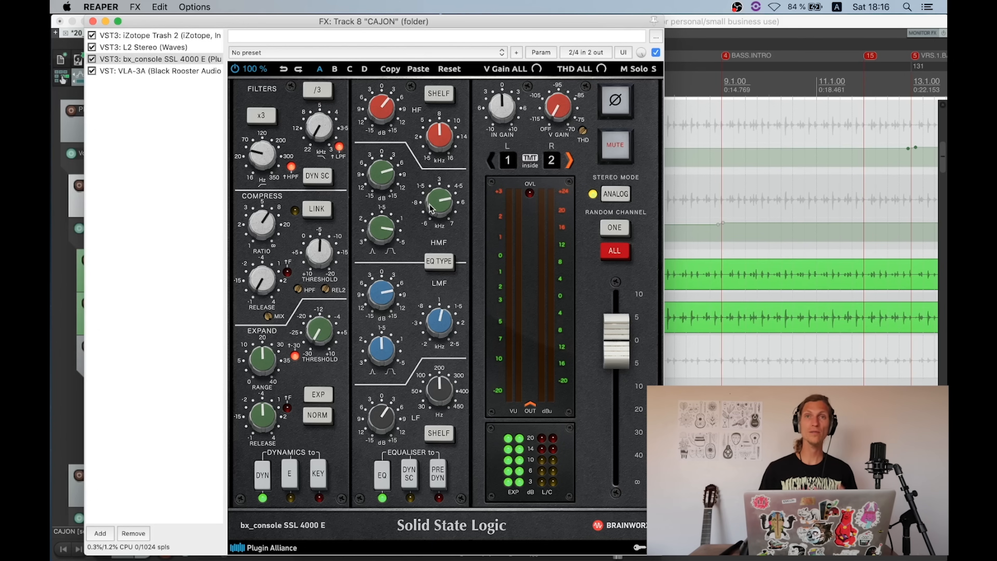
pyautogui.click(92, 59)
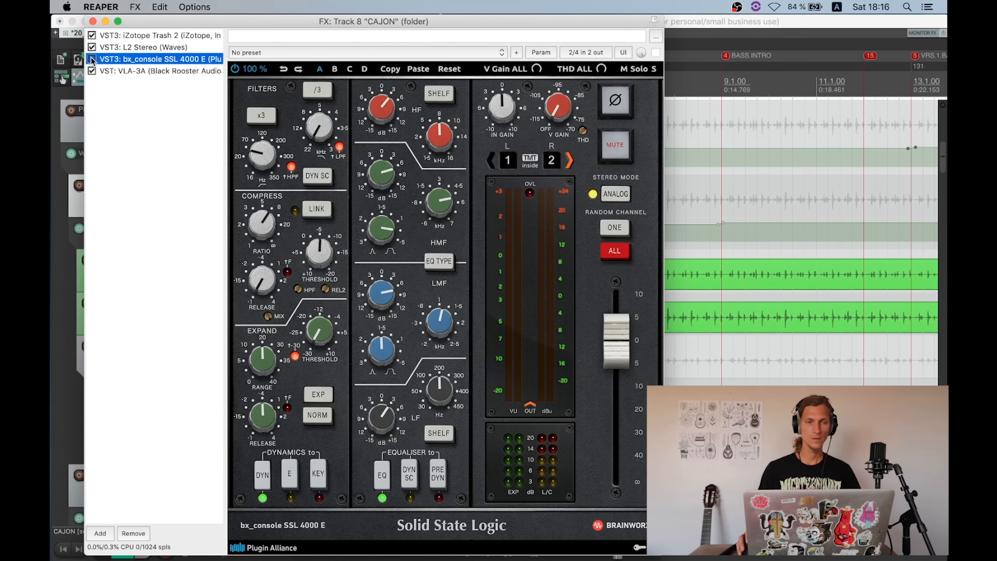
# Step: Re-enable bx_console SSL 4000 E on the CAJON folder, check its LMF band, and play the cajon
pyautogui.click(92, 59)
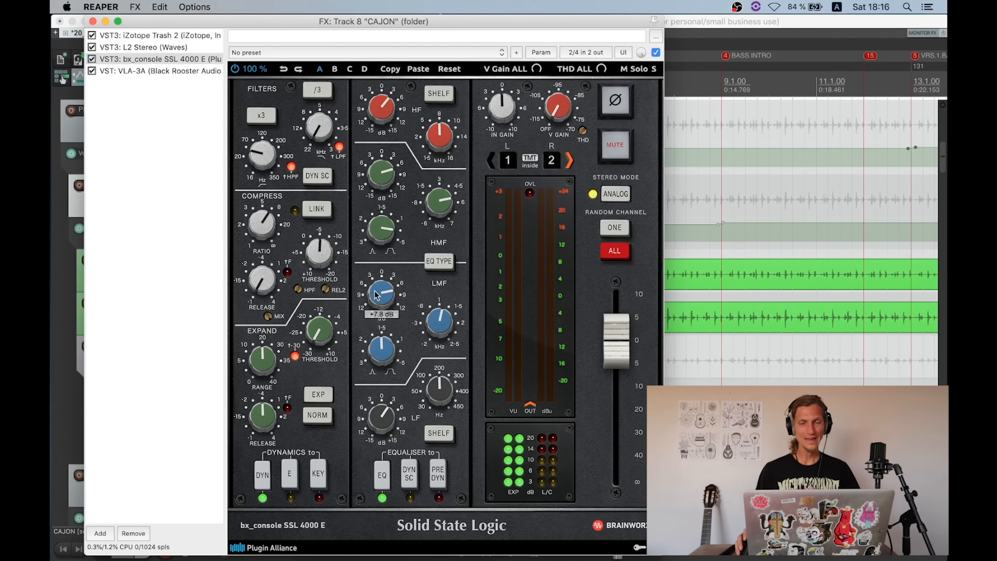
pyautogui.moveTo(440, 321)
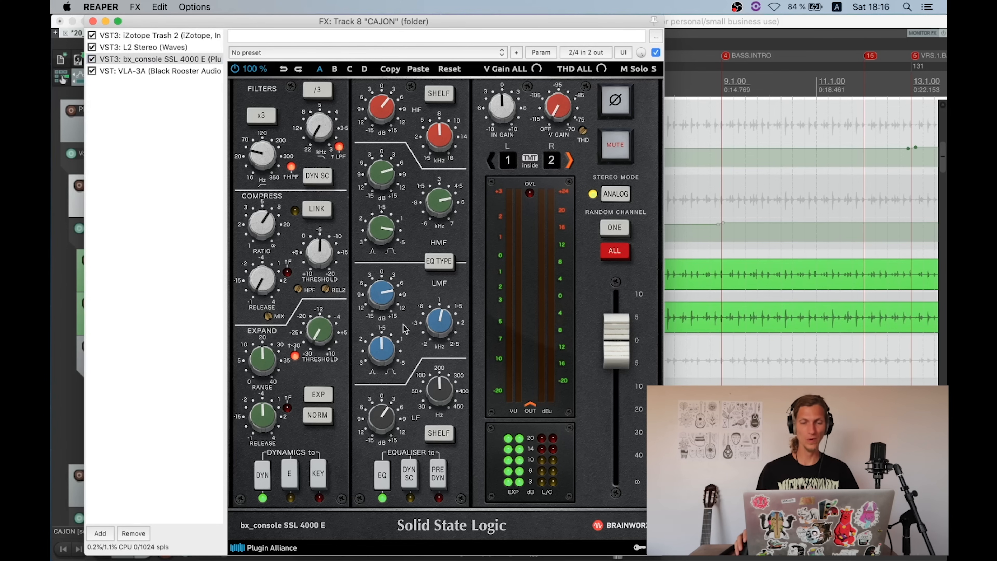
pyautogui.press('space')
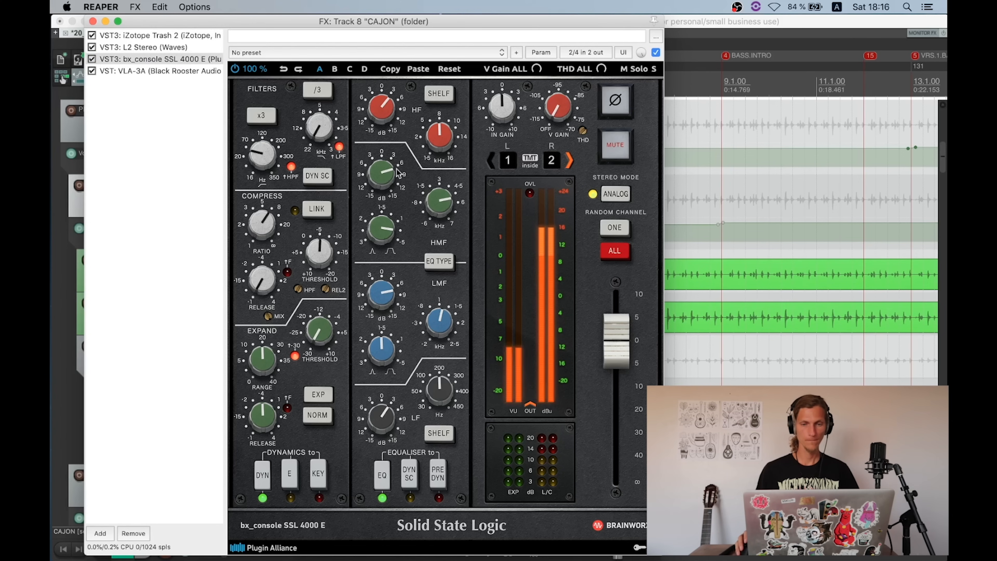
# Step: Try an HMF gain of about +0.6 dB and an LMF gain of about -0.7 dB during playback, restoring both
pyautogui.moveTo(384, 205)
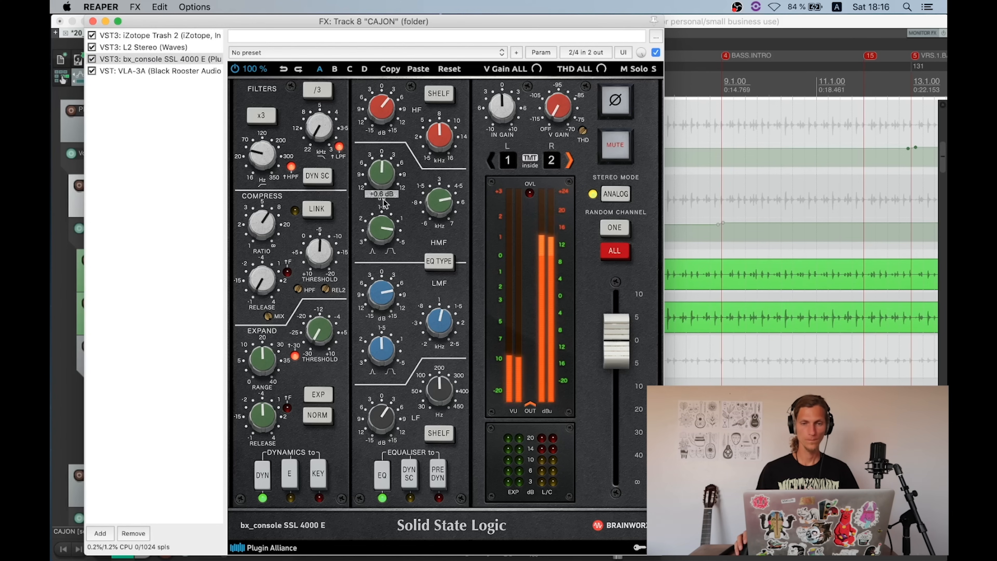
pyautogui.moveTo(381, 319)
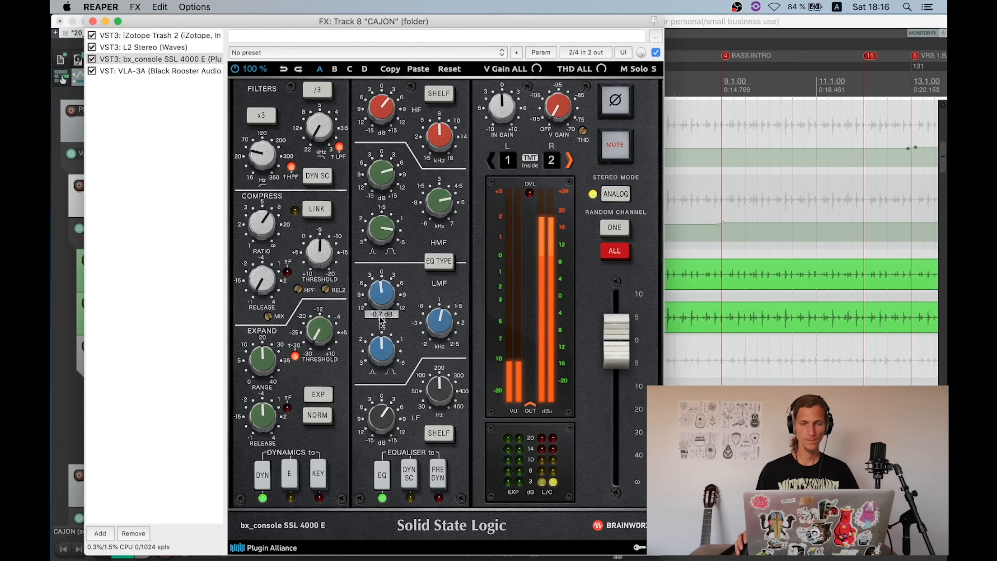
pyautogui.press('super+z')
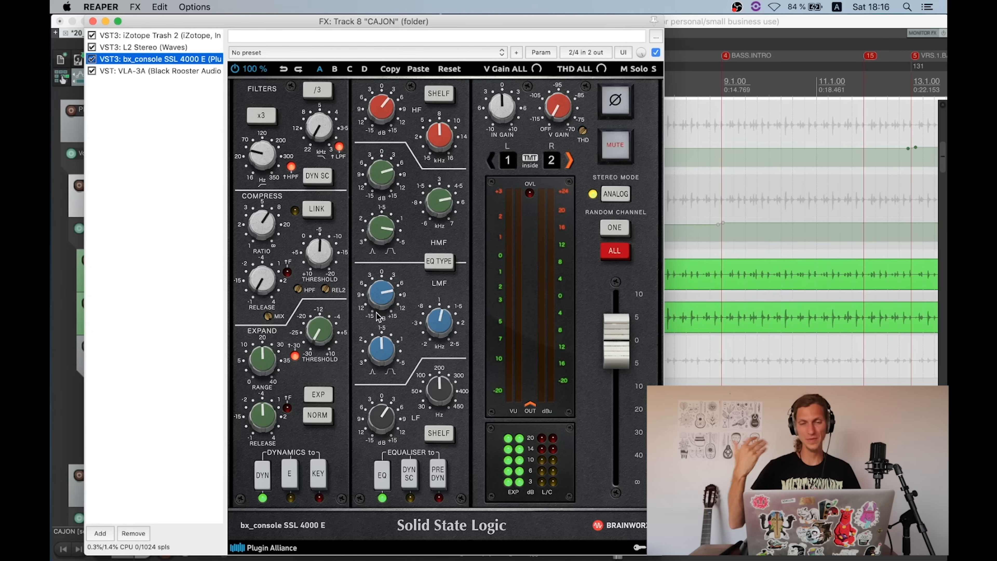
# Step: Examine the console's LF band and the VLA-3A compressor on the CAJON folder, and close its effects window
pyautogui.click(391, 424)
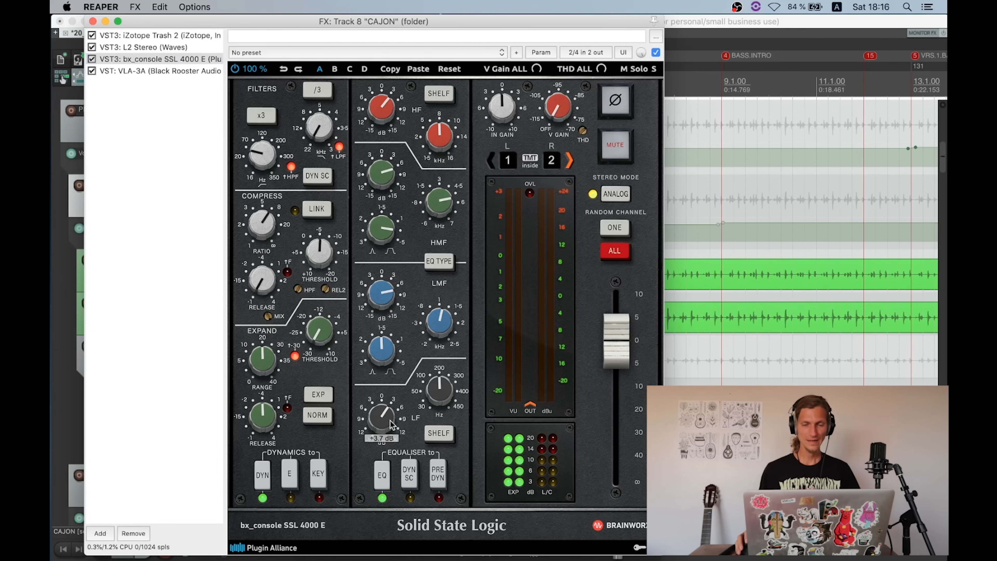
pyautogui.moveTo(437, 392)
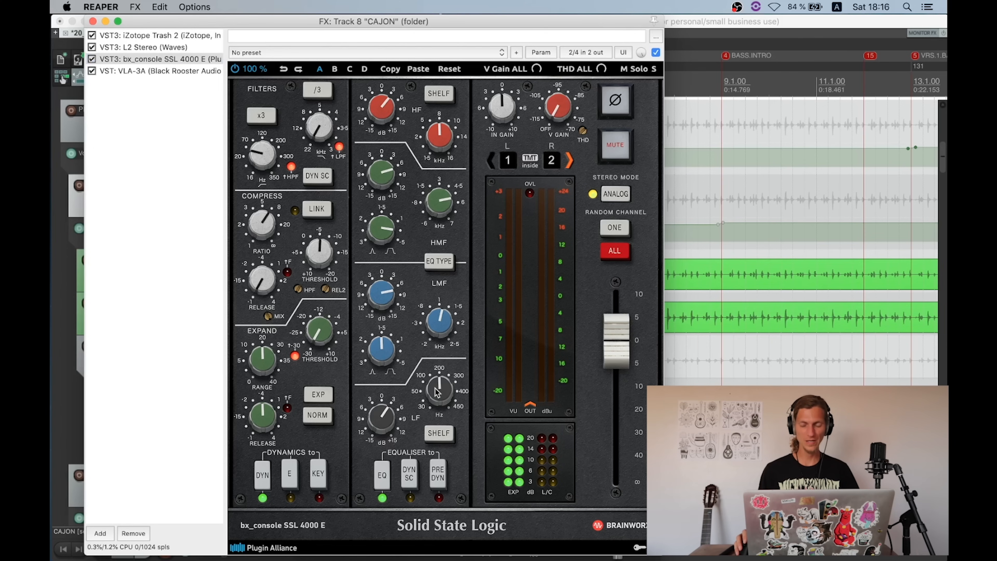
pyautogui.click(145, 70)
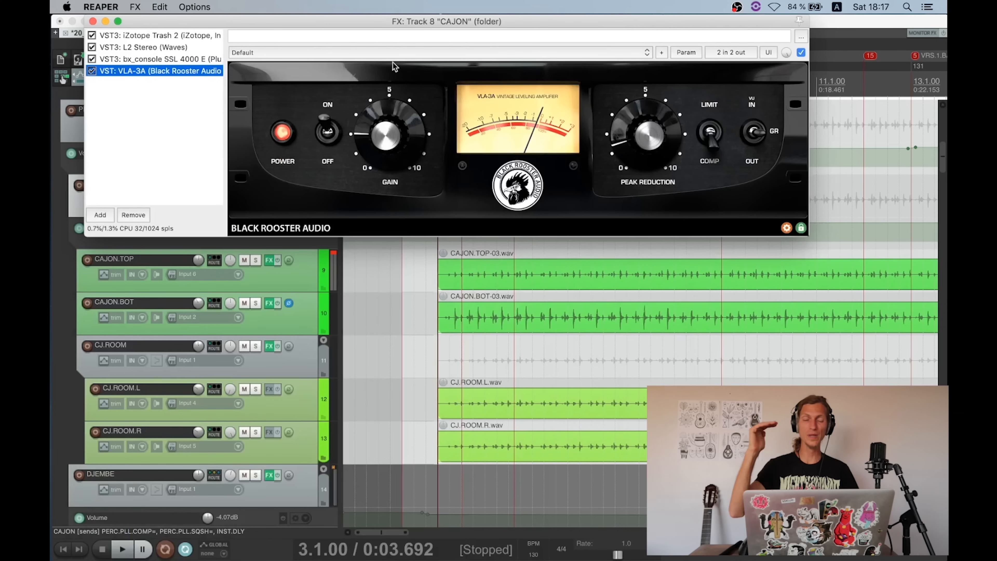
pyautogui.click(93, 22)
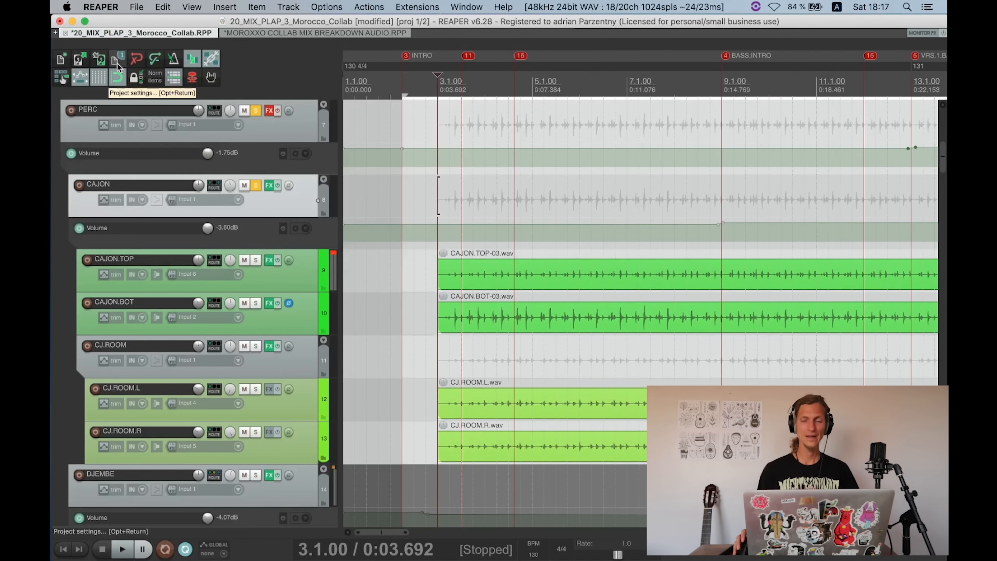
# Step: Solo the CJ.ROOM folder and select its CJ.ROOM.L and CJ.ROOM.R tracks together
pyautogui.scroll(-5, 124, 152)
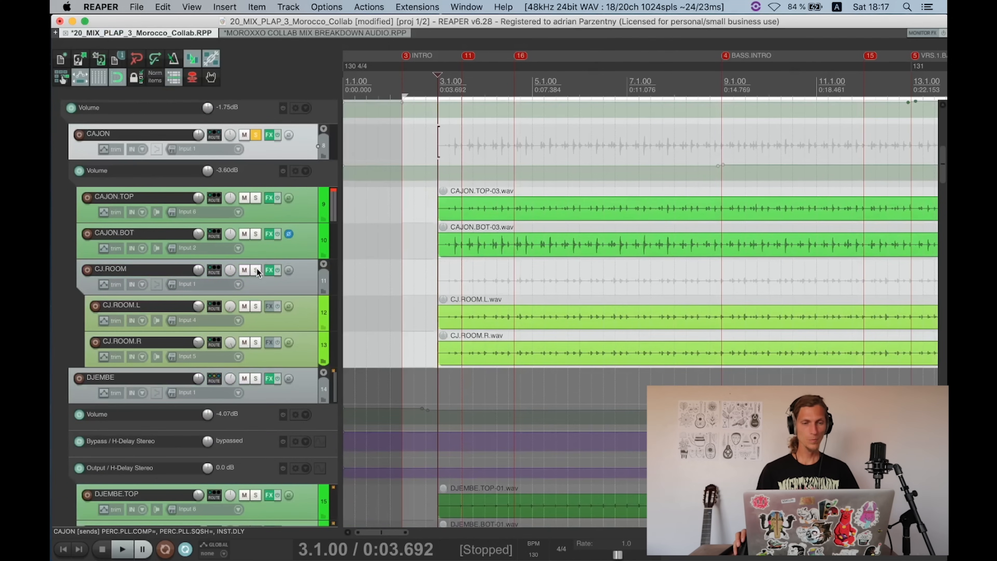
pyautogui.click(255, 269)
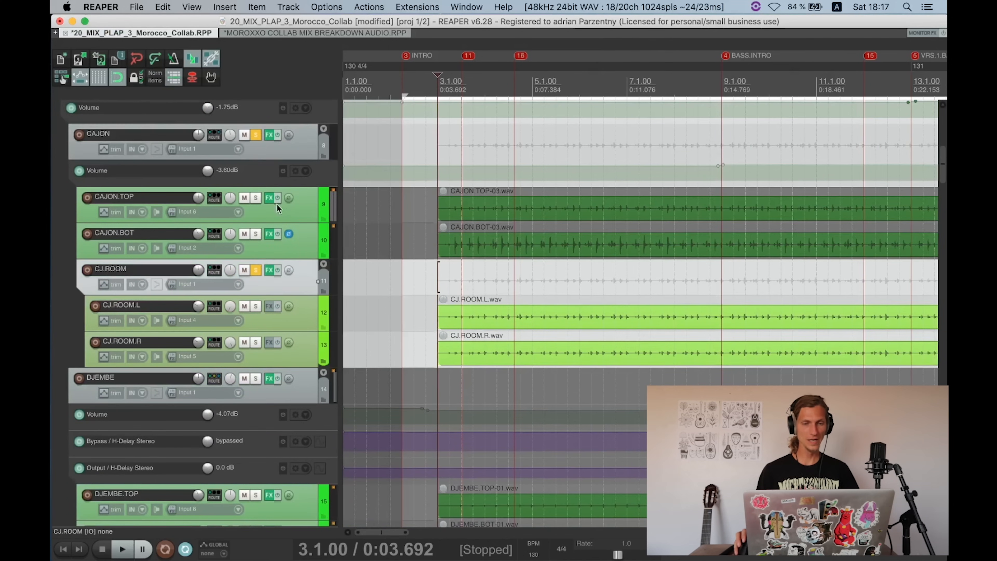
pyautogui.press('super+Up')
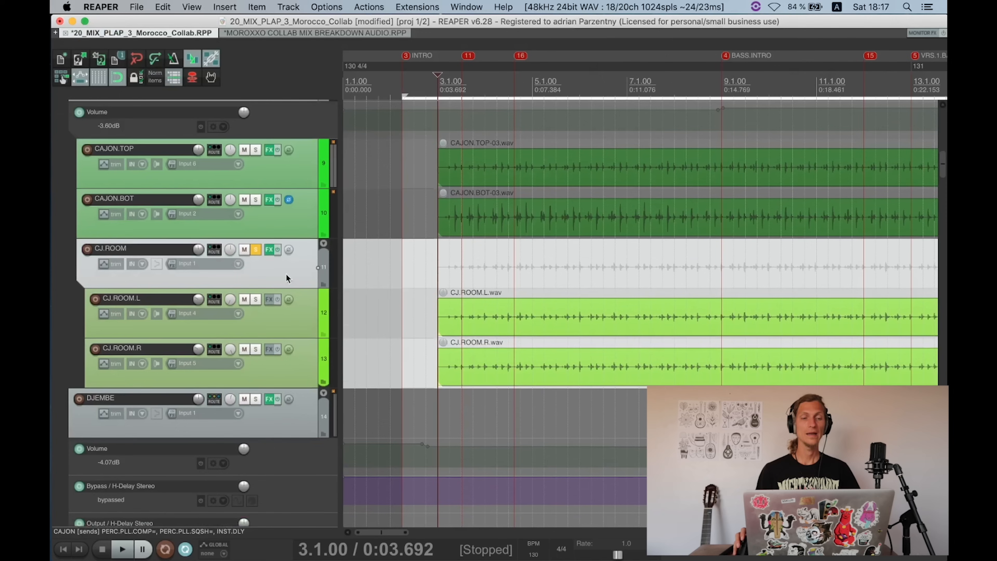
pyautogui.keyDown('super'); pyautogui.click(302, 333); pyautogui.keyUp('super')
pyautogui.keyDown('super'); pyautogui.click(306, 354); pyautogui.keyUp('super')
pyautogui.click(295, 281)
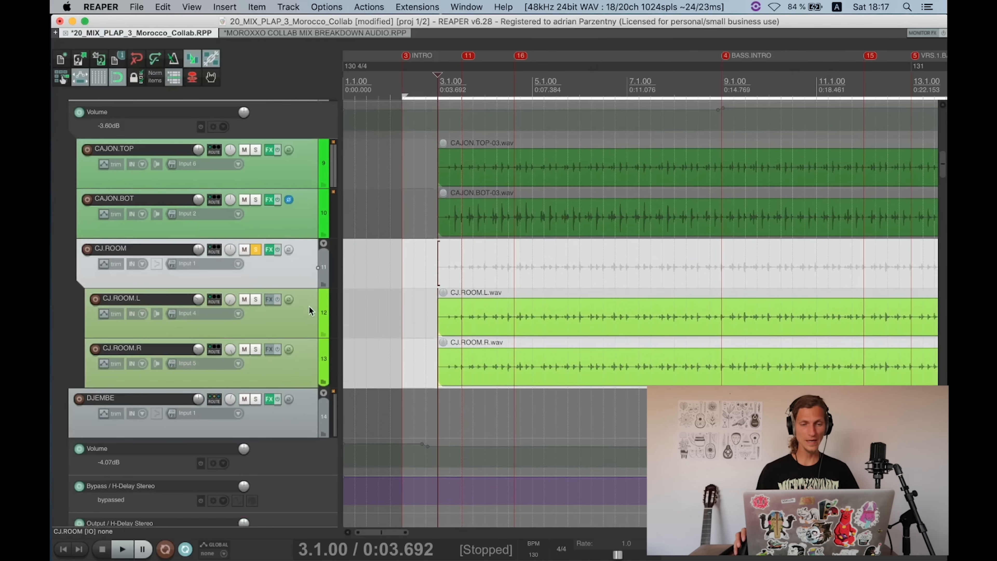
pyautogui.click(309, 310)
pyautogui.keyDown('super'); pyautogui.click(303, 352); pyautogui.keyUp('super')
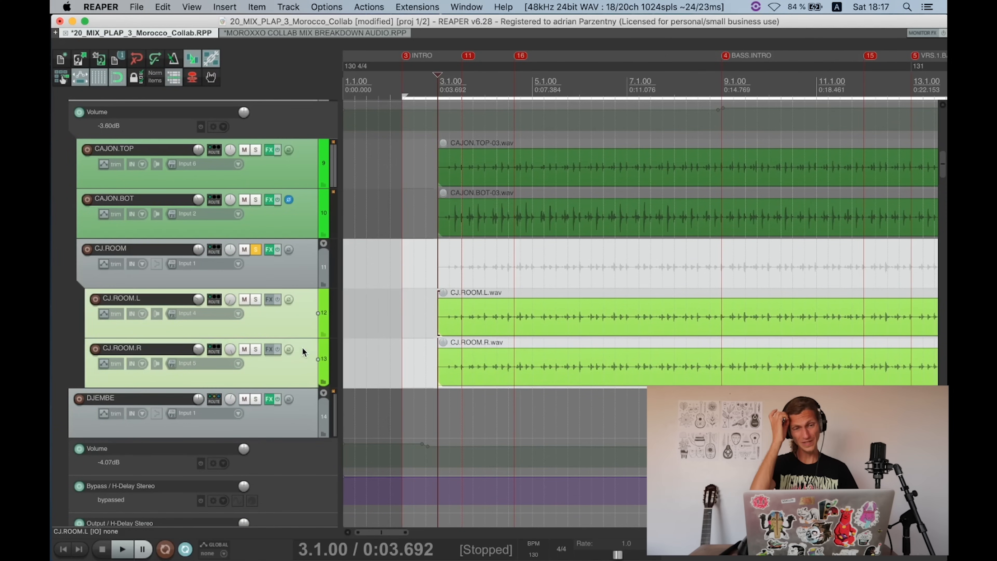
# Step: Open the CJ.ROOM folder's effects and examine the REQ 4 Stereo curve, including its low-mid band 2
pyautogui.click(269, 250)
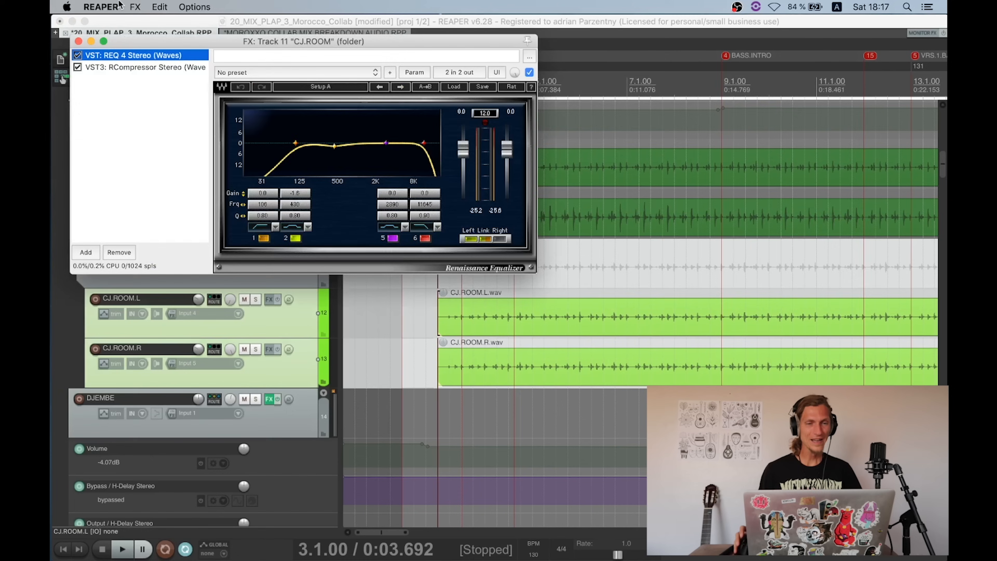
pyautogui.moveTo(137, 41); pyautogui.dragTo(368, 66)
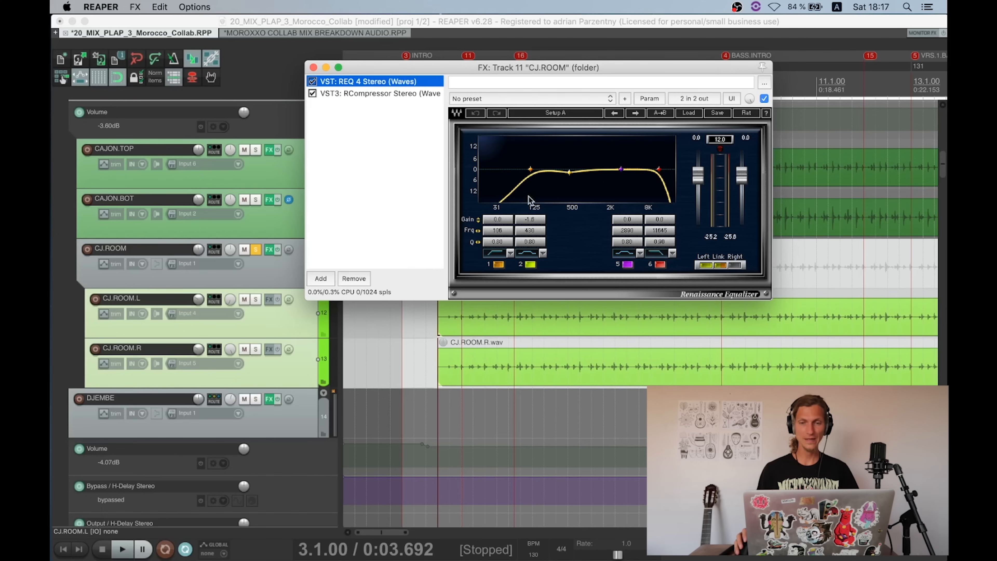
pyautogui.click(569, 172)
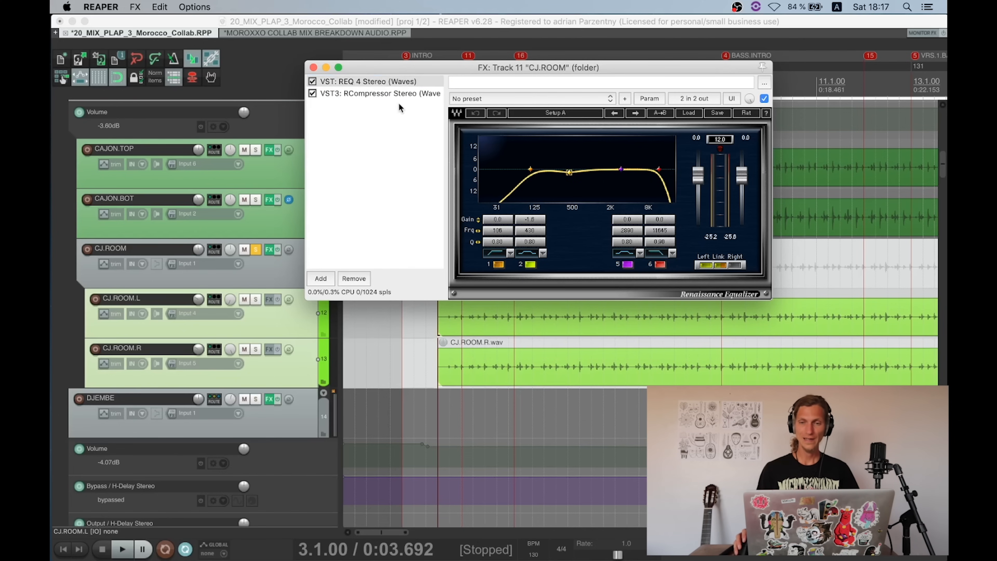
# Step: Examine RCompressor Stereo on the CJ.ROOM folder during a short playback, and close the effects window
pyautogui.click(399, 93)
pyautogui.press('space')
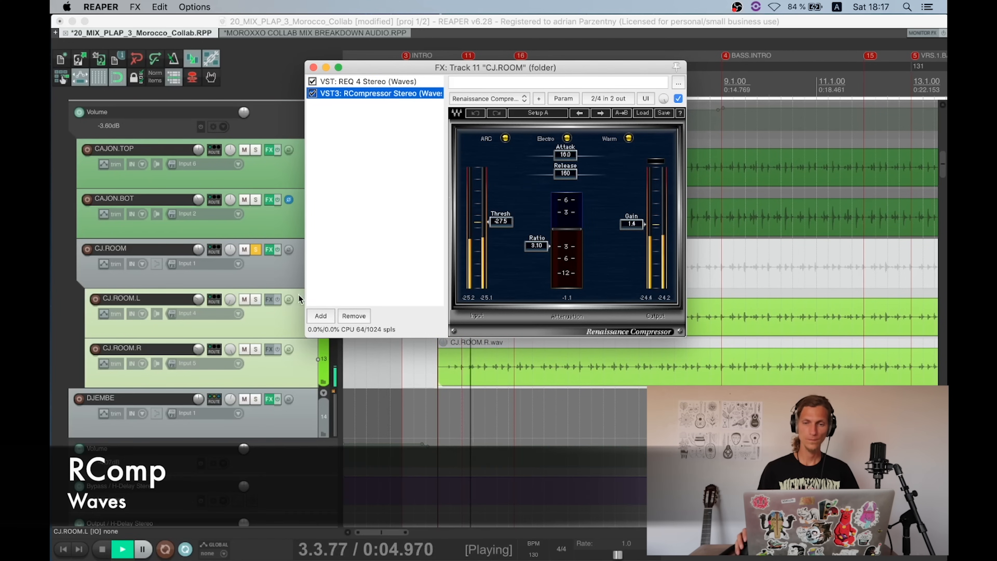
pyautogui.press('space')
pyautogui.click(313, 68)
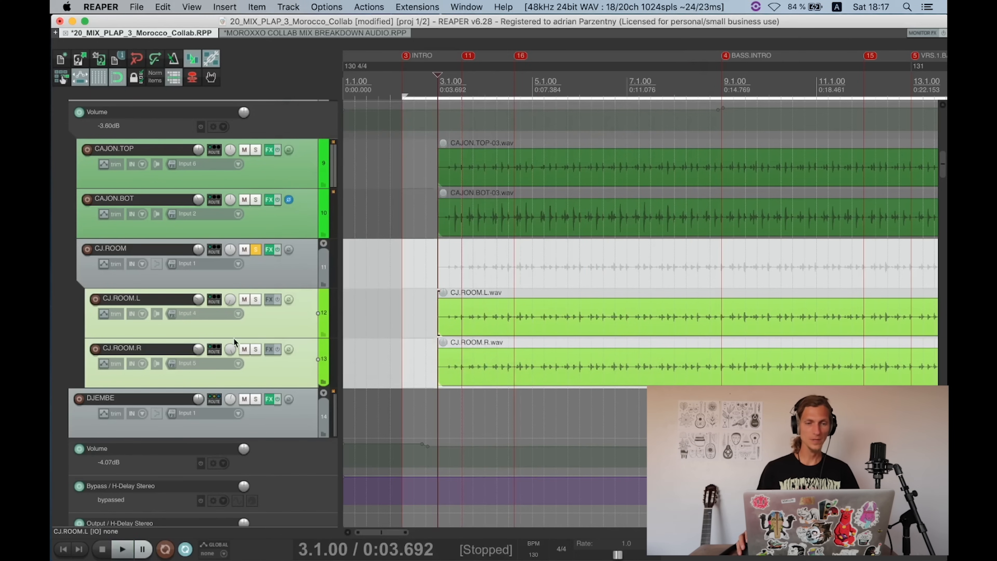
# Step: Unsolo the CJ.ROOM folder and re-enable the PERC folder's effects while the percussion plays
pyautogui.click(266, 324)
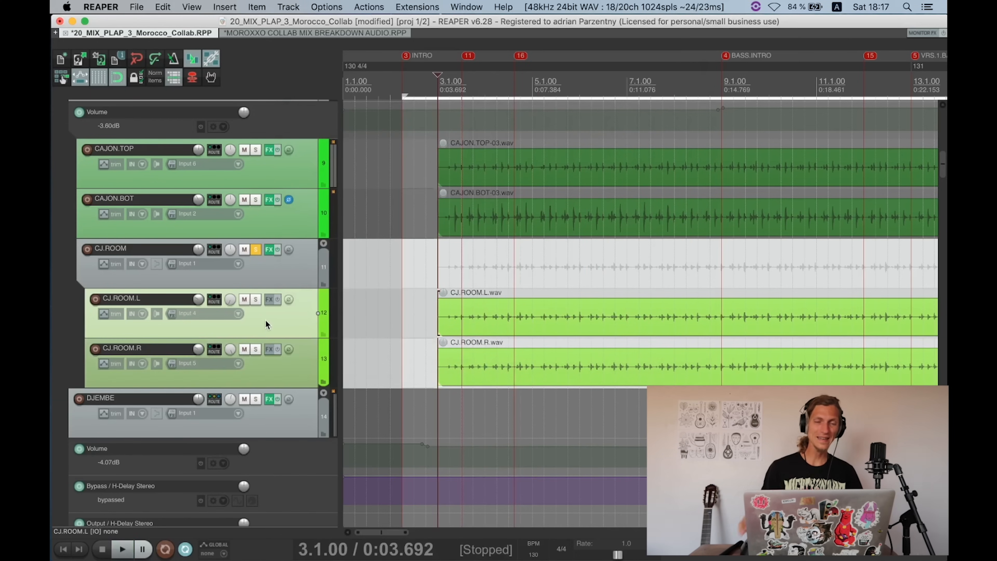
pyautogui.click(256, 250)
pyautogui.press('space')
pyautogui.press('super+Down')
pyautogui.press('super+Down')
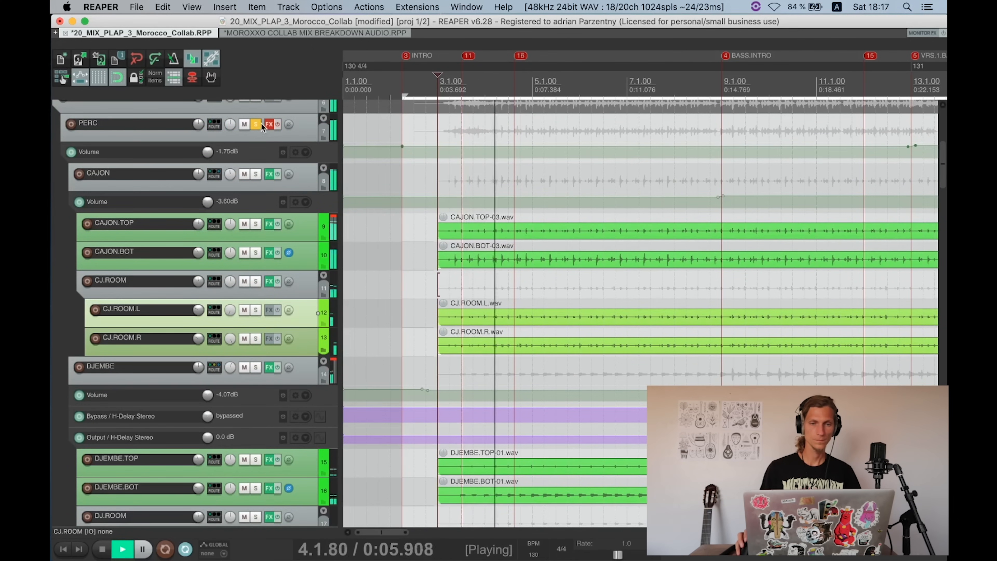
pyautogui.click(277, 124)
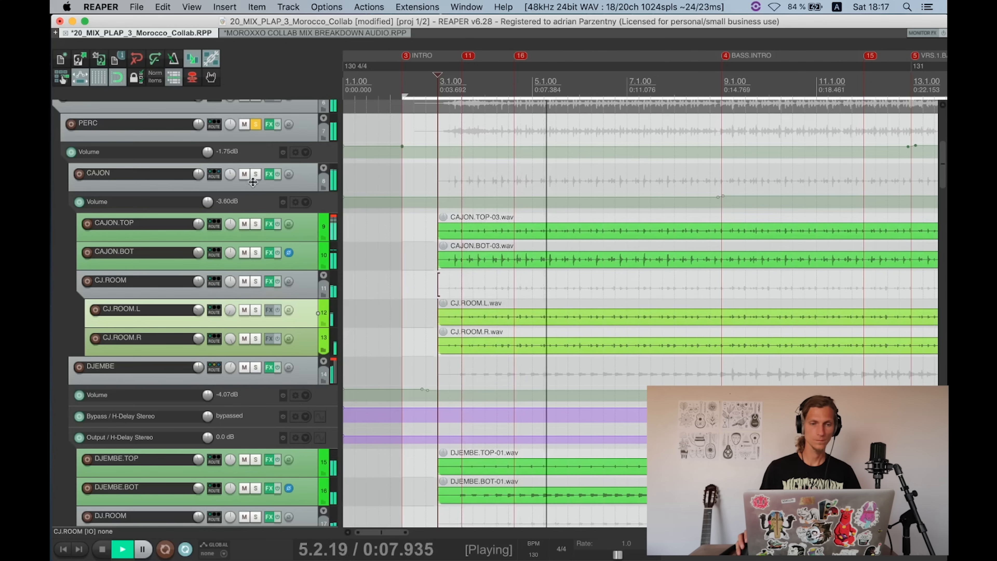
# Step: Solo the CAJON folder and compare its sound with CJ.ROOM muted and unmuted during playback
pyautogui.click(255, 174)
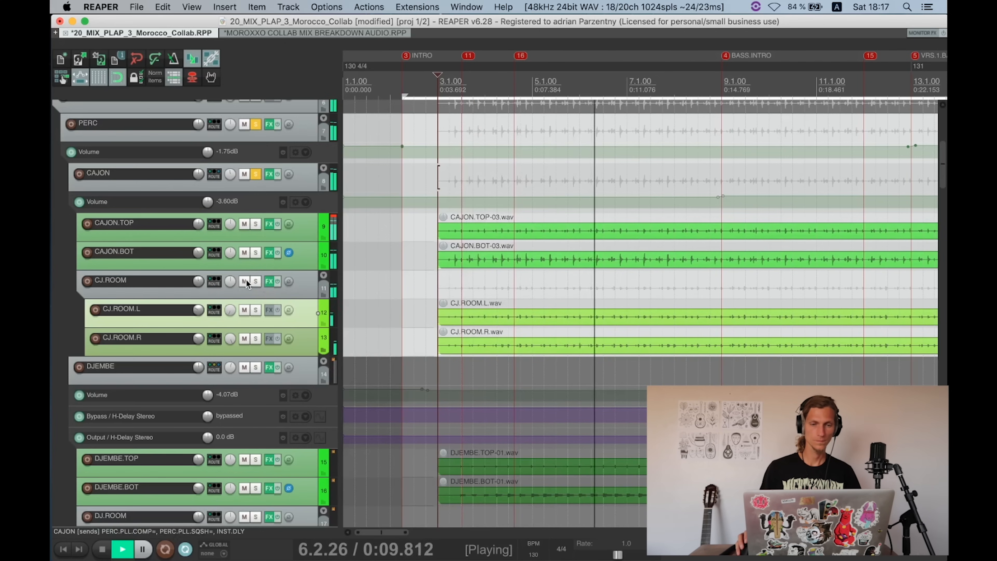
pyautogui.click(244, 281)
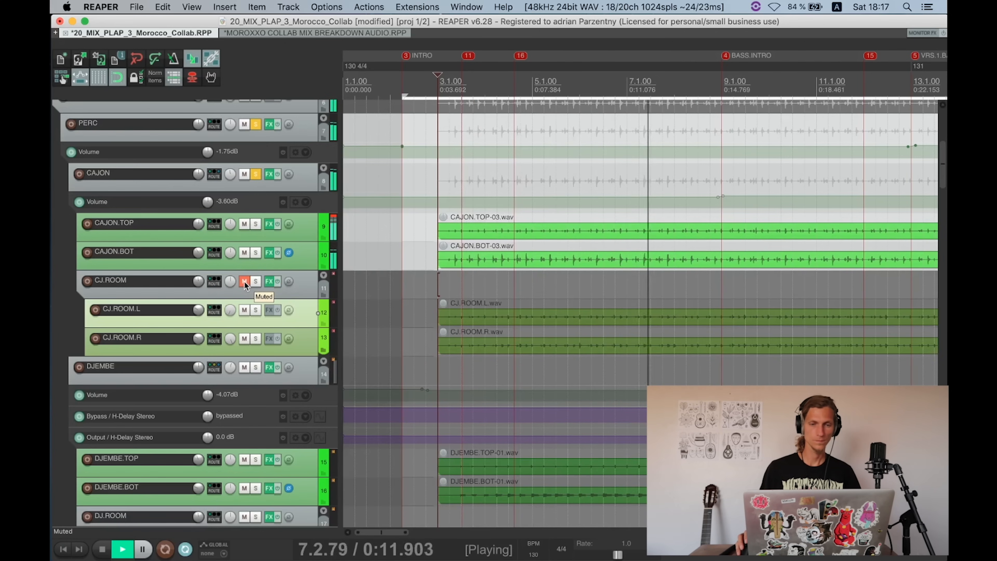
pyautogui.press('space')
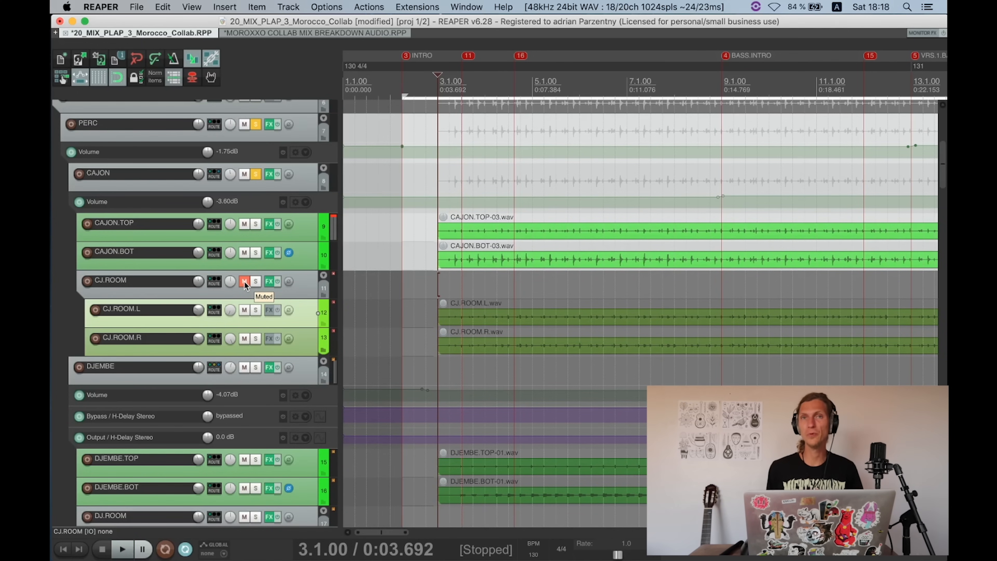
pyautogui.click(244, 281)
pyautogui.press('space')
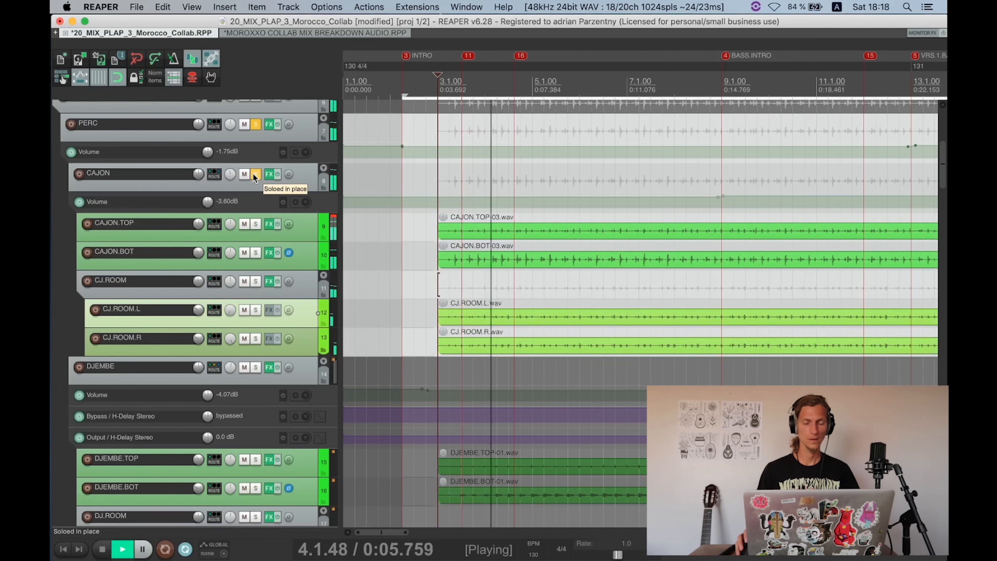
pyautogui.press('space')
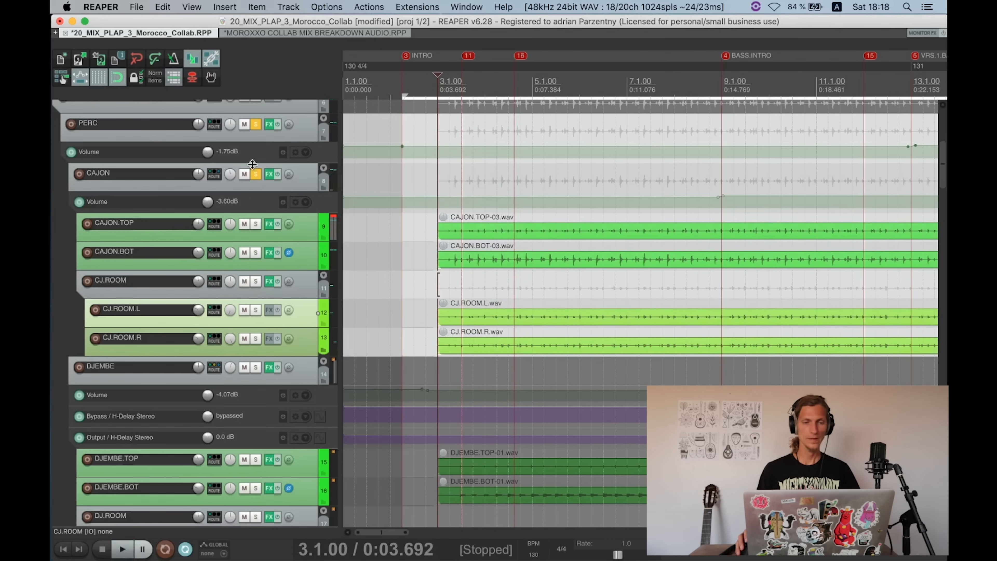
# Step: Unsolo the CAJON and PERC folders and solo the DJEMBE folder instead
pyautogui.click(255, 174)
pyautogui.click(256, 124)
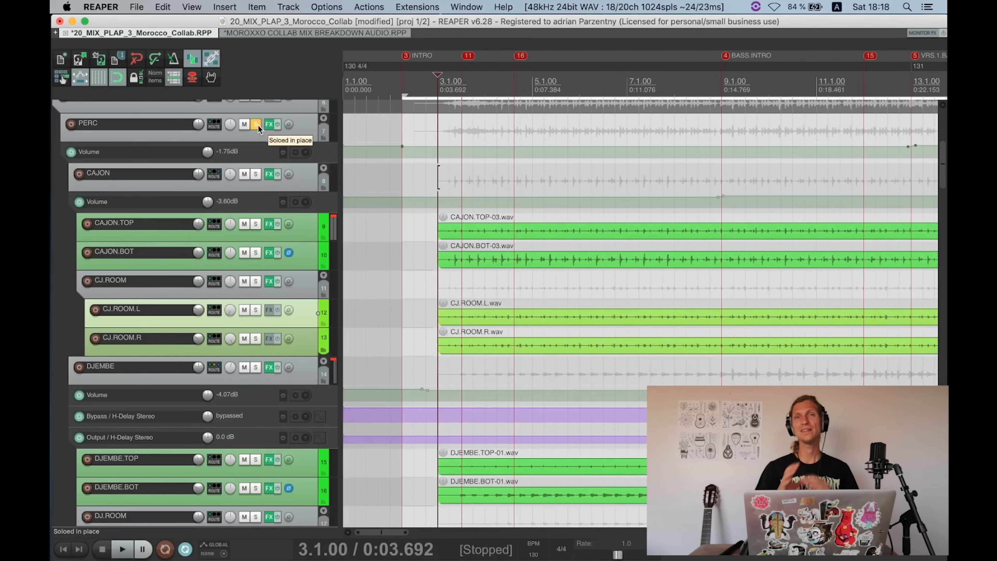
pyautogui.scroll(-5, 268, 271)
pyautogui.scroll(2, 262, 265)
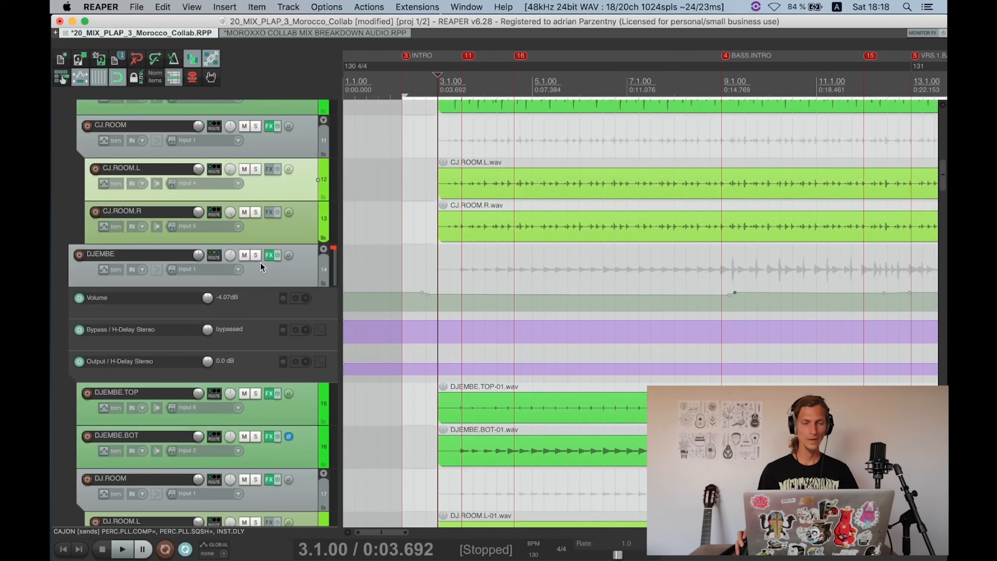
pyautogui.click(256, 259)
pyautogui.scroll(-3, 273, 193)
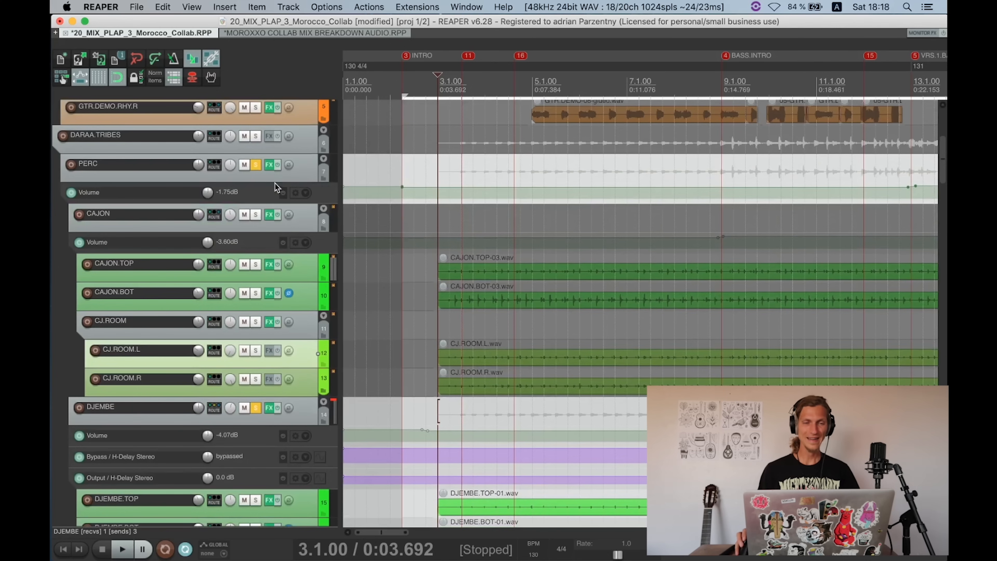
pyautogui.click(255, 165)
# Step: Open the effects of the DJEMBE.TOP track to show its bx_console SSL 4000 E
pyautogui.scroll(-4, 260, 206)
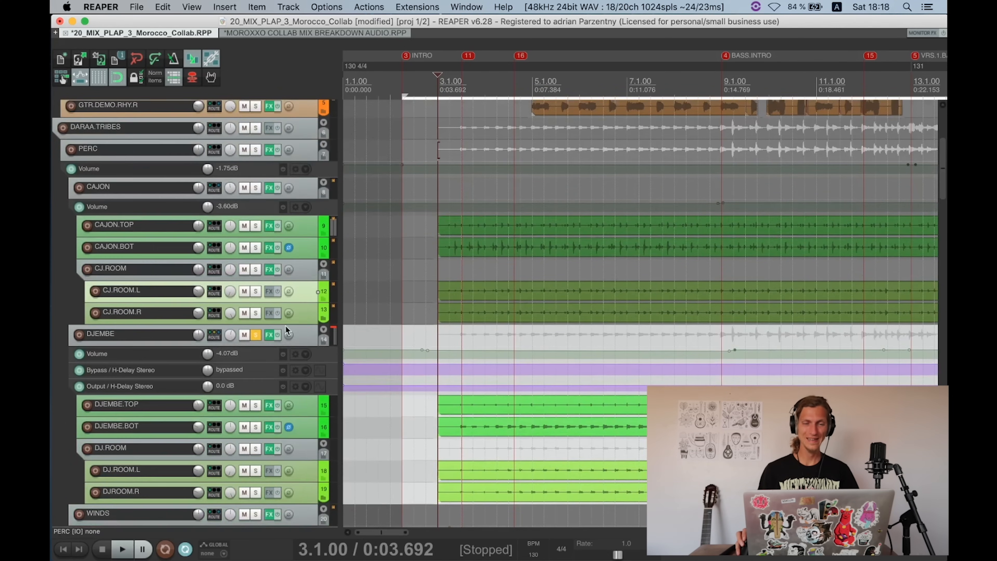
pyautogui.scroll(-3, 285, 326)
pyautogui.click(277, 193)
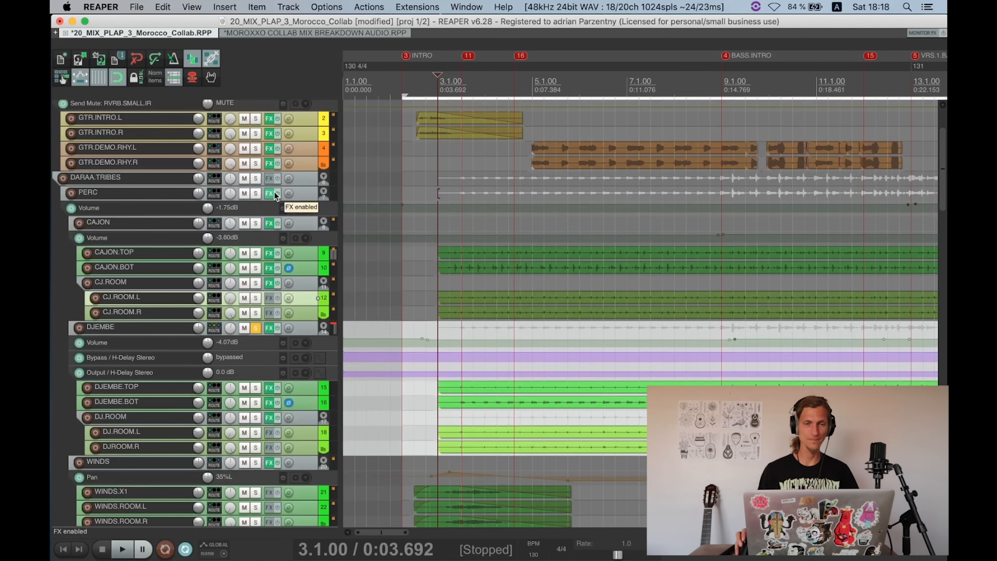
pyautogui.scroll(8, 281, 334)
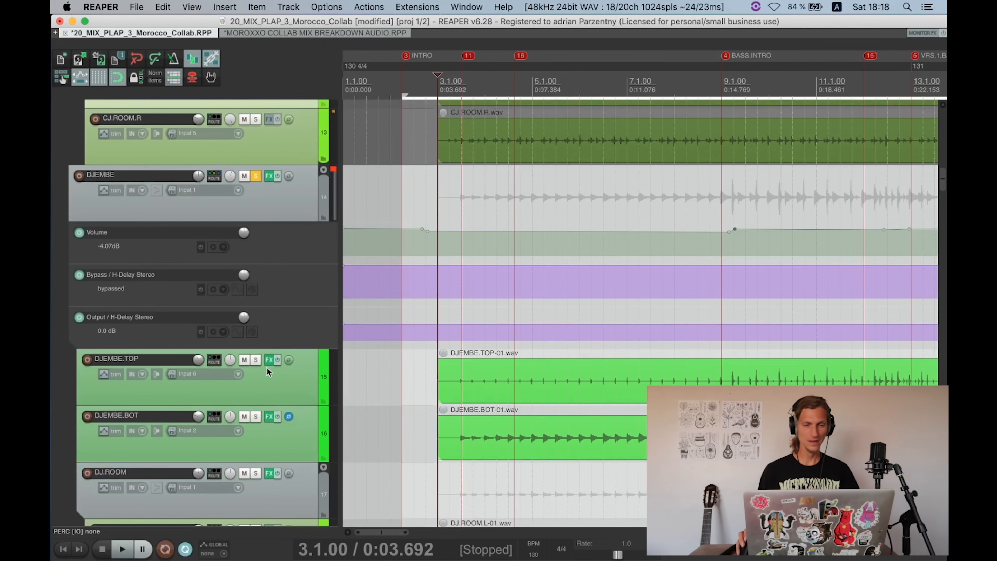
pyautogui.click(268, 361)
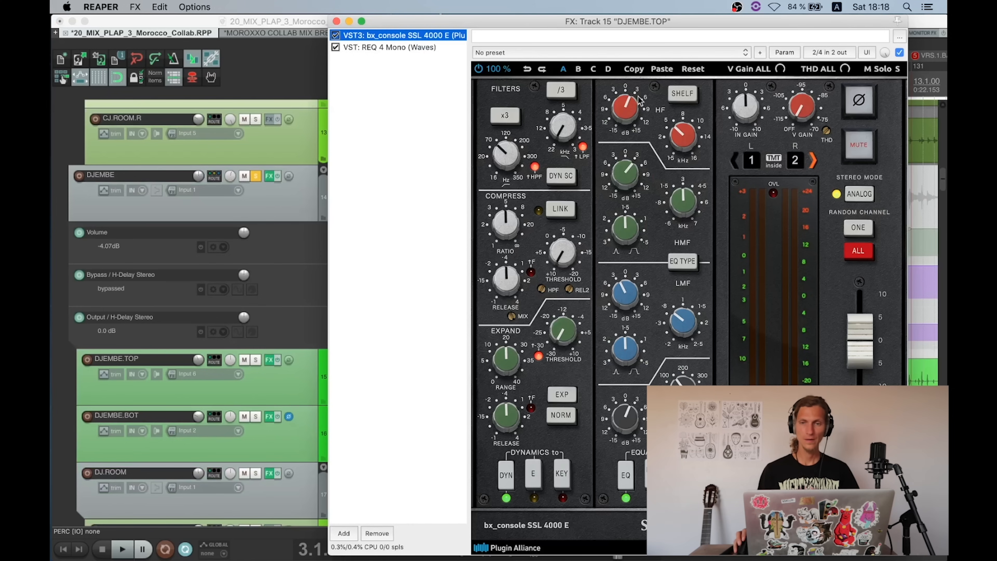
# Step: Examine the HF and LMF equalizer settings of DJEMBE.TOP's bx_console and its REQ 4 Mono curve, closing the effects window when done
pyautogui.click(686, 140)
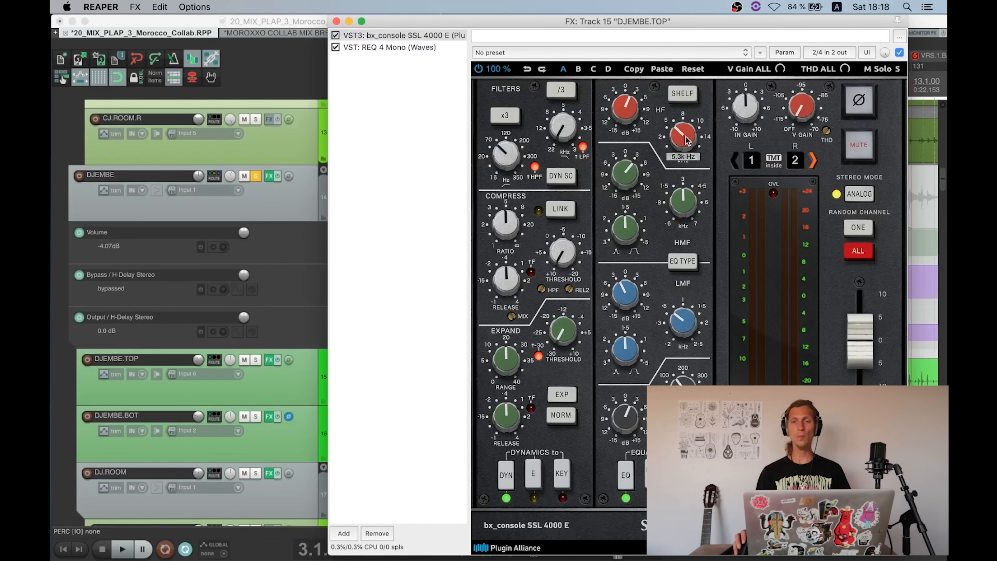
pyautogui.moveTo(627, 104)
pyautogui.moveTo(511, 152)
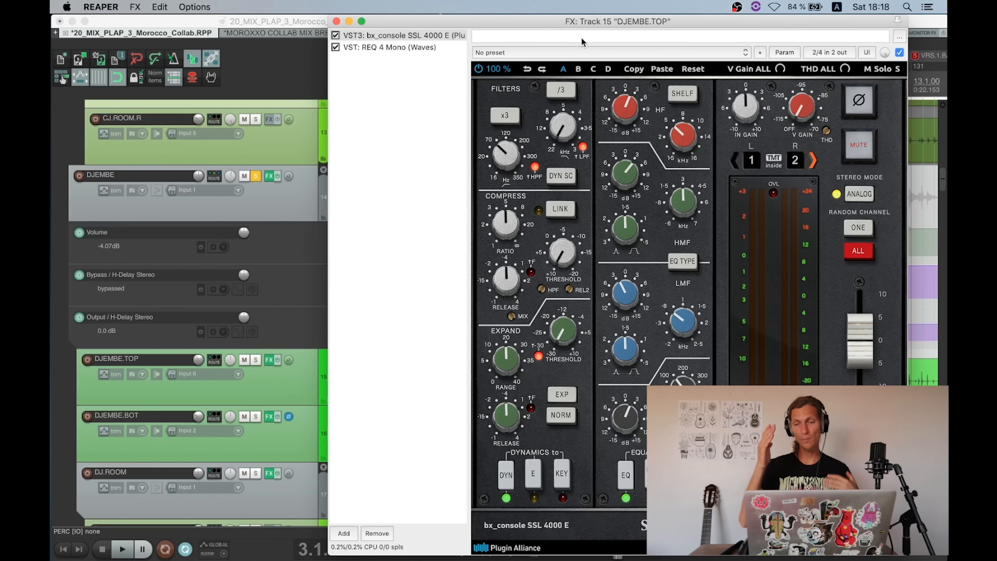
pyautogui.moveTo(679, 330)
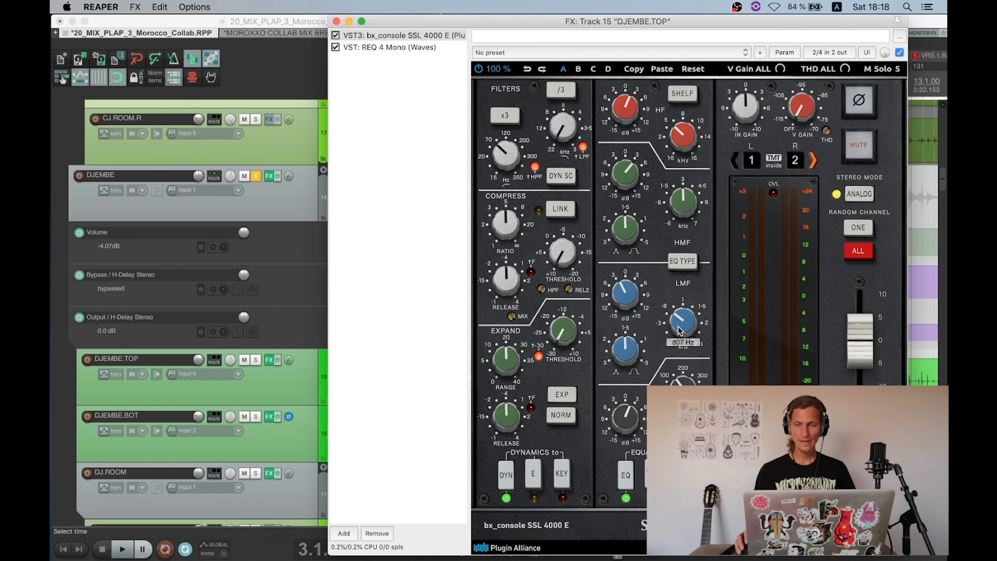
pyautogui.moveTo(629, 300)
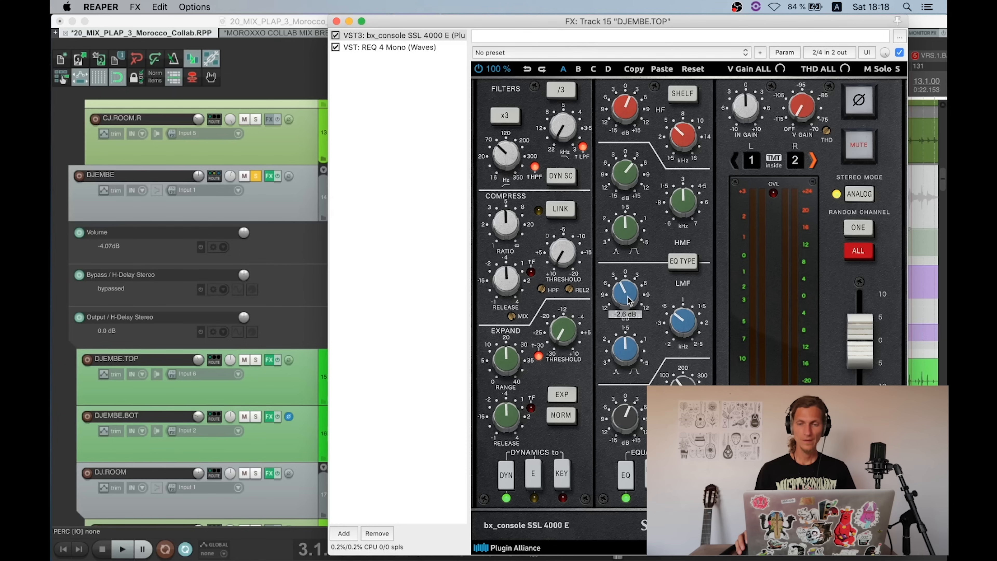
pyautogui.moveTo(679, 320)
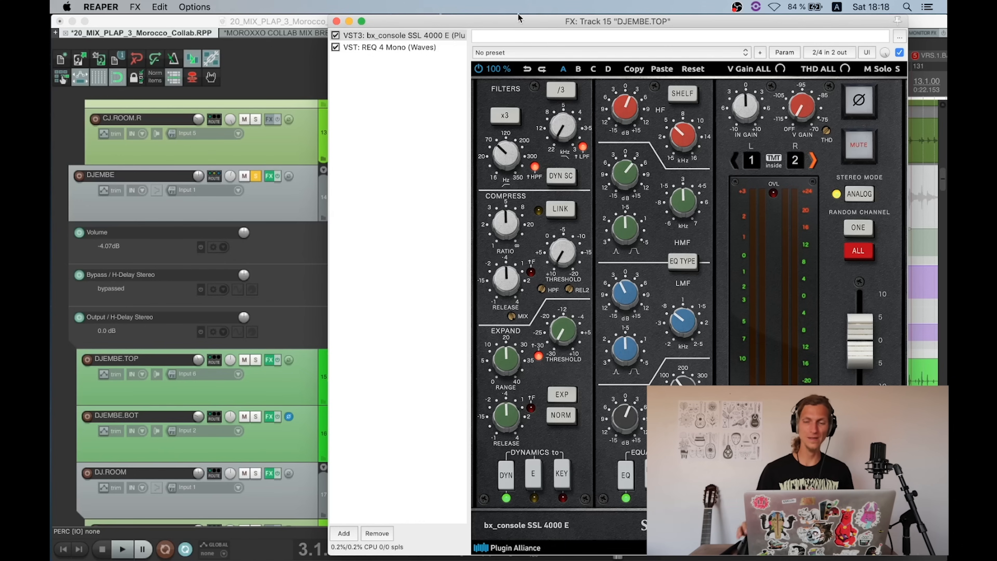
pyautogui.click(380, 47)
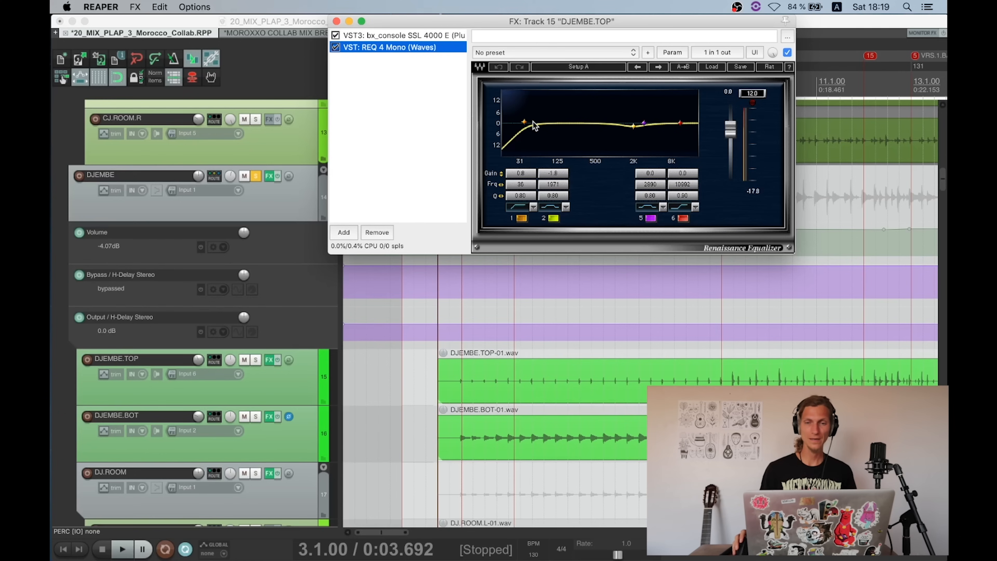
pyautogui.click(337, 21)
# Step: Open the effects of the DJEMBE.BOT track and examine the low-pass filter and LMF gain of its bx_console SSL 4000 E
pyautogui.scroll(-2, 236, 322)
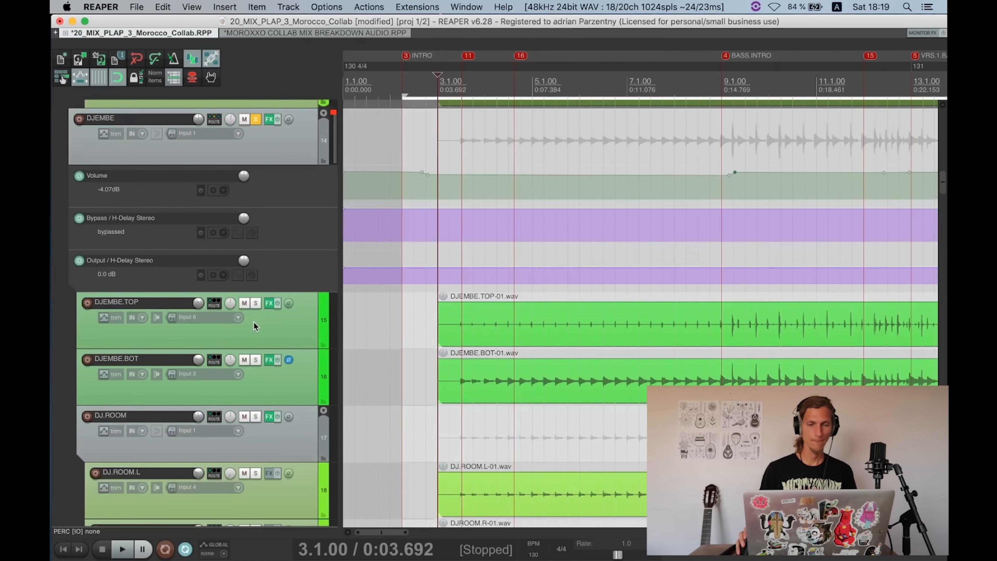
pyautogui.click(269, 360)
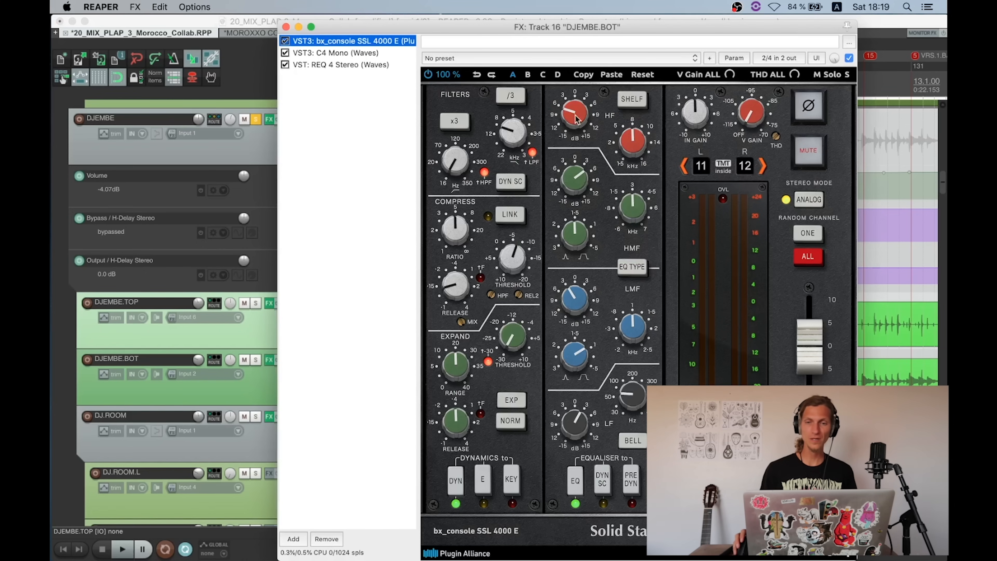
pyautogui.click(518, 131)
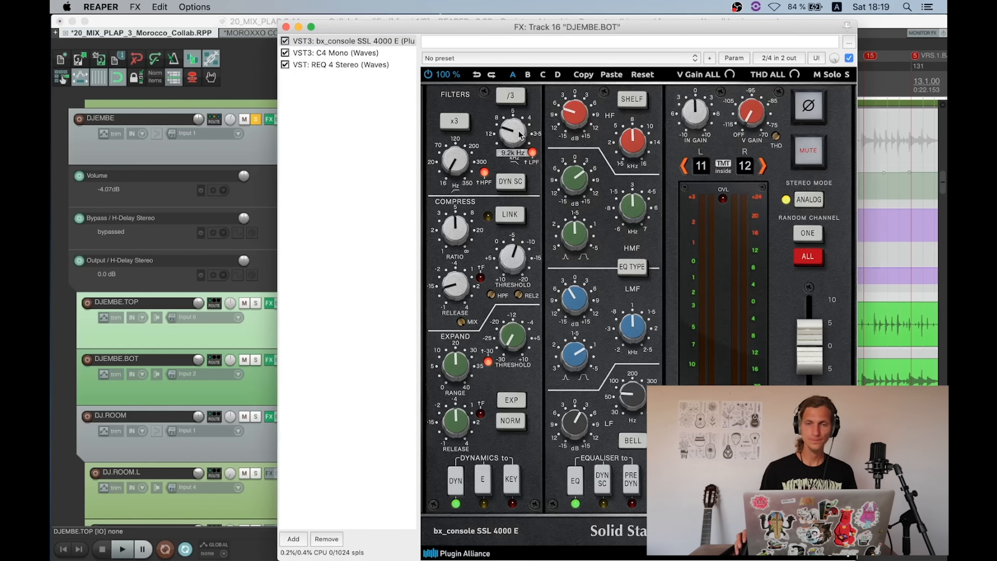
pyautogui.click(577, 301)
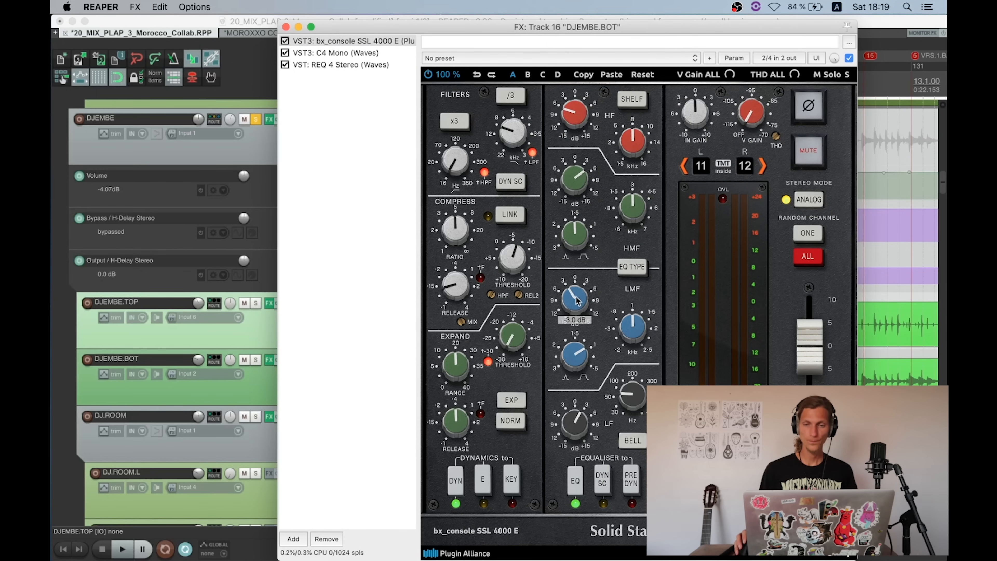
pyautogui.moveTo(583, 377)
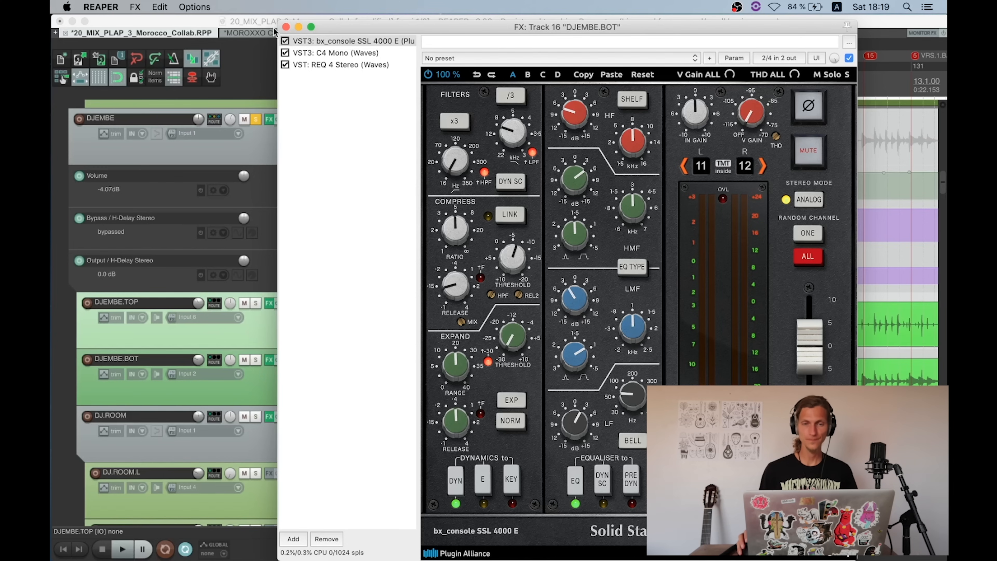
# Step: Play the soloed djembe and compare its sound with the DJEMBE folder's effects bypassed and re-enabled
pyautogui.moveTo(311, 31); pyautogui.dragTo(401, 35)
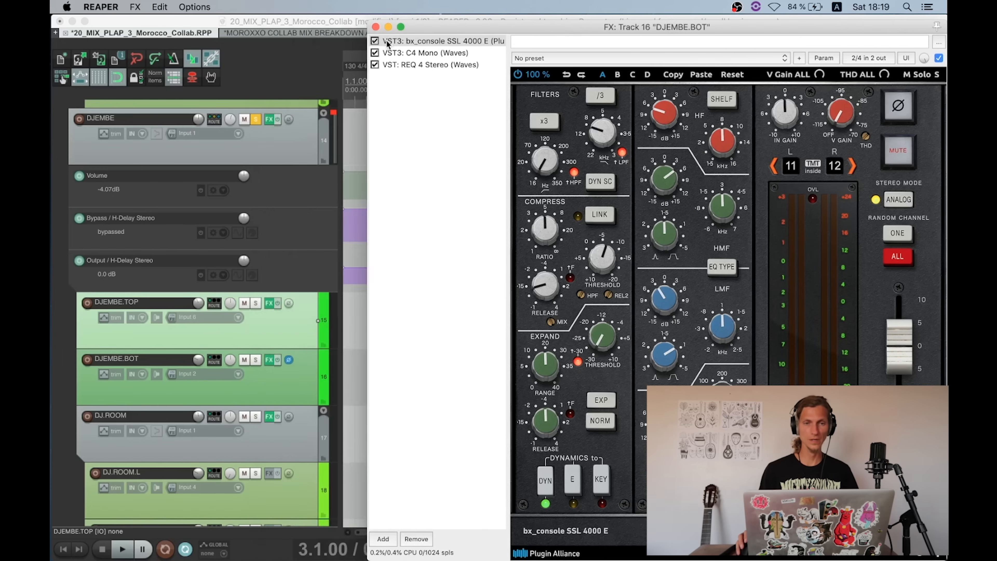
pyautogui.scroll(-2, 277, 122)
pyautogui.click(277, 137)
pyautogui.press('space')
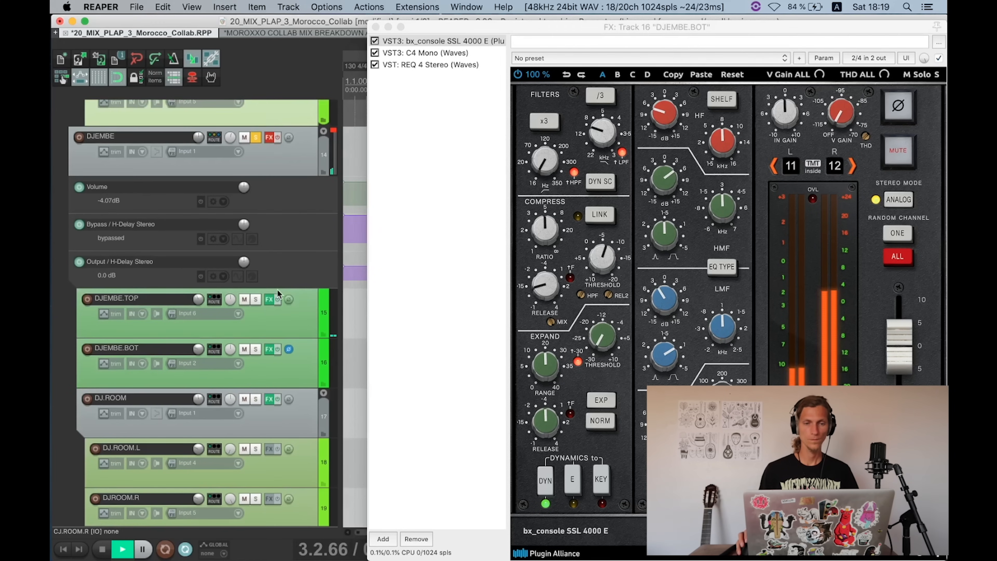
pyautogui.click(278, 135)
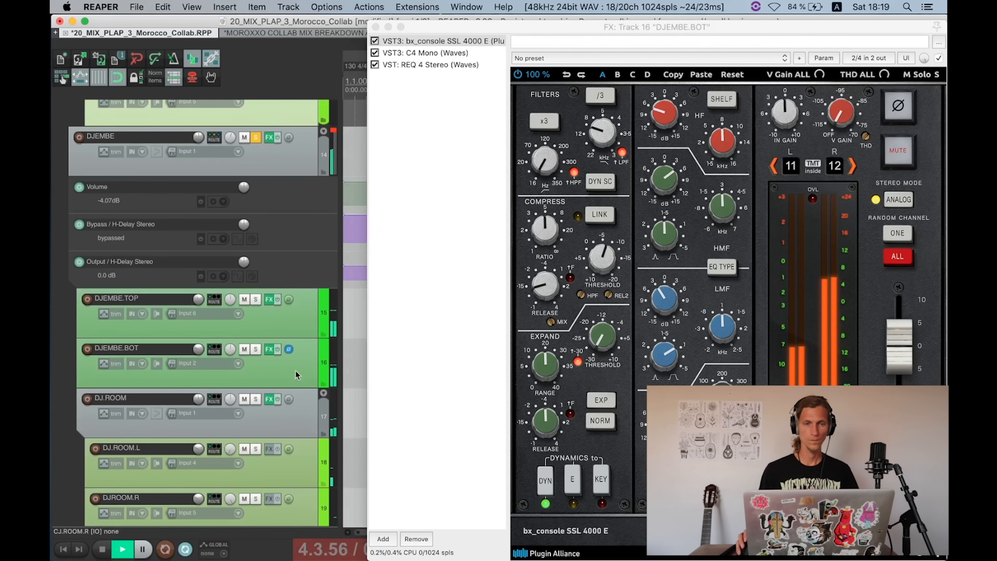
# Step: Compare the playing djembe with the effects of DJEMBE.BOT and DJEMBE.TOP bypassed and re-enabled, then stop playback
pyautogui.click(278, 349)
pyautogui.click(278, 299)
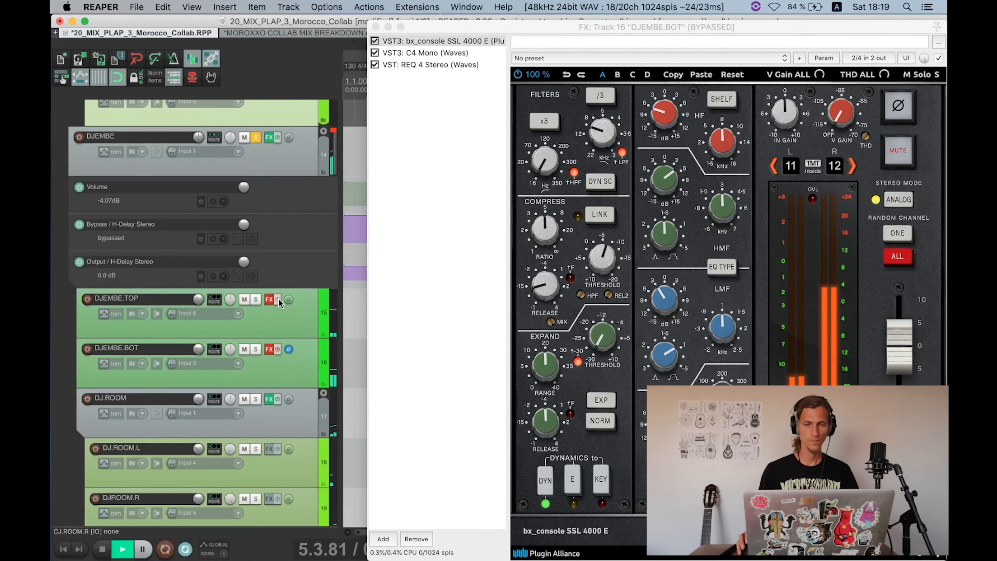
pyautogui.click(278, 300)
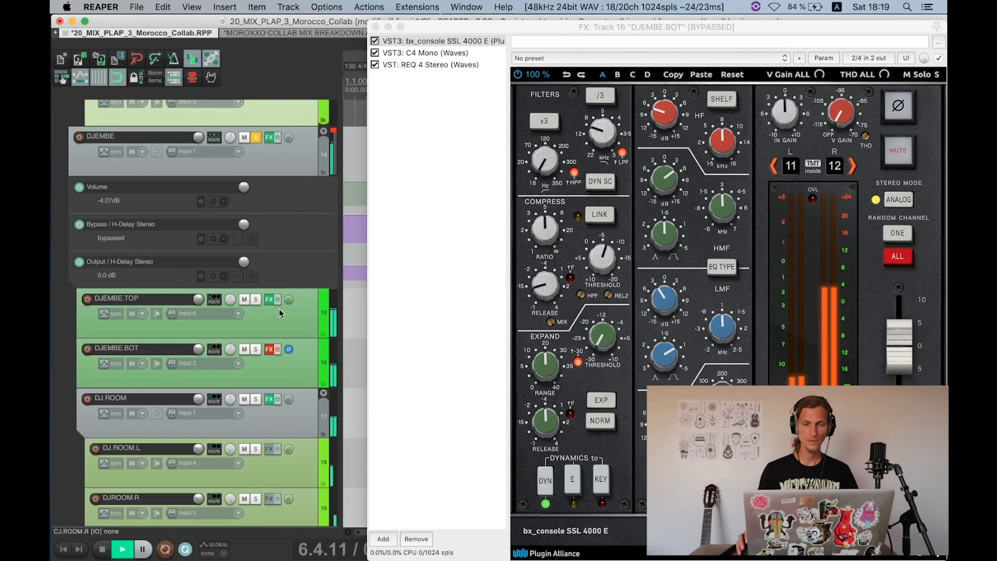
pyautogui.click(278, 349)
pyautogui.moveTo(459, 30); pyautogui.dragTo(342, 28)
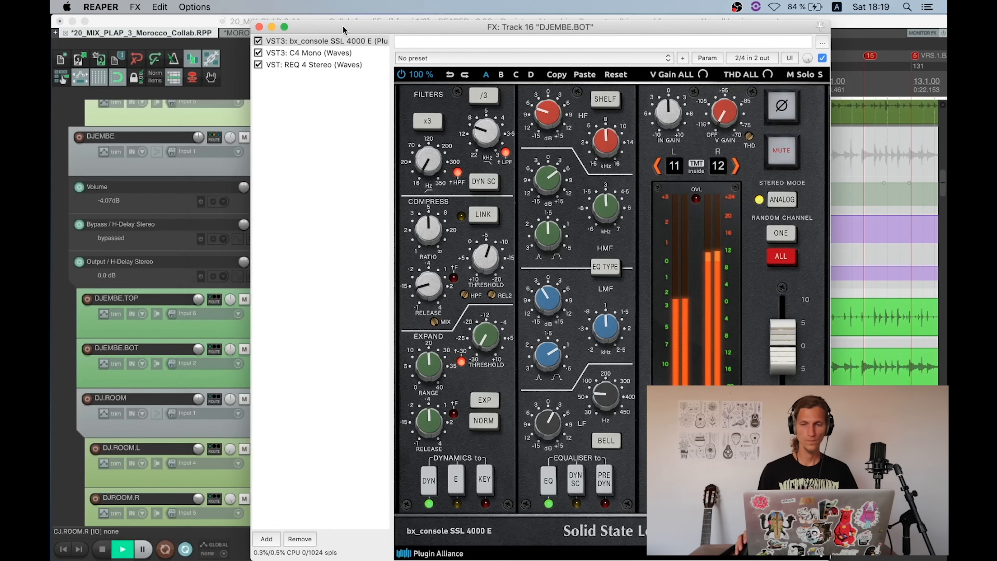
pyautogui.press('space')
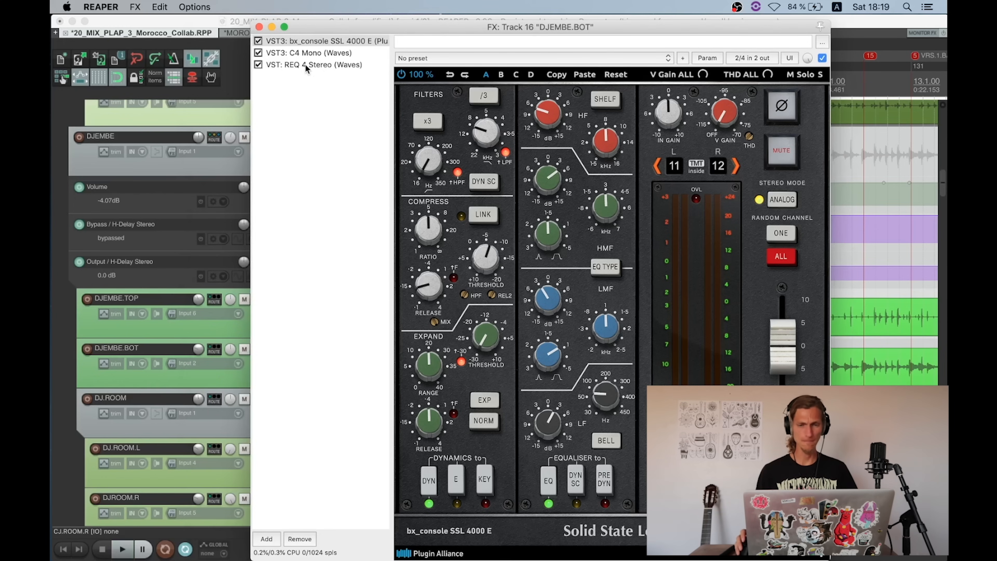
# Step: Show DJEMBE.BOT's C4 Mono multiband compressor and play the djembe briefly to watch its low band work
pyautogui.click(308, 52)
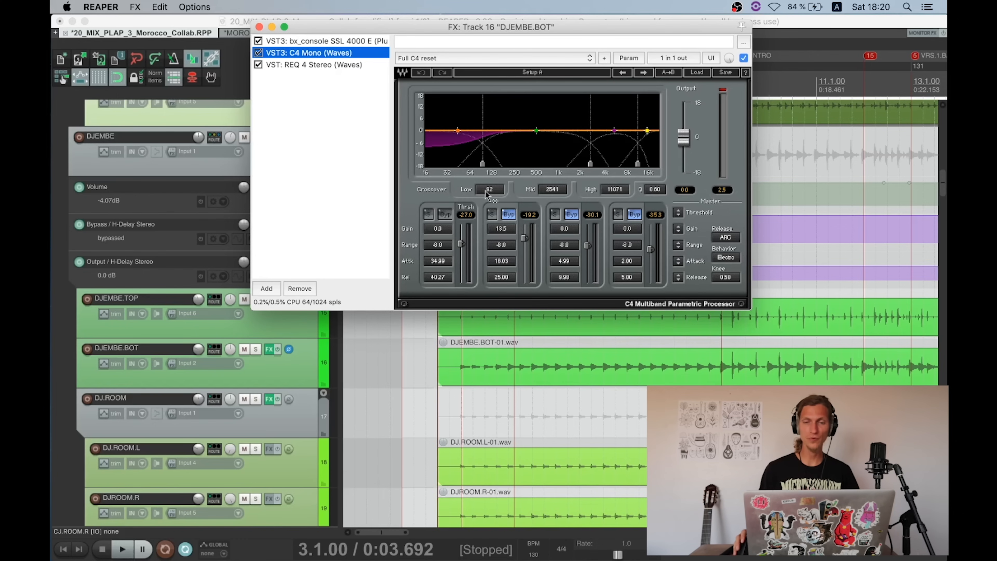
pyautogui.press('space')
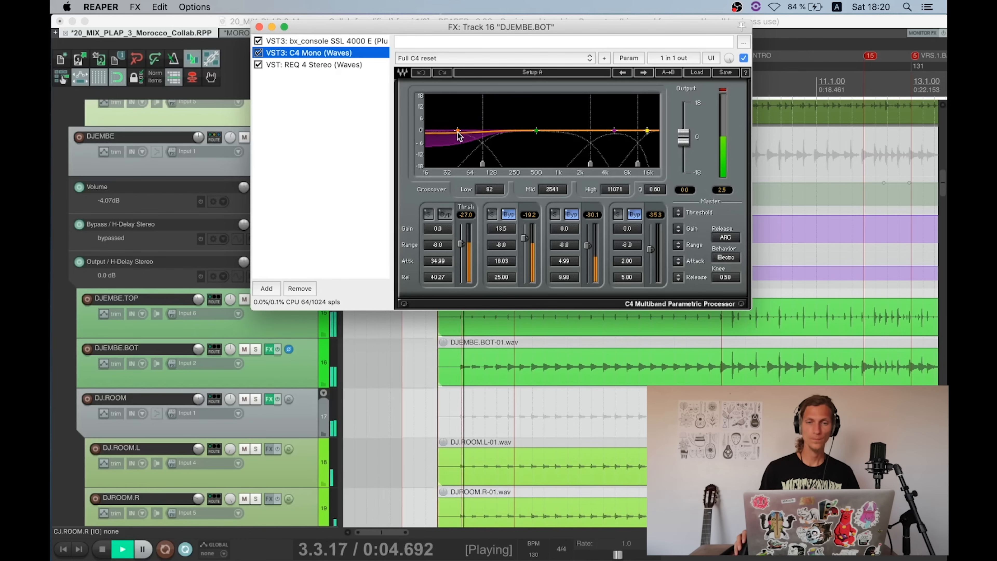
pyautogui.press('space')
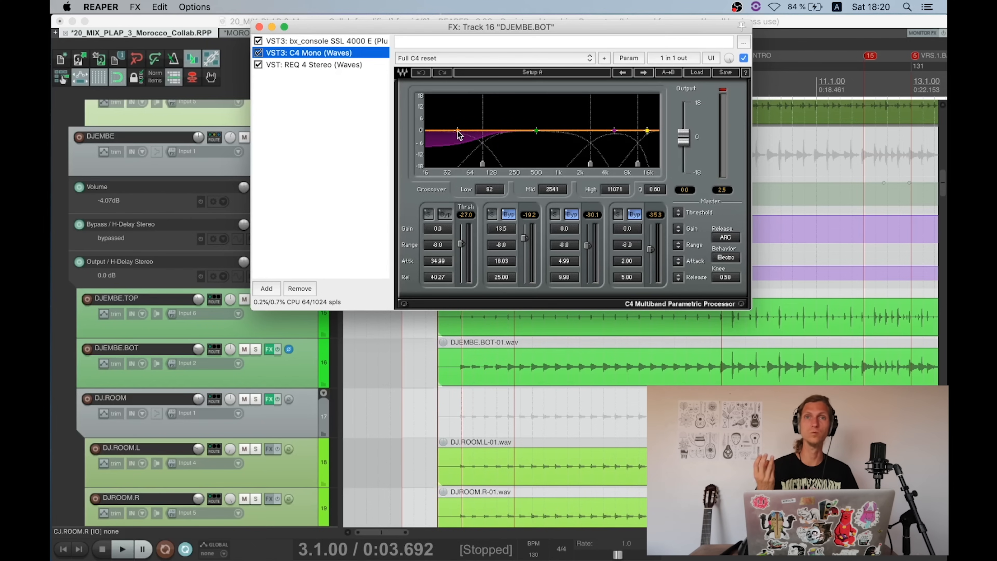
# Step: Try the C4's low band gain at 18 dB and about 3.9 dB during playback, and undo the gain change
pyautogui.moveTo(457, 132); pyautogui.dragTo(458, 95)
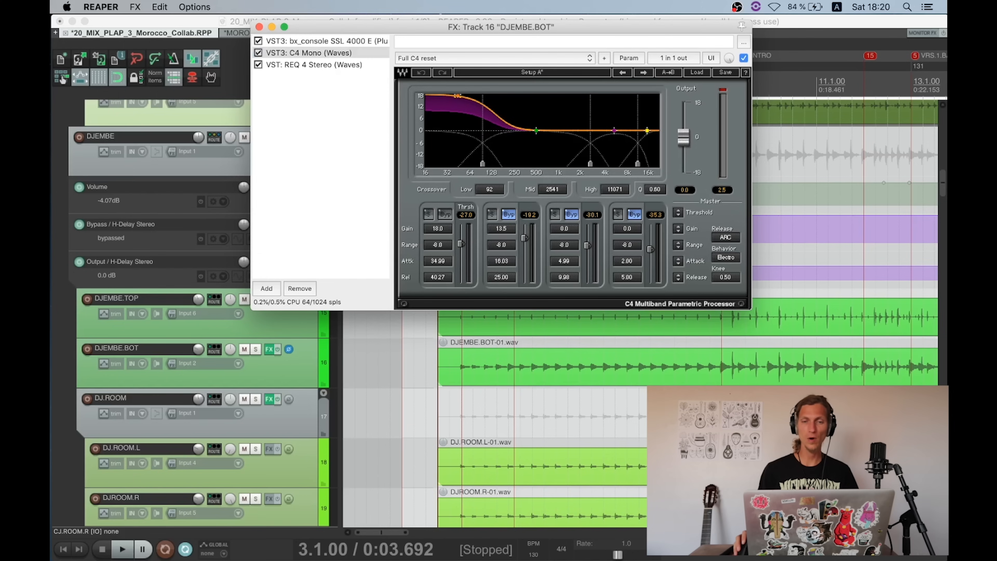
pyautogui.press('space')
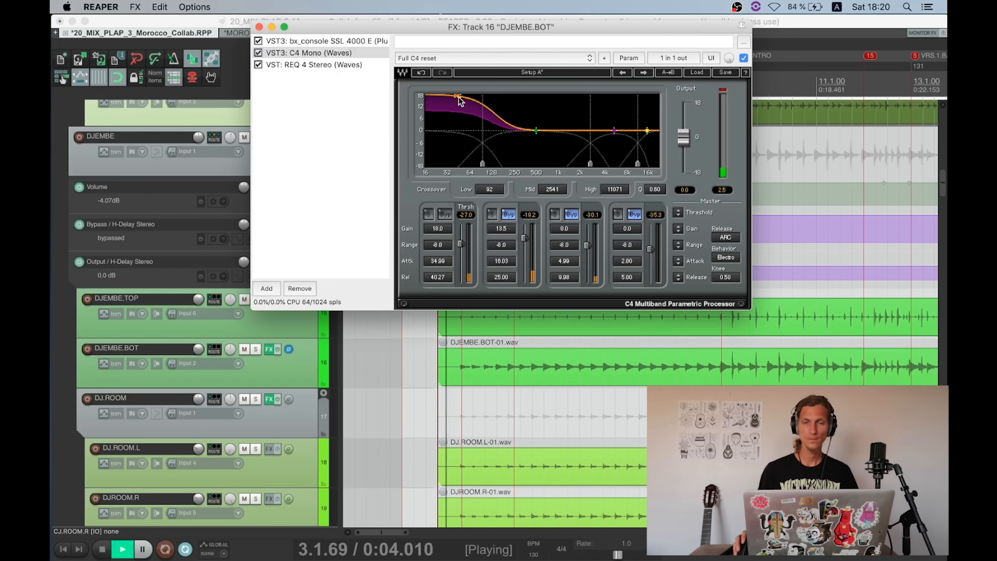
pyautogui.moveTo(458, 96); pyautogui.dragTo(457, 122)
pyautogui.press('space')
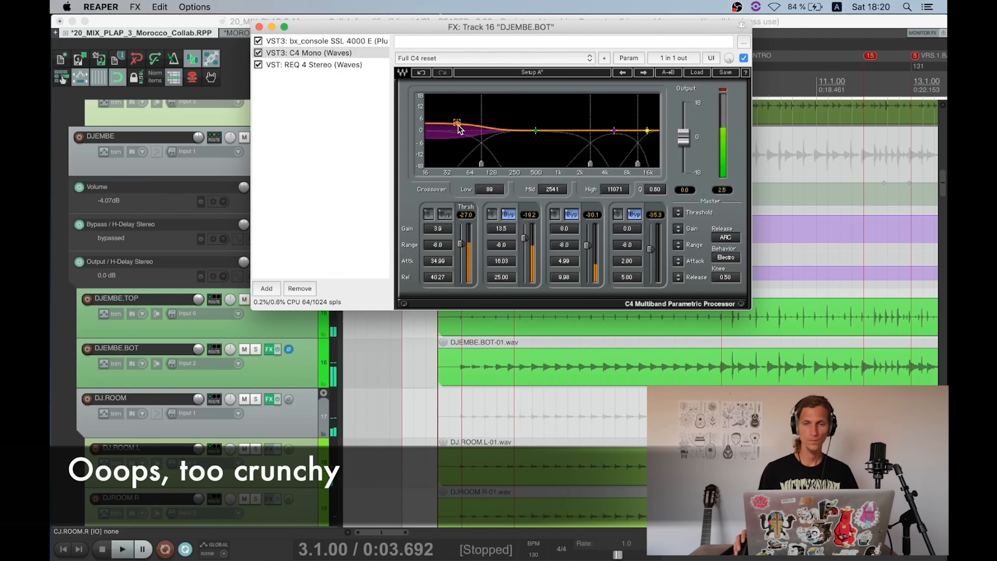
pyautogui.press('super+z')
# Step: Review DJEMBE.BOT's bx_console, C4 Mono and REQ 4 Stereo settings, and close its effects window
pyautogui.click(346, 41)
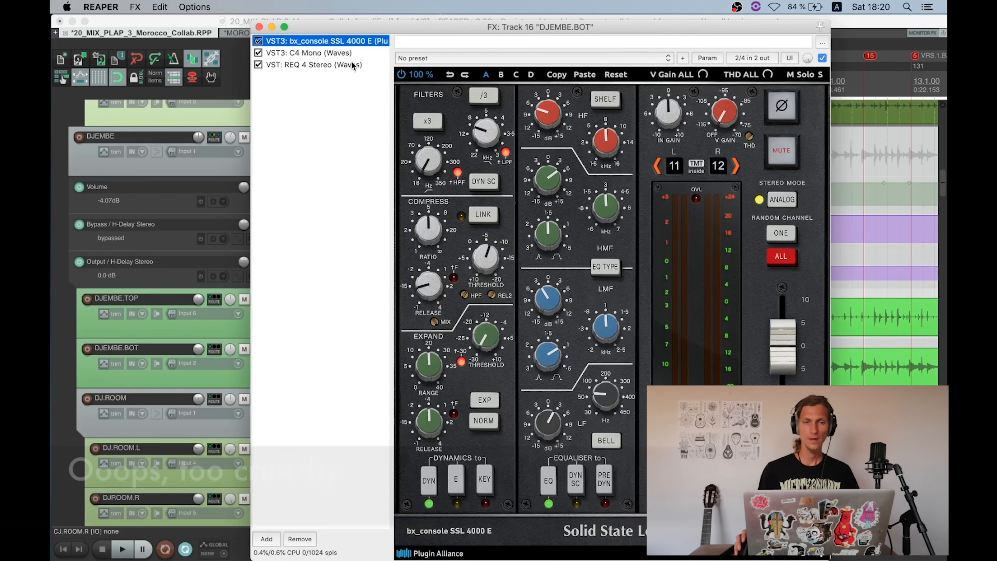
pyautogui.click(352, 65)
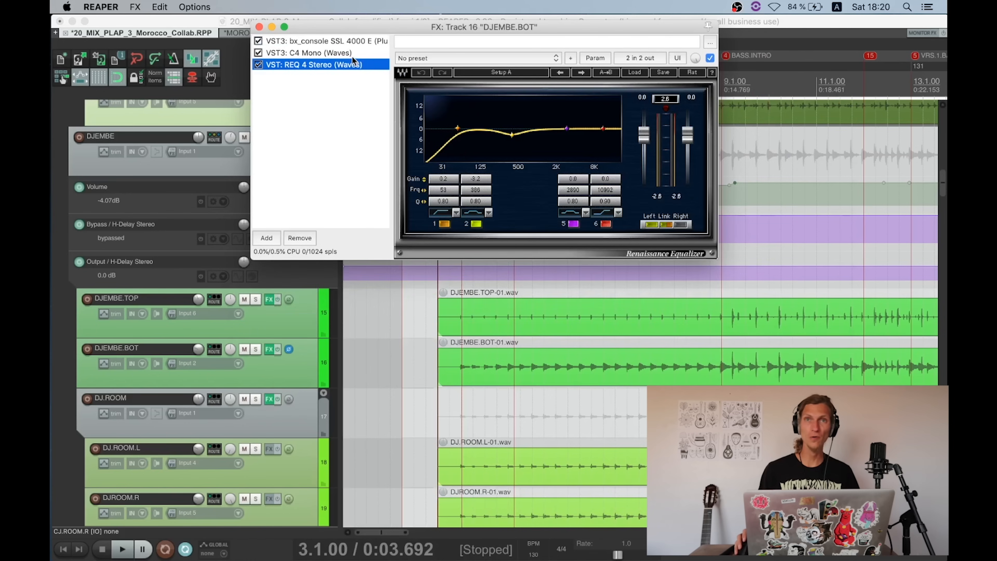
pyautogui.click(352, 56)
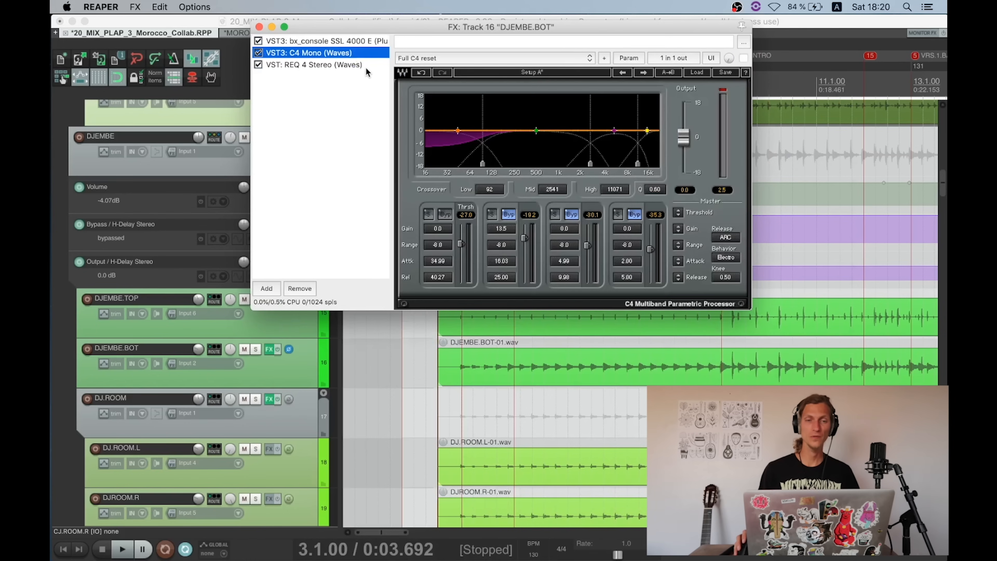
pyautogui.click(308, 64)
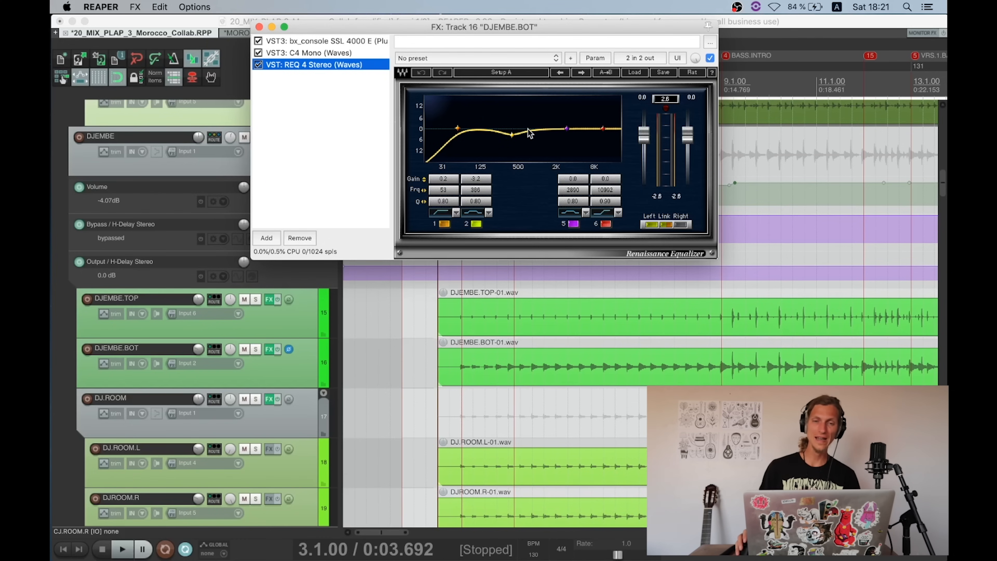
pyautogui.click(260, 27)
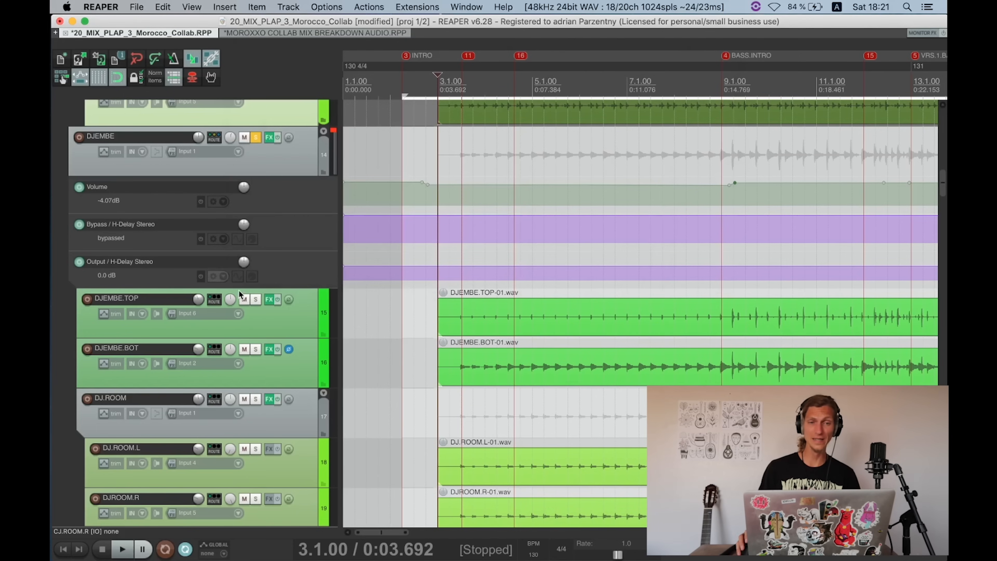
# Step: Open the effects of the DJ.ROOM folder and bring its REQ 4 Stereo equalizer online
pyautogui.scroll(-2, 258, 300)
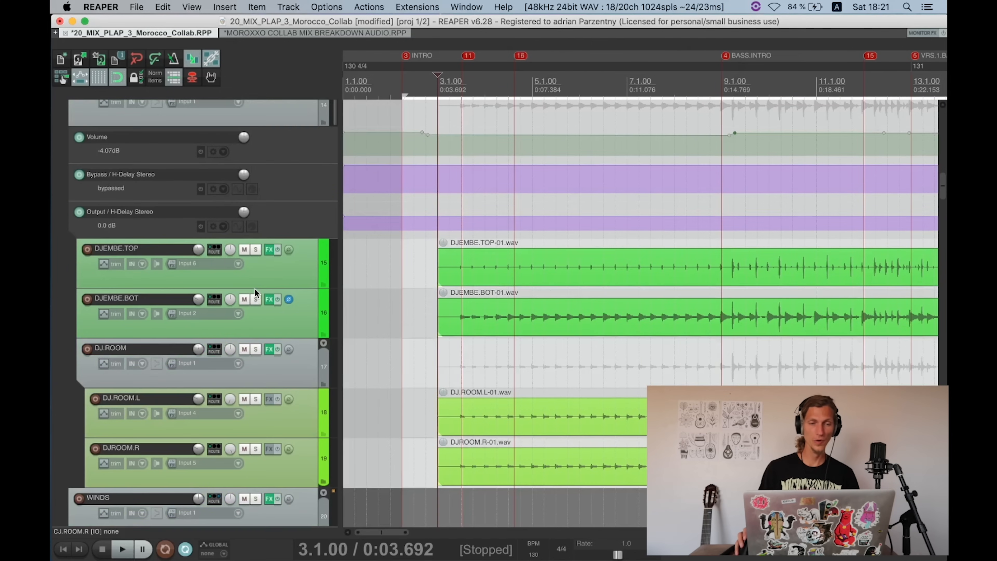
pyautogui.click(269, 349)
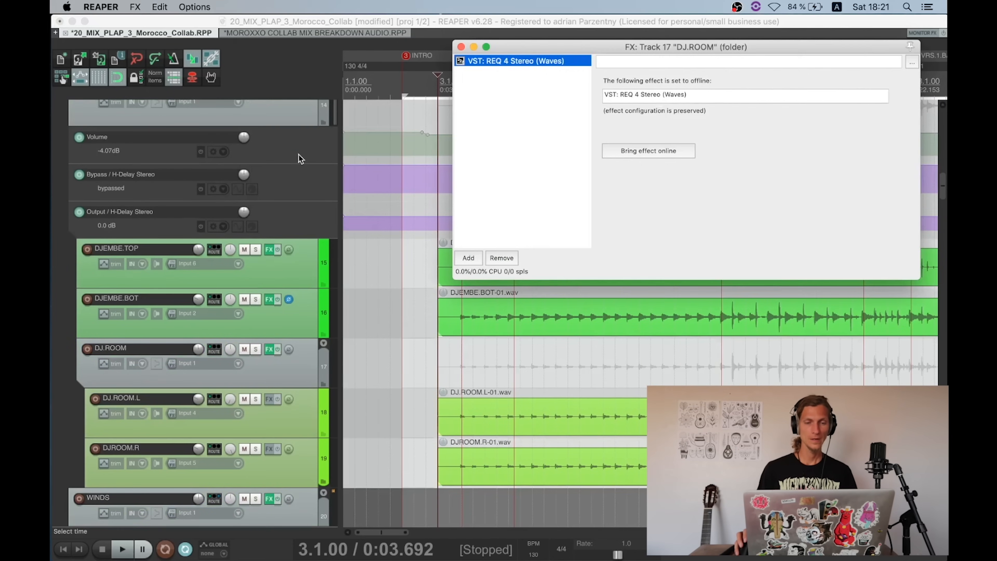
pyautogui.click(664, 150)
pyautogui.moveTo(515, 51); pyautogui.dragTo(400, 38)
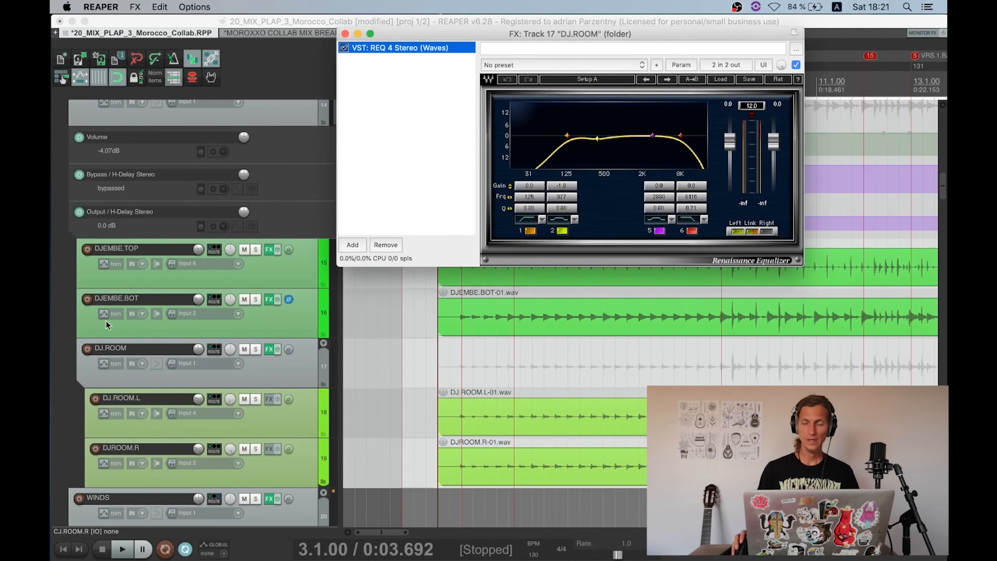
# Step: Cancel saving the DJ.ROOM effects as an FX chain and close the folder's effects window
pyautogui.scroll(-2, 197, 379)
pyautogui.press('super+s')
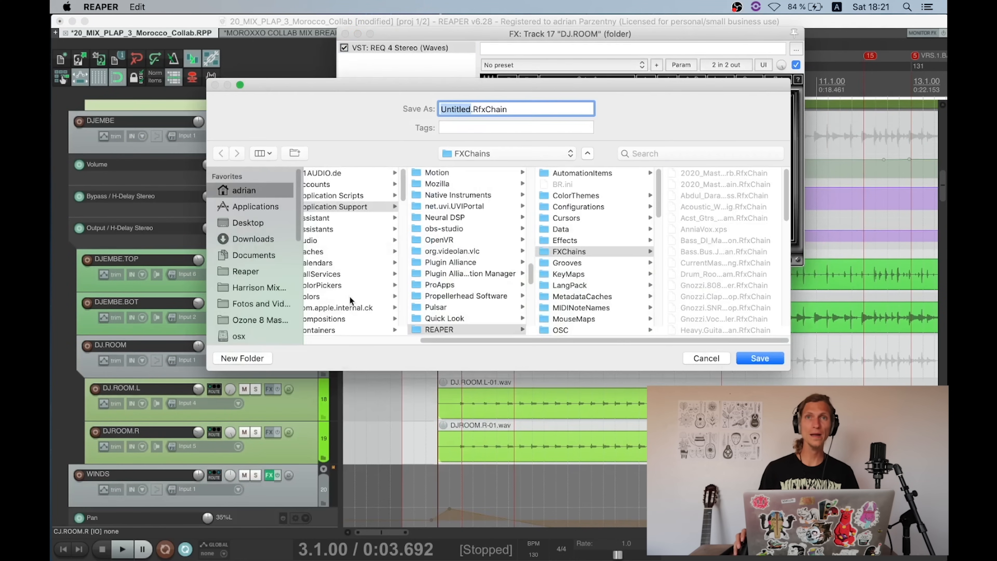
pyautogui.click(721, 359)
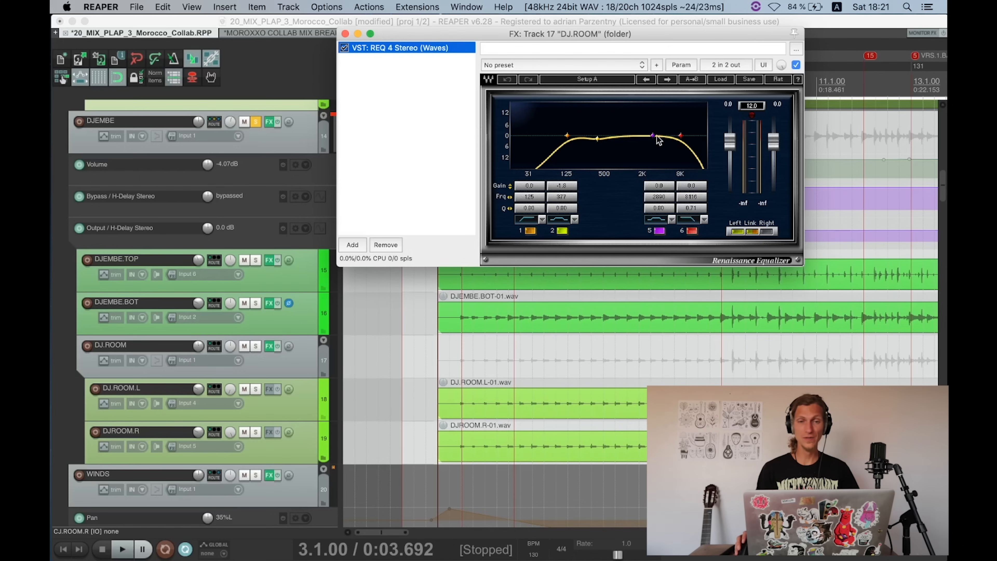
pyautogui.click(345, 33)
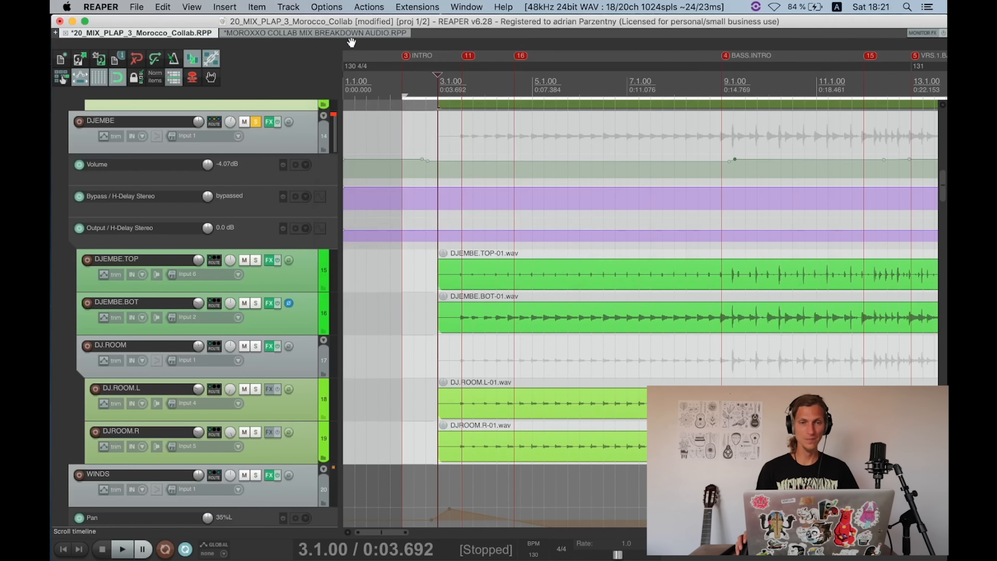
# Step: Open the effects of the DJEMBE folder and review the filter, HF, HMF and LMF settings of its bx_console SSL 4000 E
pyautogui.click(265, 121)
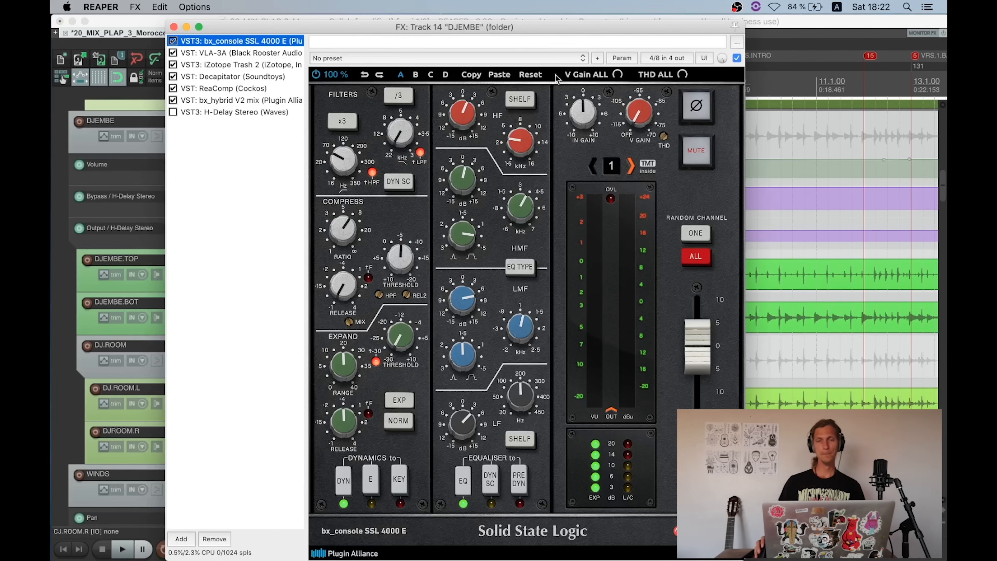
pyautogui.click(513, 142)
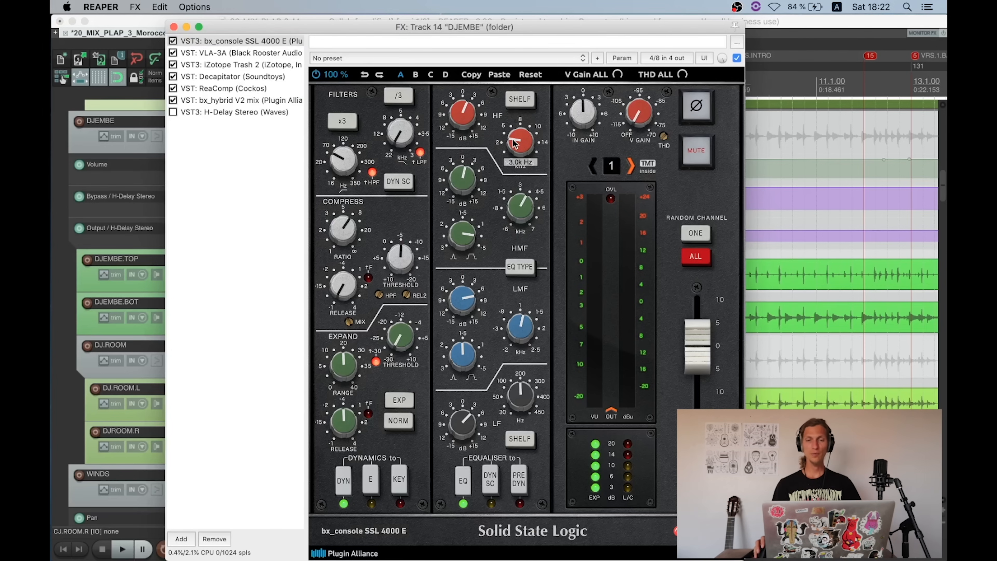
pyautogui.moveTo(453, 104)
pyautogui.moveTo(345, 167)
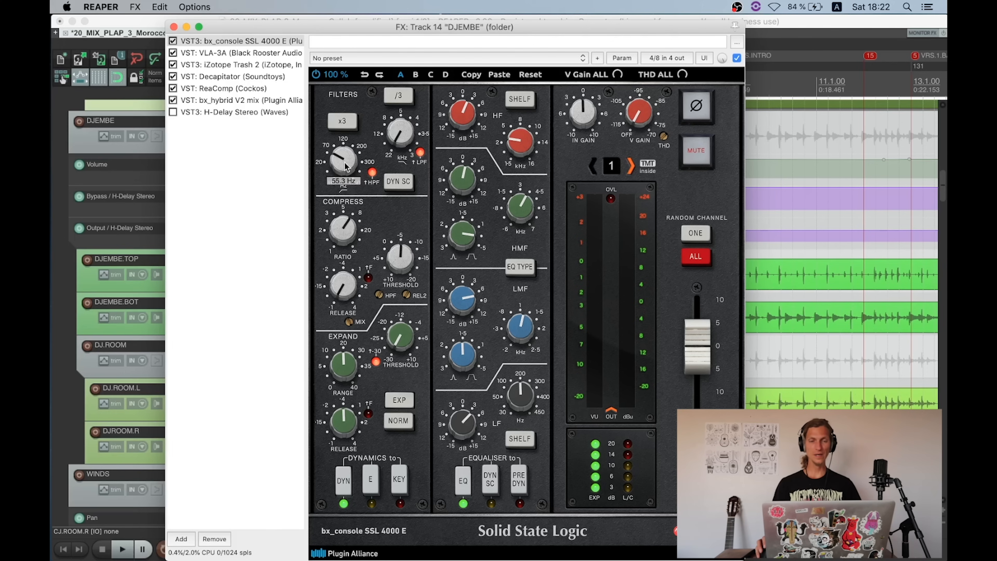
pyautogui.moveTo(453, 173)
pyautogui.moveTo(522, 210)
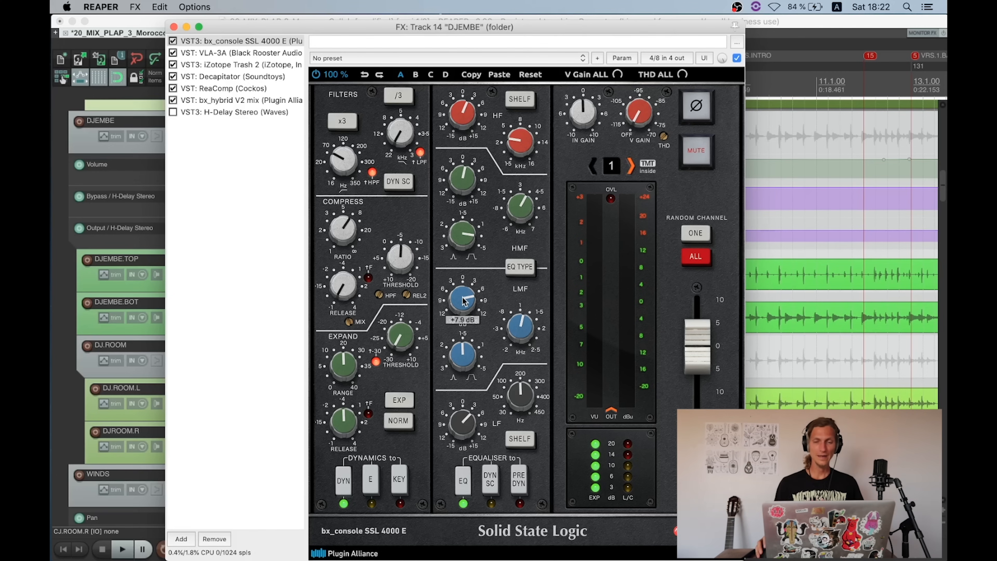
pyautogui.moveTo(525, 319)
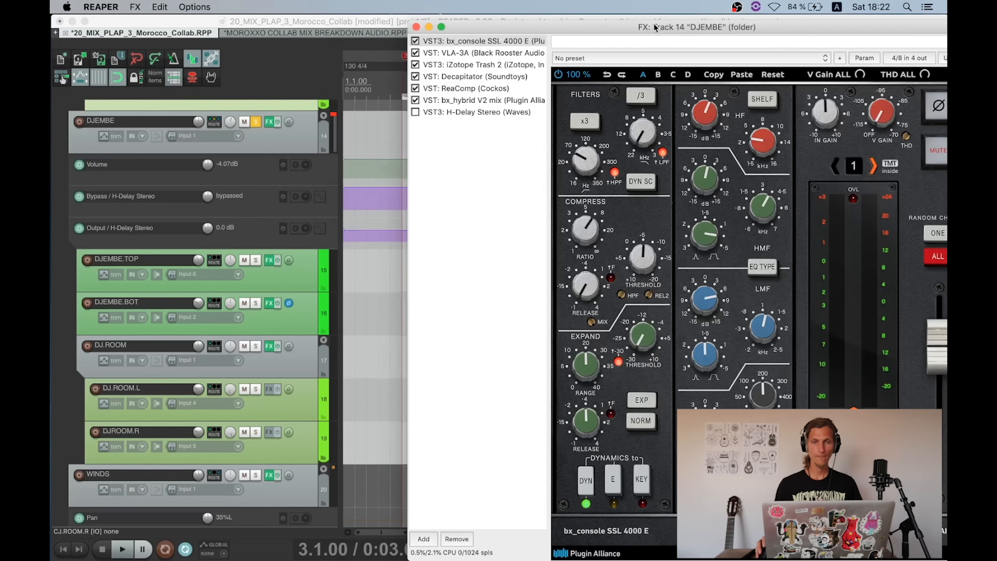
# Step: Solo the CAJON folder, start playback, and open the folder's effects
pyautogui.scroll(5, 250, 191)
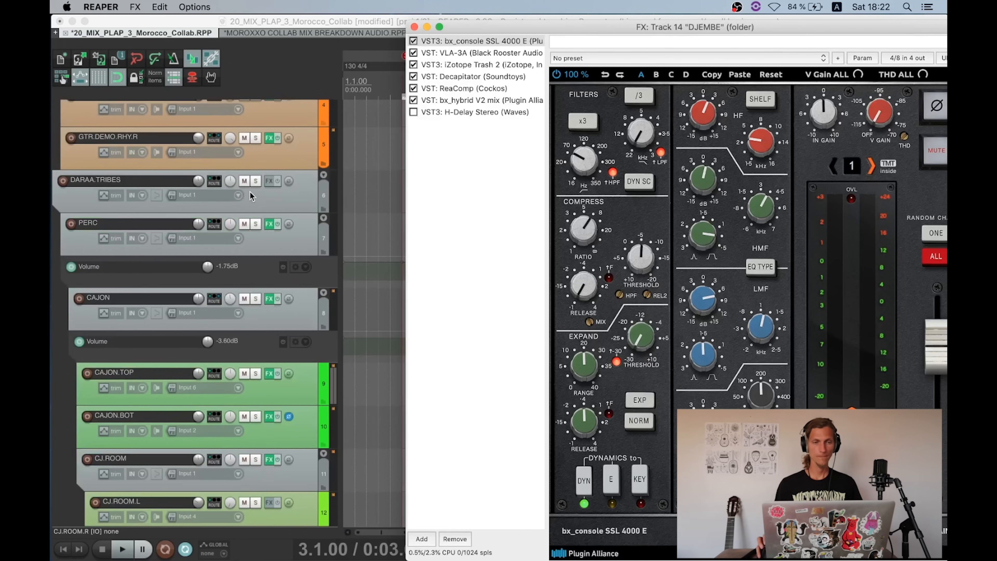
pyautogui.click(256, 299)
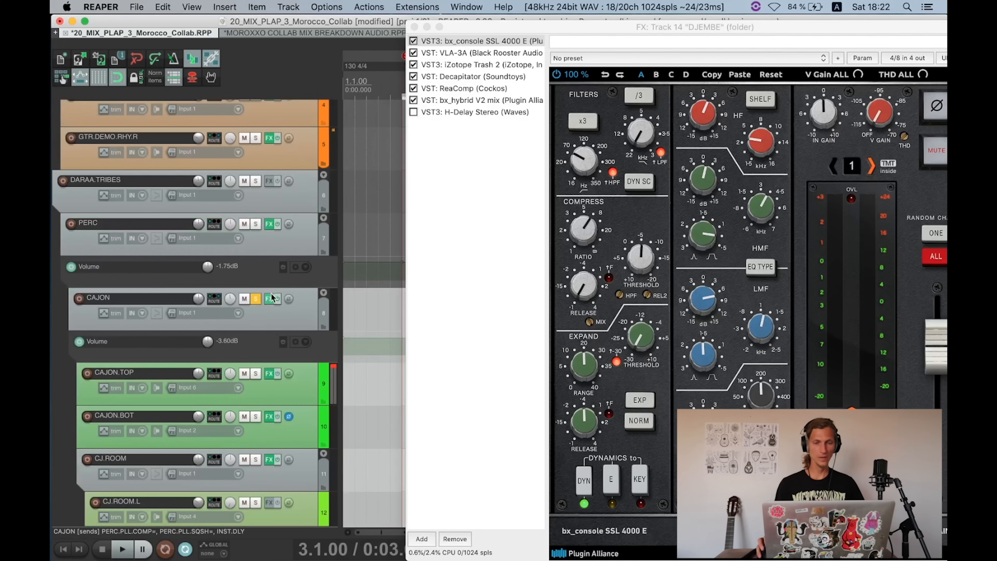
pyautogui.press('space')
pyautogui.click(270, 300)
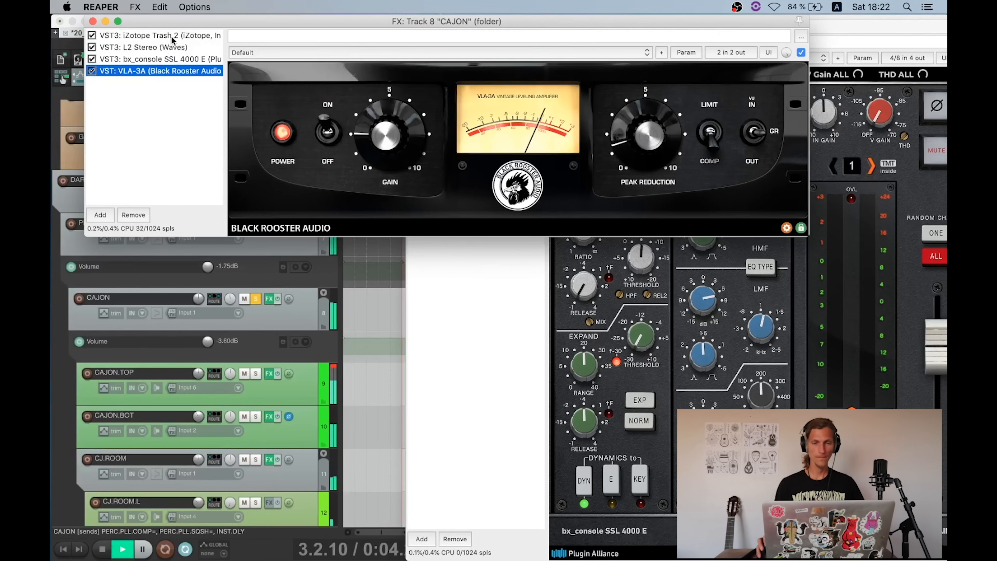
# Step: Review CAJON's Trash 2, L2 Stereo and bx_console SSL 4000 E settings, and compare its EQ with the DJEMBE folder's bx_console
pyautogui.click(172, 36)
pyautogui.press('Down')
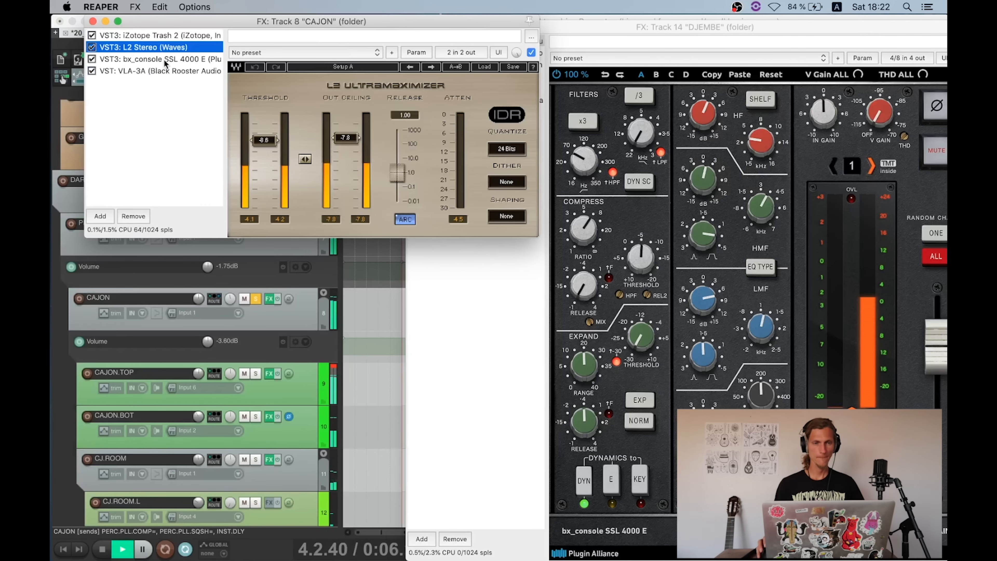
pyautogui.press('Down')
pyautogui.click(440, 323)
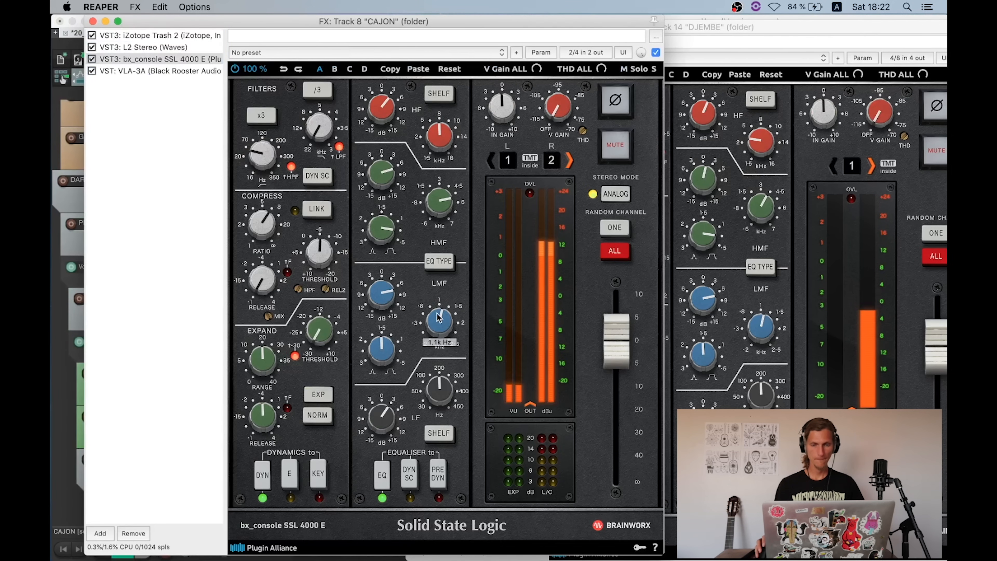
pyautogui.click(703, 113)
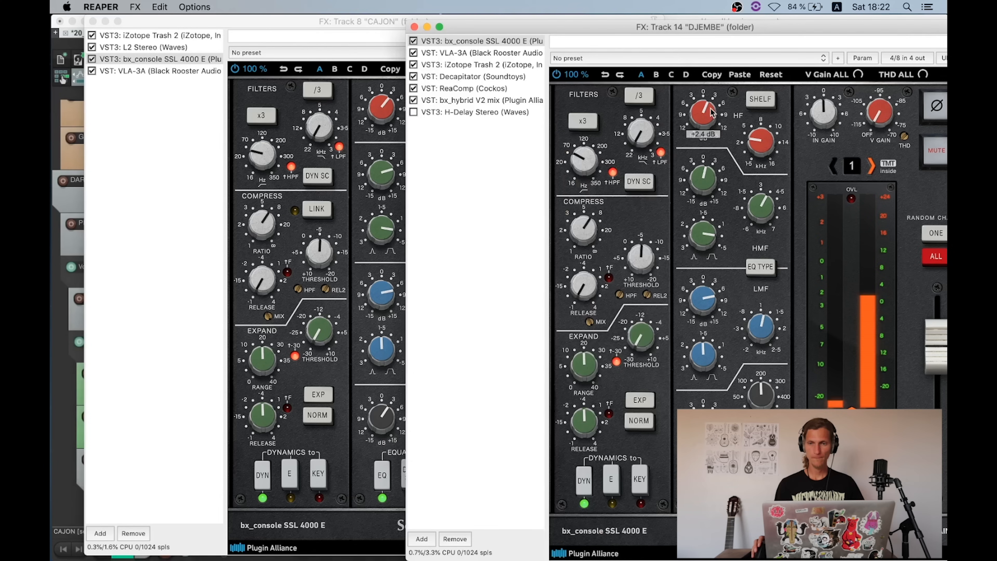
# Step: Close CAJON's effects window and lower the LMF gain in DJEMBE's bx_console SSL 4000 E during playback
pyautogui.click(93, 21)
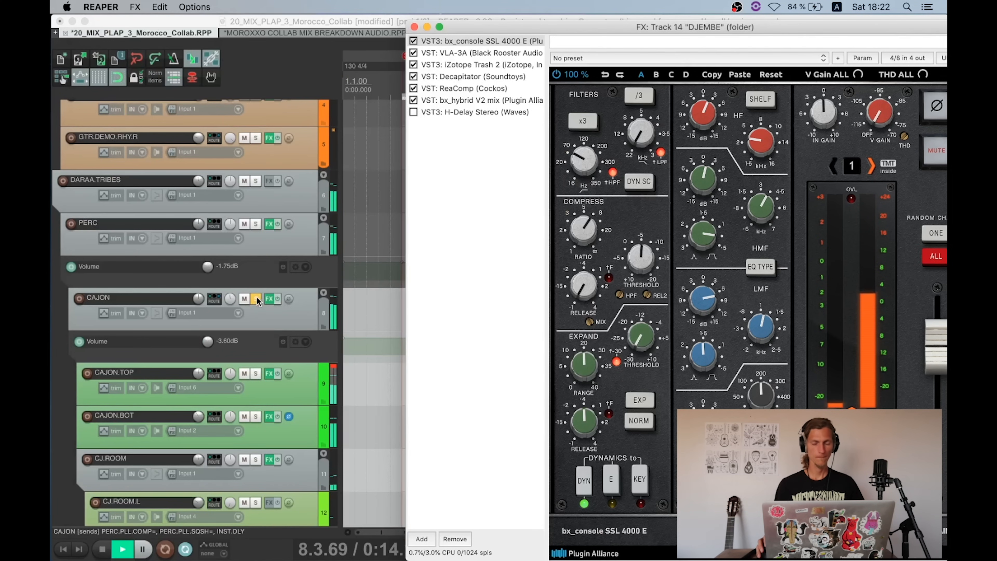
pyautogui.scroll(-5, 261, 299)
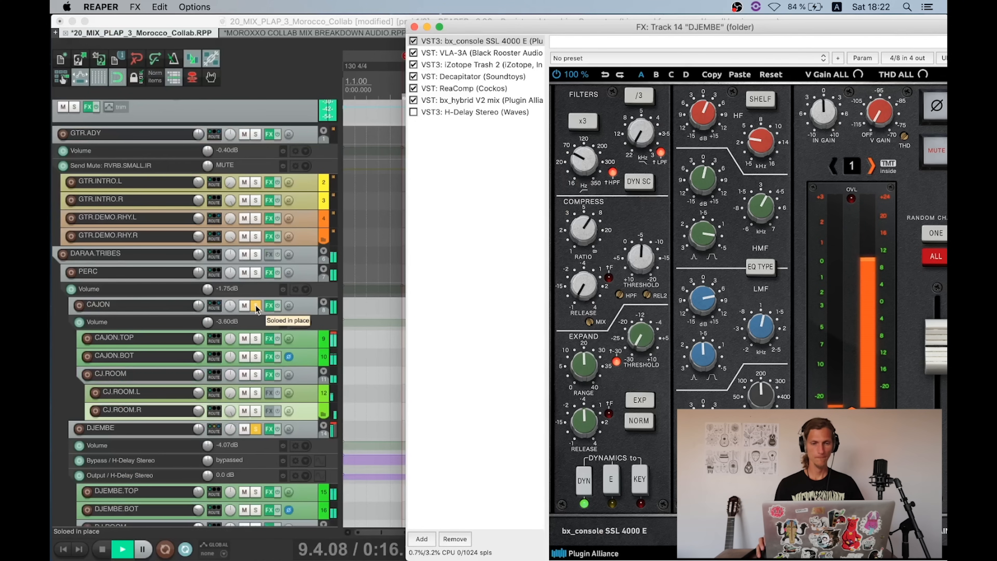
pyautogui.moveTo(711, 304); pyautogui.dragTo(711, 330)
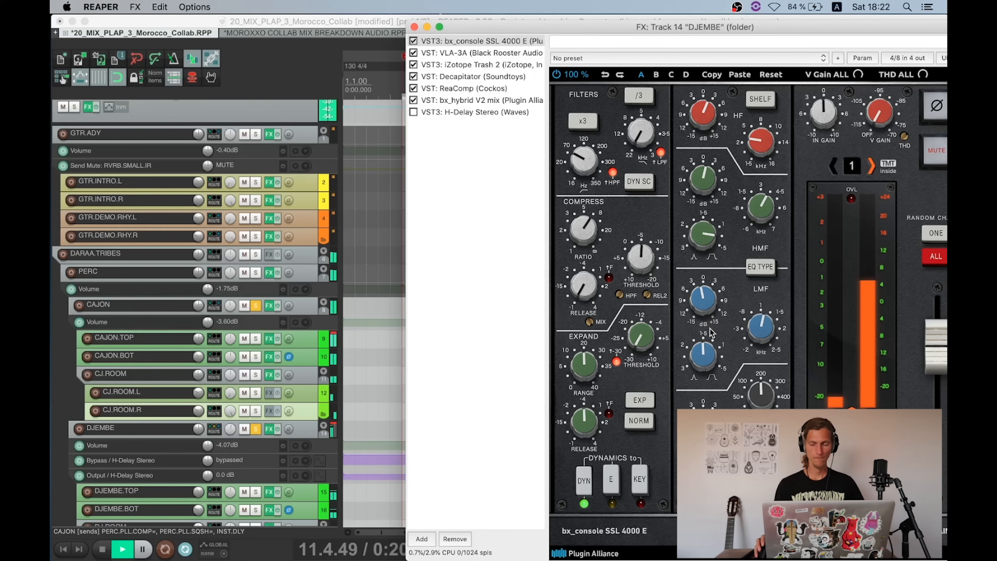
# Step: Stop playback, close DJEMBE's effects window, and unsolo the CAJON folder
pyautogui.press('space')
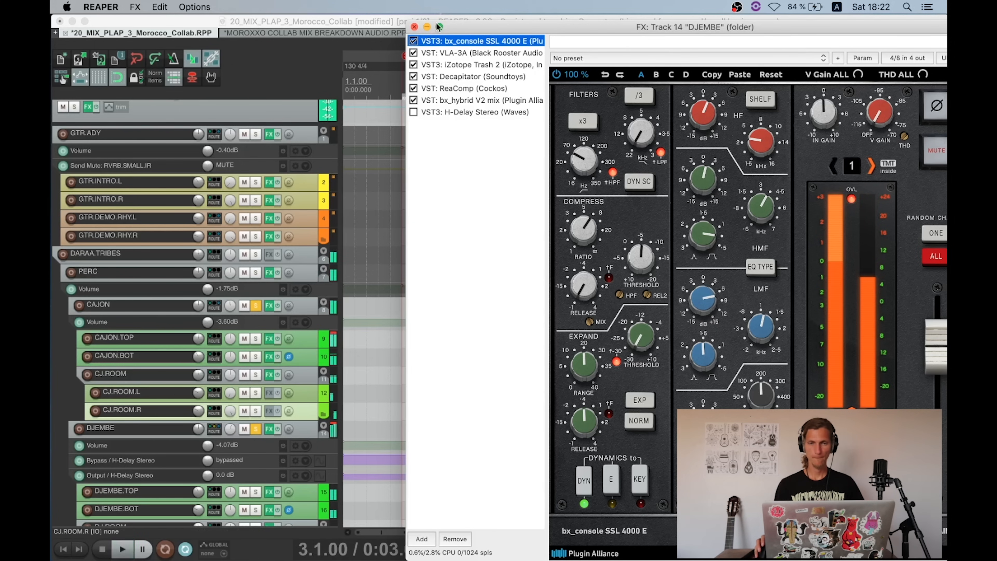
pyautogui.press('Escape')
pyautogui.click(256, 305)
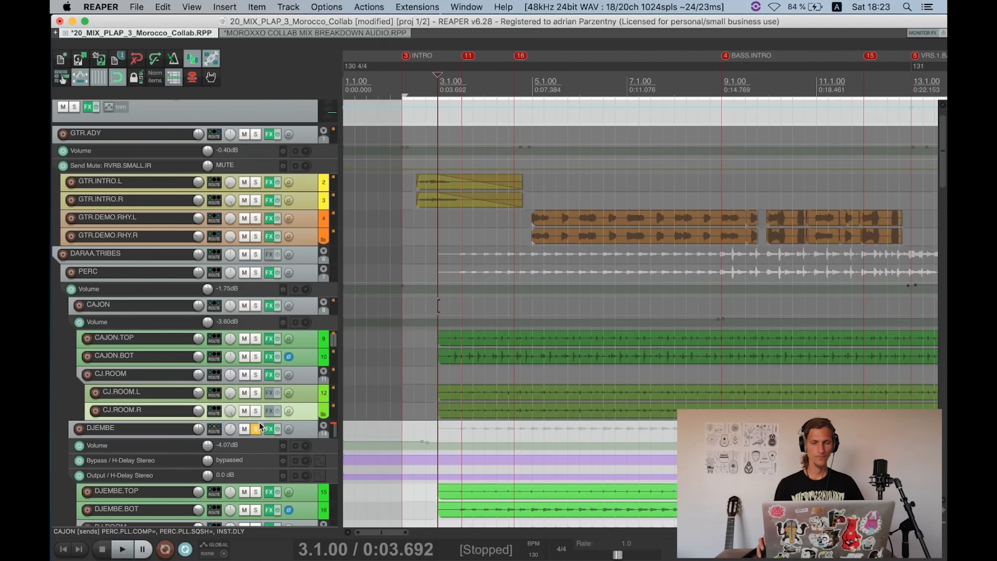
# Step: Reopen the DJEMBE folder's effects and review its VLA-3A compressor and iZotope Trash 2 tape saturation settings
pyautogui.scroll(2, 254, 410)
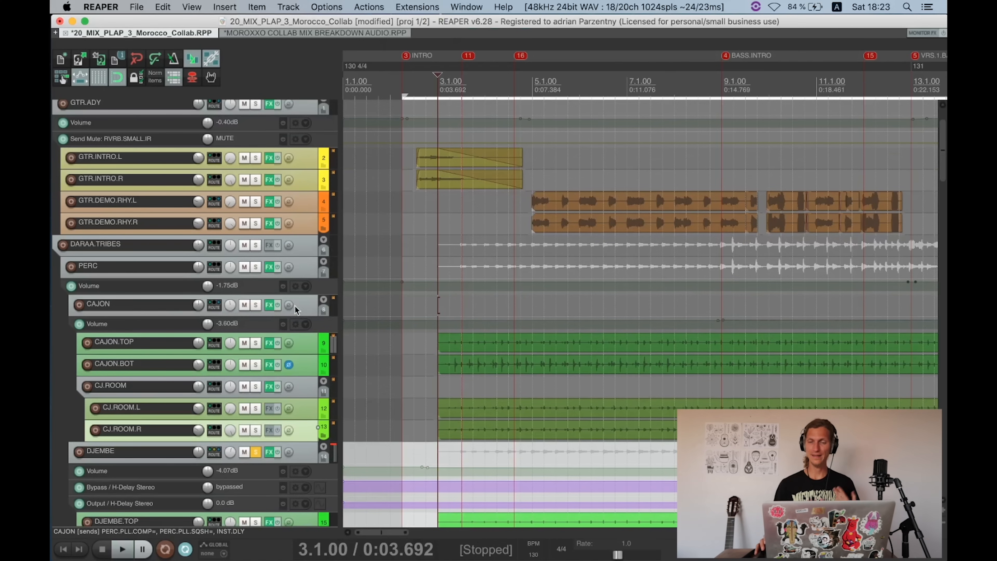
pyautogui.scroll(-1, 295, 305)
pyautogui.scroll(-8, 304, 278)
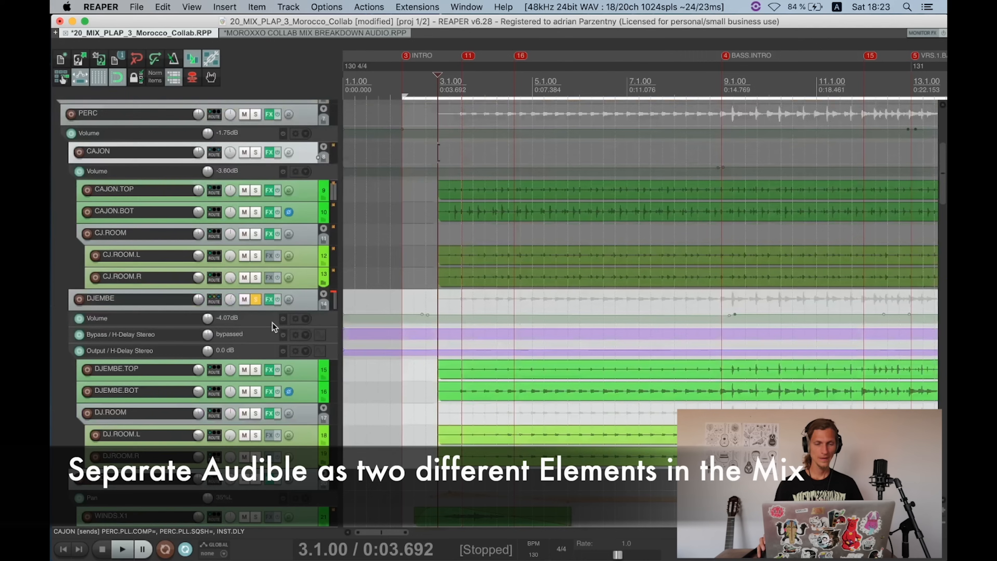
pyautogui.scroll(-1, 253, 317)
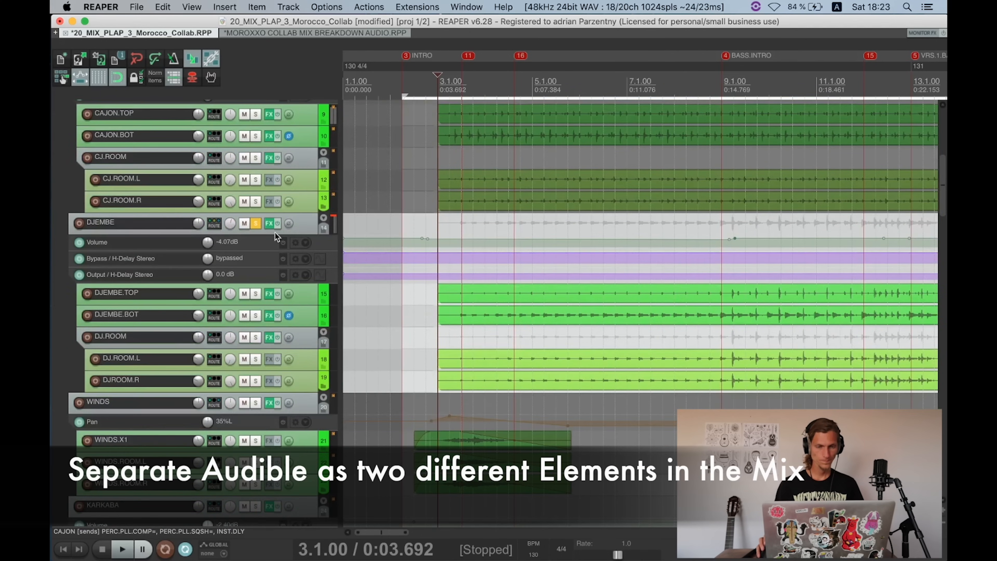
pyautogui.click(269, 223)
pyautogui.click(393, 65)
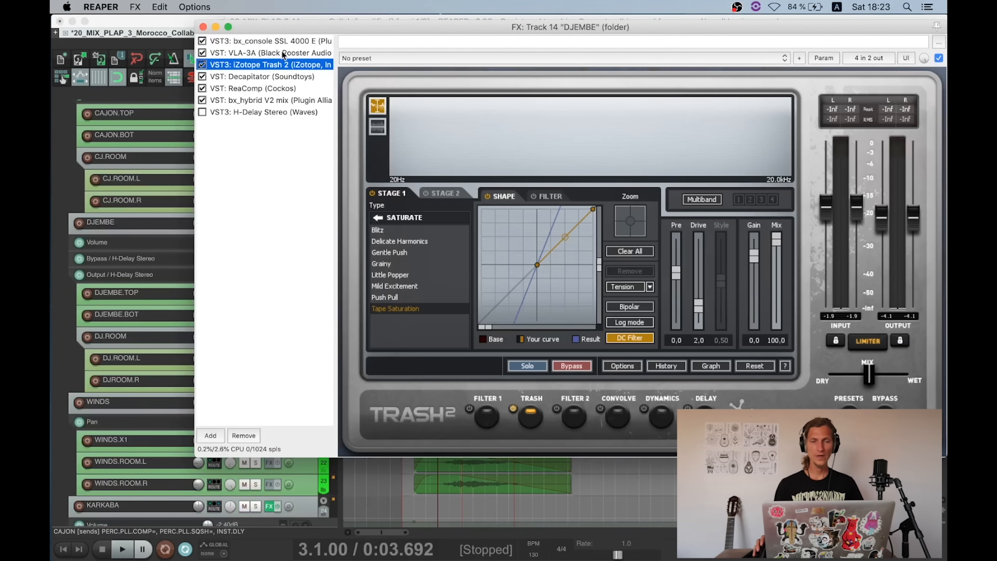
pyautogui.click(282, 53)
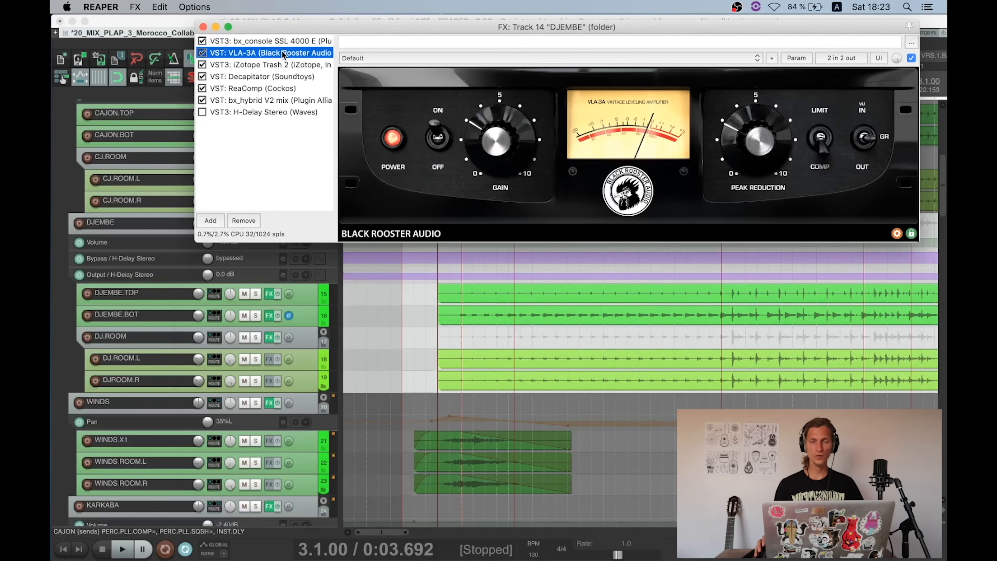
pyautogui.click(268, 65)
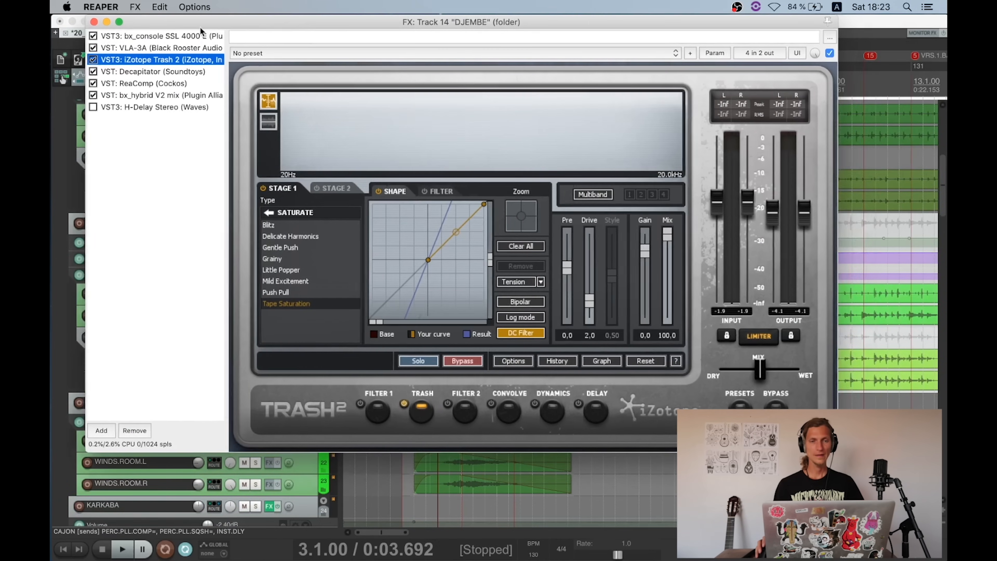
pyautogui.moveTo(201, 27); pyautogui.dragTo(246, 32)
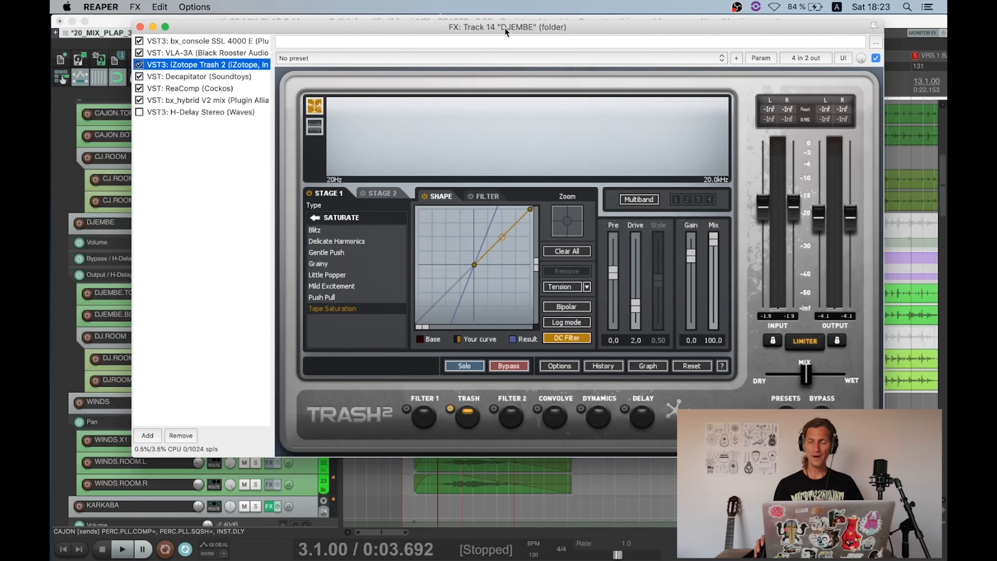
pyautogui.moveTo(503, 20)
pyautogui.mouseDown()
pyautogui.moveTo(406, 14)
pyautogui.moveTo(484, 14)
pyautogui.mouseUp()
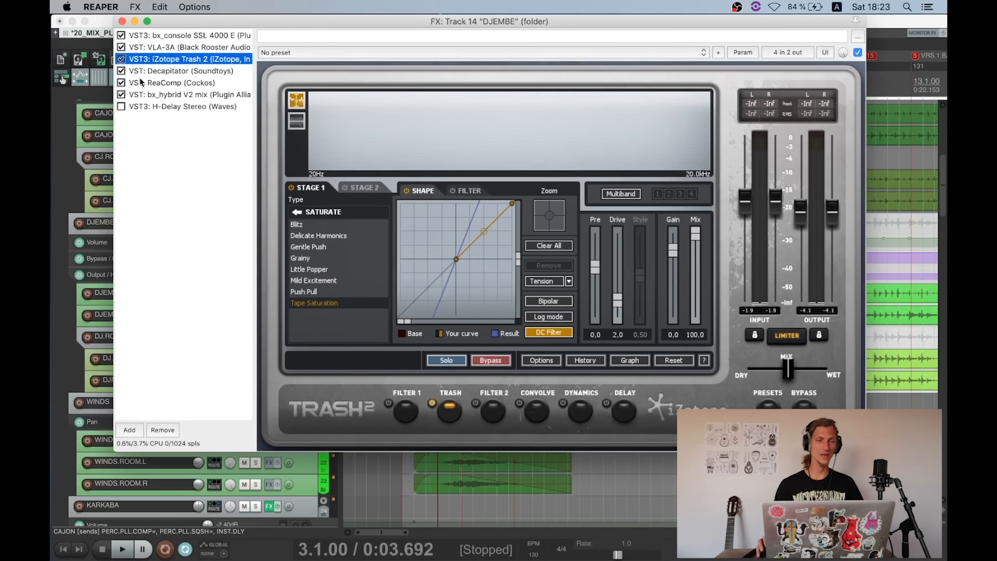
# Step: Show DJEMBE's Decapitator, switch its style through A, E and N, and return it to T
pyautogui.click(146, 70)
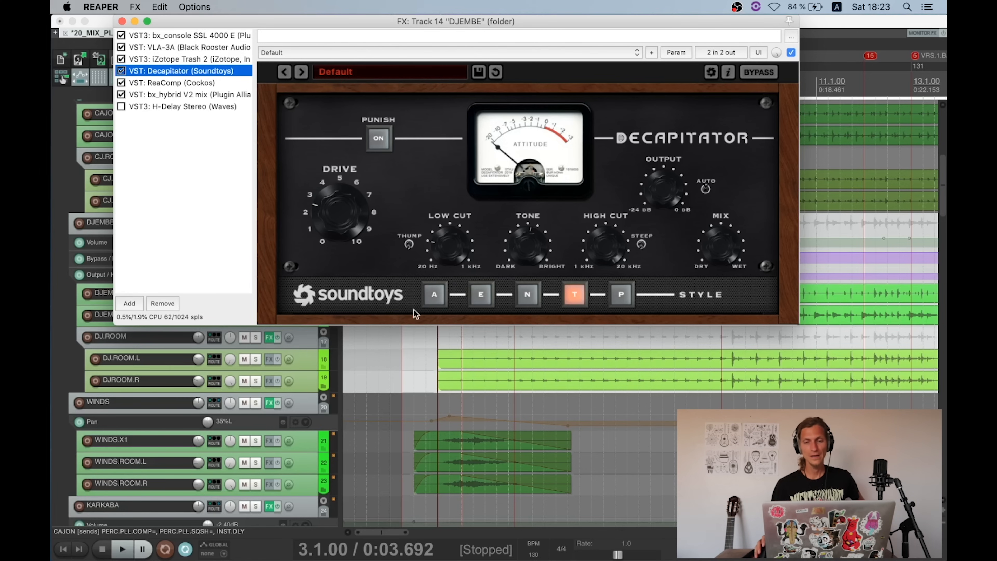
pyautogui.click(436, 295)
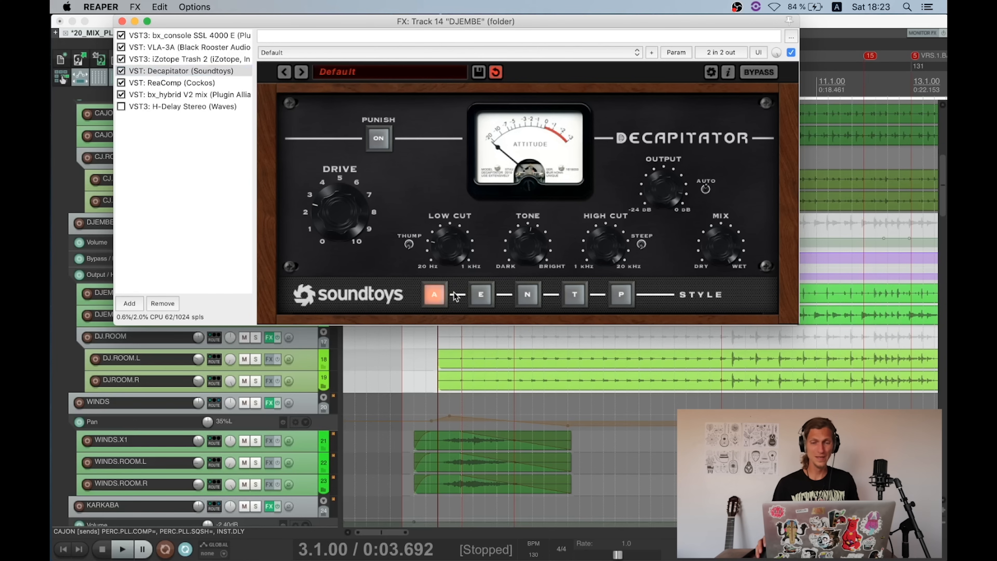
pyautogui.click(479, 296)
pyautogui.click(528, 292)
pyautogui.click(573, 294)
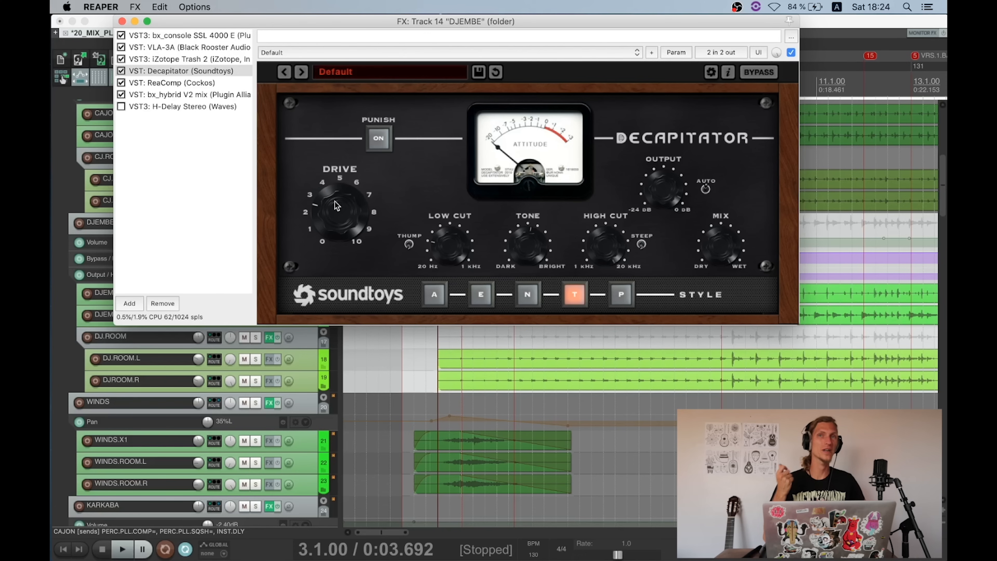
# Step: Review DJEMBE's ReaComp settings and the folder's routing with the BLKHR.VOX receive on channels 3/4, and close the routing window
pyautogui.click(173, 84)
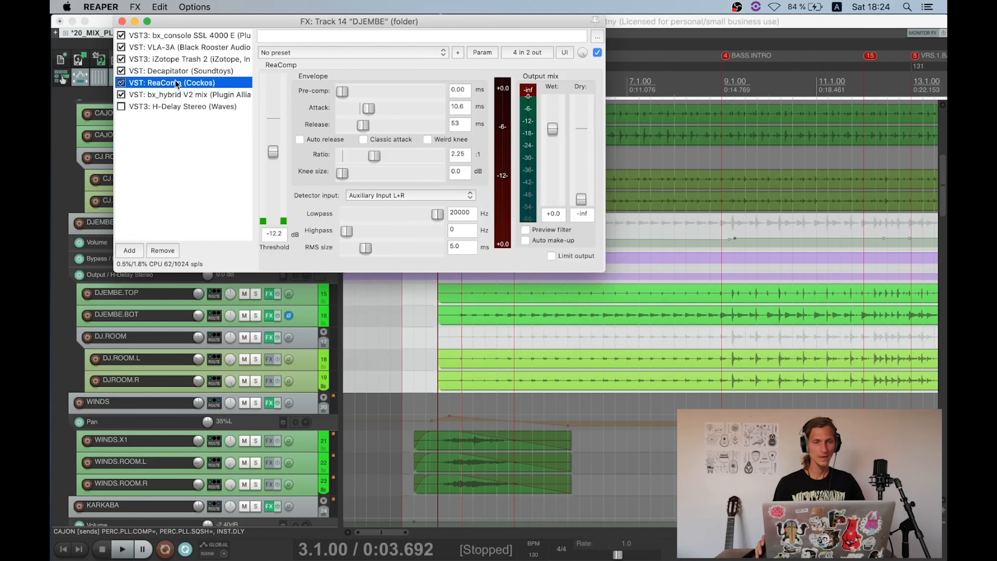
pyautogui.moveTo(303, 25); pyautogui.dragTo(525, 24)
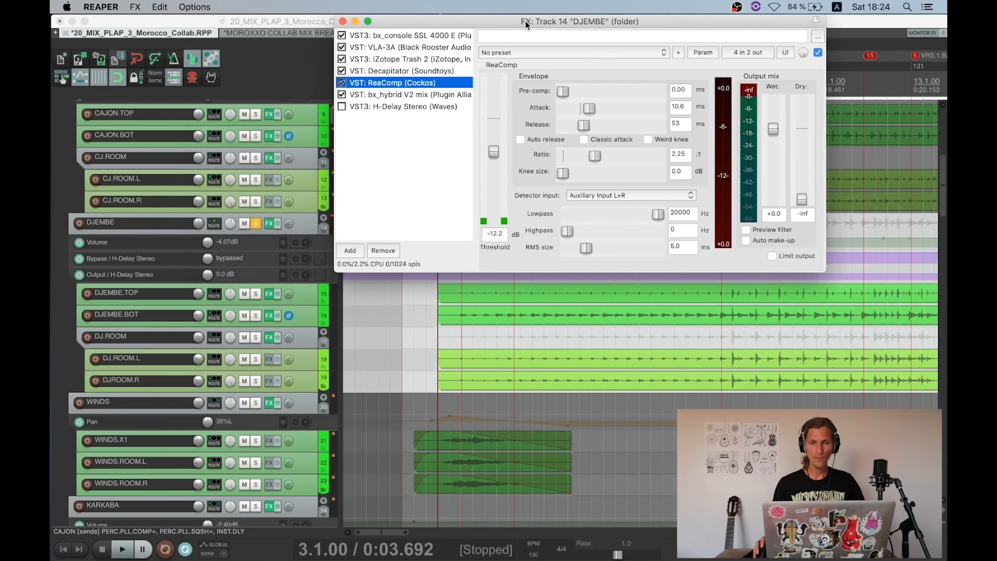
pyautogui.click(215, 223)
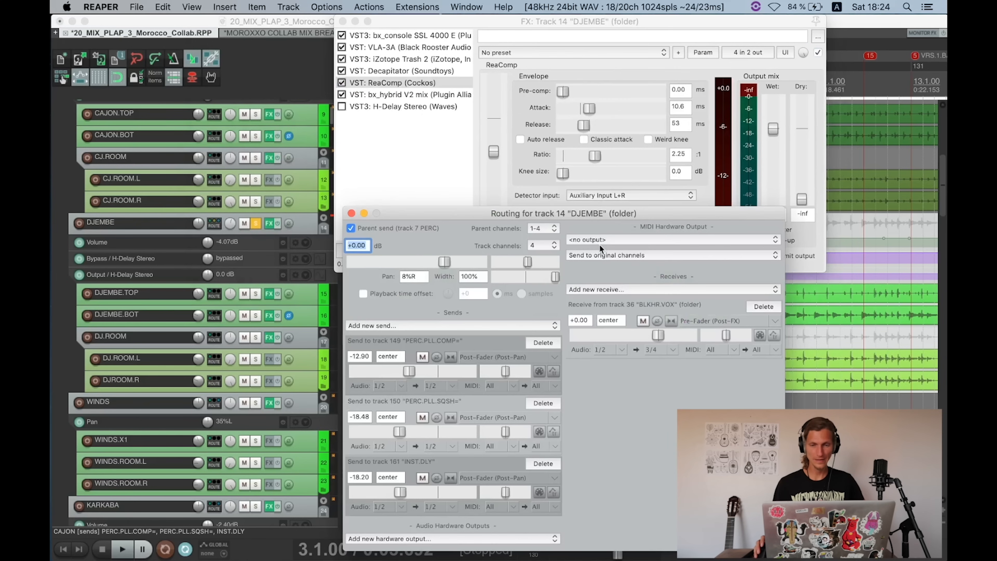
pyautogui.moveTo(514, 212); pyautogui.dragTo(272, 134)
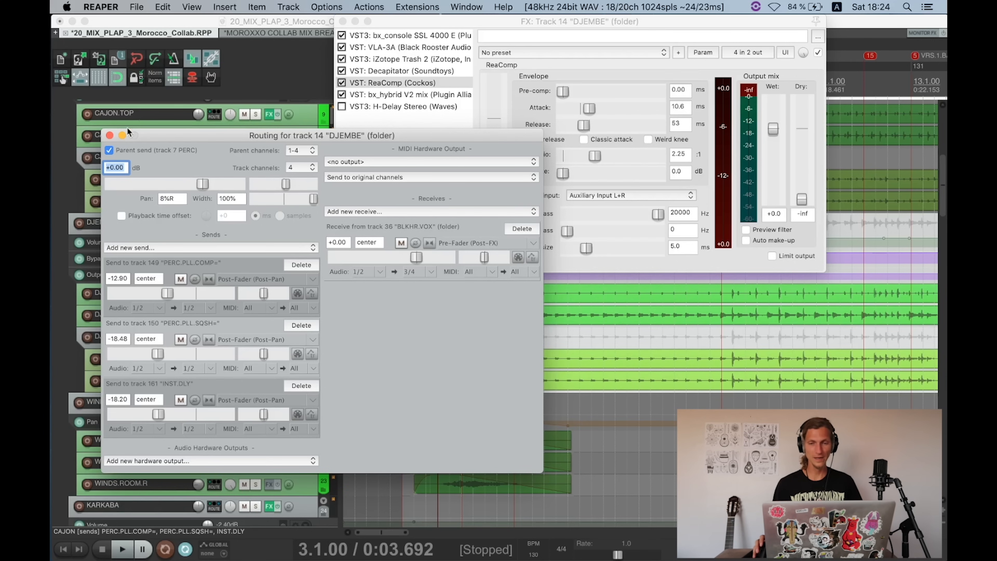
pyautogui.click(110, 135)
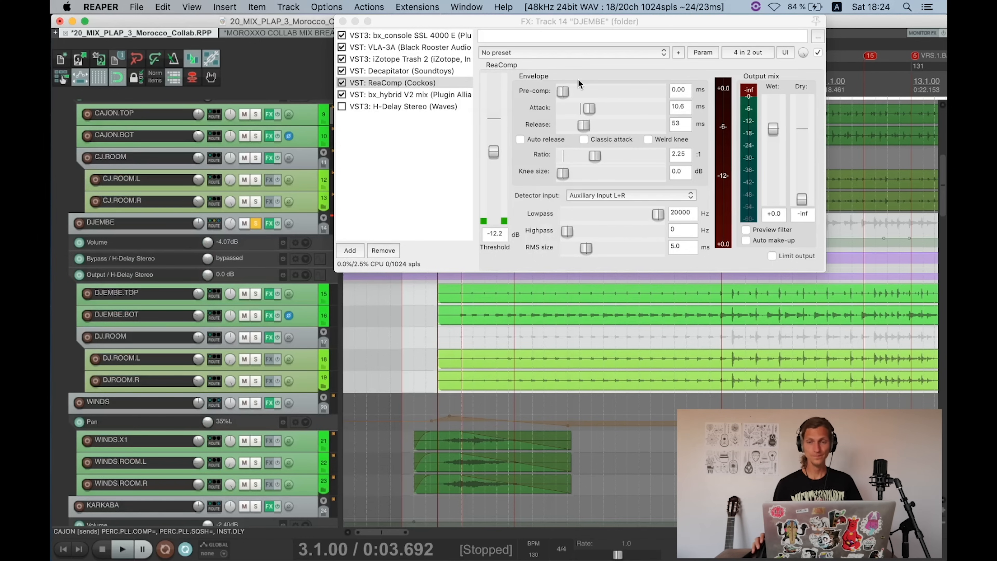
# Step: Move the ReaComp window clear of the timeline and place the edit cursor at the VRS.1.BAND.COMES.IN marker at bar 13
pyautogui.scroll(-3, 718, 307)
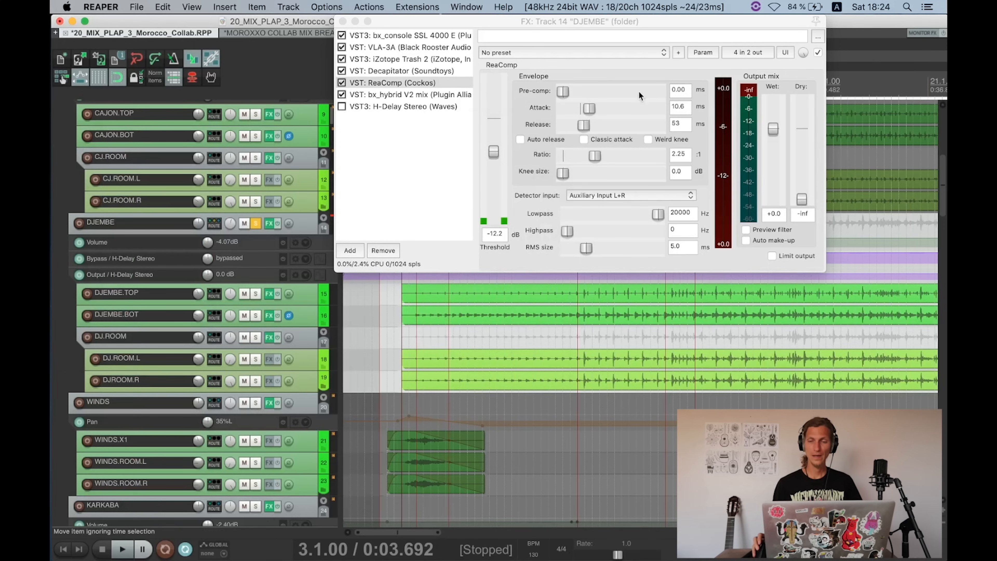
pyautogui.moveTo(596, 24); pyautogui.dragTo(381, 243)
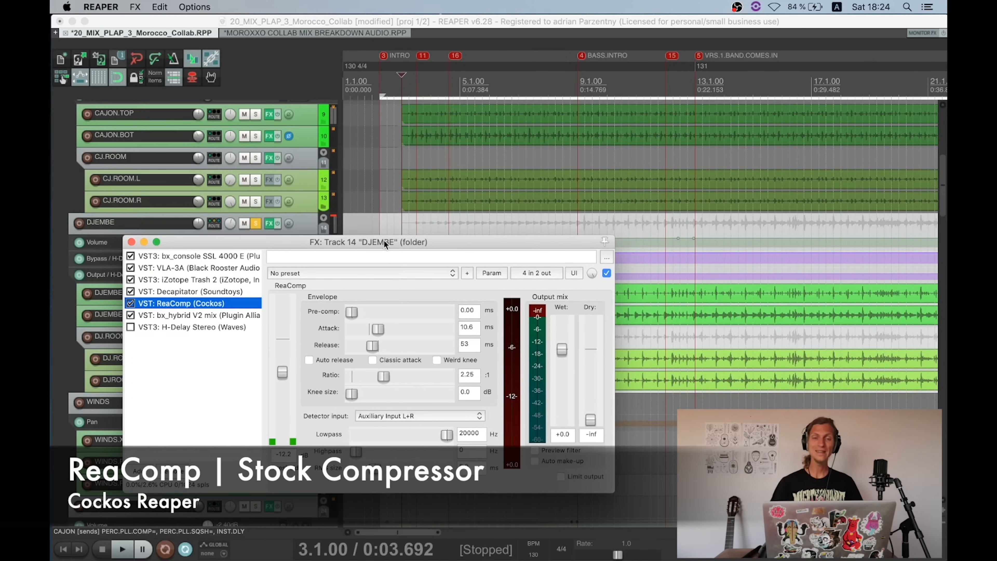
pyautogui.click(697, 81)
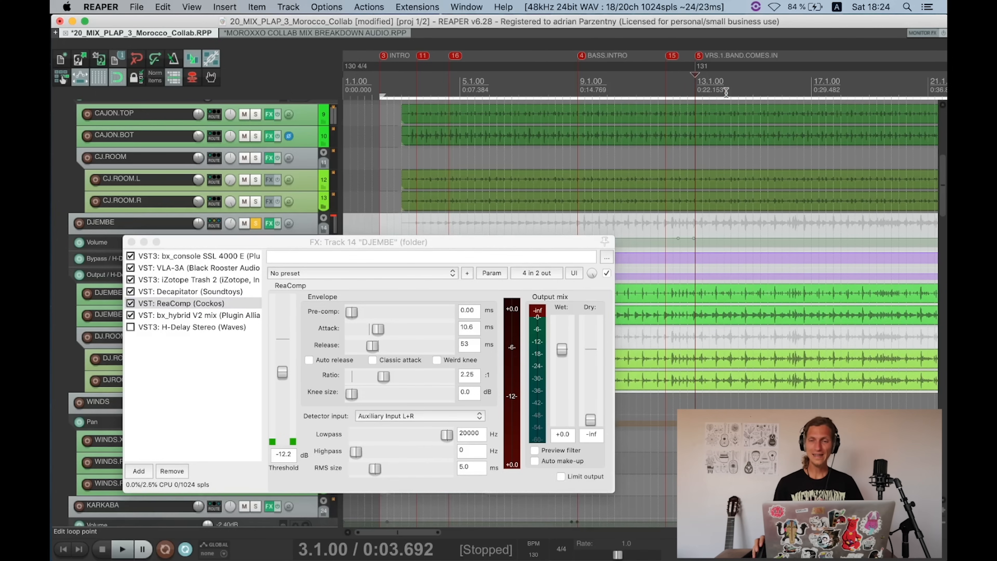
# Step: Play the soloed djembe from bar 13 to hear ReaComp's sidechain compression, and stop playback
pyautogui.scroll(2, 762, 105)
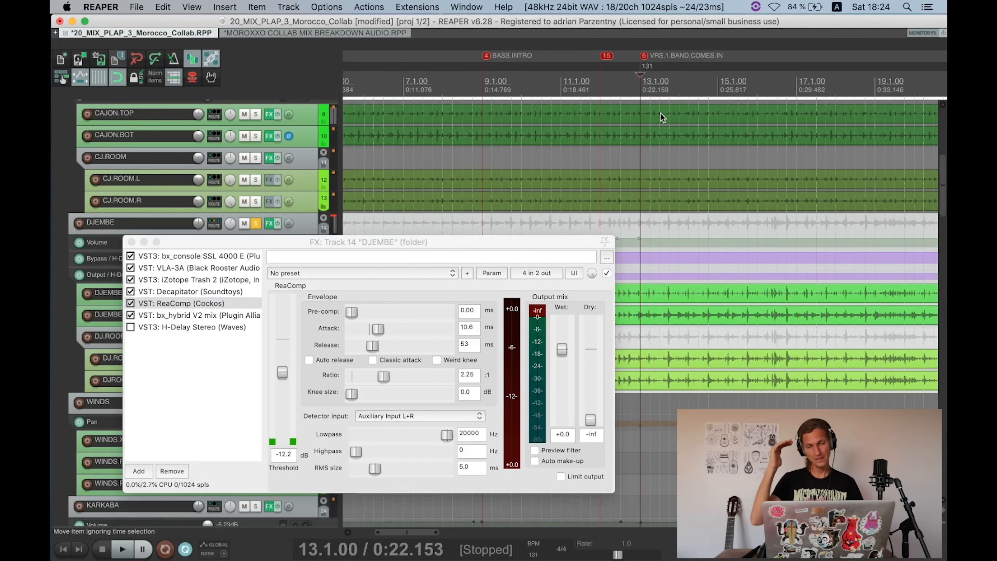
pyautogui.press('space')
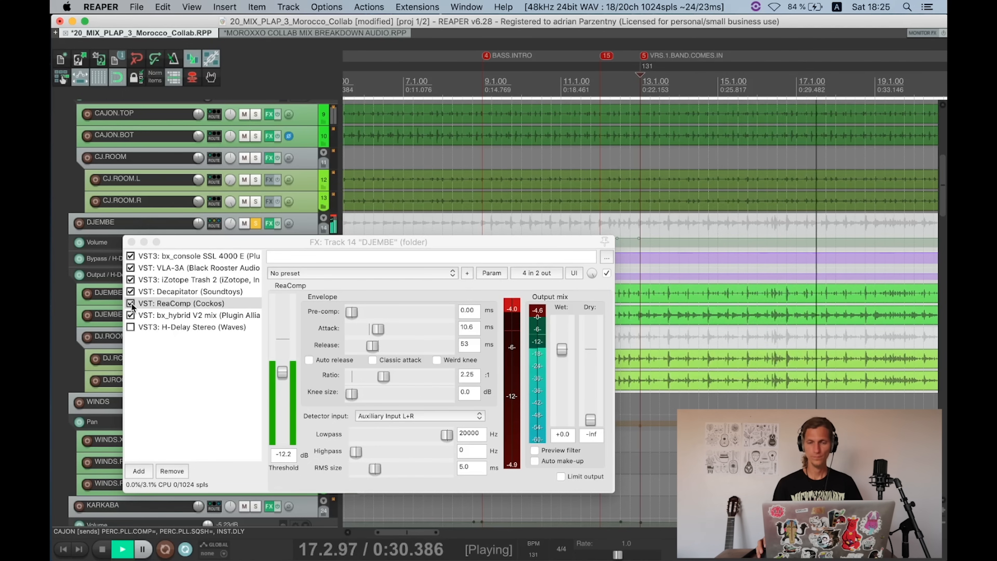
pyautogui.press('space')
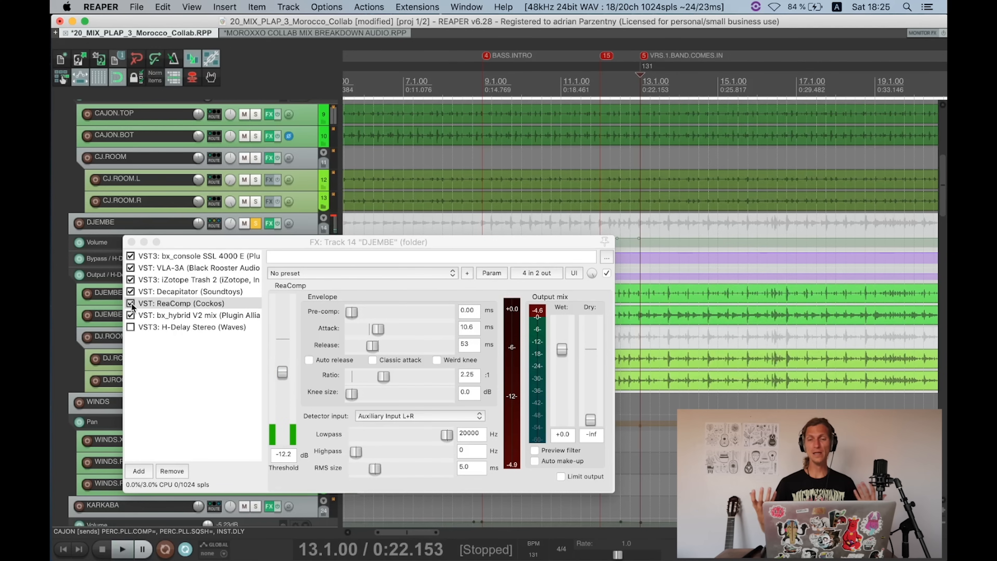
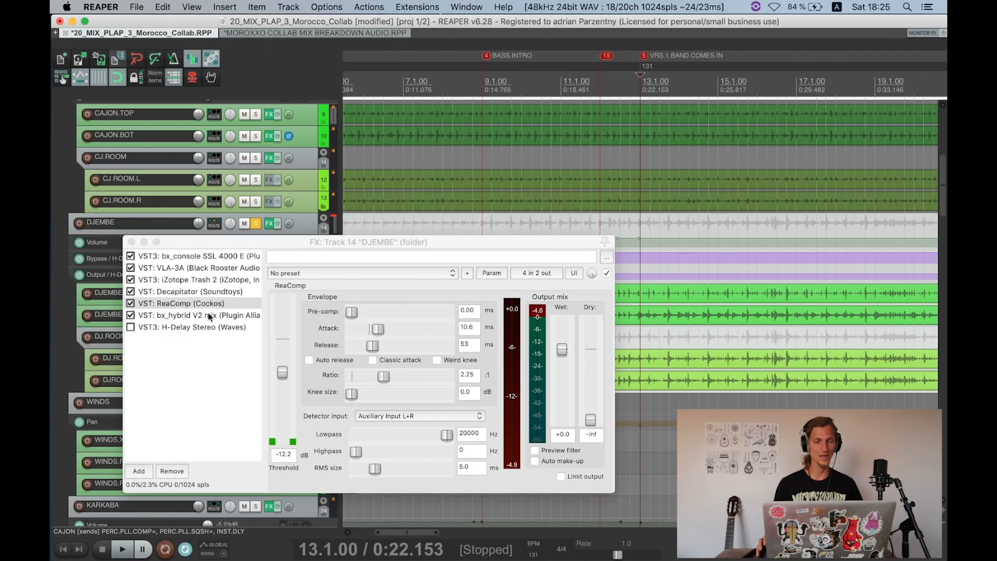
# Step: Show DJEMBE's bx_hybrid V2 mix equalizer and move the effects window up, clear of the lower djembe tracks
pyautogui.click(207, 314)
pyautogui.moveTo(275, 247); pyautogui.dragTo(280, 83)
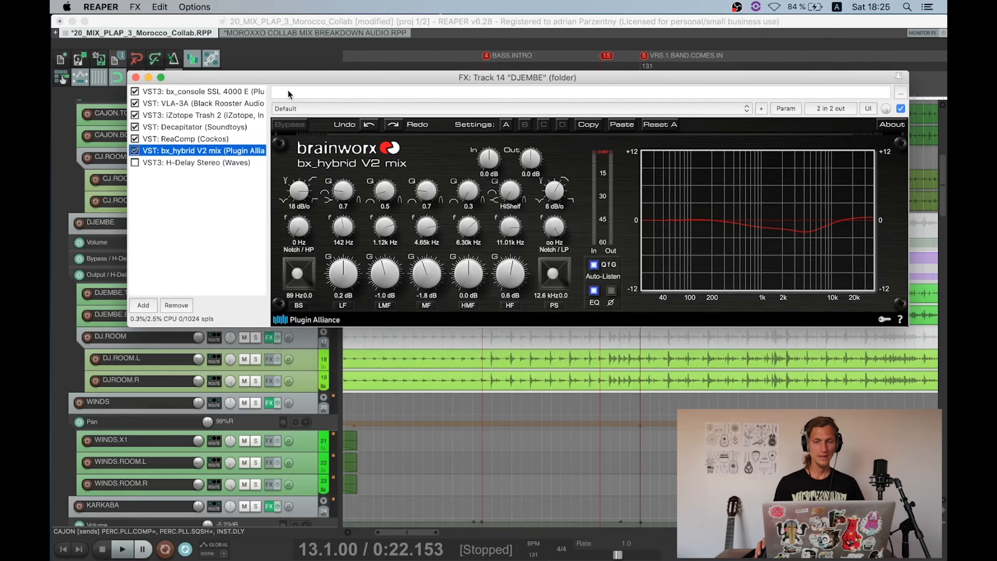
pyautogui.moveTo(503, 79); pyautogui.dragTo(431, 31)
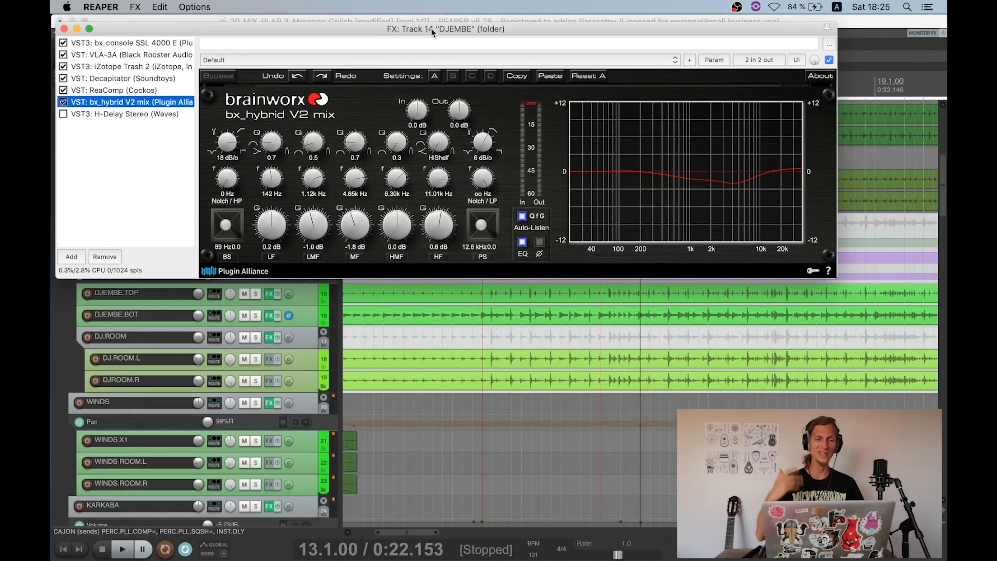
pyautogui.moveTo(264, 29); pyautogui.dragTo(258, 17)
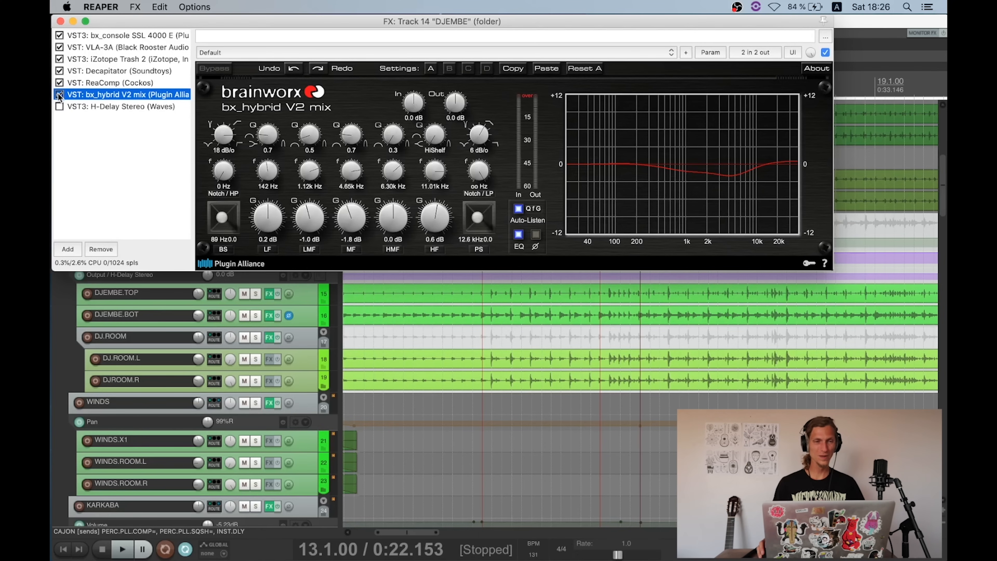
# Step: Play the djembe from bar 13, comparing the sound with bx_hybrid V2 mix bypassed and enabled, and stop playback
pyautogui.press('space')
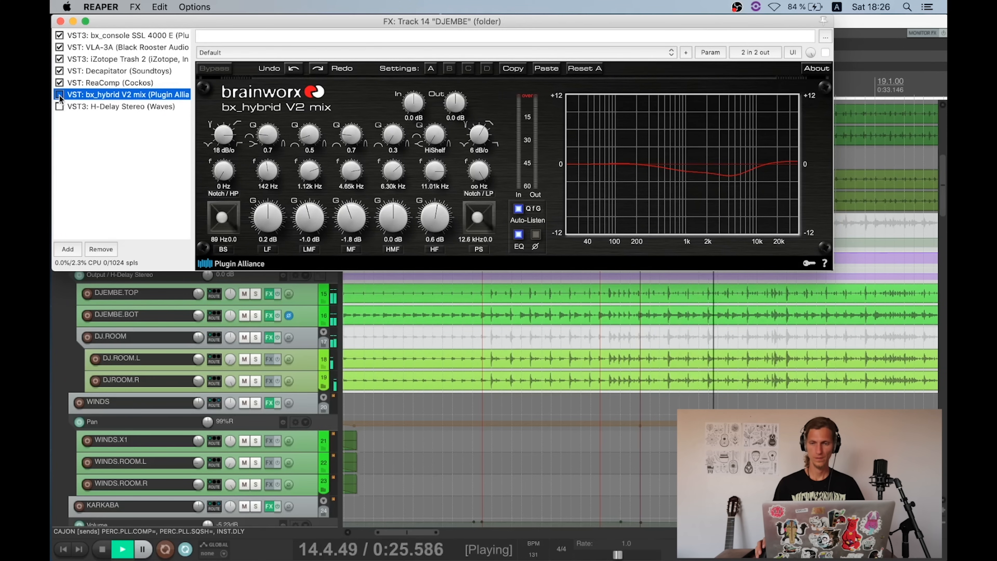
pyautogui.click(59, 95)
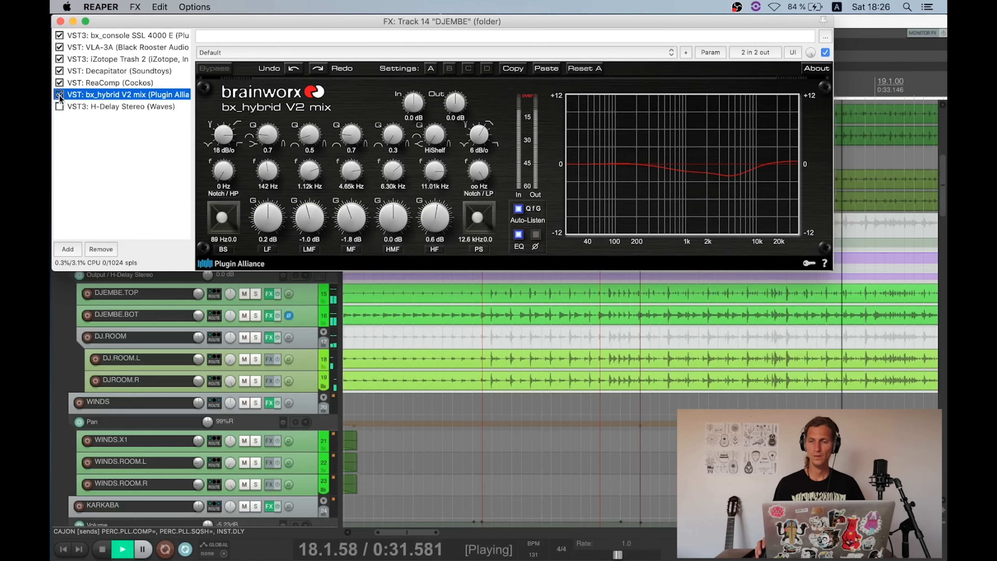
pyautogui.press('space')
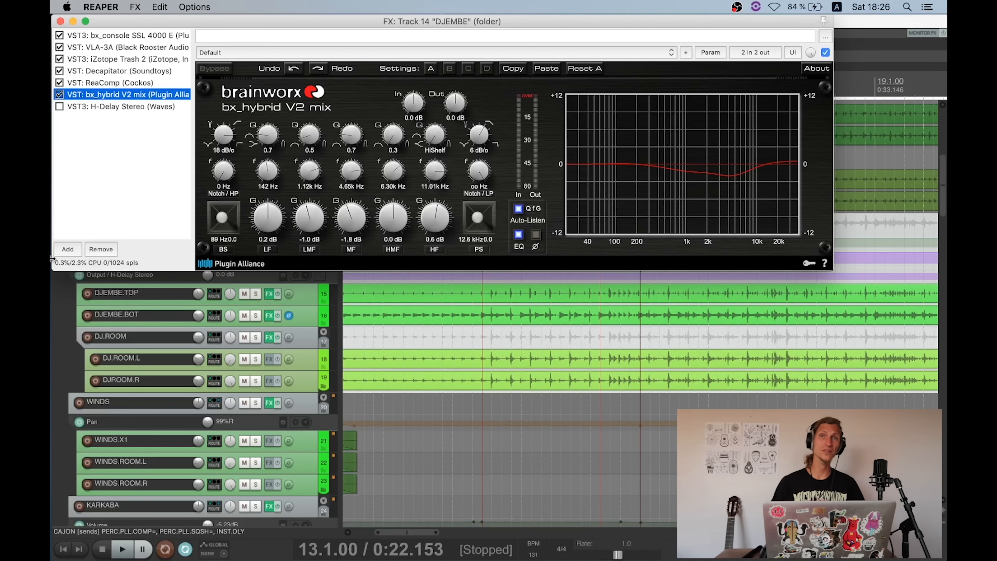
# Step: Compare DJEMBE's bx_console SSL 4000 E equalizer, including its LMF gain, with the bx_hybrid V2 mix curve
pyautogui.click(141, 36)
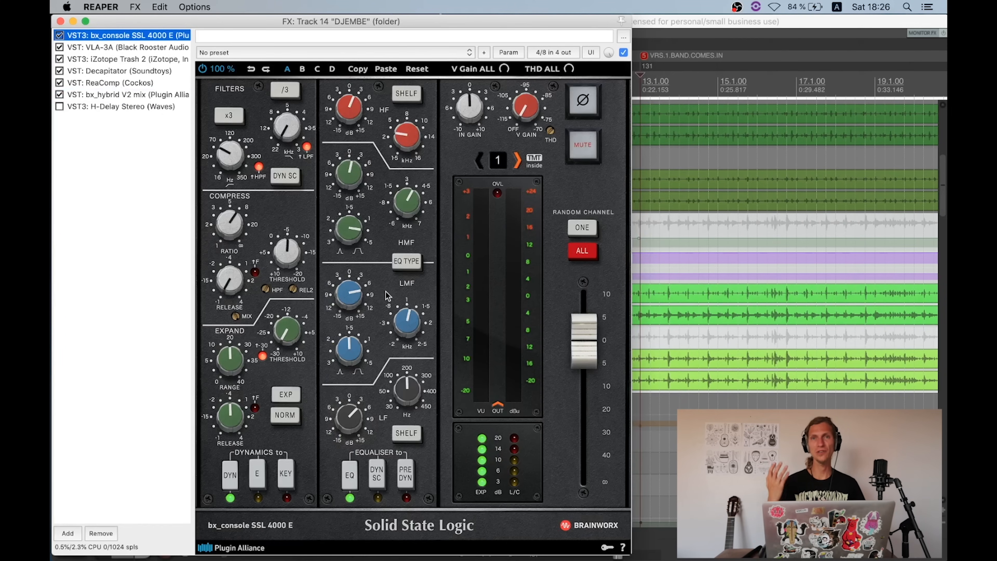
pyautogui.click(130, 95)
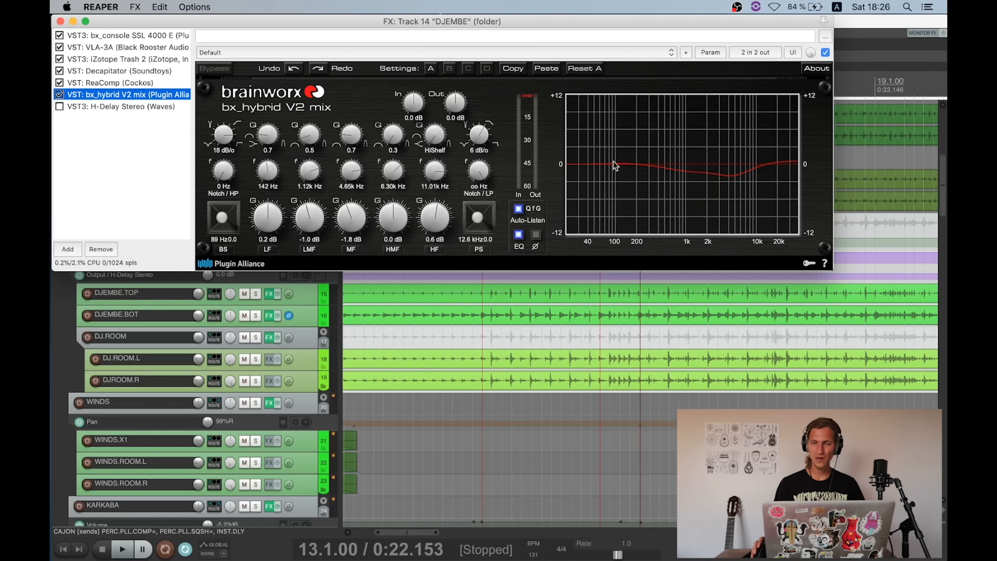
pyautogui.click(139, 35)
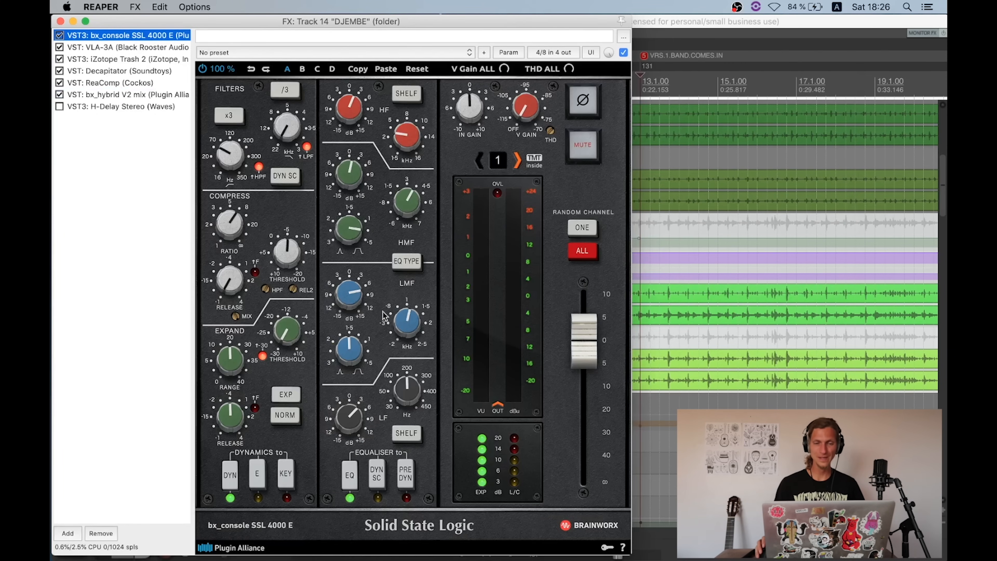
pyautogui.click(355, 296)
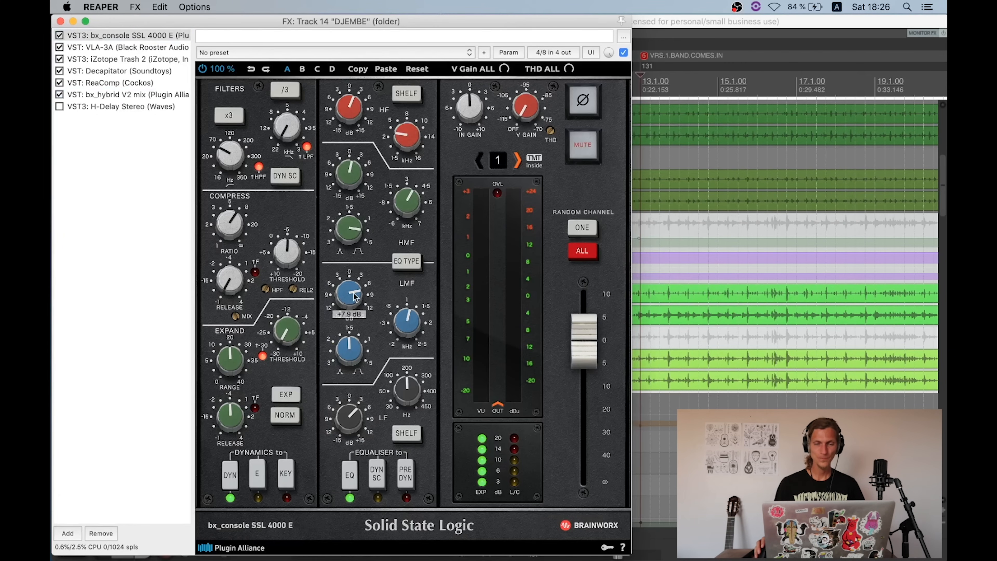
pyautogui.click(153, 95)
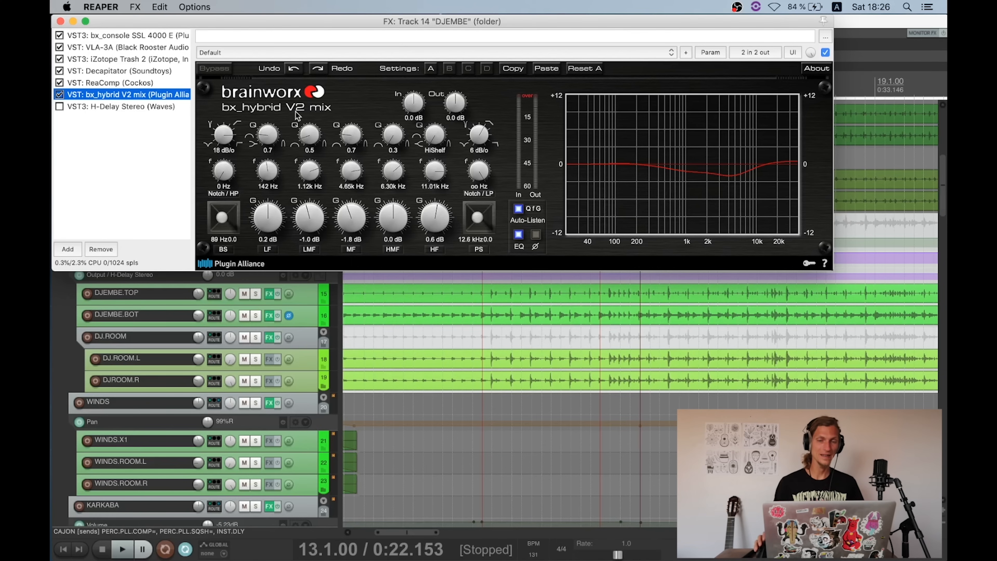
# Step: Show H-Delay Stereo in the DJEMBE effects, close the effects window and save the project
pyautogui.click(157, 108)
pyautogui.click(60, 22)
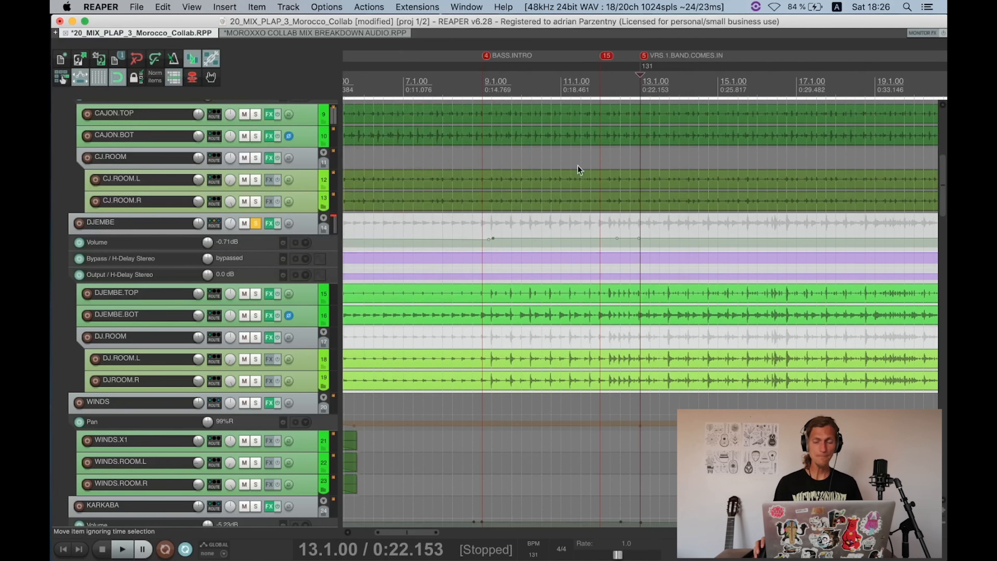
pyautogui.scroll(-5, 502, 137)
pyautogui.scroll(3, 492, 256)
pyautogui.press('super+s')
# Step: Place the edit cursor at bar 28 on the DJEMBE folder and examine its volume and H-Delay automation across the song
pyautogui.scroll(3, 286, 216)
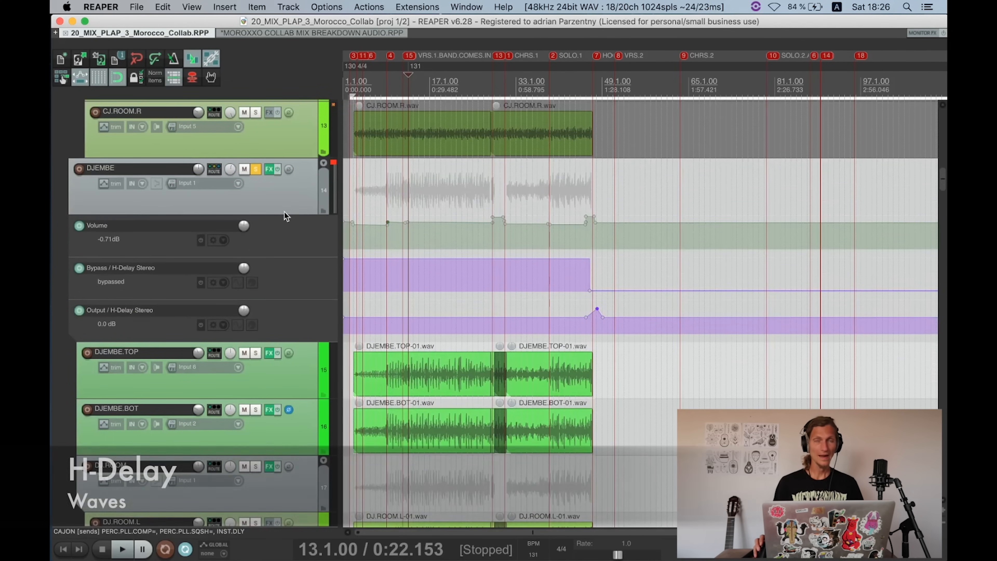
pyautogui.scroll(2, 624, 233)
pyautogui.scroll(2, 621, 236)
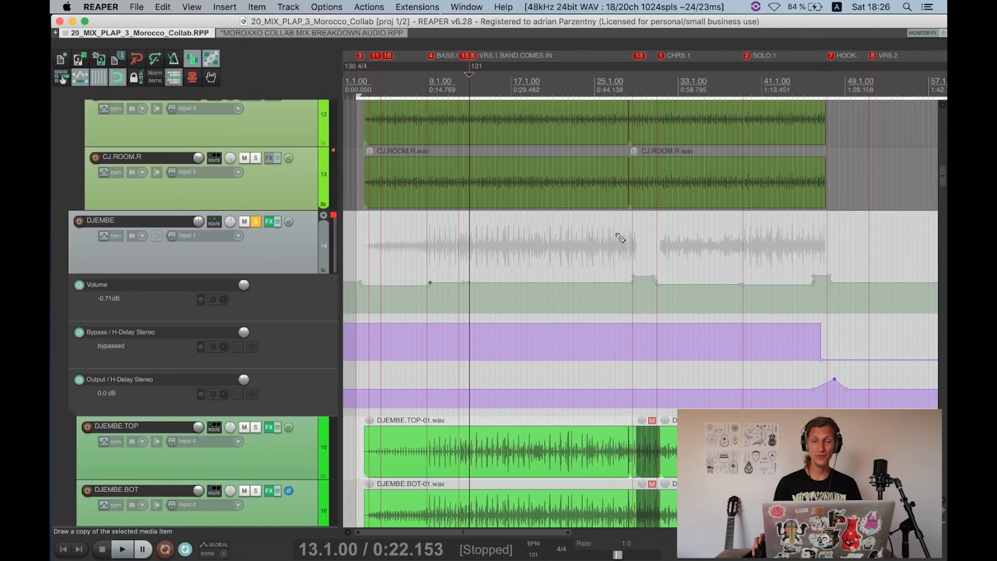
pyautogui.click(627, 247)
pyautogui.scroll(2, 628, 249)
pyautogui.scroll(2, 711, 257)
pyautogui.scroll(-4, 713, 253)
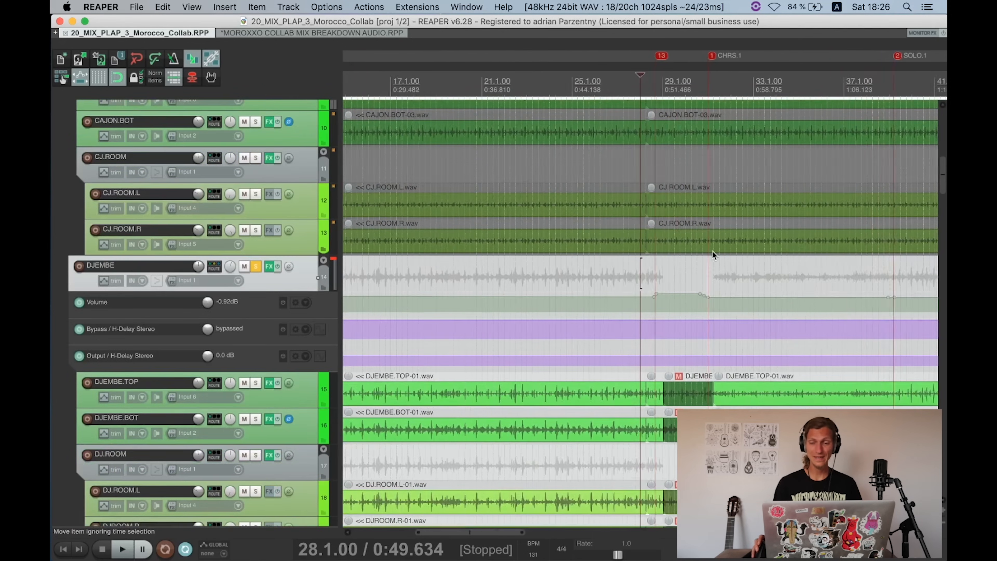
pyautogui.scroll(3, 711, 251)
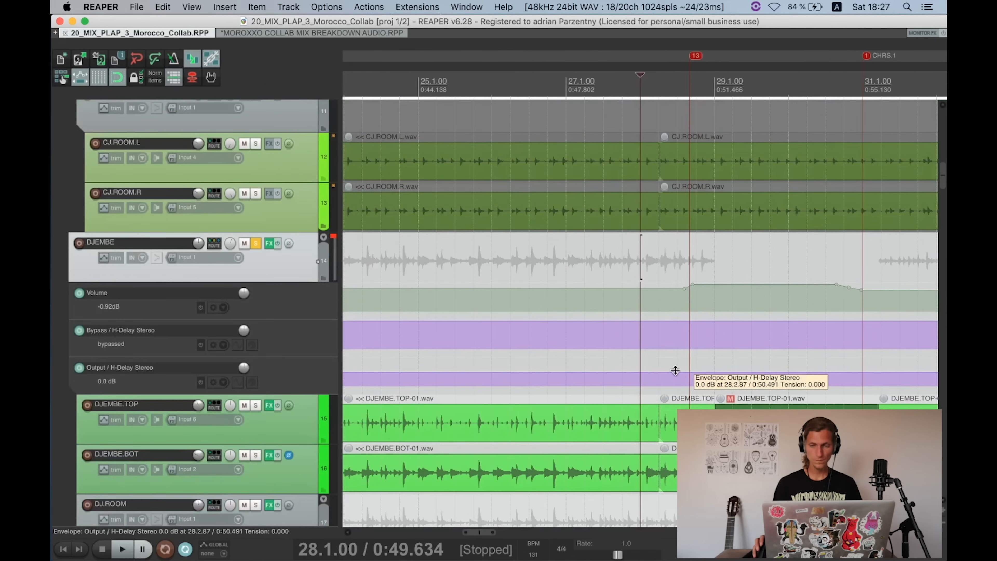
pyautogui.scroll(-8, 668, 370)
pyautogui.scroll(-3, 629, 357)
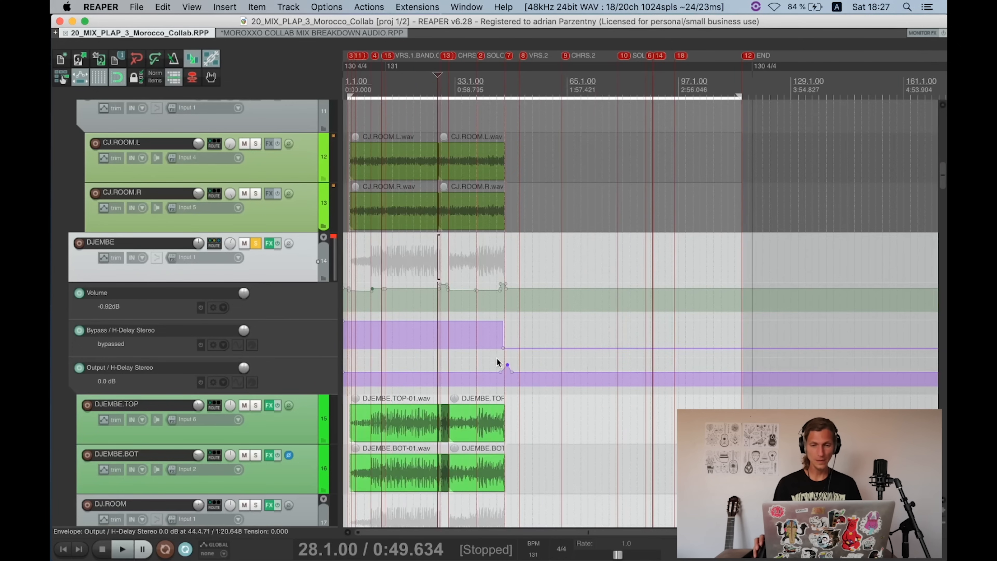
# Step: Place the edit cursor at 45.3.00 before the HOOK marker, play the djembe through its H-Delay automation, and stop
pyautogui.click(499, 363)
pyautogui.scroll(5, 611, 360)
pyautogui.click(647, 358)
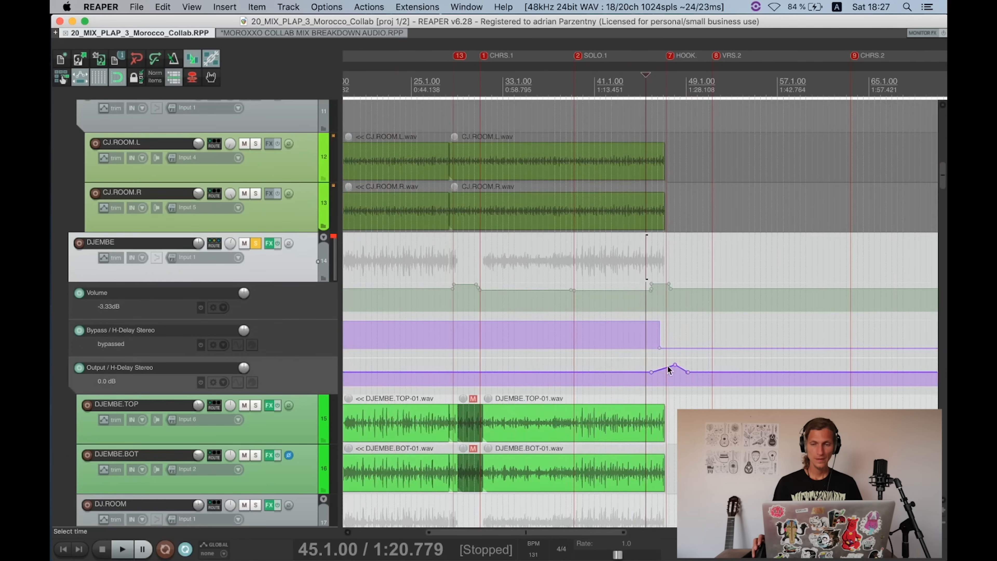
pyautogui.scroll(4, 662, 358)
pyautogui.scroll(2, 658, 348)
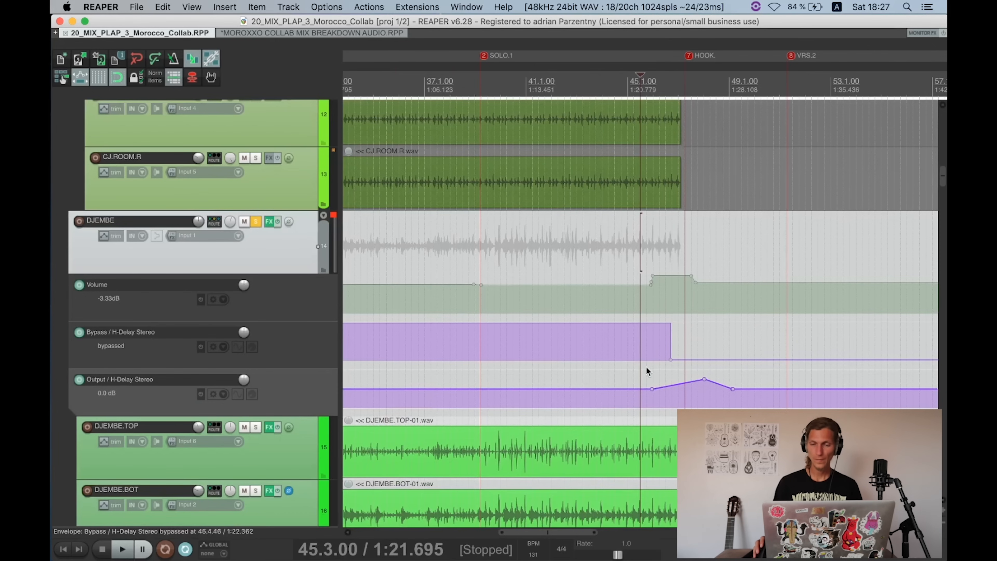
pyautogui.scroll(-2, 650, 377)
pyautogui.press('space')
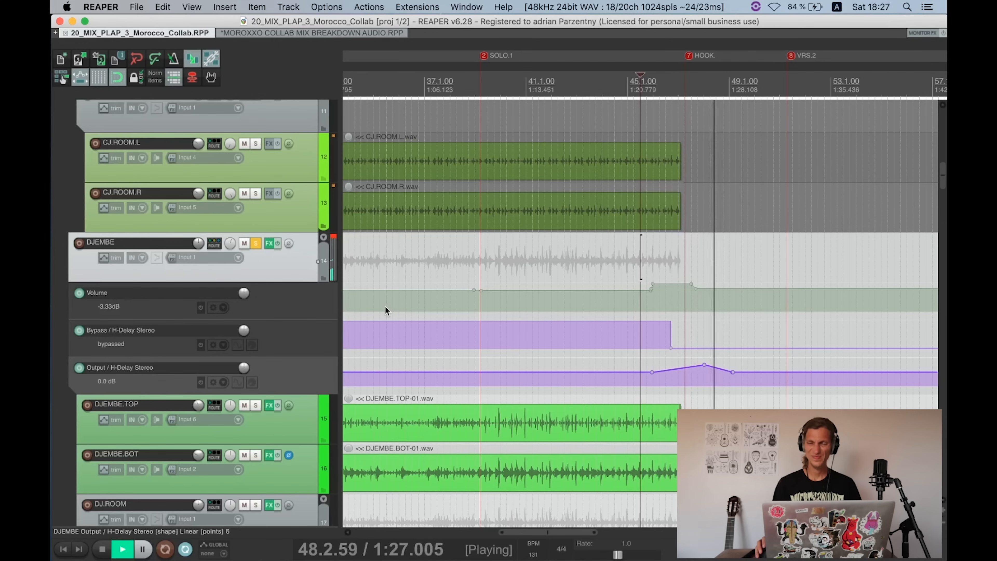
pyautogui.press('space')
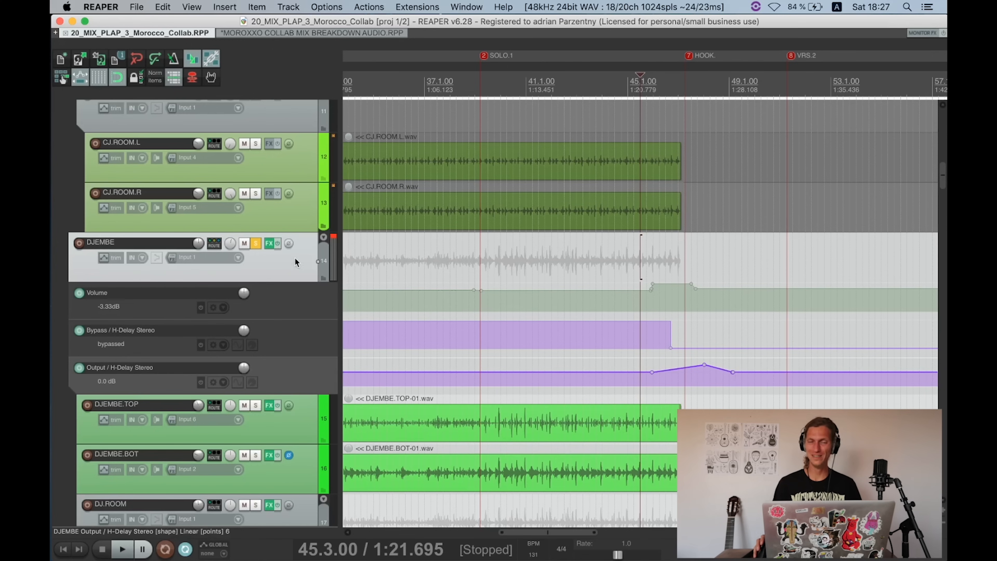
# Step: Reopen DJEMBE's effects, review H-Delay's dry/wet, filter and feedback settings, and close the window
pyautogui.click(269, 243)
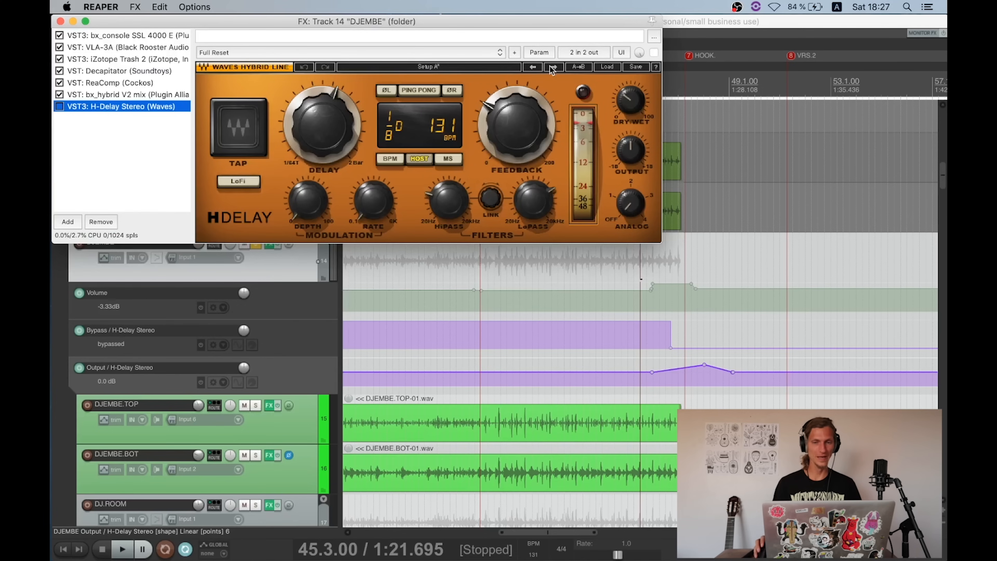
pyautogui.click(630, 100)
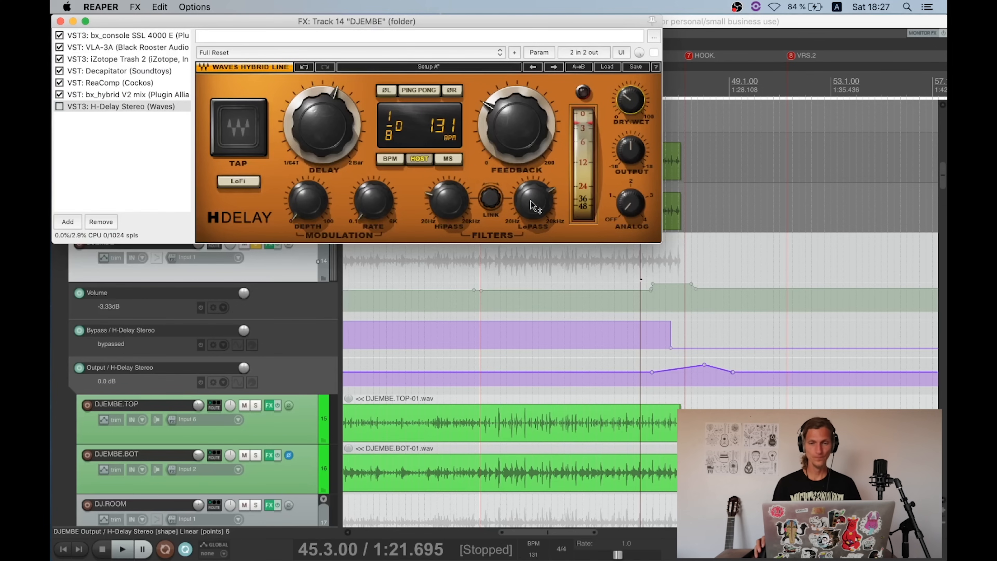
pyautogui.click(516, 125)
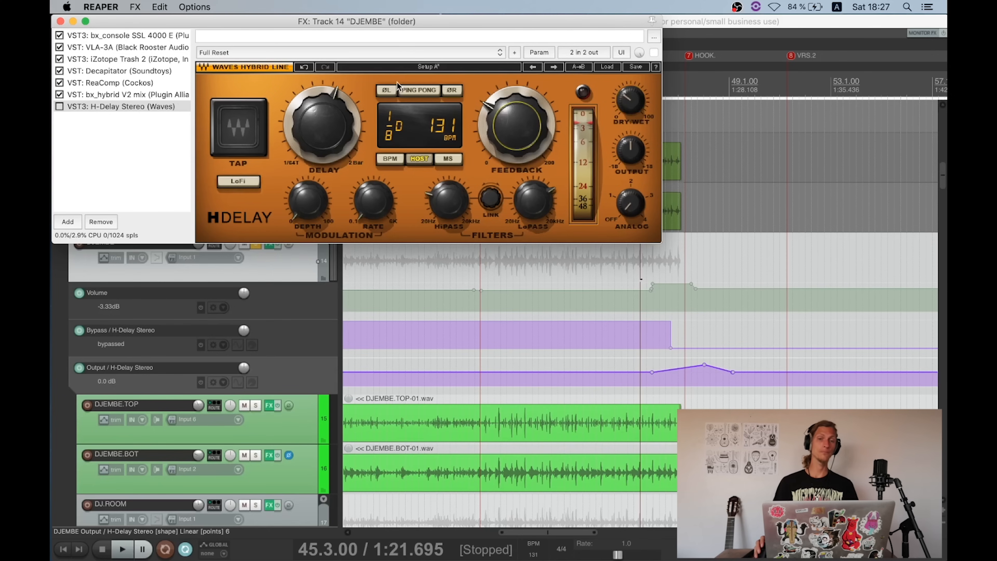
pyautogui.click(61, 21)
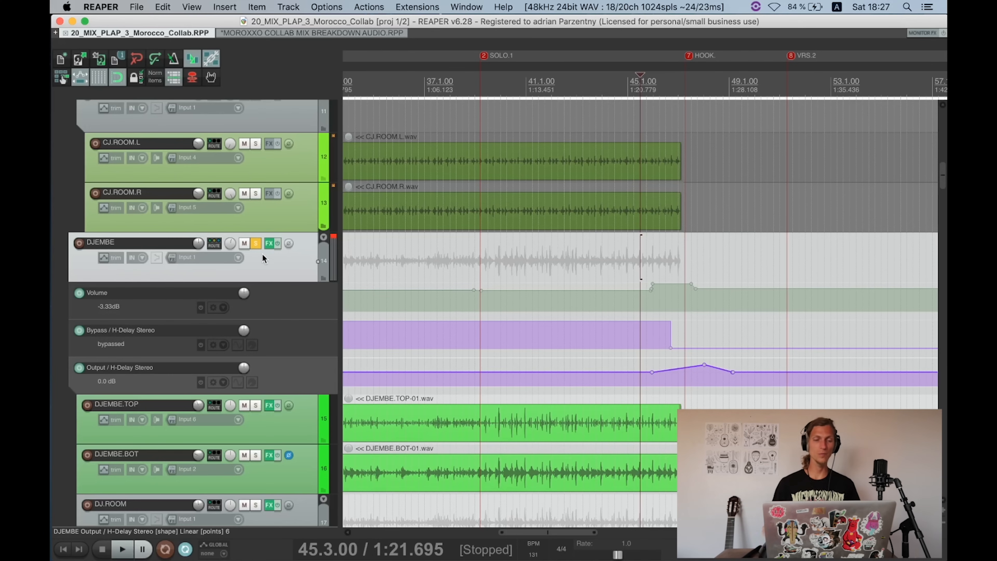
# Step: Unsolo the DJEMBE folder and bring the PERC folder into view with reduced track heights
pyautogui.click(256, 243)
pyautogui.press('super+Down')
pyautogui.scroll(-5, 287, 246)
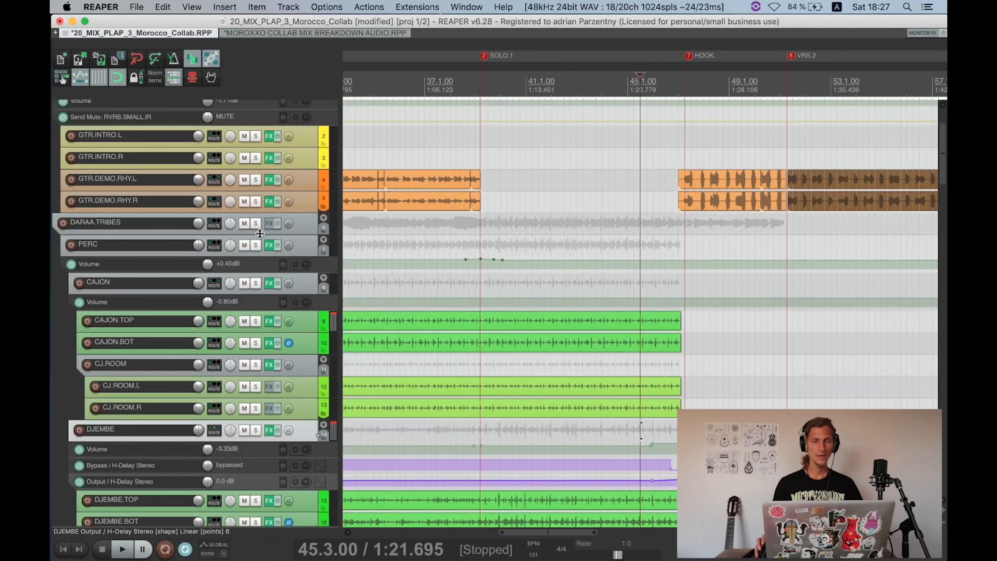
# Step: Open the PERC folder's effects and review the Low and LowSh equalizer boosts in Edelweiss72
pyautogui.click(268, 245)
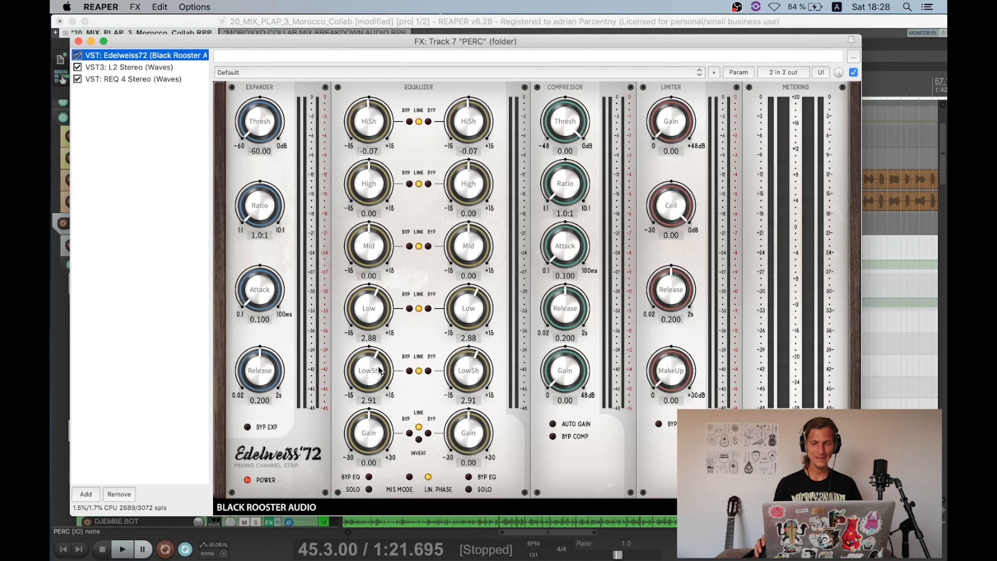
pyautogui.click(379, 379)
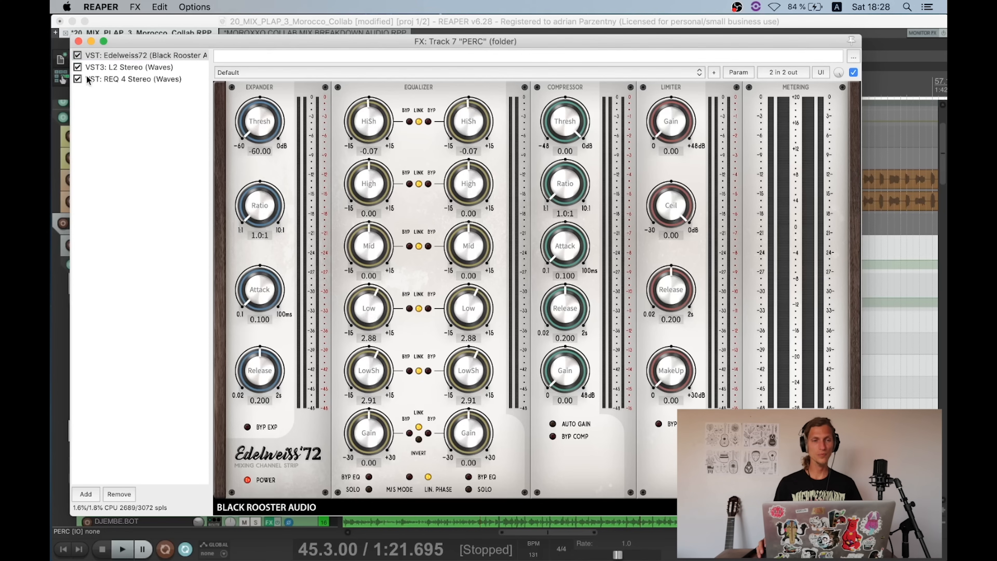
# Step: Play the soloed PERC folder with Edelweiss72 bypassed, enable the plug-in again and close the effects window
pyautogui.click(79, 55)
pyautogui.press('space')
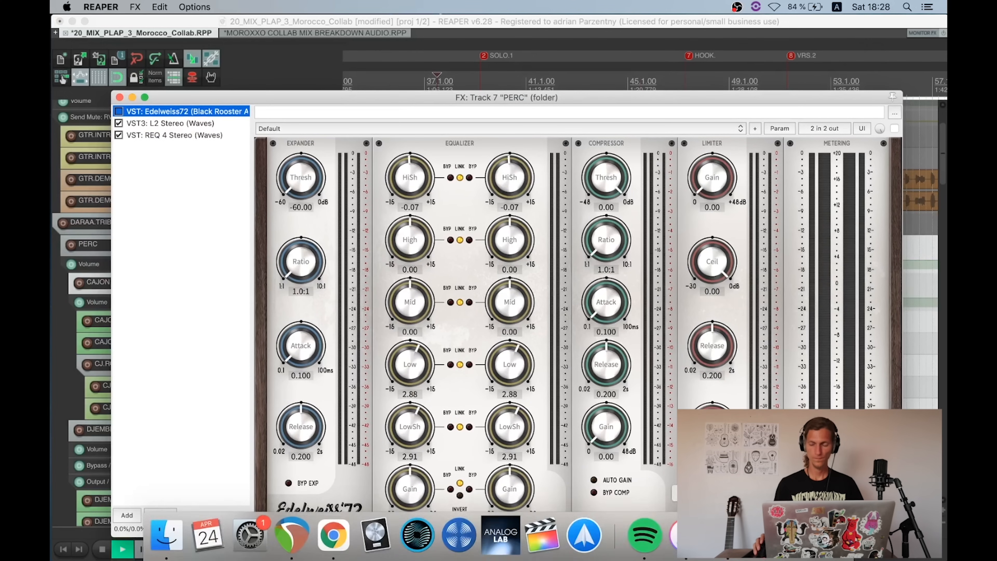
pyautogui.click(120, 111)
pyautogui.moveTo(173, 99); pyautogui.dragTo(171, 64)
pyautogui.click(116, 60)
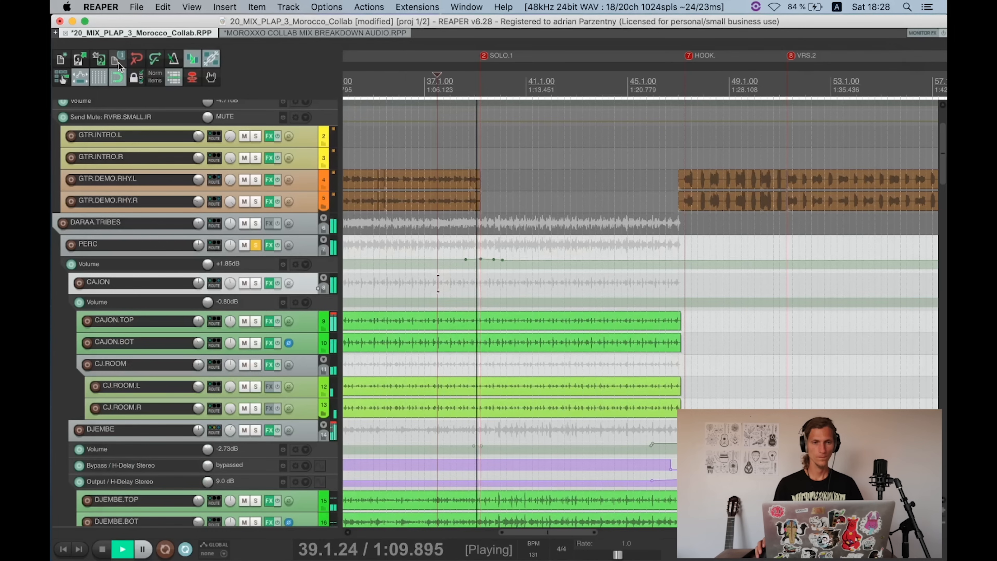
pyautogui.scroll(1, 430, 295)
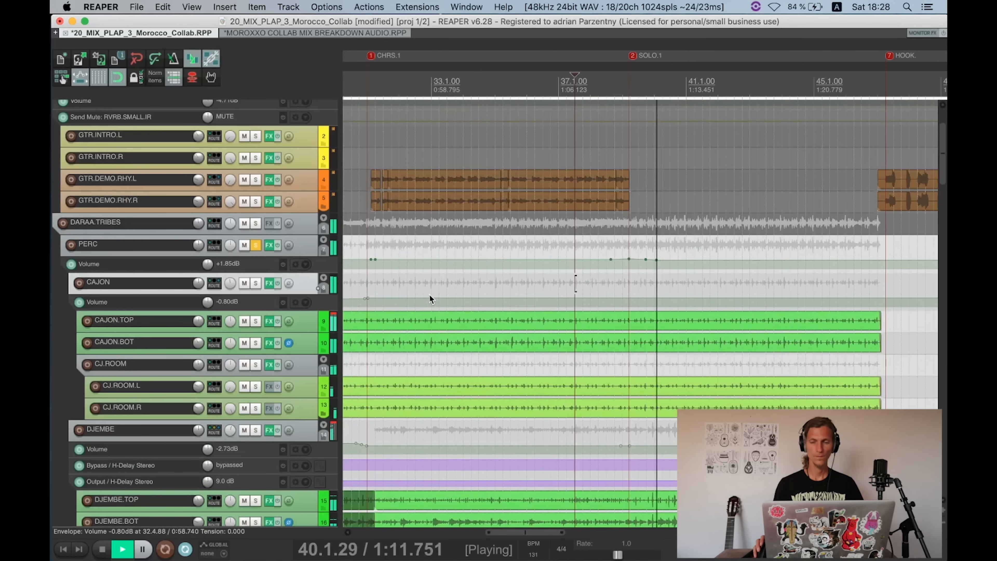
# Step: Stop playback, reopen PERC's effects, review the L2 Stereo limiter and REQ 4 Stereo equalizer settings, and close the window
pyautogui.press('space')
pyautogui.moveTo(304, 559)
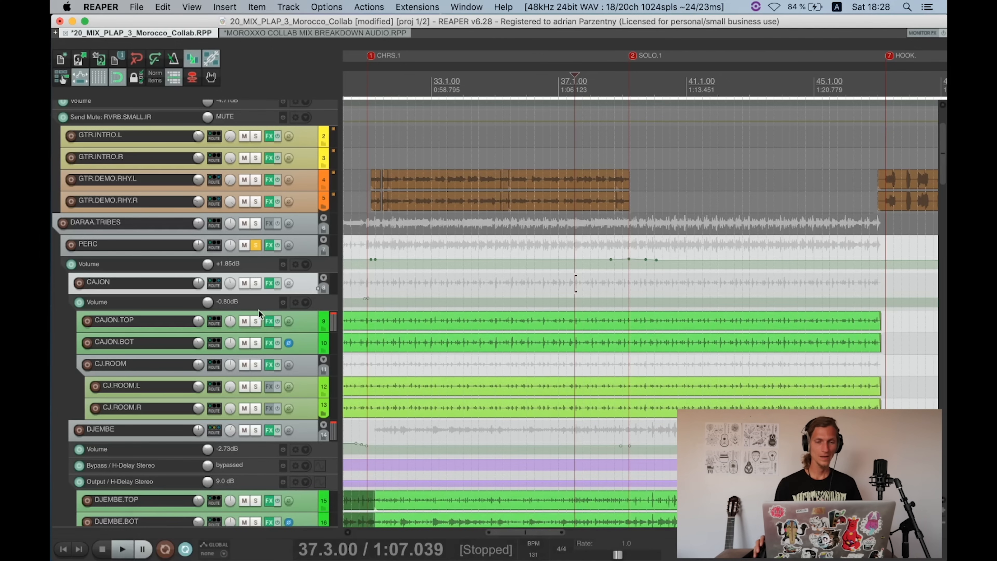
pyautogui.click(271, 245)
pyautogui.click(272, 246)
pyautogui.click(184, 86)
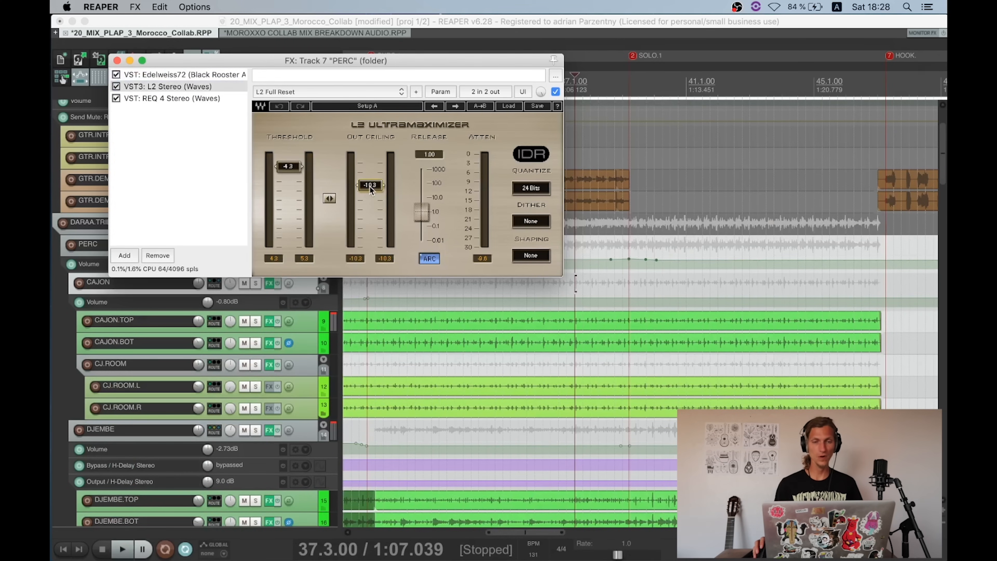
pyautogui.click(178, 98)
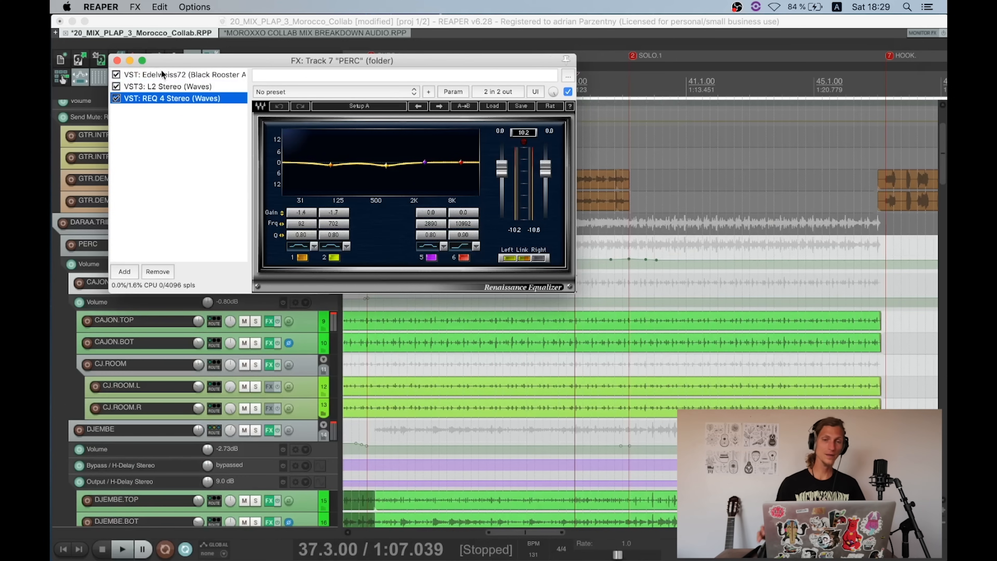
pyautogui.click(117, 61)
# Step: Bring the WINDS folder into view below DJEMBE and solo it in place of PERC
pyautogui.scroll(-5, 234, 249)
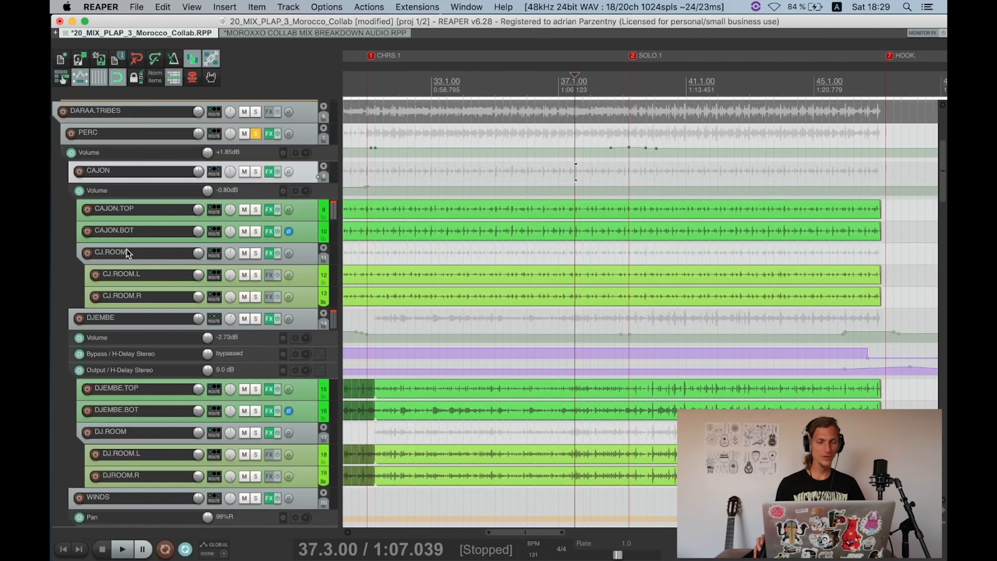
pyautogui.scroll(-10, 135, 158)
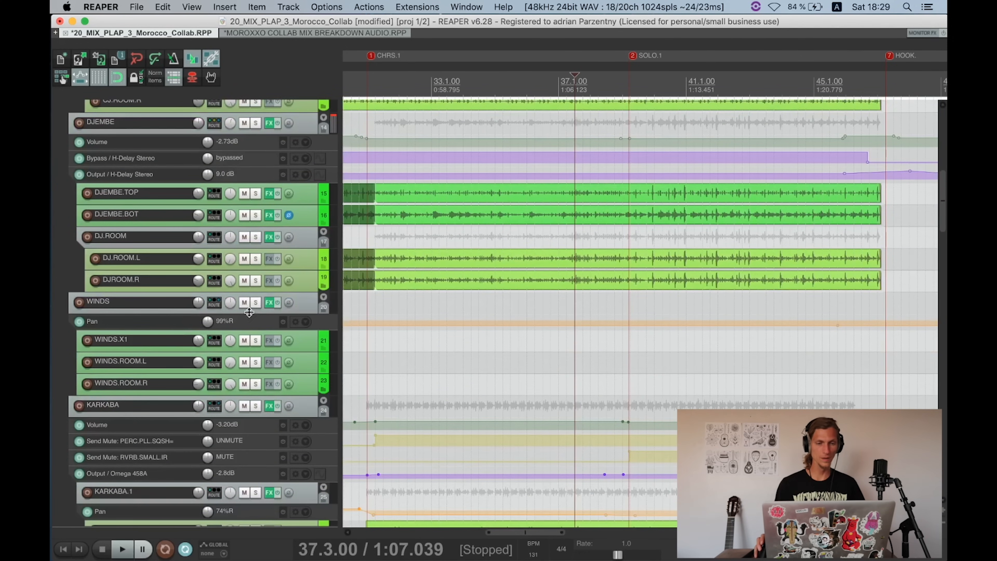
pyautogui.click(261, 302)
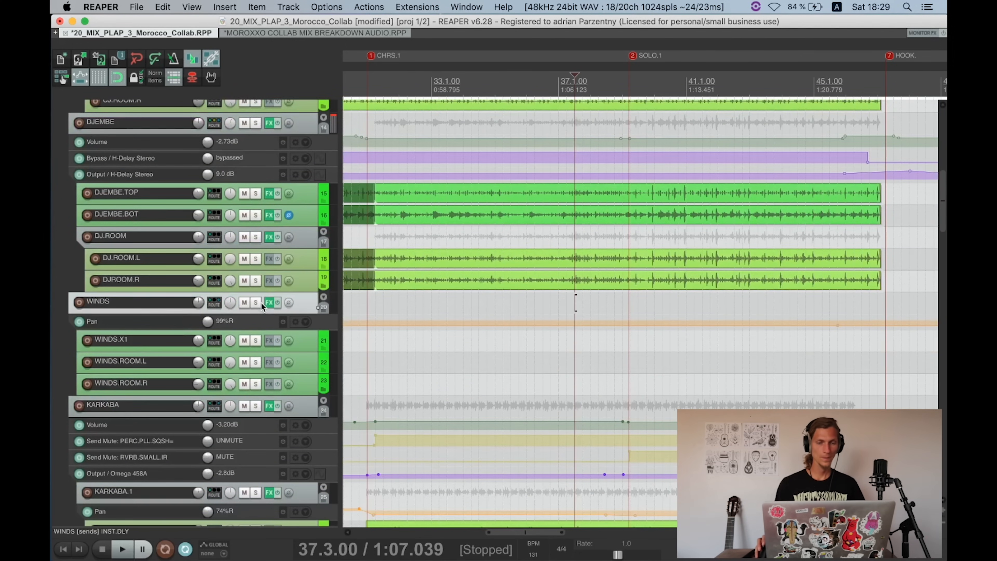
pyautogui.click(256, 303)
# Step: Play the soloed WINDS folder from bar 3, save the project during playback, and stop
pyautogui.scroll(-8, 445, 334)
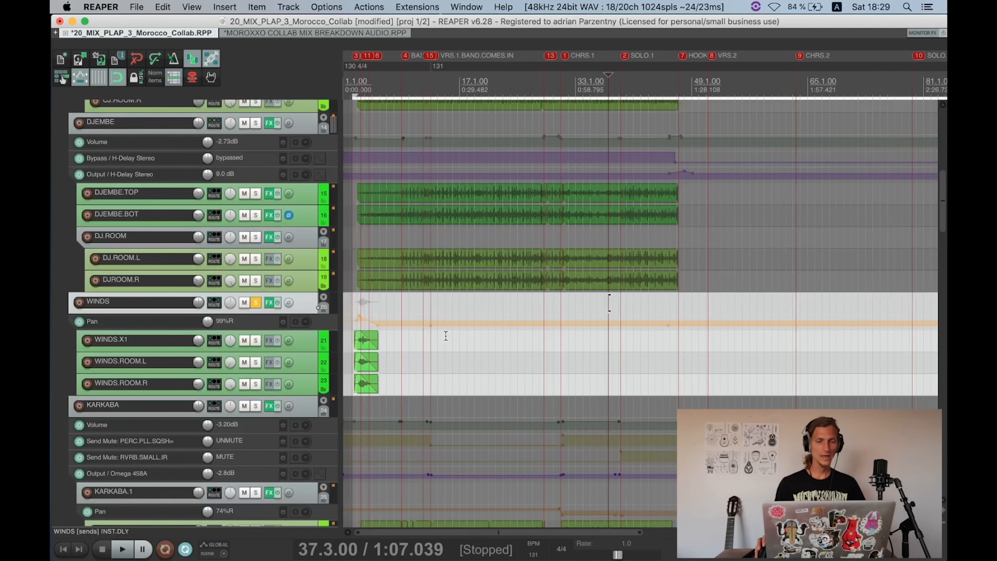
pyautogui.click(357, 302)
pyautogui.scroll(10, 463, 334)
pyautogui.scroll(5, 472, 306)
pyautogui.scroll(3, 551, 341)
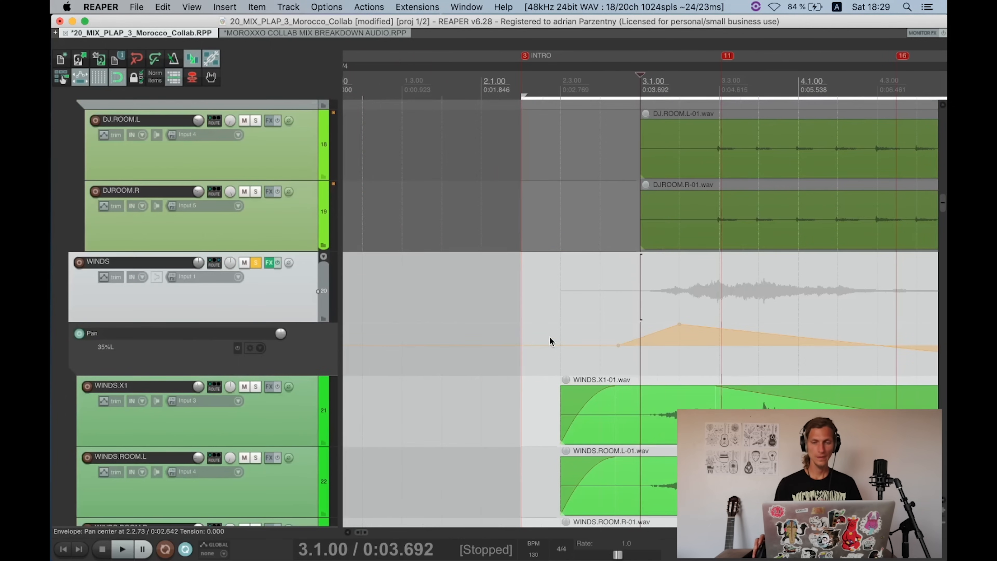
pyautogui.press('space')
pyautogui.scroll(-3, 619, 315)
pyautogui.press('super+s')
pyautogui.hscroll(2, 600, 312)
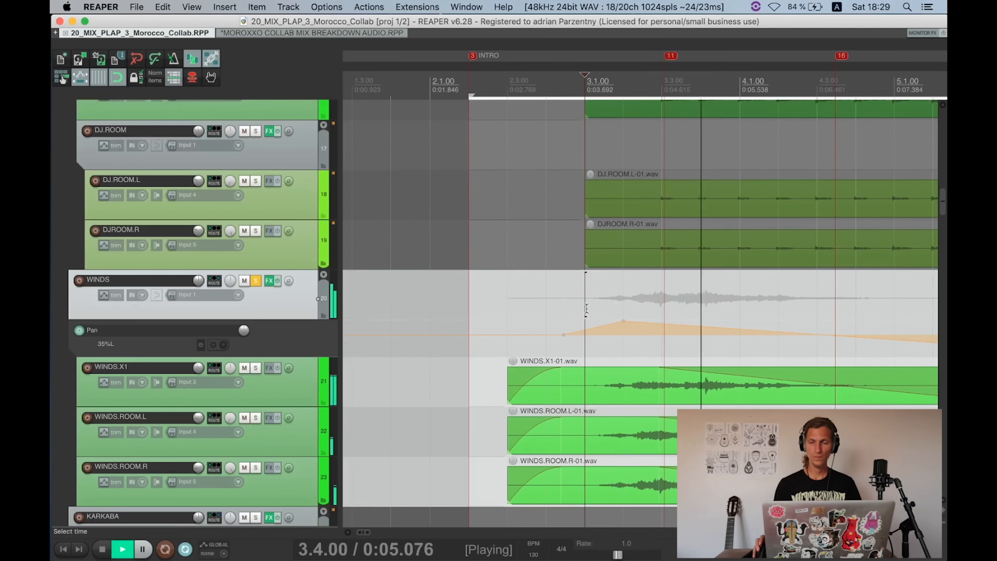
pyautogui.scroll(-4, 511, 302)
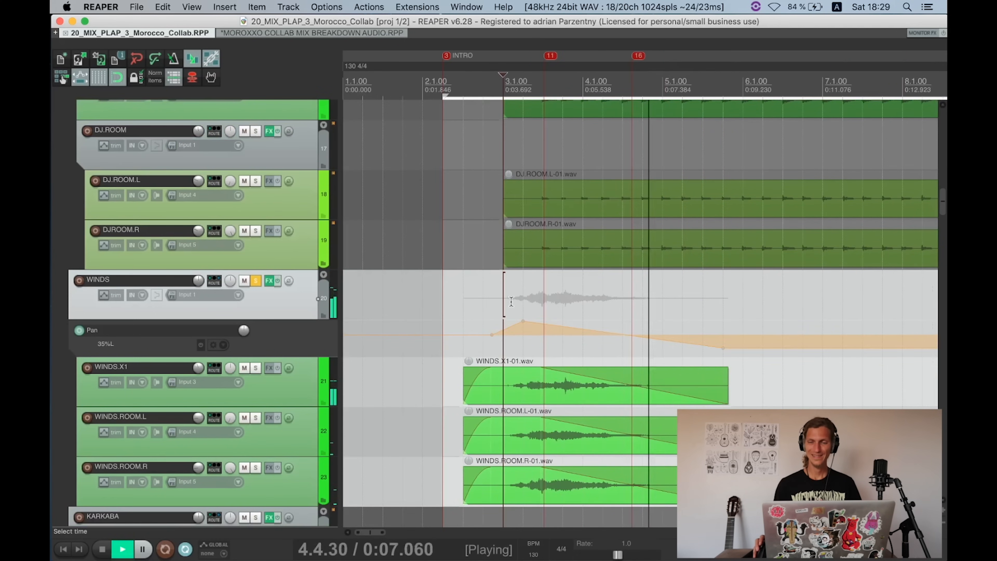
pyautogui.press('space')
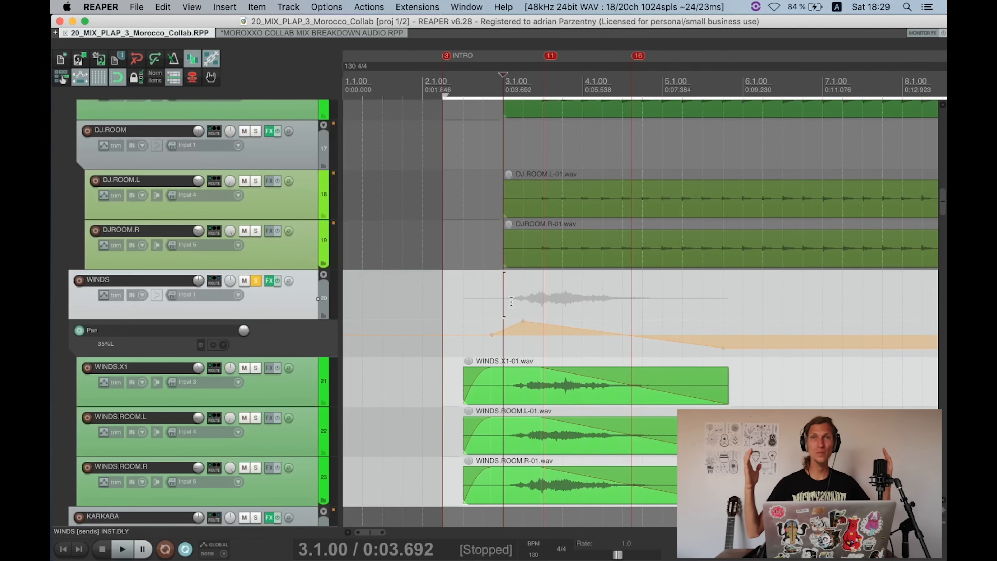
# Step: Replay the soloed WINDS folder from the start of its clips at 2.3.00 and stop
pyautogui.click(463, 302)
pyautogui.press('space')
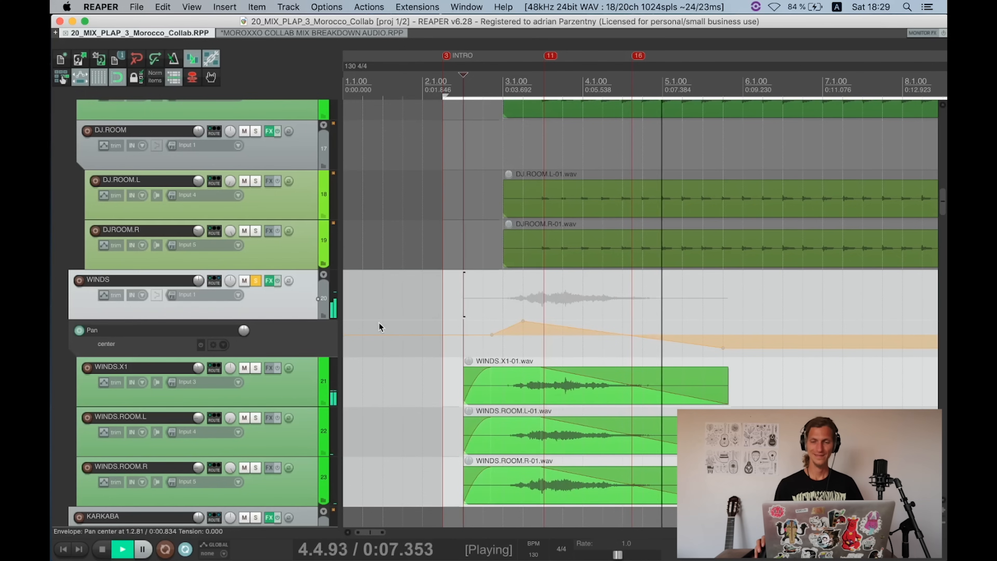
pyautogui.press('space')
# Step: Adjust the track heights and select the WINDS.ROOM.L and WINDS.ROOM.R pair, followed by WINDS.X1, to examine the recorded sources
pyautogui.press('super+Down')
pyautogui.press('super+Down')
pyautogui.press('super+Up')
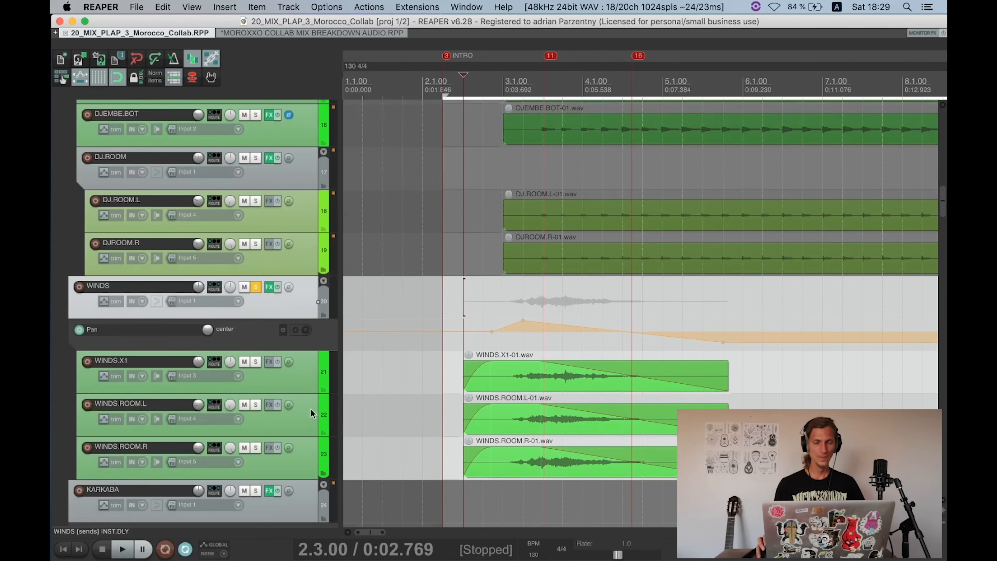
pyautogui.click(310, 410)
pyautogui.keyDown('shift'); pyautogui.click(301, 444); pyautogui.keyUp('shift')
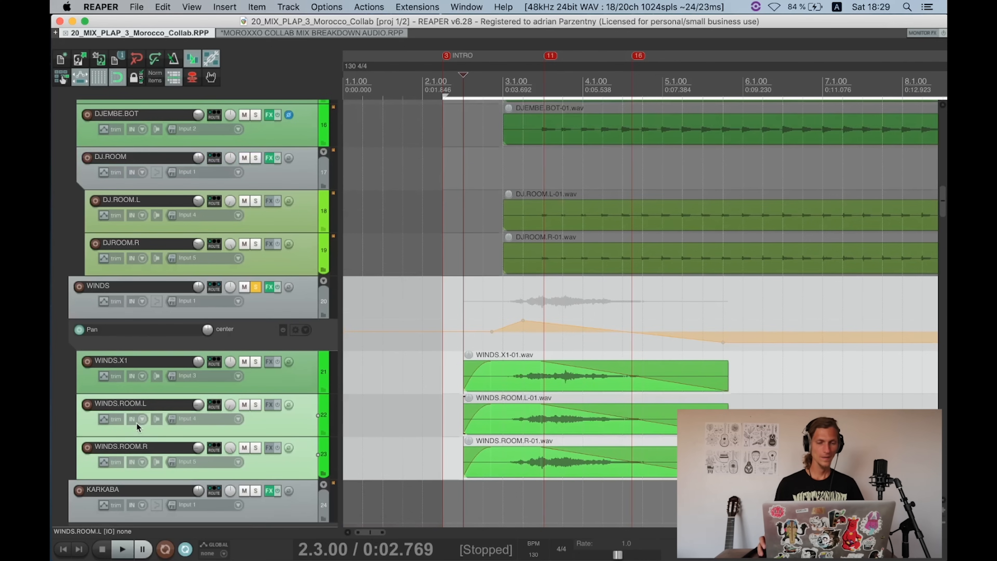
pyautogui.press('super+Up')
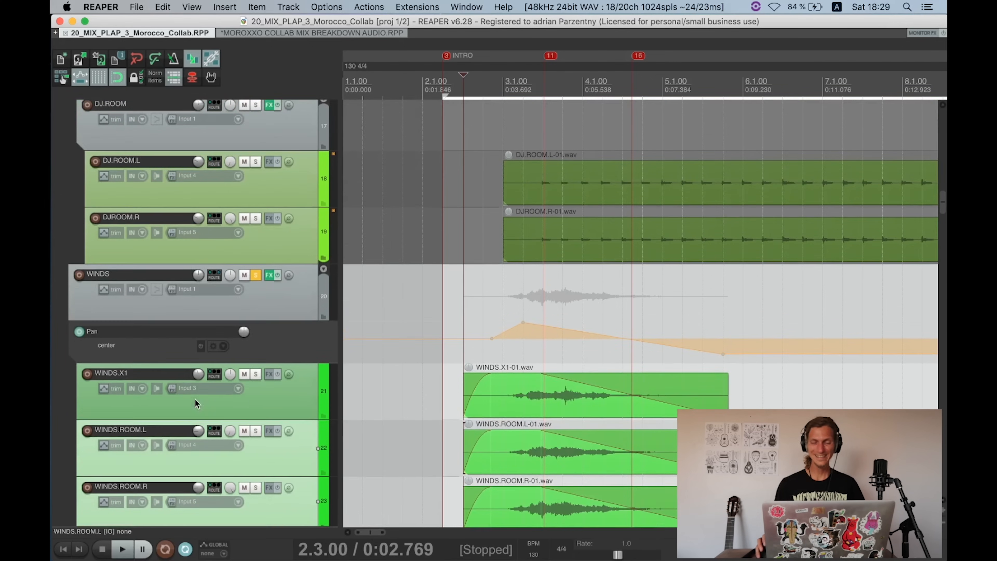
pyautogui.click(283, 408)
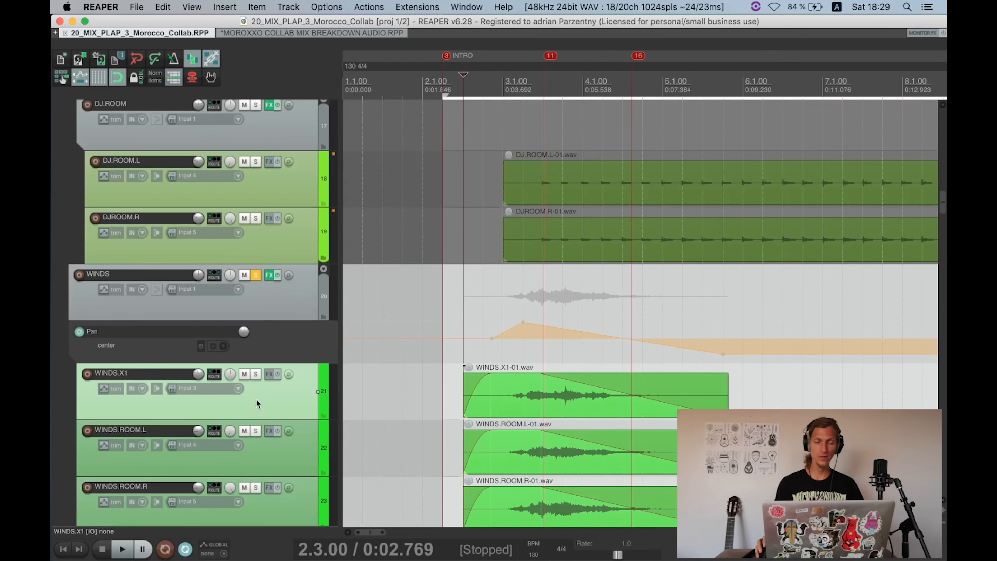
# Step: Enlarge the WINDS folder around bar 3 and examine the points and left-to-right sweep of its pan envelope
pyautogui.scroll(2, 280, 388)
pyautogui.click(277, 279)
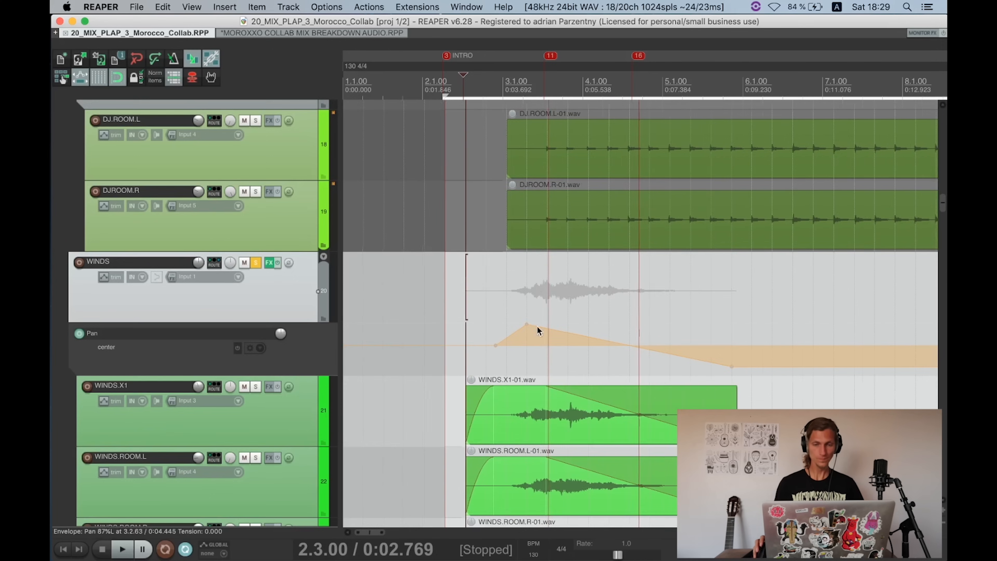
pyautogui.scroll(3, 560, 290)
pyautogui.click(511, 300)
pyautogui.scroll(3, 625, 339)
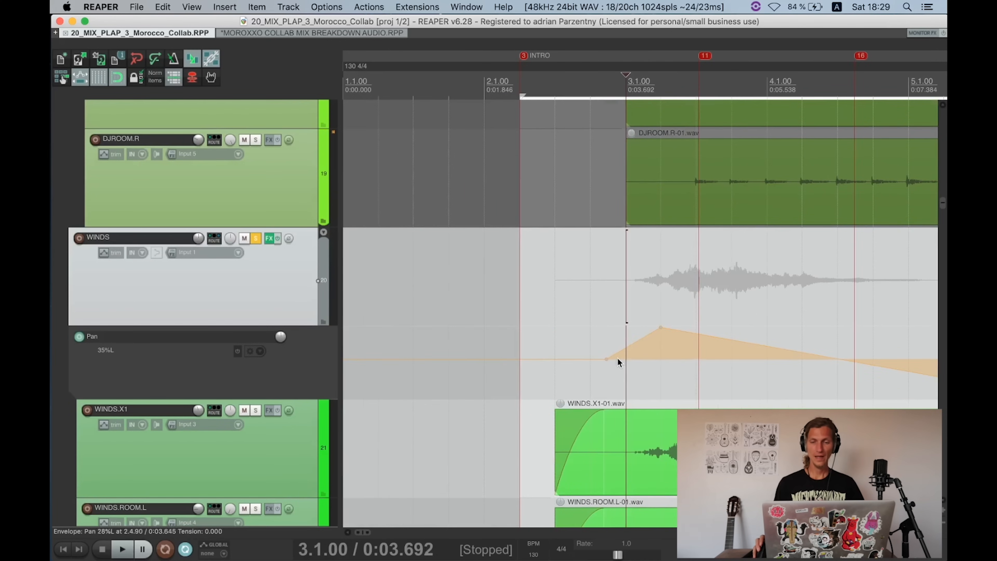
pyautogui.scroll(-2, 663, 332)
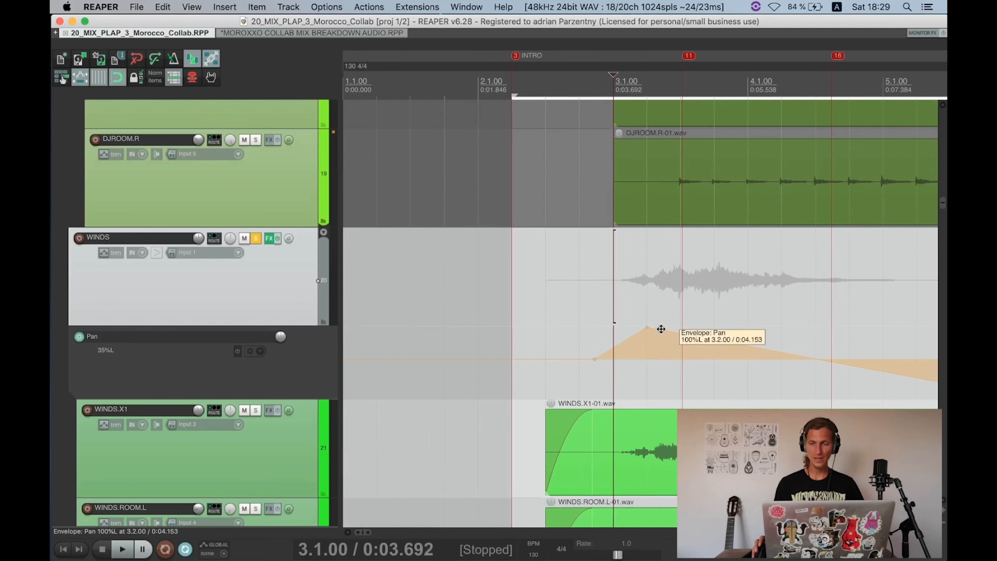
pyautogui.scroll(-4, 663, 333)
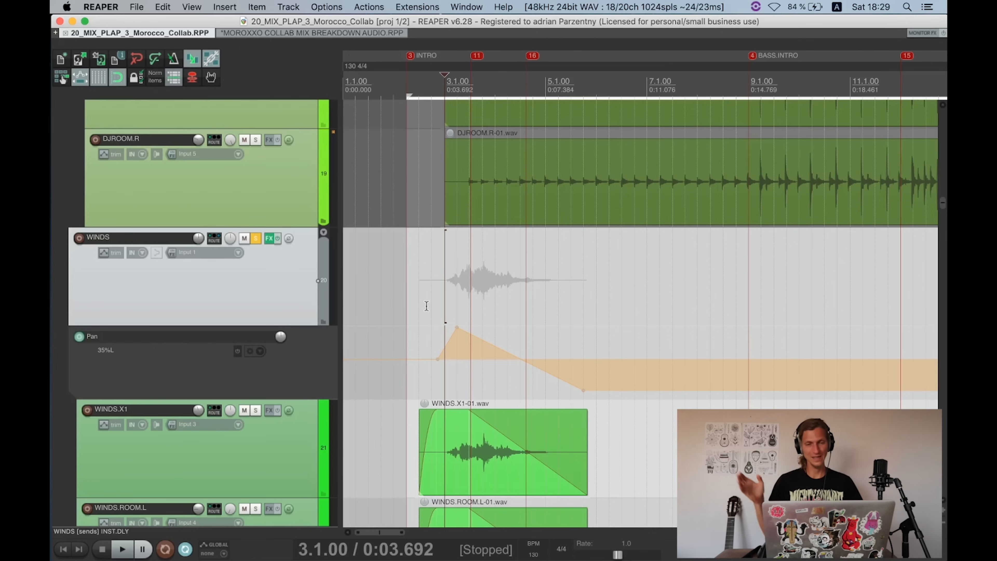
# Step: Unsolo the WINDS folder, open its effects and set the S1 Imager Stereo width to about 2.33
pyautogui.click(255, 238)
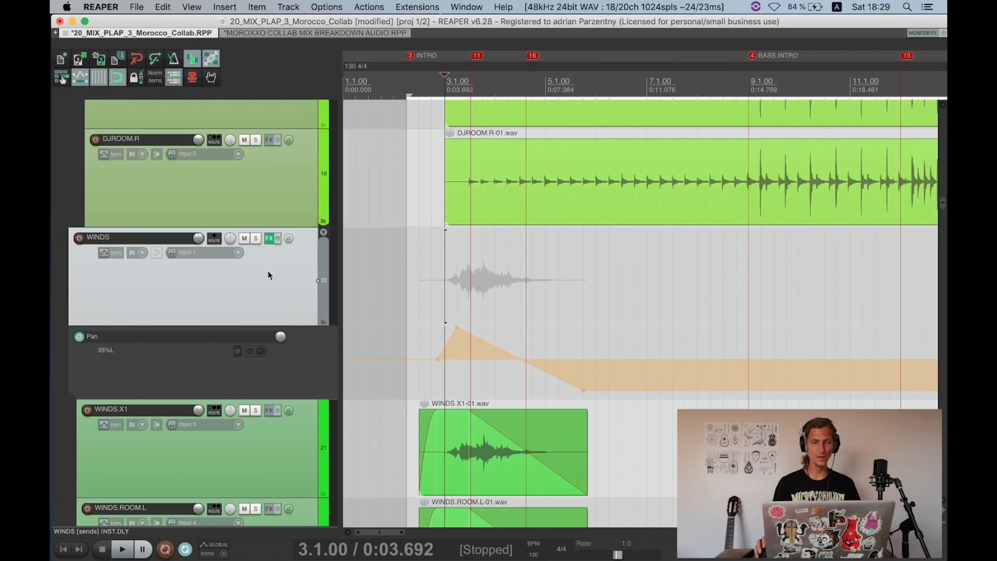
pyautogui.click(269, 238)
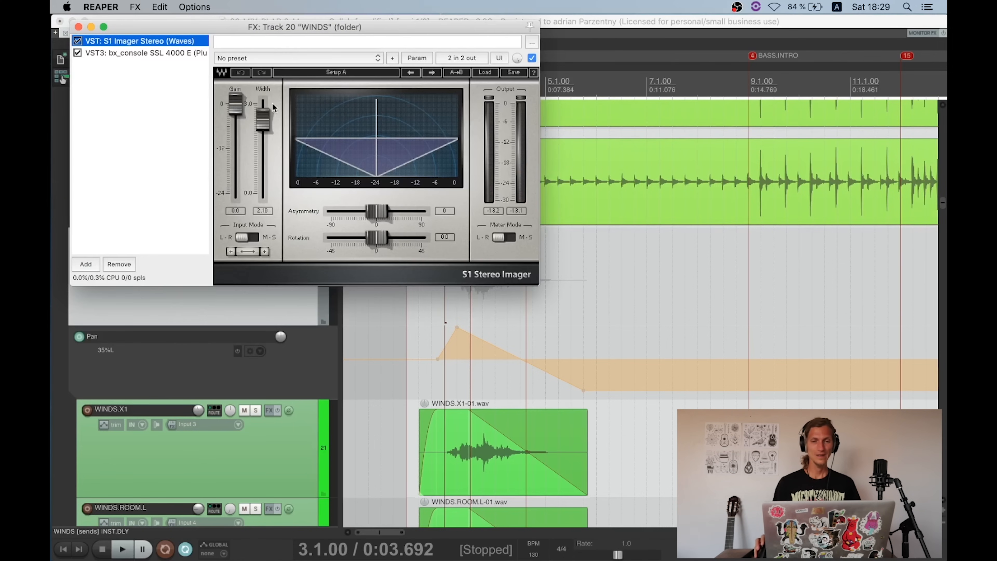
pyautogui.moveTo(161, 21); pyautogui.dragTo(158, 18)
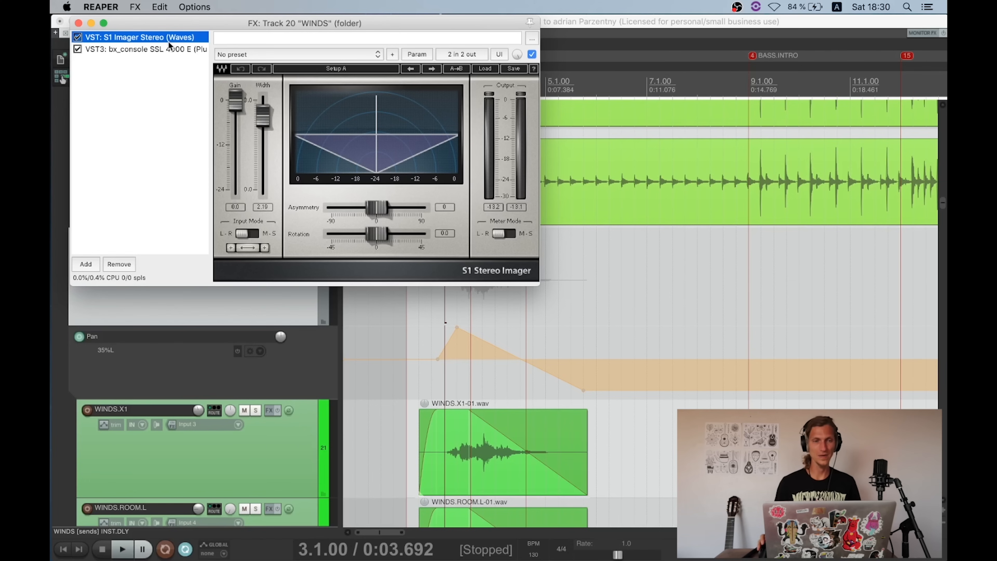
pyautogui.moveTo(267, 144); pyautogui.dragTo(266, 135)
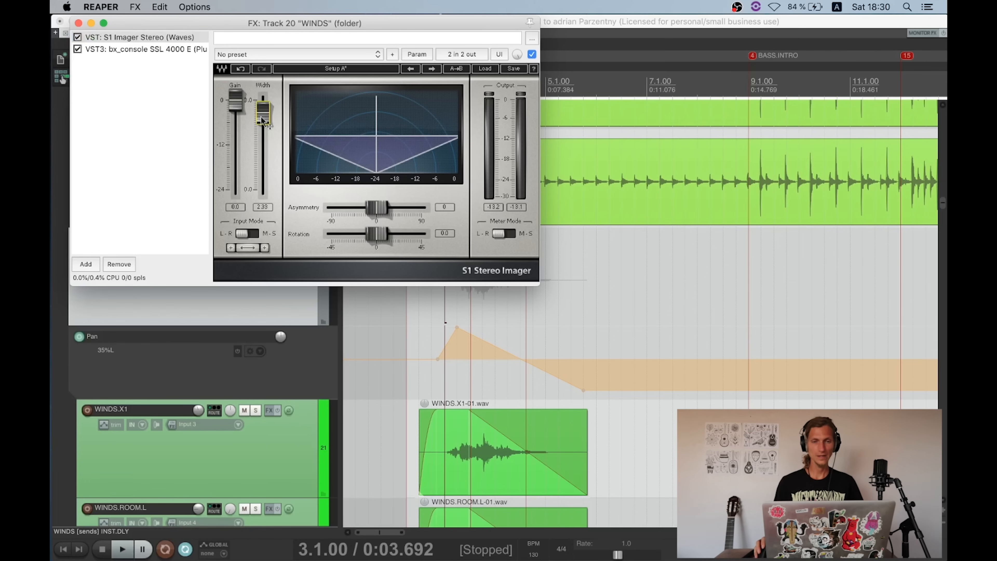
# Step: Review the HF equalizer and filter settings in WINDS' bx_console SSL 4000 E and close the effects window
pyautogui.click(138, 49)
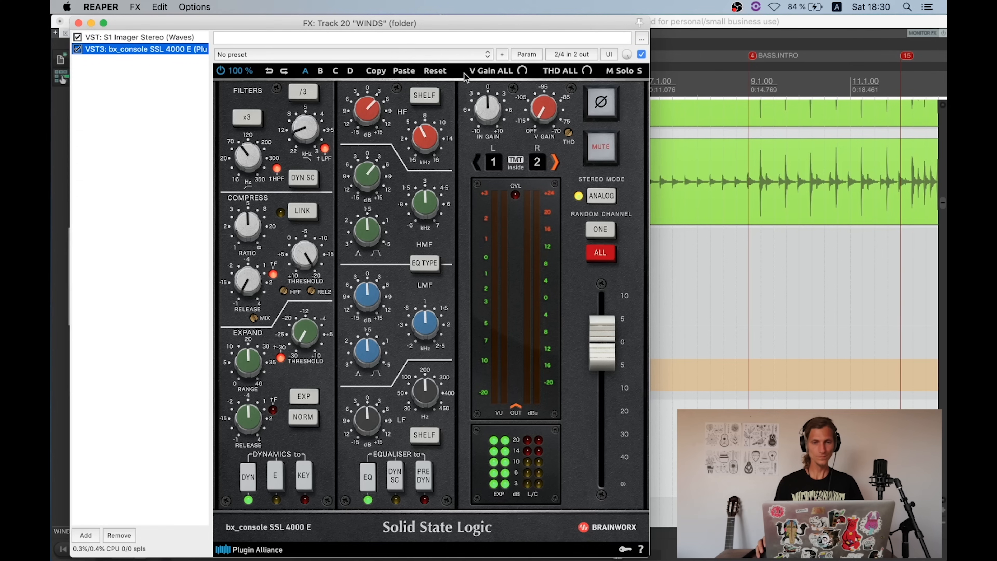
pyautogui.click(427, 133)
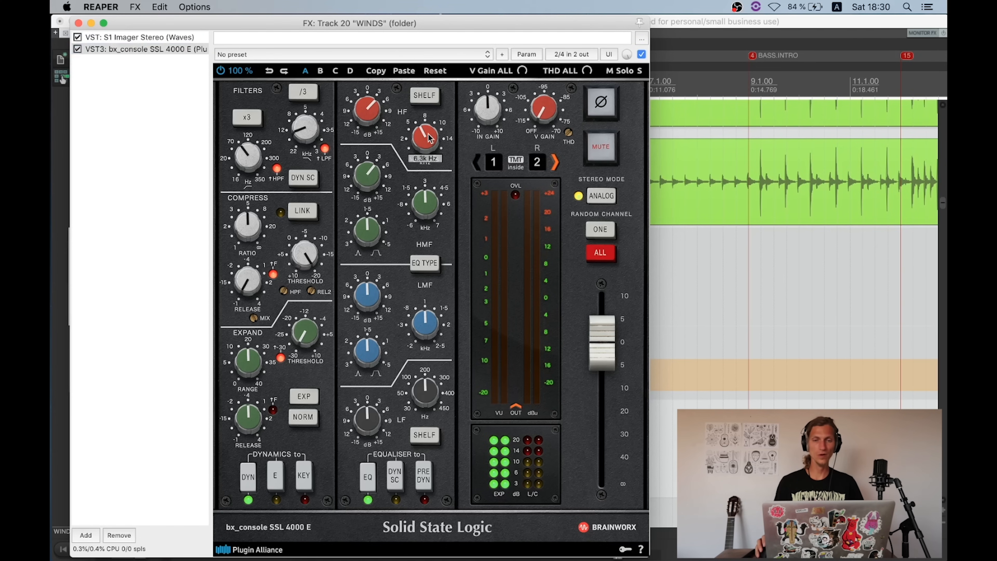
pyautogui.moveTo(420, 136)
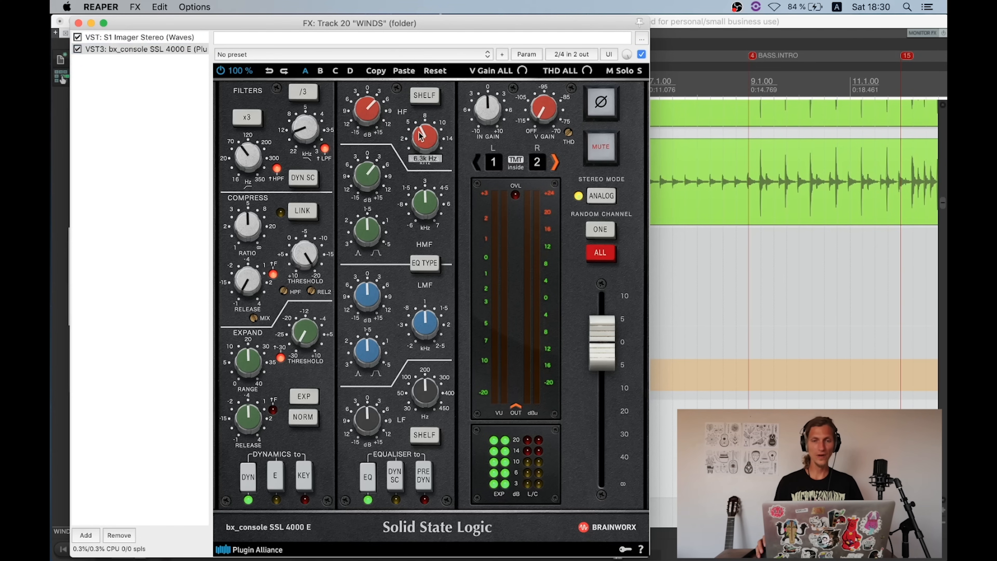
pyautogui.moveTo(267, 151)
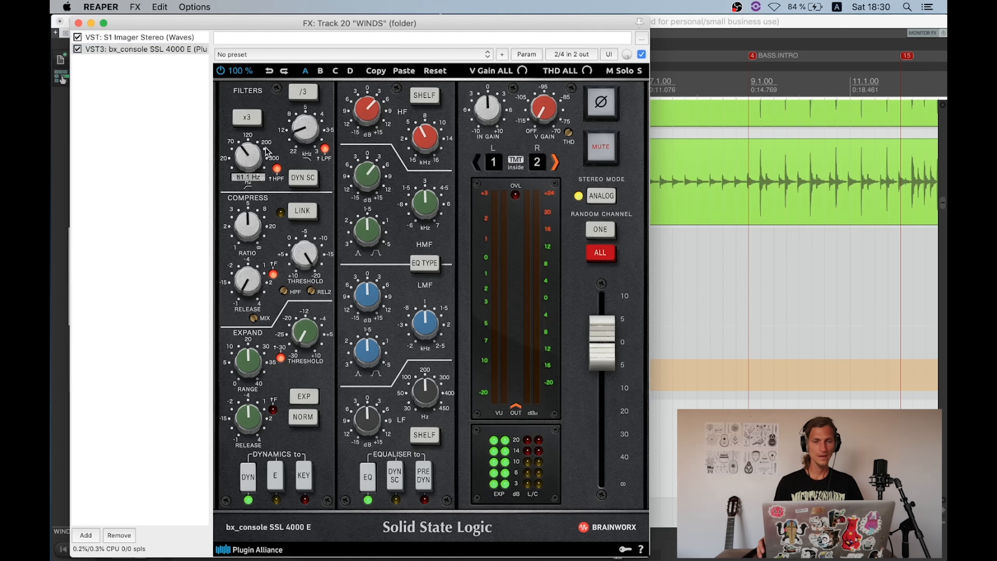
pyautogui.moveTo(386, 181)
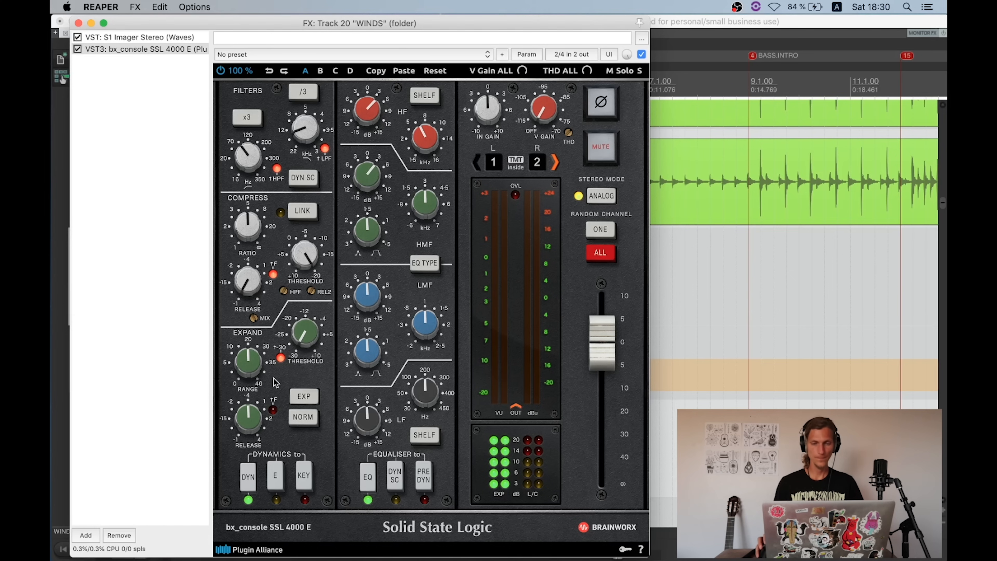
pyautogui.click(77, 24)
# Step: Bring the KARKABA folder and its automation lanes into view, select the folder and solo it
pyautogui.scroll(-4, 201, 186)
pyautogui.scroll(-6, 259, 248)
pyautogui.scroll(-4, 271, 236)
pyautogui.scroll(3, 291, 255)
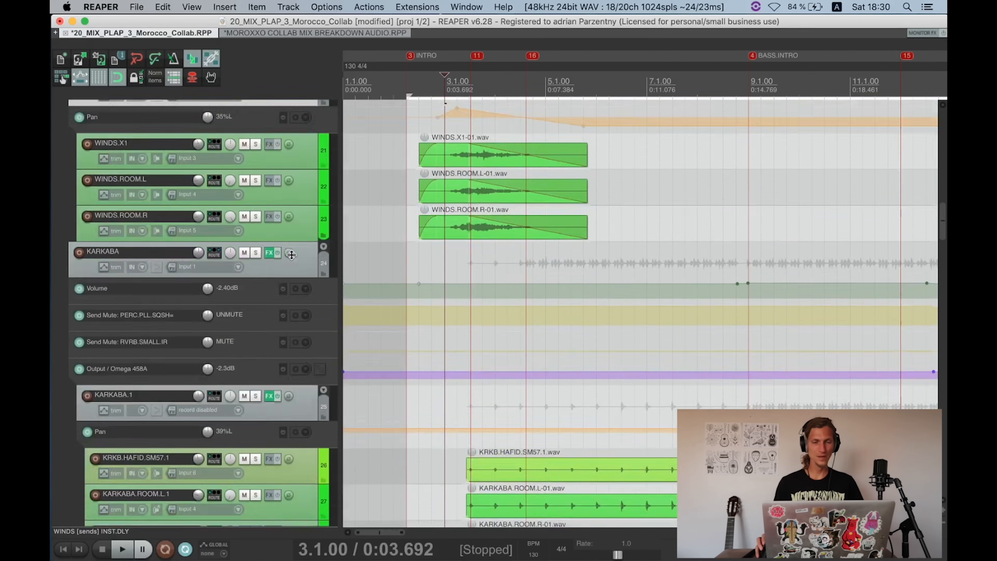
pyautogui.scroll(3, 288, 249)
pyautogui.scroll(-3, 281, 240)
pyautogui.click(278, 238)
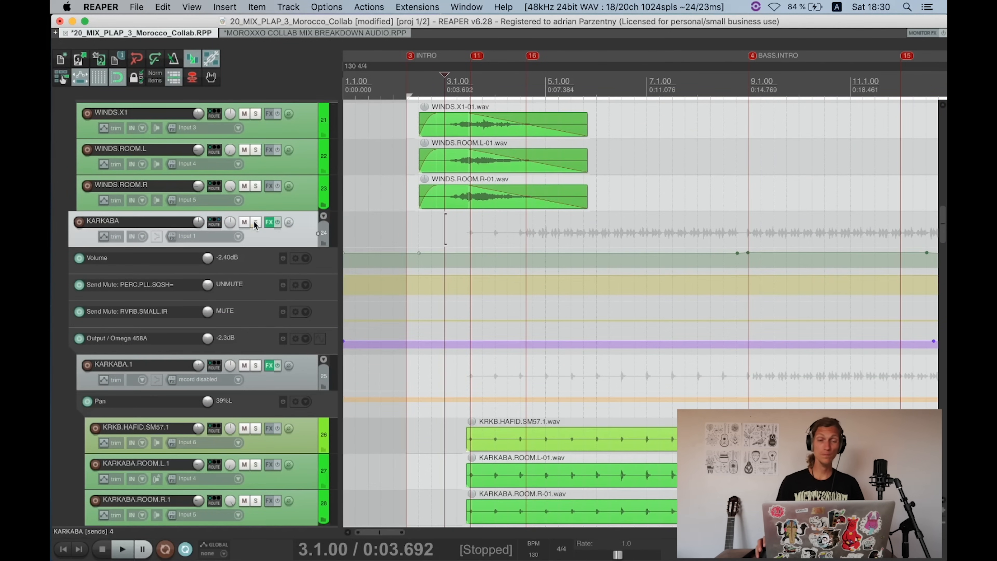
pyautogui.click(256, 223)
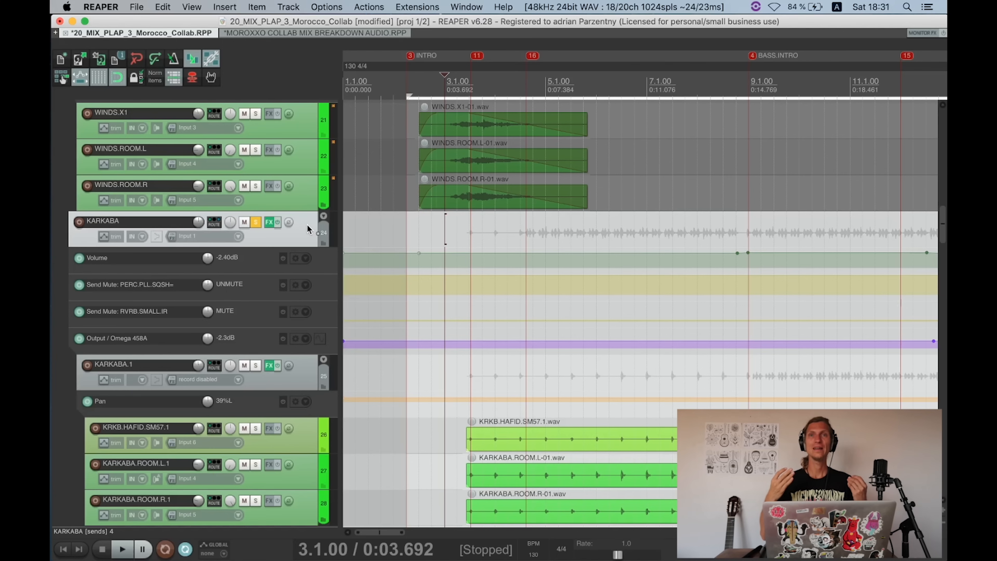
# Step: Play the soloed KARKABA folder from the BASS.INTRO marker at bar 9, adjusting the track heights and timeline zoom
pyautogui.press('`')
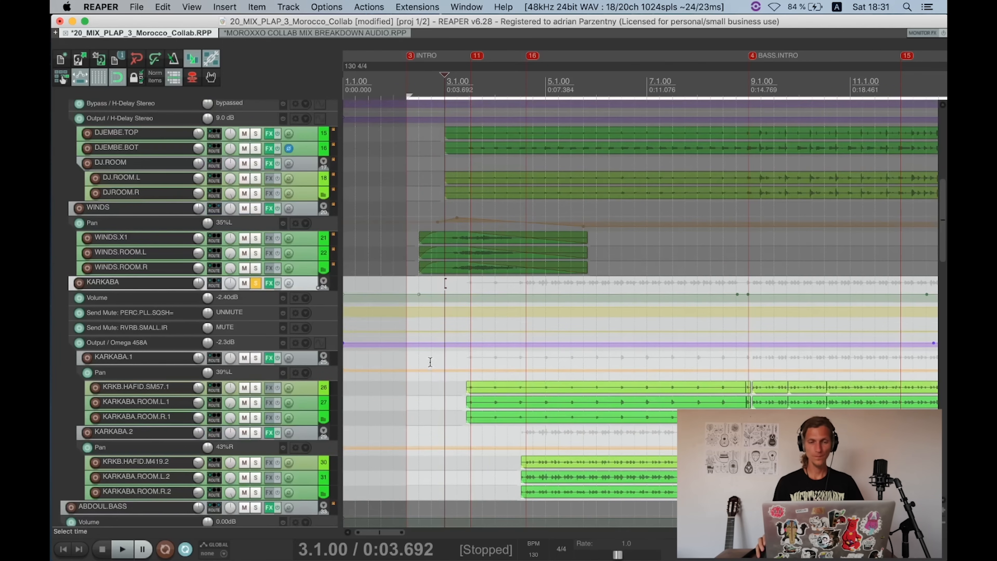
pyautogui.click(745, 332)
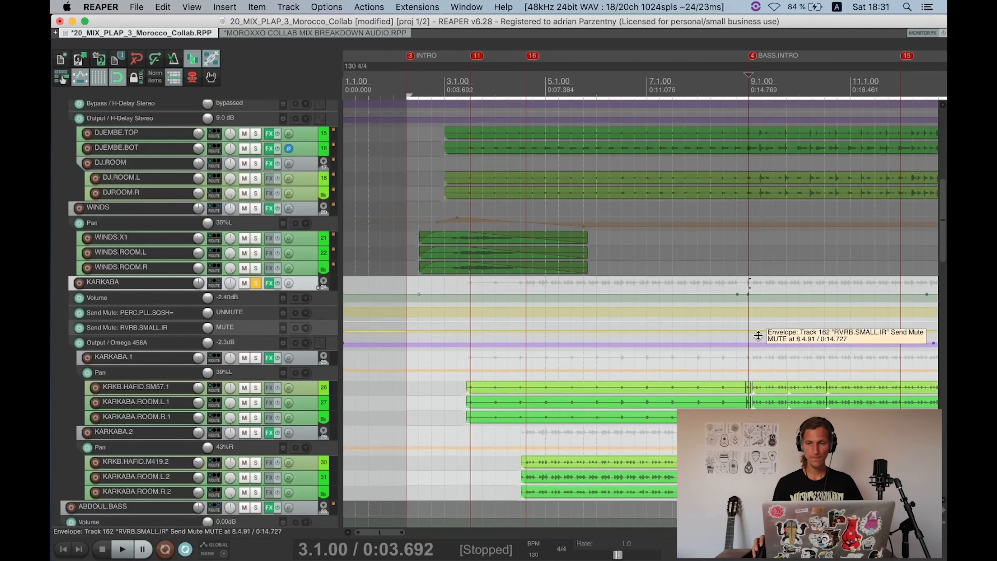
pyautogui.press('space')
pyautogui.press('`')
pyautogui.scroll(-3, 550, 308)
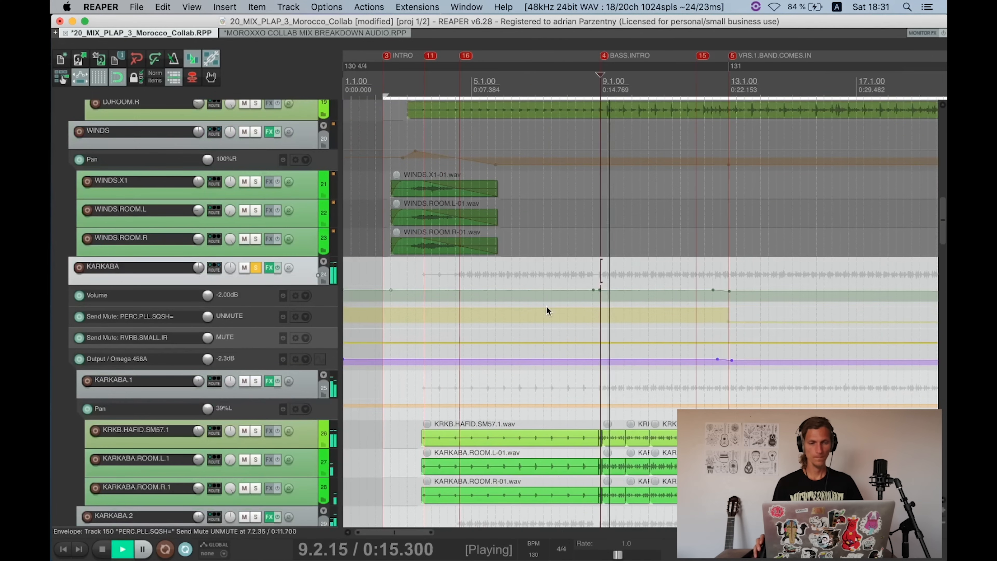
# Step: Listen to the soloed KARKABA folder up to the VRS.1.BAND.COMES.IN marker at bar 13, stop playback and save the project
pyautogui.press('`')
pyautogui.scroll(-2, 294, 299)
pyautogui.press('super+Up')
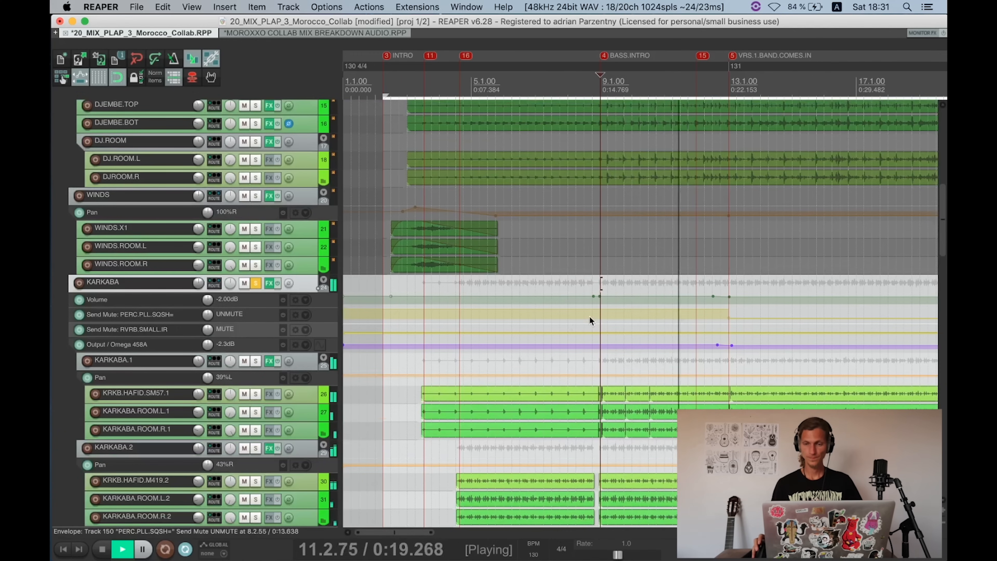
pyautogui.hscroll(2, 628, 299)
pyautogui.scroll(4, 692, 275)
pyautogui.scroll(-5, 693, 279)
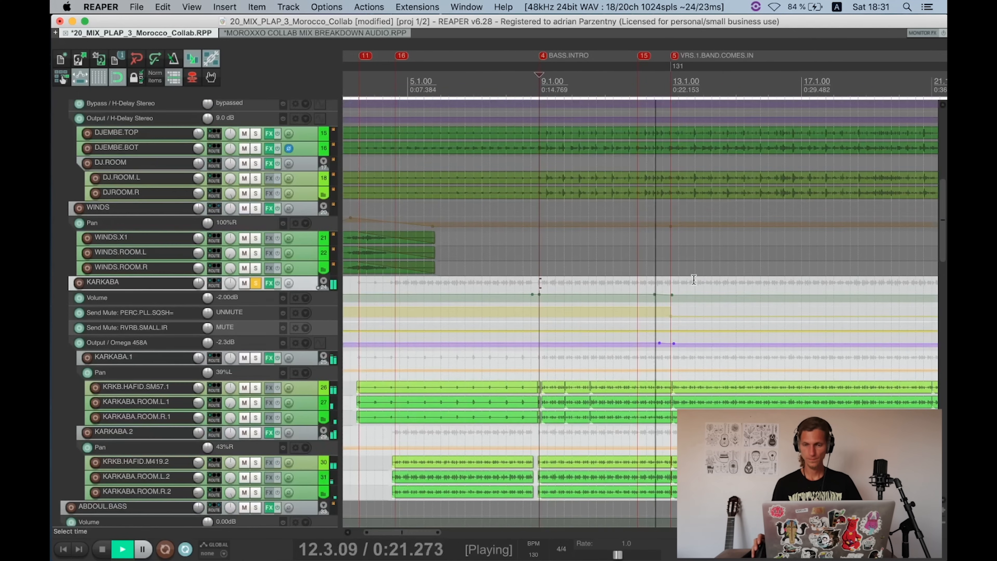
pyautogui.scroll(-2, 696, 272)
pyautogui.scroll(3, 699, 269)
pyautogui.scroll(-3, 698, 268)
pyautogui.press('space')
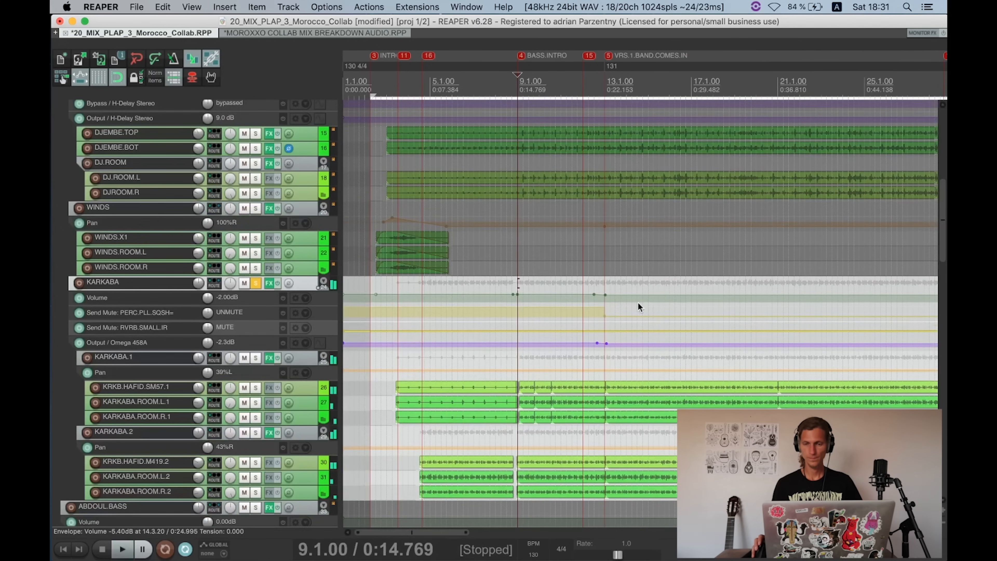
pyautogui.press('super+s')
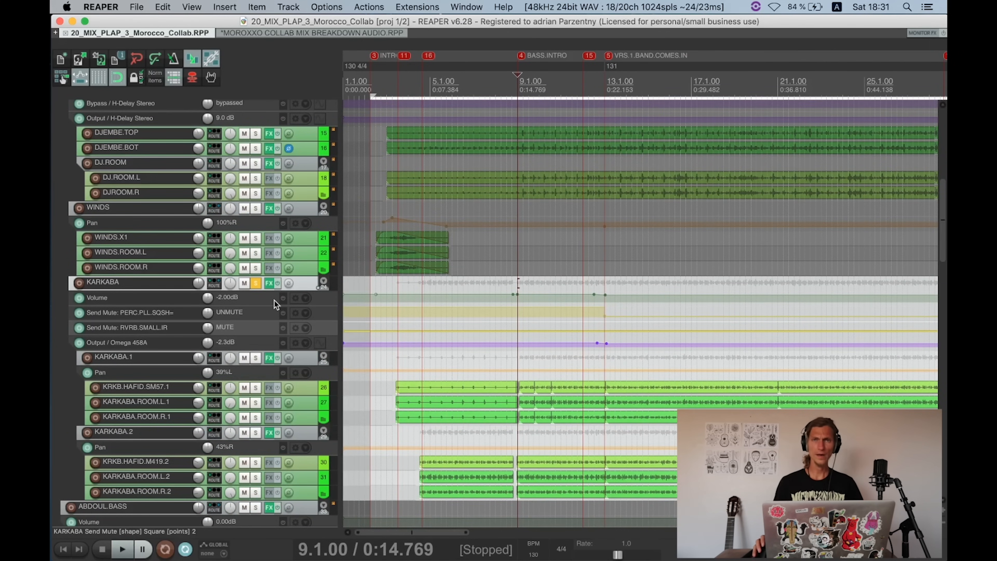
# Step: Open the KARKABA folder's effects chain to show its plug-ins and close the effects window again
pyautogui.scroll(3, 274, 300)
pyautogui.scroll(-1, 467, 326)
pyautogui.scroll(-4, 263, 368)
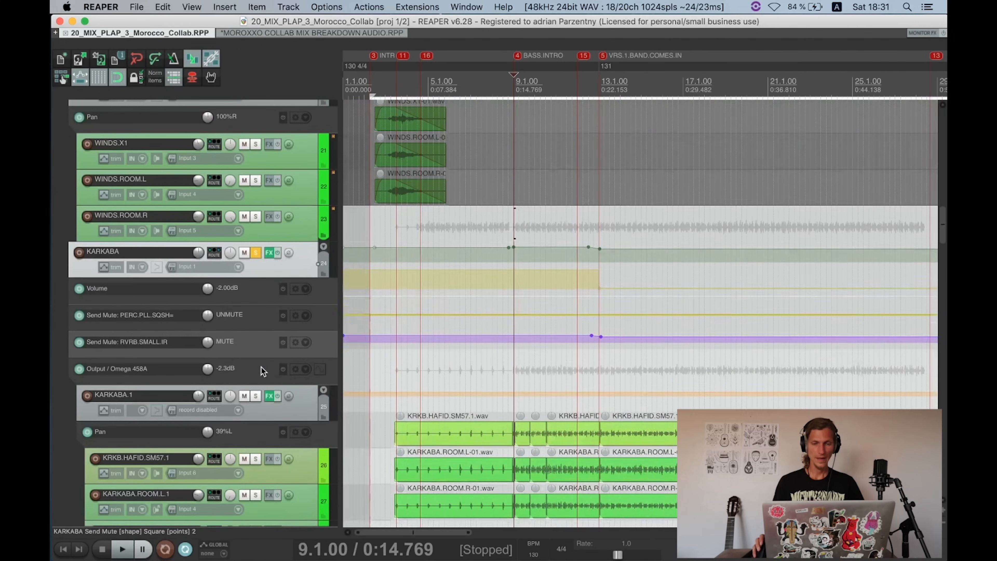
pyautogui.scroll(2, 280, 194)
pyautogui.scroll(1, 278, 194)
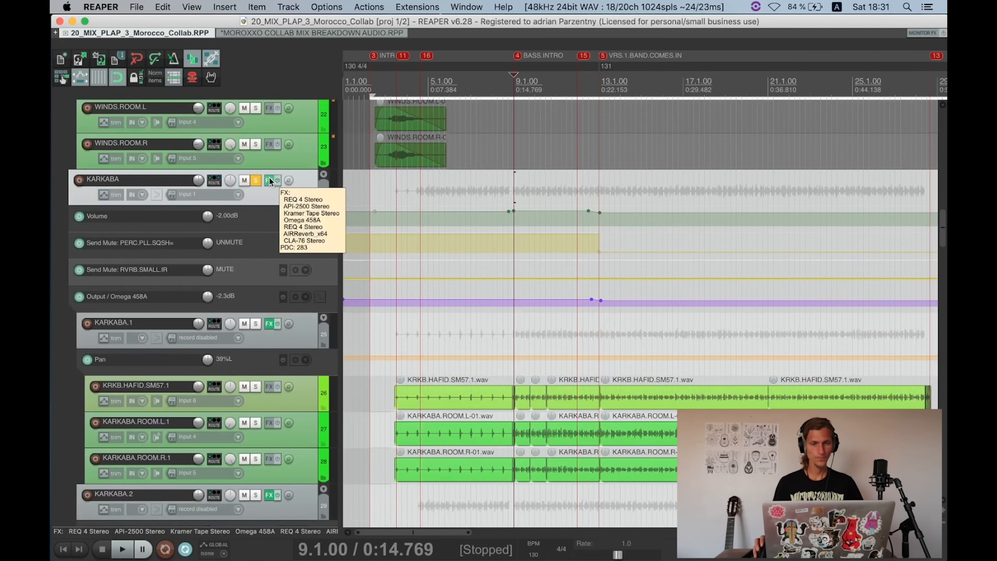
pyautogui.click(269, 180)
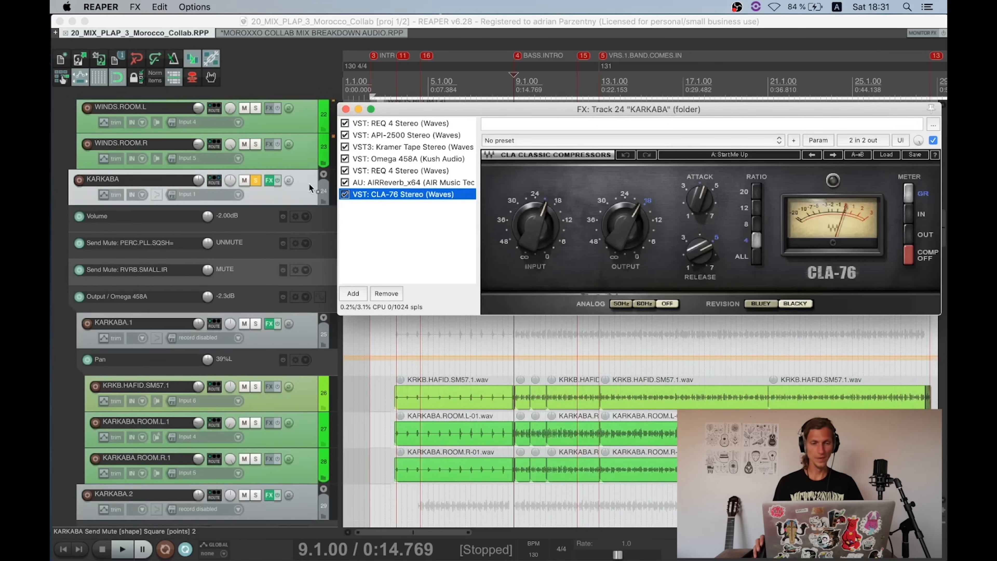
pyautogui.click(346, 109)
pyautogui.scroll(-1, 294, 264)
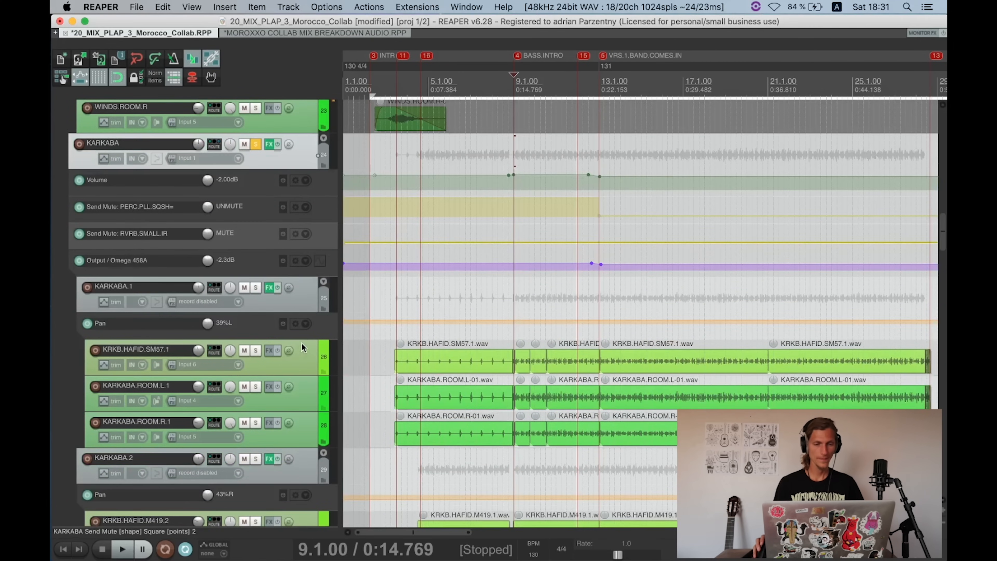
# Step: Point out the room microphones by selecting the KARKABA.ROOM.L.1 and KARKABA.ROOM.R.1 tracks together
pyautogui.click(312, 359)
pyautogui.scroll(-2, 312, 366)
pyautogui.click(300, 313)
pyautogui.keyDown('shift'); pyautogui.click(308, 365); pyautogui.keyUp('shift')
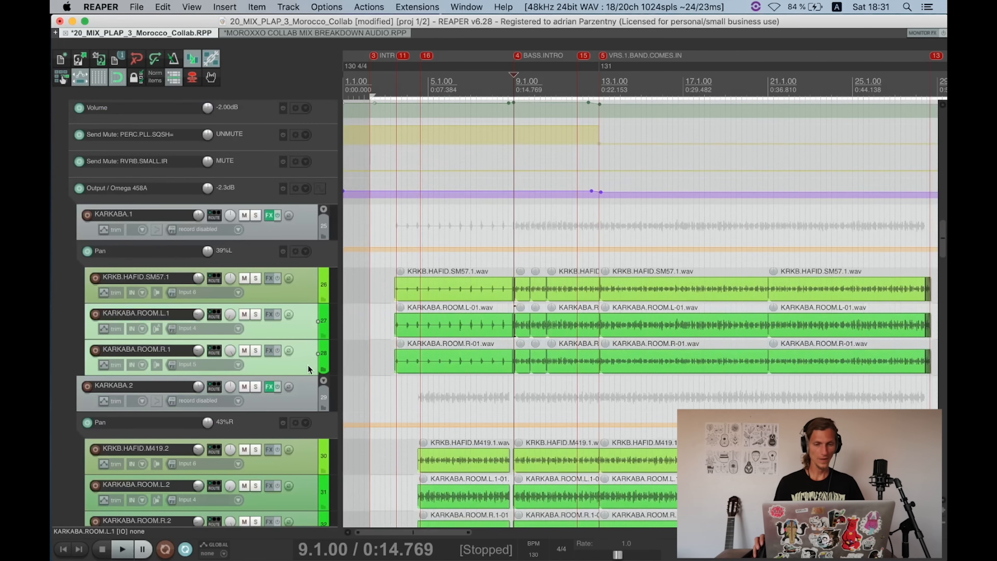
pyautogui.scroll(2, 303, 342)
pyautogui.scroll(3, 302, 340)
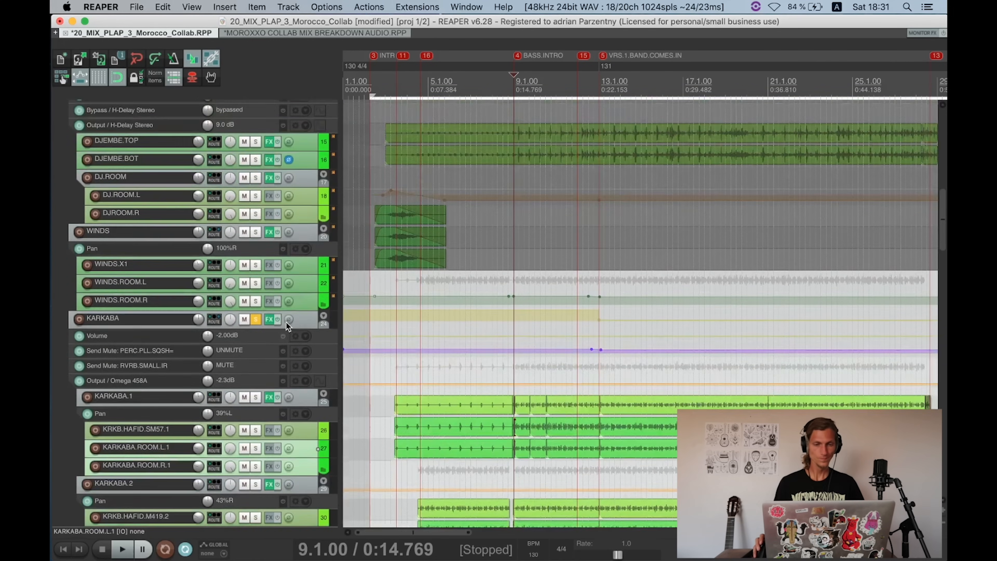
pyautogui.scroll(-2, 298, 320)
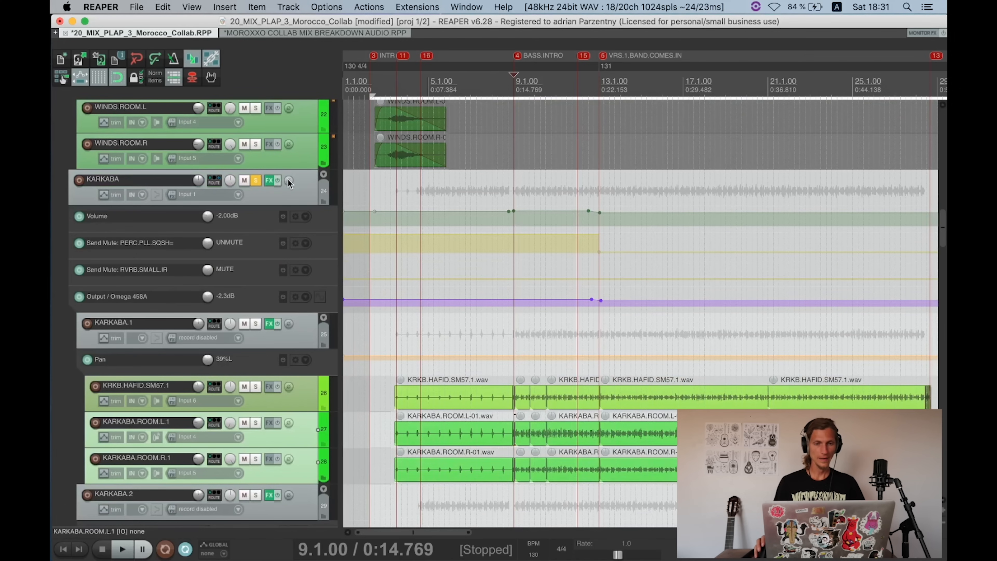
# Step: Bypass the effects chains of the KARKABA, KARKABA.1 and KARKABA.2 folders
pyautogui.click(278, 180)
pyautogui.click(278, 323)
pyautogui.scroll(-3, 279, 325)
pyautogui.click(278, 365)
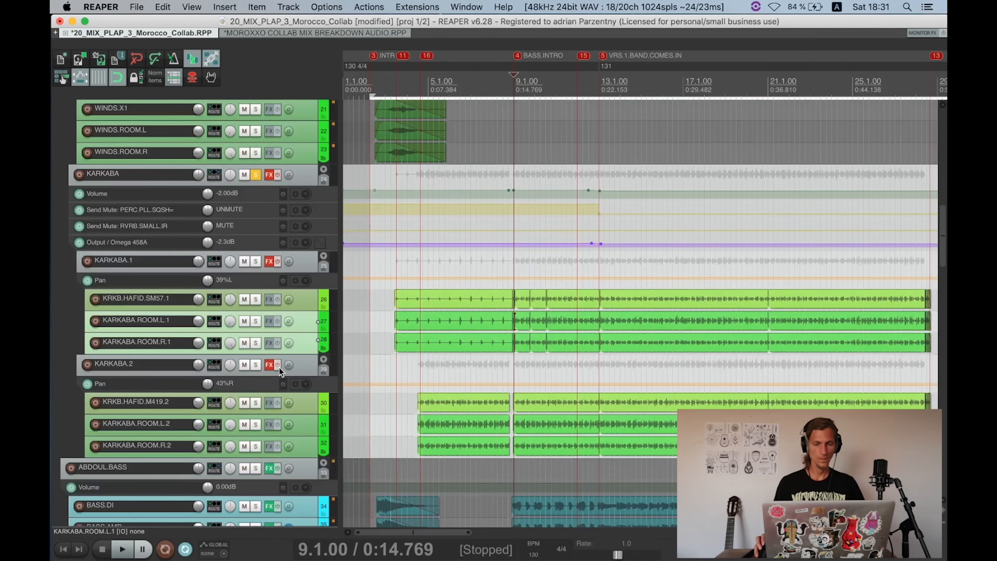
# Step: Audition the unprocessed KARKABA tracks from 9.2.00 while raising the folder's volume, stop playback and re-enable the folder's effects
pyautogui.click(423, 261)
pyautogui.press('space')
pyautogui.click(518, 268)
pyautogui.scroll(5, 603, 288)
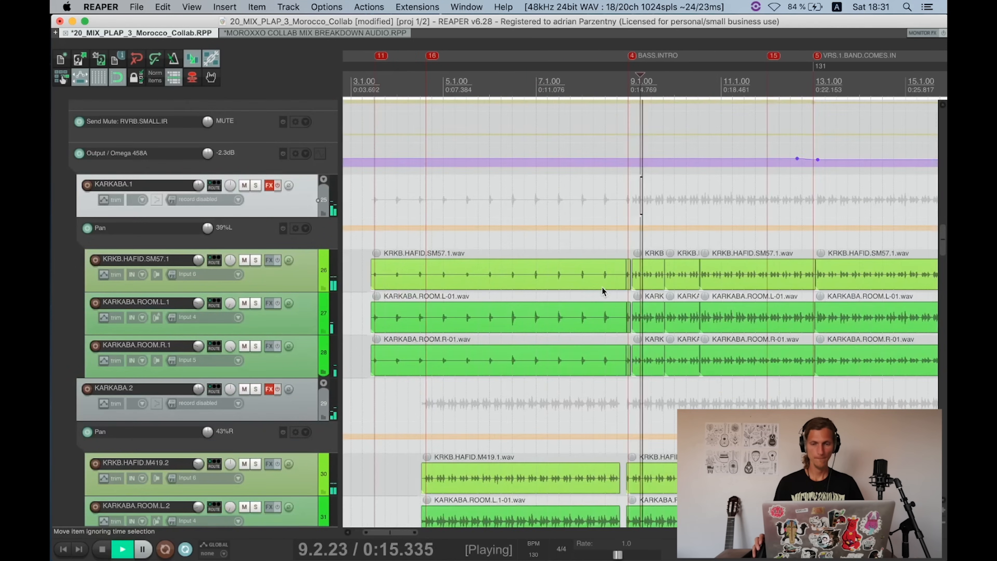
pyautogui.scroll(-6, 579, 280)
pyautogui.moveTo(198, 193); pyautogui.dragTo(198, 171)
pyautogui.press('space')
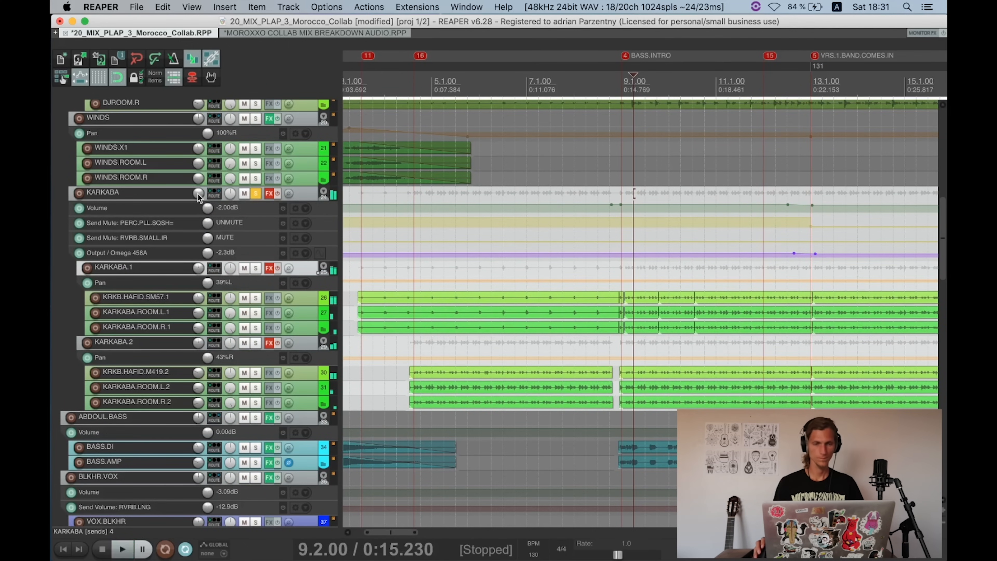
pyautogui.click(276, 195)
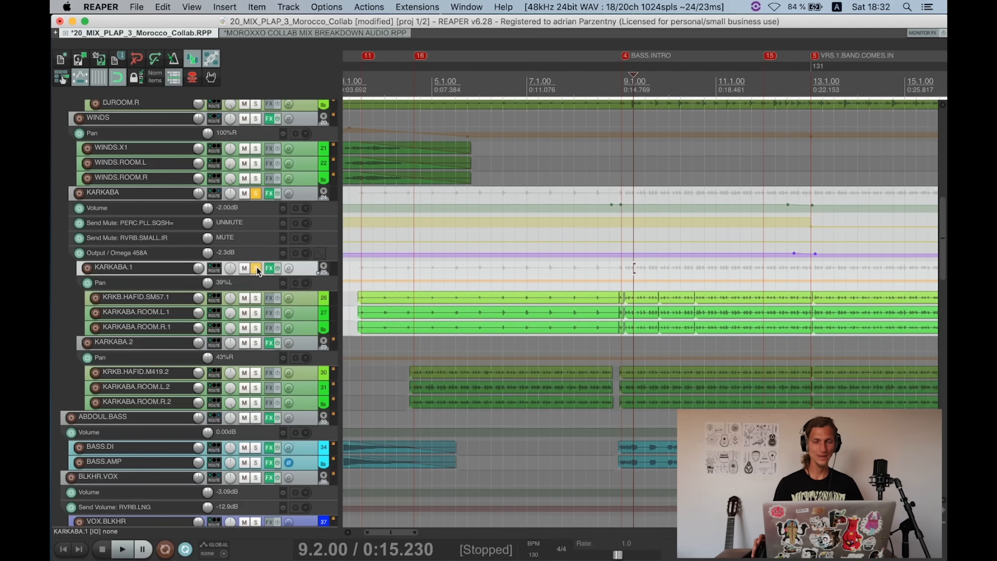
# Step: Open KARKABA.1's effects and review the HF, HMF, LF and high-pass filter settings in bx_console SSL 4000 E
pyautogui.click(270, 268)
pyautogui.click(408, 41)
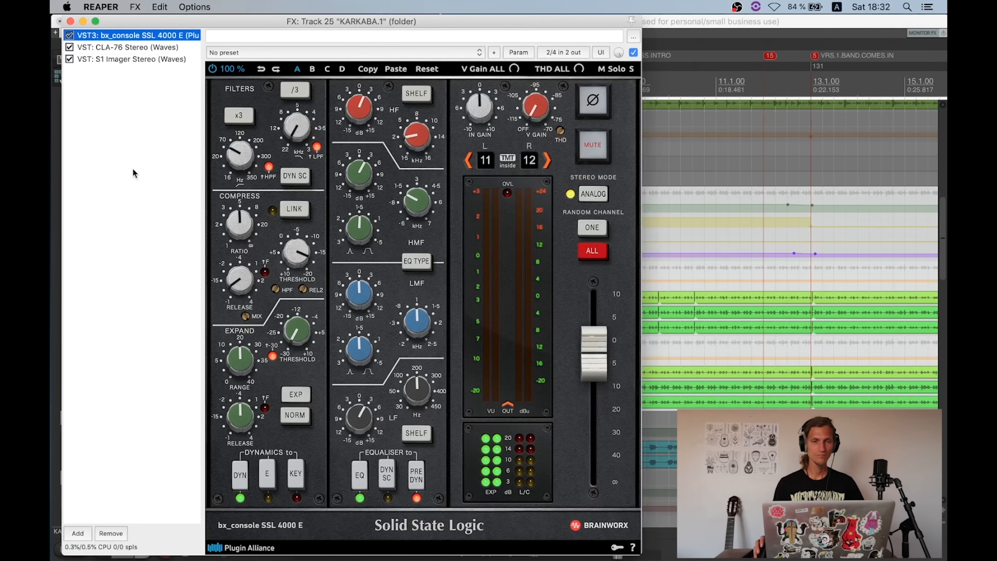
pyautogui.click(358, 106)
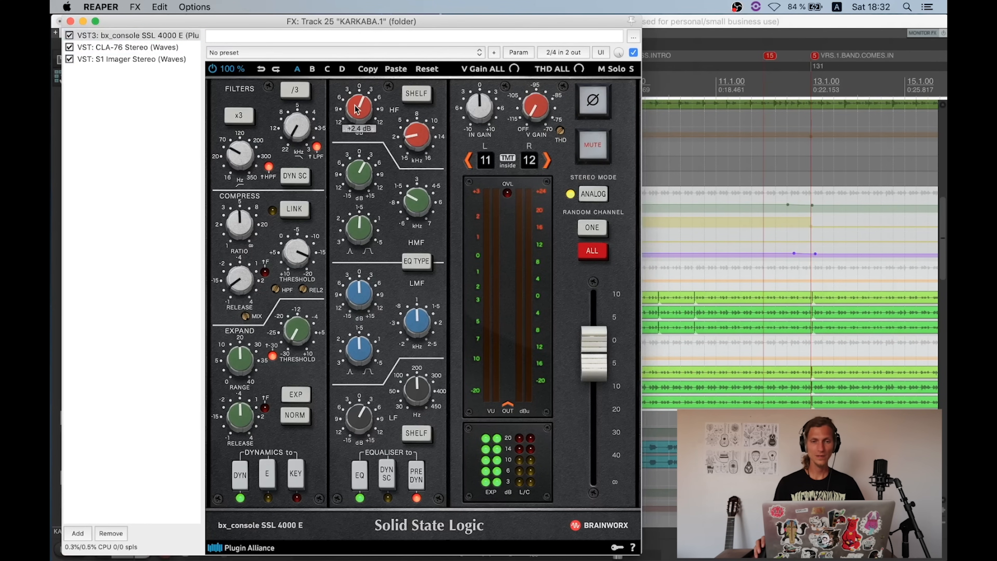
pyautogui.click(423, 132)
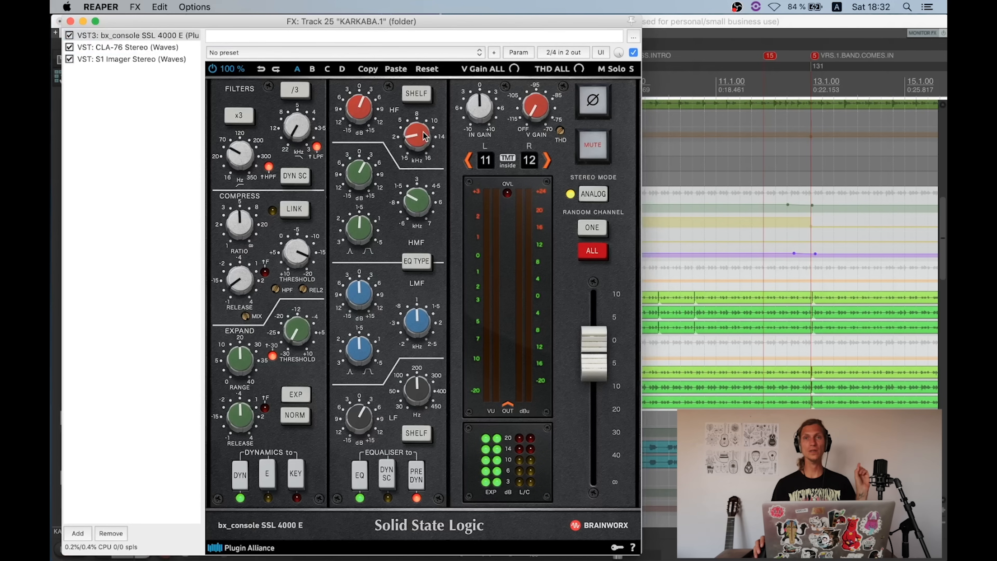
pyautogui.click(365, 177)
pyautogui.moveTo(415, 202)
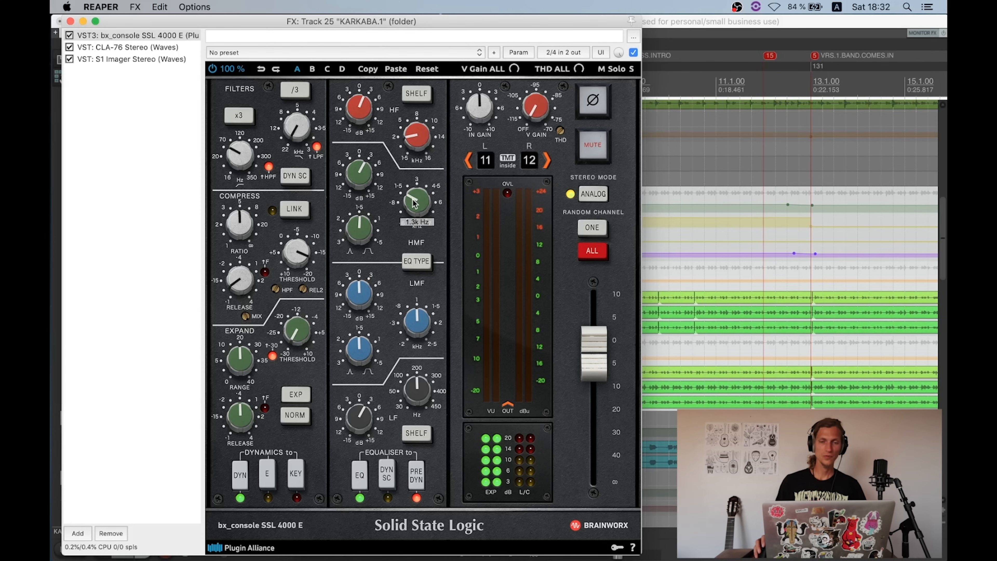
pyautogui.moveTo(362, 416)
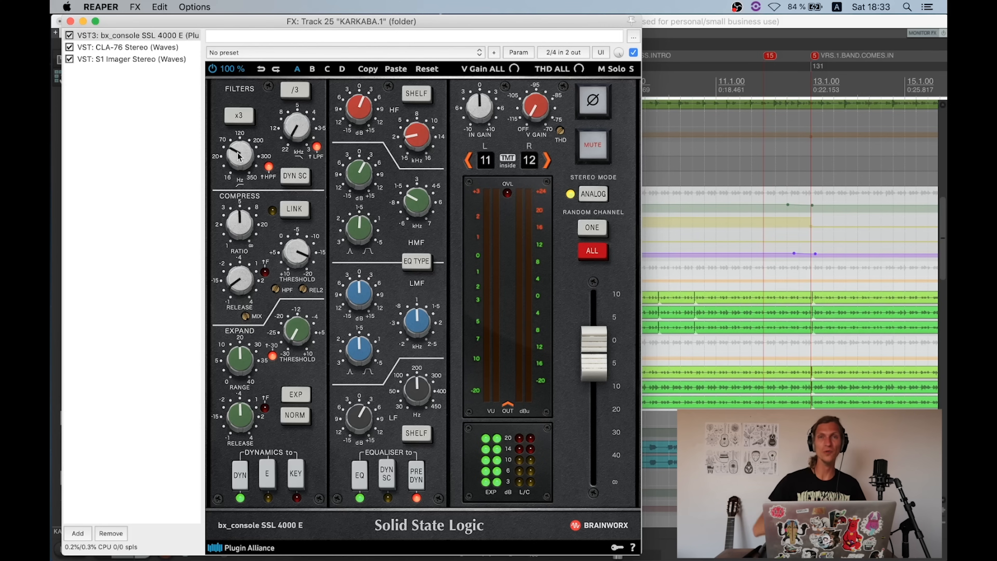
pyautogui.moveTo(240, 159)
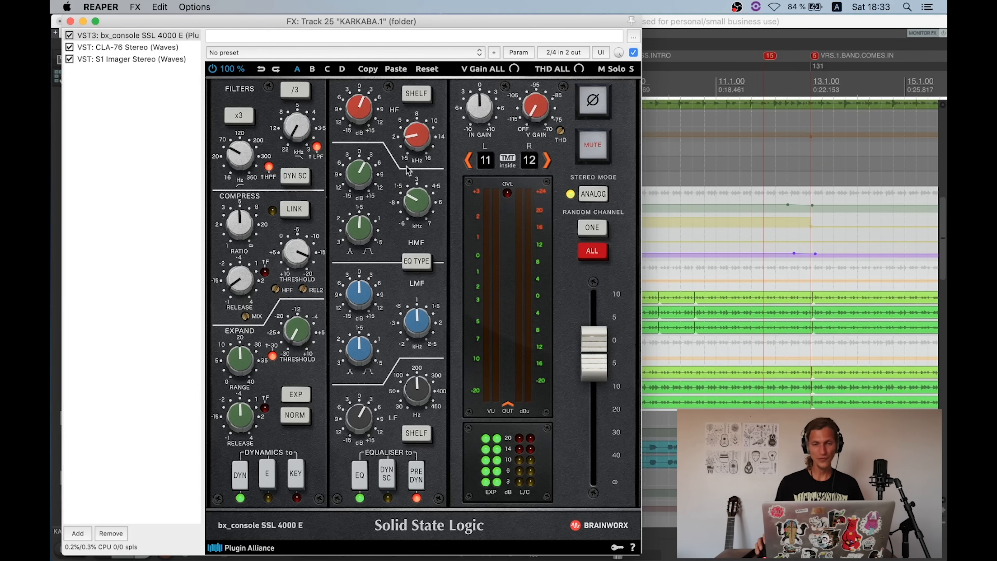
# Step: Show KARKABA.1's CLA-76 compressor and play the soloed KARKABA tracks through it, stopping playback at the end
pyautogui.click(141, 47)
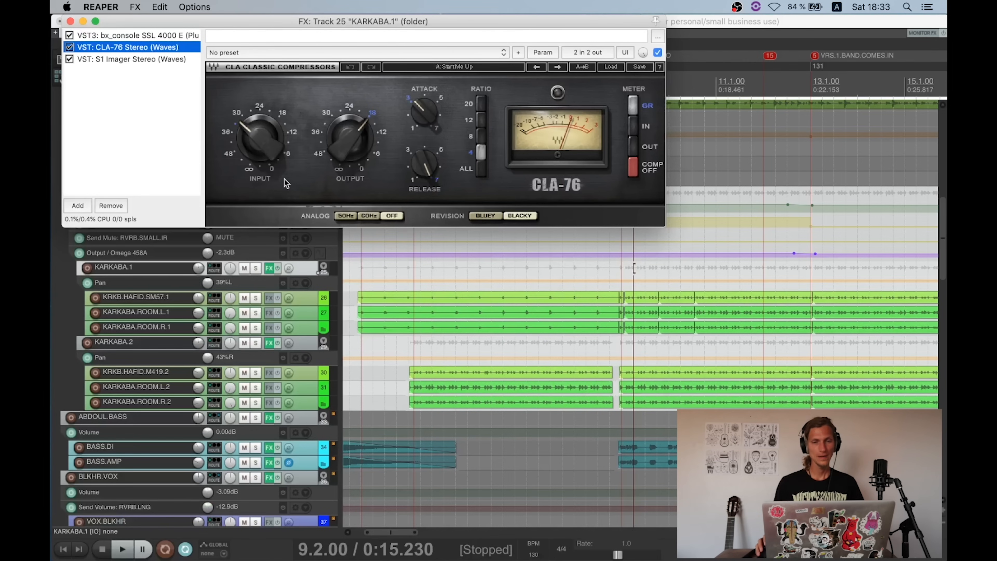
pyautogui.press('space')
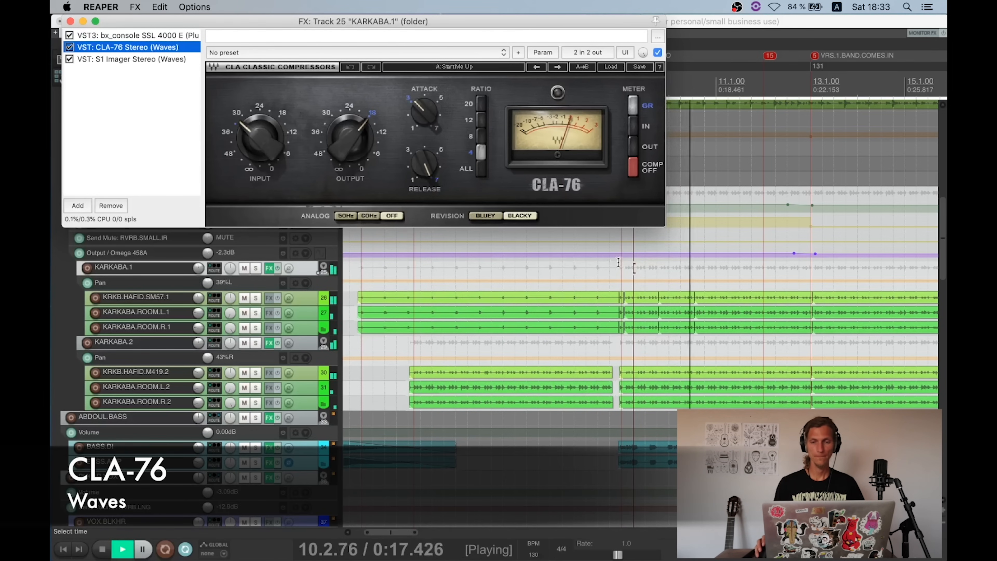
pyautogui.press('space')
pyautogui.click(185, 110)
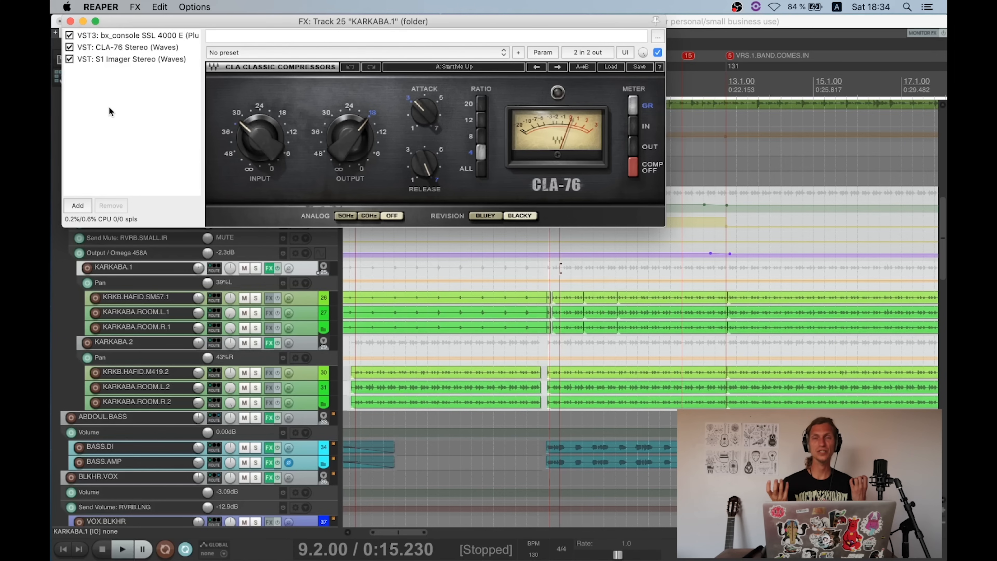
# Step: Compare the S1 Imager Stereo settings of KARKABA.1 and KARKABA.2 with their windows side by side, and close both windows
pyautogui.click(121, 59)
pyautogui.moveTo(251, 21); pyautogui.dragTo(463, 21)
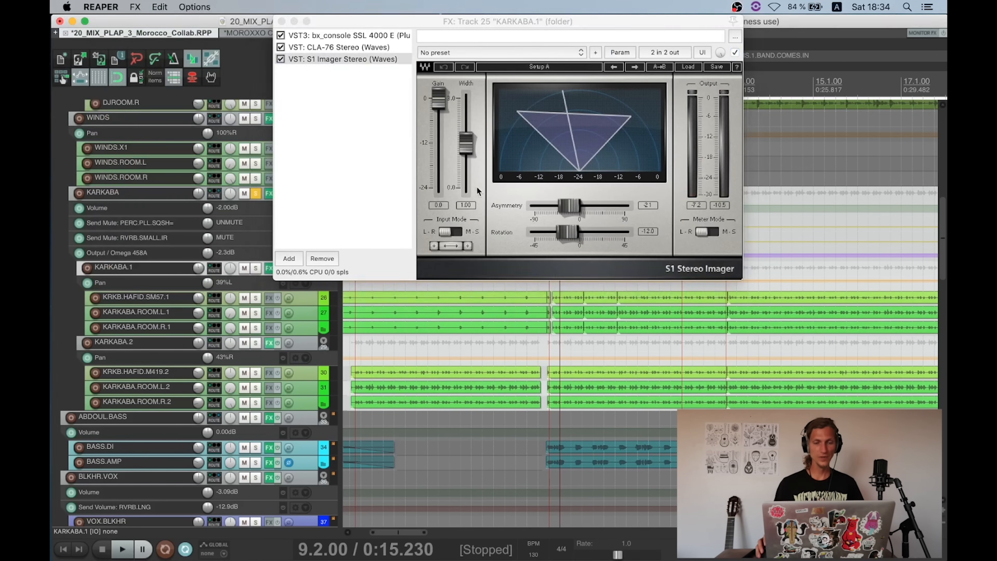
pyautogui.click(269, 343)
pyautogui.click(129, 61)
pyautogui.moveTo(196, 25); pyautogui.dragTo(572, 198)
pyautogui.moveTo(480, 21); pyautogui.dragTo(264, 21)
pyautogui.moveTo(727, 194); pyautogui.dragTo(732, 20)
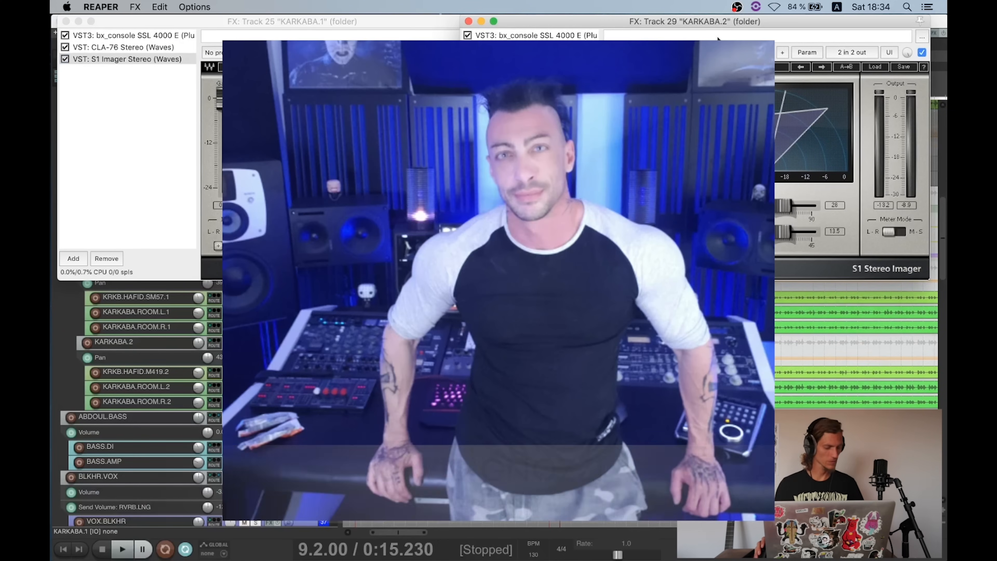
pyautogui.moveTo(484, 526)
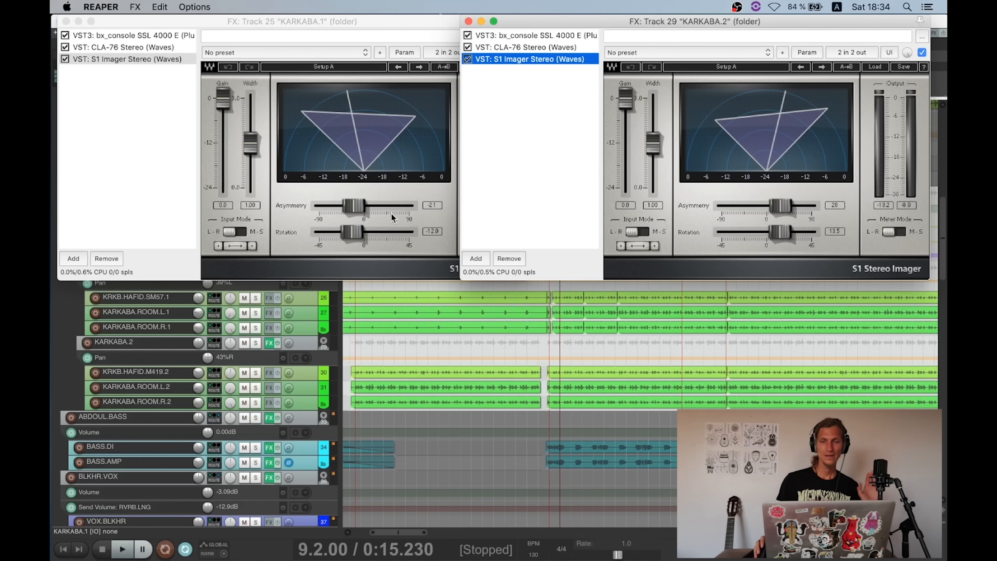
pyautogui.click(66, 21)
pyautogui.click(469, 20)
# Step: Play the KARKABA folder while bypassing S1 Imager Stereo on KARKABA.1 and KARKABA.2, and stop playback
pyautogui.scroll(1, 211, 277)
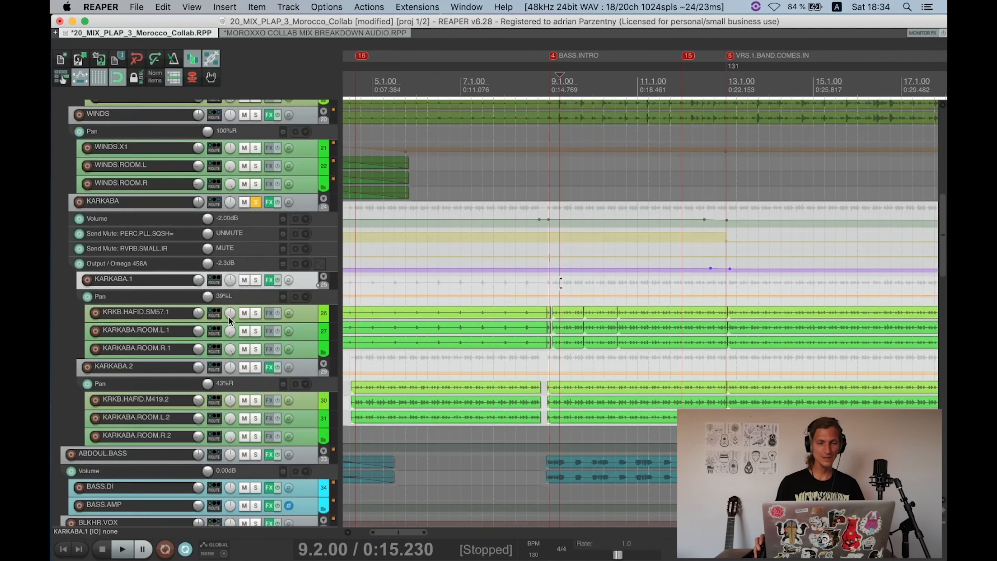
pyautogui.scroll(2, 252, 302)
pyautogui.scroll(-4, 258, 354)
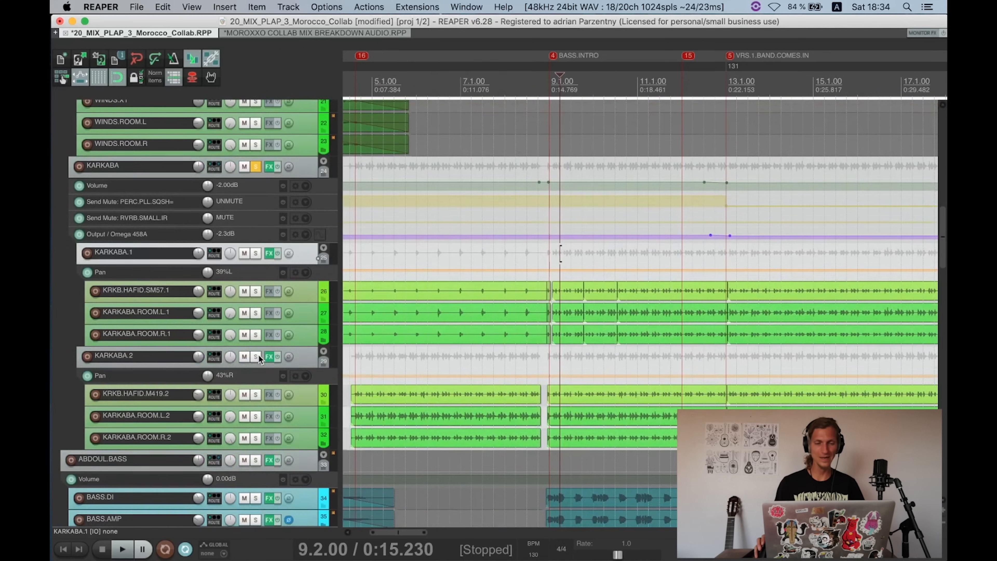
pyautogui.press('space')
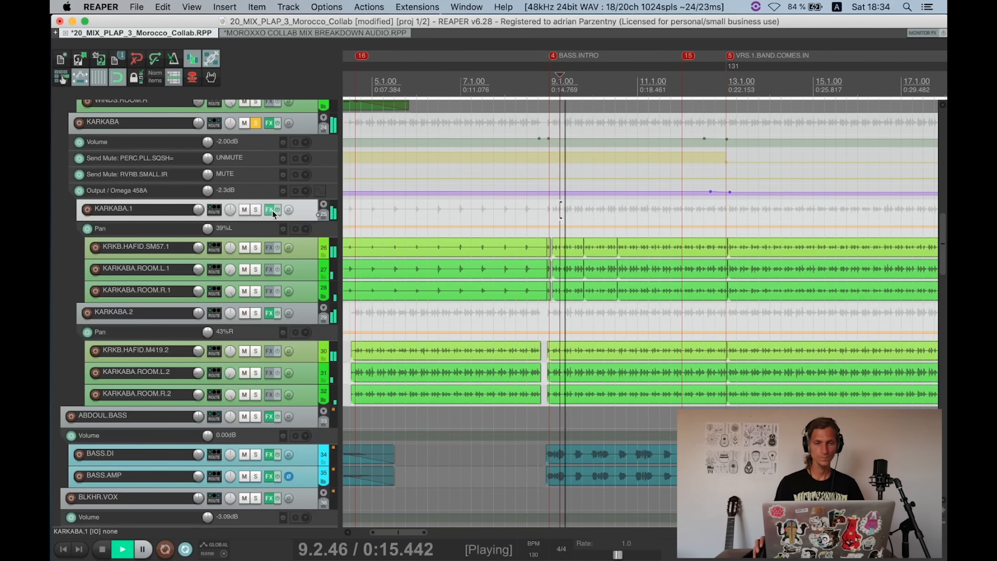
pyautogui.click(270, 210)
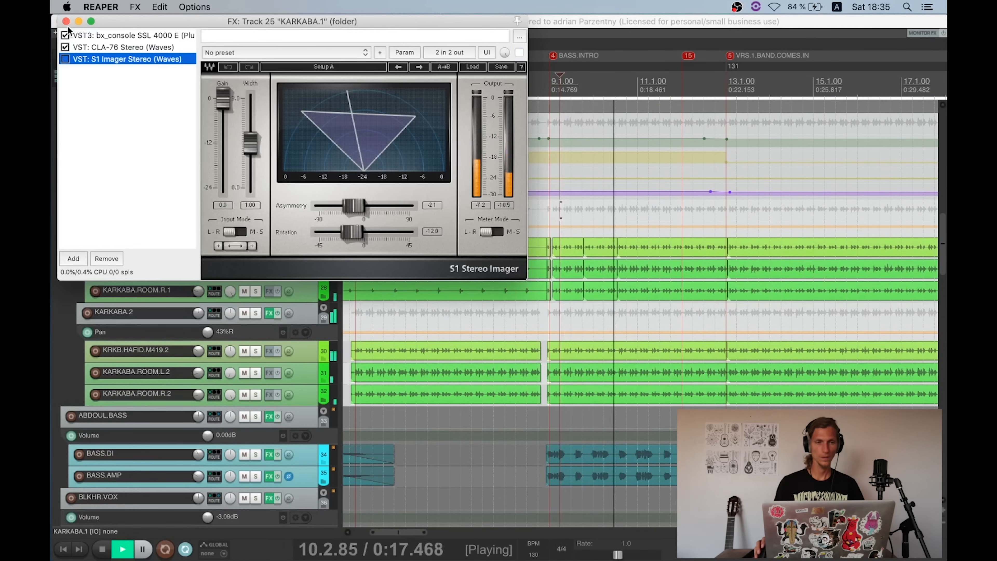
pyautogui.click(66, 21)
pyautogui.click(269, 313)
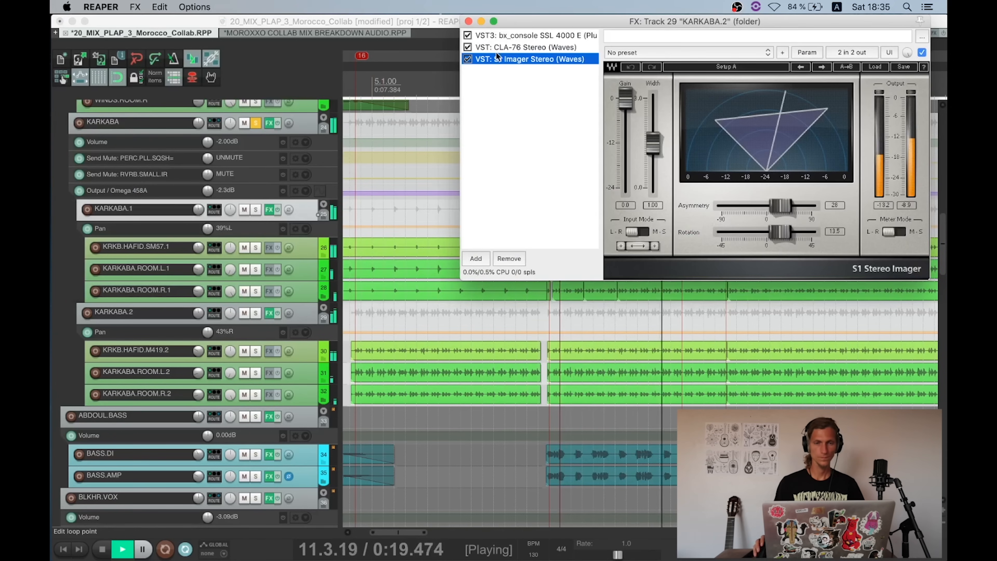
pyautogui.press('space')
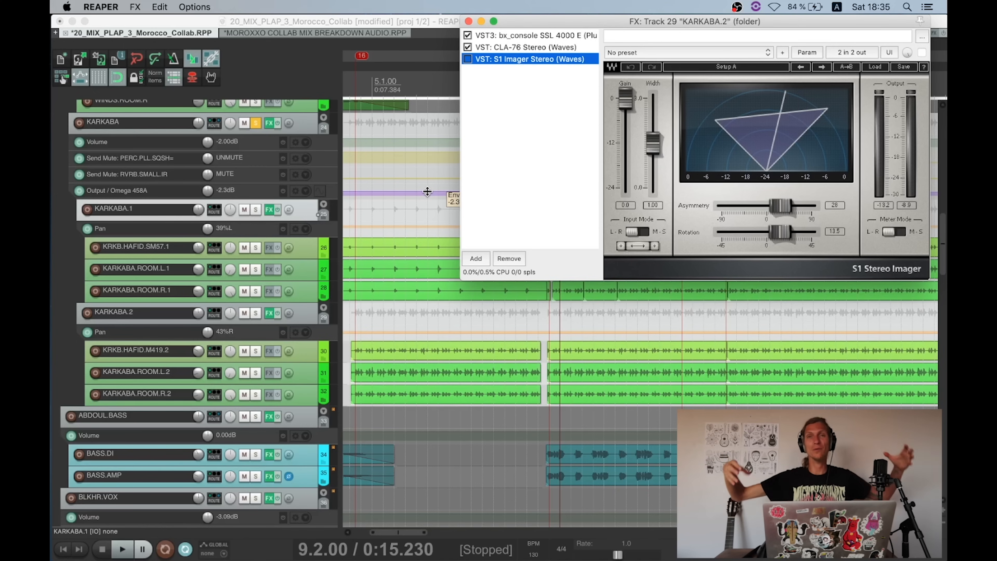
# Step: Re-enable S1 Imager Stereo on KARKABA.2 and KARKABA.1, and close both tracks' effects windows
pyautogui.click(469, 21)
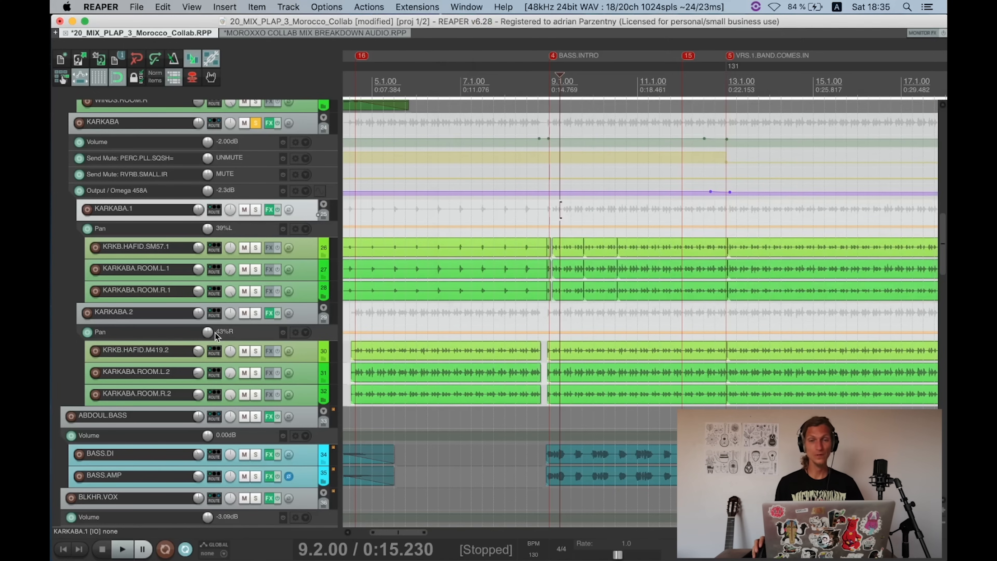
pyautogui.click(269, 313)
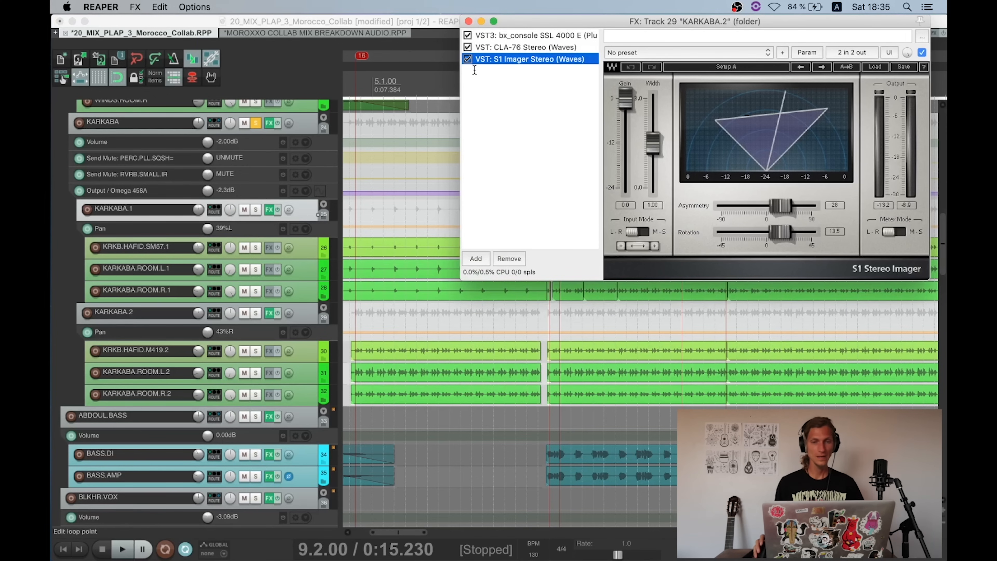
pyautogui.click(468, 21)
pyautogui.click(269, 209)
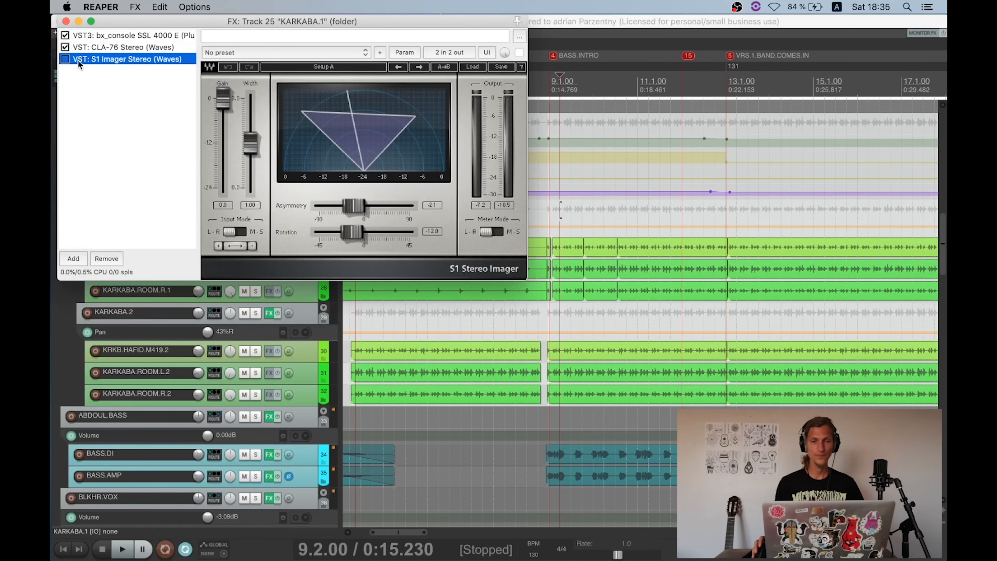
pyautogui.click(66, 21)
# Step: Open the KARKABA folder's effects chain at REQ 4 Stereo and move its window clear to review the EQ curve
pyautogui.scroll(5, 281, 184)
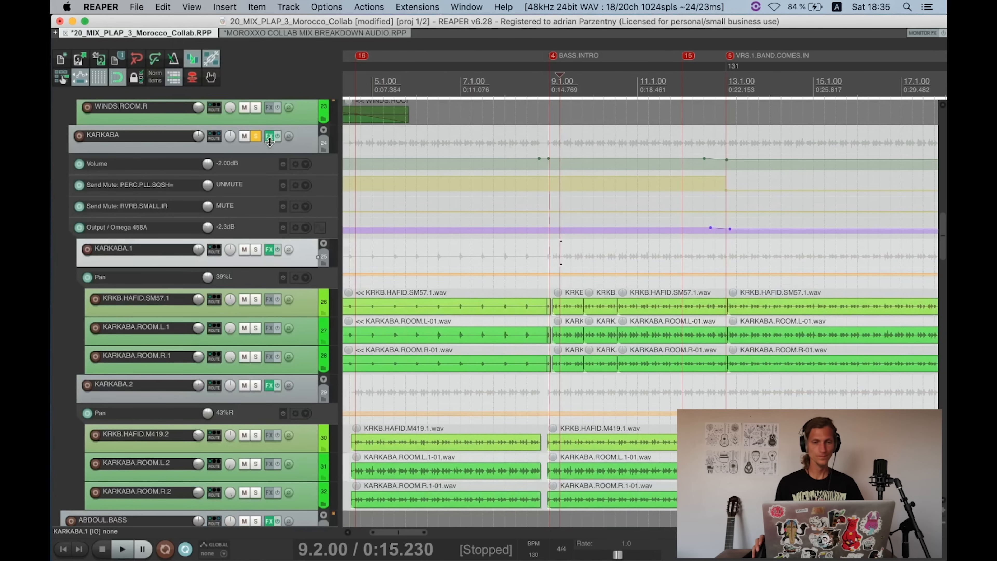
pyautogui.click(269, 139)
pyautogui.click(321, 105)
pyautogui.moveTo(322, 93); pyautogui.dragTo(473, 136)
pyautogui.scroll(-4, 146, 319)
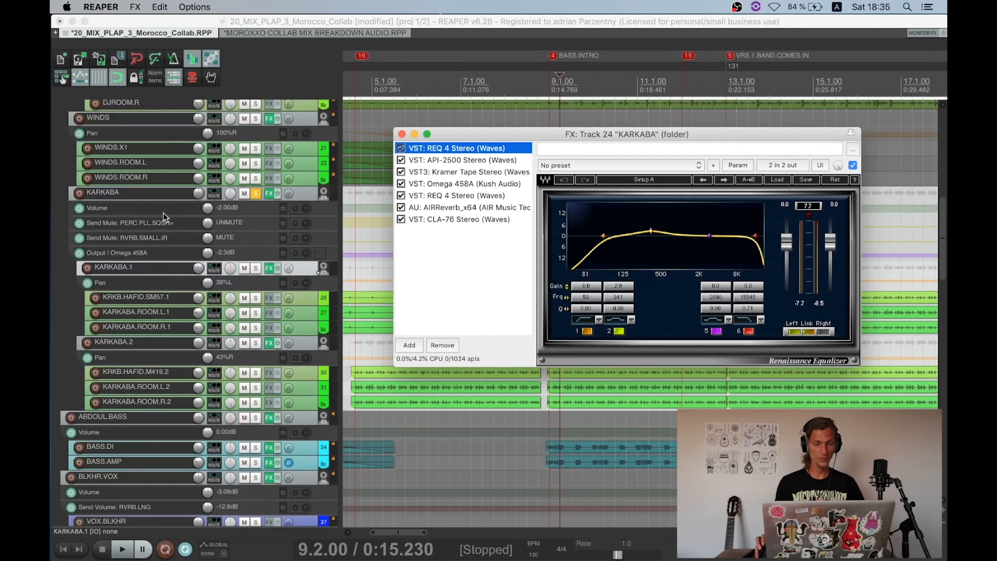
pyautogui.scroll(2, 235, 212)
pyautogui.scroll(3, 246, 215)
pyautogui.moveTo(445, 141); pyautogui.dragTo(210, 78)
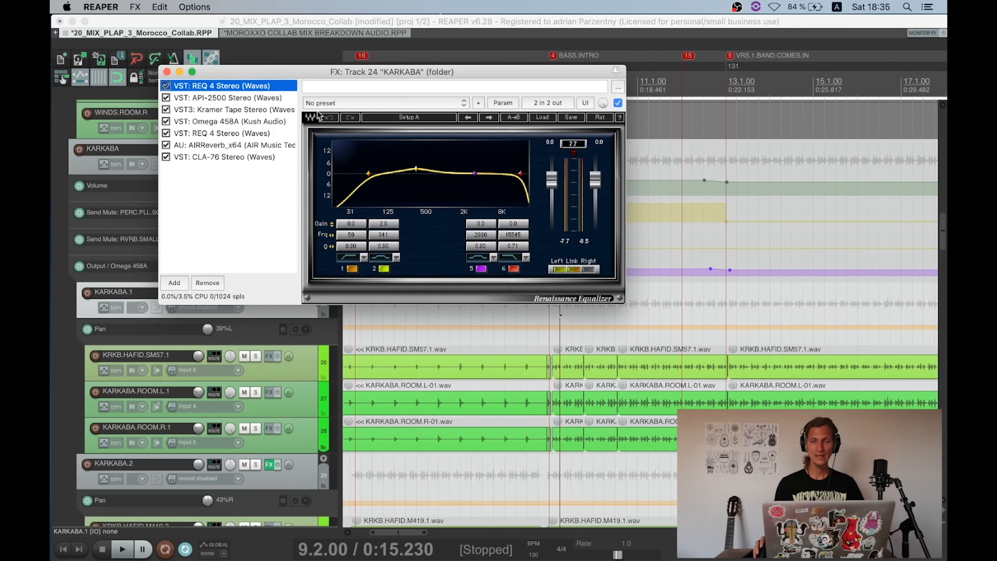
# Step: Show the KARKABA folder's API-2500 compressor, examine its threshold, attack and release while playing short passages, and stop playback
pyautogui.click(240, 99)
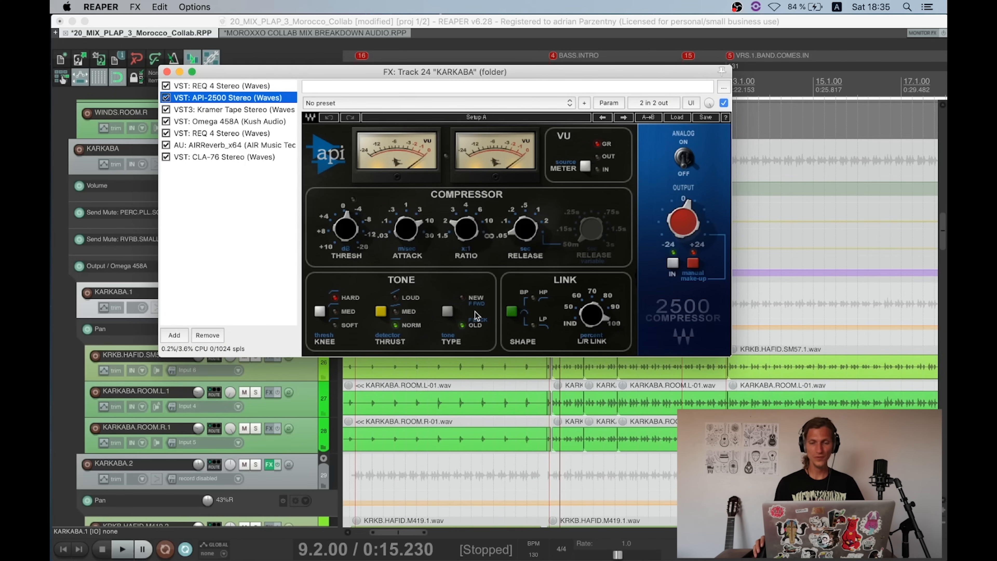
pyautogui.click(345, 229)
pyautogui.press('space')
pyautogui.press('space')
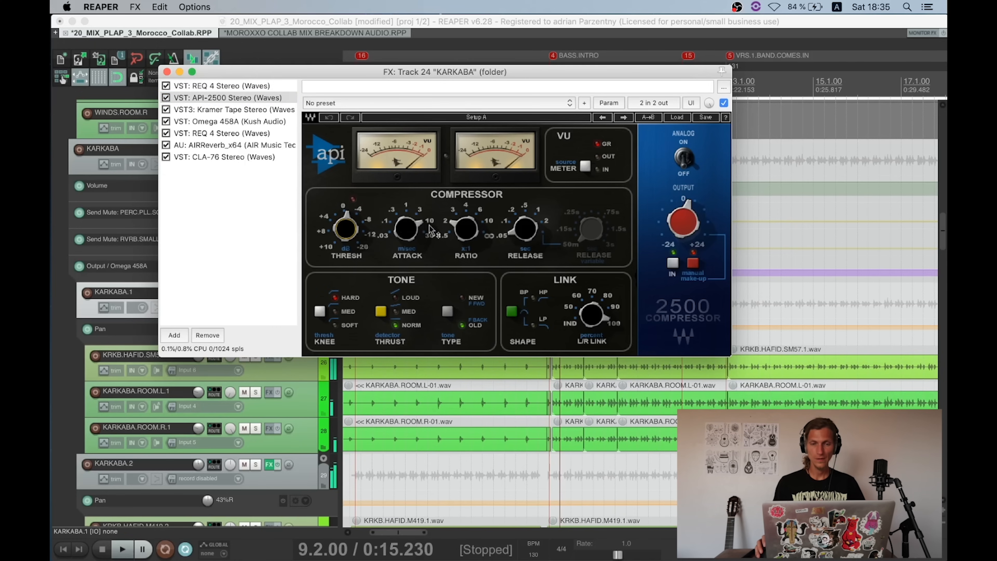
pyautogui.moveTo(405, 215)
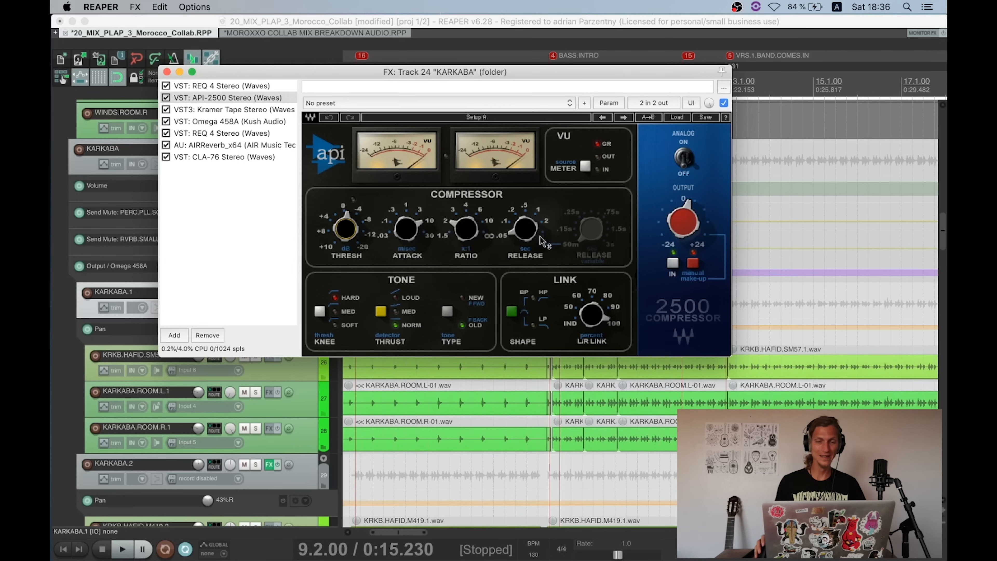
pyautogui.press('space')
pyautogui.press('space')
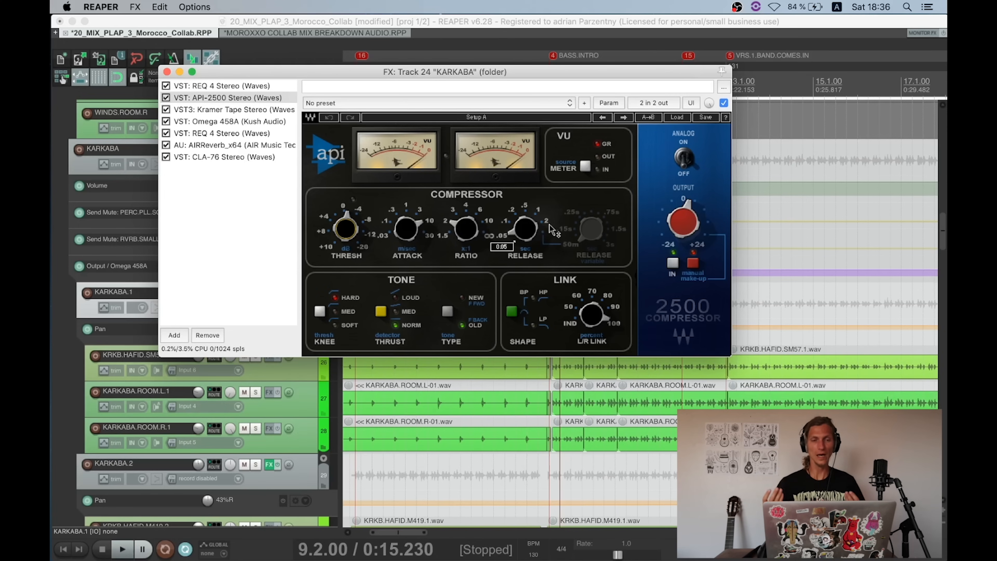
# Step: Review the Kramer Tape plugin on the KARKABA folder and compare playback with the Omega 458A bypassed and enabled
pyautogui.click(226, 111)
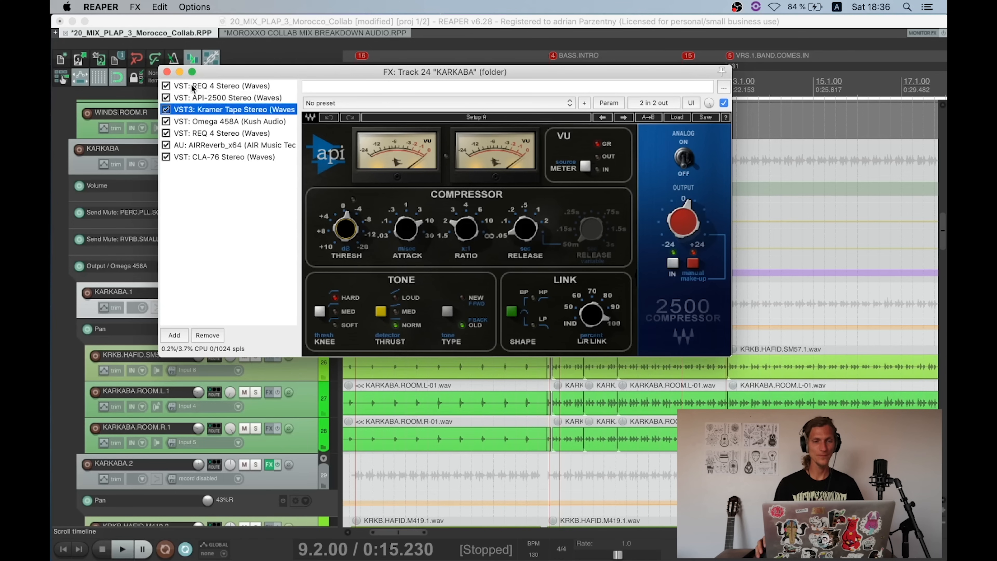
pyautogui.moveTo(300, 75); pyautogui.dragTo(250, 45)
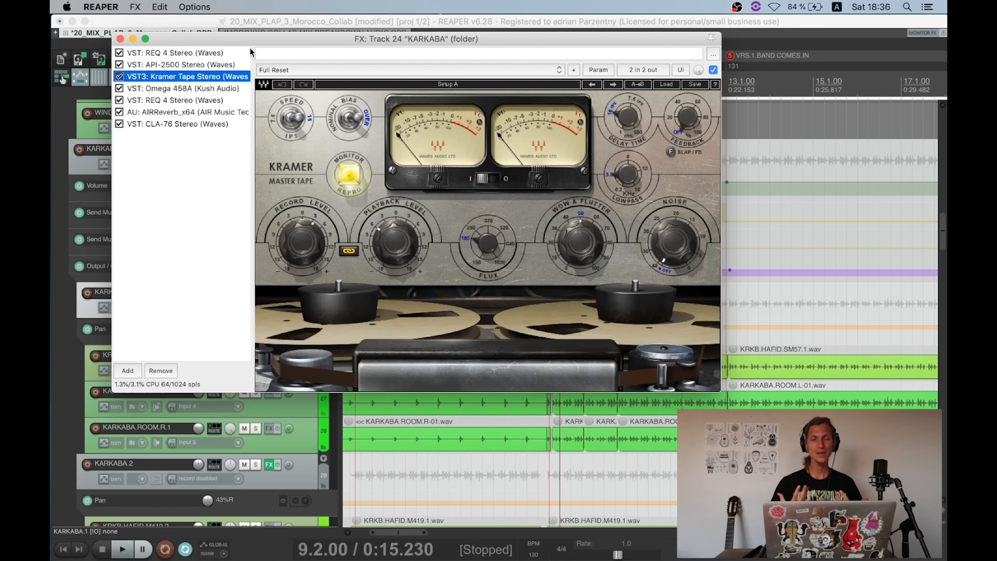
pyautogui.click(190, 89)
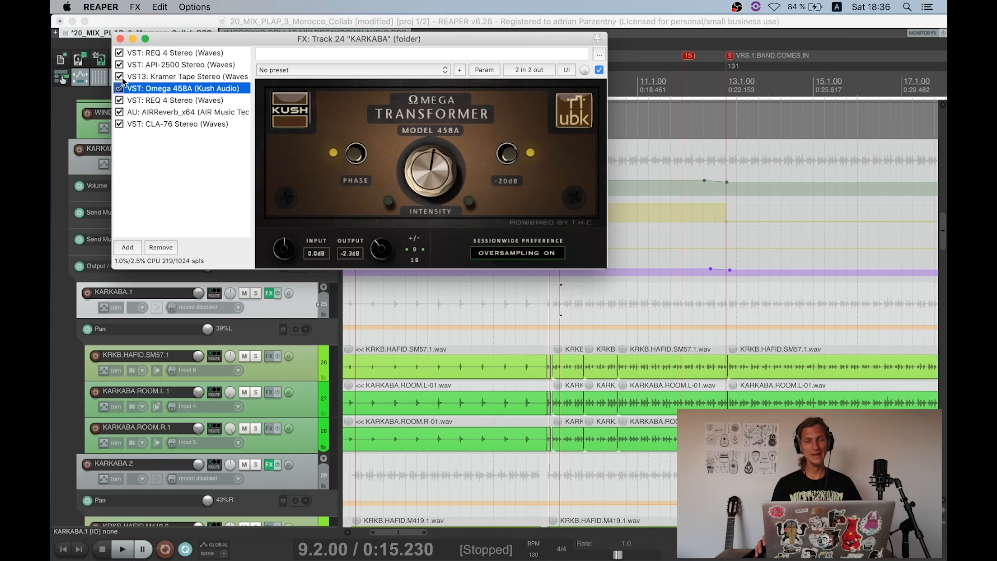
pyautogui.click(119, 88)
pyautogui.press('space')
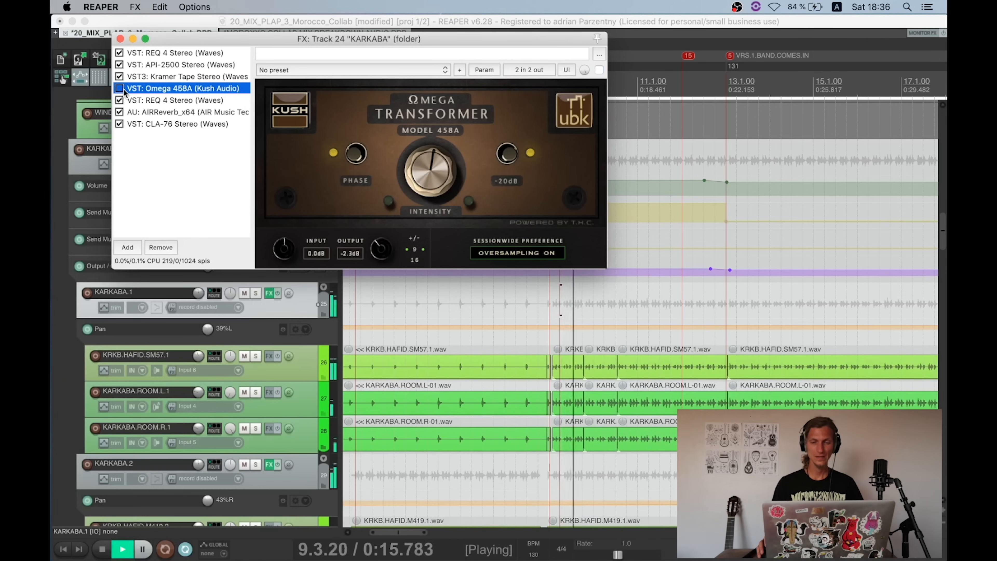
pyautogui.click(119, 88)
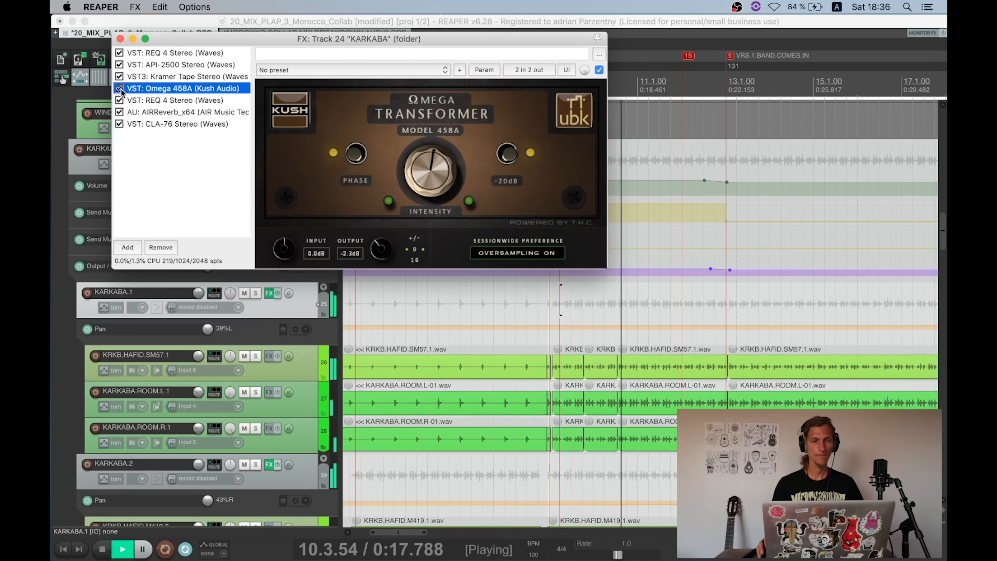
pyautogui.click(120, 88)
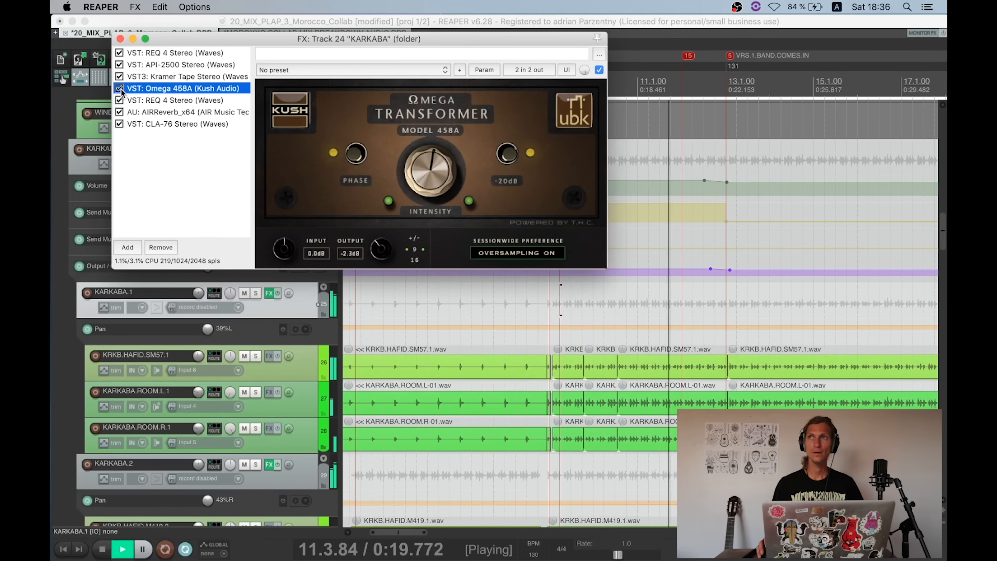
pyautogui.click(120, 88)
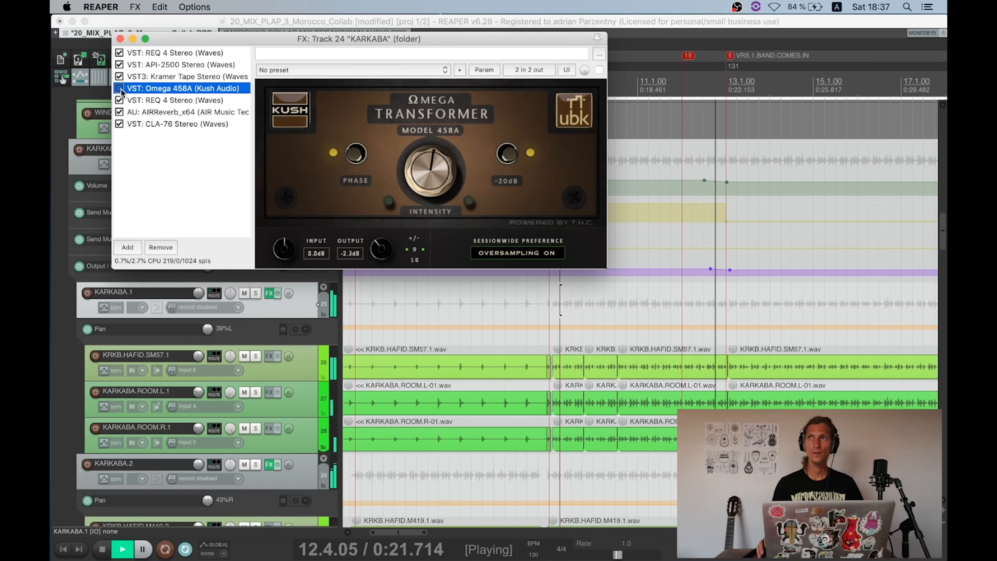
pyautogui.press('space')
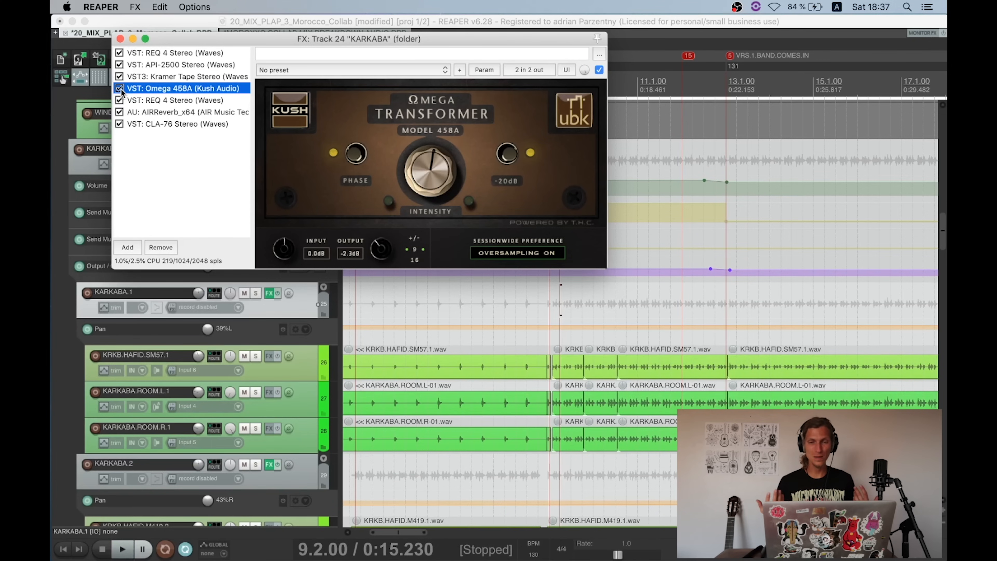
# Step: Review the second REQ 4 equalizer and compare KARKABA playback with the AIRReverb bypassed and enabled
pyautogui.click(161, 101)
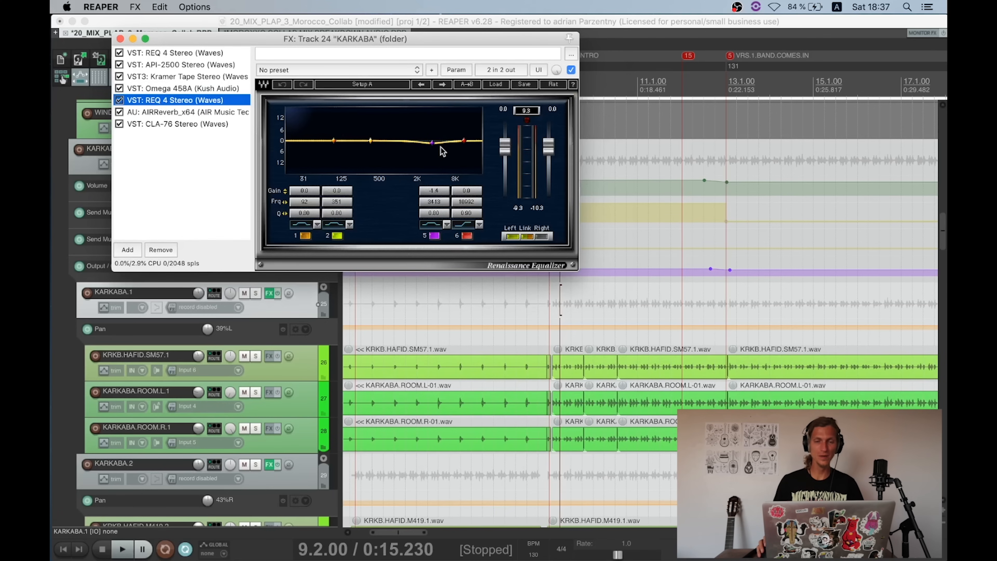
pyautogui.click(192, 112)
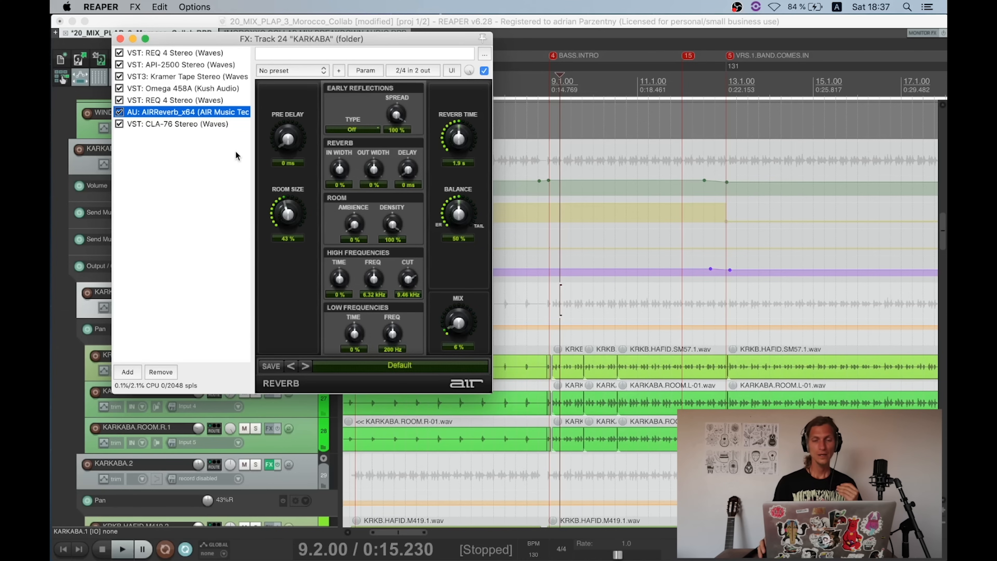
pyautogui.click(119, 111)
pyautogui.press('space')
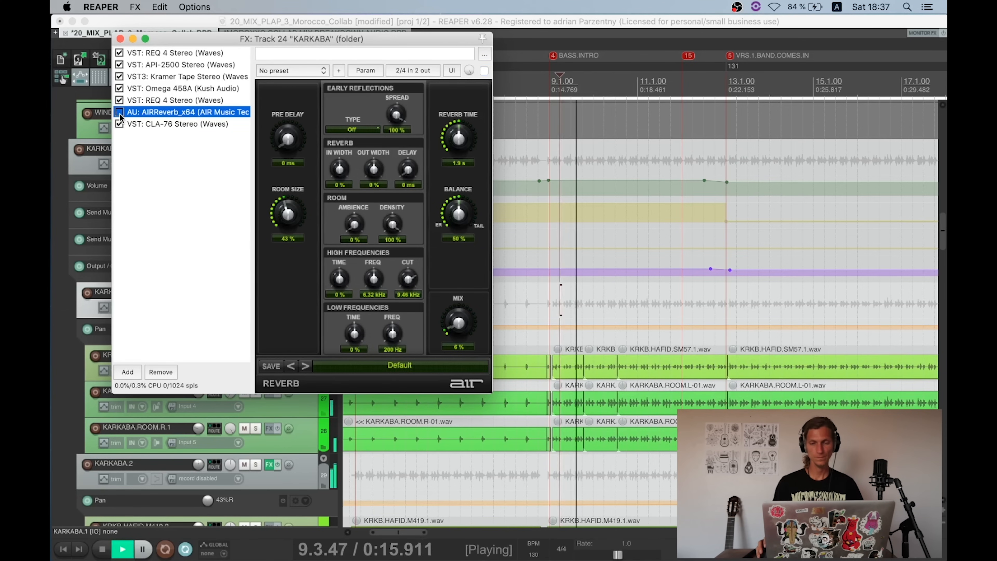
pyautogui.click(119, 113)
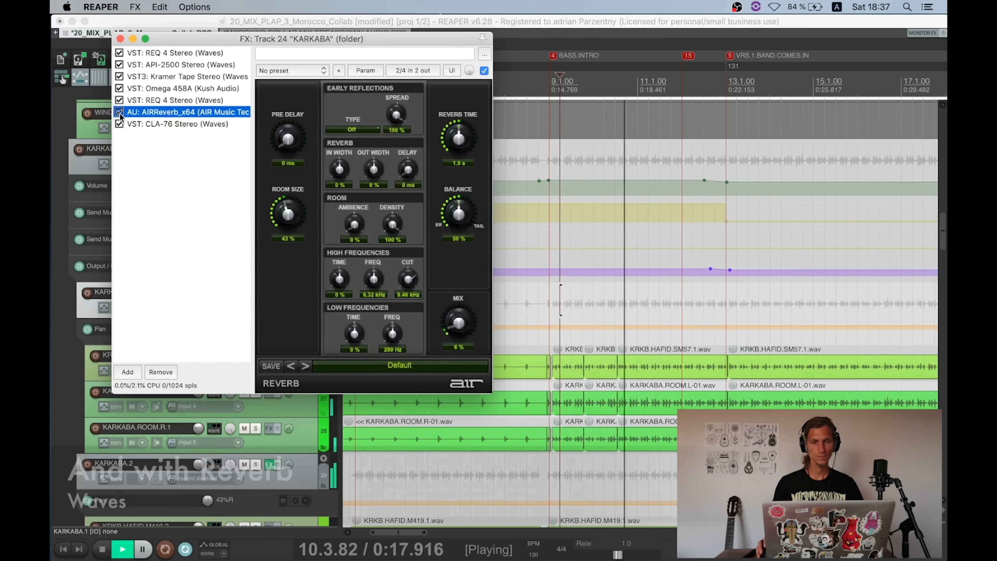
pyautogui.moveTo(195, 40); pyautogui.dragTo(276, 37)
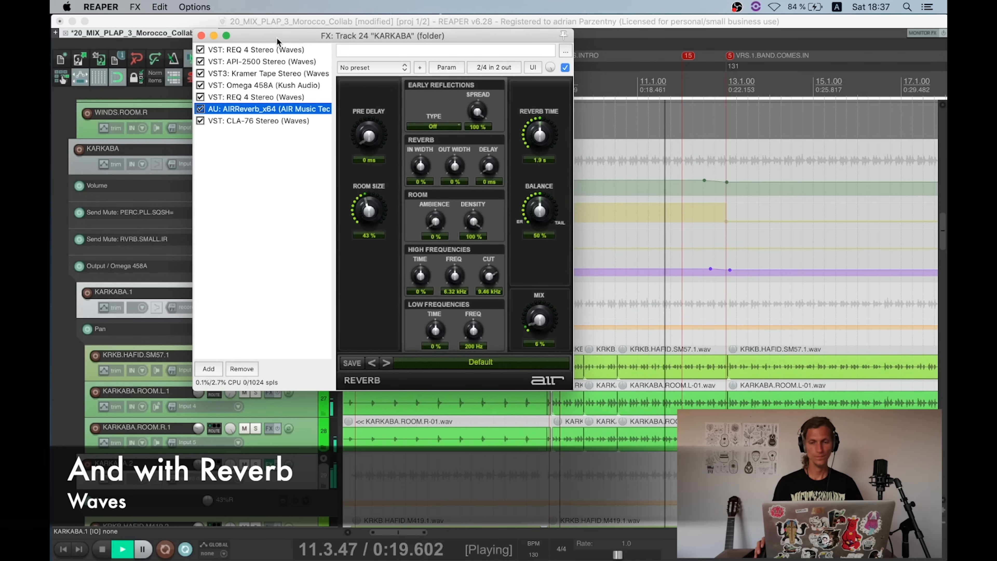
pyautogui.press('space')
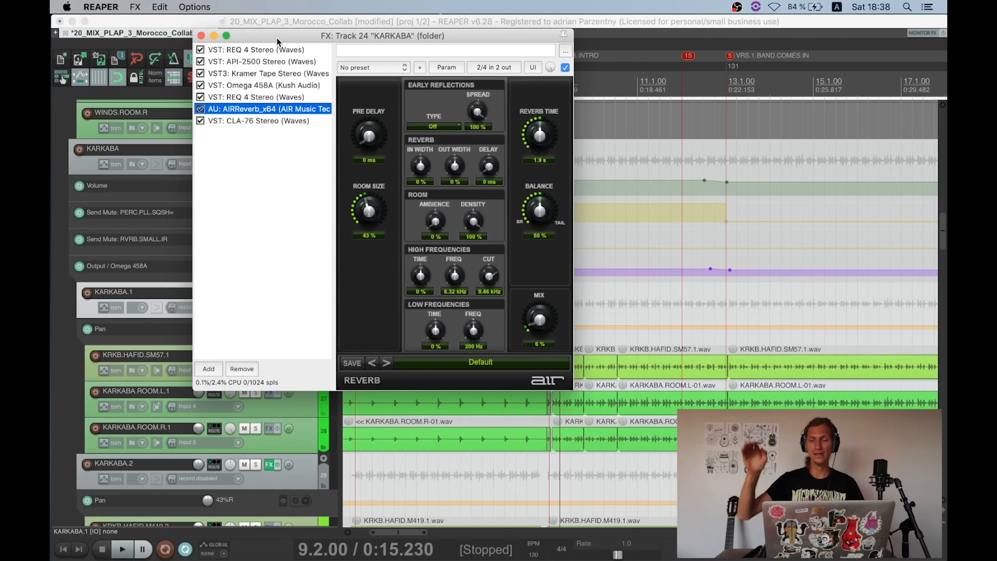
# Step: Show the CLA-76 compressor in the KARKABA chain and audition the folder with it bypassed and enabled
pyautogui.click(270, 120)
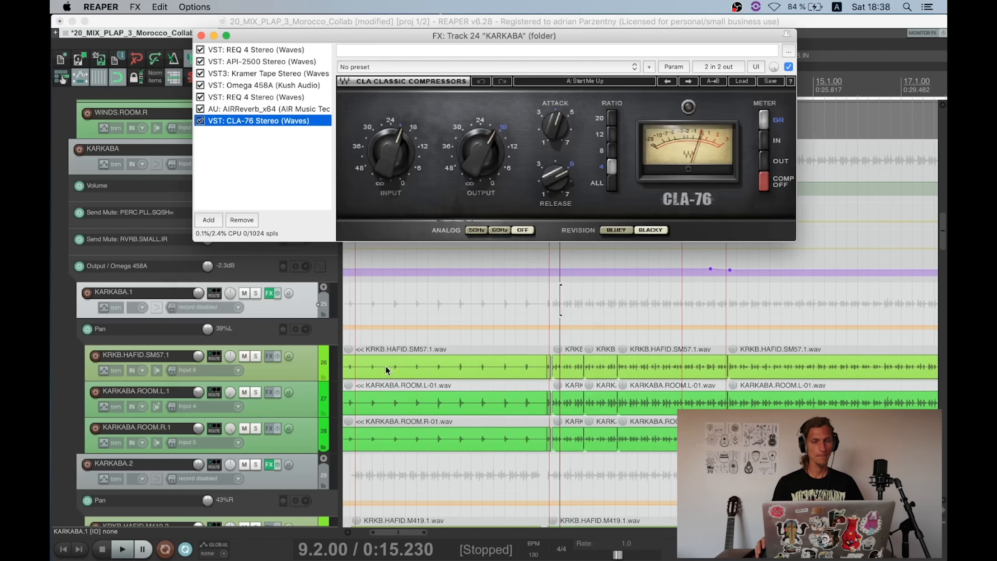
pyautogui.press('space')
pyautogui.press('space')
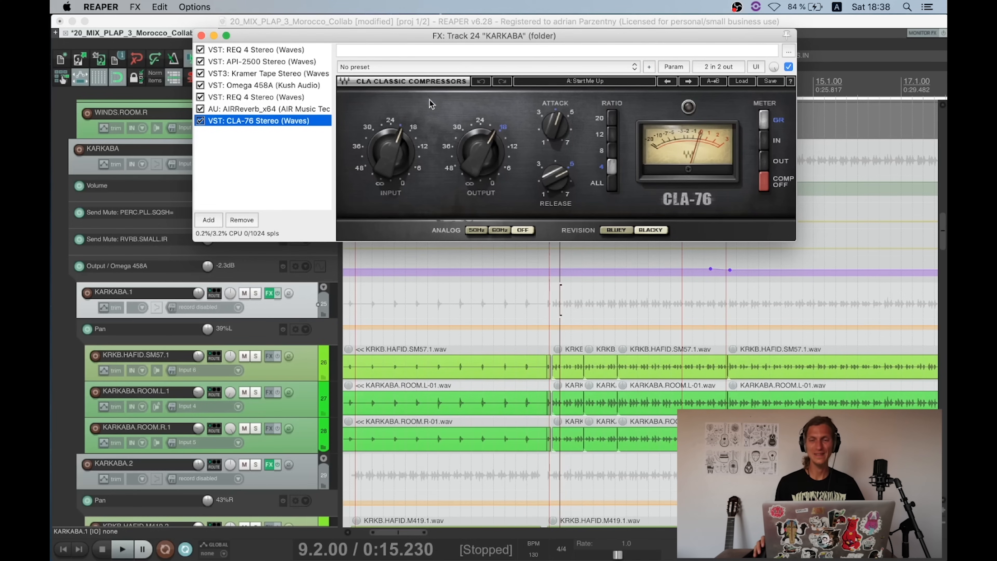
pyautogui.press('space')
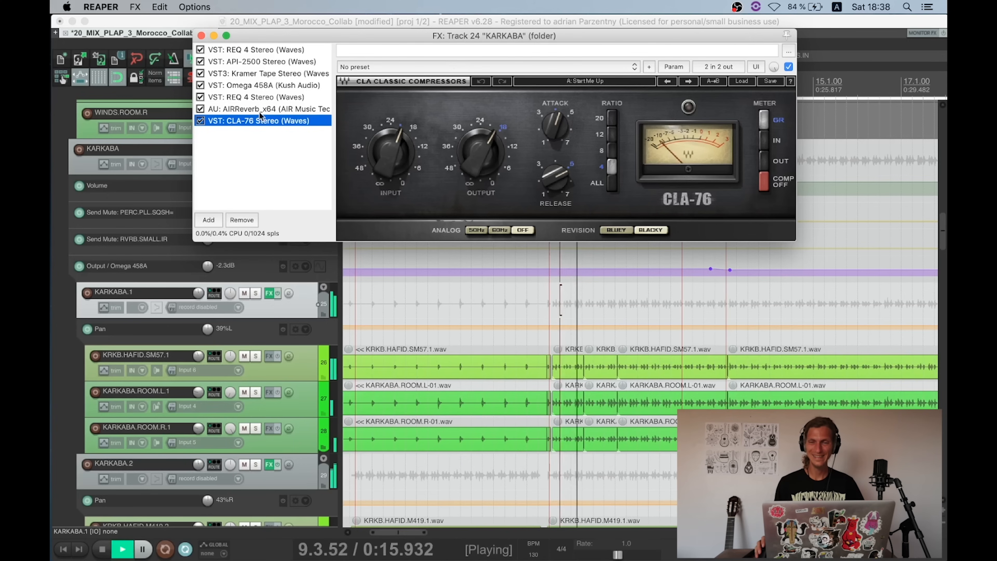
pyautogui.click(200, 121)
pyautogui.click(200, 120)
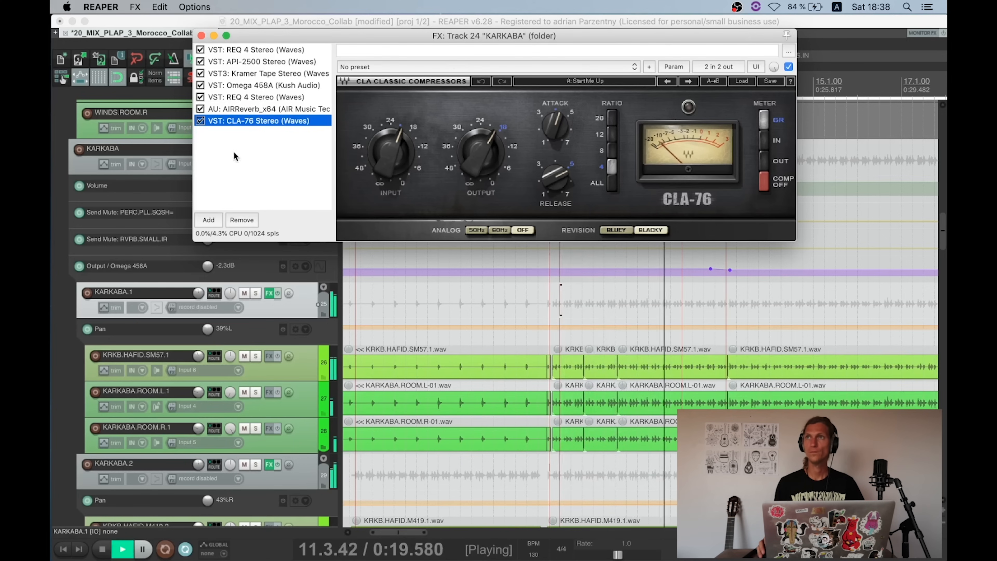
pyautogui.press('space')
pyautogui.press('space')
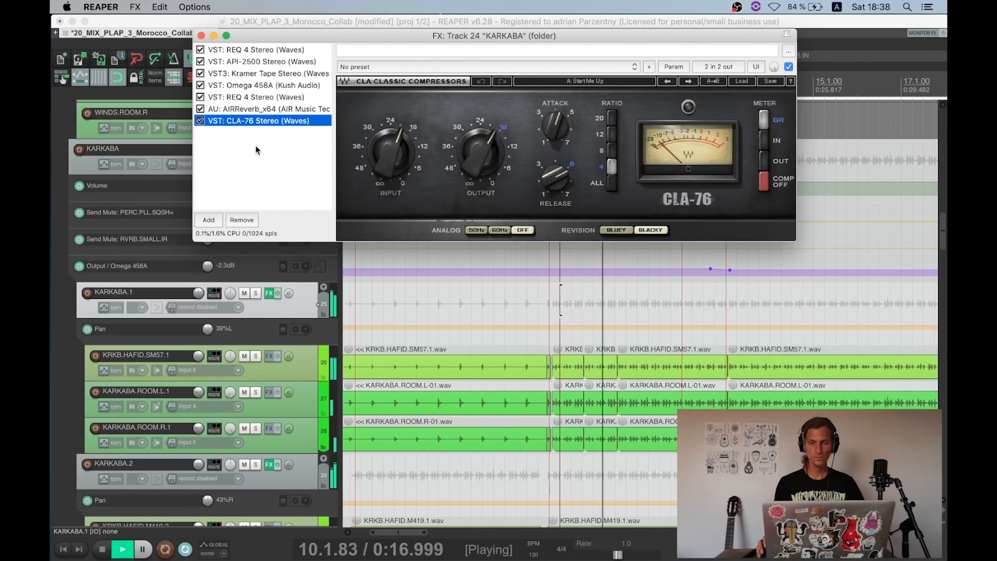
pyautogui.press('space')
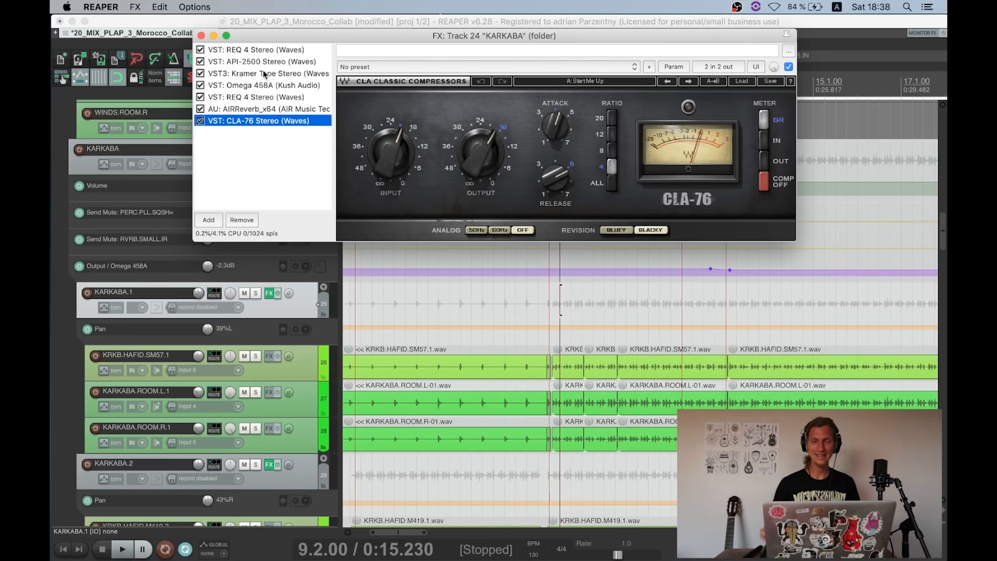
# Step: Close the KARKABA effects window and clear the KARKABA folder's solo
pyautogui.click(202, 36)
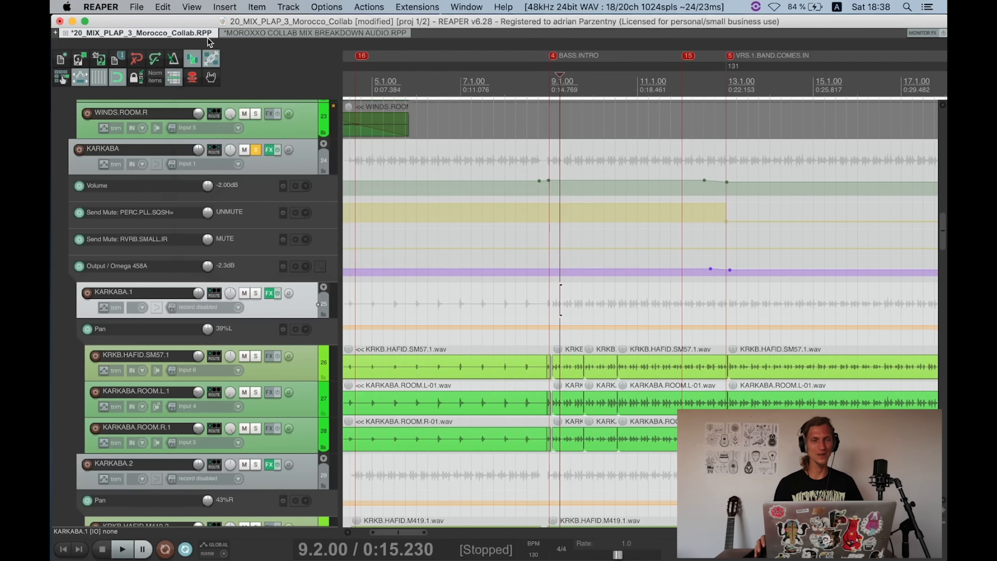
pyautogui.press('super+Down')
pyautogui.press('super+Down')
pyautogui.click(256, 232)
pyautogui.scroll(5, 256, 233)
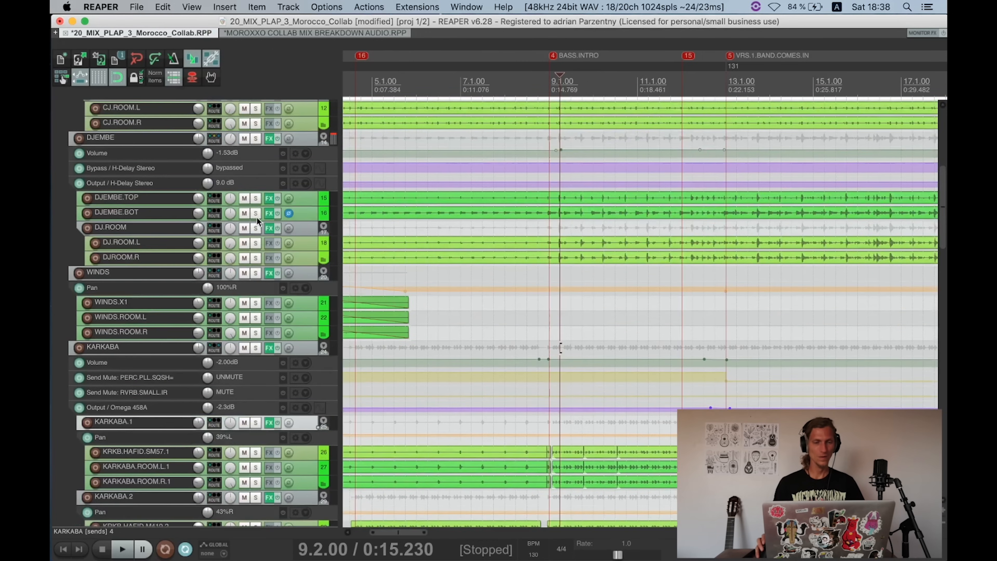
# Step: Solo the whole PERC folder, leaving the DJEMBE folder unsoloed, and check the CAJON and DJEMBE panning
pyautogui.click(256, 169)
pyautogui.click(256, 171)
pyautogui.scroll(7, 256, 171)
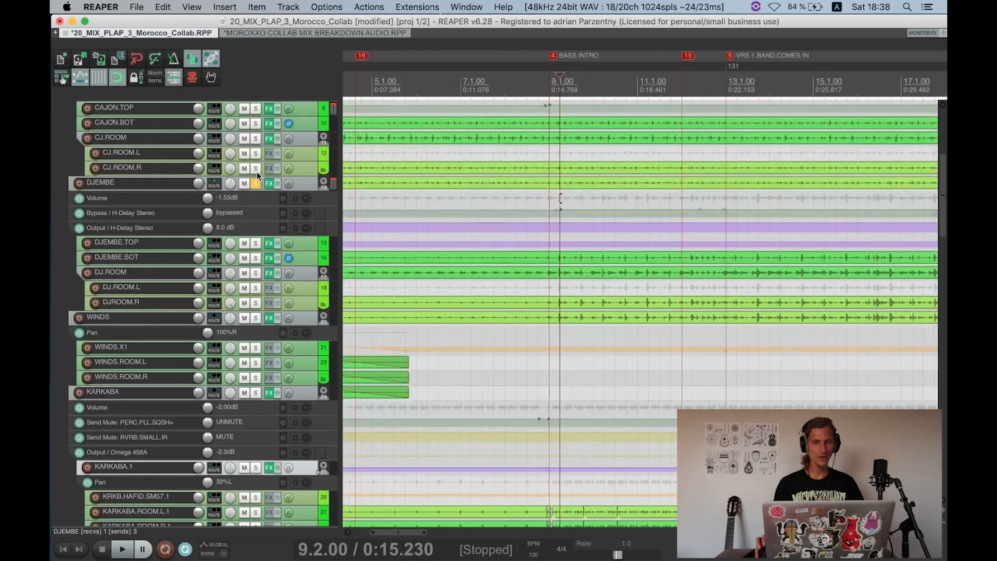
pyautogui.press('super+Up')
pyautogui.press('super+Up')
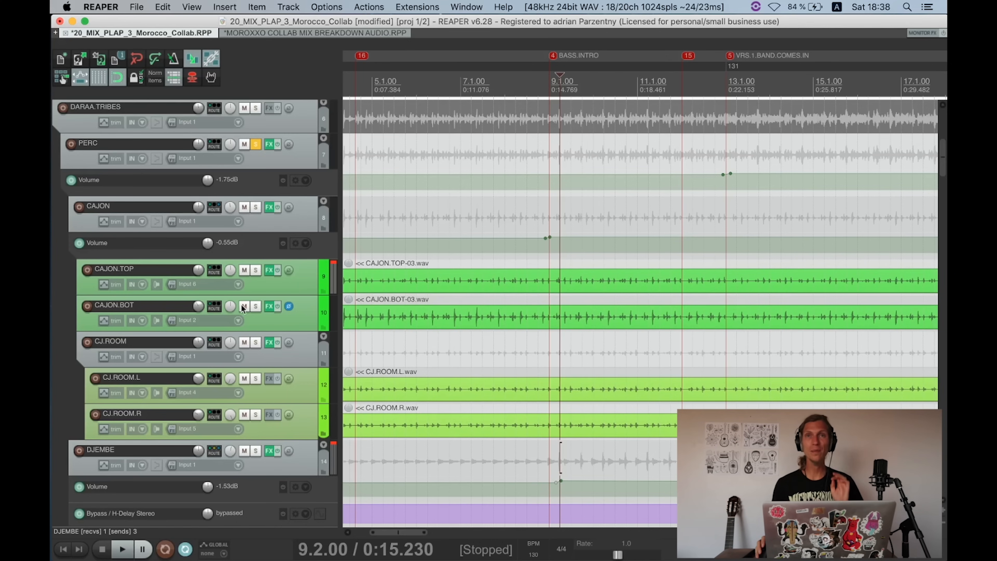
pyautogui.moveTo(231, 208)
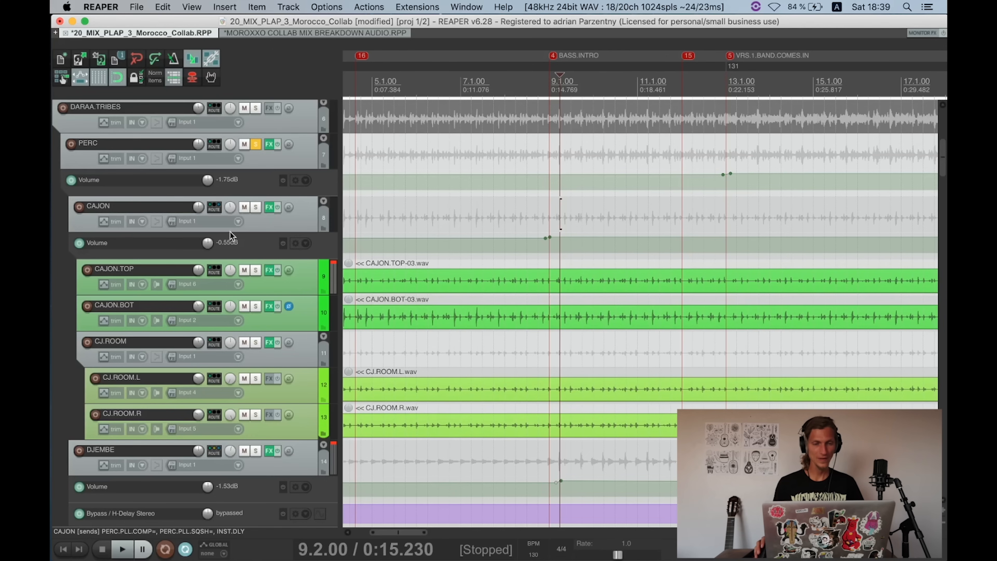
pyautogui.scroll(-5, 226, 236)
pyautogui.moveTo(230, 306)
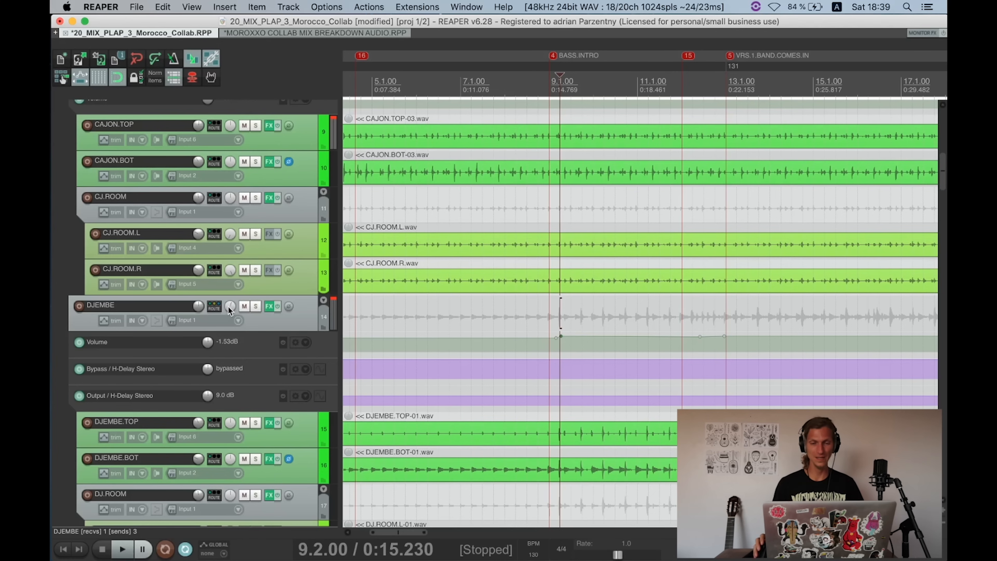
# Step: Start playback from the edit cursor near bar 9 and clear the PERC folder's solo
pyautogui.press('space')
pyautogui.press('`')
pyautogui.click(255, 156)
pyautogui.scroll(-3, 257, 160)
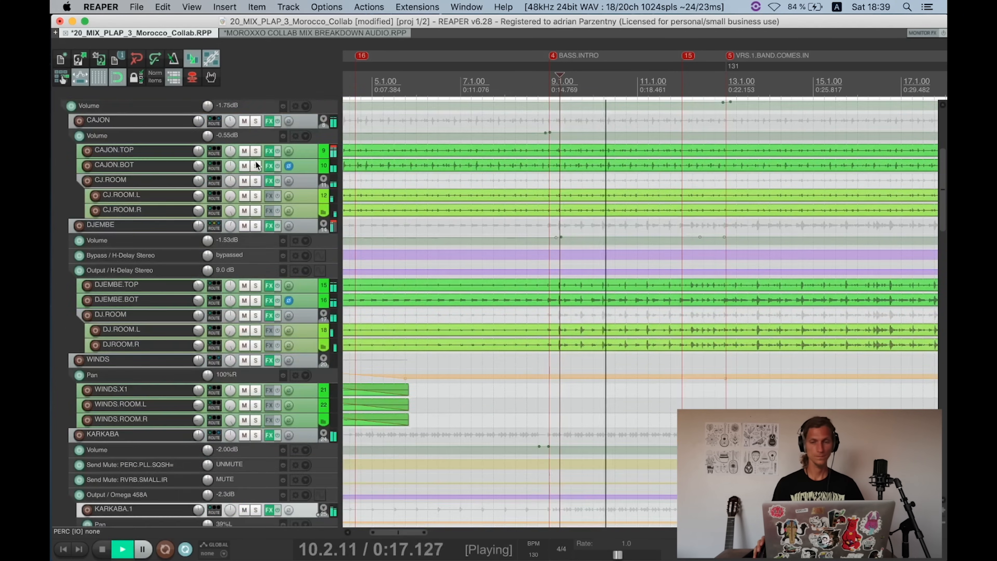
pyautogui.scroll(5, 266, 227)
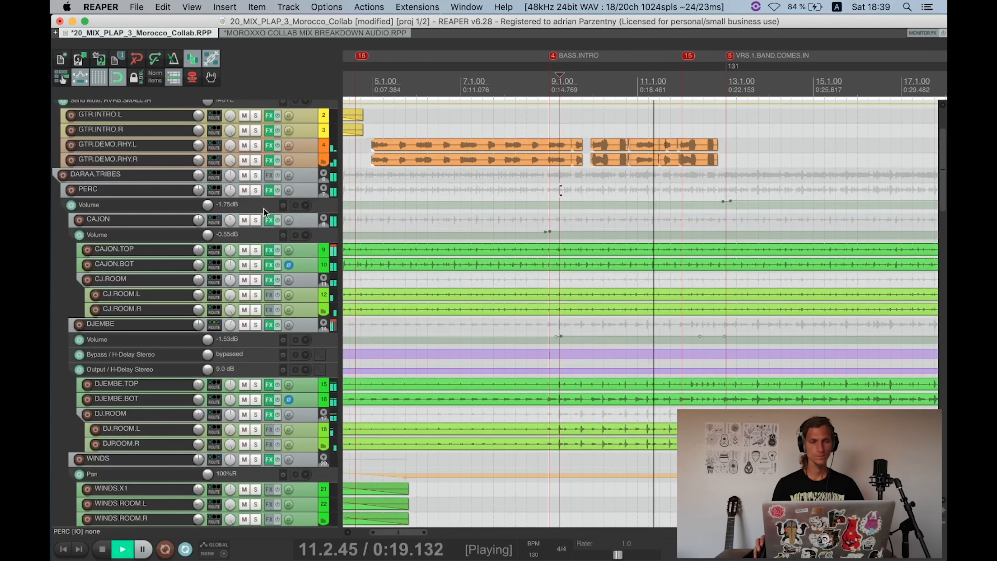
# Step: Examine the percussion tracks across the intro, verse and chorus while the full mix plays, and stop playback
pyautogui.scroll(-2, 585, 246)
pyautogui.scroll(-1, 586, 246)
pyautogui.scroll(2, 261, 243)
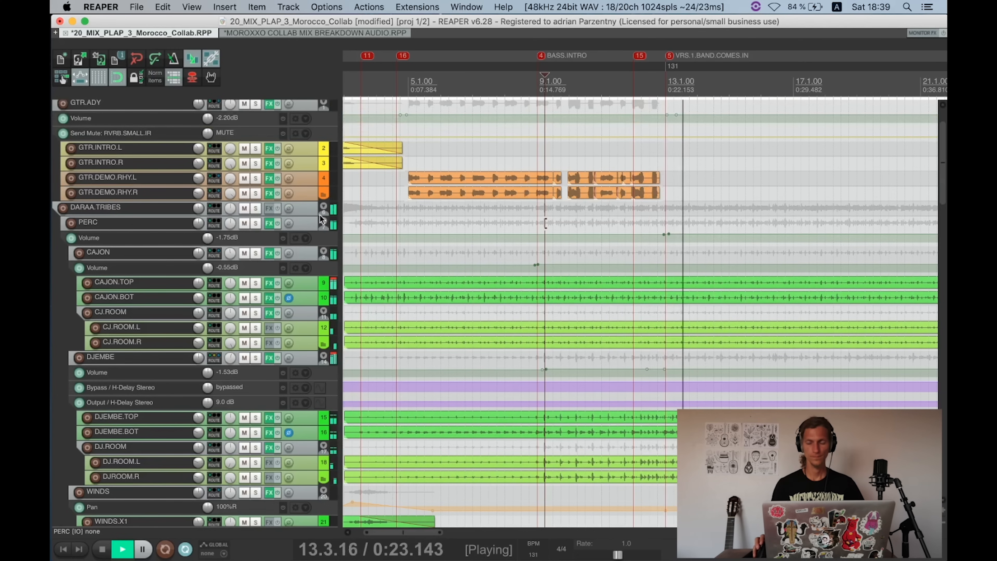
pyautogui.scroll(-3, 305, 217)
pyautogui.scroll(-1, 304, 213)
pyautogui.hscroll(2, 304, 214)
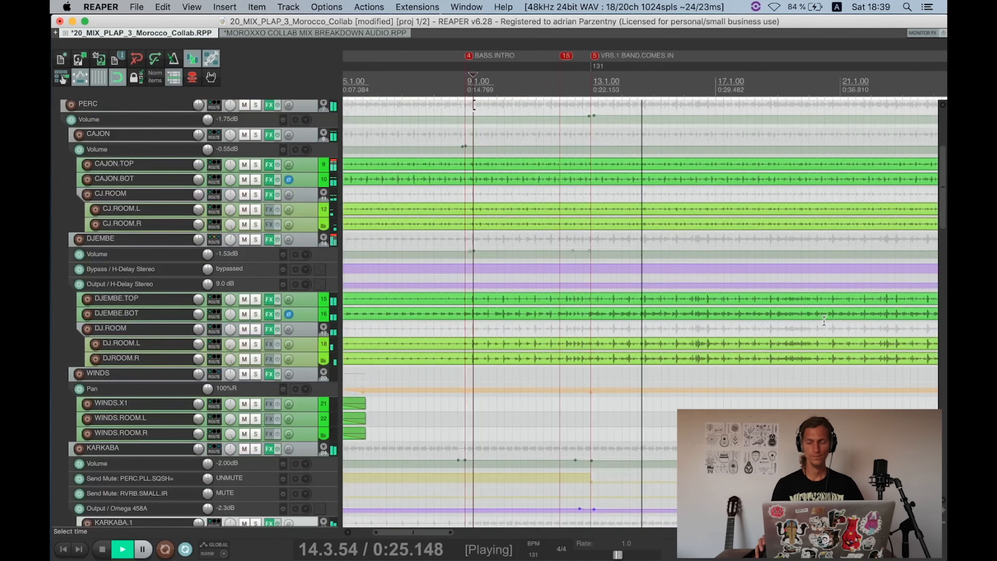
pyautogui.scroll(-2, 797, 314)
pyautogui.scroll(3, 781, 312)
pyautogui.scroll(-2, 772, 295)
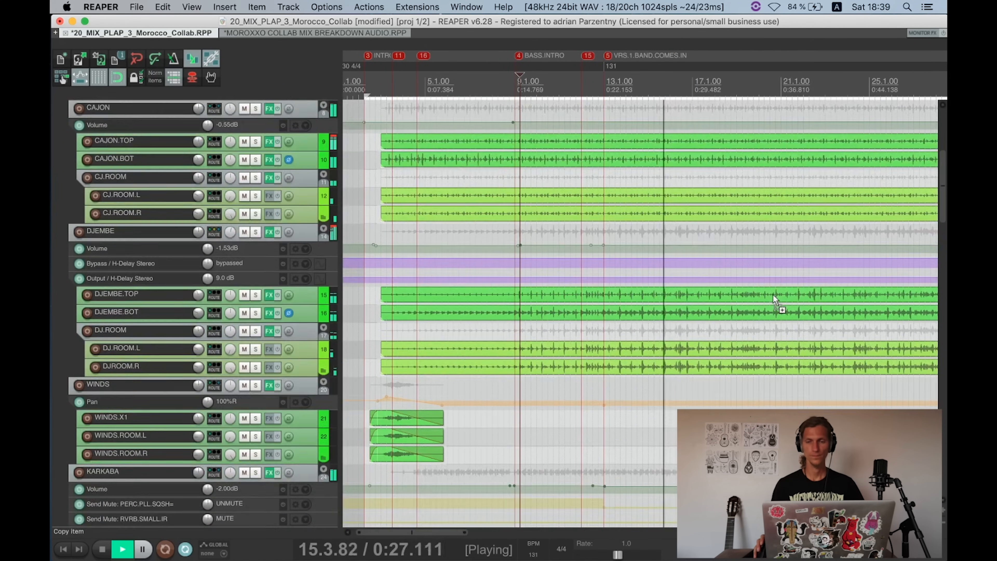
pyautogui.scroll(-2, 773, 294)
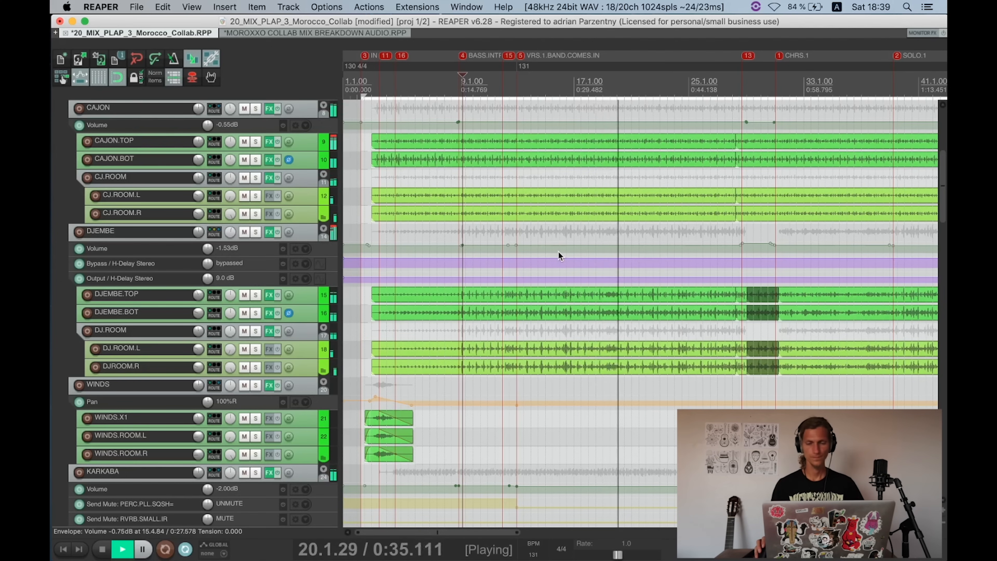
pyautogui.press('space')
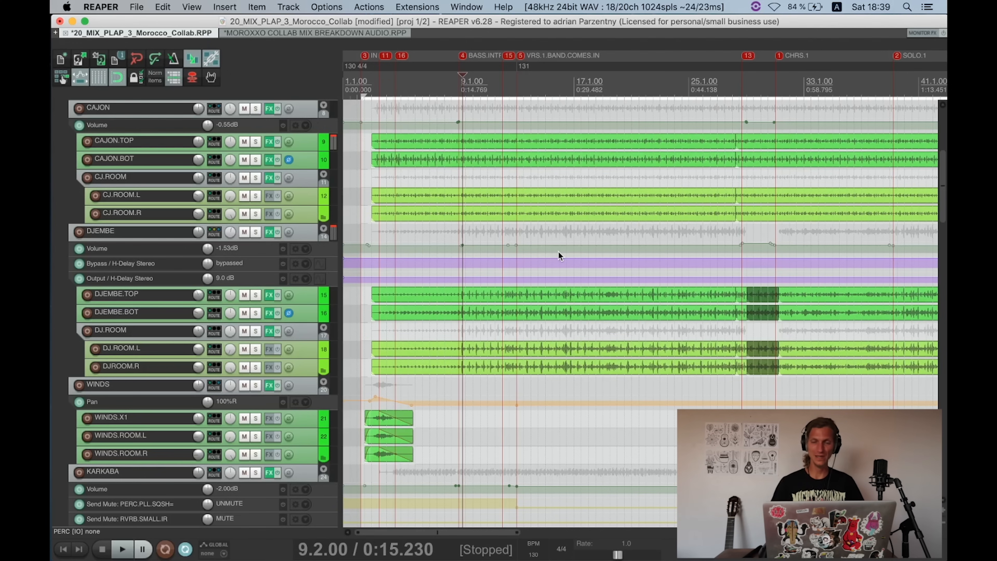
# Step: Select the bass folder track that contains BASS.DI and BASS.AMP
pyautogui.scroll(-15, 332, 291)
pyautogui.click(310, 188)
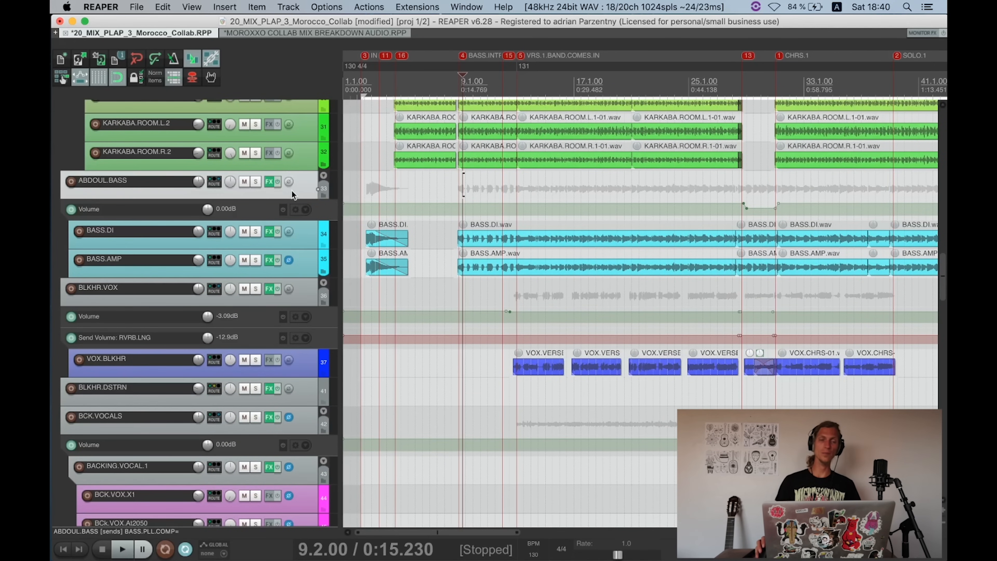
pyautogui.scroll(2, 291, 190)
pyautogui.scroll(2, 291, 190)
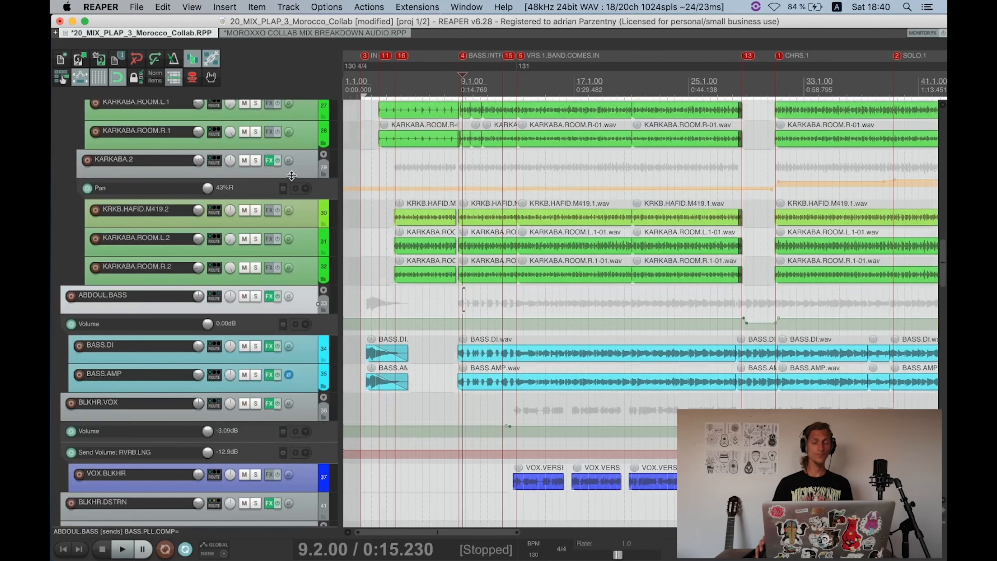
# Step: Save the project and select the PLL.COMP= folder track that holds the parallel compression tracks
pyautogui.scroll(10, 292, 176)
pyautogui.press('super+s')
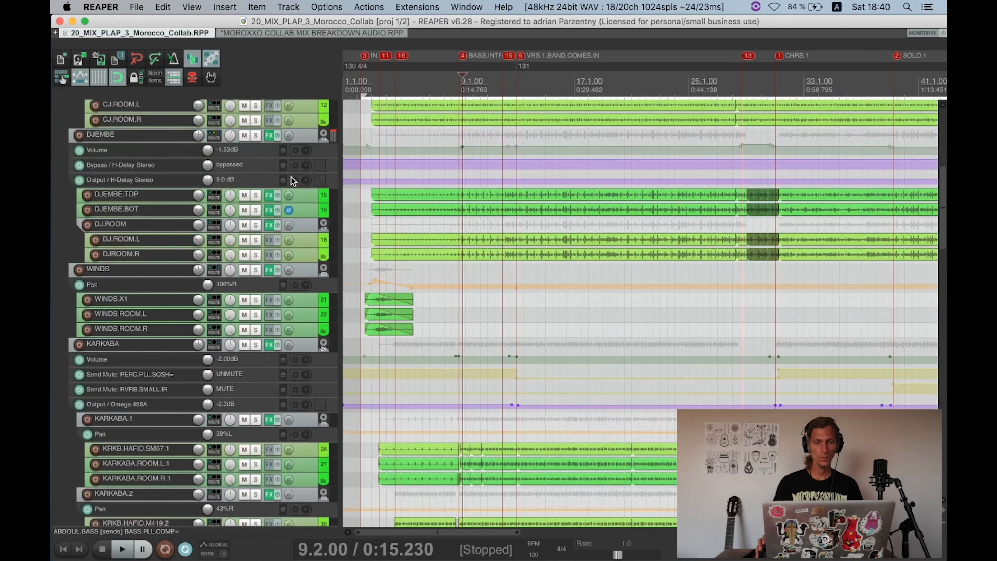
pyautogui.scroll(-20, 292, 180)
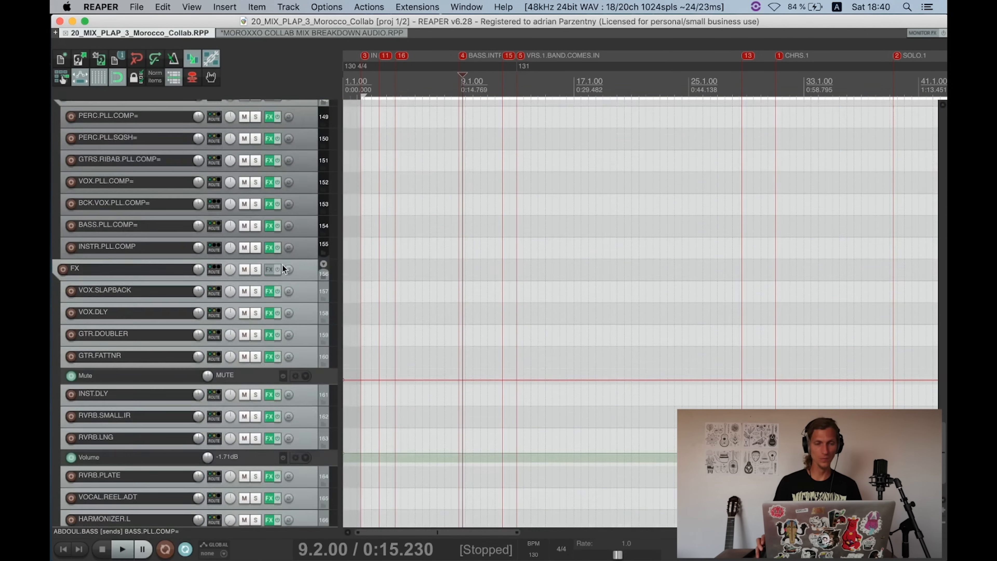
pyautogui.scroll(4, 285, 251)
pyautogui.scroll(6, 285, 249)
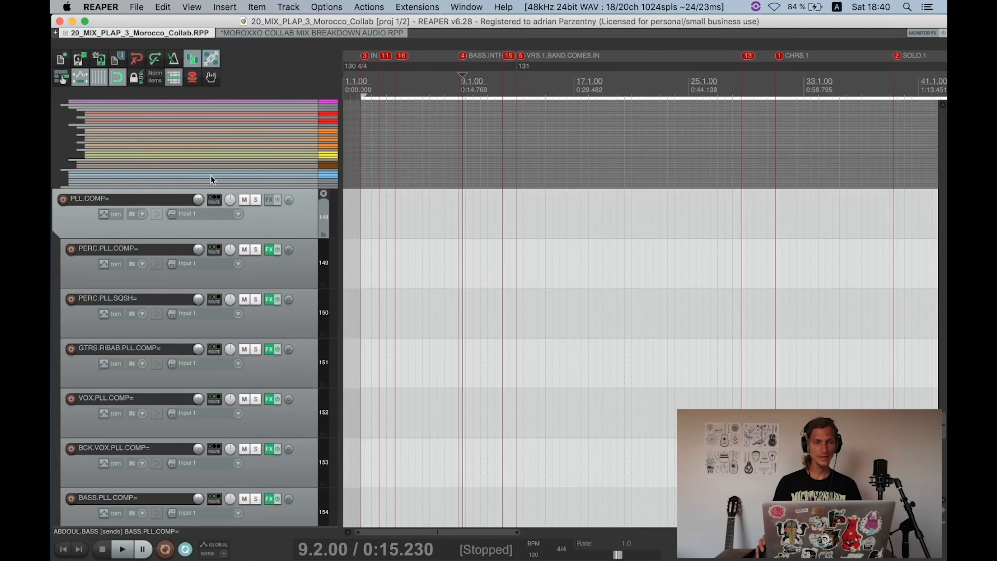
pyautogui.click(85, 234)
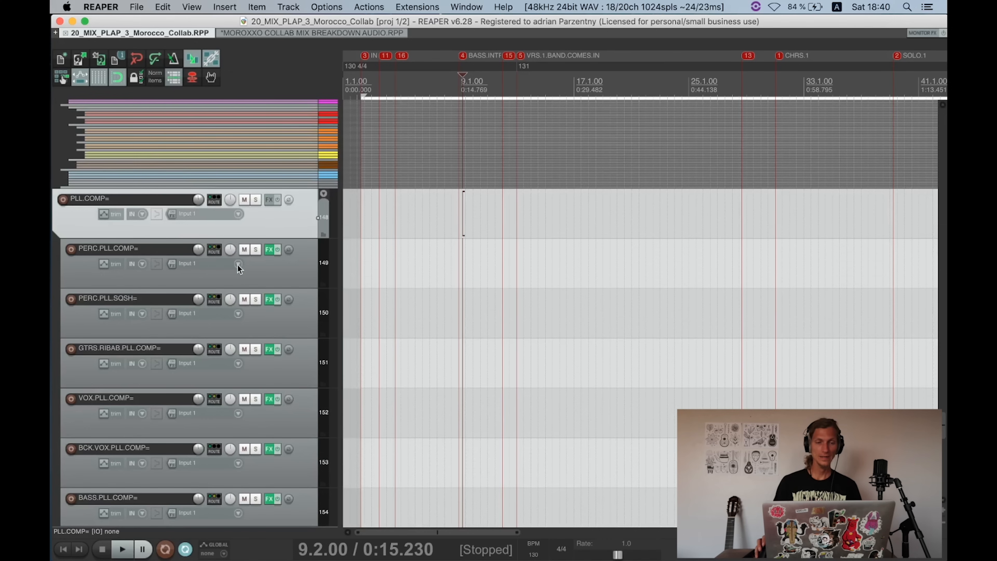
# Step: Check the PLL.COMP= folder's extent down to INSTR.PLL.COMP, and mute and unmute the whole folder
pyautogui.scroll(-8, 279, 275)
pyautogui.click(267, 391)
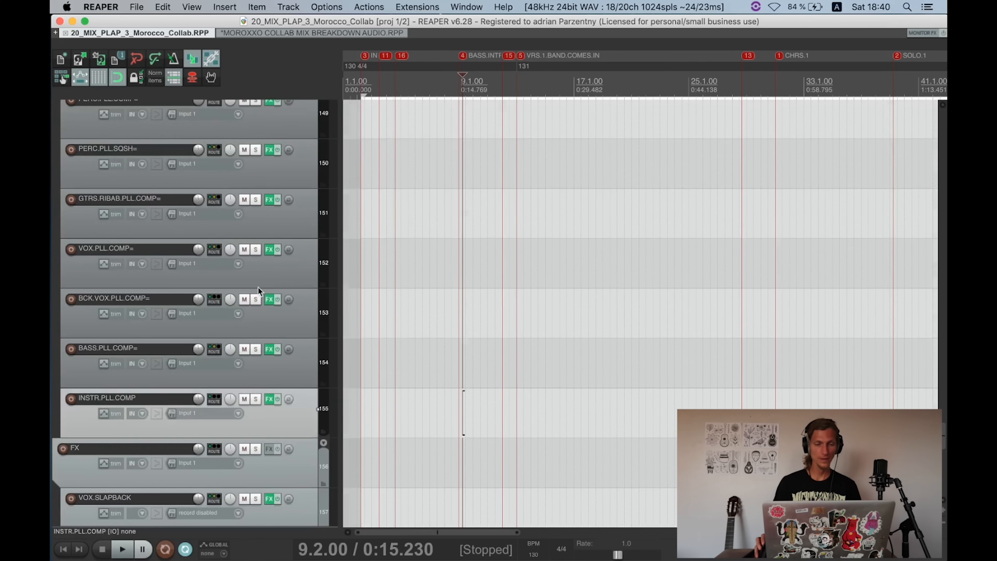
pyautogui.scroll(8, 267, 391)
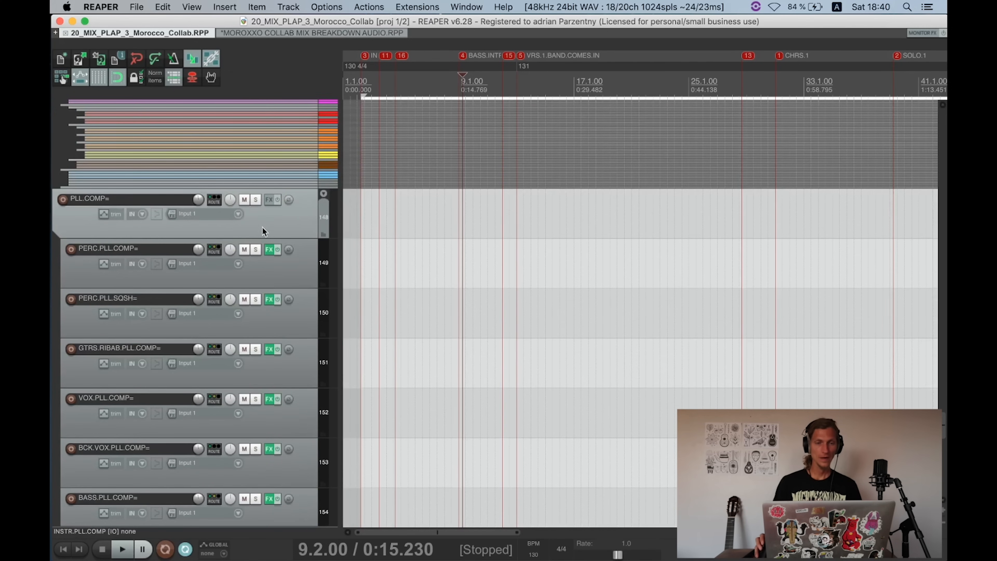
pyautogui.click(241, 199)
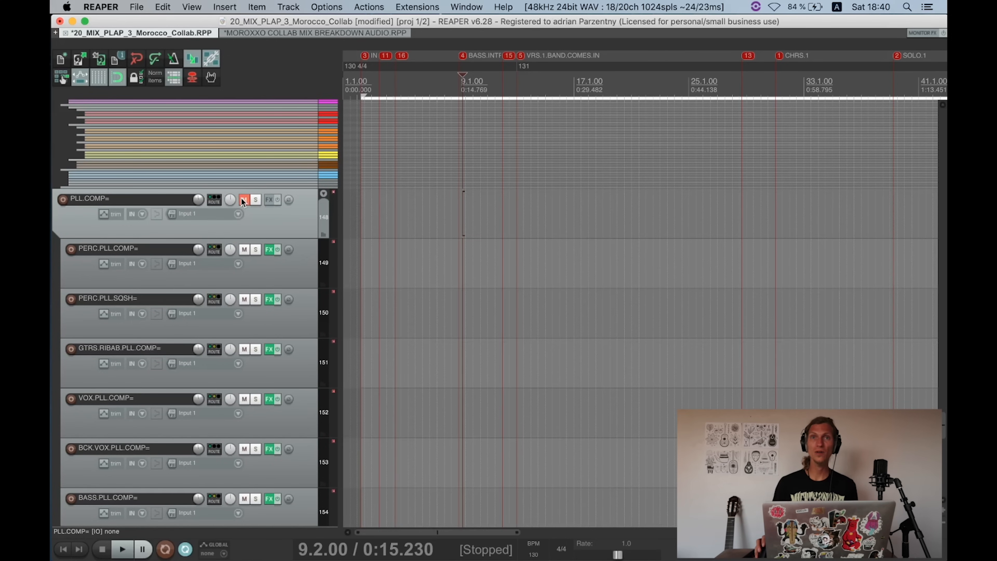
pyautogui.click(243, 200)
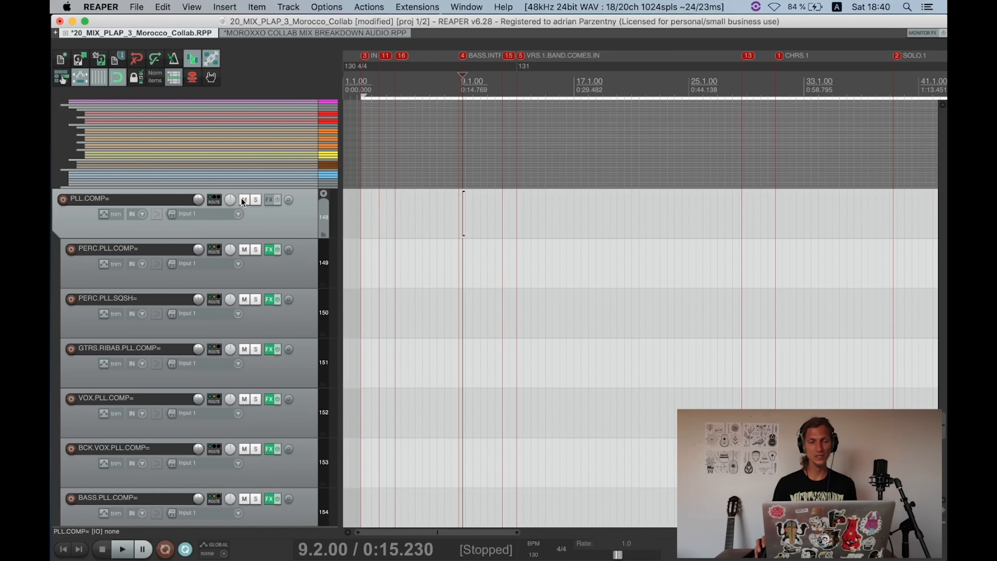
pyautogui.click(269, 235)
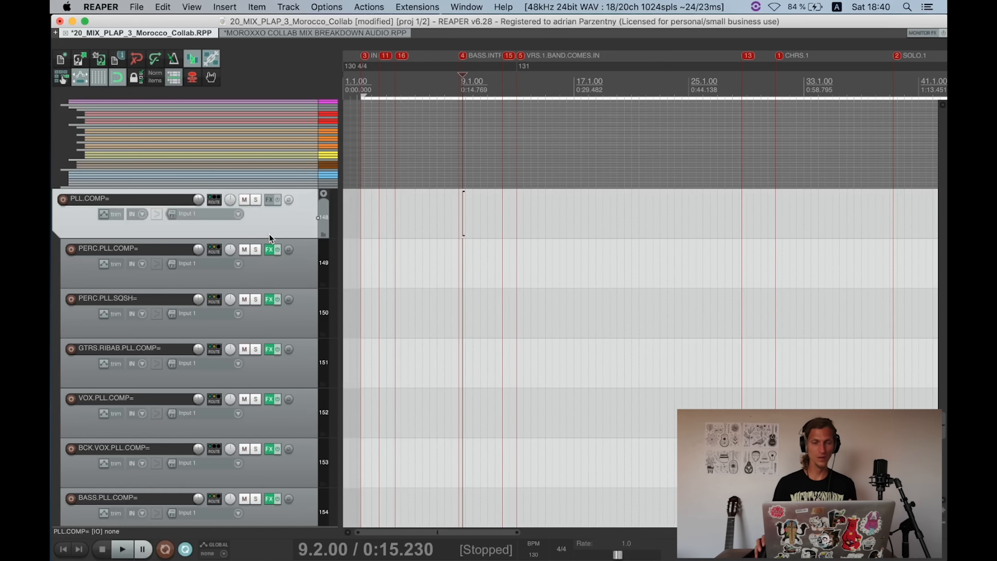
# Step: Select PERC.PLL.COMP= and look through the parallel tracks for percussion, guitars, vocals, backing vocals, bass and instruments
pyautogui.click(253, 270)
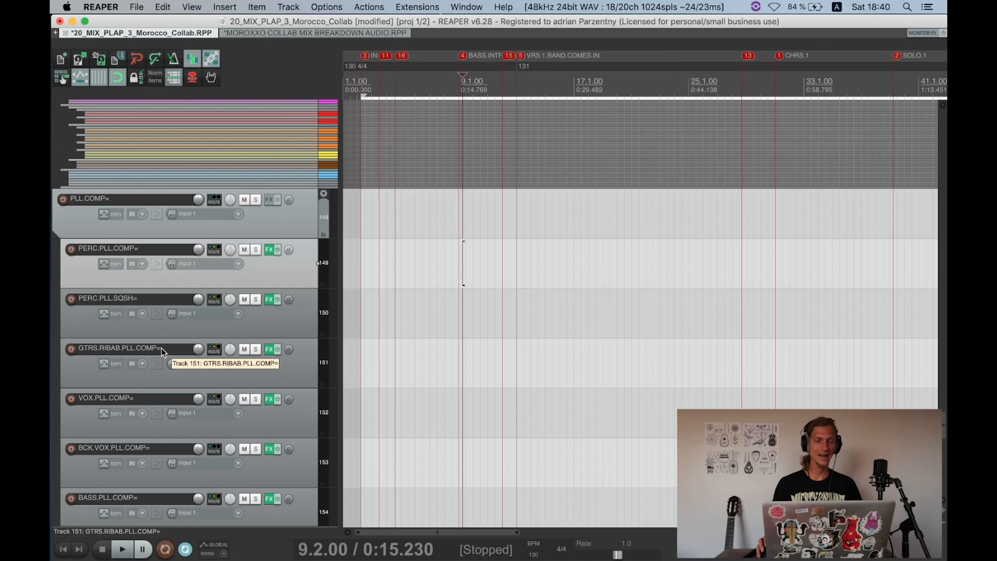
pyautogui.scroll(-2, 173, 348)
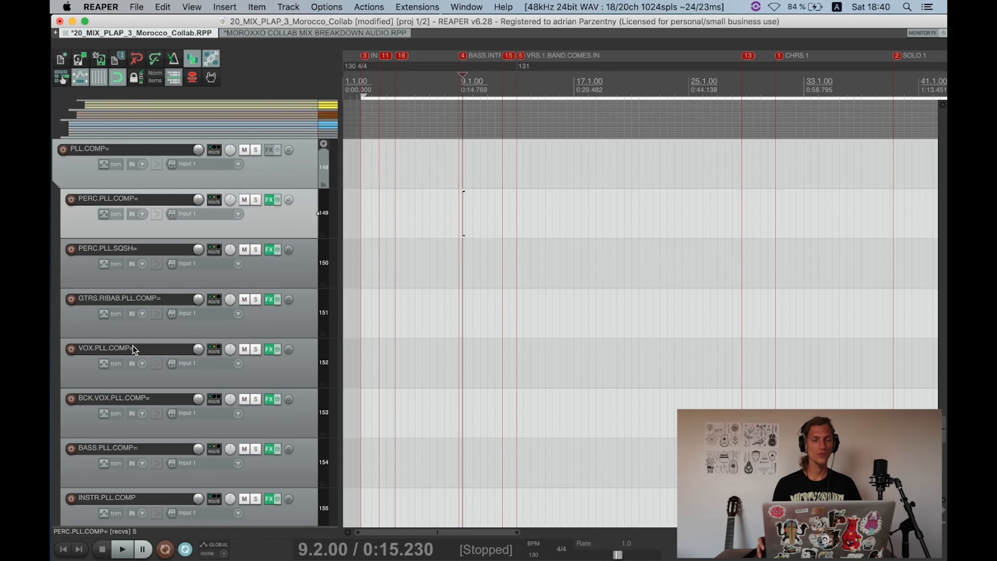
pyautogui.scroll(-4, 132, 345)
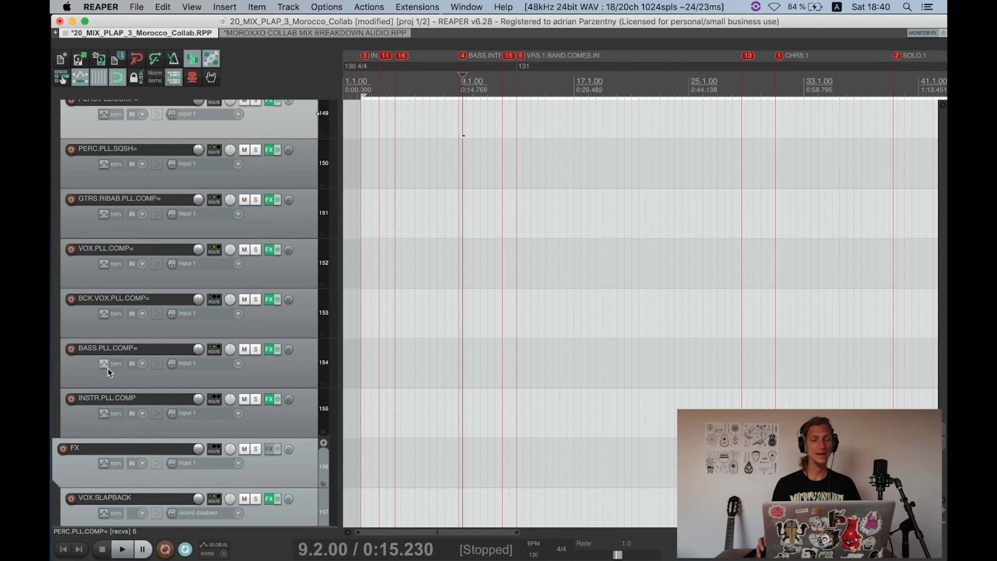
pyautogui.scroll(3, 76, 409)
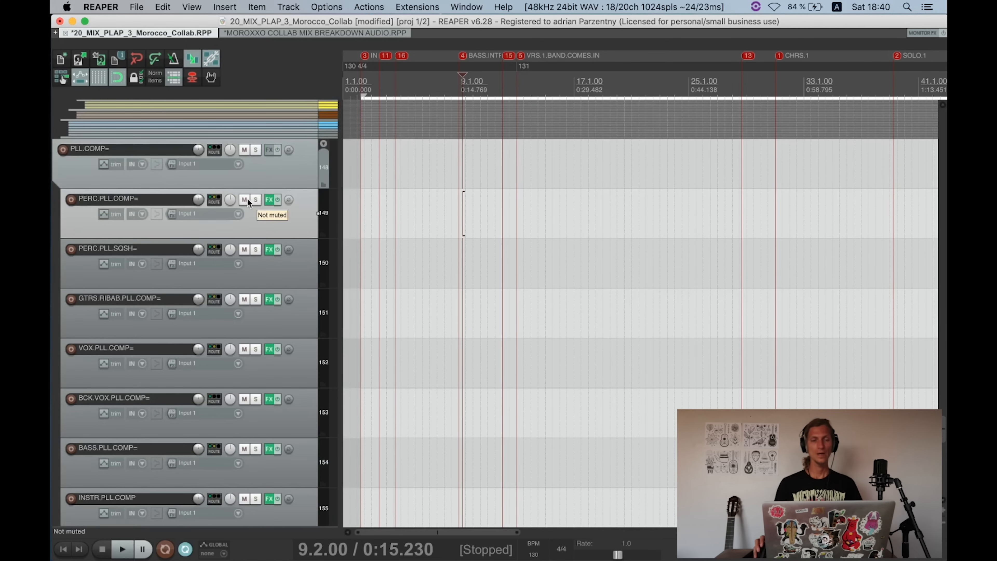
# Step: Open the TG12345 Stereo plugin on PERC.PLL.COMP= and watch it while playing the mix from bar 9, and stop playback
pyautogui.click(269, 199)
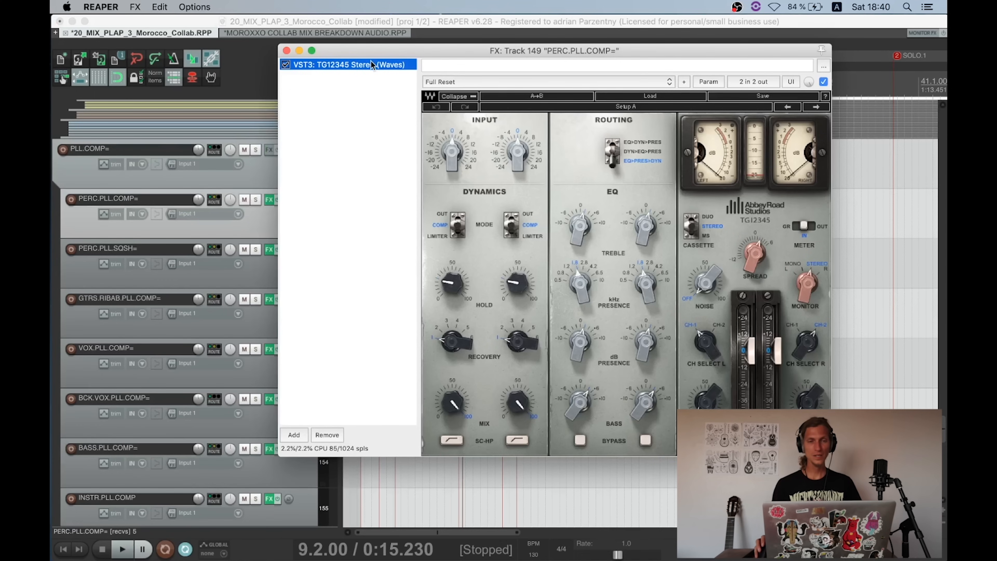
pyautogui.moveTo(385, 51); pyautogui.dragTo(157, 23)
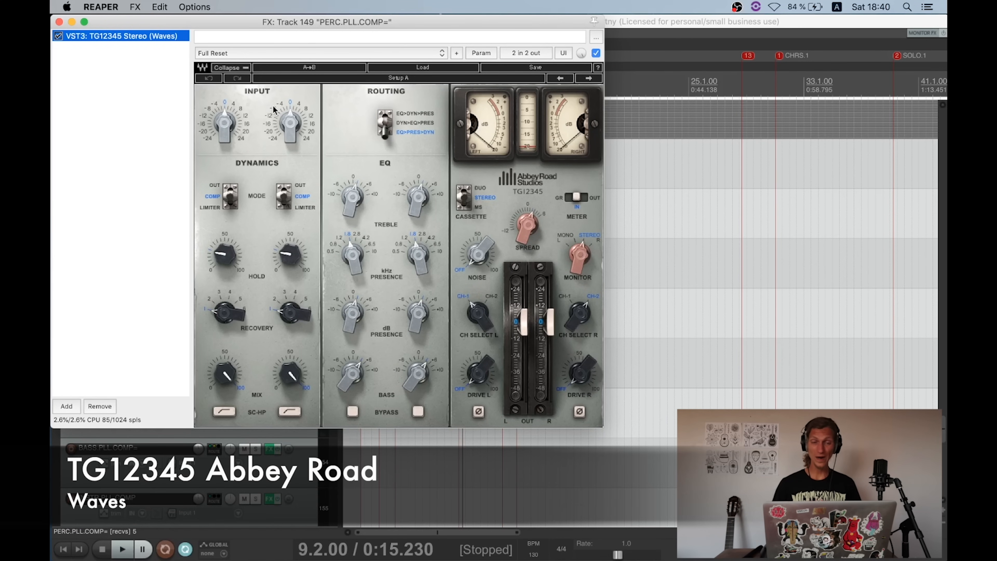
pyautogui.press('space')
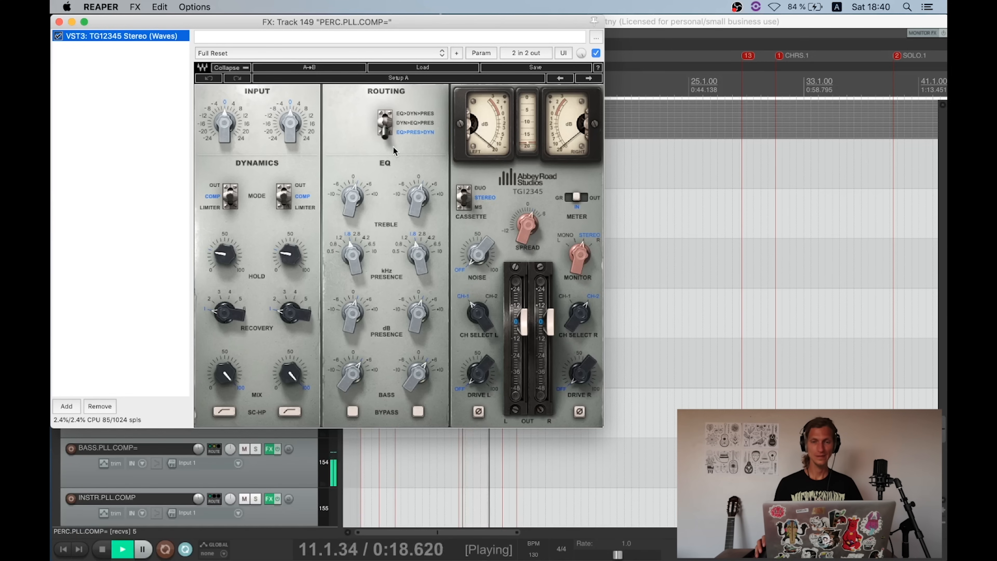
pyautogui.moveTo(431, 22); pyautogui.dragTo(471, 28)
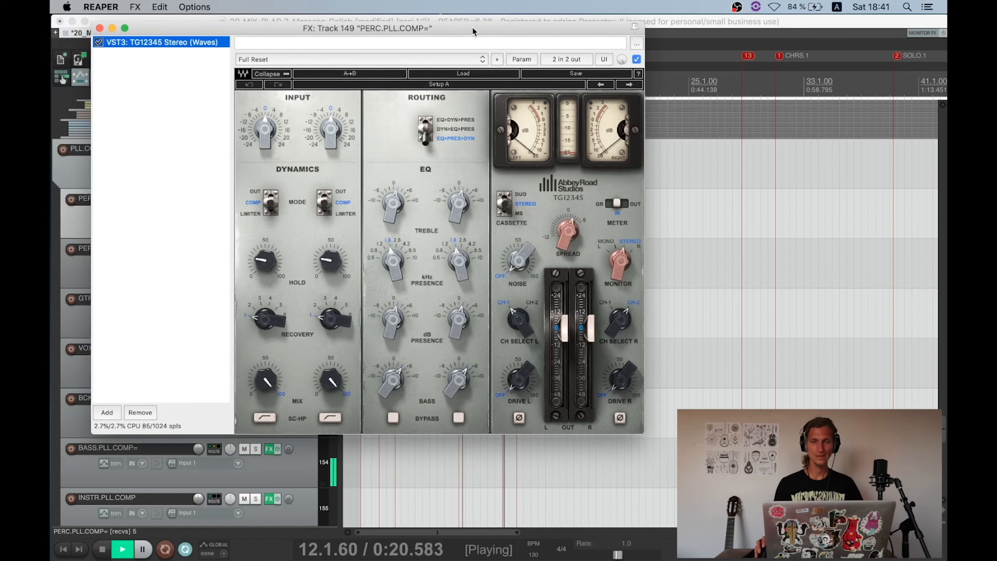
pyautogui.press('space')
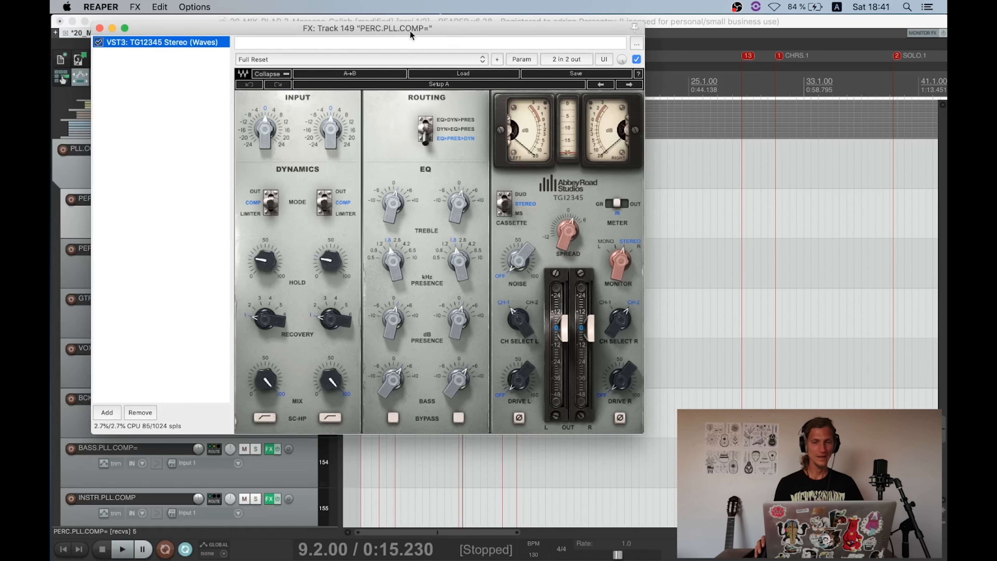
# Step: Examine the routing of PERC.PLL.COMP= to see which percussion tracks feed it and at what levels, and close the routing window
pyautogui.moveTo(410, 33); pyautogui.dragTo(686, 32)
pyautogui.click(215, 204)
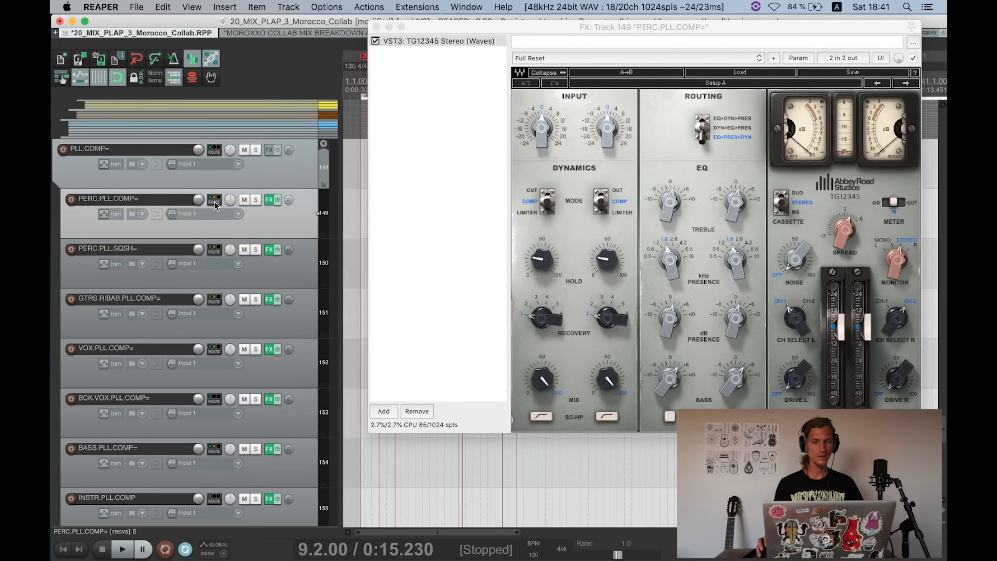
pyautogui.moveTo(531, 105); pyautogui.dragTo(297, 69)
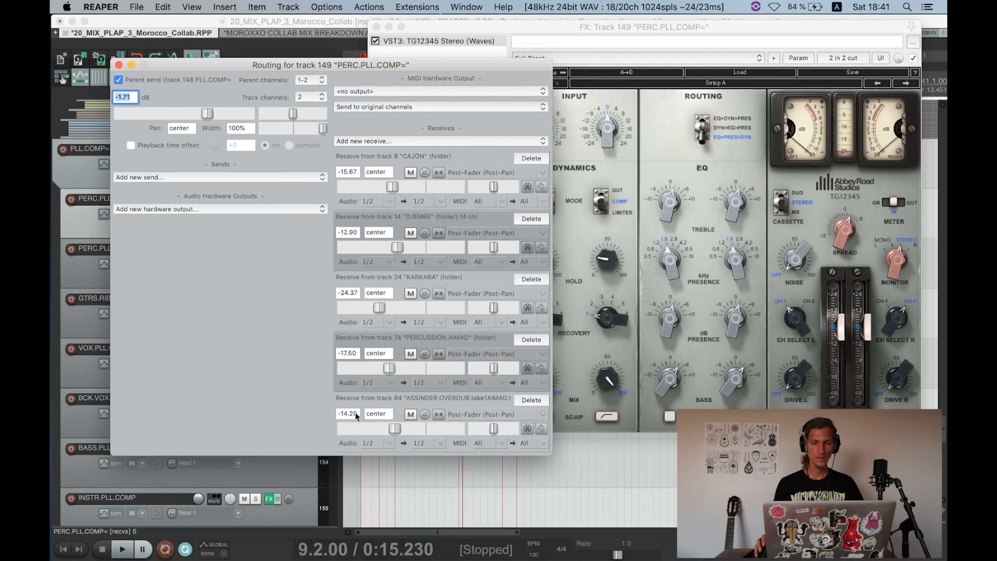
pyautogui.click(400, 426)
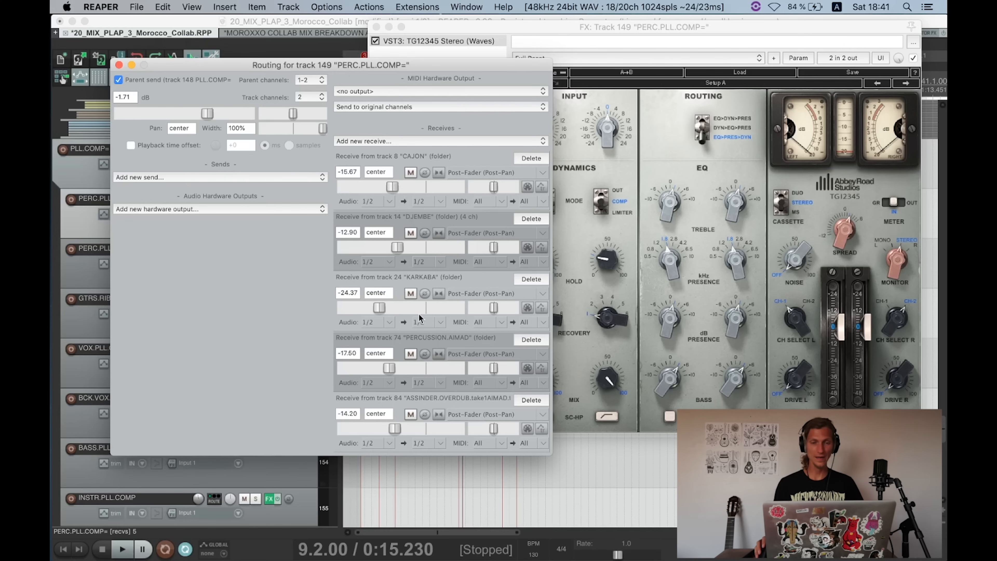
pyautogui.click(119, 64)
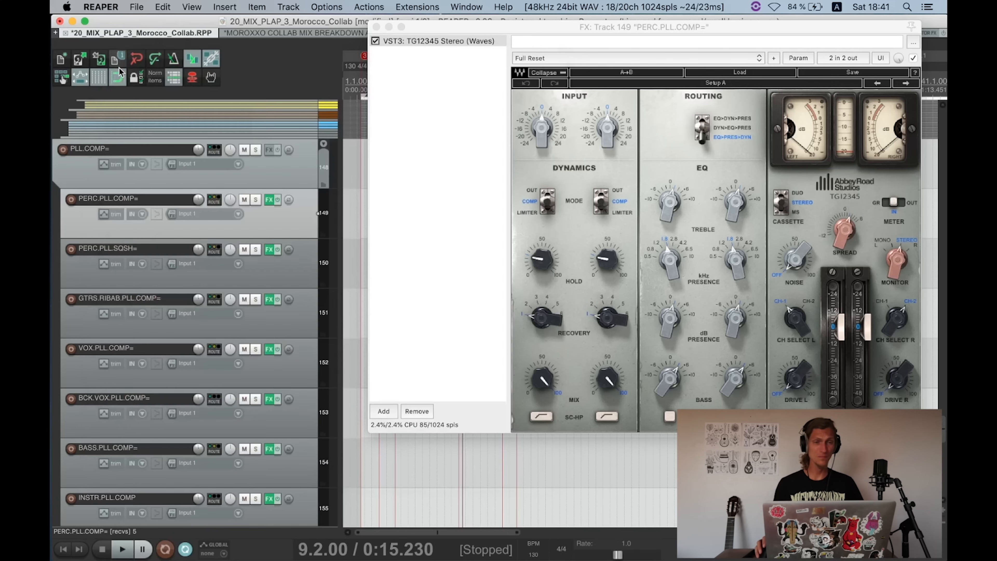
# Step: Examine the treble, presence, bass and spread settings in TG12345 on PERC.PLL.COMP=, and close its effects window
pyautogui.moveTo(516, 29); pyautogui.dragTo(343, 23)
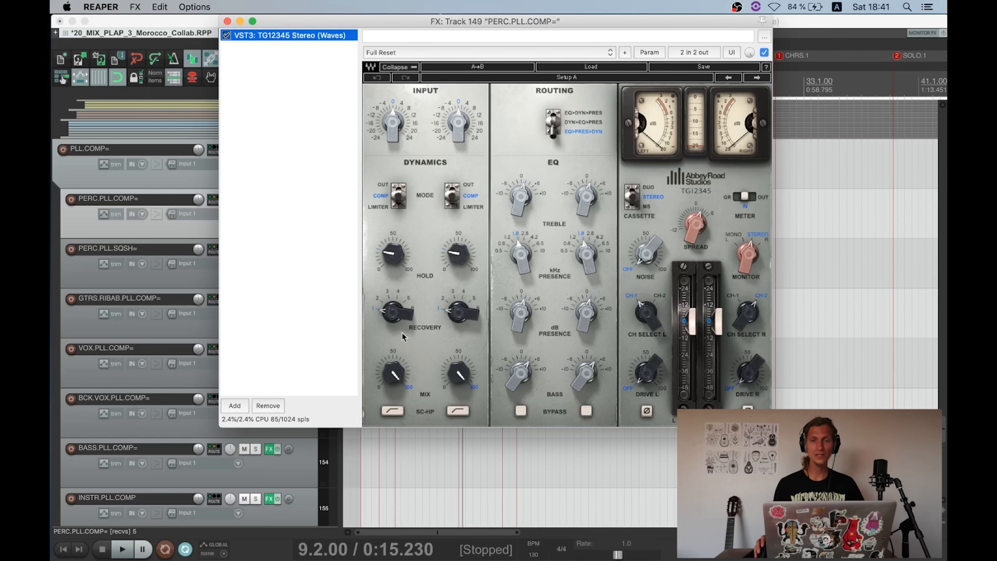
pyautogui.click(524, 200)
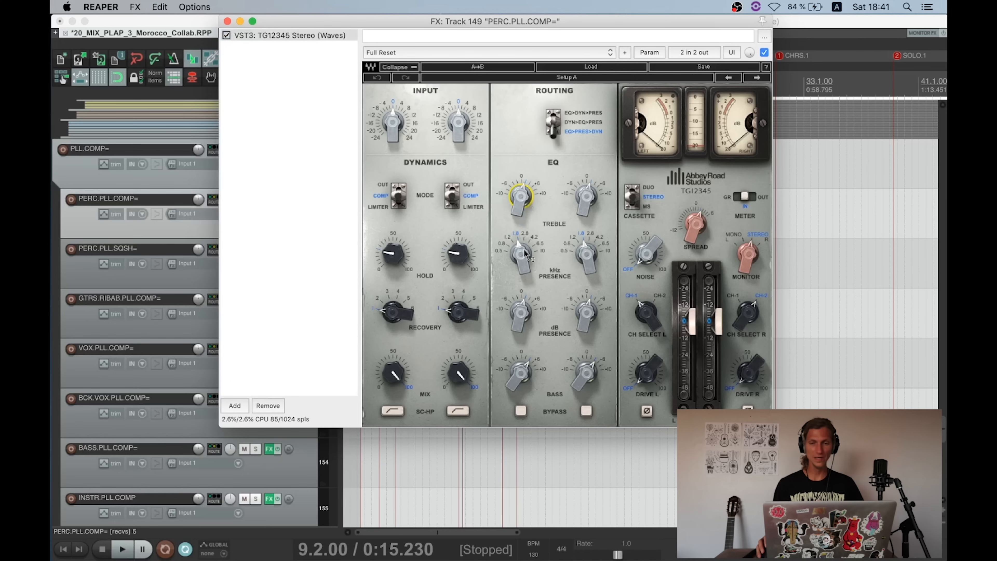
pyautogui.click(520, 314)
pyautogui.click(519, 256)
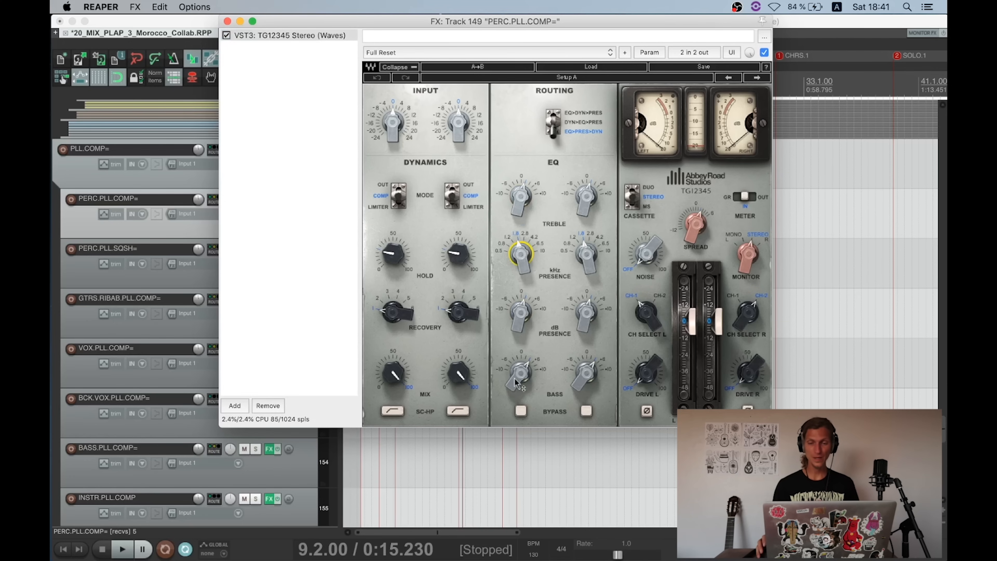
pyautogui.click(520, 373)
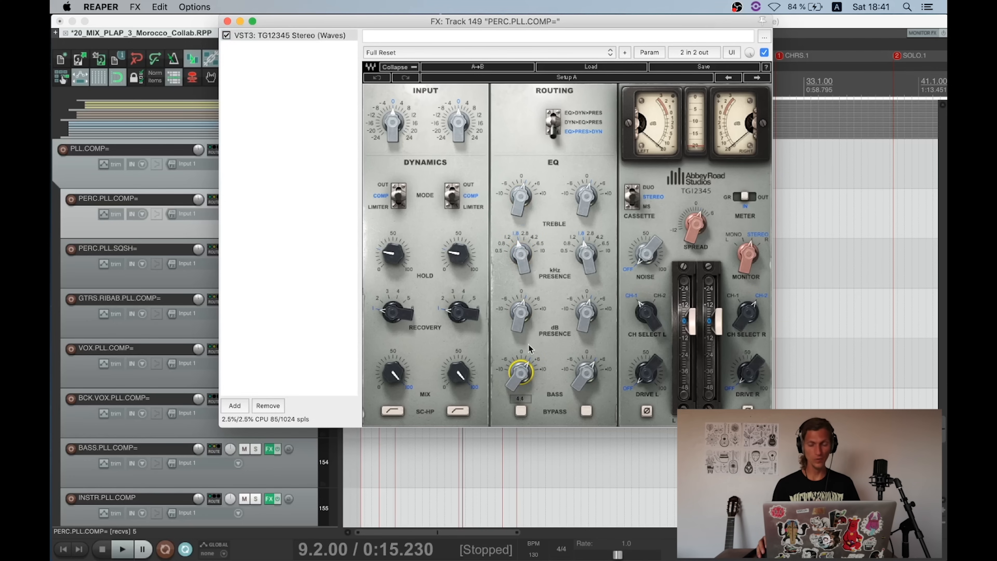
pyautogui.click(697, 223)
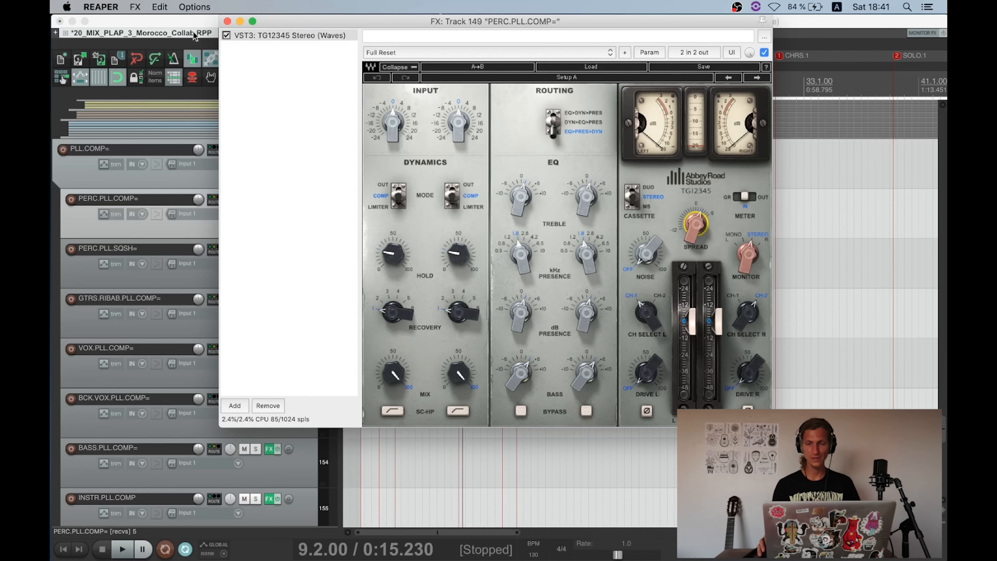
pyautogui.click(227, 21)
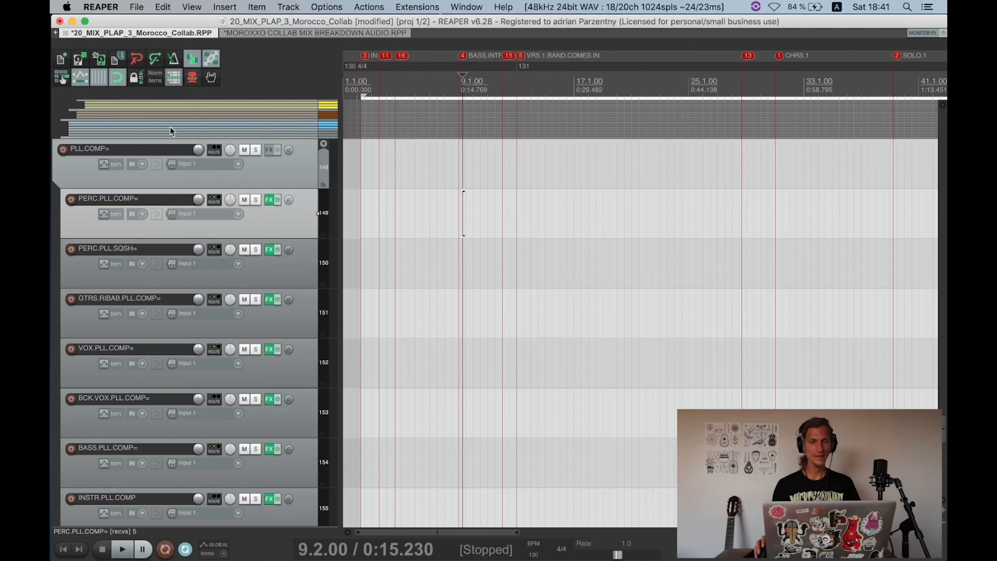
# Step: Open Devil-Loc Deluxe on the PERC.PLL.SQSH= track, examine its crush, crunch, darkness and mix settings, and close it
pyautogui.click(273, 262)
pyautogui.click(269, 249)
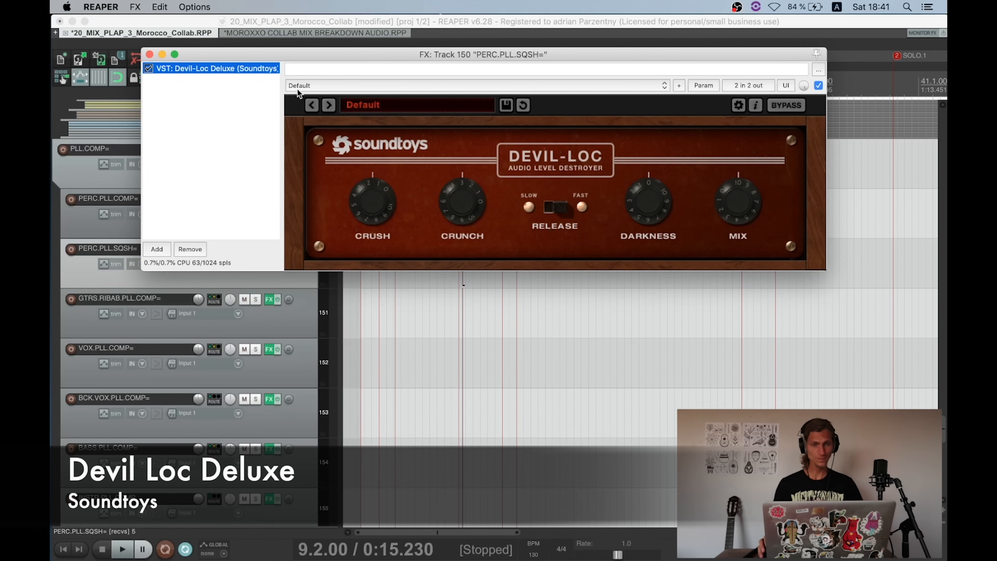
pyautogui.moveTo(600, 55); pyautogui.dragTo(516, 37)
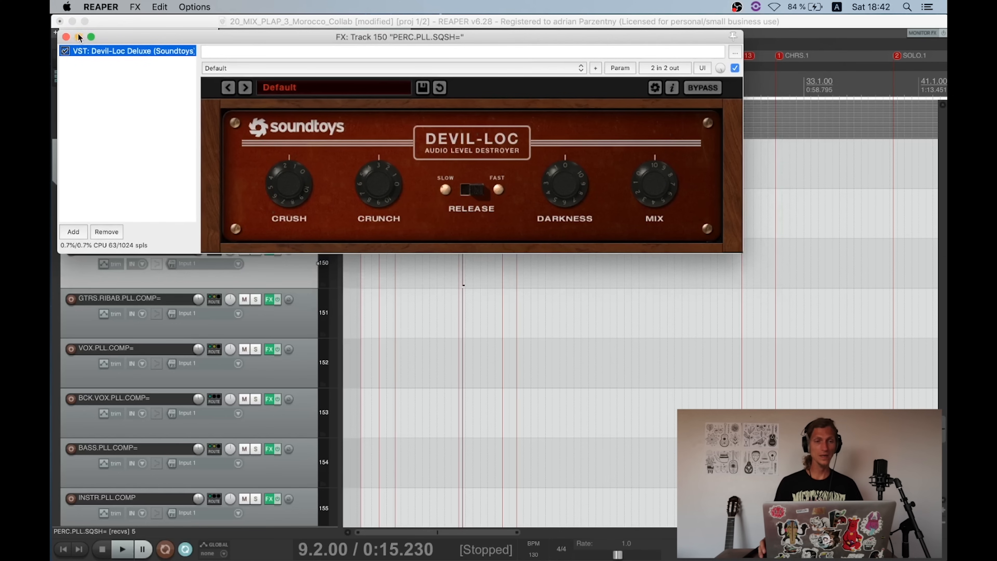
pyautogui.click(66, 37)
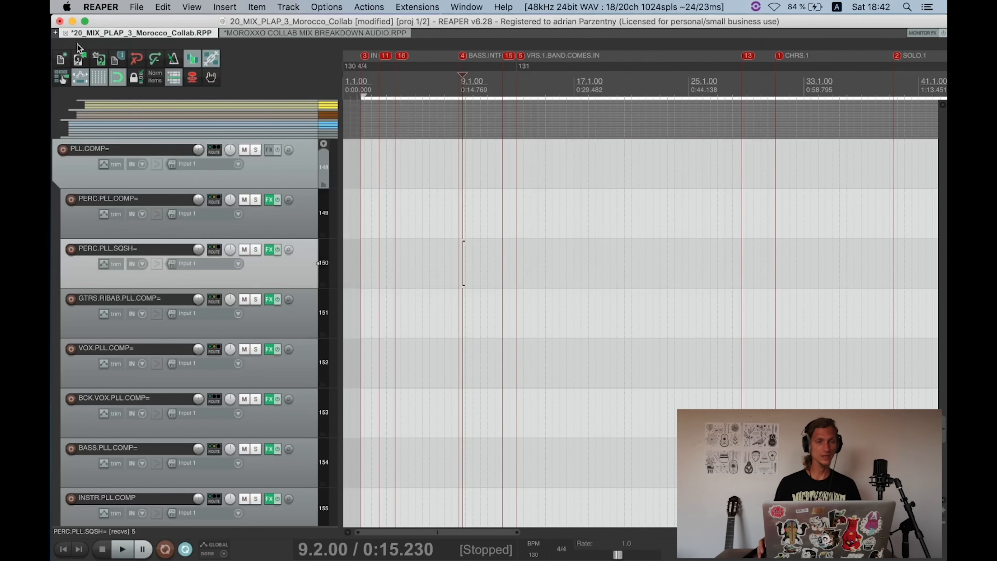
# Step: Solo PERC.PLL.SQSH=, play from the edit cursor near bar 9, and bypass the track's effects during playback
pyautogui.click(253, 249)
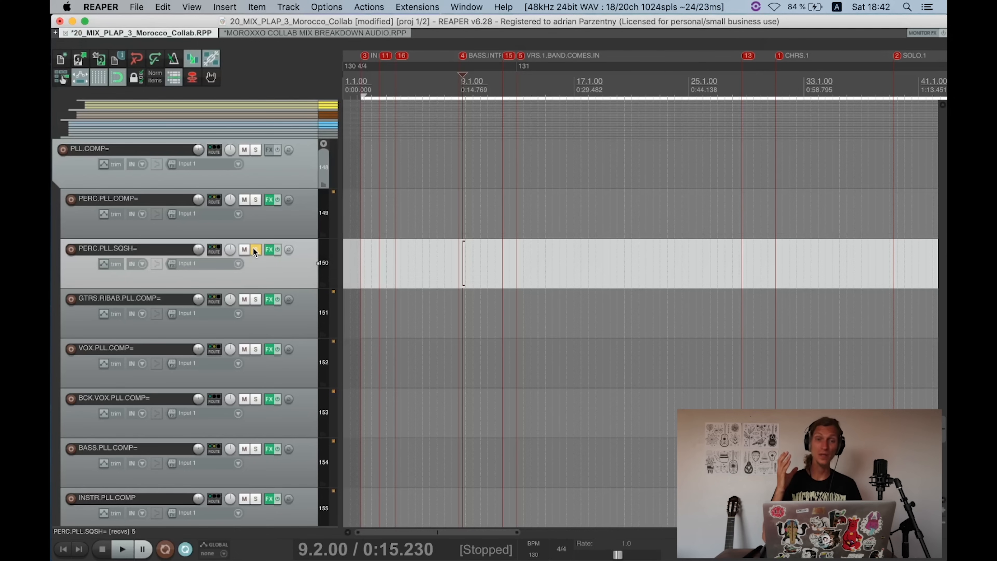
pyautogui.scroll(3, 476, 229)
pyautogui.press('space')
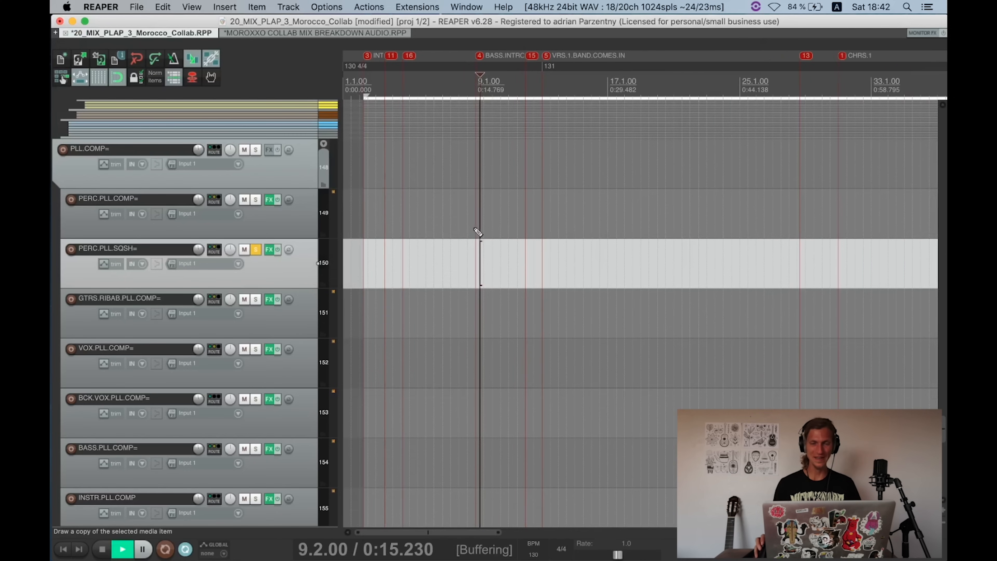
pyautogui.scroll(1, 476, 229)
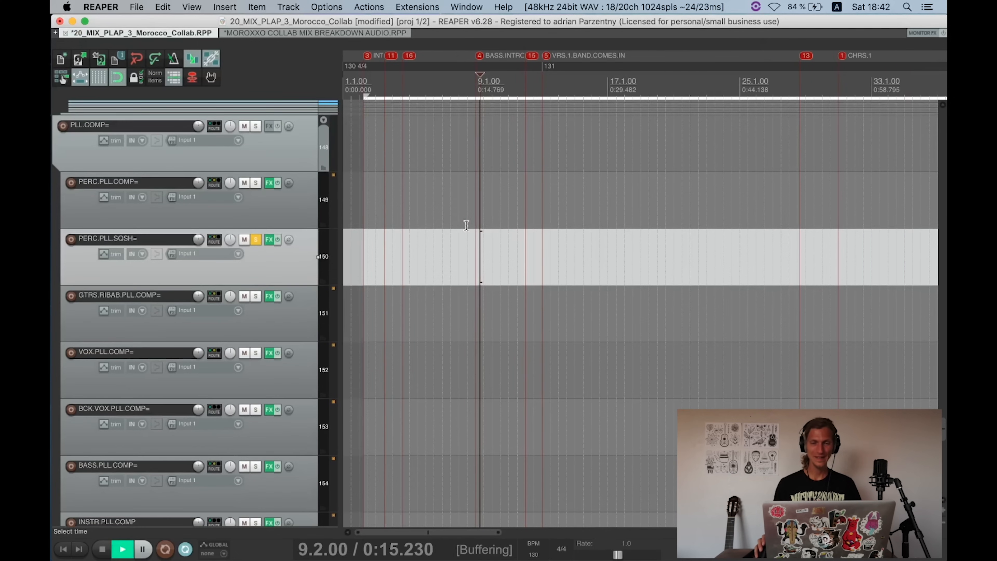
pyautogui.click(277, 240)
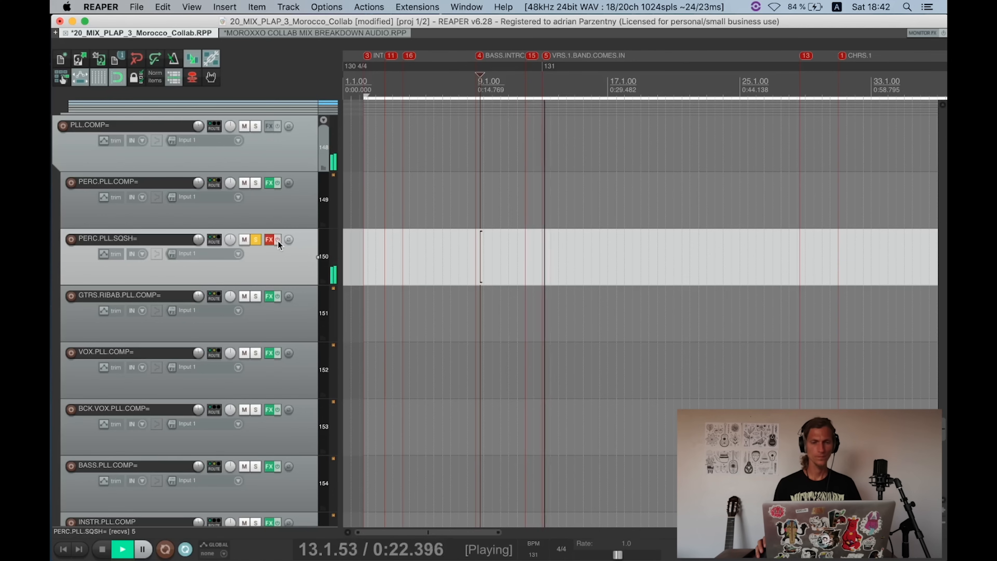
# Step: Re-enable the effects on PERC.PLL.SQSH=, play the soloed track from near bar 9, and open and close its Devil-Loc Deluxe
pyautogui.press('space')
pyautogui.click(277, 240)
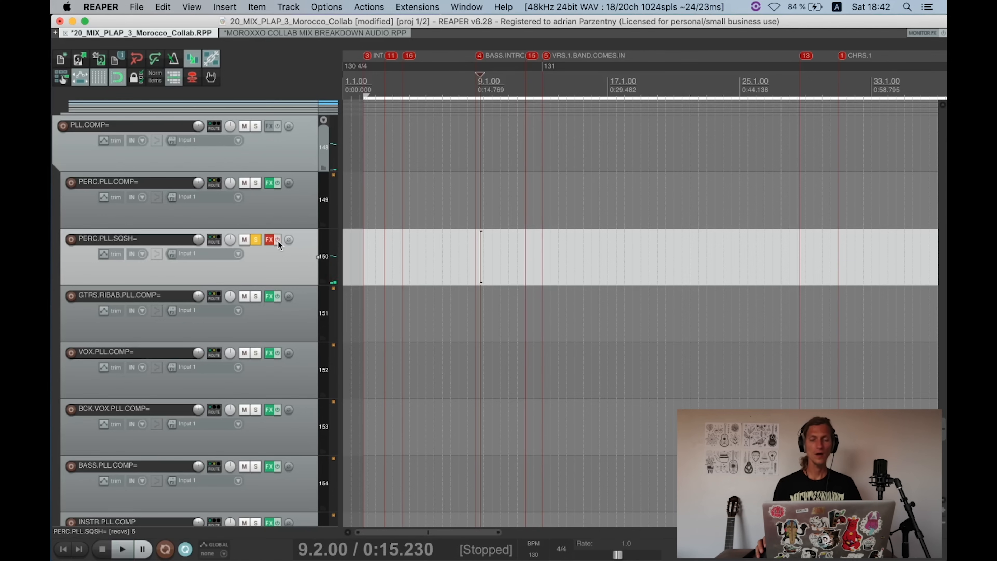
pyautogui.press('space')
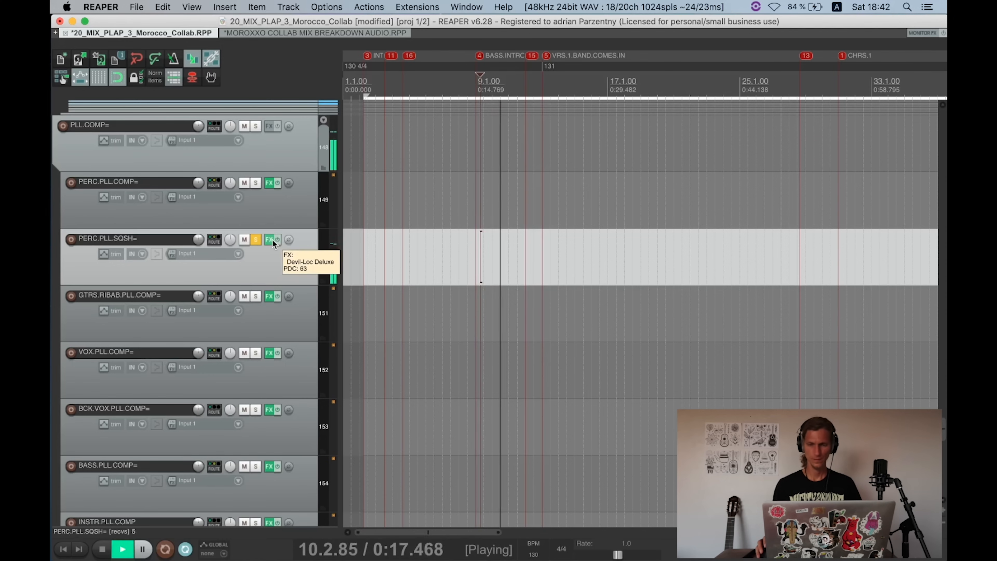
pyautogui.click(272, 239)
pyautogui.press('space')
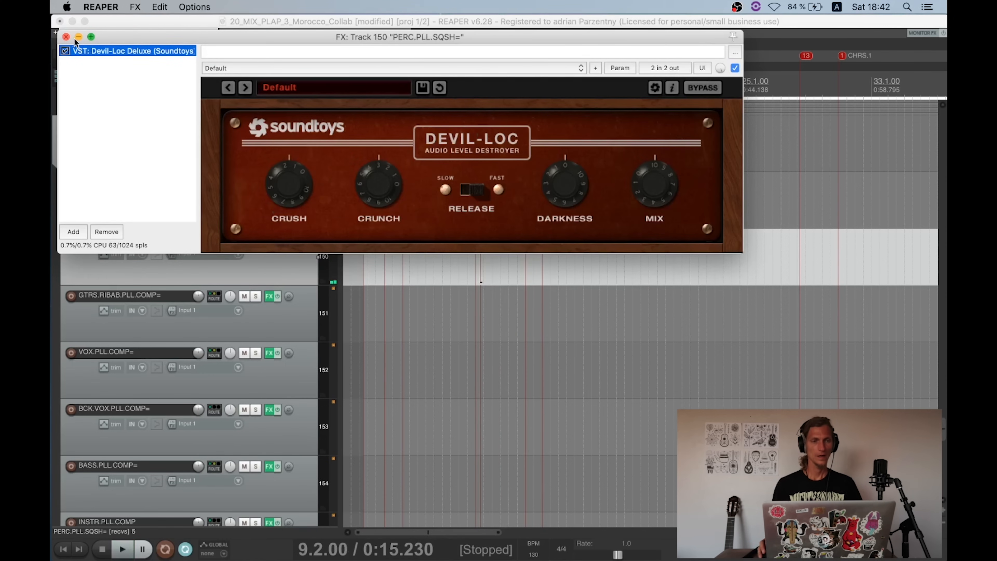
pyautogui.press('Escape')
# Step: Unsolo PERC.PLL.SQSH= and save the project
pyautogui.click(256, 239)
pyautogui.scroll(-5, 261, 255)
pyautogui.press('super+s')
pyautogui.scroll(3, 306, 312)
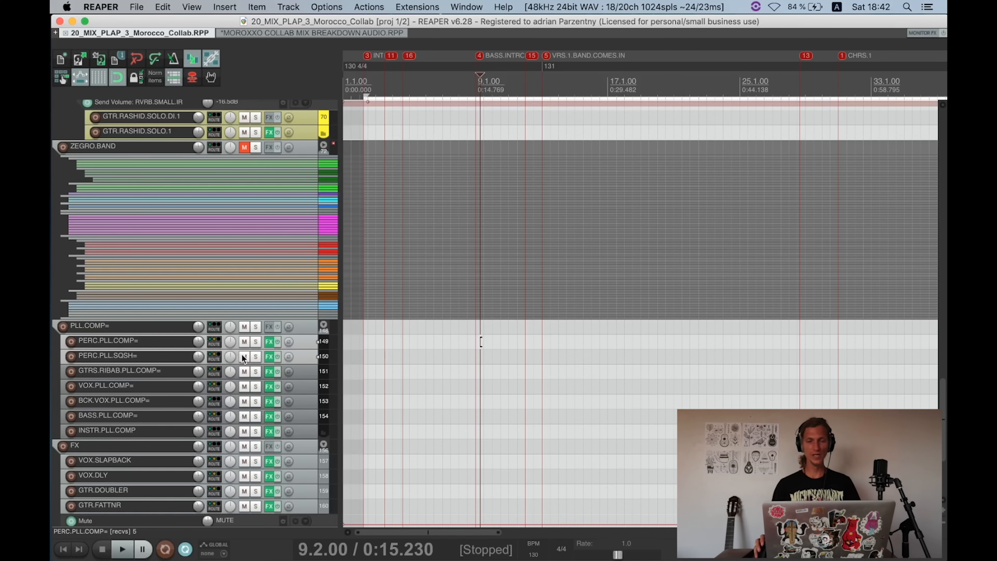
# Step: Mute PERC.PLL.COMP= and PERC.PLL.SQSH= and play the mix from near bar 9 without them
pyautogui.moveTo(243, 357); pyautogui.dragTo(243, 341)
pyautogui.press('space')
pyautogui.scroll(1, 245, 308)
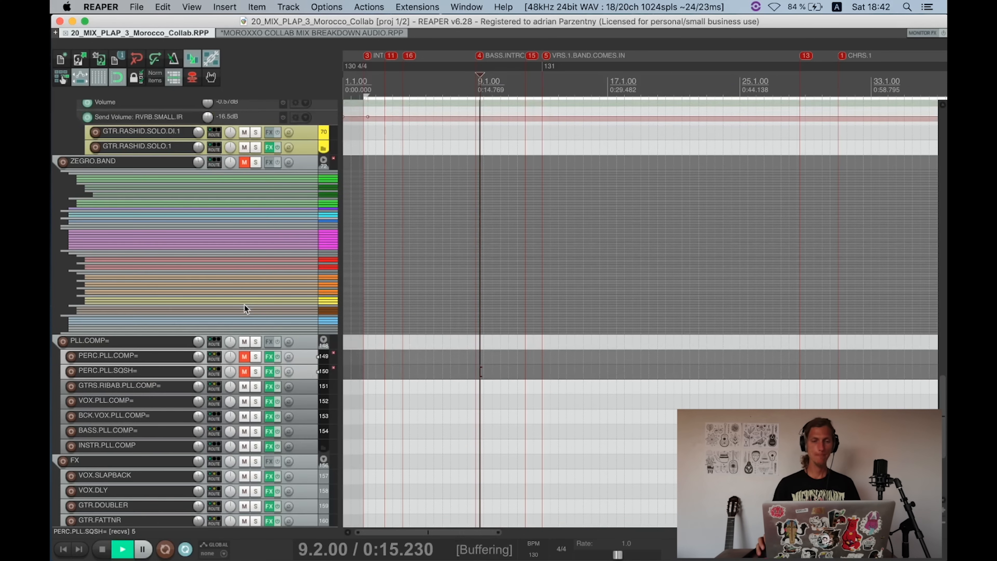
pyautogui.scroll(-2, 245, 308)
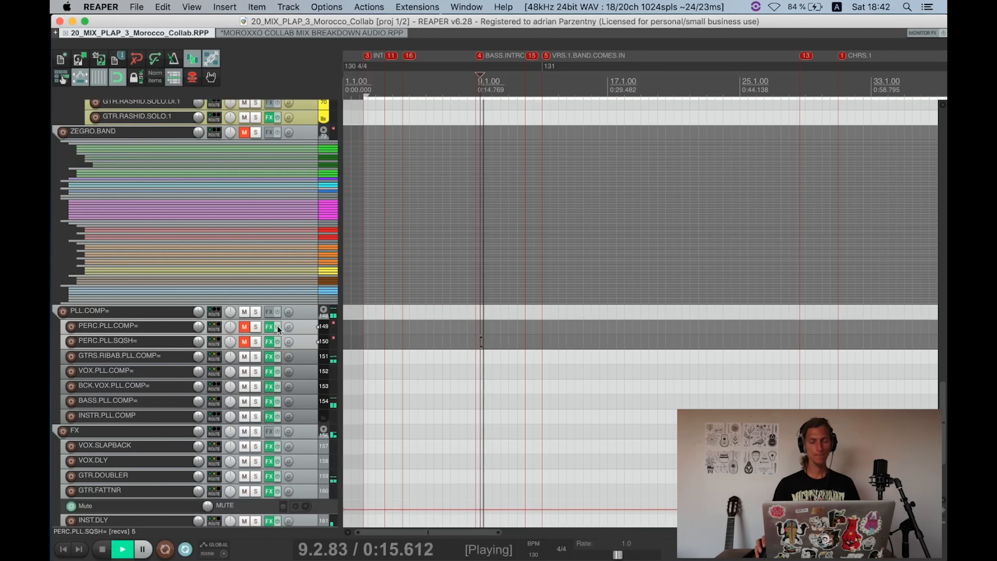
pyautogui.press('space')
# Step: Unmute both parallel percussion tracks and play the mix from near bar 9 with them while looking over the track meters
pyautogui.click(246, 328)
pyautogui.press('space')
pyautogui.scroll(1, 246, 347)
pyautogui.scroll(1, 245, 348)
pyautogui.scroll(-1, 245, 349)
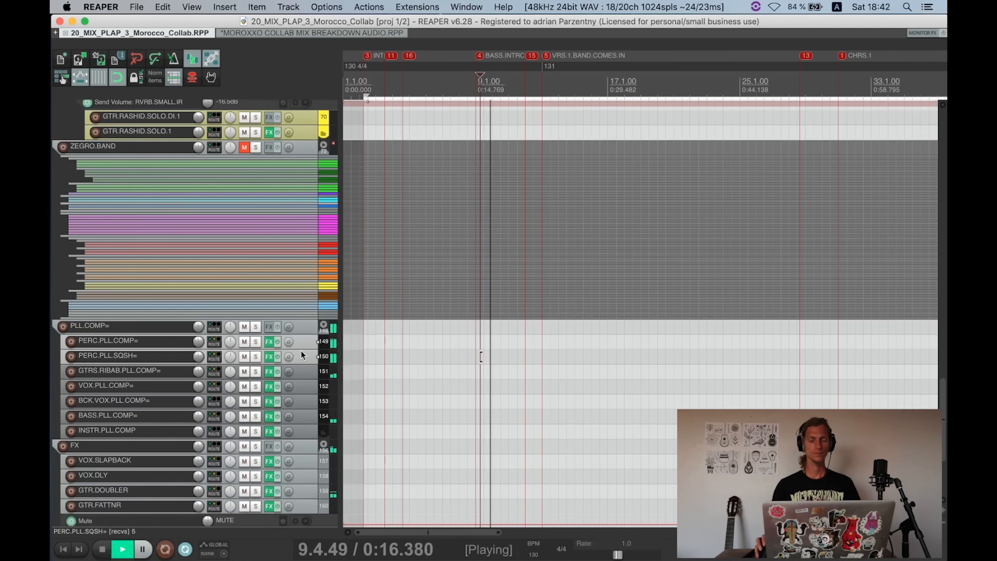
pyautogui.scroll(5, 302, 354)
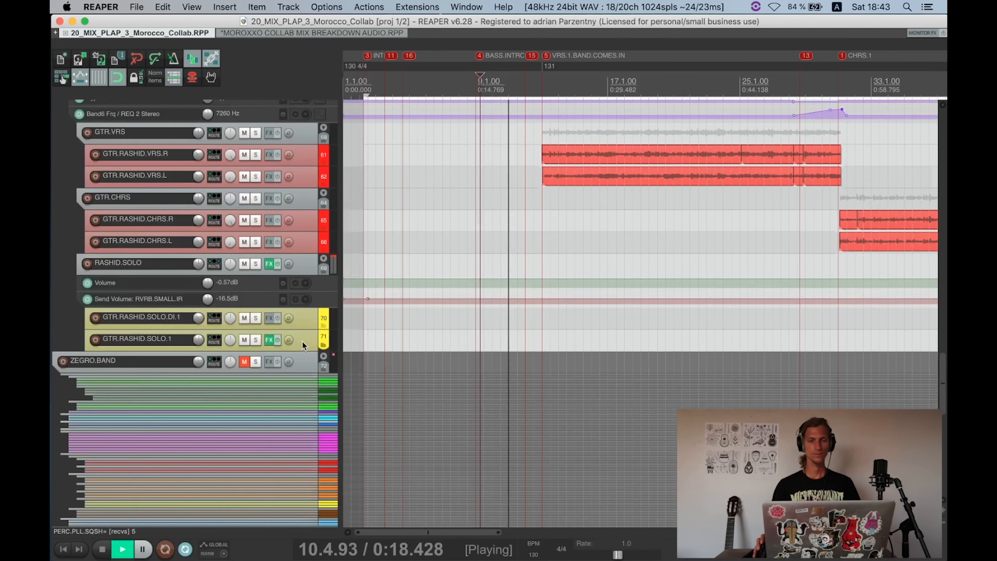
pyautogui.scroll(-10, 303, 290)
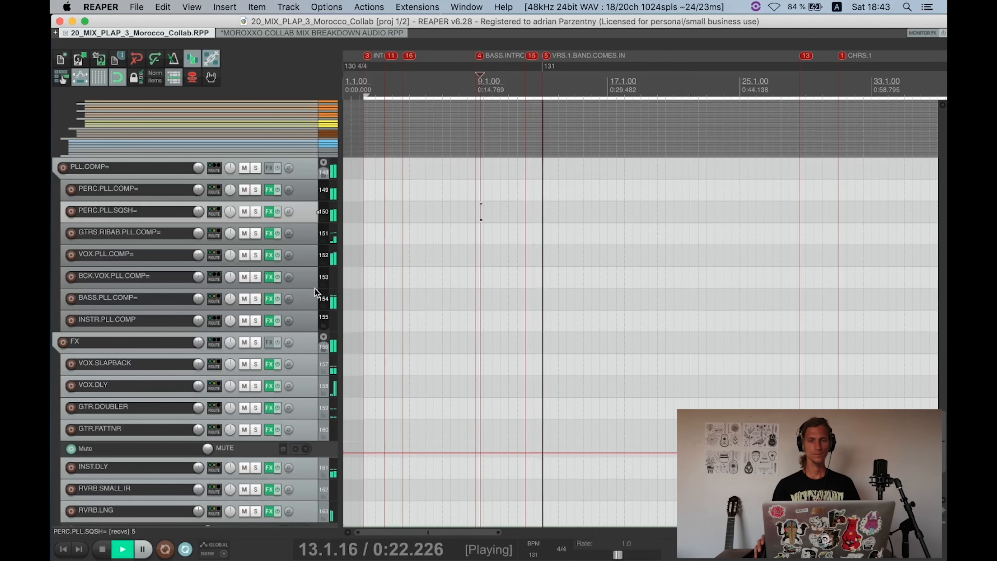
pyautogui.scroll(12, 314, 288)
pyautogui.press('space')
# Step: Solo the ABDOUL.BASS folder track and save the project
pyautogui.scroll(5, 303, 257)
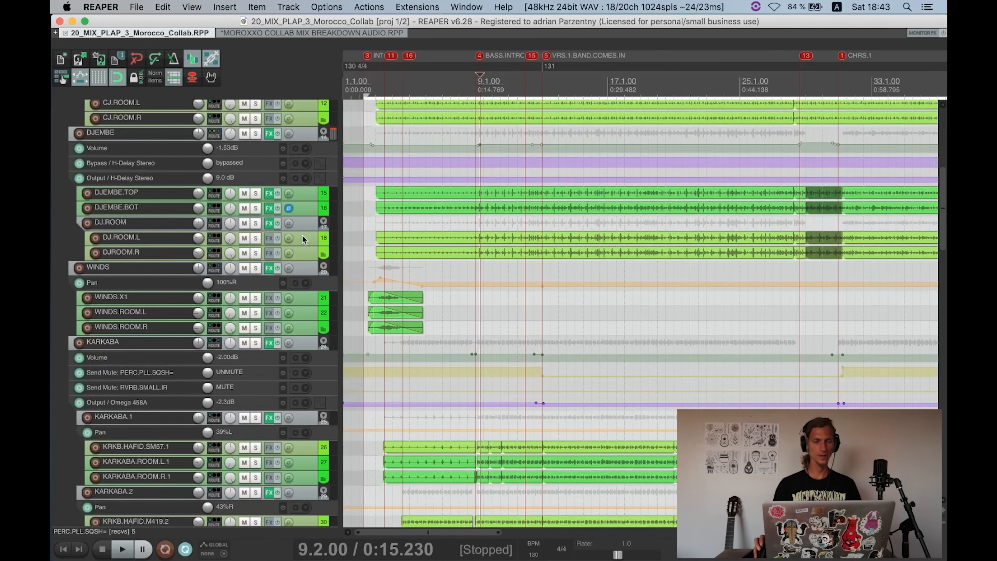
pyautogui.scroll(-4, 307, 231)
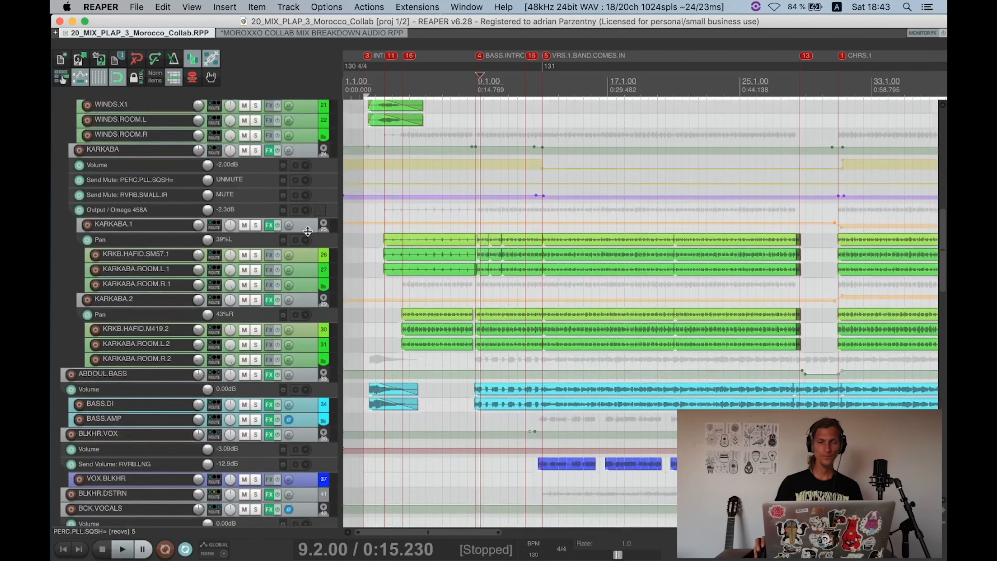
pyautogui.scroll(-4, 308, 230)
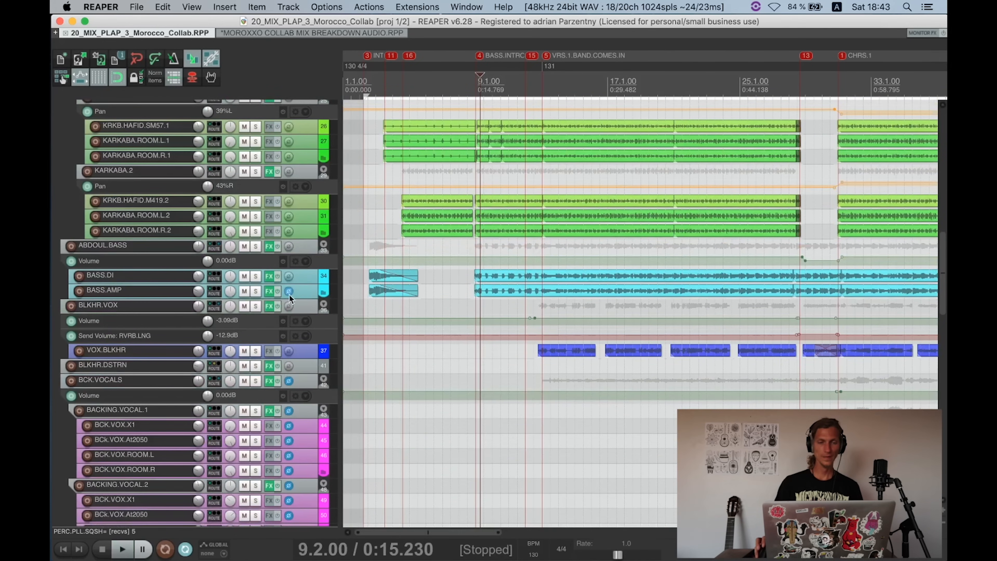
pyautogui.click(256, 247)
pyautogui.scroll(5, 305, 269)
pyautogui.press('super+s')
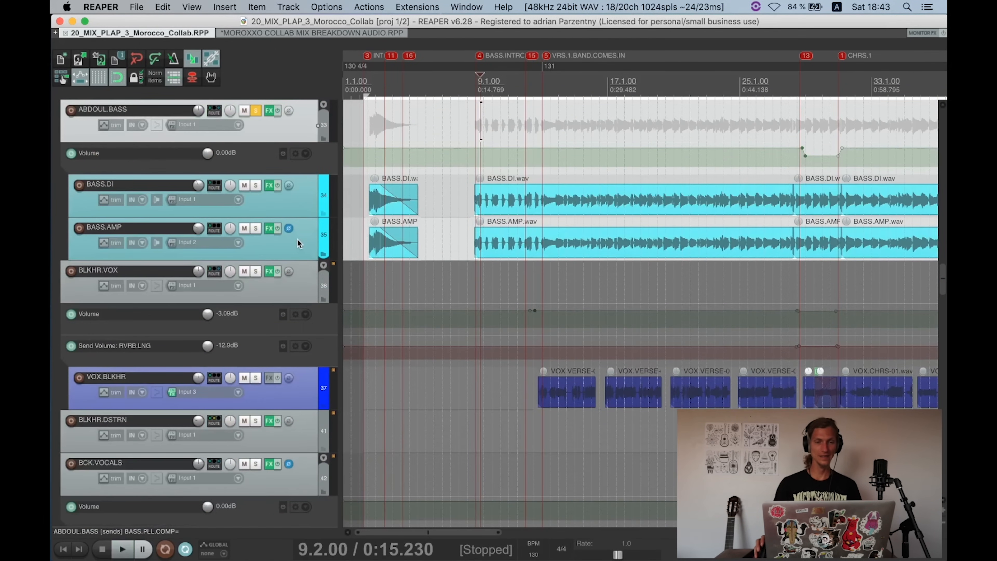
# Step: Play the soloed bass from the bass intro near bar 9 into the verse, with BASS.DI and BASS.AMP in view
pyautogui.click(300, 208)
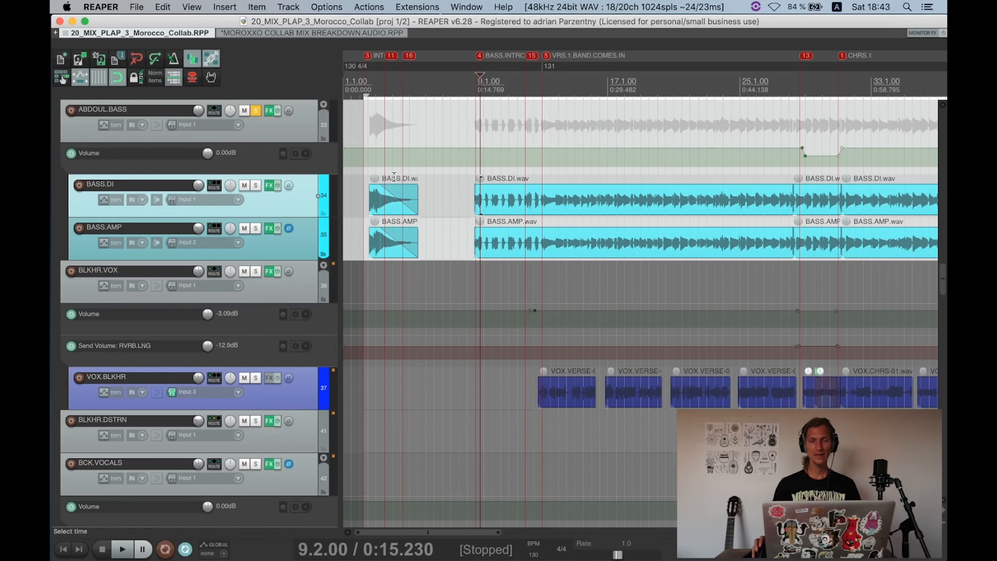
pyautogui.press('space')
pyautogui.scroll(3, 506, 208)
pyautogui.scroll(2, 522, 211)
pyautogui.scroll(3, 520, 213)
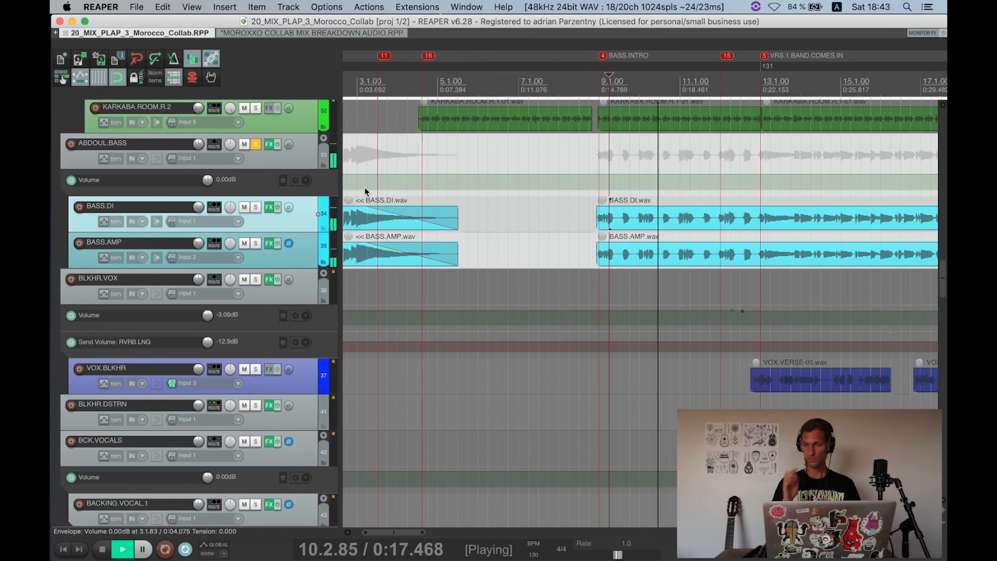
pyautogui.click(306, 158)
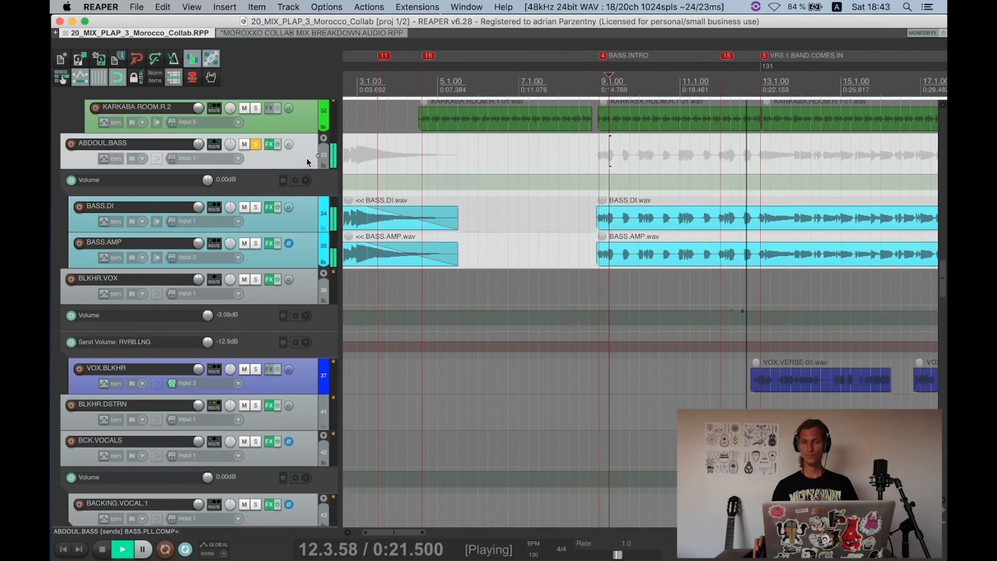
pyautogui.scroll(-2, 532, 150)
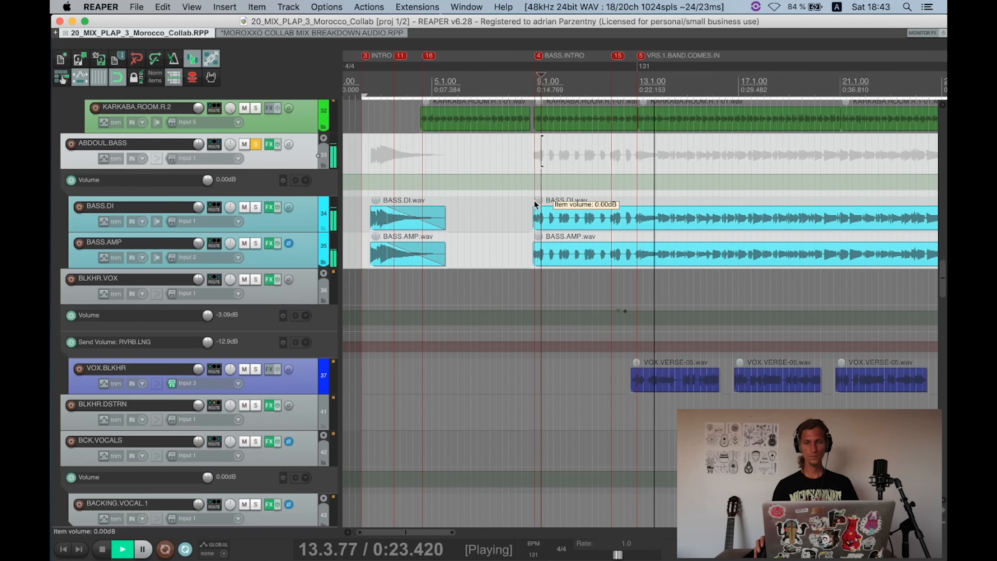
pyautogui.press('space')
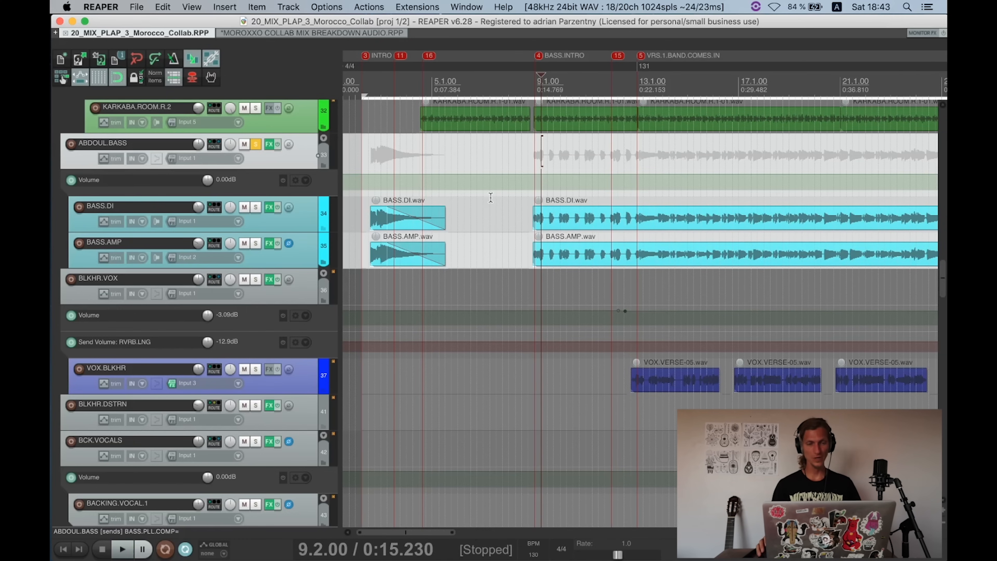
# Step: Bypass the ABDOUL.BASS effects and examine Ampeg SVTVR, REQ 4 Mono and L1 limiter Mono on the BASS.DI track
pyautogui.click(277, 144)
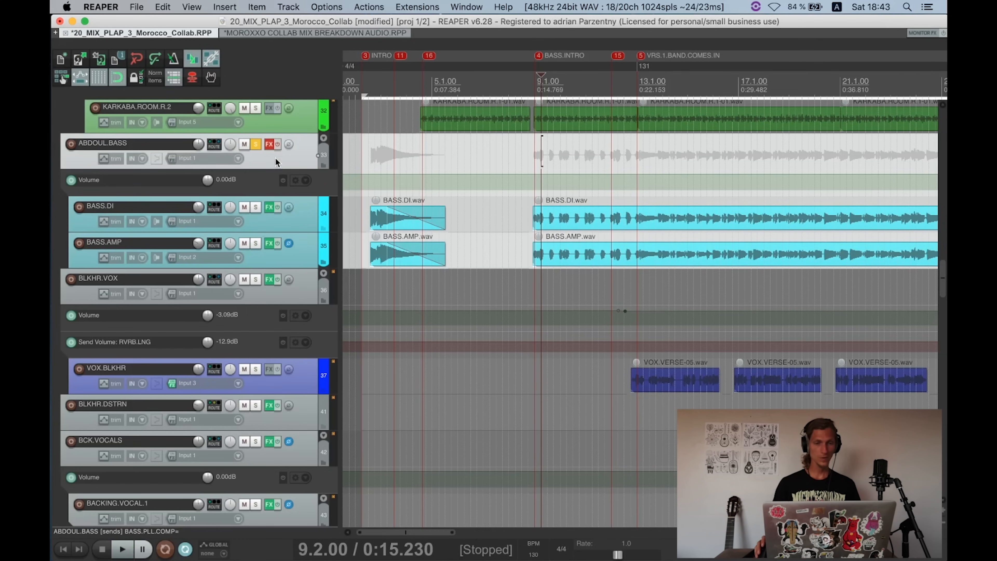
pyautogui.click(269, 207)
pyautogui.click(214, 187)
pyautogui.moveTo(362, 174); pyautogui.dragTo(296, 22)
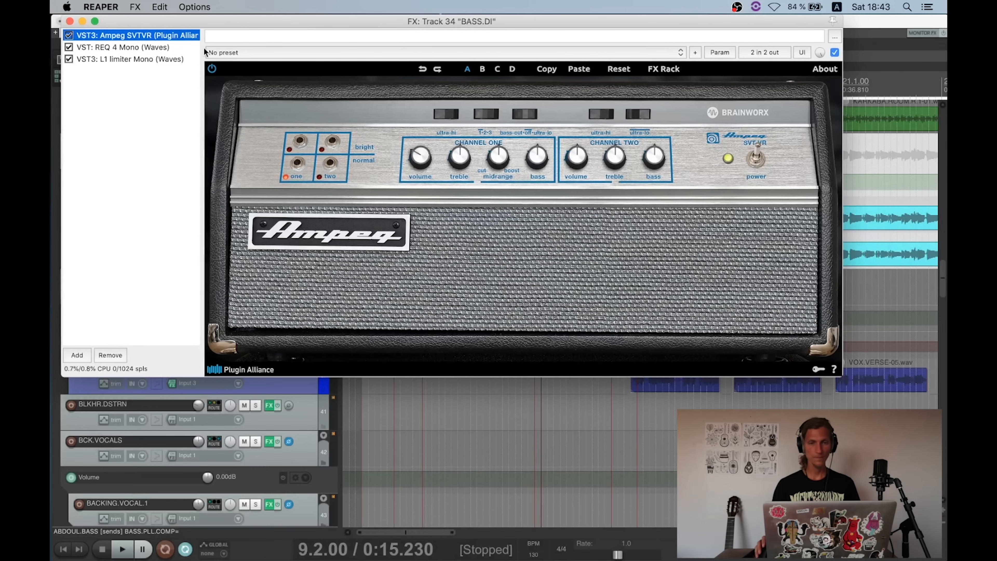
pyautogui.click(162, 48)
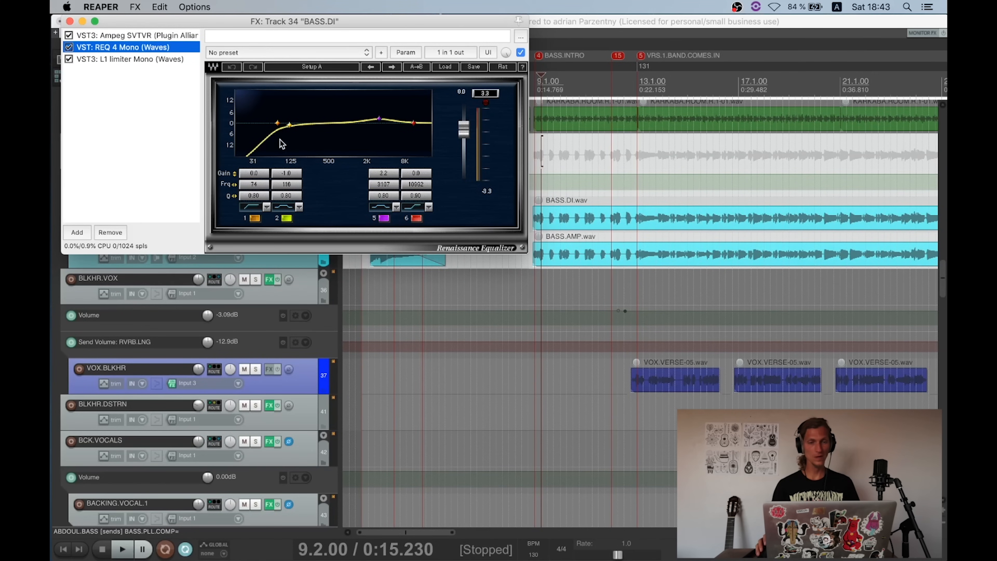
pyautogui.click(113, 59)
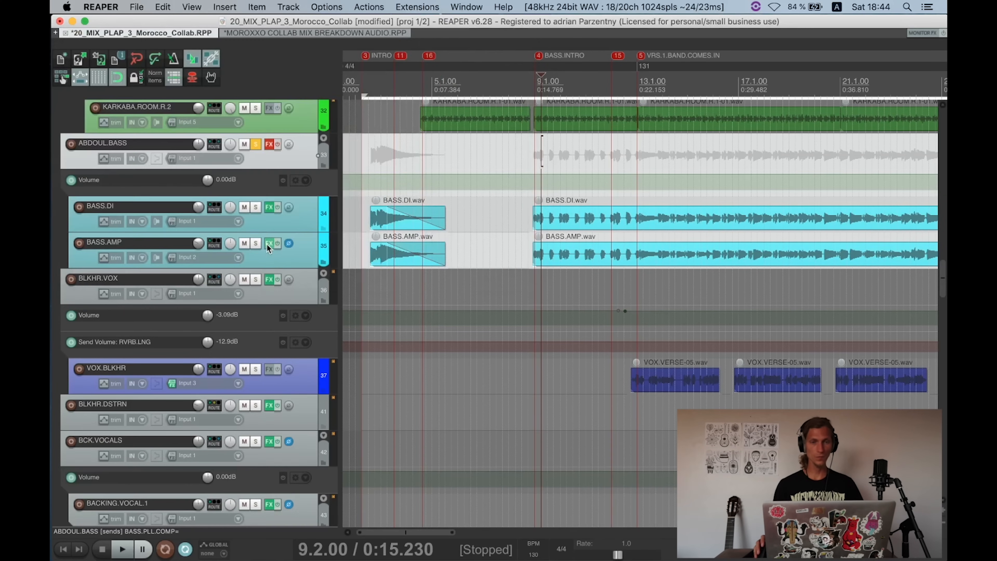
# Step: Examine the Decapitator, REQ 4 Mono and AIRLo-Fi settings on the BASS.AMP track, and close its effects window
pyautogui.click(268, 243)
pyautogui.moveTo(322, 44); pyautogui.dragTo(171, 16)
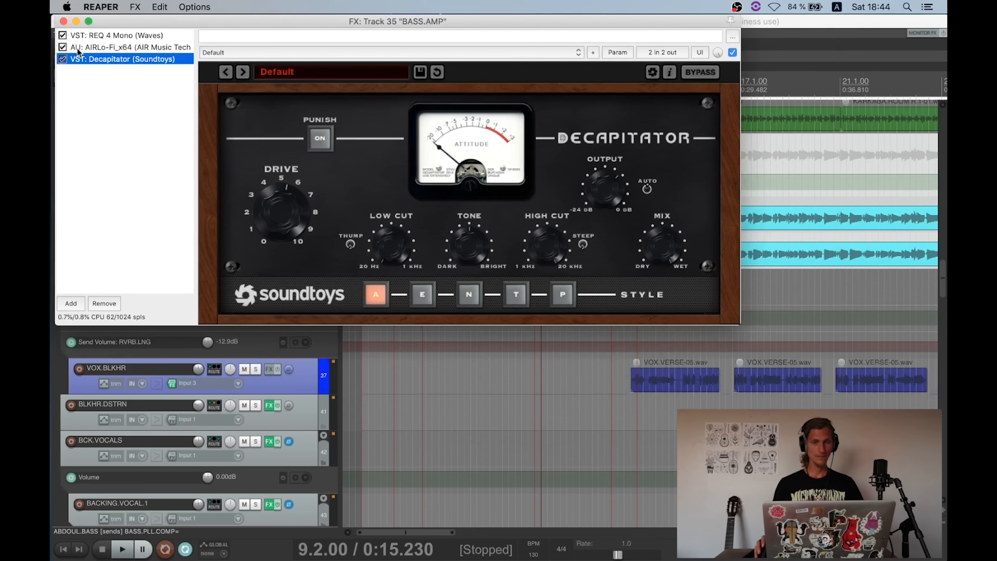
pyautogui.click(96, 35)
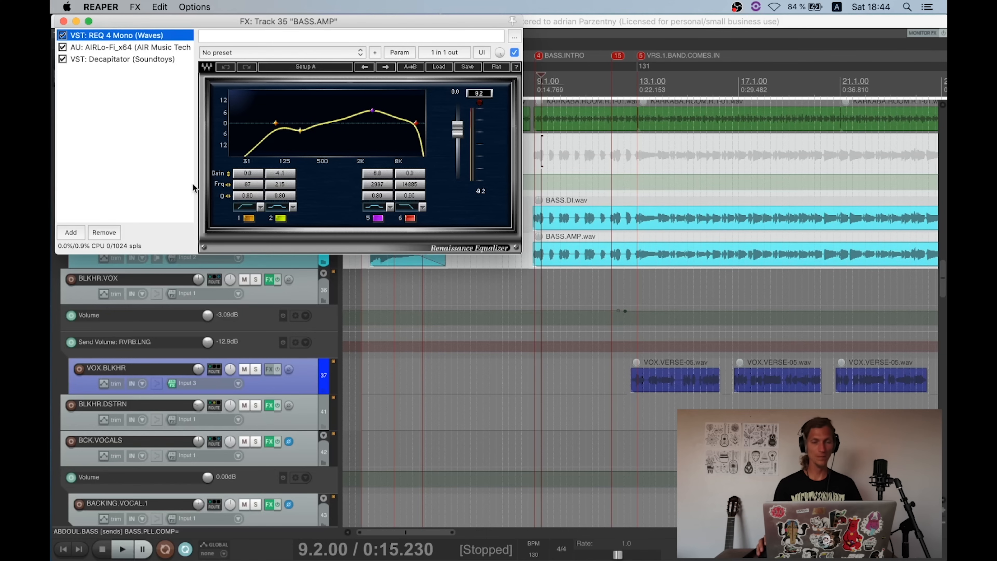
pyautogui.click(128, 48)
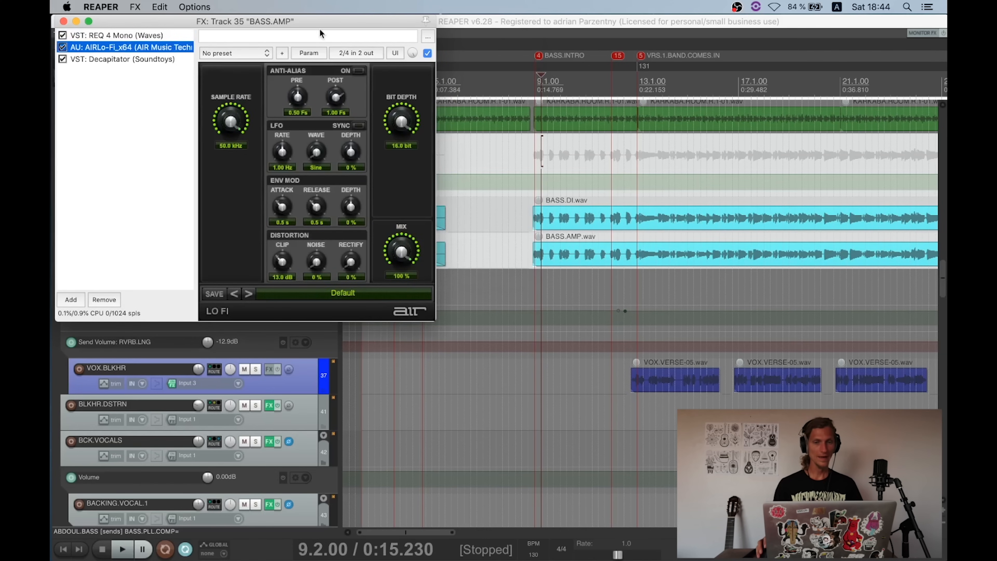
pyautogui.moveTo(209, 21); pyautogui.dragTo(230, 26)
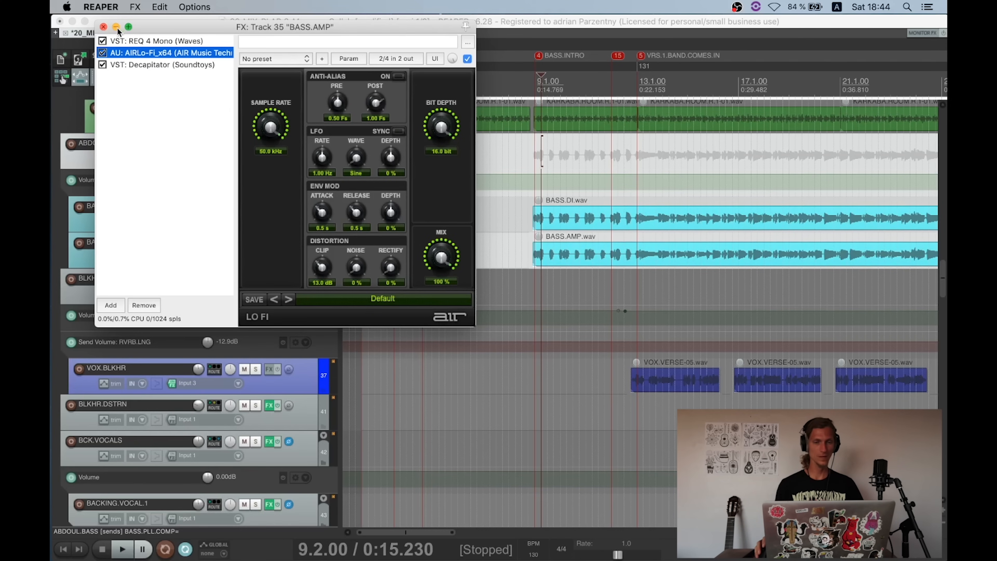
pyautogui.click(104, 26)
# Step: Play BASS.AMP soloed, unsolo it, and play both bass tracks together with the ABDOUL.BASS effects re-enabled
pyautogui.press('space')
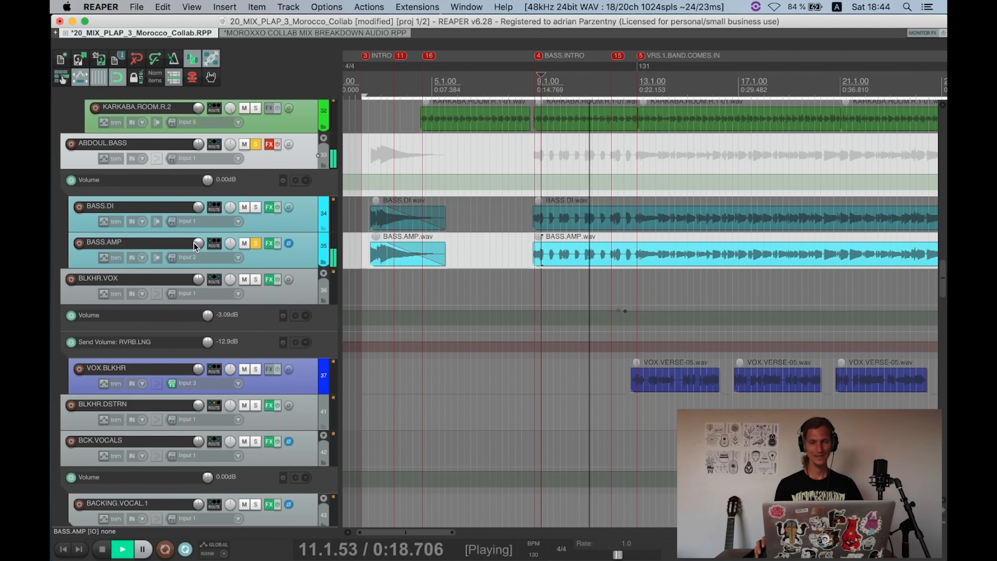
pyautogui.press('space')
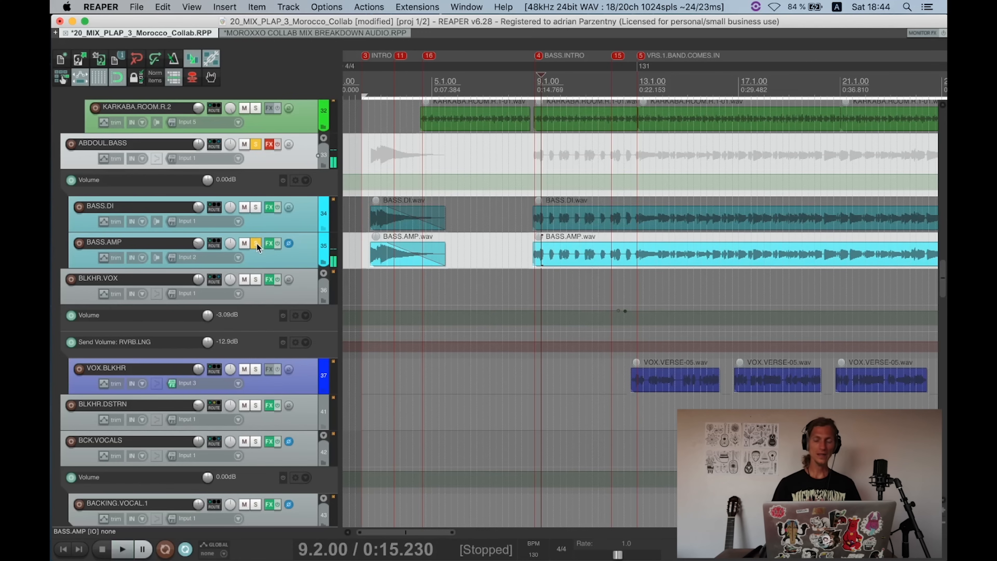
pyautogui.click(256, 243)
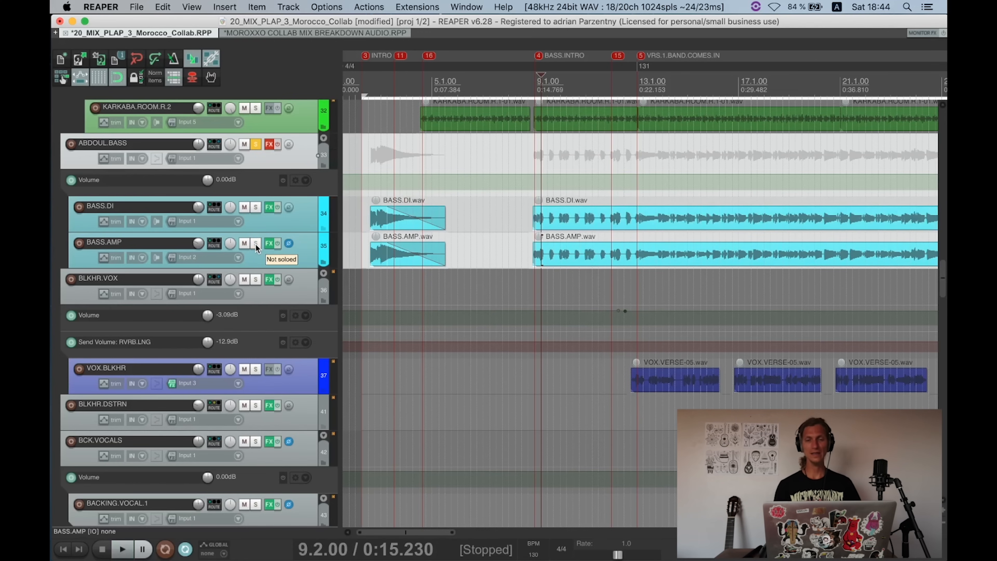
pyautogui.press('space')
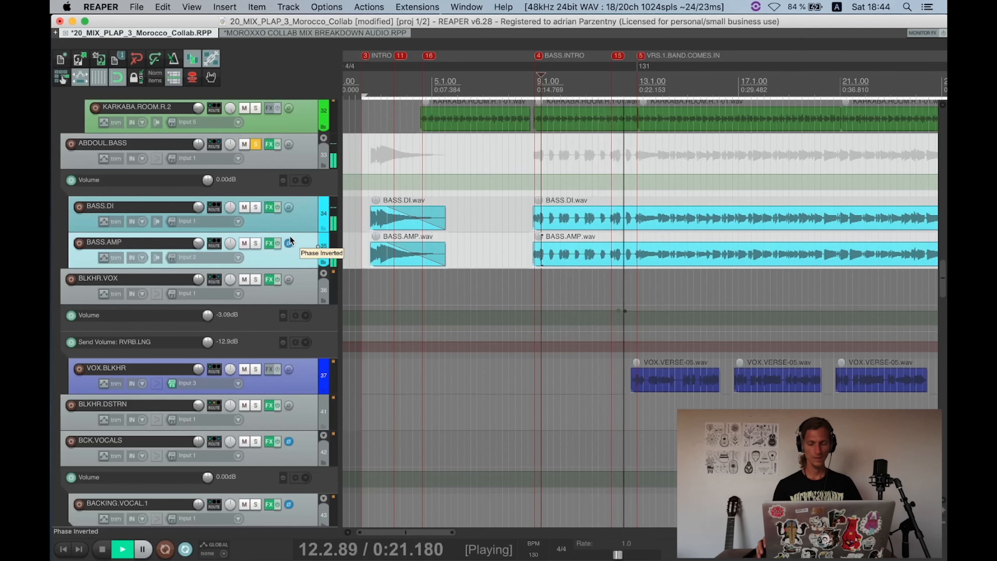
pyautogui.press('space')
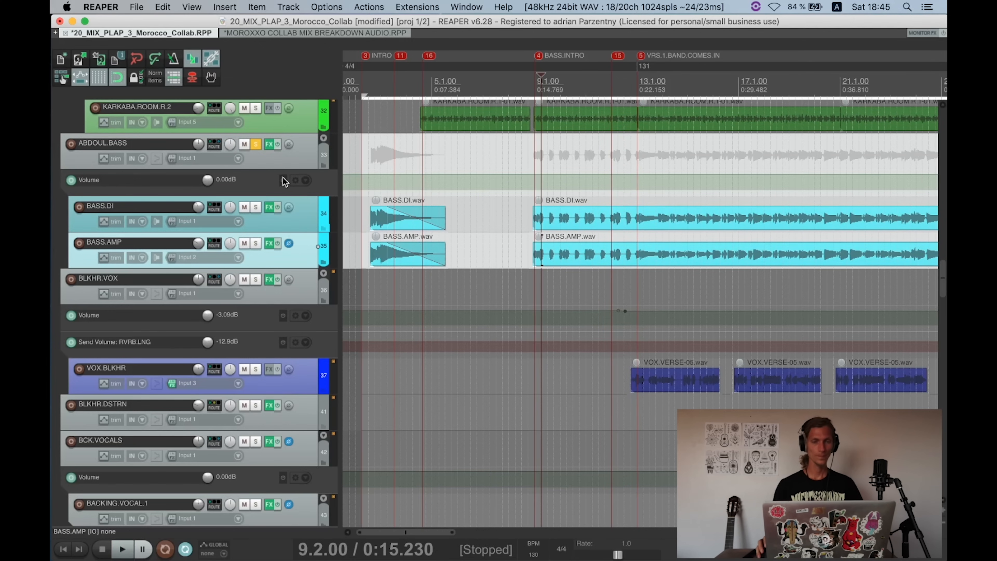
# Step: Open Decapitator on BASS.AMP, examine its drive, low cut and style settings, and play the bass through it from near bar 9
pyautogui.click(272, 227)
pyautogui.click(269, 243)
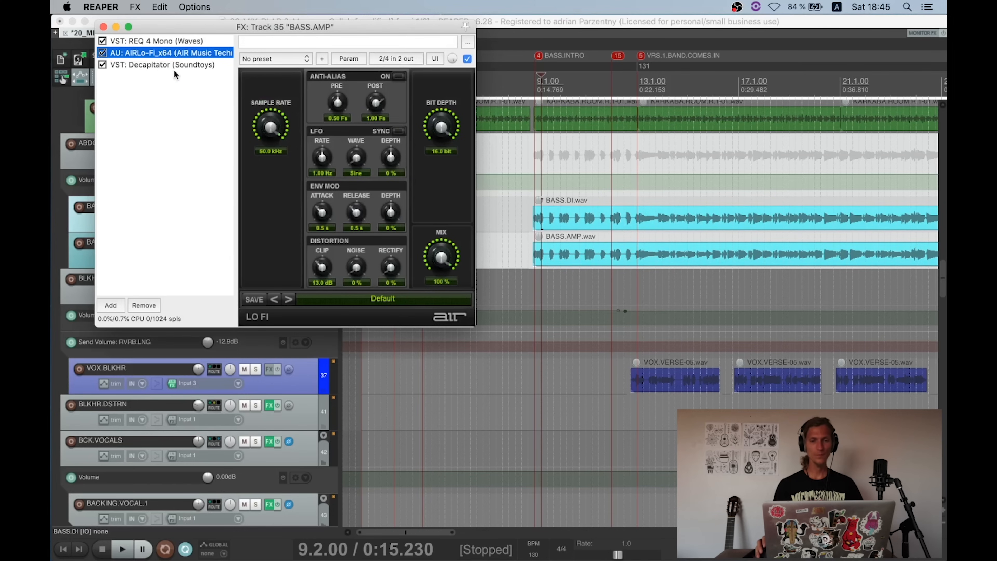
pyautogui.click(173, 65)
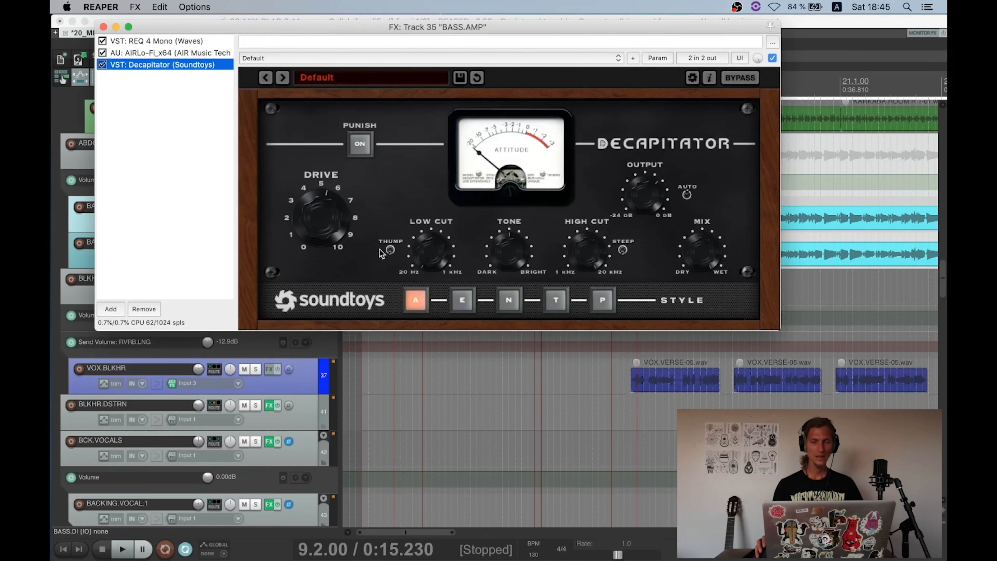
pyautogui.moveTo(435, 266); pyautogui.dragTo(432, 200)
pyautogui.press('space')
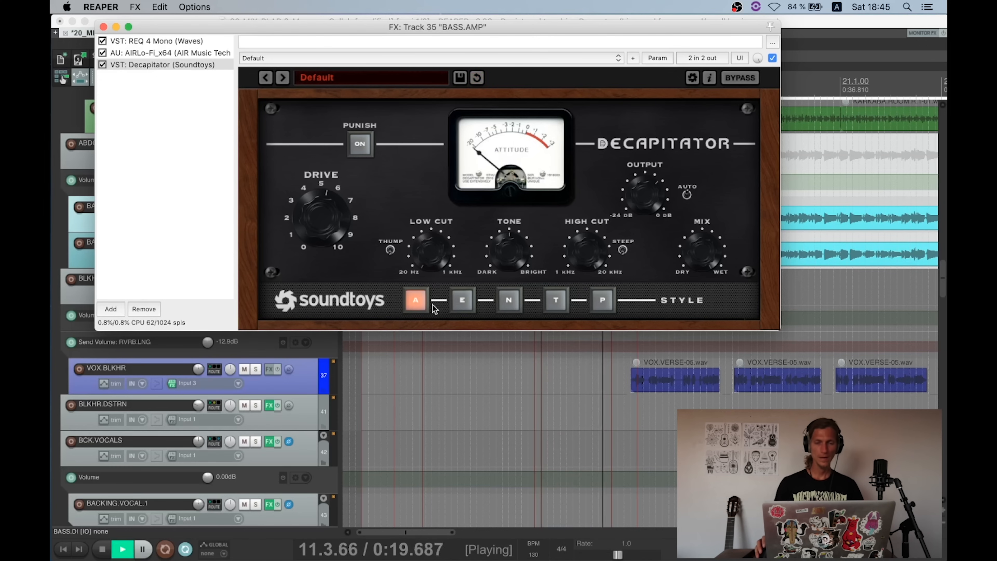
pyautogui.press('space')
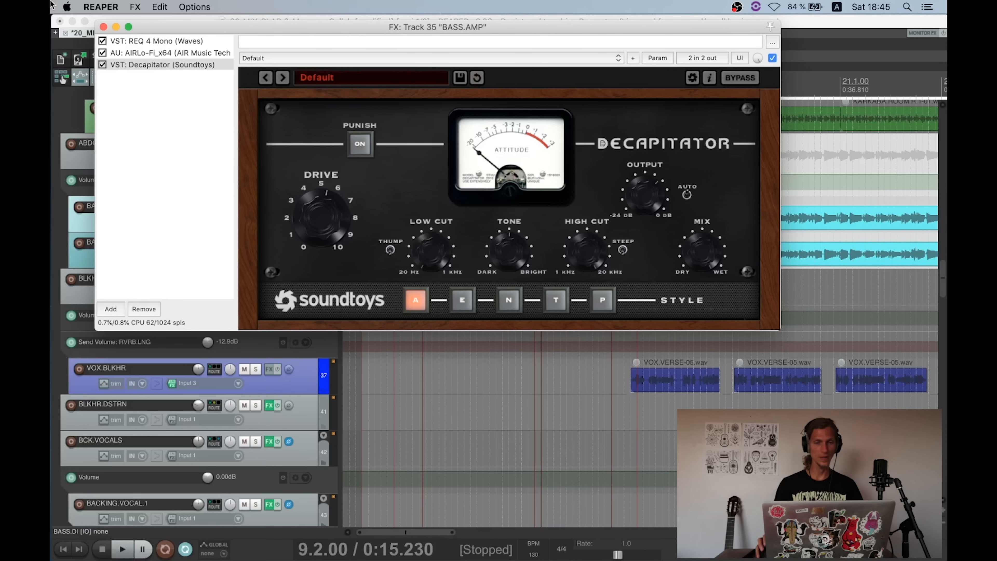
# Step: Close the BASS.AMP effects window, open the effects chain of the ABDOUL.BASS folder track, and examine its REQ 4 Mono curve
pyautogui.click(103, 26)
pyautogui.scroll(-2, 193, 212)
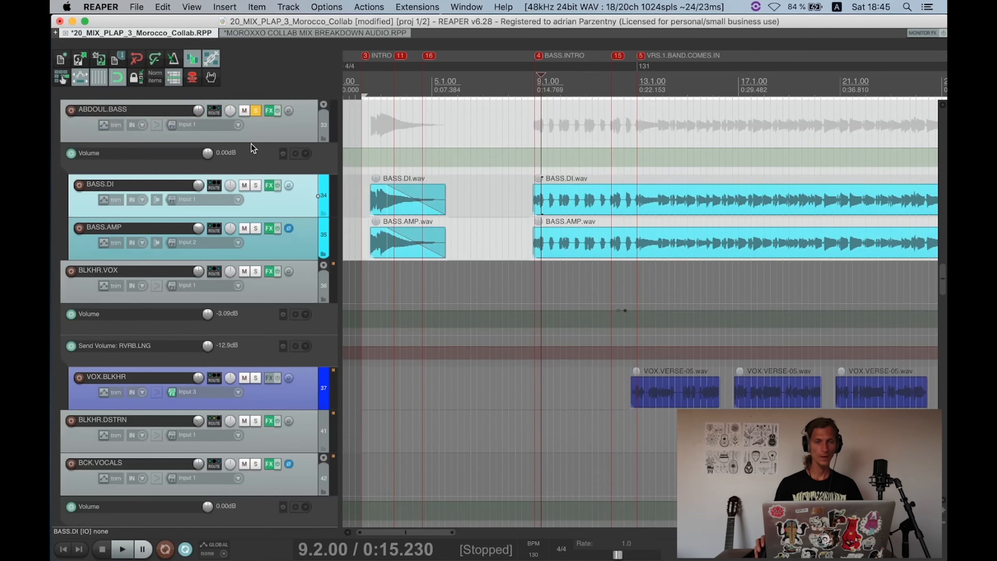
pyautogui.click(269, 111)
pyautogui.moveTo(145, 30); pyautogui.dragTo(183, 190)
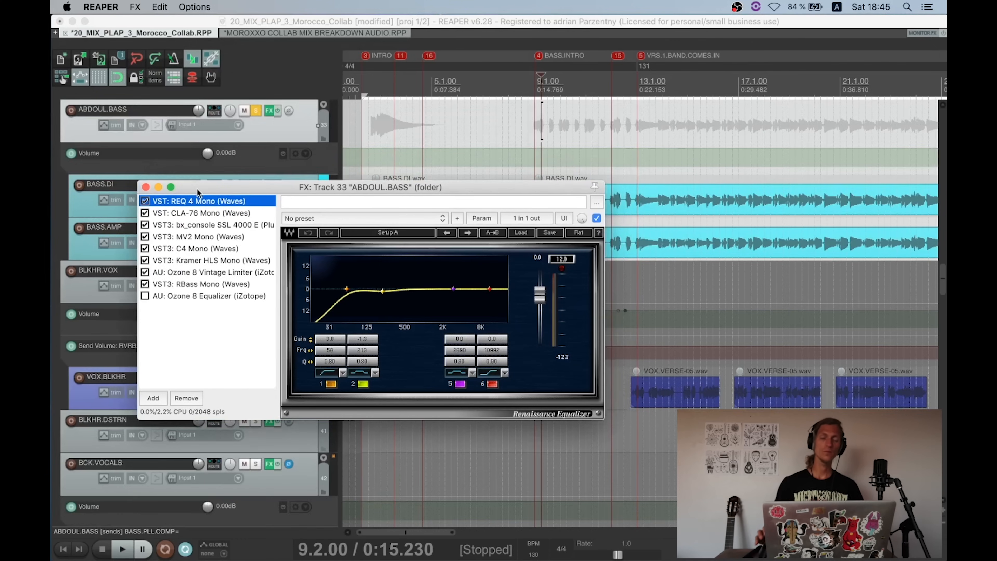
pyautogui.scroll(2, 237, 128)
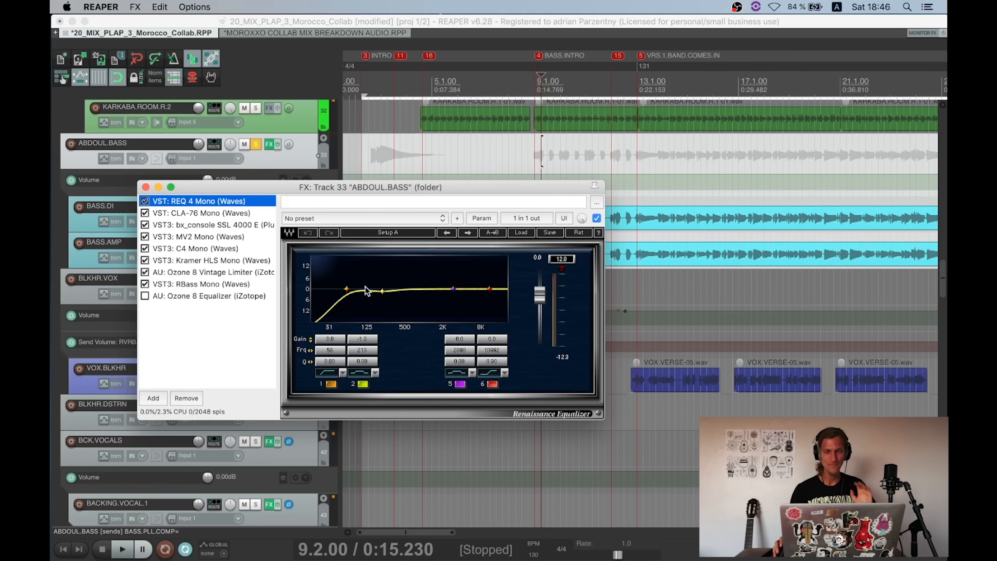
# Step: Open CLA-76 Mono on ABDOUL.BASS and play the bass through it from bar 9, with the play position moved on to 17.4
pyautogui.click(206, 213)
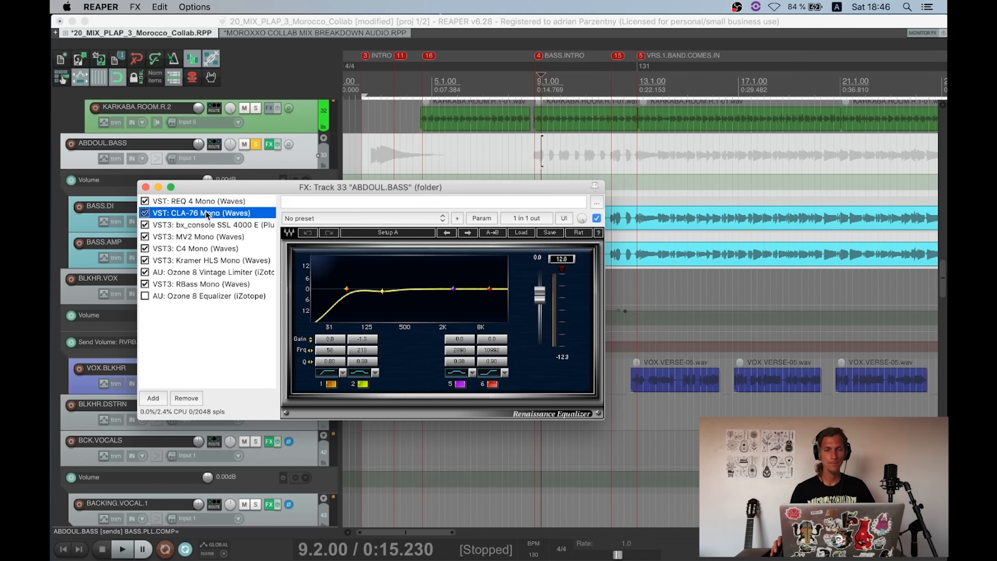
pyautogui.moveTo(326, 188); pyautogui.dragTo(261, 59)
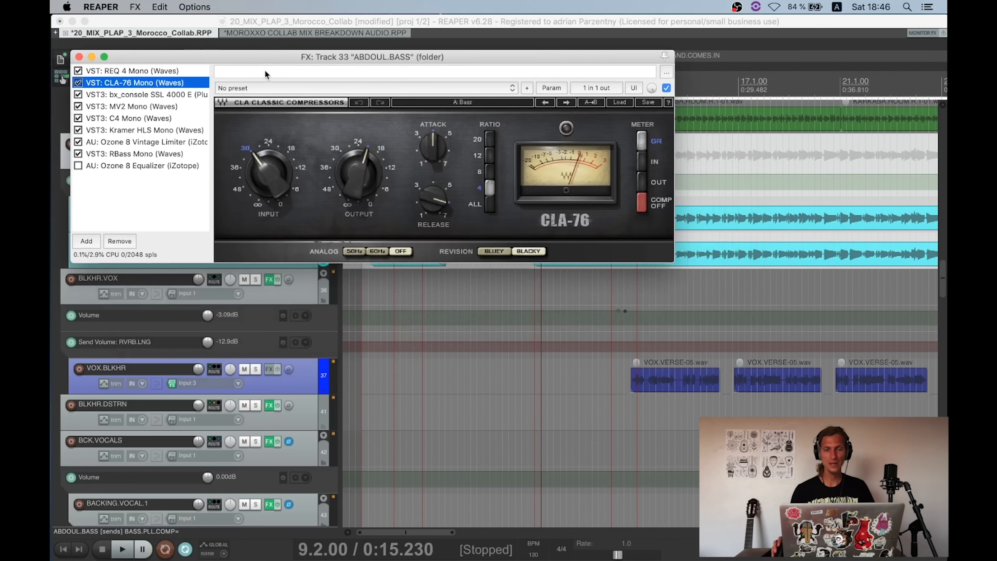
pyautogui.press('space')
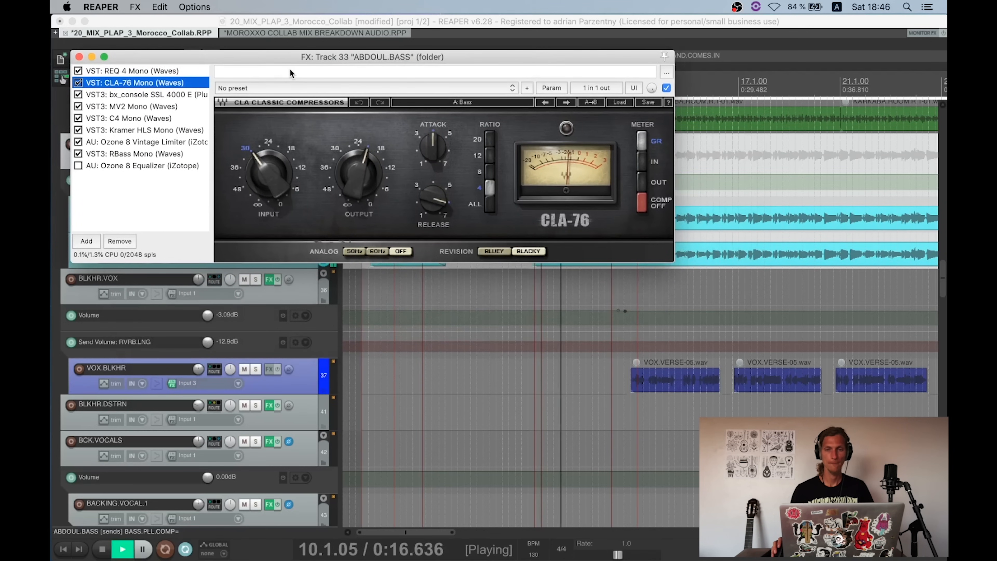
pyautogui.click(757, 151)
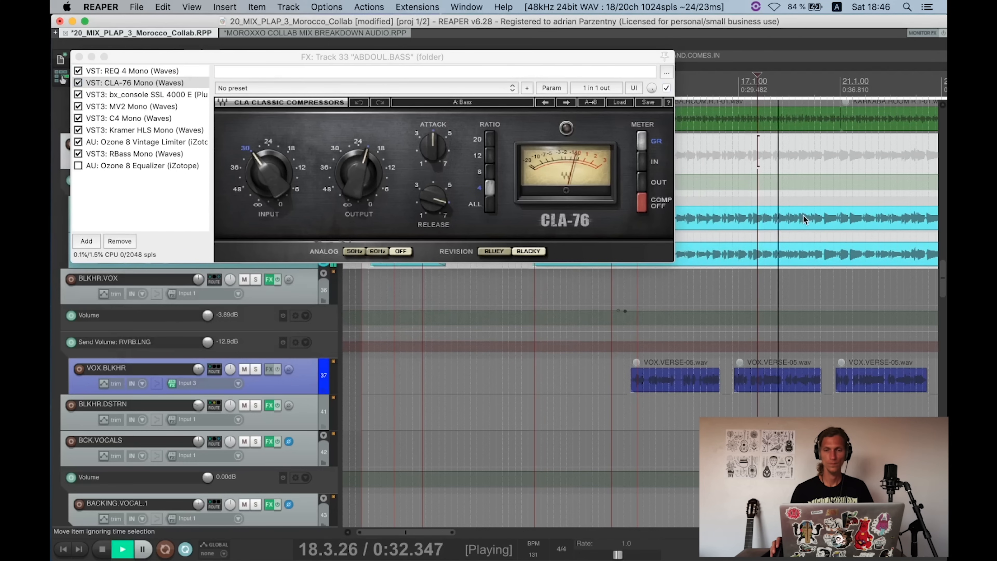
pyautogui.press('space')
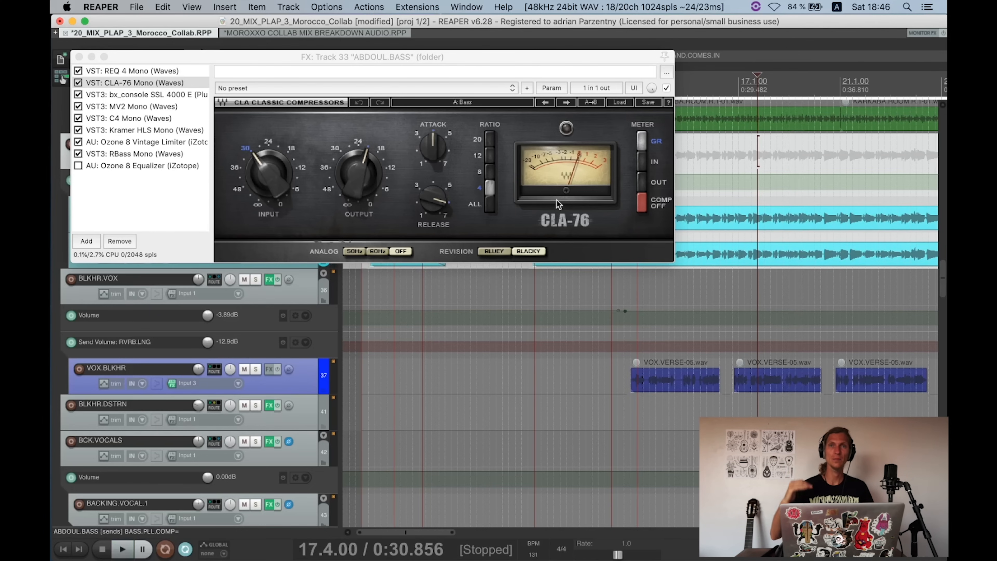
# Step: Open bx_console SSL 4000 E on ABDOUL.BASS and examine its low-pass, high-pass, HF and HMF equaliser settings
pyautogui.click(145, 95)
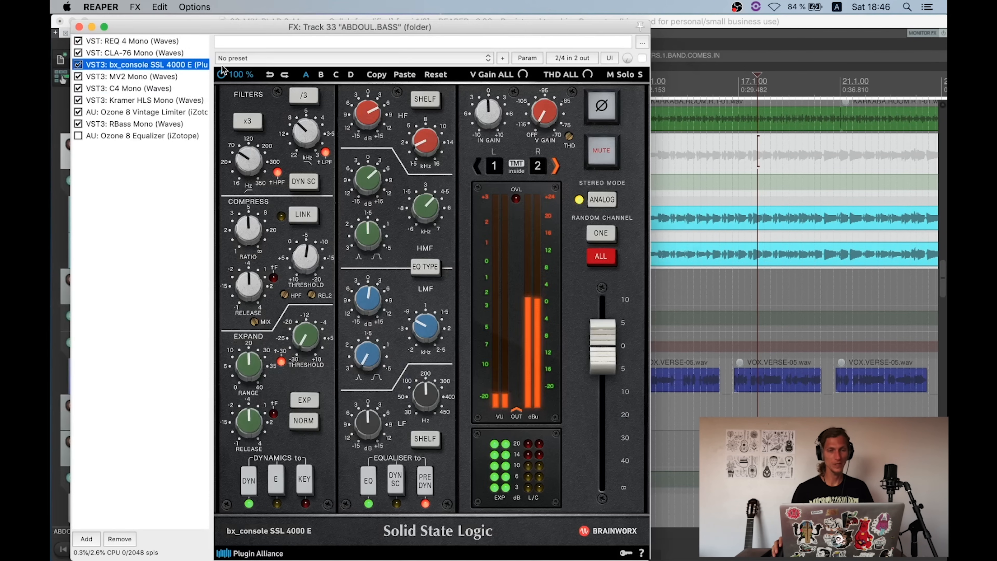
pyautogui.click(309, 130)
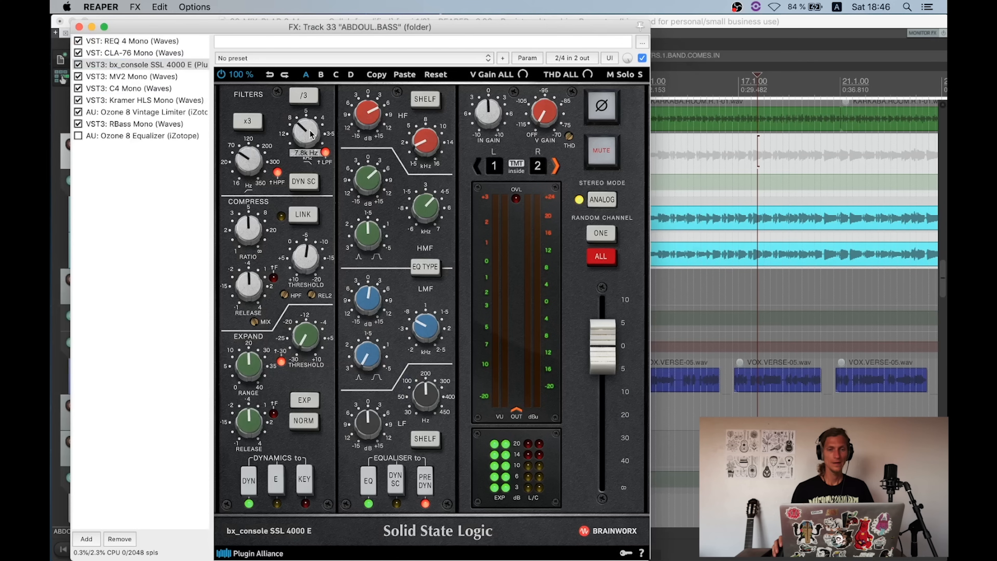
pyautogui.click(366, 110)
pyautogui.moveTo(420, 148)
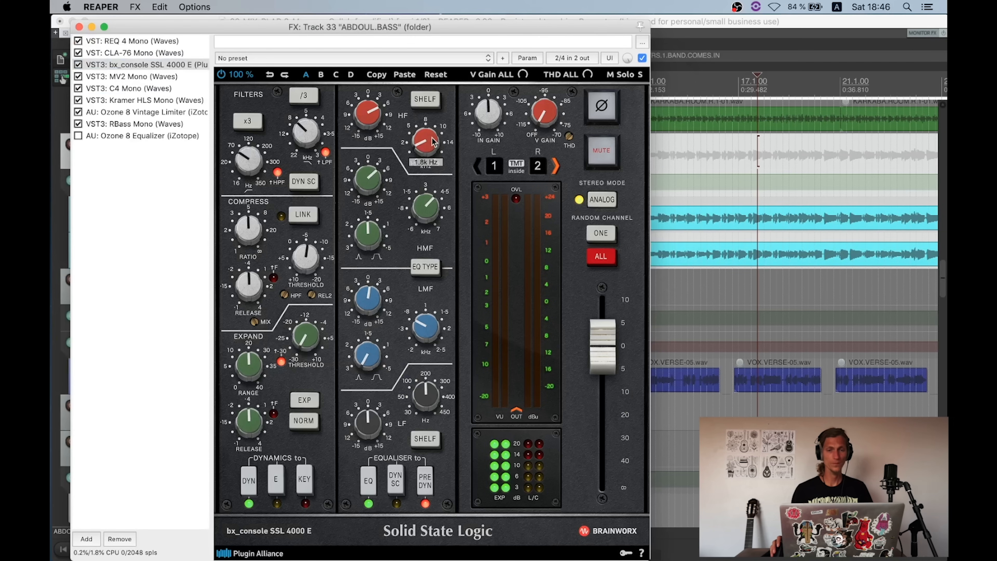
pyautogui.moveTo(365, 126)
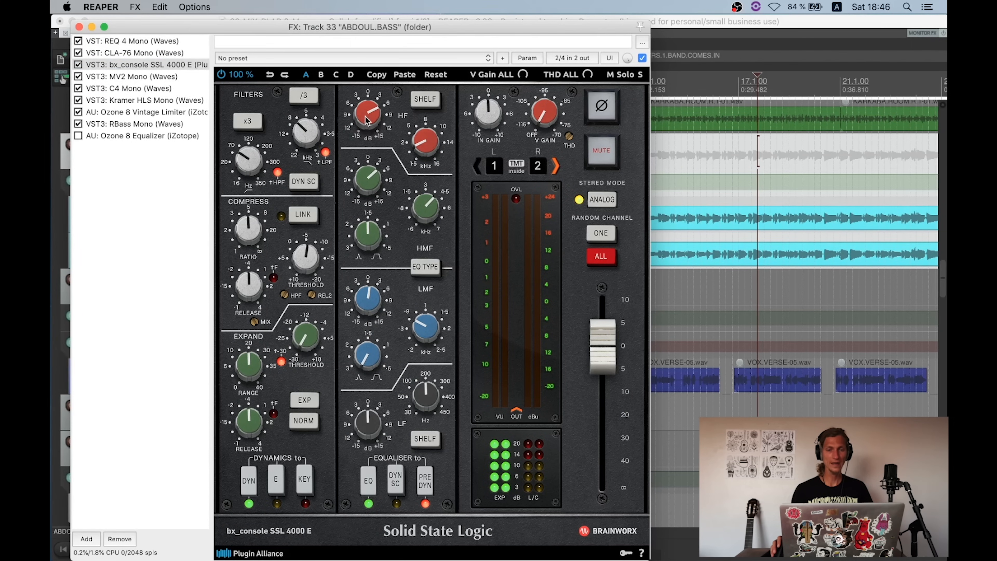
pyautogui.moveTo(316, 128)
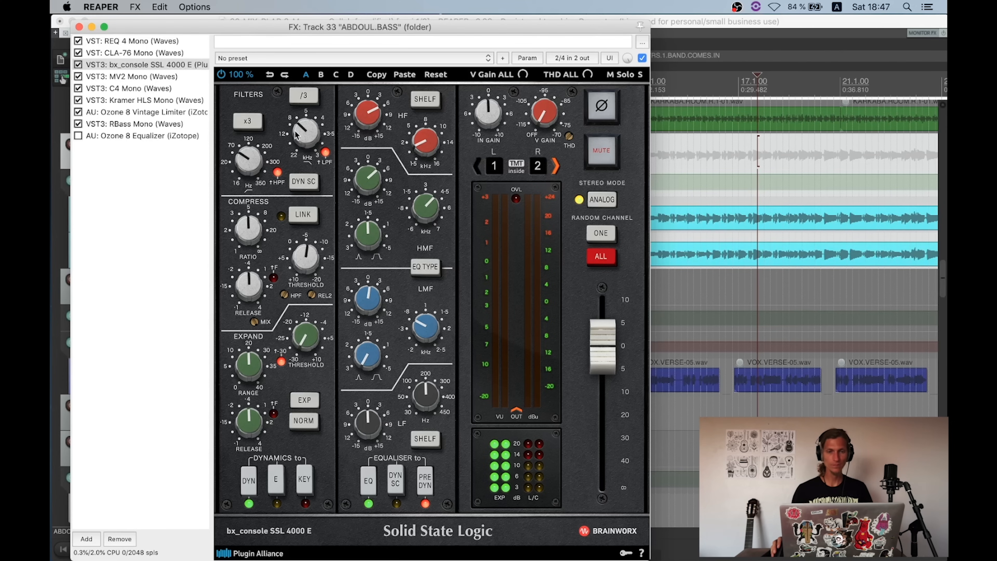
pyautogui.moveTo(256, 155)
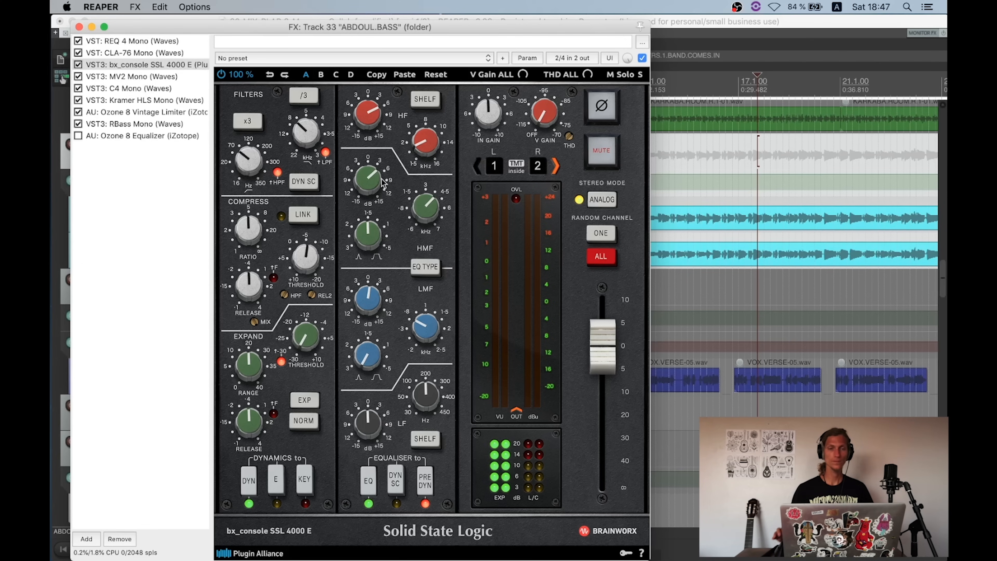
pyautogui.moveTo(373, 185)
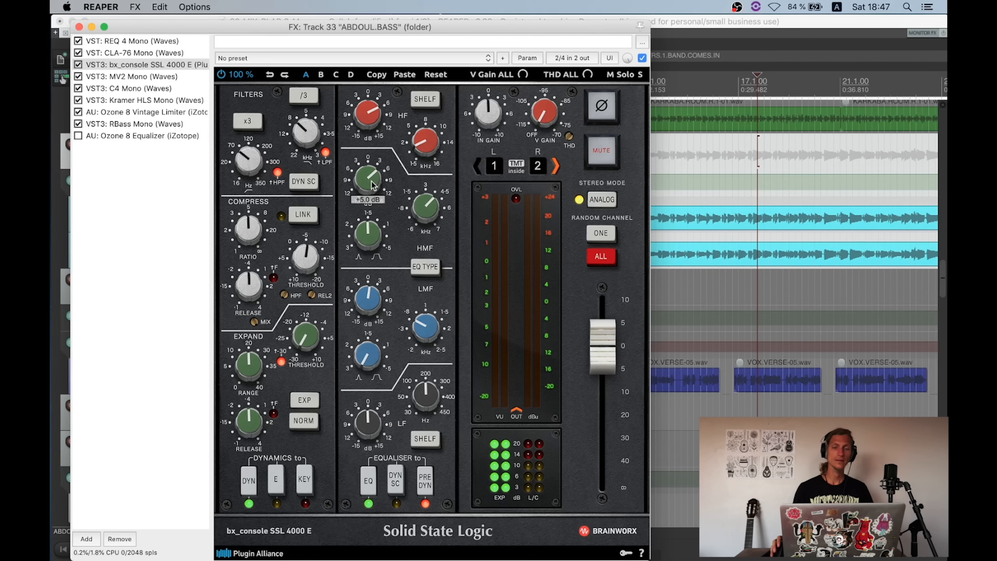
pyautogui.moveTo(427, 196)
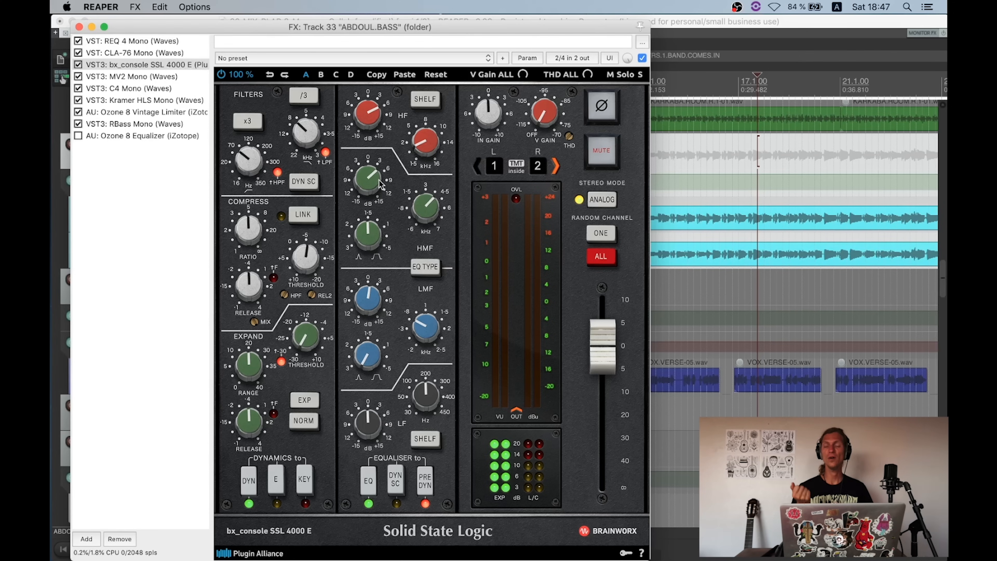
# Step: Play the bass from bar 17.4, bypassing and re-enabling bx_console SSL 4000 E to compare the sound
pyautogui.press('space')
pyautogui.click(78, 65)
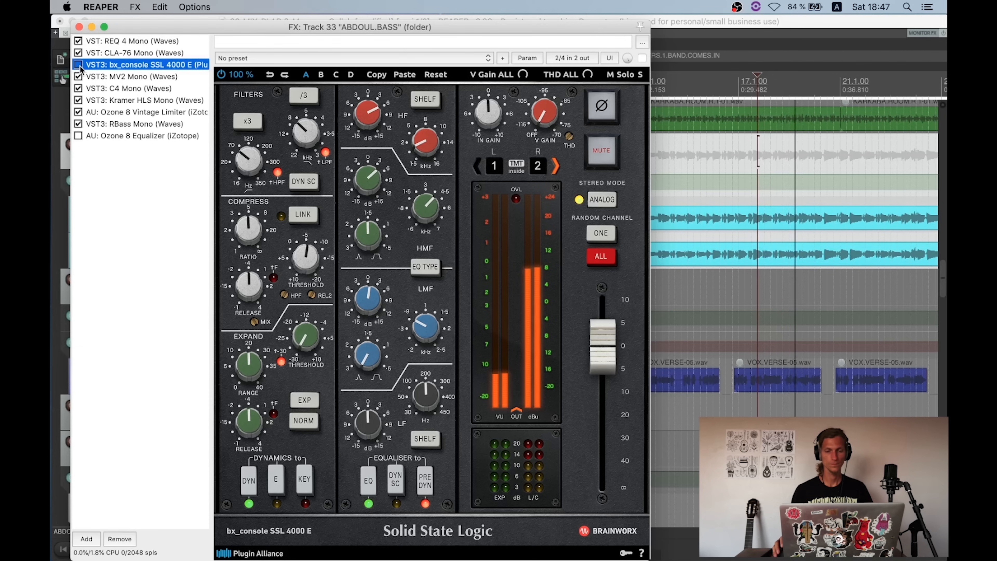
pyautogui.click(79, 65)
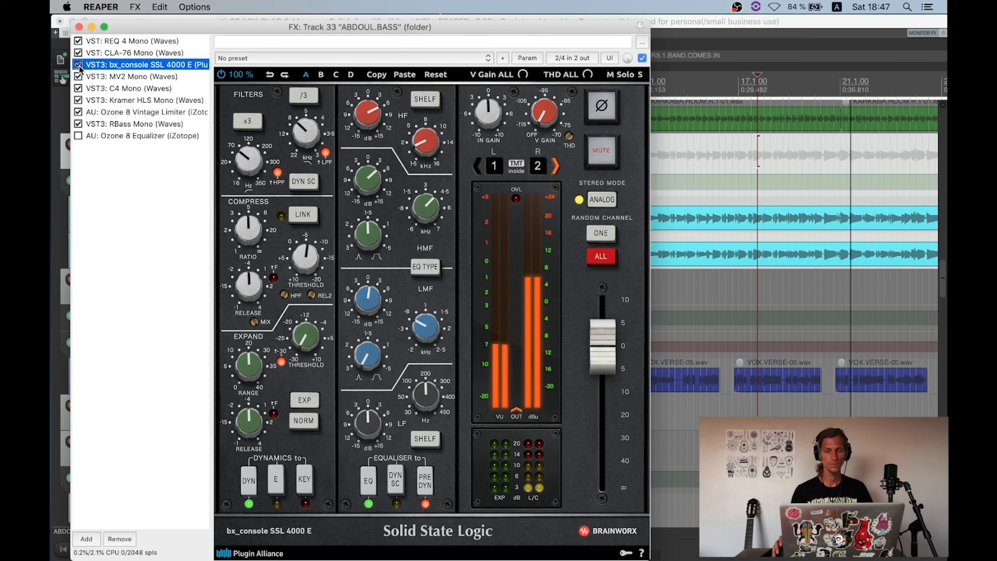
pyautogui.moveTo(569, 136)
pyautogui.mouseDown()
pyautogui.moveTo(597, 17)
pyautogui.moveTo(559, 131)
pyautogui.moveTo(559, 217)
pyautogui.moveTo(572, 143)
pyautogui.mouseUp()
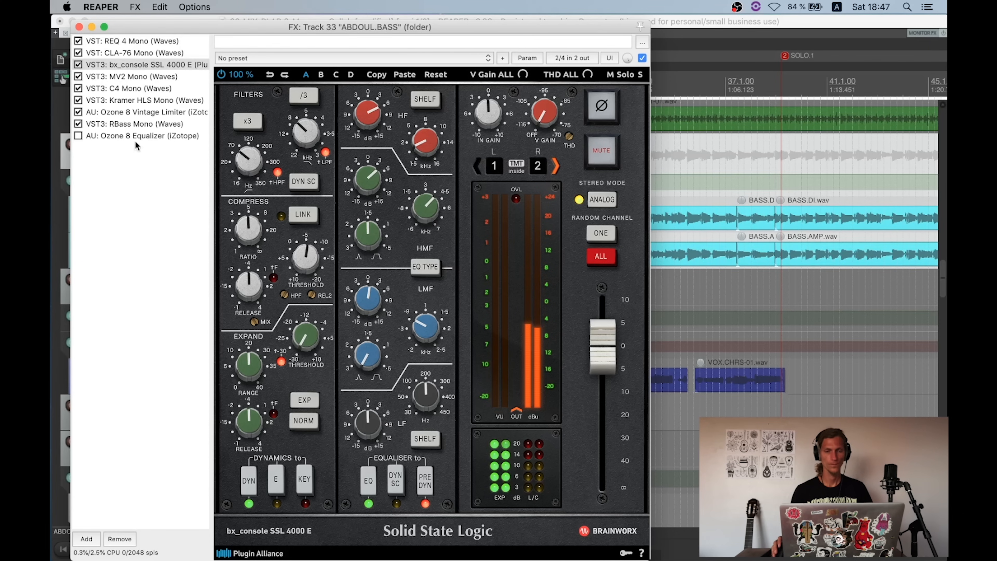
# Step: Open MV2 Mono on ABDOUL.BASS and play the bass from bar 17.4 with it bypassed, and again with it re-enabled
pyautogui.click(144, 79)
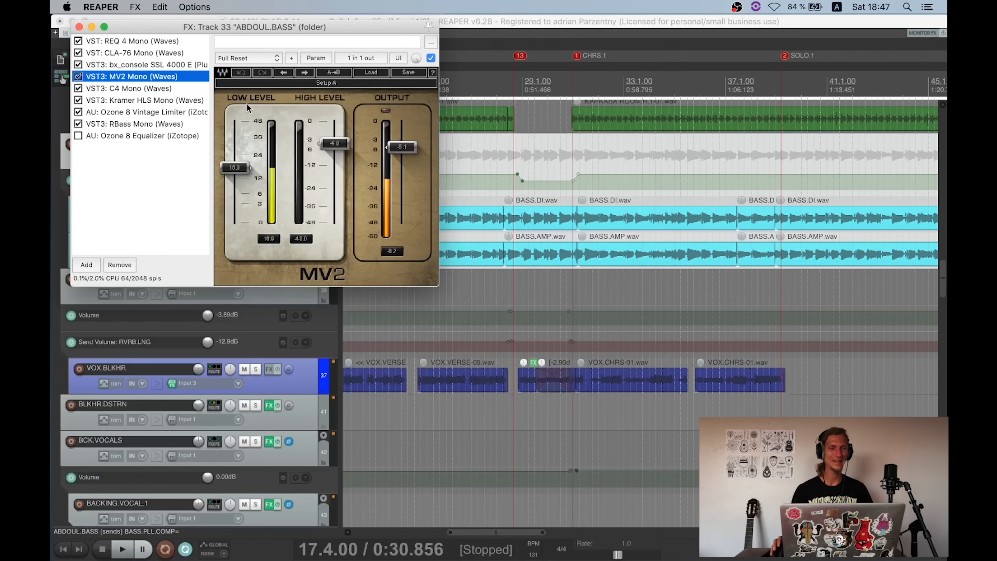
pyautogui.press('space')
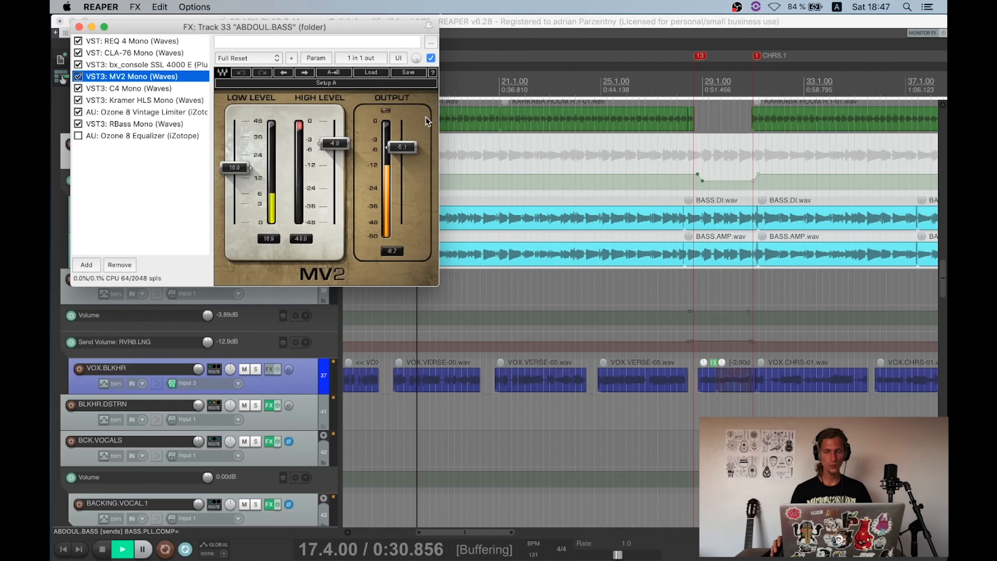
pyautogui.click(78, 77)
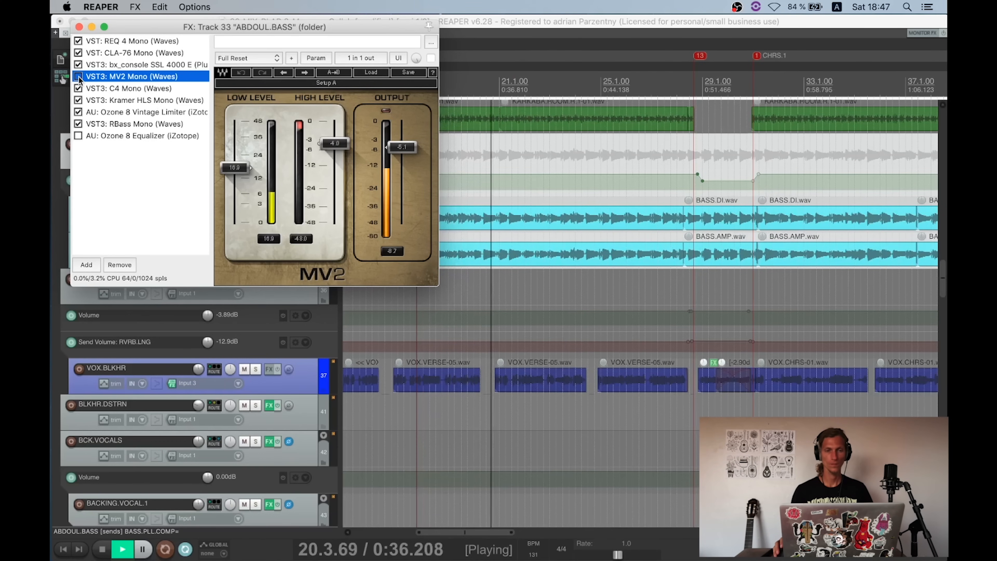
pyautogui.press('space')
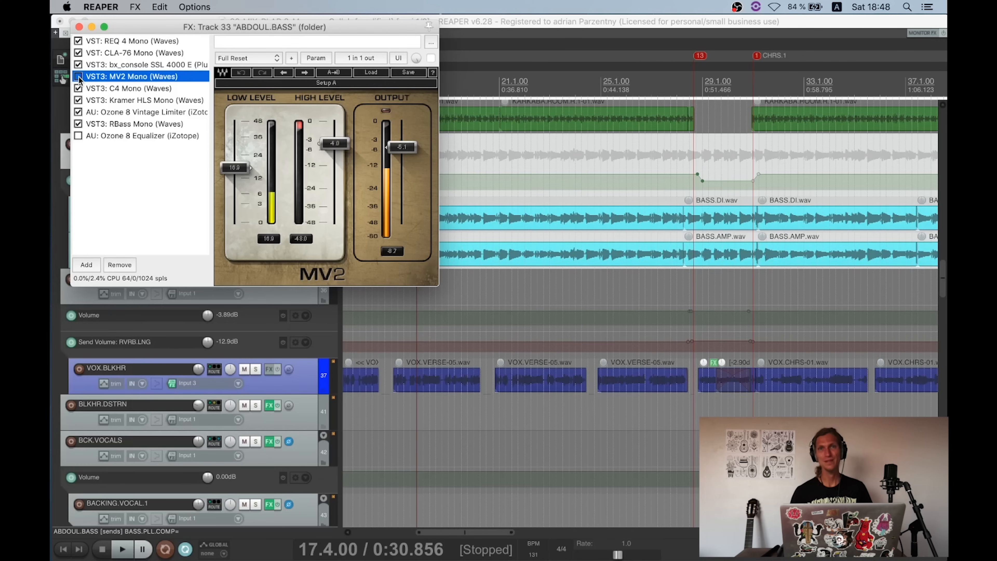
pyautogui.click(78, 76)
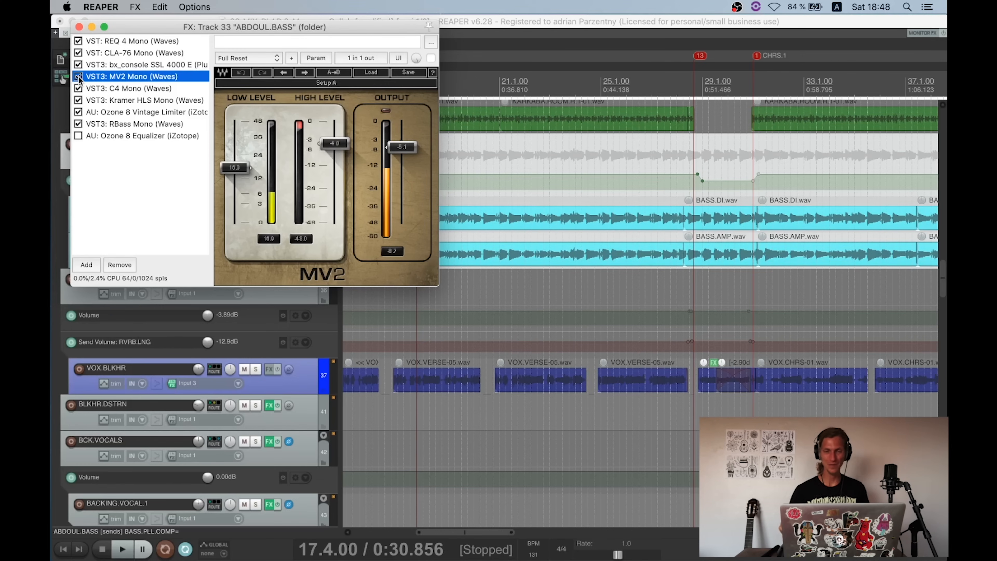
pyautogui.press('space')
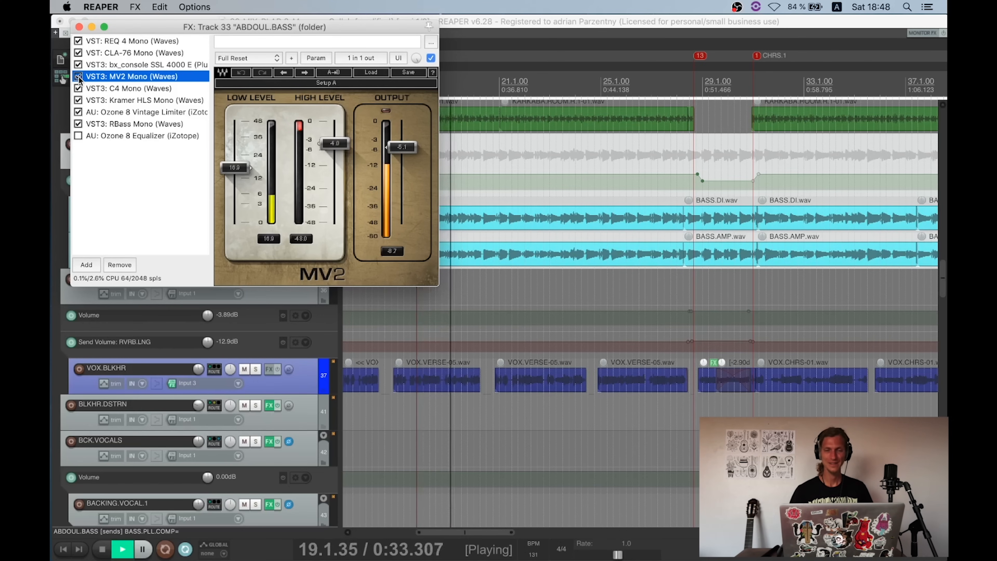
pyautogui.press('space')
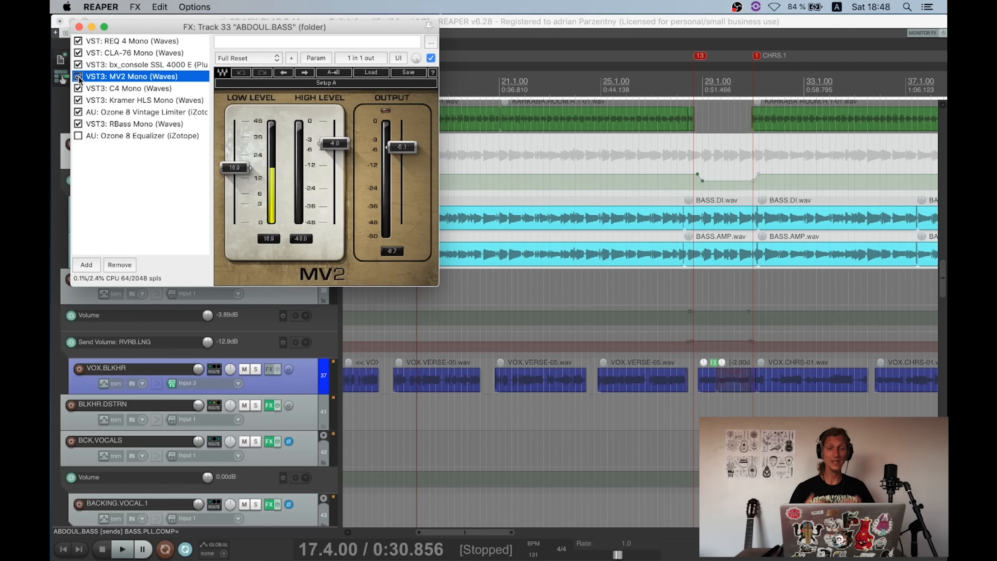
# Step: Examine the C4 Mono multiband settings and the mid and bass controls of Kramer HLS Mono on ABDOUL.BASS
pyautogui.click(154, 88)
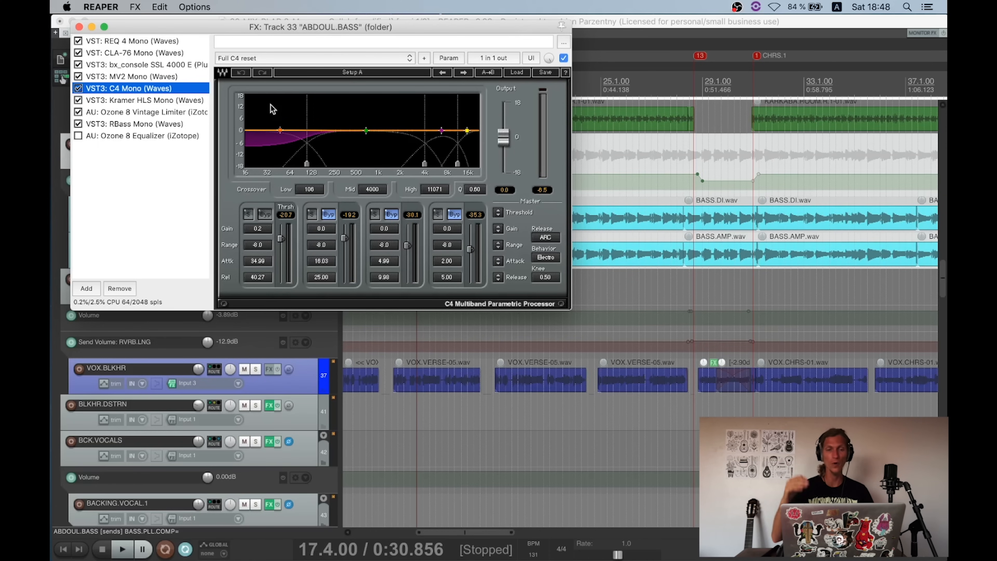
pyautogui.click(168, 101)
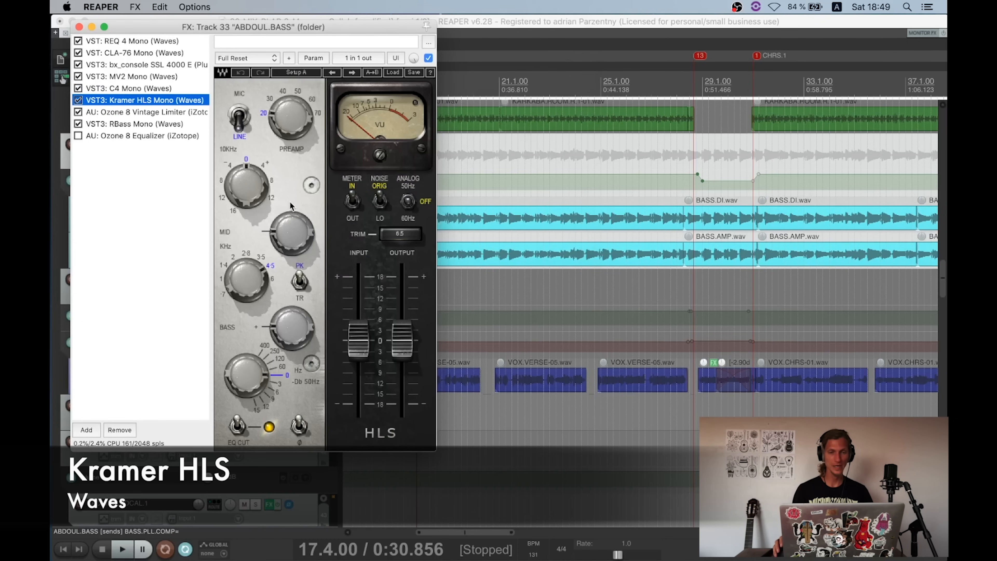
pyautogui.moveTo(290, 227); pyautogui.dragTo(291, 227)
pyautogui.moveTo(285, 322); pyautogui.dragTo(285, 321)
# Step: Play the bass from bar 17.4, toggling the Kramer HLS Mono bypass to compare, and leave the plug-in enabled
pyautogui.press('space')
pyautogui.click(80, 100)
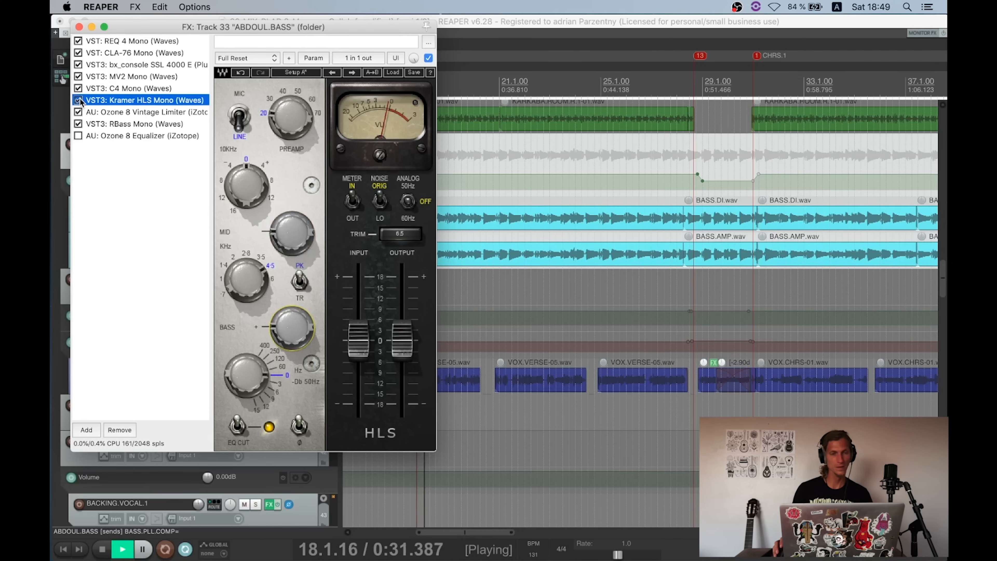
pyautogui.click(81, 101)
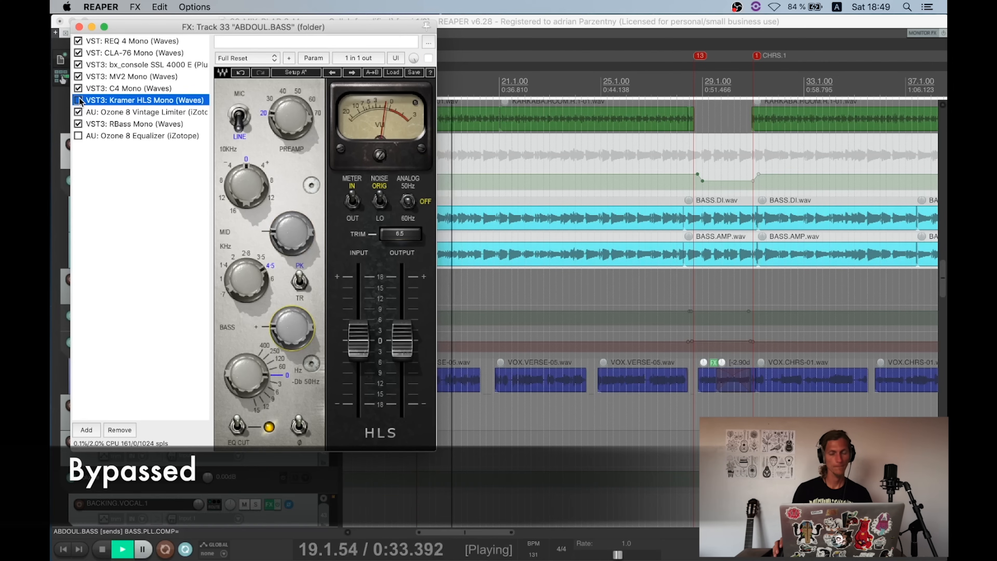
pyautogui.click(81, 101)
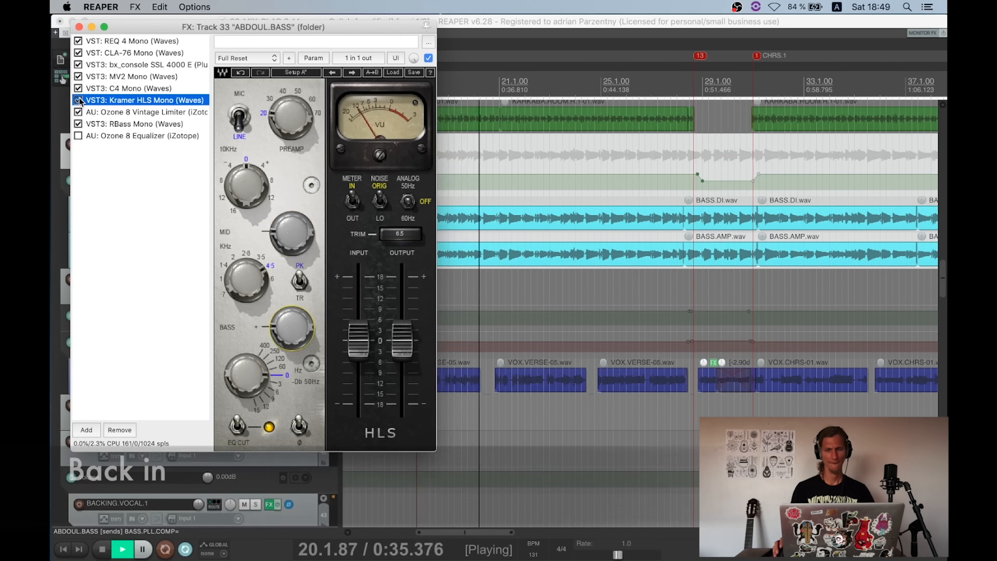
pyautogui.press('space')
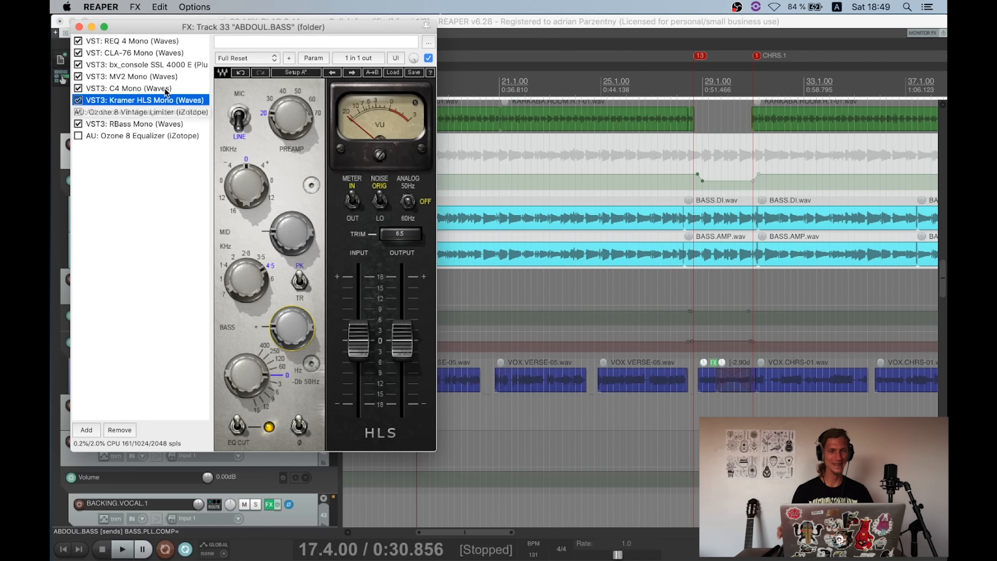
# Step: Open Ozone 8 Vintage Limiter on ABDOUL.BASS and play the bass from bar 17.4, bypassing and re-enabling the limiter to compare
pyautogui.click(156, 113)
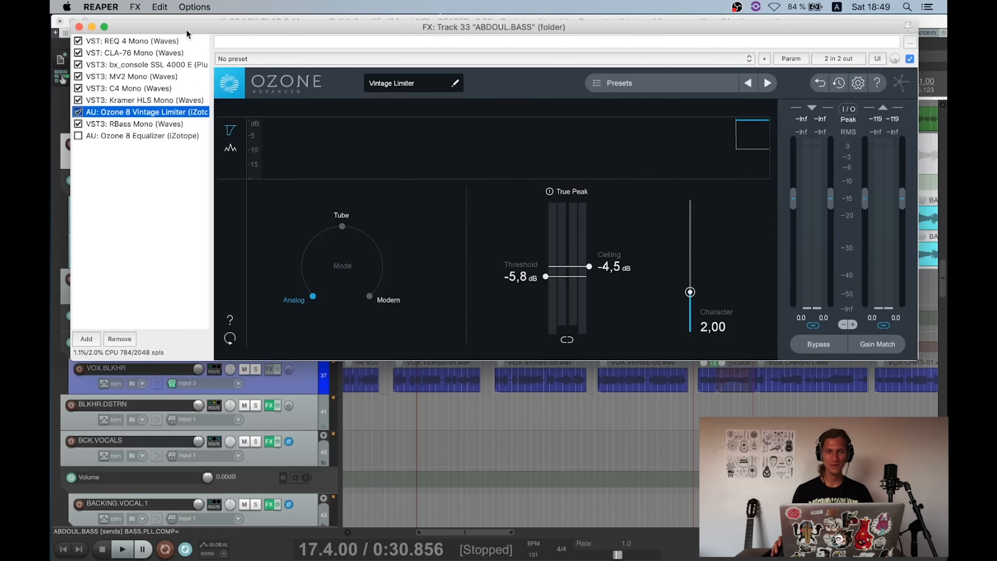
pyautogui.moveTo(195, 25)
pyautogui.mouseDown()
pyautogui.moveTo(156, 20)
pyautogui.moveTo(177, 20)
pyautogui.mouseUp()
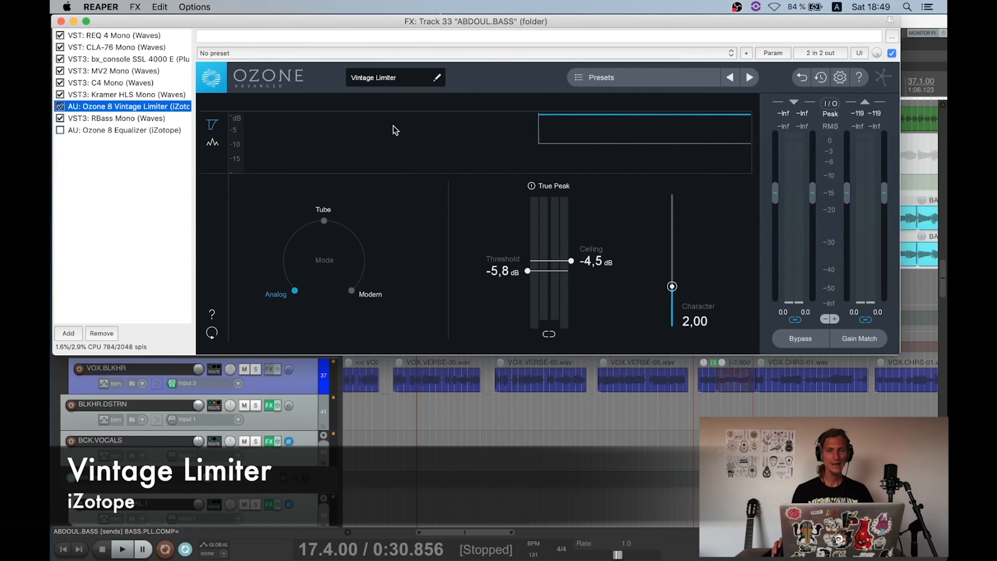
pyautogui.press('space')
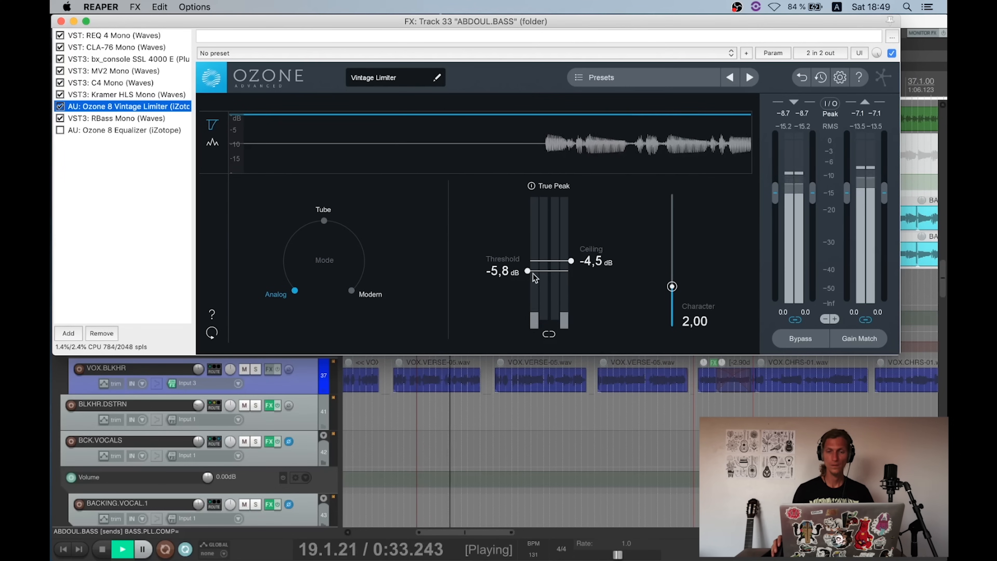
pyautogui.click(60, 108)
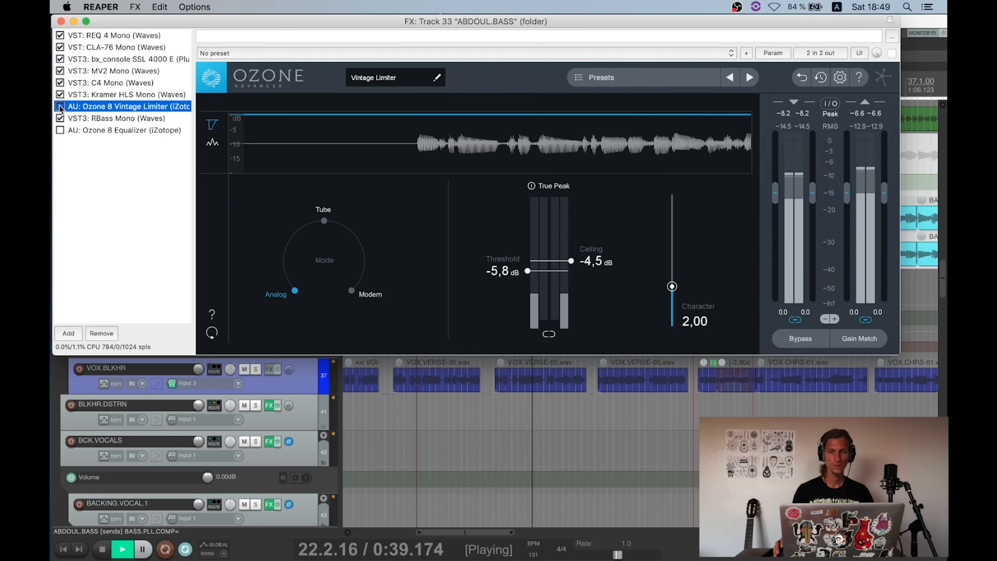
pyautogui.click(59, 106)
# Step: Open RBass Mono on ABDOUL.BASS and play the bass from bar 17.4 through it
pyautogui.click(107, 118)
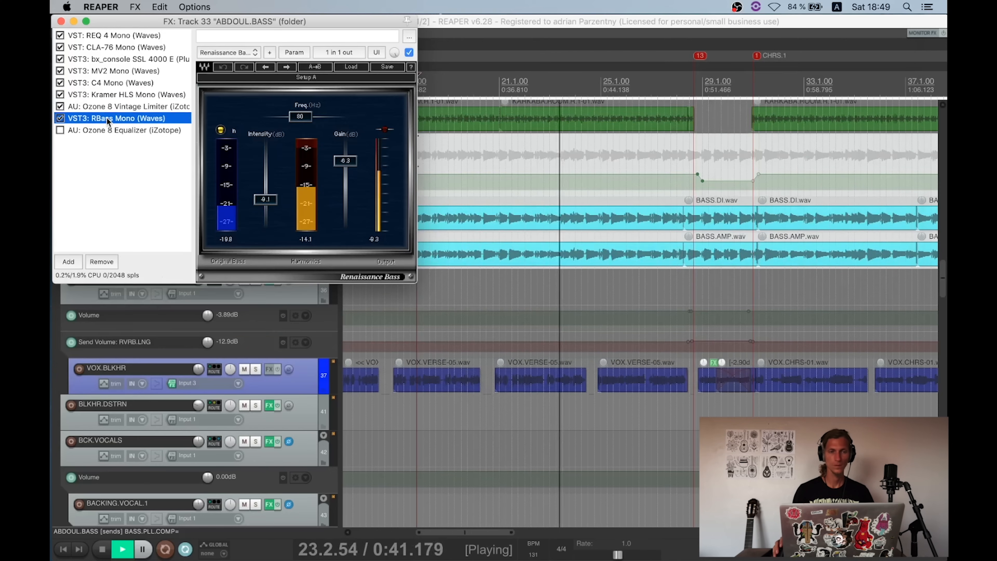
pyautogui.press('space')
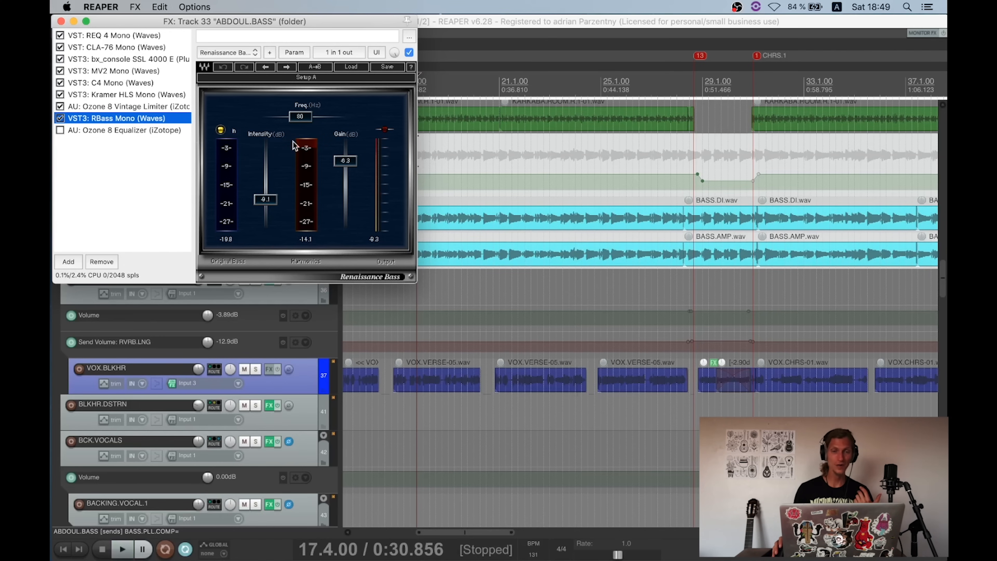
pyautogui.press('space')
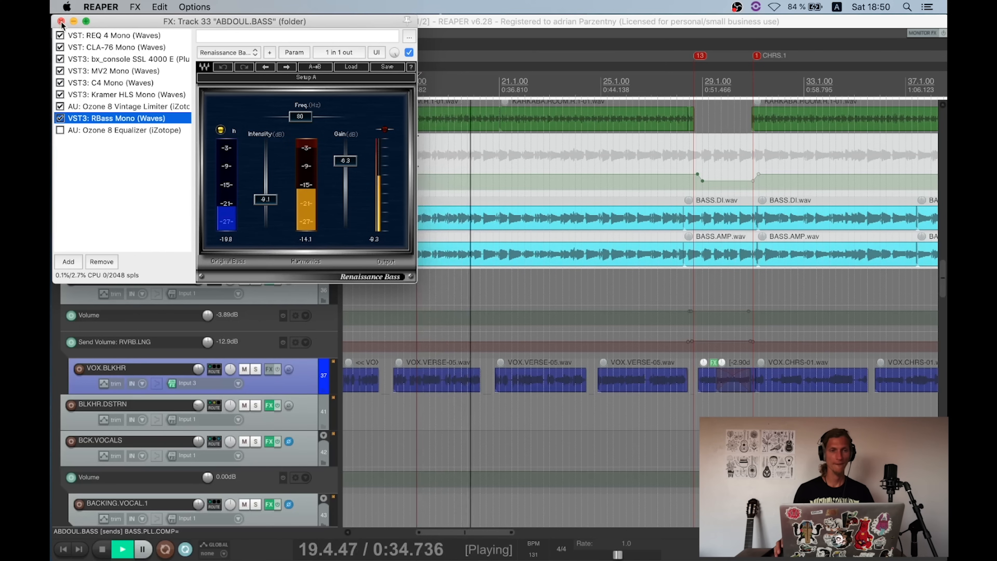
pyautogui.press('space')
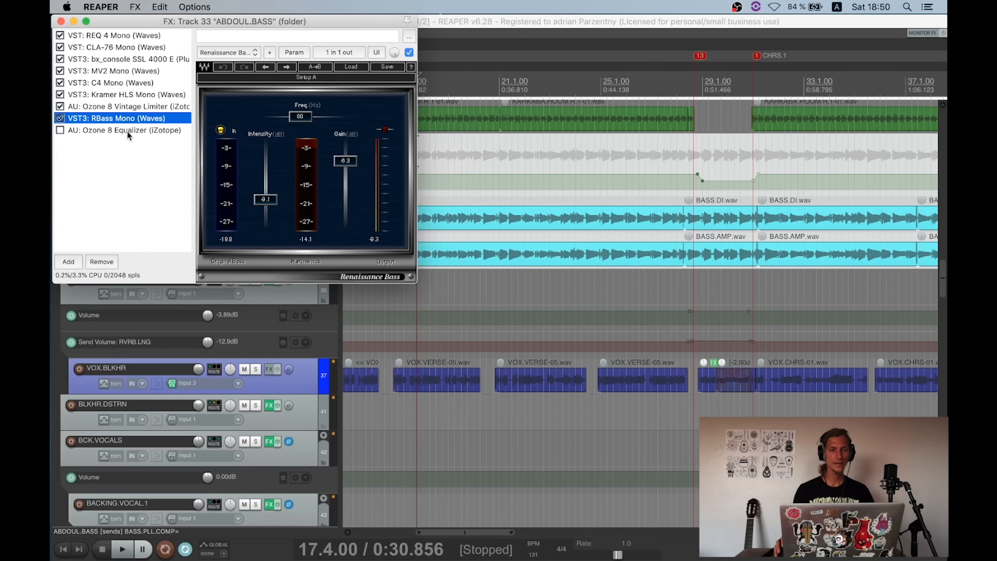
# Step: Examine the bypassed Ozone 8 Equalizer's matching curve on ABDOUL.BASS, then reselect RBass Mono and close the effects window
pyautogui.click(127, 131)
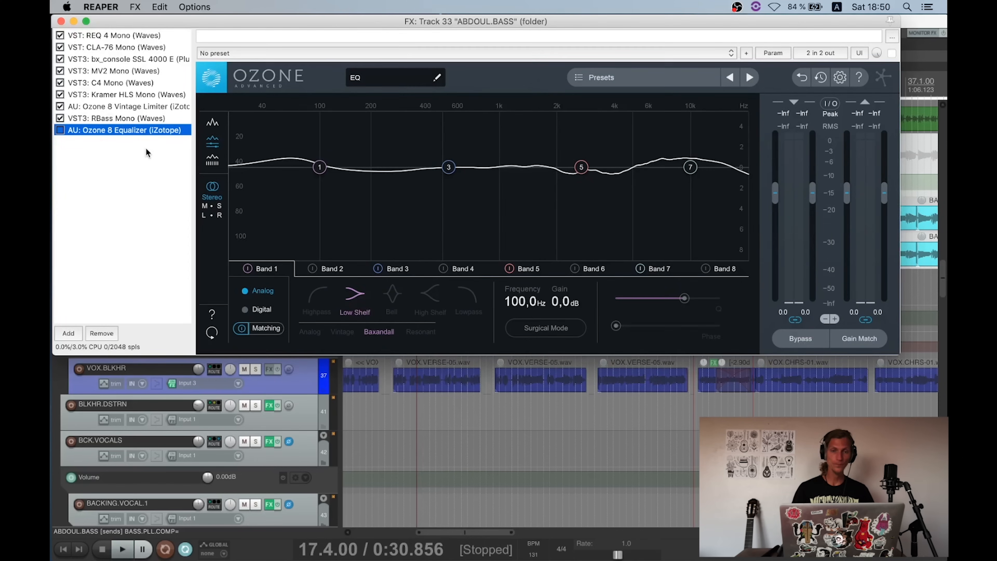
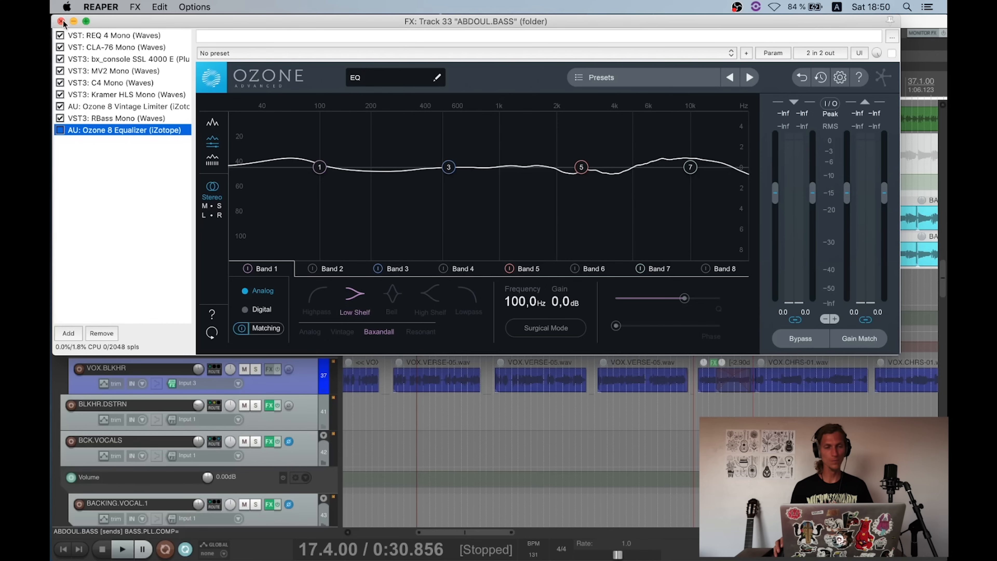
pyautogui.click(121, 119)
pyautogui.click(61, 22)
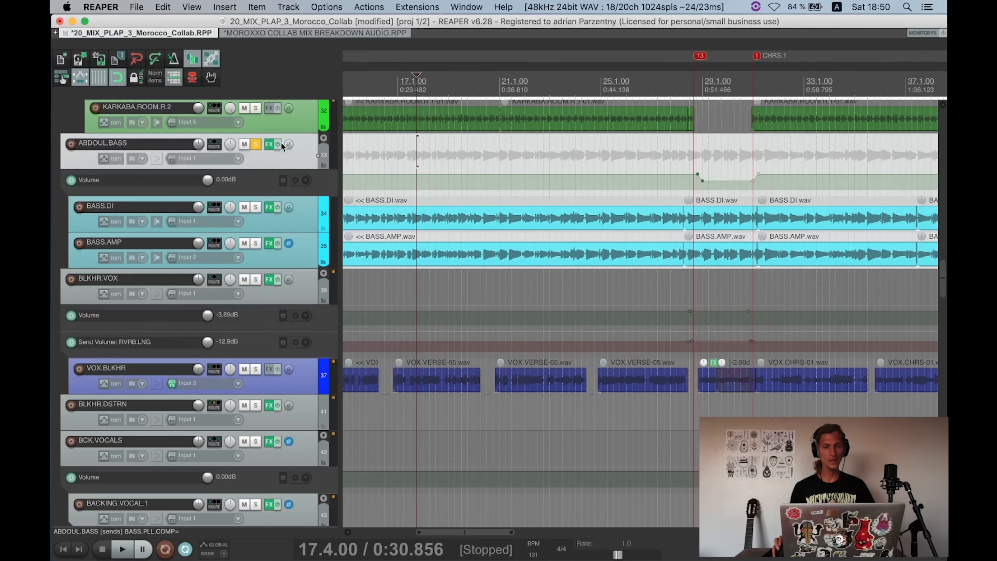
# Step: Solo the PERC folder alongside the already soloed ABDOUL.BASS
pyautogui.scroll(12, 274, 145)
pyautogui.scroll(-5, 271, 150)
pyautogui.scroll(4, 261, 152)
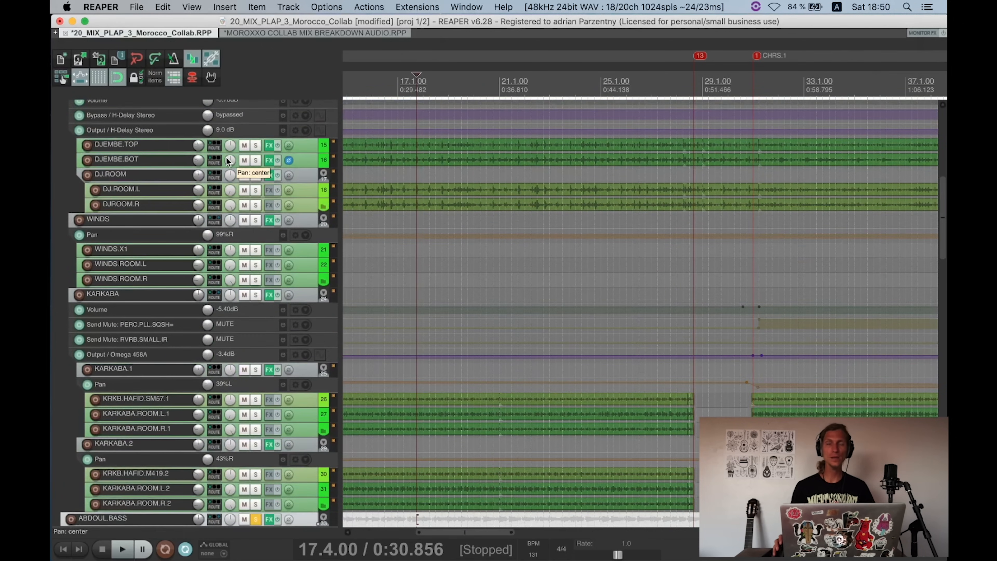
pyautogui.scroll(6, 228, 160)
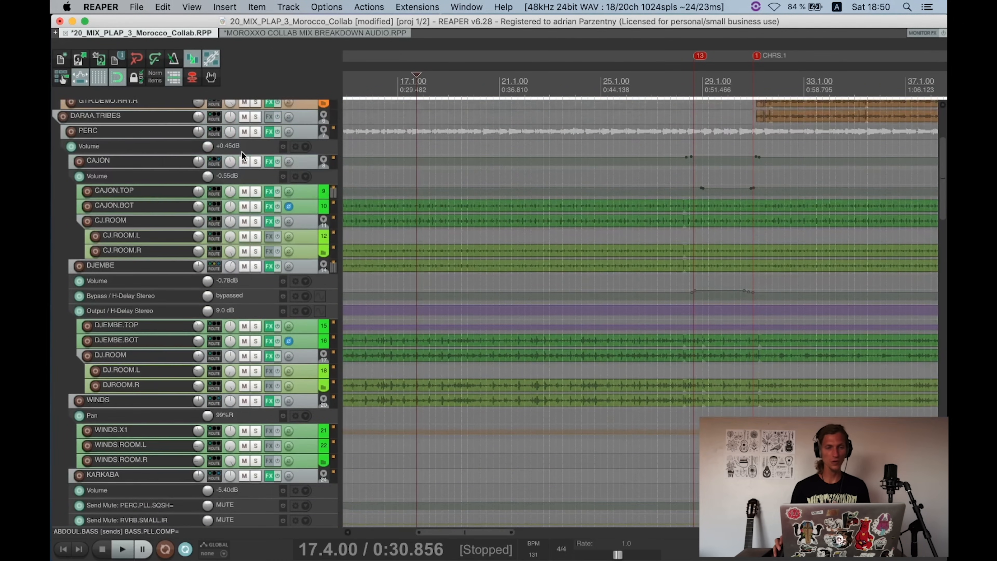
pyautogui.scroll(1, 243, 152)
pyautogui.click(256, 162)
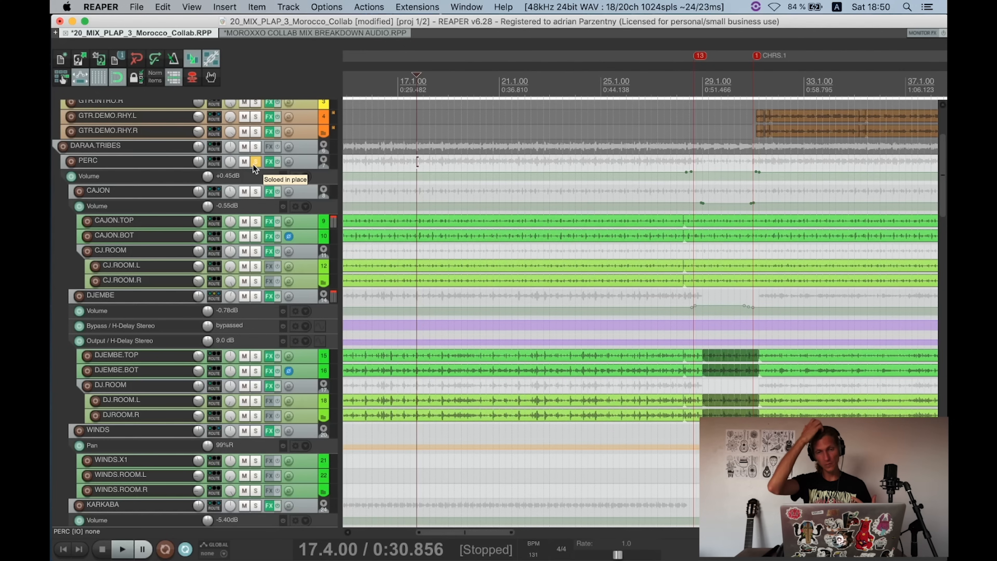
# Step: Play the percussion and bass together from bar 17.4, bringing the ABDOUL.BASS tracks into view
pyautogui.scroll(-1, 303, 177)
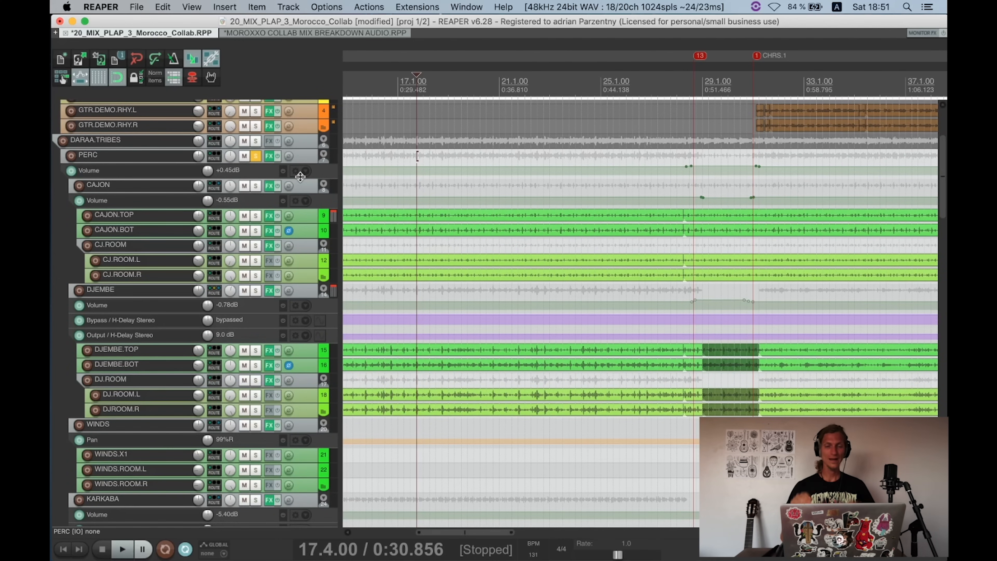
pyautogui.press('space')
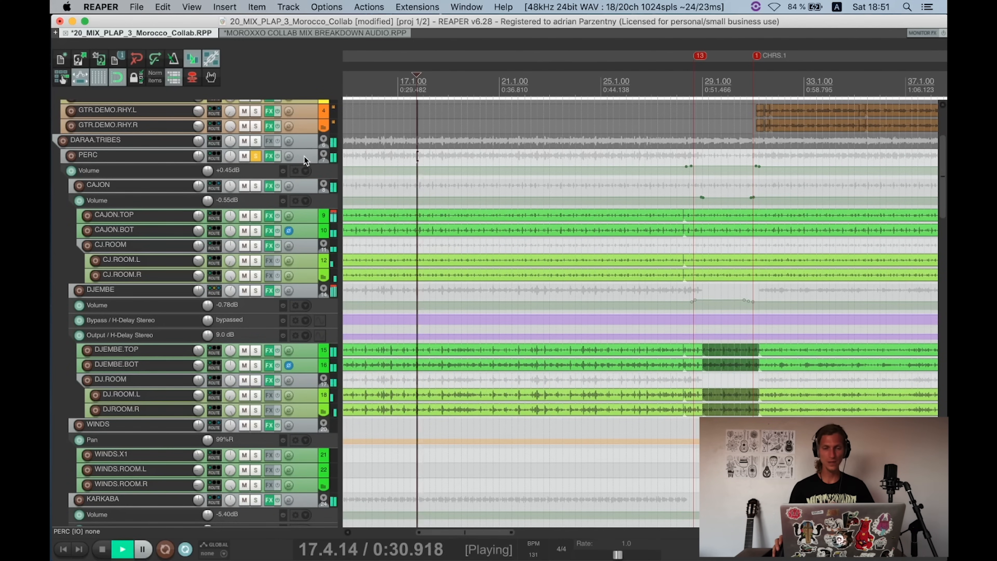
pyautogui.scroll(-15, 304, 156)
pyautogui.scroll(-5, 292, 165)
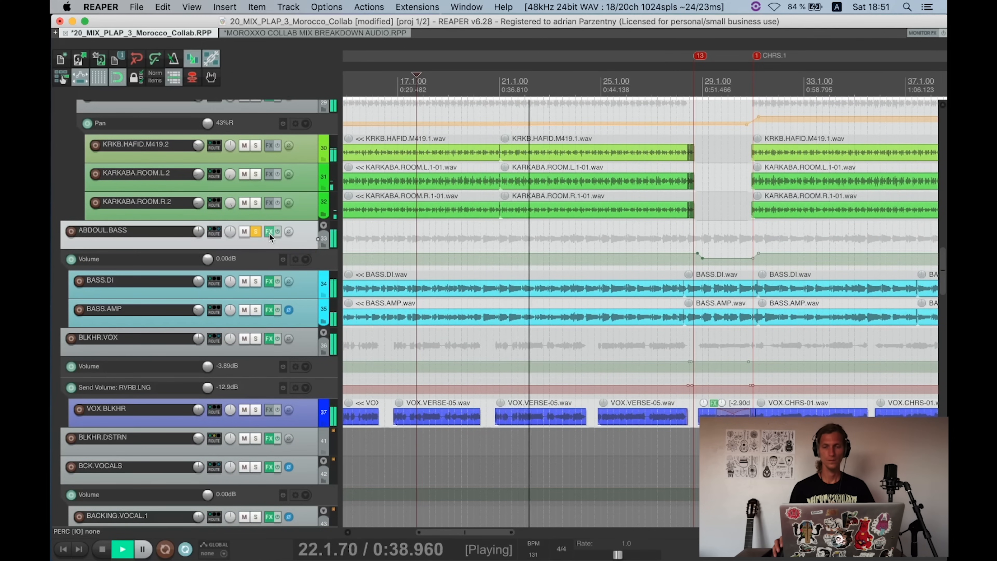
pyautogui.moveTo(269, 232)
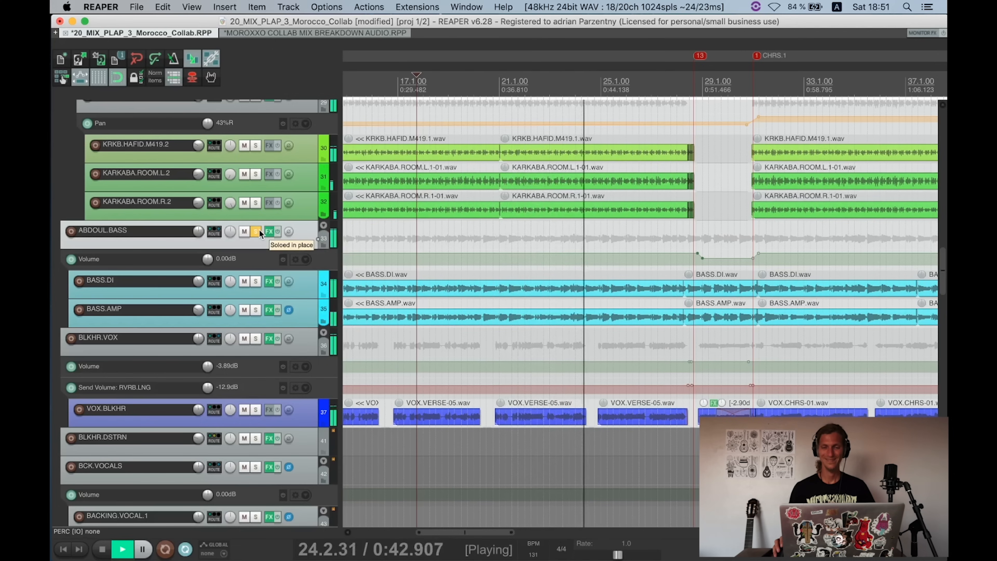
pyautogui.press('space')
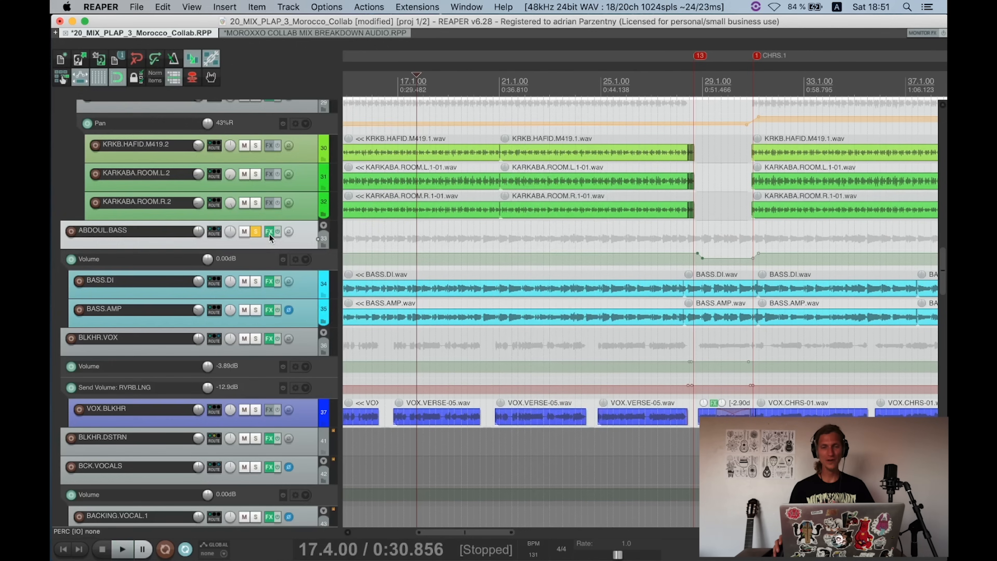
# Step: Check the ABDOUL.BASS effects chain and its routing with the send to BASS.PLL.COMP=, closing both windows
pyautogui.click(269, 232)
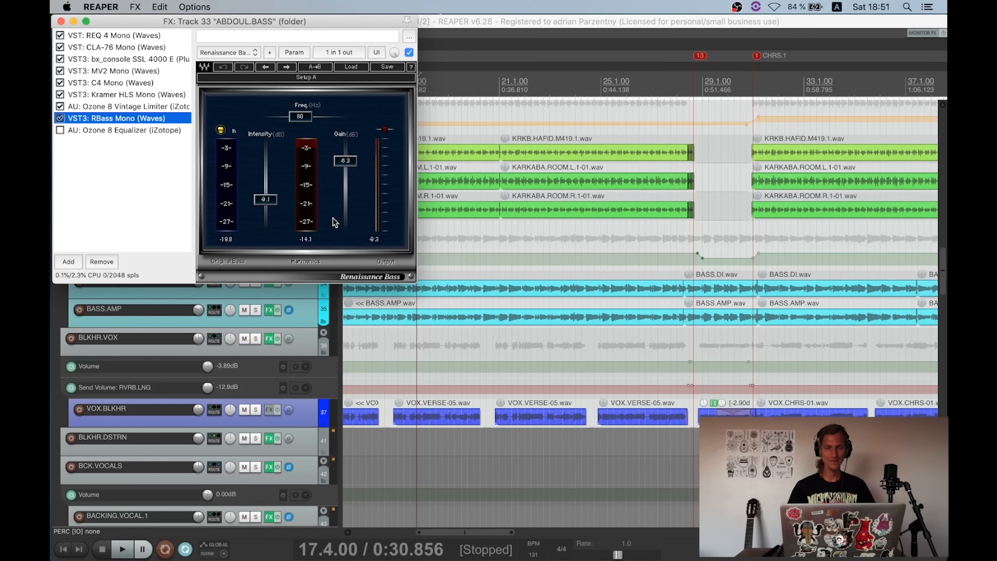
pyautogui.click(60, 21)
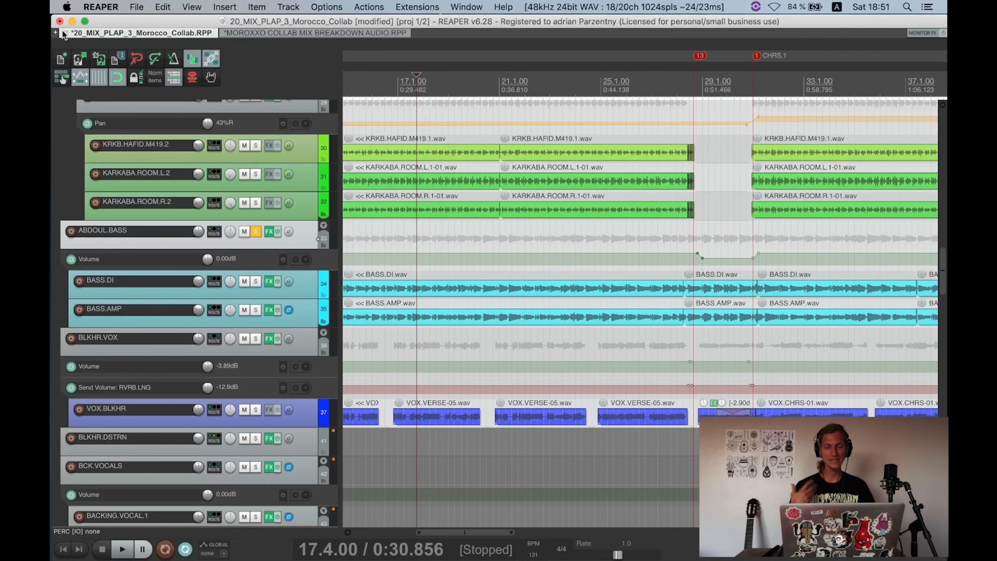
pyautogui.scroll(-3, 214, 176)
pyautogui.click(214, 177)
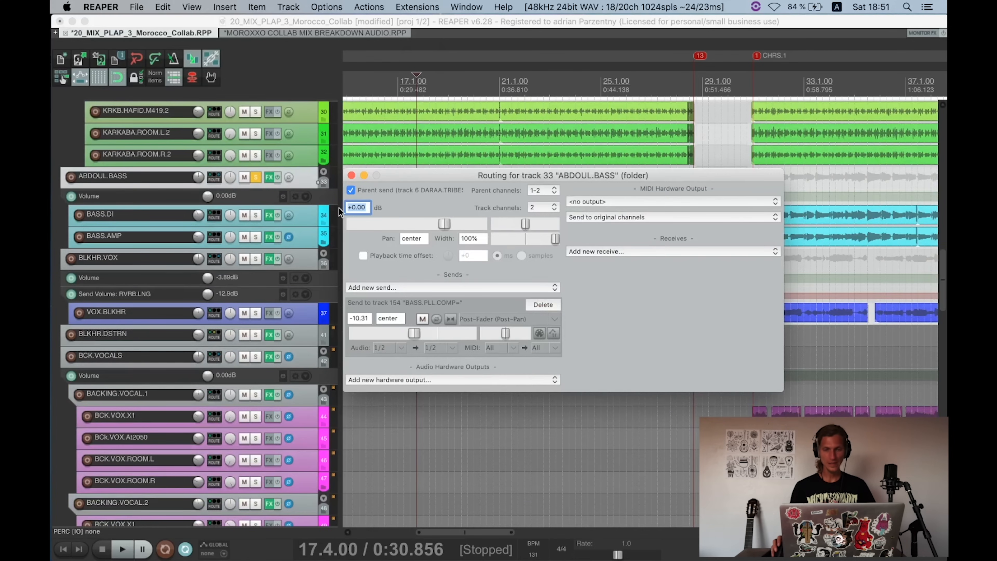
pyautogui.click(352, 175)
# Step: Find the BASS.PLL.COMP= track in the PLL.COMP= folder and open its Eventide Omnipressor
pyautogui.scroll(-15, 317, 208)
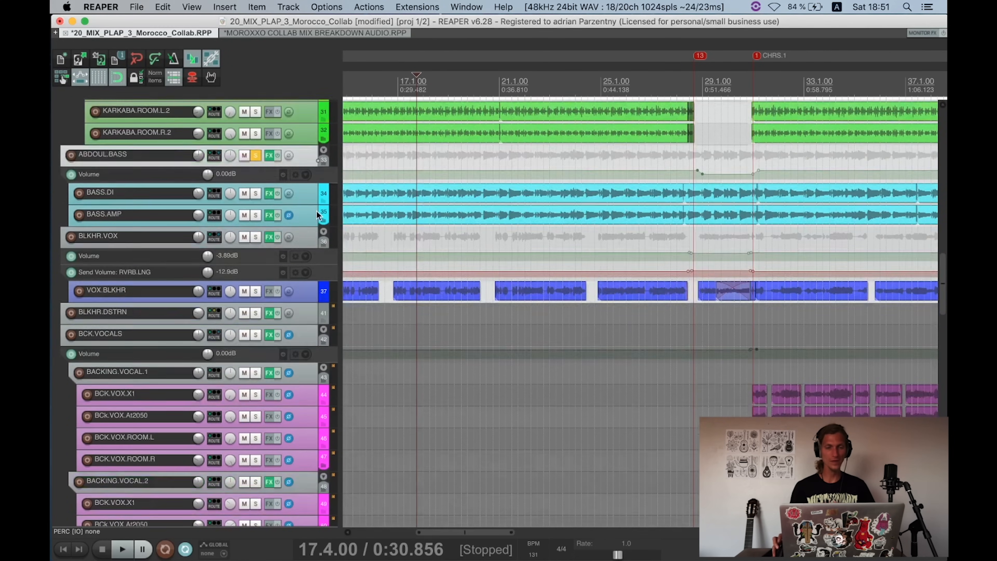
pyautogui.scroll(3, 312, 221)
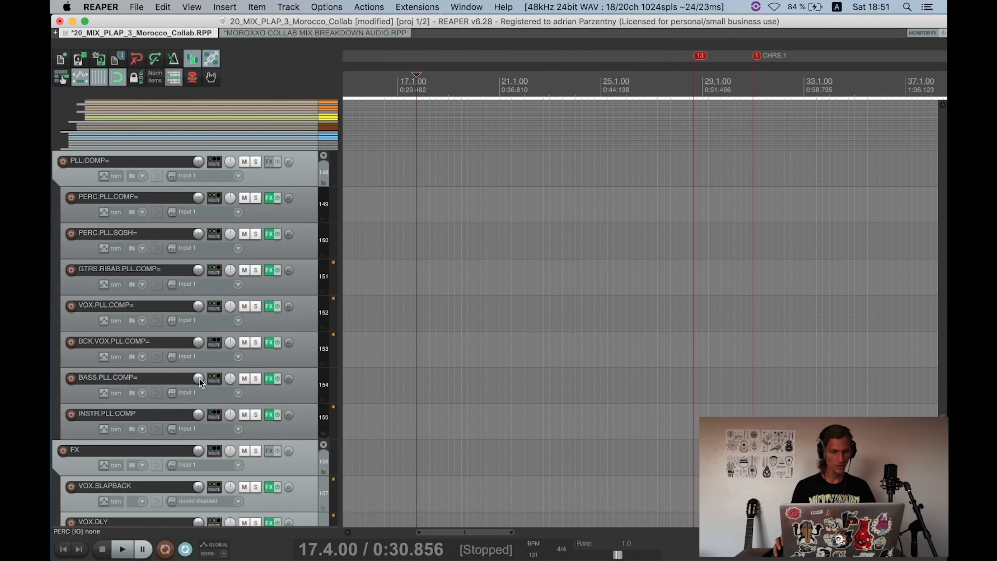
pyautogui.click(269, 378)
pyautogui.moveTo(363, 37); pyautogui.dragTo(356, 8)
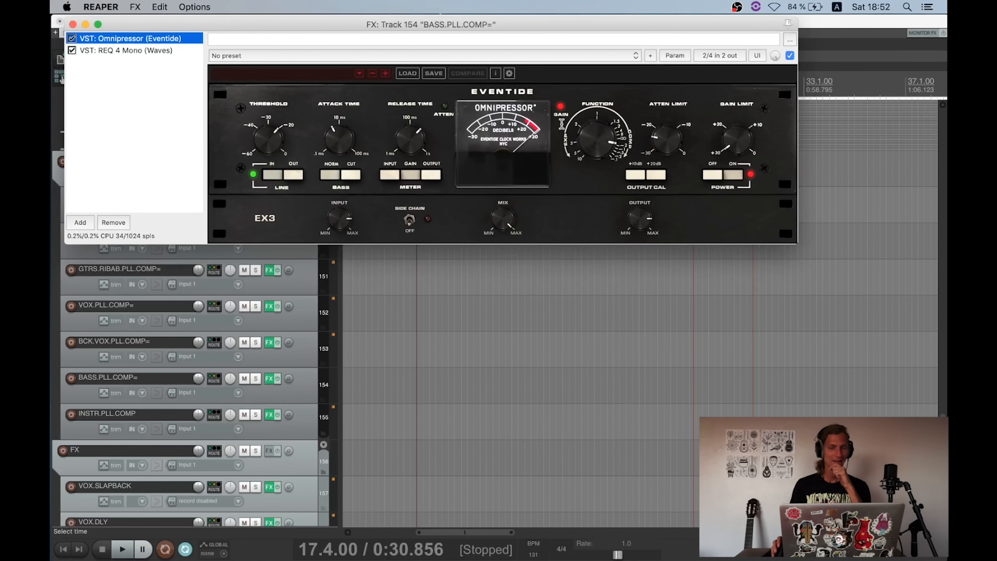
# Step: Play from bar 17.4, muting and unmuting BASS.PLL.COMP= to compare, and check its REQ 4 Mono curve before closing the effects window
pyautogui.press('space')
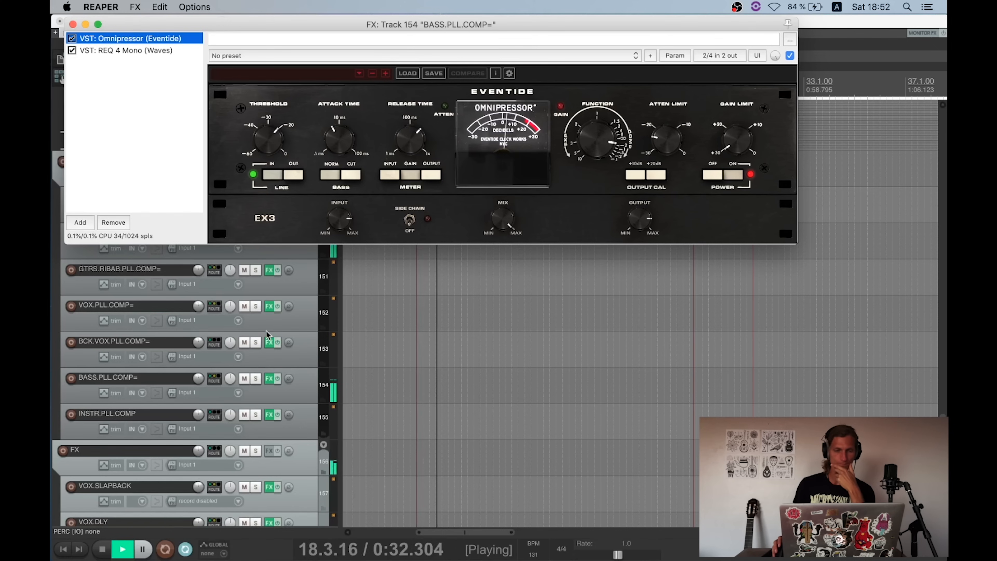
pyautogui.click(244, 380)
pyautogui.click(244, 380)
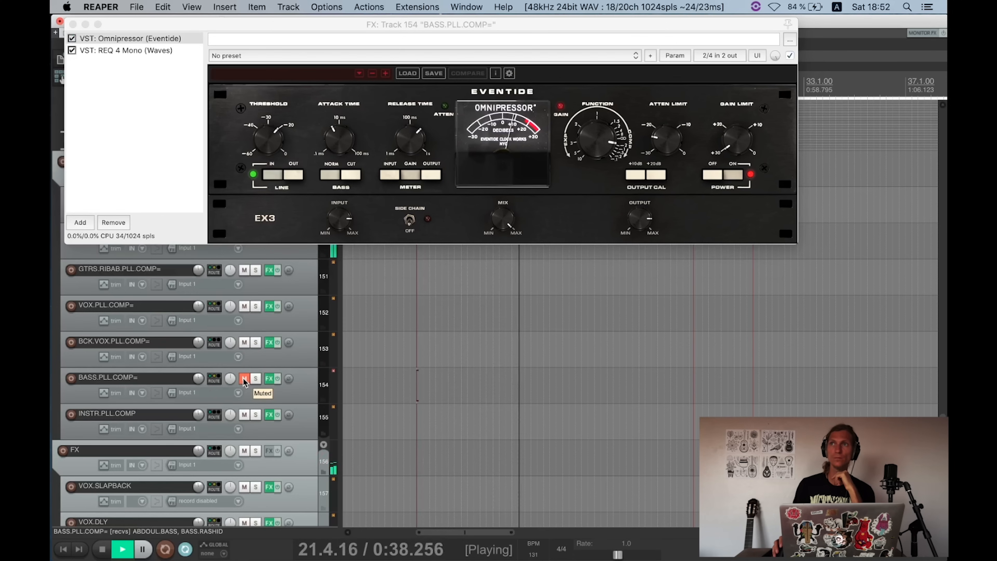
pyautogui.click(244, 380)
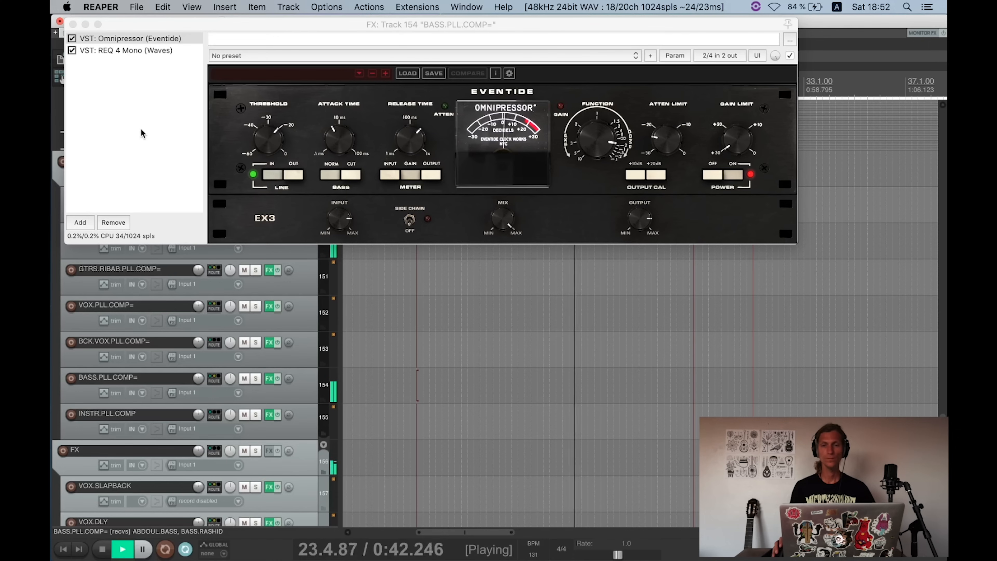
pyautogui.press('space')
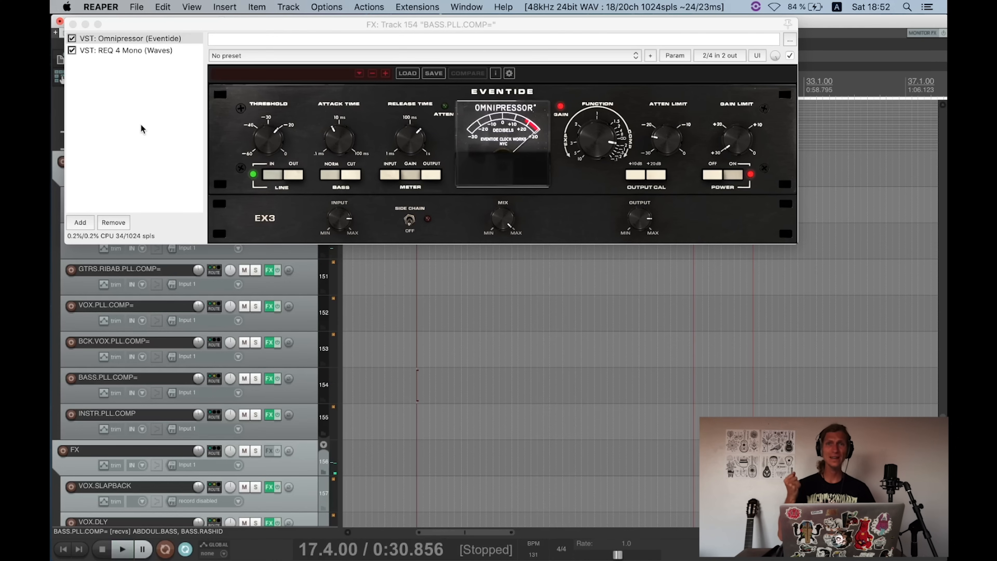
pyautogui.click(148, 51)
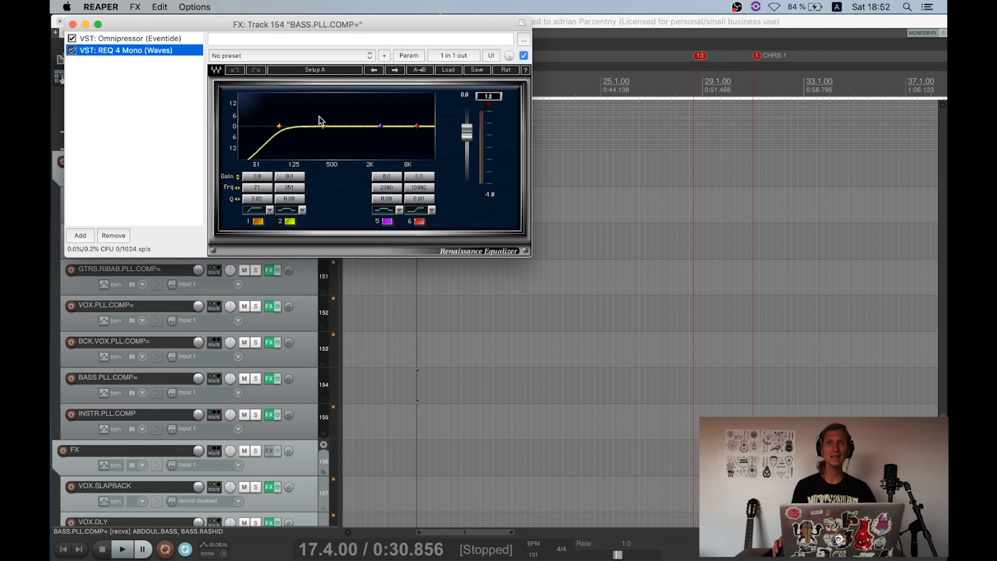
pyautogui.click(72, 24)
# Step: Solo the BLKHR.VOX folder below the bass tracks
pyautogui.scroll(20, 273, 278)
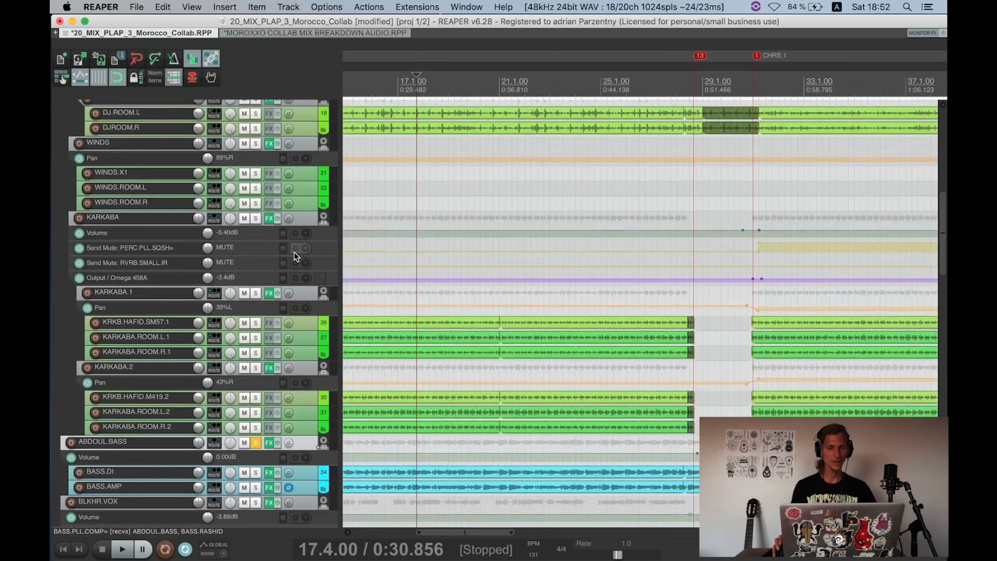
pyautogui.scroll(-15, 293, 256)
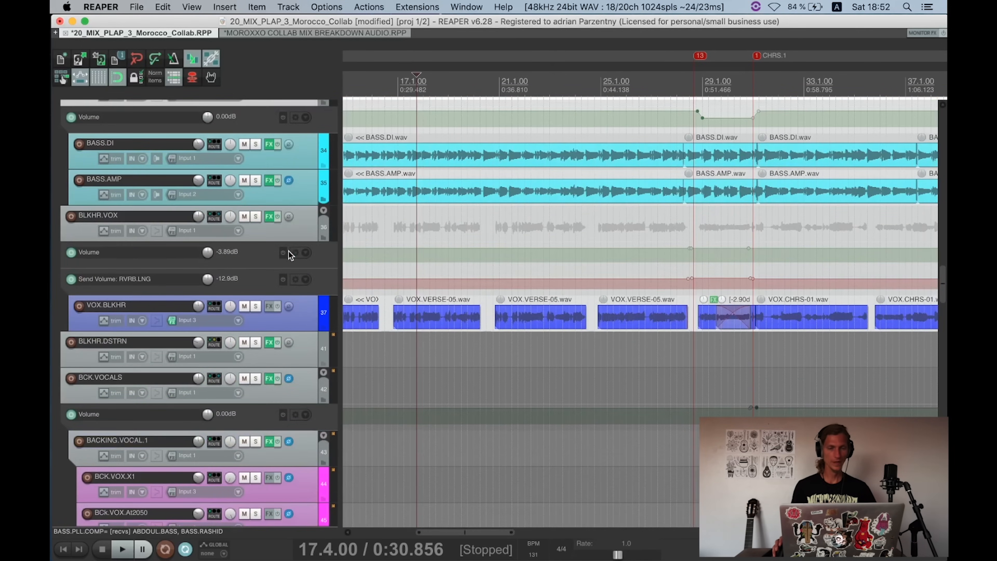
pyautogui.click(255, 217)
# Step: Turn off the solo on the PERC folder
pyautogui.scroll(7, 272, 238)
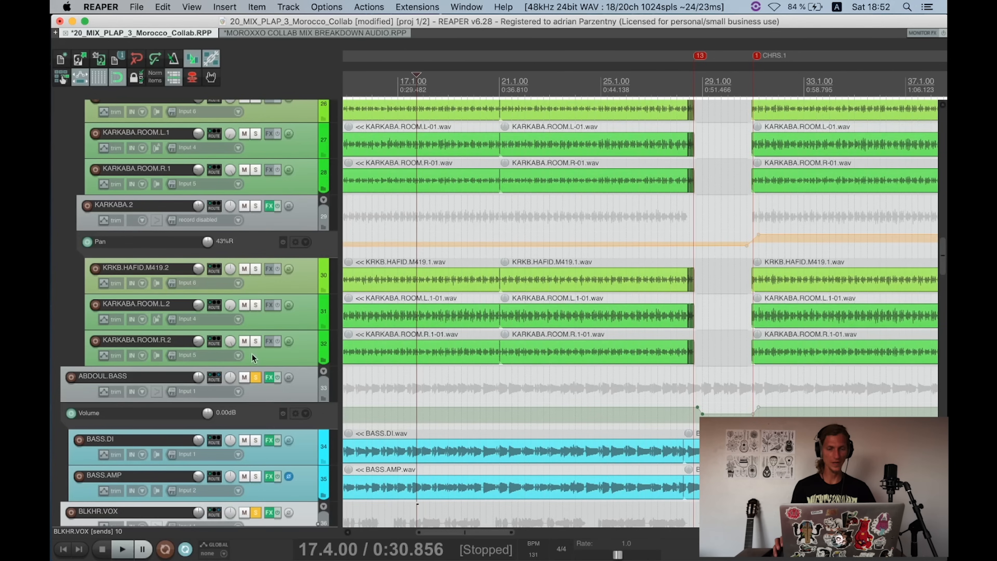
pyautogui.scroll(12, 258, 377)
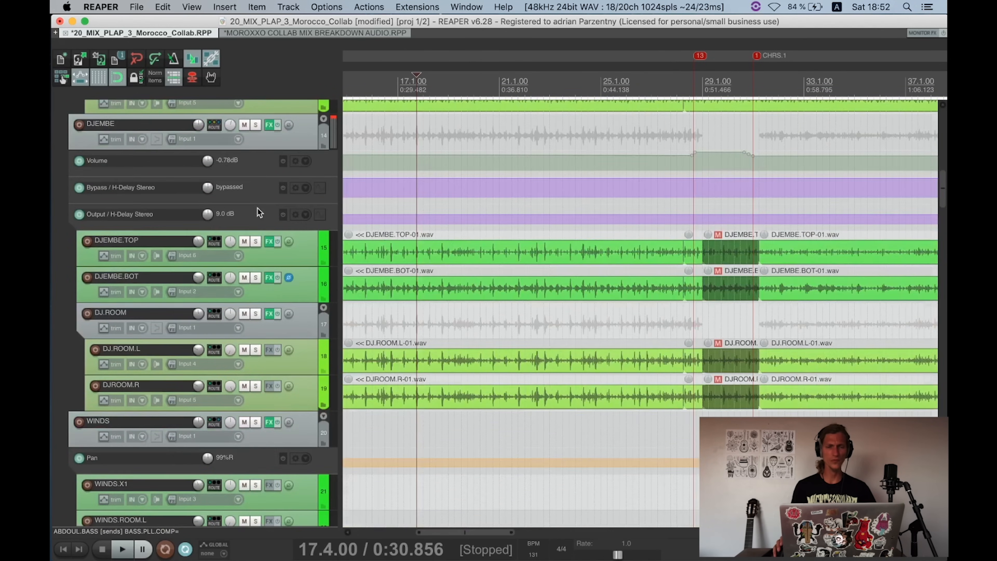
pyautogui.scroll(5, 257, 213)
pyautogui.scroll(-5, 257, 209)
pyautogui.scroll(5, 259, 157)
pyautogui.click(257, 151)
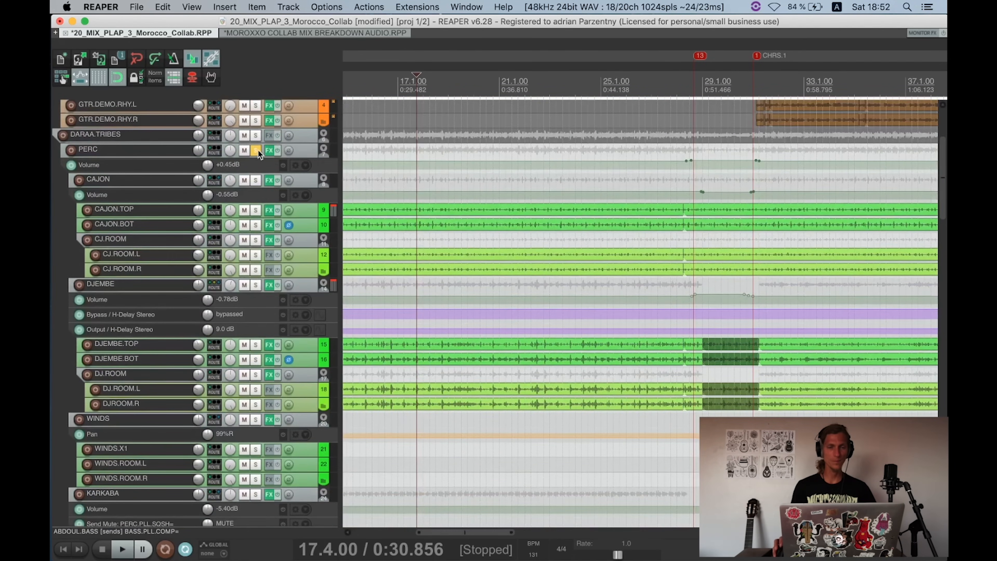
# Step: Find the VOX.BLKHR track and play the soloed vocal from bar 12.4, at the start of its first VOX.VERSE-05 item
pyautogui.scroll(-15, 273, 232)
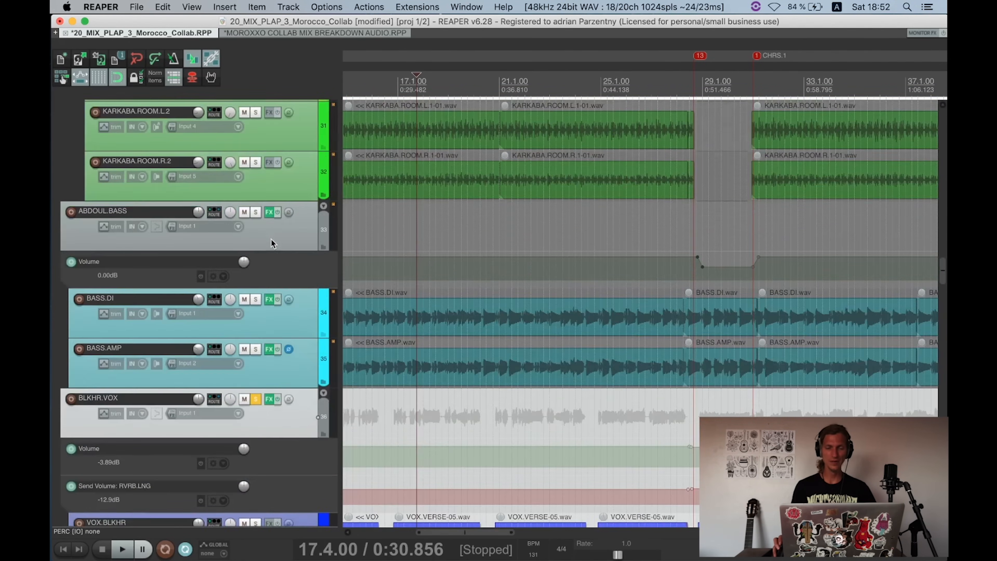
pyautogui.scroll(-10, 272, 238)
pyautogui.scroll(5, 274, 245)
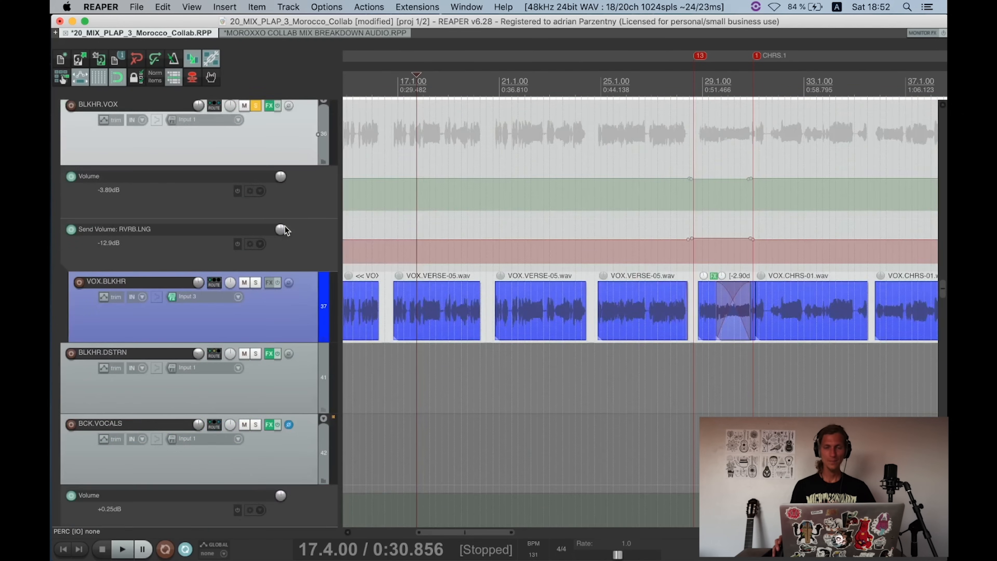
pyautogui.scroll(-2, 285, 230)
pyautogui.scroll(-5, 659, 281)
pyautogui.click(489, 230)
pyautogui.scroll(5, 680, 316)
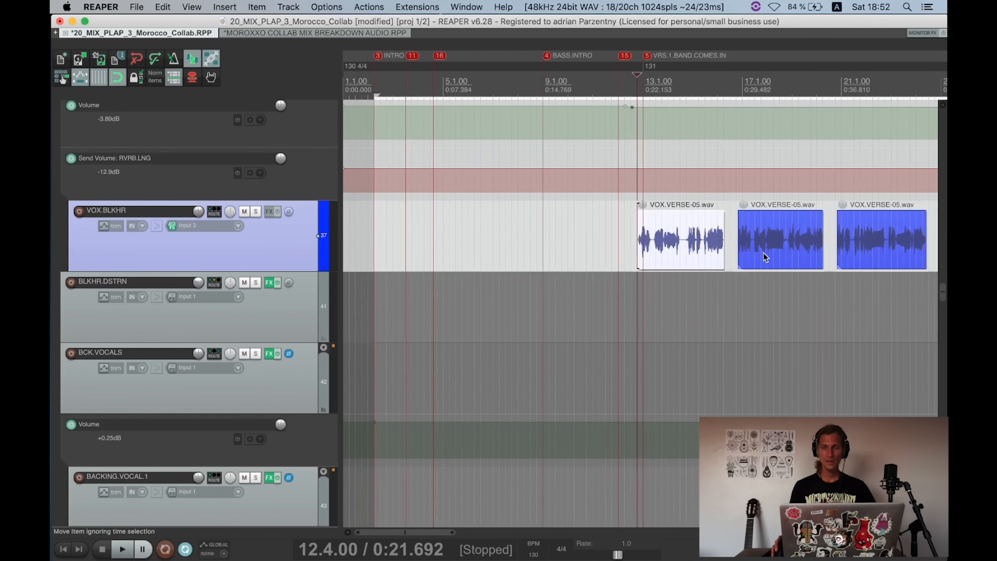
pyautogui.scroll(3, 736, 258)
pyautogui.scroll(3, 733, 255)
pyautogui.press('space')
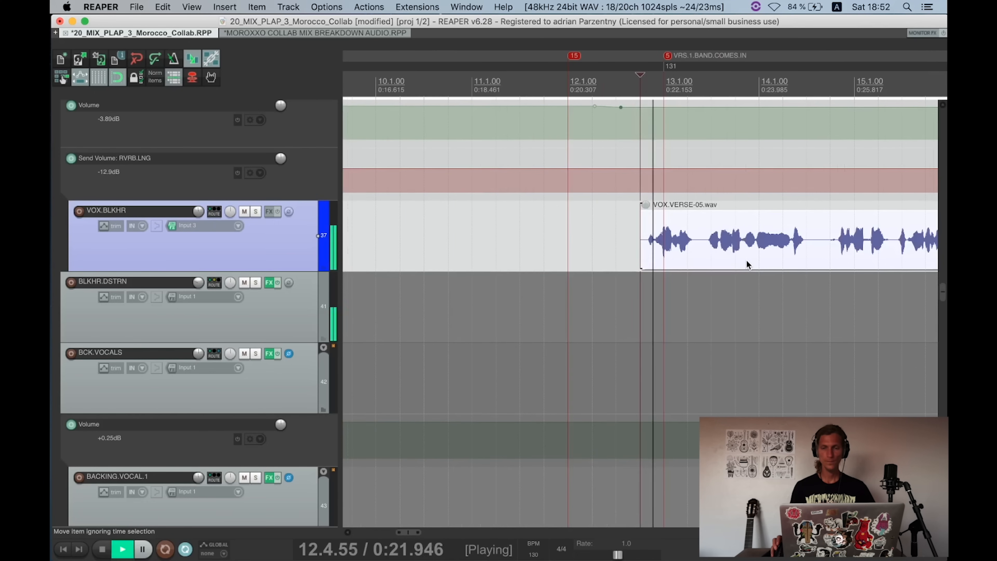
# Step: Mute the FX folder that holds the vocal delays and reverbs, and save the project
pyautogui.scroll(-4, 738, 257)
pyautogui.scroll(-3, 706, 247)
pyautogui.scroll(1, 726, 267)
pyautogui.scroll(2, 721, 265)
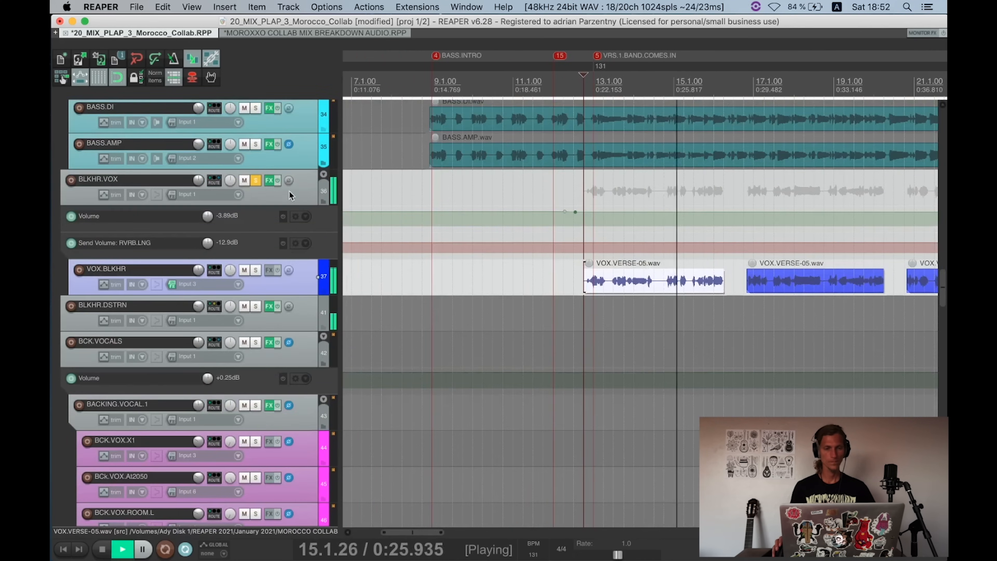
pyautogui.scroll(-20, 313, 191)
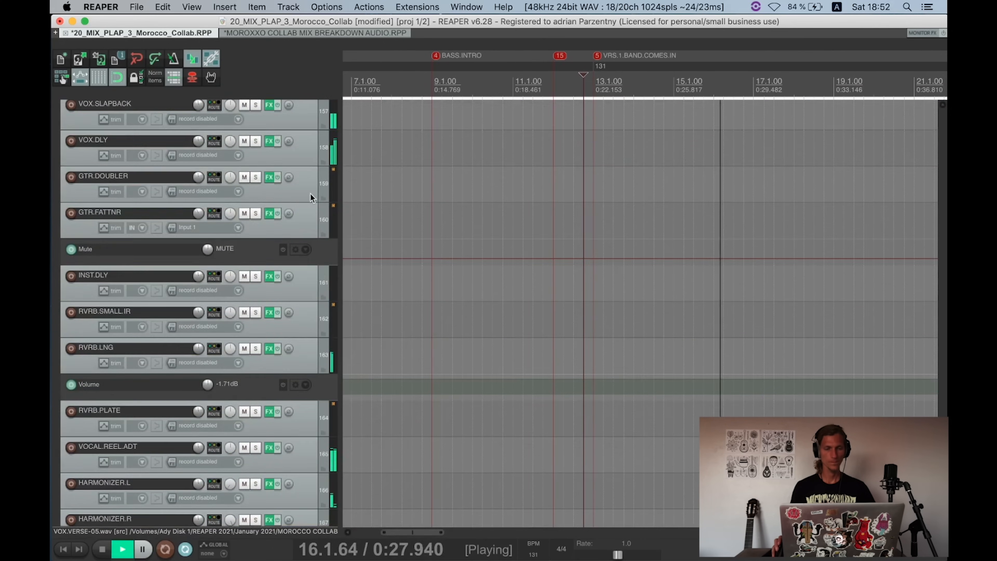
pyautogui.scroll(-2, 310, 193)
pyautogui.click(303, 467)
pyautogui.scroll(7, 307, 354)
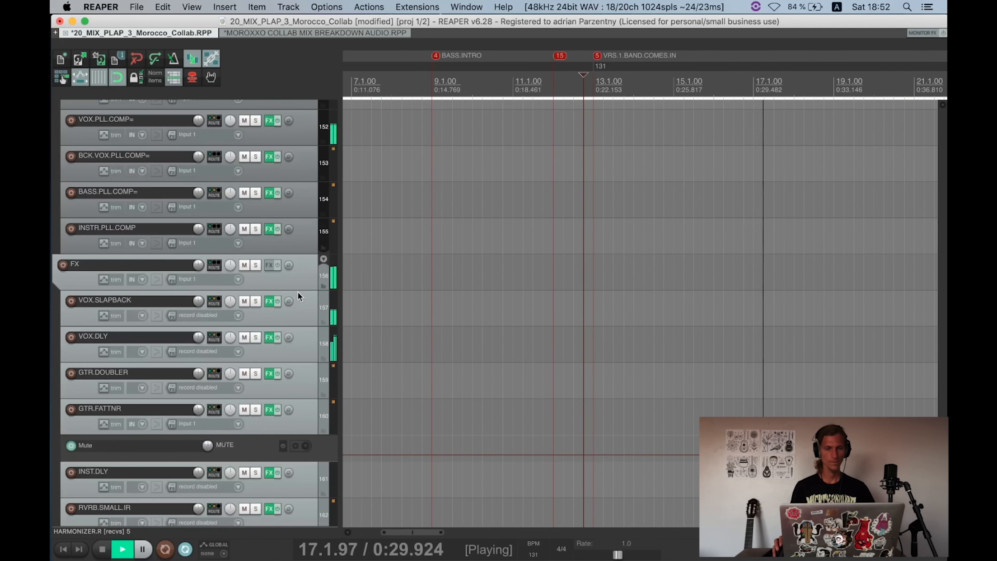
pyautogui.click(244, 264)
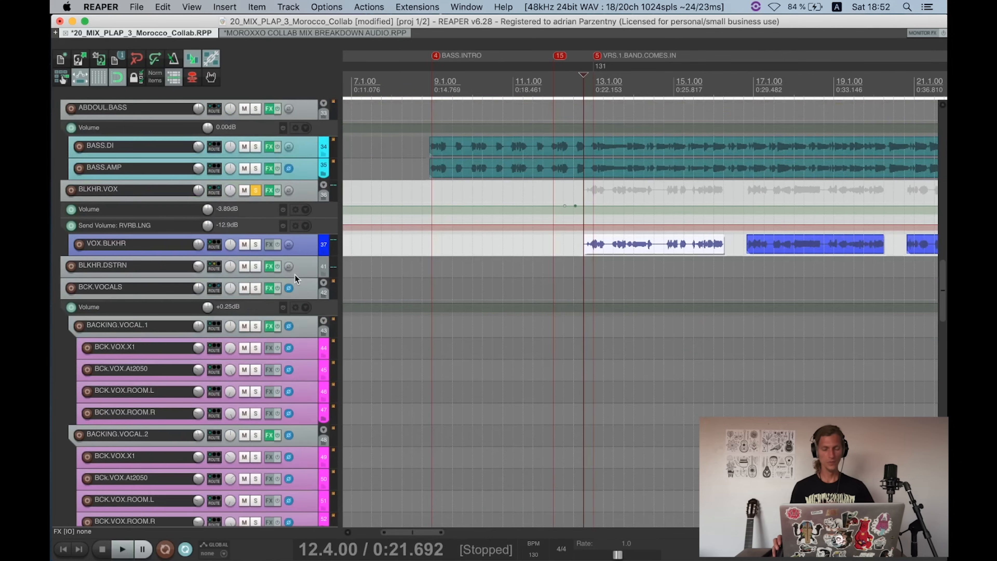
pyautogui.press('super+s')
# Step: Open the BLKHR.VOX folder's effects chain and inspect its first REQ 4 Mono and the bx_console SSL 4000 E
pyautogui.scroll(3, 292, 273)
pyautogui.scroll(3, 274, 252)
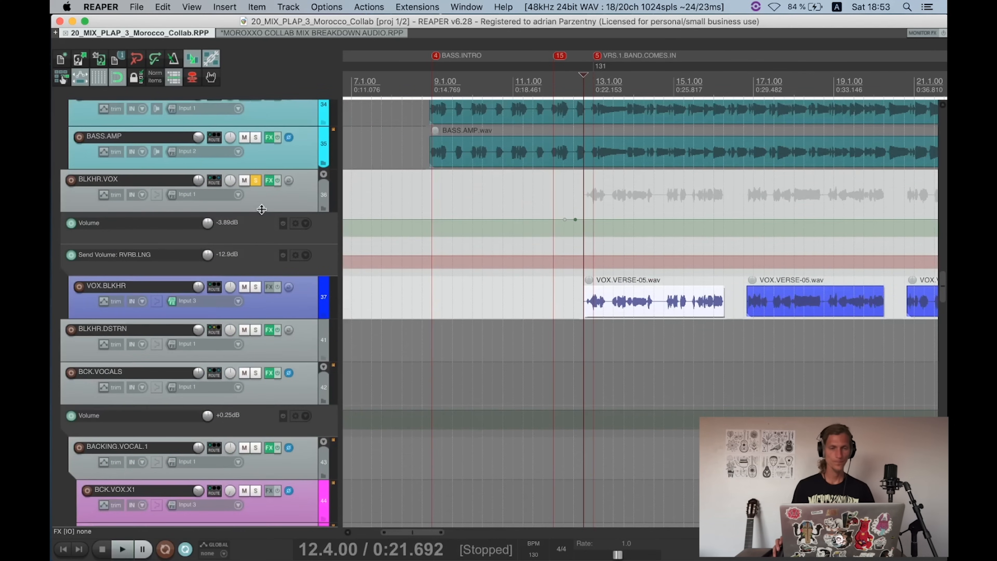
pyautogui.click(268, 180)
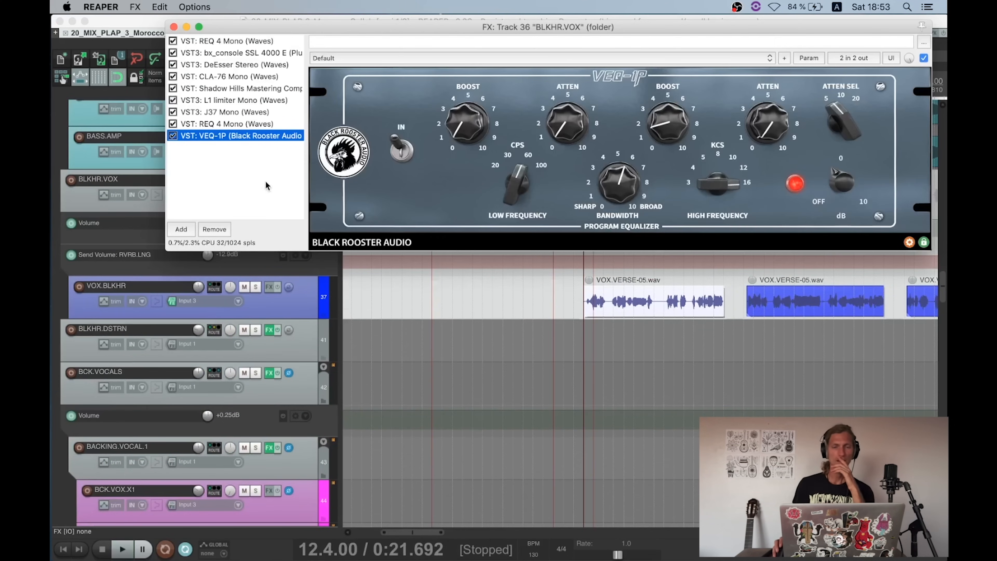
pyautogui.click(266, 41)
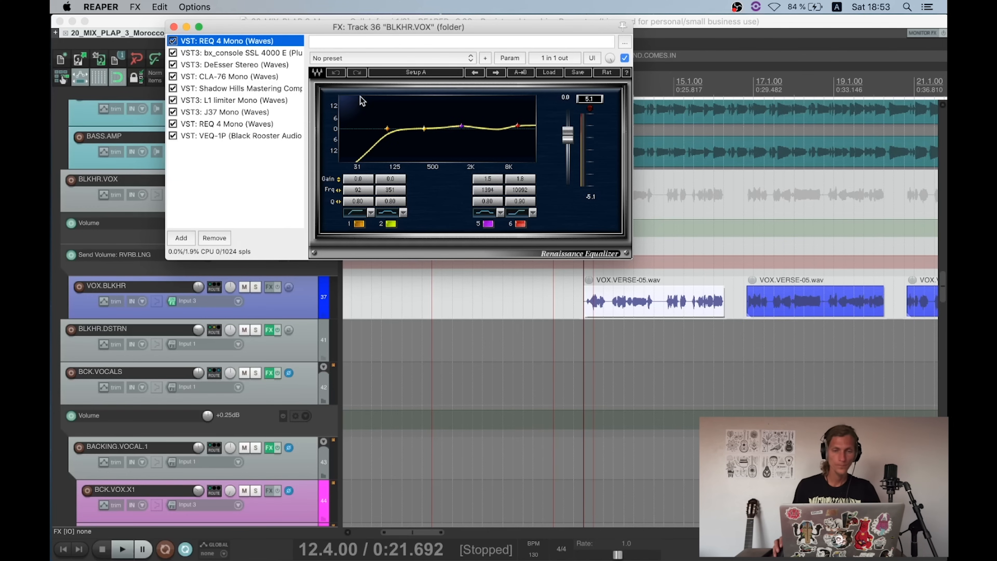
pyautogui.click(241, 53)
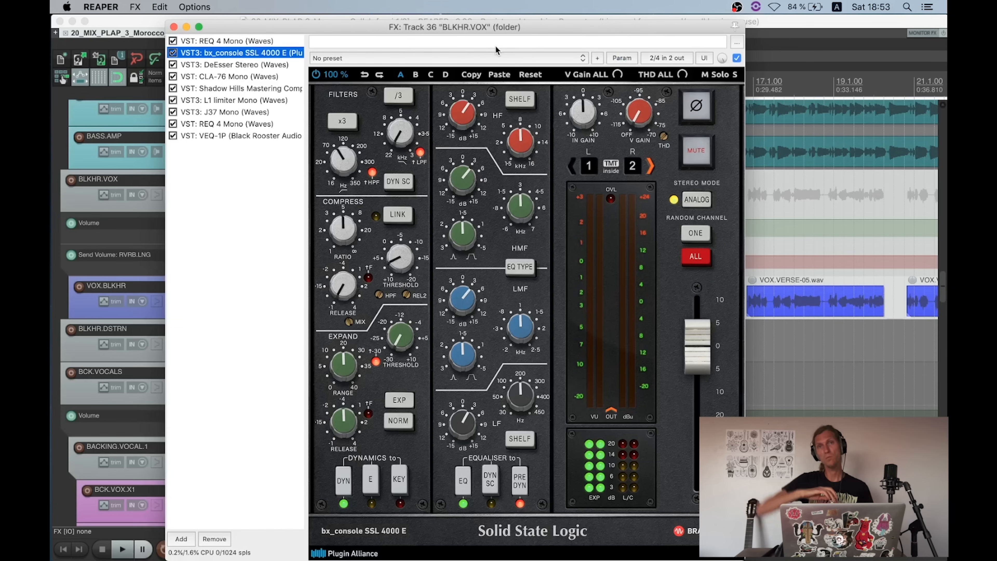
# Step: Try different high-frequency gain amounts on the bx_console SSL 4000 E and undo the change
pyautogui.moveTo(471, 111); pyautogui.dragTo(460, 53)
pyautogui.moveTo(465, 114); pyautogui.dragTo(494, 340)
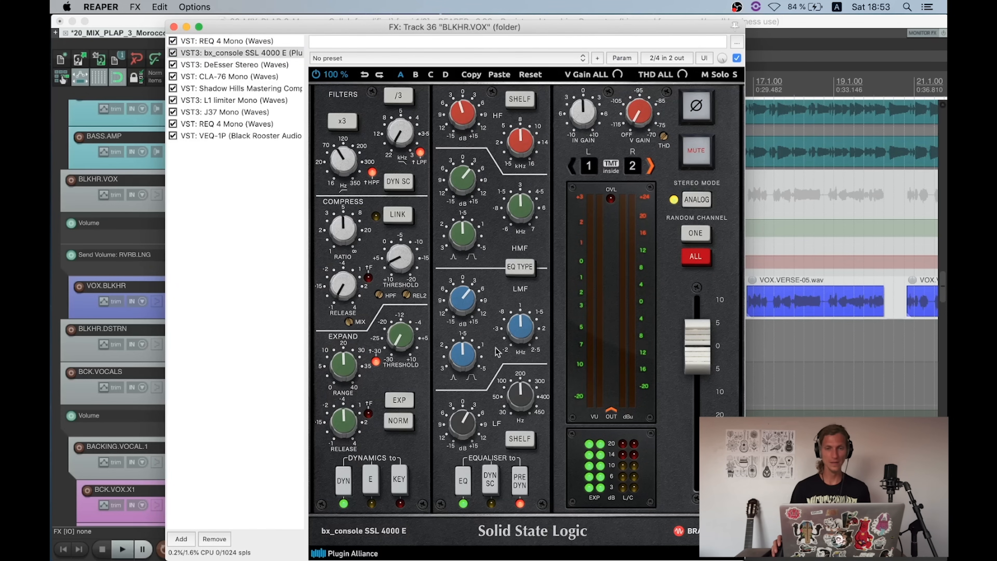
pyautogui.moveTo(467, 112); pyautogui.dragTo(459, 462)
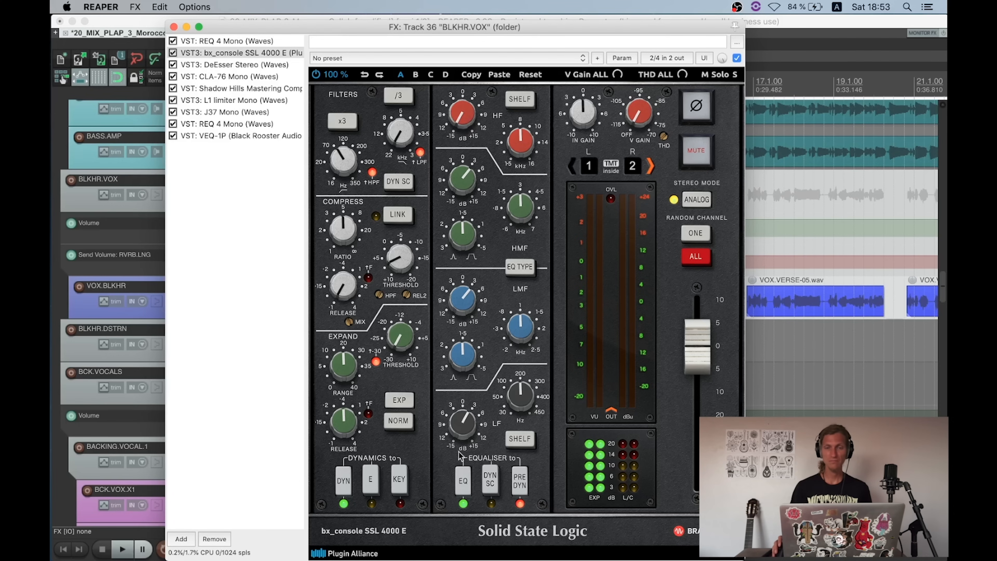
pyautogui.moveTo(464, 122); pyautogui.dragTo(462, 88)
pyautogui.press('super+z')
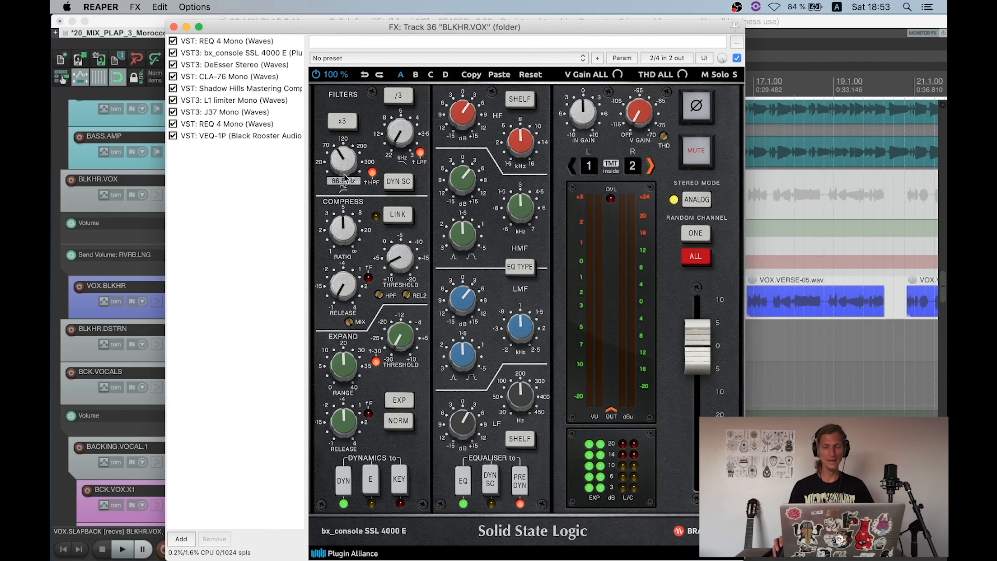
pyautogui.moveTo(529, 405); pyautogui.dragTo(531, 408)
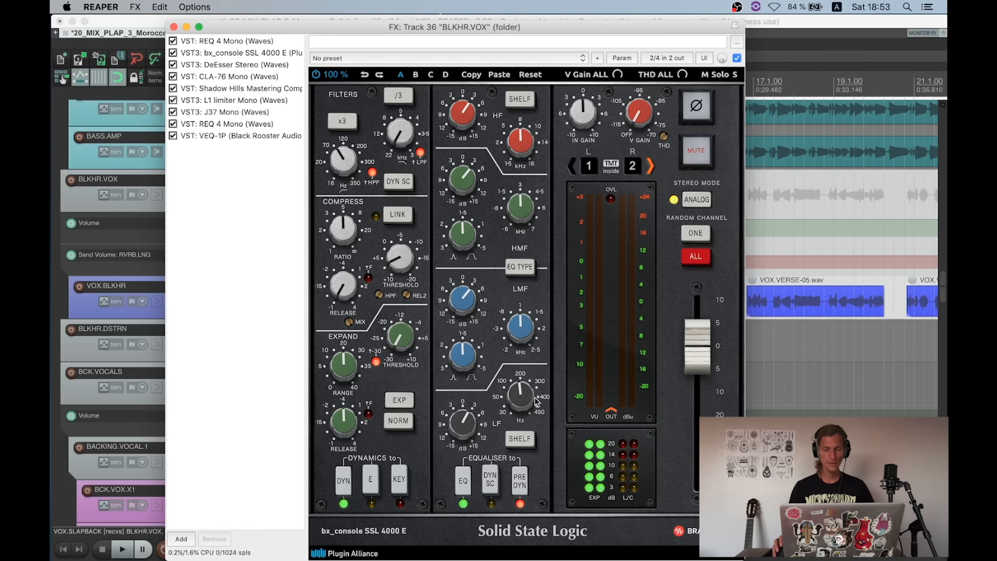
pyautogui.click(271, 53)
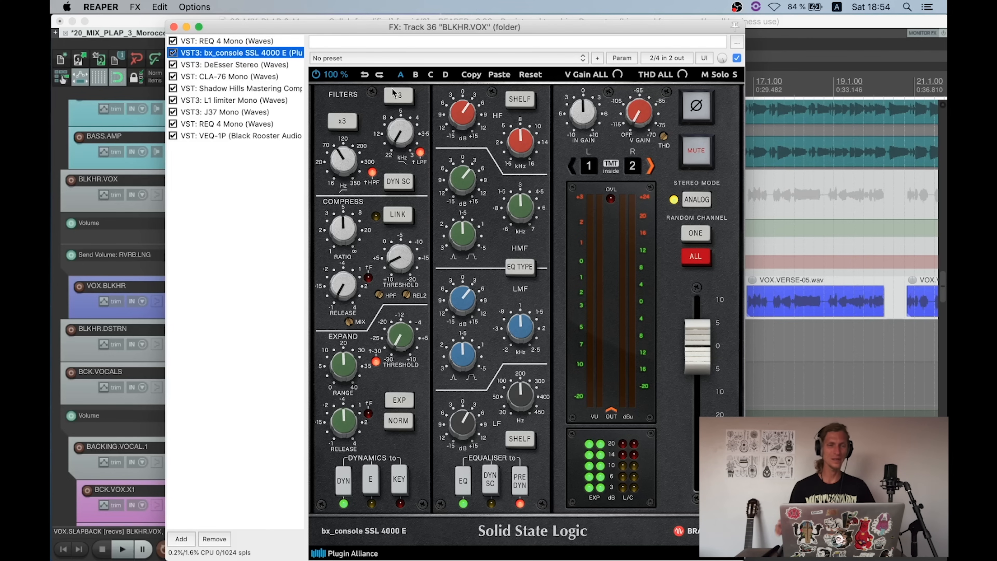
# Step: Try the DeEsser Stereo ahead of the bx_console SSL 4000 E and restore the original plugin order
pyautogui.click(262, 65)
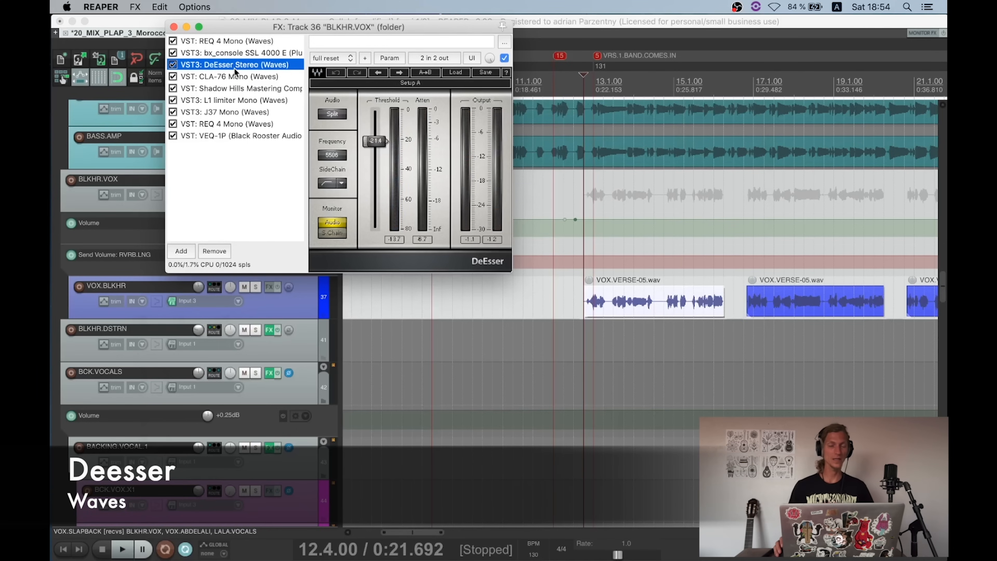
pyautogui.moveTo(233, 73); pyautogui.dragTo(237, 54)
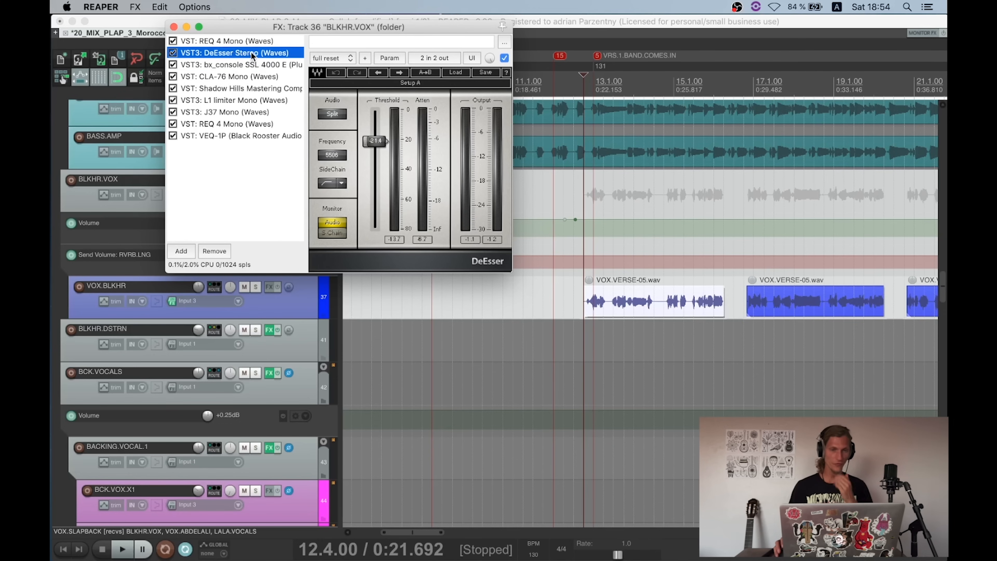
pyautogui.click(254, 65)
pyautogui.click(254, 55)
pyautogui.moveTo(254, 57)
pyautogui.mouseDown()
pyautogui.moveTo(255, 78)
pyautogui.moveTo(251, 54)
pyautogui.mouseUp()
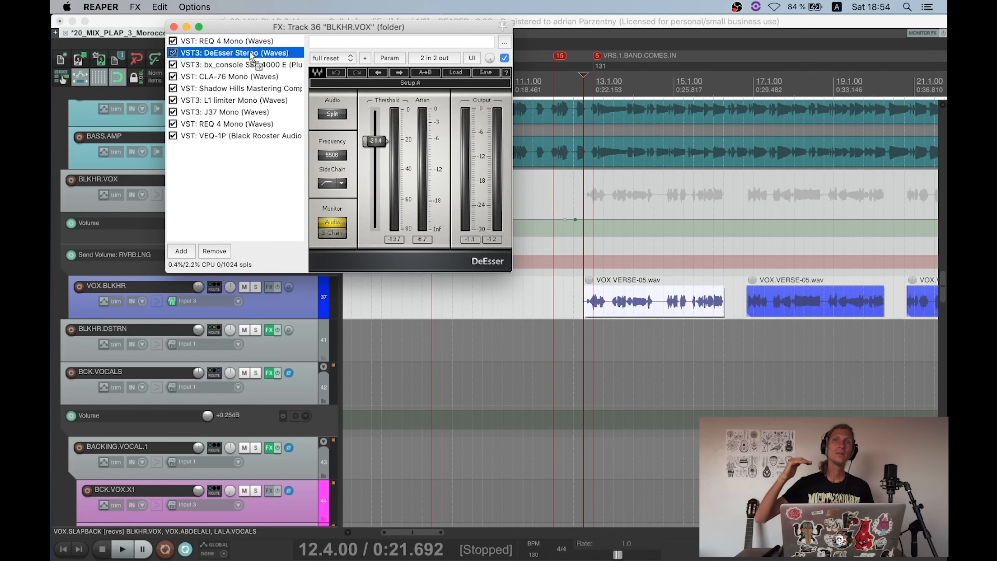
pyautogui.moveTo(250, 54)
pyautogui.mouseDown()
pyautogui.moveTo(244, 77)
pyautogui.moveTo(248, 65)
pyautogui.mouseUp()
pyautogui.click(248, 54)
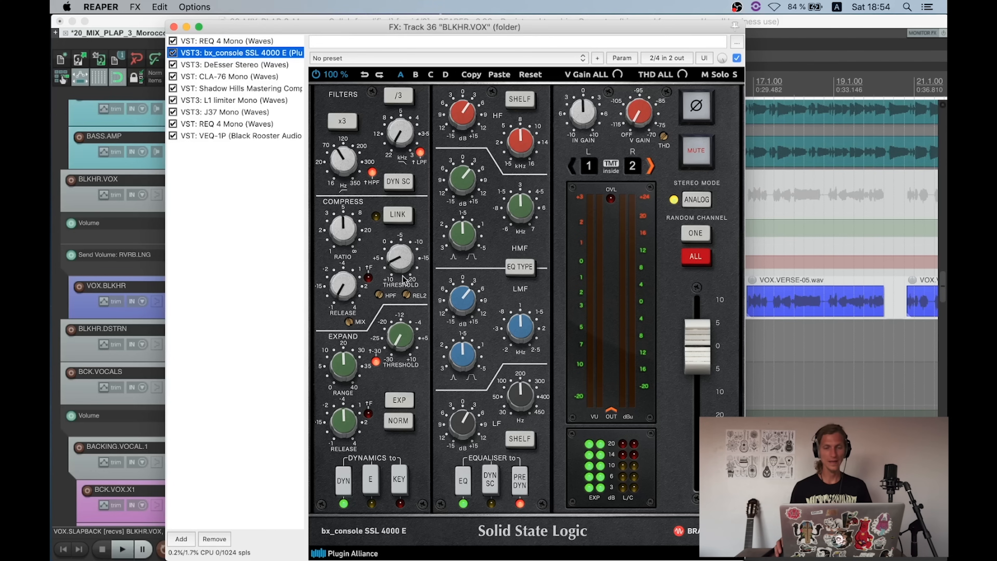
# Step: Open the CLA-76 Mono and play the vocal from bar 12.4, bypassing and re-enabling the compressor to compare
pyautogui.click(225, 67)
pyautogui.click(223, 78)
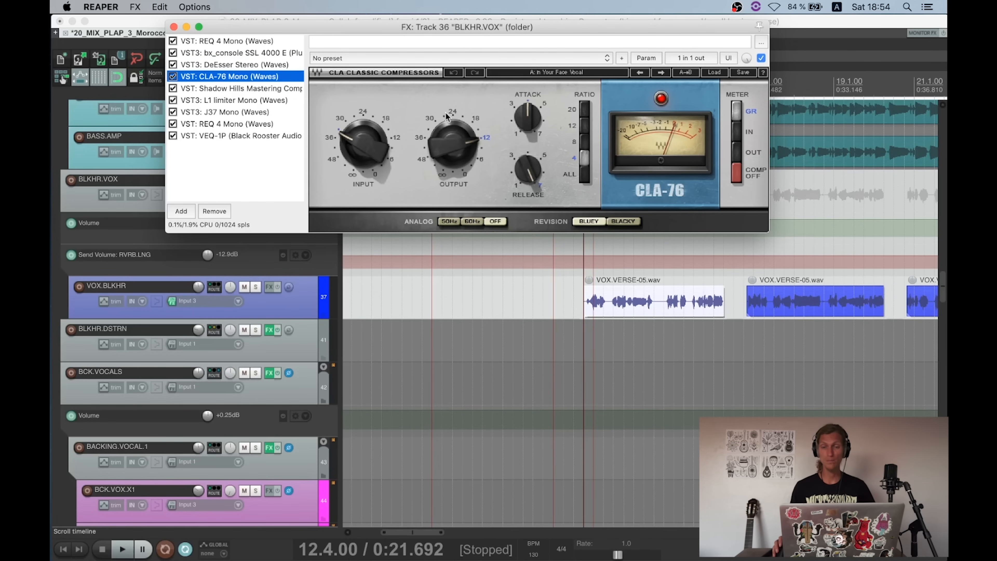
pyautogui.scroll(1, 633, 282)
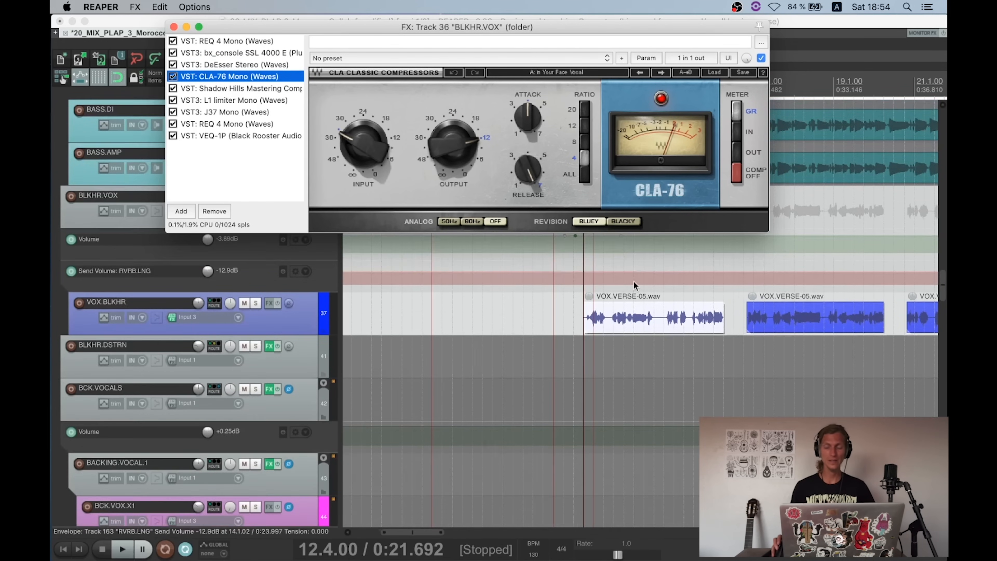
pyautogui.scroll(2, 633, 281)
pyautogui.scroll(-3, 628, 275)
pyautogui.scroll(3, 625, 271)
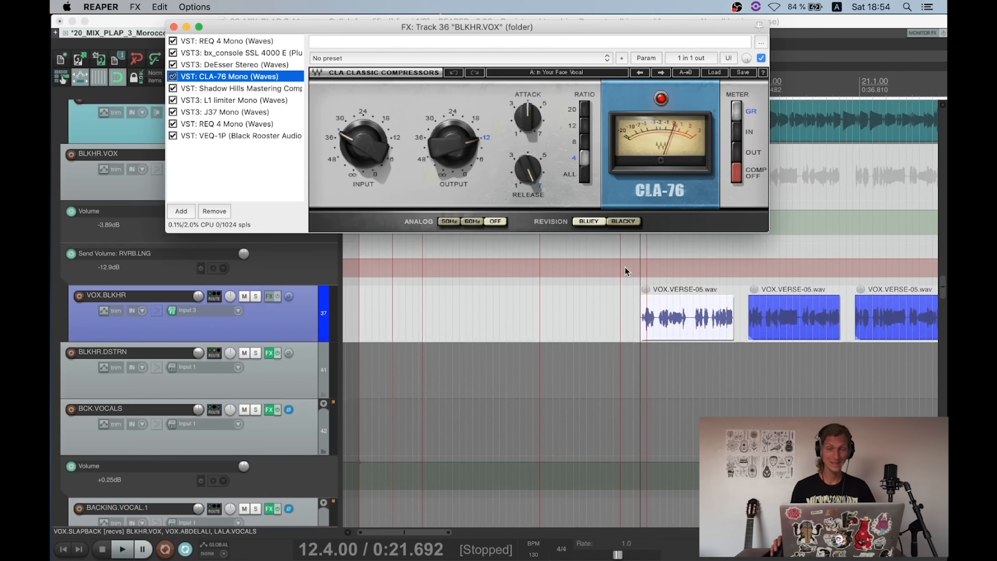
pyautogui.press('space')
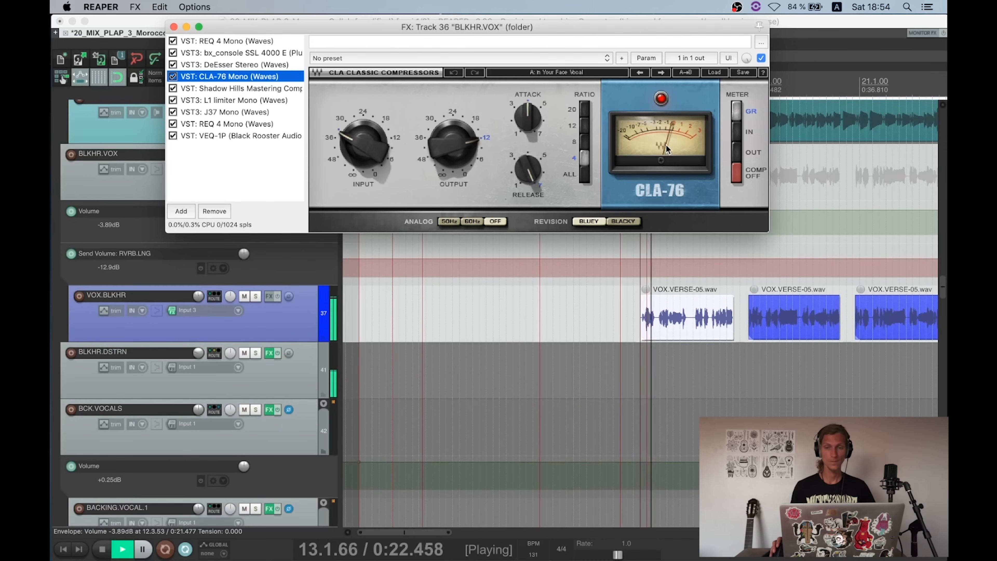
pyautogui.click(172, 76)
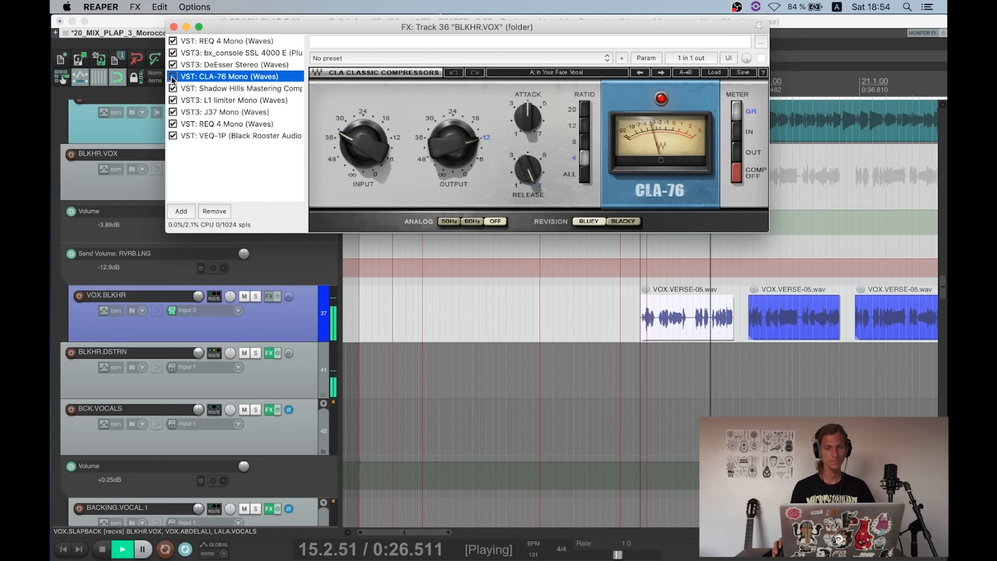
pyautogui.click(173, 76)
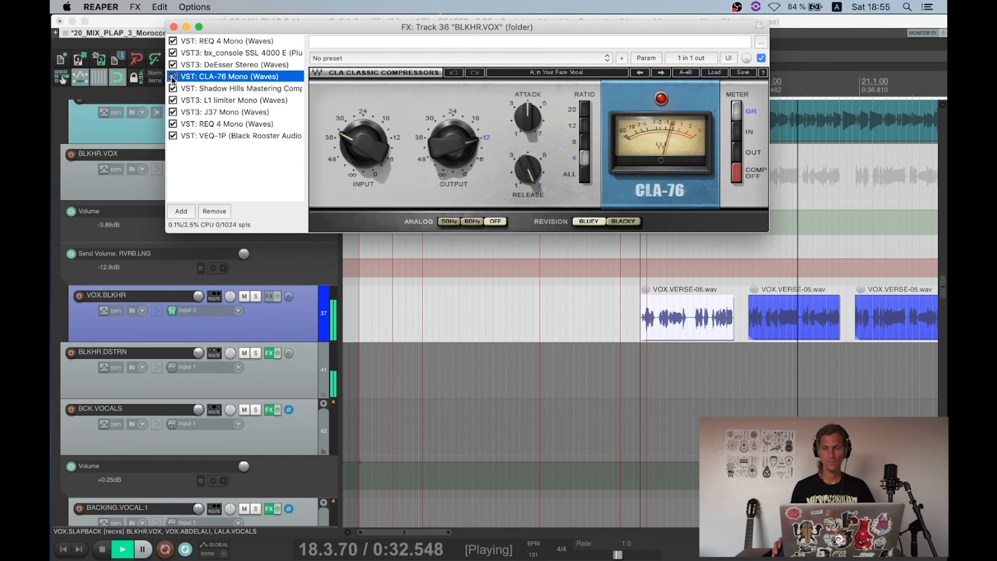
pyautogui.press('space')
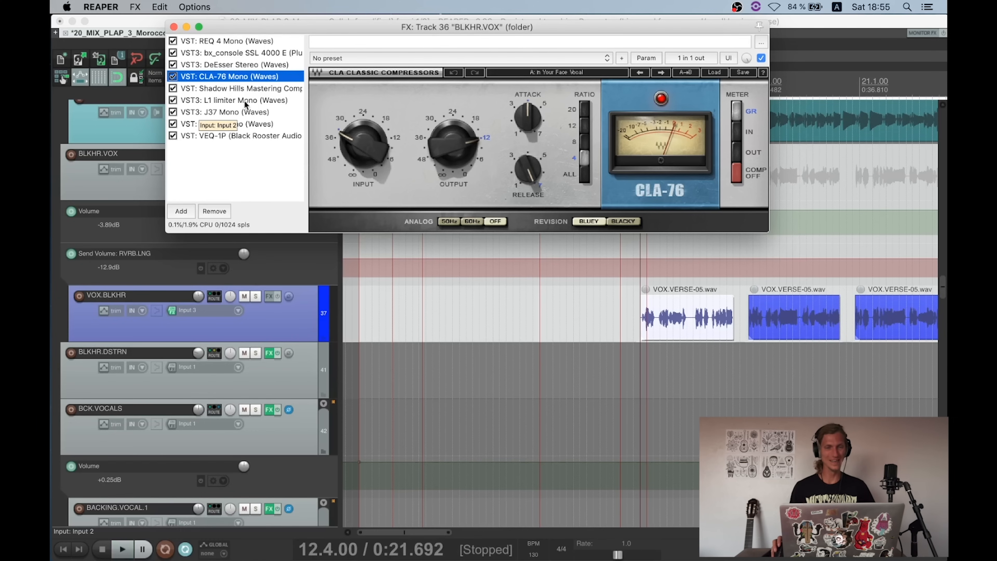
# Step: Examine the attack and release settings of the CLA-76 Mono on BLKHR.VOX
pyautogui.click(246, 91)
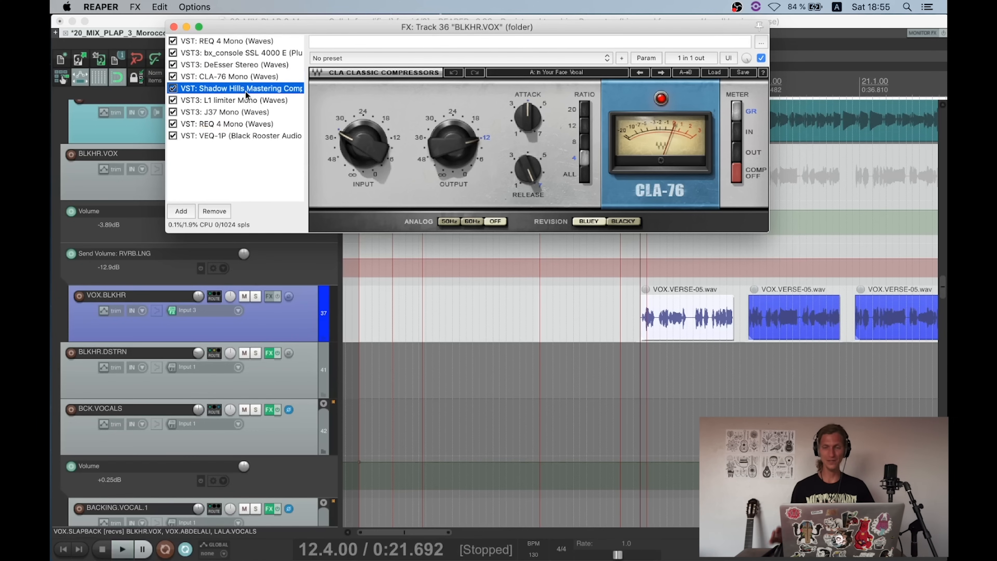
pyautogui.click(234, 77)
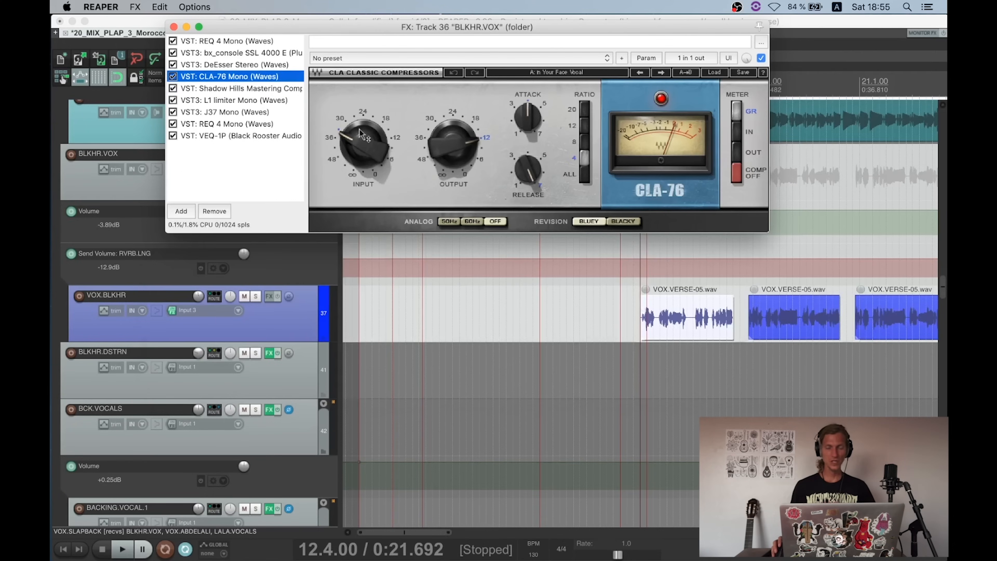
pyautogui.click(525, 115)
pyautogui.click(528, 170)
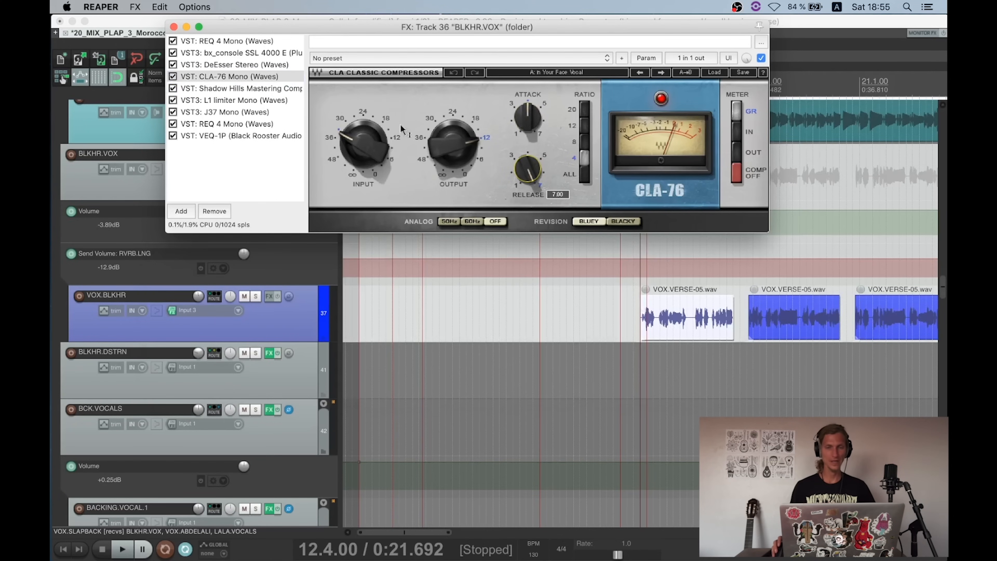
# Step: Open the Shadow Hills Mastering Compressor on BLKHR.VOX to view its settings, followed by the L1 limiter Mono
pyautogui.click(231, 91)
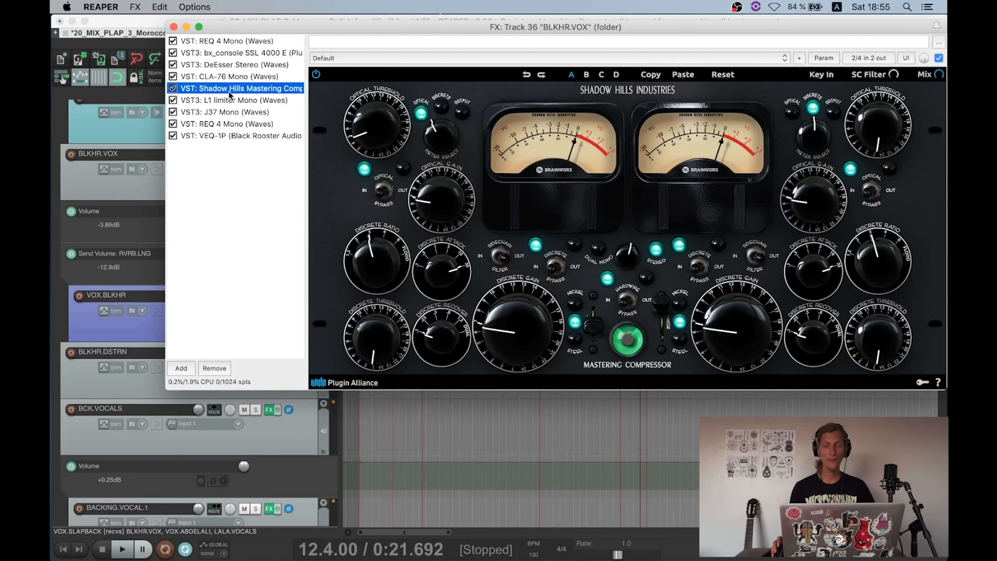
pyautogui.moveTo(336, 29); pyautogui.dragTo(246, 8)
pyautogui.press('space')
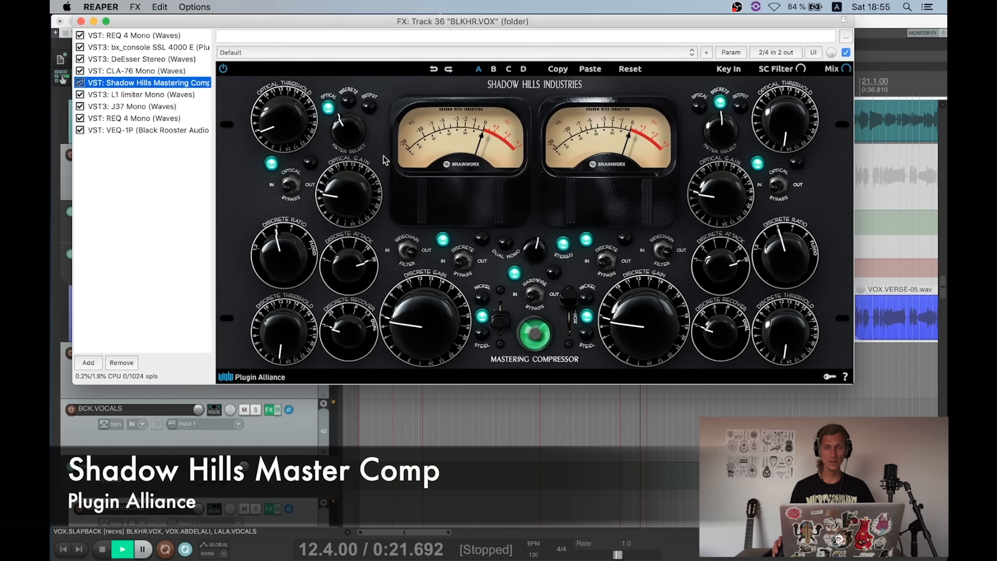
pyautogui.press('space')
pyautogui.moveTo(460, 11); pyautogui.dragTo(526, 11)
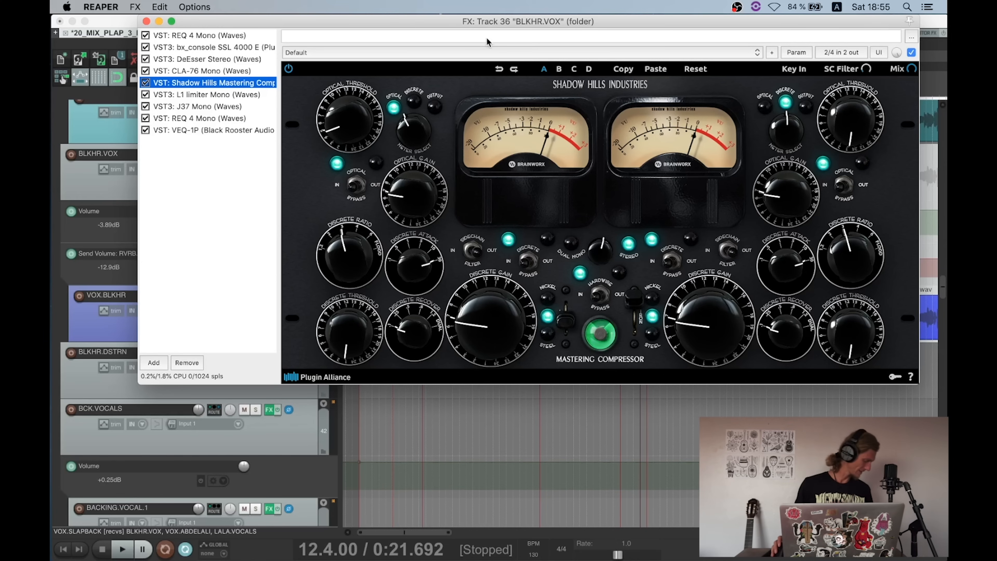
pyautogui.click(227, 95)
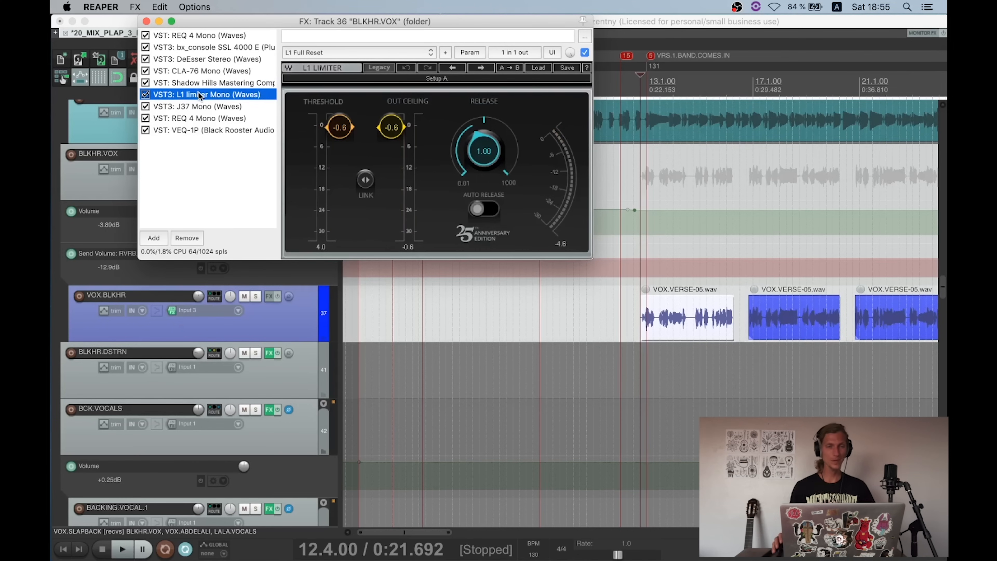
# Step: Open the J37 Mono and play the soloed vocal from bar 12.4, bypassing and re-enabling the tape plugin to compare
pyautogui.click(211, 108)
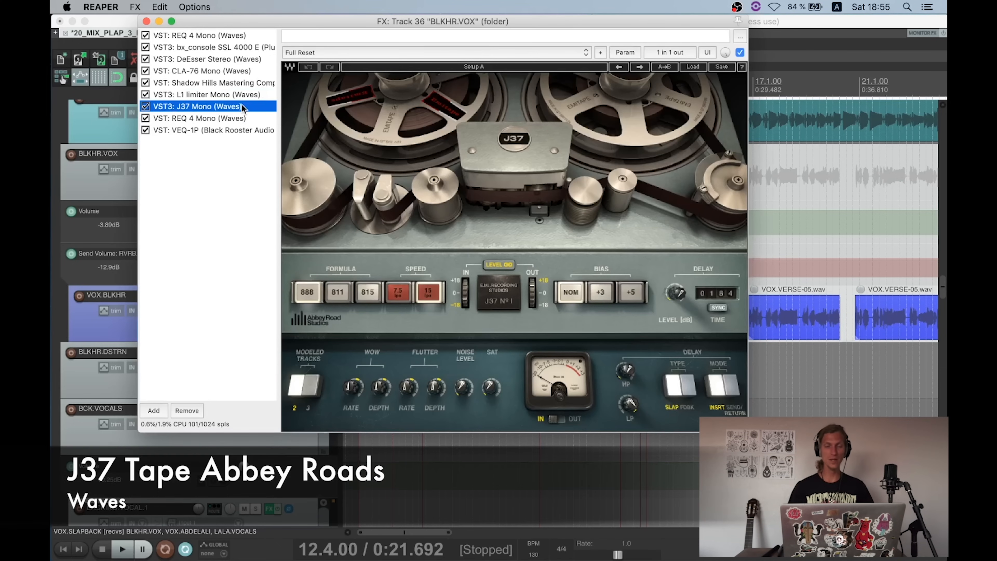
pyautogui.press('space')
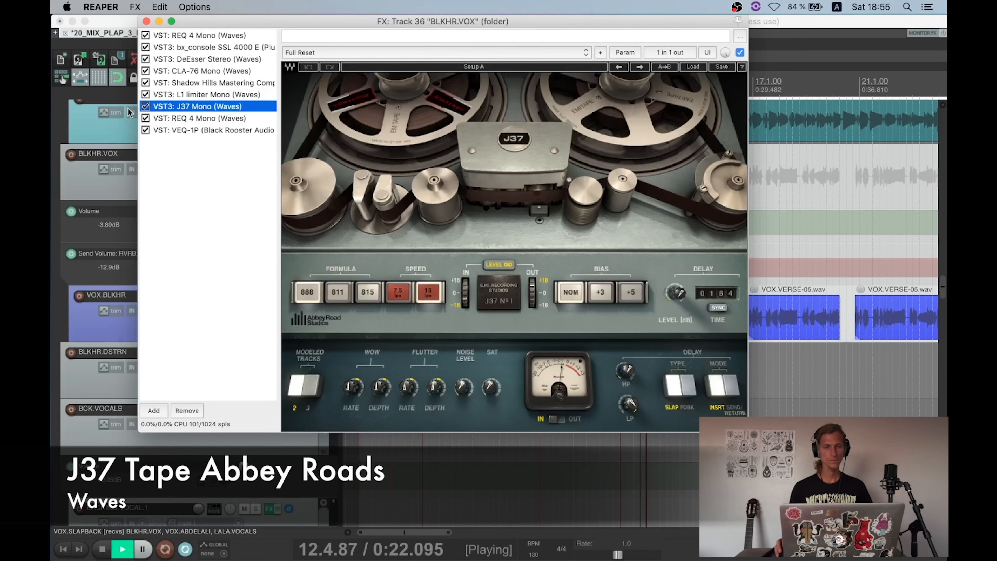
pyautogui.click(147, 106)
pyautogui.click(147, 106)
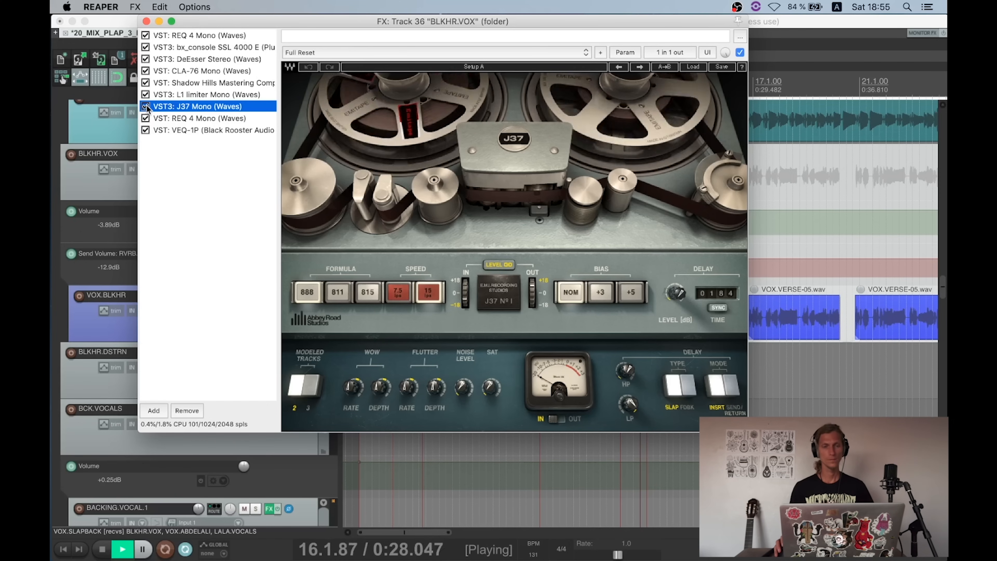
# Step: Unsolo BLKHR.VOX and compare the J37 Mono bypassed and enabled within the full mix
pyautogui.moveTo(224, 23); pyautogui.dragTo(456, 22)
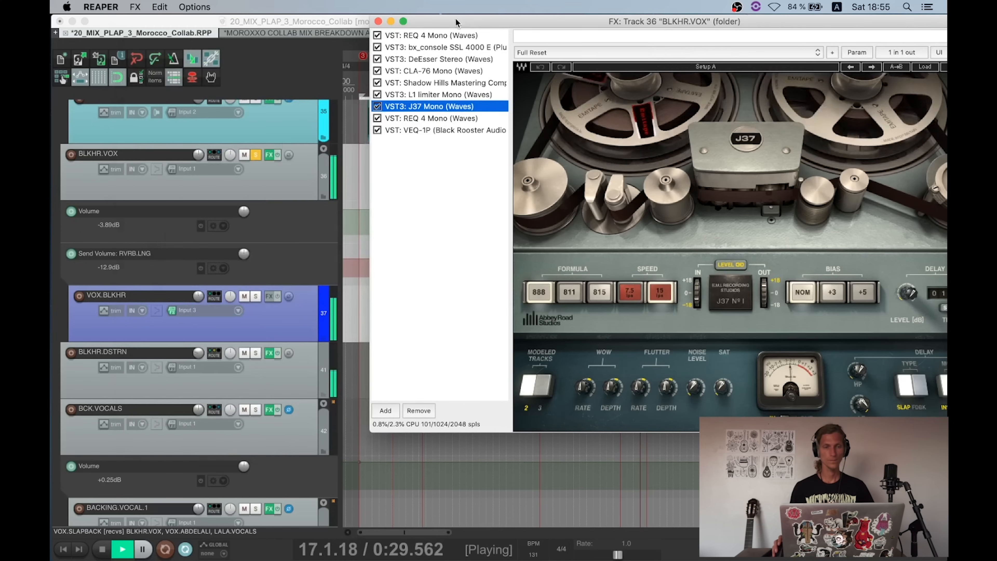
pyautogui.click(255, 155)
pyautogui.press('`')
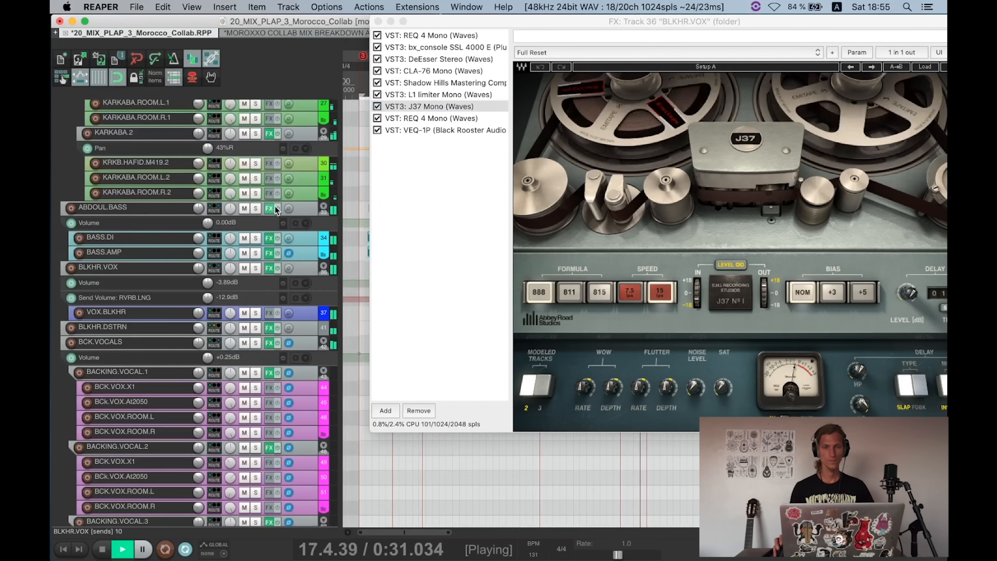
pyautogui.click(380, 107)
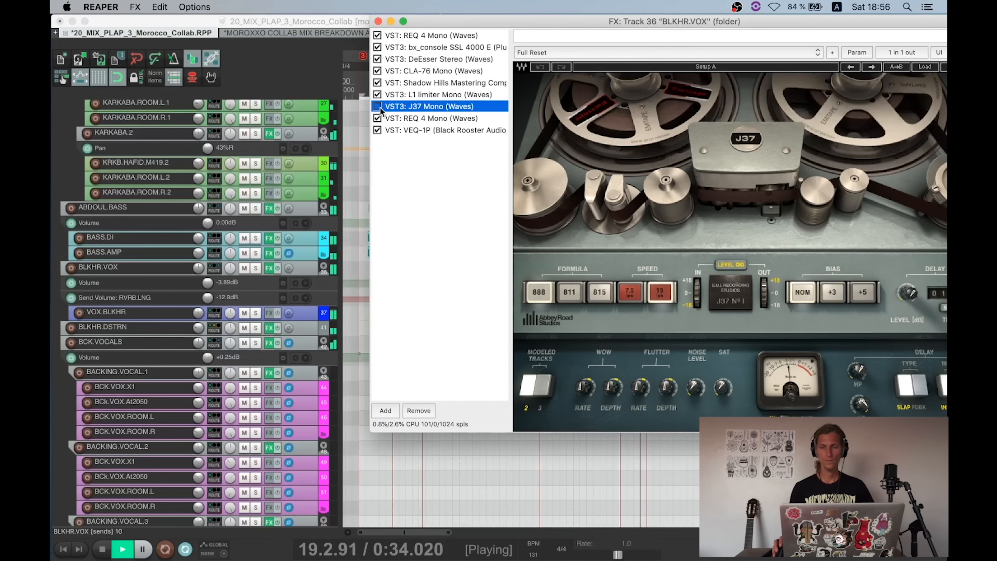
pyautogui.click(380, 108)
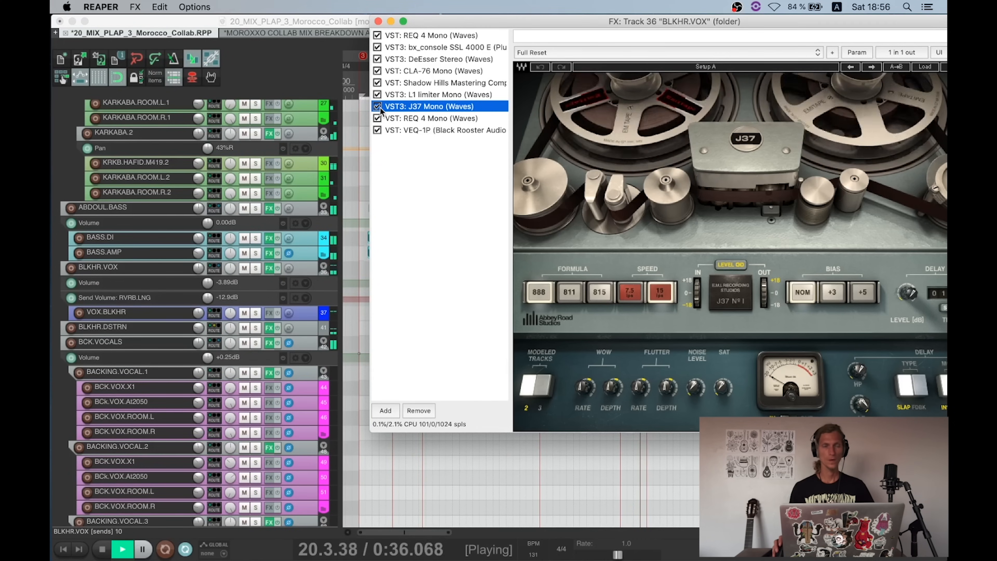
pyautogui.press('space')
# Step: Examine the formula and delay level controls of the J37 Mono, and open the REQ 4 Mono that follows it
pyautogui.moveTo(497, 21); pyautogui.dragTo(255, 26)
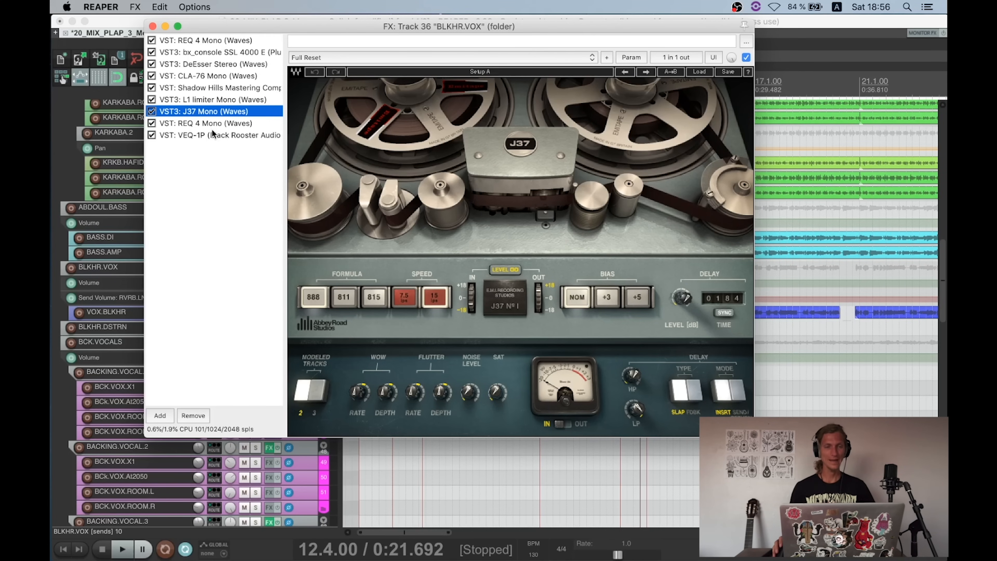
pyautogui.click(347, 301)
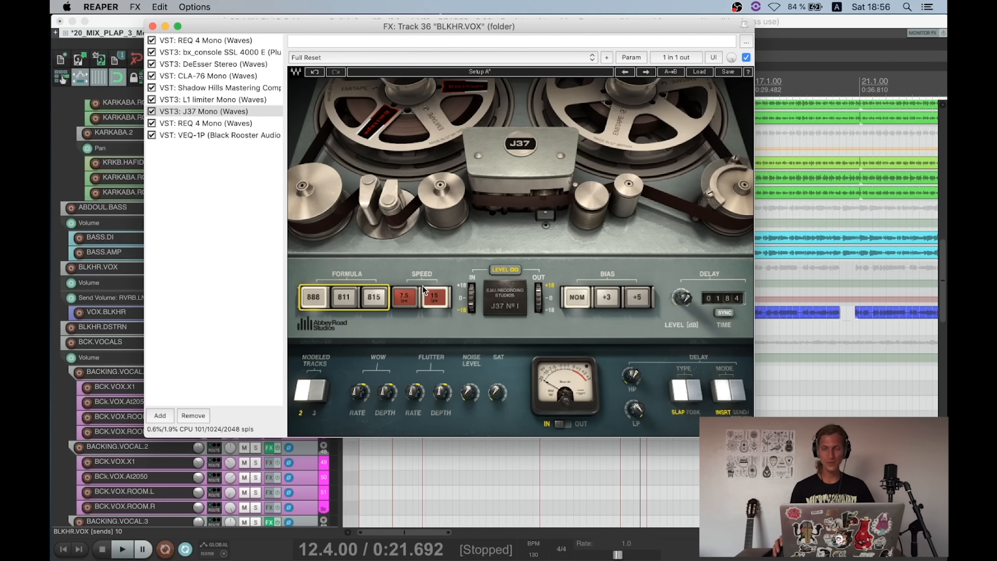
pyautogui.click(687, 297)
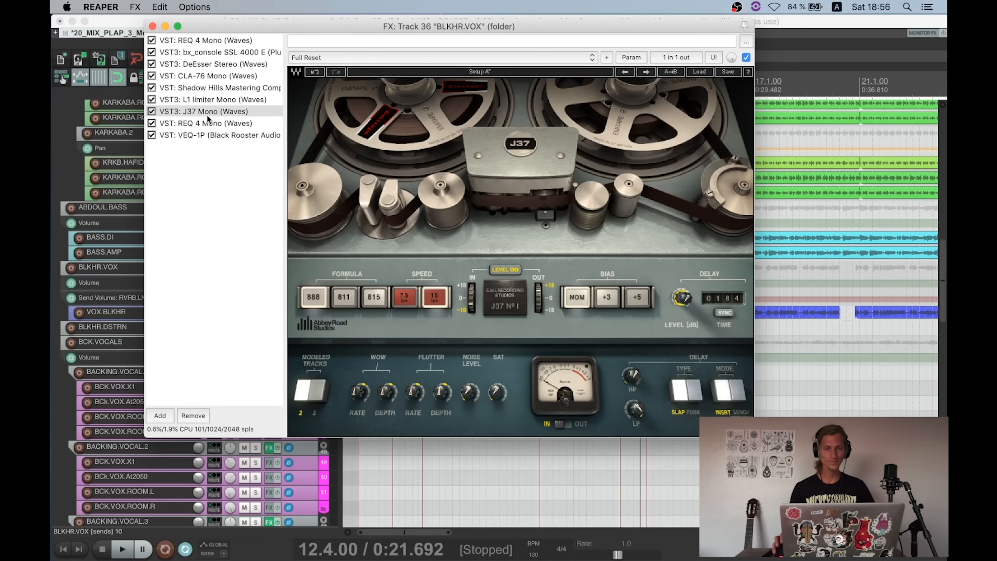
pyautogui.click(210, 123)
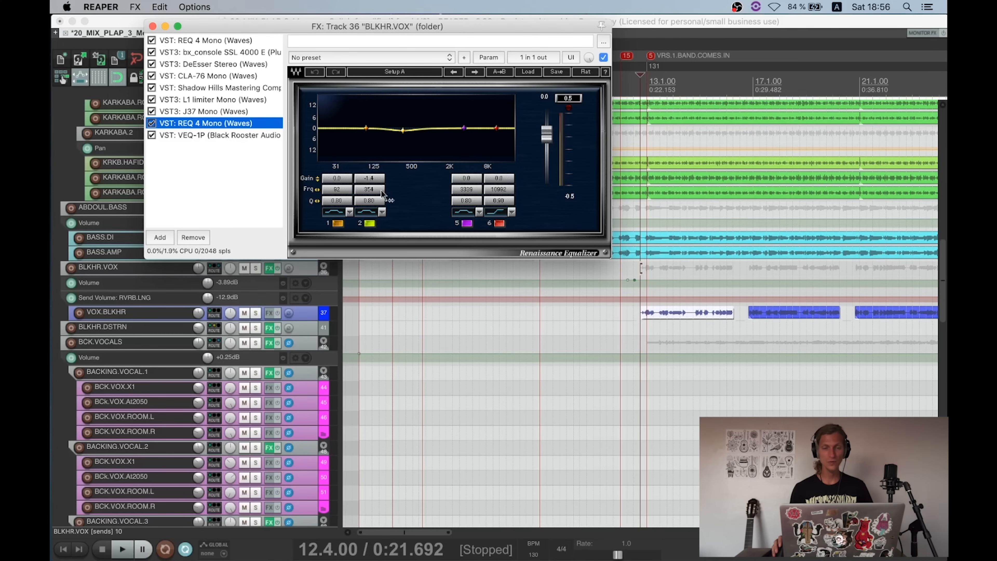
# Step: Open the VEQ-1P and play the mix from bar 12.4, bypassing and re-enabling it to check the low-frequency boost
pyautogui.click(192, 133)
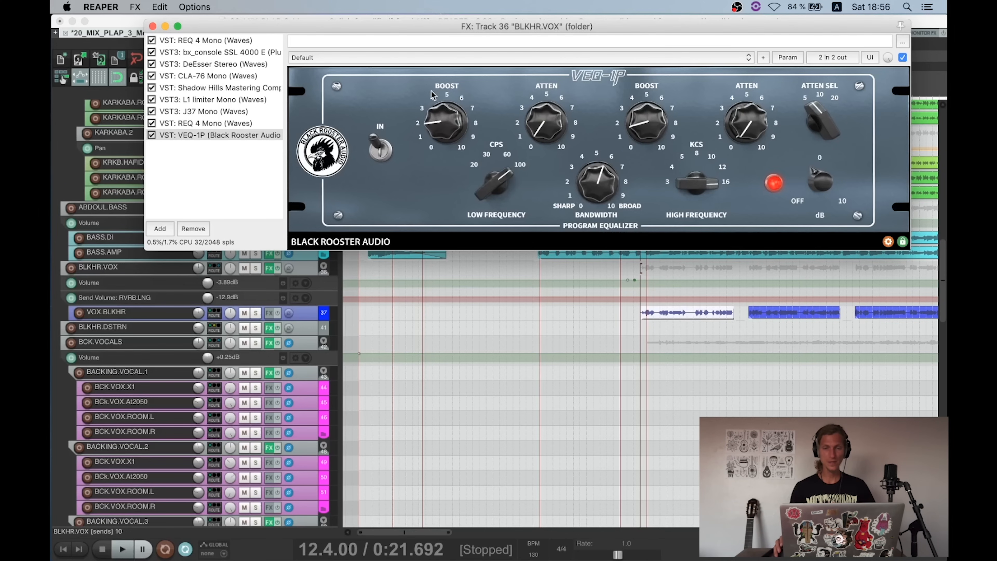
pyautogui.press('space')
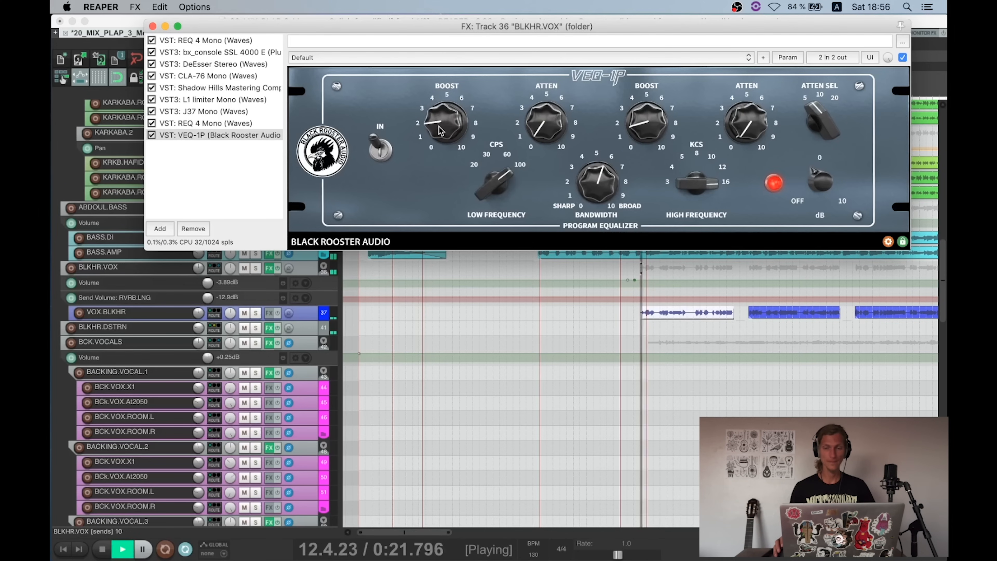
pyautogui.moveTo(439, 124); pyautogui.dragTo(439, 122)
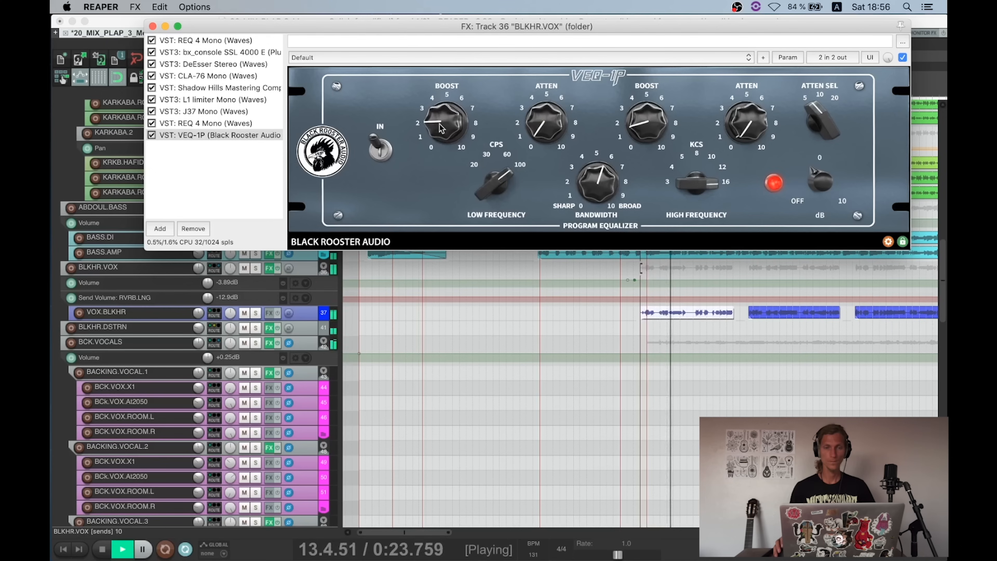
pyautogui.click(152, 136)
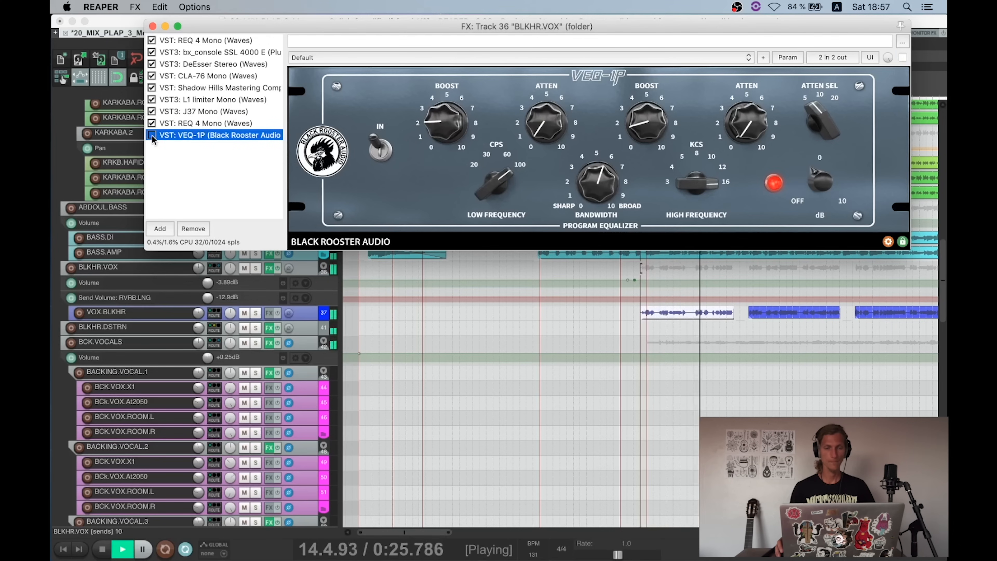
pyautogui.click(152, 136)
pyautogui.click(460, 132)
pyautogui.moveTo(460, 132); pyautogui.dragTo(462, 139)
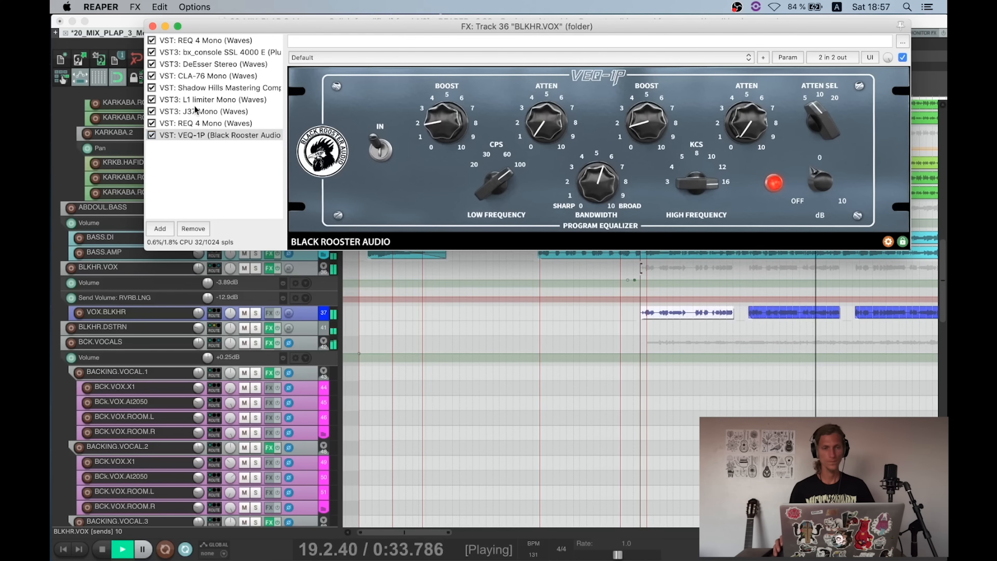
pyautogui.press('space')
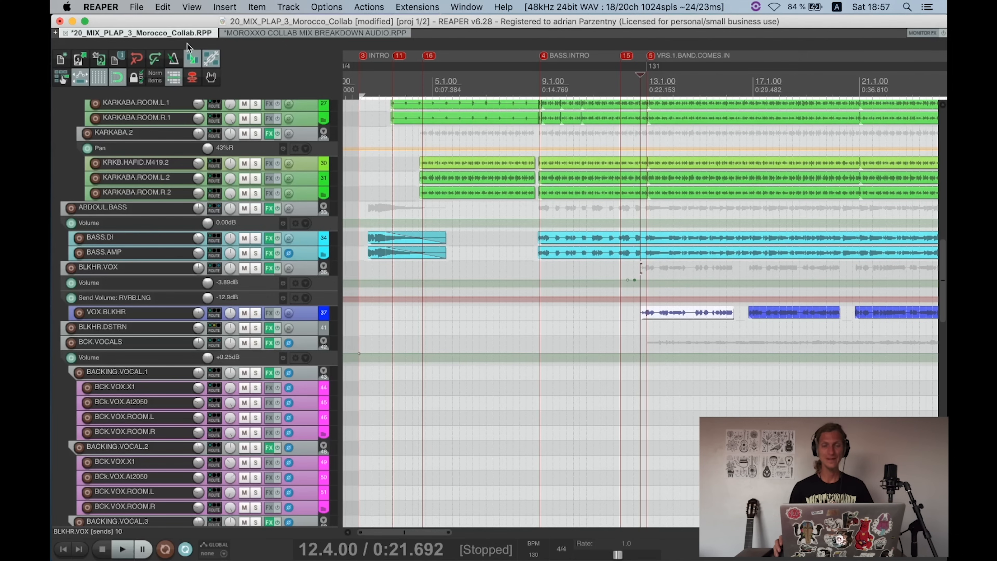
# Step: Unmute the FX folder track at the end of the track list and return to the BLKHR.VOX tracks
pyautogui.scroll(-2, 262, 211)
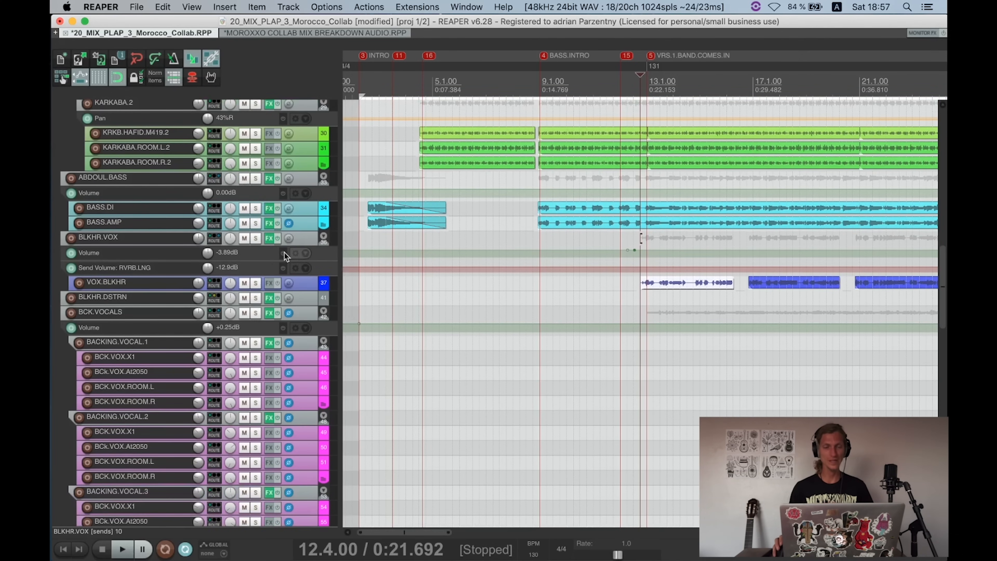
pyautogui.scroll(-5, 299, 285)
pyautogui.scroll(-20, 300, 285)
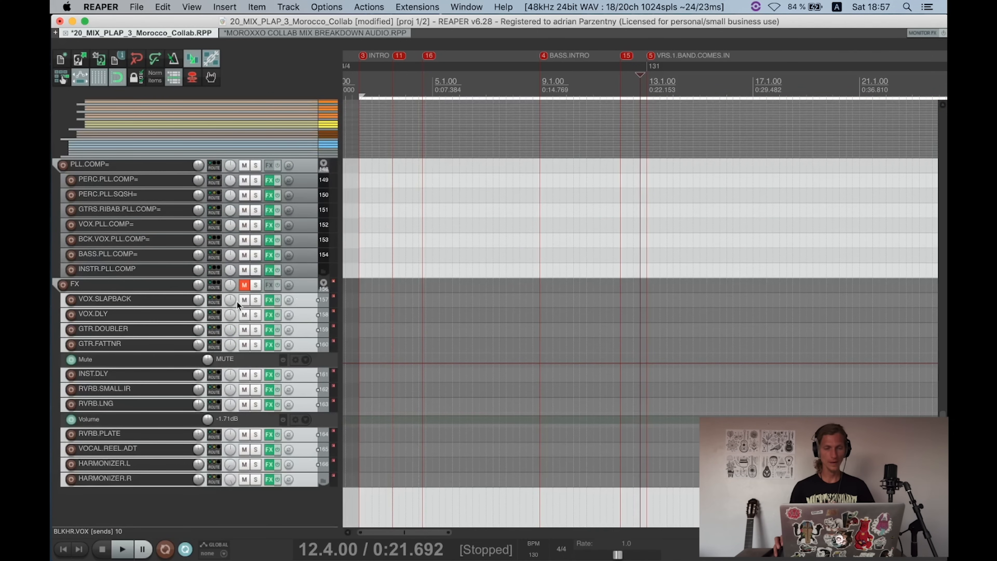
pyautogui.click(244, 285)
pyautogui.scroll(20, 313, 294)
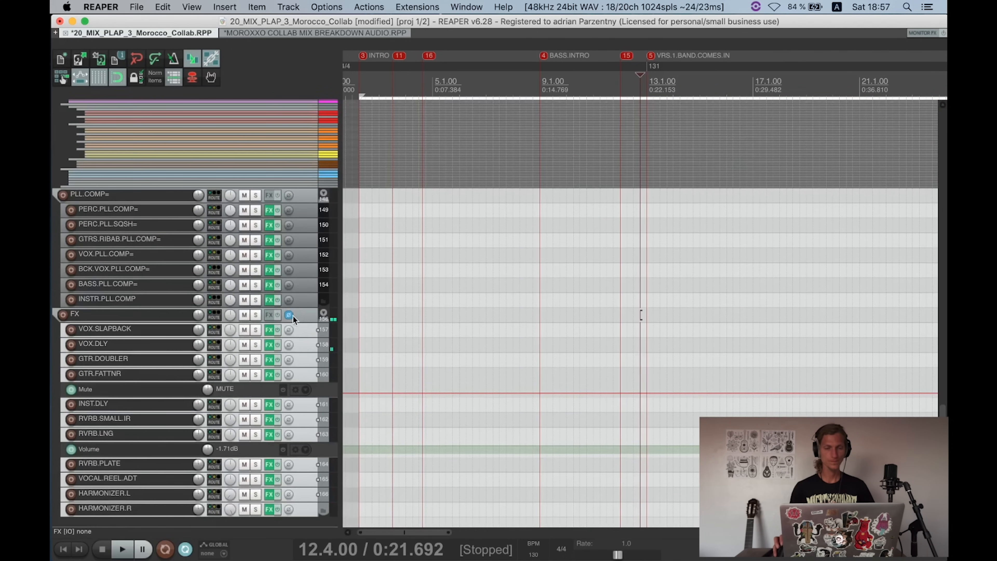
pyautogui.scroll(-5, 303, 231)
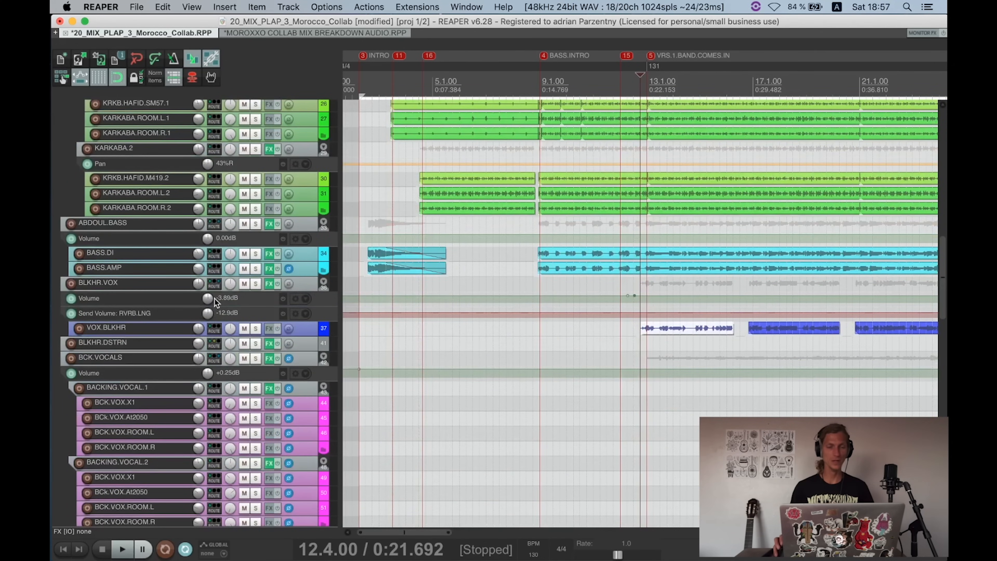
# Step: Open the routing of BLKHR.VOX and examine its sends, including the one to BLKHR.DSTRN
pyautogui.click(215, 283)
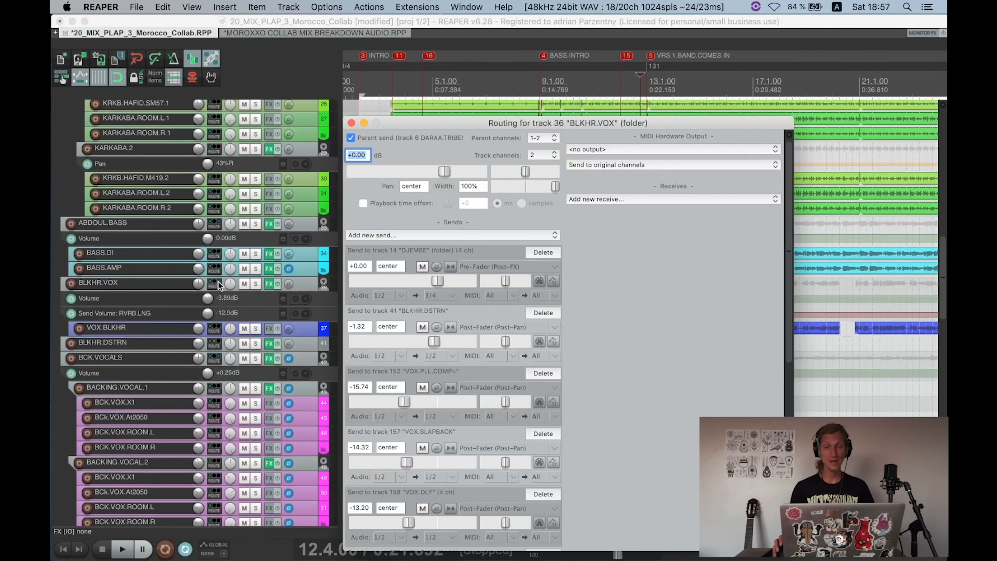
pyautogui.moveTo(494, 127); pyautogui.dragTo(484, 88)
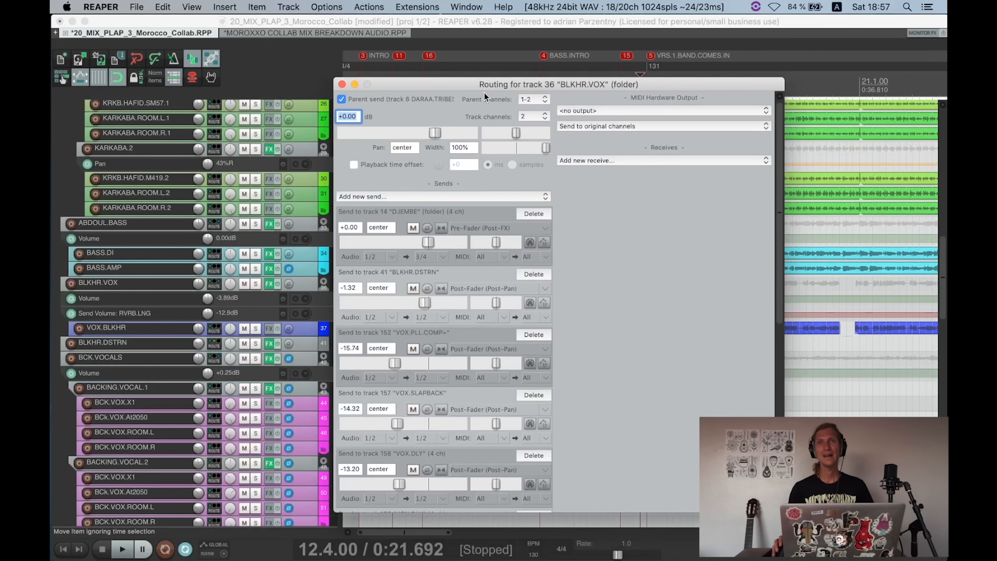
pyautogui.moveTo(406, 93); pyautogui.dragTo(348, 72)
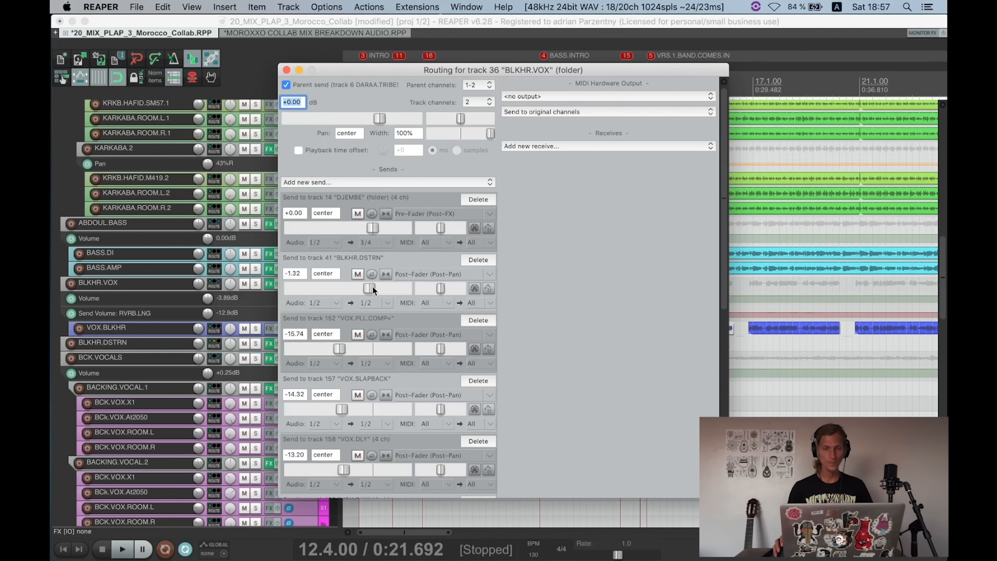
pyautogui.moveTo(389, 69); pyautogui.dragTo(524, 51)
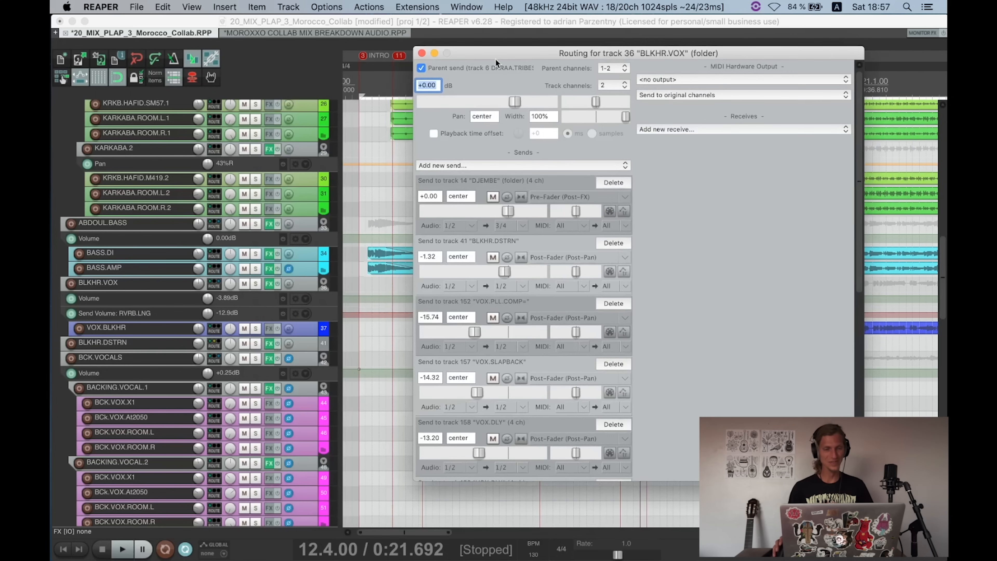
# Step: Close the routing window, solo the BLKHR.DSTRN track and play it from bar 12.4
pyautogui.scroll(-1, 290, 295)
pyautogui.click(255, 330)
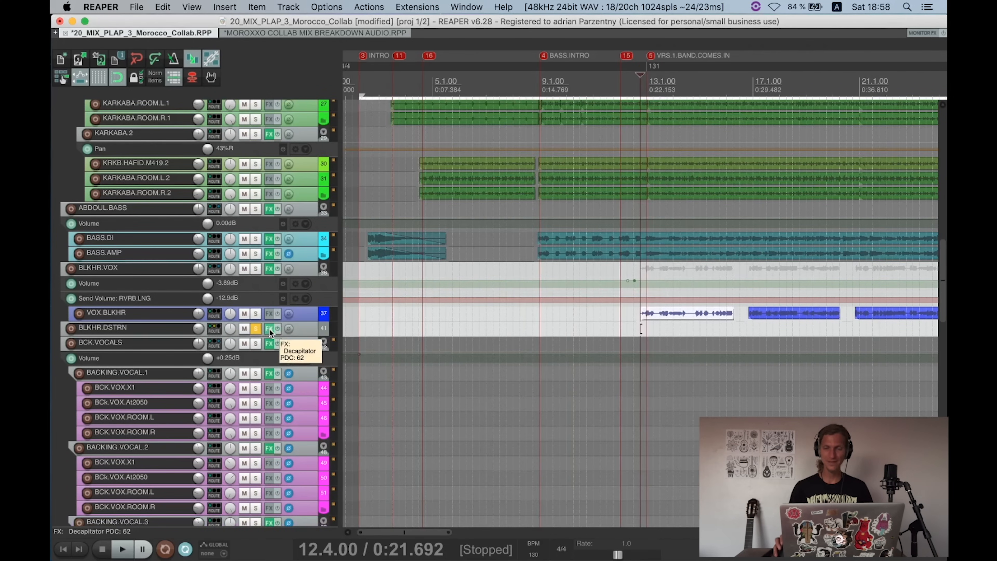
pyautogui.press('super+Up')
pyautogui.press('space')
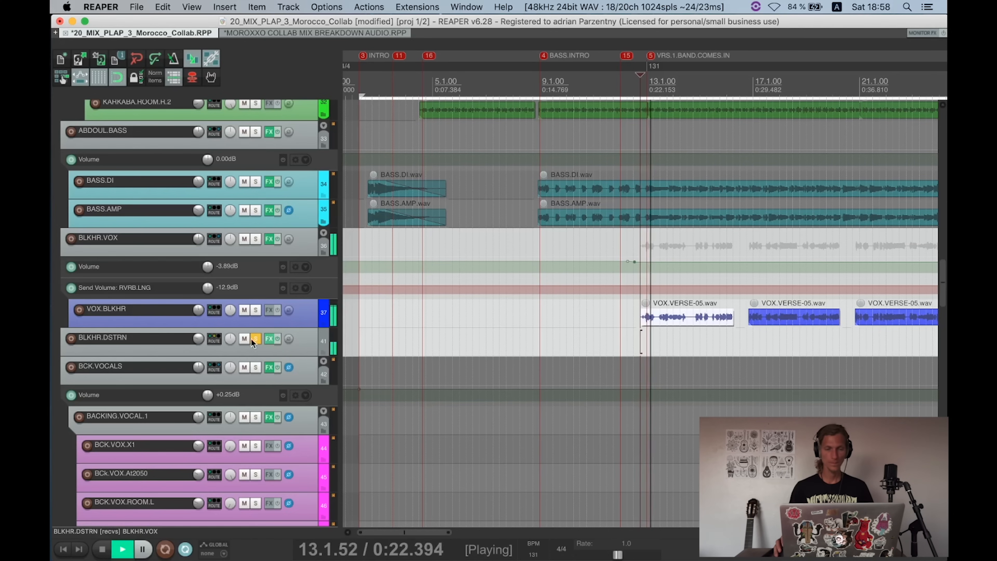
# Step: Inspect the Decapitator on BLKHR.DSTRN during playback, stop playback and close the effects window
pyautogui.click(270, 339)
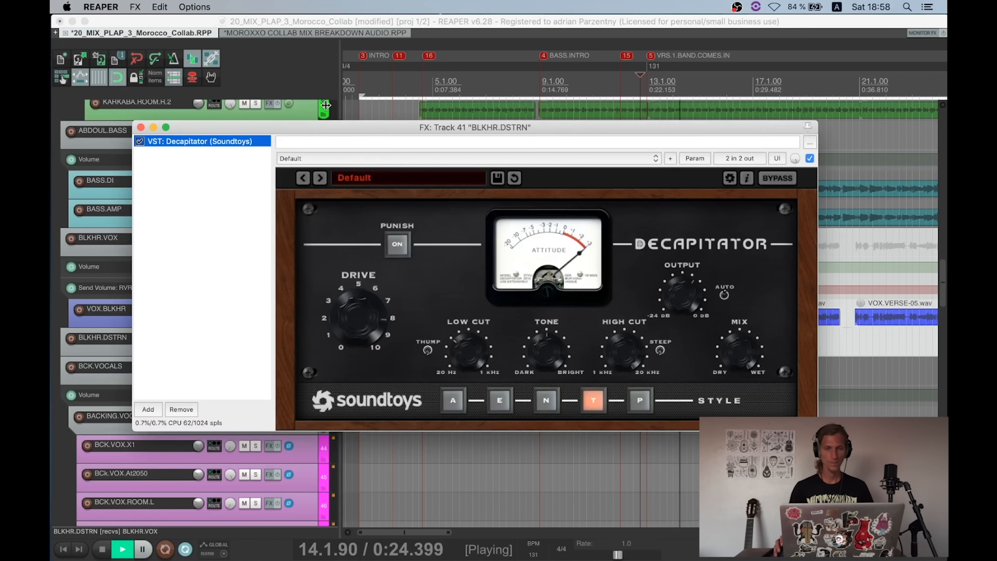
pyautogui.moveTo(282, 127); pyautogui.dragTo(320, 67)
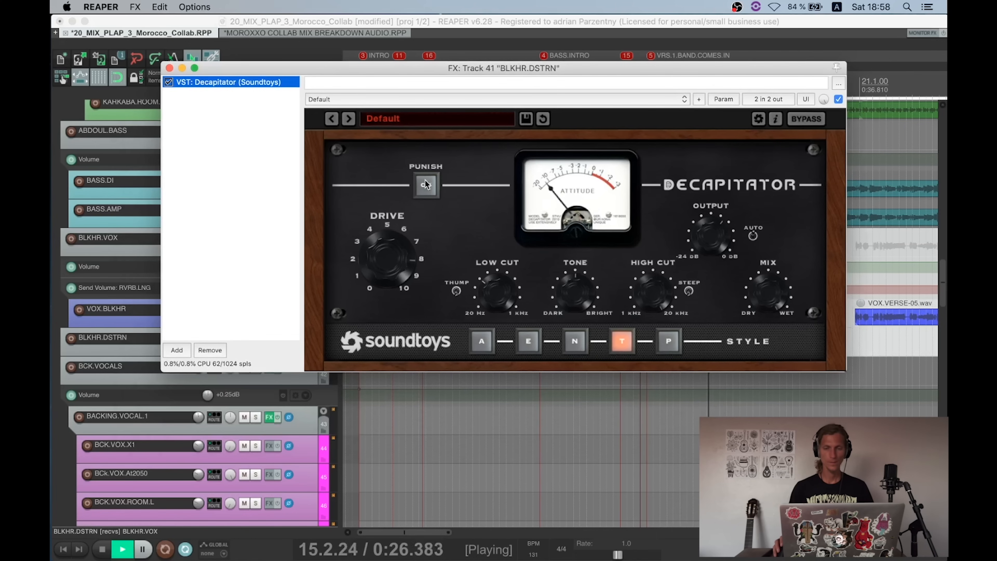
pyautogui.press('space')
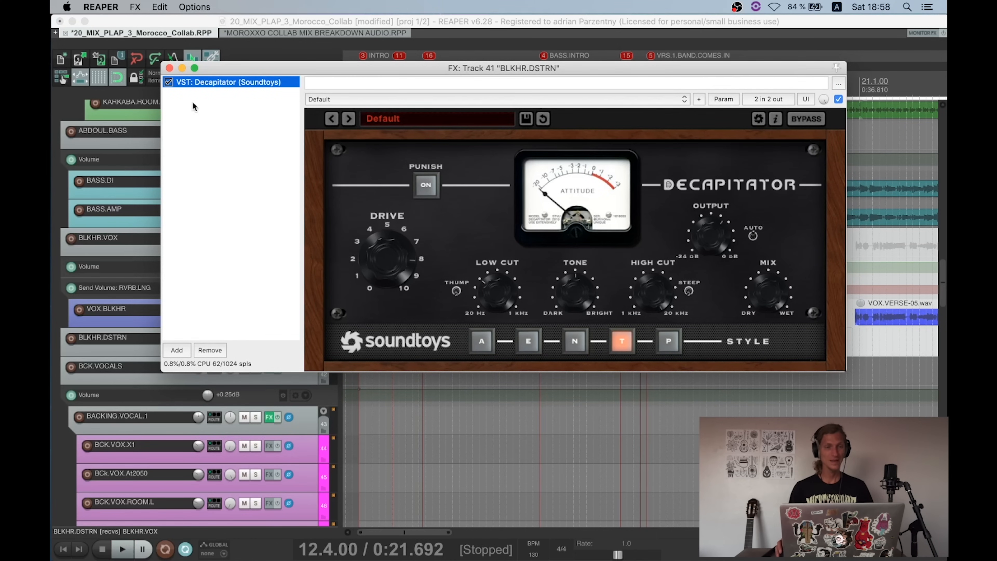
pyautogui.click(169, 68)
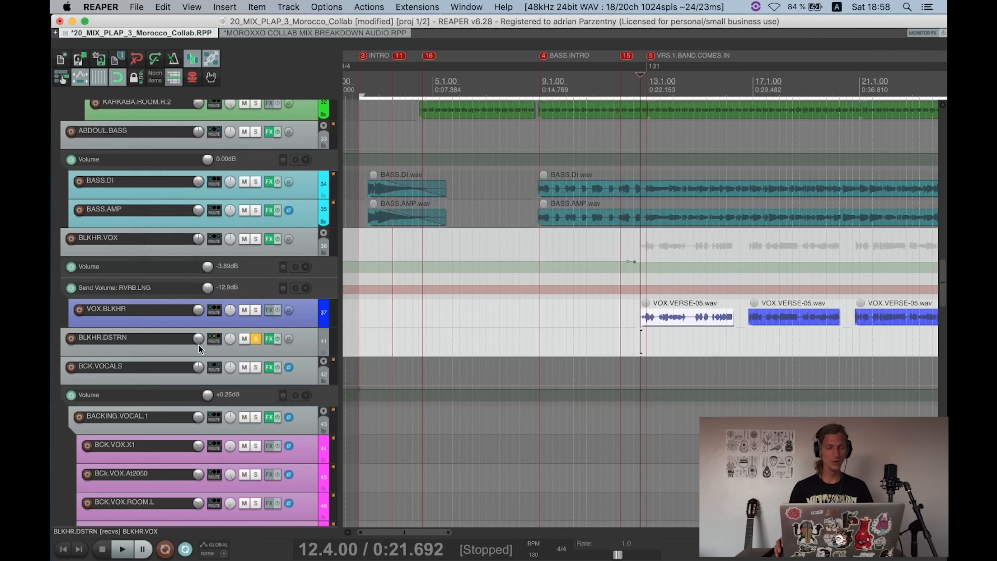
# Step: Unsolo the BLKHR.DSTRN track and save the project
pyautogui.click(256, 338)
pyautogui.press('super+s')
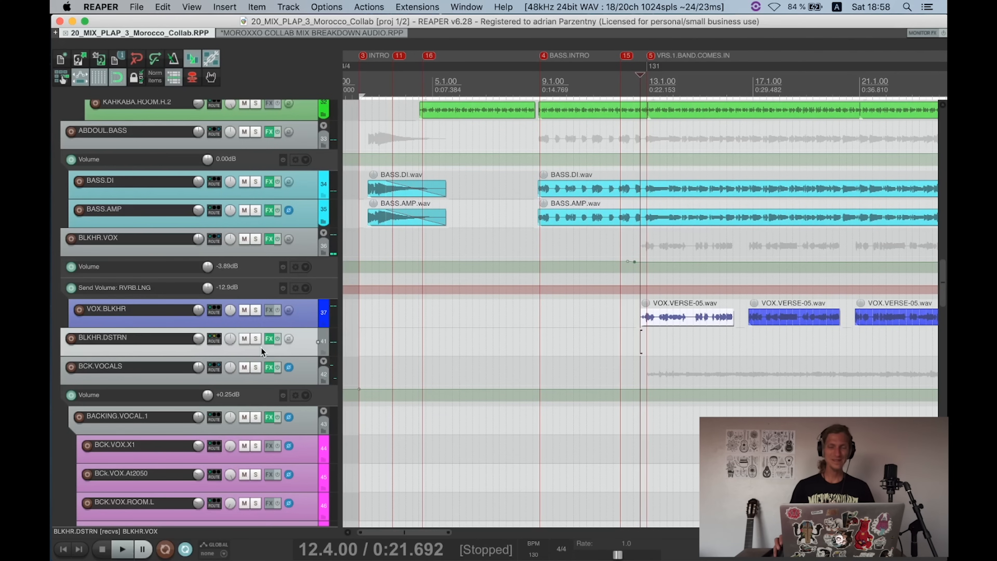
pyautogui.press('super+Up')
pyautogui.press('super+Down')
pyautogui.press('super+Down')
pyautogui.press('super+Up')
pyautogui.press('super+Up')
pyautogui.press('super+Up')
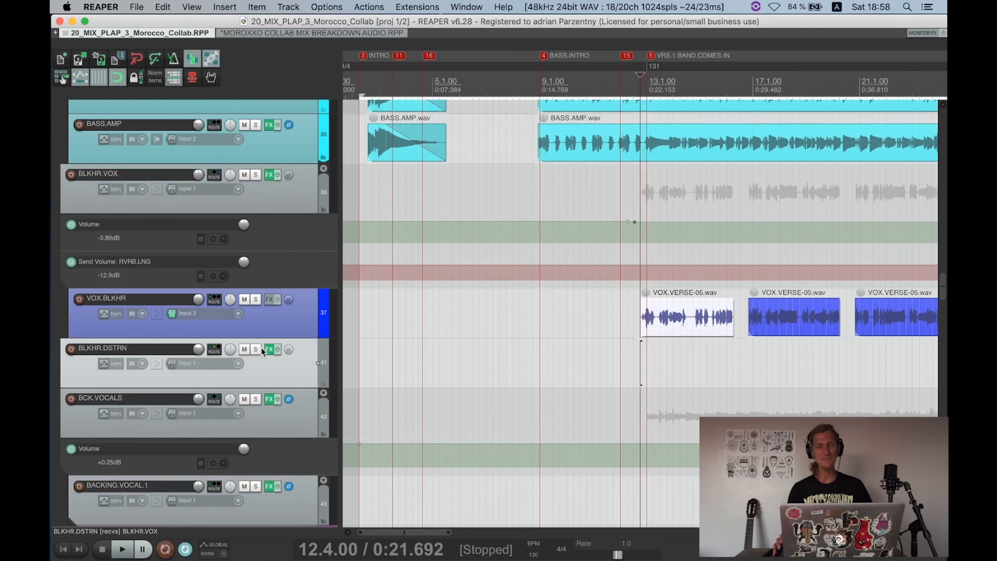
pyautogui.press('super+Down')
pyautogui.press('super+Up')
pyautogui.press('super+Up')
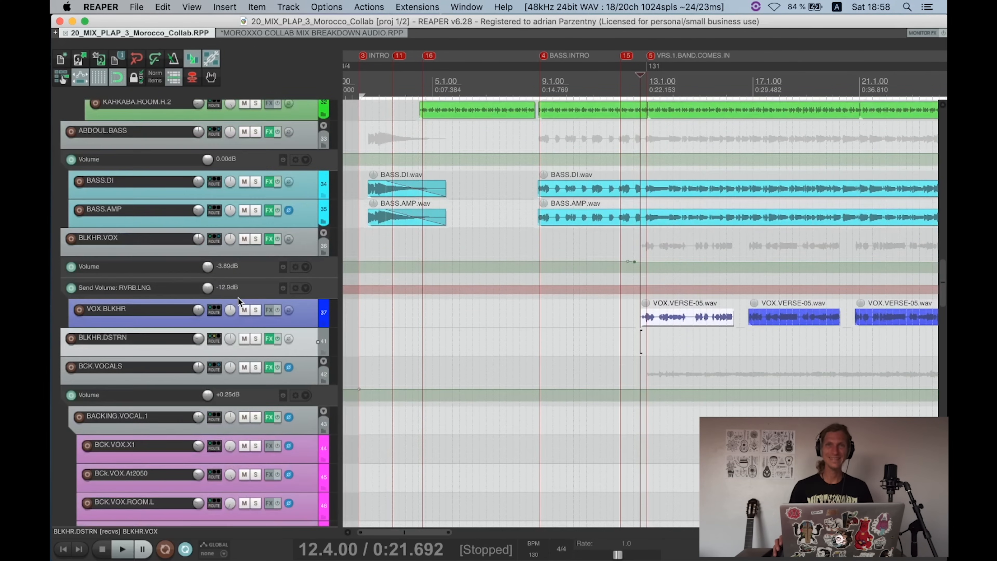
pyautogui.press('super+Down')
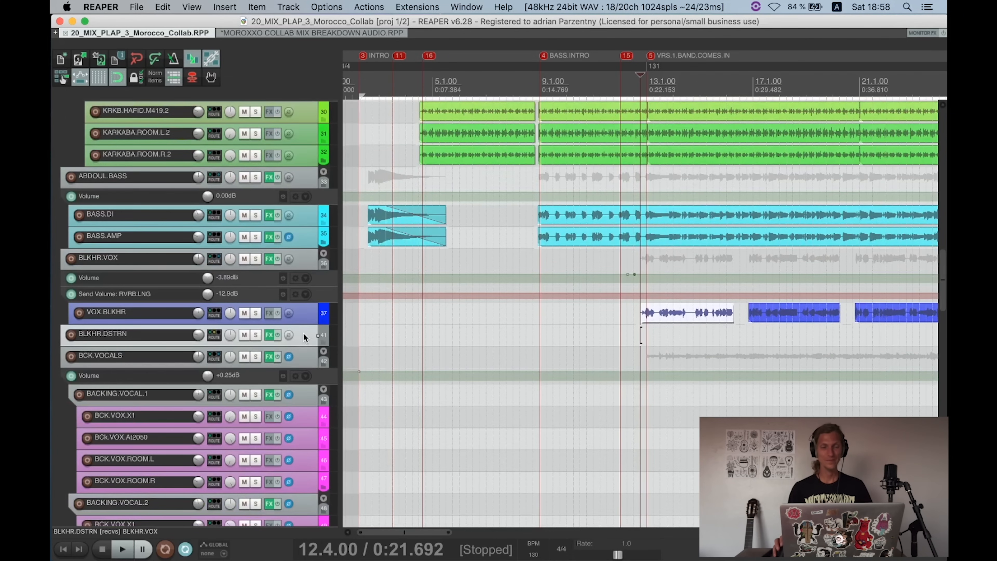
pyautogui.press('super+Up')
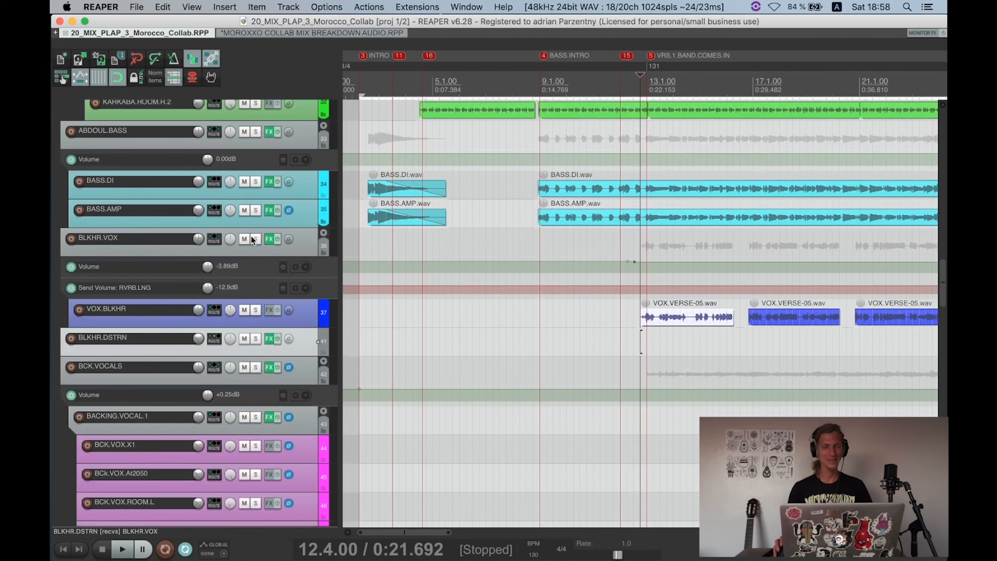
# Step: Check the sends in BLKHR.VOX's routing and inspect the VLA-3A compressor on the VOX.PLL.COMP= track
pyautogui.click(214, 239)
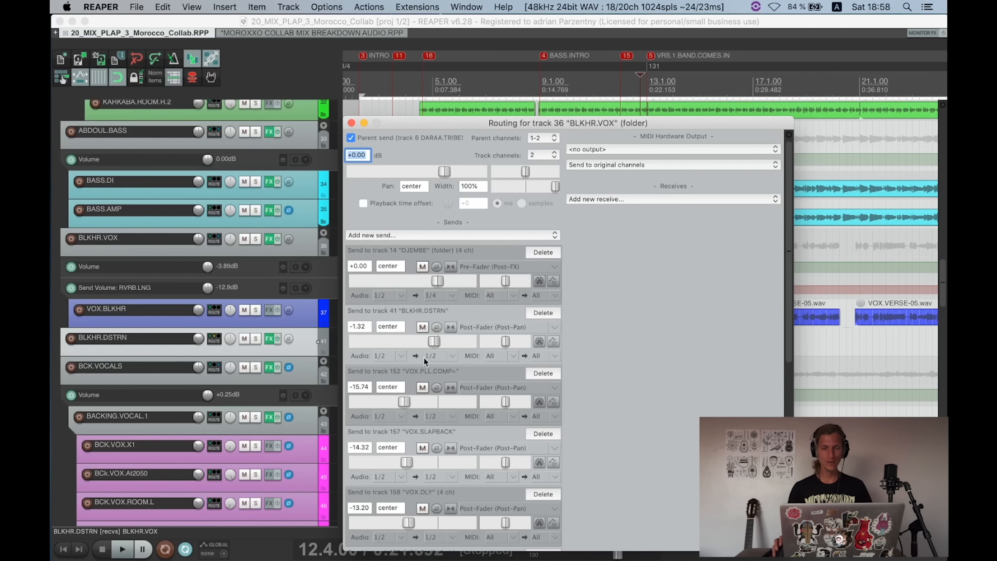
pyautogui.scroll(-20, 287, 315)
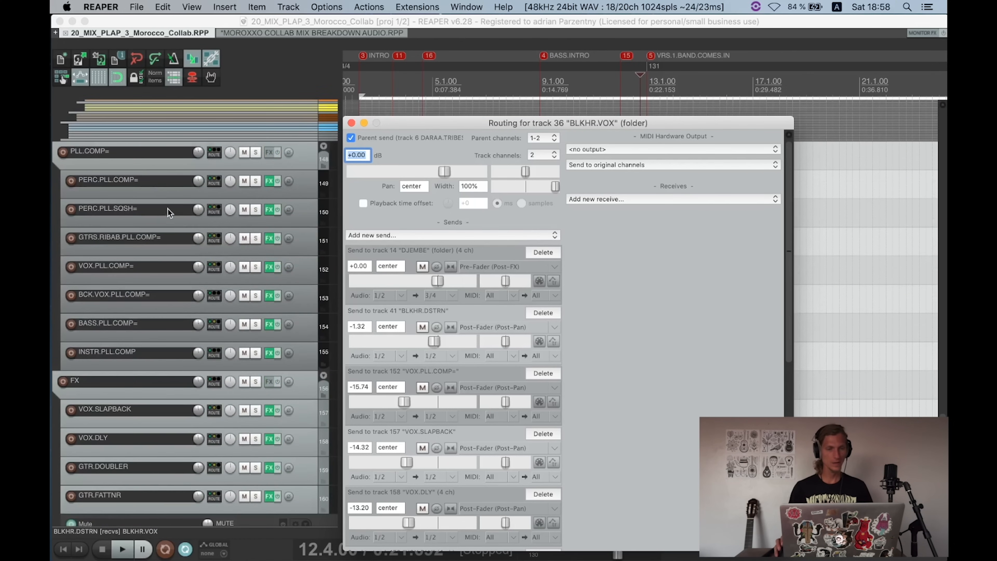
pyautogui.press('Escape')
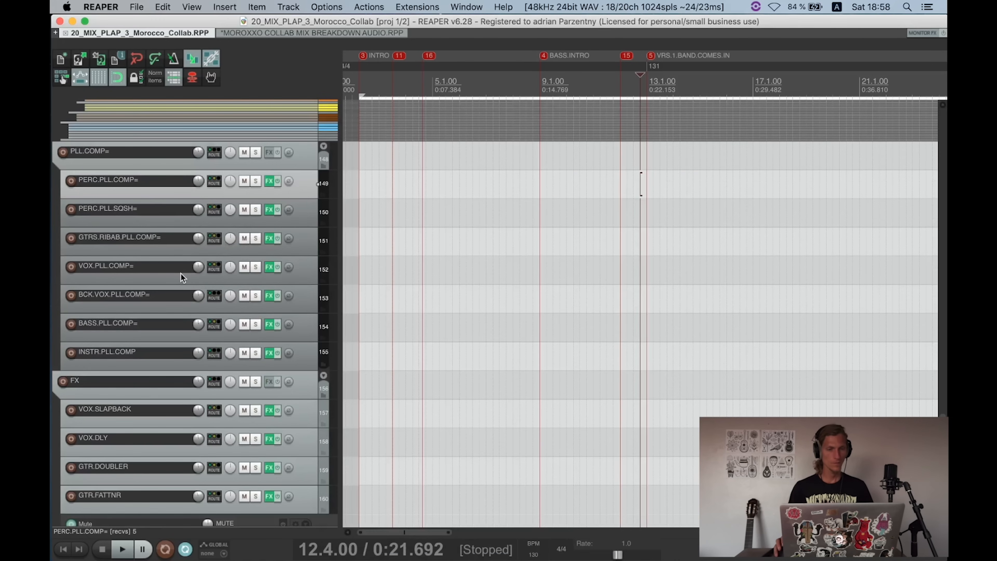
pyautogui.click(269, 267)
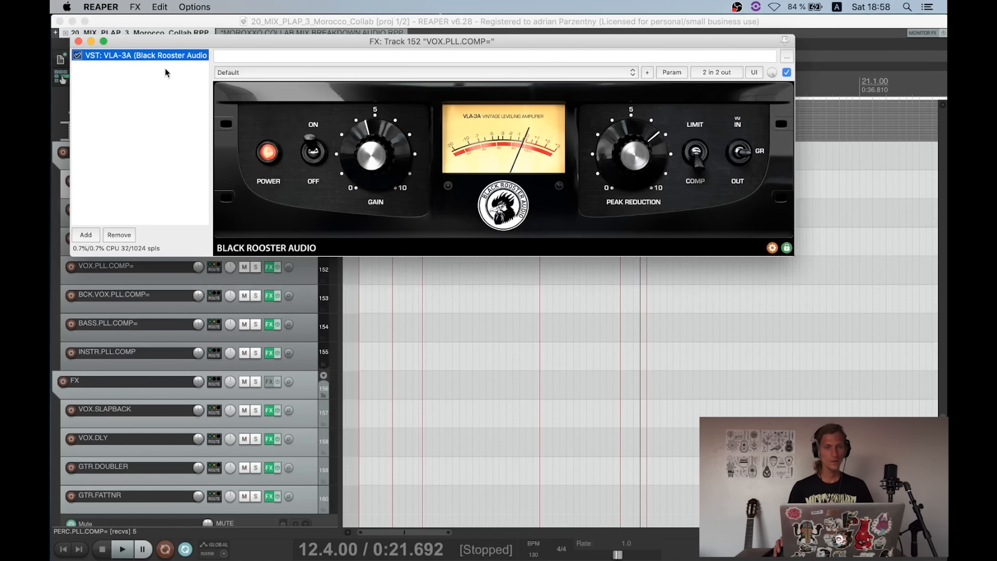
pyautogui.click(78, 41)
# Step: Reopen the routing of BLKHR.VOX, examine its remaining sends and locate the VOX.SLAPBACK and VOX.DLY tracks
pyautogui.scroll(20, 265, 229)
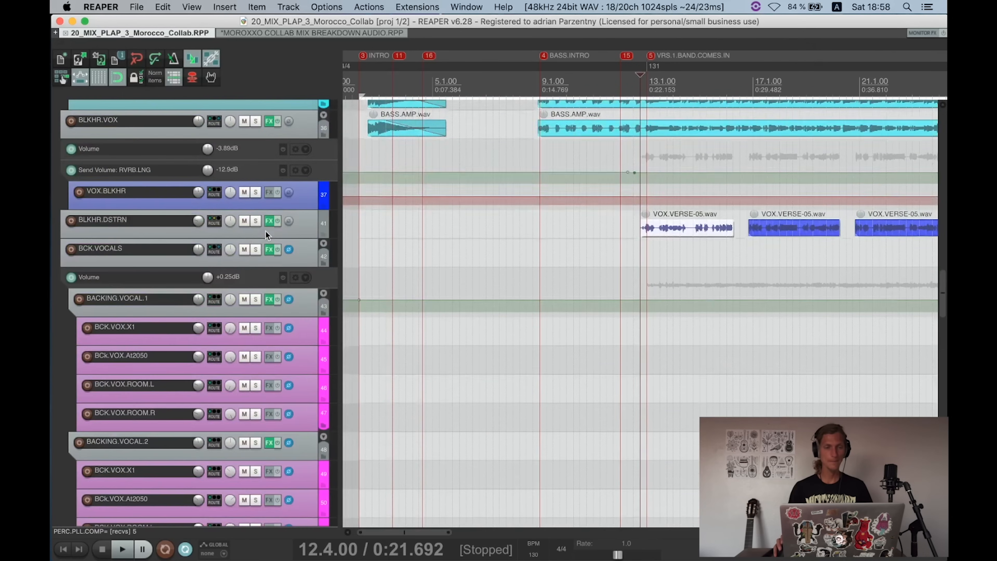
pyautogui.scroll(5, 296, 227)
pyautogui.scroll(-10, 287, 234)
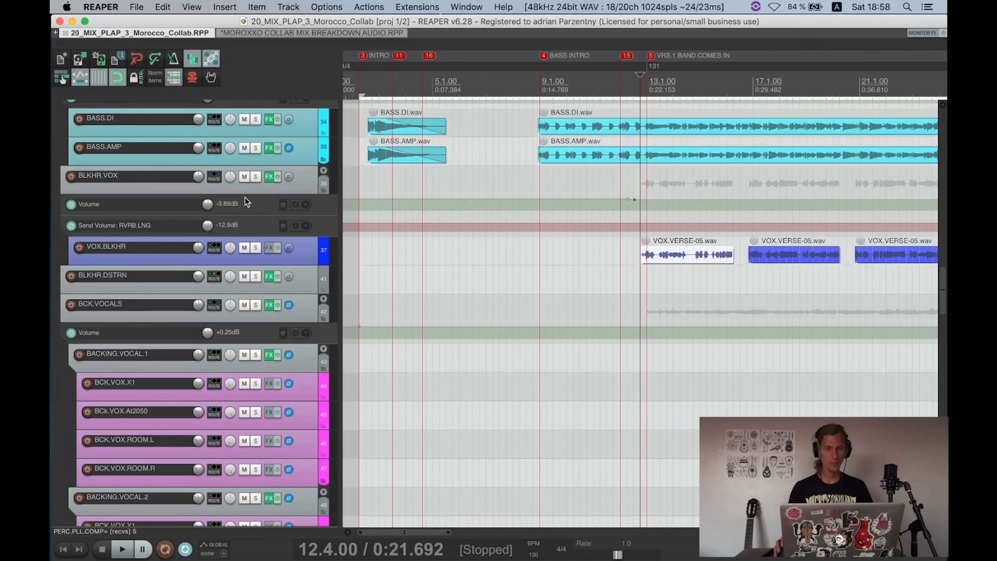
pyautogui.click(214, 178)
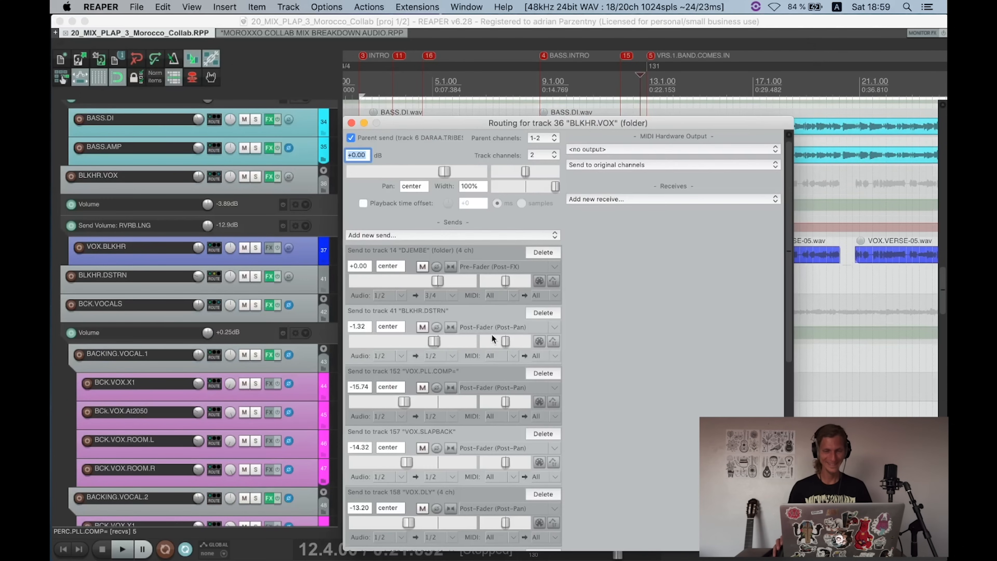
pyautogui.scroll(-2, 463, 417)
pyautogui.scroll(-3, 474, 393)
pyautogui.scroll(-20, 308, 306)
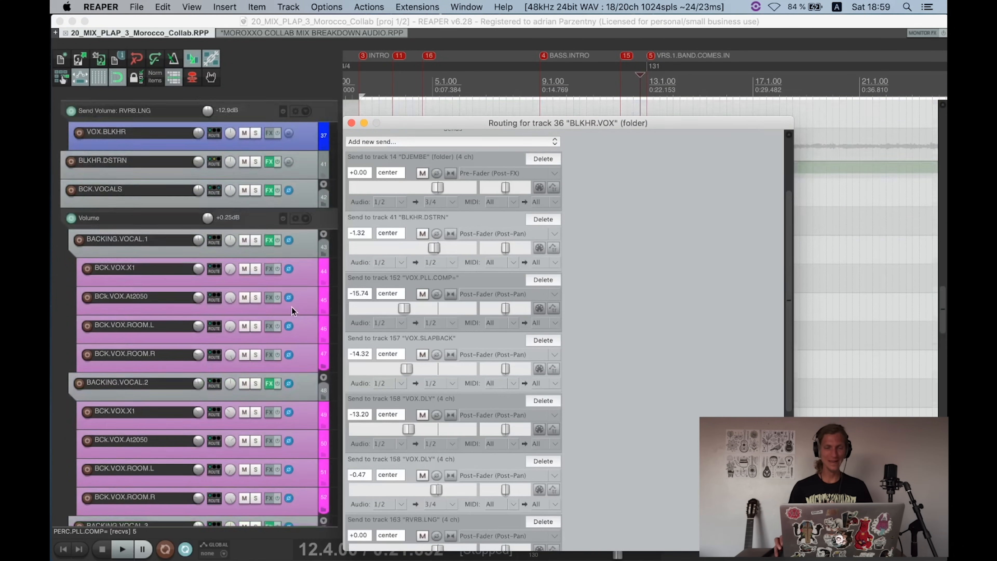
pyautogui.scroll(-10, 253, 338)
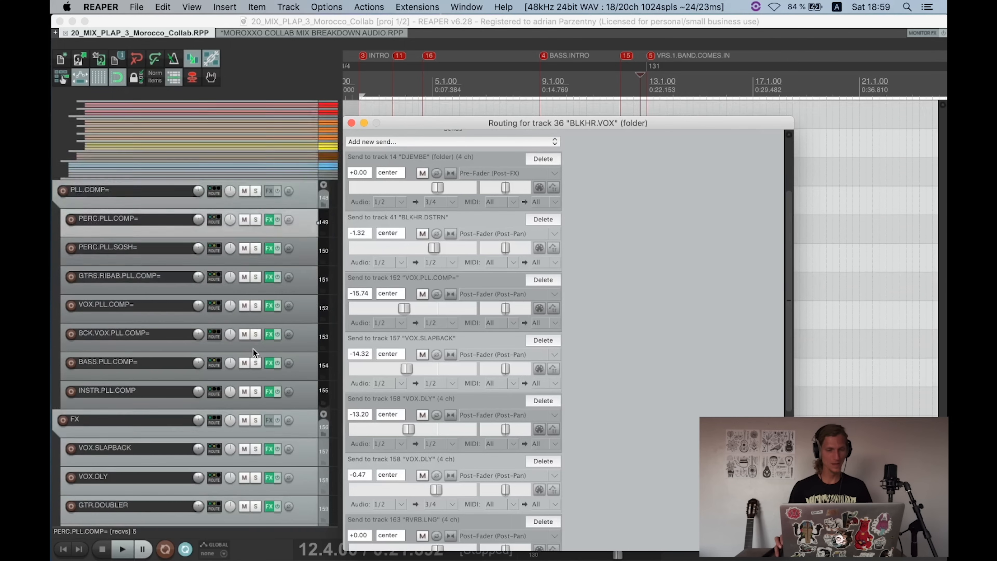
pyautogui.scroll(5, 239, 289)
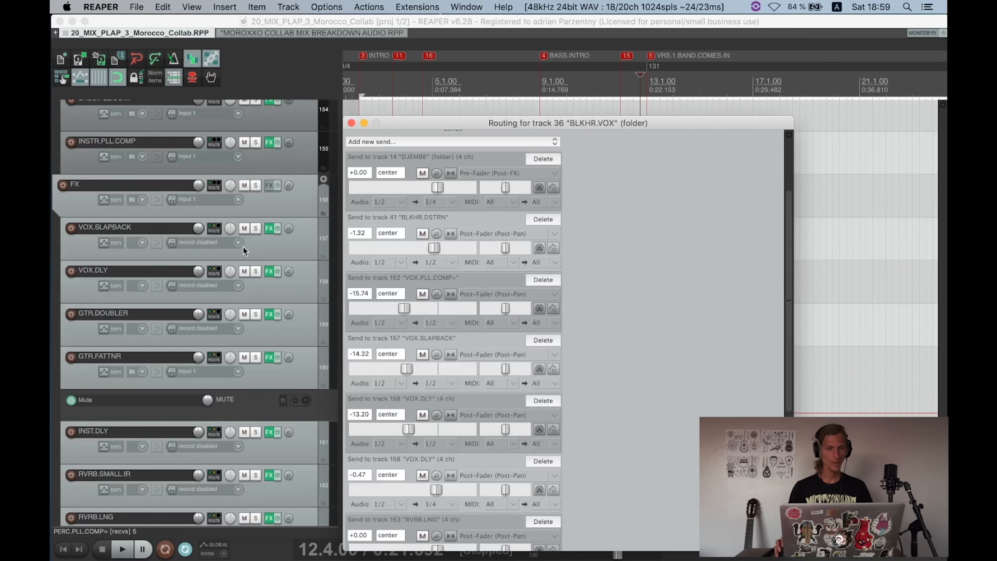
# Step: Inspect the EchoBoy on VOX.SLAPBACK and audition that track soloed from bar 12.4, ending with playback stopped and the solo off
pyautogui.click(269, 228)
pyautogui.moveTo(184, 39)
pyautogui.mouseDown()
pyautogui.moveTo(259, 40)
pyautogui.moveTo(179, 24)
pyautogui.mouseUp()
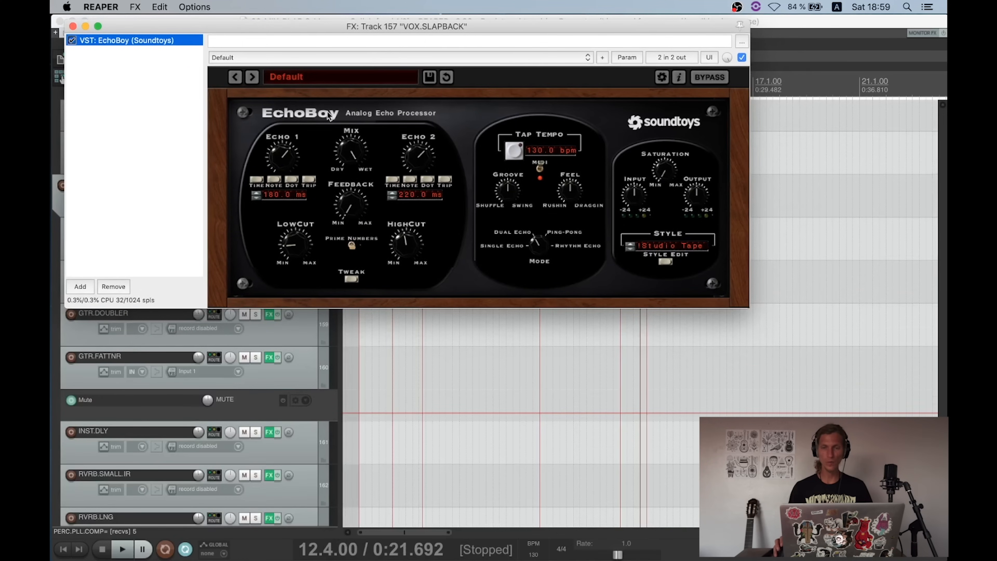
pyautogui.press('space')
pyautogui.click(269, 228)
pyautogui.click(255, 228)
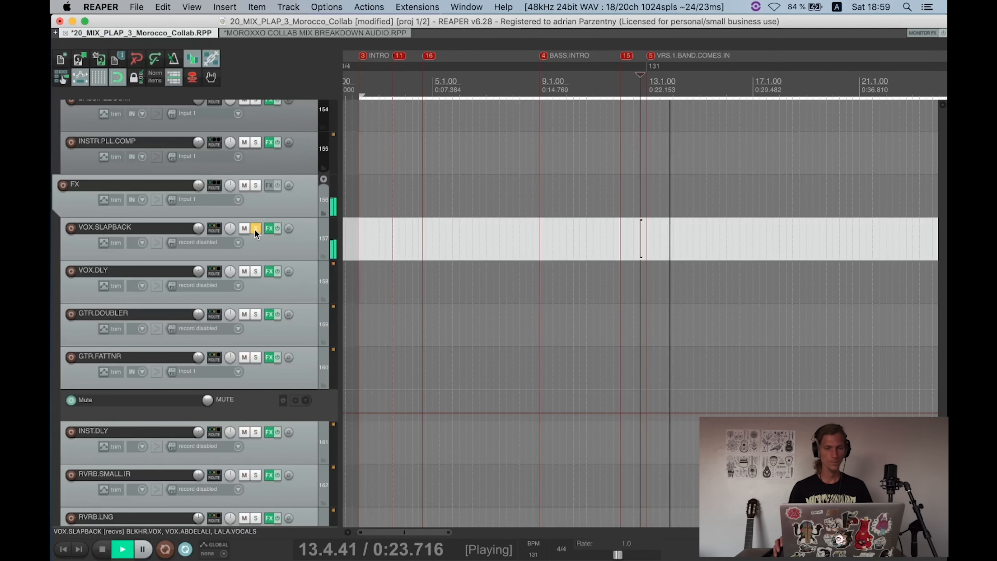
pyautogui.press('space')
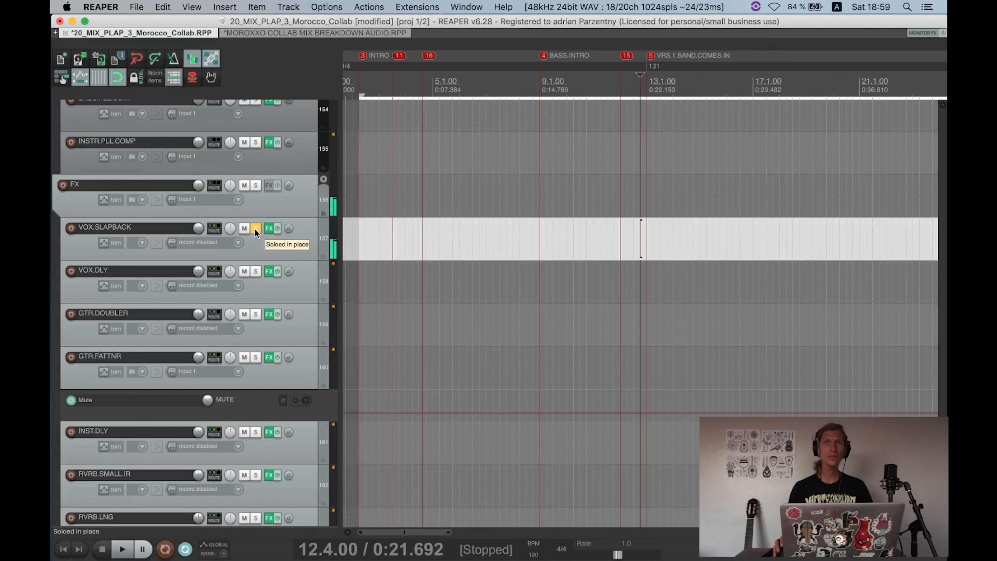
pyautogui.click(255, 228)
# Step: Solo the VOX.DLY track in the FX folder and play it from bar 12.4
pyautogui.scroll(20, 277, 292)
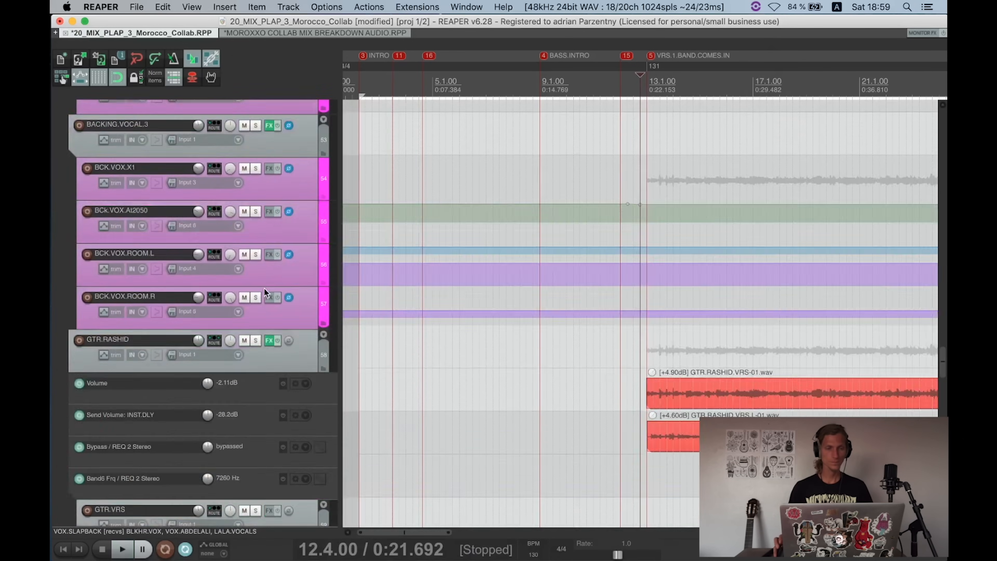
pyautogui.scroll(-15, 265, 283)
pyautogui.scroll(-1, 264, 278)
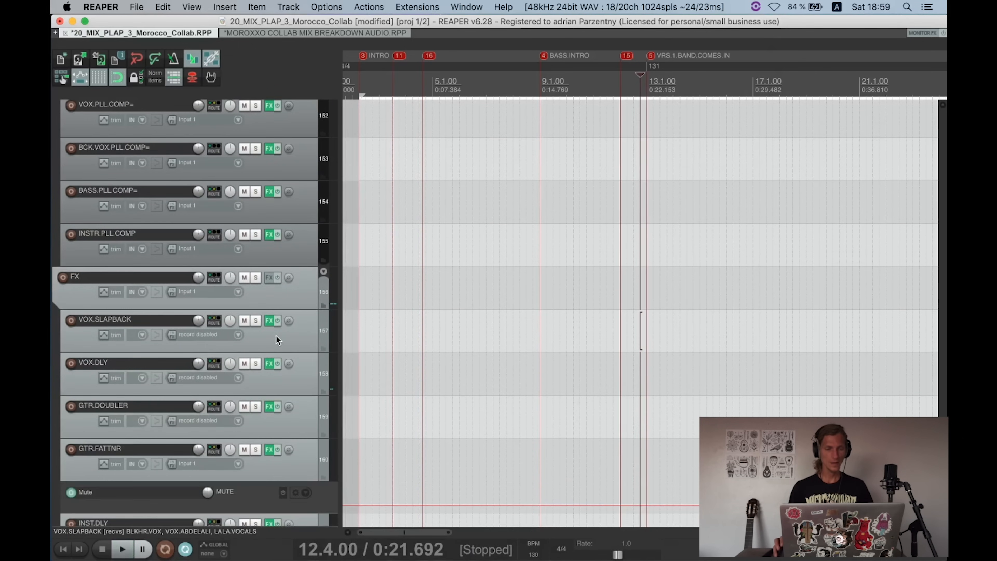
pyautogui.click(255, 363)
pyautogui.press('space')
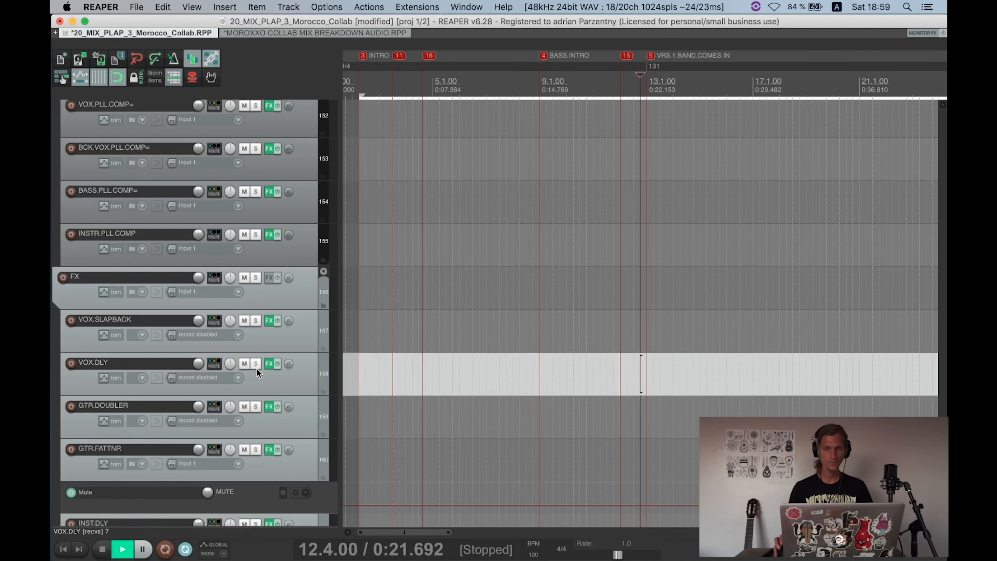
# Step: Inspect the H-Delay and ReaComp on VOX.DLY during playback and close the effects window
pyautogui.scroll(-5, 267, 363)
pyautogui.click(270, 163)
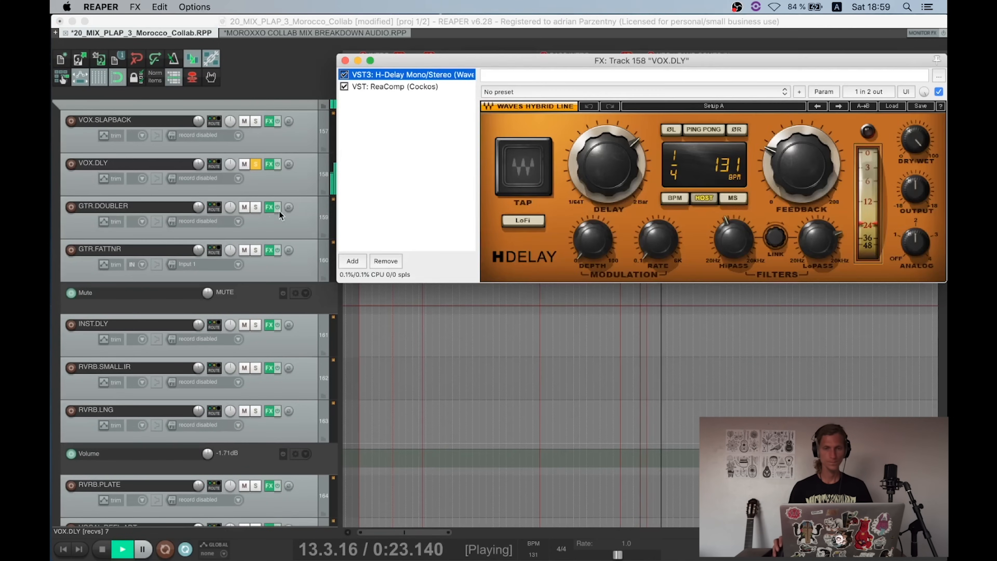
pyautogui.moveTo(447, 59); pyautogui.dragTo(283, 35)
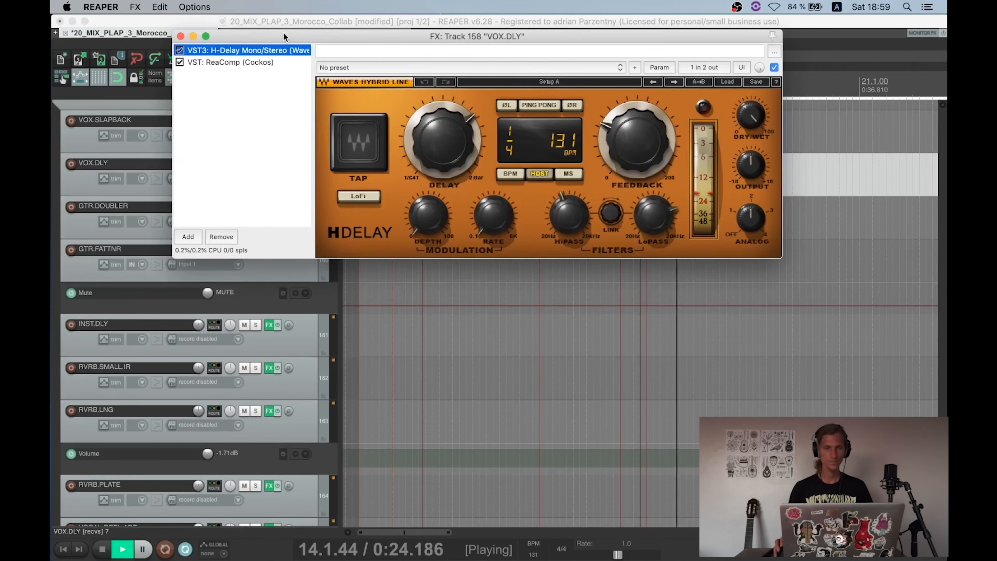
pyautogui.click(255, 60)
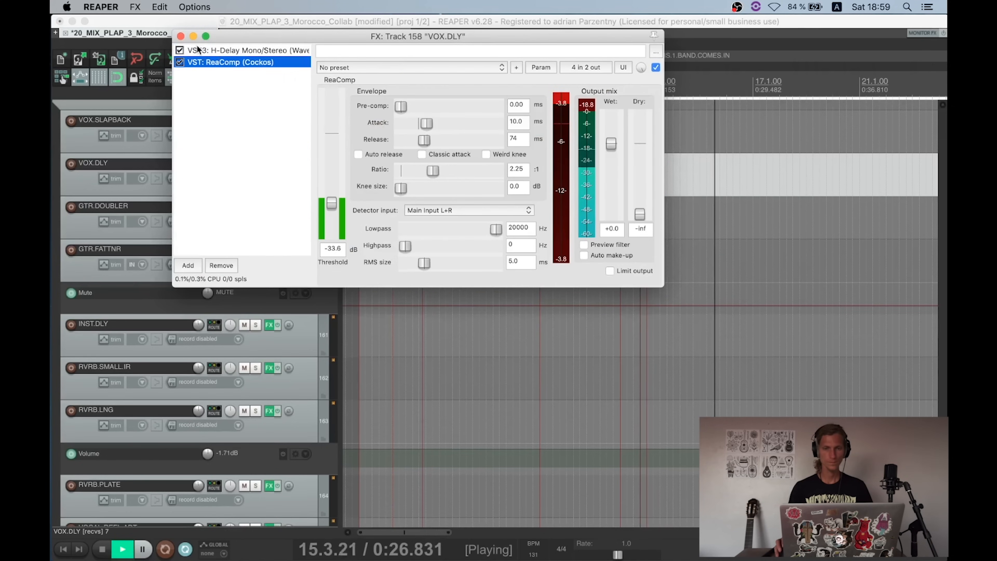
pyautogui.click(180, 36)
# Step: Open the routing of VOX.DLY, examine its receives, including both from BLKHR.VOX, and close the routing window
pyautogui.click(214, 164)
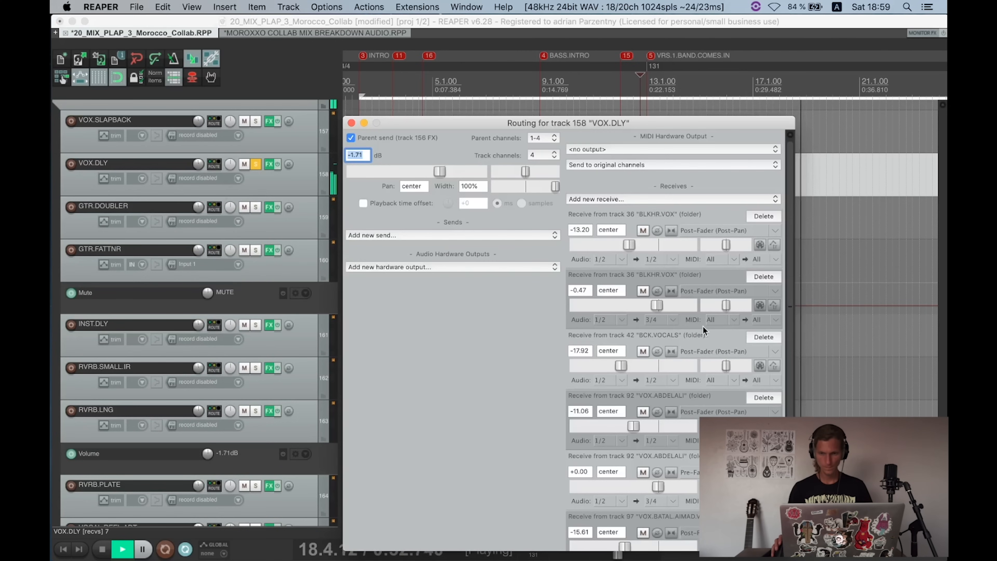
pyautogui.scroll(-4, 690, 314)
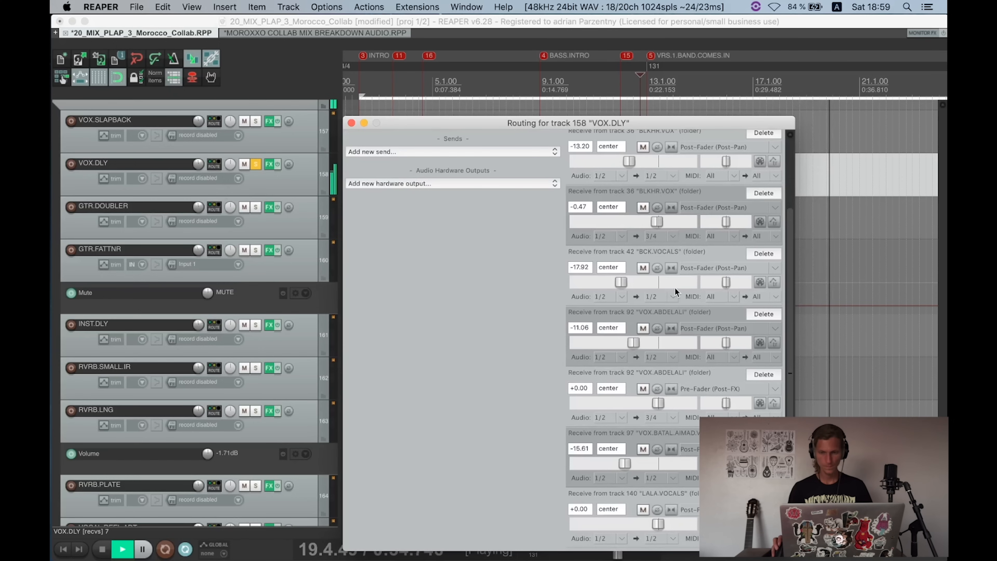
pyautogui.scroll(4, 388, 190)
pyautogui.scroll(2, 306, 135)
pyautogui.scroll(2, 307, 135)
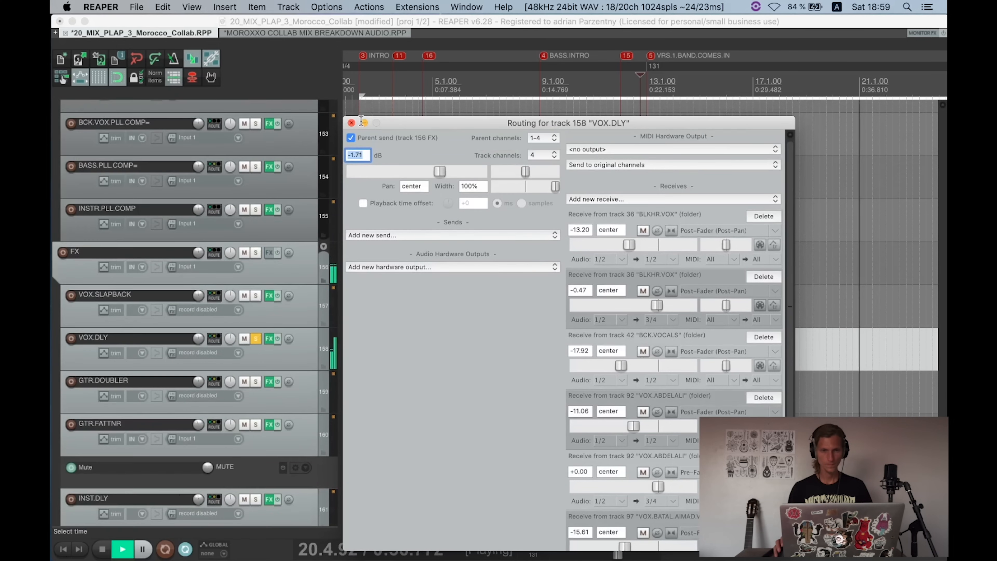
pyautogui.click(352, 123)
# Step: Set ReaComp's detector input on VOX.DLY to Auxiliary Input L+R and its threshold to -23.8 dB, and stop playback
pyautogui.click(272, 341)
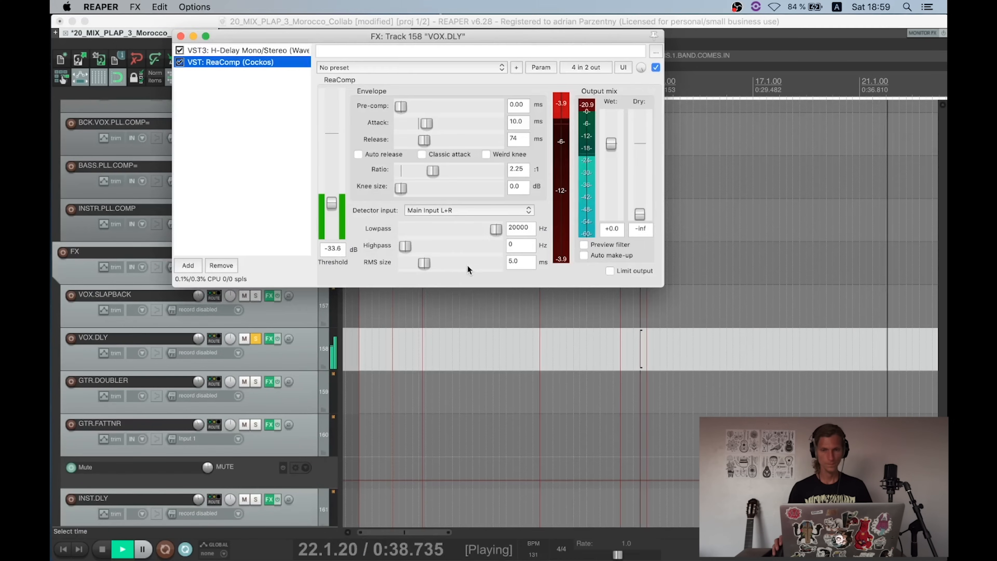
pyautogui.click(473, 210)
pyautogui.click(473, 223)
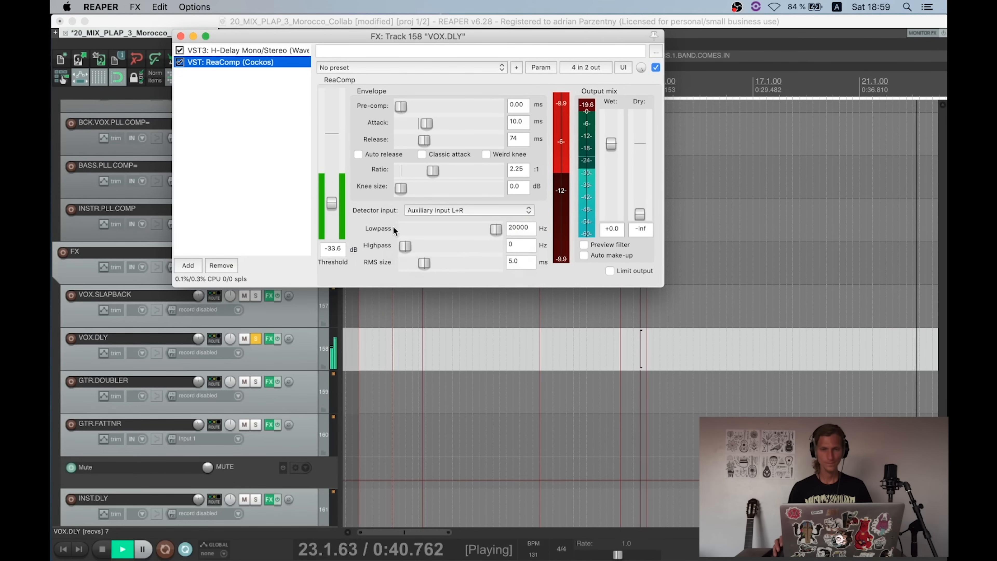
pyautogui.moveTo(332, 202); pyautogui.dragTo(334, 189)
pyautogui.press('space')
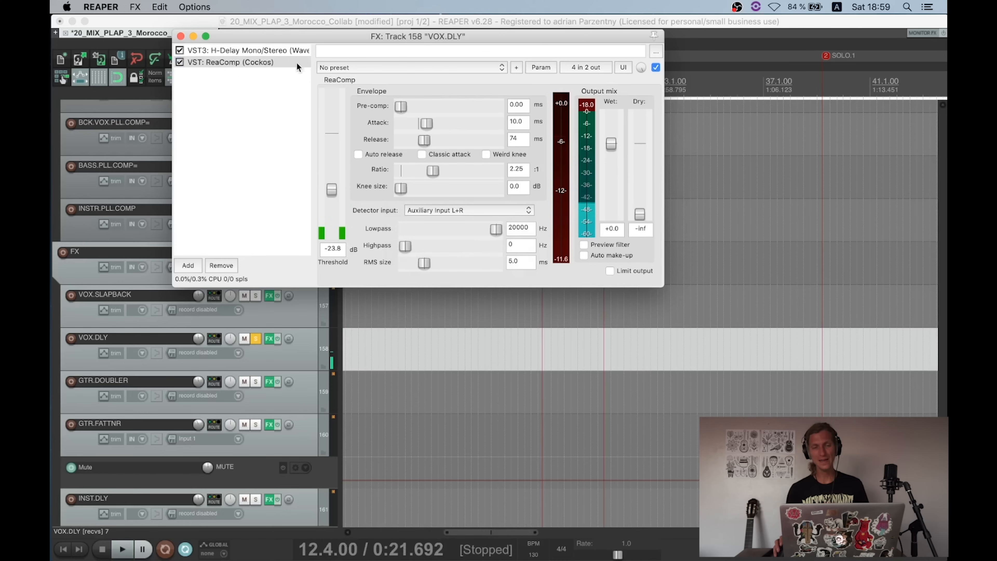
# Step: Move the VOX.DLY effects window clear of the tracks, review ReaComp's detector input options and close the window
pyautogui.moveTo(340, 40); pyautogui.dragTo(514, 65)
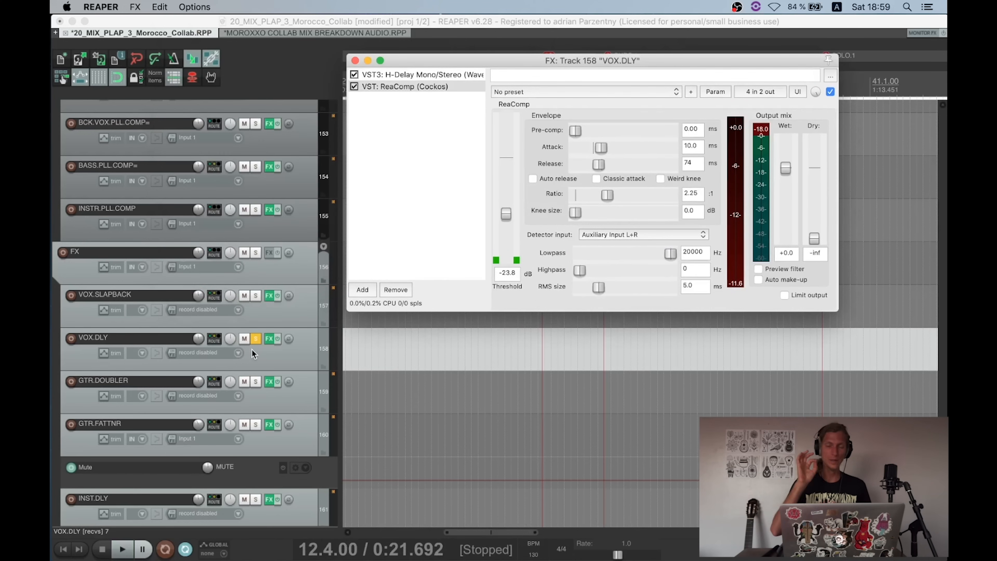
pyautogui.click(388, 156)
pyautogui.click(433, 87)
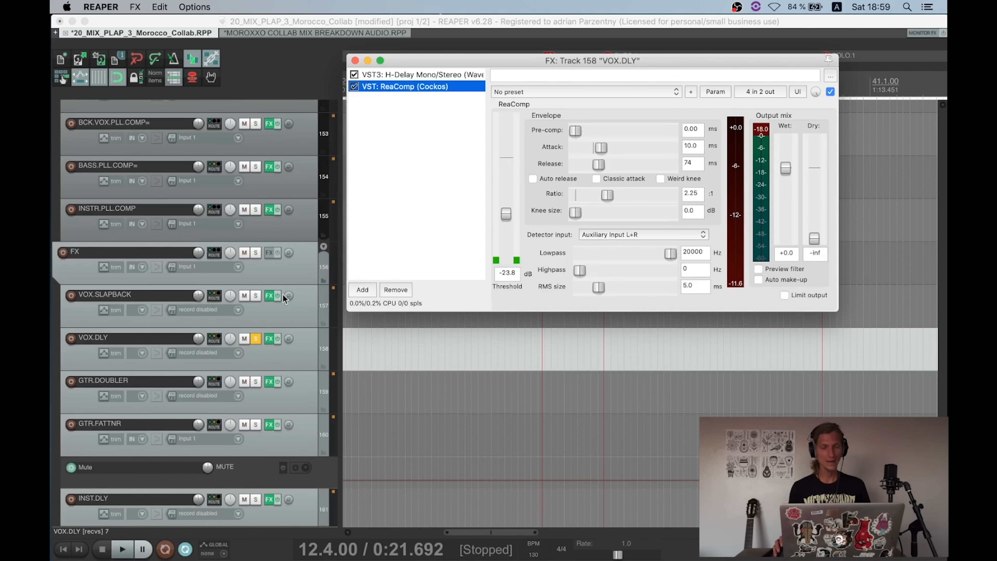
pyautogui.click(620, 234)
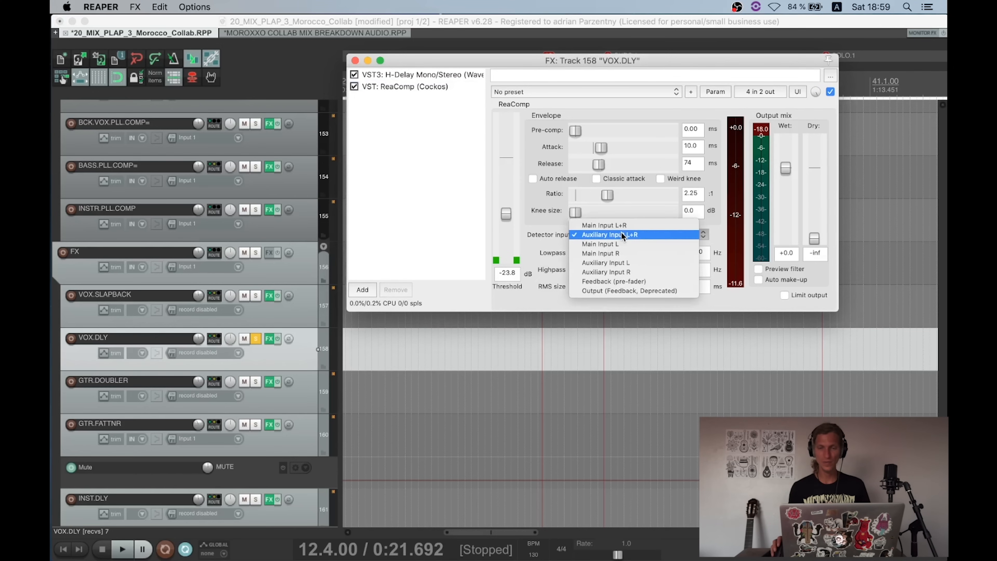
pyautogui.click(398, 193)
pyautogui.click(354, 60)
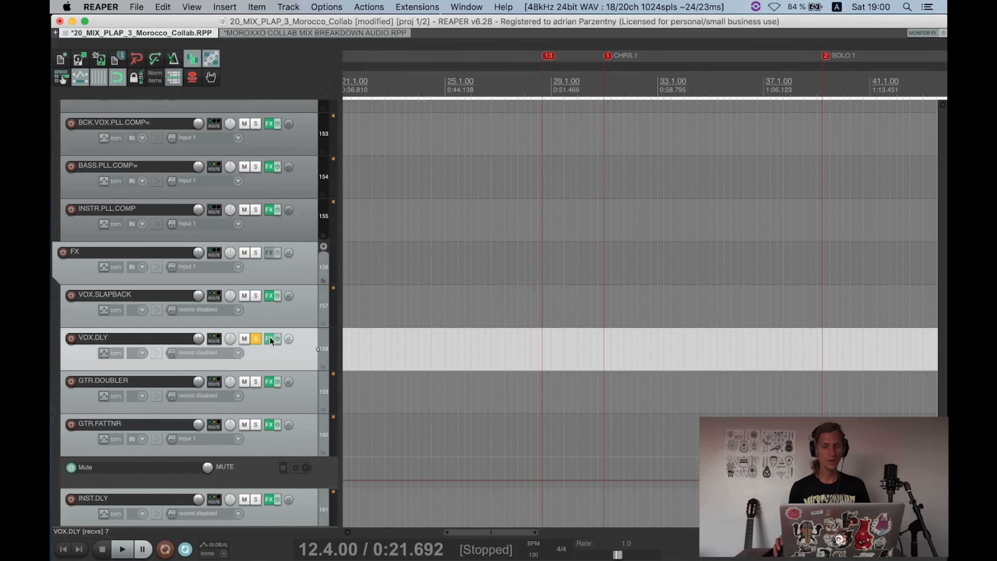
# Step: Unsolo VOX.DLY and play the full mix from bar 12.4
pyautogui.click(256, 338)
pyautogui.press('space')
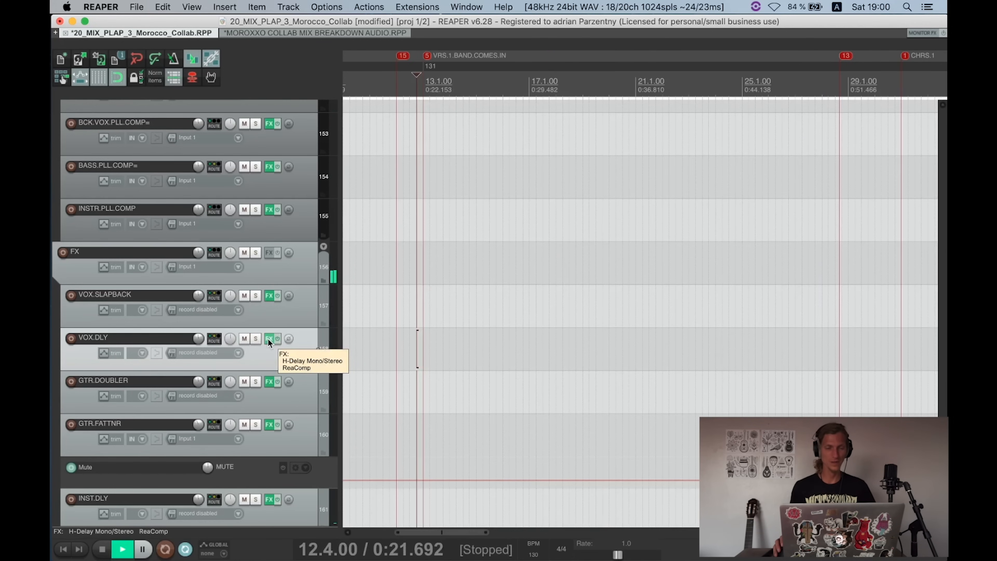
# Step: Set ReaComp's detector input on VOX.DLY to Main Input L+R, close the effects window and play the mix from bar 12.4
pyautogui.scroll(-1, 269, 338)
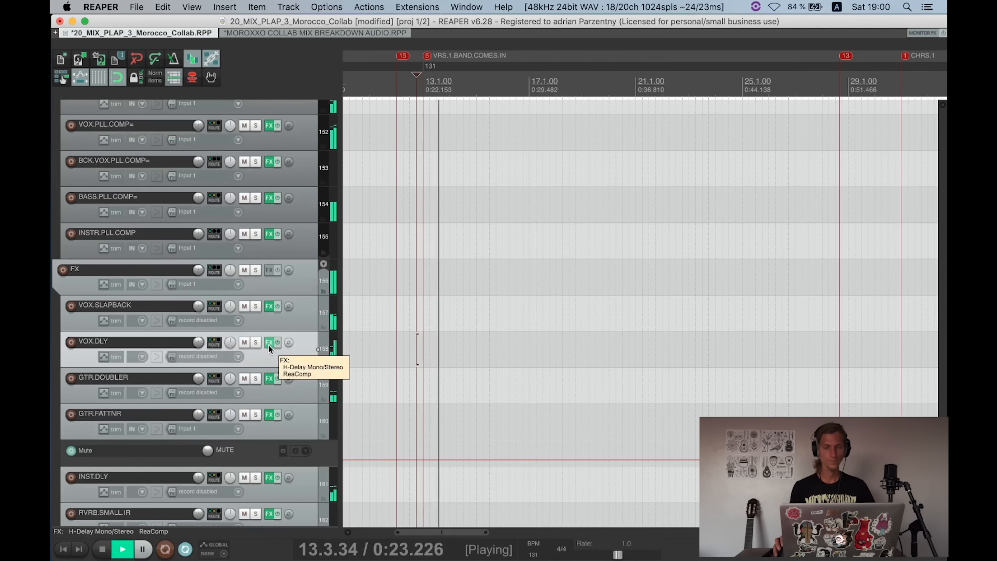
pyautogui.click(269, 345)
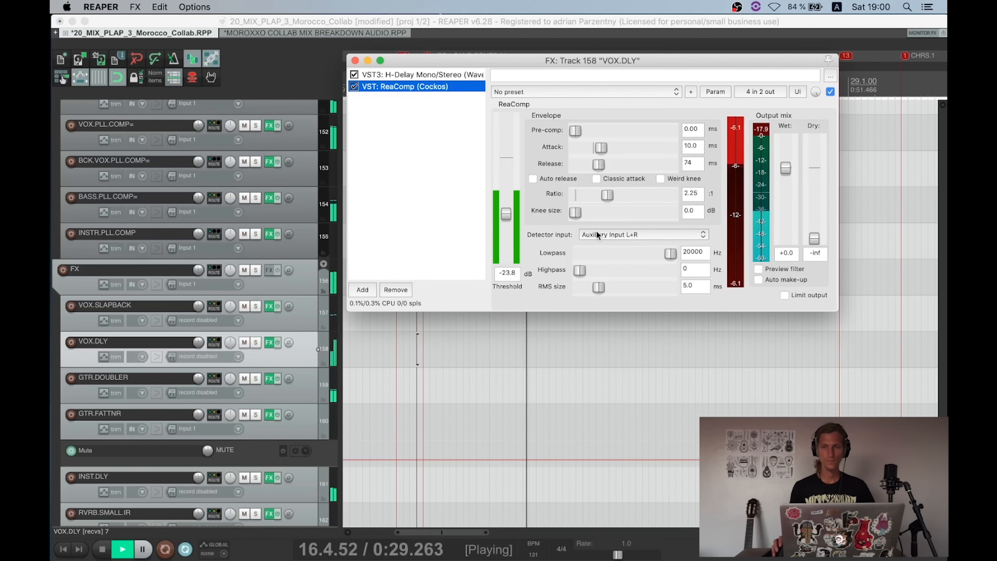
pyautogui.press('space')
pyautogui.click(639, 234)
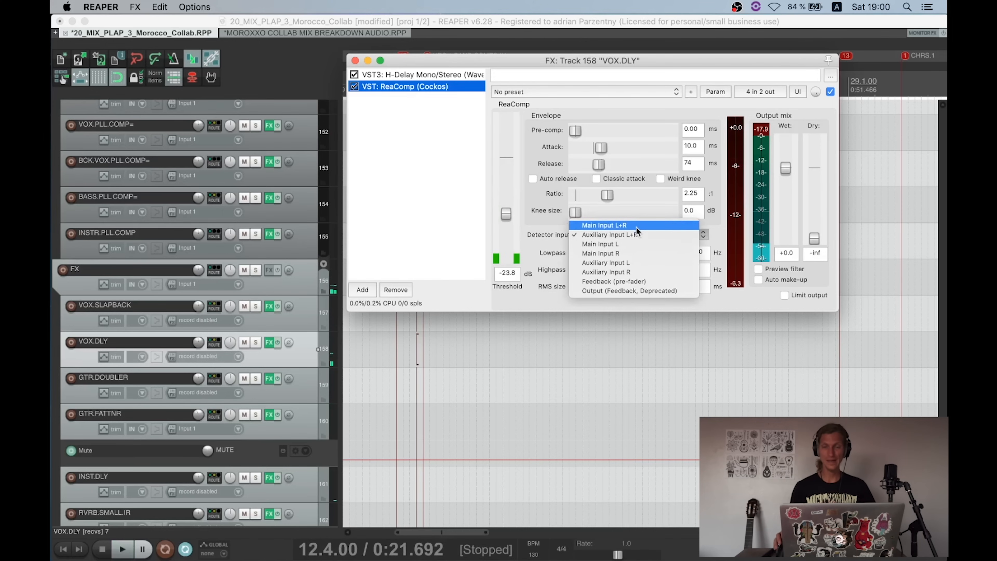
pyautogui.click(634, 226)
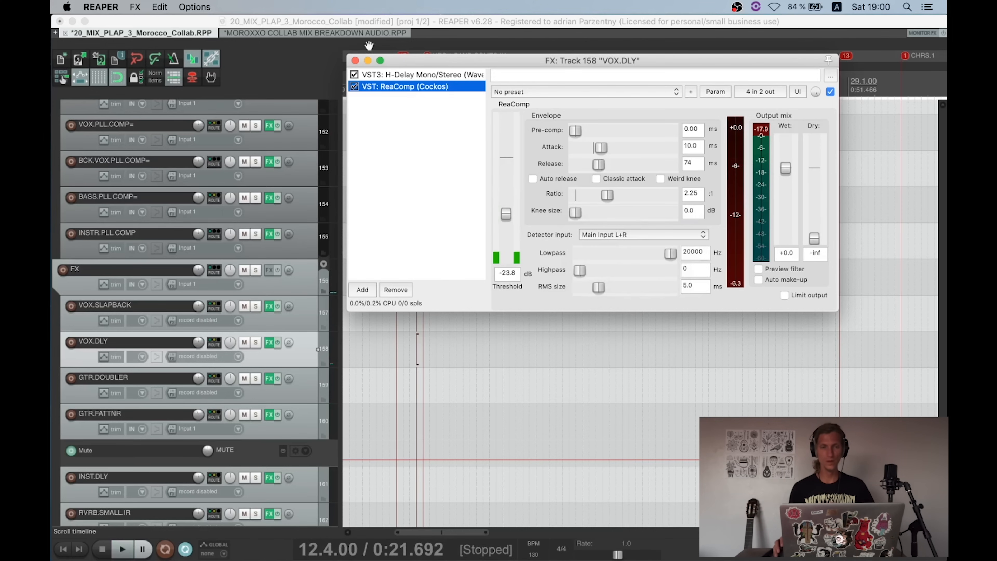
pyautogui.click(356, 61)
pyautogui.press('space')
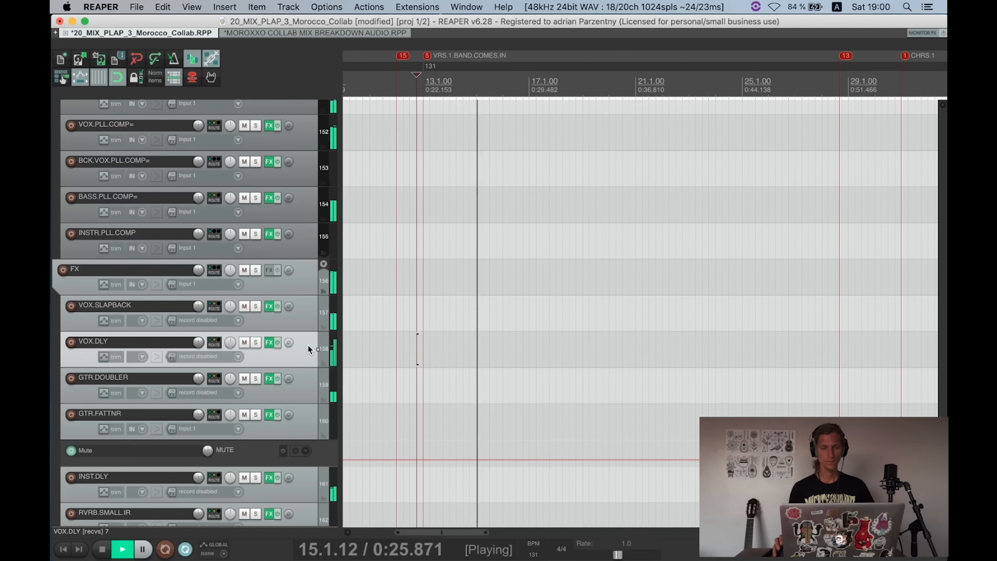
pyautogui.scroll(-1, 308, 345)
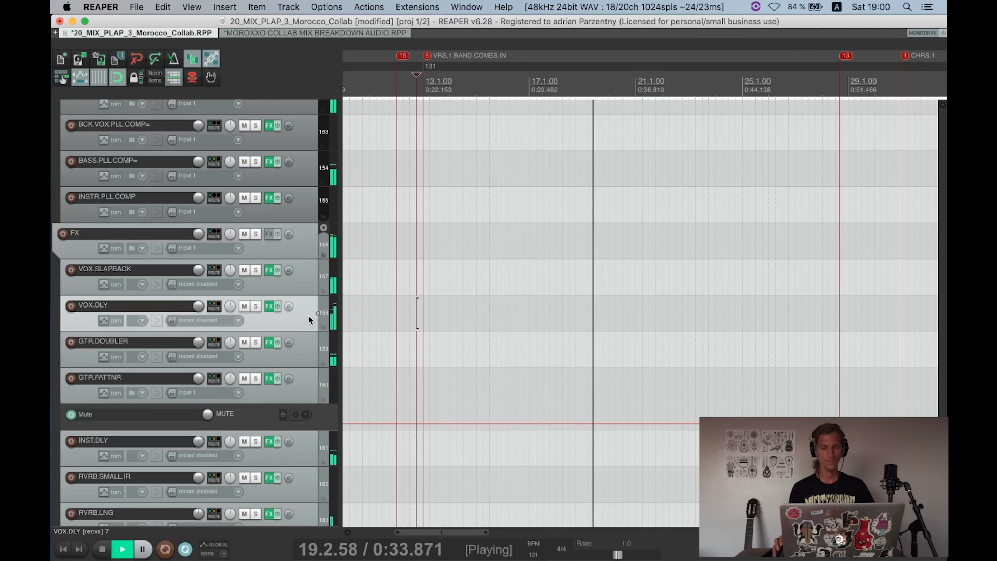
# Step: Stop playback, set ReaComp's detector input on VOX.DLY to Auxiliary Input L+R and close the effects window
pyautogui.press('space')
pyautogui.click(269, 306)
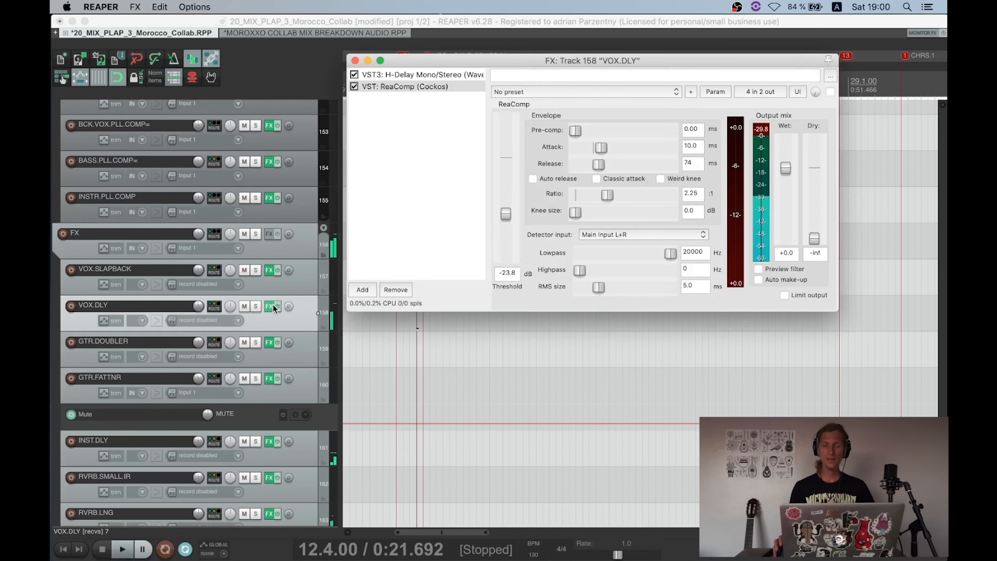
pyautogui.click(609, 234)
pyautogui.click(612, 274)
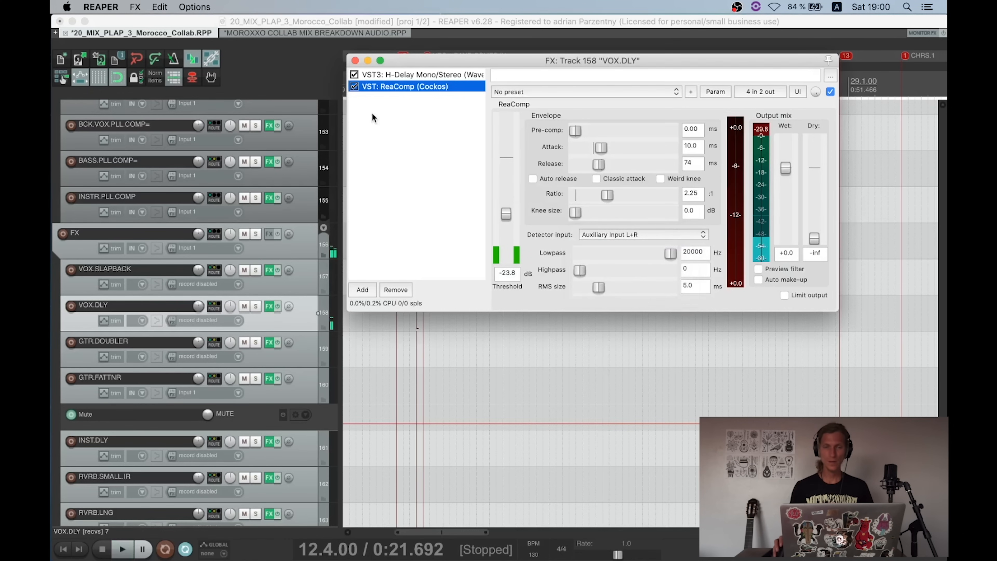
pyautogui.click(355, 61)
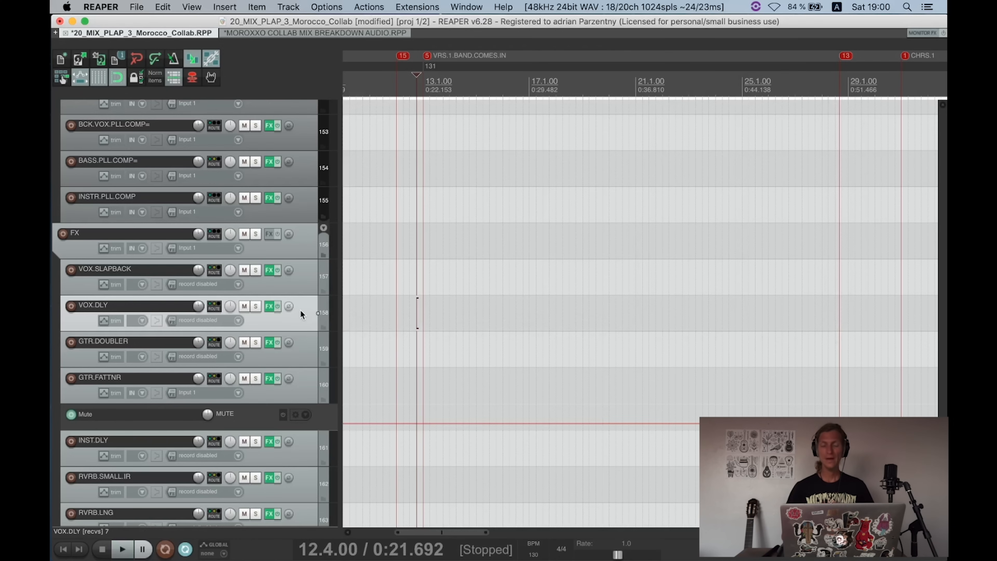
pyautogui.click(269, 306)
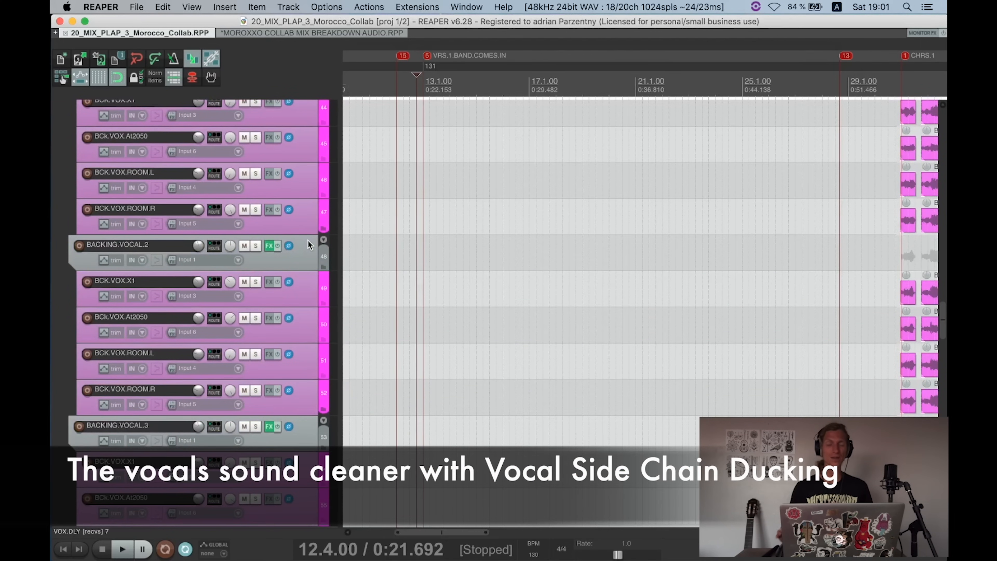
# Step: Open the routing of BLKHR.VOX, look through its sends from DJEMBE to RVRB.LNG and close the routing window
pyautogui.scroll(-5, 308, 239)
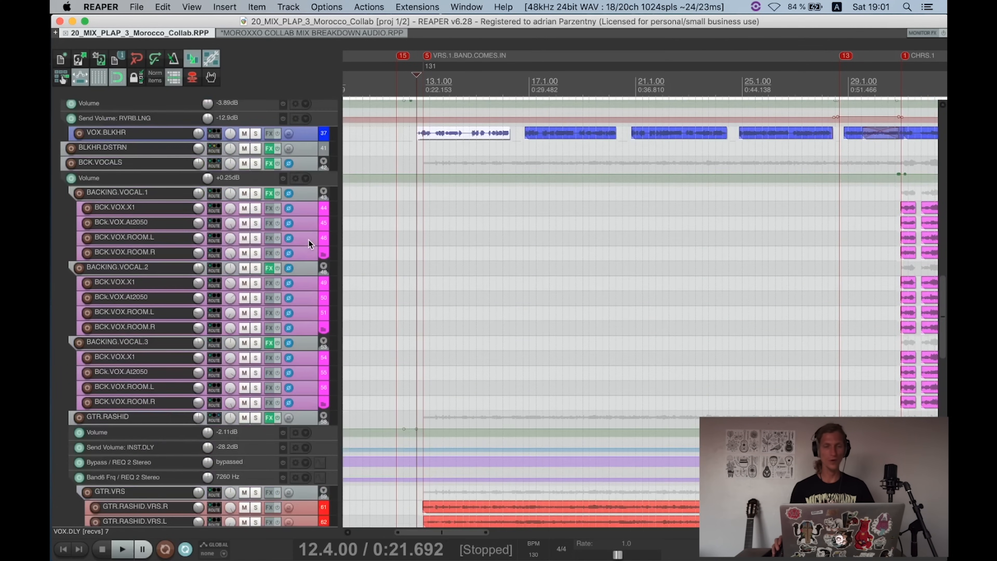
pyautogui.scroll(8, 308, 239)
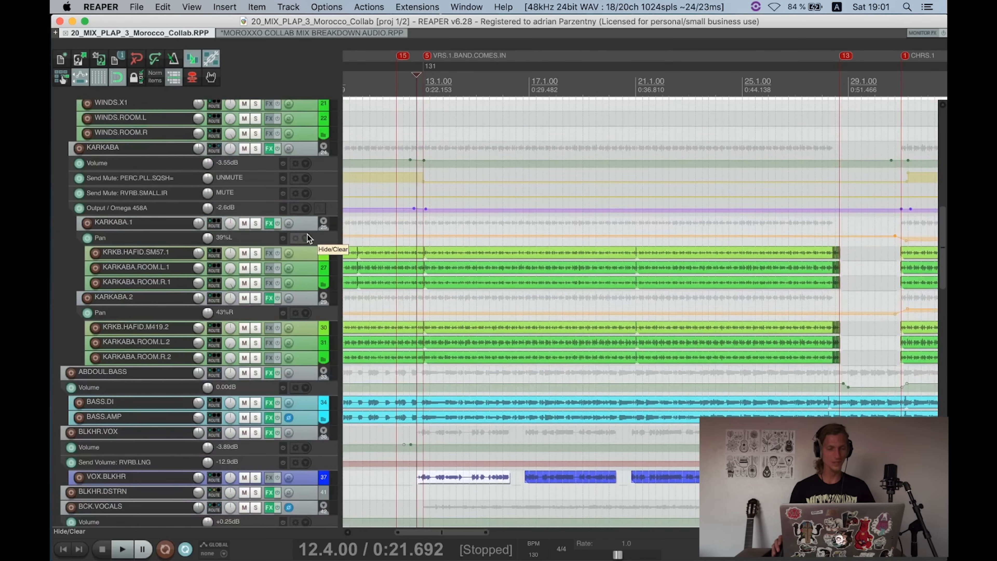
pyautogui.scroll(-4, 307, 237)
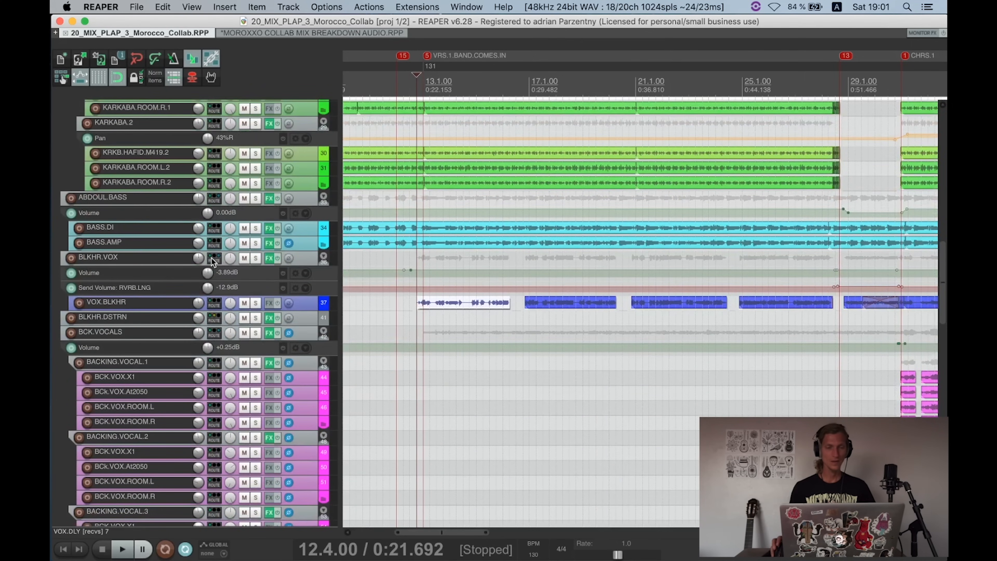
pyautogui.click(212, 259)
pyautogui.scroll(-4, 646, 313)
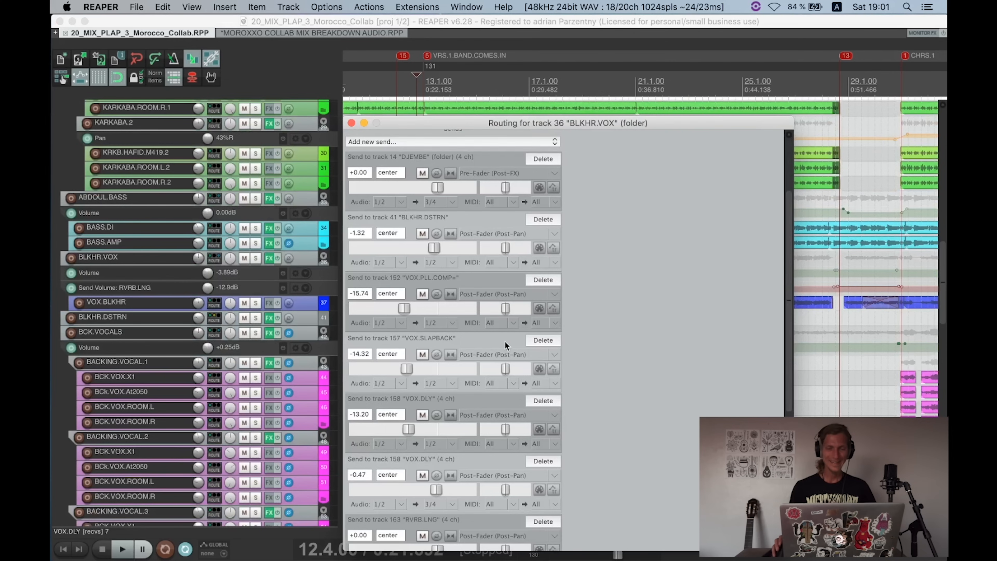
pyautogui.scroll(-3, 530, 354)
pyautogui.scroll(-2, 460, 407)
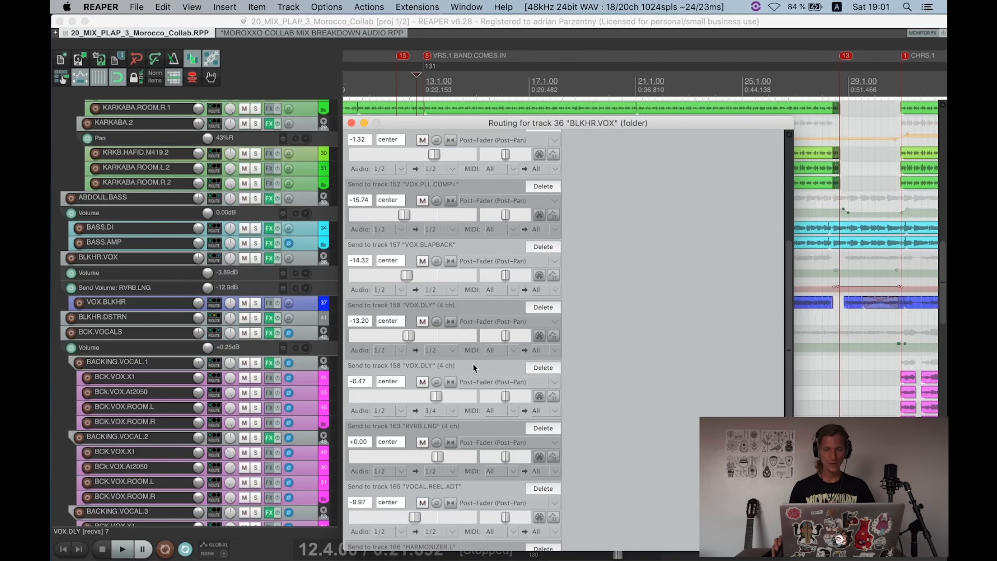
pyautogui.scroll(-2, 477, 412)
pyautogui.scroll(-3, 441, 398)
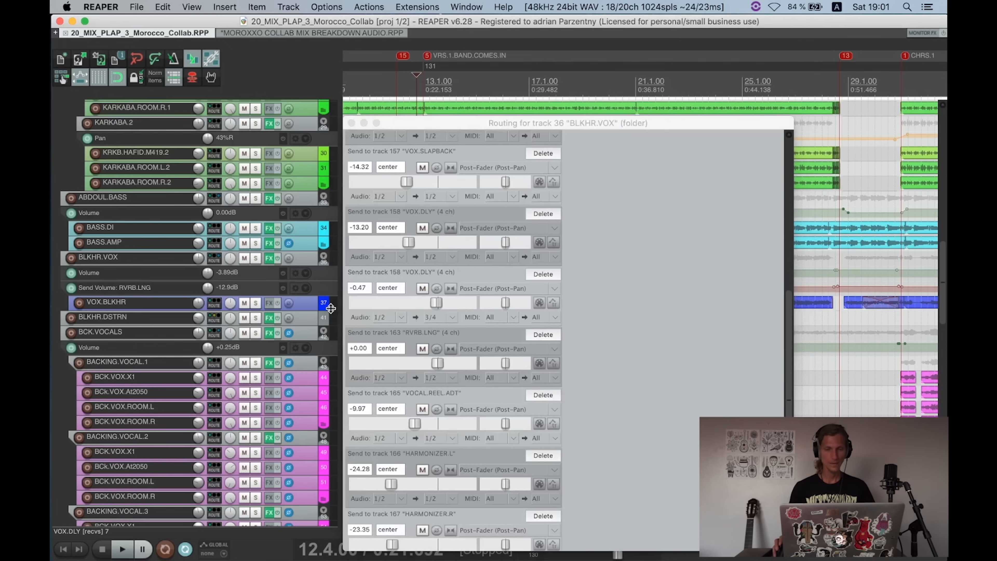
pyautogui.press('Escape')
# Step: Solo RVRB.LNG, listen to it from bar 12.4 and examine the receives in its routing window
pyautogui.scroll(-20, 335, 320)
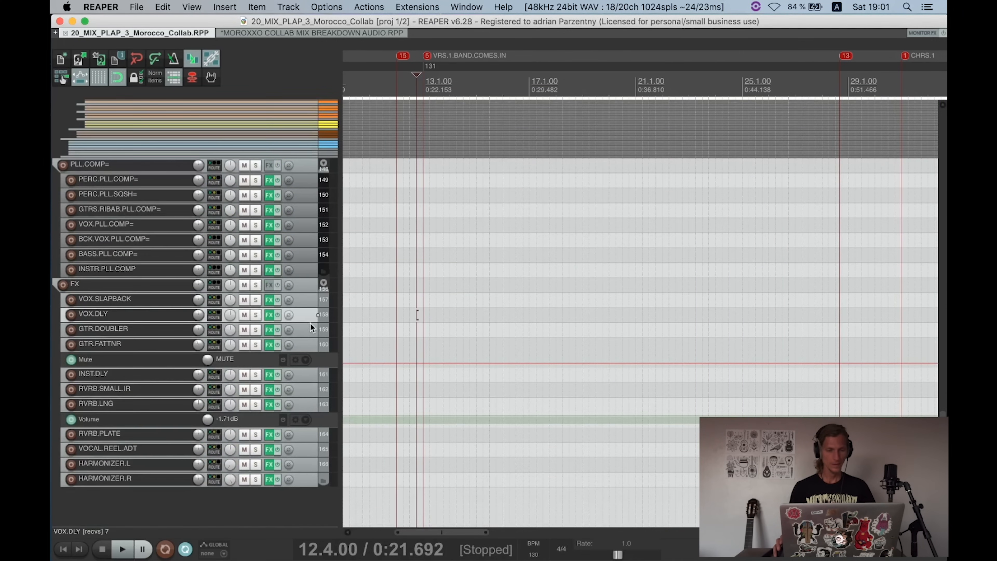
pyautogui.click(256, 405)
pyautogui.press('space')
pyautogui.scroll(2, 257, 401)
pyautogui.scroll(-2, 258, 396)
pyautogui.scroll(4, 258, 394)
pyautogui.scroll(-5, 259, 393)
pyautogui.scroll(-3, 576, 352)
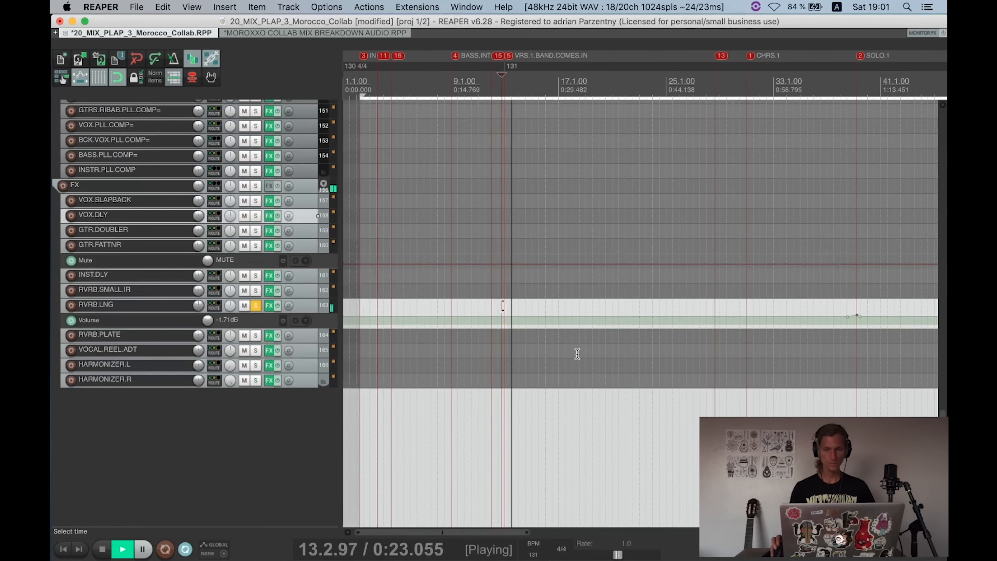
pyautogui.scroll(5, 573, 350)
pyautogui.press('space')
pyautogui.click(215, 282)
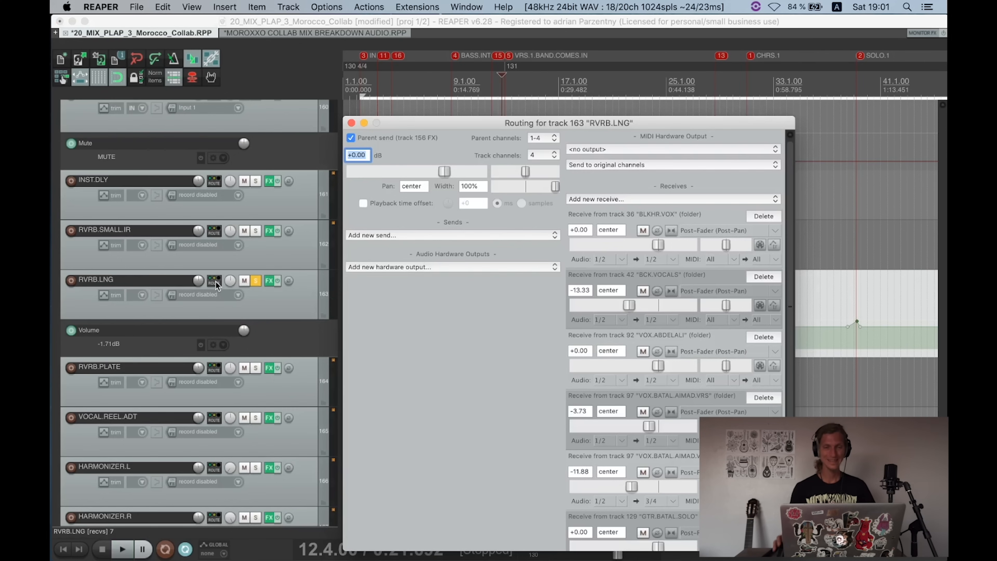
pyautogui.click(352, 122)
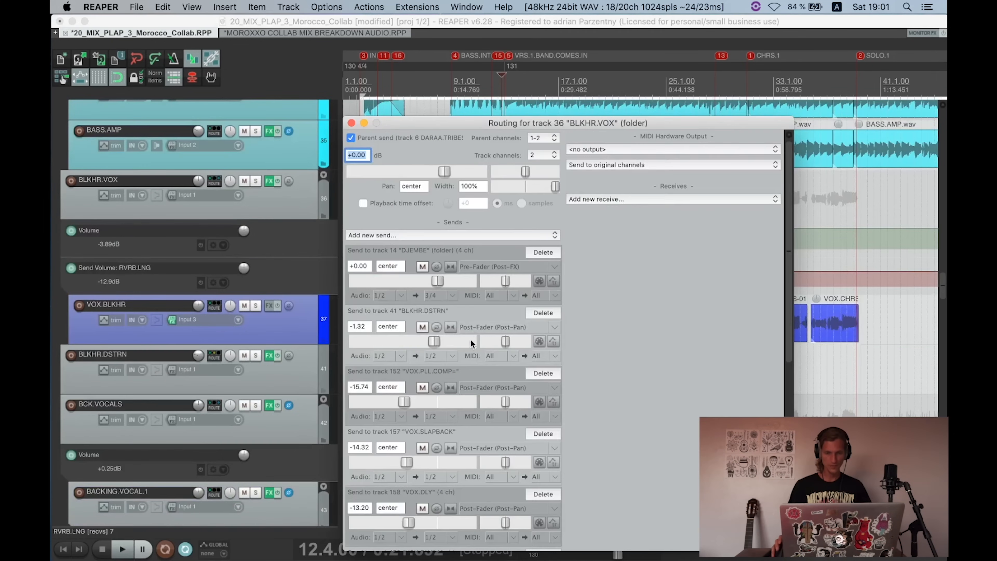
# Step: Examine BLKHR.VOX's remaining sends to VOCAL.REEL.ADT, HARMONIZER.L and HARMONIZER.R, and close its routing window
pyautogui.scroll(-4, 487, 400)
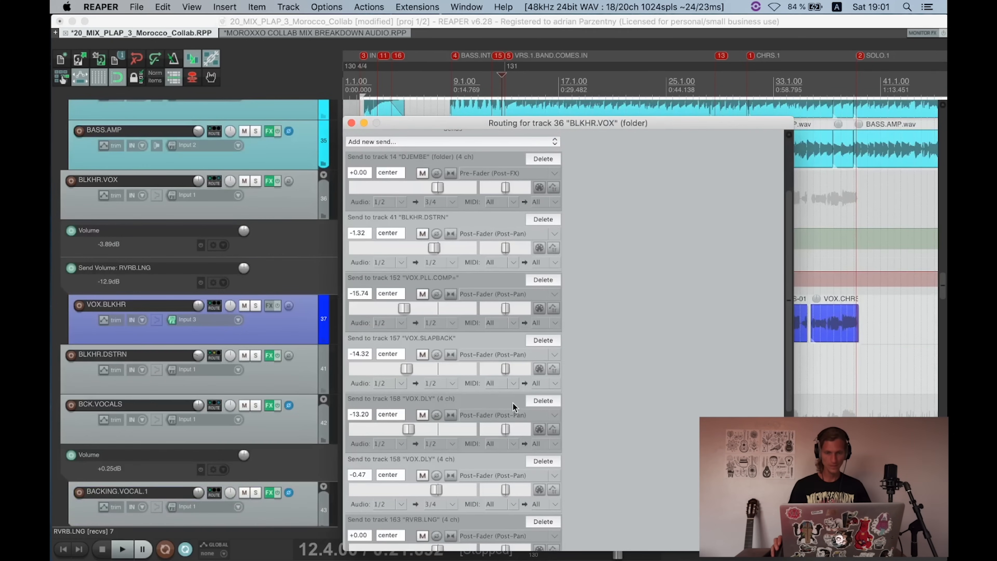
pyautogui.scroll(-8, 513, 407)
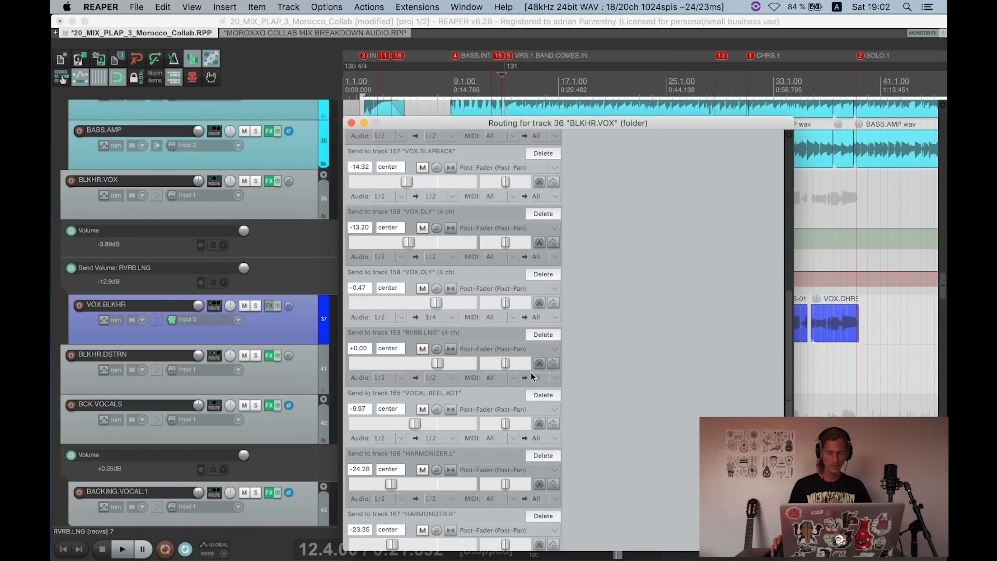
pyautogui.scroll(-2, 502, 371)
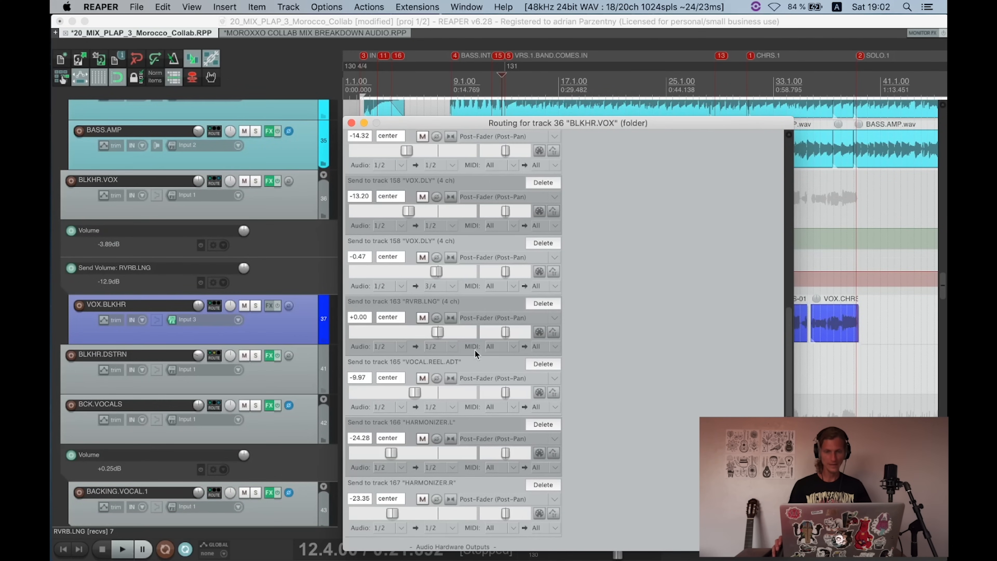
pyautogui.scroll(-10, 476, 353)
pyautogui.click(351, 122)
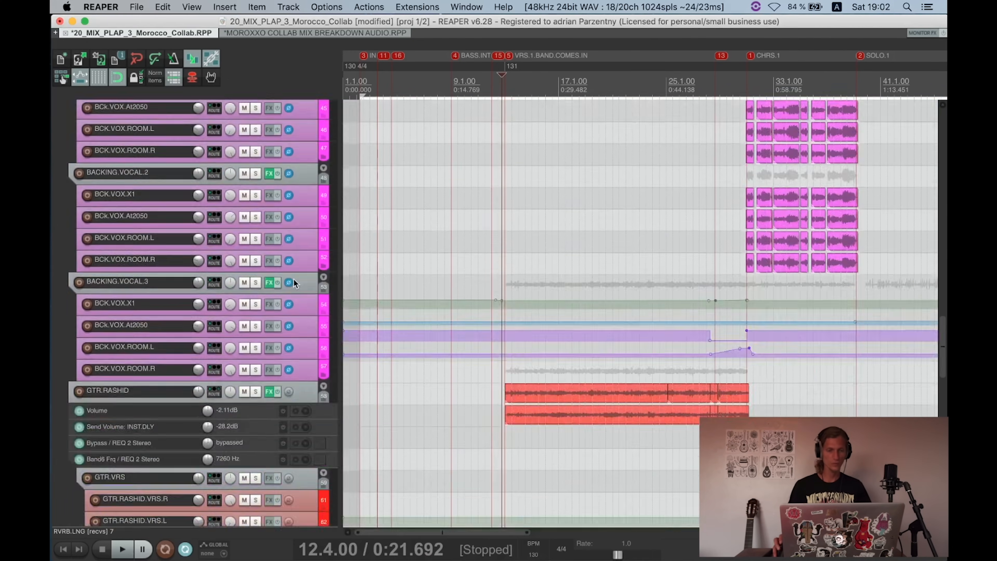
# Step: Select VOCAL.REEL.ADT, HARMONIZER.L and HARMONIZER.R, mute all three and play the mix from bar 12.4
pyautogui.scroll(-15, 292, 285)
pyautogui.scroll(5, 290, 285)
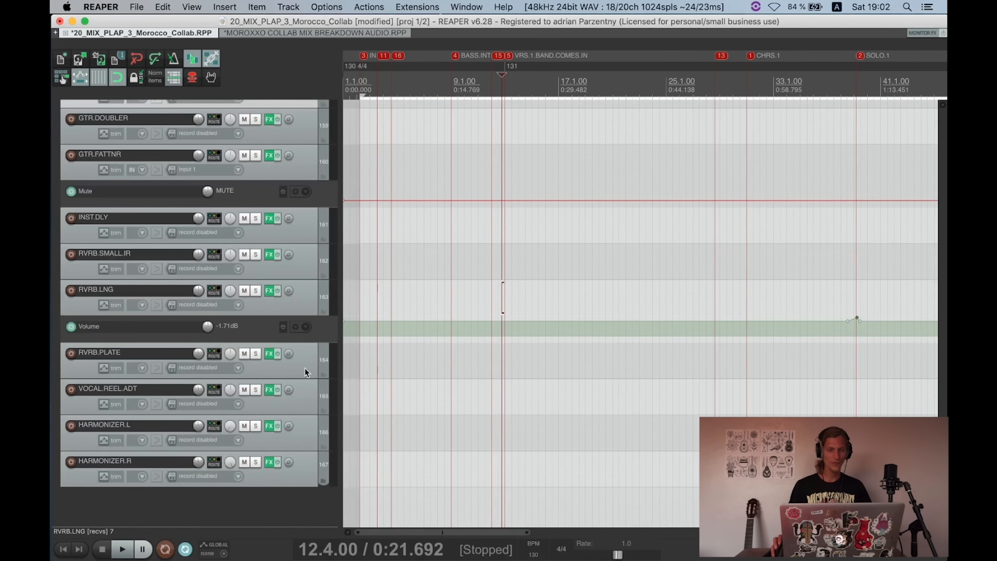
pyautogui.click(309, 397)
pyautogui.keyDown('shift'); pyautogui.click(309, 464); pyautogui.keyUp('shift')
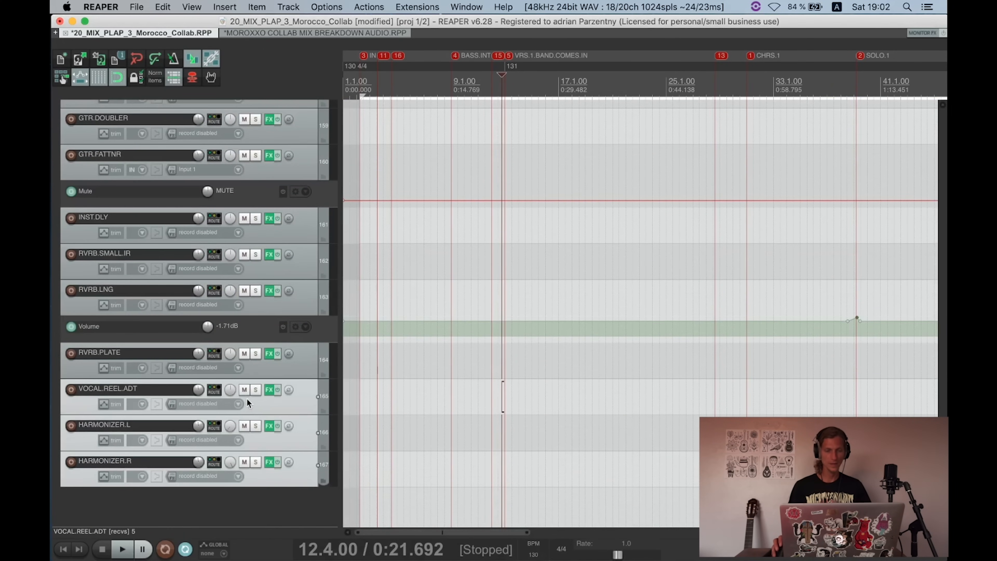
pyautogui.click(244, 390)
pyautogui.press('space')
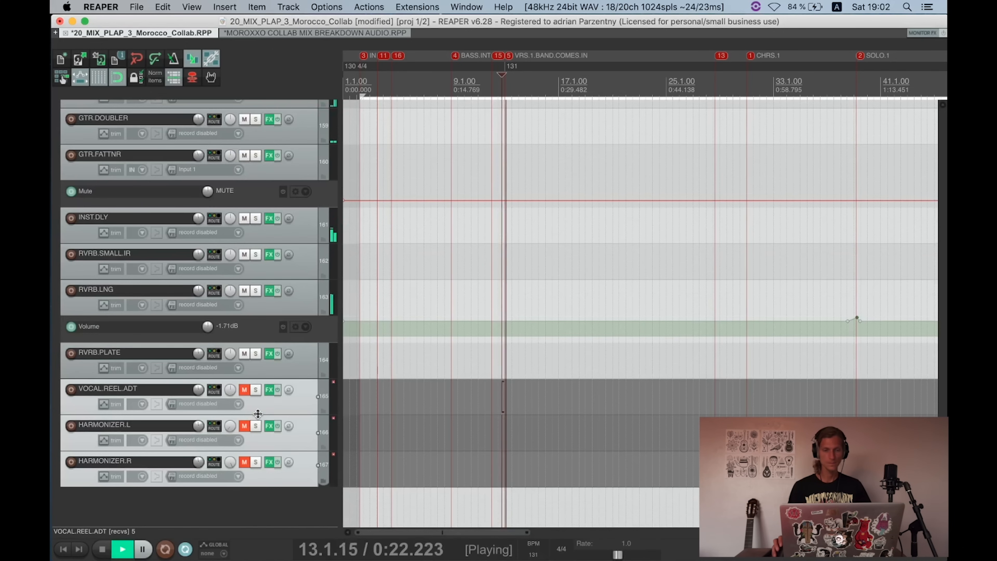
# Step: Unmute VOCAL.REEL.ADT and both harmonizer tracks during playback, select only VOCAL.REEL.ADT and stop playback
pyautogui.click(245, 390)
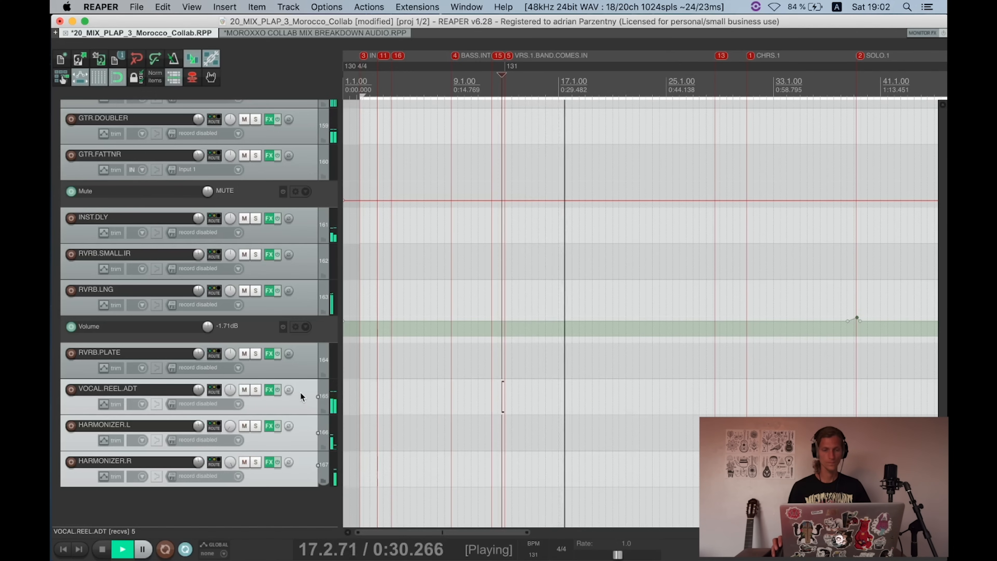
pyautogui.scroll(-4, 303, 439)
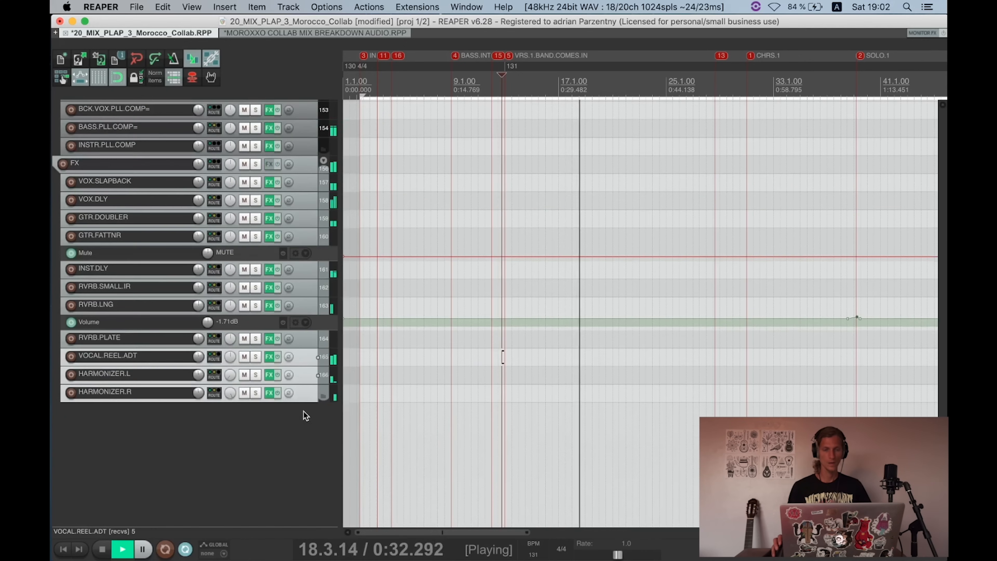
pyautogui.scroll(2, 304, 411)
pyautogui.click(304, 416)
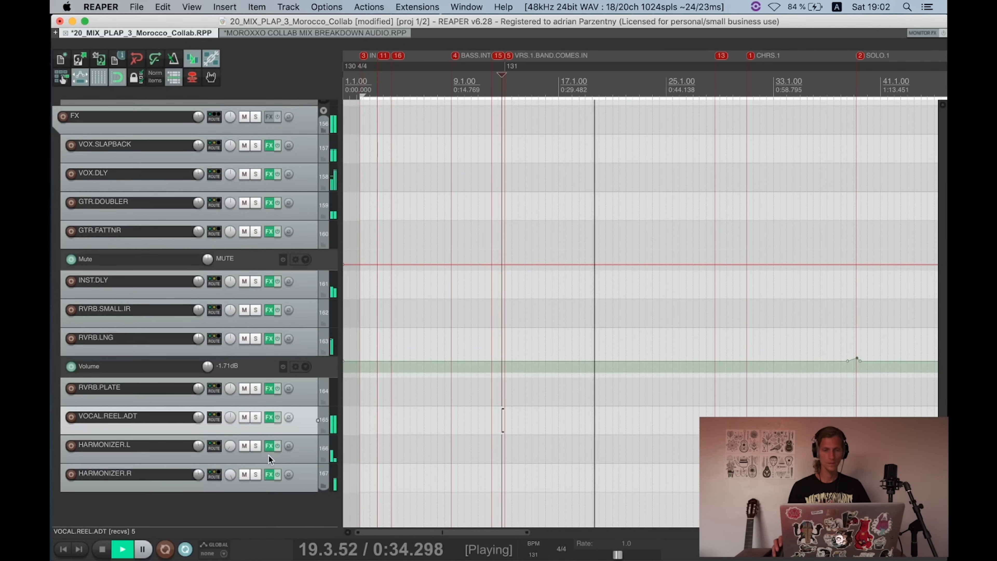
pyautogui.press('space')
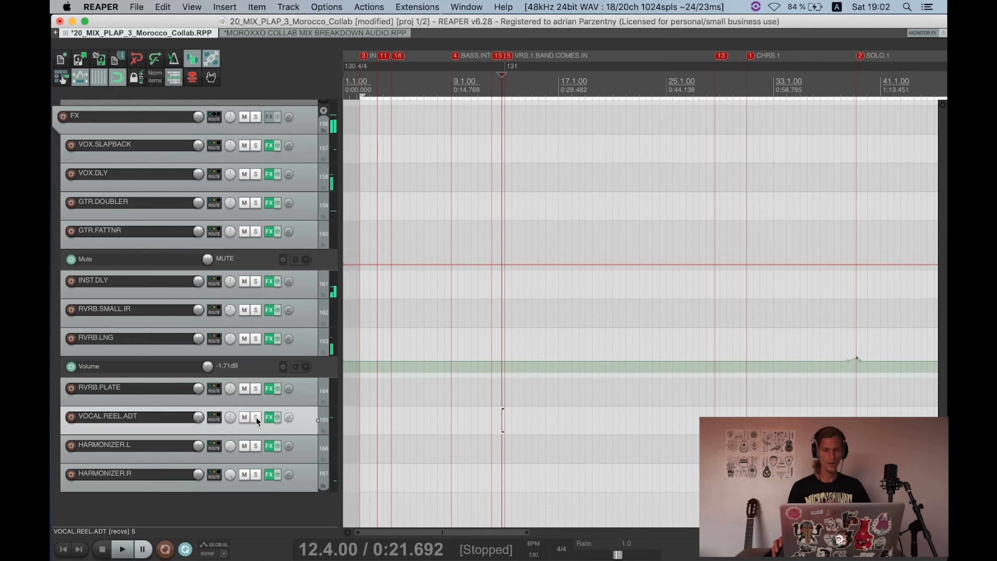
# Step: Open VOCAL.REEL.ADT's effects, move the window clear of the track names, view REQ 4 Stereo and return to Reel ADT Mono/Stereo
pyautogui.click(271, 417)
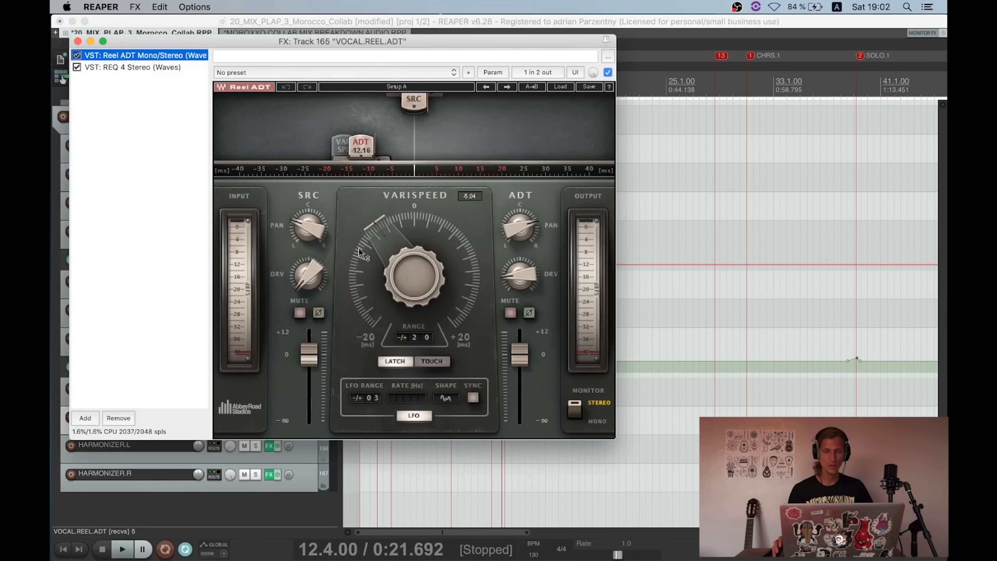
pyautogui.moveTo(196, 42); pyautogui.dragTo(270, 42)
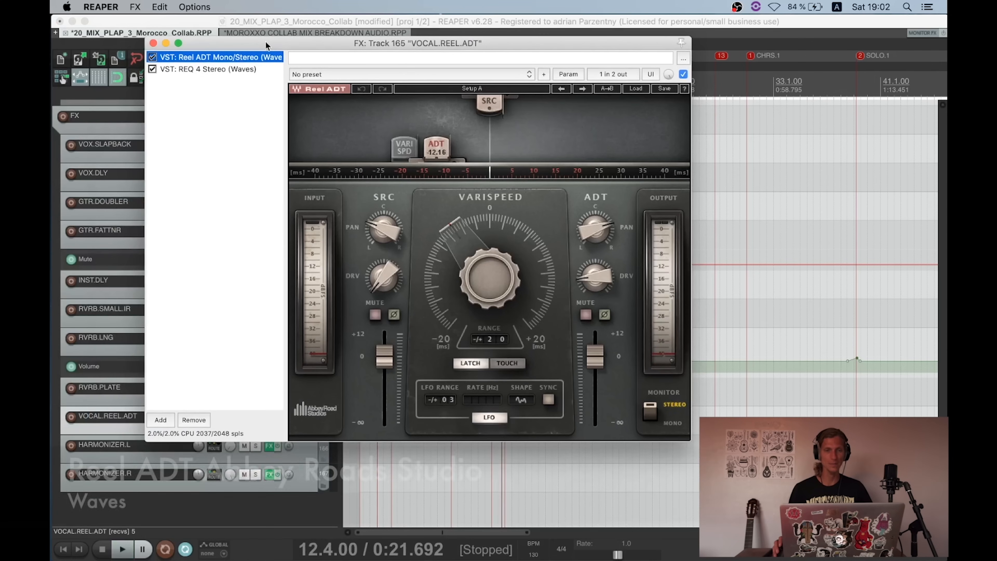
pyautogui.click(240, 70)
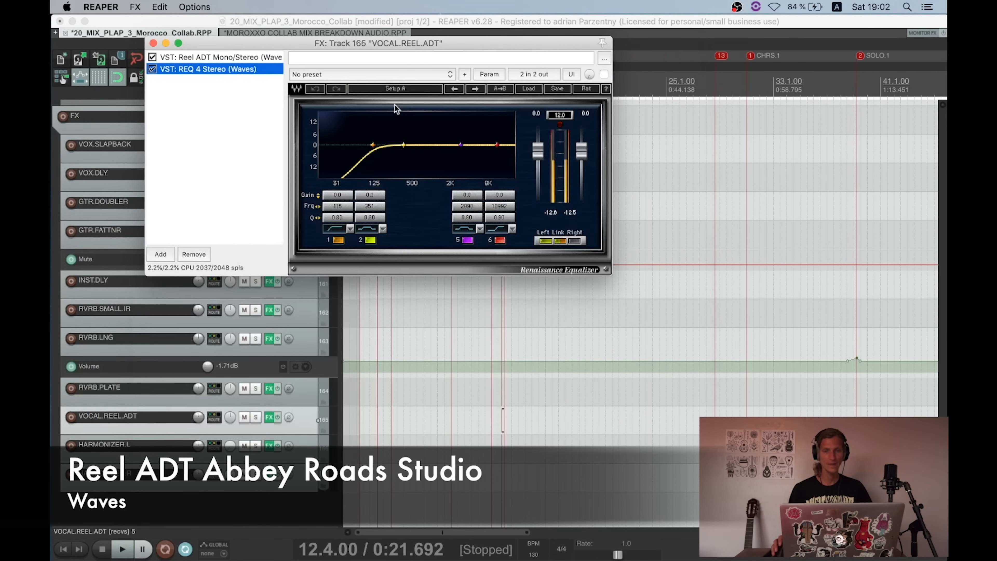
pyautogui.click(231, 57)
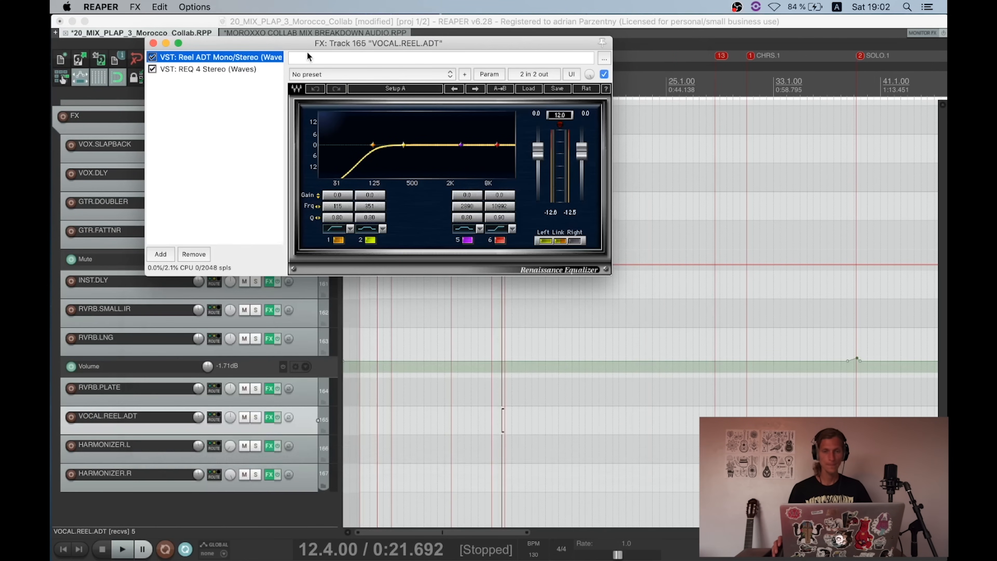
# Step: Solo VOCAL.REEL.ADT and play its doubling effect alone from bar 12.4
pyautogui.moveTo(345, 42)
pyautogui.mouseDown()
pyautogui.moveTo(516, 36)
pyautogui.moveTo(336, 31)
pyautogui.mouseUp()
pyautogui.click(255, 417)
pyautogui.press('space')
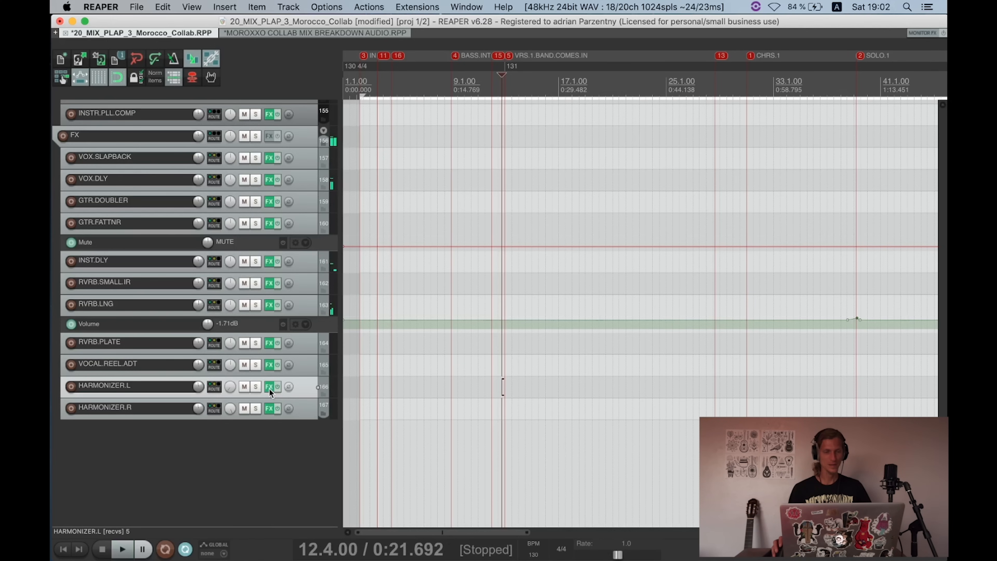
# Step: Open the effects of HARMONIZER.L and HARMONIZER.R, show MicroShift in both and arrange the two windows for comparison
pyautogui.click(269, 387)
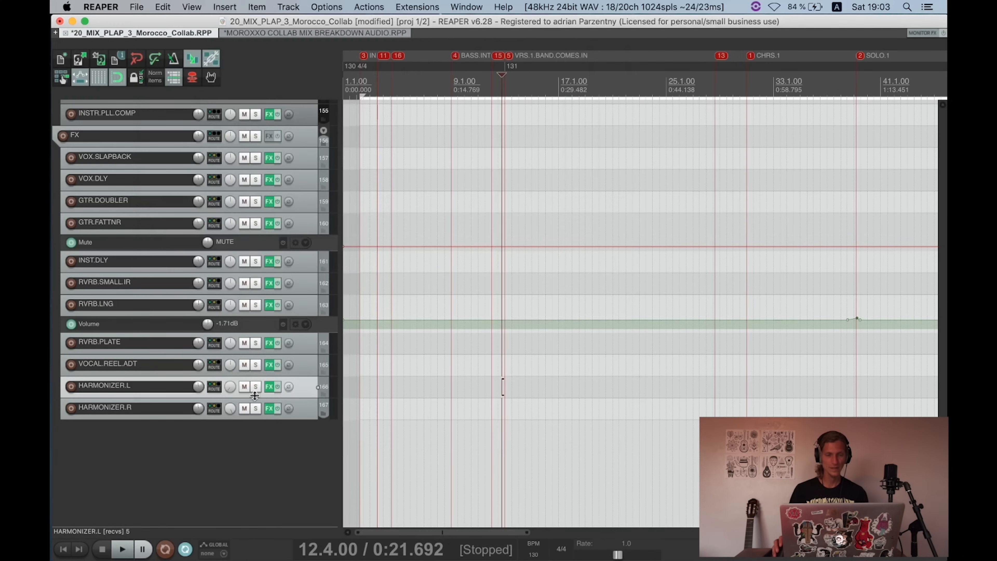
pyautogui.click(268, 388)
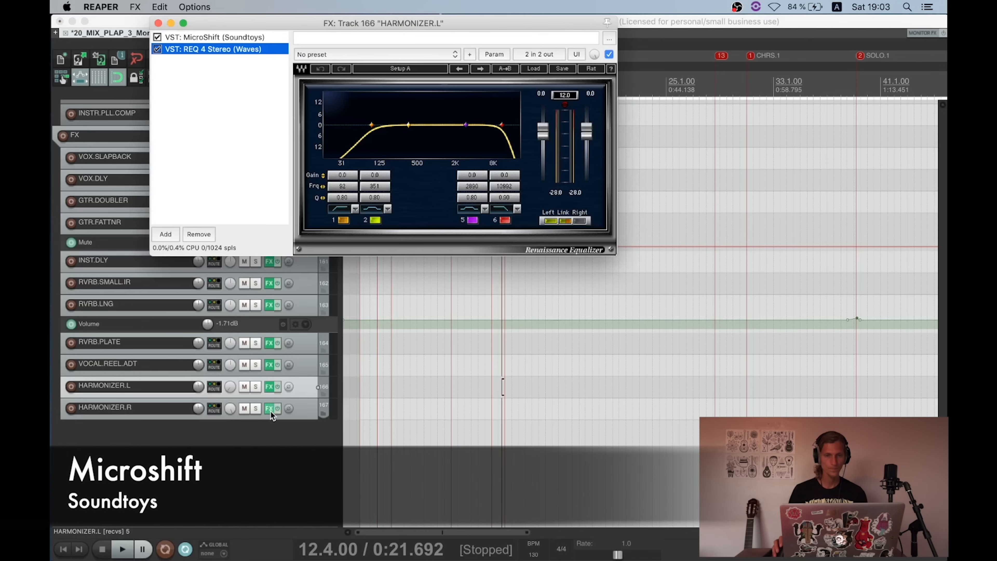
pyautogui.click(273, 409)
pyautogui.click(239, 38)
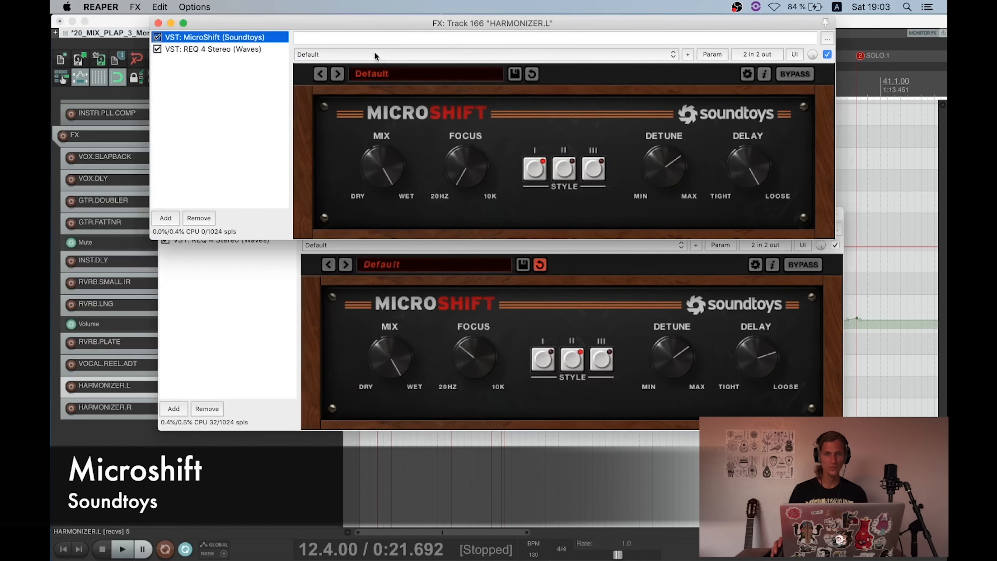
pyautogui.moveTo(322, 215); pyautogui.dragTo(415, 246)
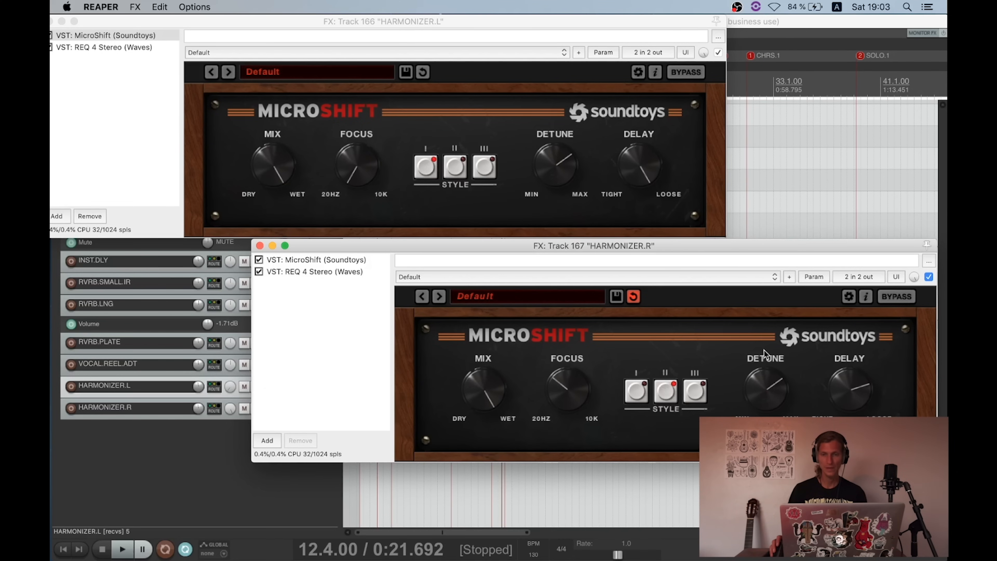
# Step: Nudge the Detune knob of HARMONIZER.L's MicroShift slightly and close both harmonizer effects windows
pyautogui.moveTo(556, 167); pyautogui.dragTo(557, 163)
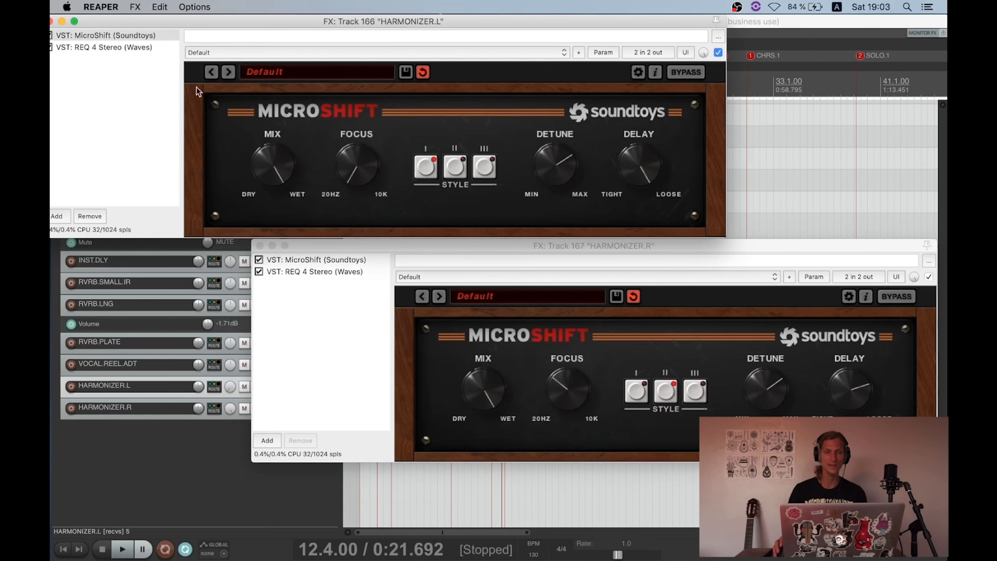
pyautogui.moveTo(94, 24); pyautogui.dragTo(116, 24)
pyautogui.click(71, 22)
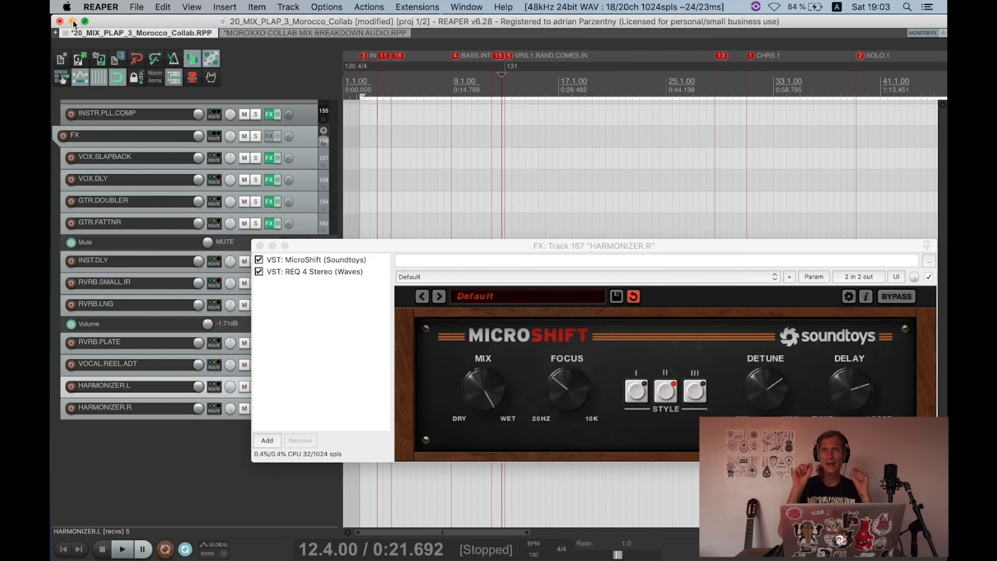
pyautogui.click(260, 245)
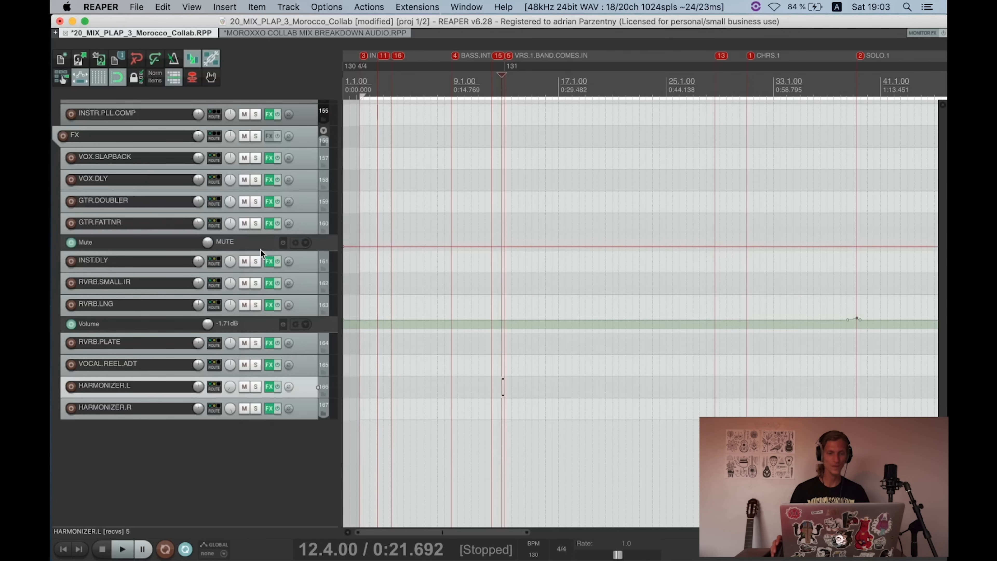
# Step: Select HARMONIZER.L and HARMONIZER.R, solo both, play from bar 12.4 and add VOCAL.REEL.ADT to the solo
pyautogui.keyDown('shift'); pyautogui.click(310, 401); pyautogui.keyUp('shift')
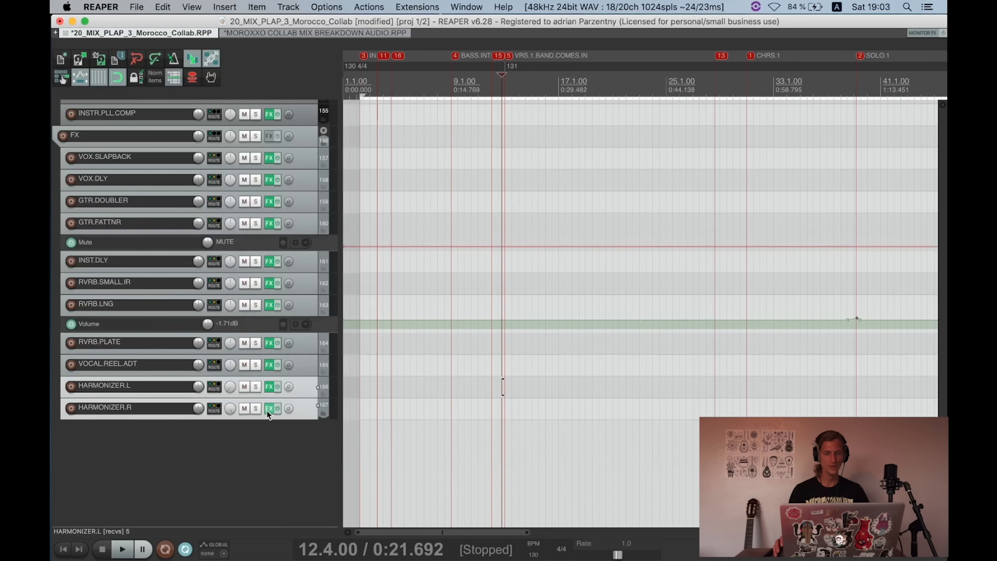
pyautogui.click(257, 410)
pyautogui.press('space')
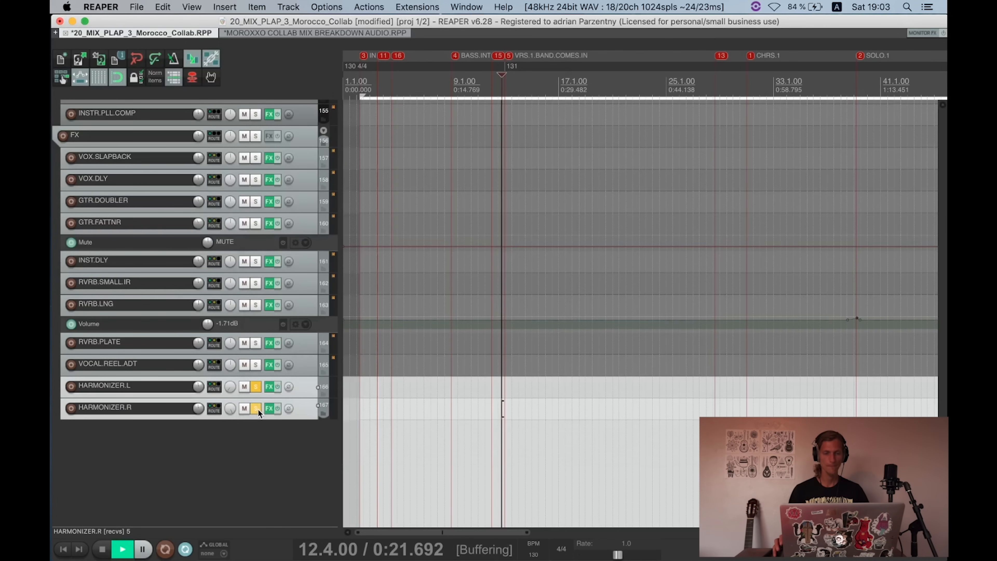
pyautogui.click(256, 365)
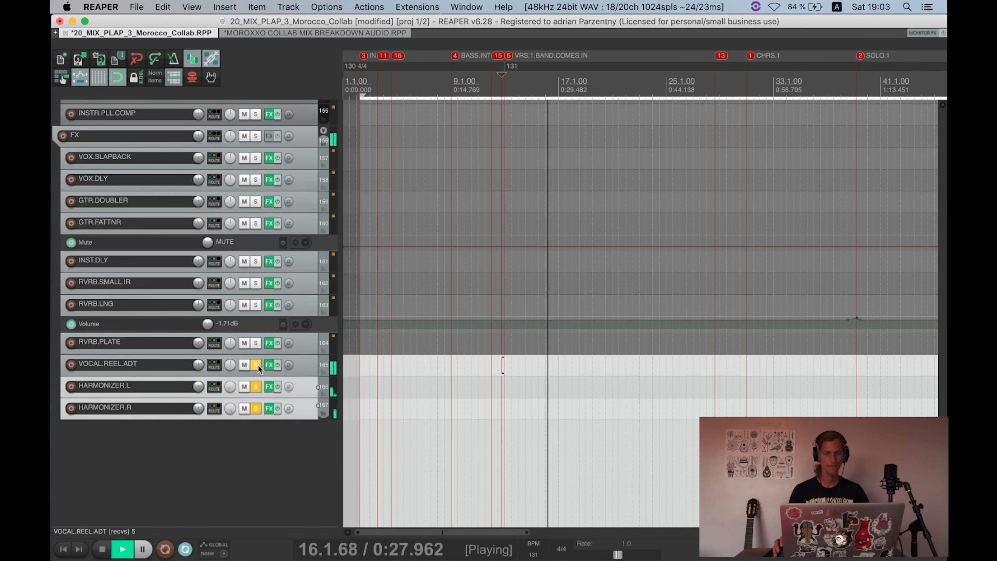
# Step: Stop playback, clear the solos on VOCAL.REEL.ADT and both harmonizer tracks, and save the project
pyautogui.press('space')
pyautogui.click(257, 365)
pyautogui.click(257, 387)
pyautogui.click(256, 409)
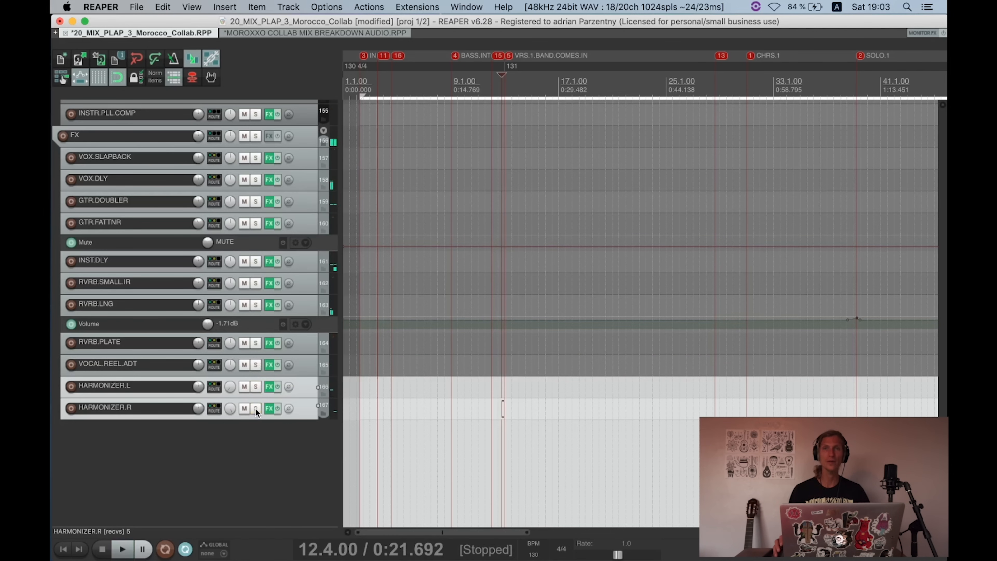
pyautogui.click(256, 409)
pyautogui.scroll(-3, 291, 389)
pyautogui.press('super+s')
pyautogui.scroll(20, 317, 350)
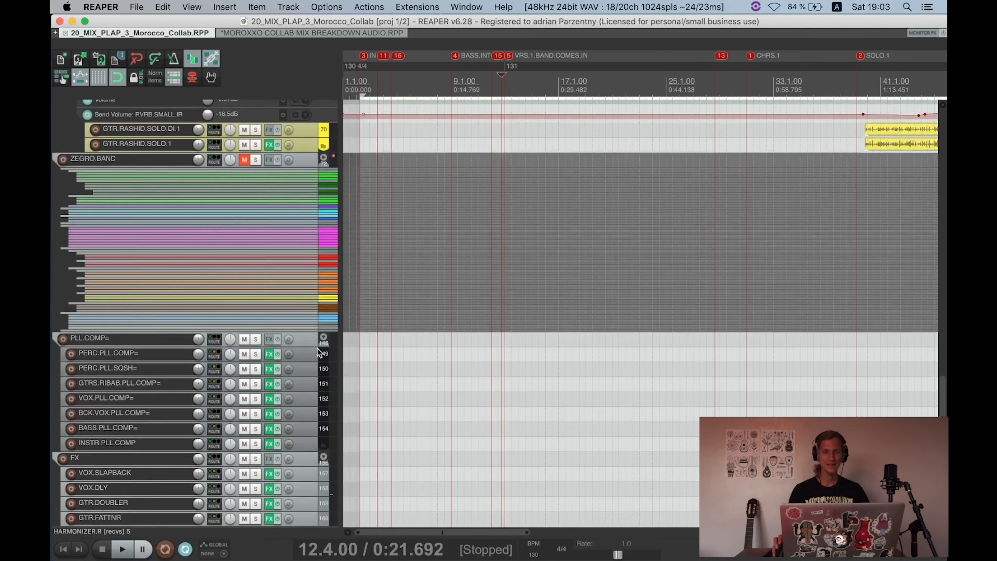
pyautogui.scroll(3, 317, 348)
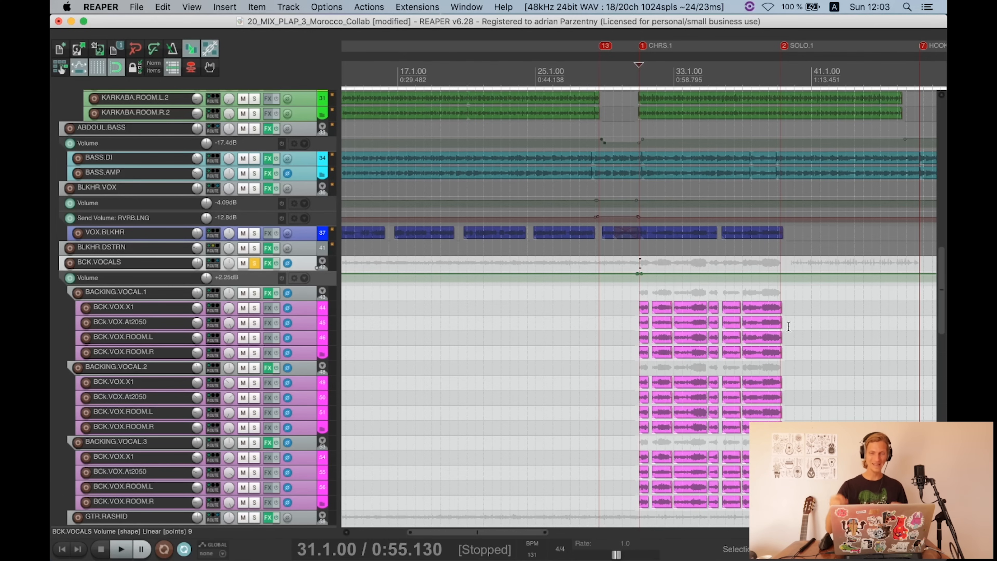
# Step: Play the soloed BCK.VOCALS folder from bar 31.1 and look over its three backing vocal subfolders
pyautogui.press('space')
pyautogui.scroll(1, 794, 339)
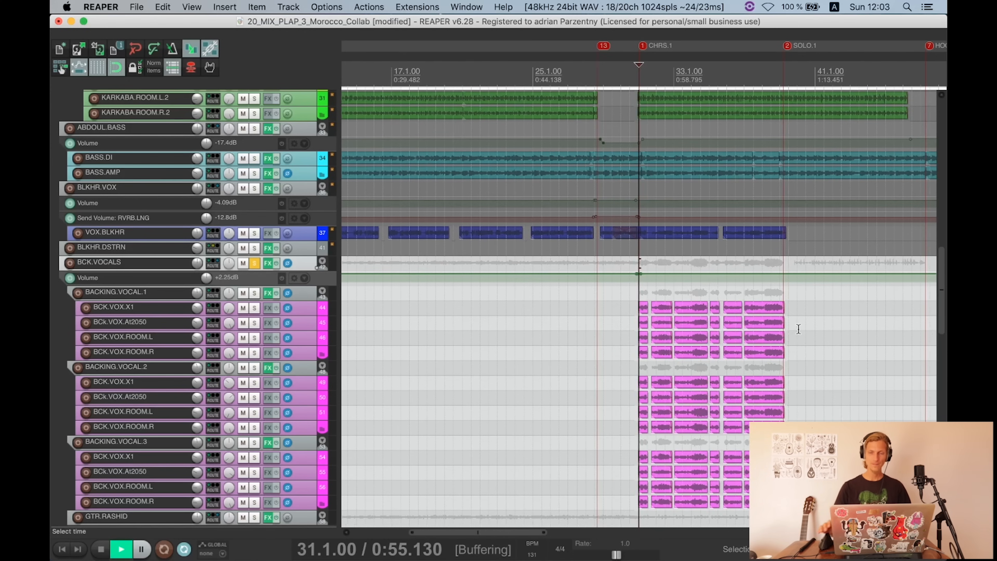
pyautogui.scroll(8, 798, 329)
pyautogui.scroll(-1, 227, 323)
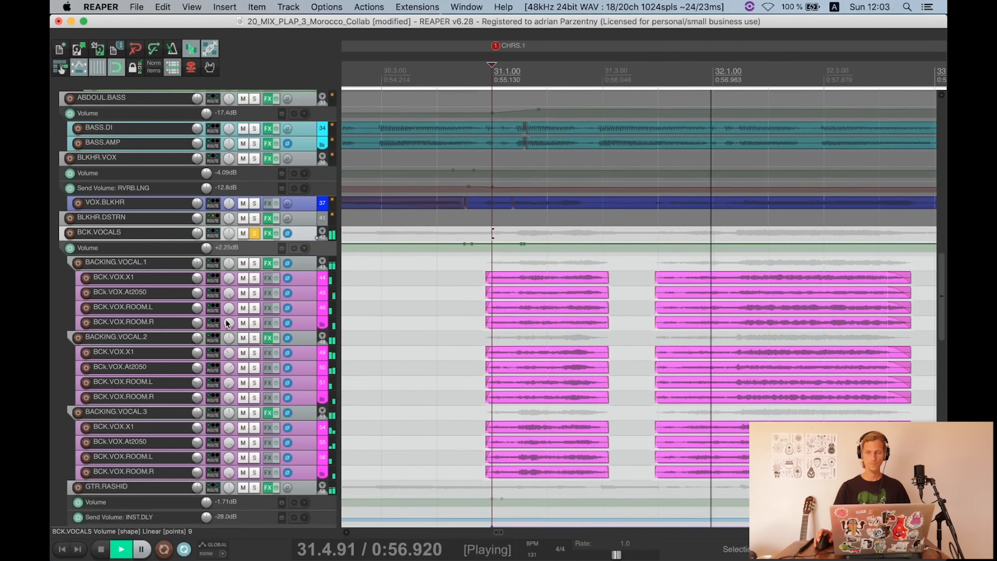
pyautogui.scroll(-1, 227, 323)
pyautogui.scroll(-6, 694, 317)
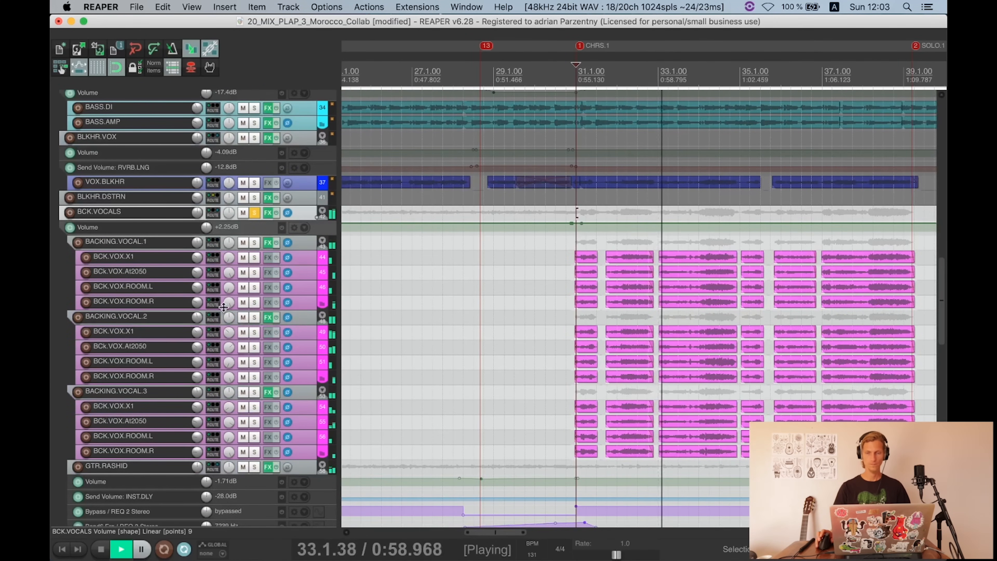
pyautogui.scroll(-6, 224, 306)
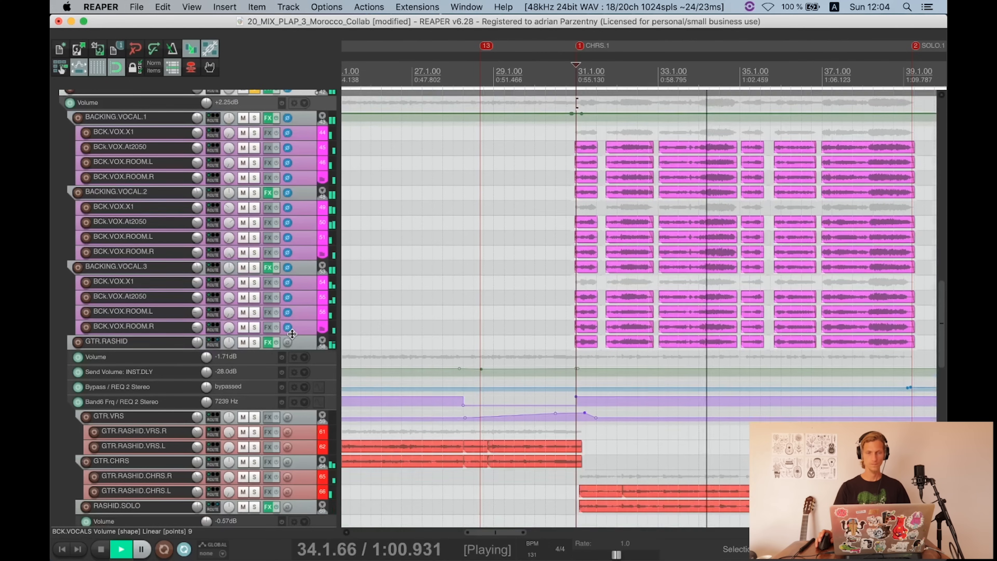
pyautogui.scroll(5, 292, 334)
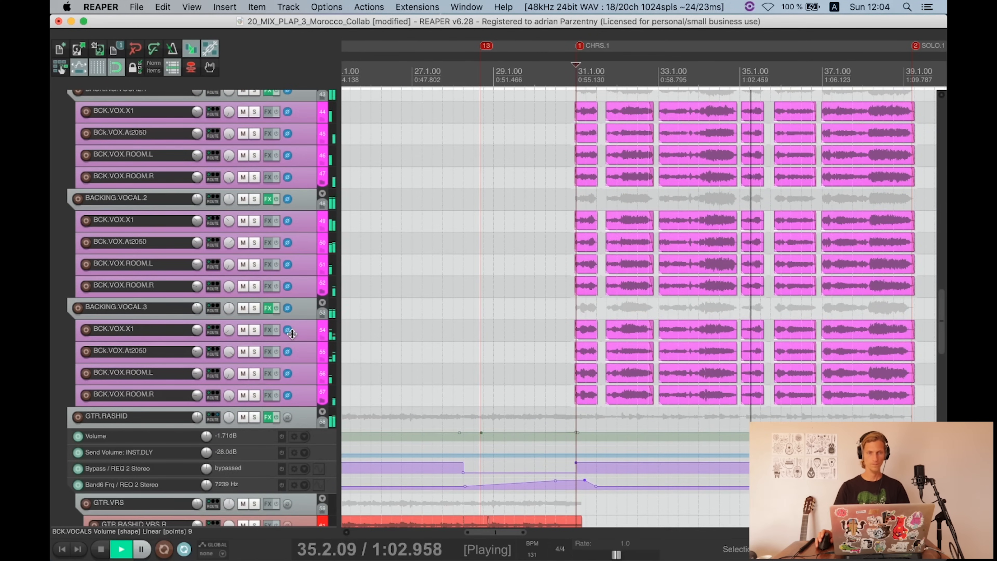
# Step: Select the BCK.VOX.ROOM.R track of BACKING.VOCAL.3 during playback, view the whole backing vocal group and stop playback
pyautogui.click(312, 397)
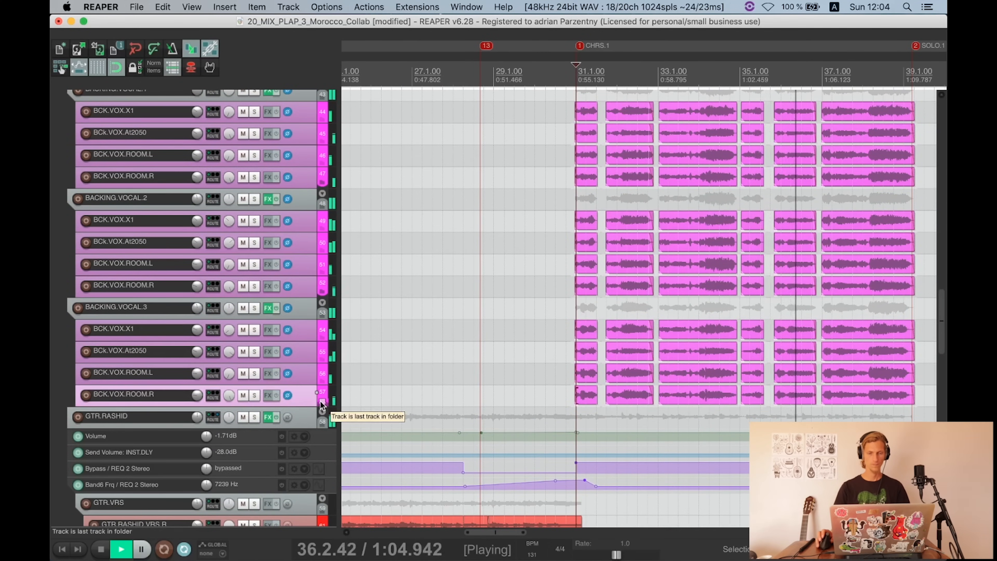
pyautogui.click(321, 401)
pyautogui.scroll(-3, 309, 375)
pyautogui.scroll(3, 291, 331)
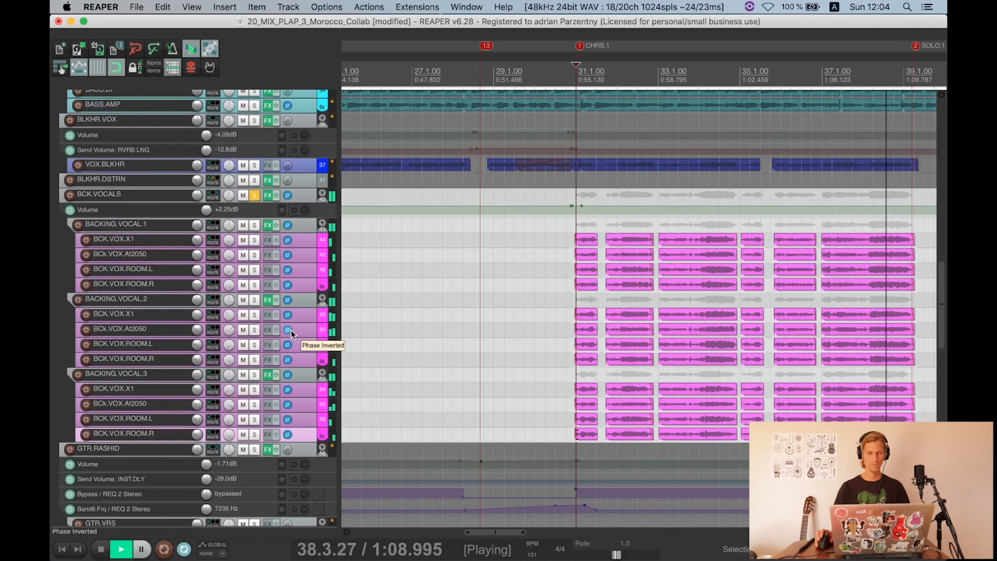
pyautogui.press('space')
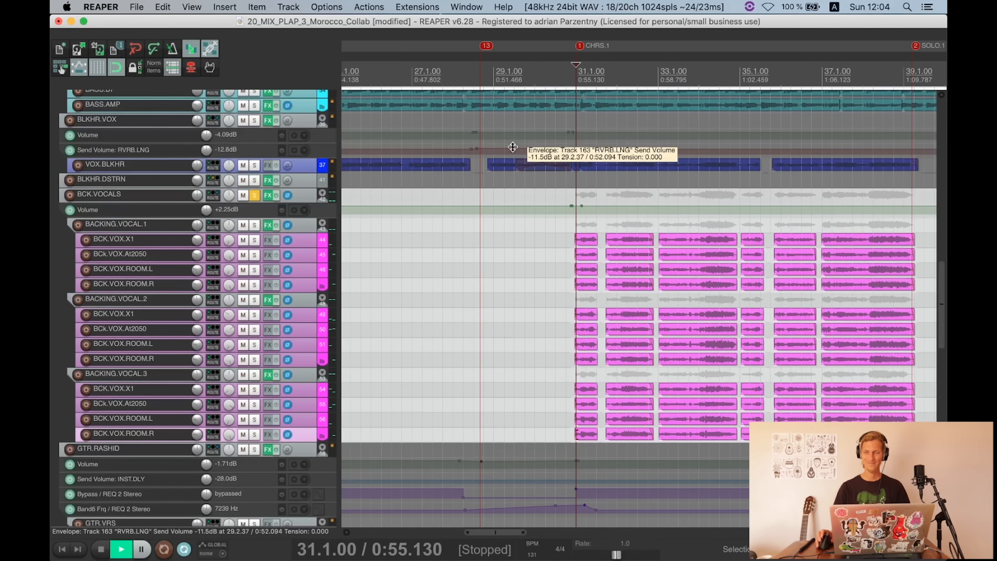
# Step: Unsolo BCK.VOCALS, play the chorus from bar 31.1 in the full mix while following the backing vocals, and stop playback
pyautogui.press('space')
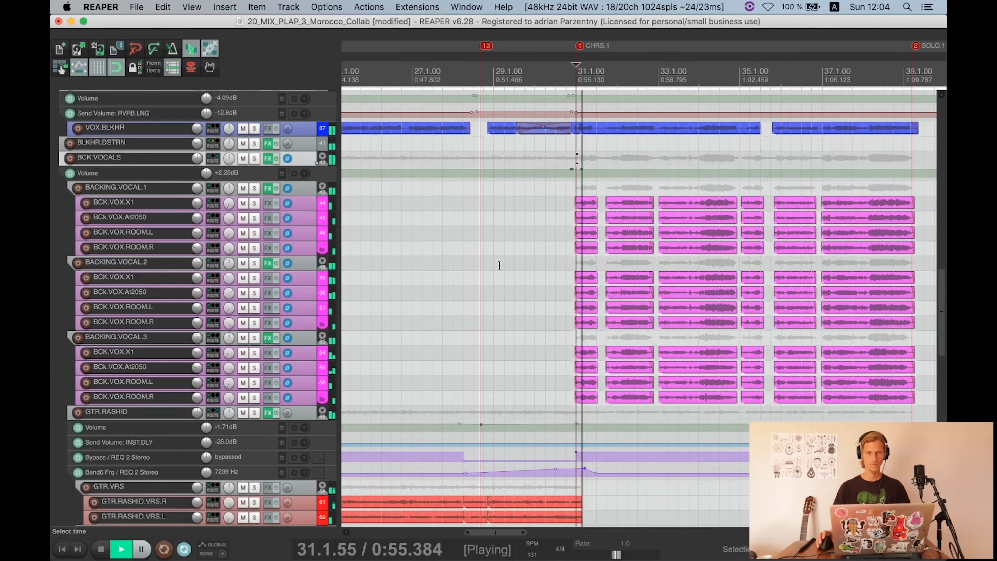
pyautogui.scroll(3, 505, 268)
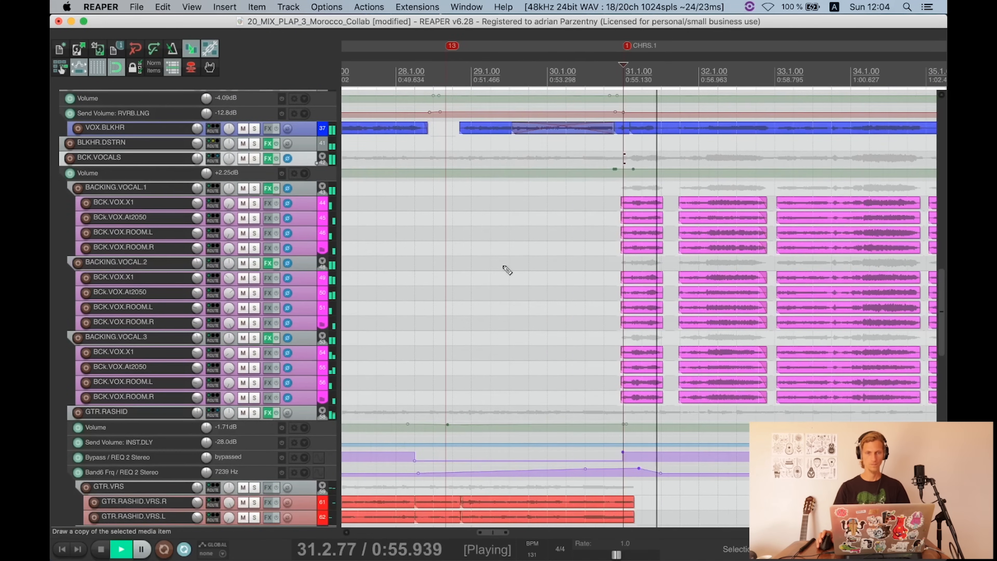
pyautogui.hscroll(1, 559, 278)
pyautogui.scroll(-3, 560, 282)
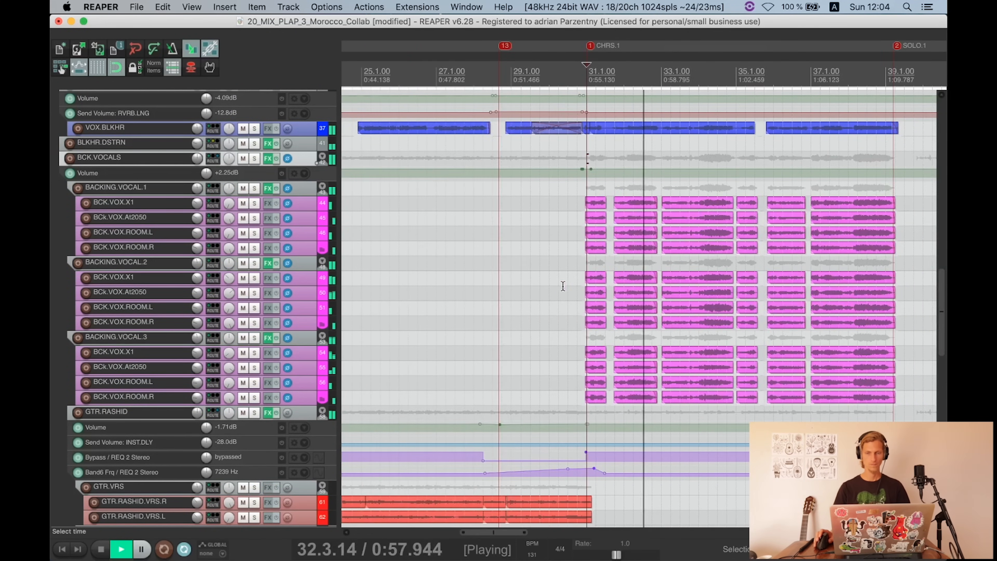
pyautogui.scroll(6, 665, 288)
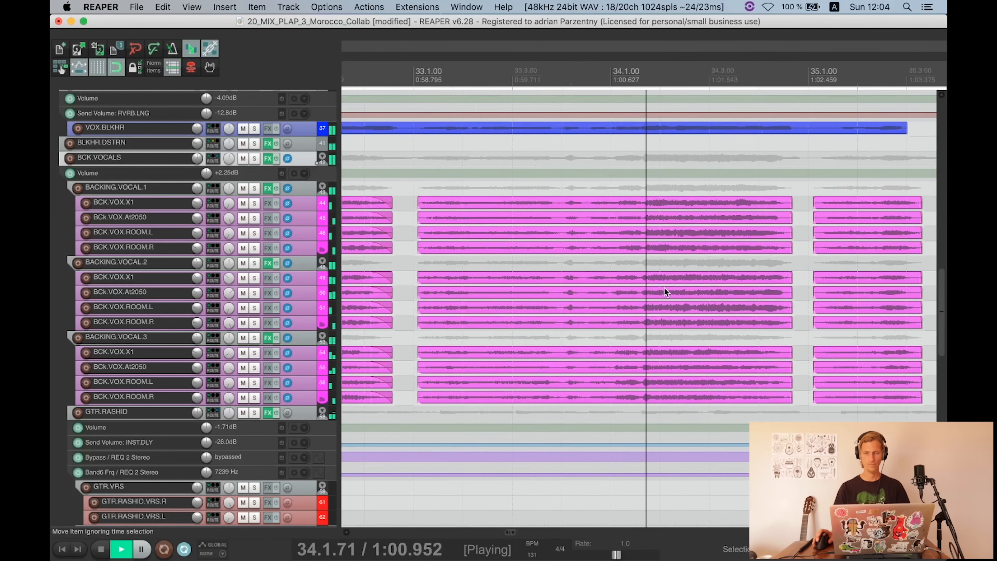
pyautogui.scroll(-4, 664, 290)
pyautogui.scroll(-3, 664, 287)
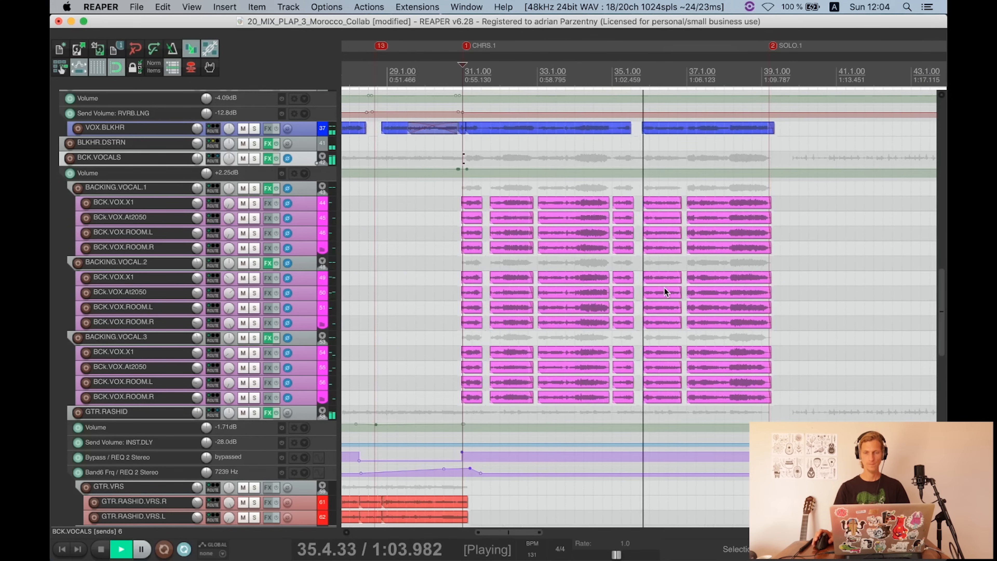
pyautogui.scroll(-3, 195, 290)
pyautogui.scroll(2, 195, 291)
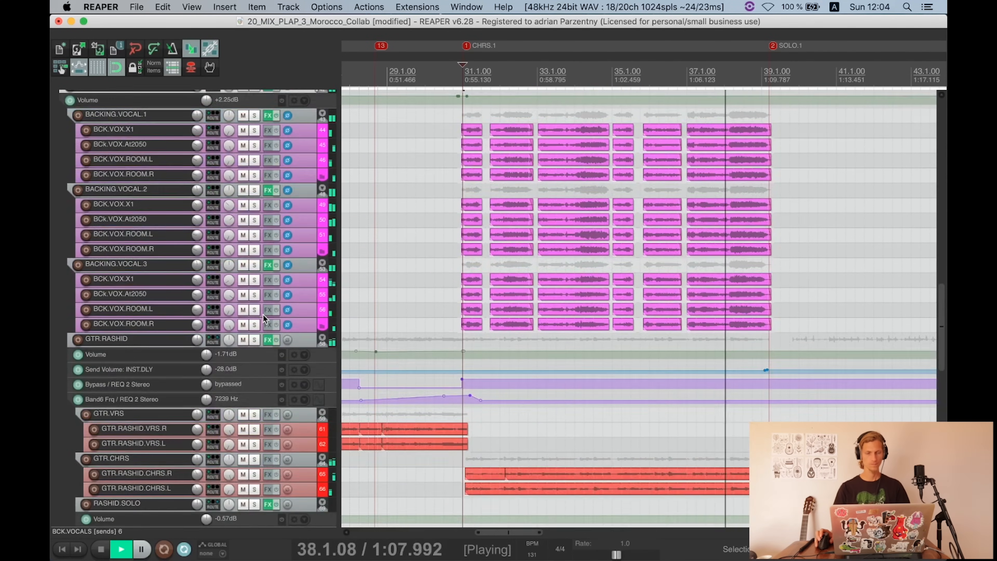
pyautogui.scroll(5, 253, 292)
pyautogui.scroll(1, 253, 292)
pyautogui.press('space')
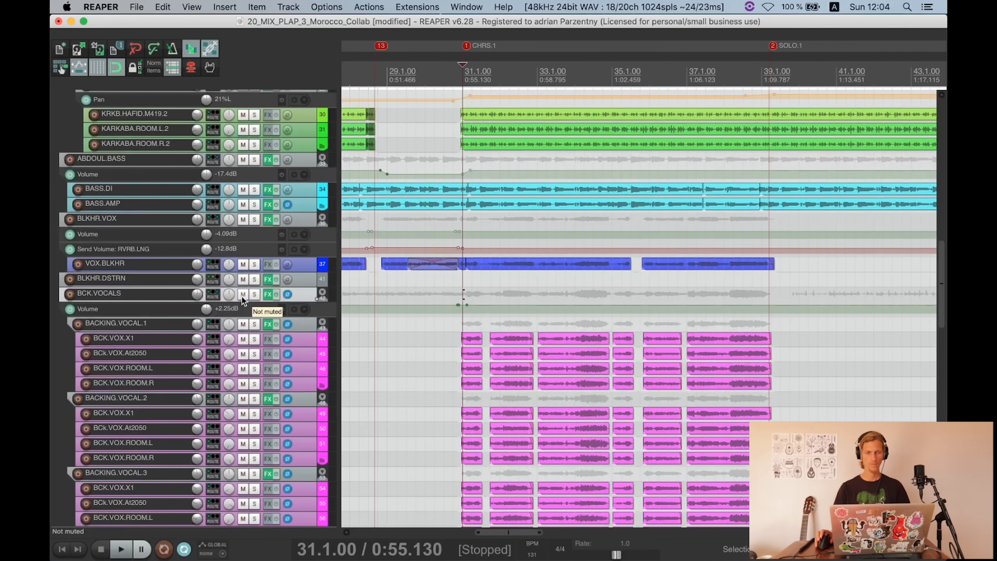
# Step: Look through the tracks below BCK.VOCALS, from GTR.RASHID and ZEGRO.BAND to the PLL.COMP= and FX folders
pyautogui.scroll(-5, 241, 296)
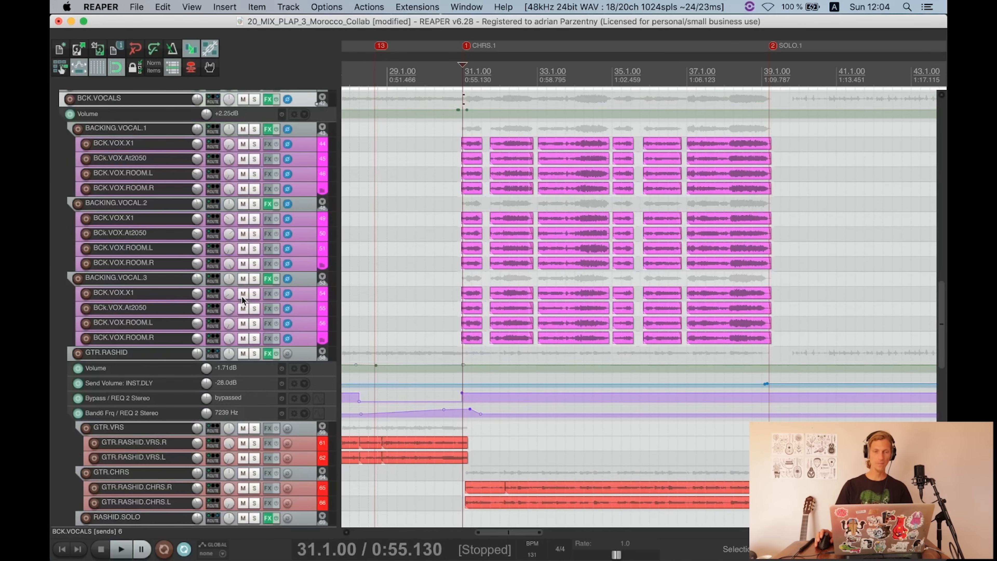
pyautogui.scroll(1, 243, 295)
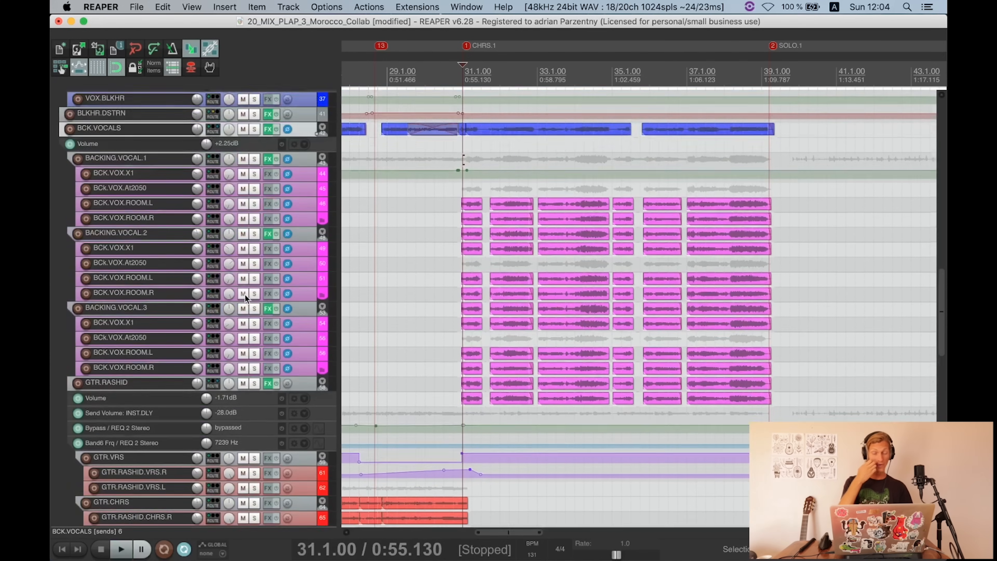
pyautogui.scroll(1, 245, 294)
pyautogui.scroll(-7, 202, 189)
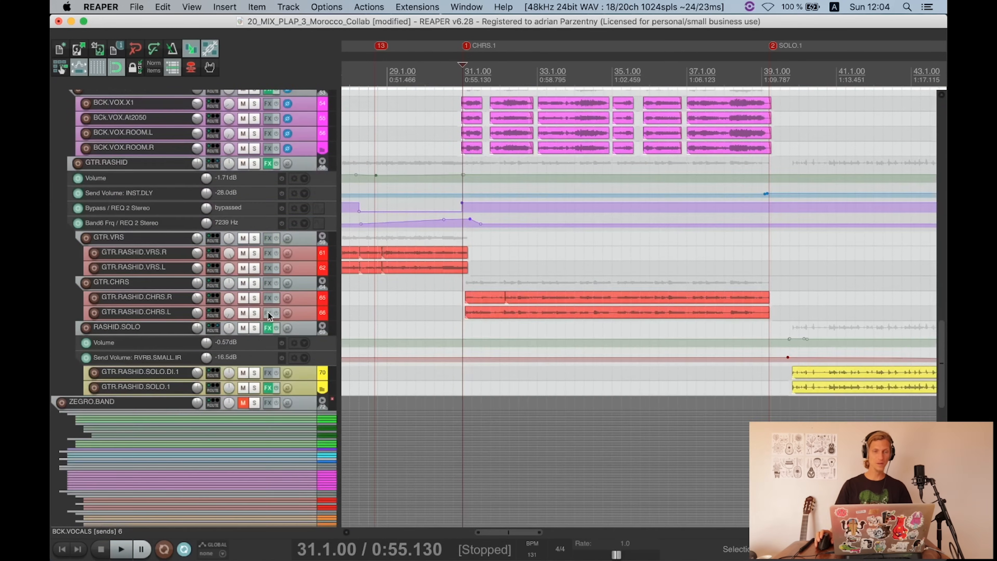
pyautogui.scroll(1, 268, 312)
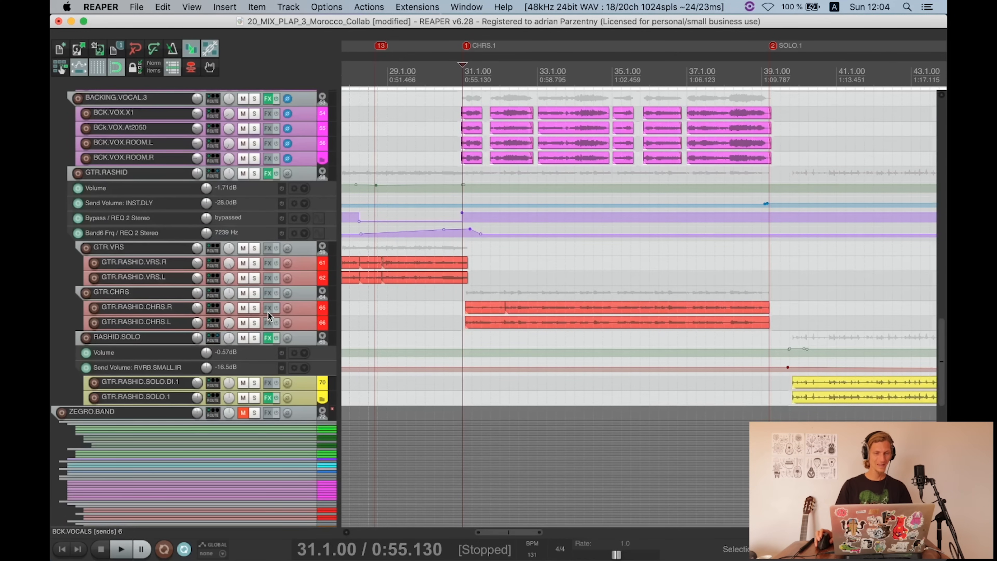
pyautogui.scroll(3, 268, 312)
pyautogui.scroll(-6, 300, 276)
pyautogui.scroll(-11, 300, 276)
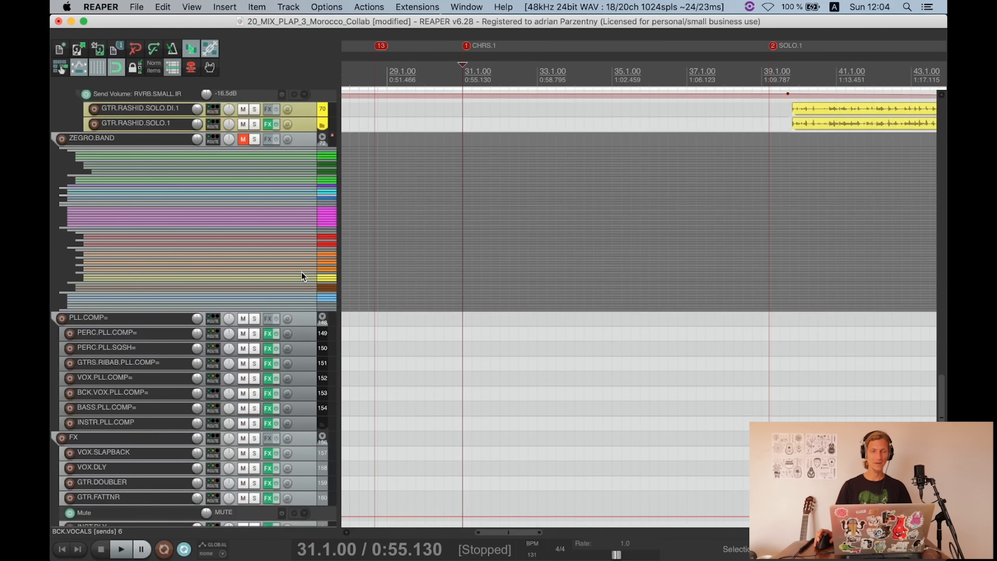
# Step: Return to the BCK.VOCALS folder and solo it
pyautogui.scroll(20, 301, 272)
pyautogui.scroll(5, 301, 271)
pyautogui.scroll(-6, 302, 272)
pyautogui.scroll(2, 302, 272)
pyautogui.click(255, 172)
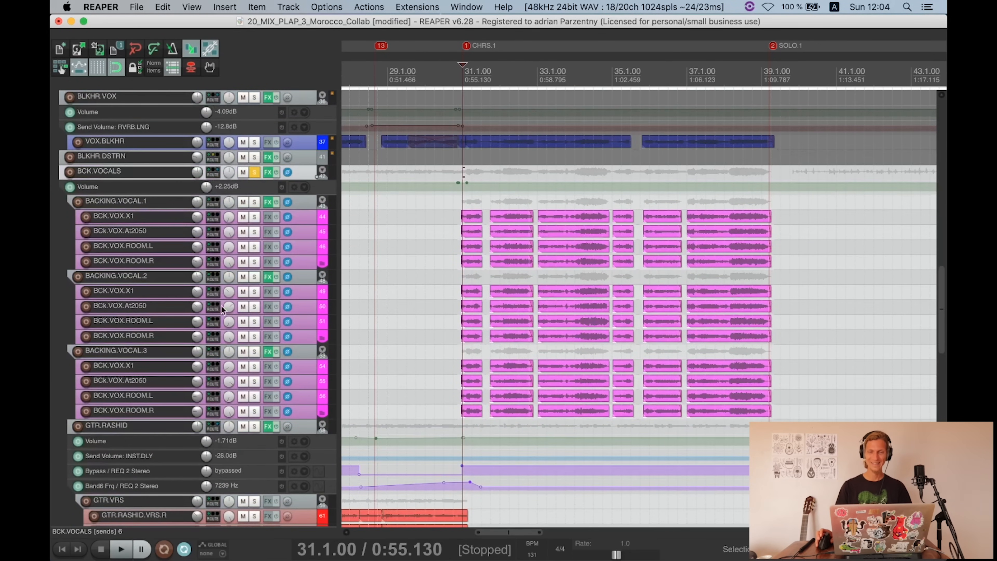
# Step: Play the soloed BCK.VOCALS from bar 31.1, mute GTR.RASHID and follow the backing vocal tracks through the chorus
pyautogui.press('space')
pyautogui.click(241, 426)
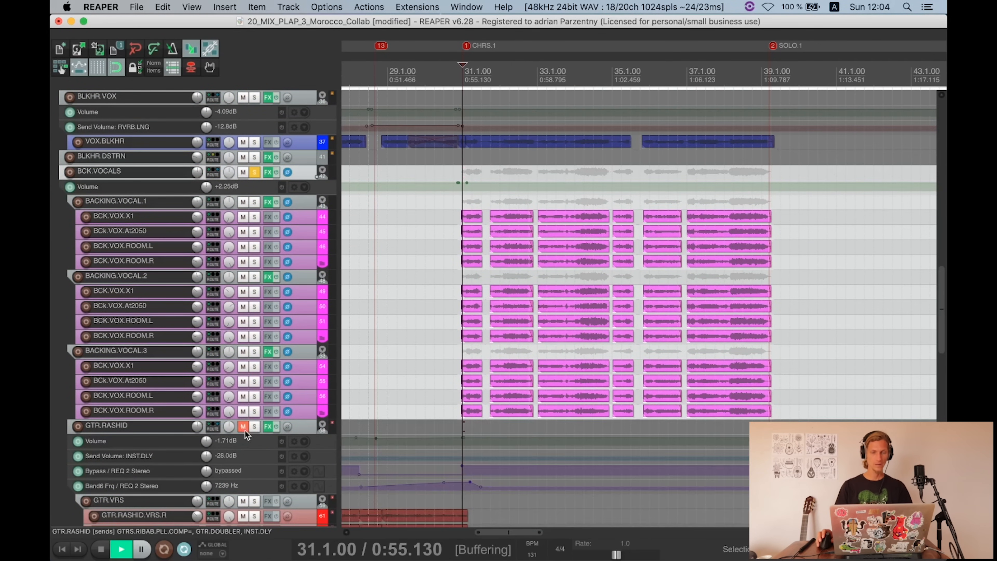
pyautogui.scroll(-5, 244, 429)
pyautogui.scroll(4, 243, 402)
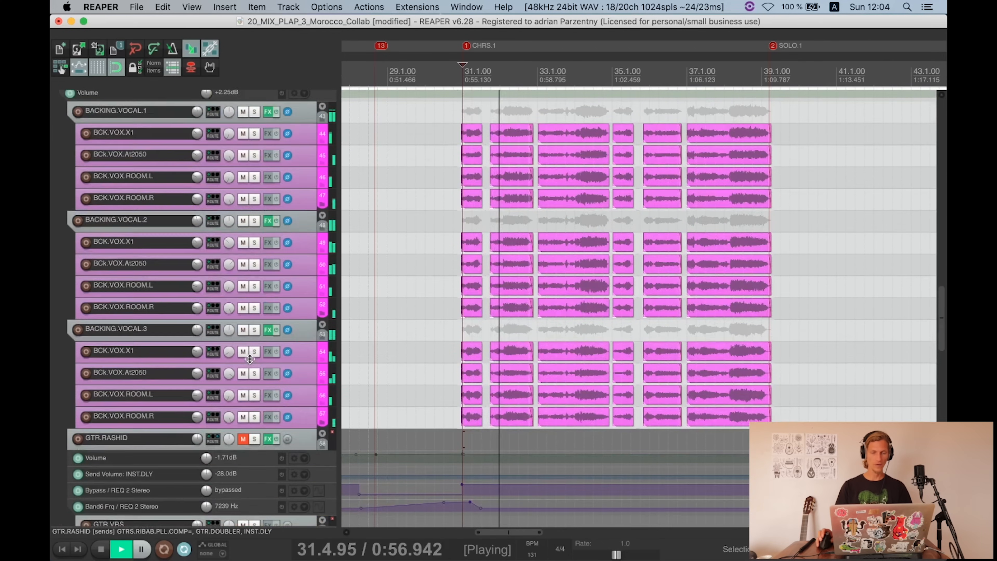
pyautogui.scroll(2, 539, 301)
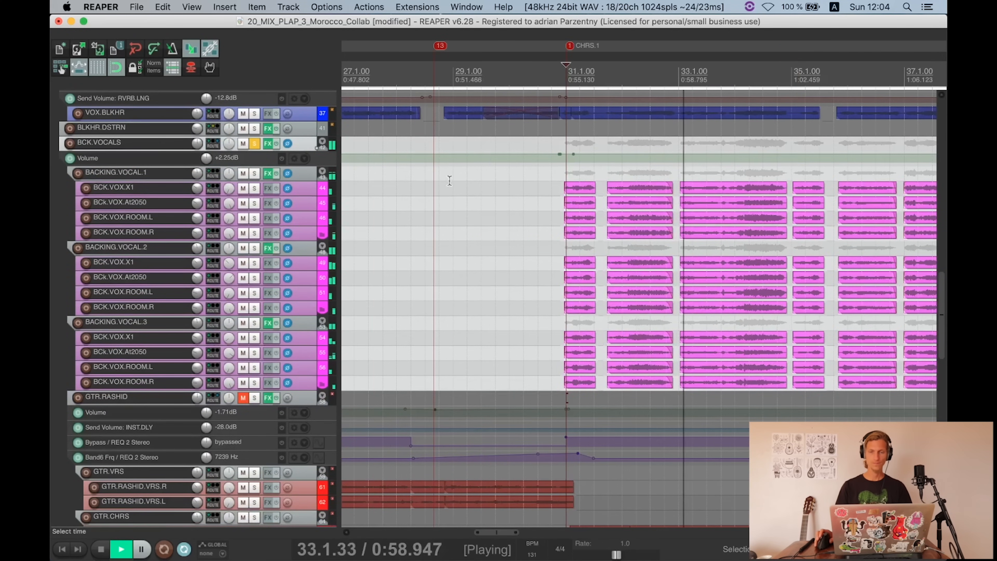
# Step: Solo BLKHR.VOX alongside BCK.VOCALS, listen to lead and backing vocals together through the chorus, and stop playback
pyautogui.scroll(5, 255, 147)
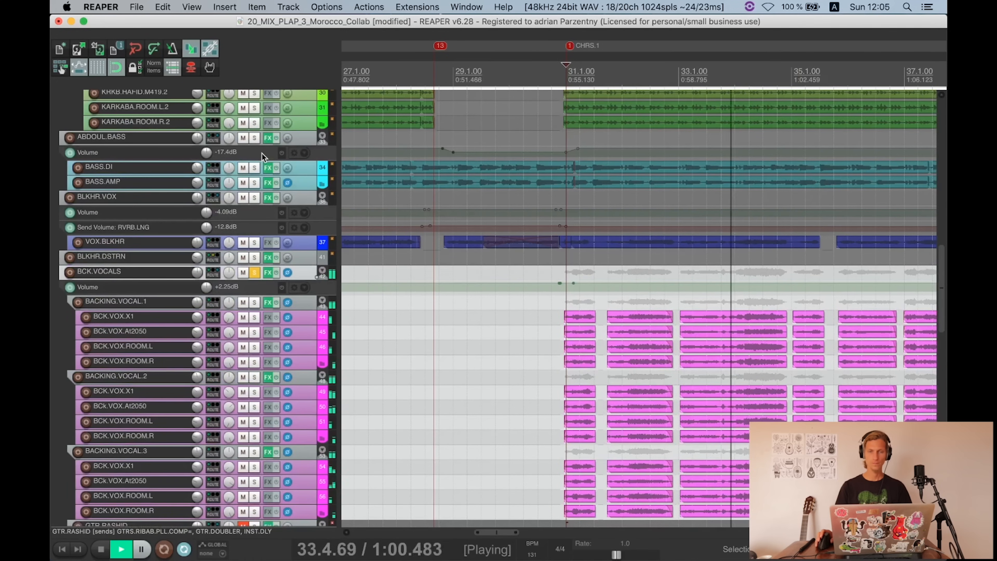
pyautogui.click(255, 197)
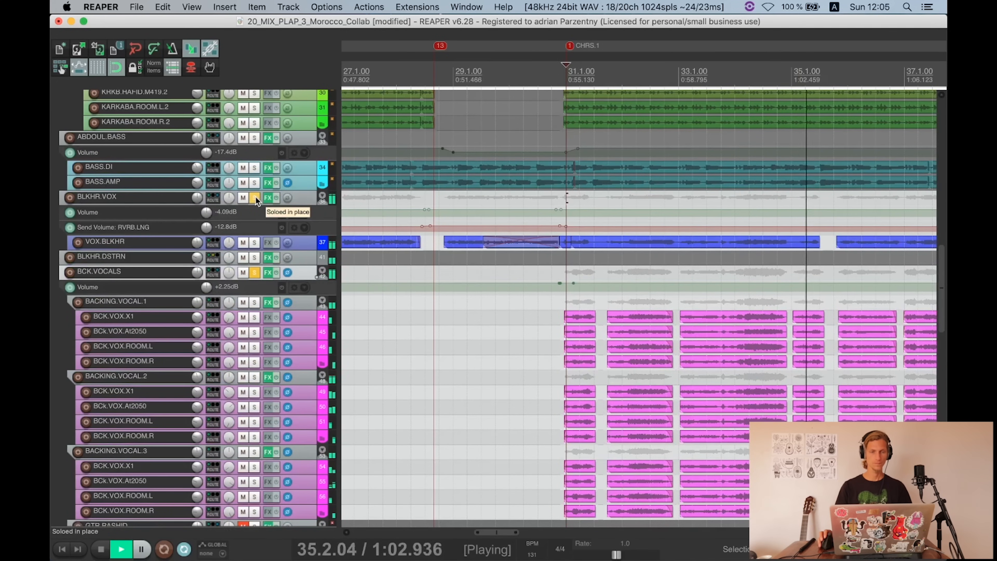
pyautogui.scroll(3, 733, 326)
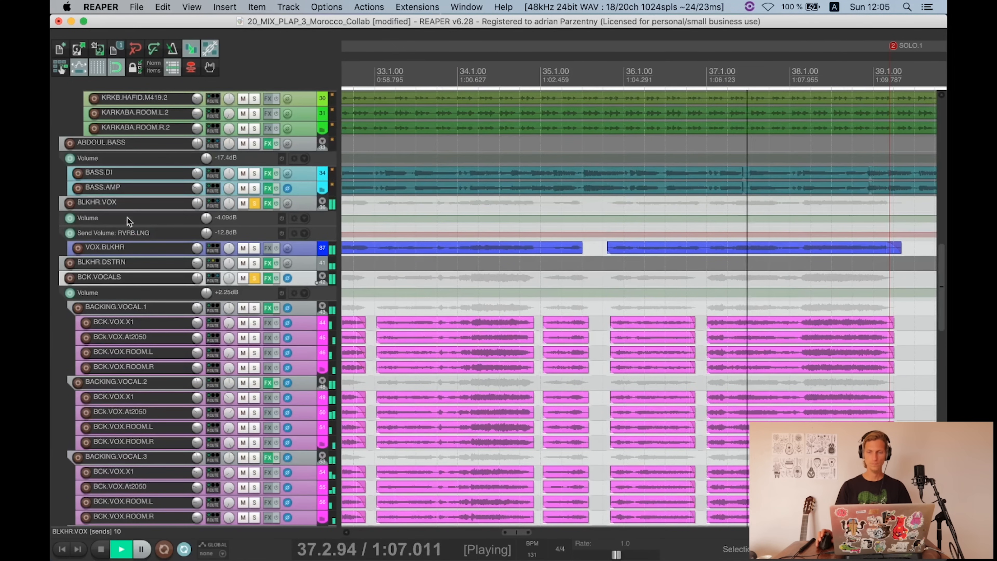
pyautogui.scroll(-3, 304, 278)
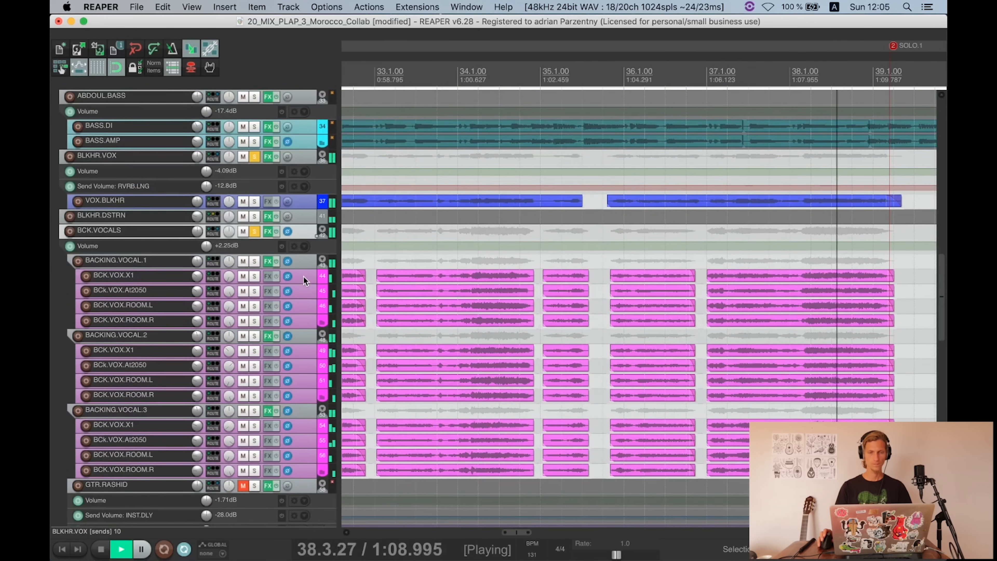
pyautogui.press('space')
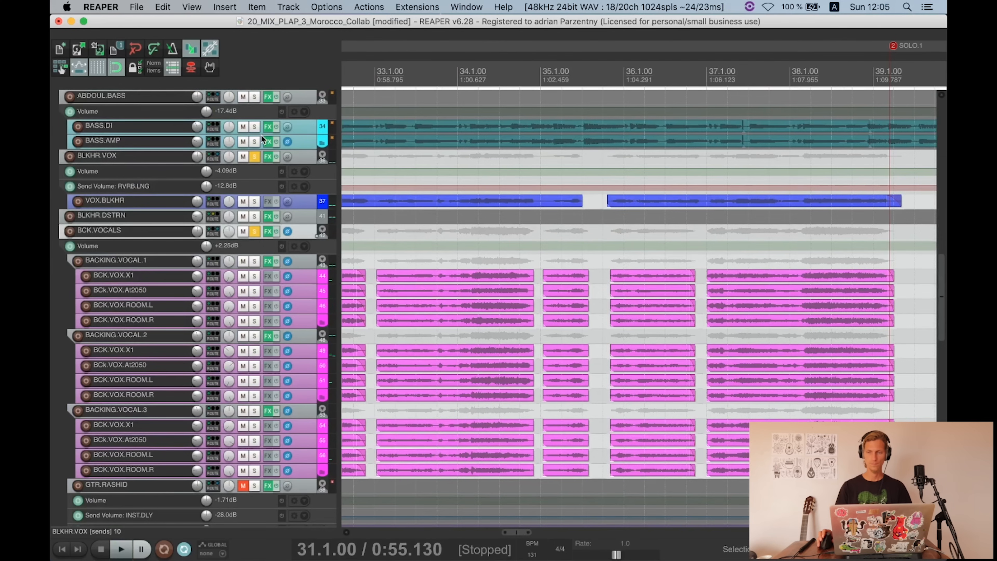
# Step: Unsolo BLKHR.VOX and BCK.VOCALS, and look over the backing vocal tracks and the effects on the BCK.VOCALS folder
pyautogui.click(254, 156)
pyautogui.click(258, 232)
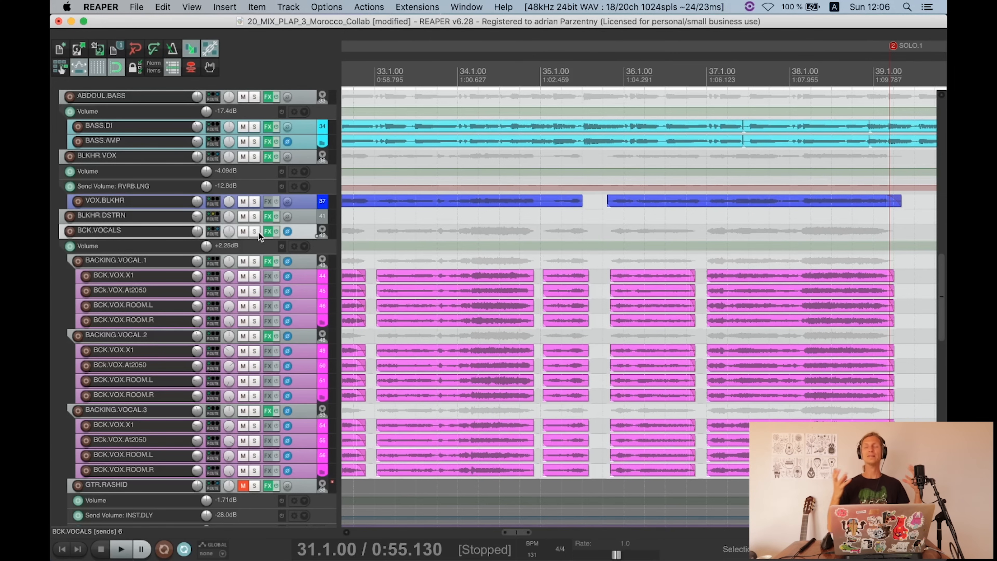
pyautogui.scroll(-1, 335, 283)
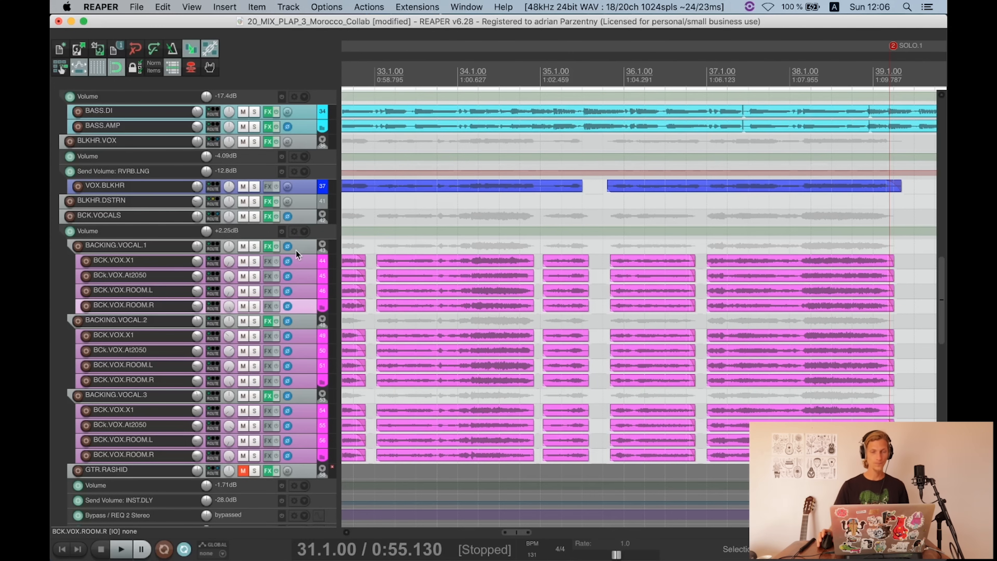
pyautogui.scroll(1, 266, 218)
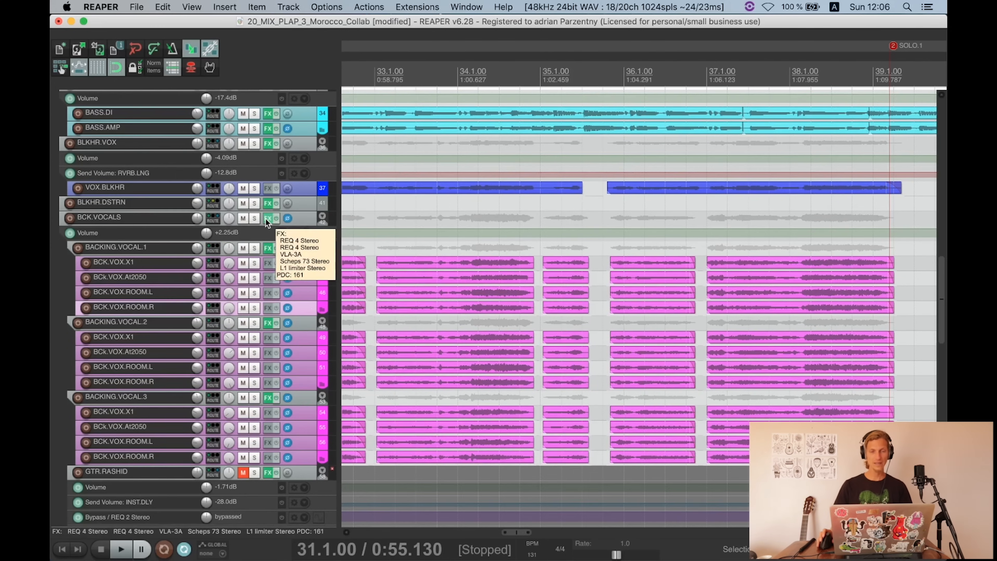
pyautogui.scroll(-3, 474, 209)
pyautogui.scroll(3, 628, 207)
pyautogui.scroll(-3, 628, 207)
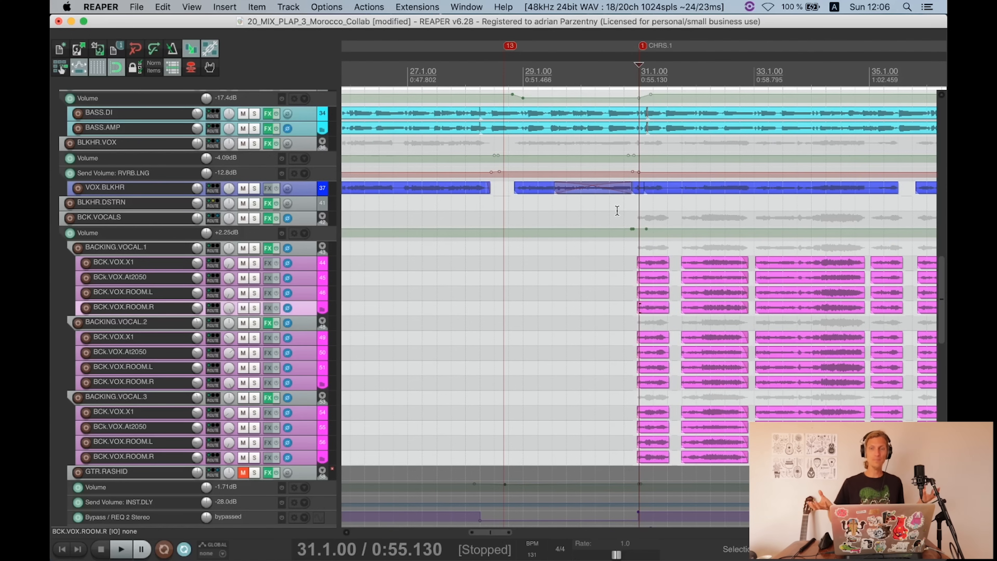
# Step: Play the full mix from bar 28.3 into the chorus and return to the BCK.VOCALS folder
pyautogui.click(492, 299)
pyautogui.press('space')
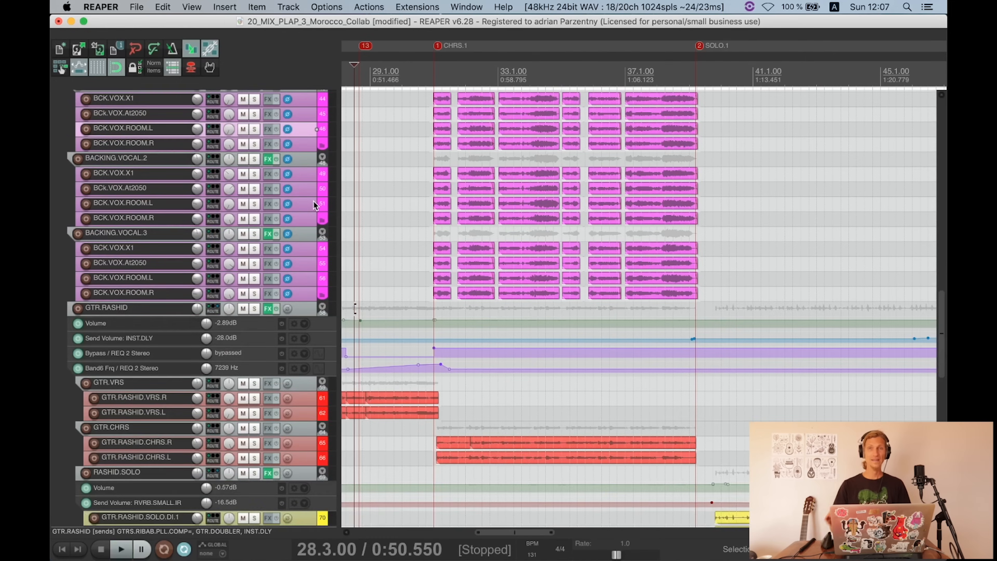
pyautogui.scroll(5, 310, 200)
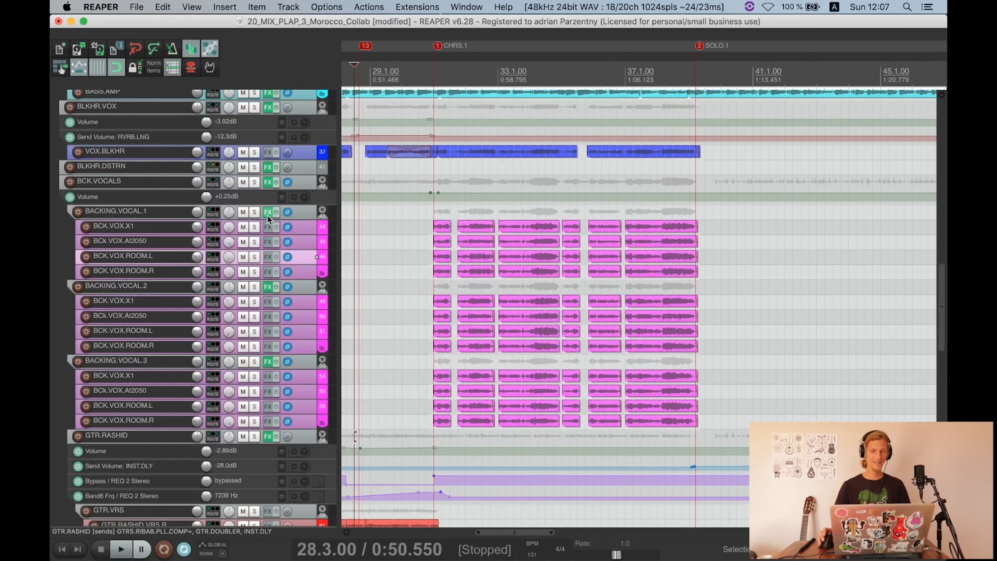
# Step: Inspect the REQ 2 Mono equalizer settings on the BACKING.VOCAL.1 and BACKING.VOCAL.2 folder tracks
pyautogui.click(267, 212)
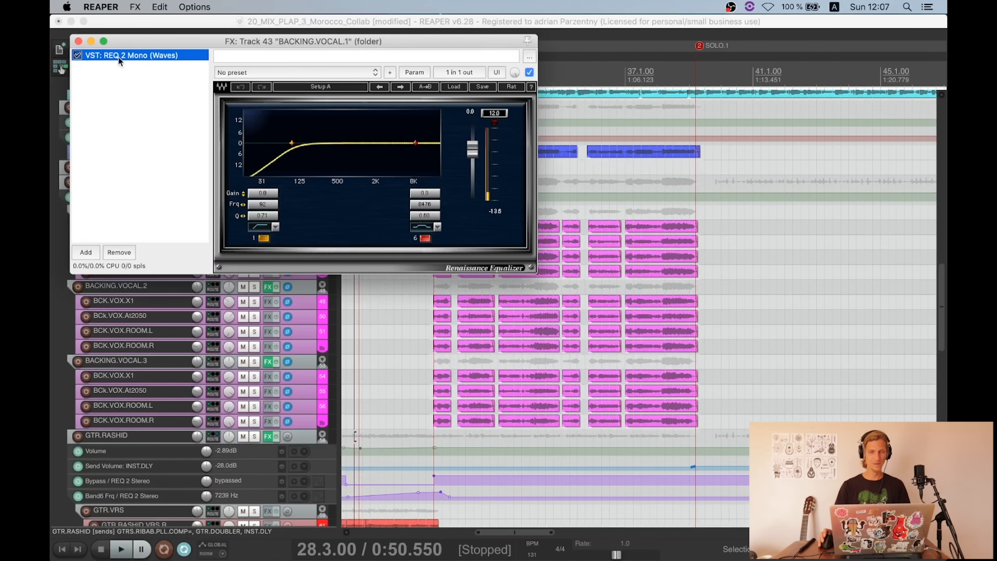
pyautogui.click(78, 41)
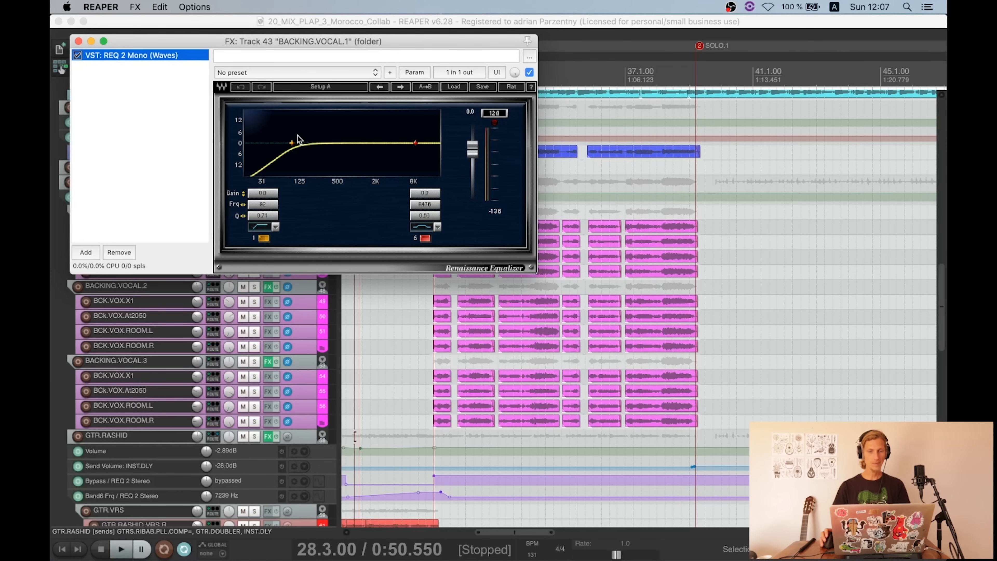
pyautogui.click(78, 41)
pyautogui.click(268, 287)
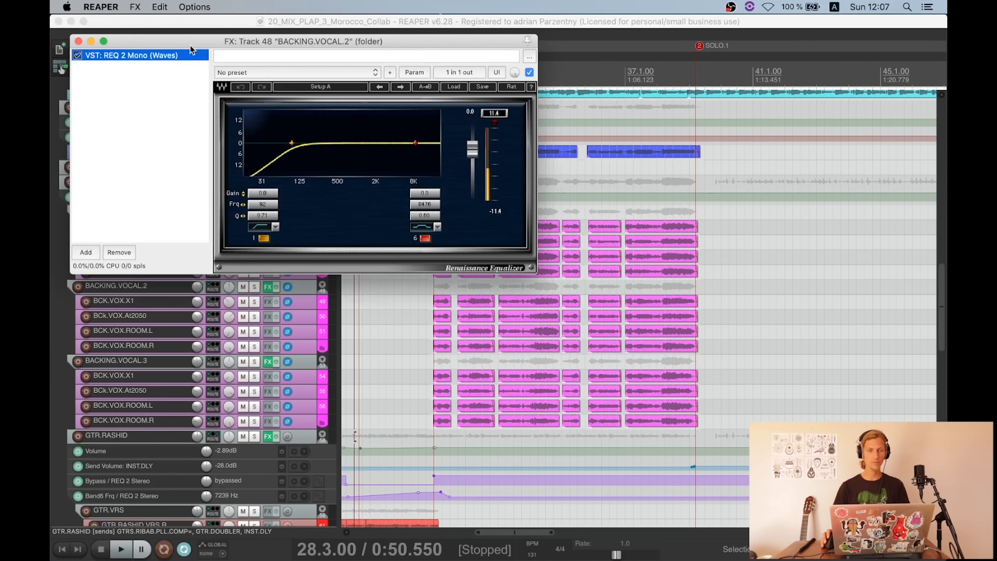
pyautogui.click(66, 40)
pyautogui.scroll(-1, 251, 305)
pyautogui.scroll(1, 251, 290)
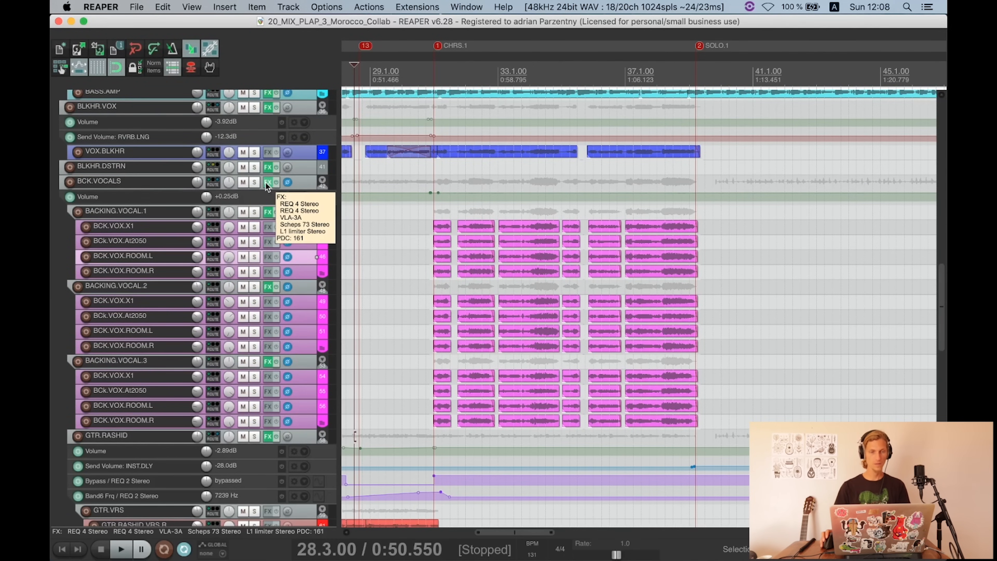
# Step: Open the BCK.VOCALS folder's effects chain and review the curves of both REQ 4 Stereo equalizers
pyautogui.click(273, 181)
pyautogui.click(165, 76)
pyautogui.moveTo(206, 63); pyautogui.dragTo(401, 63)
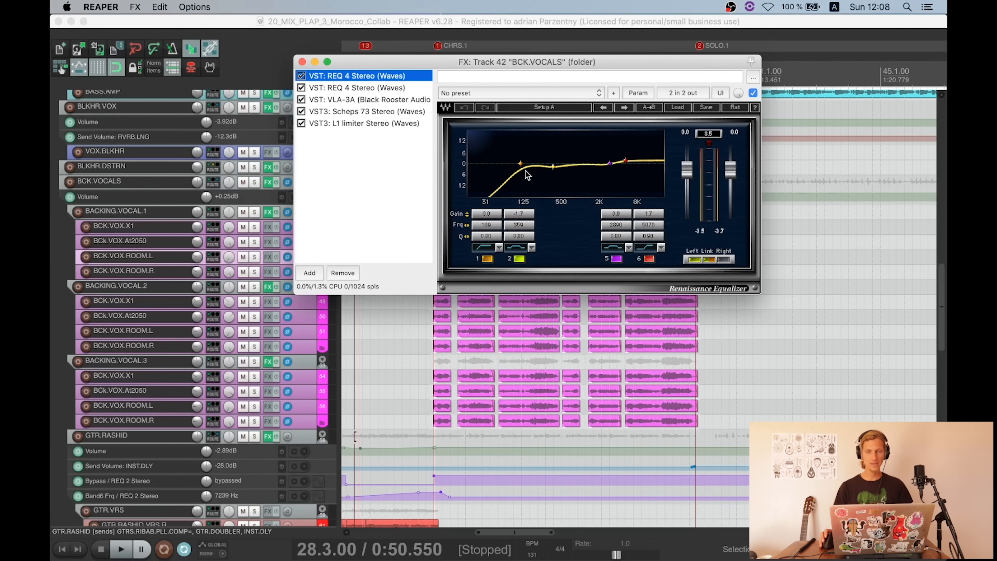
pyautogui.click(406, 87)
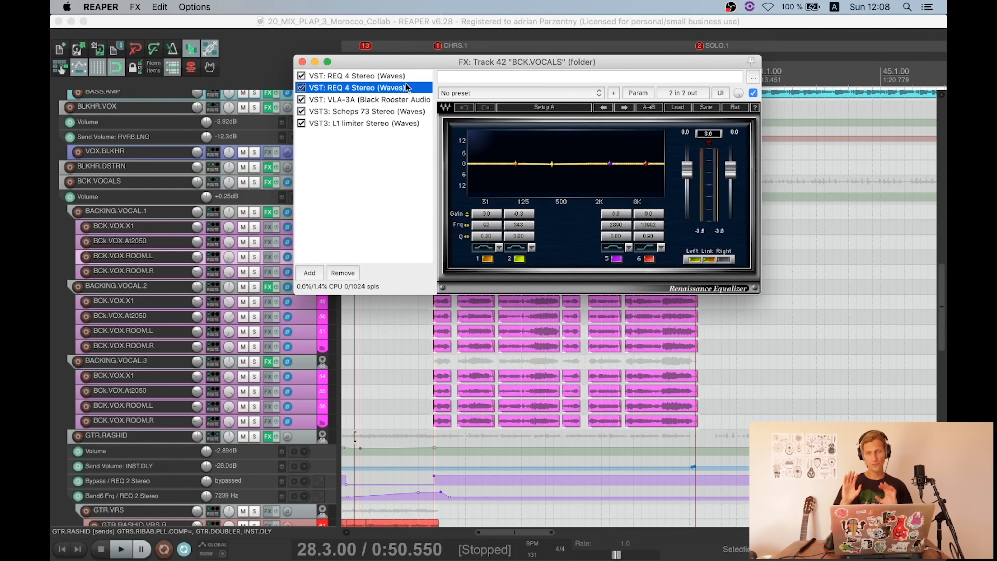
pyautogui.moveTo(417, 67); pyautogui.dragTo(455, 147)
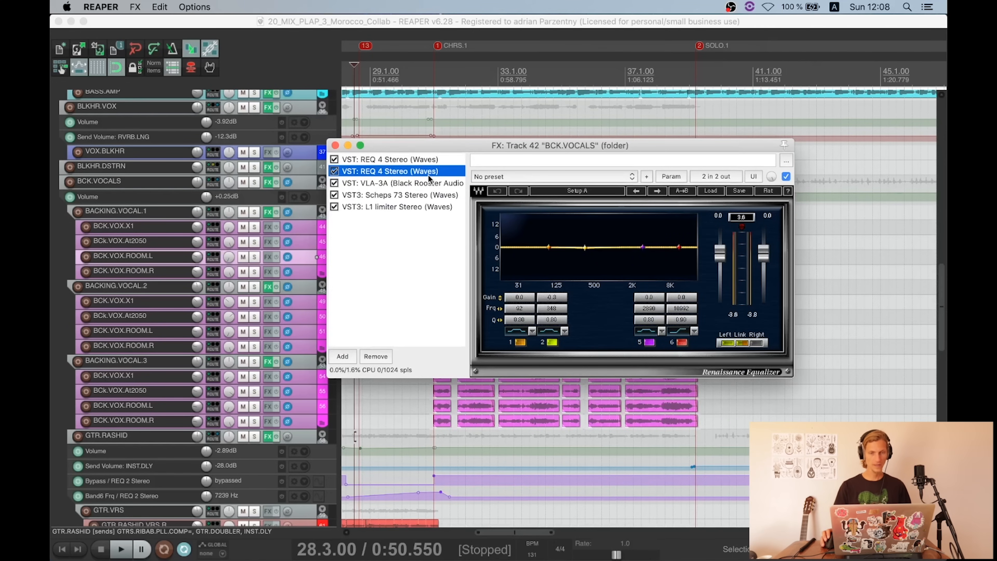
pyautogui.click(556, 309)
pyautogui.moveTo(422, 146); pyautogui.dragTo(400, 266)
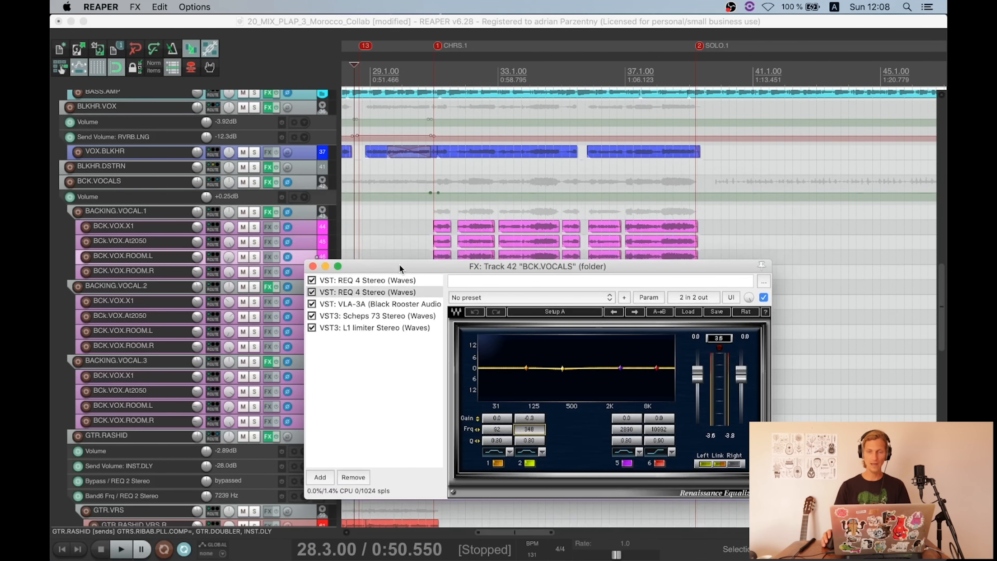
# Step: Show the VLA-3A compressor in the BCK.VOCALS chain and play the chorus to watch its gain reduction
pyautogui.click(383, 304)
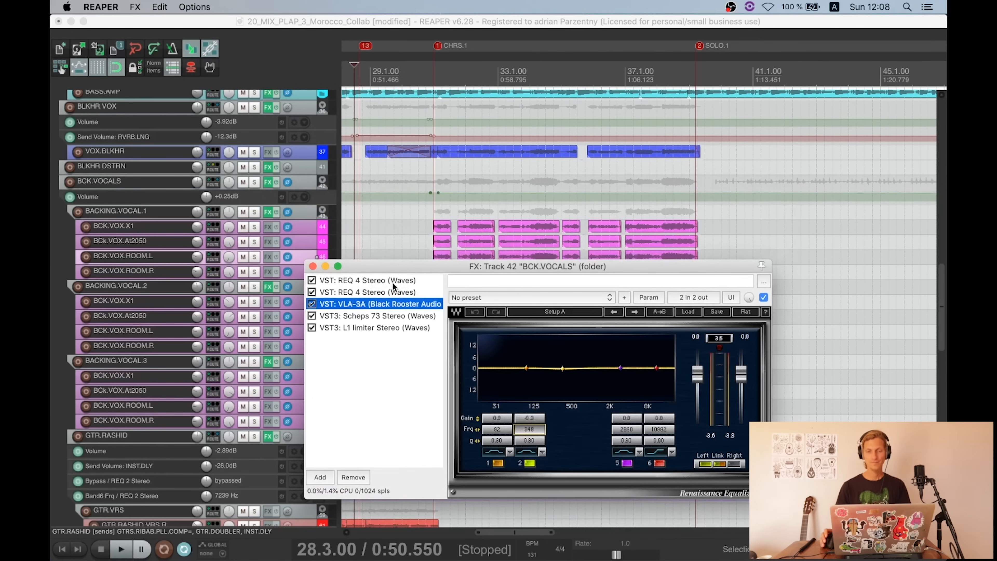
pyautogui.moveTo(372, 262); pyautogui.dragTo(492, 277)
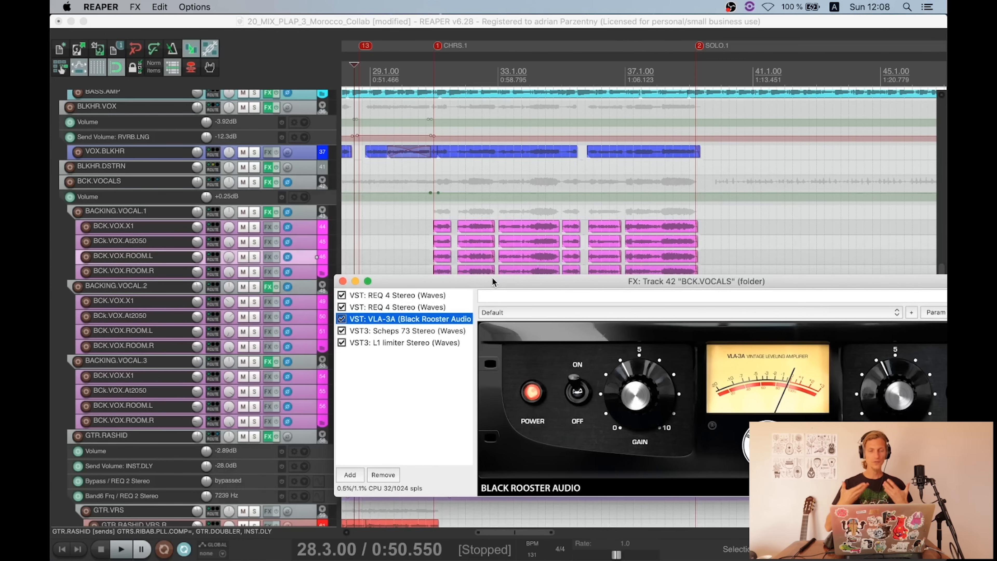
pyautogui.moveTo(492, 278); pyautogui.dragTo(282, 39)
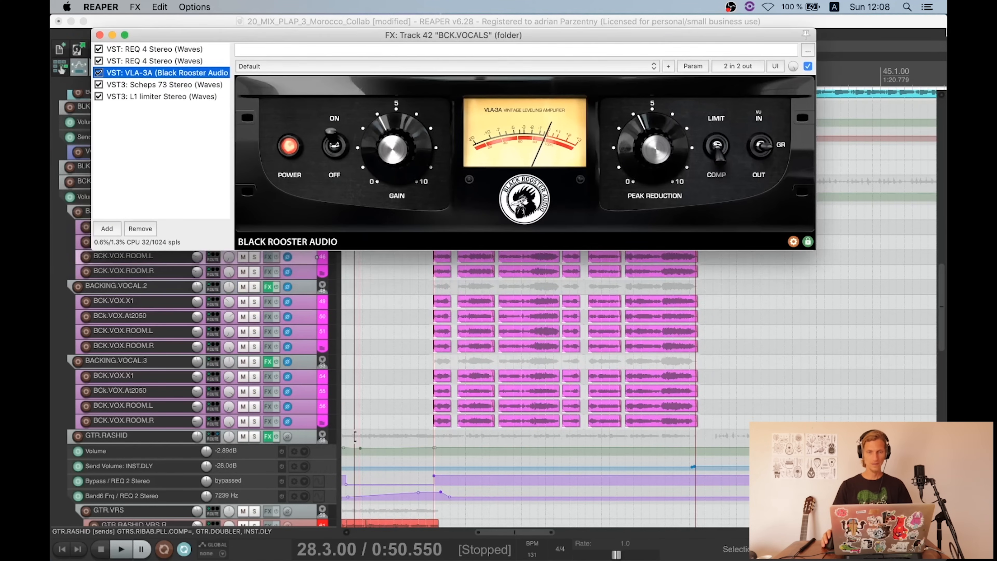
pyautogui.press('space')
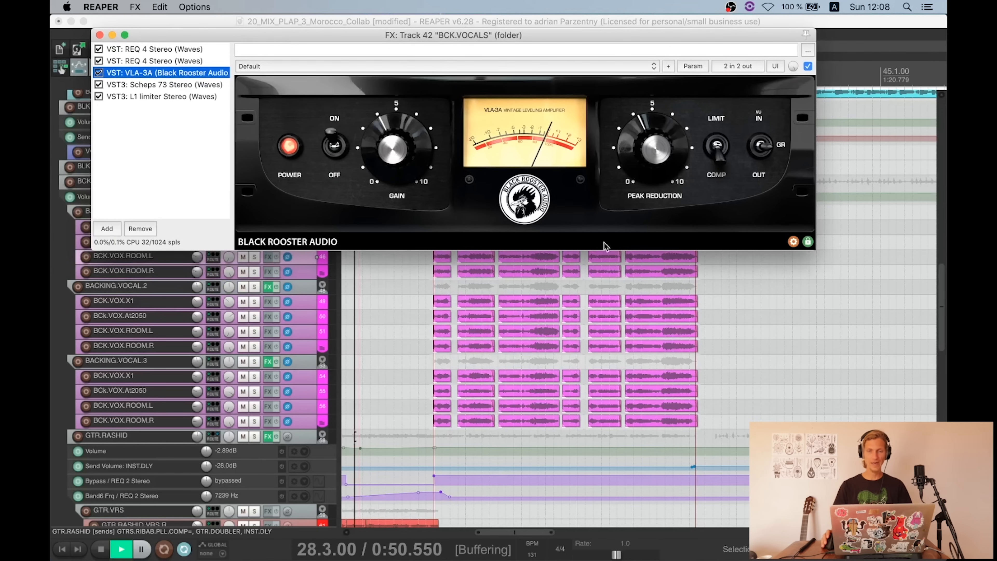
pyautogui.click(425, 438)
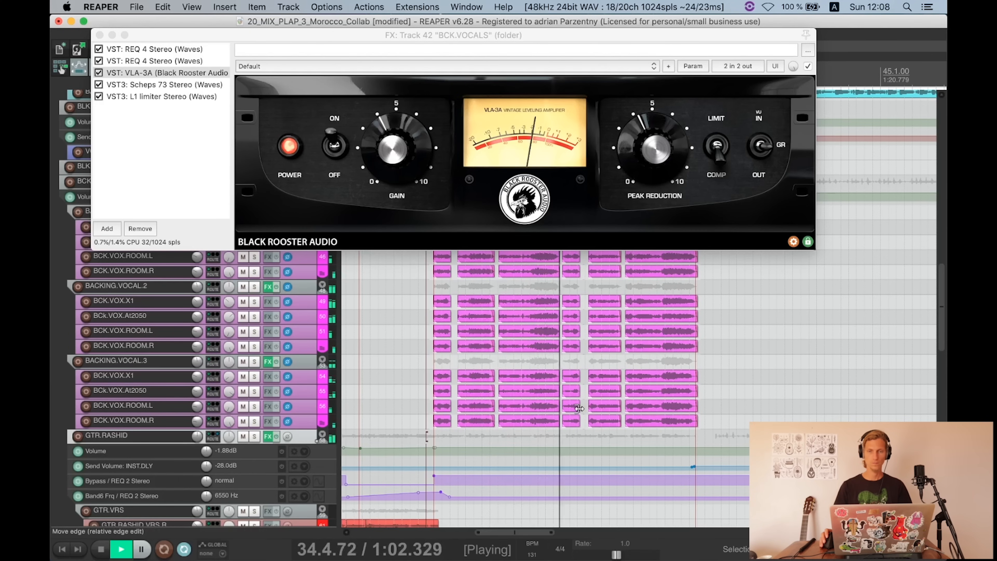
pyautogui.press('space')
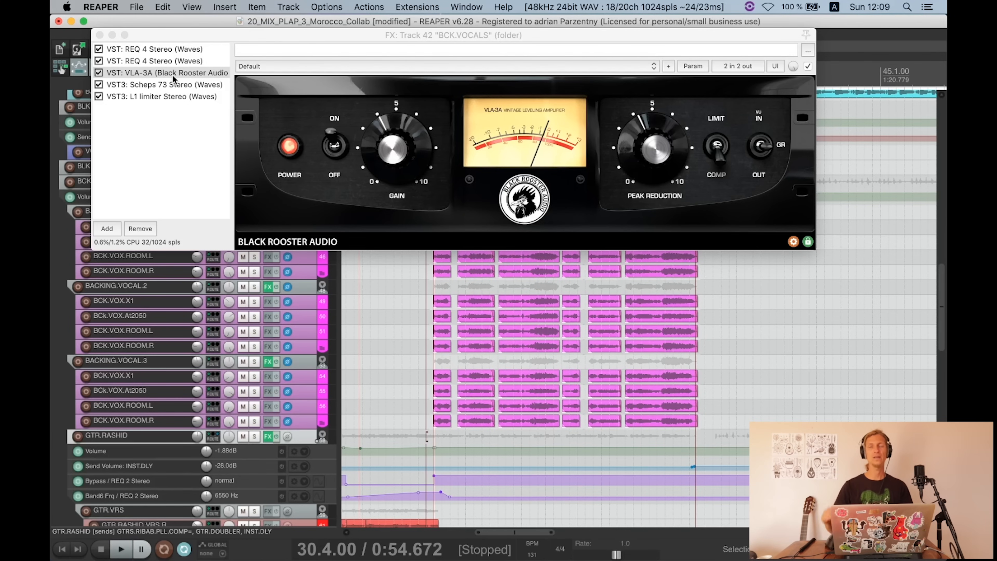
# Step: Show the Scheps 73 Stereo plugin on BCK.VOCALS and examine the side channel's high and mid EQ knobs
pyautogui.click(175, 85)
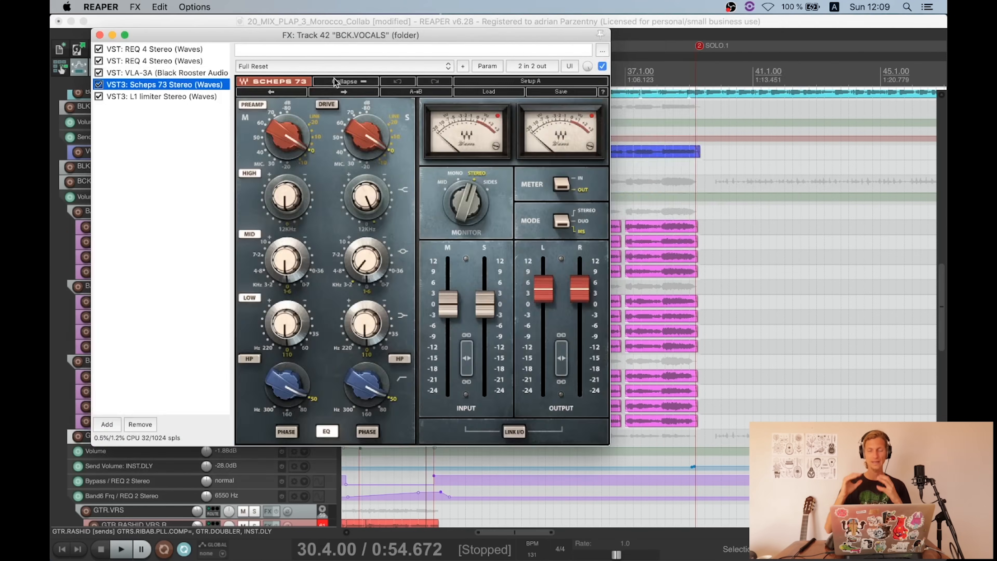
pyautogui.moveTo(305, 33); pyautogui.dragTo(268, 19)
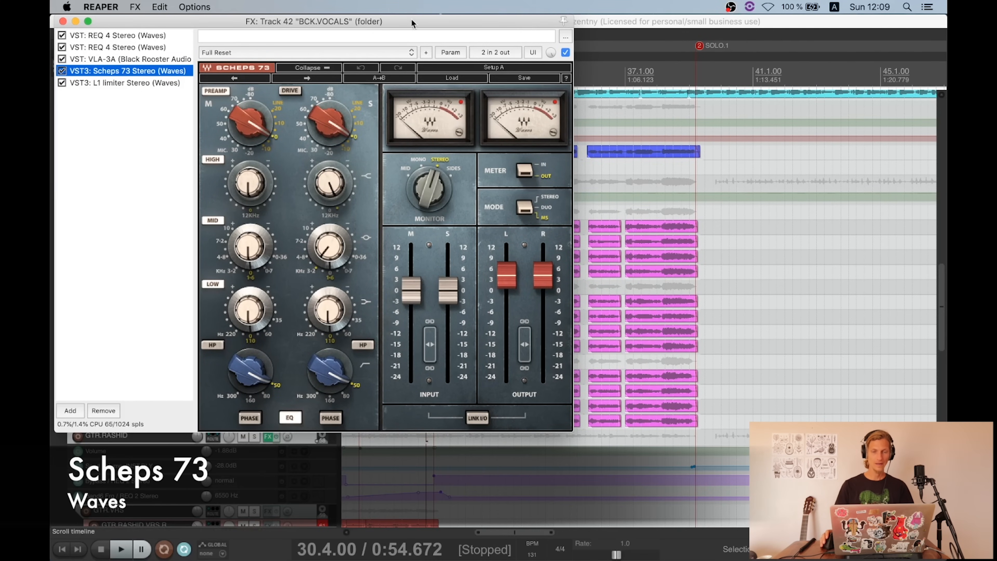
pyautogui.moveTo(399, 18); pyautogui.dragTo(395, 18)
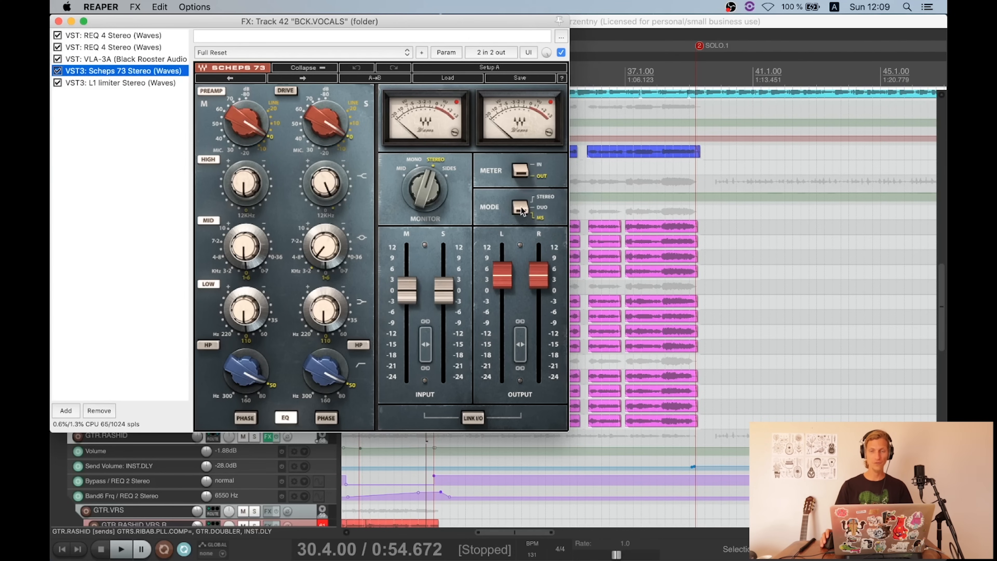
pyautogui.click(333, 186)
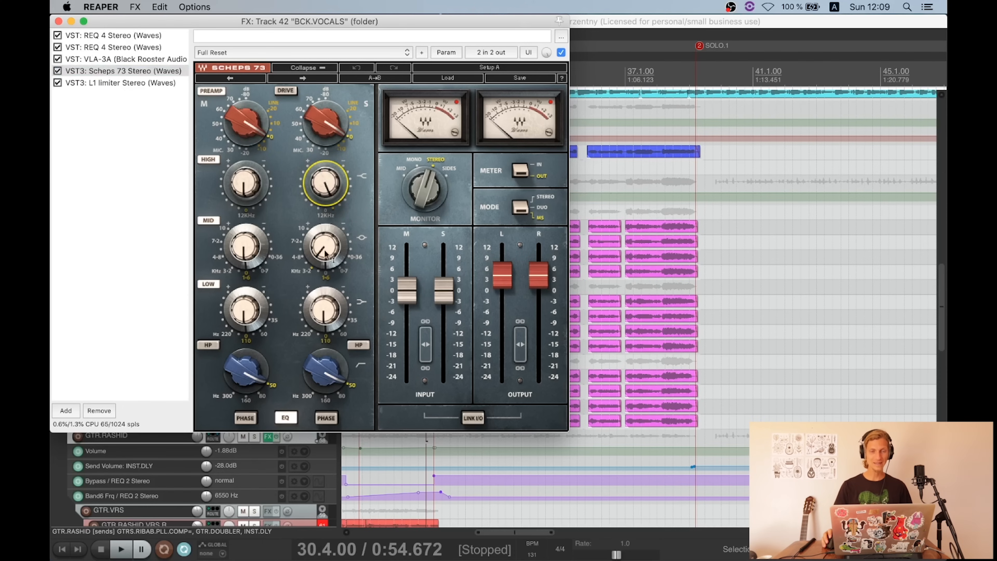
pyautogui.click(337, 281)
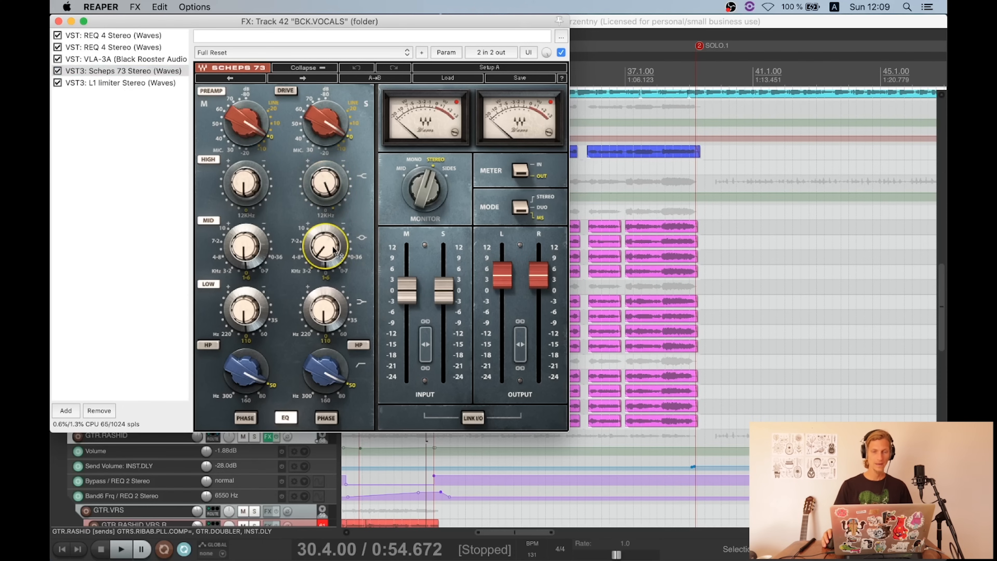
pyautogui.moveTo(333, 246)
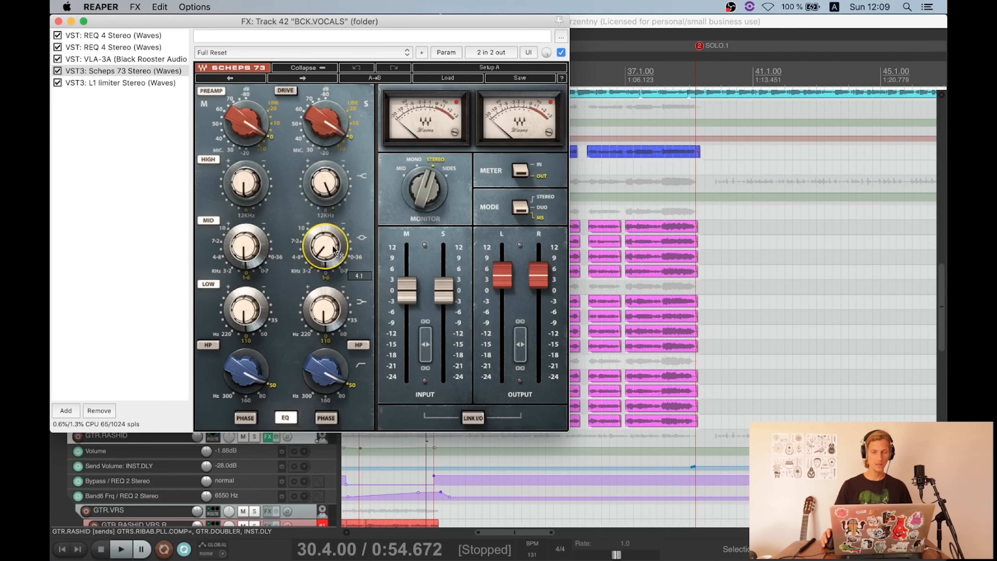
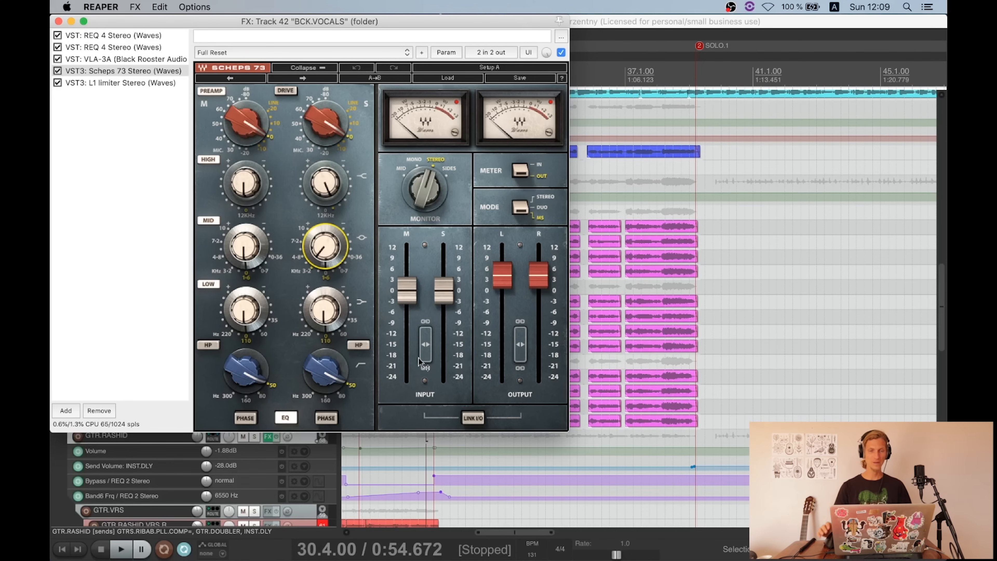
# Step: Audition the backing vocals with the Scheps 73 mid-channel input lowered to about -11.5, and reset that fader to its default
pyautogui.moveTo(403, 294); pyautogui.dragTo(403, 336)
pyautogui.press('space')
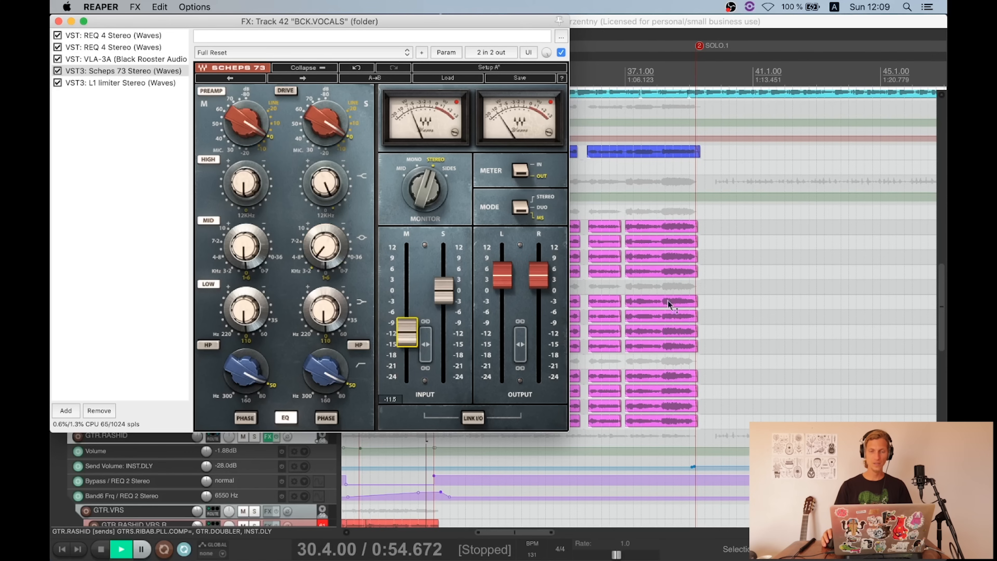
pyautogui.click(587, 182)
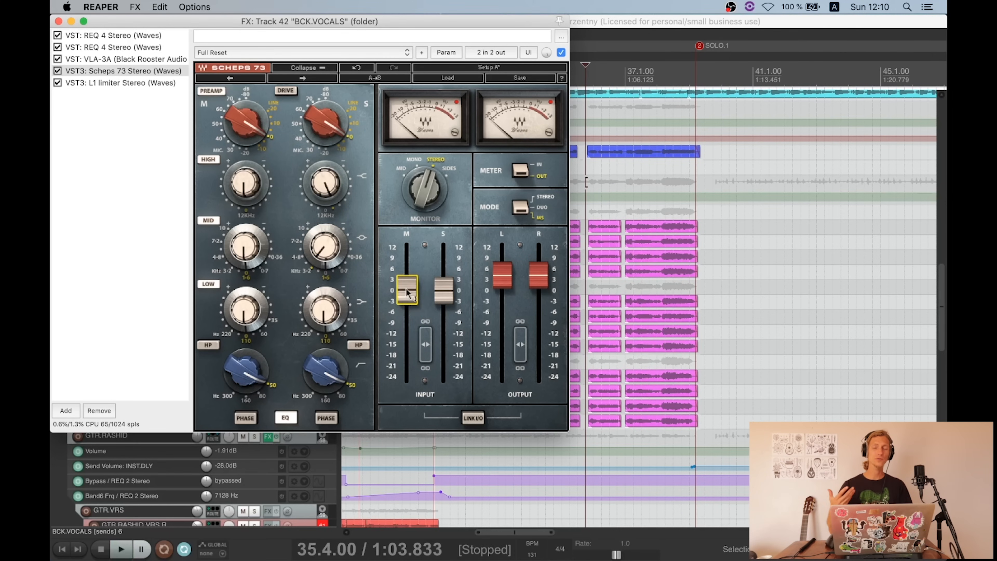
pyautogui.keyDown('alt'); pyautogui.click(404, 290); pyautogui.keyUp('alt')
pyautogui.keyDown('alt'); pyautogui.click(404, 289); pyautogui.keyUp('alt')
# Step: Show the L1 limiter Stereo in the BCK.VOCALS chain and examine its threshold, ceiling and release settings
pyautogui.click(78, 71)
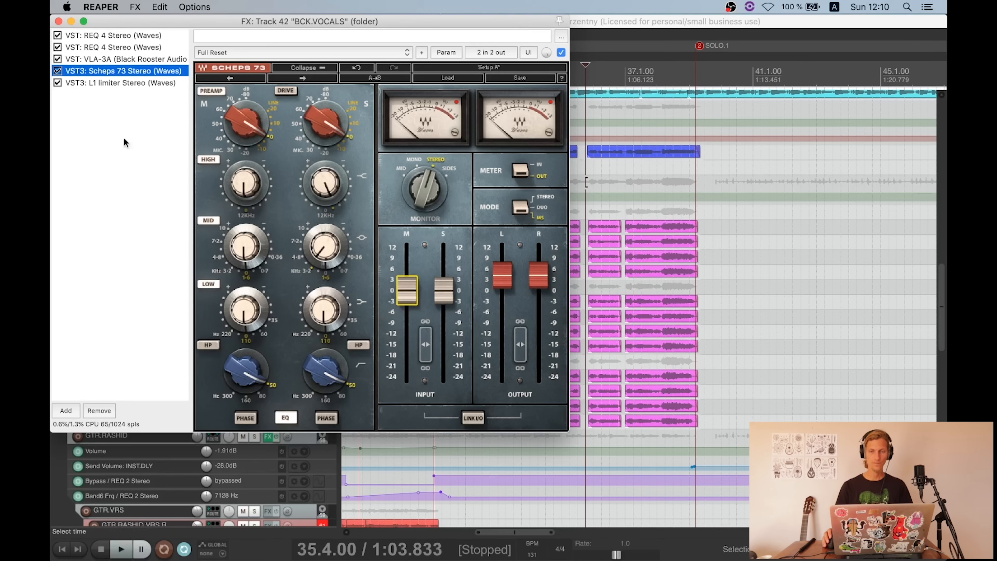
pyautogui.click(124, 84)
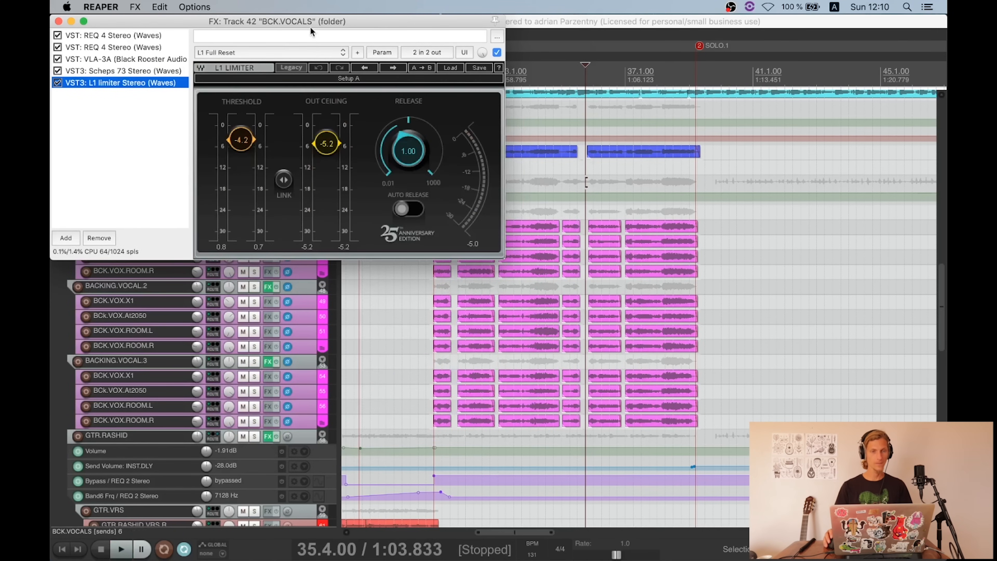
pyautogui.moveTo(310, 26); pyautogui.dragTo(378, 17)
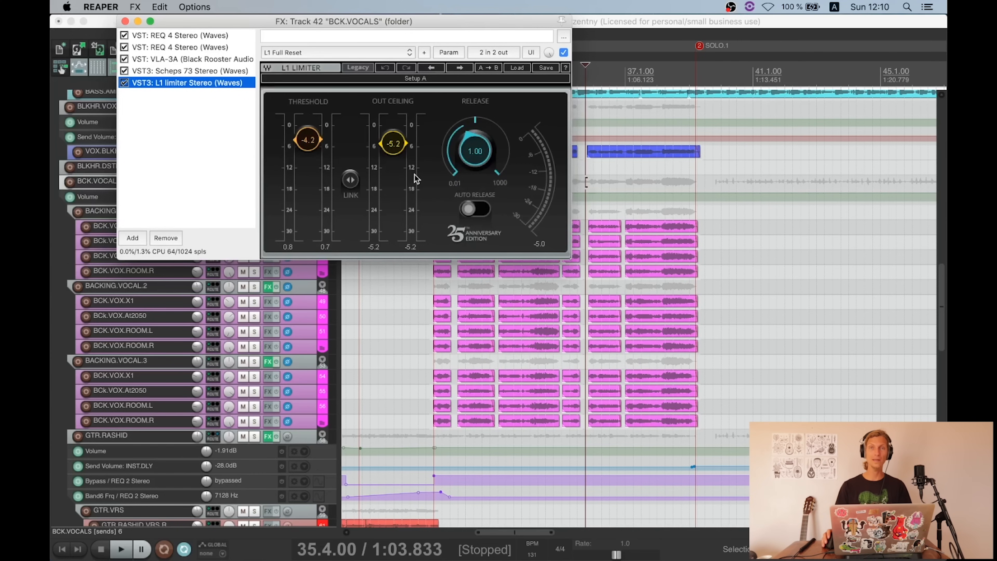
pyautogui.press('space')
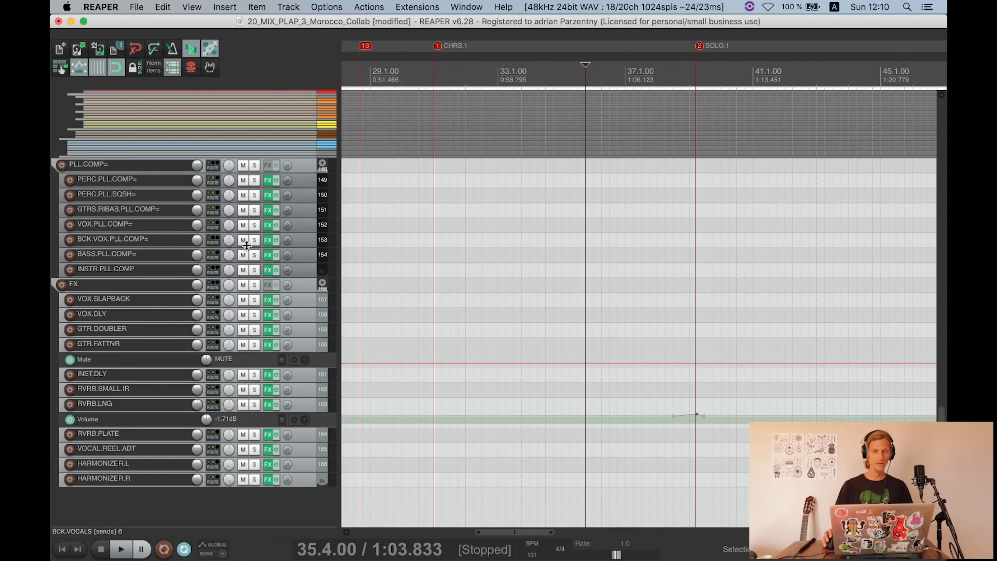
# Step: Inspect the VLA-2A compressor on the BCK.VOX.PLL.COMP= parallel compression track and close its effects window
pyautogui.click(267, 241)
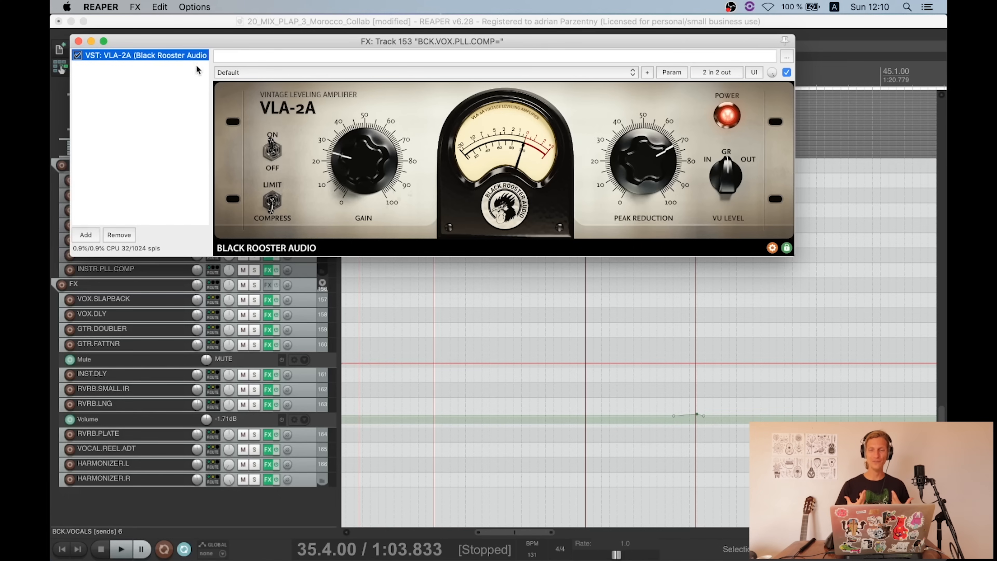
pyautogui.click(78, 41)
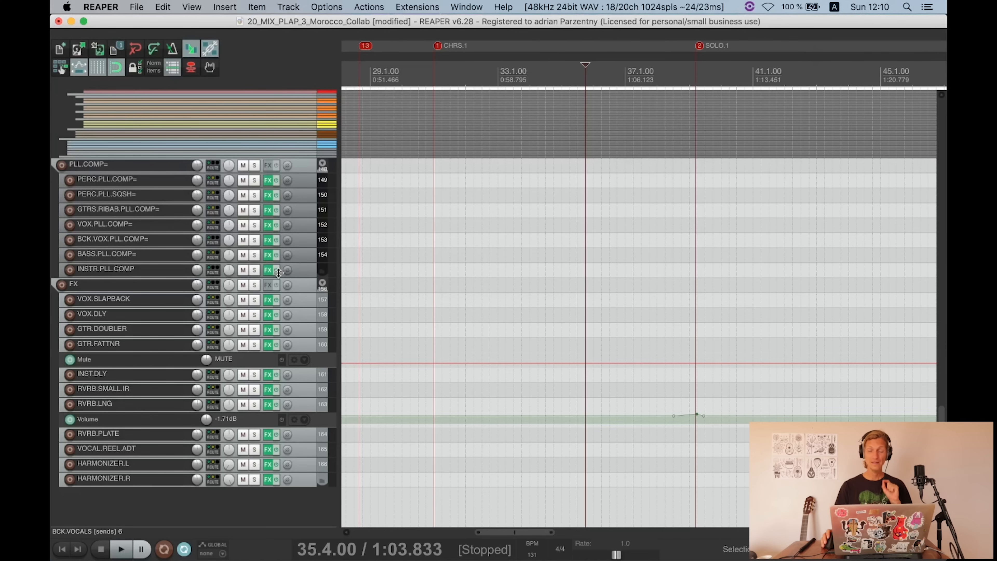
pyautogui.click(302, 290)
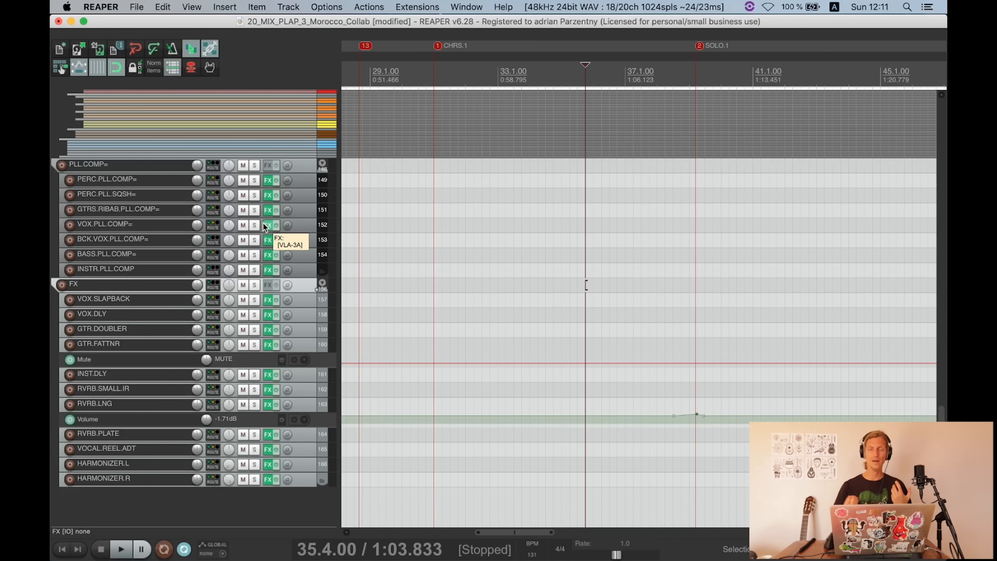
pyautogui.scroll(-3, 348, 264)
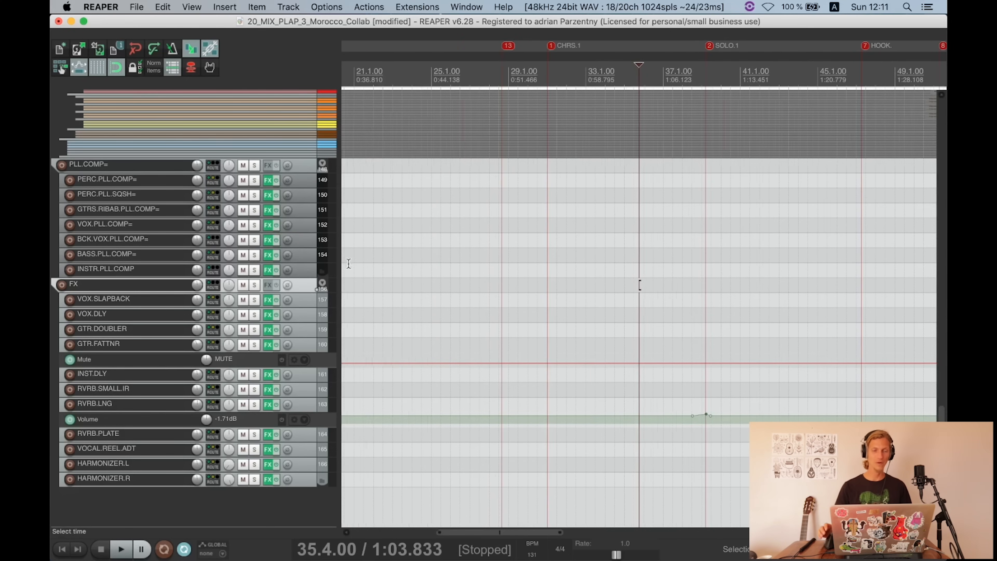
# Step: Examine the routing of the VOX.SLAPBACK and VOX.DLY effect tracks to see which tracks feed them
pyautogui.click(212, 300)
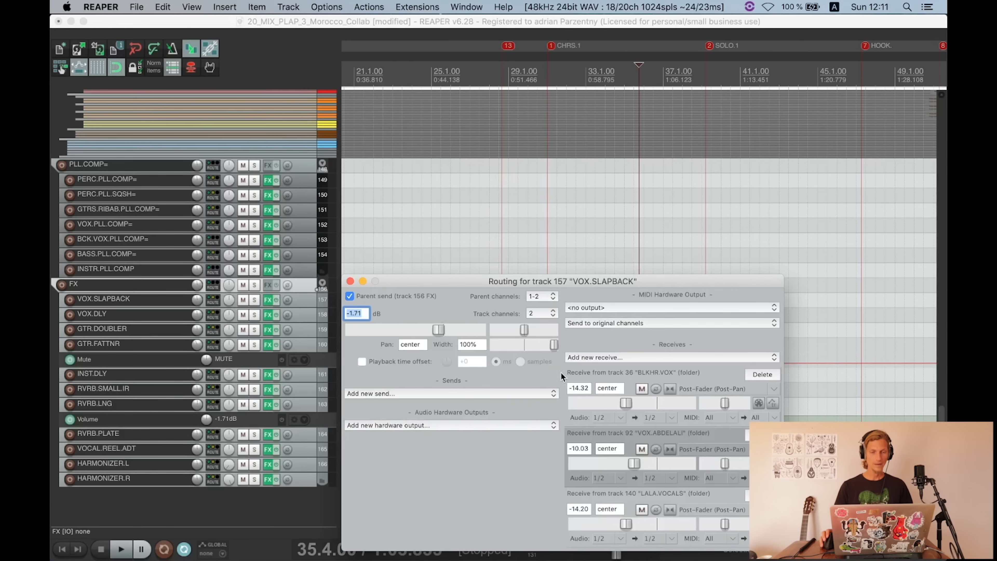
pyautogui.moveTo(578, 282); pyautogui.dragTo(573, 209)
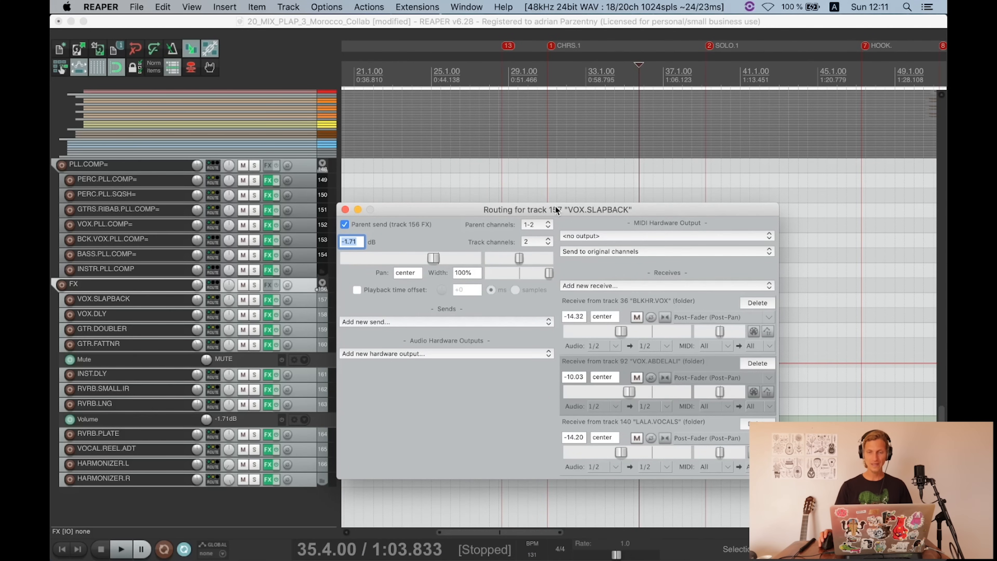
pyautogui.click(345, 209)
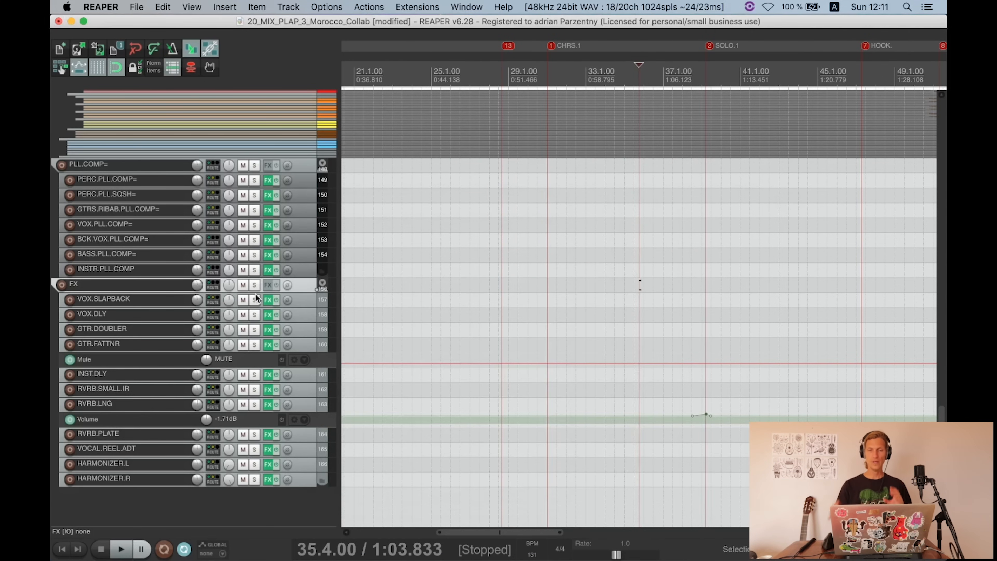
pyautogui.click(265, 316)
pyautogui.click(266, 315)
pyautogui.click(213, 315)
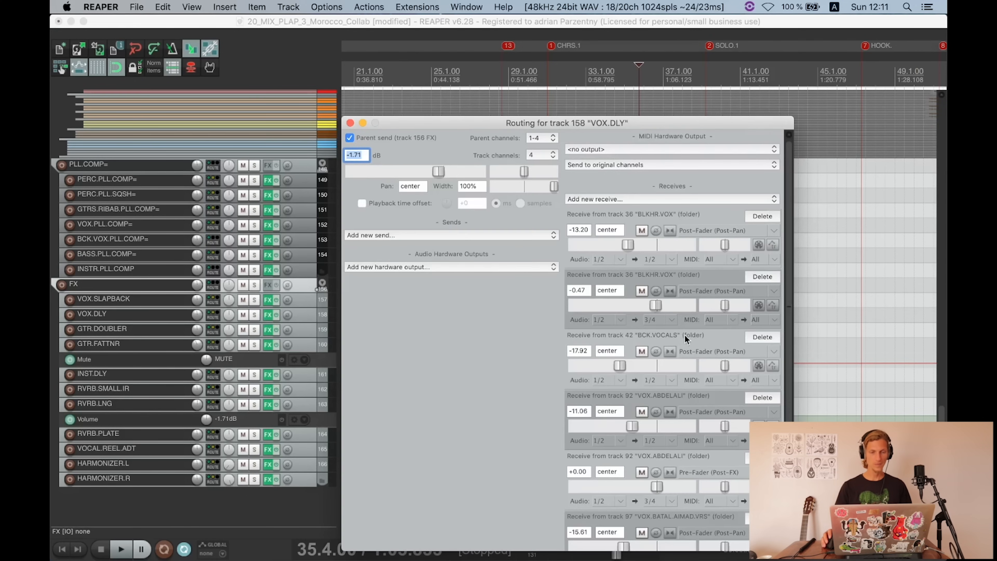
# Step: Examine the routing of the VOCAL.REEL.ADT, HARMONIZER.L and RVRB.LNG effect tracks to see which tracks feed them
pyautogui.click(349, 123)
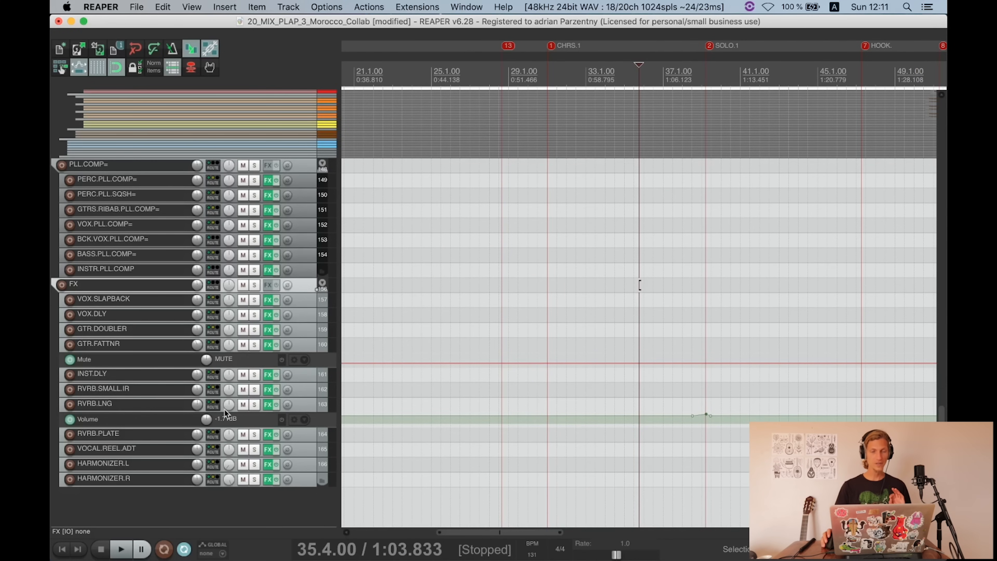
pyautogui.click(213, 450)
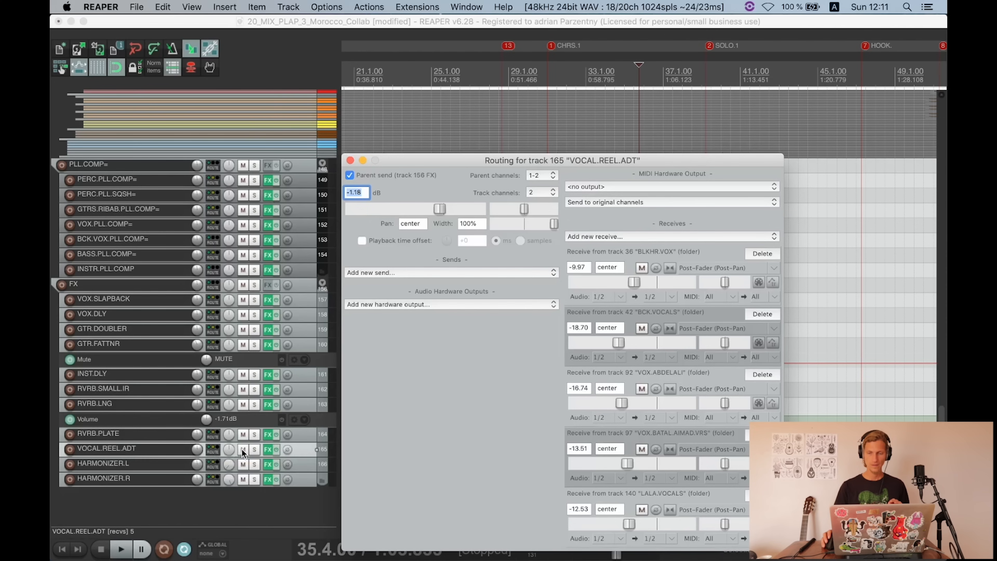
pyautogui.click(350, 160)
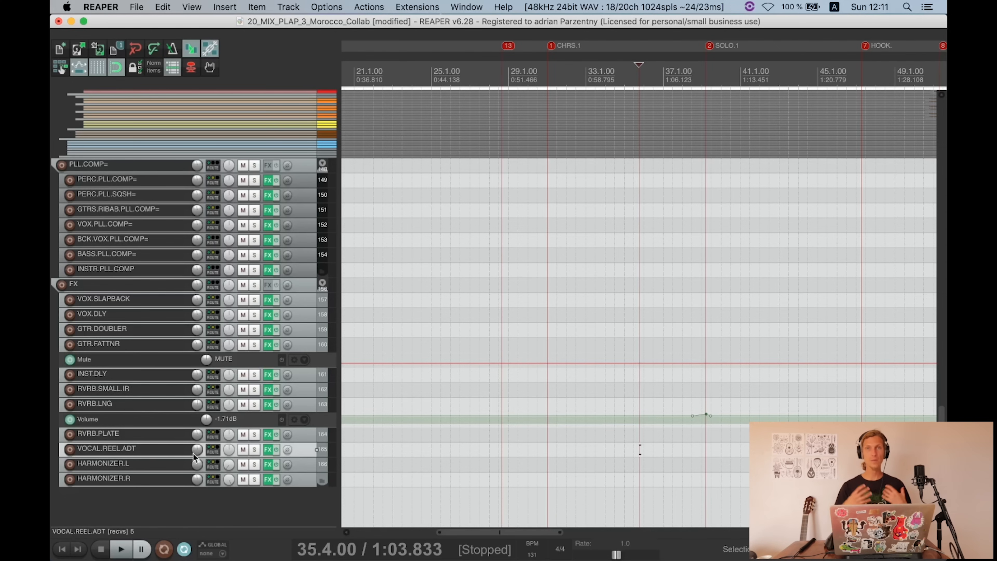
pyautogui.click(214, 466)
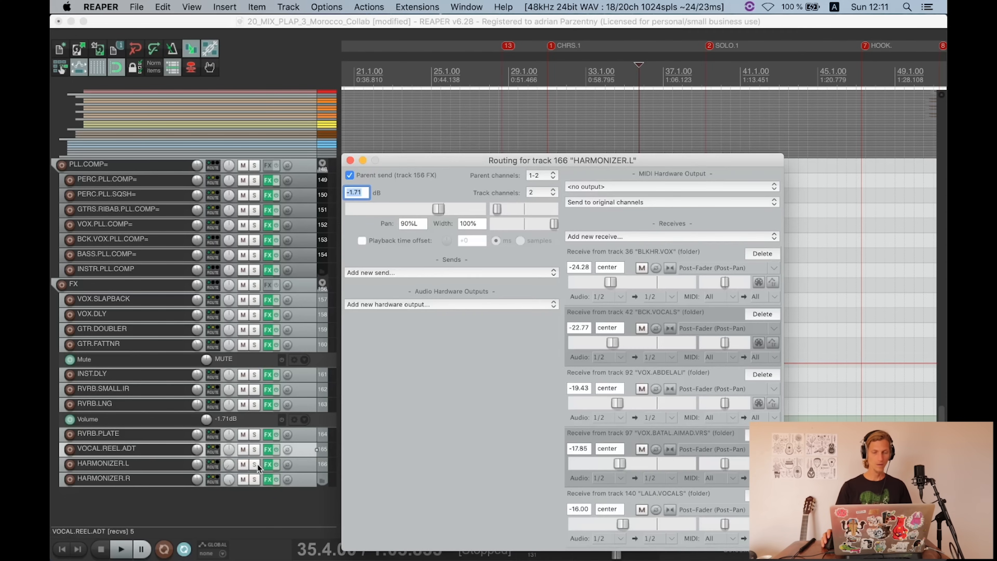
pyautogui.click(346, 164)
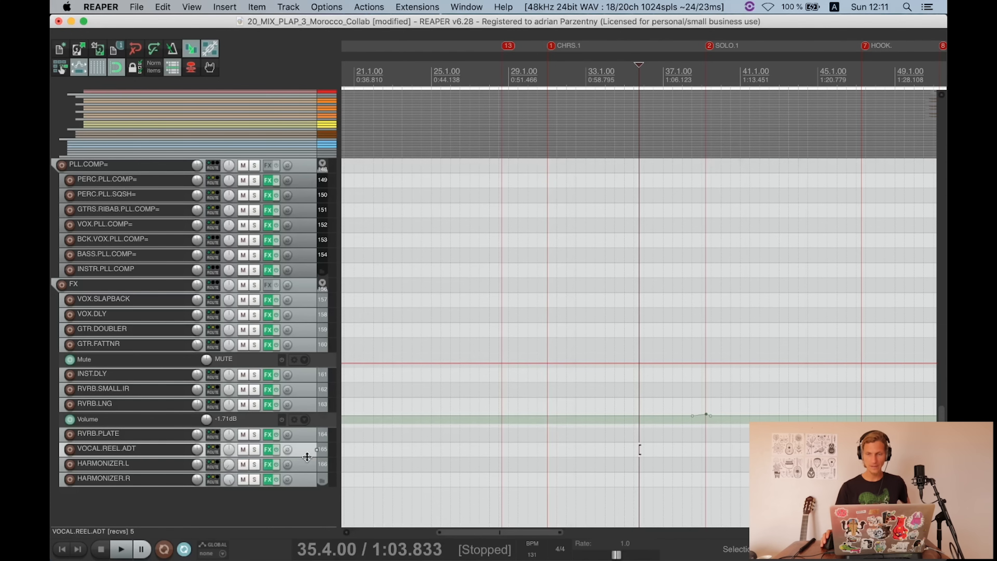
pyautogui.click(213, 404)
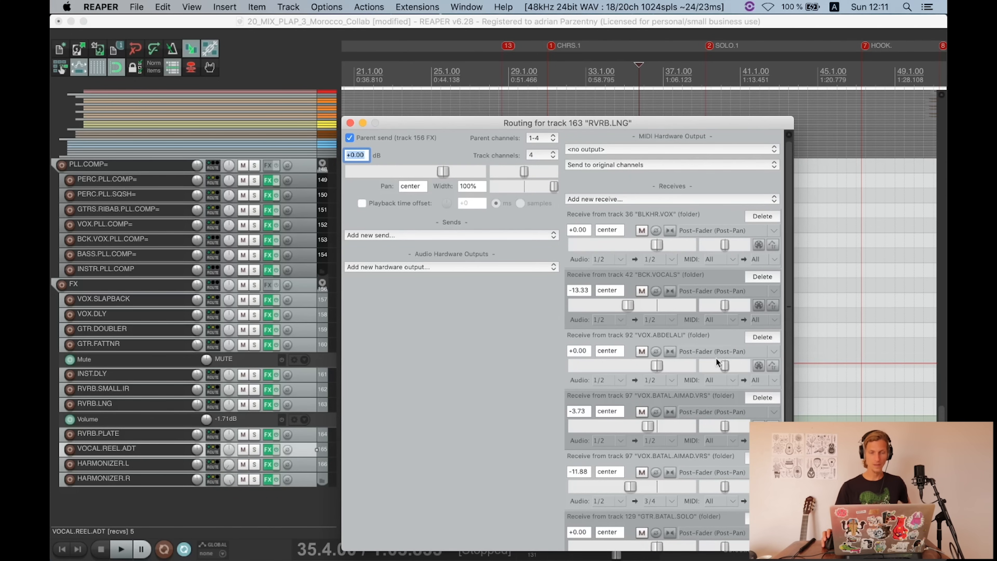
pyautogui.click(350, 123)
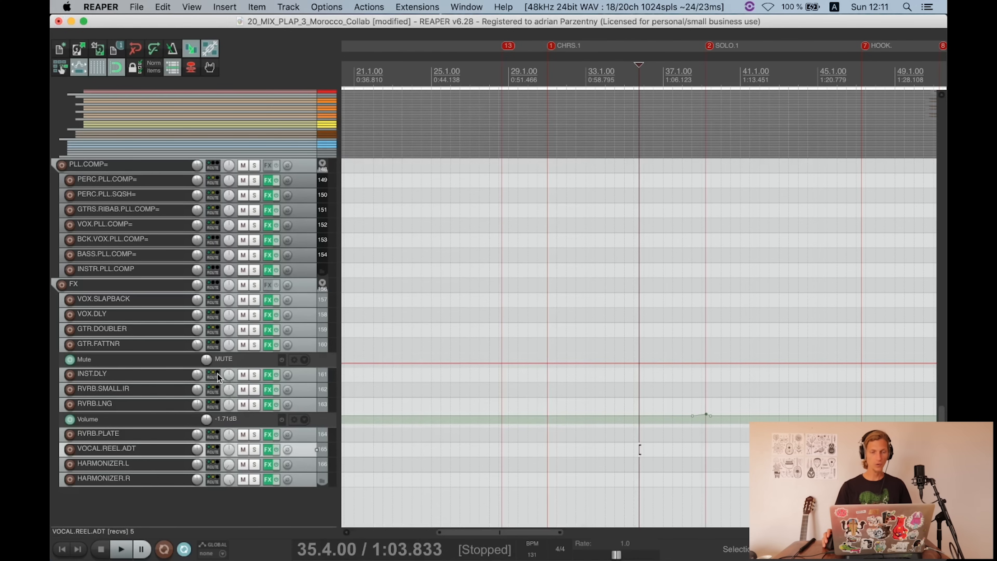
# Step: Return to the BCK.VOCALS and BLKHR.VOX tracks in the arrangement and save the project
pyautogui.scroll(4, 219, 377)
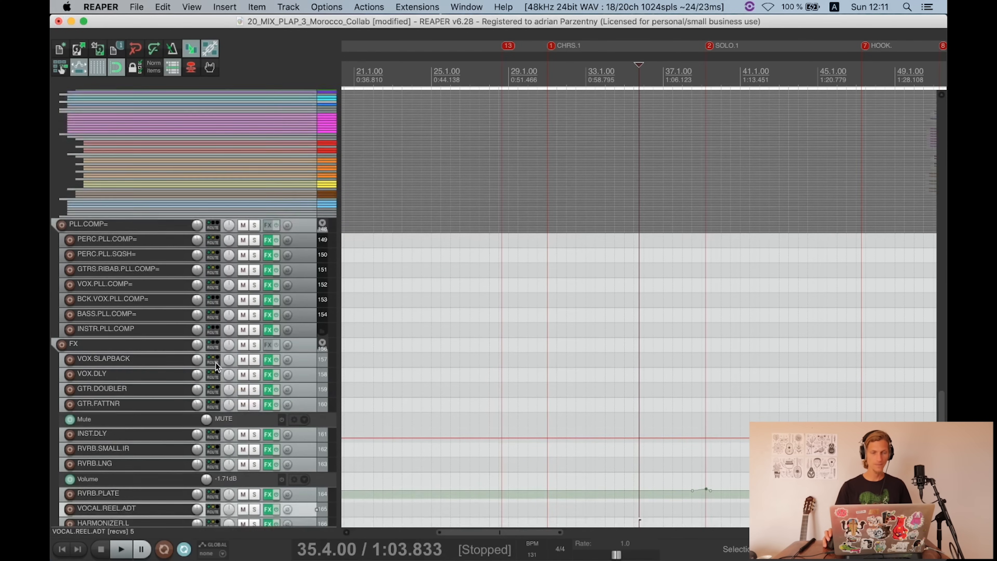
pyautogui.scroll(10, 216, 362)
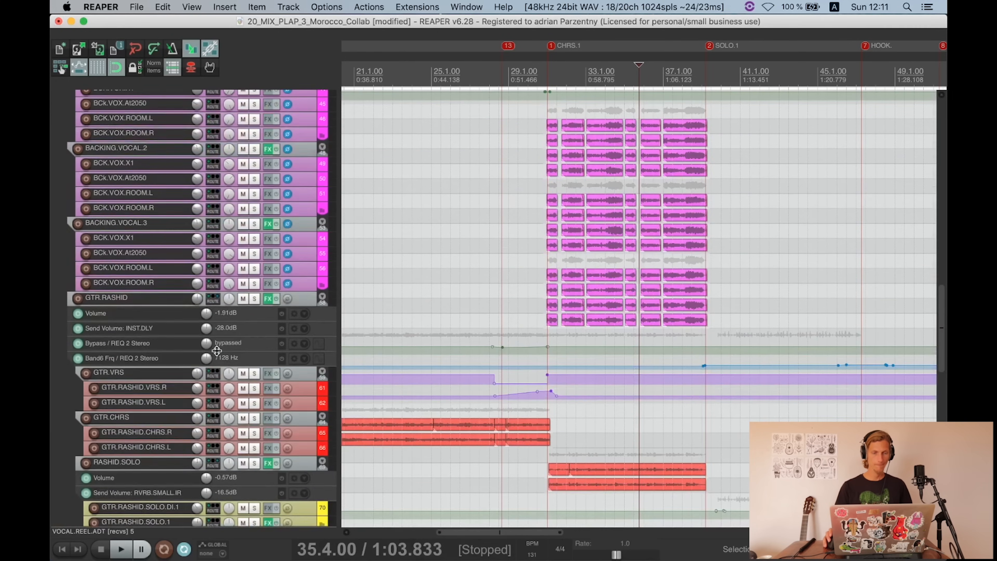
pyautogui.scroll(2, 217, 350)
pyautogui.scroll(5, 250, 275)
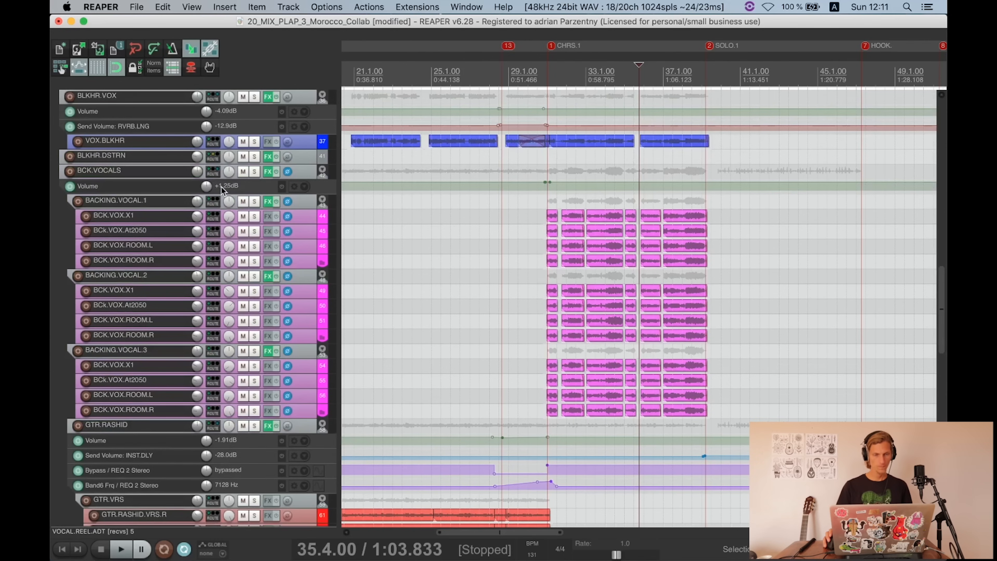
pyautogui.scroll(-3, 526, 257)
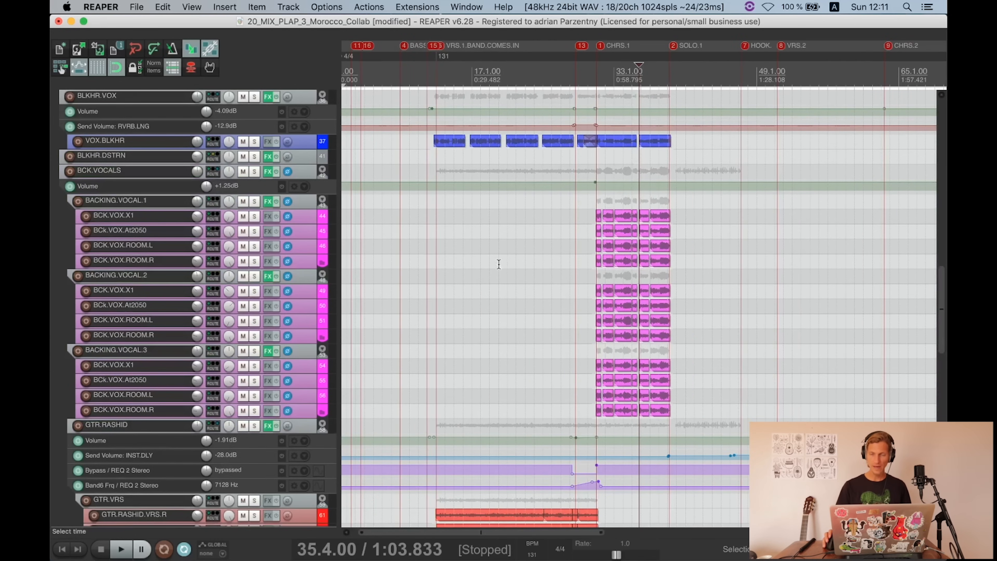
pyautogui.scroll(-2, 269, 179)
pyautogui.scroll(5, 268, 180)
pyautogui.press('super+s')
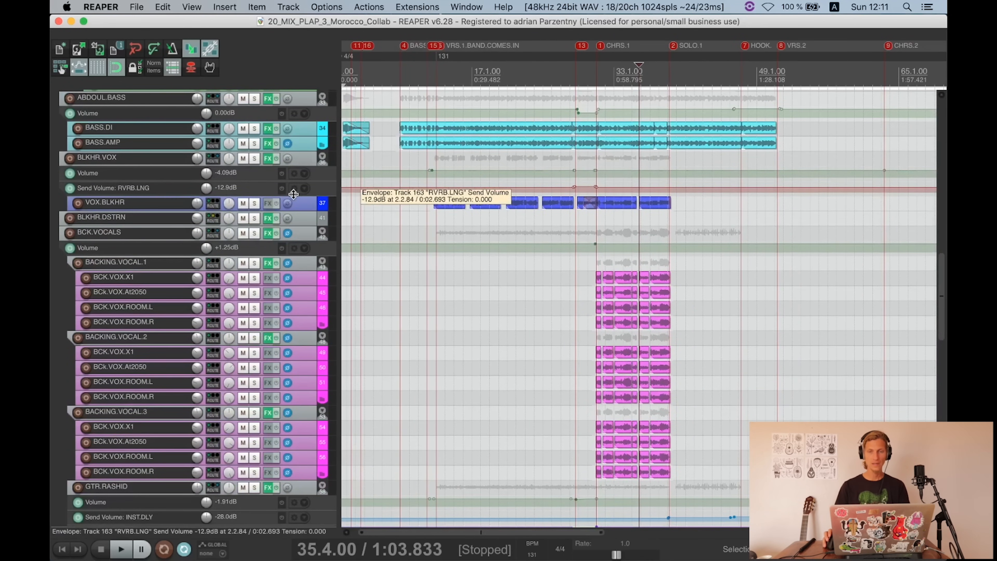
# Step: Play the full mix from bar 28, just before the CHRS.1 marker, with the VOX.BLKHR track enlarged
pyautogui.scroll(1, 293, 192)
pyautogui.scroll(2, 556, 189)
pyautogui.scroll(-2, 568, 198)
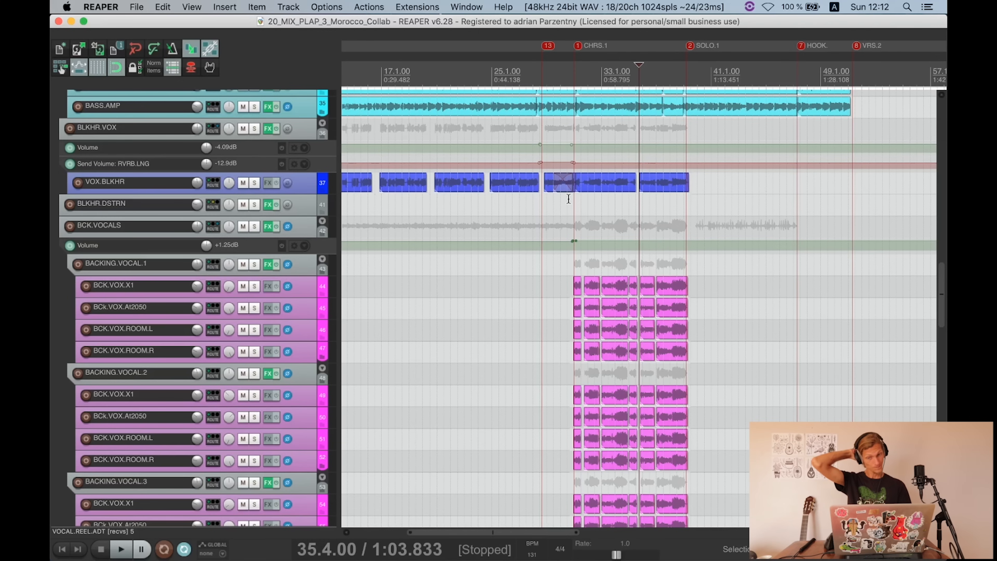
pyautogui.click(537, 212)
pyautogui.scroll(3, 573, 217)
pyautogui.scroll(-2, 573, 217)
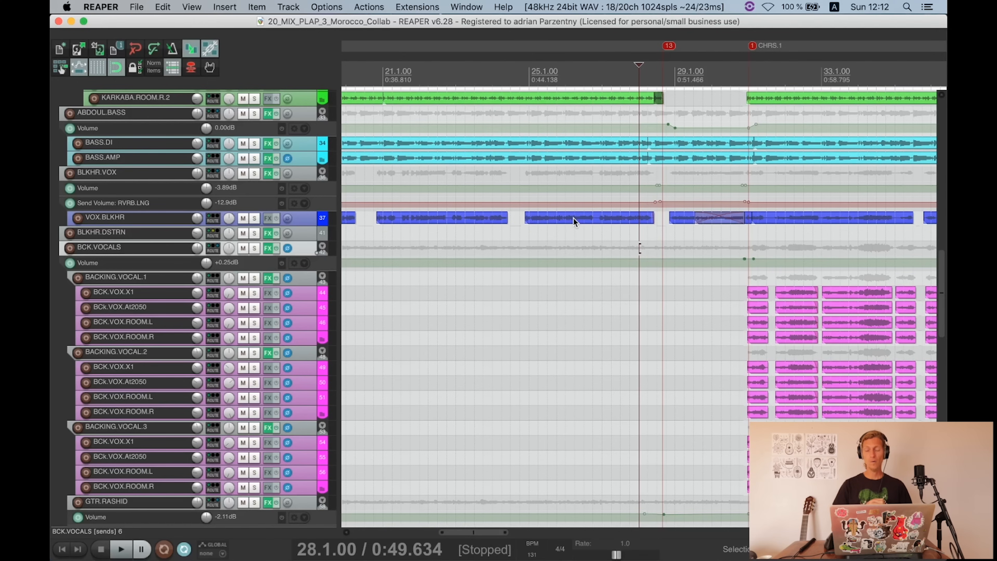
pyautogui.press('space')
pyautogui.scroll(3, 572, 217)
pyautogui.scroll(4, 156, 212)
pyautogui.scroll(2, 205, 186)
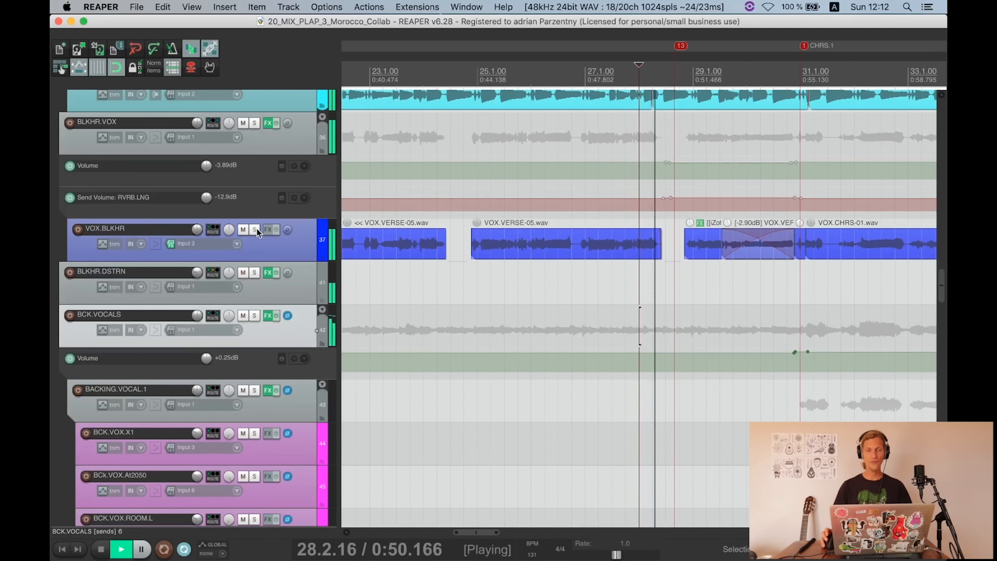
# Step: Solo the VOX.BLKHR track and show the effects chain of the VOX.VERSE-05.wav item just before chorus 1
pyautogui.click(254, 230)
pyautogui.press('space')
pyautogui.click(687, 250)
pyautogui.scroll(3, 721, 267)
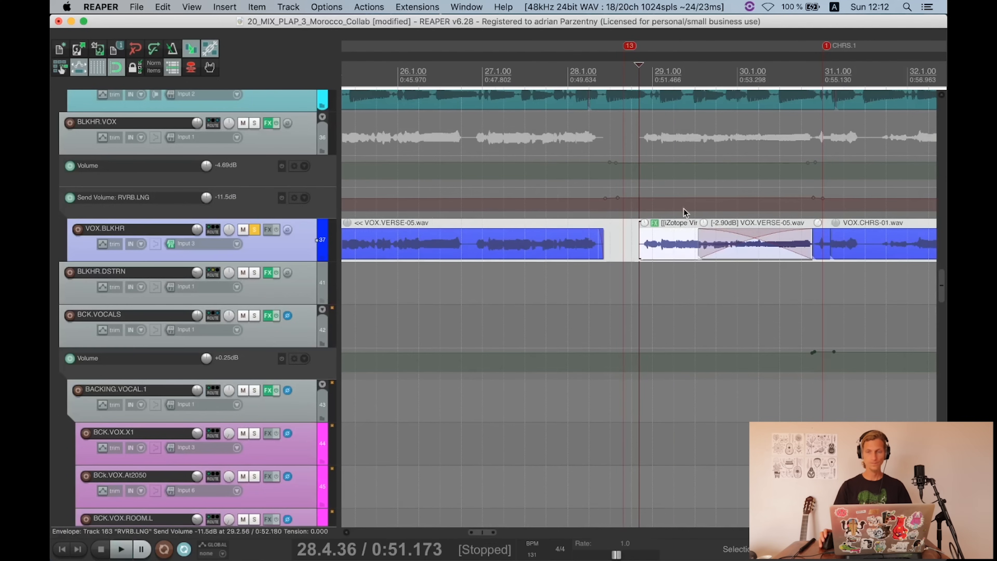
pyautogui.scroll(3, 664, 238)
pyautogui.scroll(2, 673, 197)
pyautogui.click(654, 165)
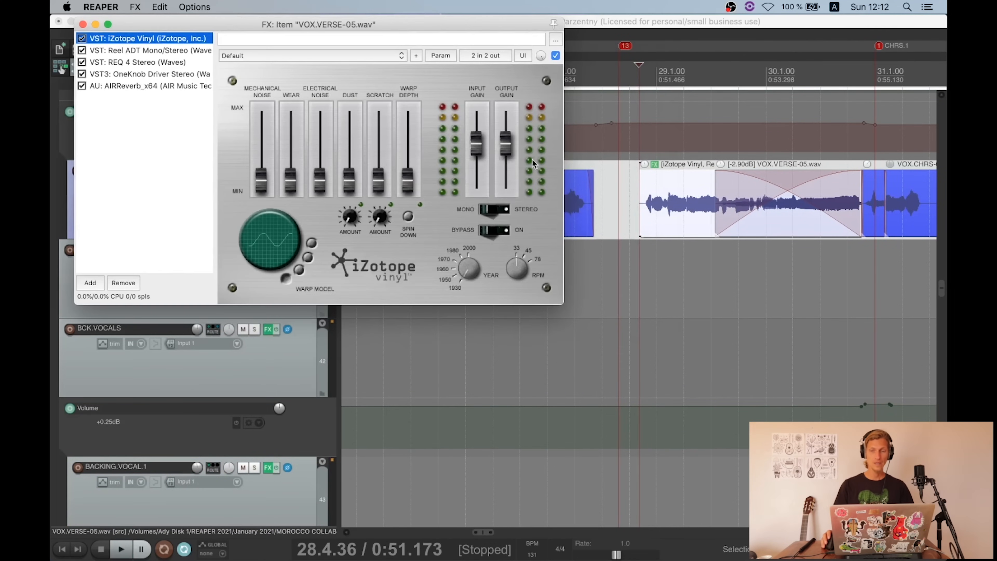
# Step: Audition the soloed VOX.VERSE-05.wav item with its effects, close the effects window and unsolo VOX.BLKHR
pyautogui.press('space')
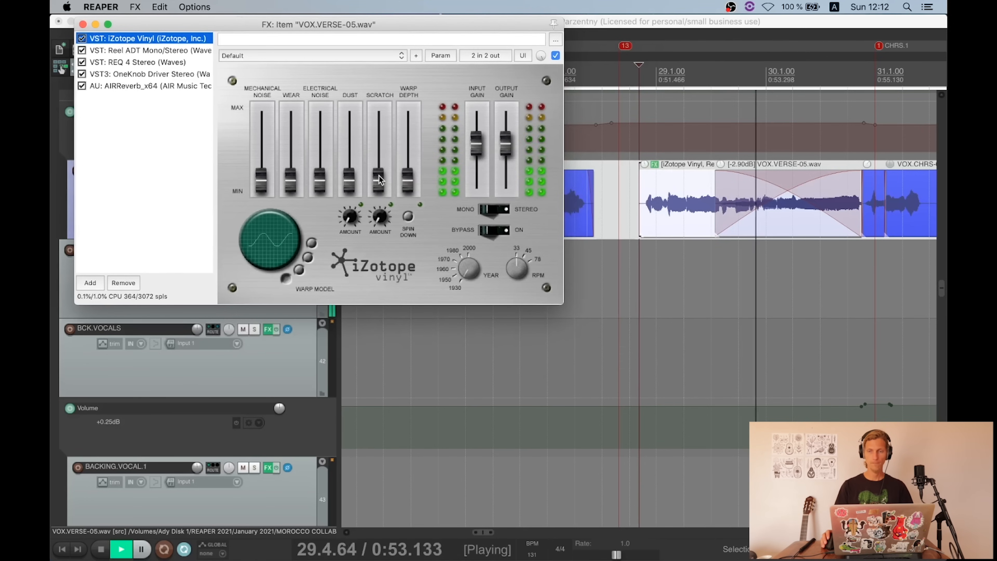
pyautogui.press('space')
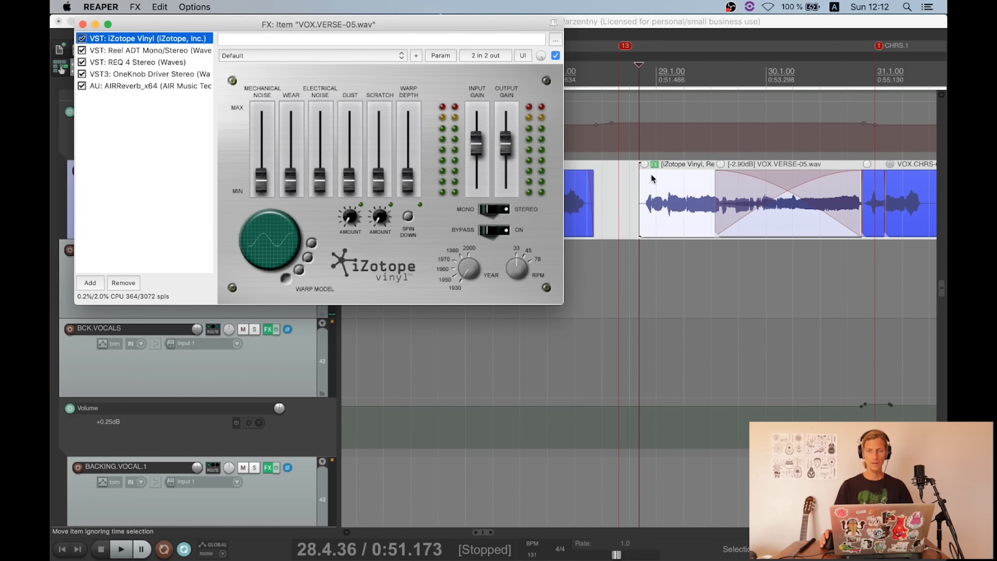
pyautogui.moveTo(652, 557)
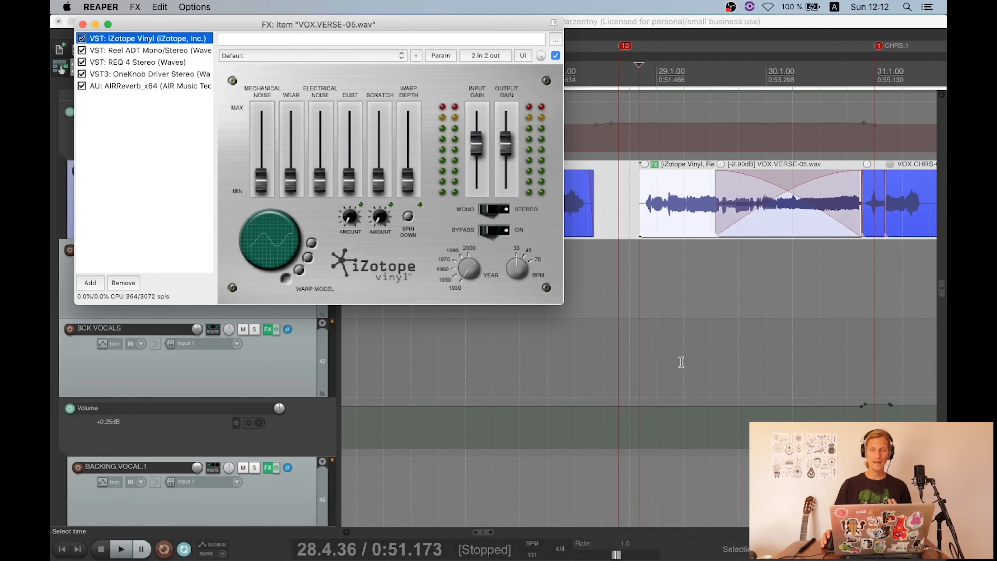
pyautogui.click(677, 230)
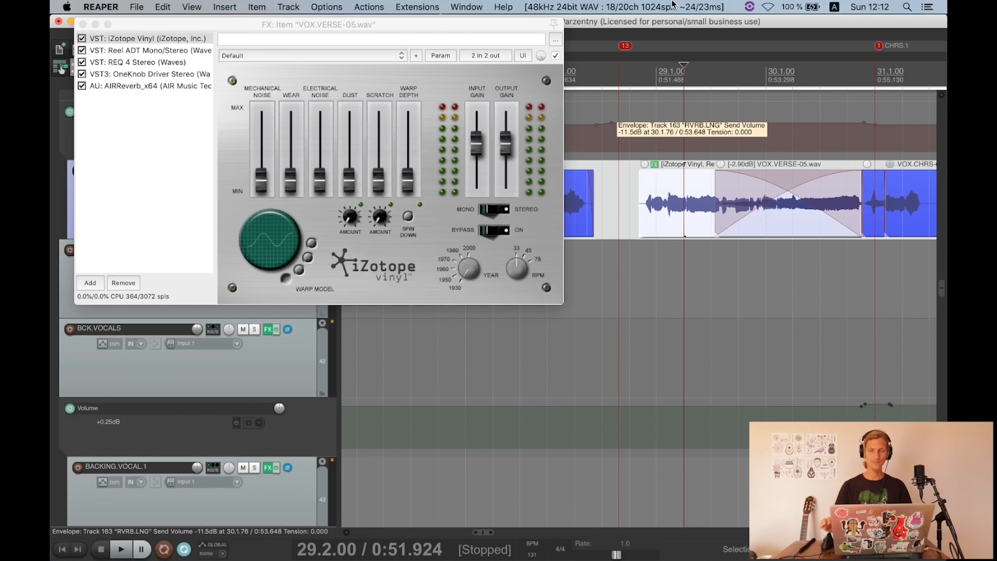
pyautogui.click(82, 24)
pyautogui.click(255, 172)
# Step: Play the full mix from 27.2.00 through the effected vocal phrase leading towards chorus 1
pyautogui.click(476, 290)
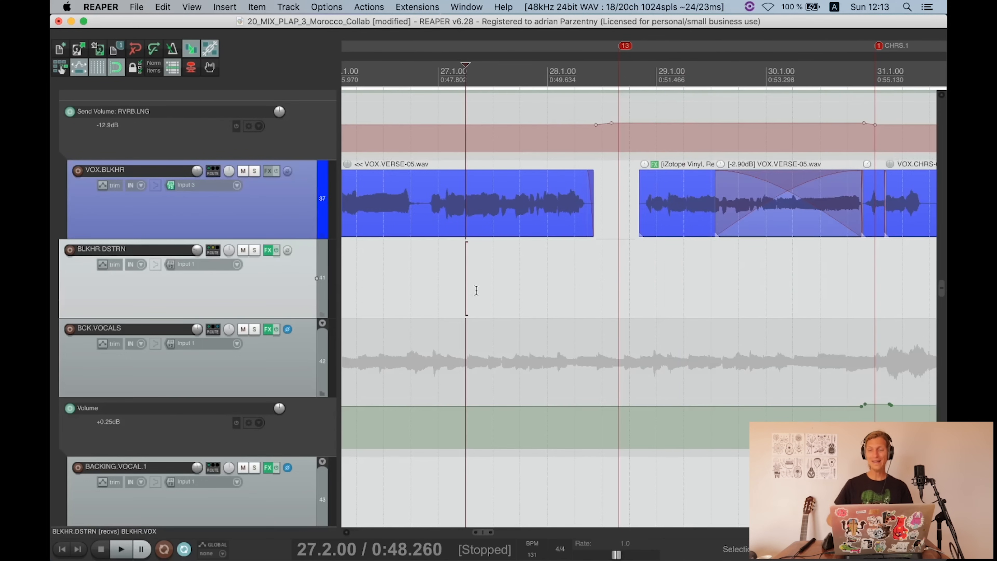
pyautogui.press('space')
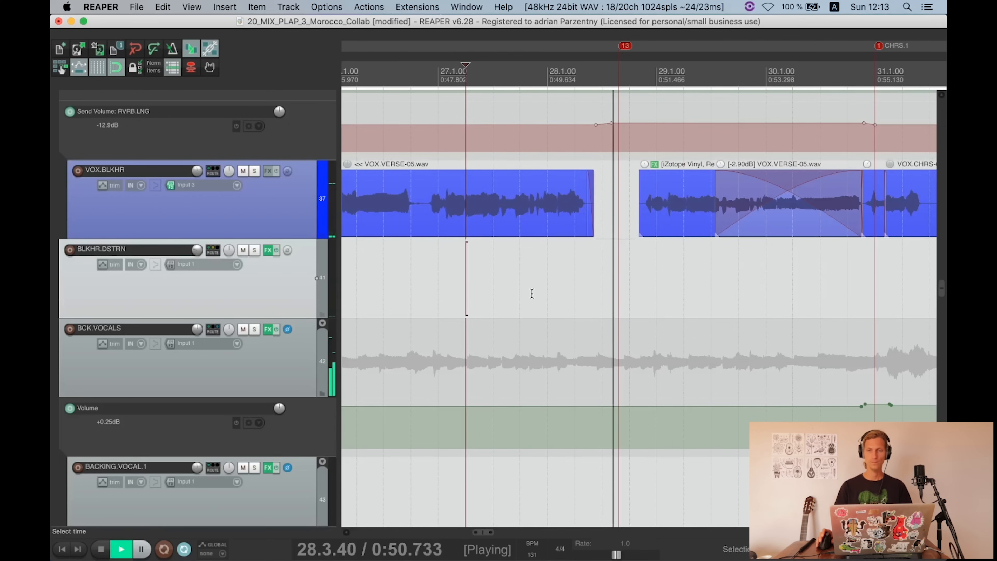
pyautogui.scroll(-4, 532, 293)
pyautogui.scroll(-5, 577, 303)
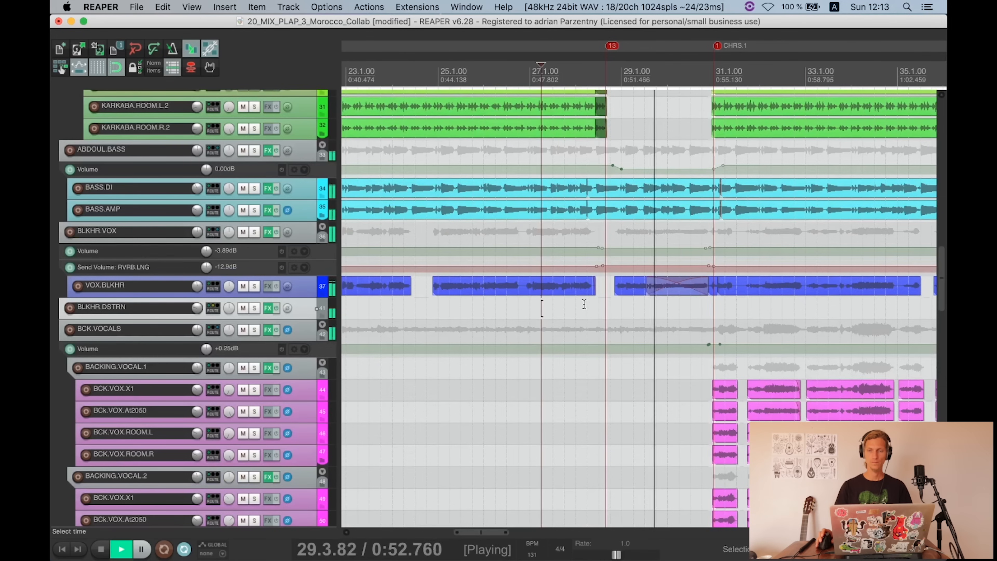
pyautogui.scroll(3, 584, 300)
pyautogui.scroll(-4, 585, 300)
pyautogui.scroll(2, 576, 294)
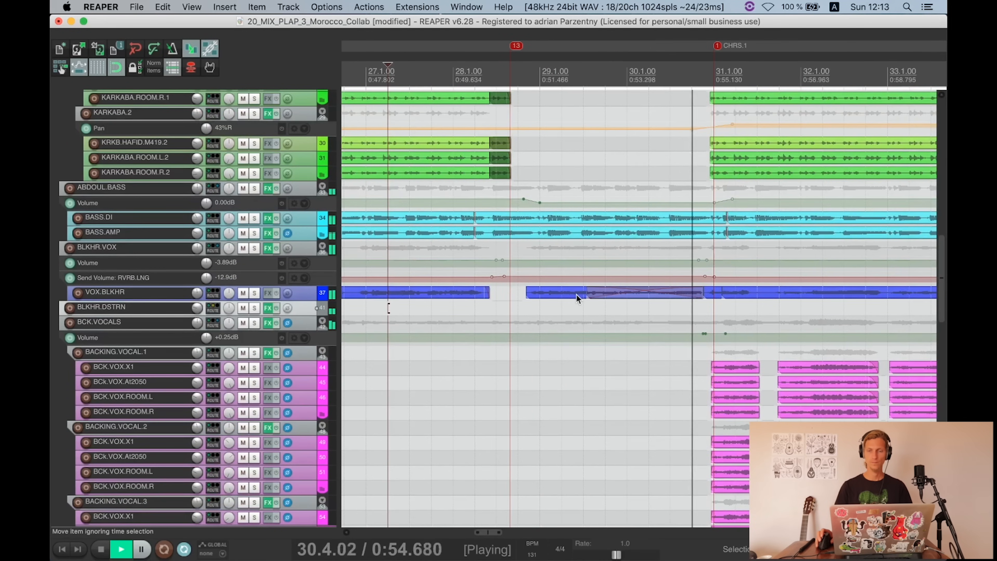
pyautogui.press('space')
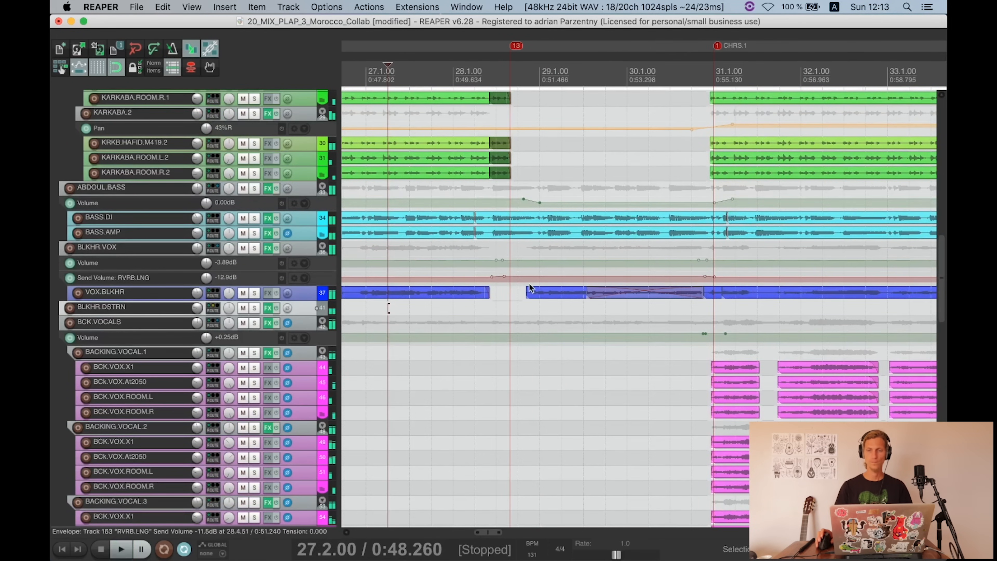
# Step: Examine the iZotope Vinyl, Reel ADT and REQ 4 Stereo settings in the VOX.VERSE-05.wav item's effects chain
pyautogui.scroll(5, 573, 294)
pyautogui.click(548, 238)
pyautogui.click(542, 200)
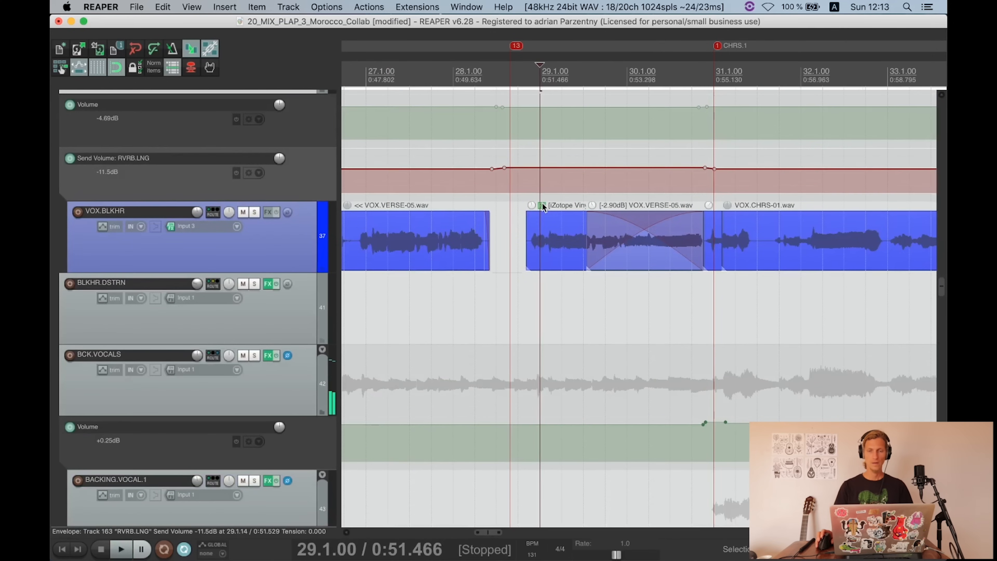
pyautogui.click(541, 205)
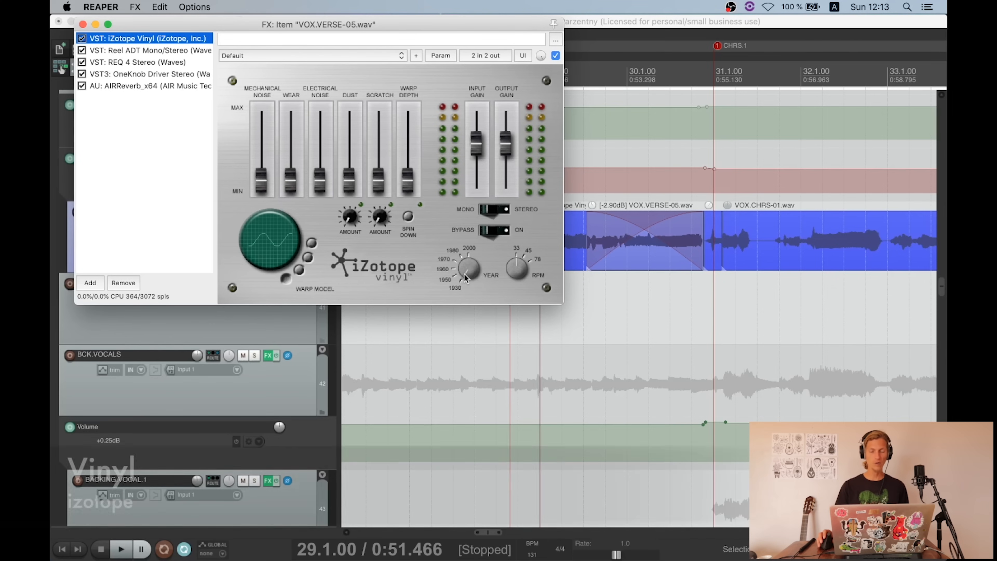
pyautogui.click(118, 50)
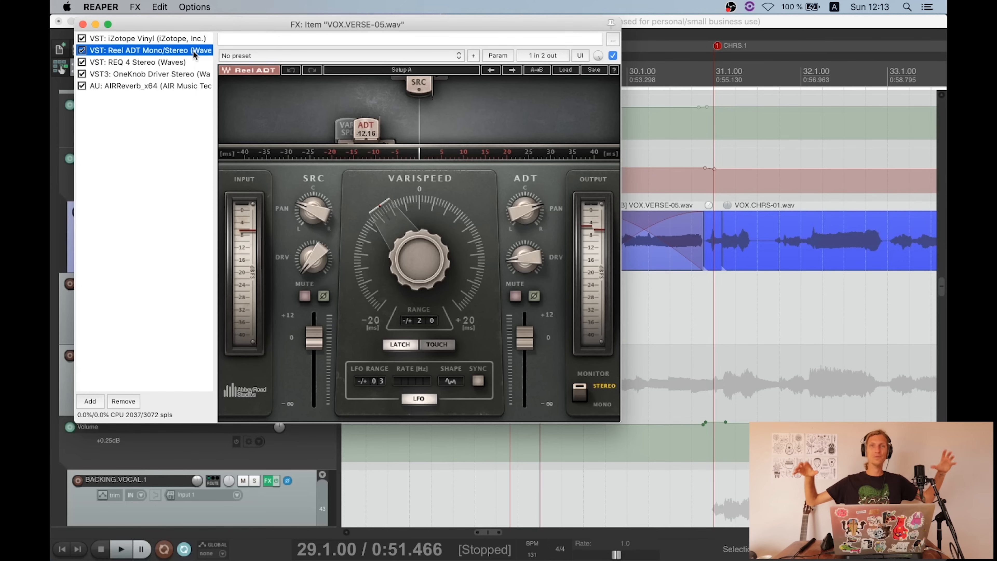
pyautogui.click(149, 63)
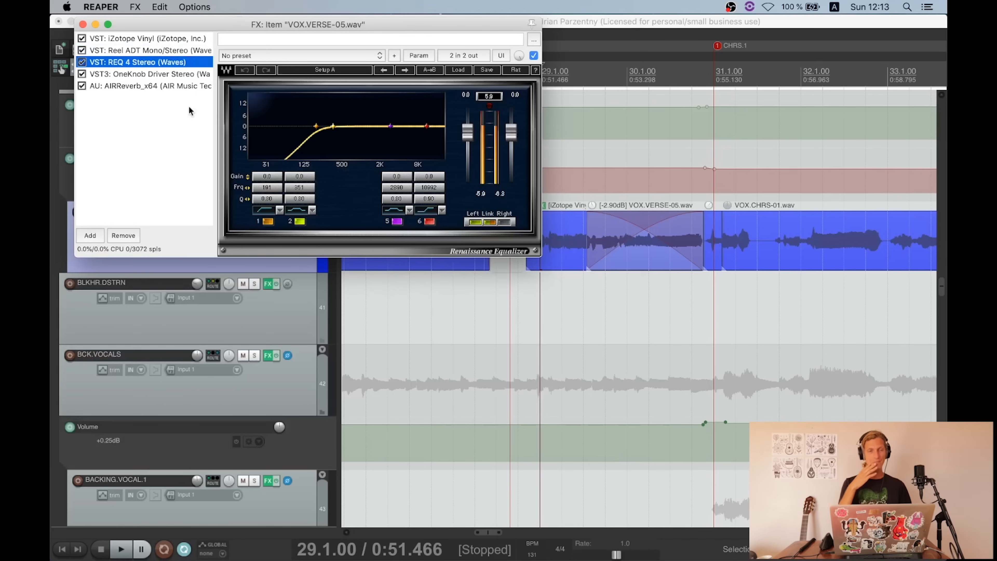
# Step: Bypass OneKnob Driver Stereo and AIRReverb on the item, and audition it from bar 29 with REQ 4 Stereo off and on
pyautogui.click(81, 86)
pyautogui.press('space')
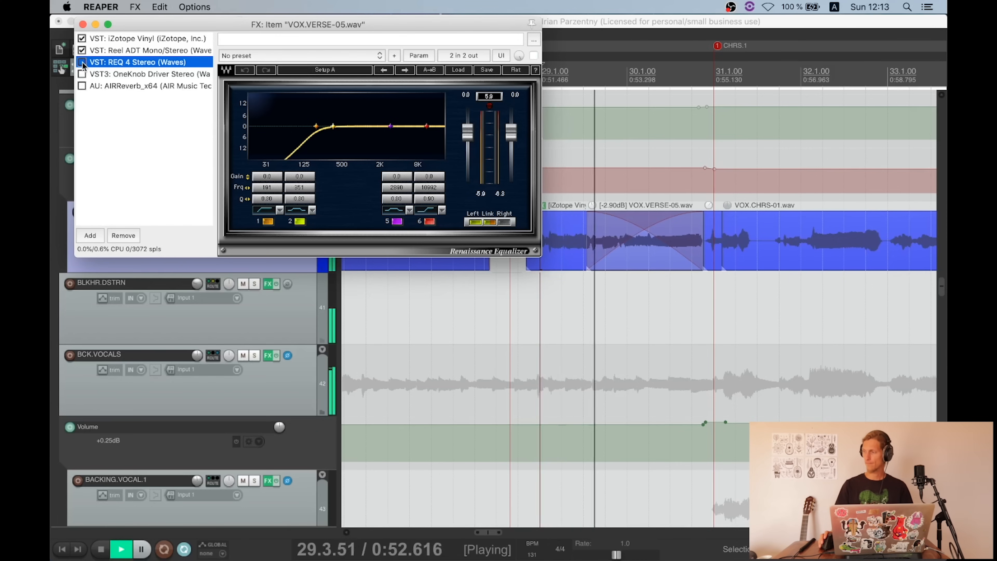
pyautogui.press('space')
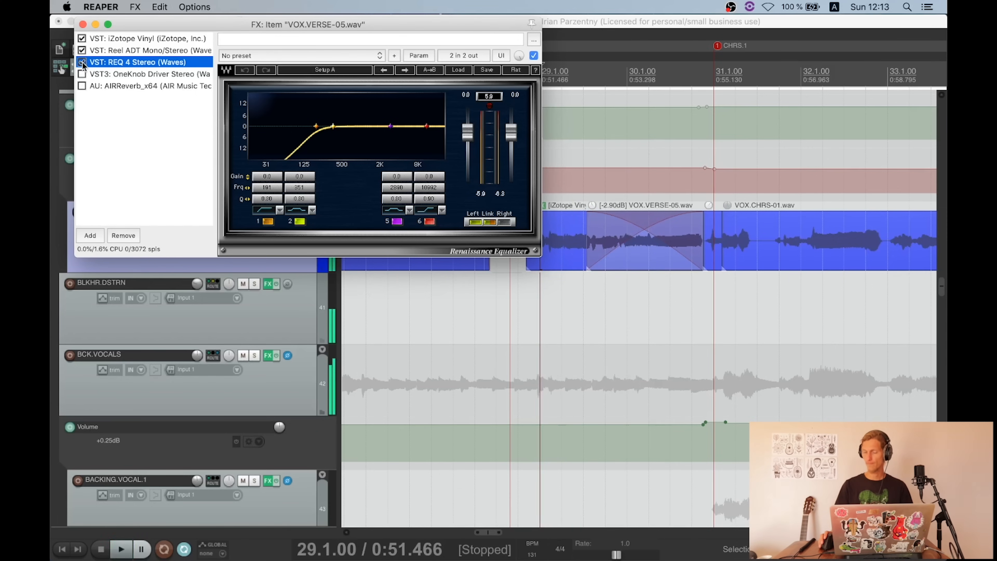
pyautogui.click(81, 62)
pyautogui.press('space')
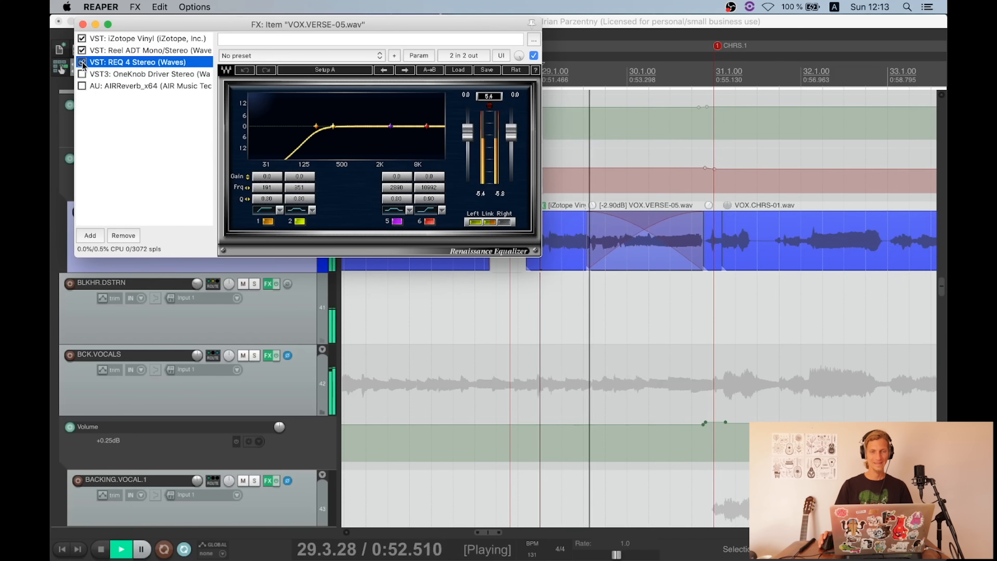
pyautogui.press('space')
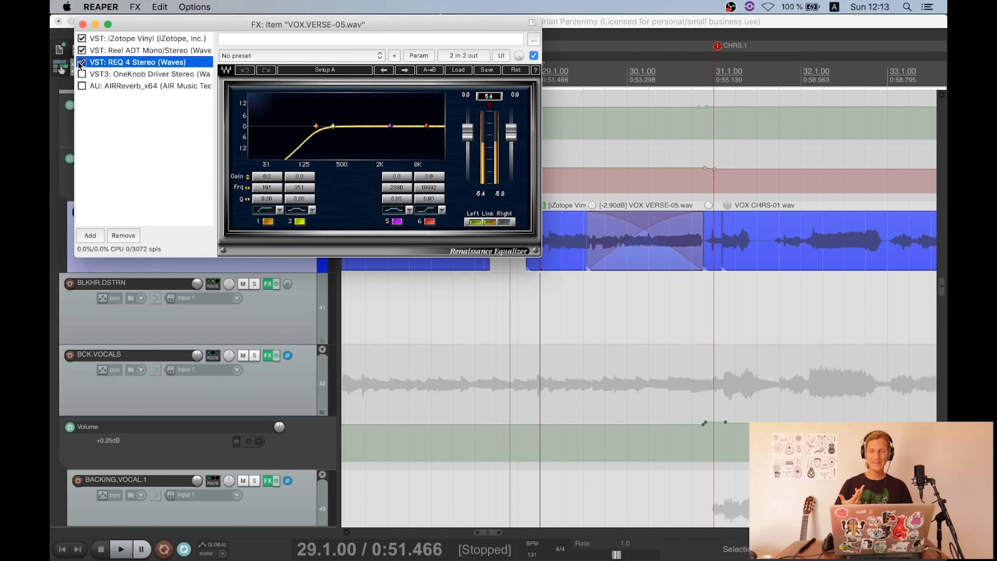
# Step: Open OneKnob Driver Stereo in the VOX.VERSE-05.wav item's effects chain, enable it and audition the phrase from bar 29
pyautogui.click(118, 74)
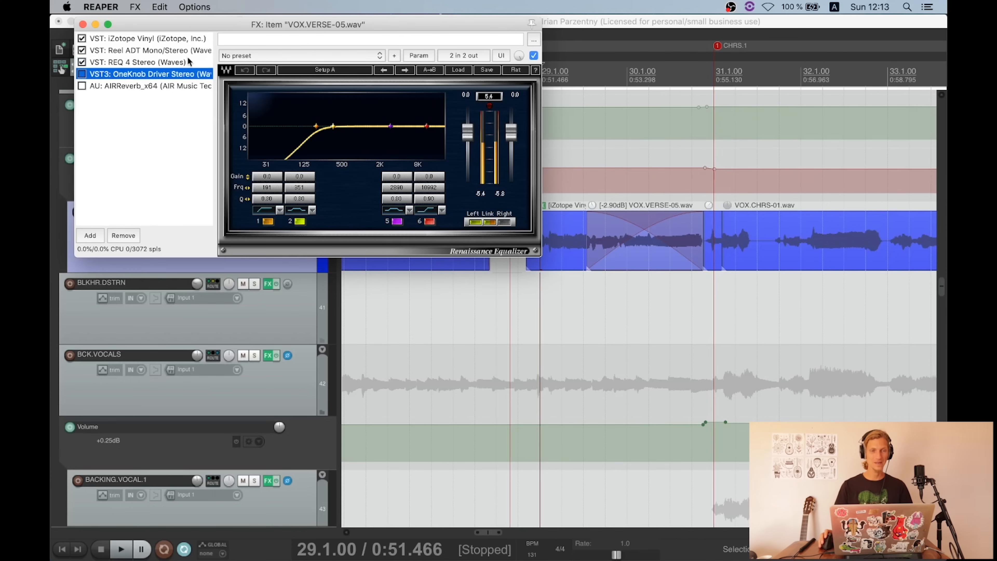
pyautogui.click(81, 73)
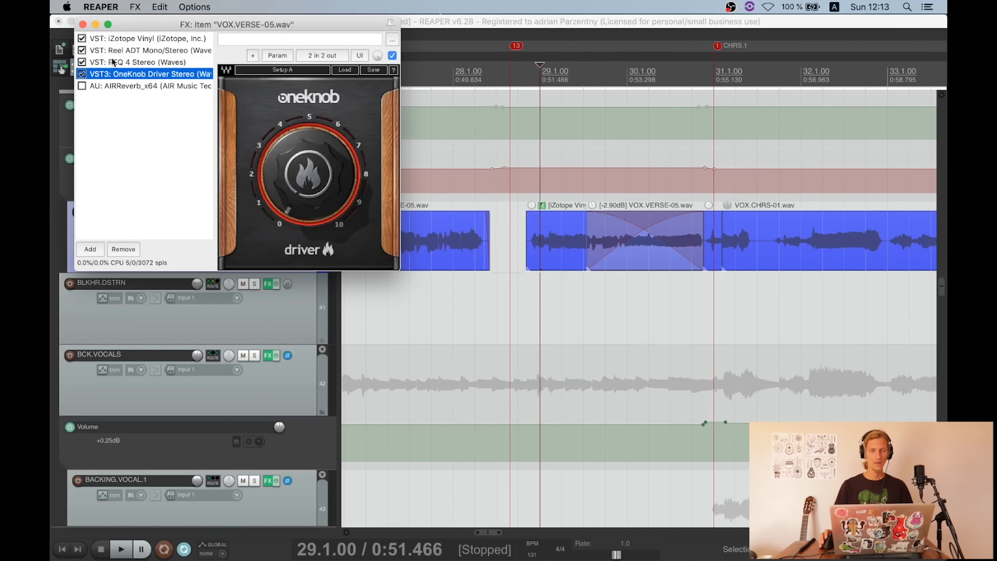
pyautogui.press('space')
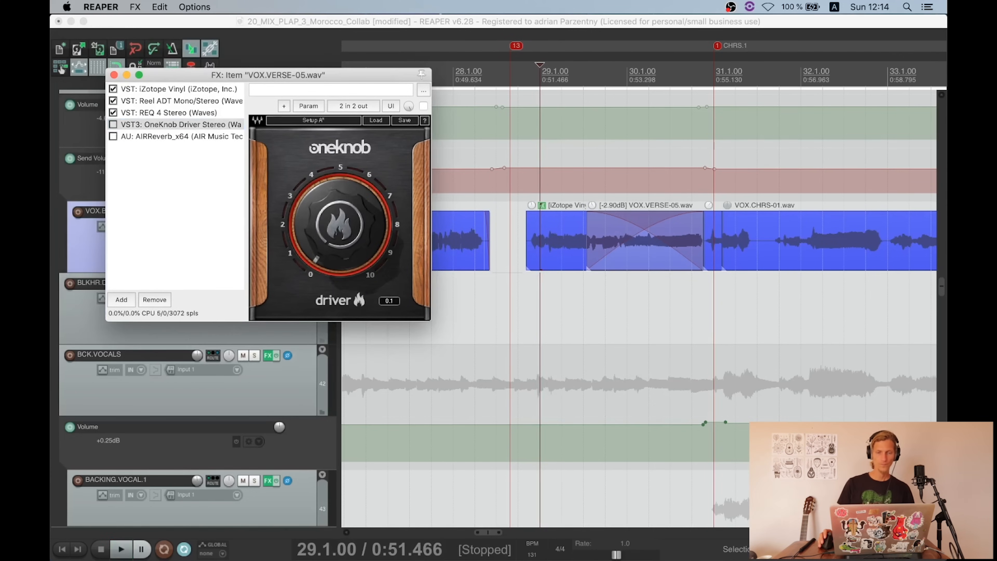
# Step: Try stronger OneKnob Driver settings, raising the drive to 27 and 39, compare bypassed and active during playback, and lower the drive again
pyautogui.click(197, 124)
pyautogui.moveTo(323, 239); pyautogui.dragTo(323, 214)
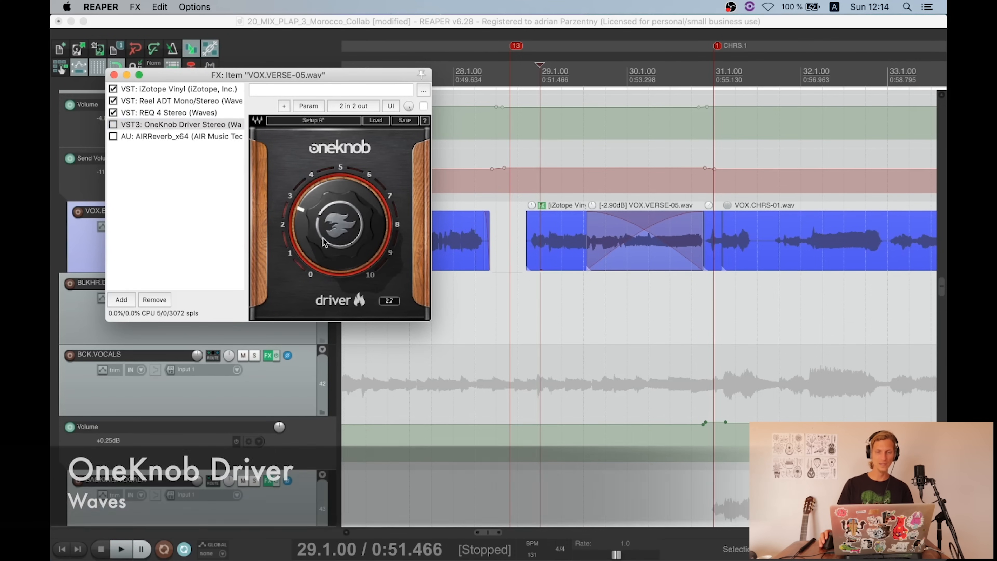
pyautogui.press('space')
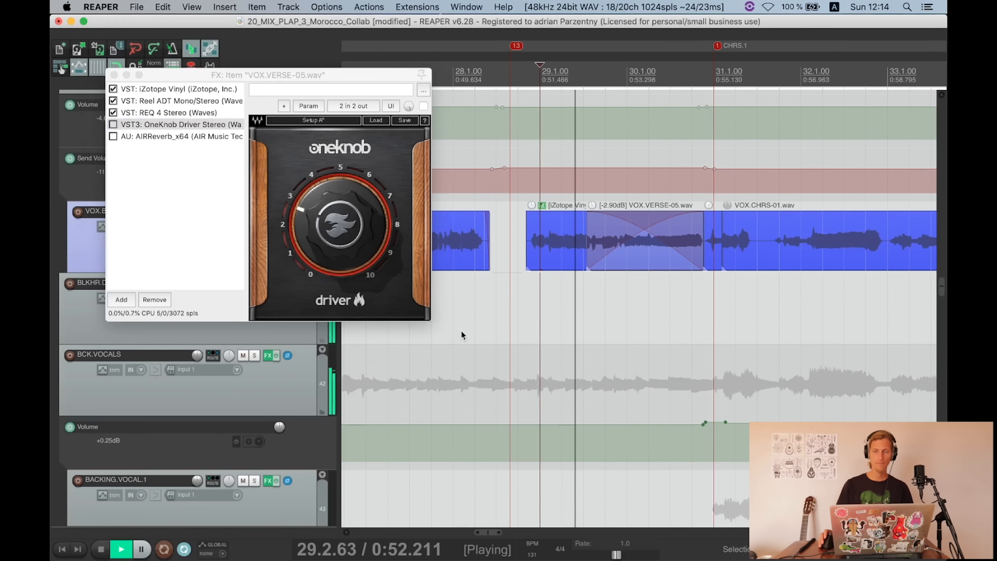
pyautogui.click(454, 308)
pyautogui.click(113, 124)
pyautogui.click(113, 124)
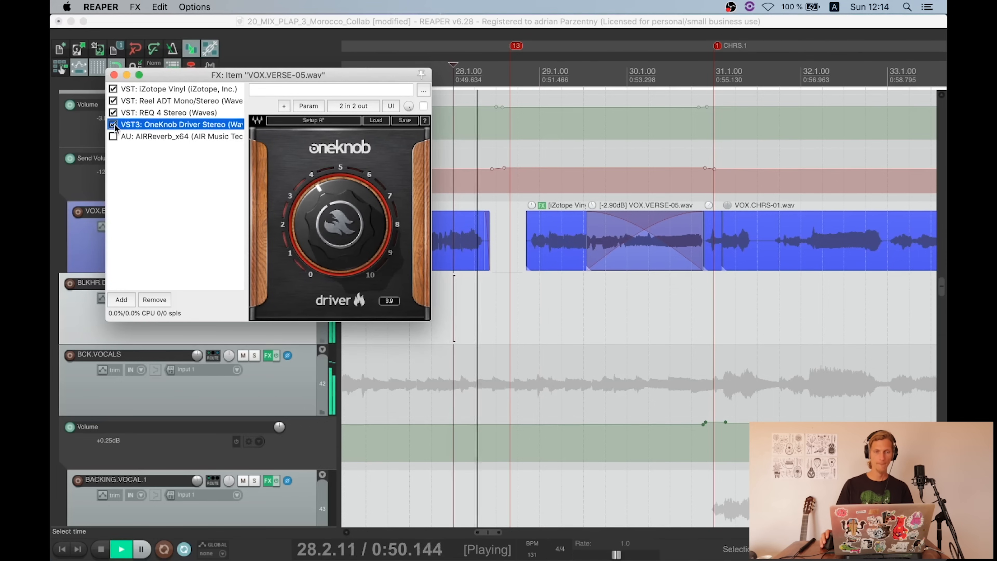
pyautogui.moveTo(323, 225)
pyautogui.mouseDown()
pyautogui.moveTo(323, 235)
pyautogui.moveTo(322, 204)
pyautogui.moveTo(322, 241)
pyautogui.mouseUp()
pyautogui.press('space')
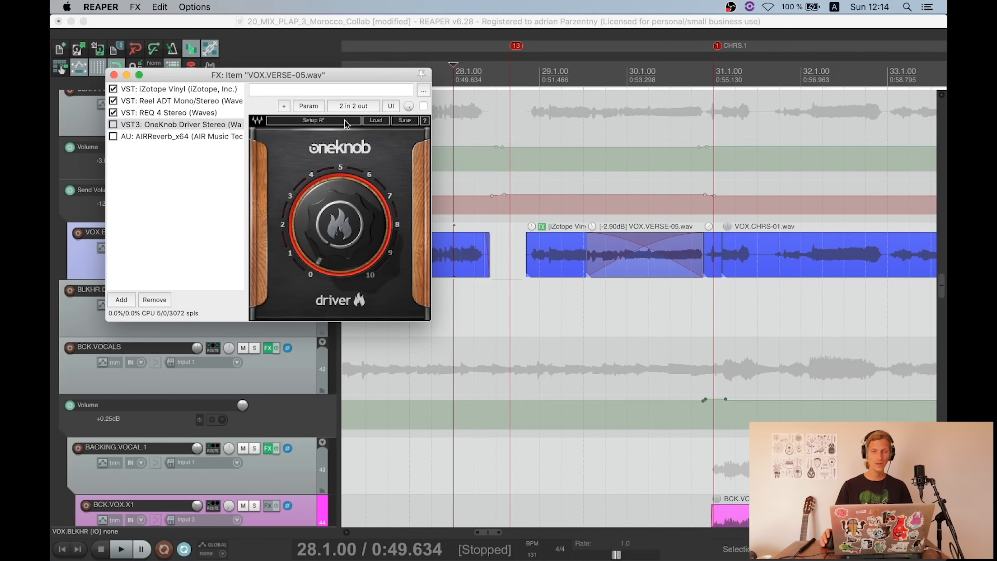
# Step: Remove OneKnob Driver Stereo from the item's effects chain, enable AIRReverb and close the effects window
pyautogui.click(144, 124)
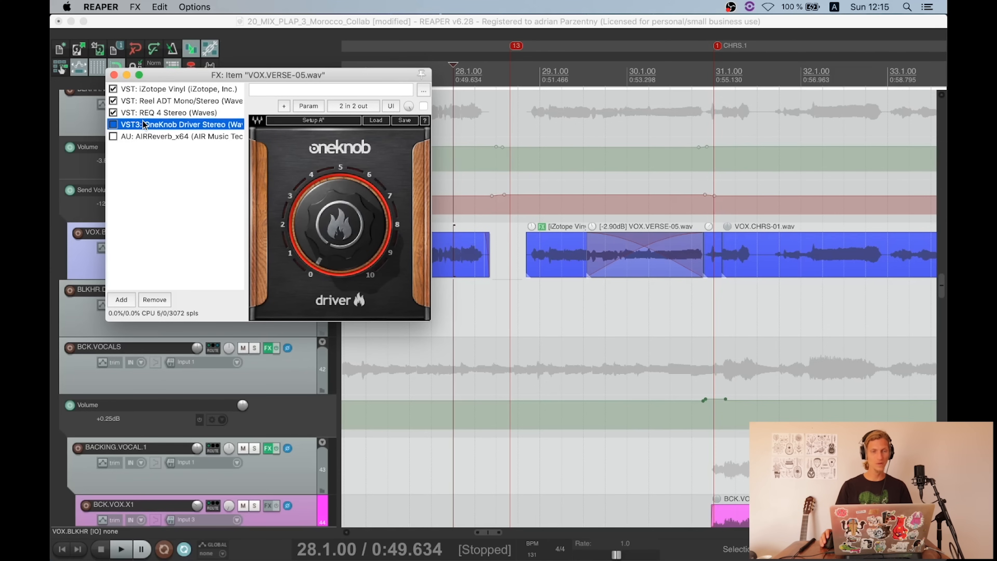
pyautogui.press('Delete')
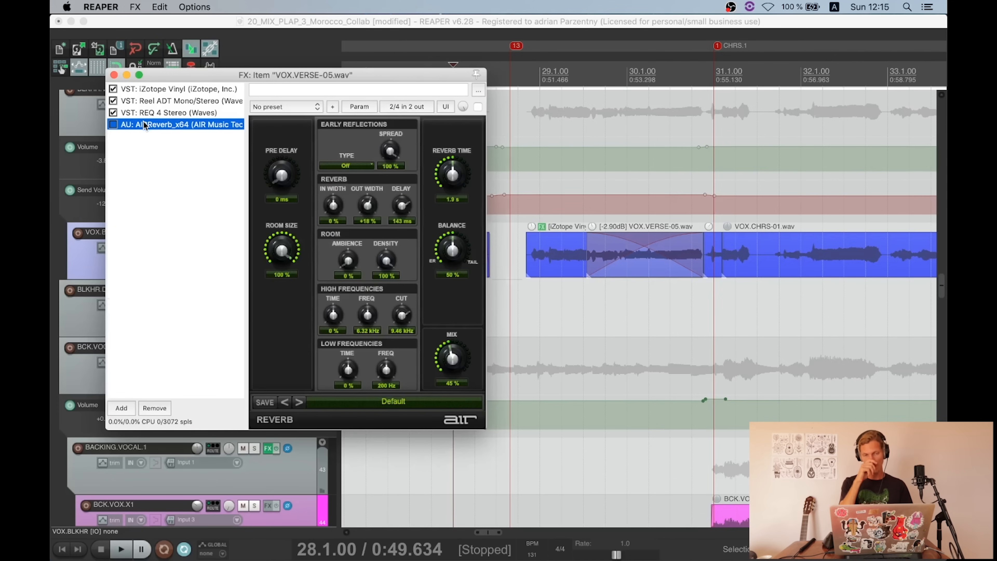
pyautogui.click(113, 124)
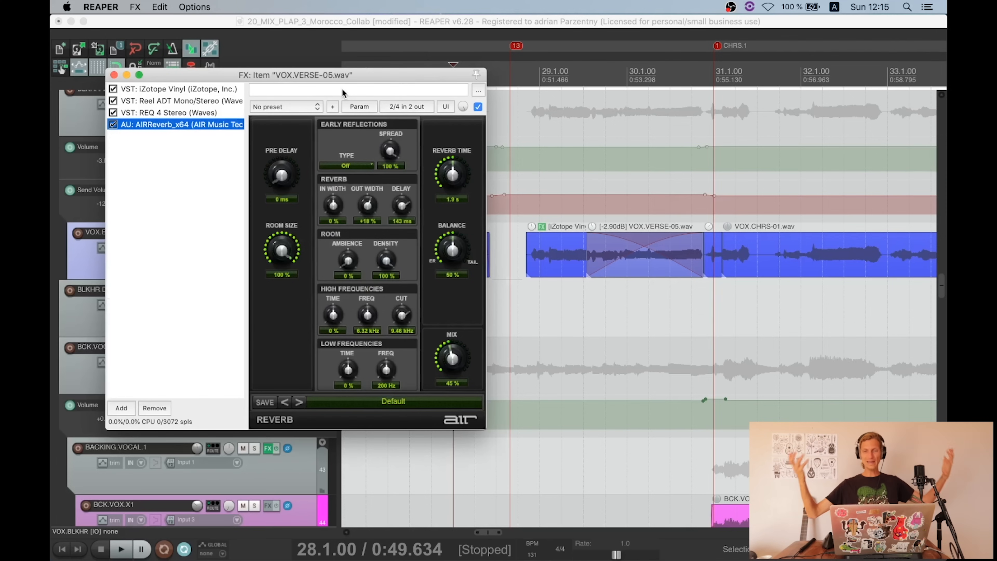
pyautogui.click(113, 74)
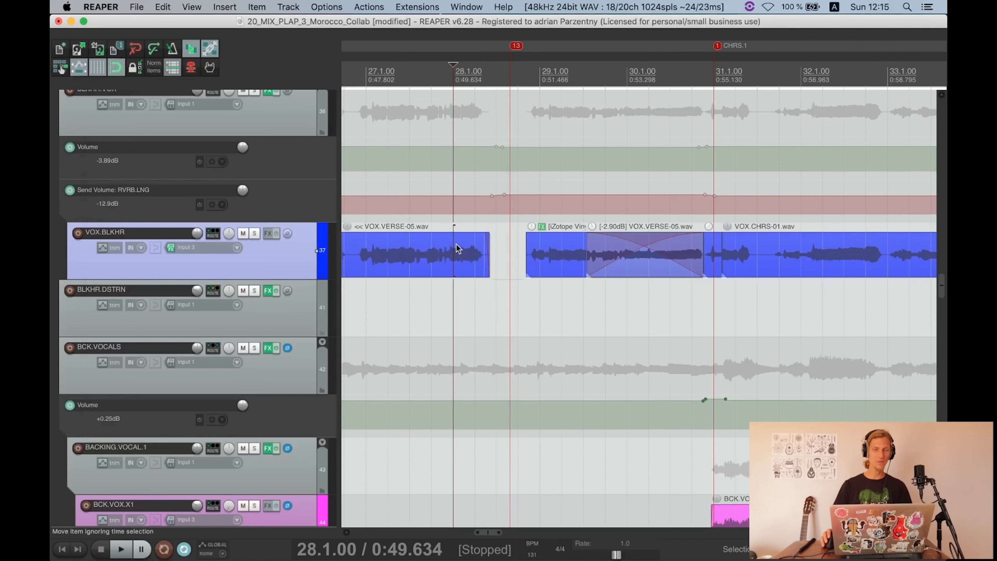
# Step: Play the full mix from 27.4.00 through the effected vocal phrase into chorus 1, then stop playback
pyautogui.scroll(-1, 448, 236)
pyautogui.click(667, 353)
pyautogui.click(624, 319)
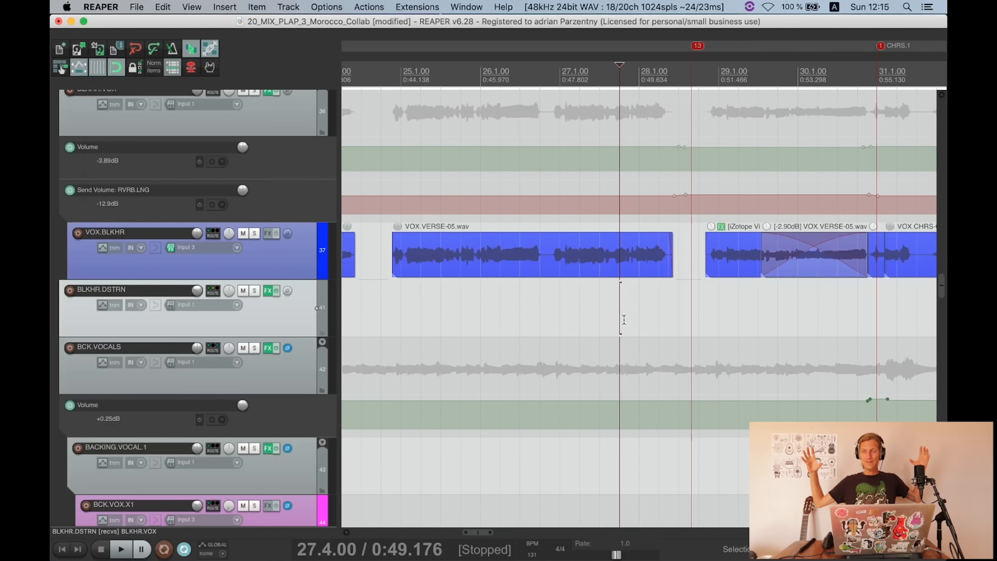
pyautogui.press('space')
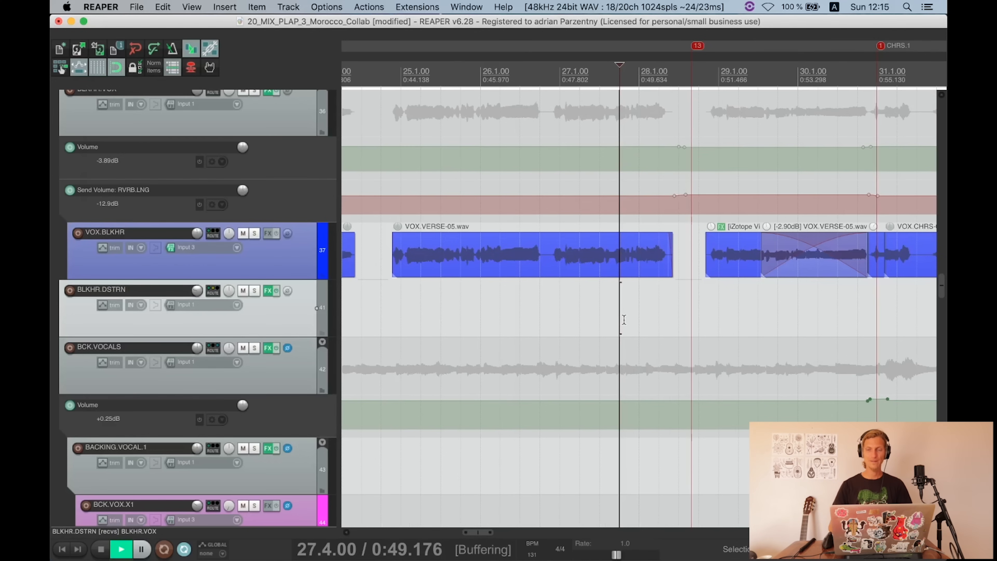
pyautogui.scroll(-2, 624, 320)
pyautogui.scroll(-1, 725, 300)
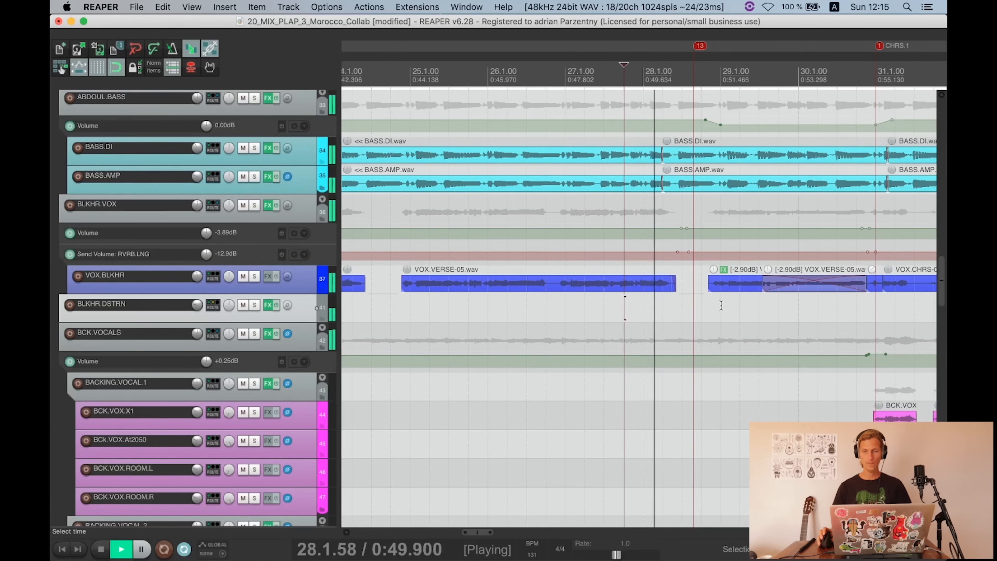
pyautogui.scroll(-1, 738, 307)
pyautogui.scroll(3, 746, 308)
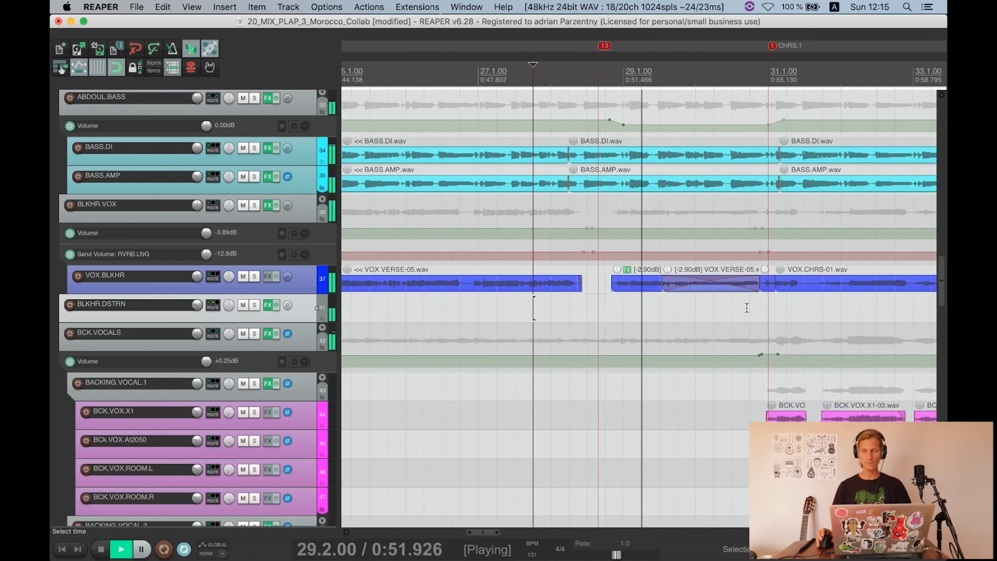
pyautogui.scroll(2, 727, 295)
pyautogui.scroll(-1, 726, 293)
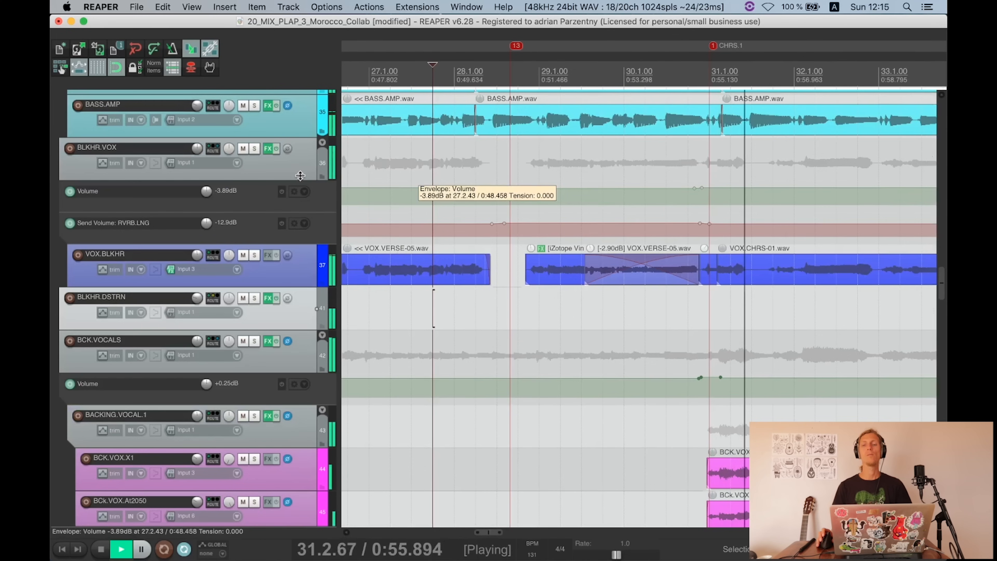
pyautogui.click(280, 176)
pyautogui.press('space')
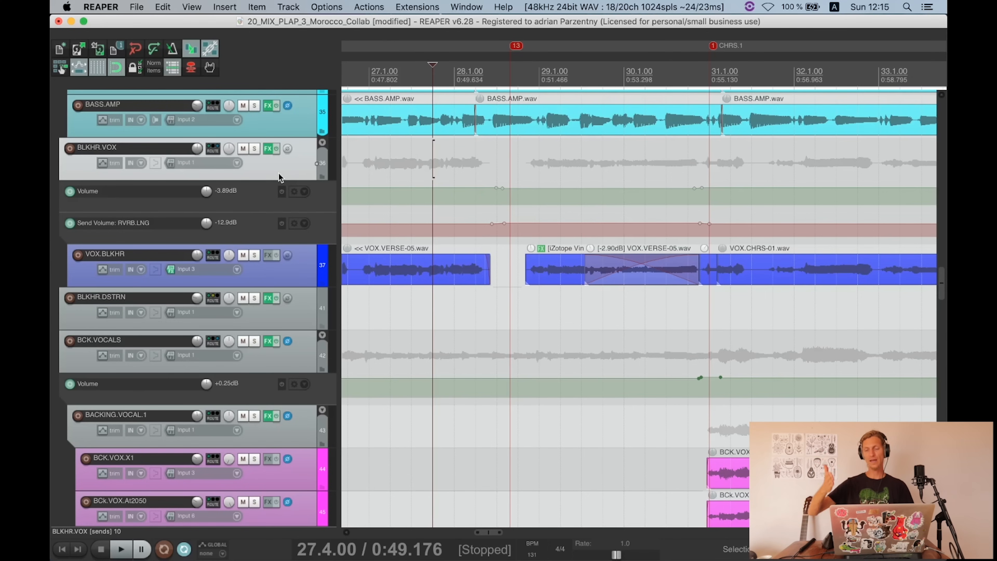
# Step: Examine the muted karkaba and djembe items and the percussion envelopes in the section before chorus 1
pyautogui.scroll(4, 278, 173)
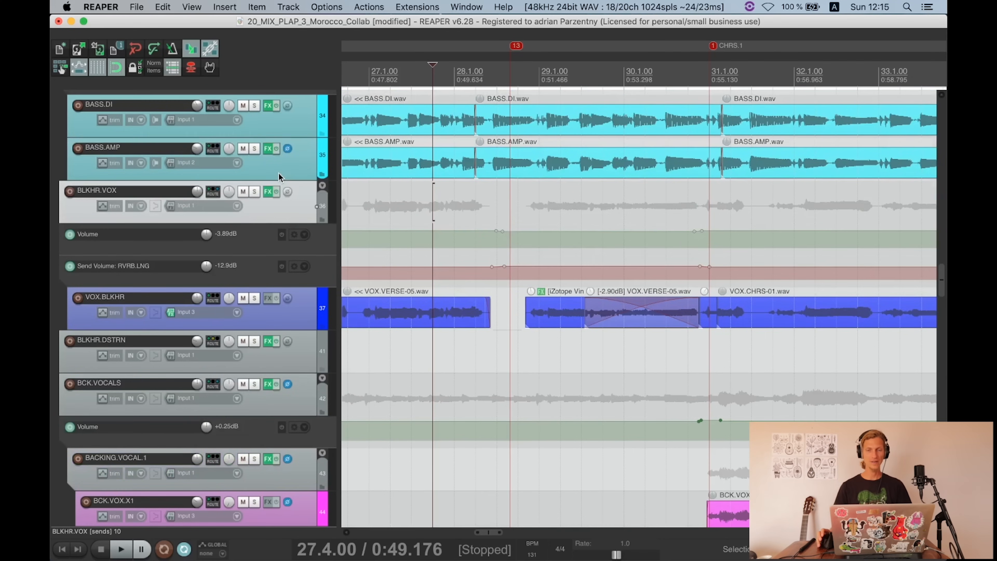
pyautogui.scroll(4, 290, 221)
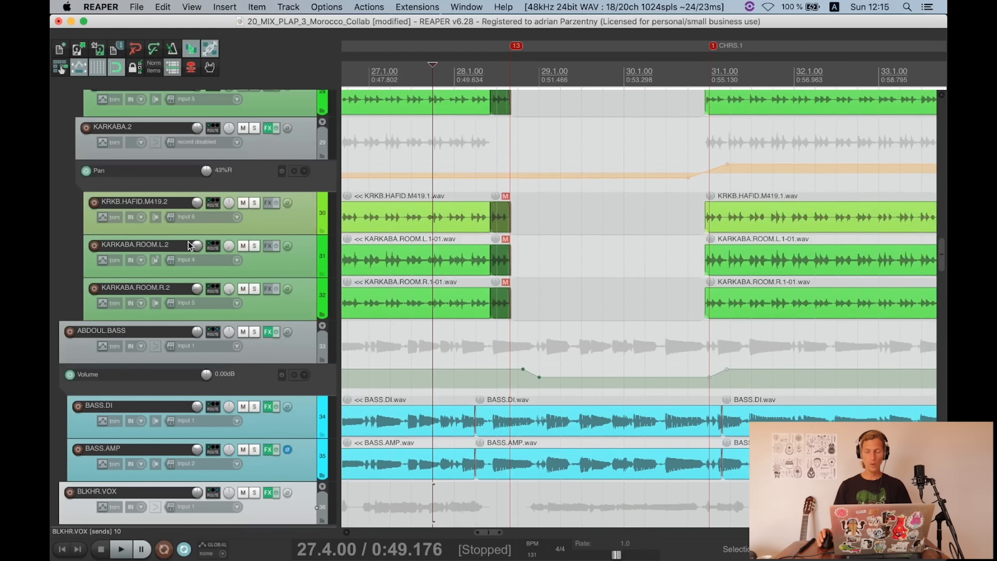
pyautogui.scroll(4, 189, 243)
pyautogui.scroll(-4, 193, 239)
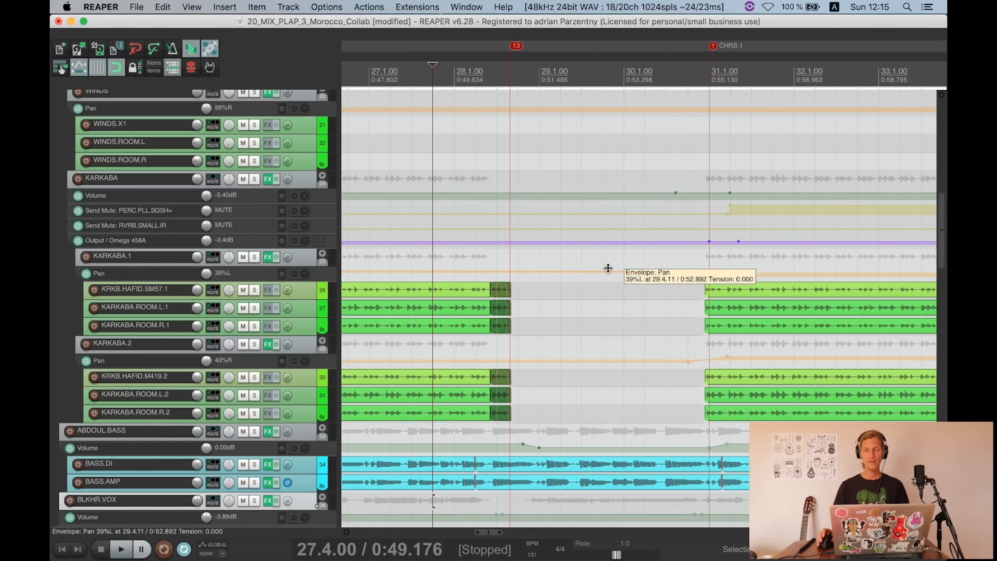
pyautogui.scroll(1, 203, 241)
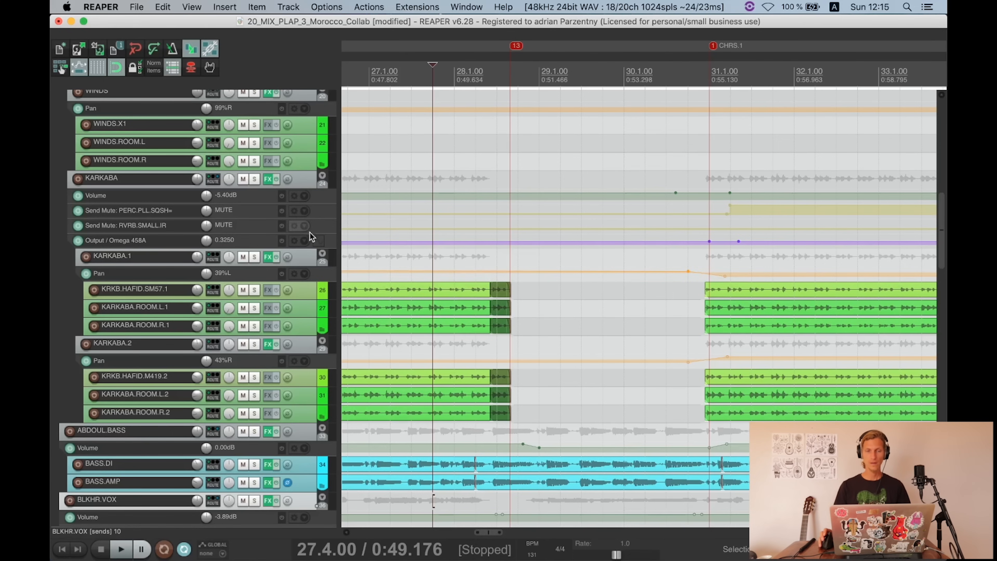
pyautogui.scroll(4, 298, 231)
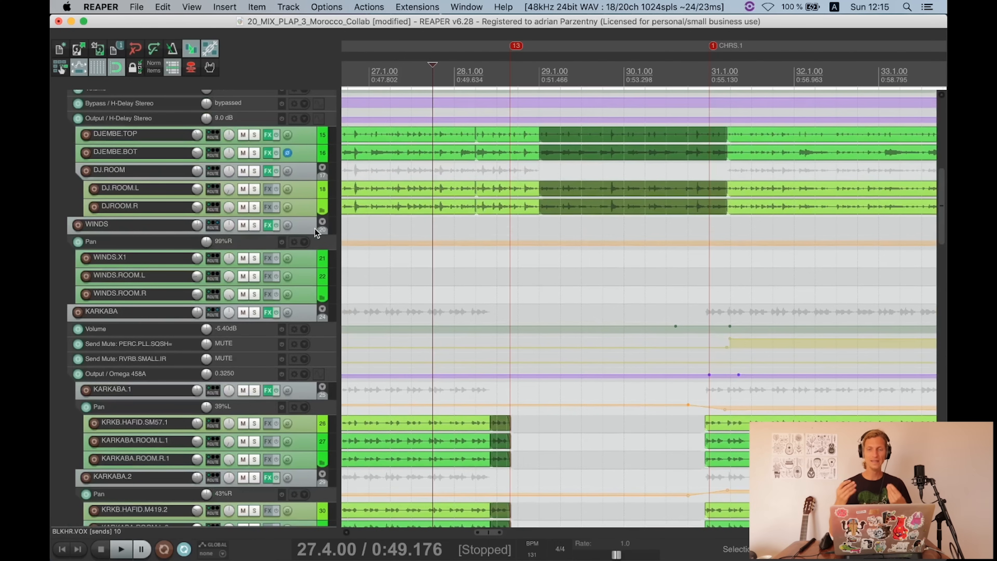
pyautogui.scroll(3, 315, 228)
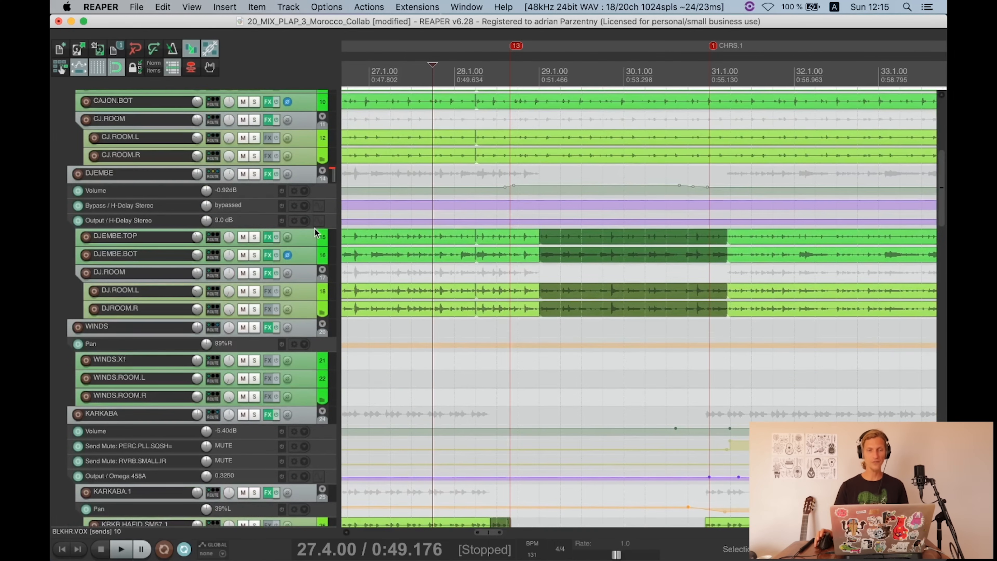
pyautogui.click(607, 240)
pyautogui.scroll(1, 617, 275)
pyautogui.scroll(4, 304, 207)
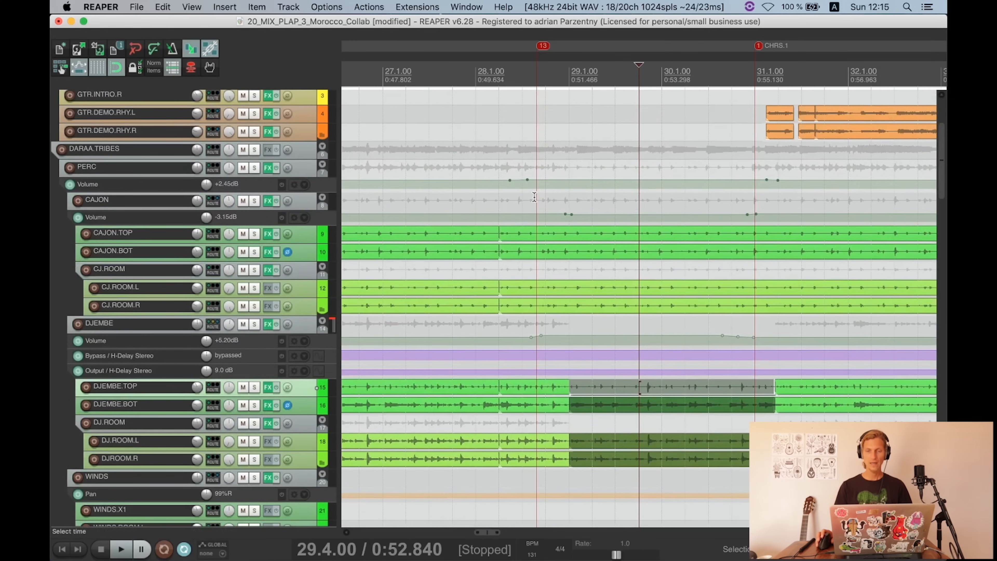
# Step: Play the full mix from 28.3.63 into chorus 1 to hear the reduced percussion, then stop
pyautogui.click(534, 196)
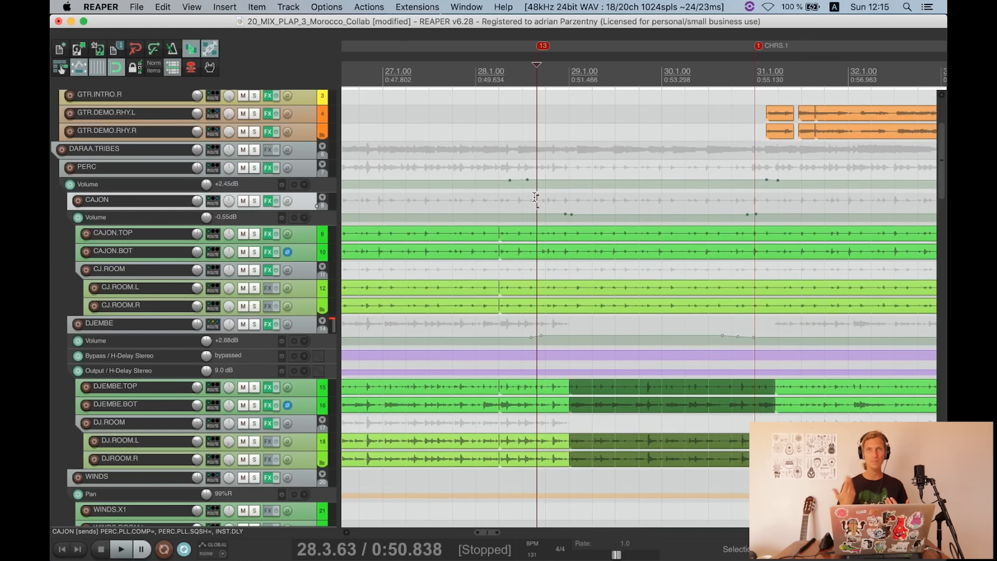
pyautogui.press('space')
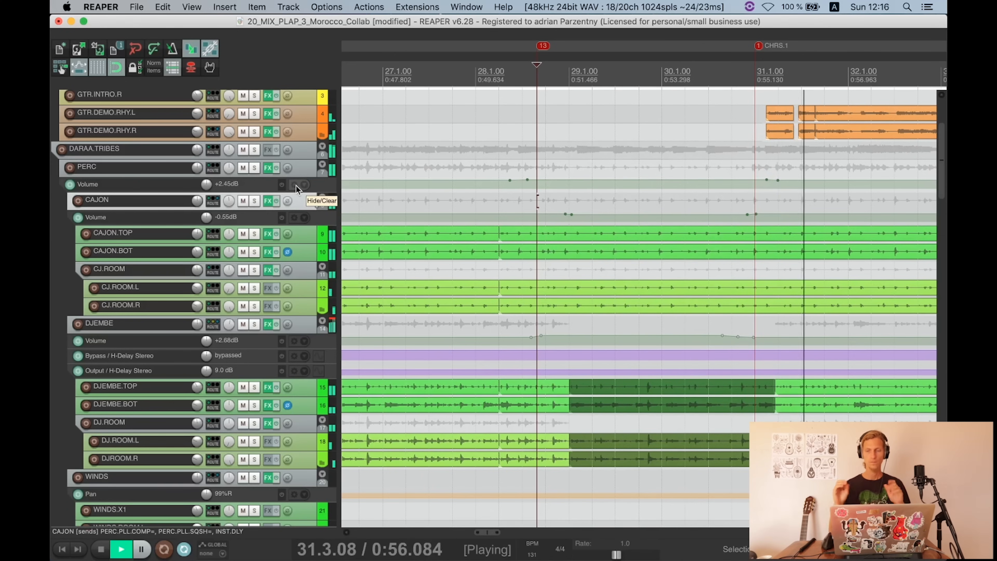
pyautogui.press('space')
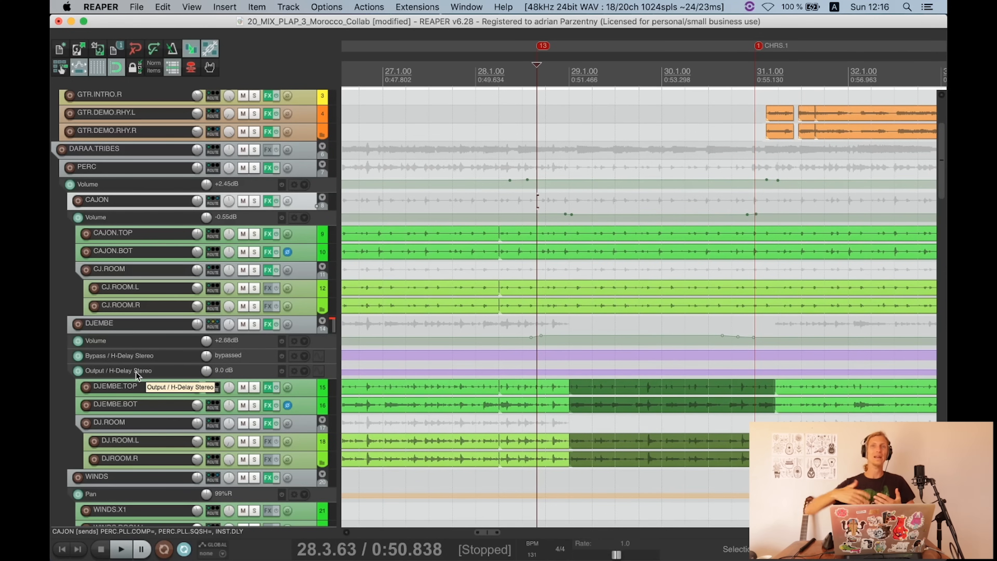
# Step: Place the edit cursor at the start of verse 1 at 13.1.00 and select the GTR.RASHID folder track
pyautogui.scroll(-15, 268, 197)
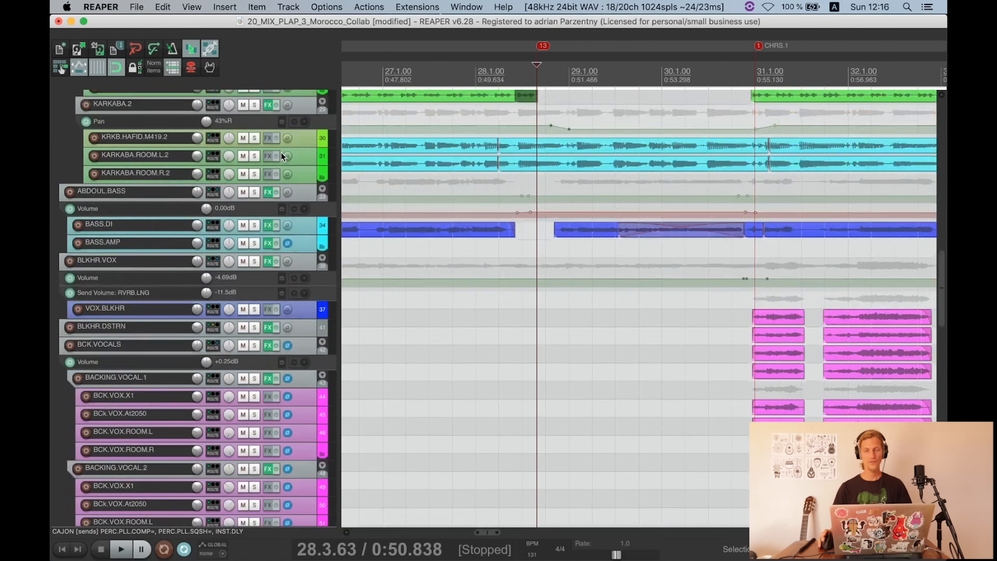
pyautogui.scroll(-15, 282, 156)
pyautogui.scroll(8, 302, 158)
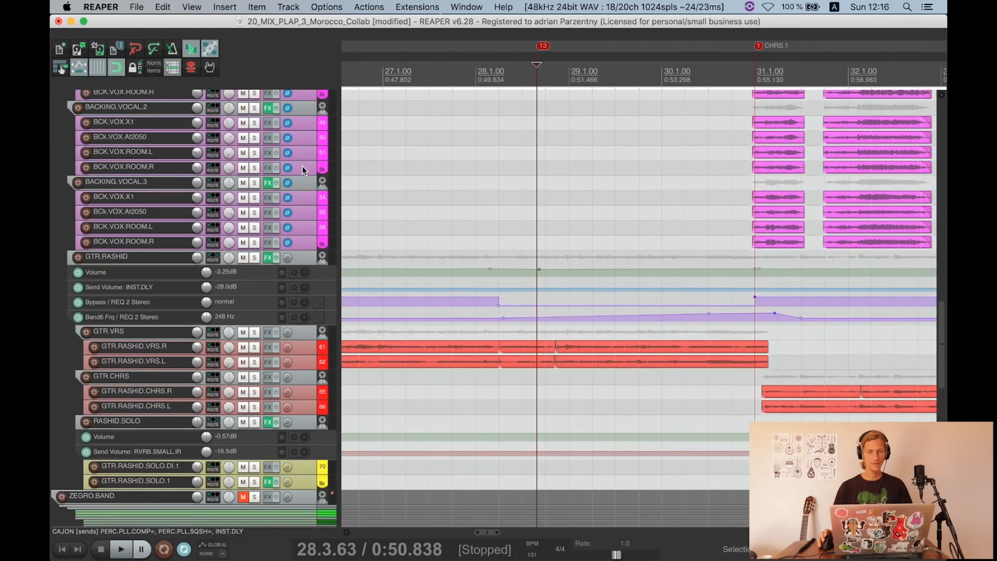
pyautogui.scroll(1, 303, 166)
pyautogui.scroll(-10, 453, 398)
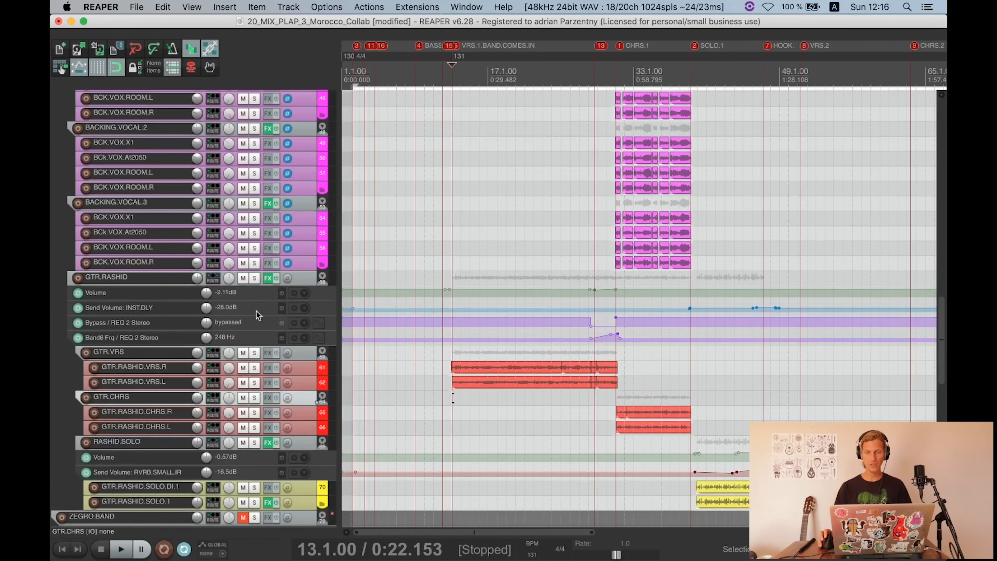
pyautogui.scroll(-2, 284, 297)
pyautogui.click(257, 219)
pyautogui.press('space')
pyautogui.scroll(2, 286, 262)
pyautogui.scroll(4, 358, 318)
pyautogui.scroll(1, 297, 319)
pyautogui.click(255, 295)
pyautogui.press('space')
pyautogui.scroll(4, 267, 265)
pyautogui.scroll(8, 267, 265)
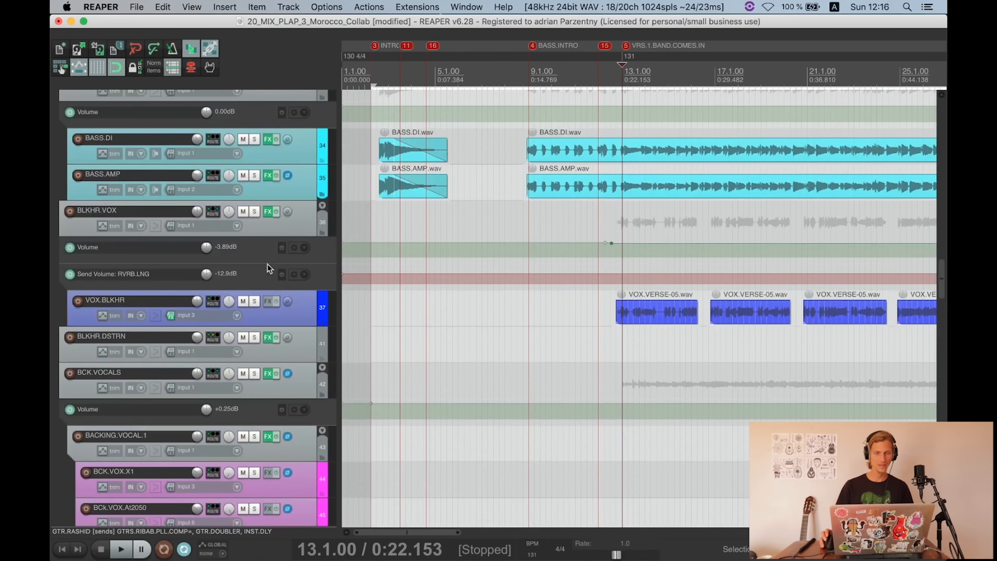
# Step: Check the sends in the GTR.RASHID folder track's routing window and close it
pyautogui.scroll(-12, 269, 259)
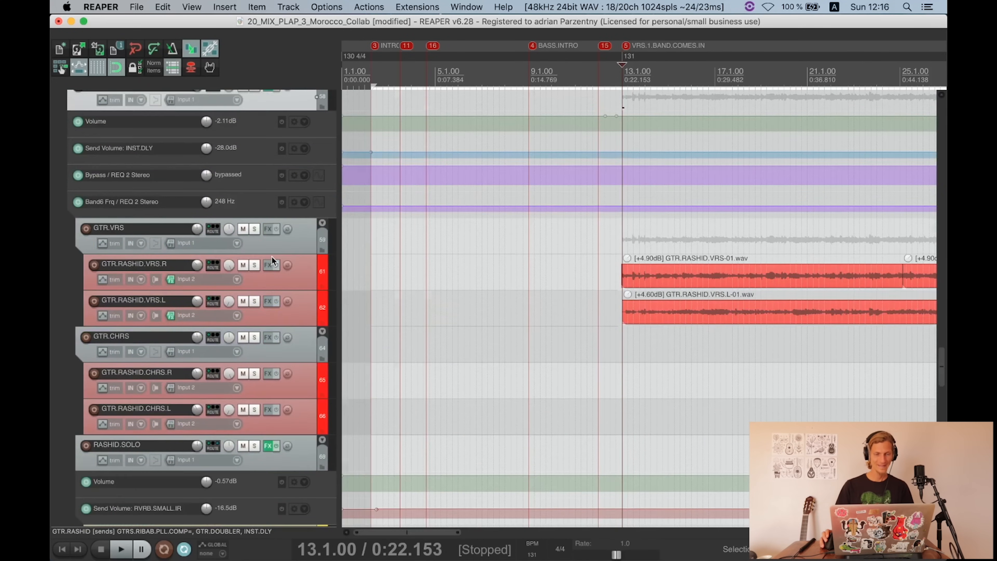
pyautogui.scroll(3, 272, 257)
pyautogui.scroll(-4, 276, 255)
pyautogui.scroll(3, 276, 256)
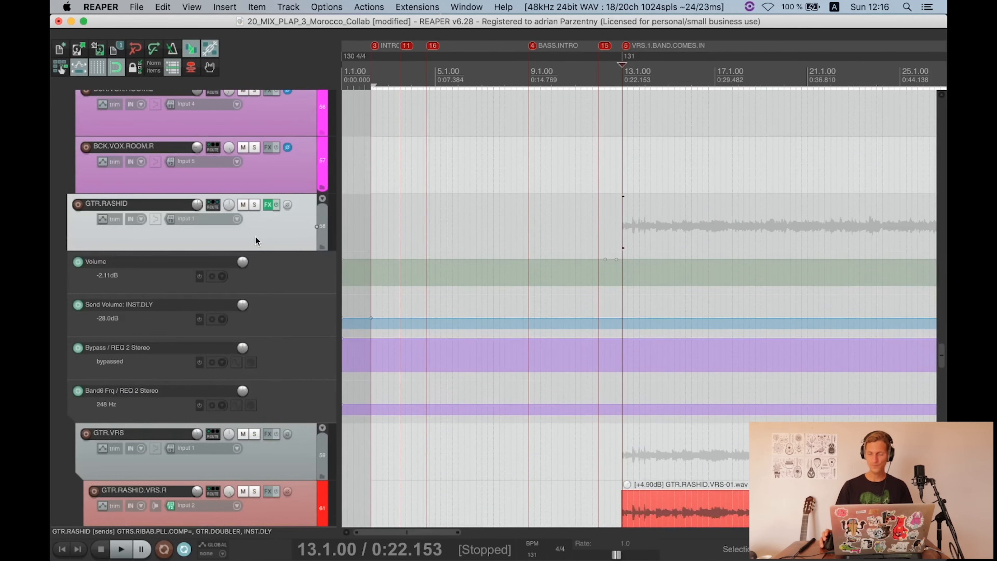
pyautogui.click(213, 204)
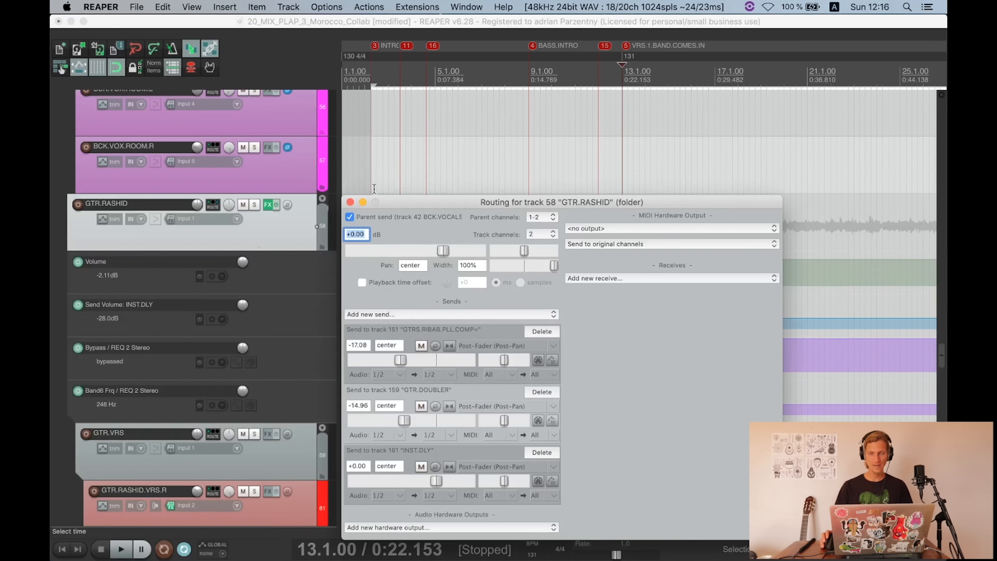
pyautogui.click(350, 202)
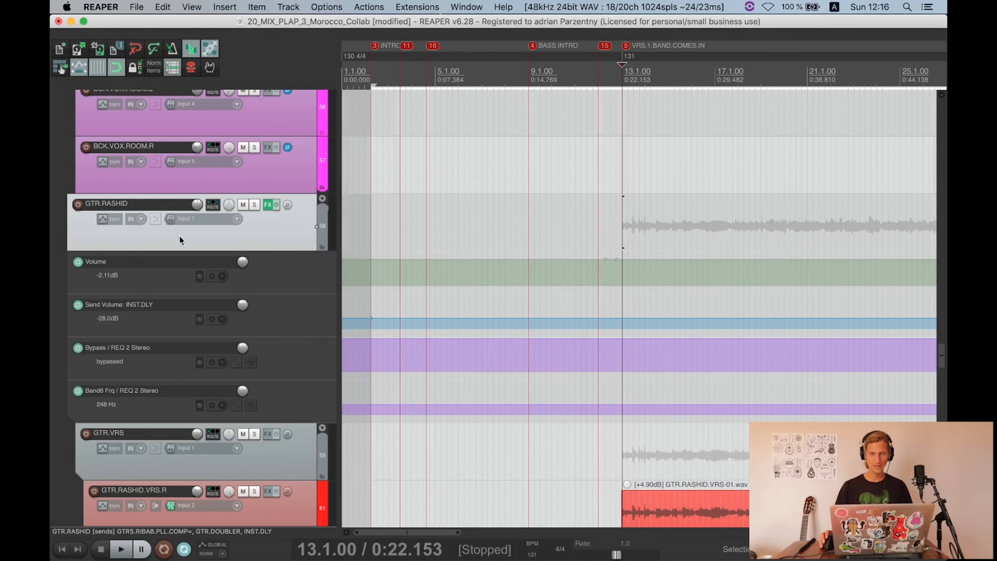
# Step: Check the sends in the BCK.VOCALS folder track's routing window and close it
pyautogui.scroll(10, 148, 254)
pyautogui.scroll(-4, 158, 235)
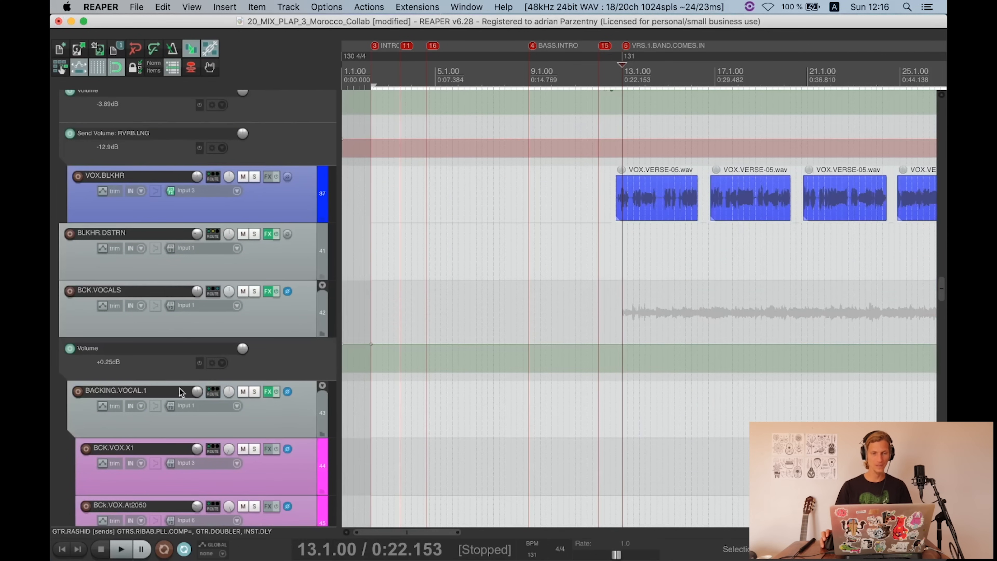
pyautogui.click(213, 392)
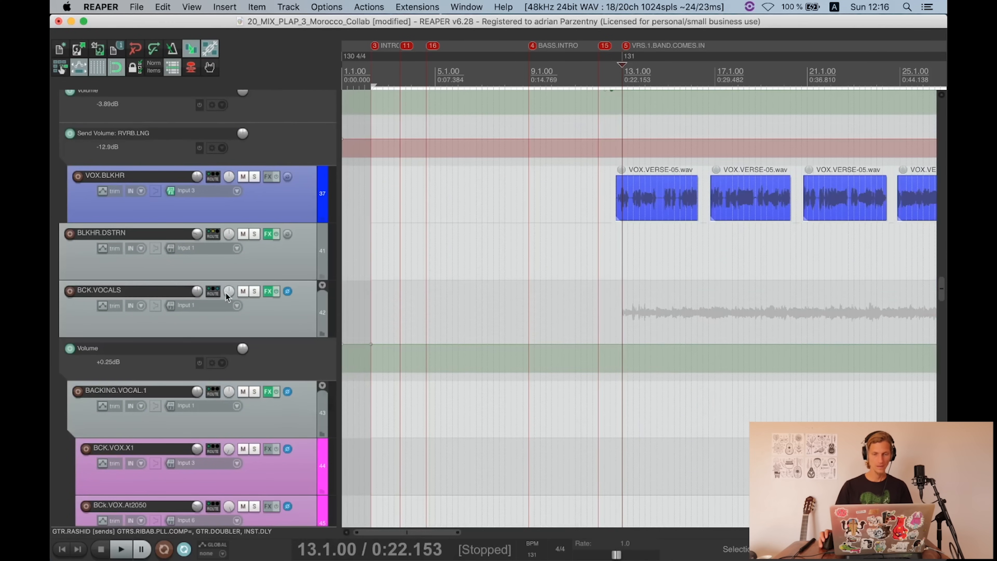
pyautogui.click(212, 291)
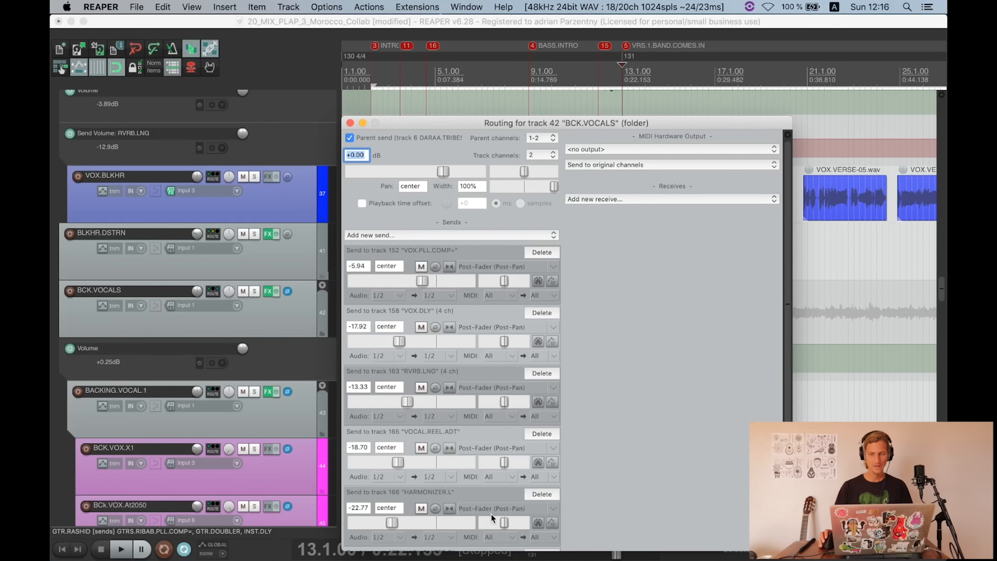
pyautogui.scroll(-3, 379, 439)
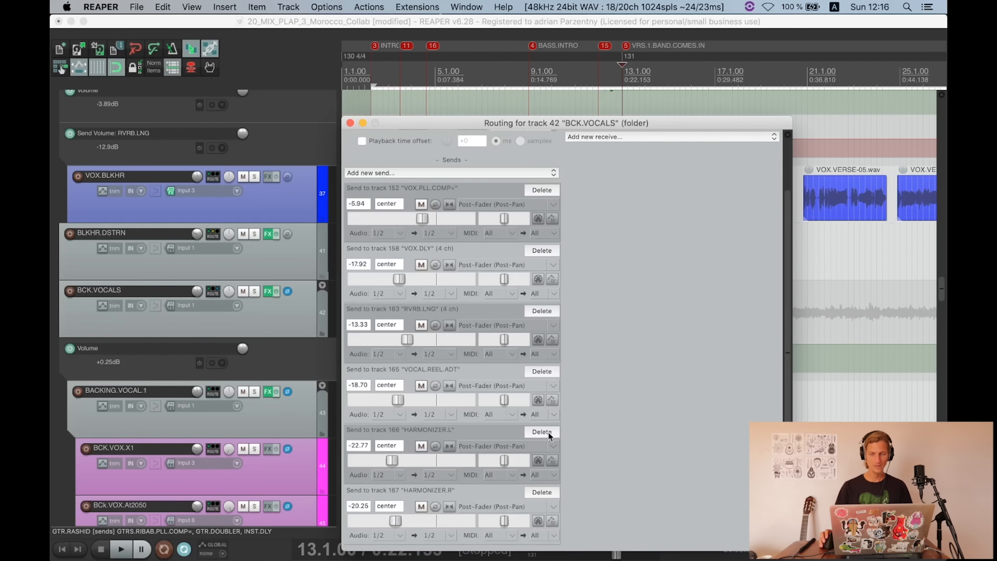
pyautogui.click(350, 123)
# Step: Return to the GTR.RASHID folder track and examine its verse and chorus guitar tracks and items
pyautogui.click(296, 256)
pyautogui.scroll(-5, 298, 254)
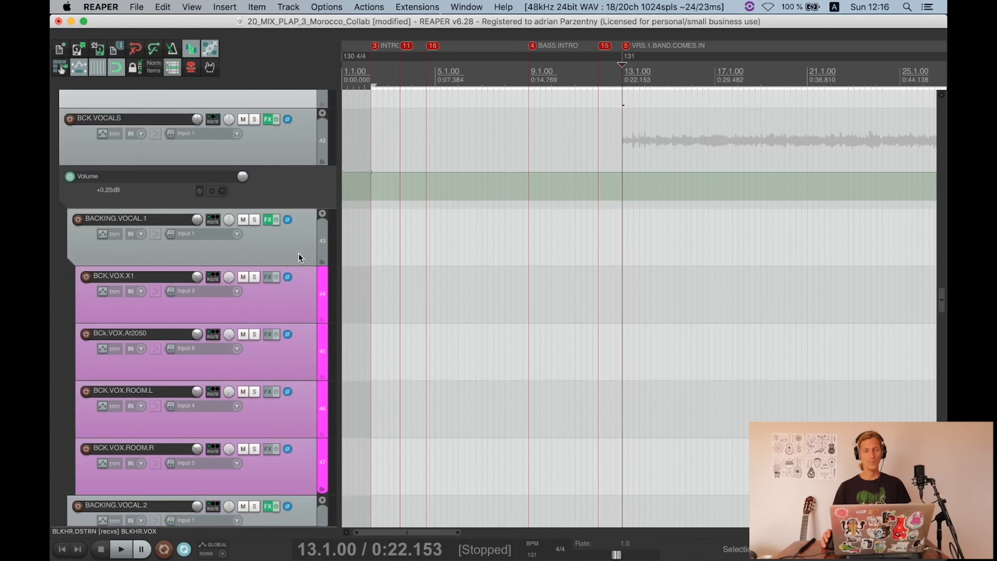
pyautogui.scroll(-15, 298, 255)
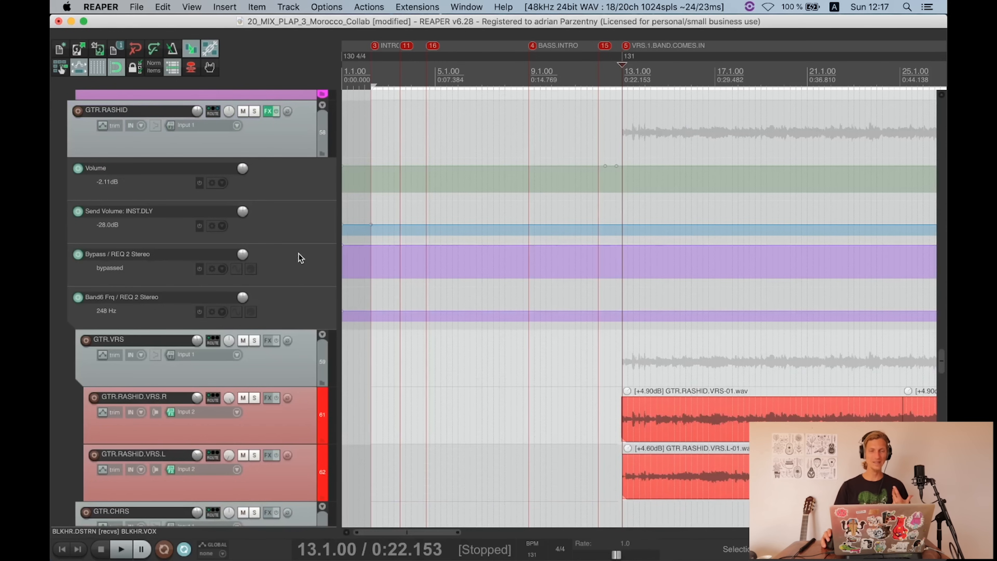
pyautogui.scroll(5, 300, 258)
pyautogui.click(297, 320)
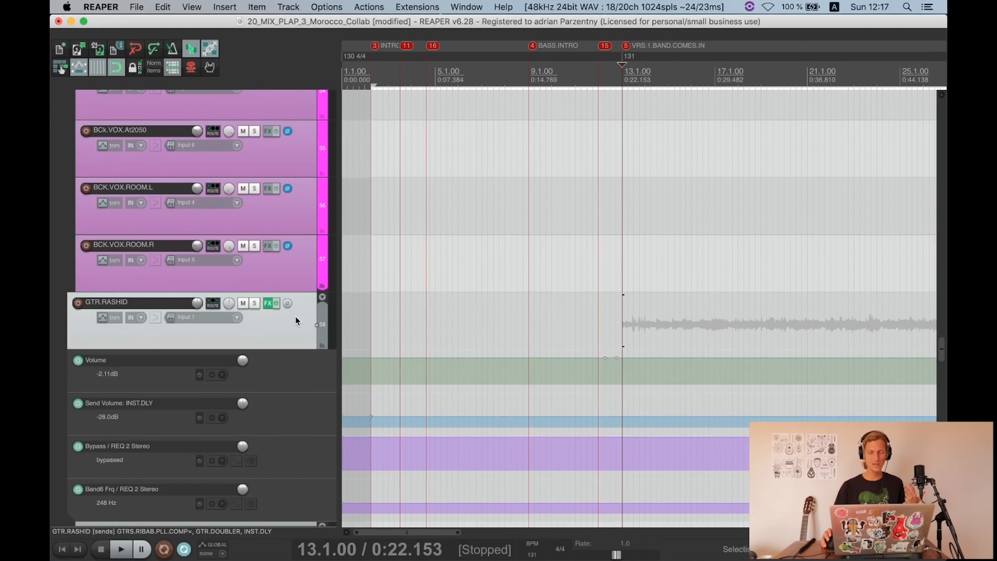
pyautogui.scroll(-9, 295, 317)
pyautogui.scroll(-2, 814, 285)
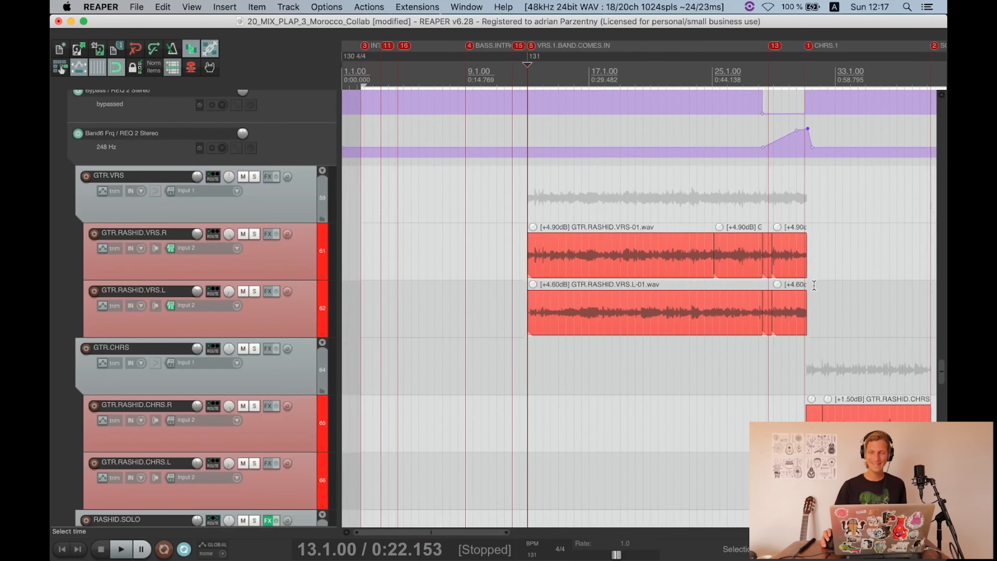
pyautogui.scroll(3, 814, 286)
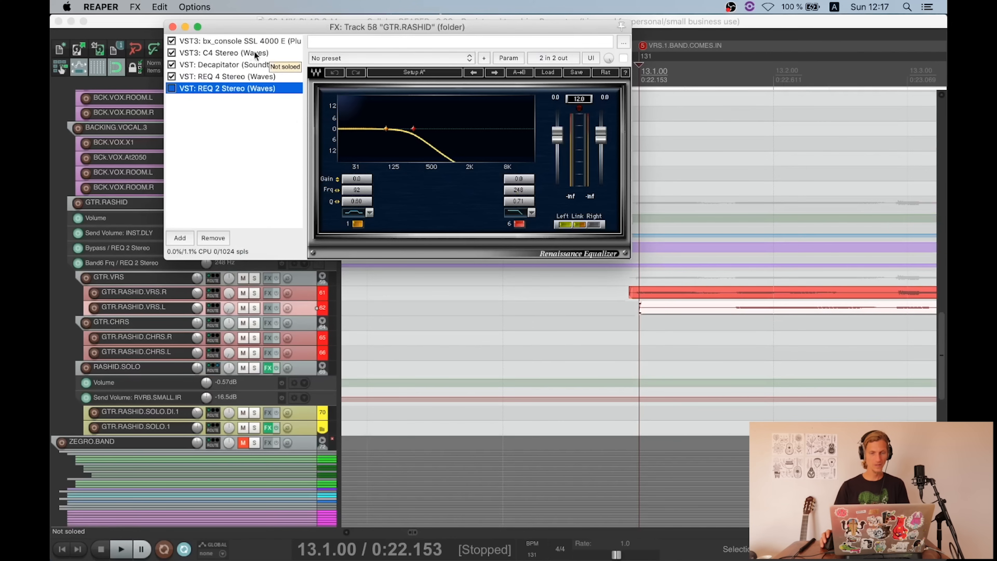
# Step: Move the GTR.RASHID effects window clear of the track list and select the GTR.RASHID.VRS.R and GTR.RASHID.VRS.L tracks
pyautogui.moveTo(252, 28); pyautogui.dragTo(505, 28)
pyautogui.scroll(3, 185, 289)
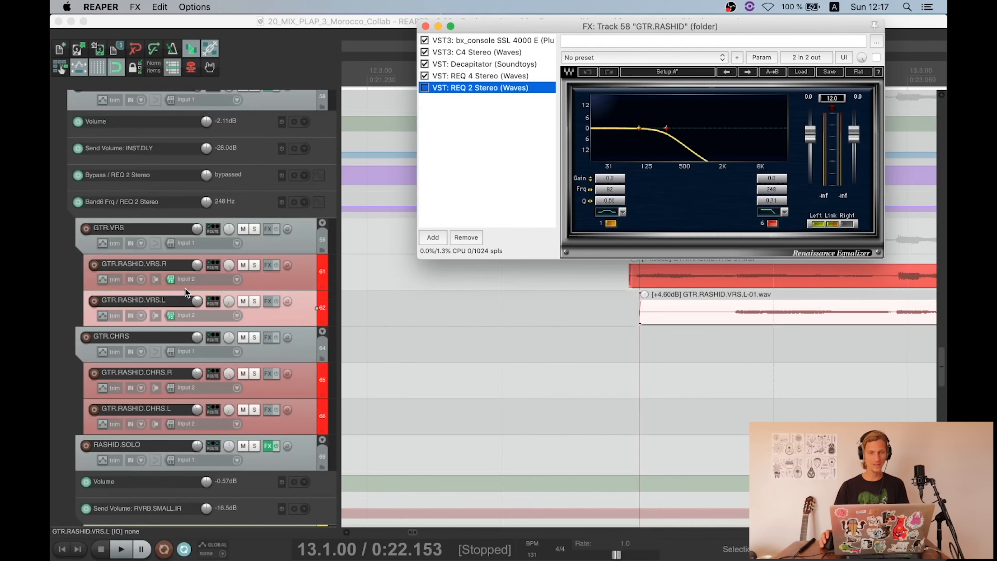
pyautogui.click(293, 275)
pyautogui.keyDown('shift'); pyautogui.click(291, 314); pyautogui.keyUp('shift')
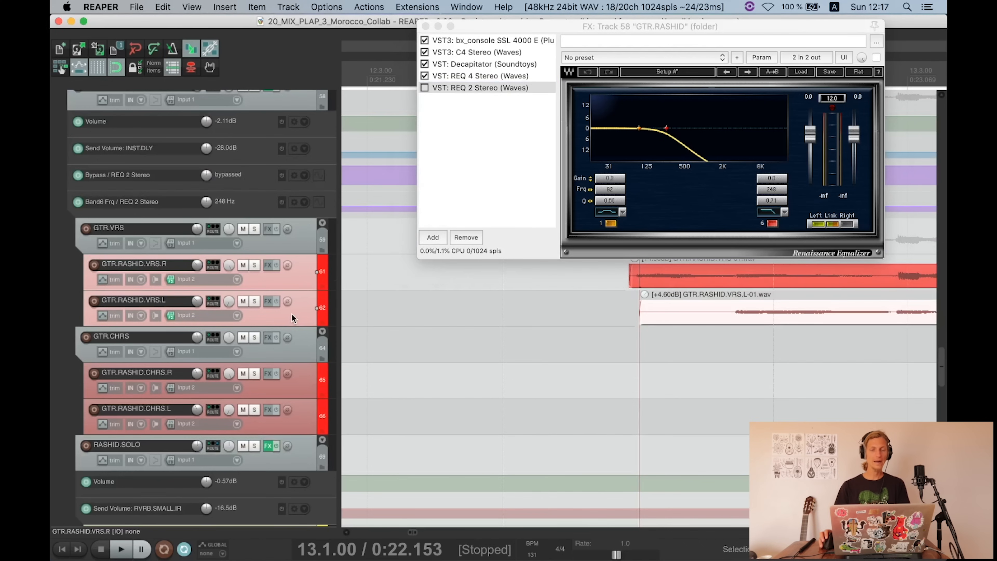
# Step: Bring the offline L2 Mono effect online in the GTR.RASHID.VRS.L input FX chain and close that chain
pyautogui.click(292, 314)
pyautogui.click(131, 316)
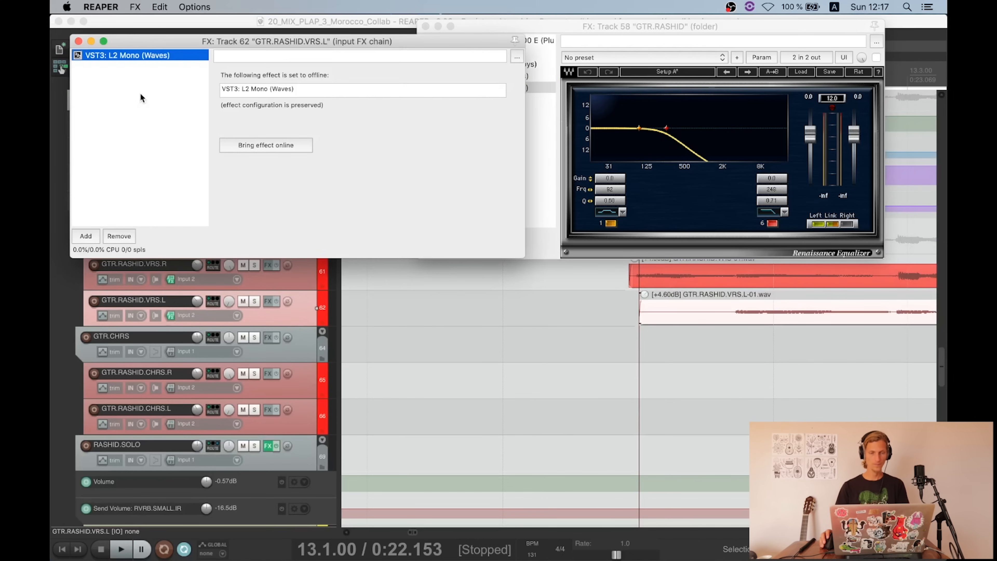
pyautogui.click(290, 150)
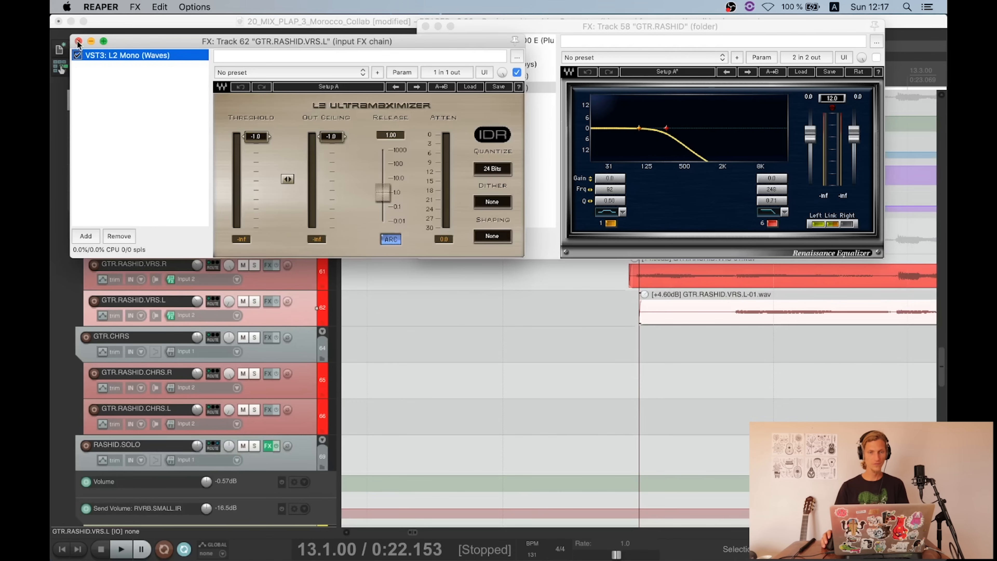
pyautogui.click(78, 42)
# Step: Bring the GTR.RASHID effects window forward, reposition it and put it away to view the guitar folder's tracks
pyautogui.click(483, 23)
pyautogui.moveTo(483, 23); pyautogui.dragTo(272, 32)
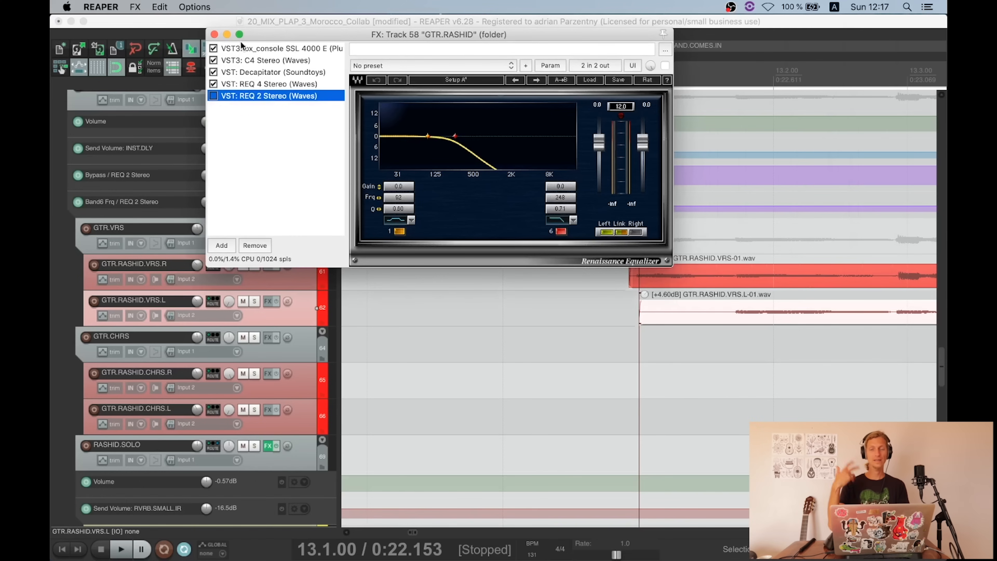
pyautogui.click(227, 35)
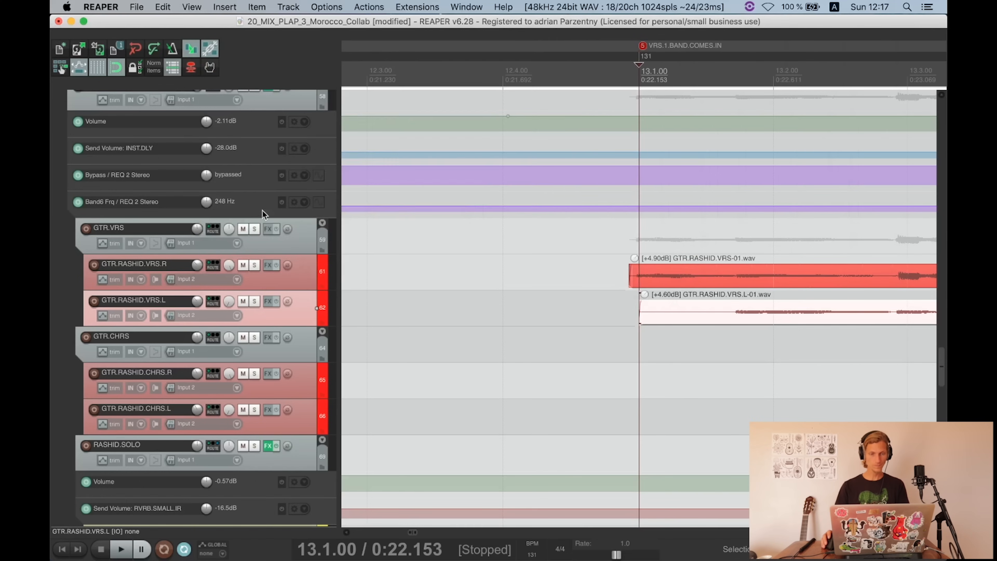
pyautogui.scroll(3, 257, 208)
pyautogui.scroll(-3, 261, 256)
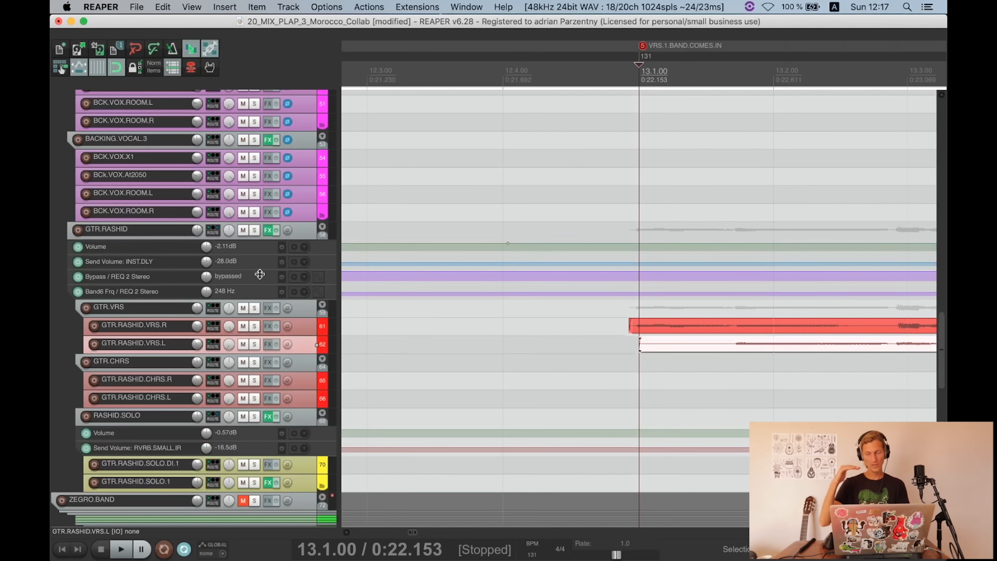
# Step: Open the GTR.RASHID effects chain, view its bx_console SSL 4000 E plug-in and close the window
pyautogui.click(268, 231)
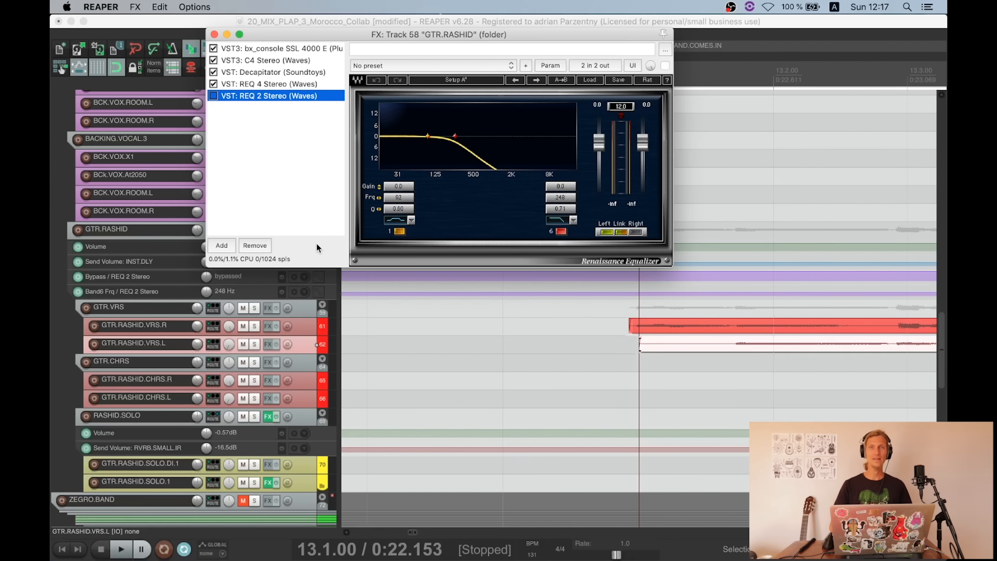
pyautogui.click(285, 47)
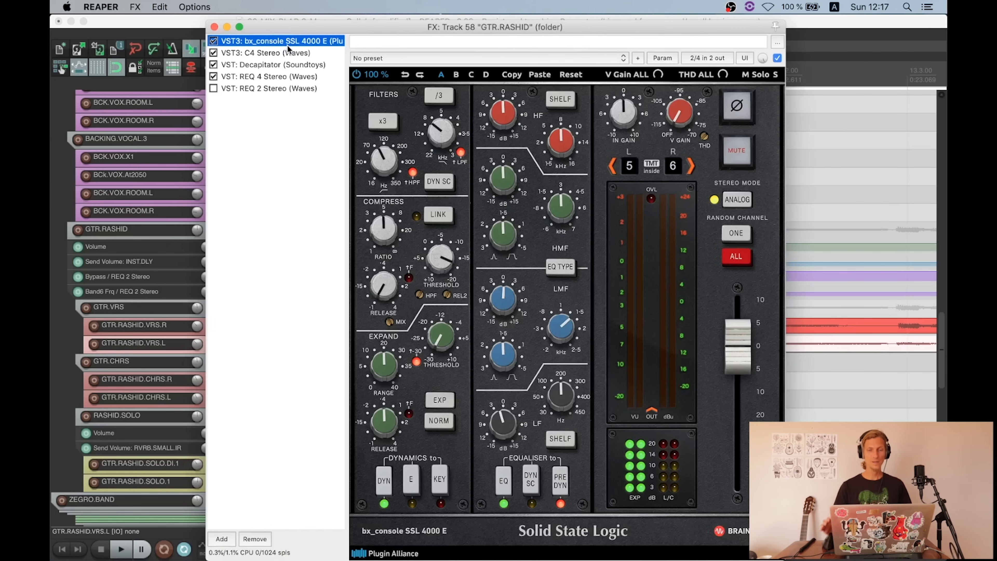
pyautogui.click(288, 47)
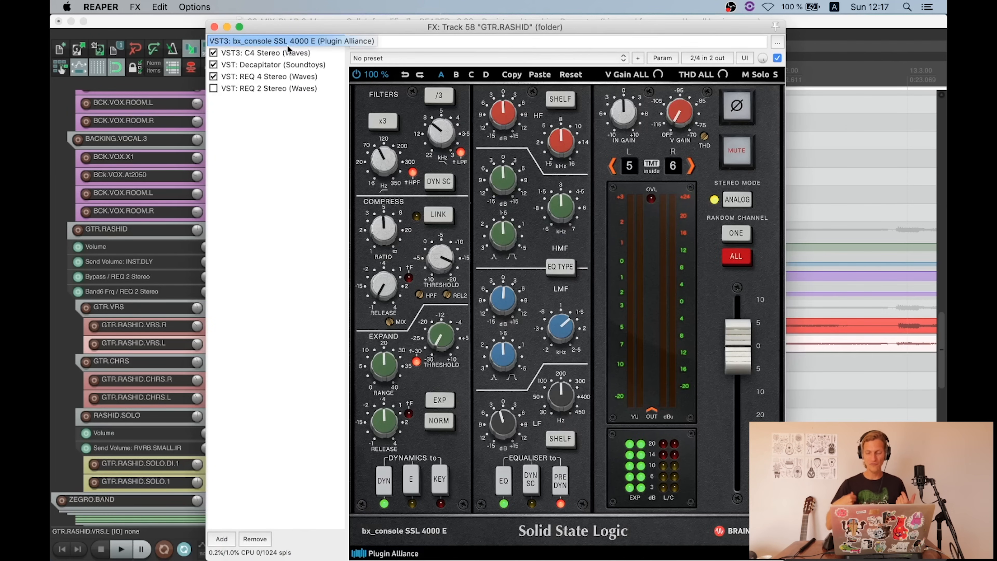
pyautogui.click(214, 27)
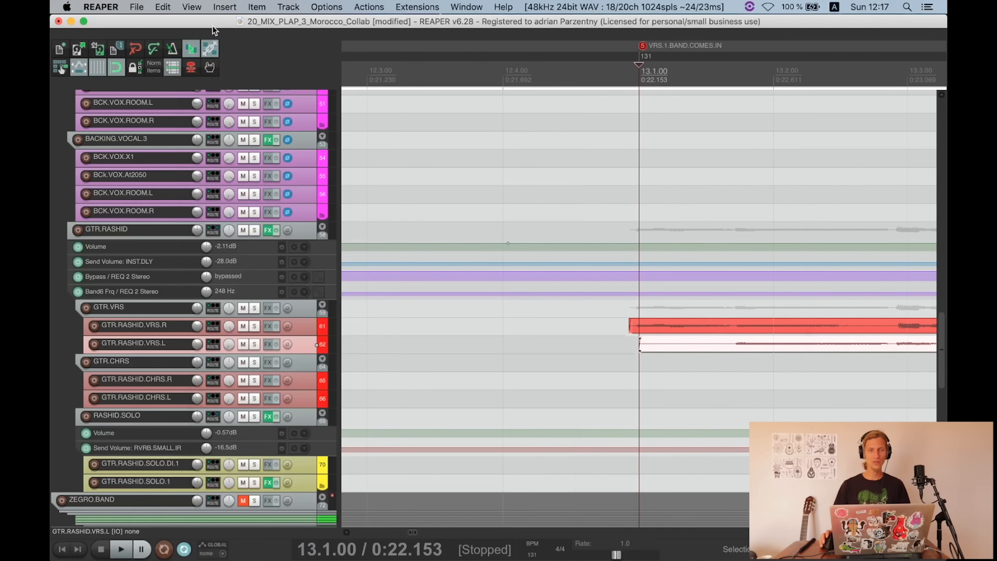
# Step: Solo the GTR.RASHID folder track, bypass its whole effects chain and save the project
pyautogui.click(255, 230)
pyautogui.click(276, 230)
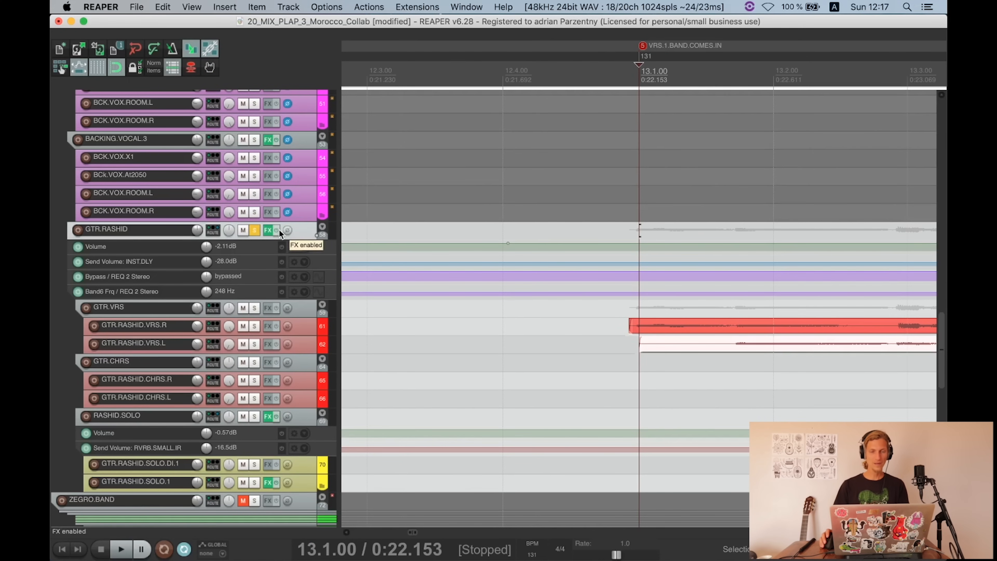
pyautogui.scroll(3, 315, 373)
pyautogui.press('super+s')
# Step: Play the soloed verse guitars from 13.1.00 with the effects bypassed, then stop
pyautogui.press('space')
pyautogui.scroll(-3, 300, 347)
pyautogui.scroll(-3, 299, 346)
pyautogui.scroll(-4, 537, 296)
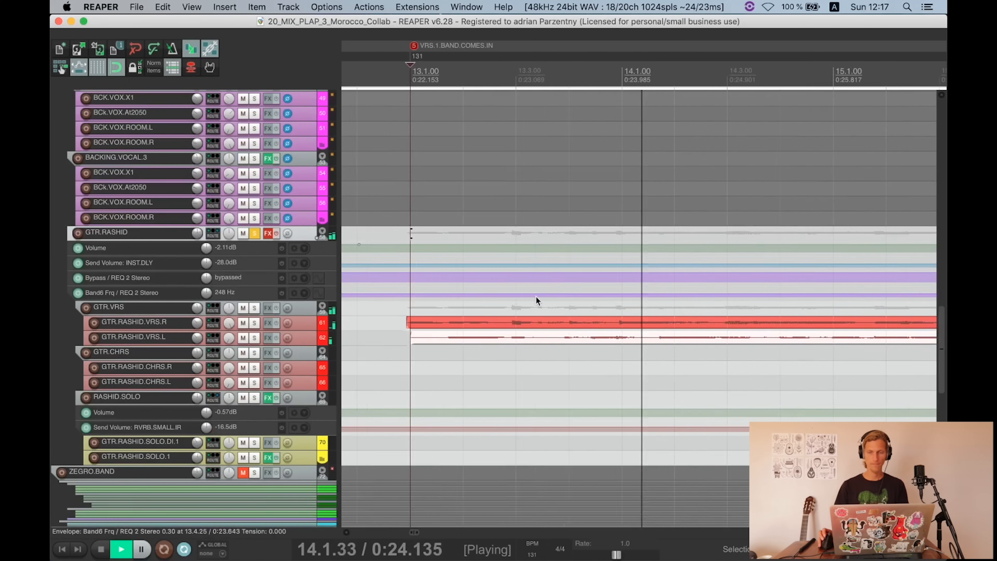
pyautogui.scroll(4, 536, 296)
pyautogui.scroll(-5, 539, 299)
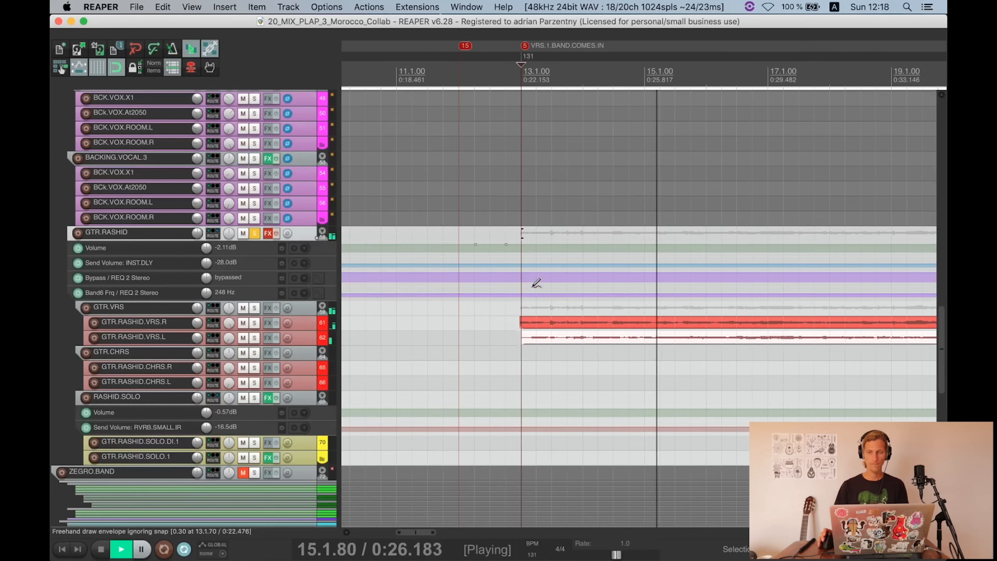
pyautogui.scroll(4, 531, 286)
pyautogui.scroll(-5, 531, 286)
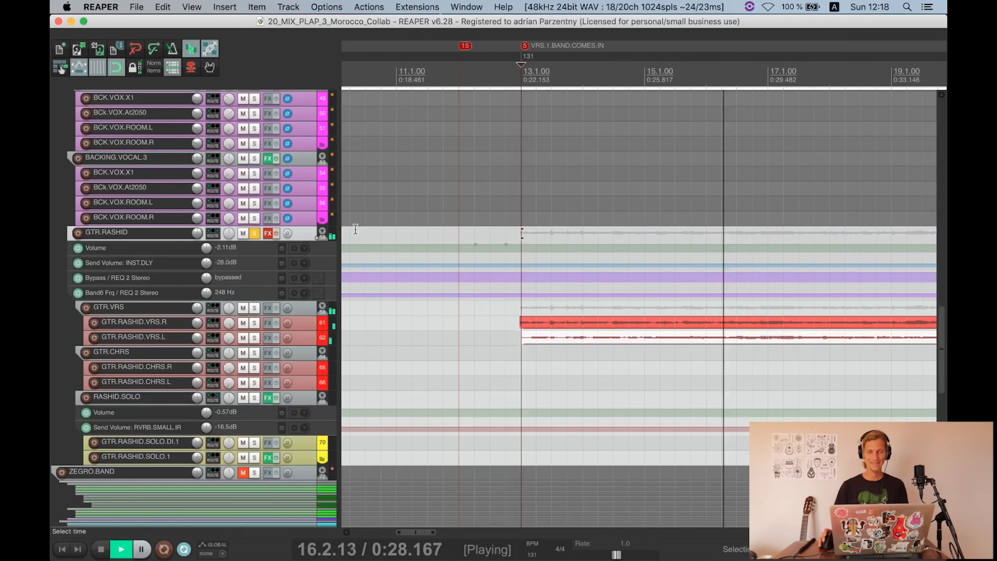
pyautogui.press('space')
# Step: Re-enable the GTR.RASHID effects chain and play the verse guitars from 13.1.00 for comparison, then stop
pyautogui.click(277, 233)
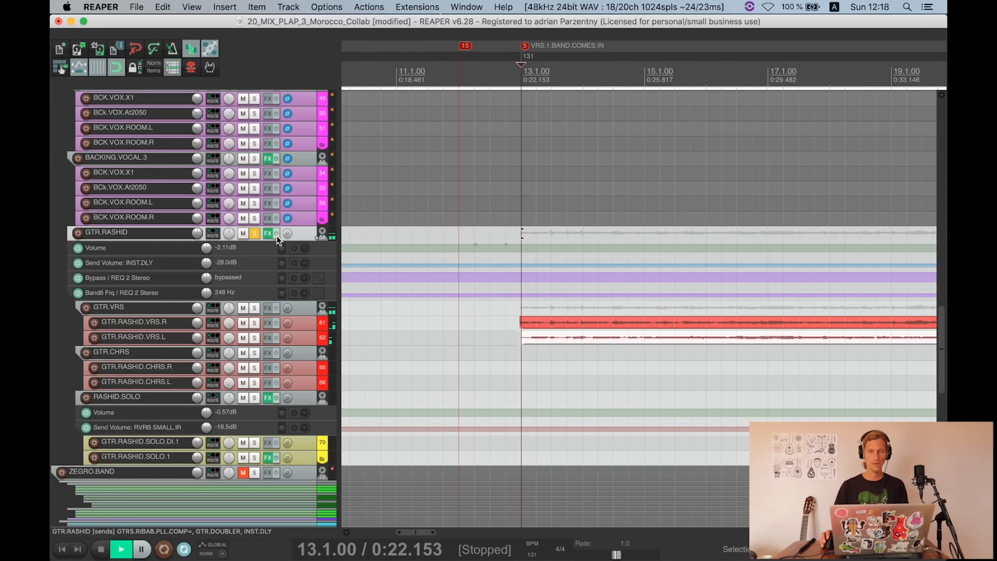
pyautogui.press('space')
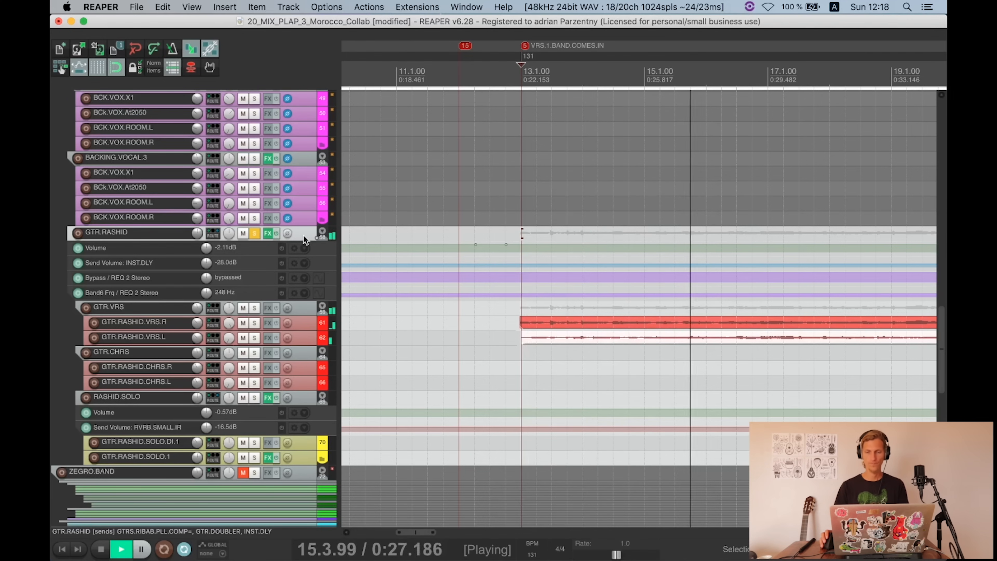
pyautogui.press('space')
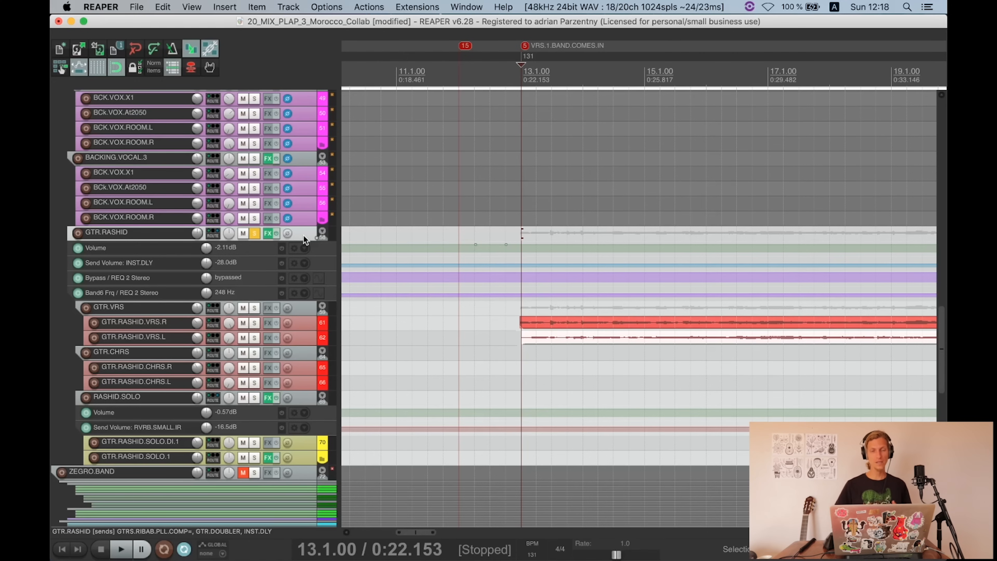
# Step: Examine the filter and EQ settings of bx_console SSL 4000 E on GTR.RASHID and play the verse guitars through it
pyautogui.click(266, 233)
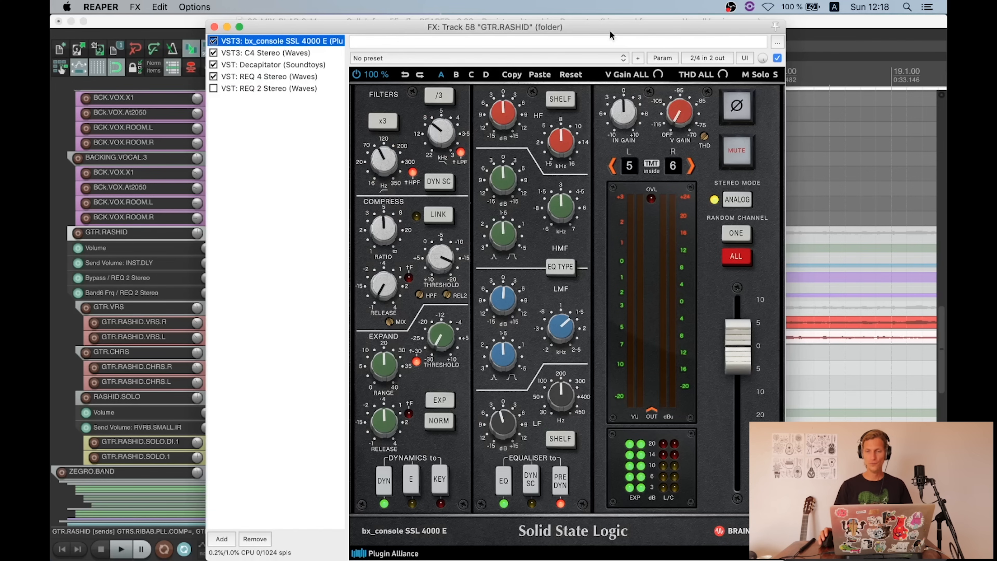
pyautogui.click(450, 133)
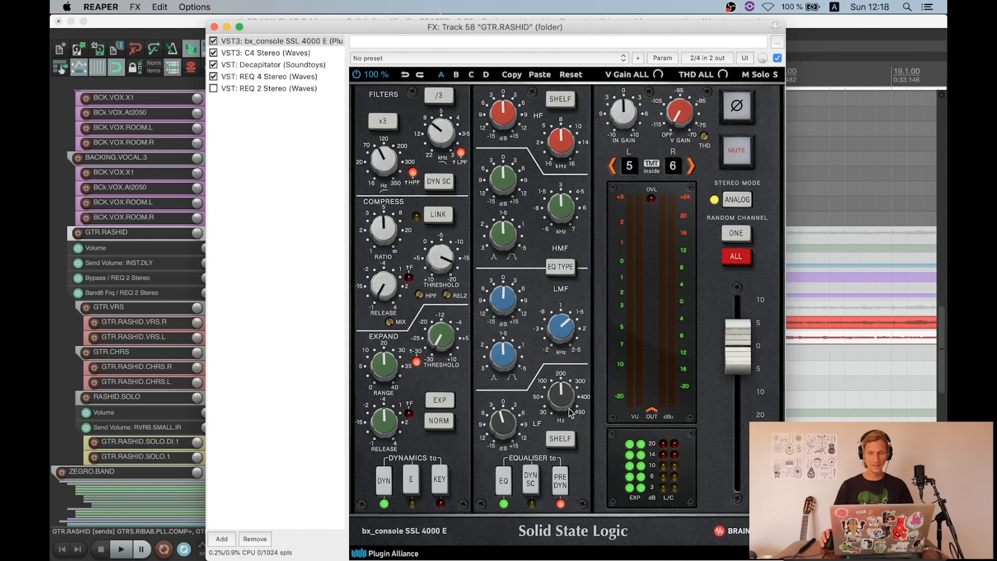
pyautogui.moveTo(388, 159)
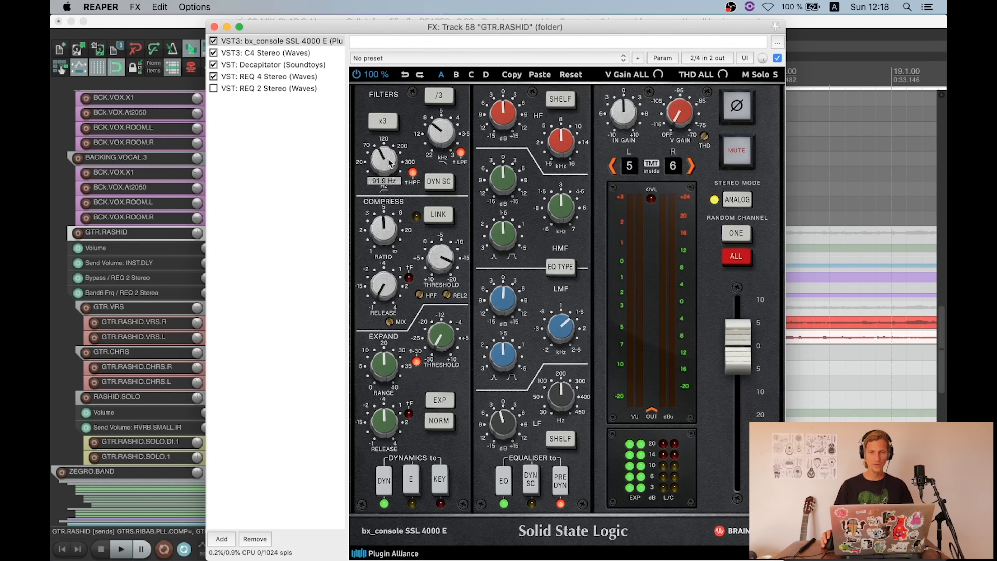
pyautogui.moveTo(437, 137)
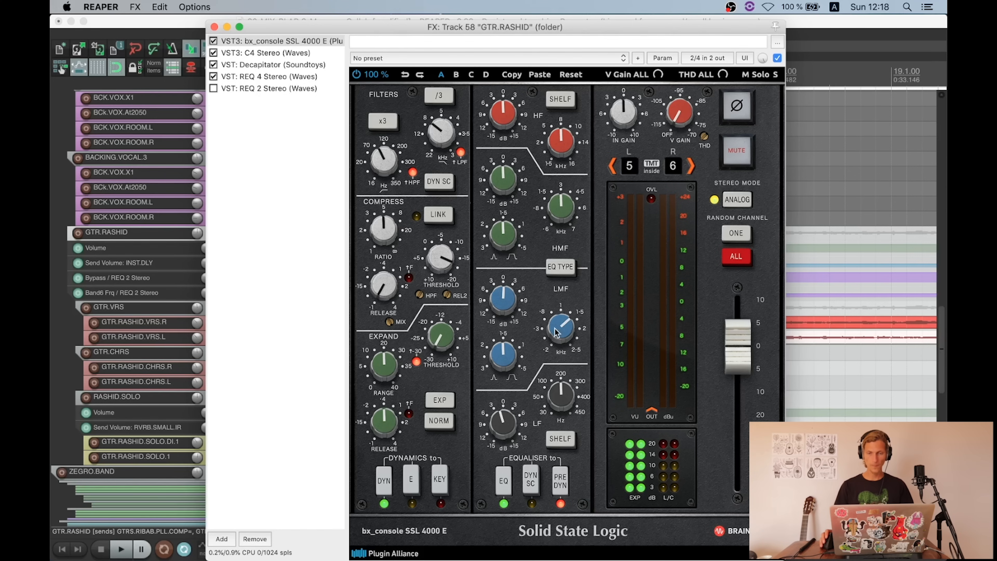
pyautogui.moveTo(506, 423)
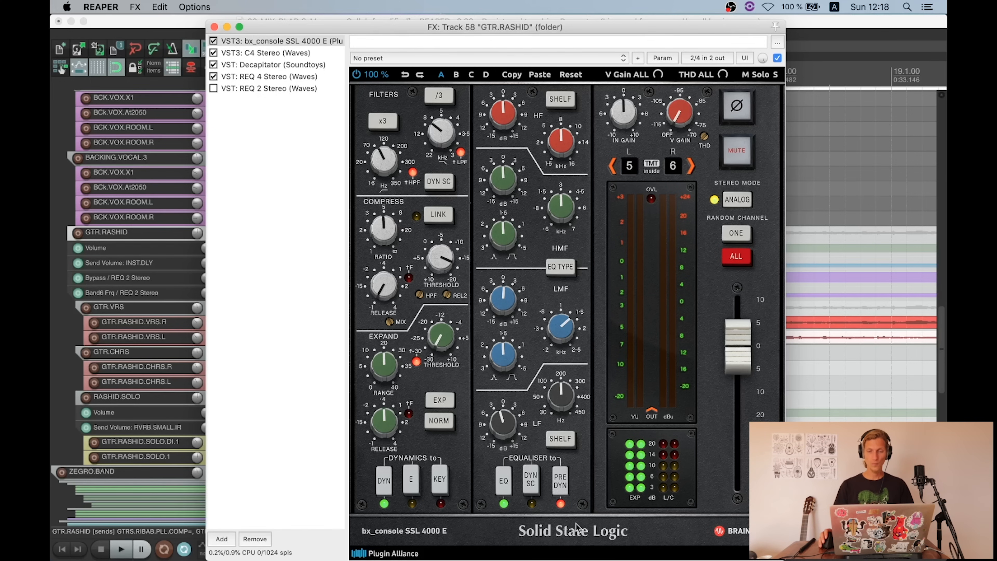
pyautogui.press('space')
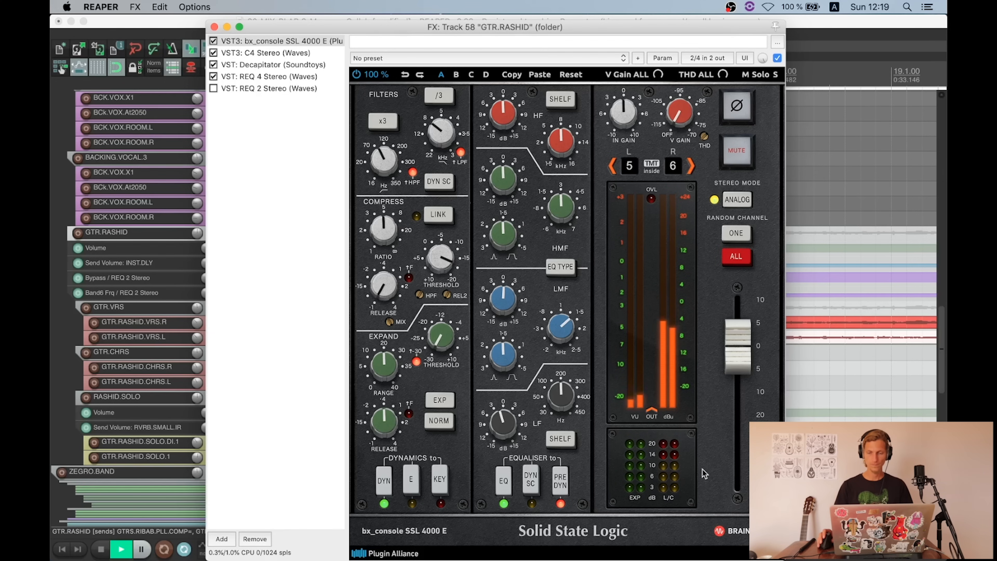
pyautogui.press('space')
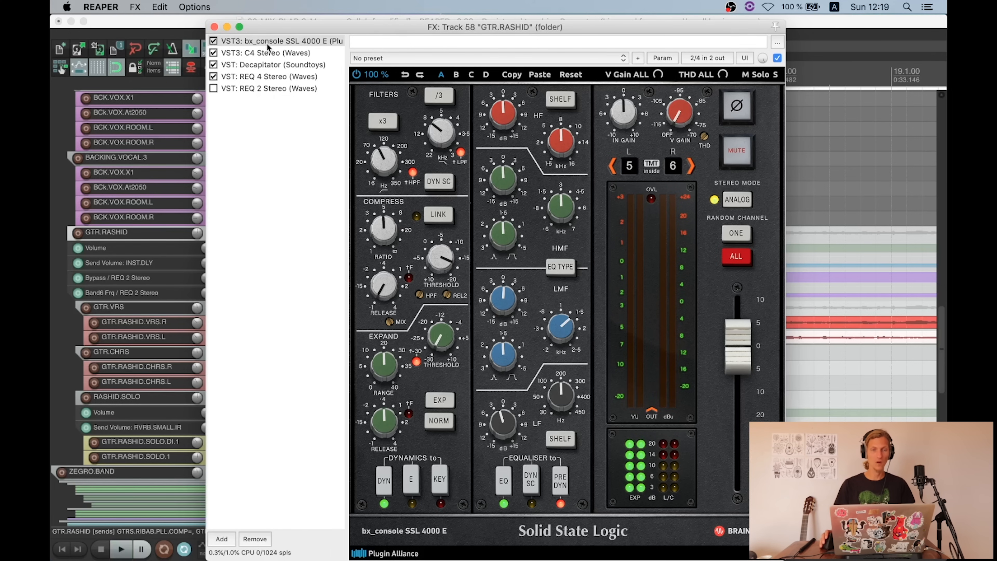
# Step: Examine the C4, Decapitator, REQ 4 and REQ 2 settings in the GTR.RASHID effects chain
pyautogui.click(270, 51)
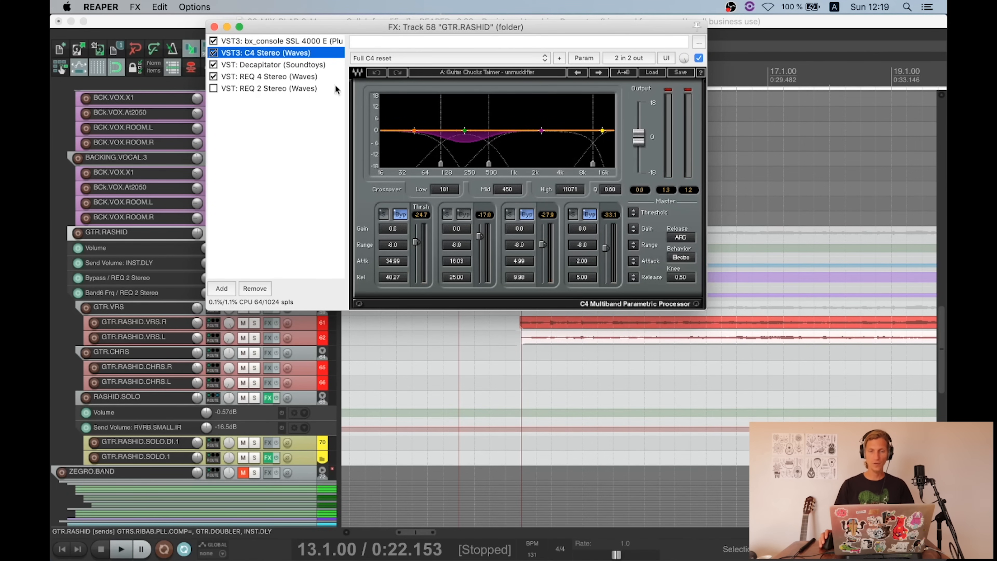
pyautogui.click(288, 65)
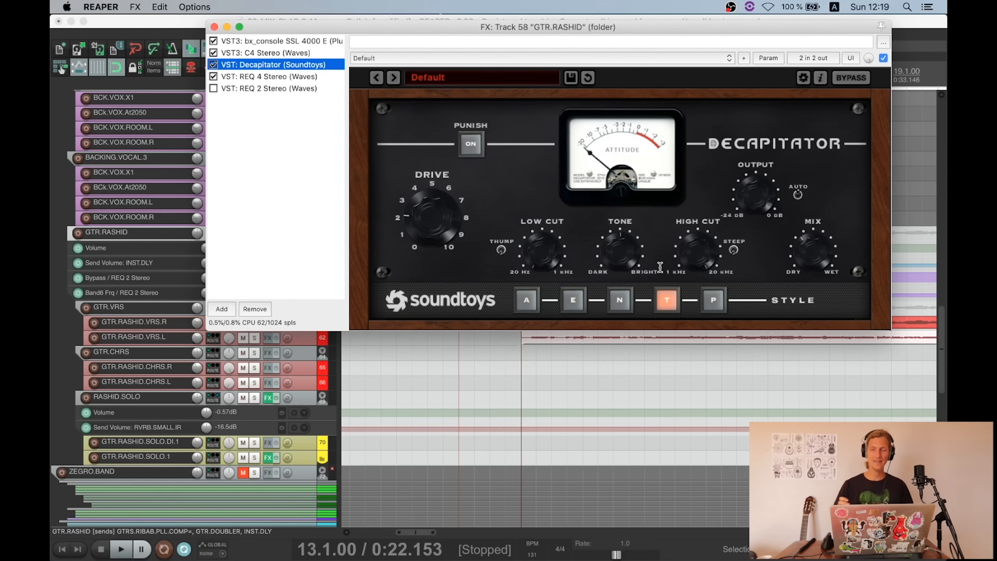
pyautogui.click(293, 76)
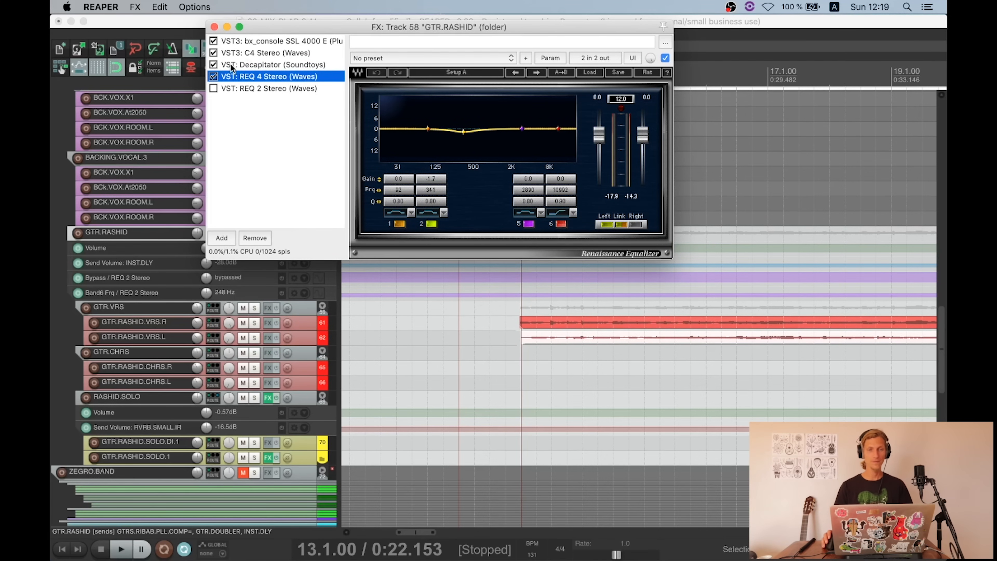
pyautogui.click(239, 89)
pyautogui.click(214, 26)
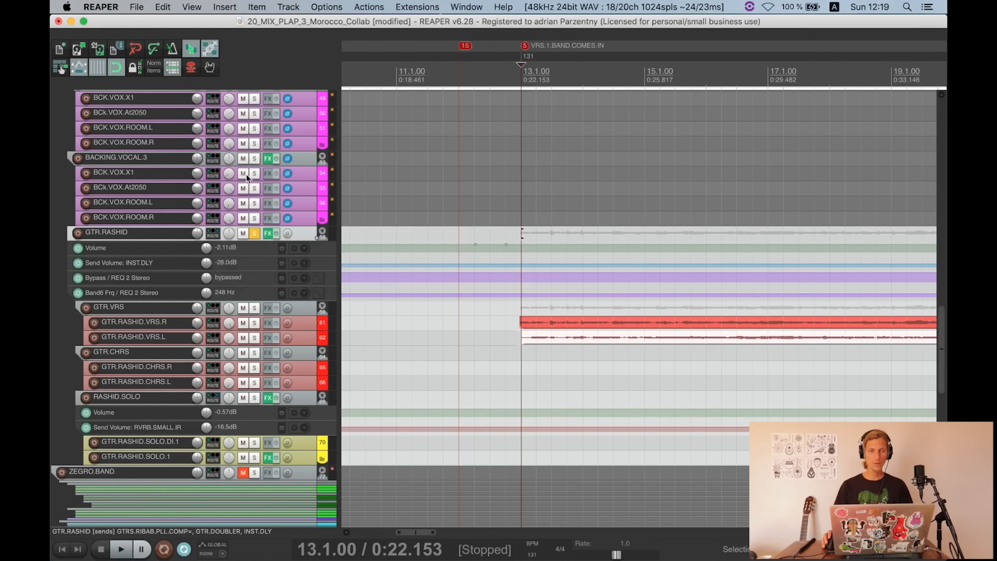
pyautogui.click(269, 235)
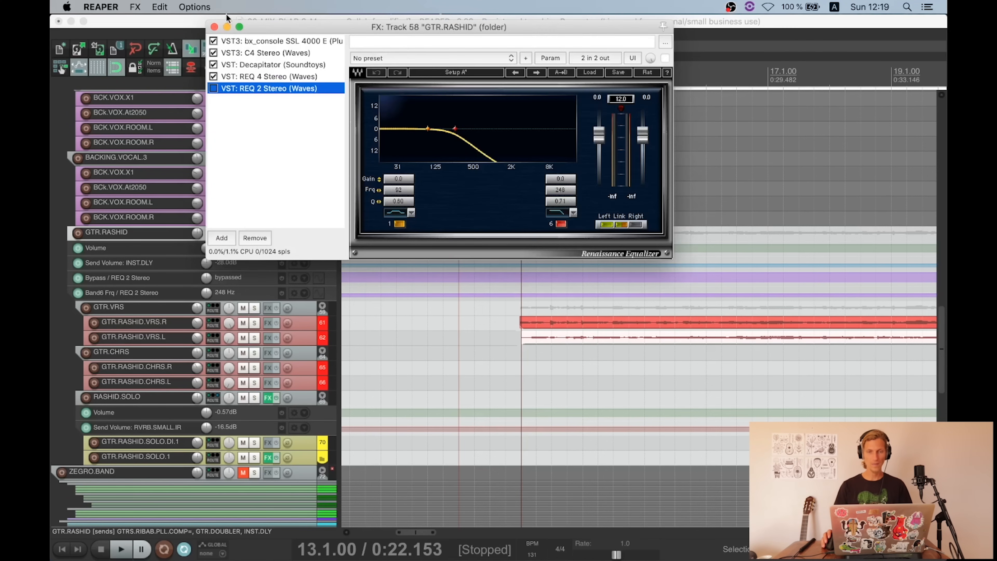
pyautogui.click(214, 27)
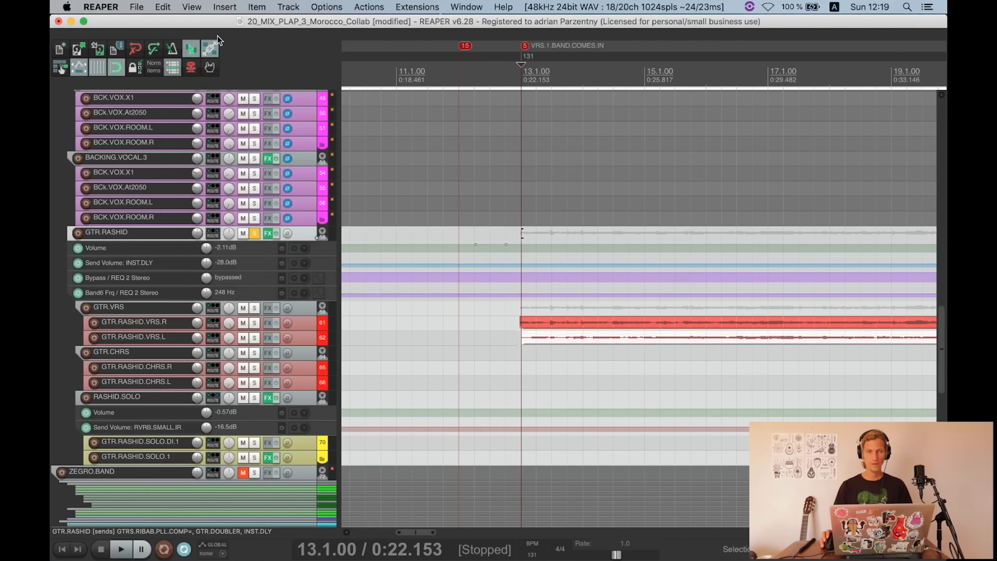
# Step: Play the soloed guitars from 27.1.00 into CHRS.1 while watching the automated REQ 2 filter on GTR.RASHID, and stop in the chorus
pyautogui.scroll(-3, 658, 301)
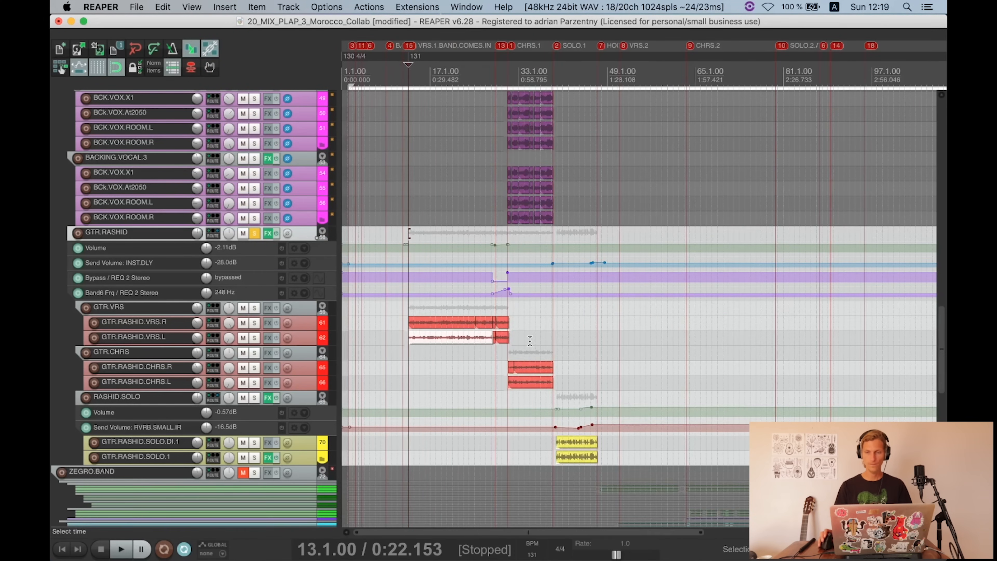
pyautogui.click(488, 365)
pyautogui.scroll(5, 488, 366)
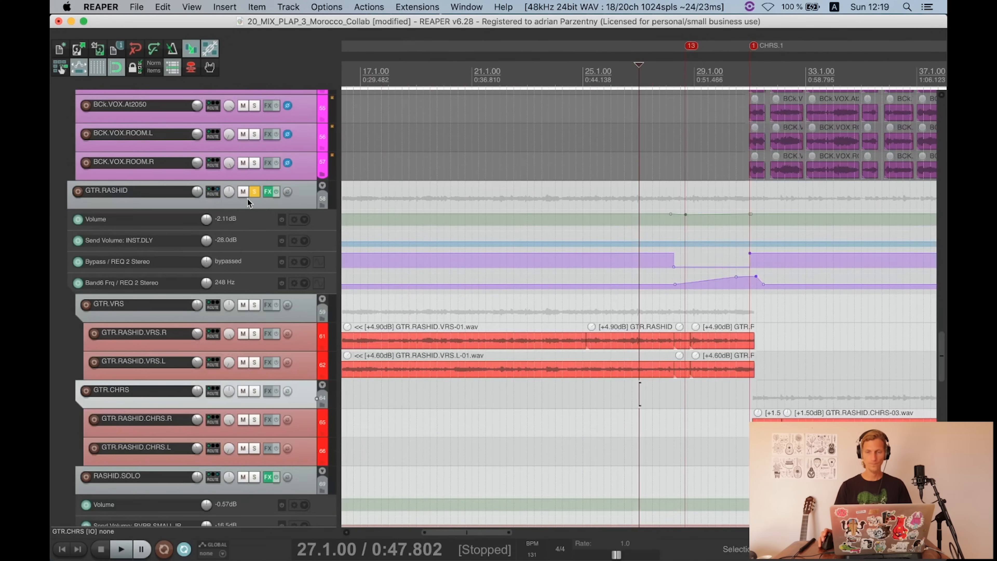
pyautogui.click(267, 192)
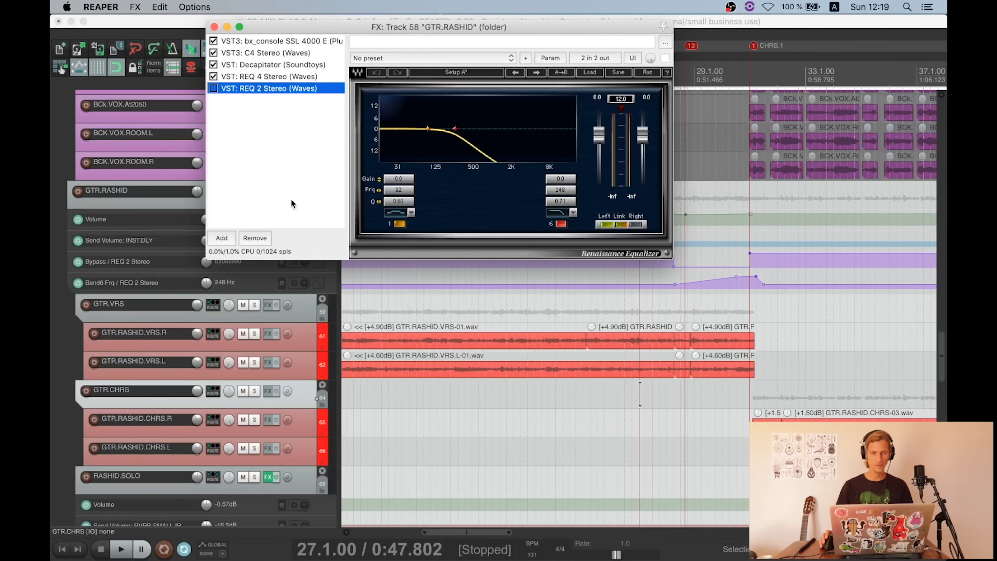
pyautogui.moveTo(423, 35); pyautogui.dragTo(322, 31)
pyautogui.press('space')
pyautogui.scroll(2, 674, 321)
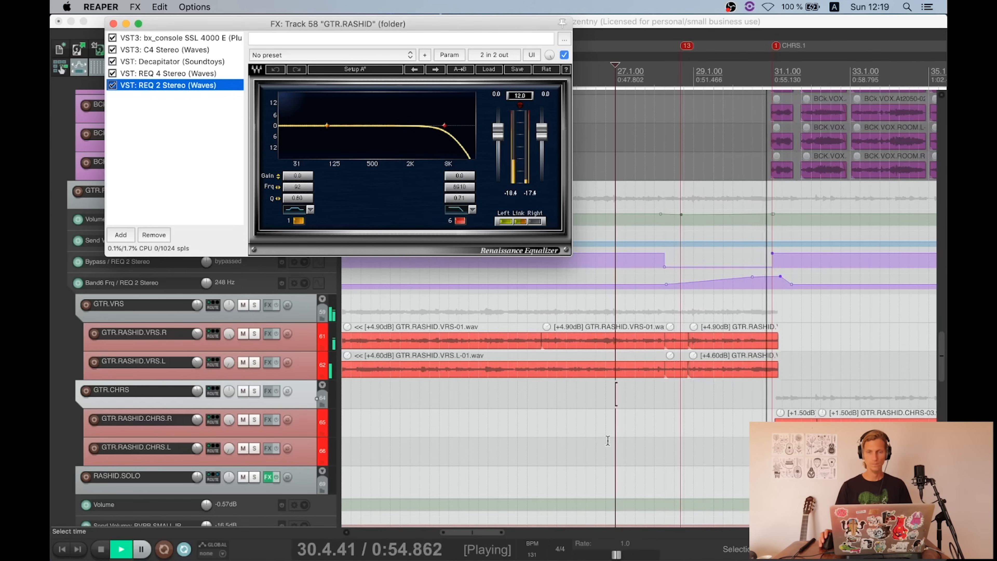
pyautogui.click(113, 24)
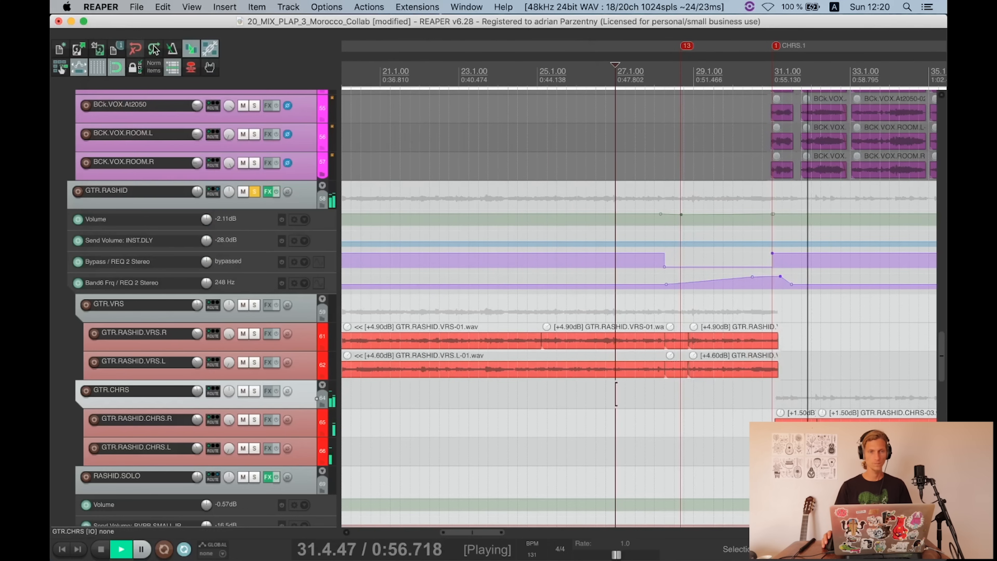
pyautogui.press('space')
# Step: Unsolo GTR.RASHID and place the edit cursor at 28.1.00, just before the break leading into the chorus
pyautogui.click(253, 193)
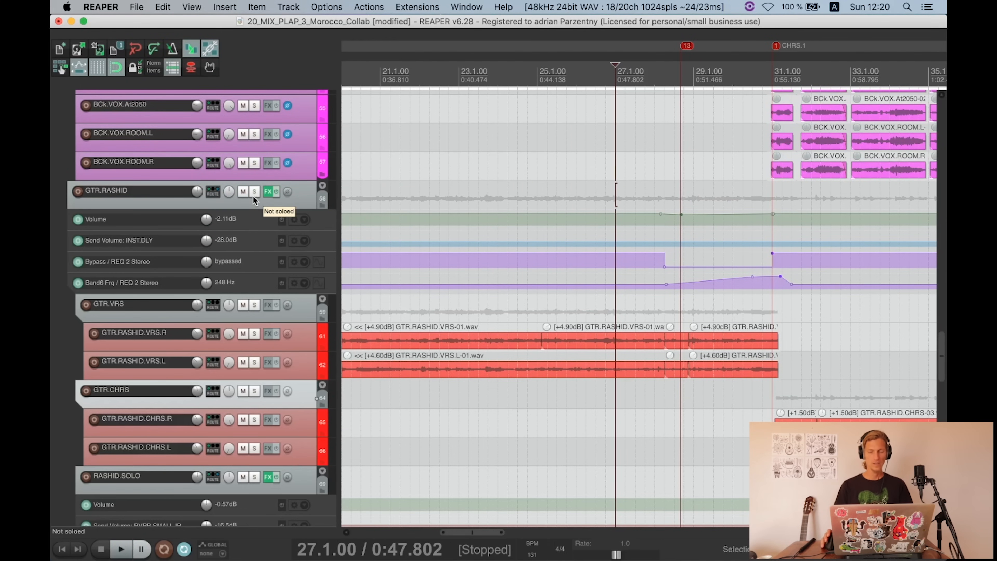
pyautogui.scroll(-3, 253, 196)
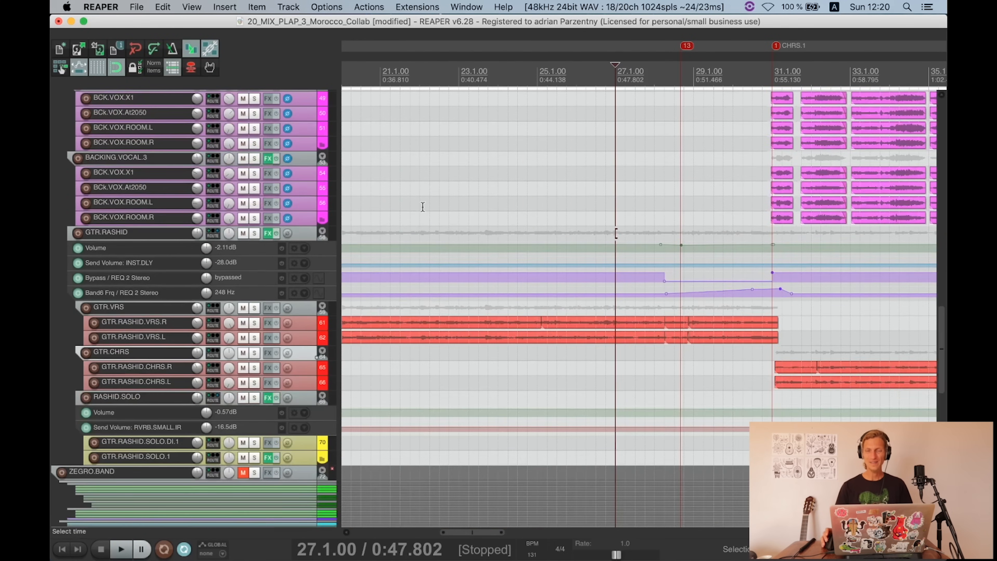
pyautogui.scroll(10, 423, 207)
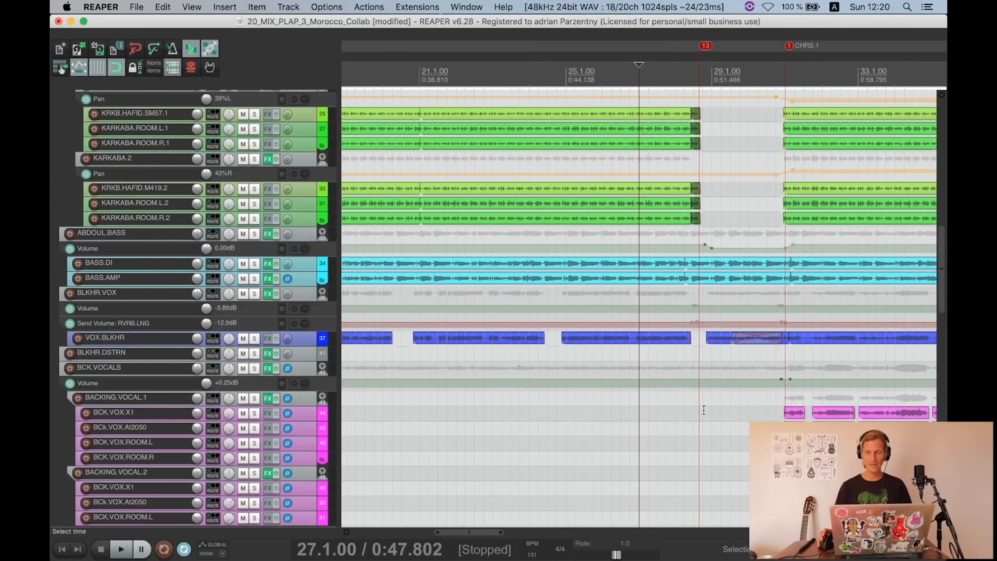
pyautogui.click(698, 409)
pyautogui.scroll(5, 752, 407)
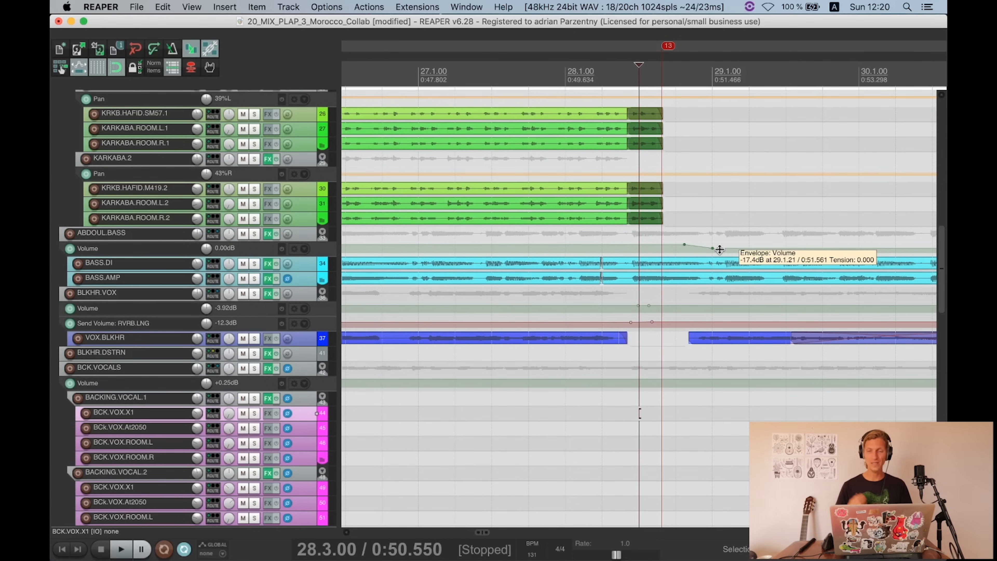
pyautogui.click(582, 447)
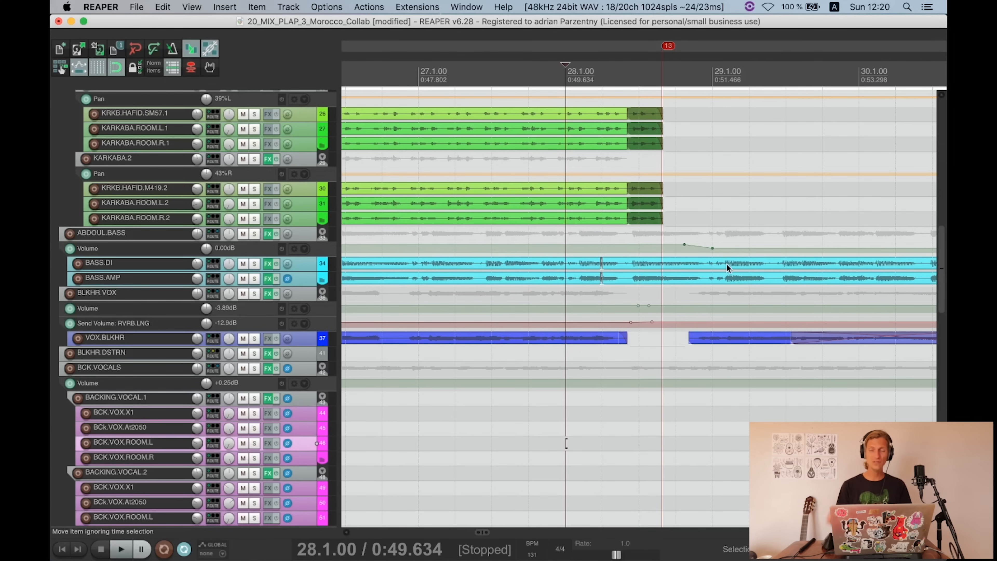
# Step: Play the full mix from 28.1.00 through the break and CHRS.1 into SOLO.1, following the guitar tracks and automation, and stop
pyautogui.press('space')
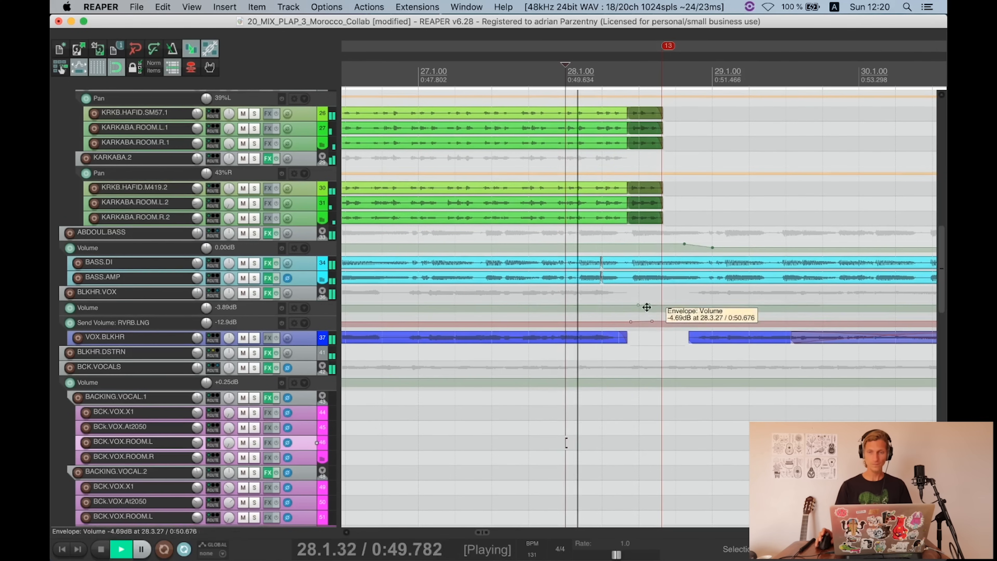
pyautogui.scroll(-3, 668, 401)
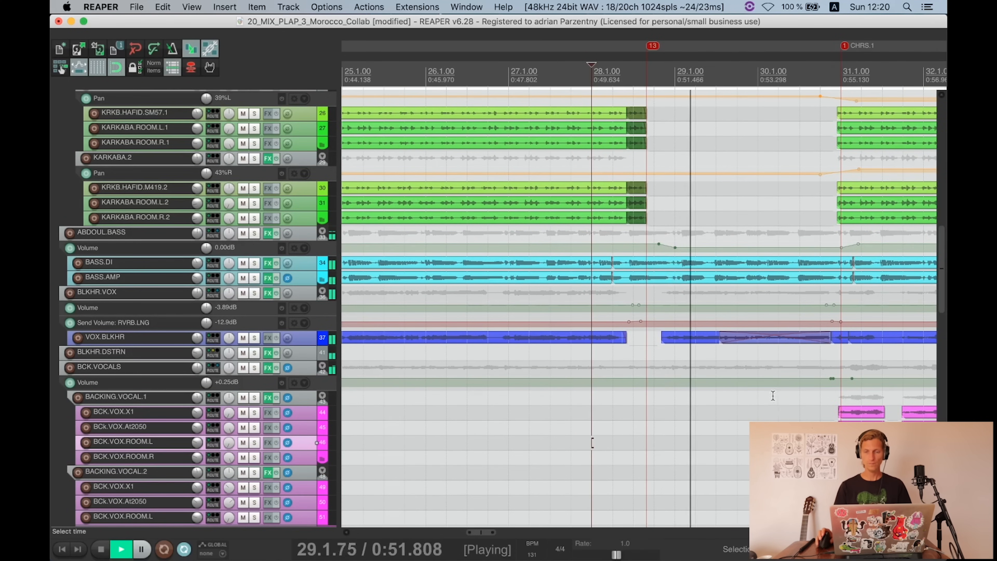
pyautogui.scroll(-5, 290, 268)
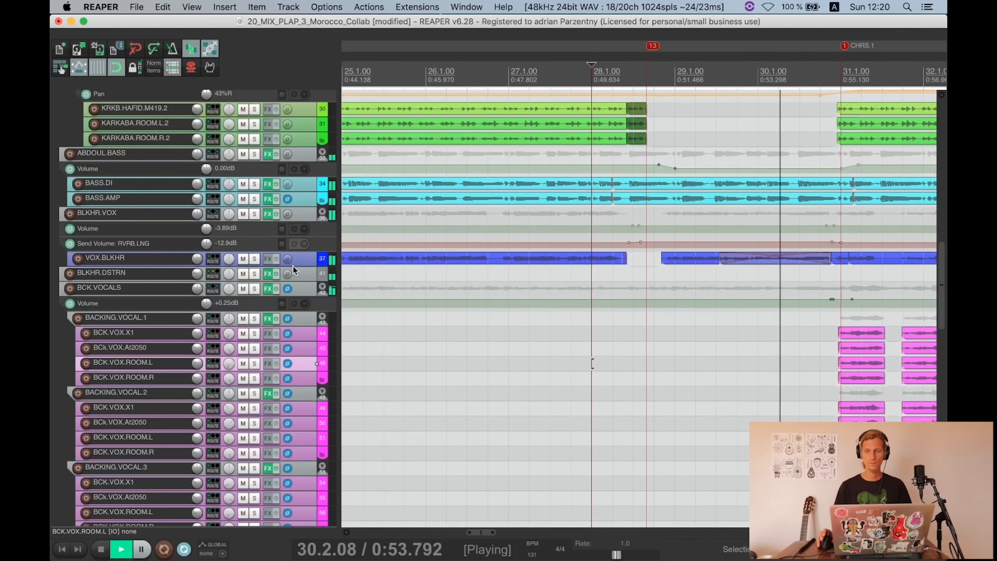
pyautogui.scroll(-15, 293, 266)
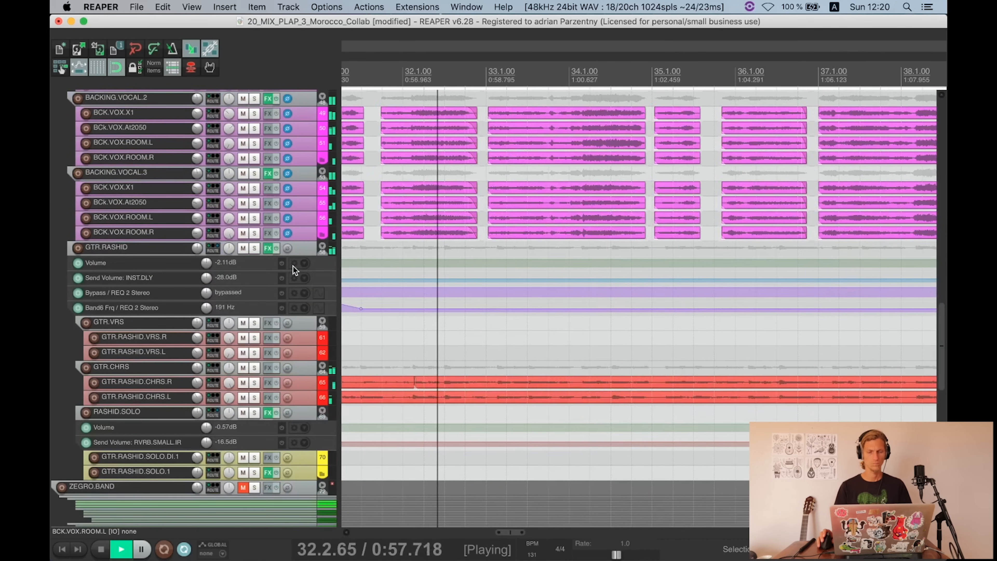
pyautogui.scroll(-3, 294, 265)
pyautogui.press('-')
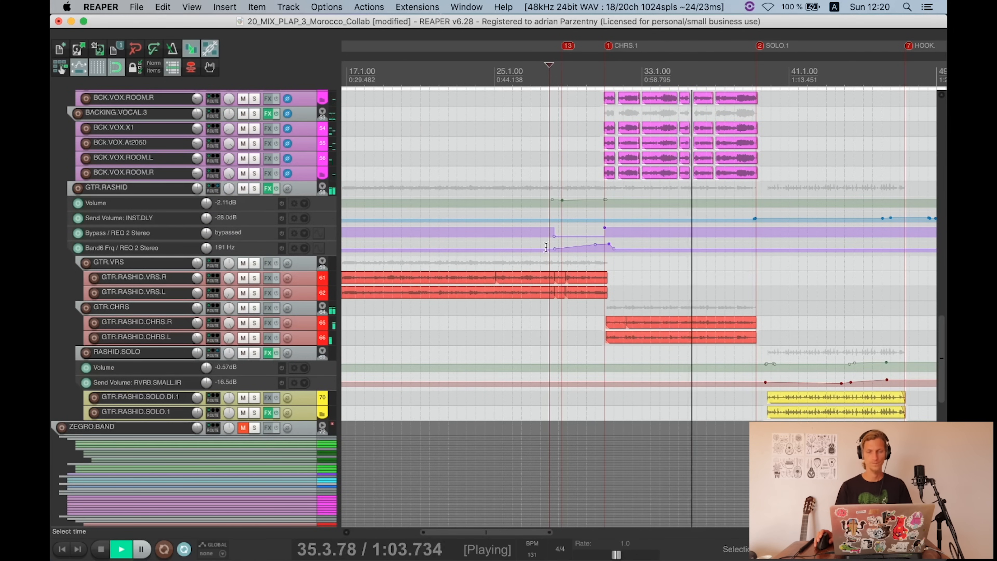
pyautogui.press('=')
pyautogui.scroll(8, 290, 161)
pyautogui.scroll(-9, 286, 163)
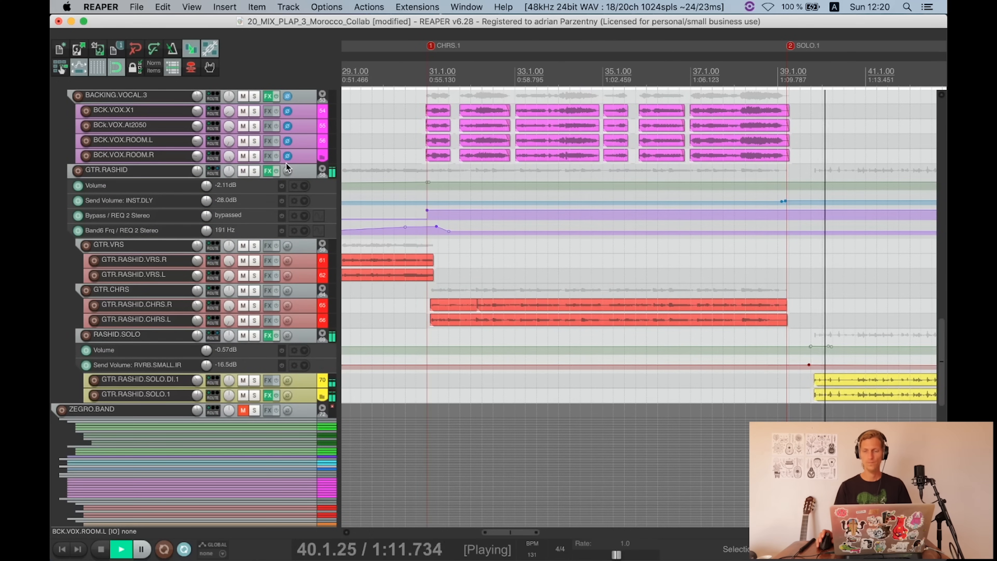
pyautogui.scroll(-1, 286, 163)
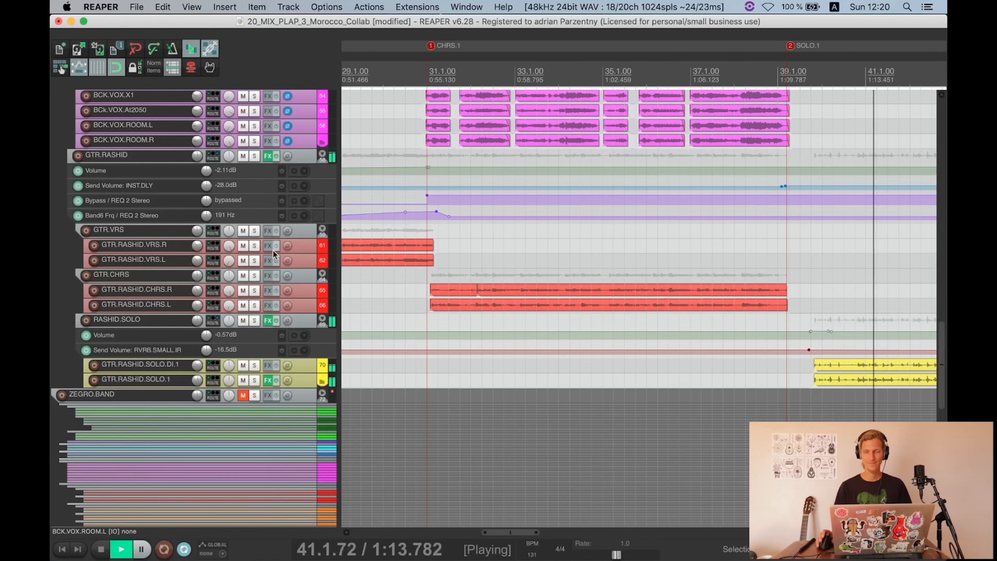
pyautogui.press('space')
# Step: Solo the RASHID.SOLO folder track and inspect its effects chain with the MV2 Mono settings
pyautogui.click(256, 321)
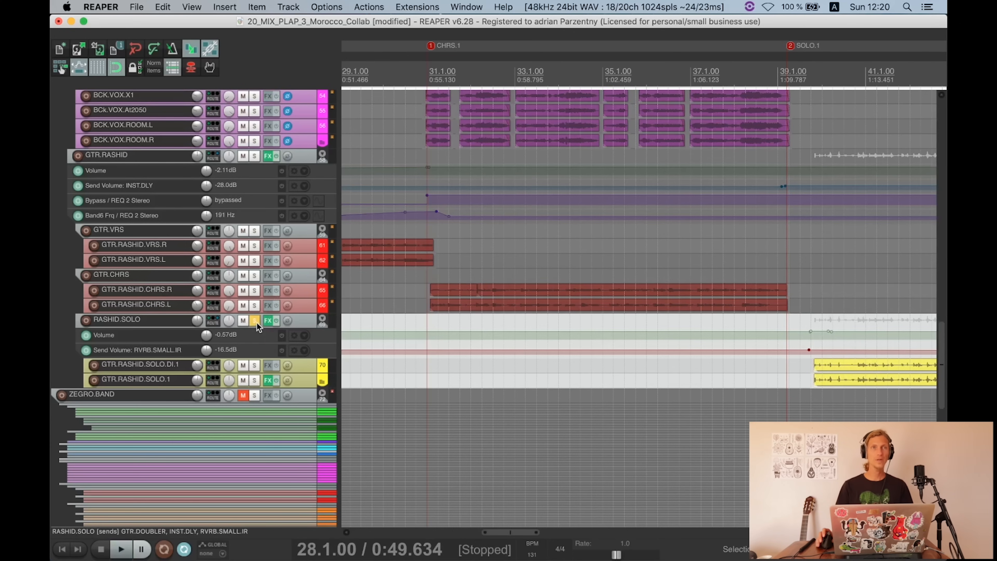
pyautogui.click(267, 321)
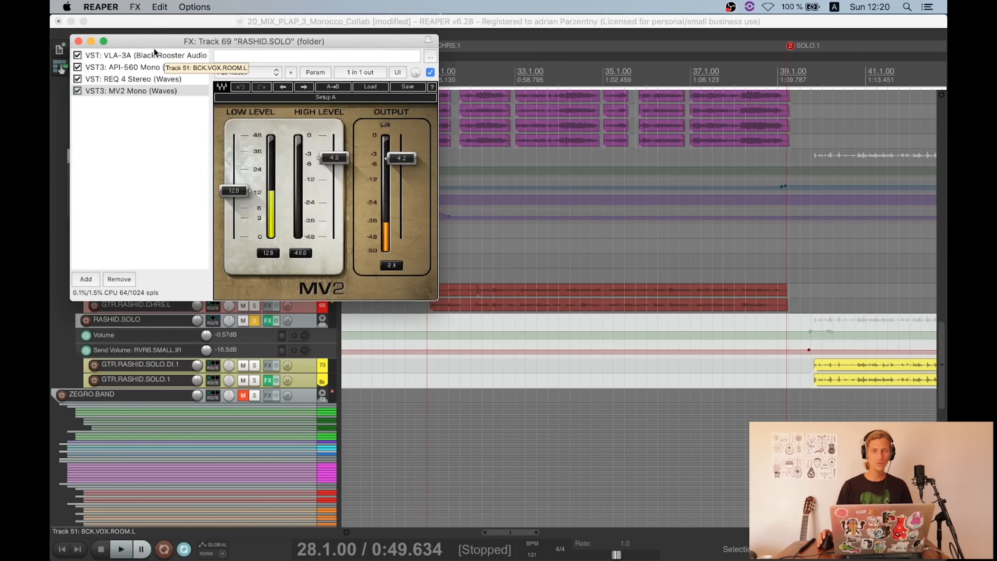
pyautogui.moveTo(293, 44); pyautogui.dragTo(414, 50)
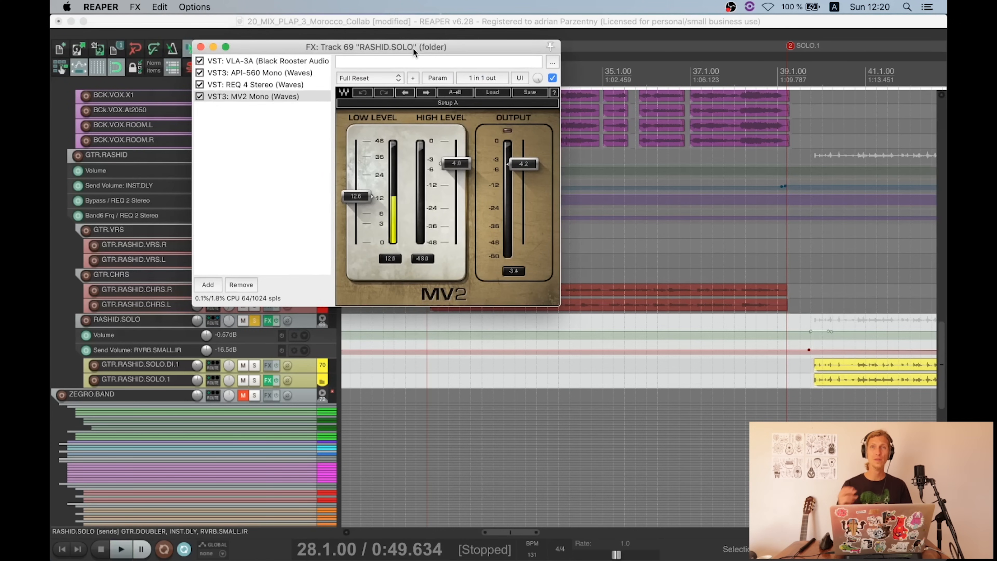
pyautogui.click(201, 47)
# Step: Bypass the effects chains of the RASHID.SOLO folder and the GTR.RASHID.SOLO.1 track
pyautogui.scroll(3, 296, 291)
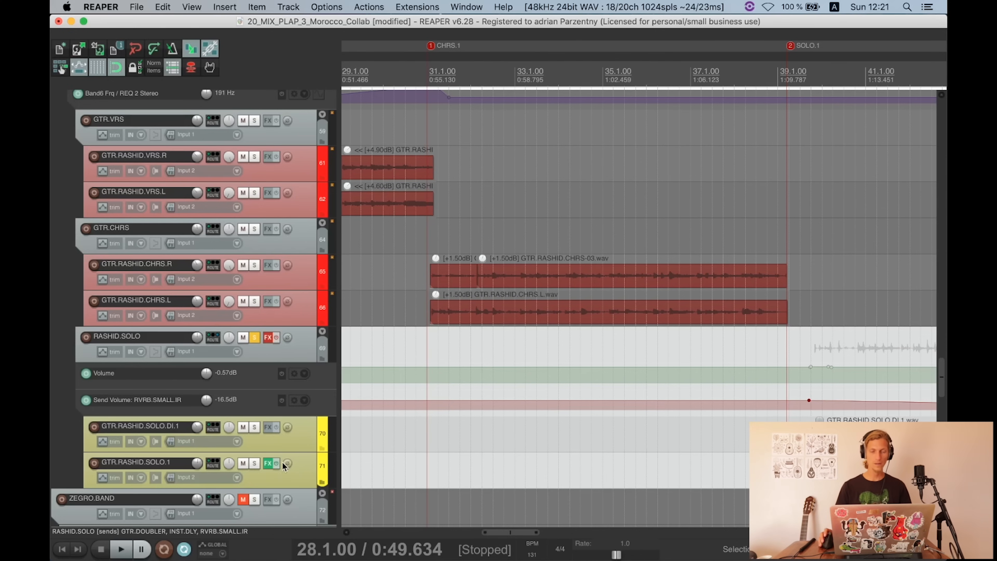
pyautogui.scroll(2, 287, 424)
pyautogui.scroll(-3, 292, 400)
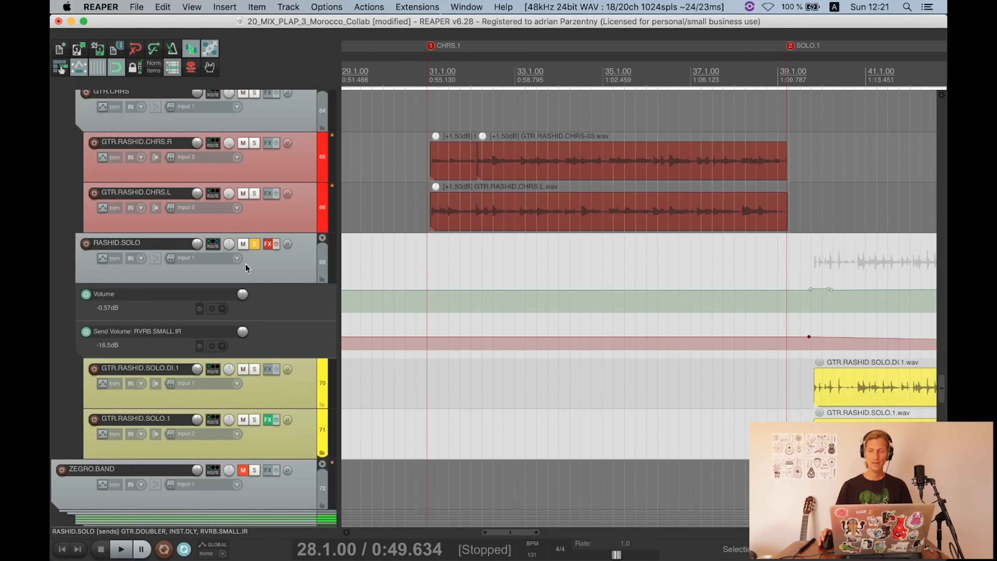
pyautogui.click(267, 245)
pyautogui.click(277, 420)
# Step: Play the soloed guitar solo from 39.3.00 with its effects bypassed, then stop
pyautogui.press('space')
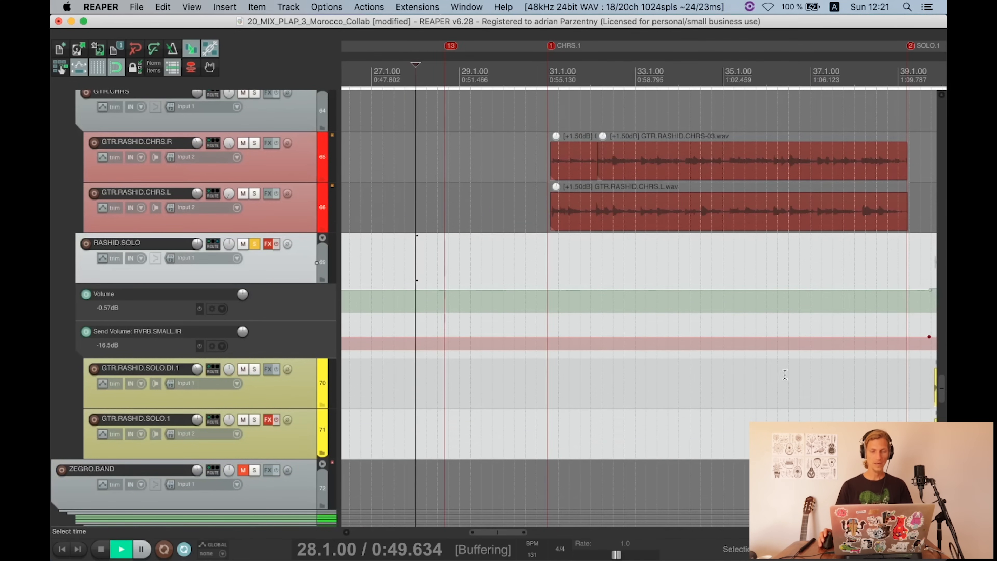
pyautogui.scroll(-3, 879, 381)
pyautogui.click(888, 381)
pyautogui.press('space')
pyautogui.press('space')
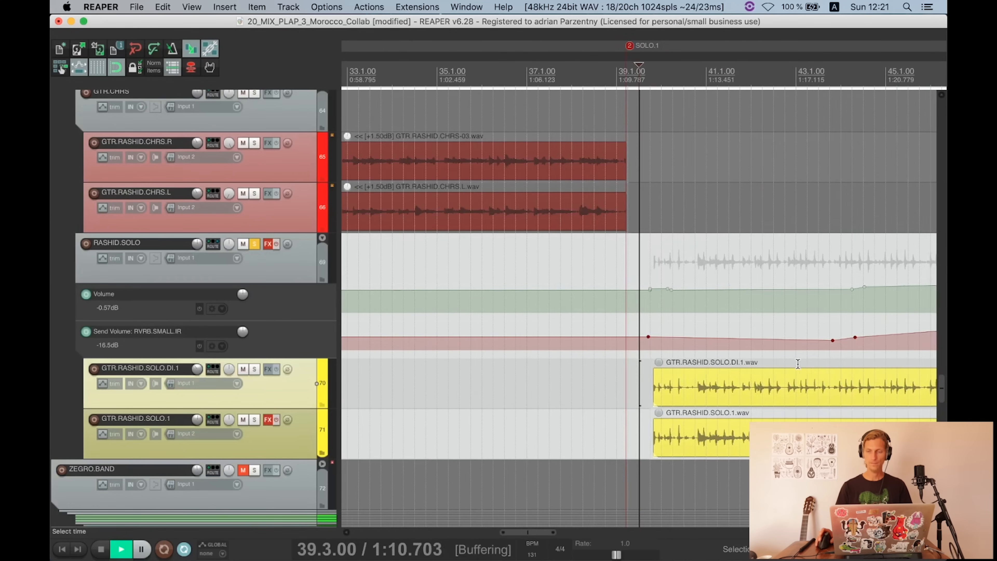
pyautogui.click(297, 275)
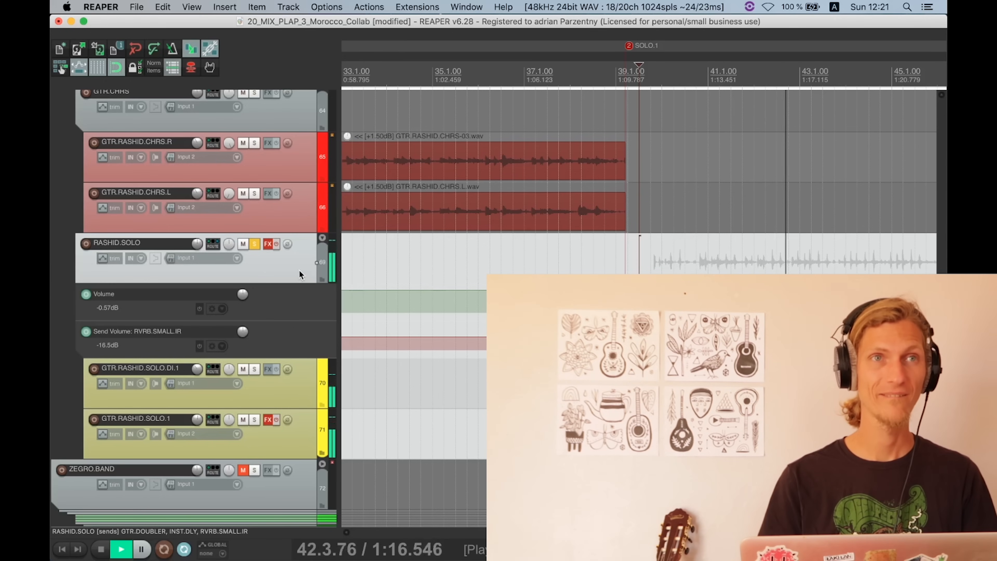
pyautogui.press('space')
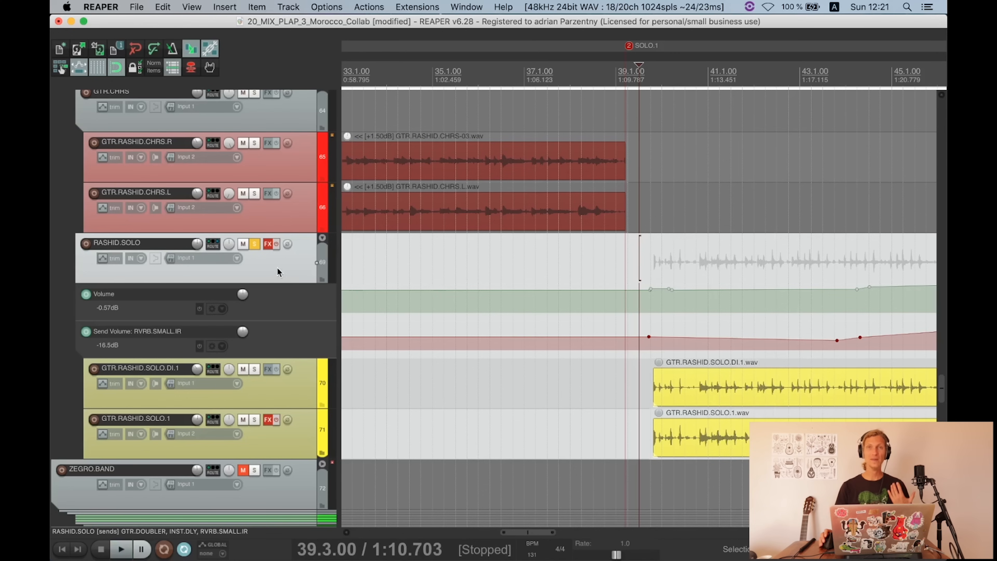
# Step: Re-enable the effects on RASHID.SOLO and GTR.RASHID.SOLO.1, and select the GTR.RASHID.SOLO.DI.1 track
pyautogui.click(277, 244)
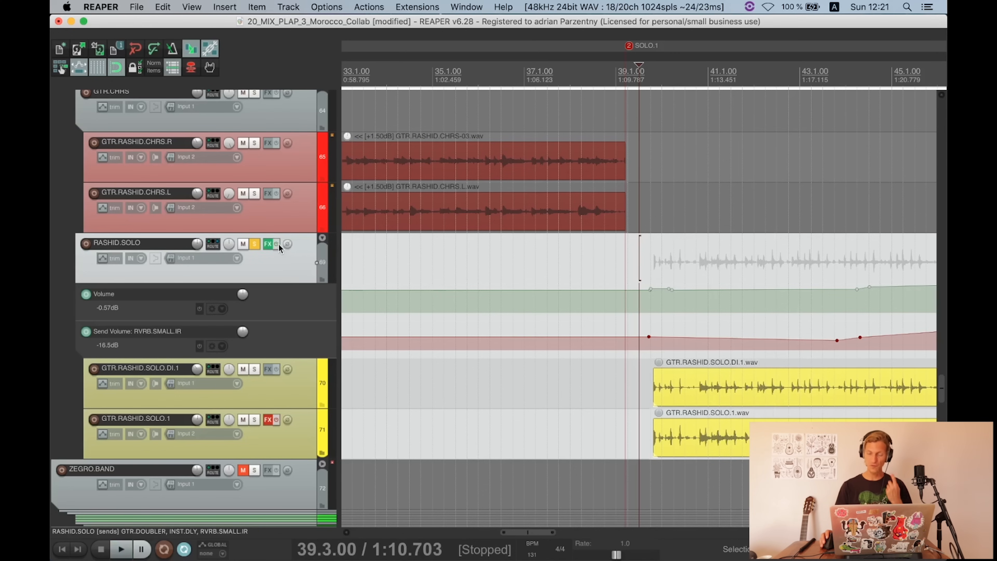
pyautogui.click(277, 419)
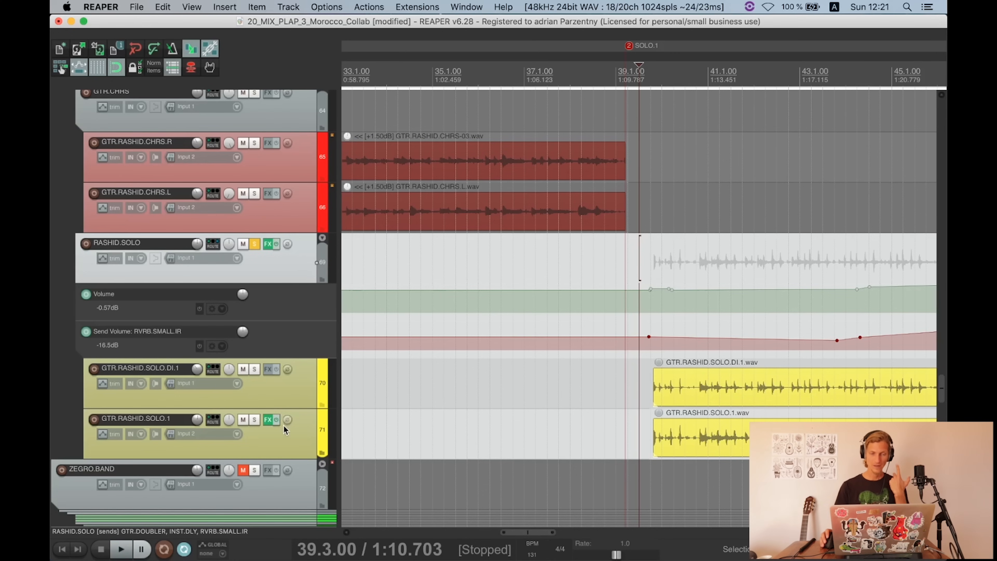
pyautogui.click(289, 397)
pyautogui.scroll(2, 290, 407)
pyautogui.scroll(-2, 290, 409)
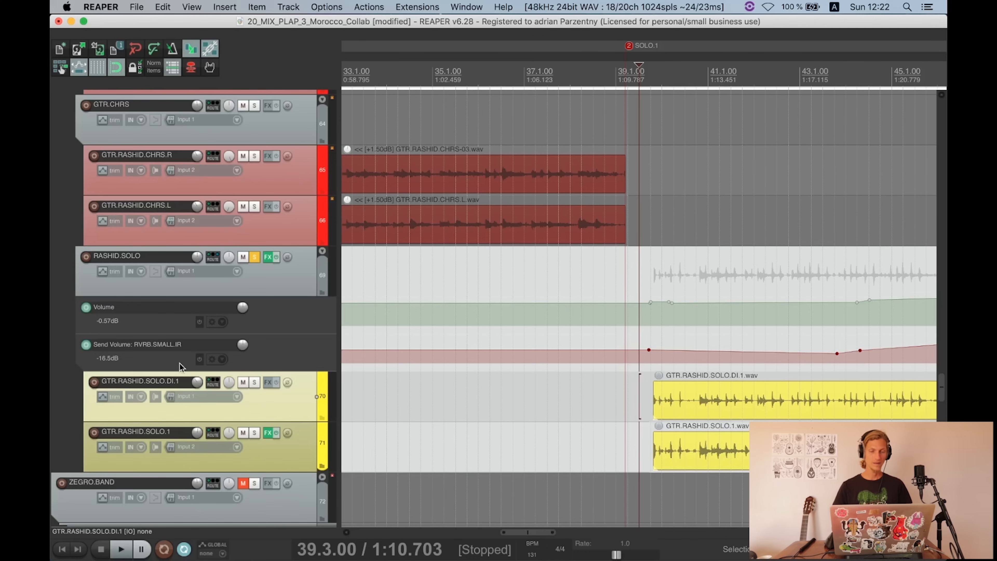
# Step: Inspect the VLA-3A and REQ 2 Stereo settings in the GTR.RASHID.SOLO.1 effects chain, then close it
pyautogui.click(268, 432)
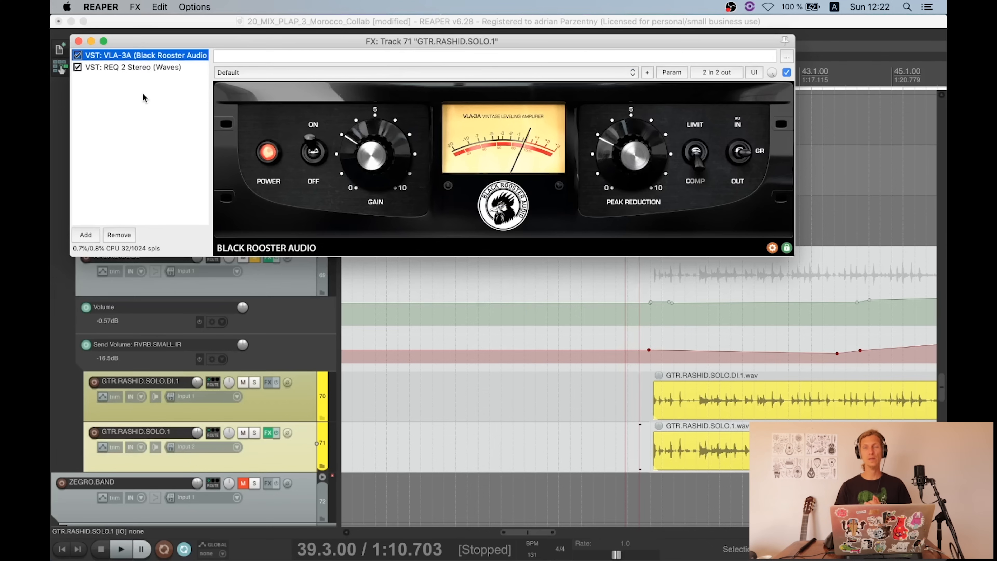
pyautogui.click(137, 67)
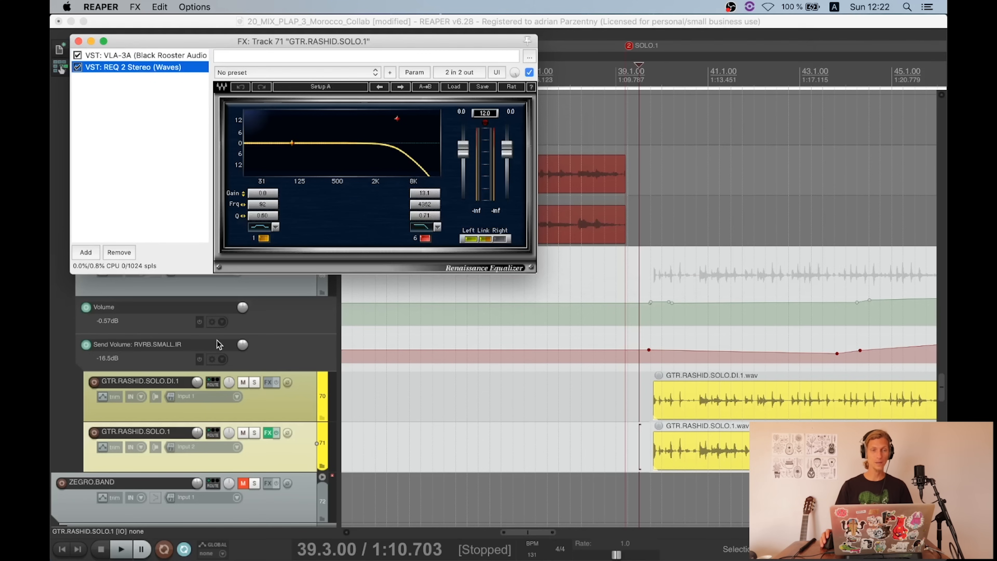
pyautogui.click(87, 41)
# Step: Play the guitar solo from 39.3.00 with its effects on, unsolo RASHID.SOLO during playback, and stop
pyautogui.press('space')
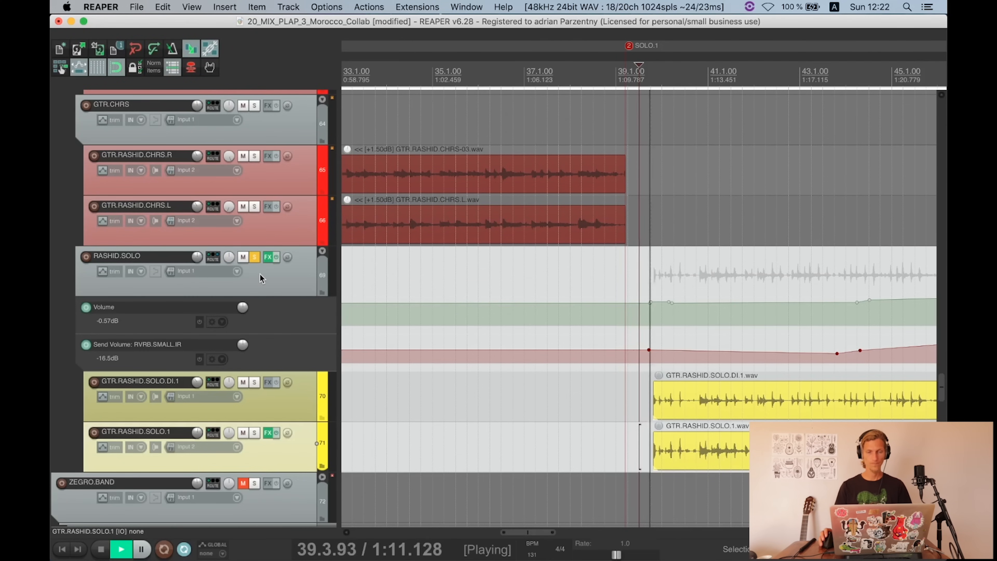
pyautogui.click(273, 271)
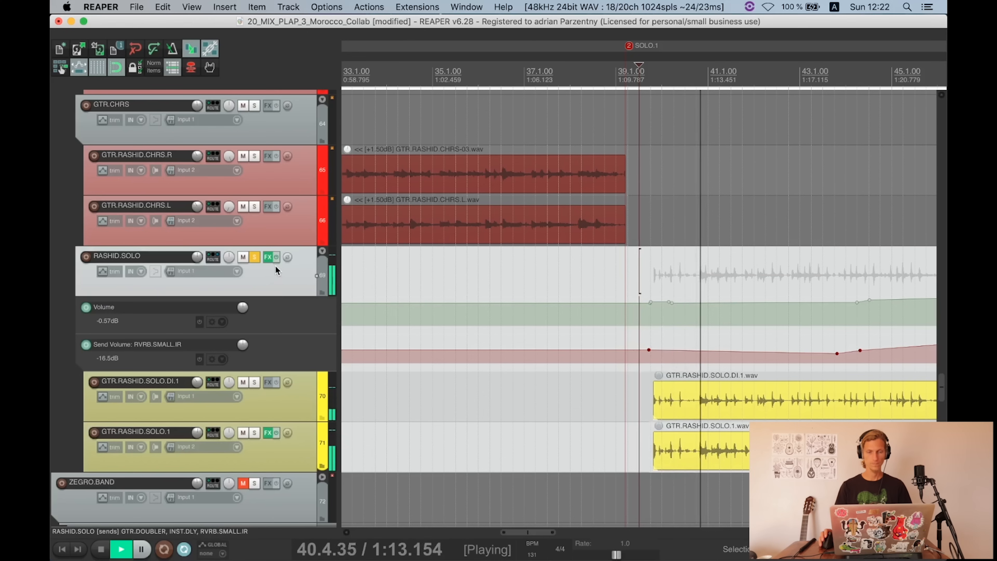
pyautogui.click(258, 256)
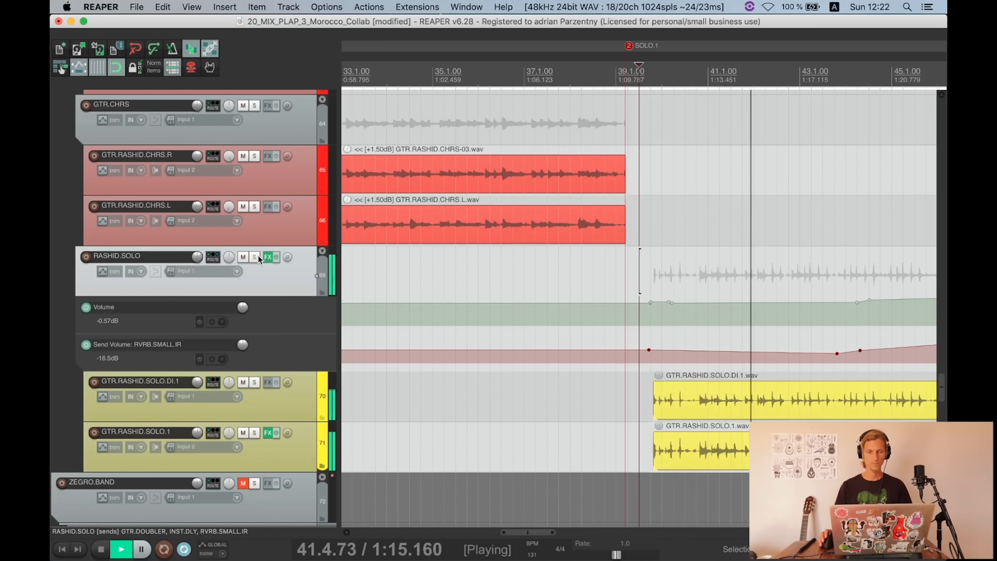
pyautogui.scroll(-4, 258, 255)
pyautogui.scroll(-3, 618, 316)
pyautogui.press('space')
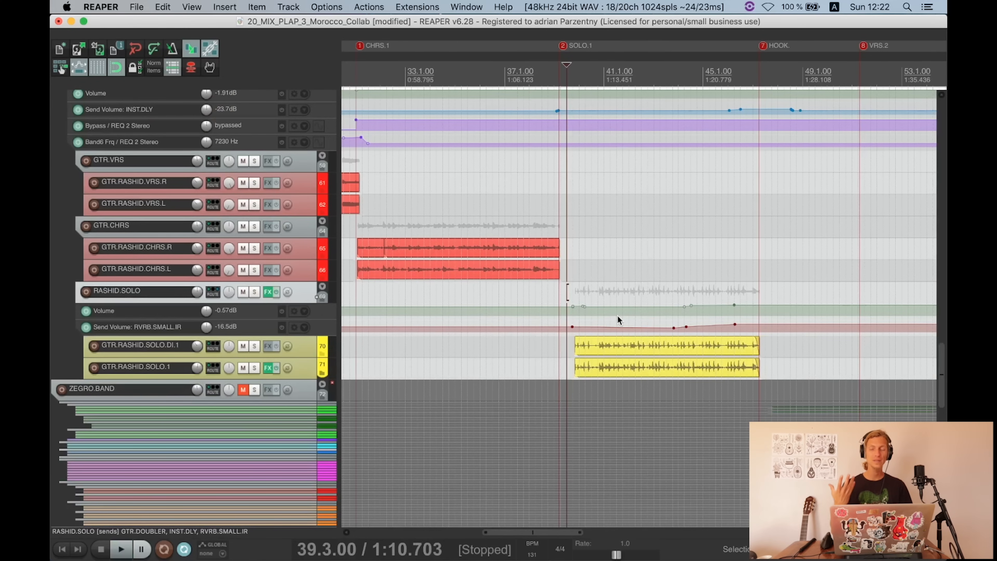
# Step: Open the RASHID.SOLO folder's effects chain and inspect its VLA-3A compressor settings
pyautogui.click(269, 292)
pyautogui.click(270, 72)
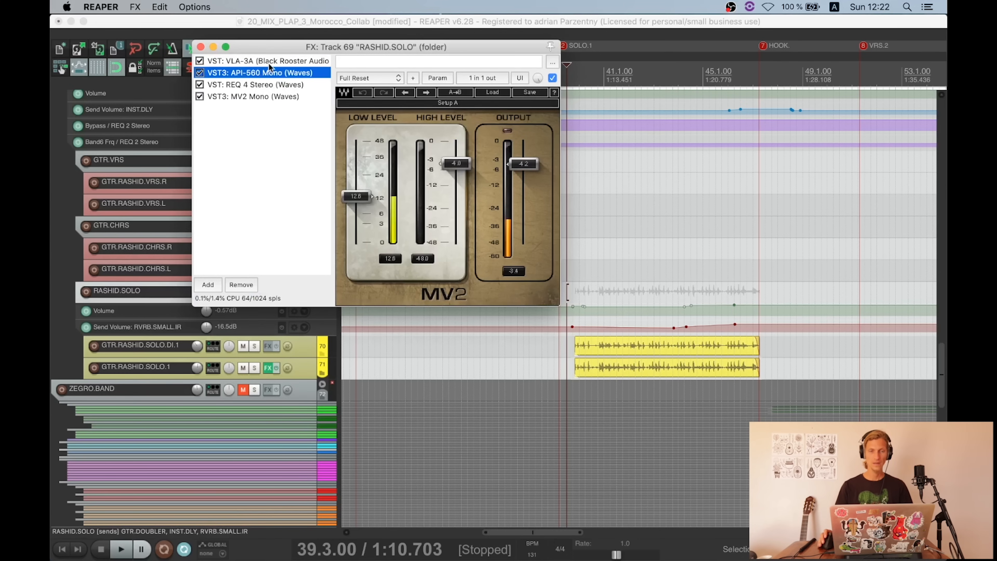
pyautogui.click(270, 62)
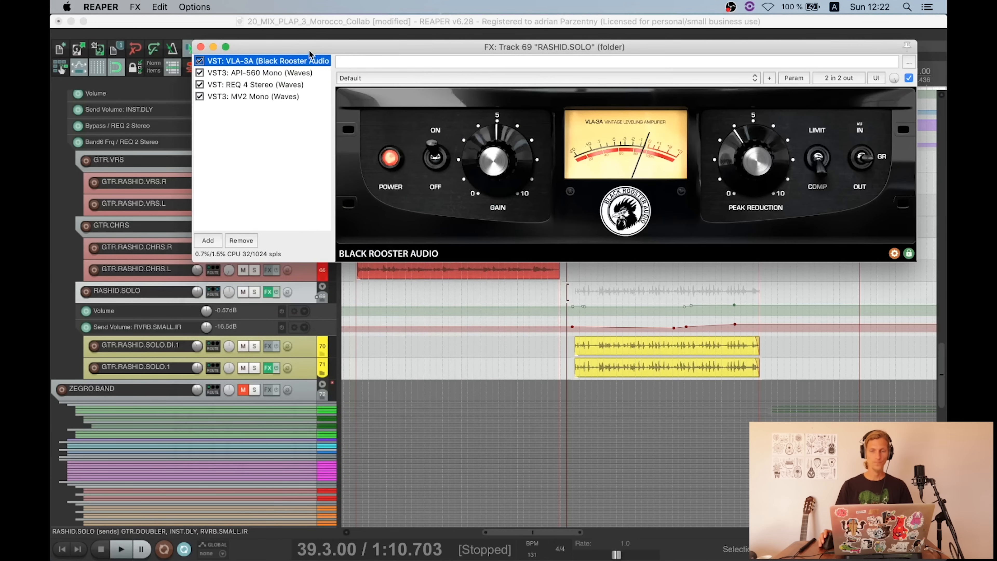
pyautogui.moveTo(318, 49)
pyautogui.mouseDown()
pyautogui.moveTo(384, 39)
pyautogui.moveTo(325, 39)
pyautogui.mouseUp()
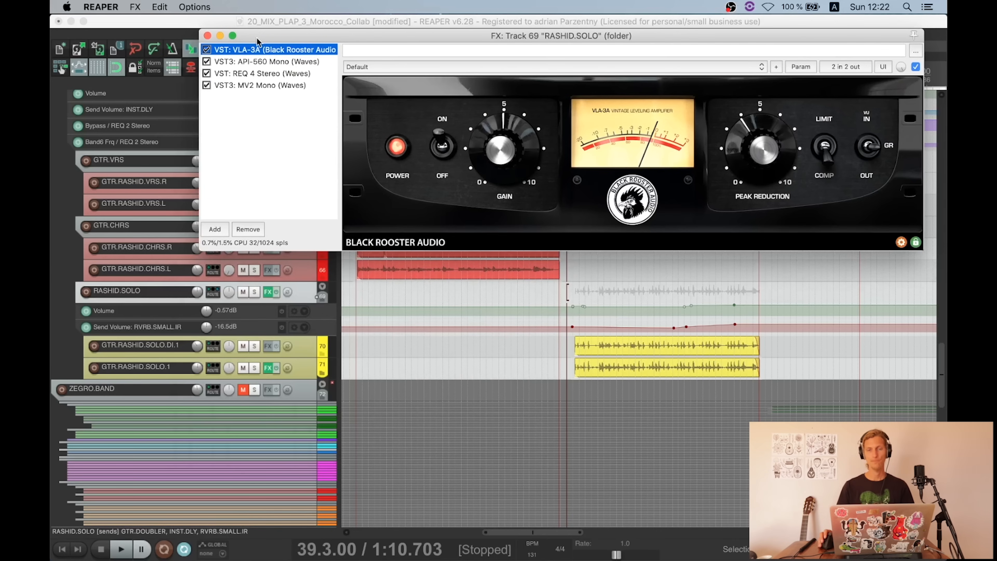
# Step: Inspect the 16K, 8K, 4K and 2K band gains of the API-560 Mono equalizer on RASHID.SOLO
pyautogui.click(280, 63)
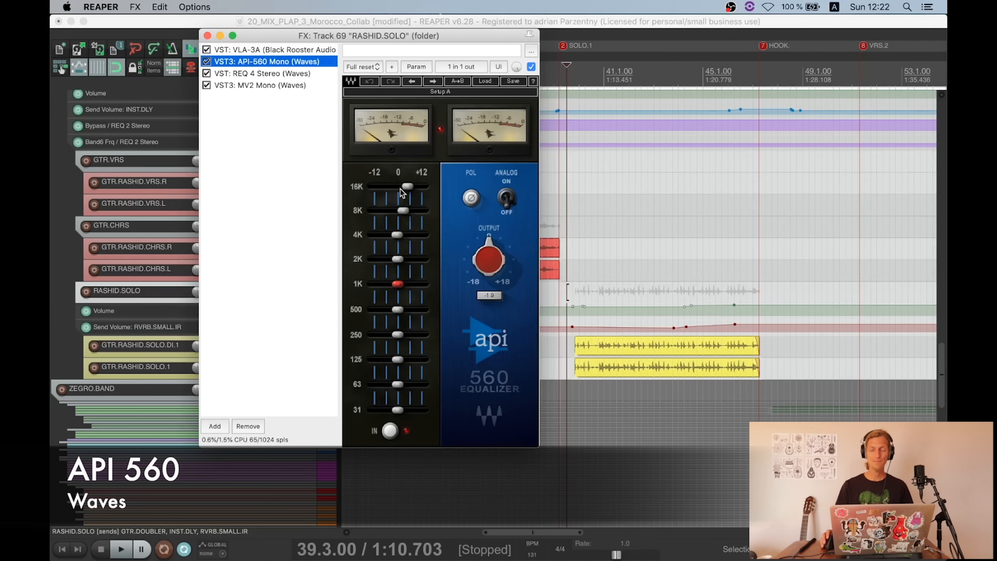
pyautogui.click(412, 188)
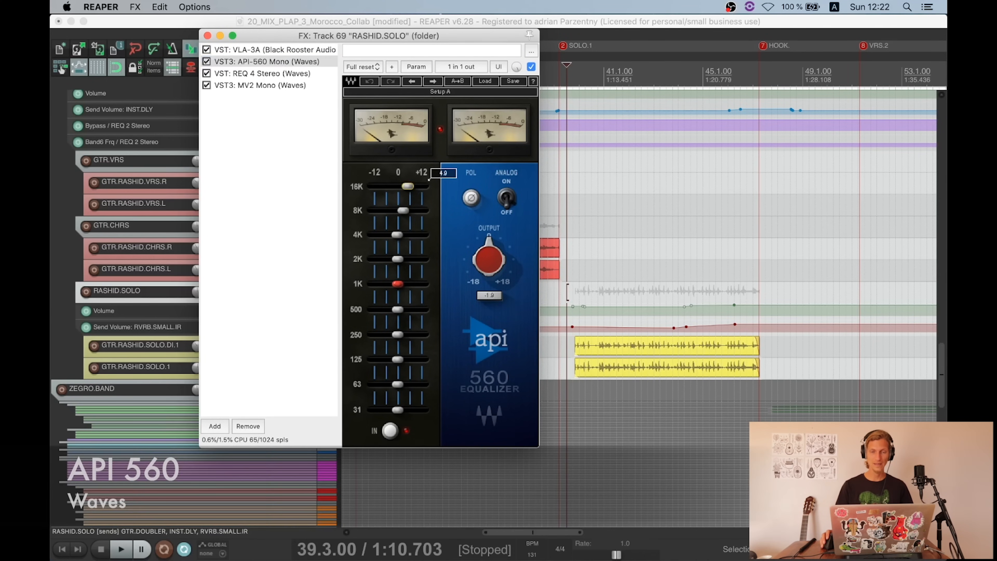
pyautogui.click(406, 211)
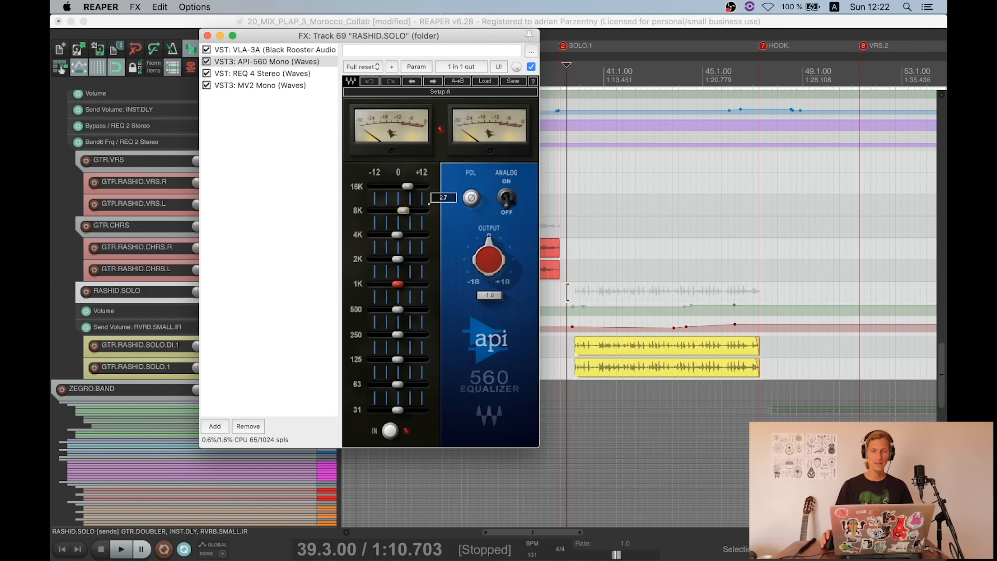
pyautogui.click(397, 234)
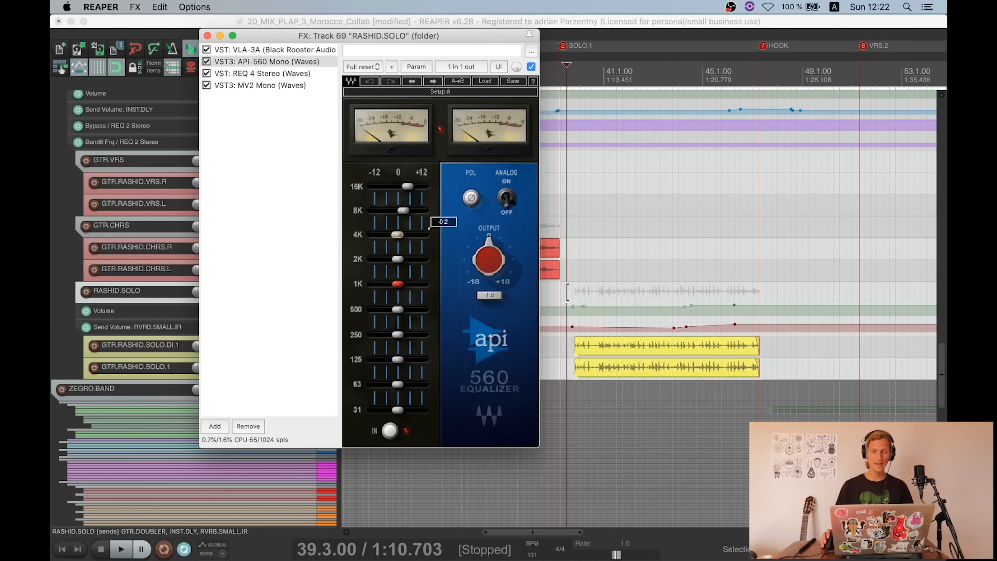
pyautogui.click(397, 259)
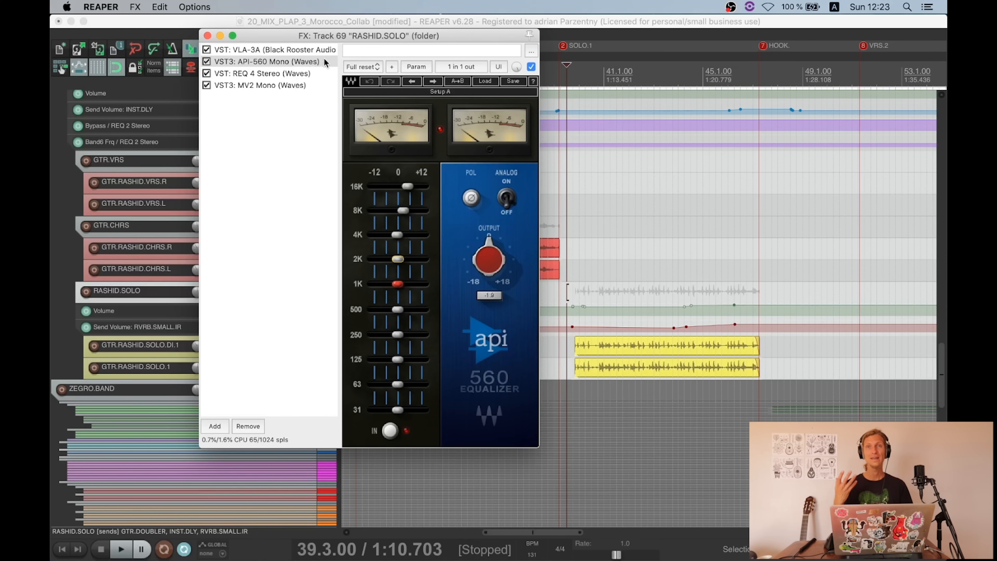
# Step: Examine the REQ 4 Stereo curve on RASHID.SOLO alongside the bass and vocal tracks in the arrangement
pyautogui.click(300, 74)
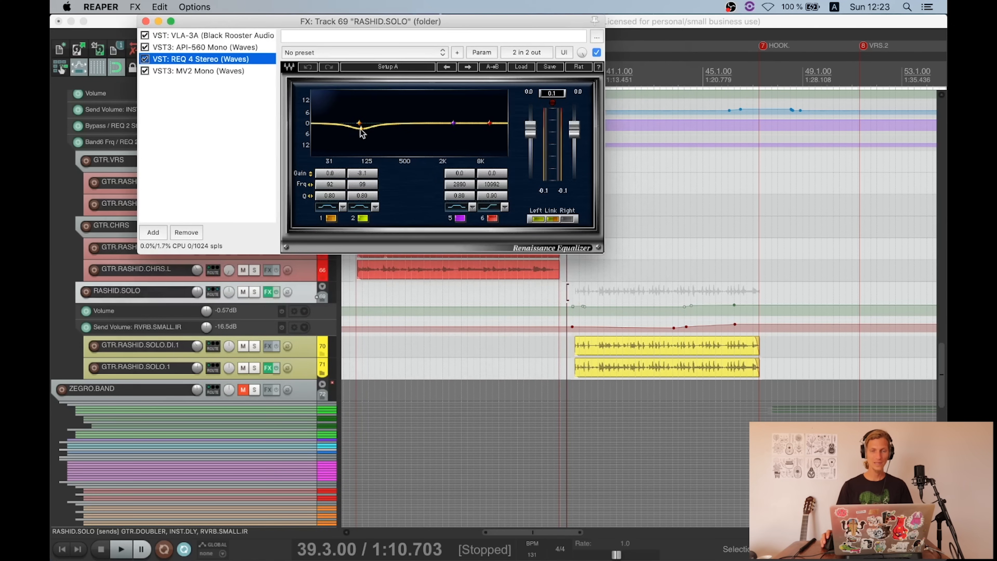
pyautogui.moveTo(371, 26); pyautogui.dragTo(665, 32)
pyautogui.scroll(15, 275, 169)
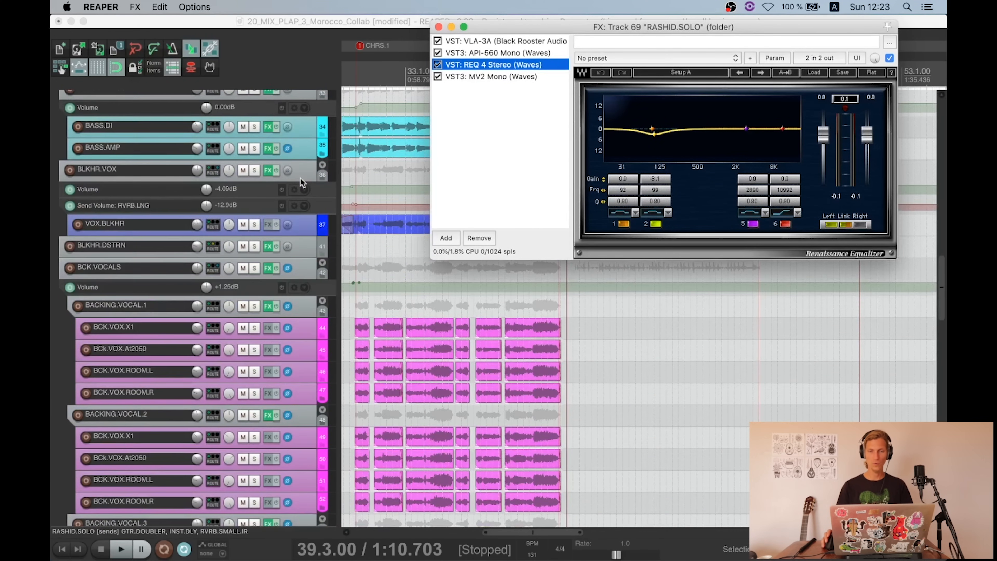
pyautogui.press('super+Down')
pyautogui.press('super+Down')
pyautogui.press('-')
pyautogui.press('-')
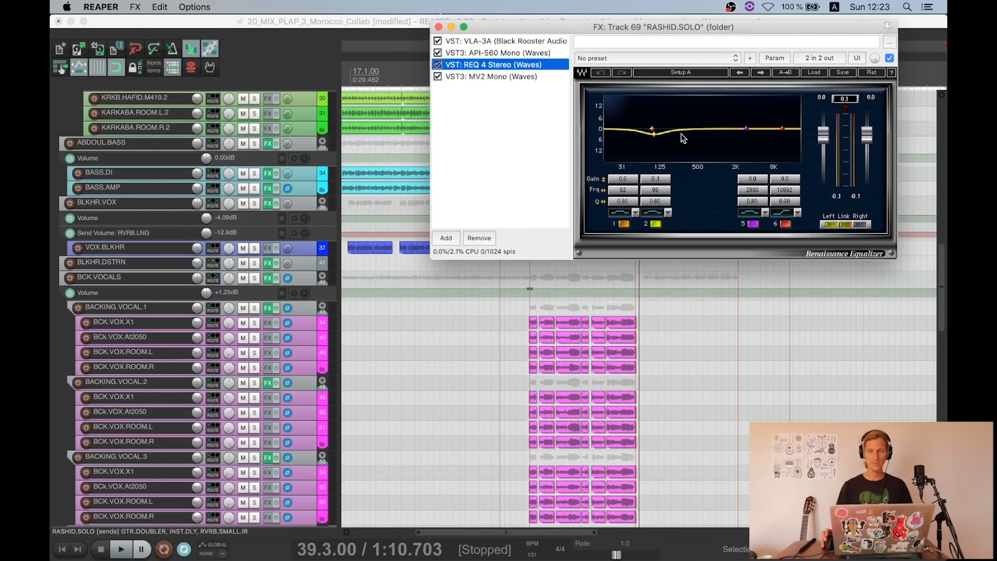
# Step: Inspect the MV2 Mono level settings in the RASHID.SOLO effects chain
pyautogui.click(522, 75)
pyautogui.moveTo(531, 28); pyautogui.dragTo(297, 23)
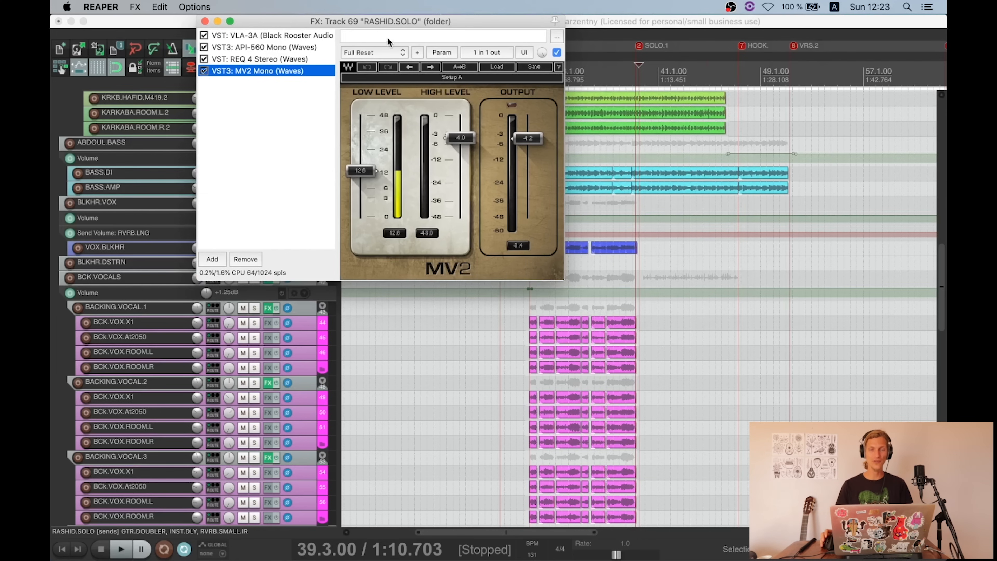
pyautogui.moveTo(374, 21); pyautogui.dragTo(301, 26)
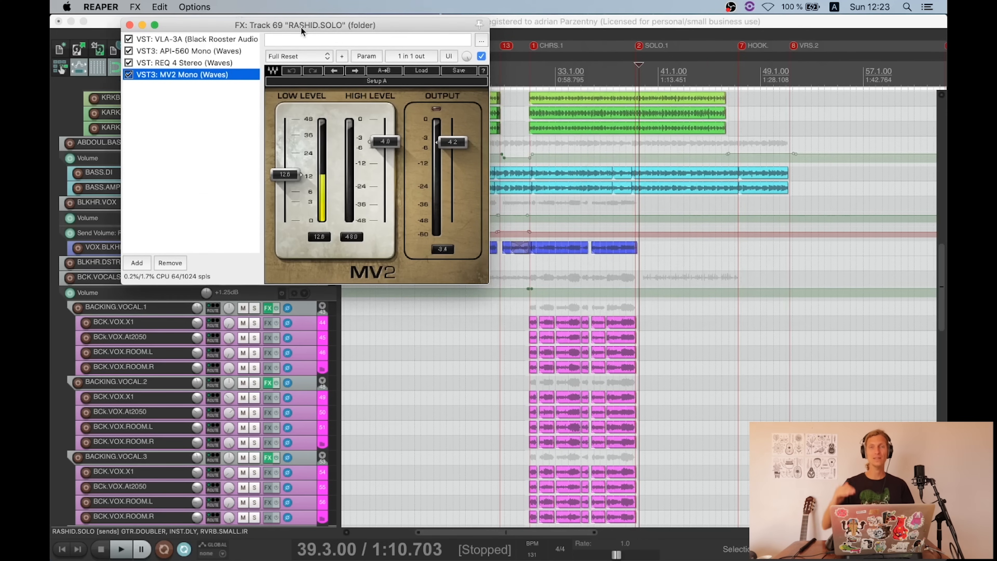
# Step: Play the full mix from 39.3.00, bypass and re-enable the RASHID.SOLO effects to compare, and stop
pyautogui.press('space')
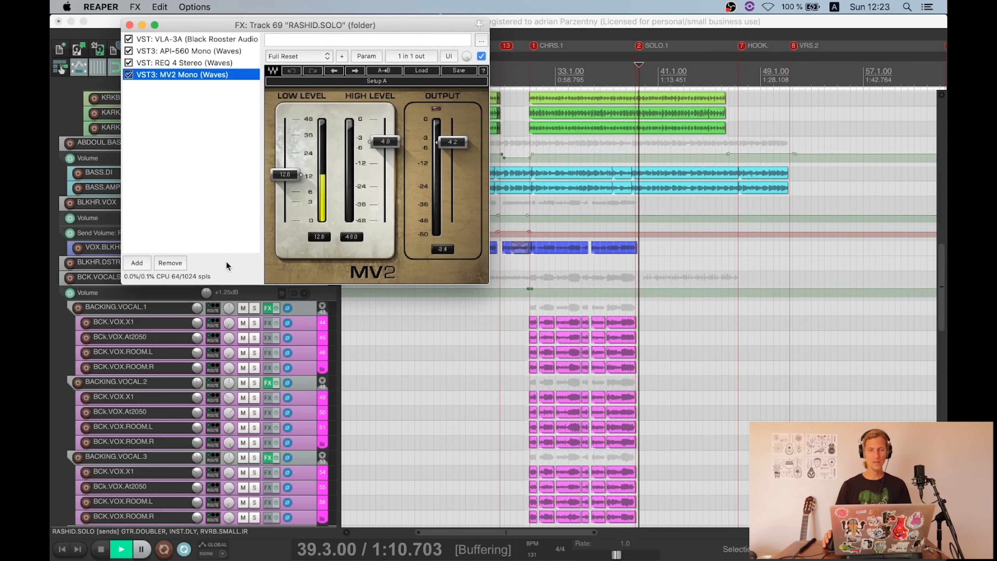
pyautogui.scroll(-5, 261, 330)
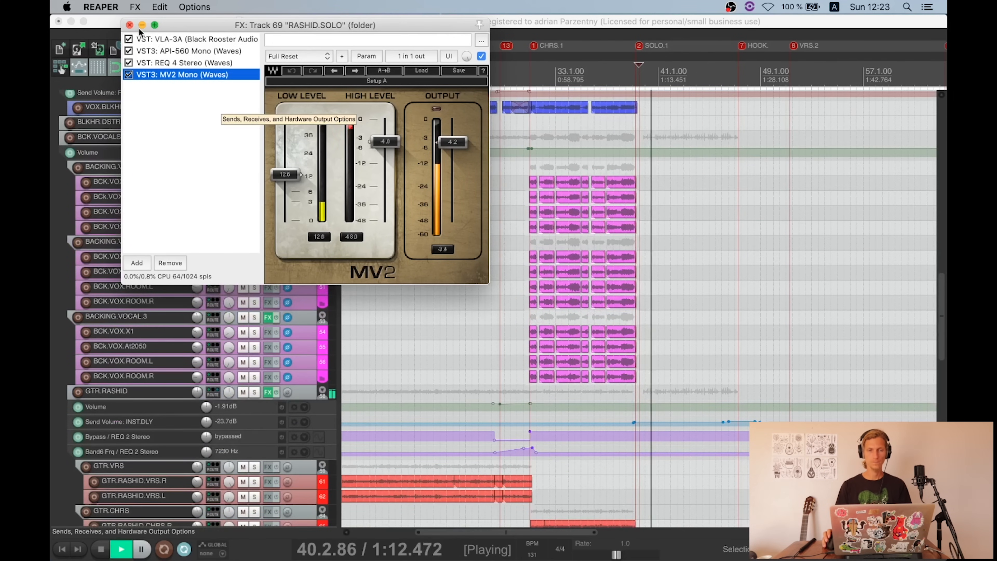
pyautogui.click(130, 26)
pyautogui.scroll(-5, 301, 387)
pyautogui.click(276, 415)
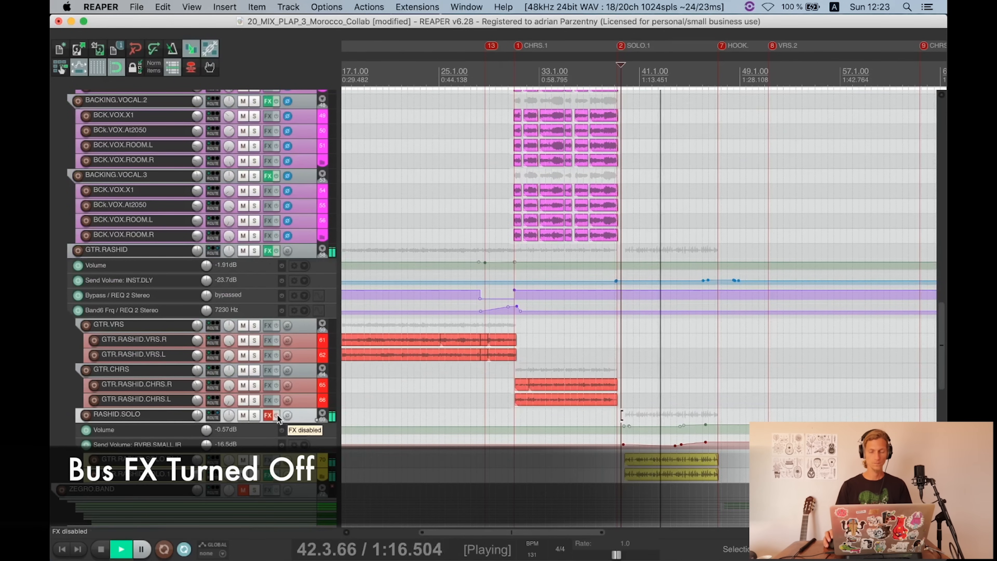
pyautogui.click(277, 414)
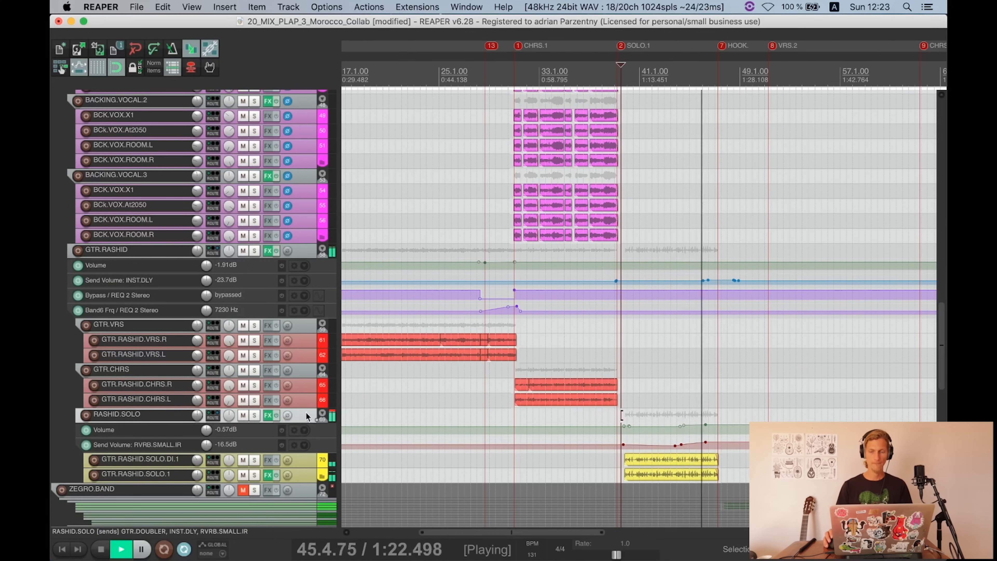
pyautogui.scroll(-1, 311, 413)
pyautogui.scroll(6, 311, 413)
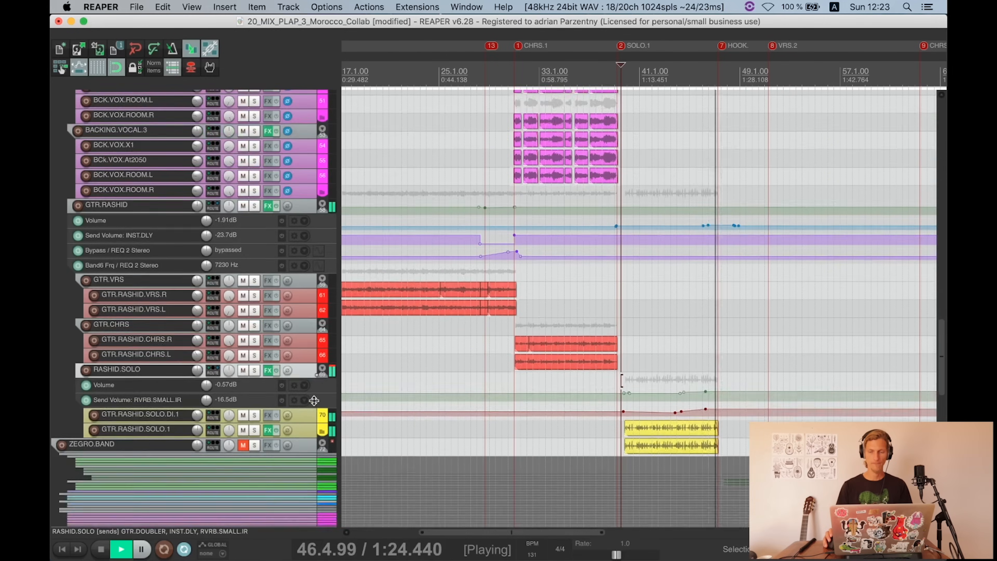
pyautogui.press('space')
# Step: Place the edit cursor at 46.1.00 and examine RASHID.SOLO's volume and RVRB.SMALL.IR send automation near the solo's end
pyautogui.scroll(3, 312, 388)
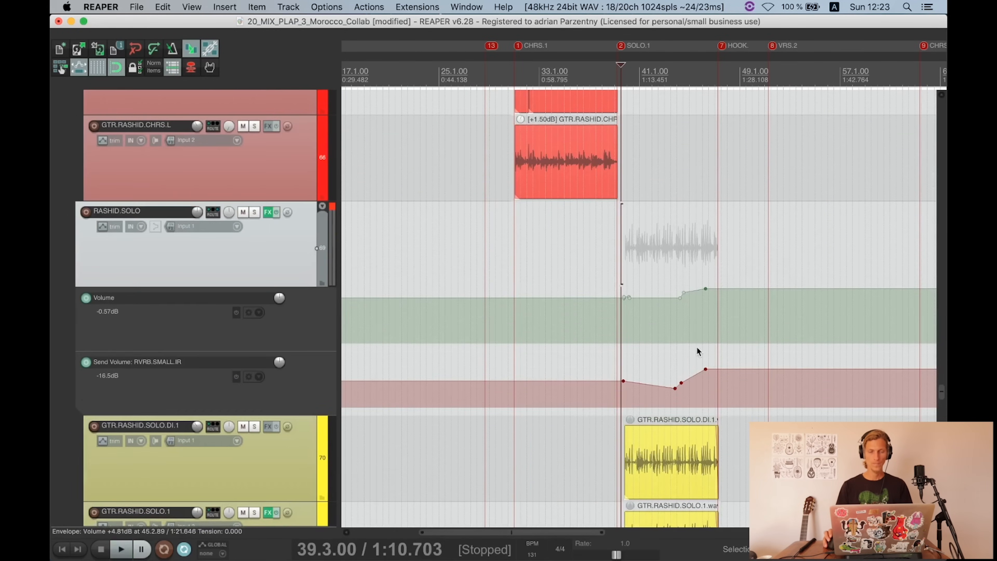
pyautogui.click(703, 363)
pyautogui.scroll(4, 797, 399)
pyautogui.scroll(1, 719, 372)
pyautogui.scroll(3, 719, 377)
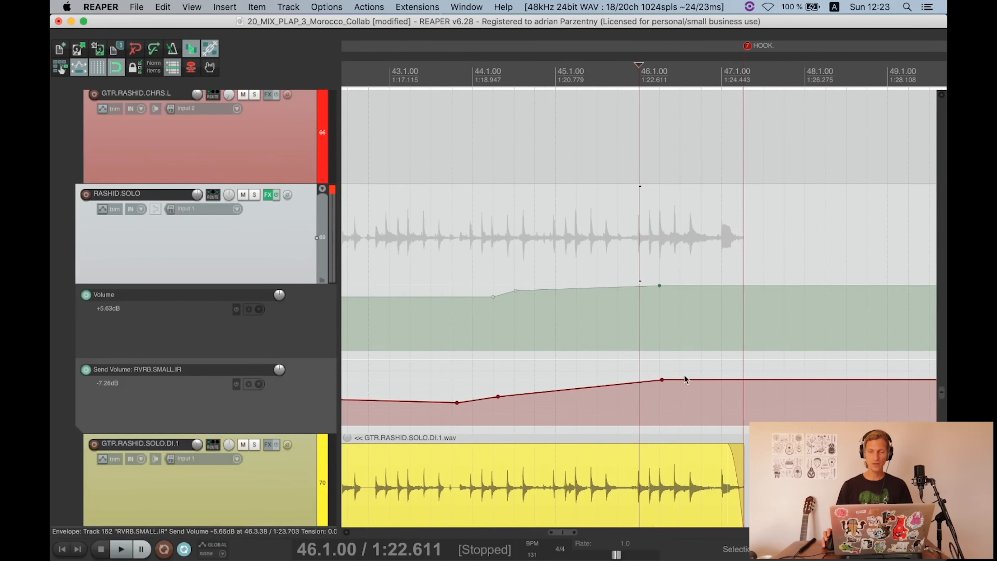
pyautogui.scroll(1, 664, 378)
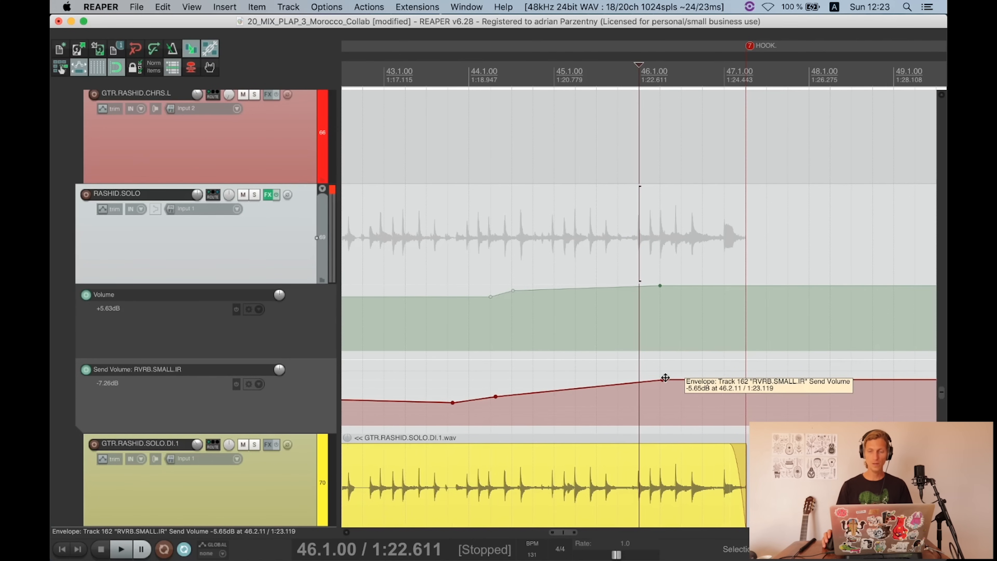
pyautogui.scroll(-3, 515, 420)
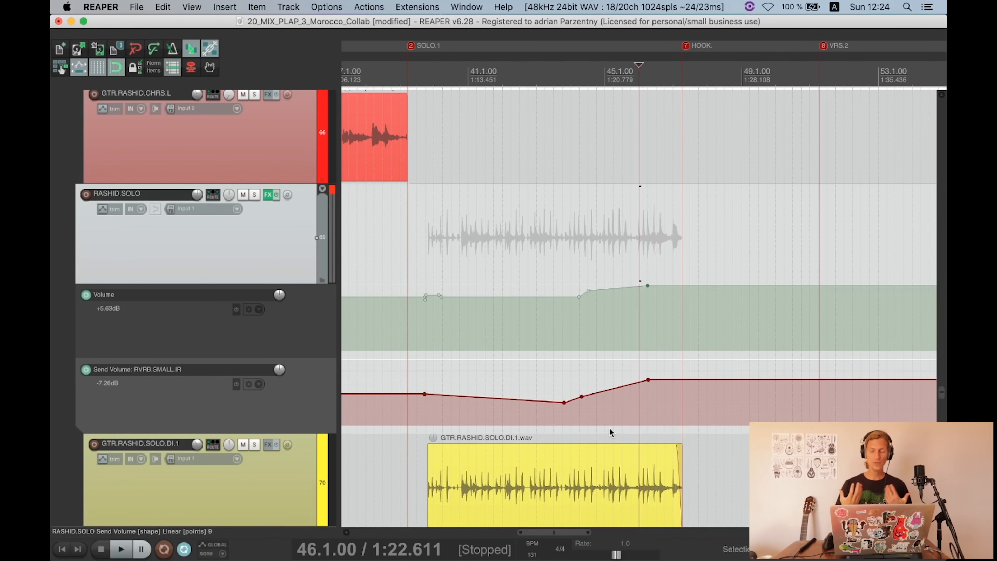
# Step: Solo the DJEMBE folder track, play it from 46.1.00 through its delay automation, then stop and unsolo it
pyautogui.scroll(-10, 255, 338)
pyautogui.scroll(15, 274, 292)
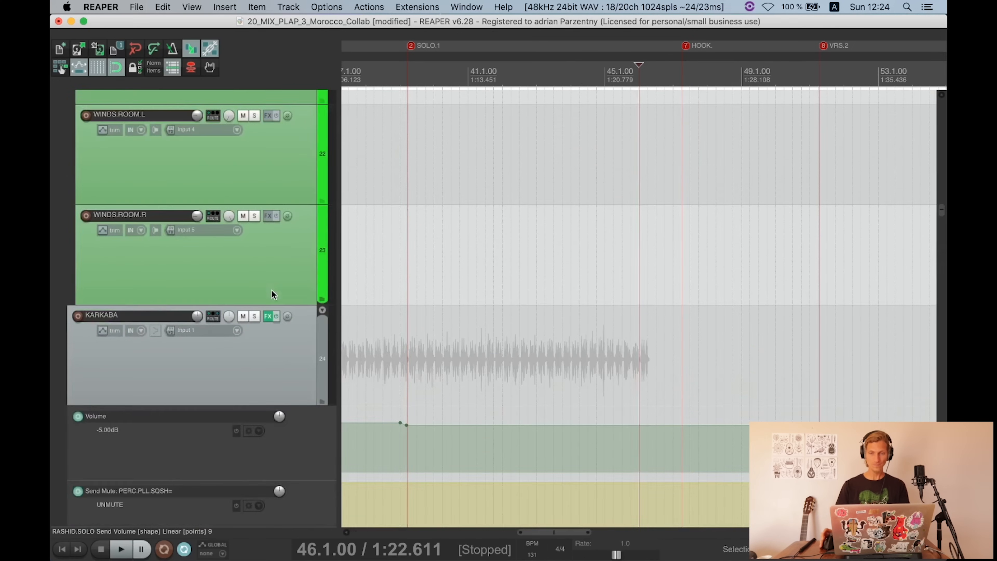
pyautogui.scroll(6, 269, 285)
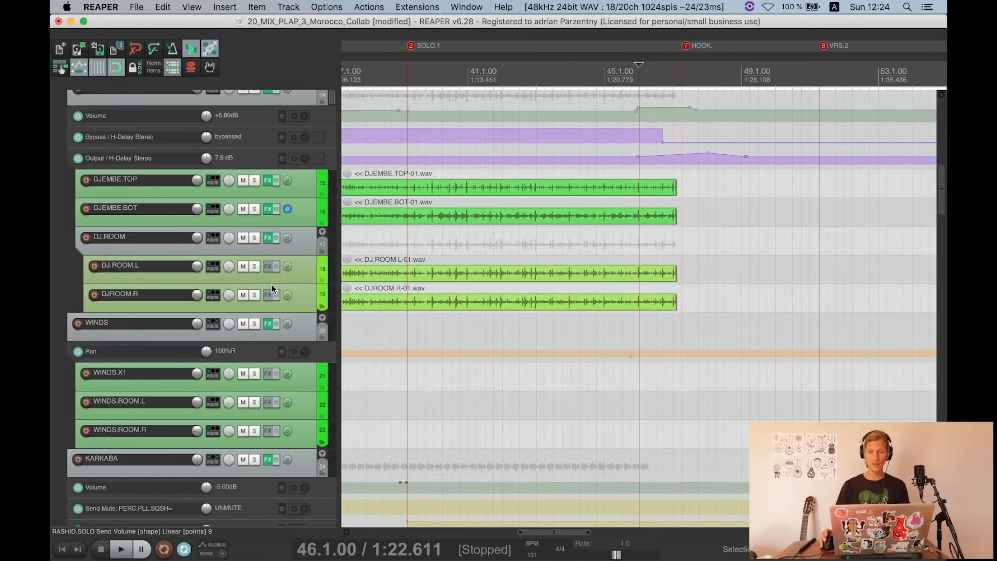
pyautogui.scroll(1, 663, 282)
pyautogui.scroll(3, 663, 282)
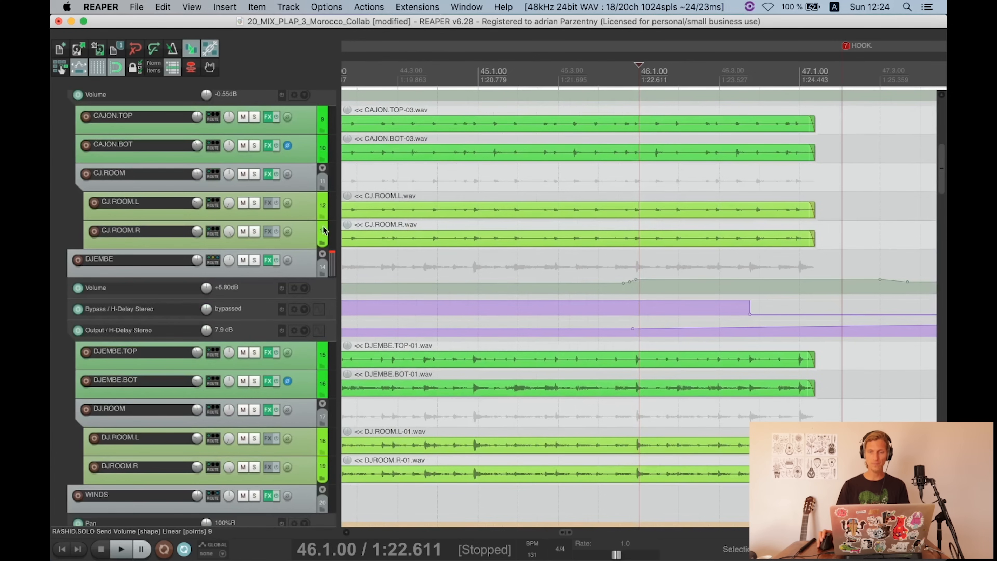
pyautogui.click(254, 260)
pyautogui.press('space')
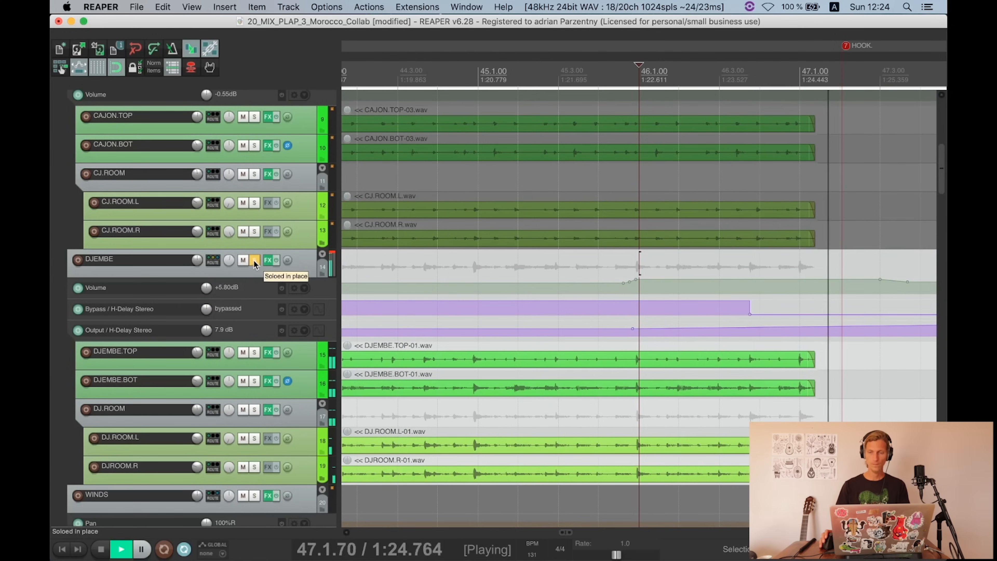
pyautogui.scroll(-3, 256, 184)
pyautogui.press('space')
pyautogui.click(254, 144)
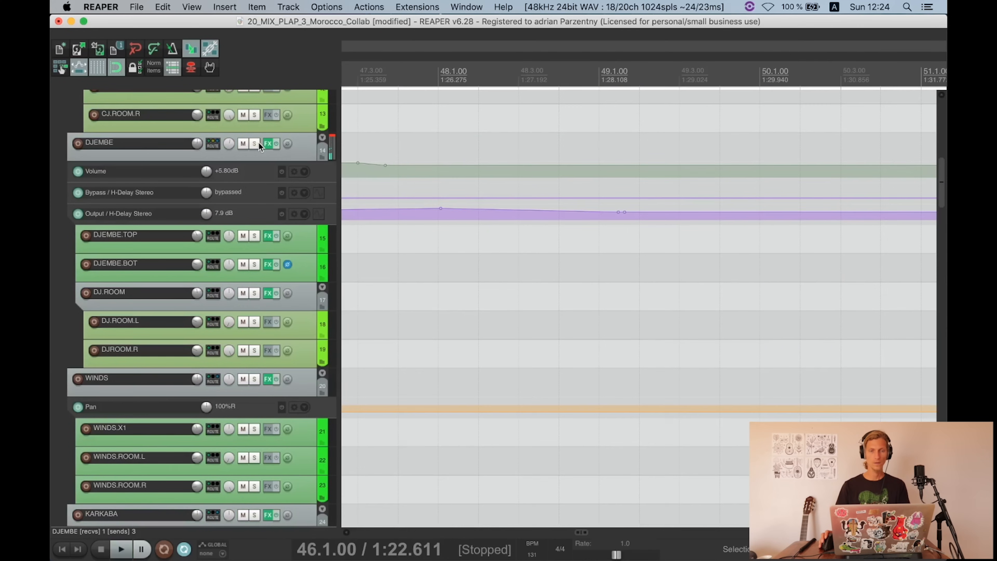
# Step: Return to RASHID.SOLO and examine its RVRB.SMALL.IR send volume automation just after 46.1.00
pyautogui.scroll(-10, 251, 235)
pyautogui.scroll(-15, 250, 239)
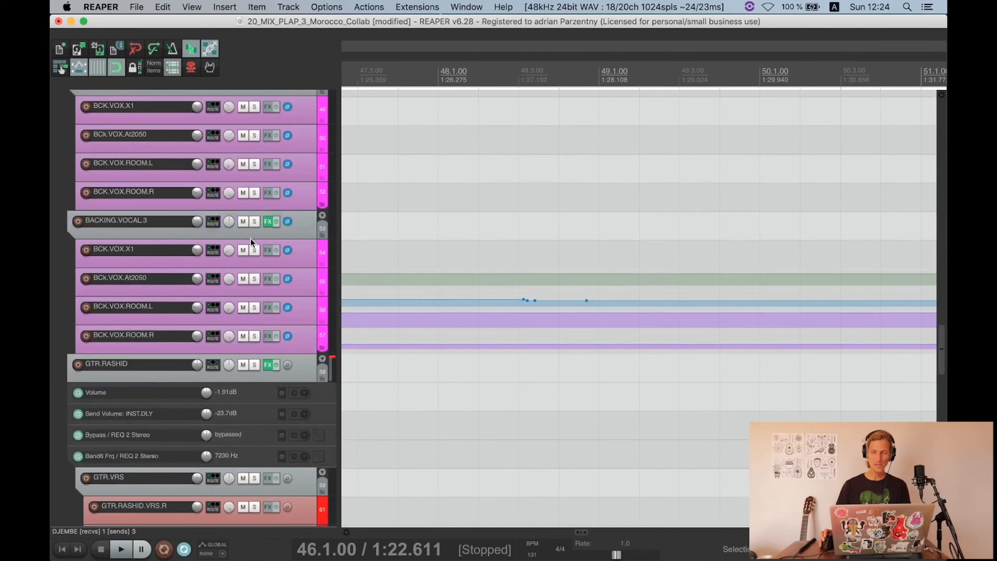
pyautogui.scroll(5, 298, 230)
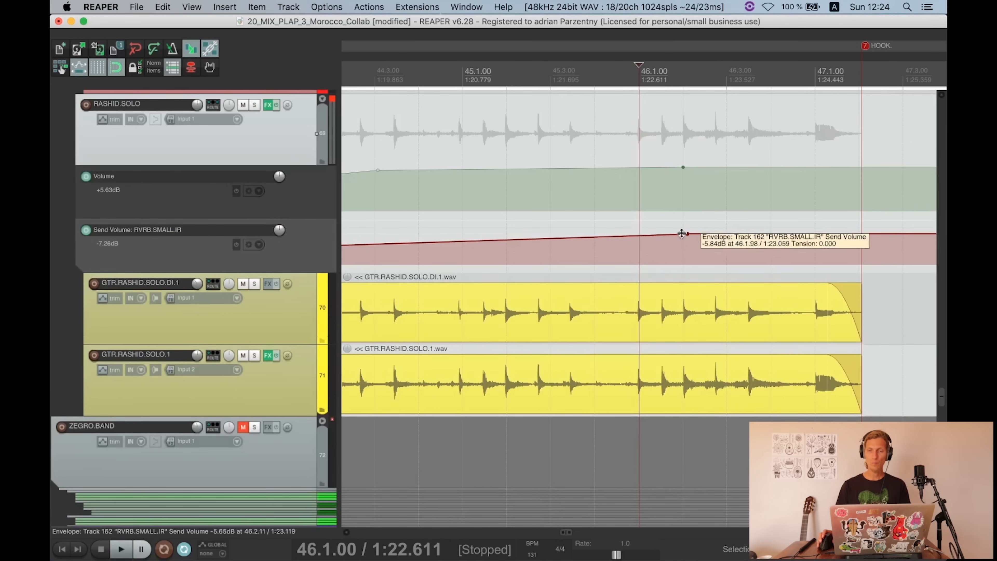
# Step: Play the RASHID.SOLO track soloed from 43.4.00 to hear its reverb send automation, then stop and unsolo it
pyautogui.scroll(-3, 675, 235)
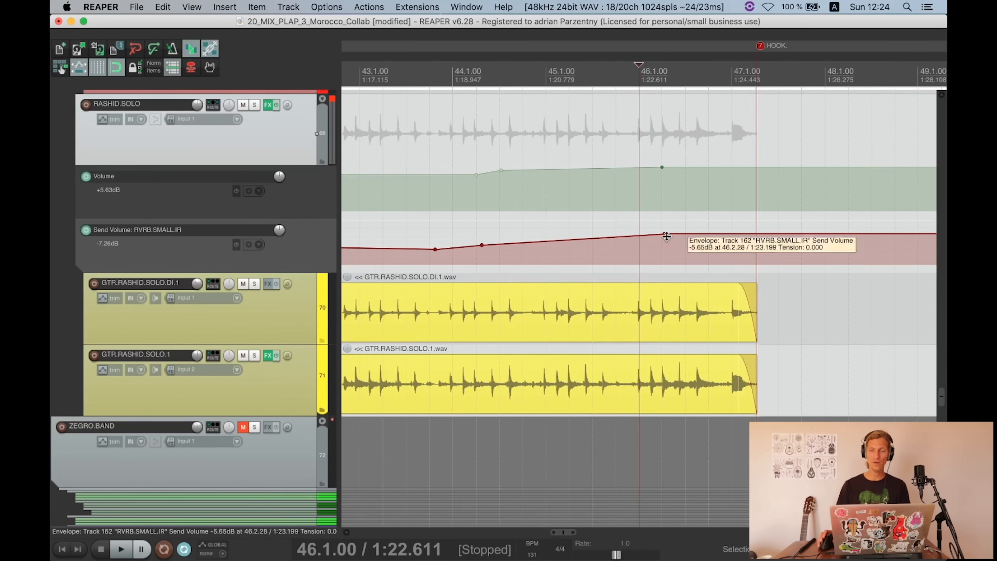
pyautogui.click(439, 250)
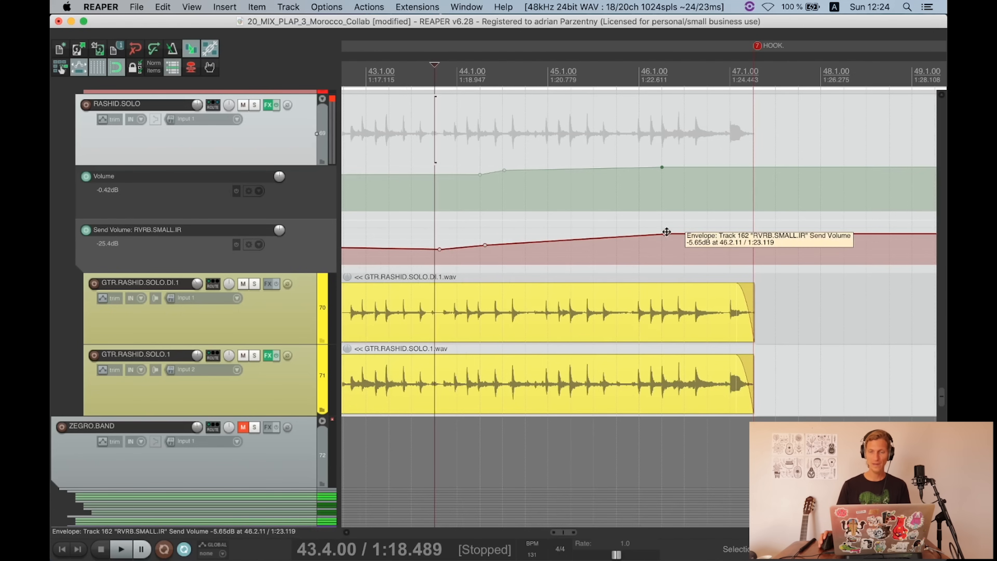
pyautogui.press('space')
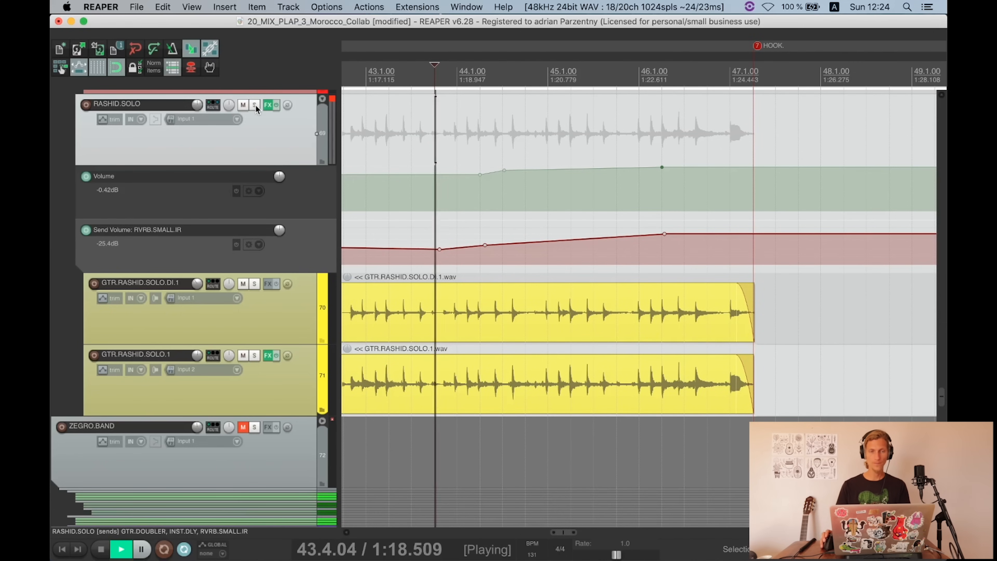
pyautogui.click(254, 105)
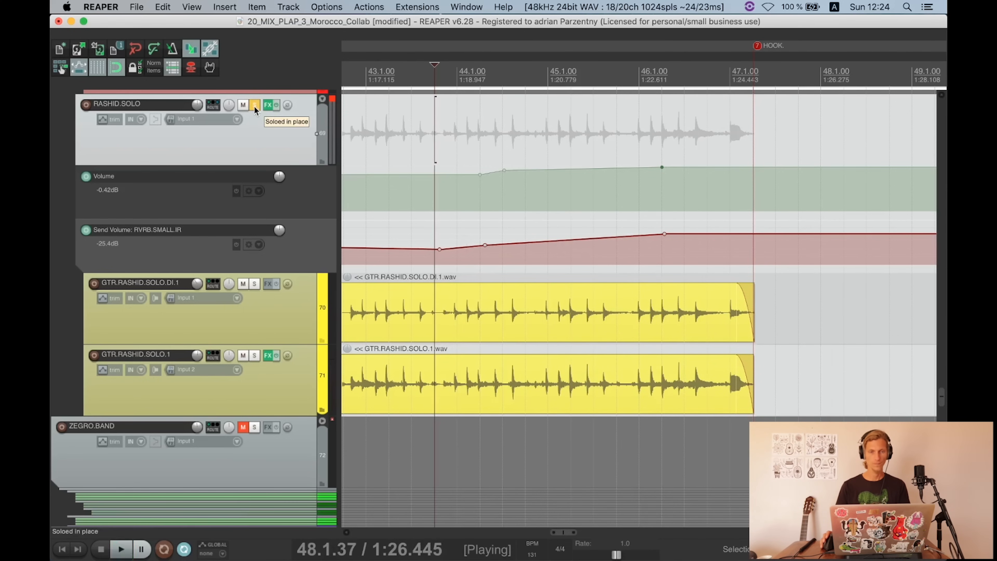
pyautogui.click(254, 106)
pyautogui.press('space')
# Step: Save the project
pyautogui.scroll(-3, 259, 117)
pyautogui.scroll(-3, 259, 117)
pyautogui.press('super+s')
# Step: Examine the IR-L reverb and REQ 4 equalizer on the RVRB.SMALL.IR track, then close its effects window
pyautogui.scroll(-8, 283, 139)
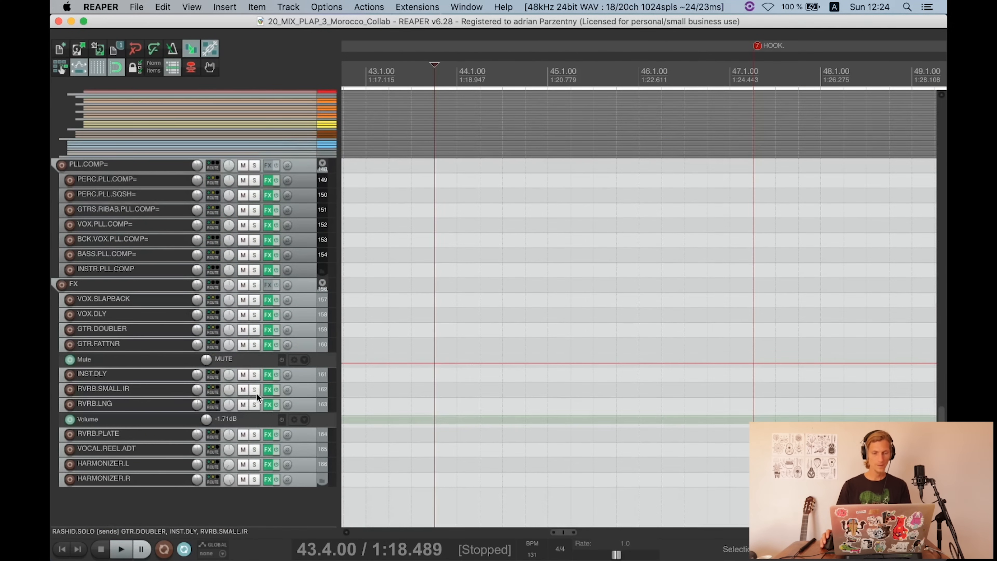
pyautogui.click(267, 390)
pyautogui.click(150, 57)
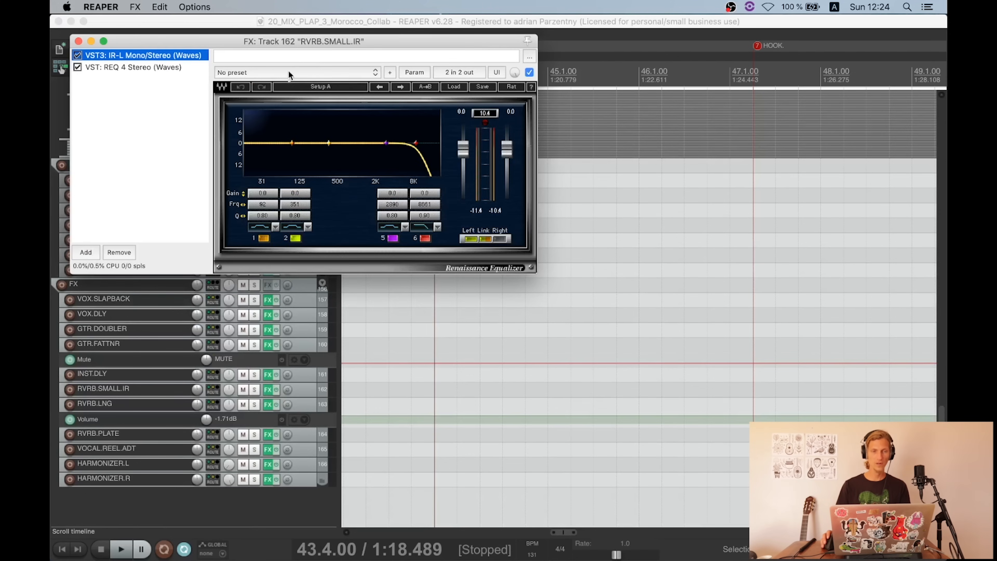
pyautogui.moveTo(285, 36); pyautogui.dragTo(321, 41)
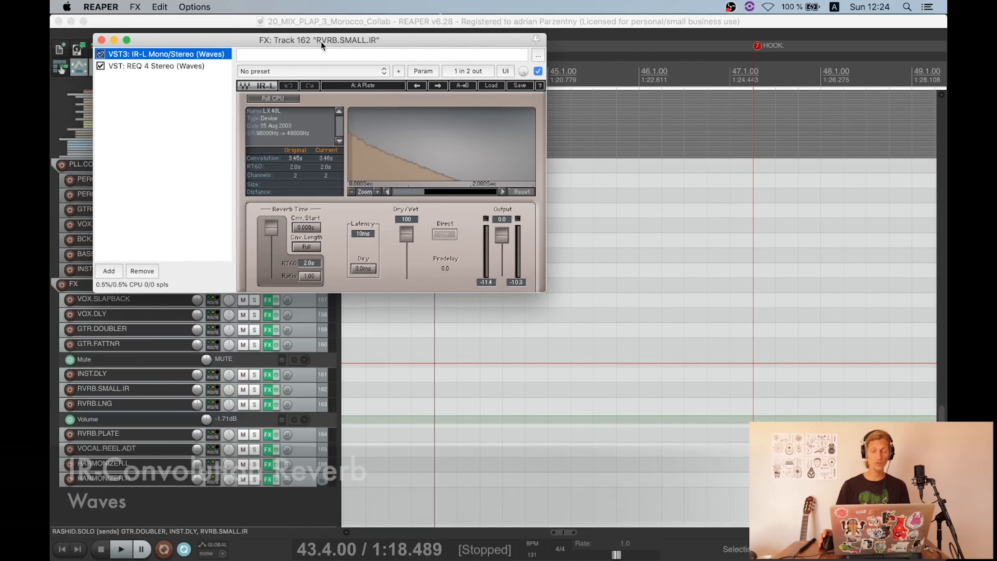
pyautogui.click(141, 67)
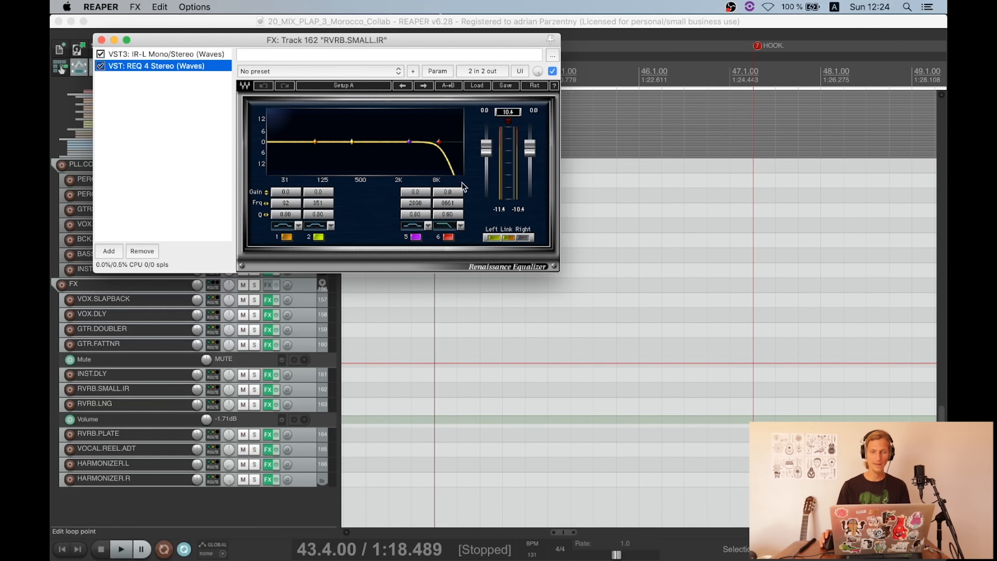
pyautogui.click(102, 39)
# Step: Return to the RASHID.SOLO track and save the project again
pyautogui.scroll(5, 265, 380)
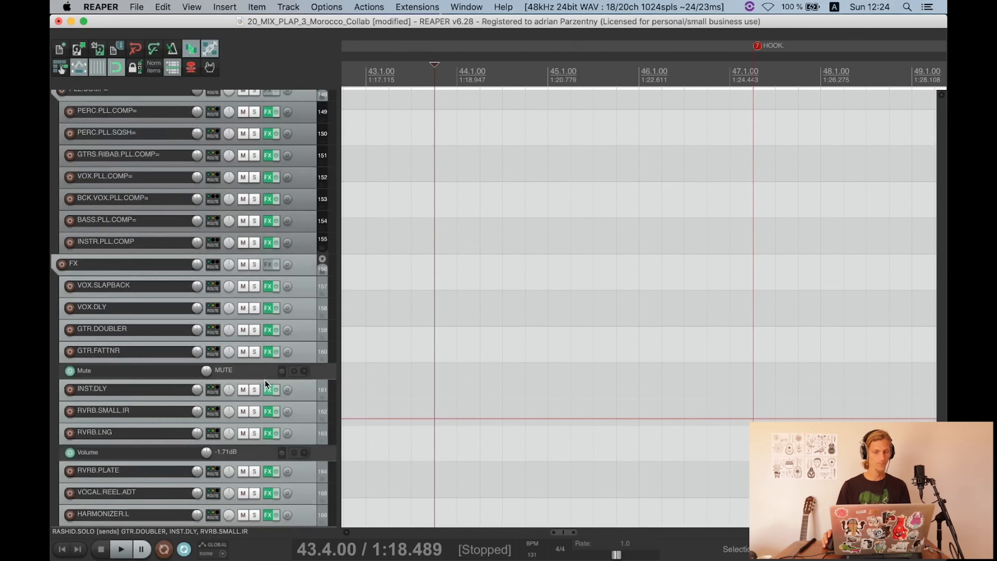
pyautogui.scroll(10, 308, 350)
pyautogui.scroll(5, 306, 343)
pyautogui.scroll(-5, 303, 332)
pyautogui.press('super+s')
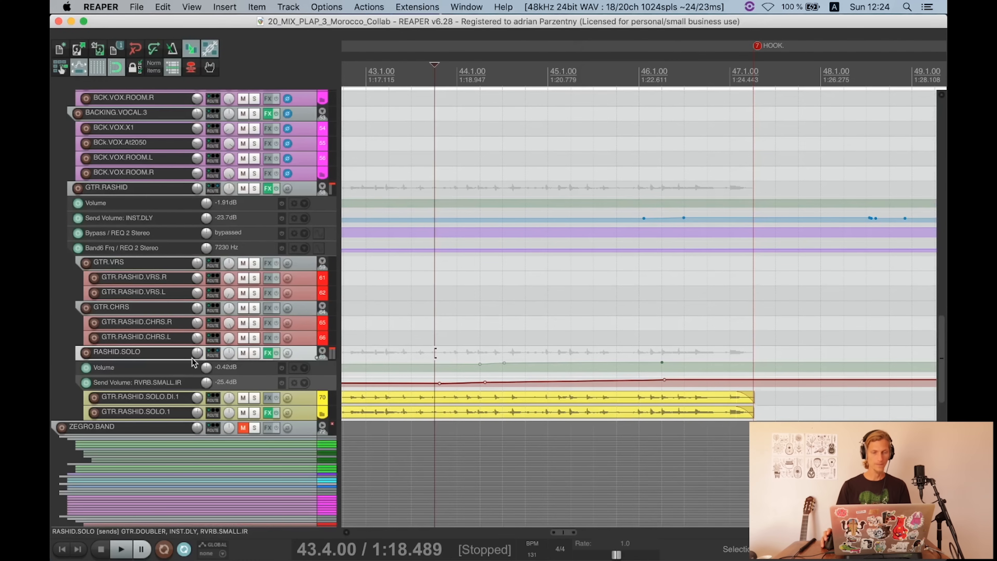
# Step: Examine the routing sends of RASHID.SOLO and of its parent folder GTR.RASHID
pyautogui.click(213, 354)
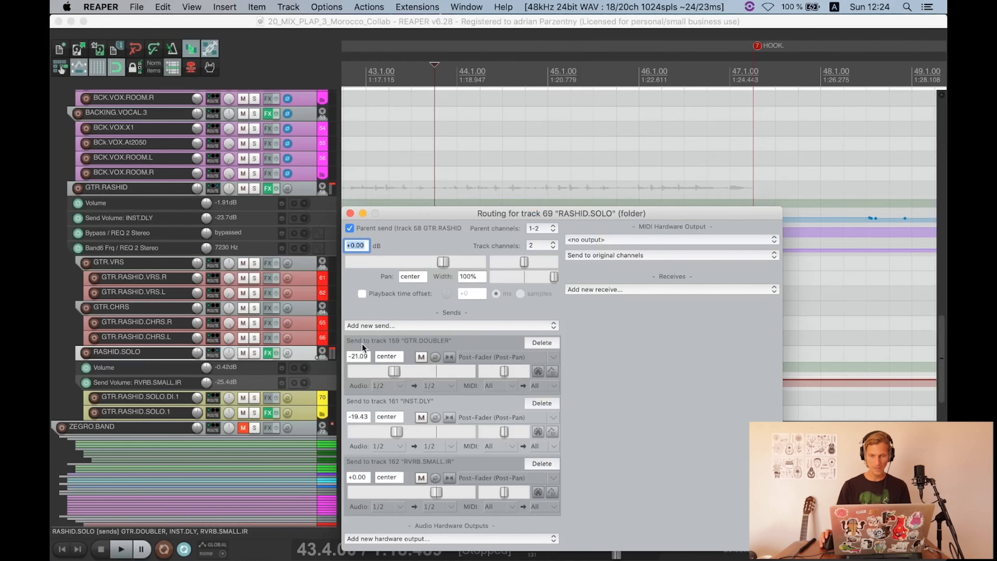
pyautogui.moveTo(433, 212); pyautogui.dragTo(384, 116)
pyautogui.click(214, 187)
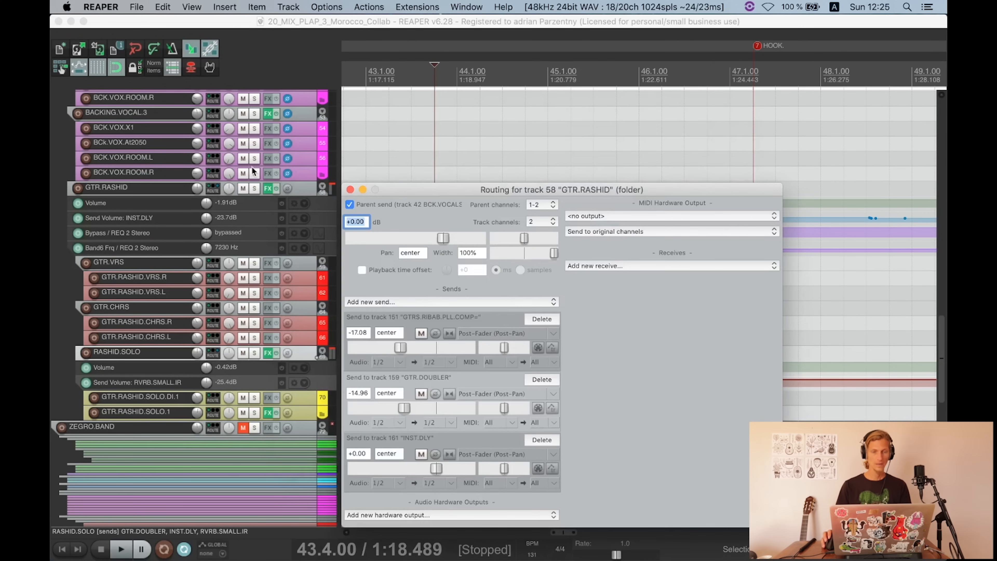
pyautogui.click(214, 189)
pyautogui.scroll(-2, 192, 200)
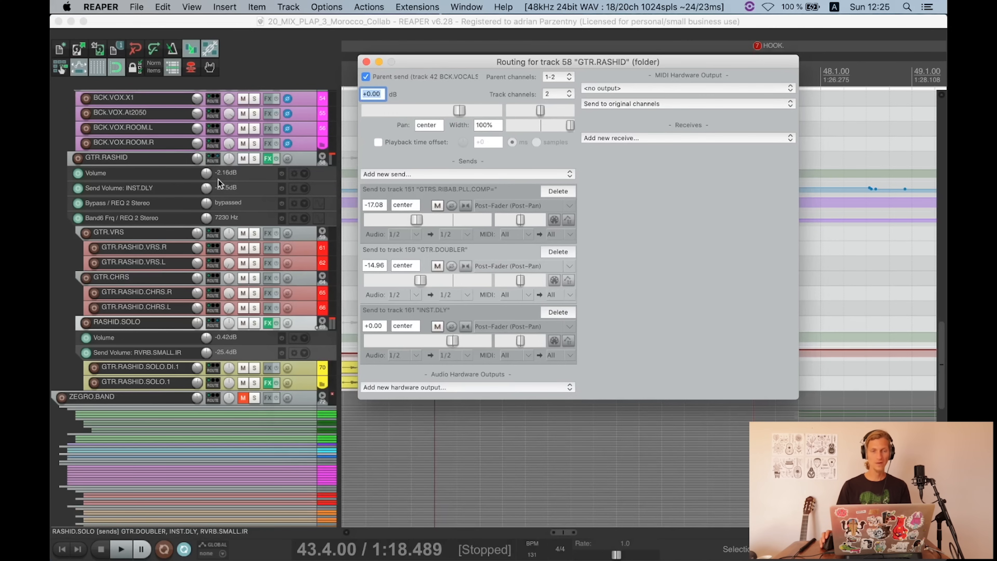
# Step: Examine the VLA-3A compressor on the GTRS.RIBAB.PLL.COMP= track, then close its effects window
pyautogui.scroll(-15, 157, 235)
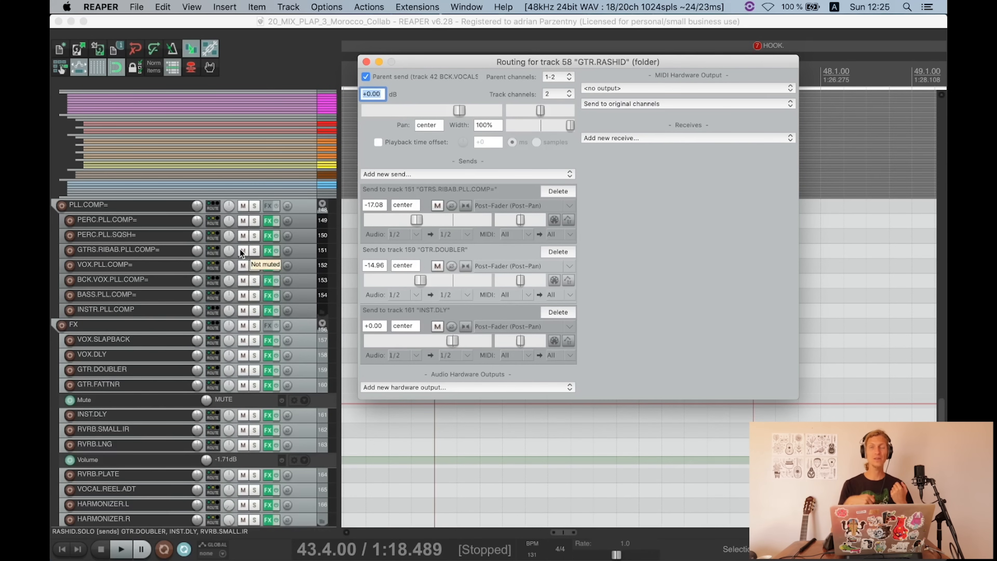
pyautogui.click(267, 250)
pyautogui.moveTo(416, 45); pyautogui.dragTo(424, 61)
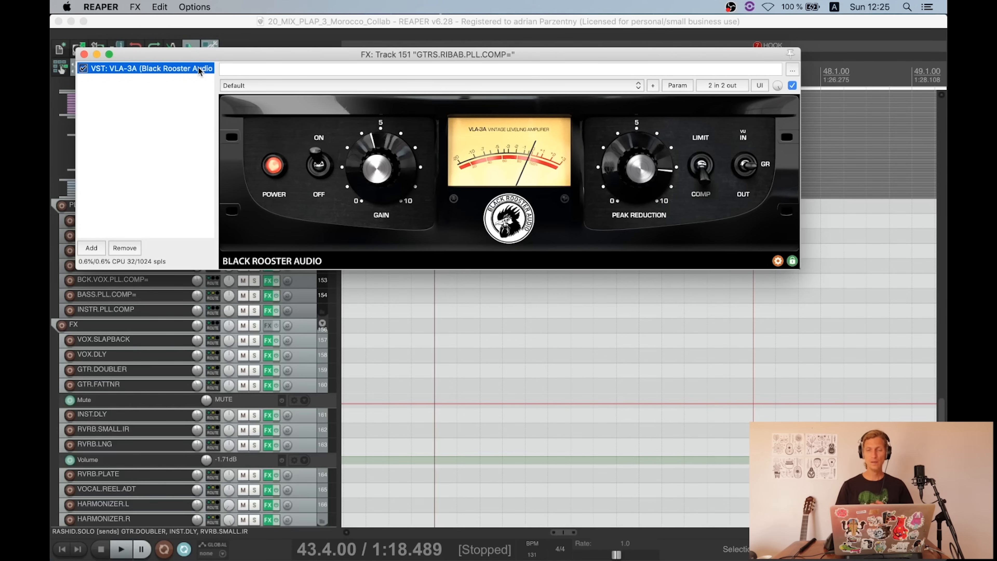
pyautogui.click(84, 53)
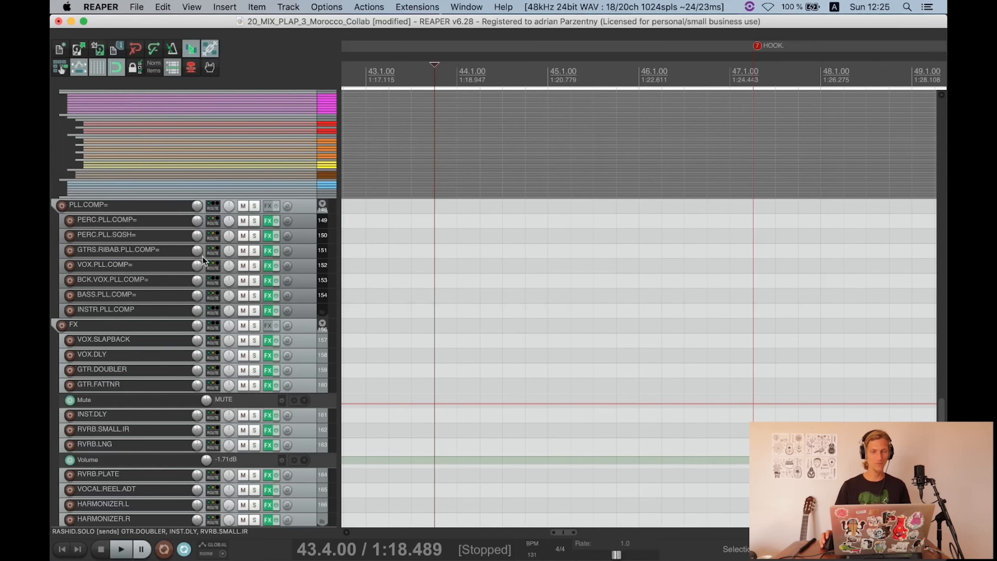
# Step: Return to the GTR.RASHID folder and examine its send to GTR.DOUBLER
pyautogui.scroll(15, 235, 252)
pyautogui.scroll(5, 244, 165)
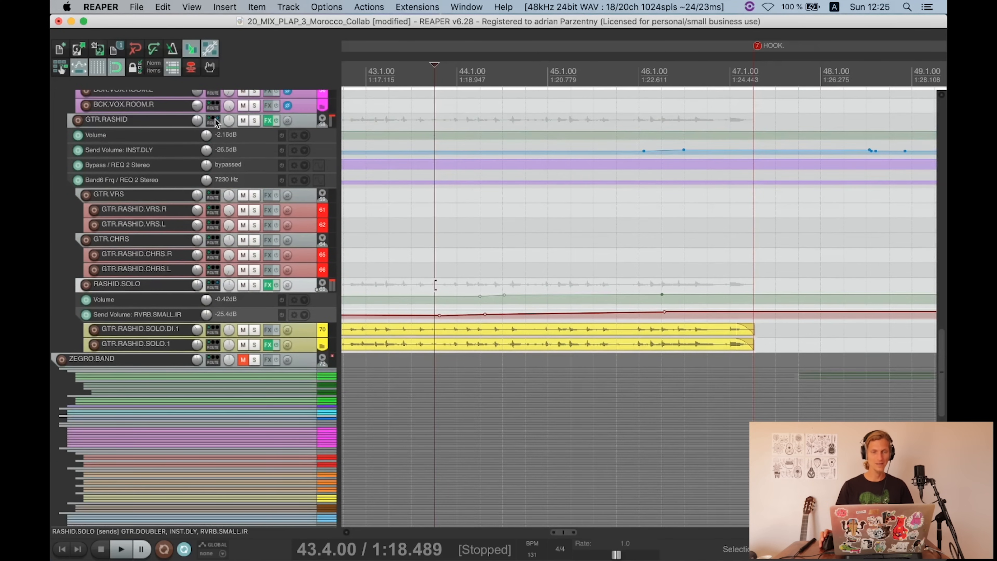
pyautogui.click(214, 120)
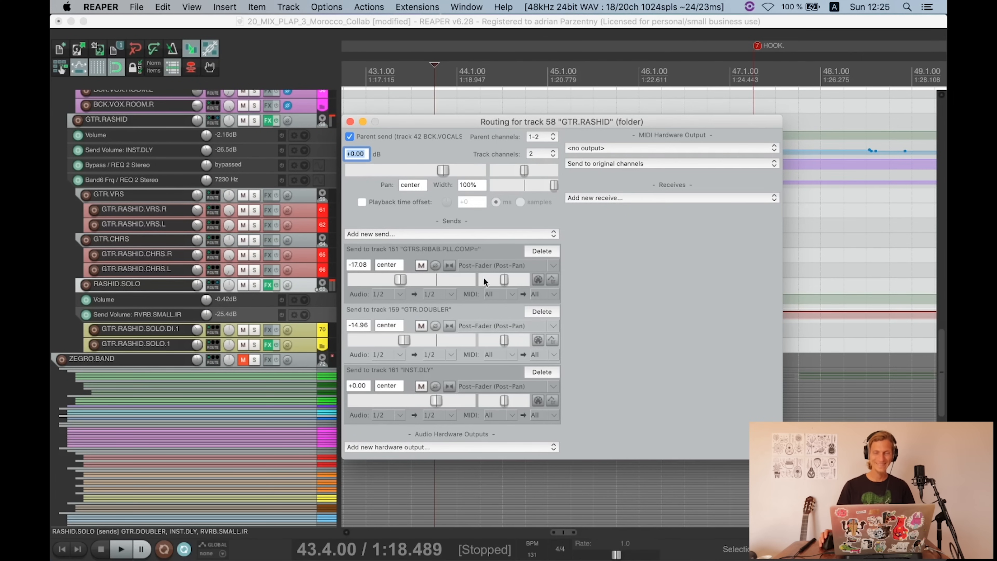
# Step: Solo GTR.DOUBLER, play it from 43.4.00 while examining its Doubler2 plug-in, then stop, close the plug-in and unsolo the track
pyautogui.scroll(-20, 211, 310)
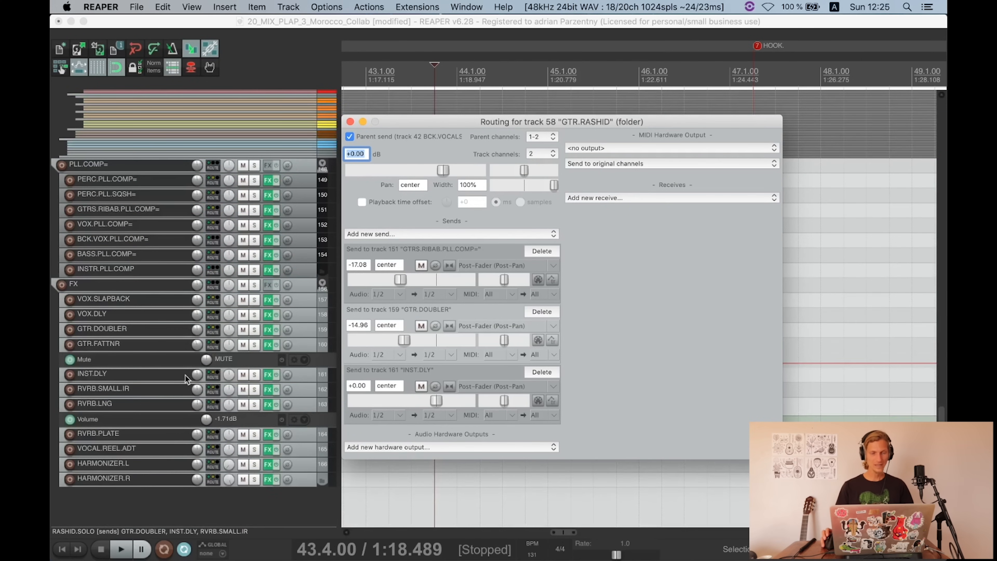
pyautogui.click(255, 330)
pyautogui.press('space')
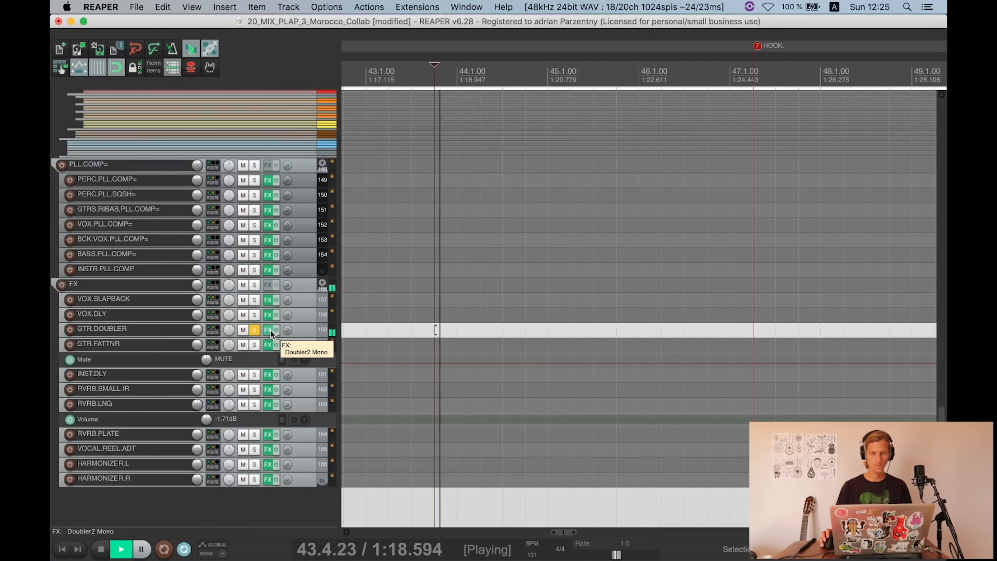
pyautogui.click(270, 329)
pyautogui.moveTo(425, 91); pyautogui.dragTo(233, 64)
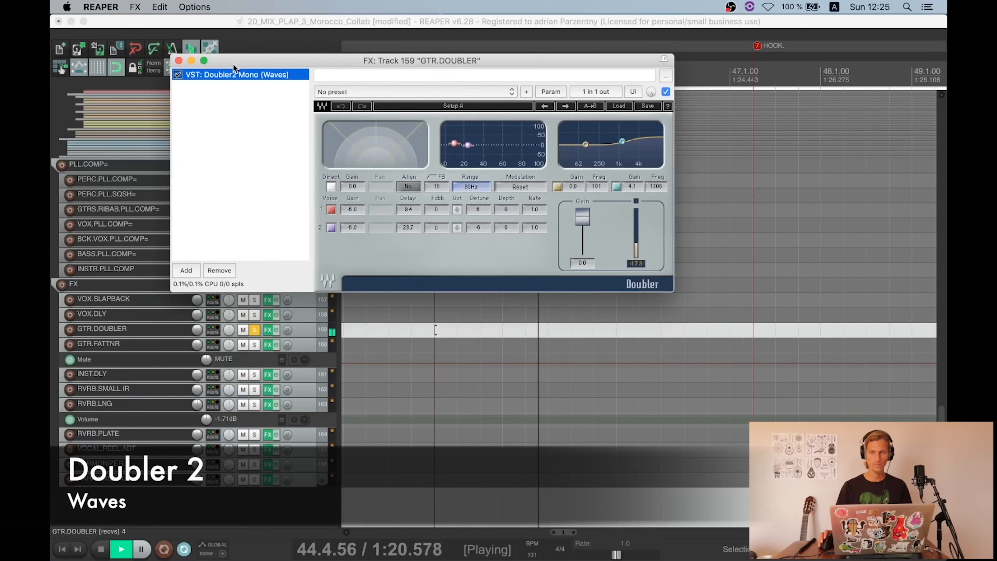
pyautogui.press('space')
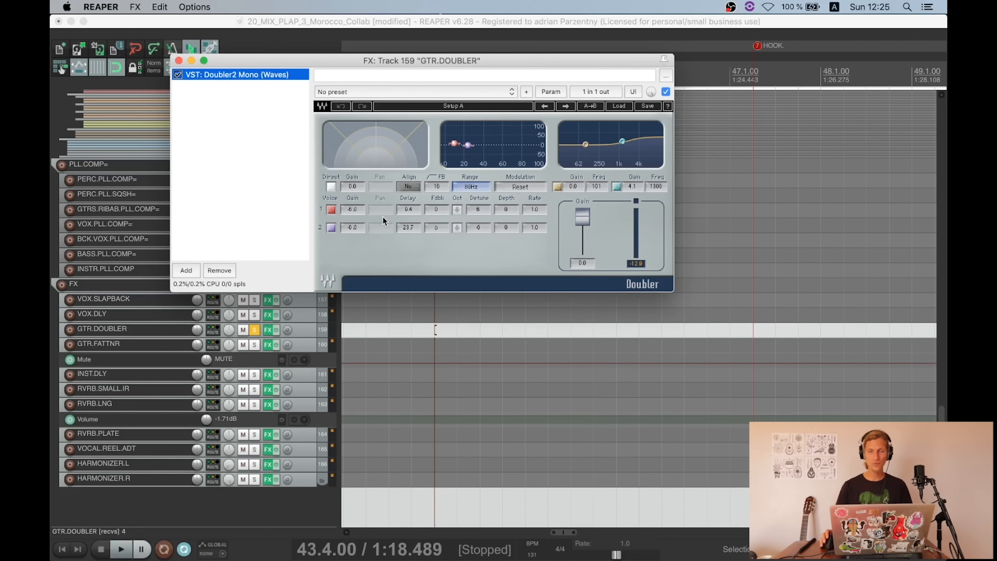
pyautogui.click(179, 61)
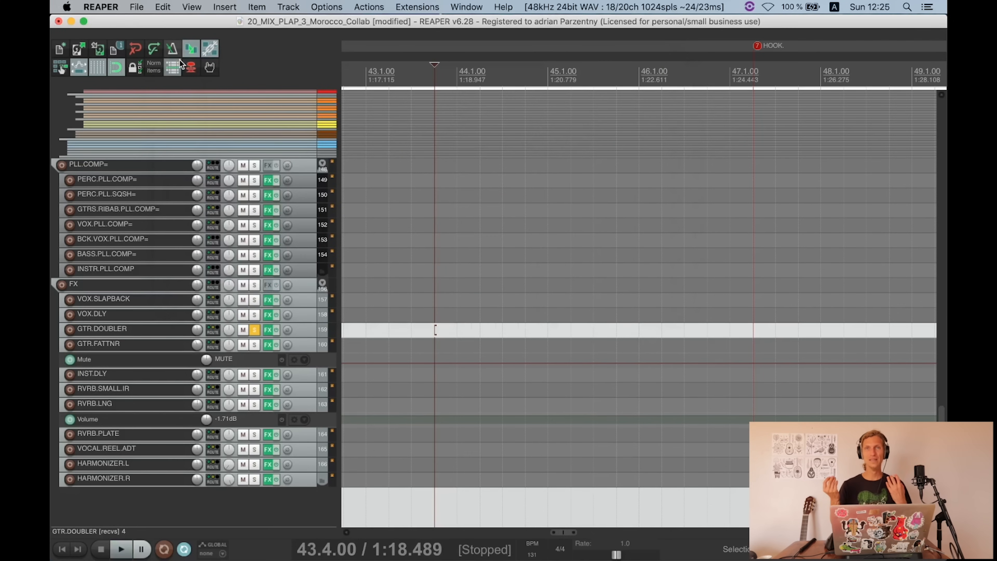
pyautogui.click(255, 330)
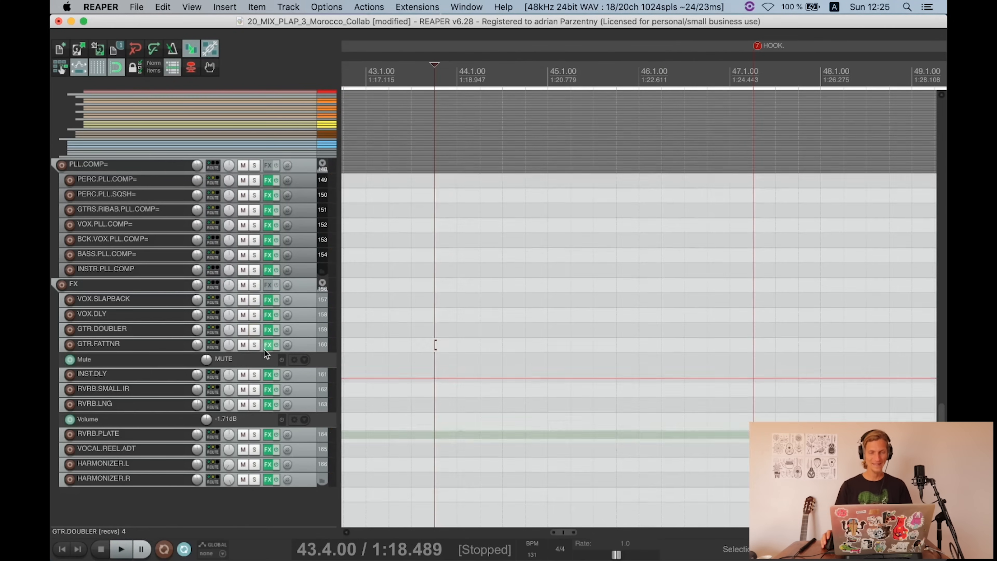
# Step: Reopen GTR.RASHID's routing to examine its send to INST.DLY, then close the routing window
pyautogui.scroll(15, 268, 349)
pyautogui.scroll(4, 262, 285)
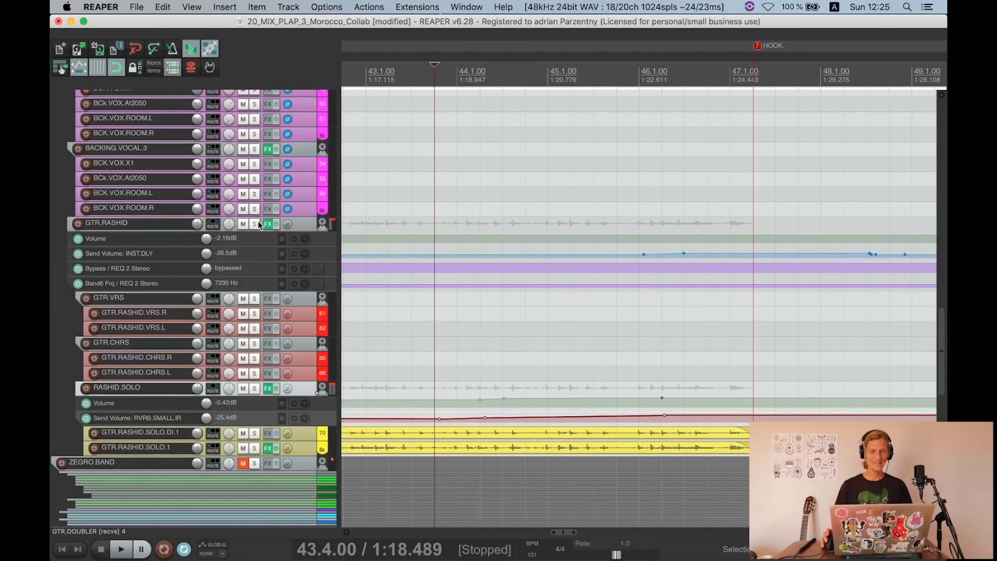
pyautogui.click(212, 223)
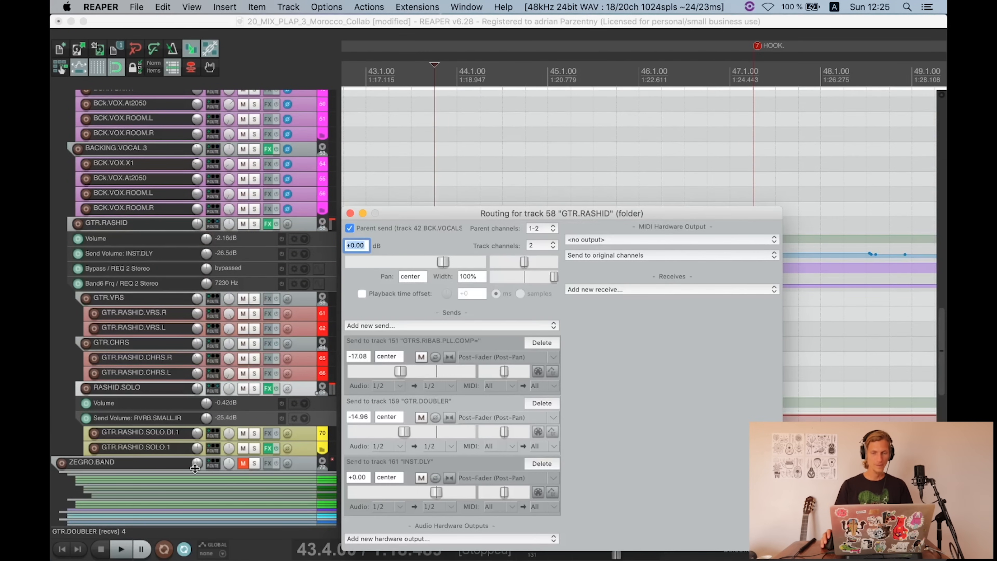
pyautogui.moveTo(505, 221); pyautogui.dragTo(398, 79)
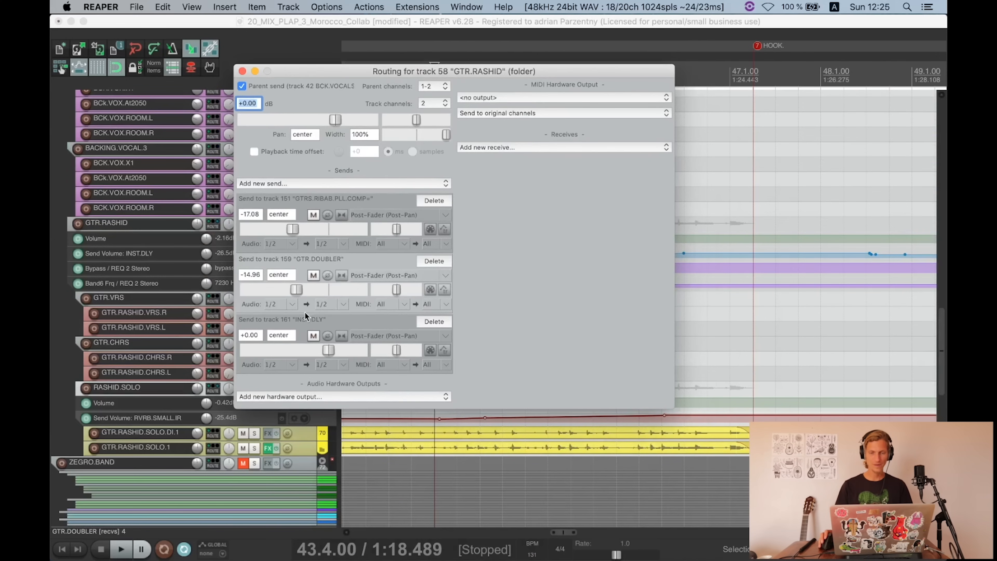
pyautogui.click(242, 71)
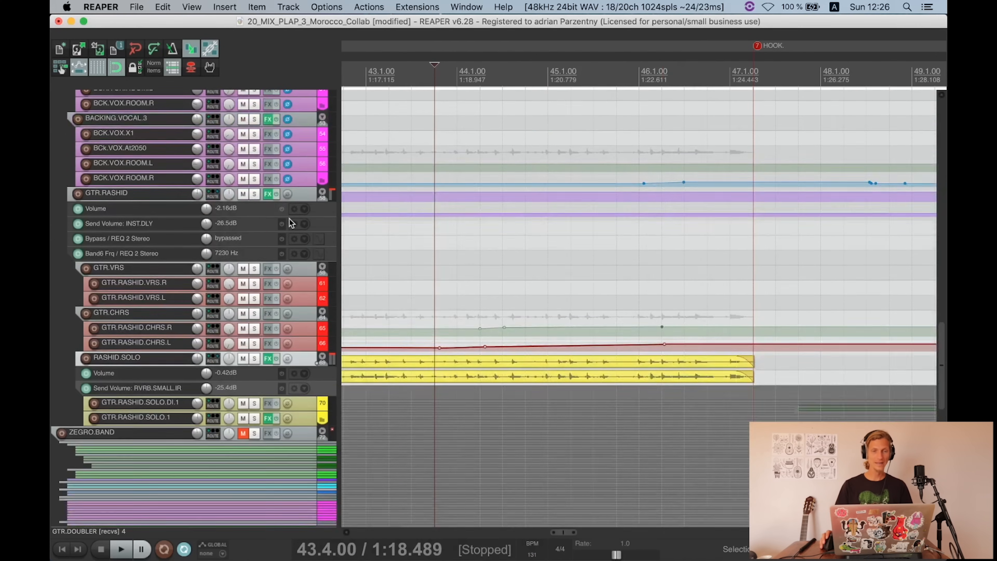
# Step: Examine which tracks feed INST.DLY in its routing receives, down to ALL.GTRS, then close the routing window
pyautogui.scroll(-15, 283, 213)
pyautogui.scroll(1, 255, 347)
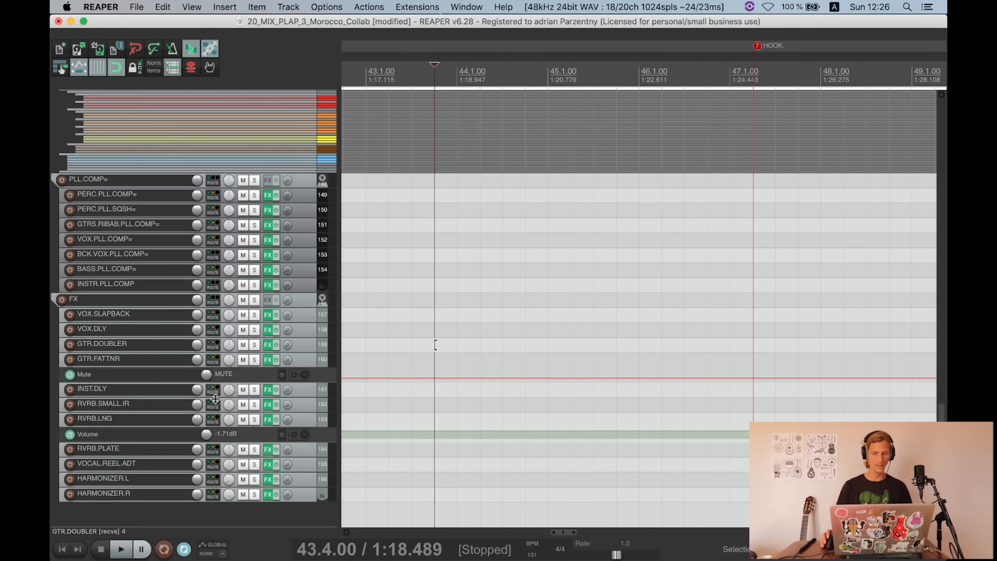
pyautogui.click(212, 392)
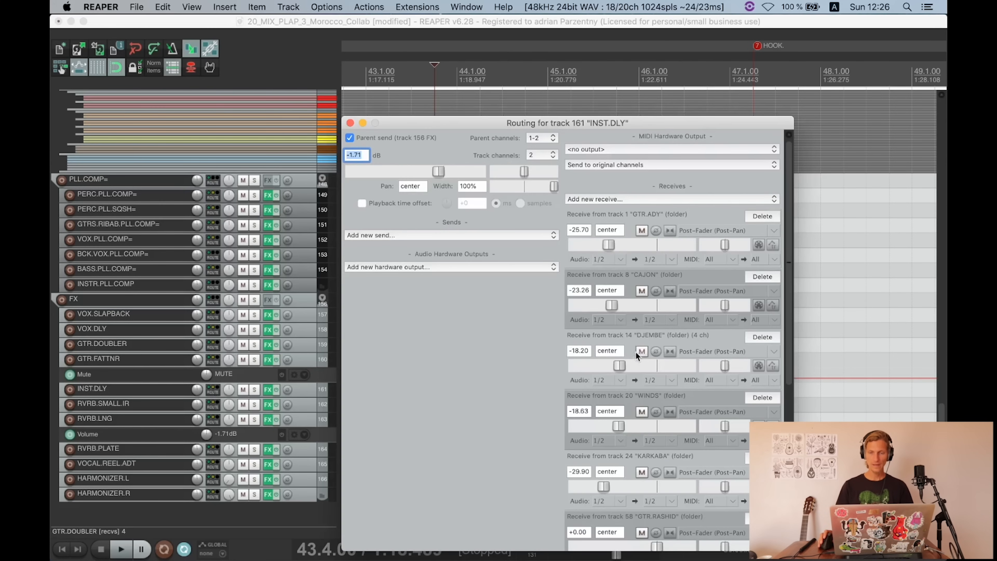
pyautogui.moveTo(597, 125); pyautogui.dragTo(478, 24)
pyautogui.scroll(-10, 498, 306)
pyautogui.scroll(-2, 543, 360)
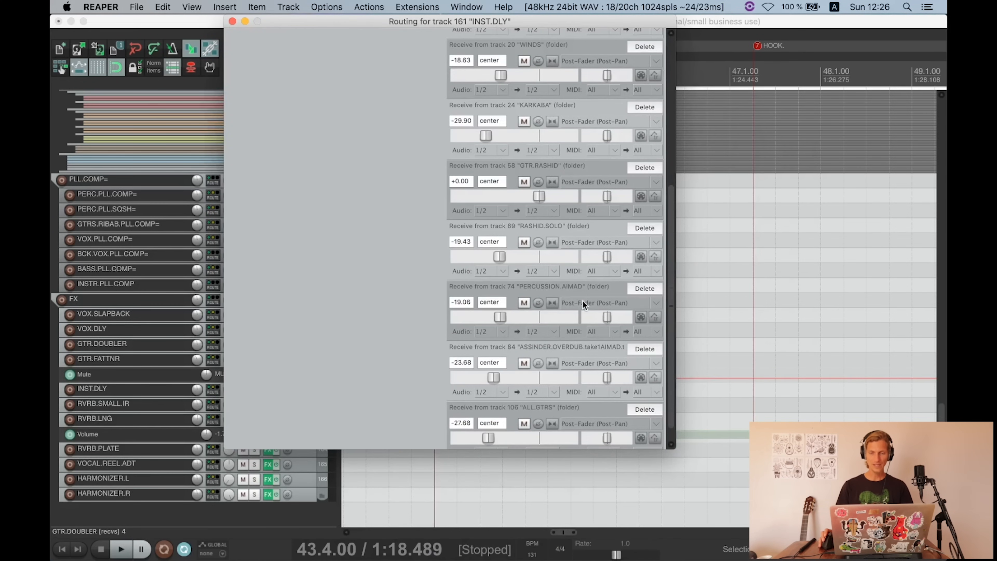
pyautogui.scroll(-1, 510, 275)
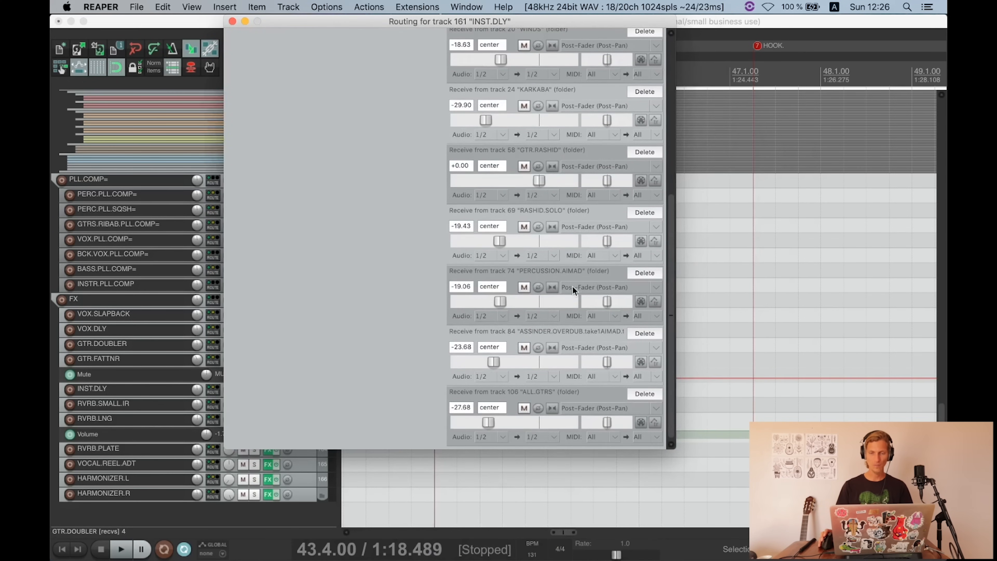
pyautogui.click(232, 22)
# Step: Open the EchoBoy delay on the INST.DLY track and examine its settings
pyautogui.scroll(3, 223, 347)
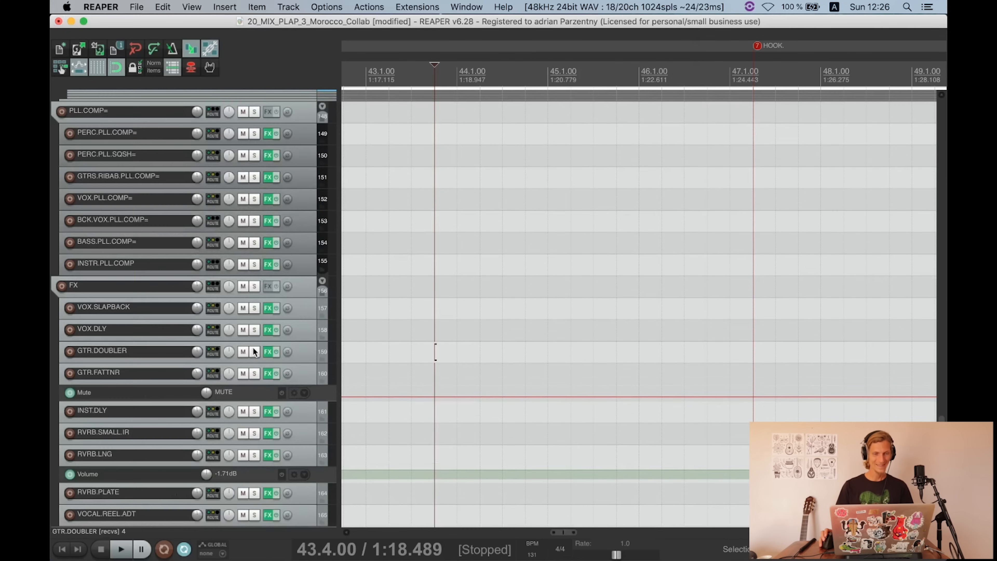
pyautogui.click(267, 411)
pyautogui.click(425, 121)
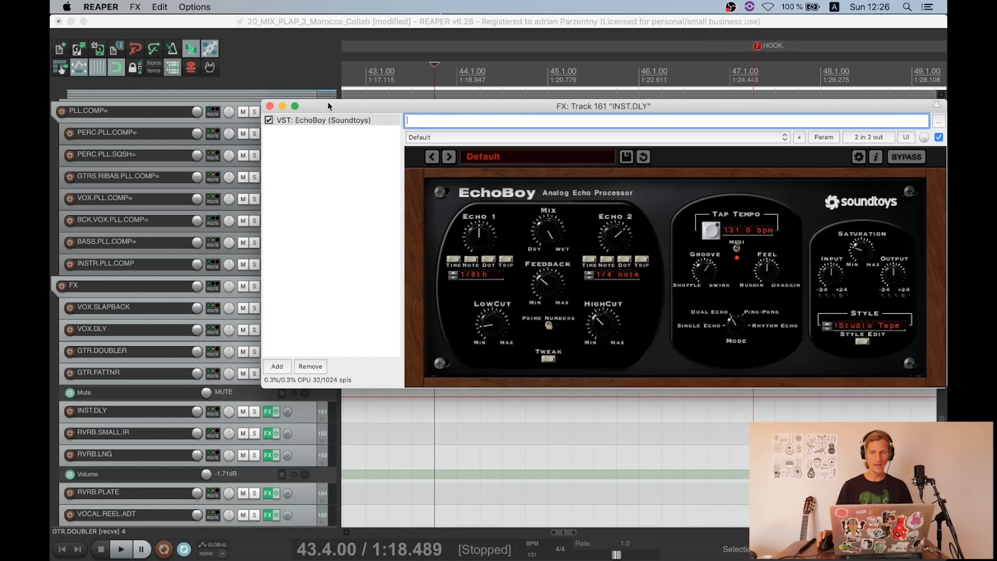
pyautogui.moveTo(328, 105); pyautogui.dragTo(137, 7)
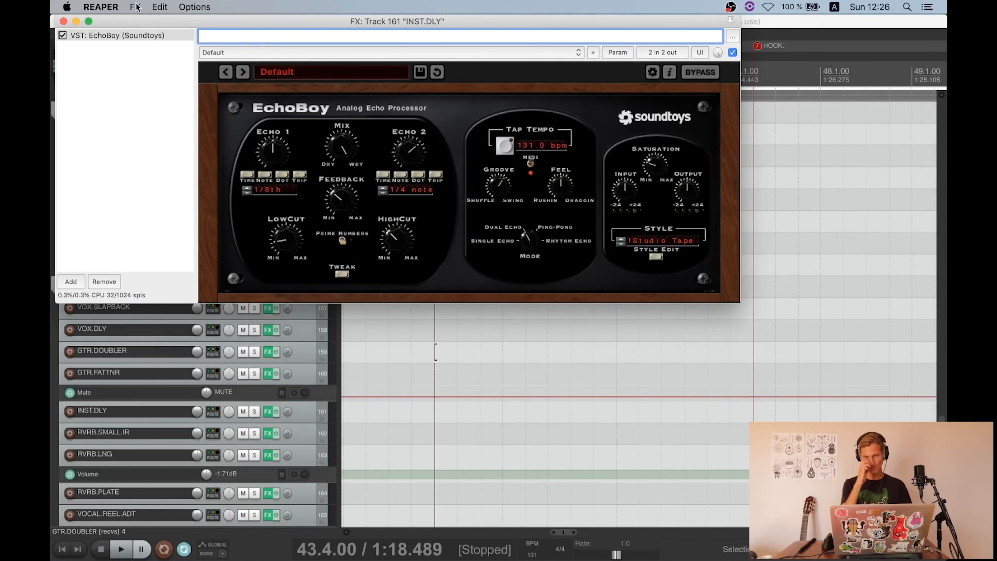
# Step: Solo INST.DLY and play it from 43.4.00, then stop, close the EchoBoy plug-in and unsolo the track
pyautogui.click(255, 411)
pyautogui.press('space')
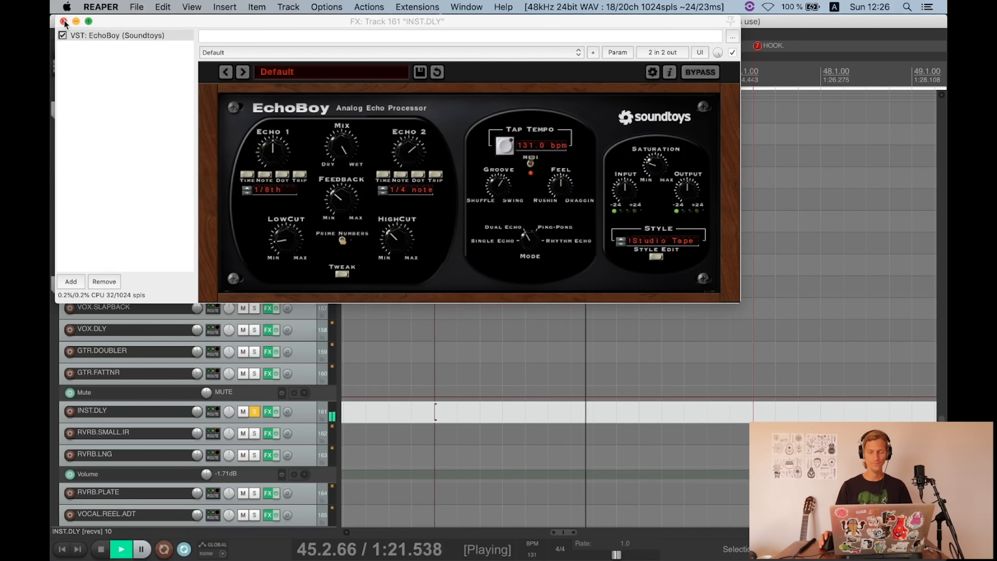
pyautogui.press('space')
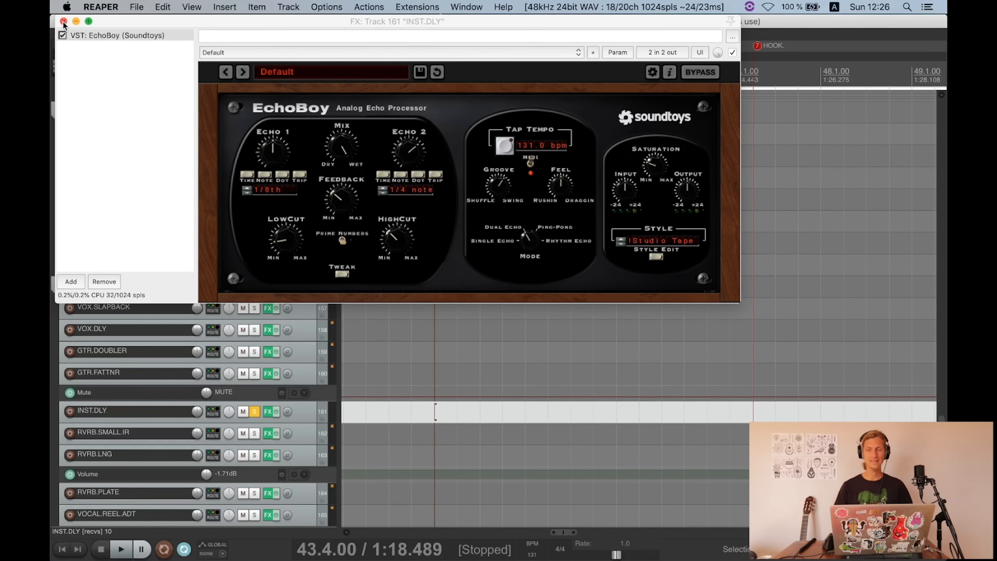
pyautogui.click(63, 22)
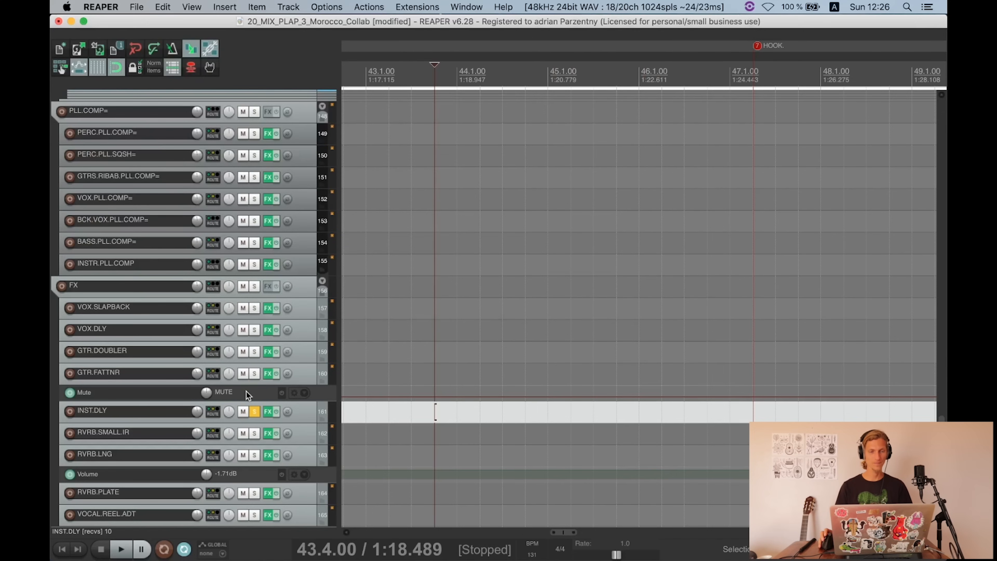
pyautogui.click(253, 410)
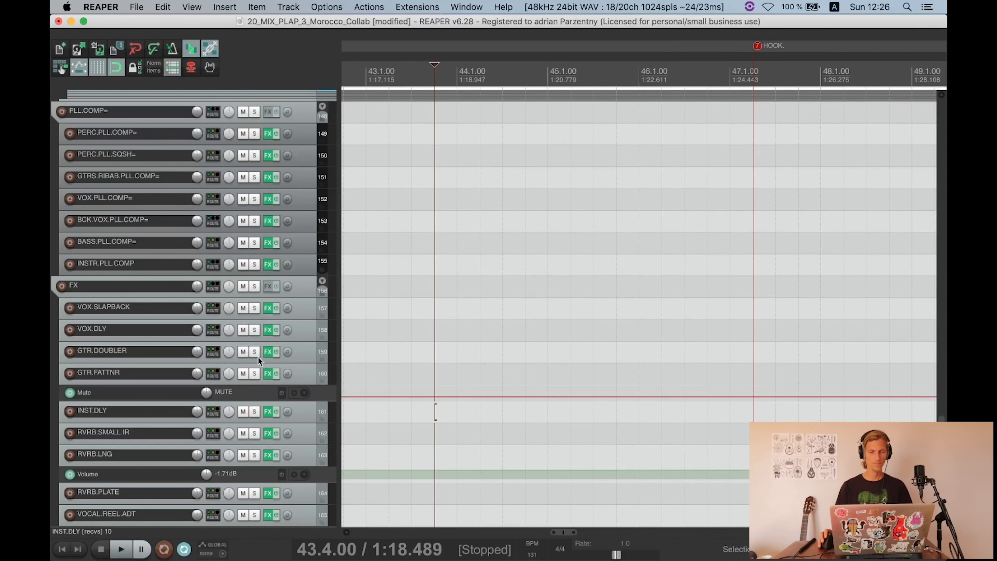
# Step: Solo INSTR.PLL.COMP and examine its routing, then close the routing window
pyautogui.click(254, 264)
pyautogui.click(215, 266)
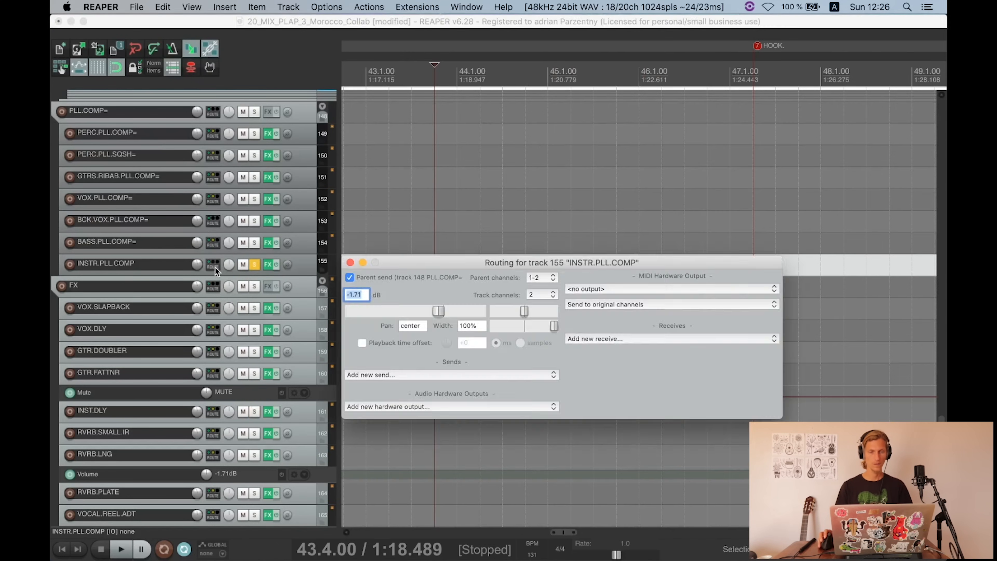
pyautogui.click(350, 262)
# Step: Unmute the ZEGRO.BAND folder below RASHID.SOLO and expand it to show its percussion tracks
pyautogui.scroll(2, 256, 264)
pyautogui.scroll(20, 260, 265)
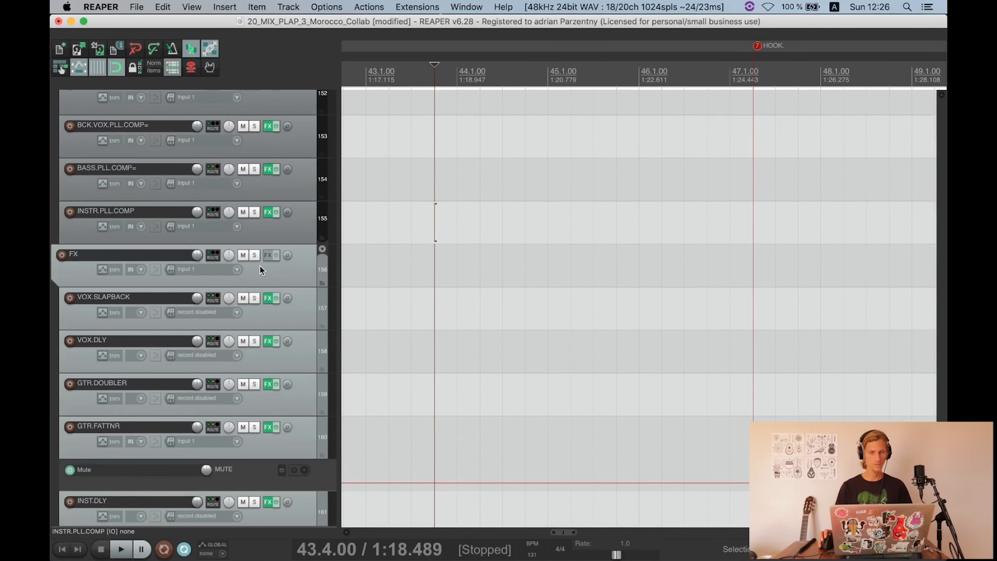
pyautogui.scroll(-10, 275, 247)
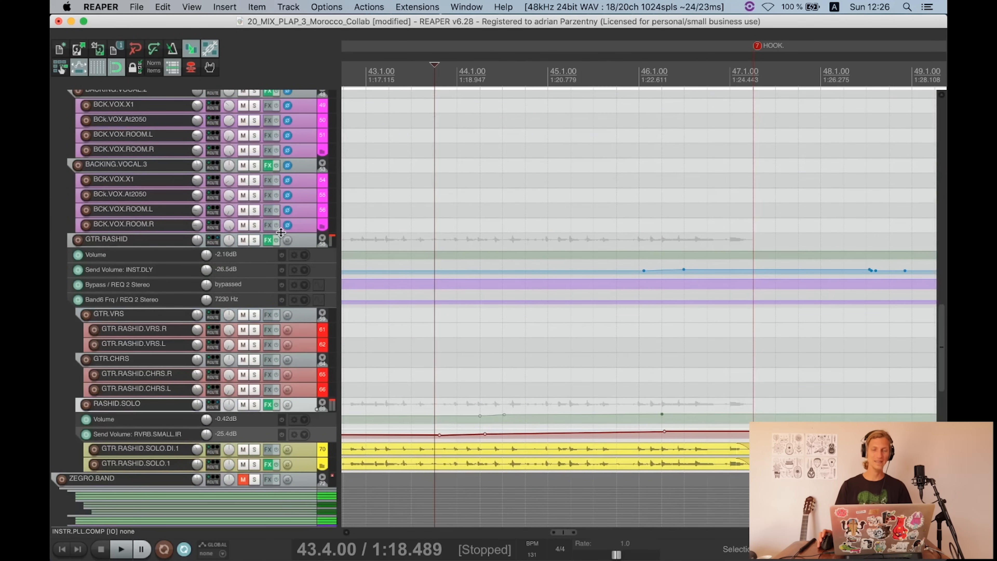
pyautogui.scroll(-4, 298, 237)
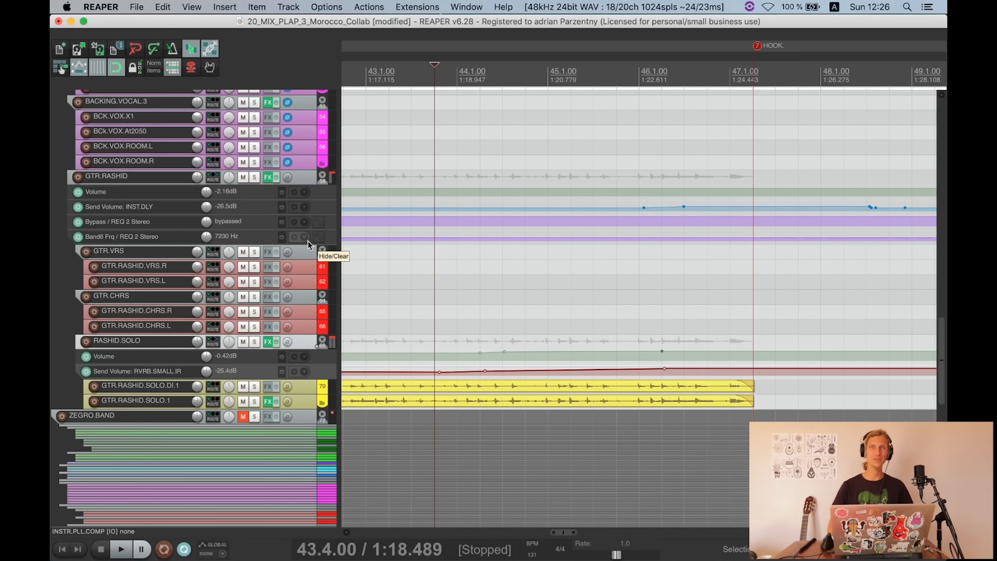
pyautogui.scroll(-5, 308, 241)
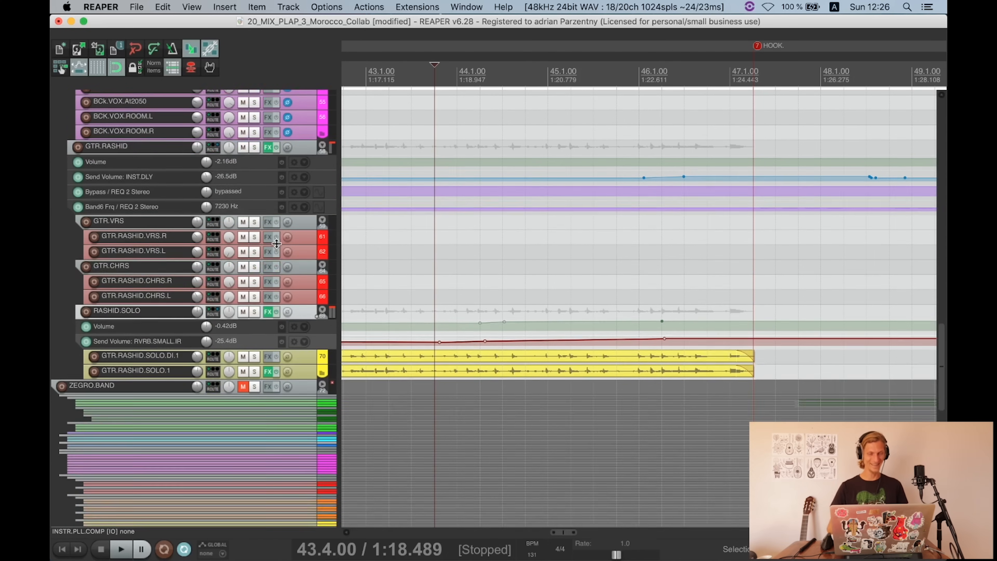
pyautogui.click(244, 336)
pyautogui.click(322, 334)
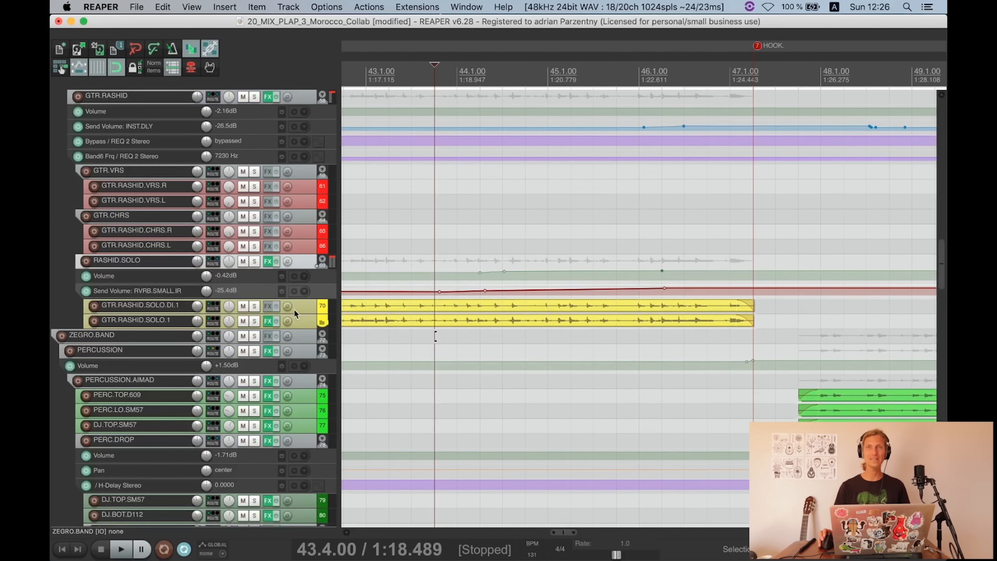
pyautogui.click(244, 336)
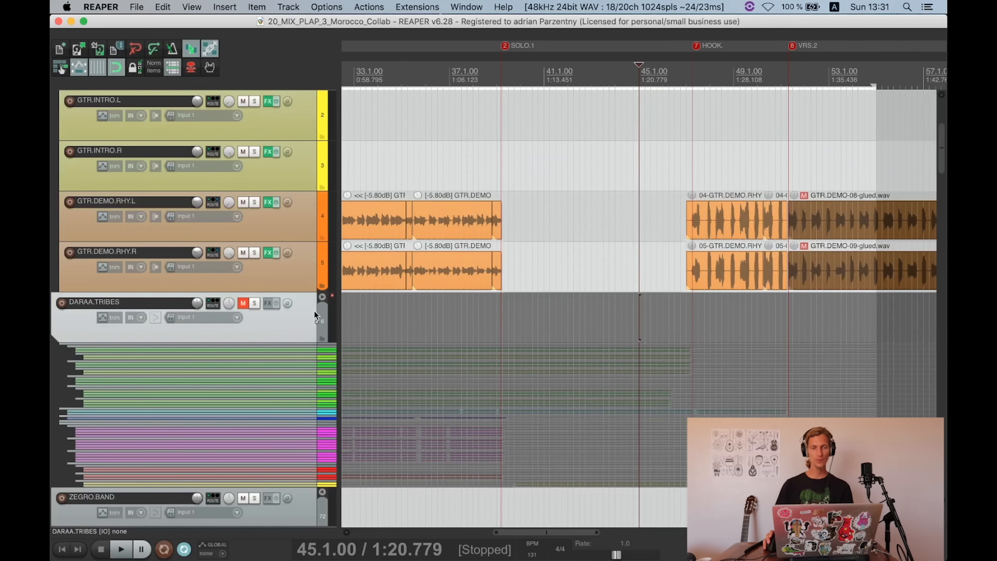
# Step: Expand and re-collapse the muted DARAA.TRIBES folder, then save the project
pyautogui.click(322, 297)
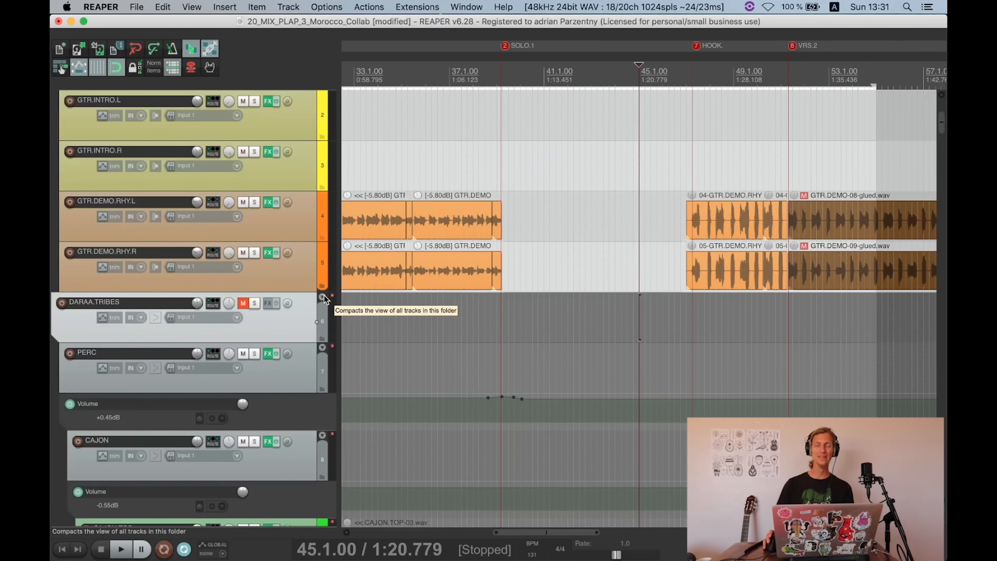
pyautogui.click(321, 297)
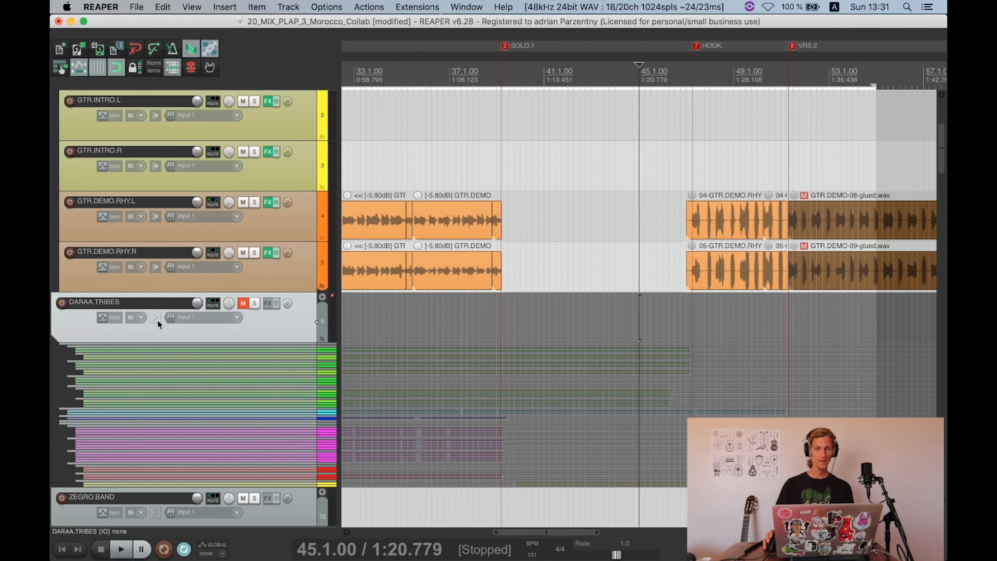
pyautogui.scroll(-5, 250, 367)
pyautogui.scroll(-3, 250, 363)
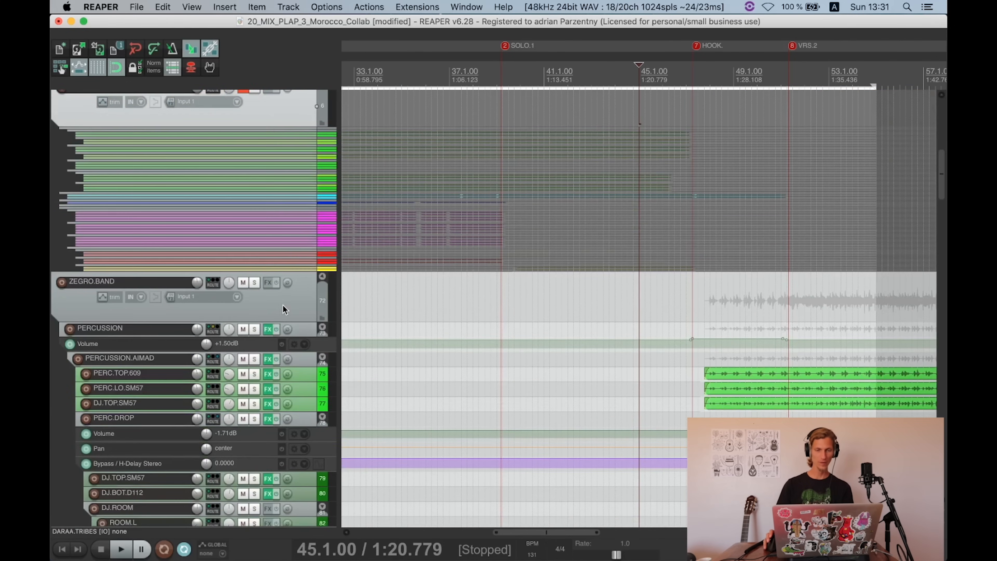
pyautogui.press('super+s')
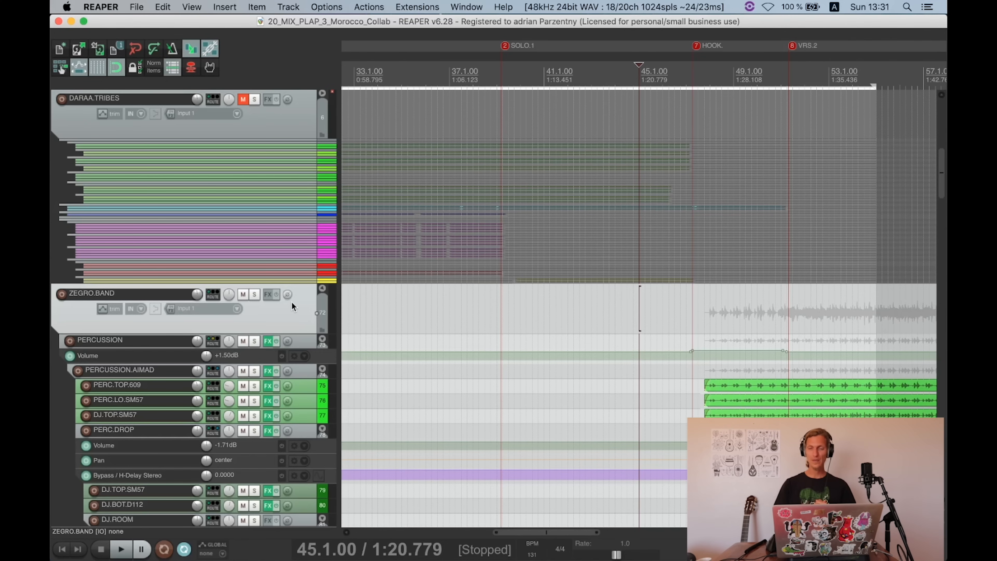
# Step: Extend the time selection up to the END marker and save the project
pyautogui.scroll(-3, 297, 301)
pyautogui.scroll(-2, 787, 83)
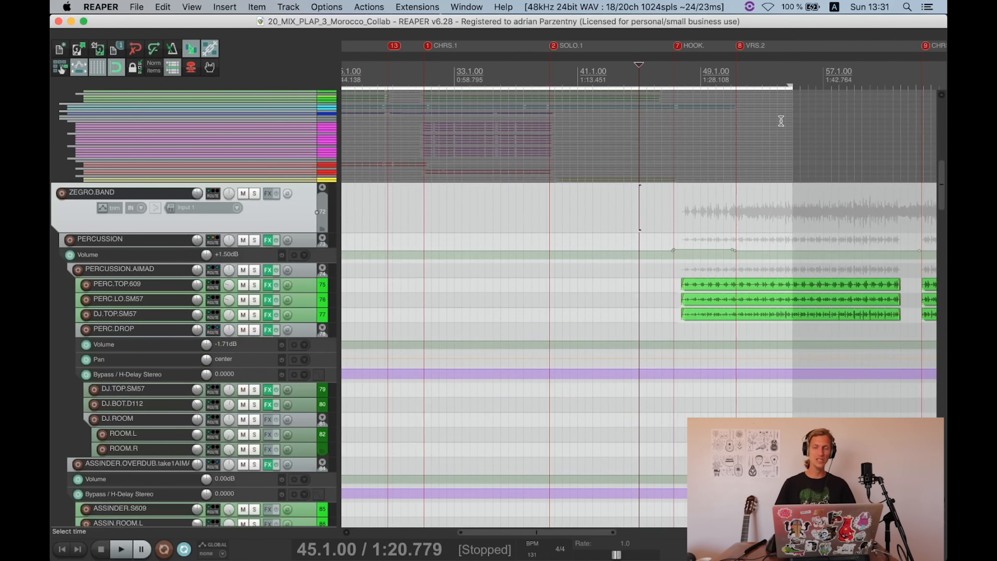
pyautogui.moveTo(787, 84)
pyautogui.mouseDown()
pyautogui.moveTo(796, 82)
pyautogui.moveTo(735, 83)
pyautogui.moveTo(944, 86)
pyautogui.moveTo(794, 87)
pyautogui.mouseUp()
pyautogui.scroll(-3, 609, 152)
pyautogui.scroll(-2, 609, 152)
pyautogui.scroll(5, 176, 143)
pyautogui.scroll(-5, 175, 143)
pyautogui.press('super+s')
# Step: Select the PERCUSSION folder in ZEGRO.BAND, examine its subtracks and volume automation, and save the project
pyautogui.click(303, 245)
pyautogui.scroll(2, 300, 246)
pyautogui.scroll(3, 296, 243)
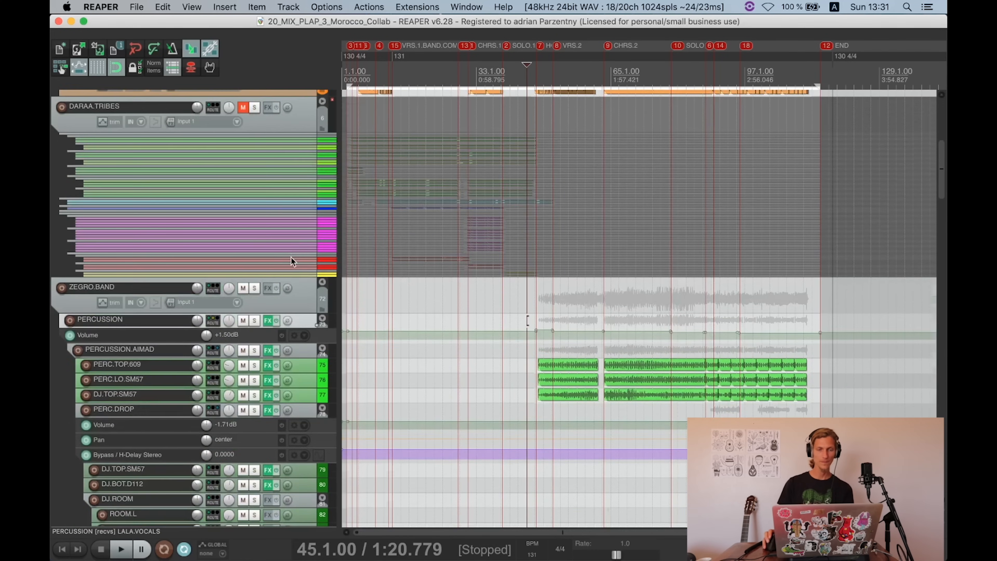
pyautogui.scroll(-2, 292, 257)
pyautogui.moveTo(302, 290); pyautogui.dragTo(300, 305)
pyautogui.scroll(-2, 277, 281)
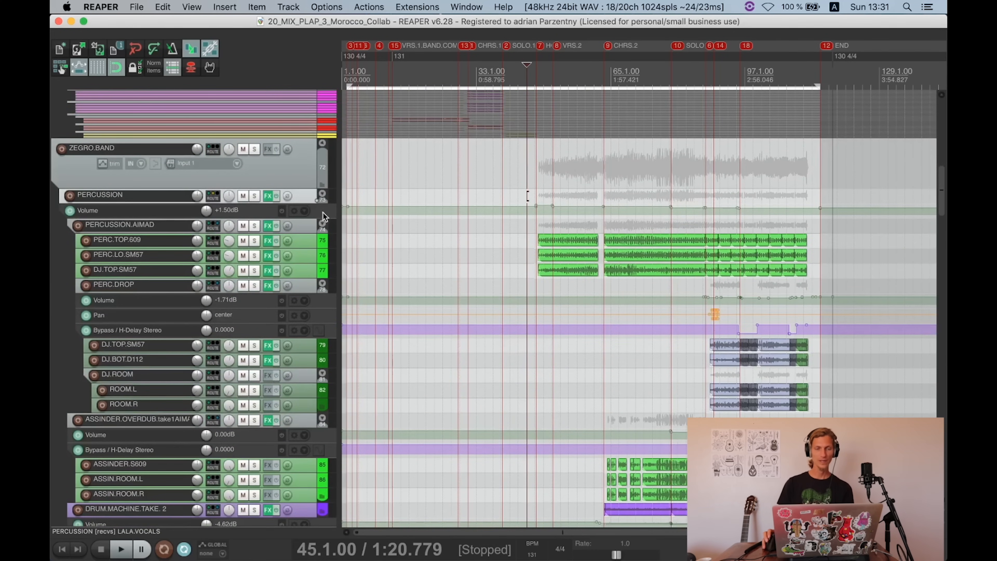
pyautogui.click(322, 196)
pyautogui.click(322, 196)
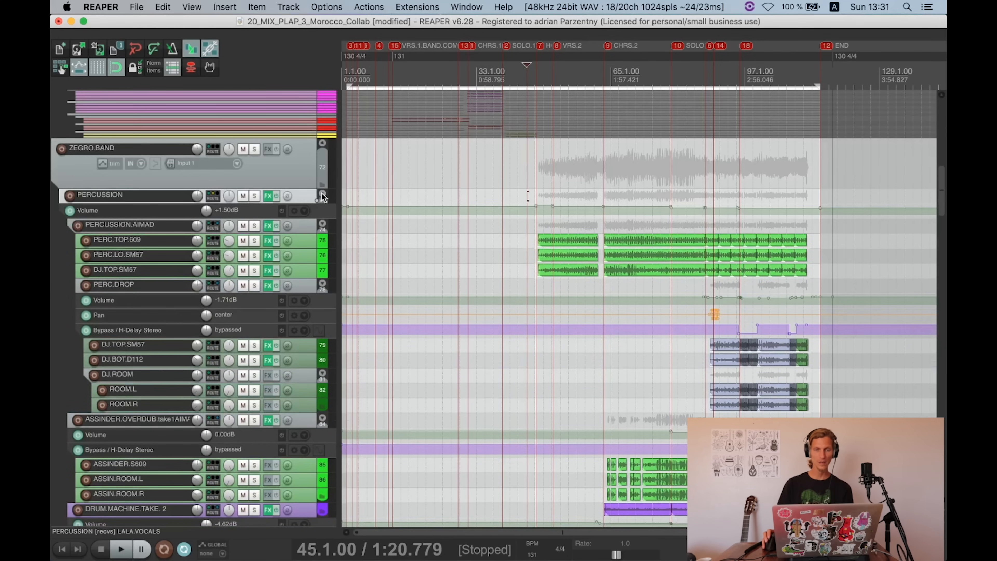
pyautogui.press('super+s')
pyautogui.click(322, 136)
pyautogui.moveTo(243, 256); pyautogui.dragTo(244, 259)
pyautogui.scroll(5, 556, 225)
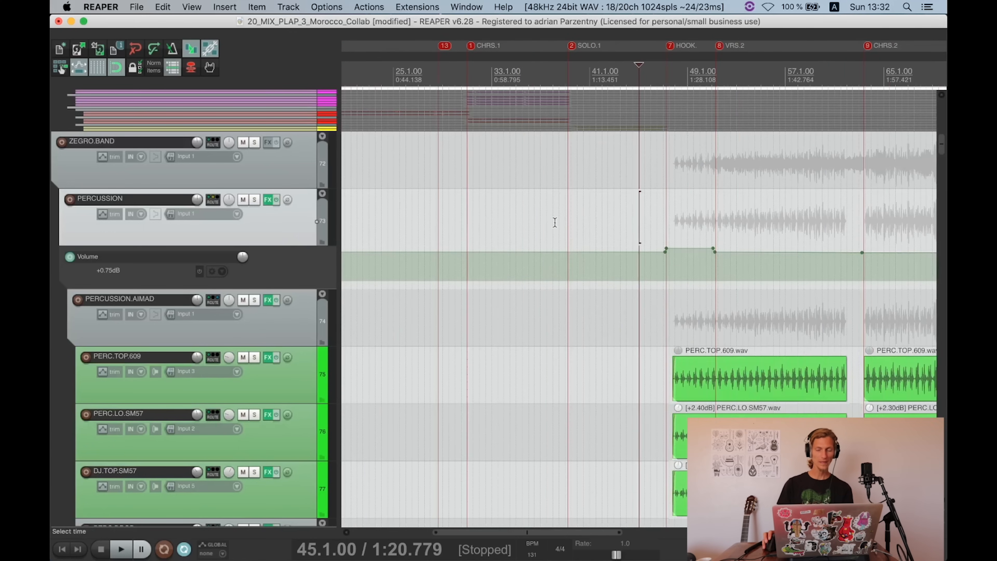
# Step: Play the ZEGRO.BAND tracks from the HOOK marker while examining the percussion items and volume automation
pyautogui.press('space')
pyautogui.click(666, 297)
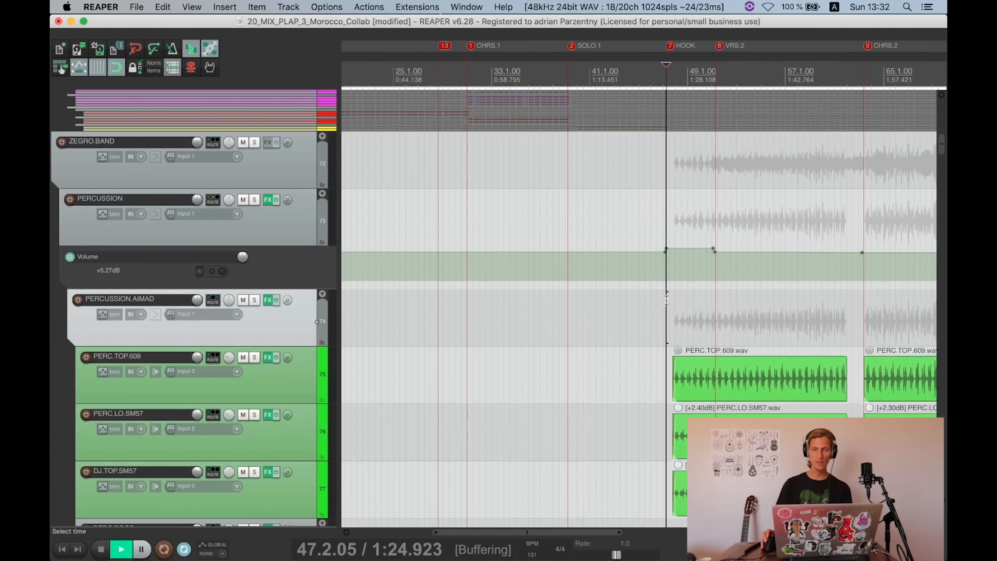
pyautogui.scroll(3, 701, 301)
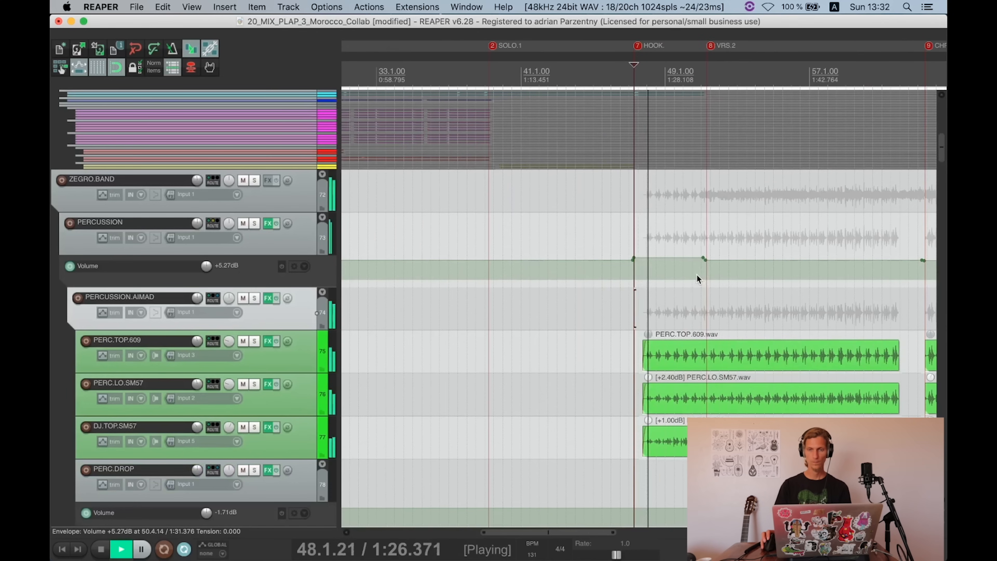
pyautogui.scroll(5, 691, 268)
pyautogui.scroll(-5, 688, 265)
pyautogui.press('super+s')
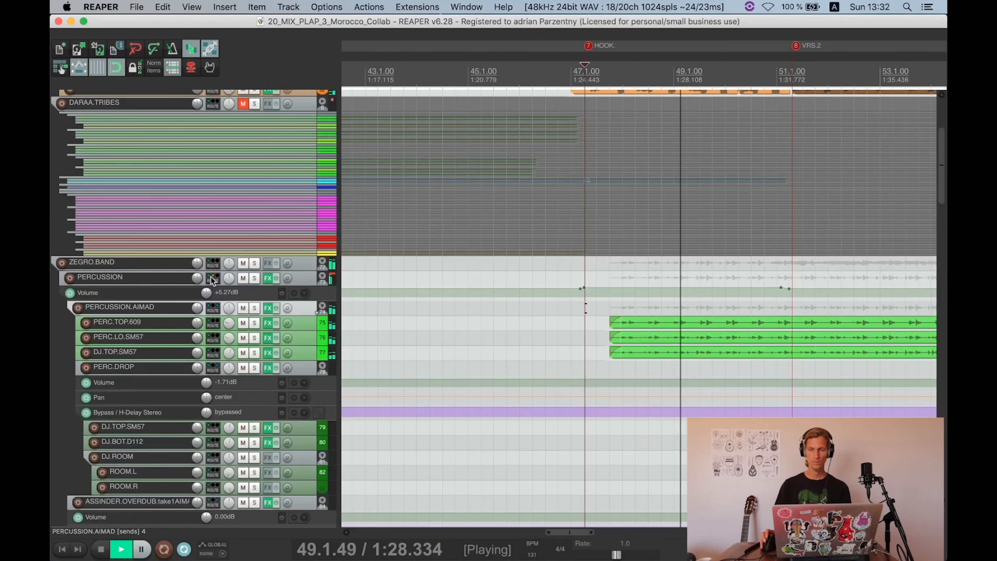
pyautogui.scroll(-4, 534, 290)
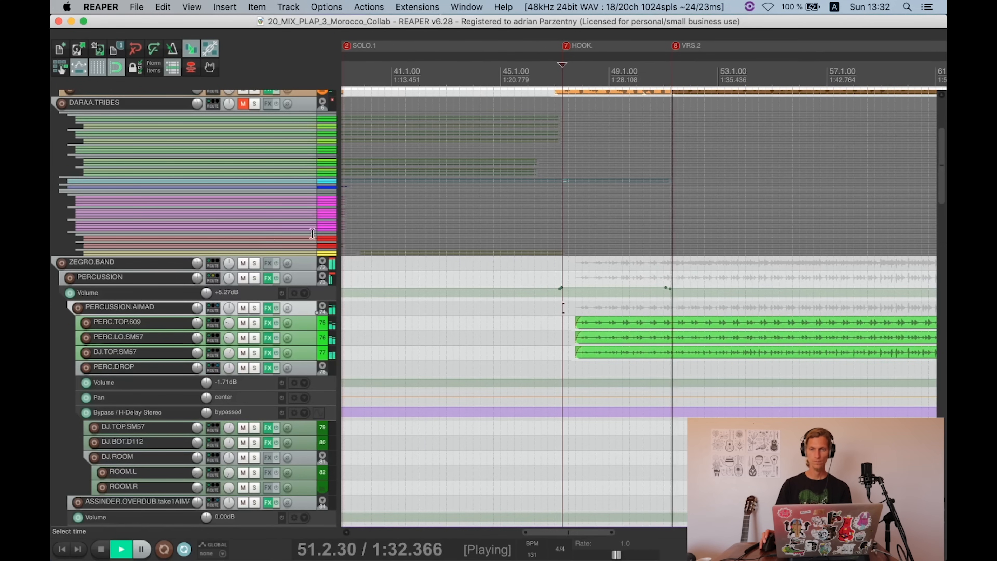
pyautogui.scroll(-2, 312, 234)
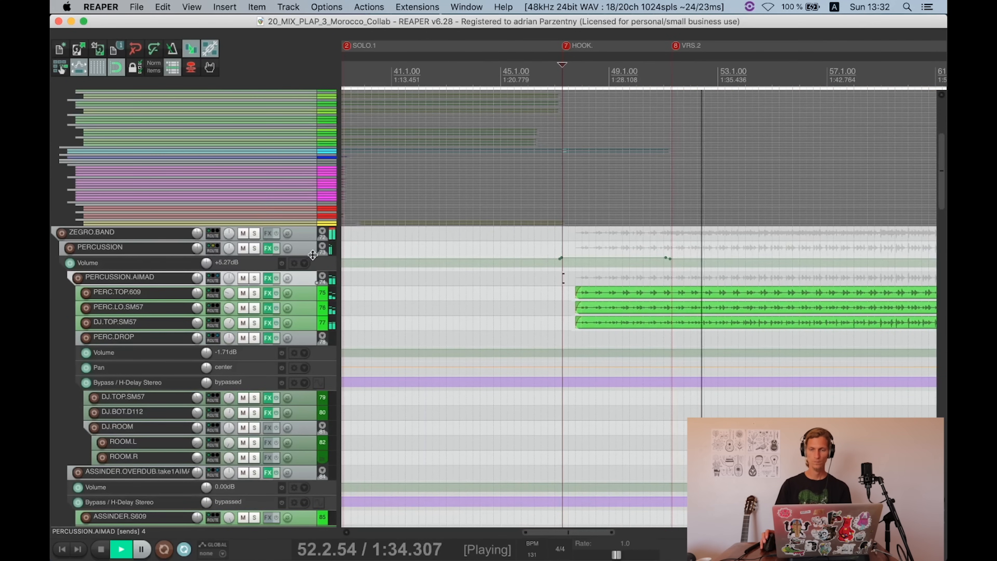
pyautogui.scroll(-1, 290, 257)
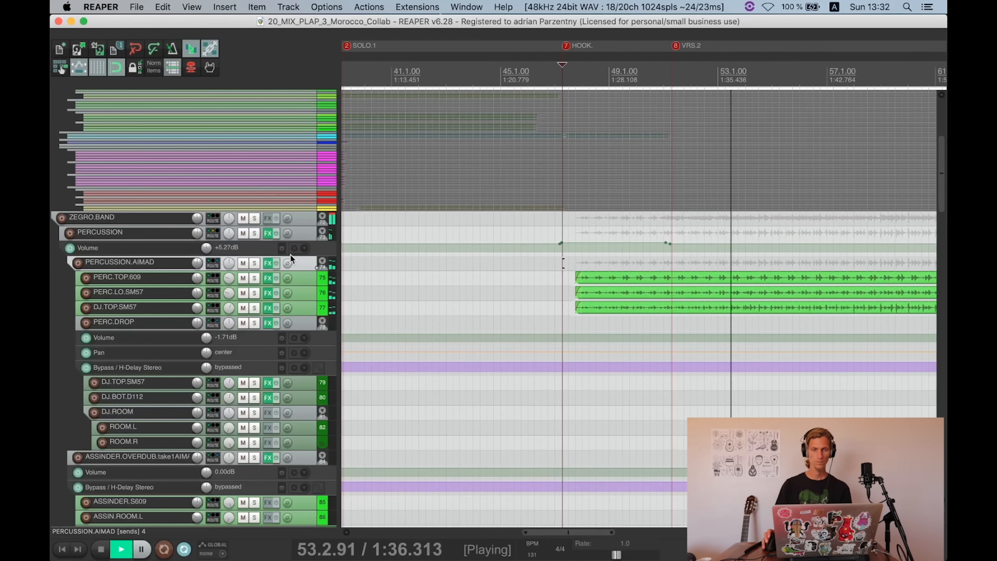
# Step: Solo the PERCUSSION folder during playback to hear it alone, select ZEGRO.BAND, then stop
pyautogui.click(254, 233)
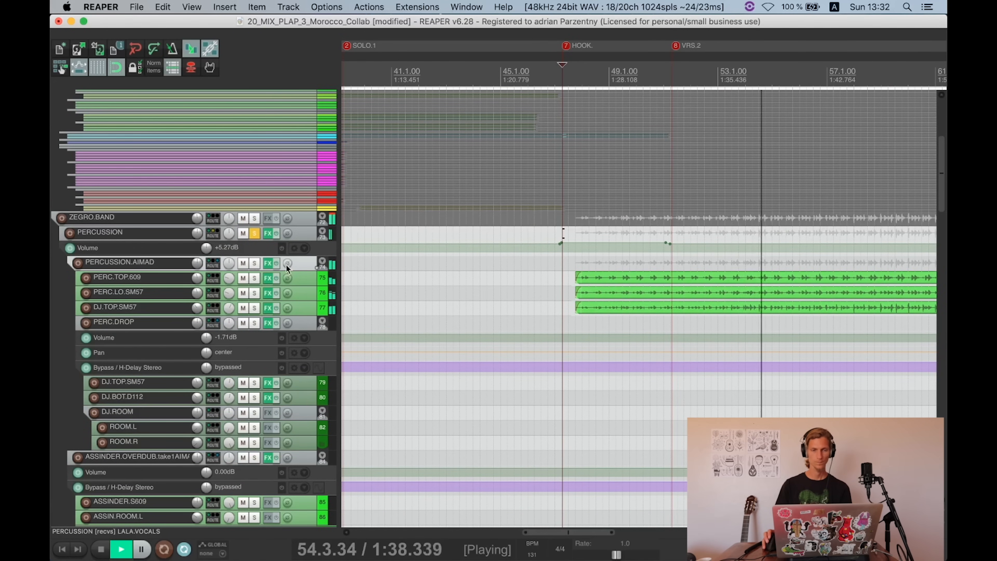
pyautogui.click(332, 219)
pyautogui.press('space')
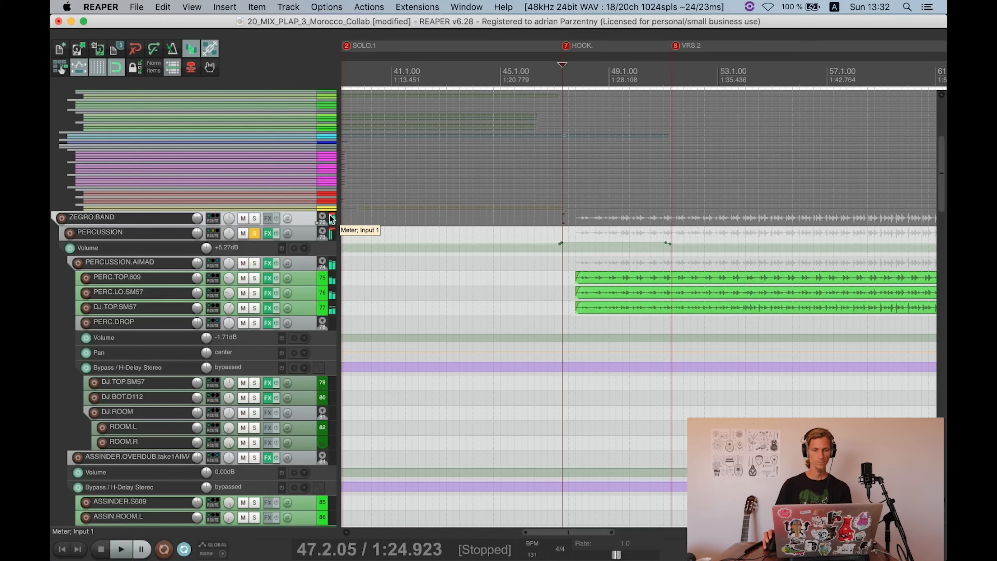
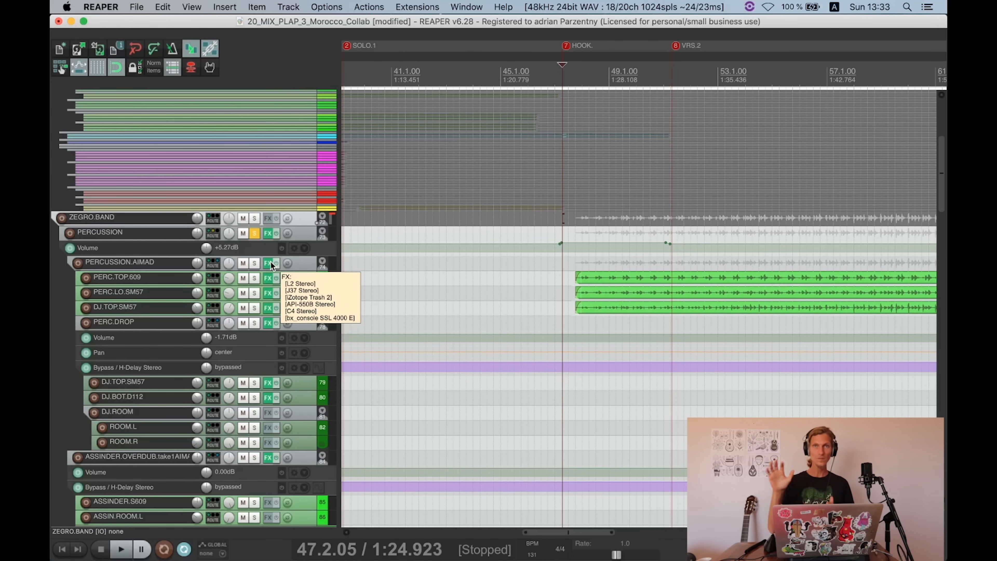
# Step: Play the soloed PERCUSSION folder from 47.4.00 while examining PERCUSSION.AIMAD and its microphone tracks, then stop
pyautogui.click(576, 260)
pyautogui.press('space')
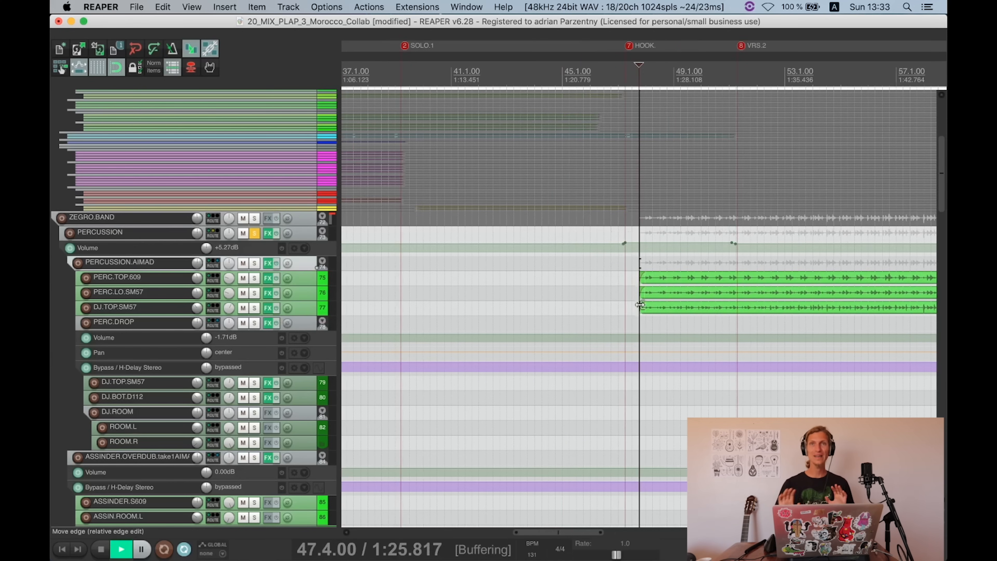
pyautogui.press('space')
pyautogui.press('space')
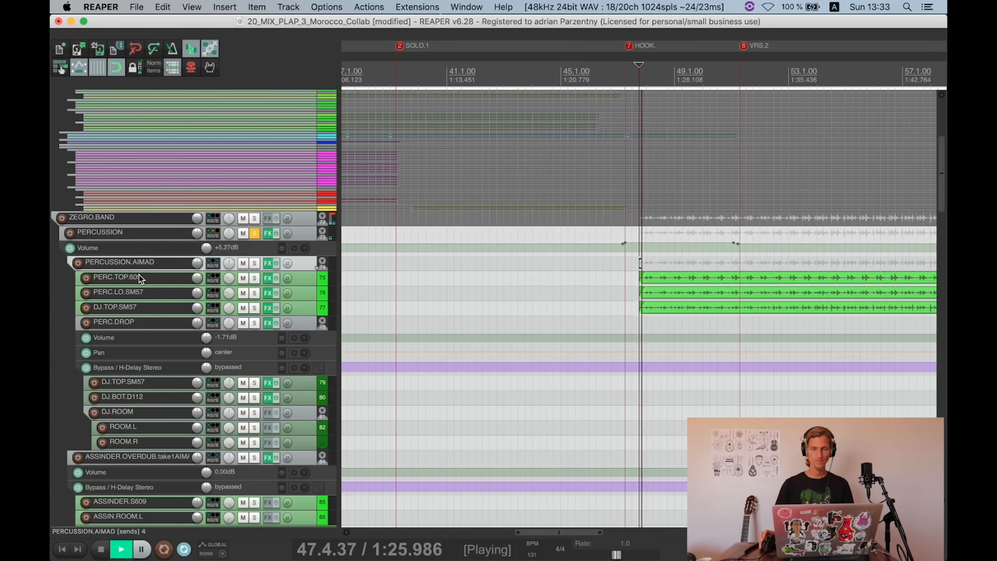
pyautogui.scroll(-1, 292, 279)
pyautogui.scroll(3, 297, 268)
pyautogui.scroll(-1, 296, 269)
pyautogui.scroll(-2, 297, 269)
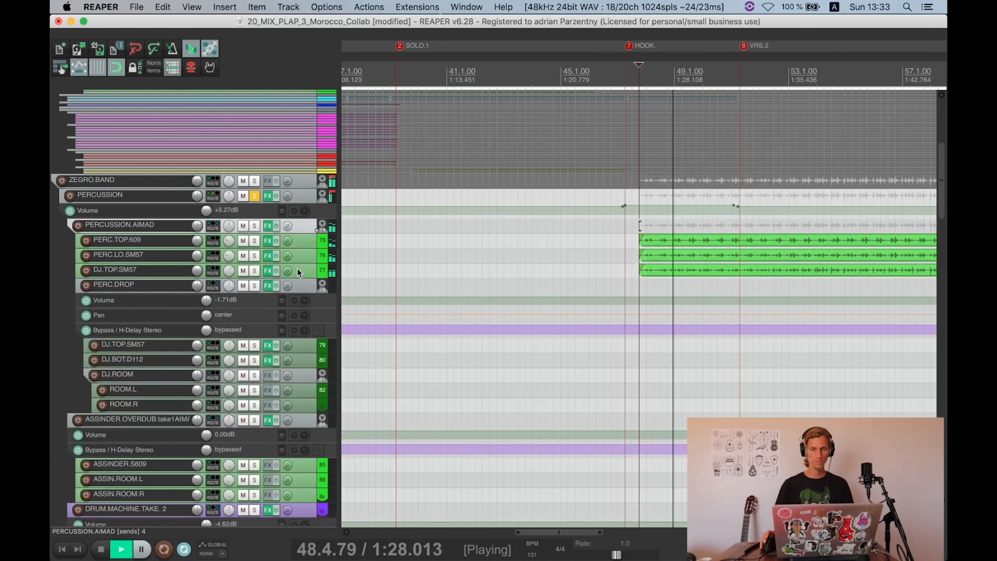
pyautogui.scroll(3, 297, 263)
pyautogui.scroll(2, 297, 256)
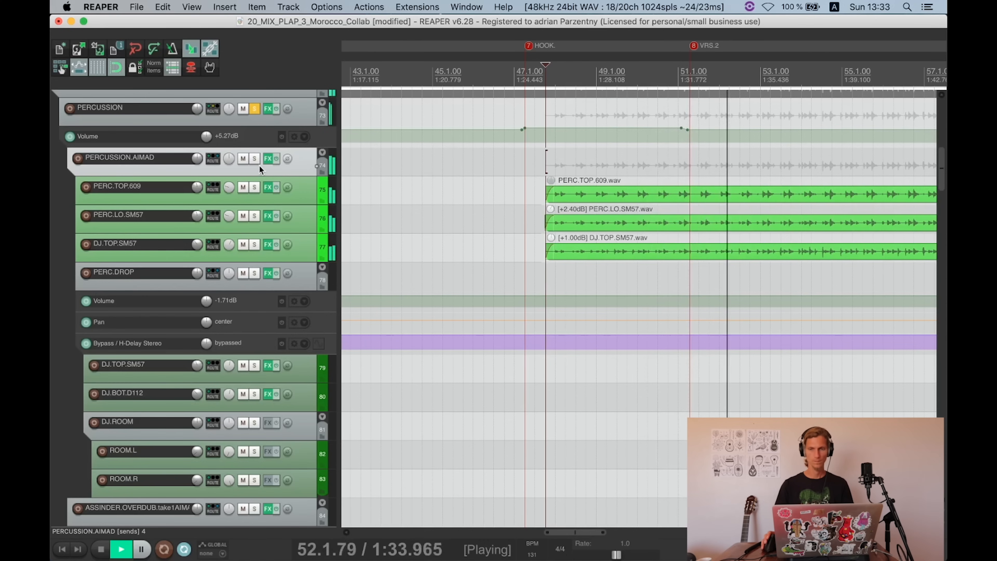
pyautogui.press('space')
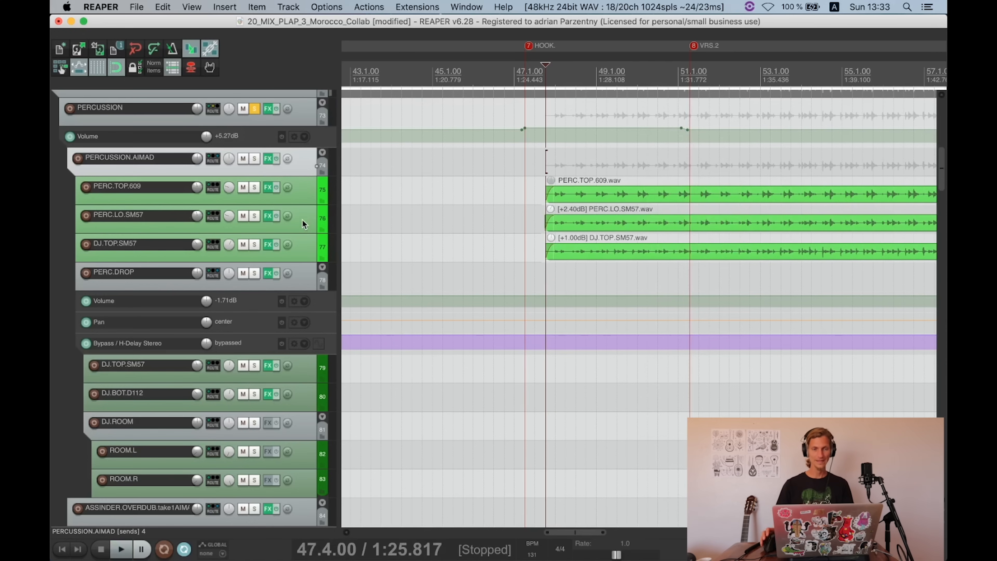
# Step: Solo PERCUSSION.AIMAD instead of PERCUSSION and bypass the effects from PERCUSSION down through PERC.TOP.609, PERC.LO.SM57 and DJ.TOP.SM57
pyautogui.click(255, 159)
pyautogui.click(255, 108)
pyautogui.moveTo(276, 113); pyautogui.dragTo(279, 247)
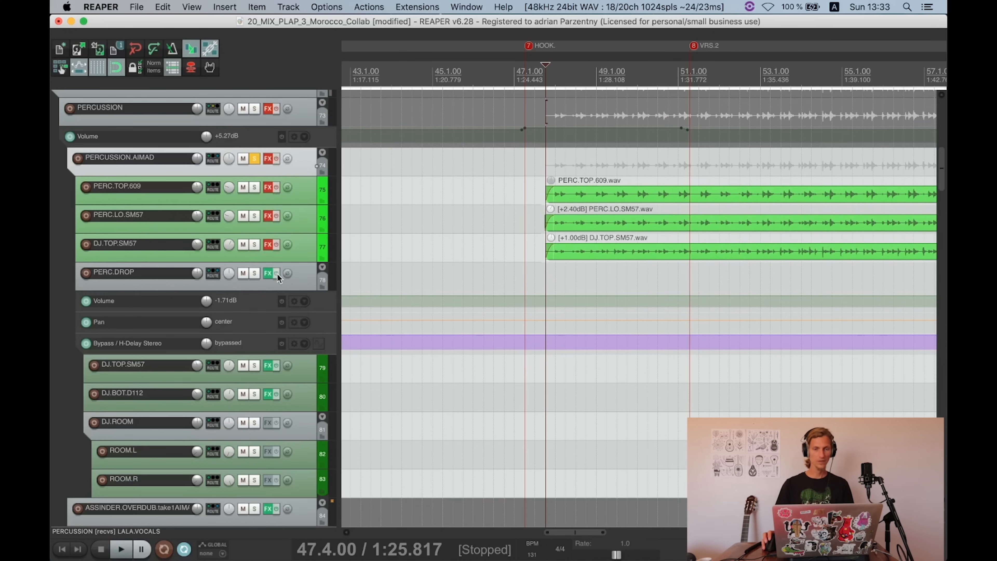
# Step: Play the percussion without effects briefly, then re-enable the effects on PERCUSSION, PERCUSSION.AIMAD and its three microphone tracks
pyautogui.press('space')
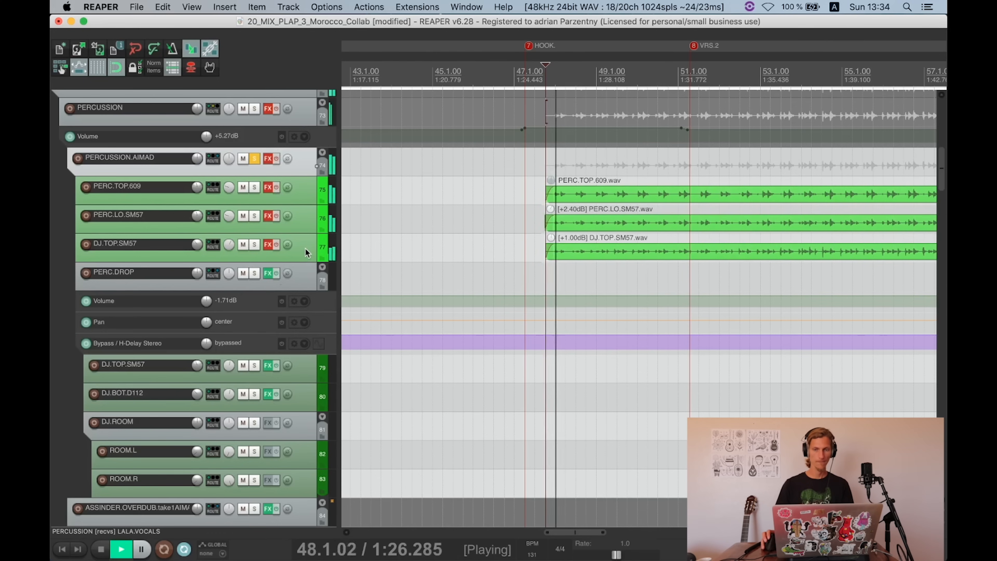
pyautogui.press('space')
pyautogui.click(277, 108)
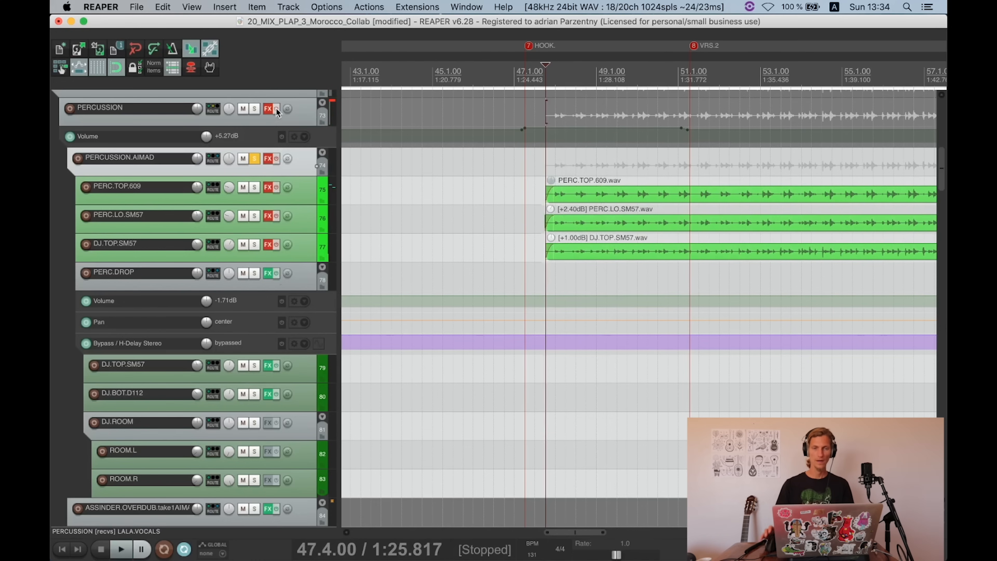
pyautogui.click(276, 188)
pyautogui.click(277, 215)
pyautogui.click(276, 244)
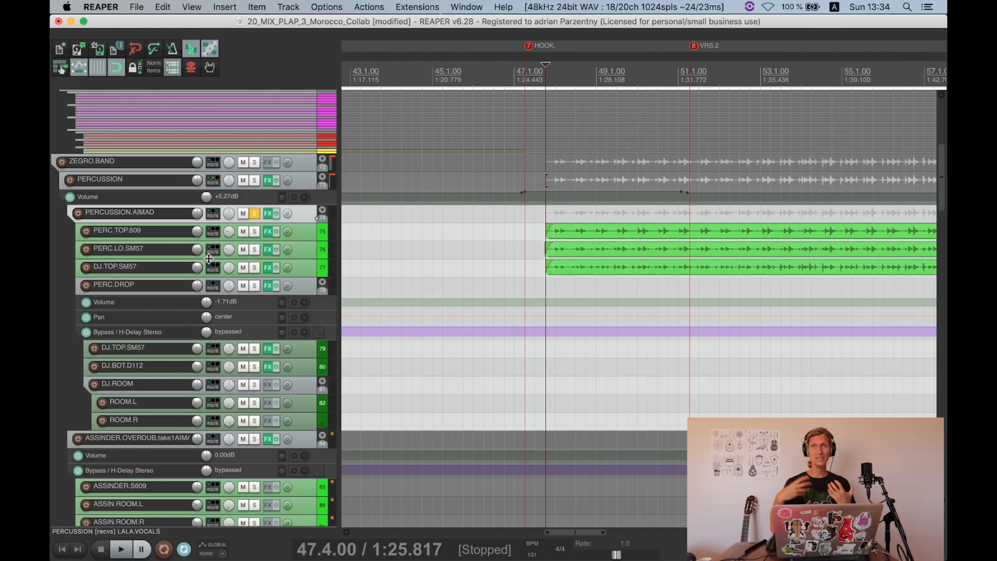
# Step: Compare PERC.LO.SM57 soloed and with the full PERCUSSION.AIMAD folder during playback, then stop and save the project
pyautogui.click(254, 250)
pyautogui.press('space')
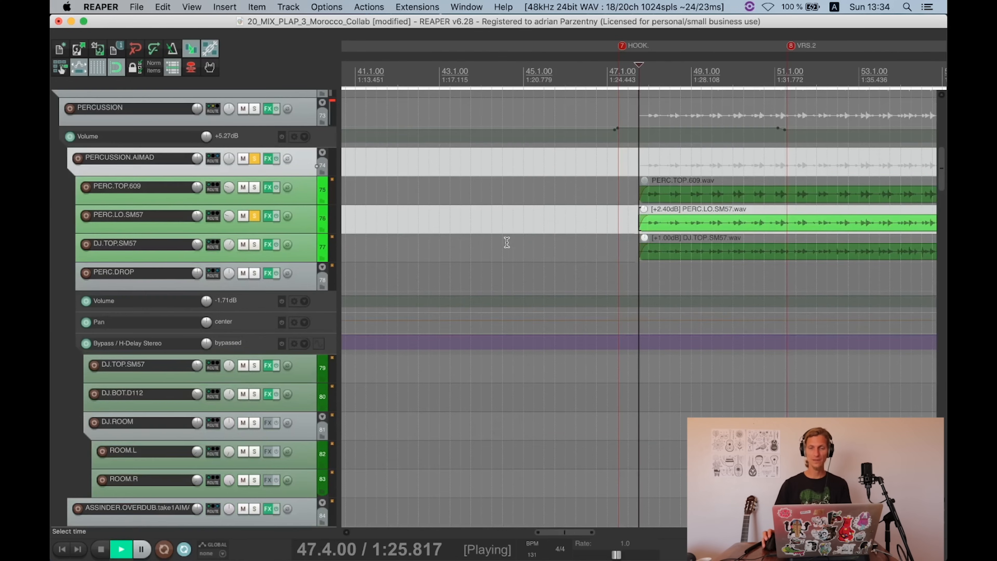
pyautogui.scroll(-3, 507, 242)
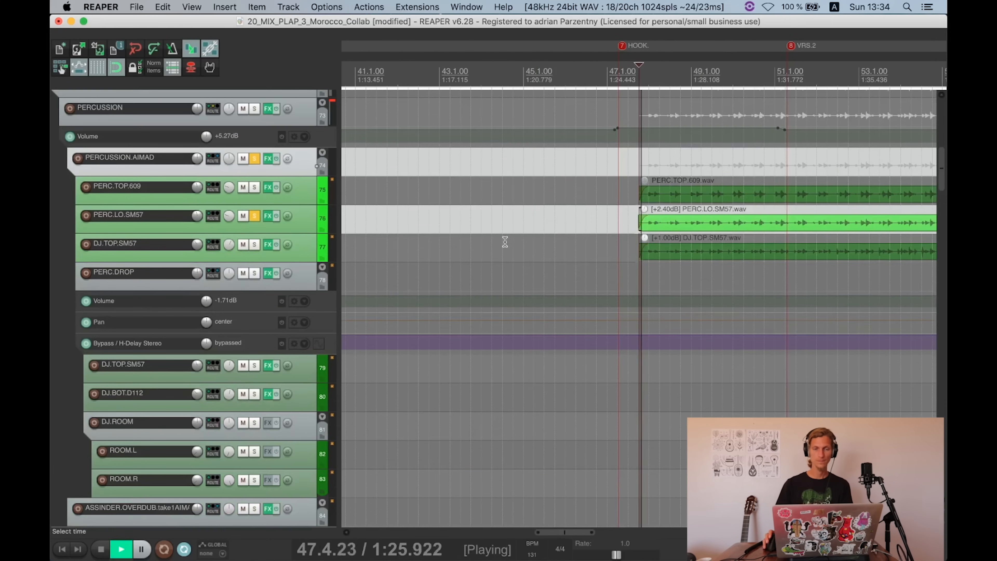
pyautogui.click(252, 217)
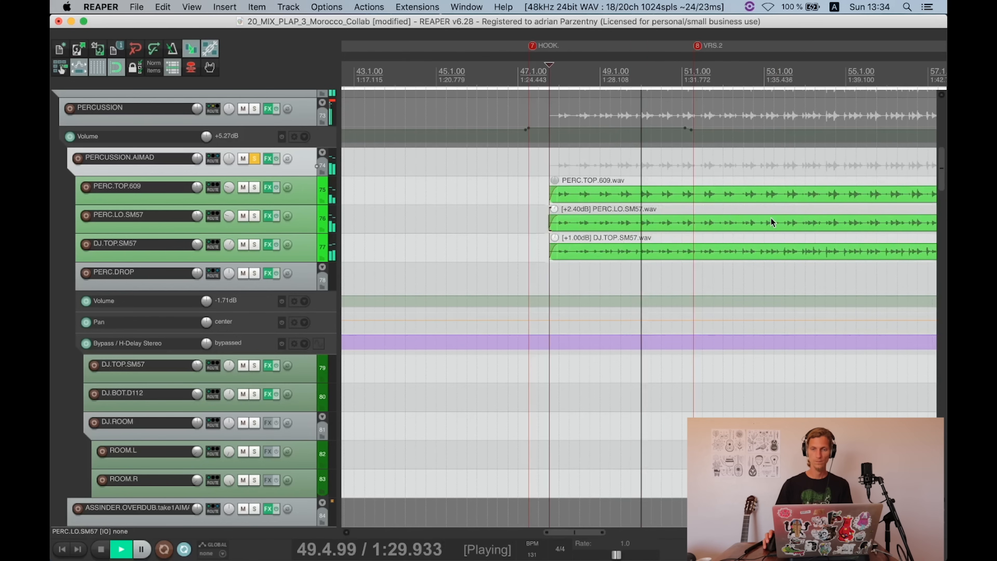
pyautogui.press('space')
pyautogui.press('super+s')
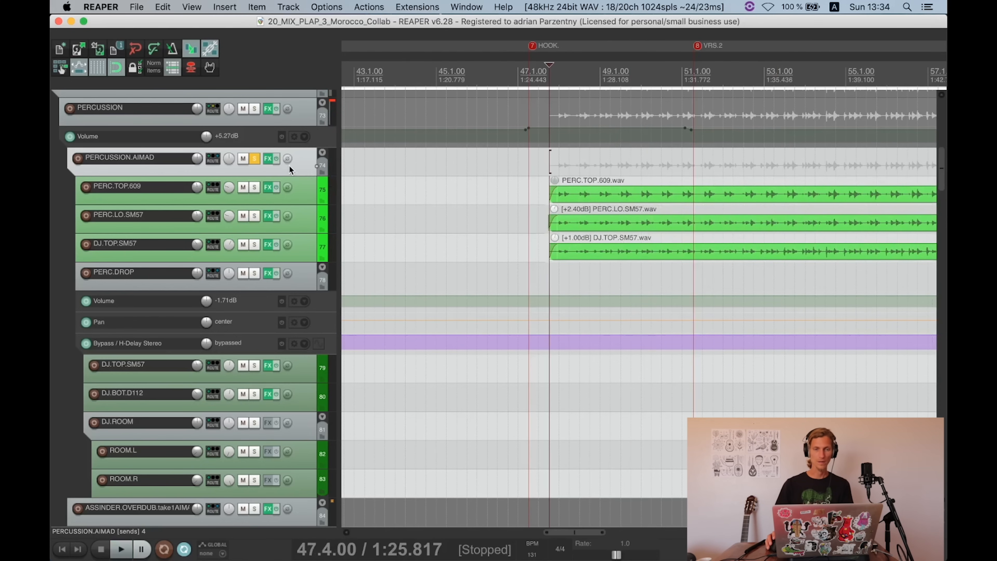
# Step: Bypass the effects on PERCUSSION, PERCUSSION.AIMAD, PERC.TOP.609 and PERC.LO.SM57, keeping those on DJ.TOP.SM57 active
pyautogui.click(276, 109)
pyautogui.click(276, 159)
pyautogui.click(276, 186)
pyautogui.click(276, 216)
pyautogui.click(277, 244)
pyautogui.click(276, 244)
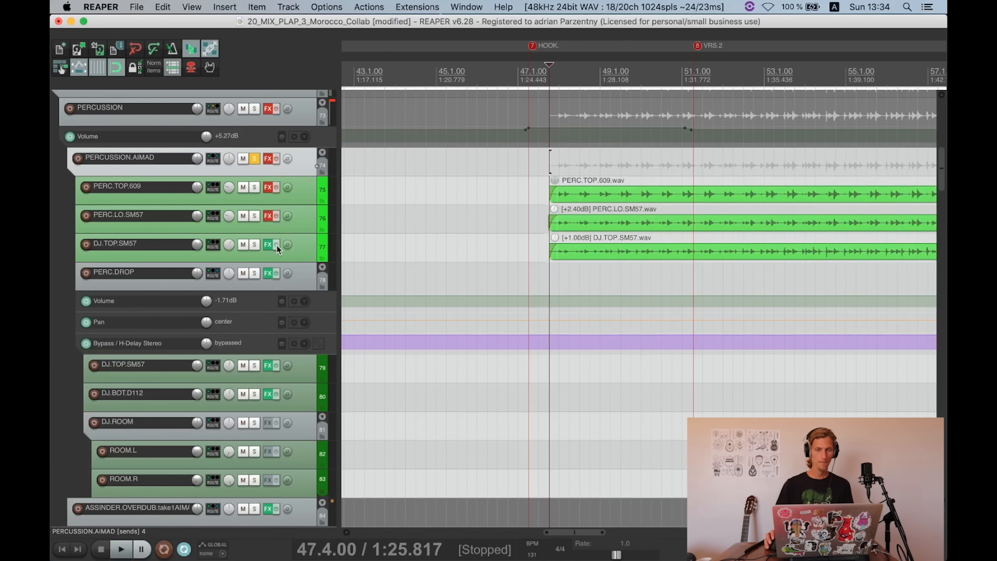
# Step: Open the effects chain of DJ.TOP.SM57 and remove the disabled bx_console SSL 4000 E plugin from it
pyautogui.click(269, 246)
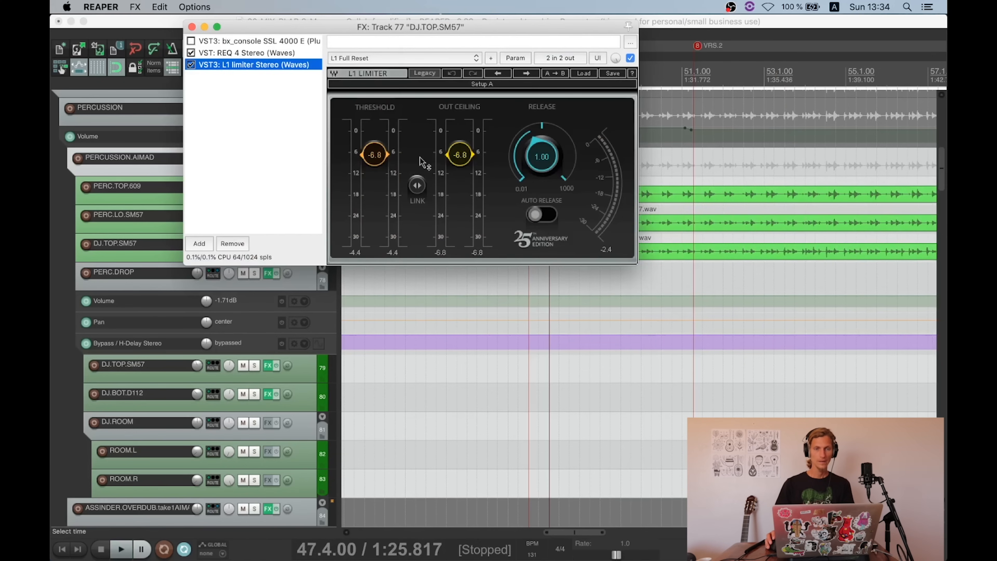
pyautogui.click(229, 43)
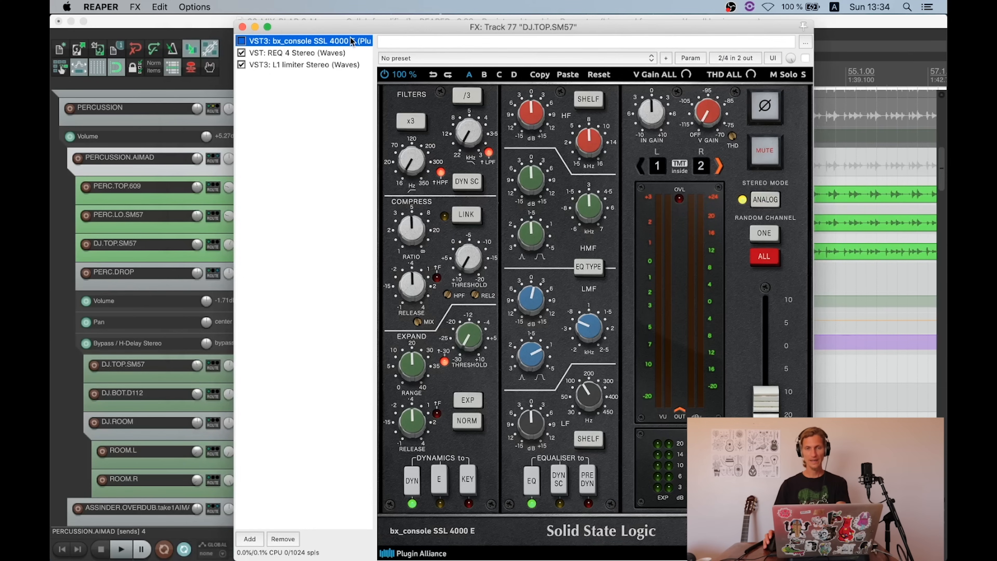
pyautogui.press('Delete')
pyautogui.click(312, 43)
pyautogui.press('super+z')
pyautogui.click(305, 41)
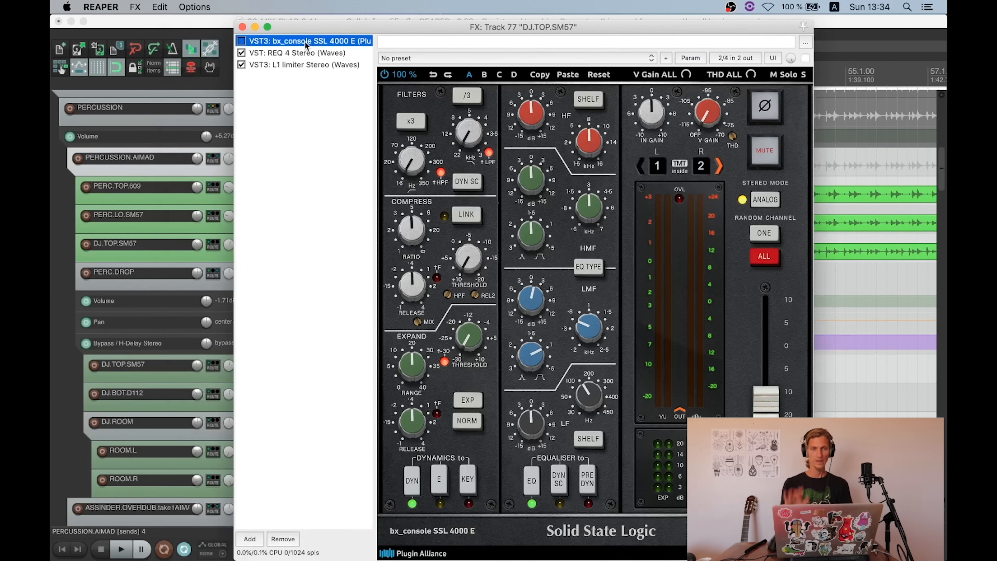
pyautogui.press('Delete')
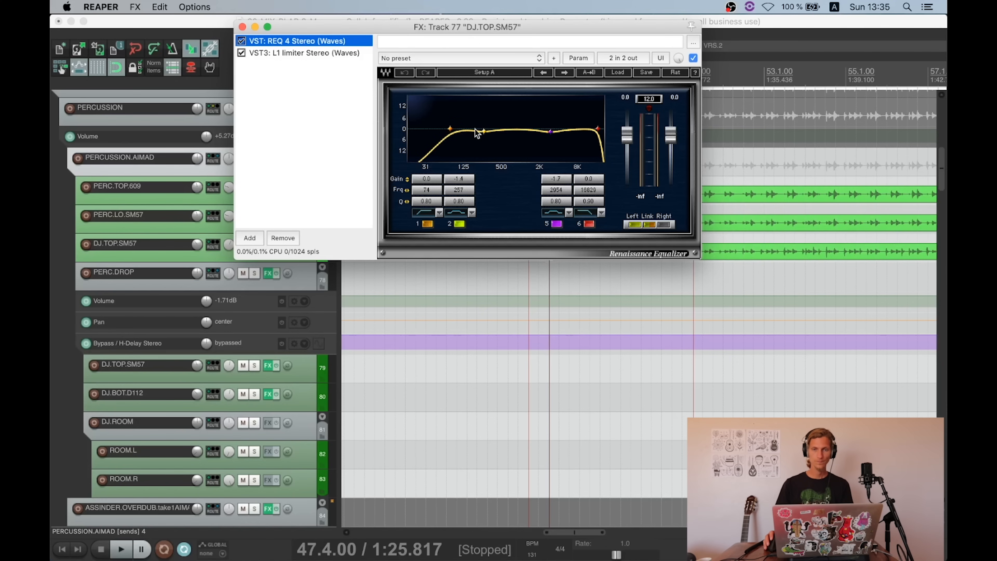
# Step: Examine the REQ 4 curve and the L1 limiter settings on DJ.TOP.SM57, then close its effects chain
pyautogui.moveTo(469, 30); pyautogui.dragTo(511, 38)
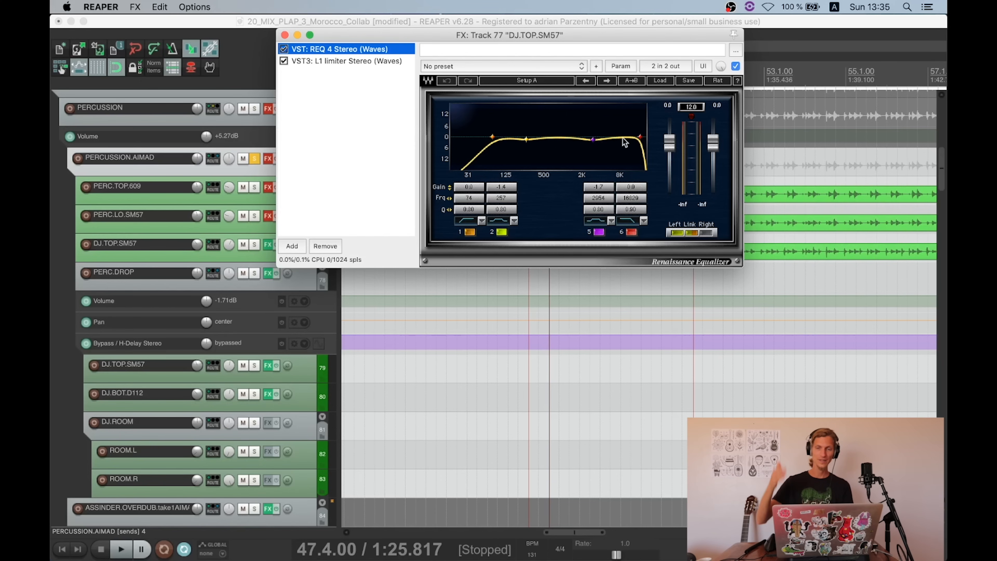
pyautogui.click(319, 59)
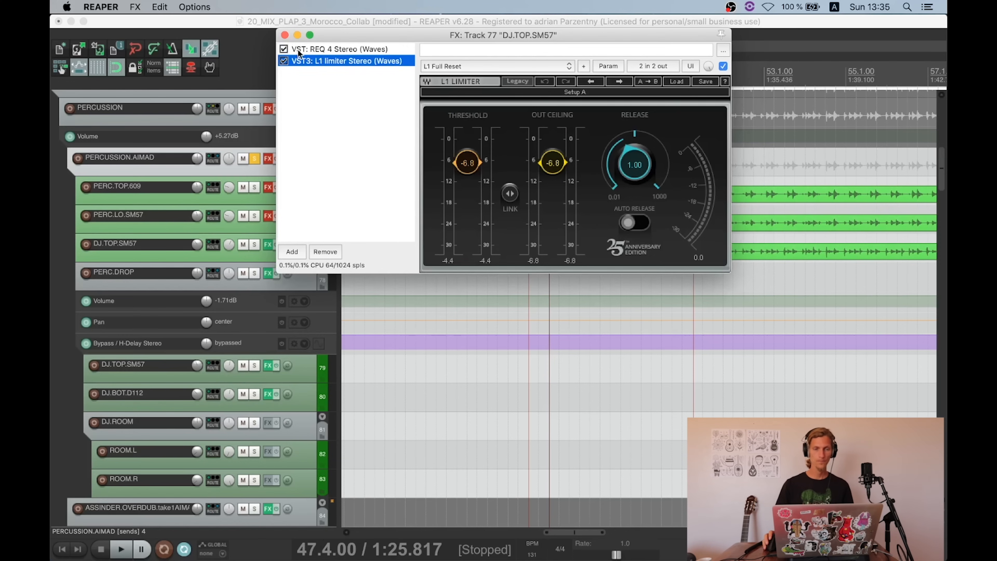
pyautogui.click(285, 36)
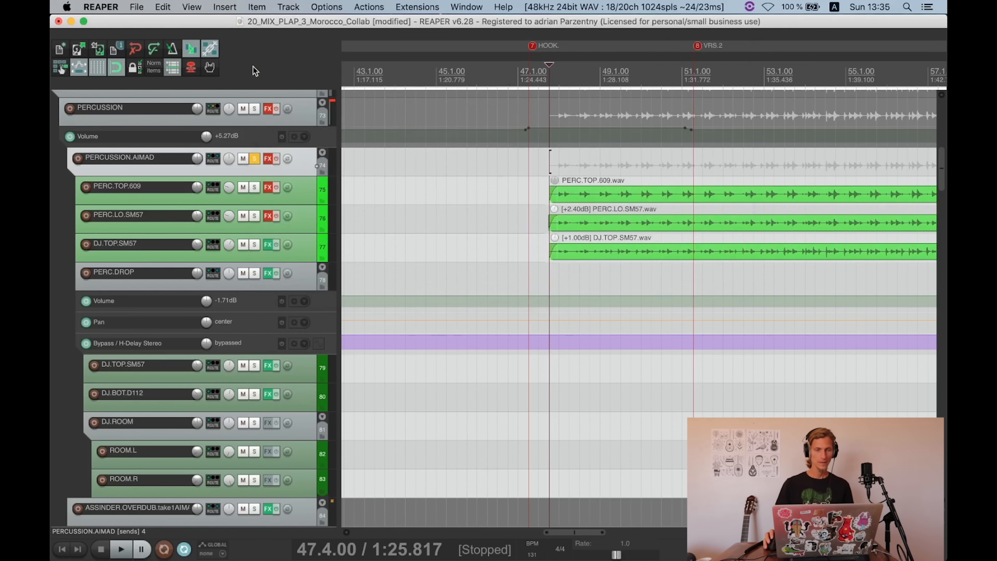
# Step: Re-enable the effects on PERC.LO.SM57, show its REQ 4 equalizer, and play the track soloed
pyautogui.click(276, 216)
pyautogui.click(268, 216)
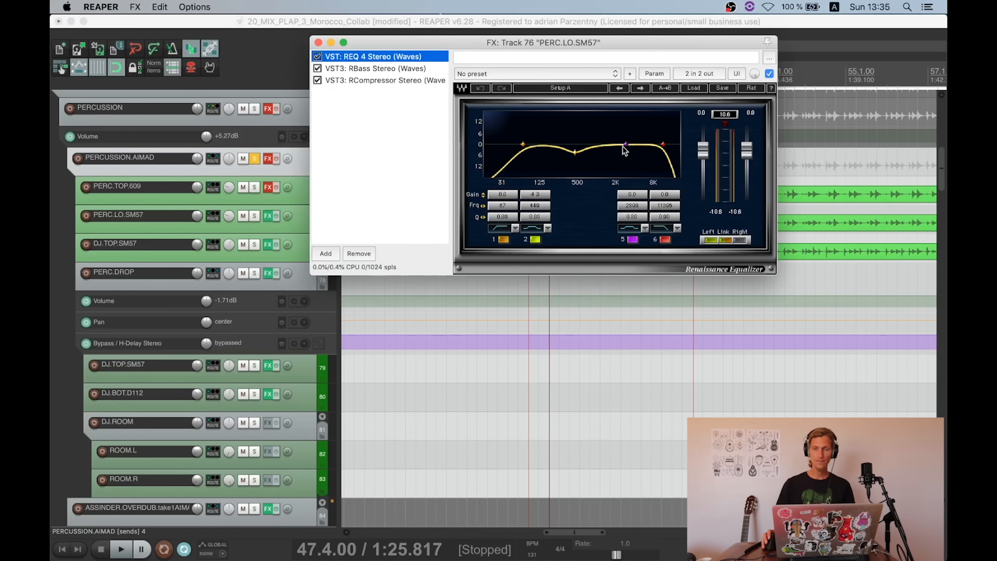
pyautogui.click(254, 216)
pyautogui.press('space')
# Step: Boost the second REQ 4 band on PERC.LO.SM57 to about 14 dB, listen to it, then undo the boost
pyautogui.moveTo(575, 152); pyautogui.dragTo(573, 116)
pyautogui.press('space')
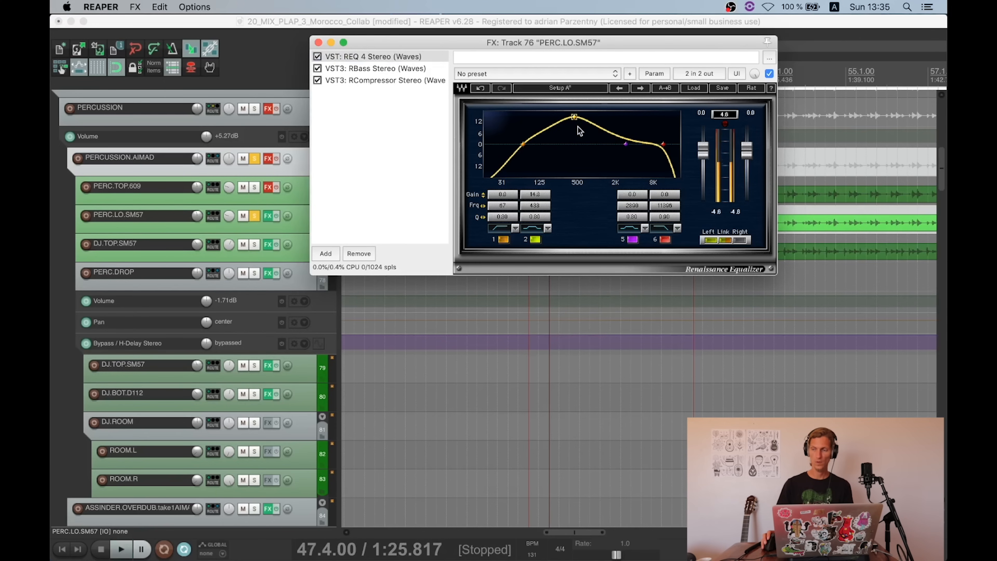
pyautogui.press('space')
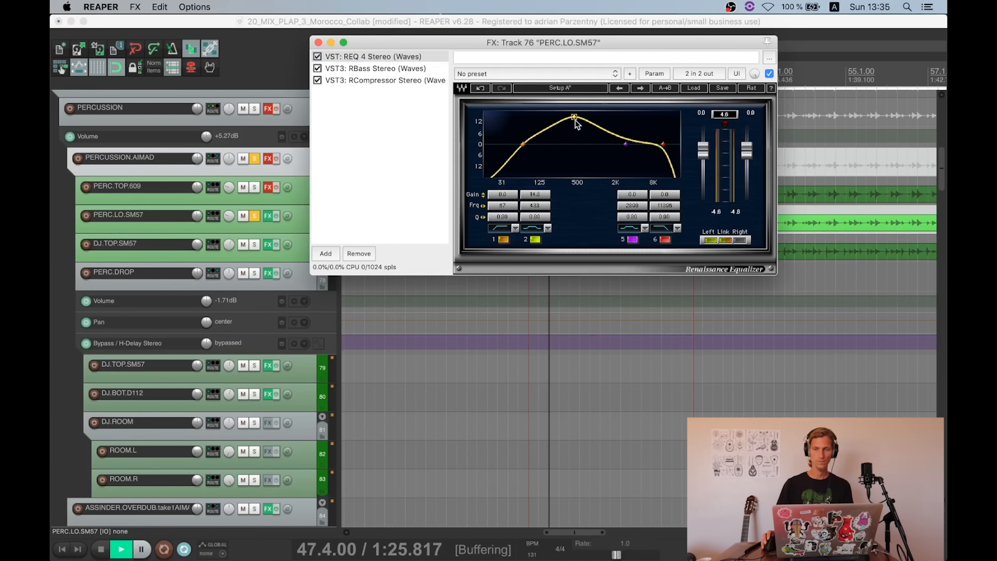
pyautogui.press('space')
pyautogui.press('super+z')
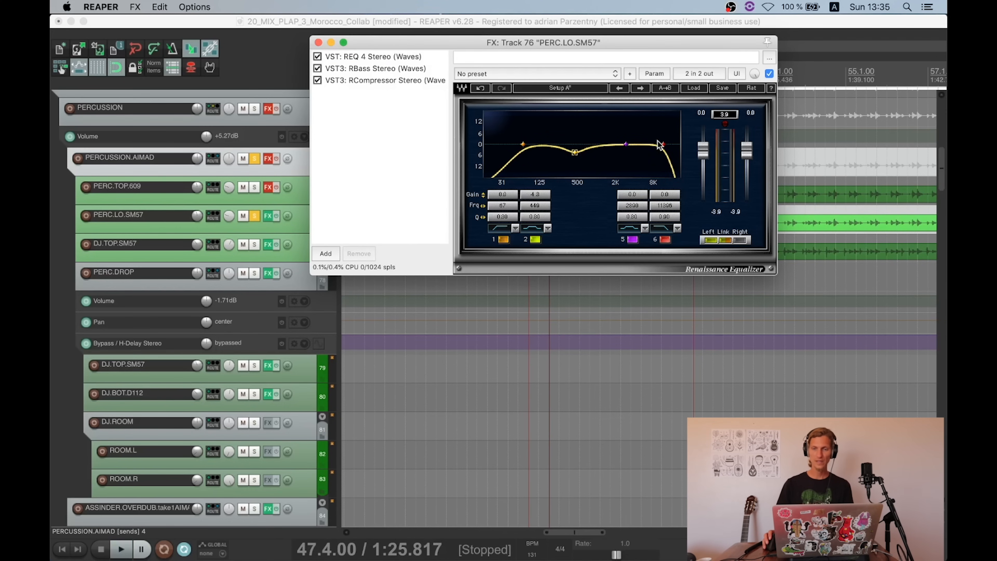
# Step: Examine the REQ 4, RBass and RCompressor settings on PERC.LO.SM57, then close its effects chain
pyautogui.click(408, 56)
pyautogui.click(396, 80)
pyautogui.click(398, 69)
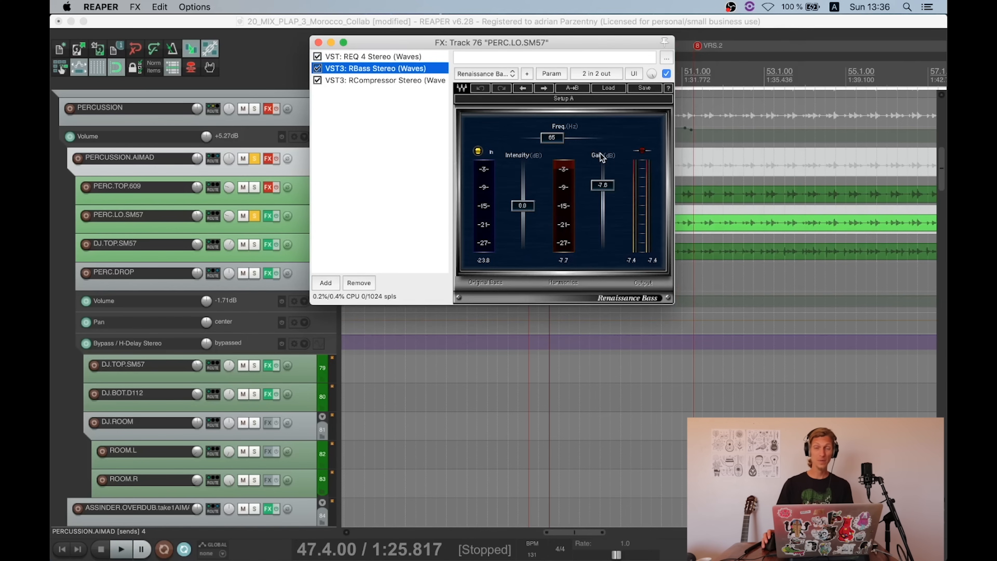
pyautogui.click(410, 80)
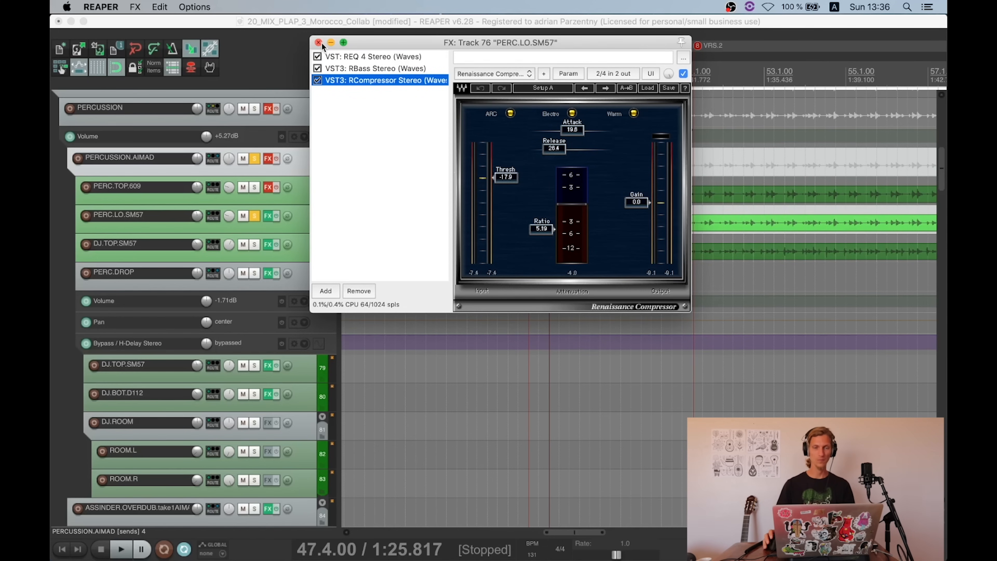
pyautogui.click(319, 42)
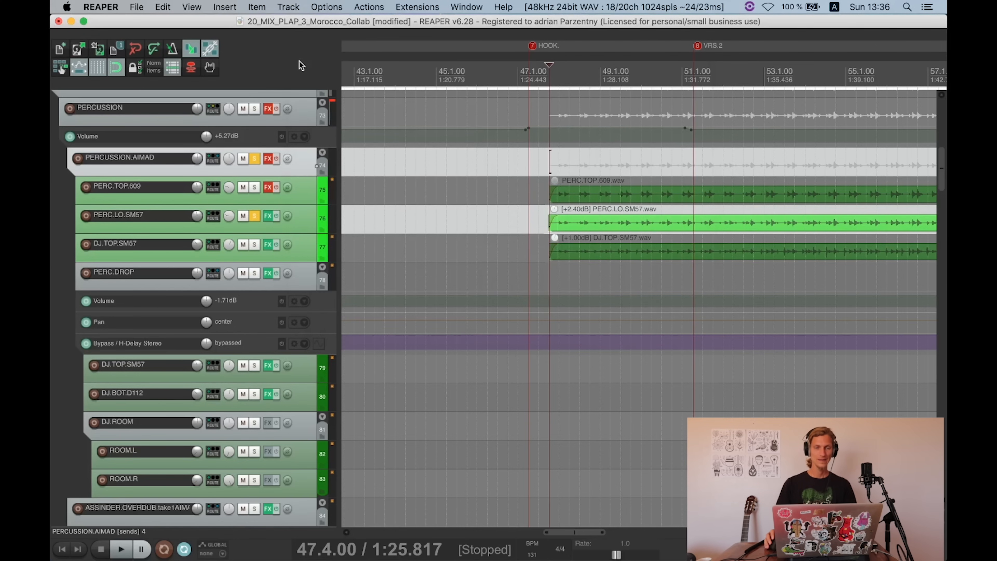
# Step: Re-enable the effects on PERC.TOP.609, unsolo PERC.LO.SM57, and show the REQ 4 equalizer of PERC.TOP.609
pyautogui.click(276, 188)
pyautogui.click(254, 216)
pyautogui.click(268, 158)
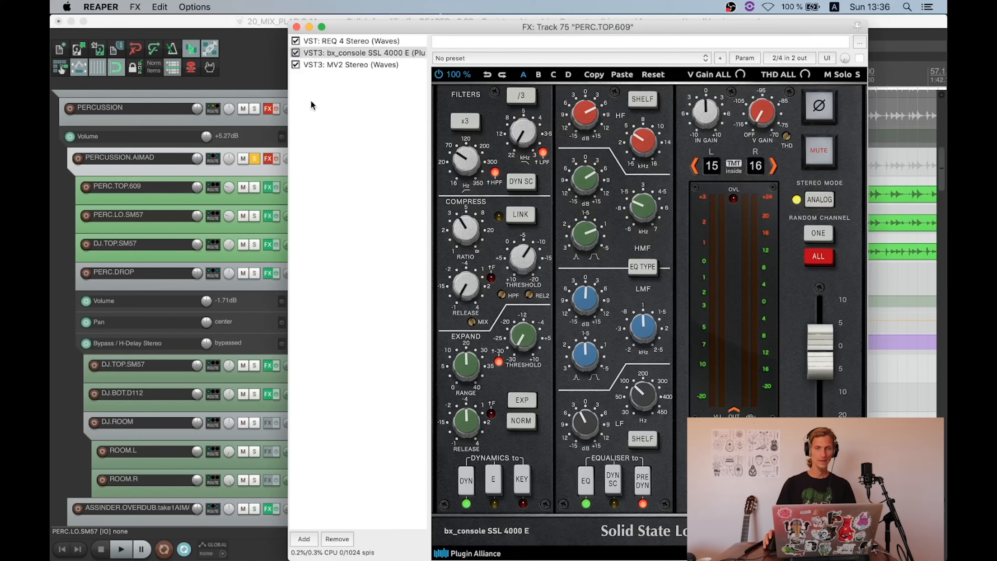
pyautogui.click(337, 44)
pyautogui.moveTo(440, 29); pyautogui.dragTo(519, 31)
pyautogui.click(237, 196)
pyautogui.press('super+Up')
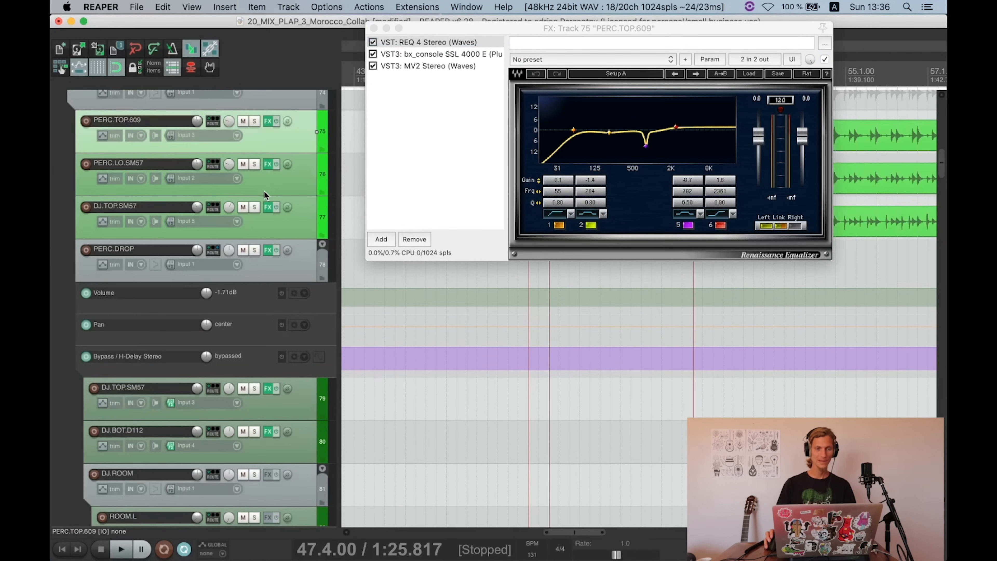
pyautogui.press('super+Down')
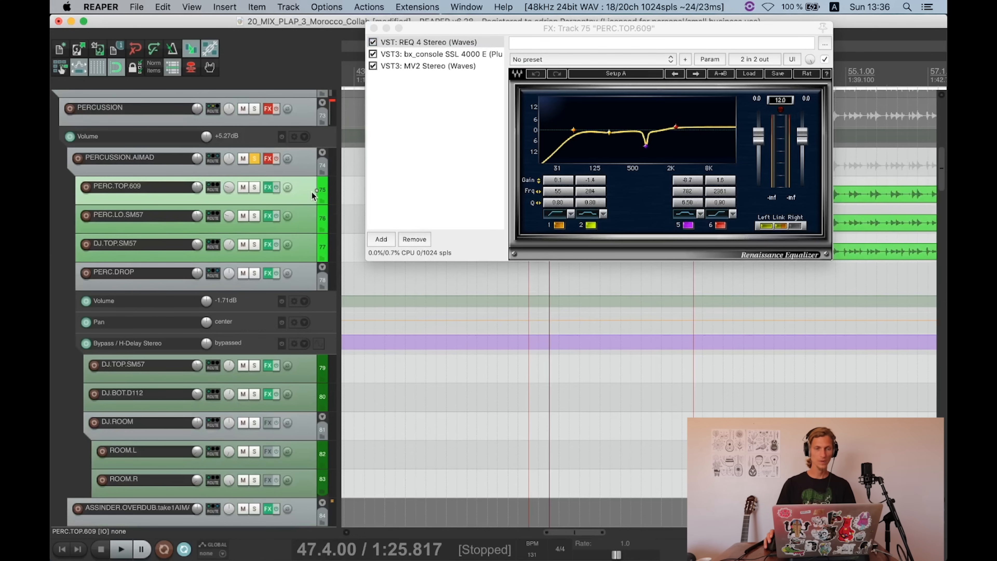
# Step: Look through the project's tracks down to the PLL.COMP= and FX folders, mute LALA.VOCALS, and return to the percussion tracks
pyautogui.scroll(-12, 312, 186)
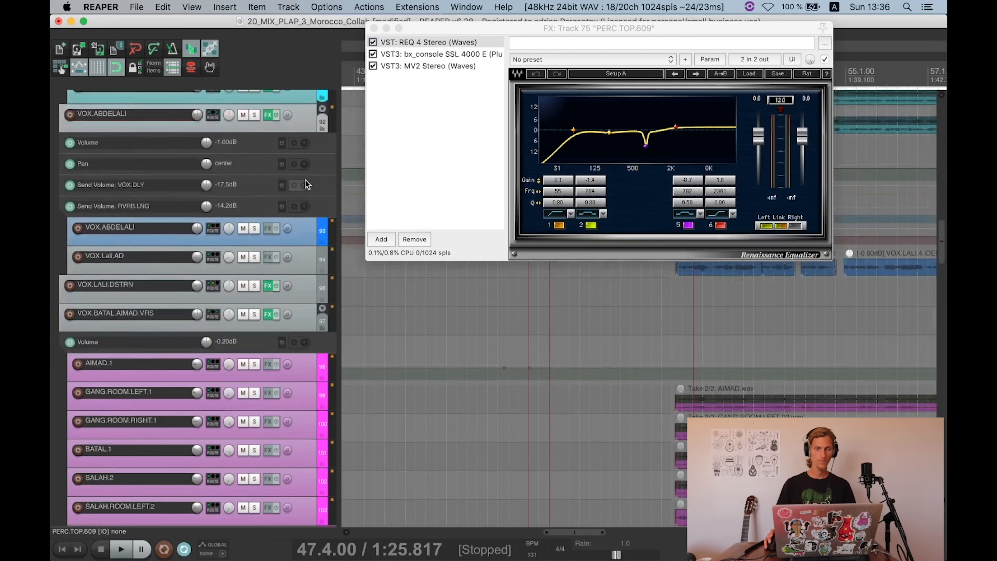
pyautogui.scroll(12, 305, 180)
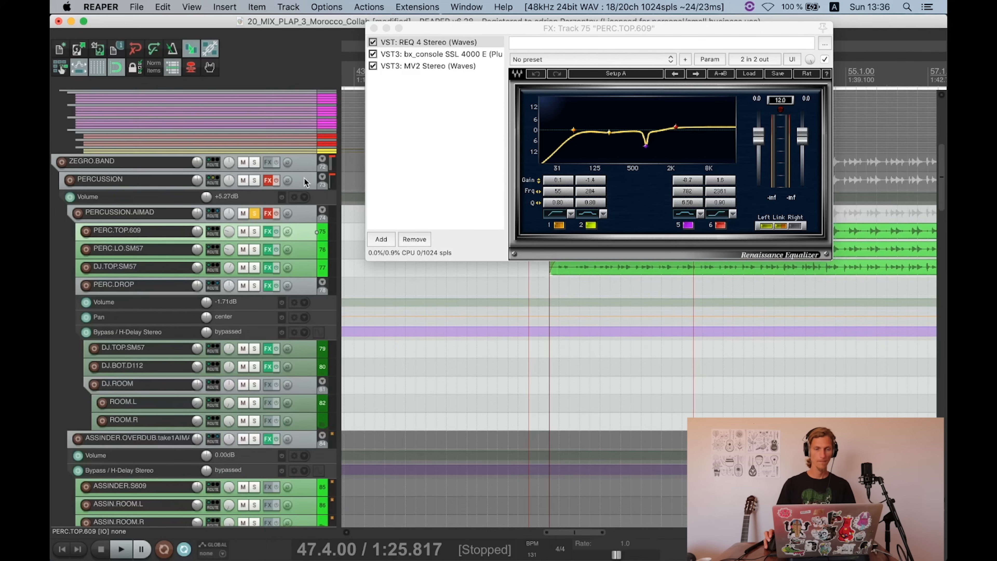
pyautogui.scroll(-20, 301, 179)
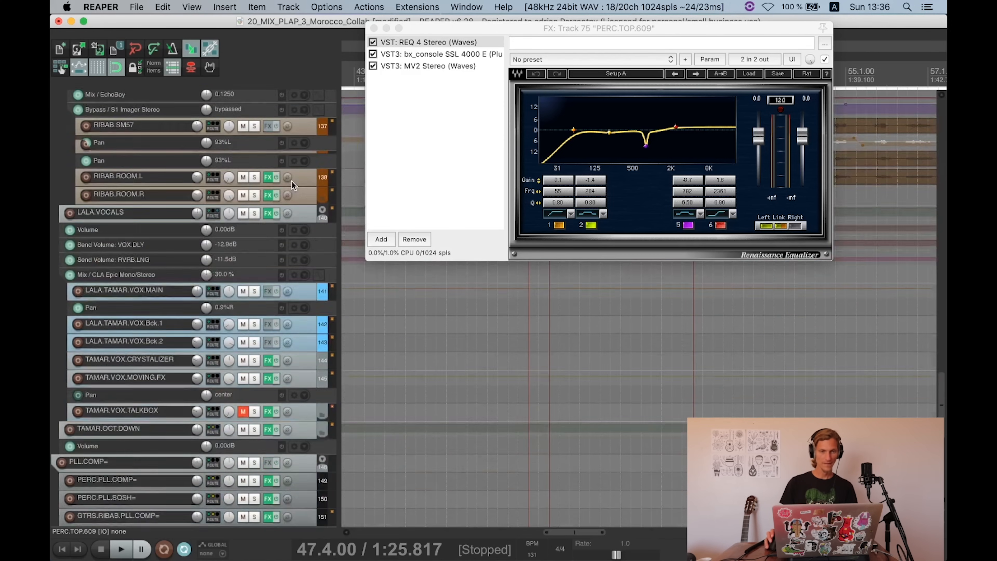
pyautogui.scroll(-14, 290, 180)
pyautogui.scroll(7, 273, 195)
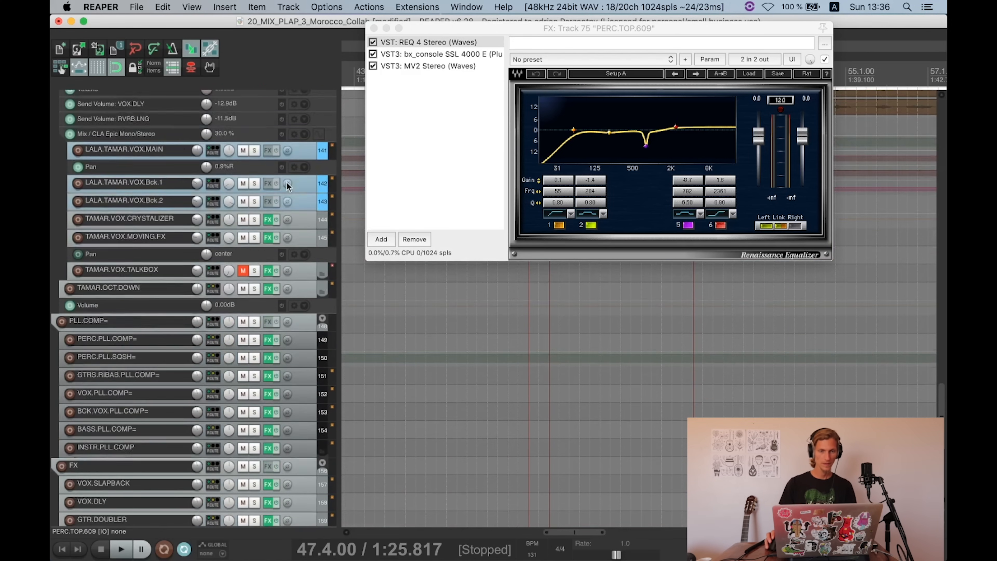
pyautogui.scroll(4, 287, 186)
pyautogui.scroll(20, 257, 148)
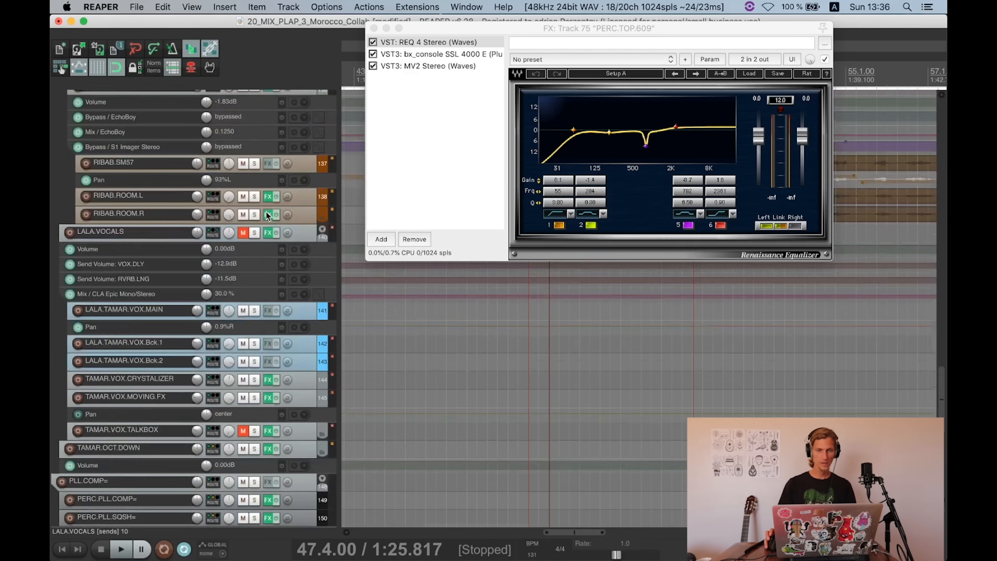
pyautogui.scroll(20, 285, 220)
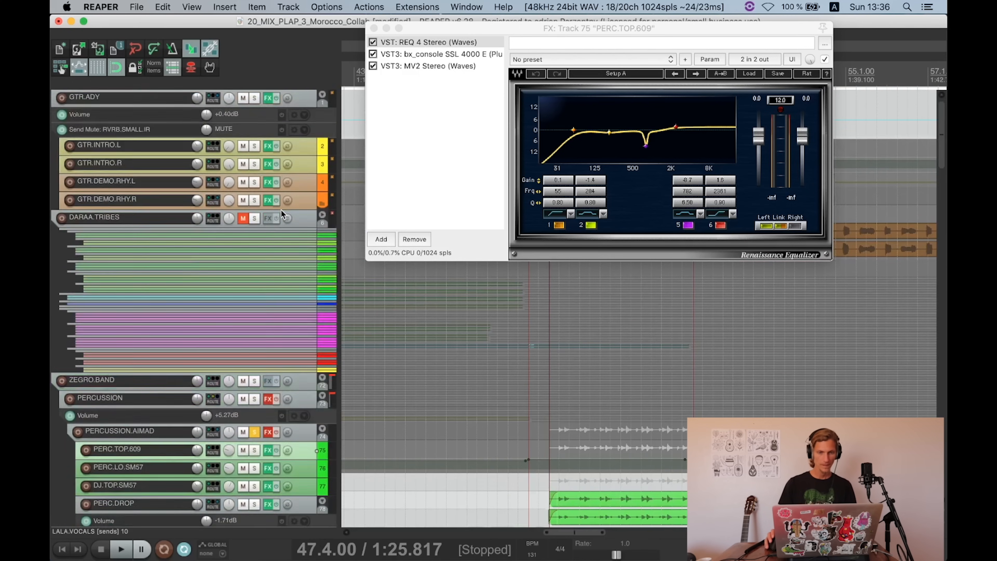
pyautogui.scroll(-14, 254, 255)
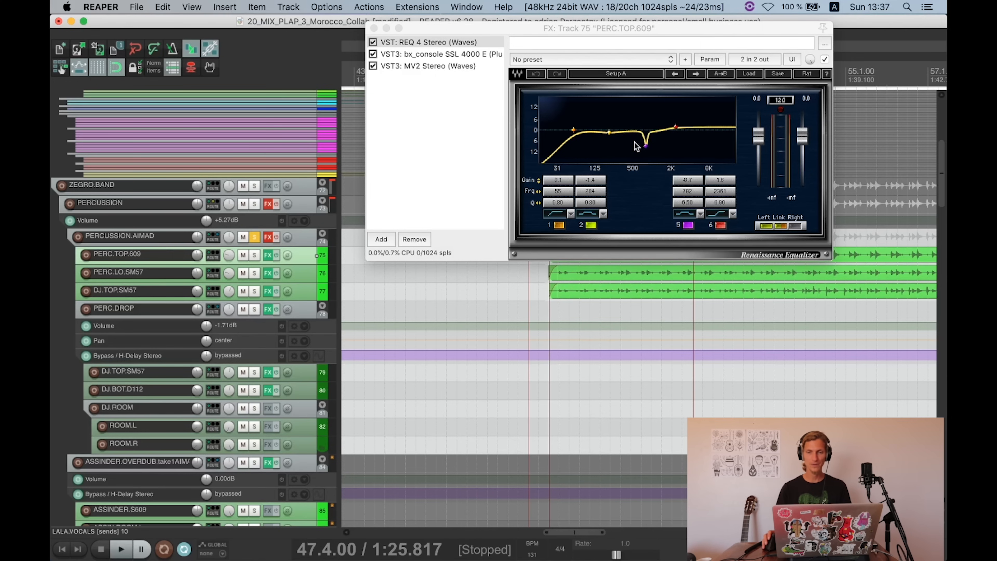
# Step: Solo PERC.TOP.609 and play it from 50.4.00 while examining the narrow cut in its REQ 4, then stop
pyautogui.press('space')
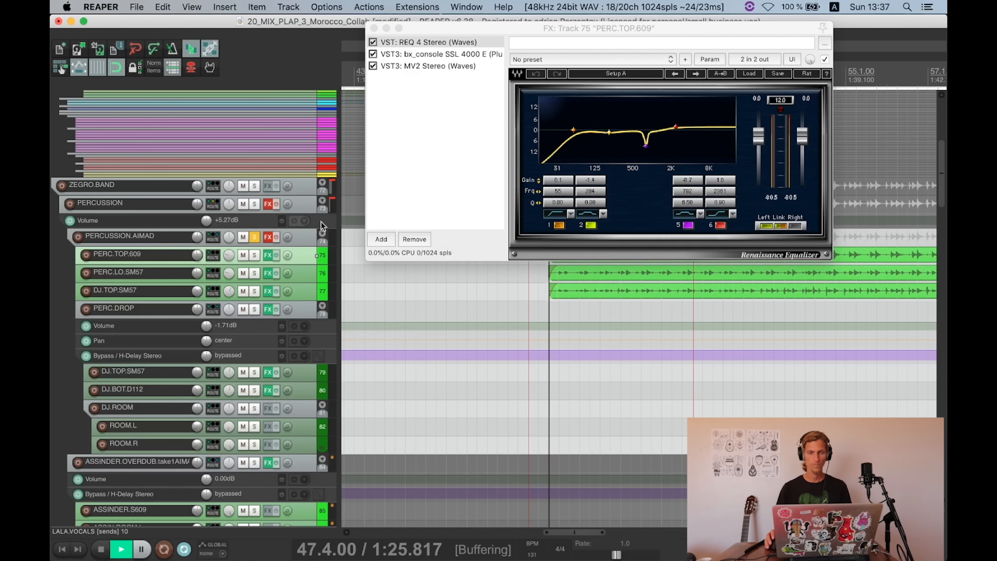
pyautogui.click(255, 256)
pyautogui.press('space')
pyautogui.click(668, 278)
pyautogui.press('space')
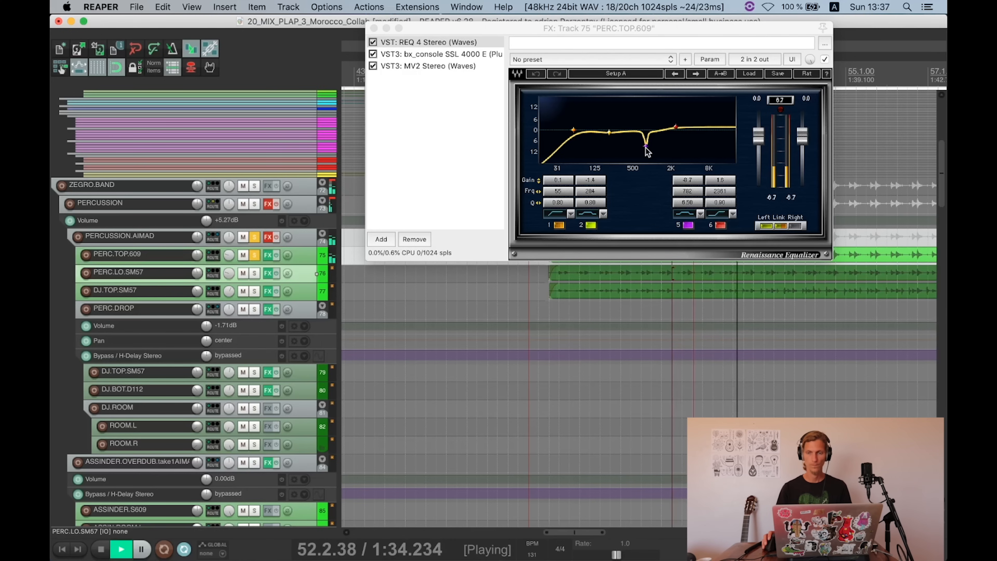
pyautogui.press('space')
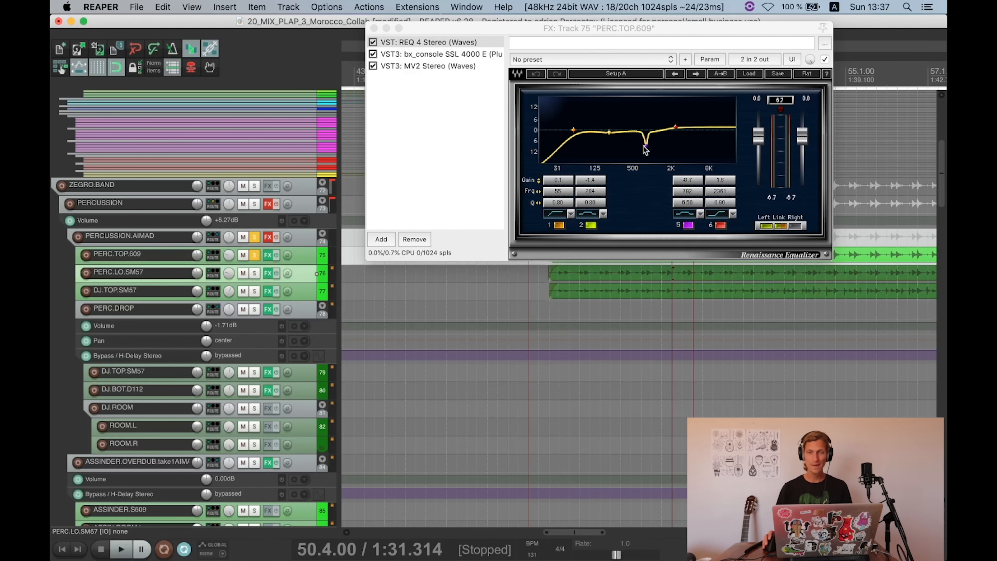
# Step: Clear the percussion solos, then examine the bx_console SSL 4000 E and MV2 plugins on PERC.TOP.609
pyautogui.click(254, 237)
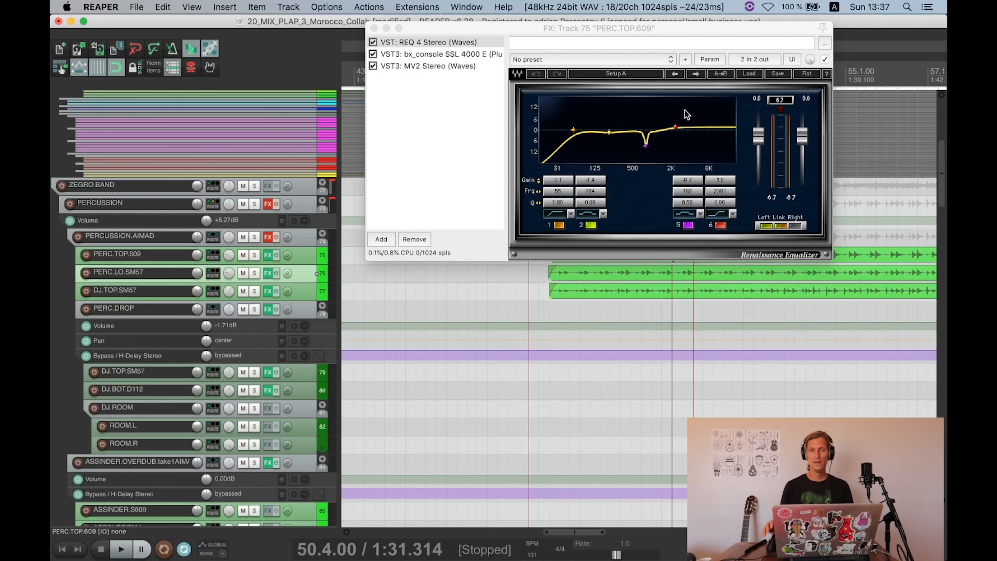
pyautogui.click(481, 55)
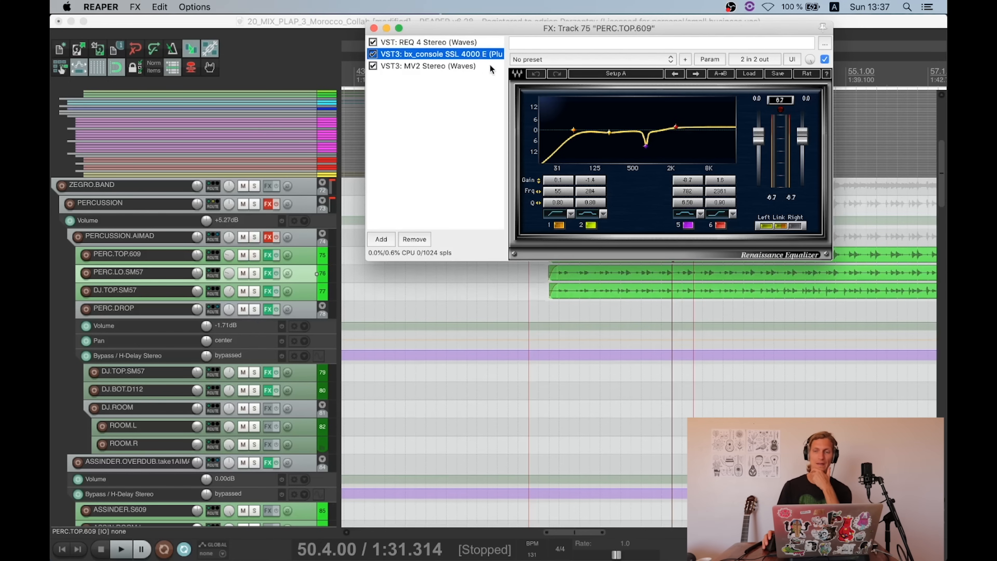
pyautogui.moveTo(667, 26); pyautogui.dragTo(446, 21)
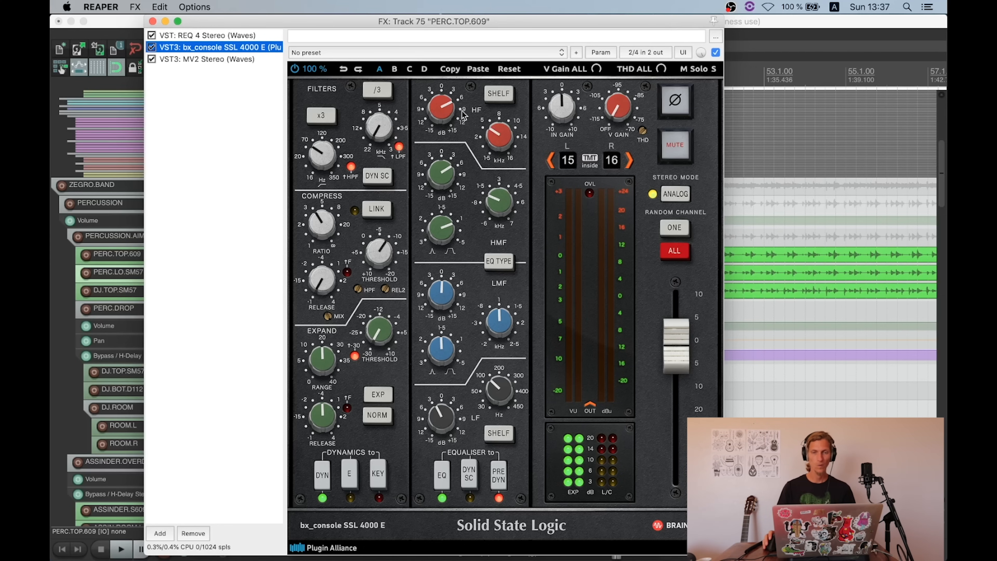
pyautogui.click(497, 135)
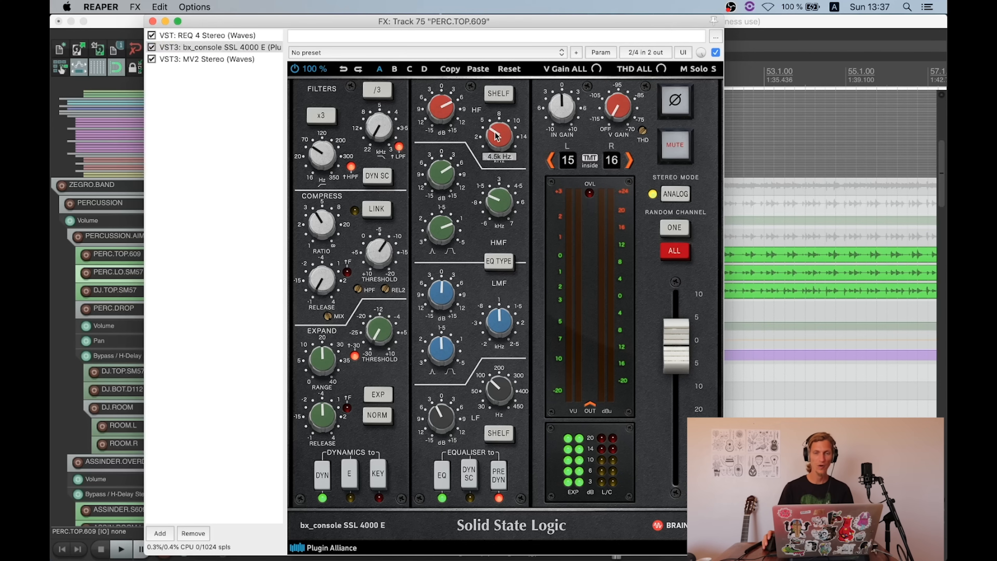
pyautogui.click(316, 161)
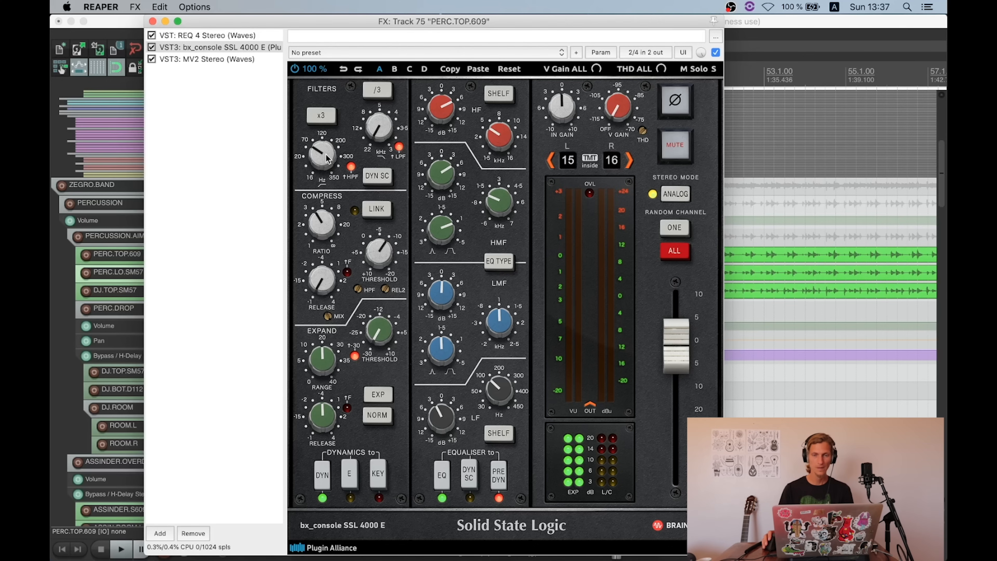
pyautogui.moveTo(436, 171)
pyautogui.moveTo(495, 208)
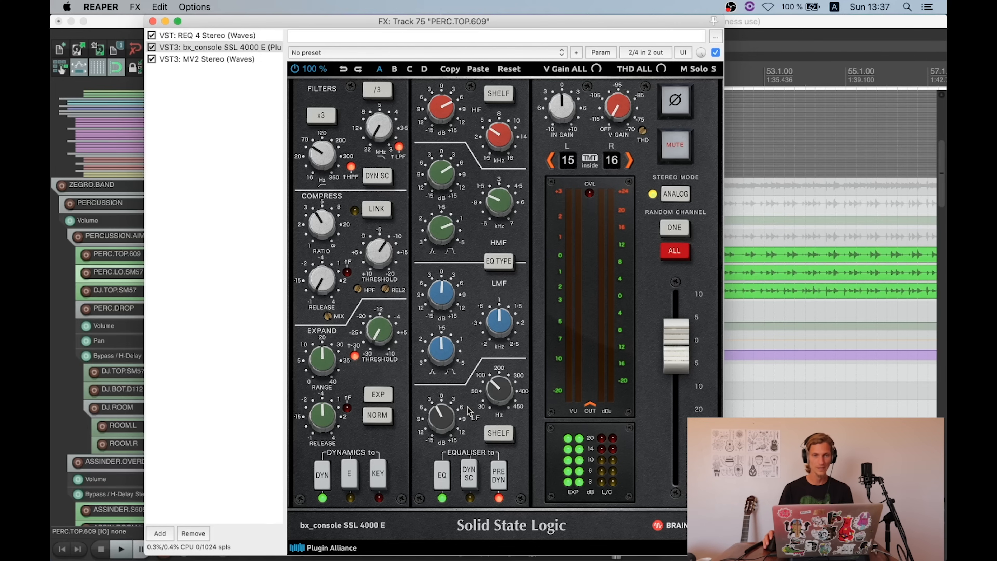
pyautogui.click(207, 59)
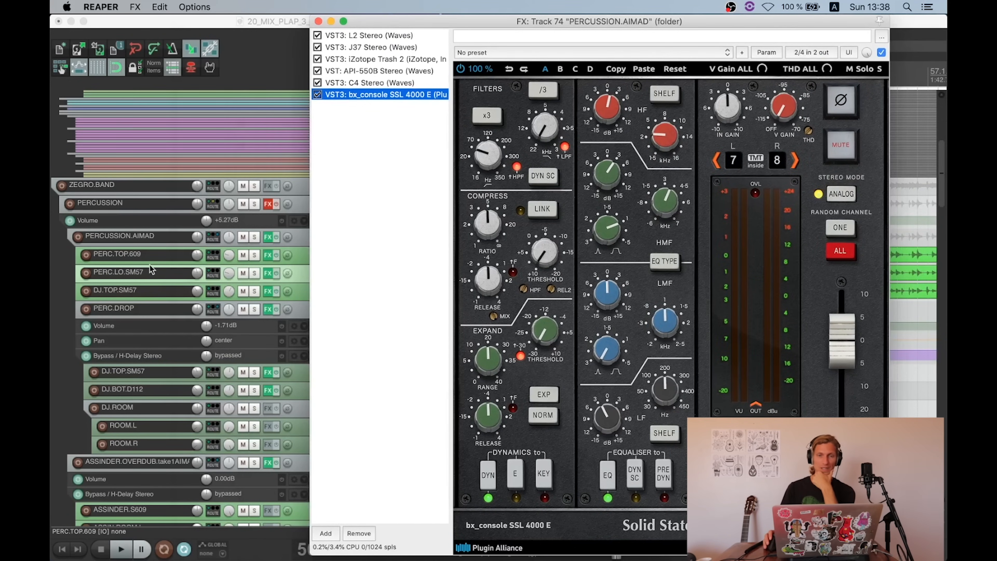
# Step: Examine the L2 limiter on PERCUSSION.AIMAD, then switch the J37 tape formula to 811 and back to 888
pyautogui.click(379, 36)
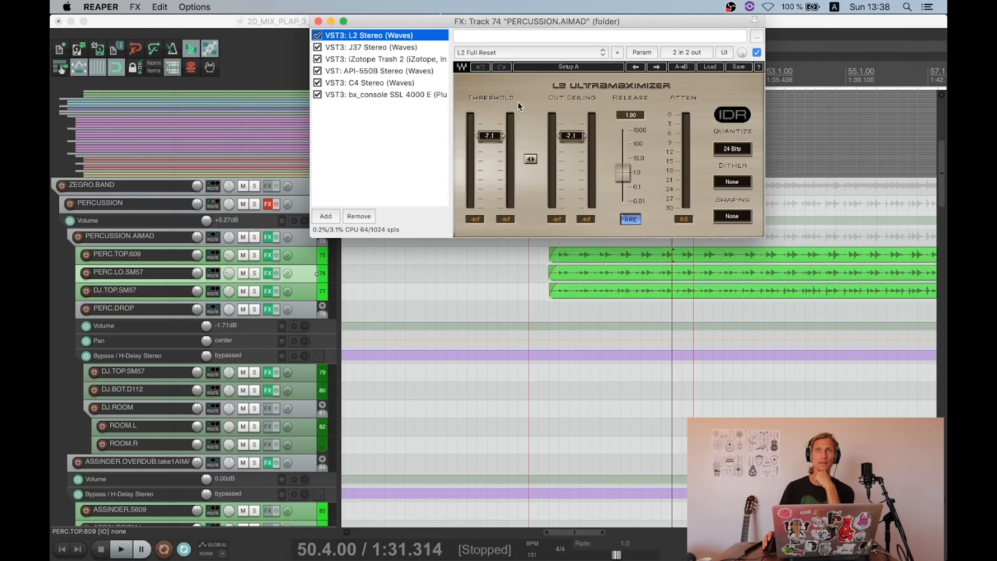
pyautogui.click(391, 47)
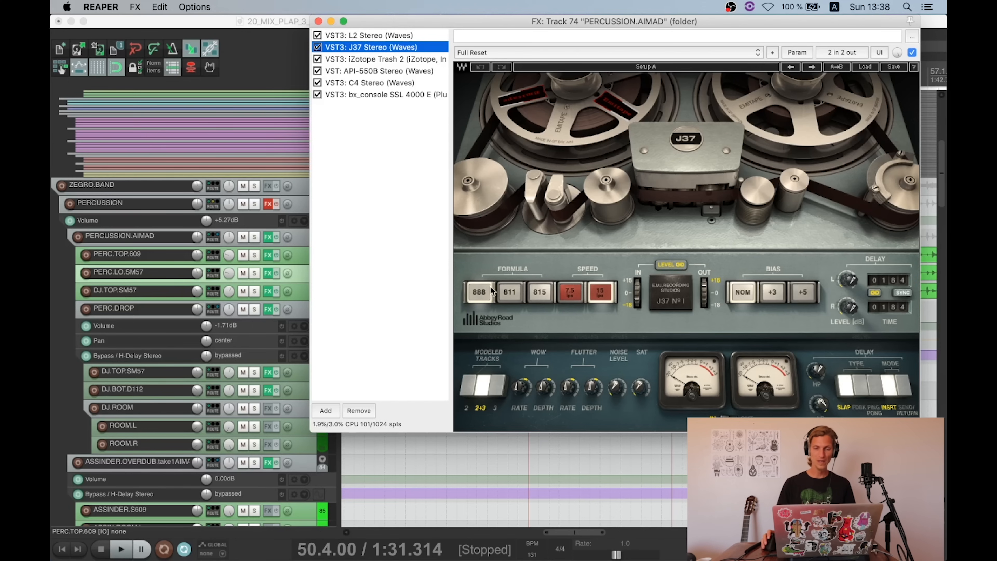
pyautogui.click(510, 293)
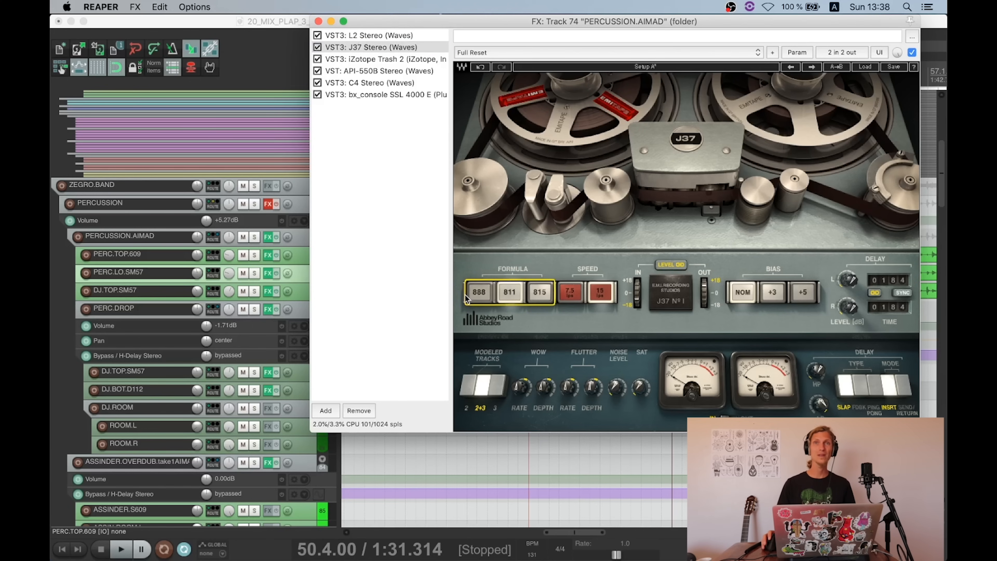
pyautogui.click(477, 295)
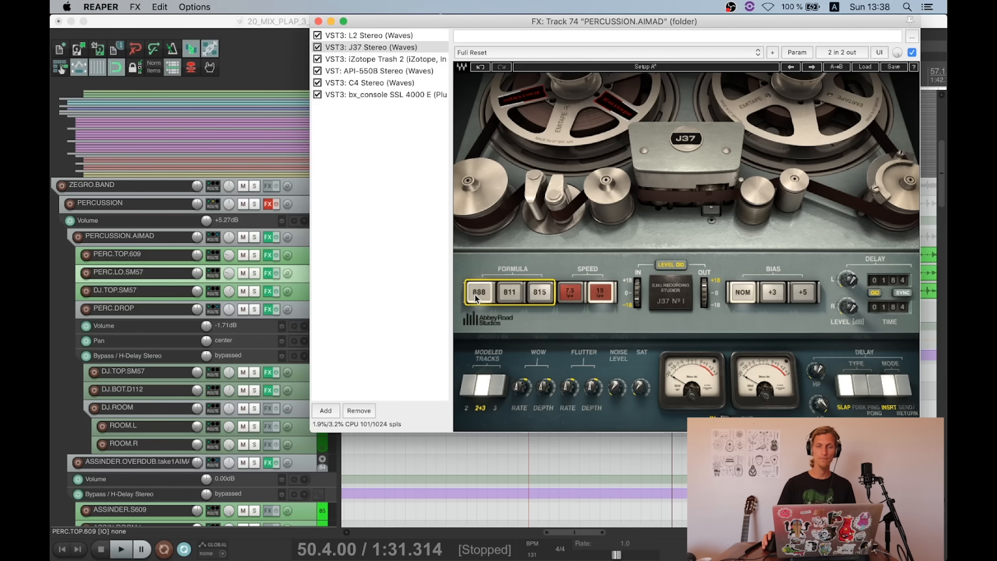
# Step: Examine the Trash 2 modules on PERCUSSION.AIMAD, comparing the Tape Saturation stage with the Convolve and Filter 2 pages
pyautogui.click(396, 60)
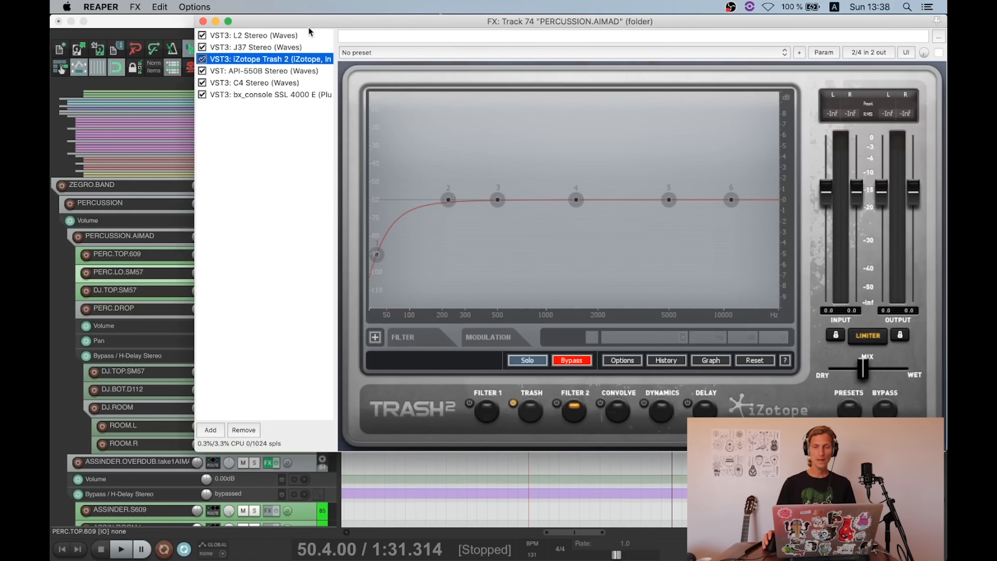
pyautogui.click(528, 411)
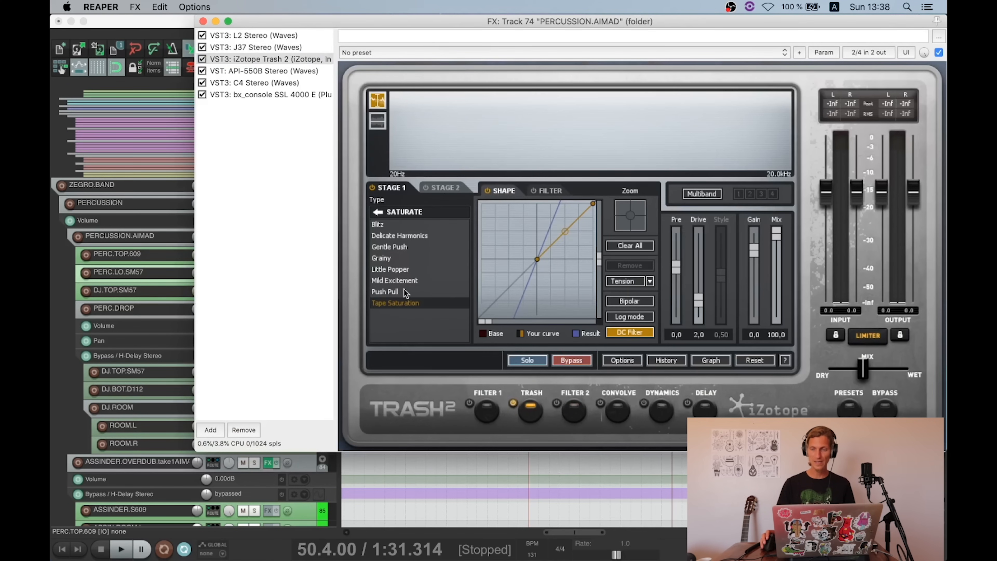
pyautogui.moveTo(683, 27); pyautogui.dragTo(434, 27)
pyautogui.moveTo(322, 22); pyautogui.dragTo(476, 20)
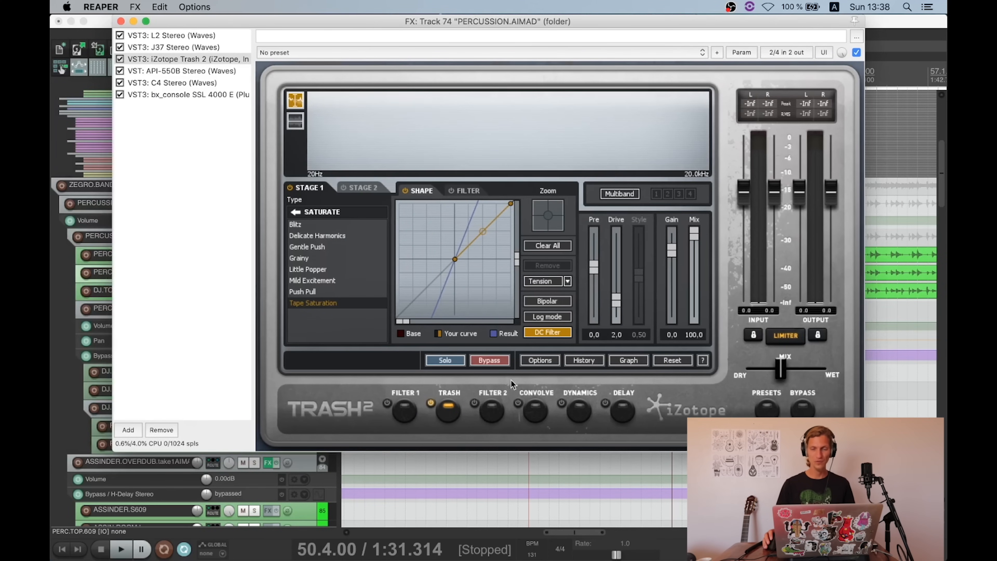
pyautogui.click(536, 411)
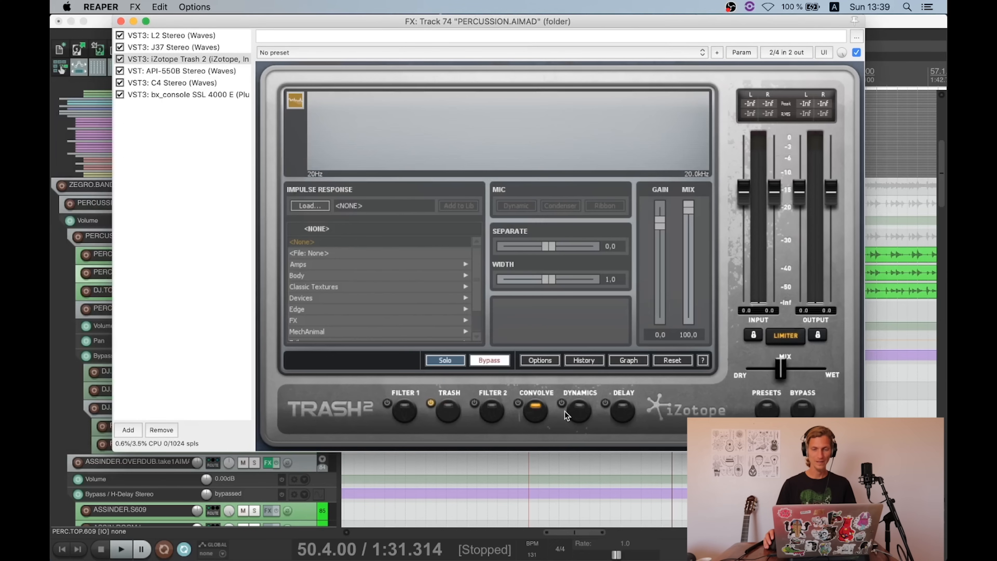
pyautogui.click(494, 411)
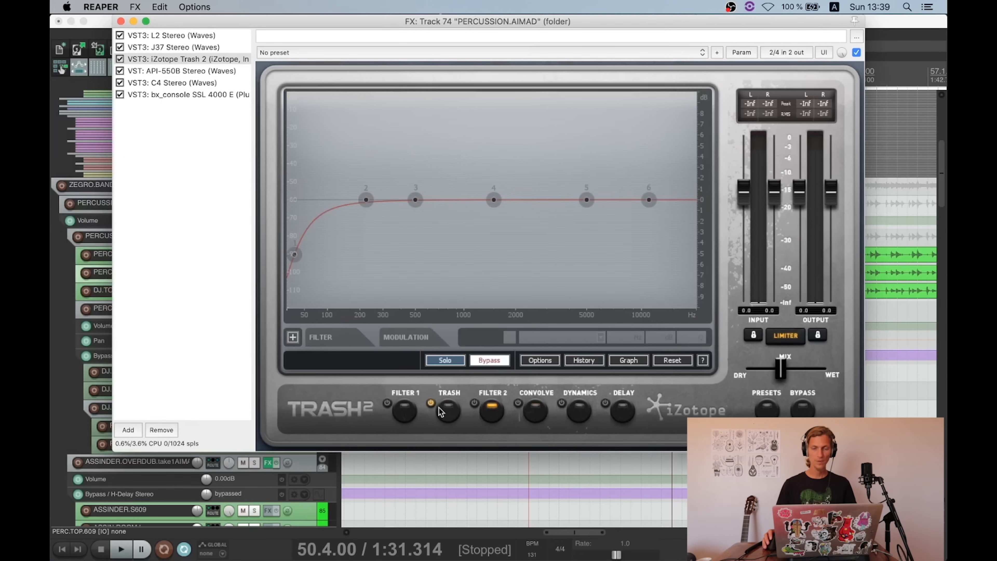
pyautogui.click(451, 415)
pyautogui.click(491, 411)
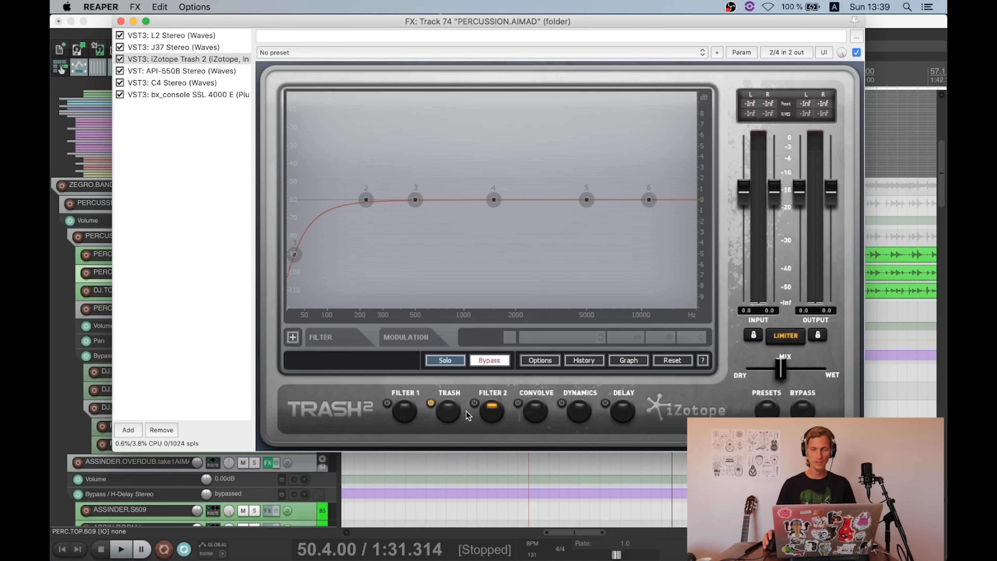
pyautogui.click(449, 413)
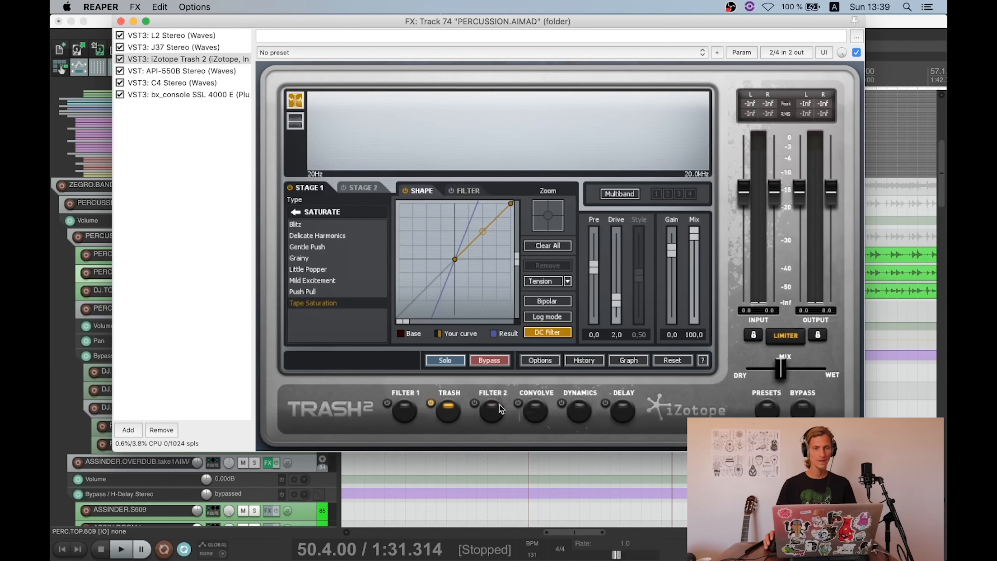
# Step: Examine the API-550B equalizer bands and the C4 multiband compressor settings on PERCUSSION.AIMAD
pyautogui.click(164, 73)
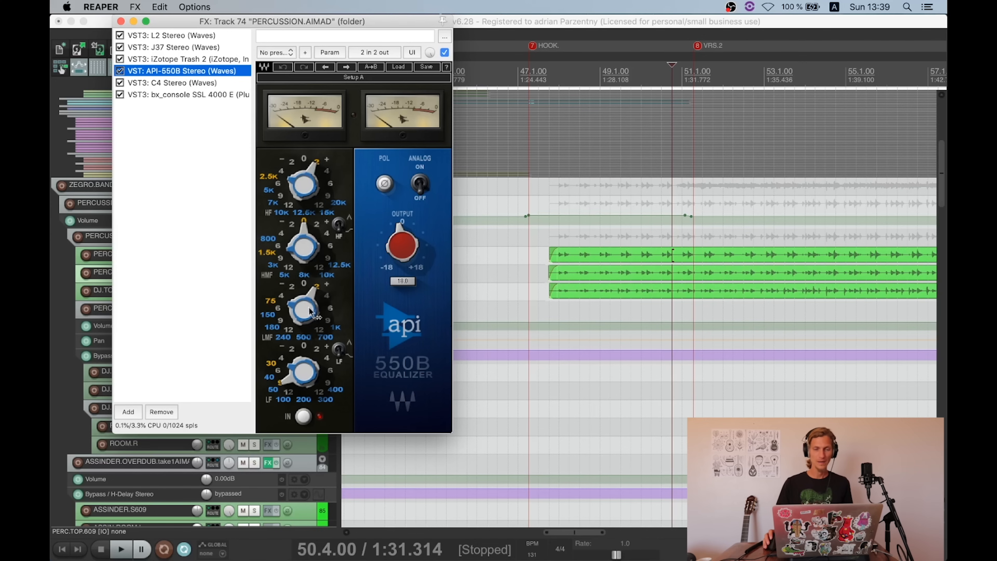
pyautogui.moveTo(290, 307)
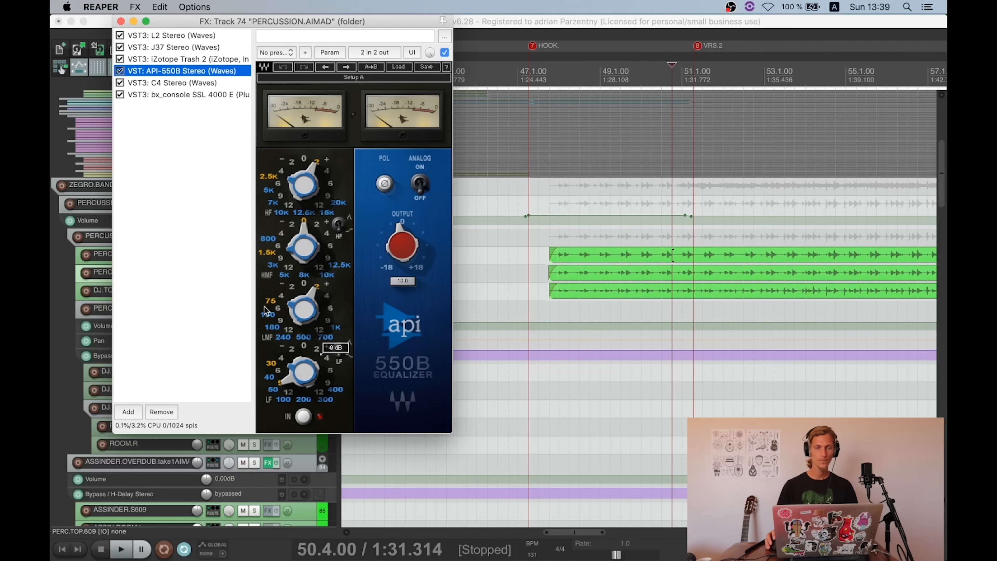
pyautogui.click(215, 83)
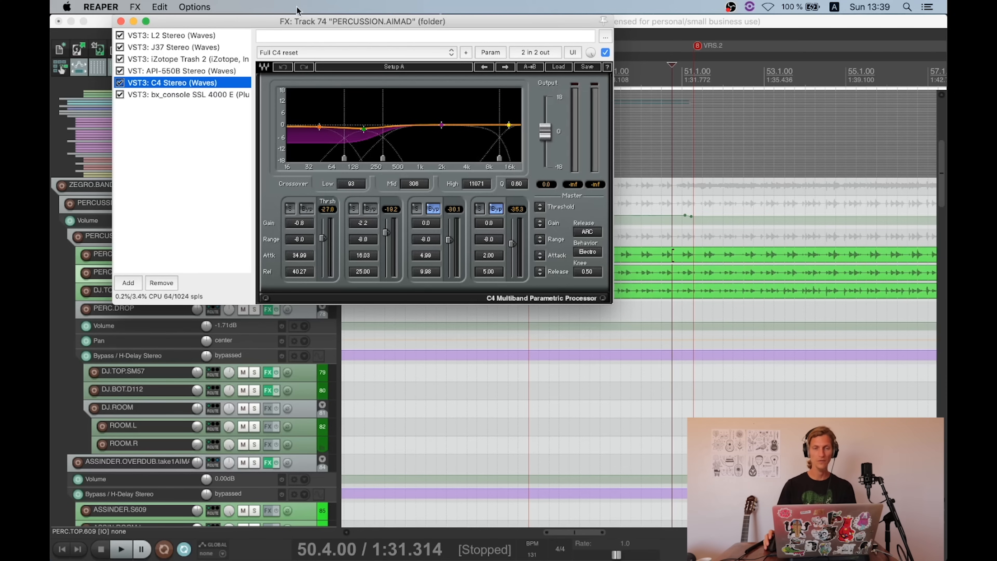
# Step: Examine the filter and equalizer settings of the bx_console SSL 4000 E on PERCUSSION.AIMAD, then close its effects chain
pyautogui.click(183, 95)
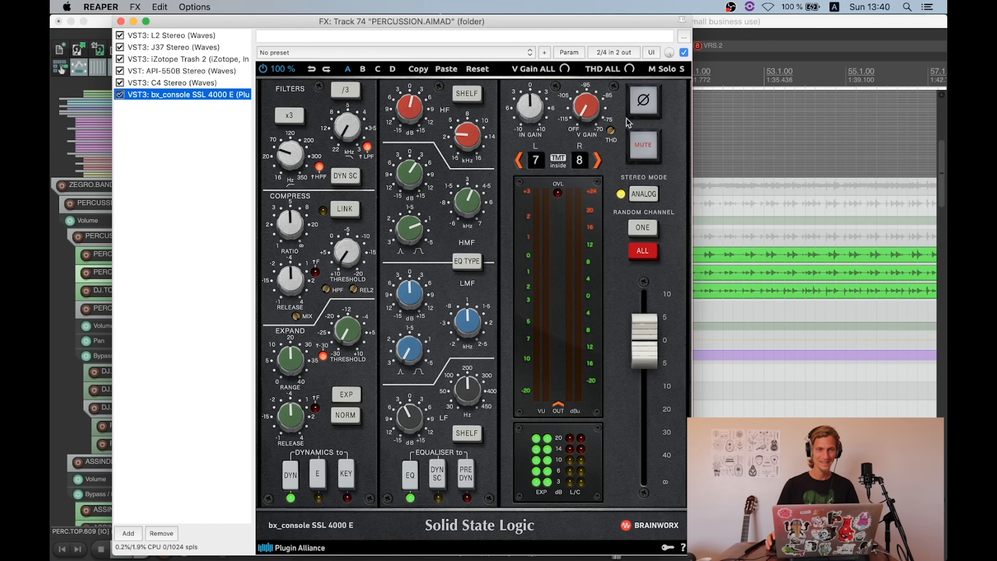
pyautogui.moveTo(167, 24); pyautogui.dragTo(422, 25)
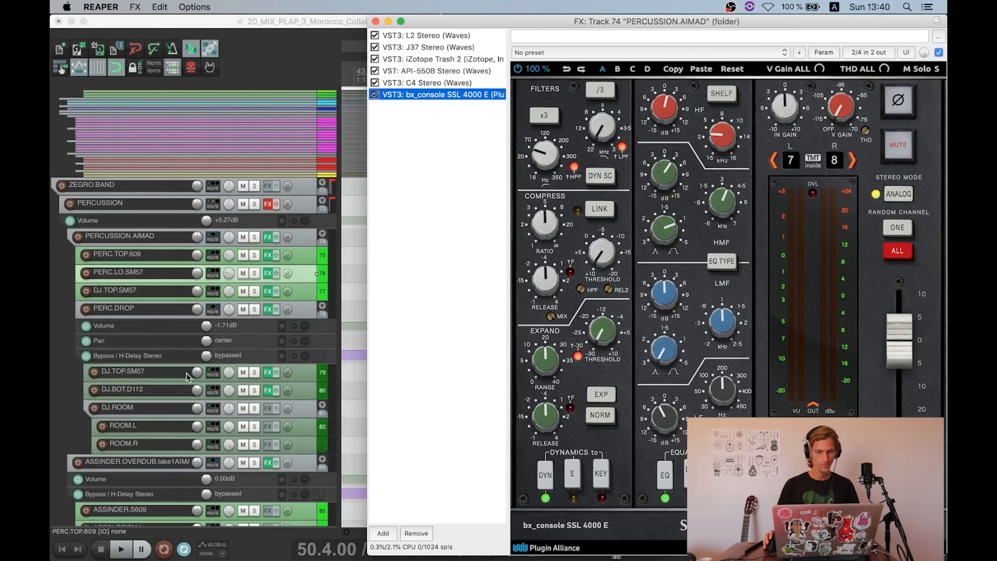
pyautogui.moveTo(537, 22); pyautogui.dragTo(298, 22)
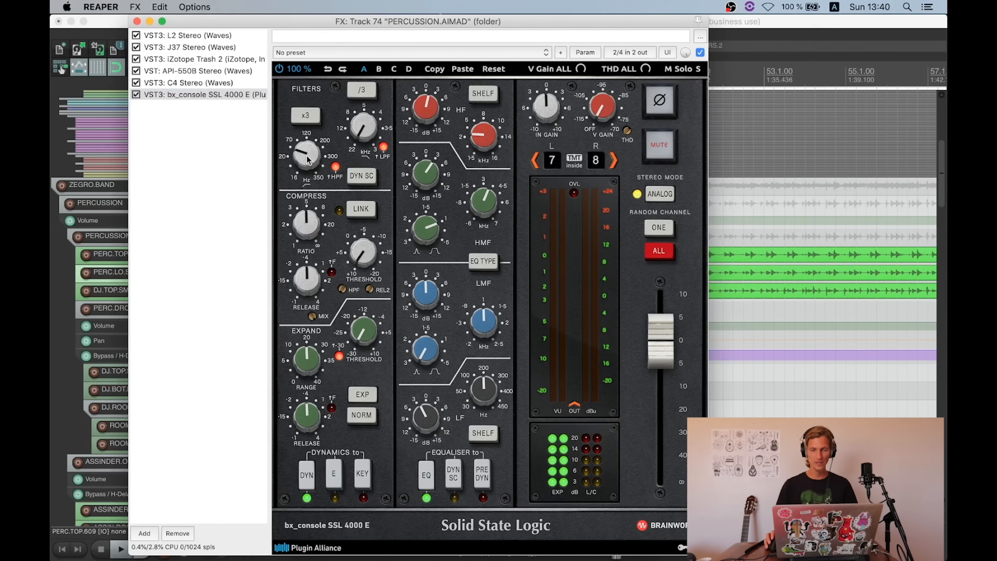
pyautogui.moveTo(418, 423)
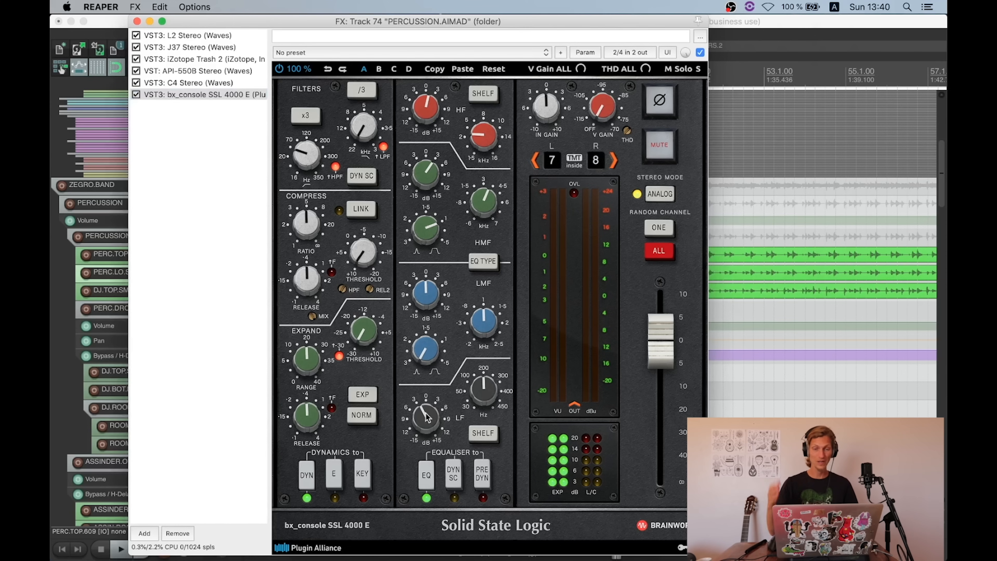
pyautogui.moveTo(427, 182)
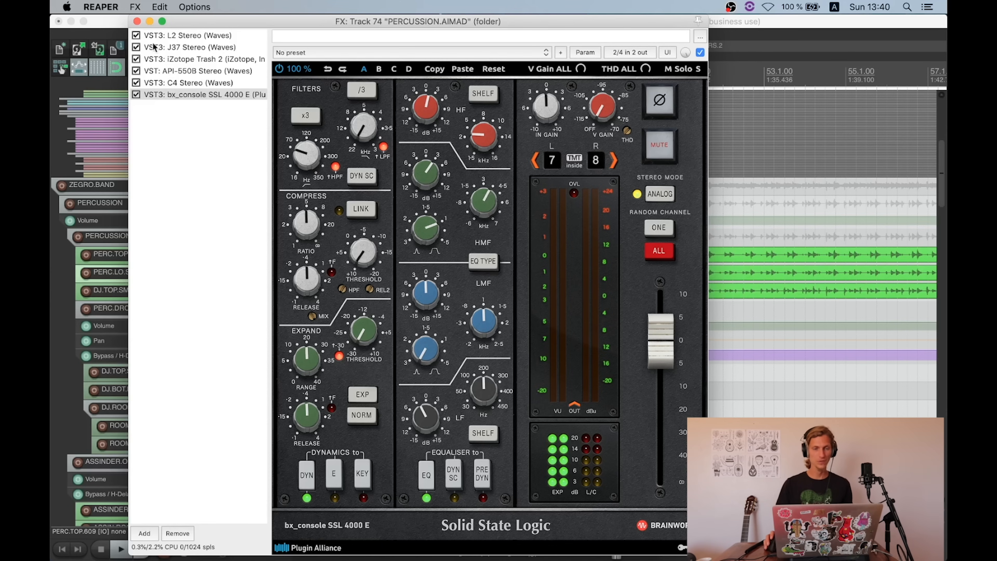
pyautogui.click(137, 21)
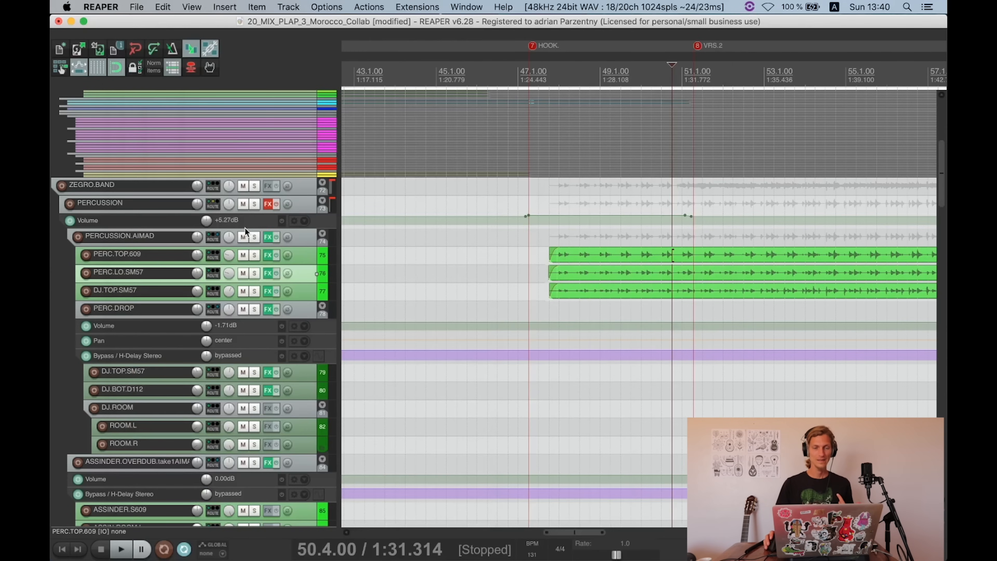
pyautogui.click(270, 239)
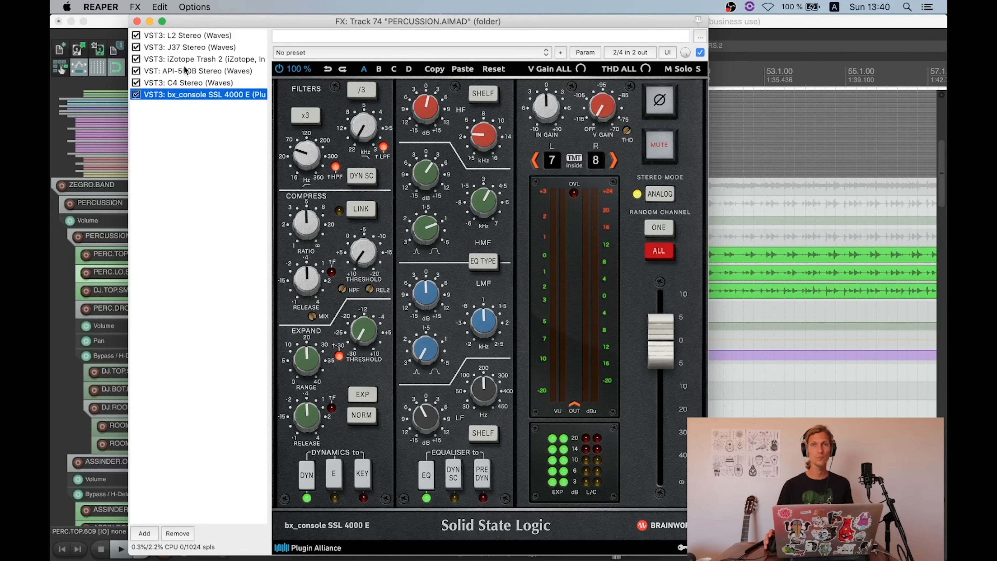
pyautogui.click(136, 22)
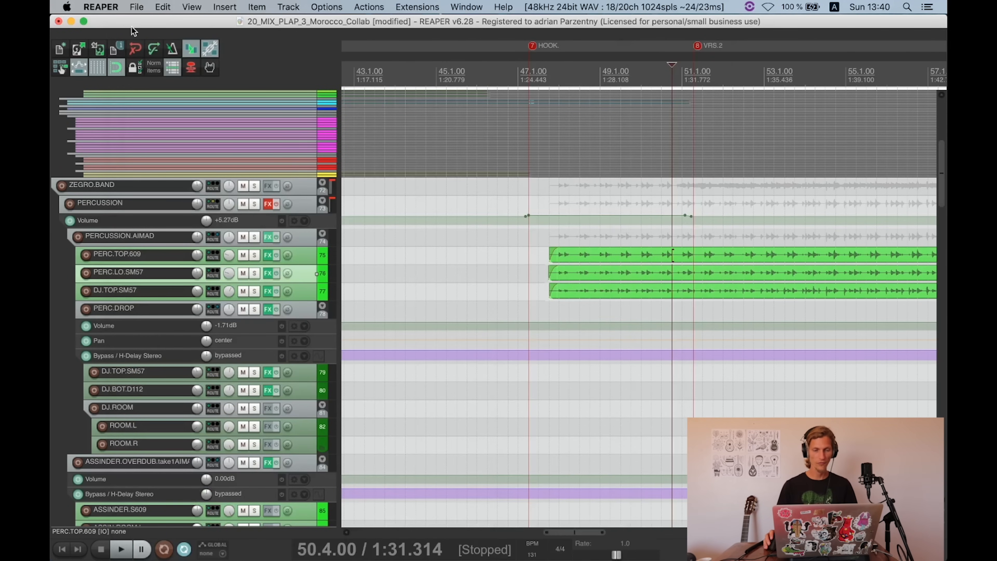
# Step: Examine the L2 and the Edelweiss72 equalizer on the PERCUSSION folder, then show its Ozone 8 Vintage Limiter
pyautogui.click(268, 204)
pyautogui.moveTo(209, 86); pyautogui.dragTo(398, 105)
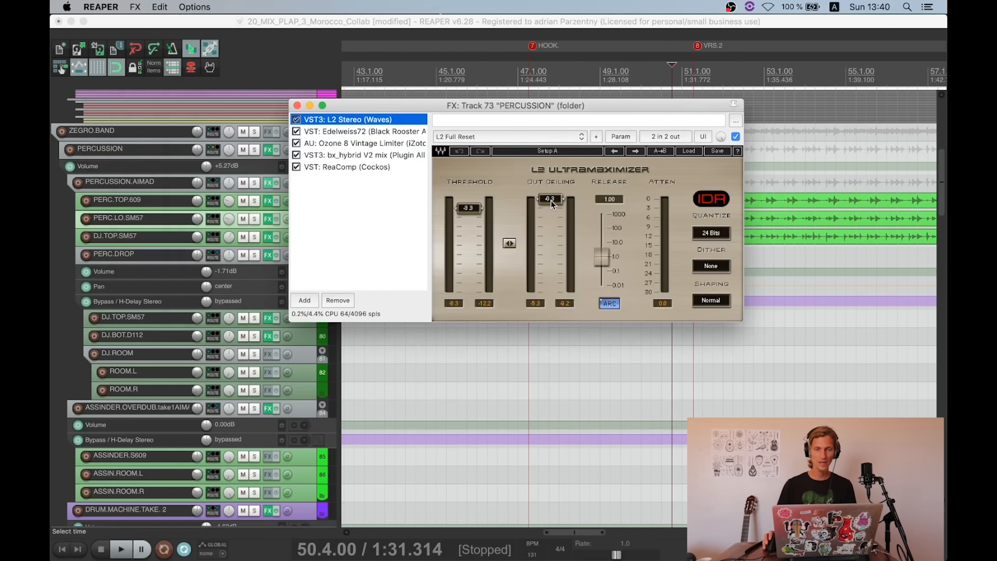
pyautogui.click(371, 131)
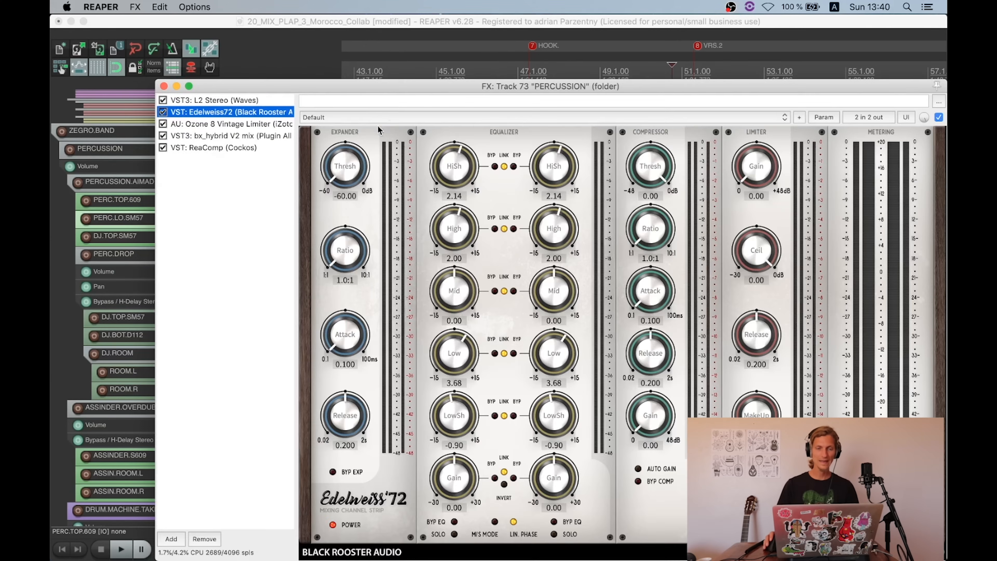
pyautogui.moveTo(393, 86); pyautogui.dragTo(245, 30)
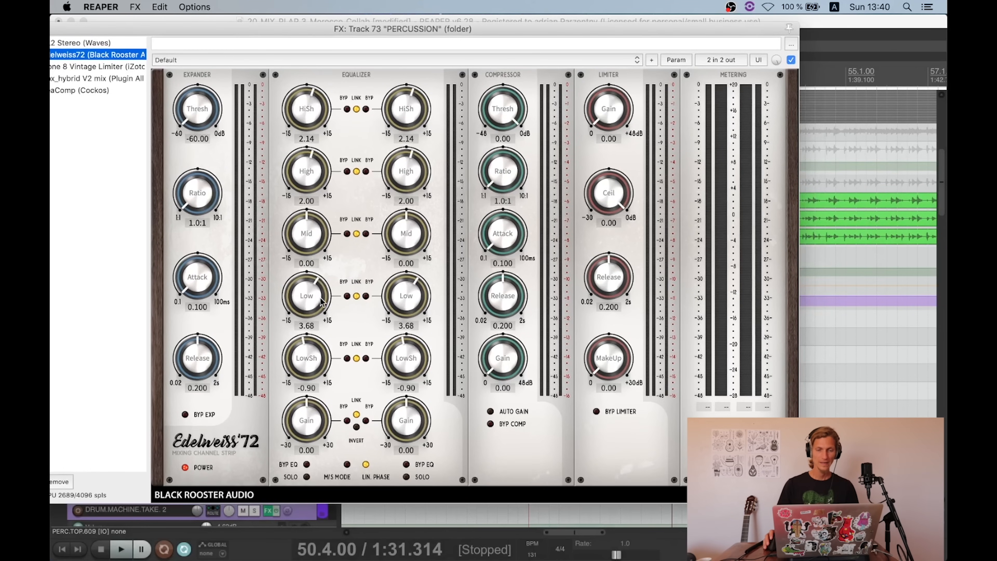
pyautogui.click(309, 357)
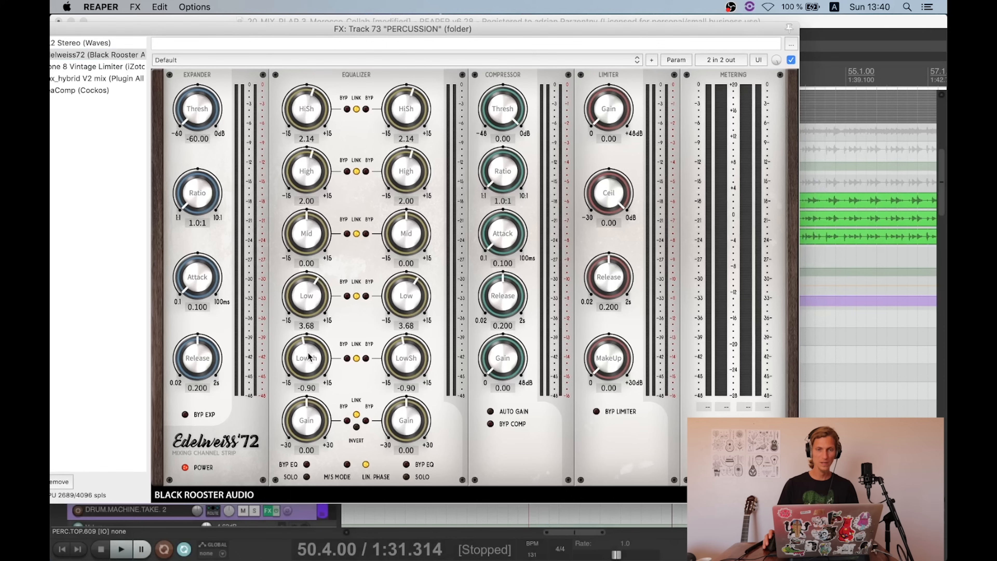
pyautogui.moveTo(308, 27); pyautogui.dragTo(370, 19)
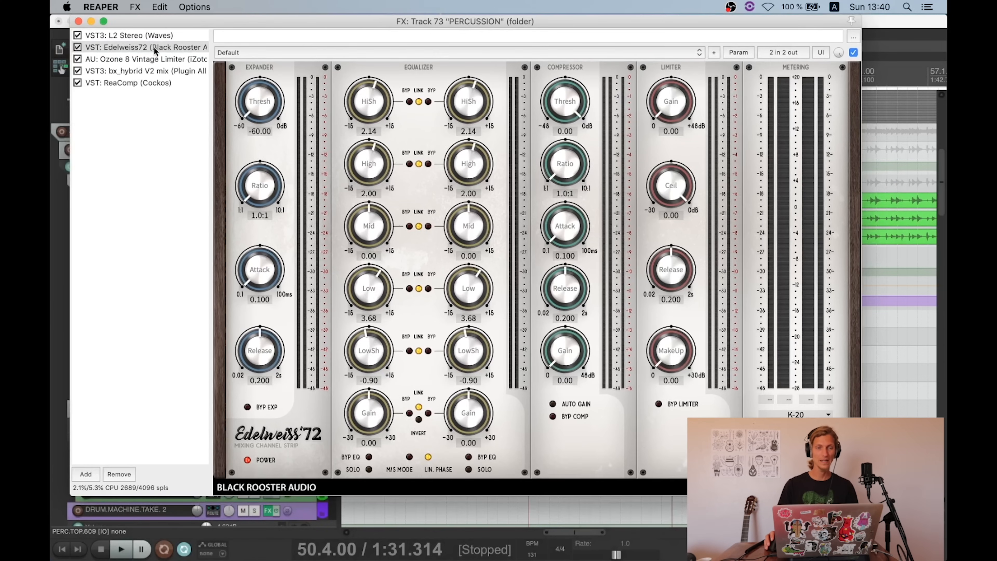
pyautogui.click(129, 60)
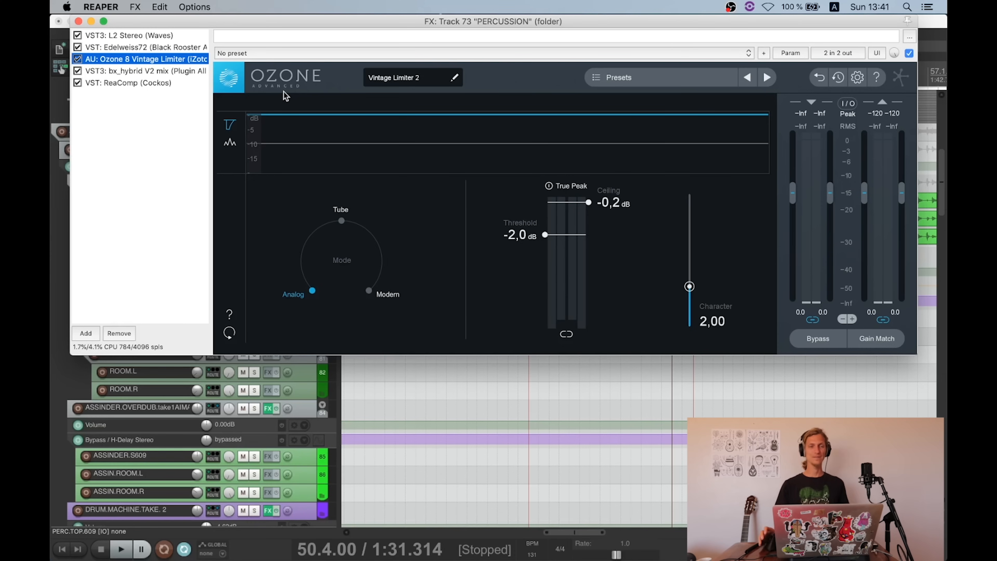
# Step: Show the bx_hybrid V2 mix equalizer on the PERCUSSION folder, bypass it, and play back the folder soloed
pyautogui.click(179, 71)
pyautogui.moveTo(159, 24)
pyautogui.mouseDown()
pyautogui.moveTo(230, 24)
pyautogui.moveTo(168, 26)
pyautogui.mouseUp()
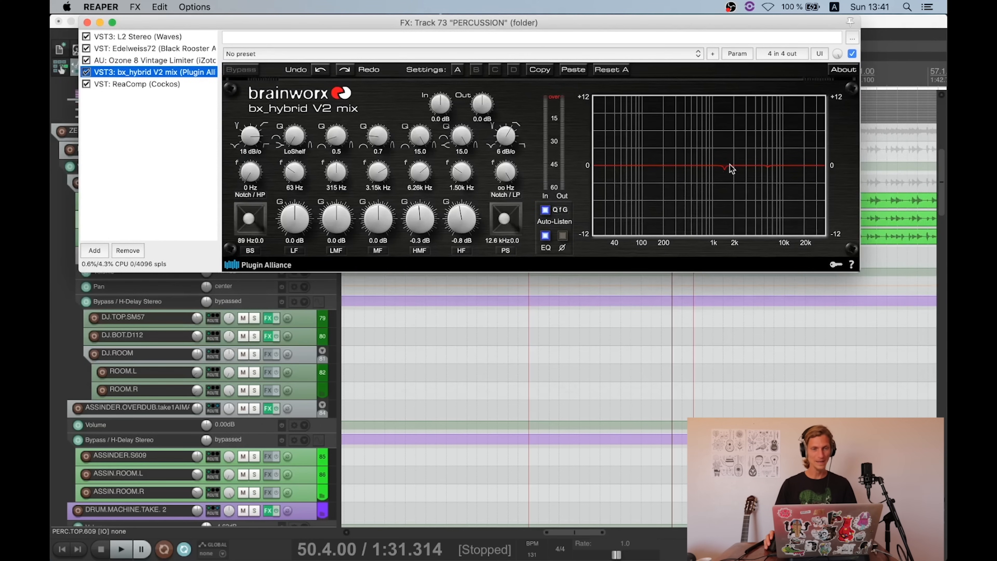
pyautogui.click(88, 73)
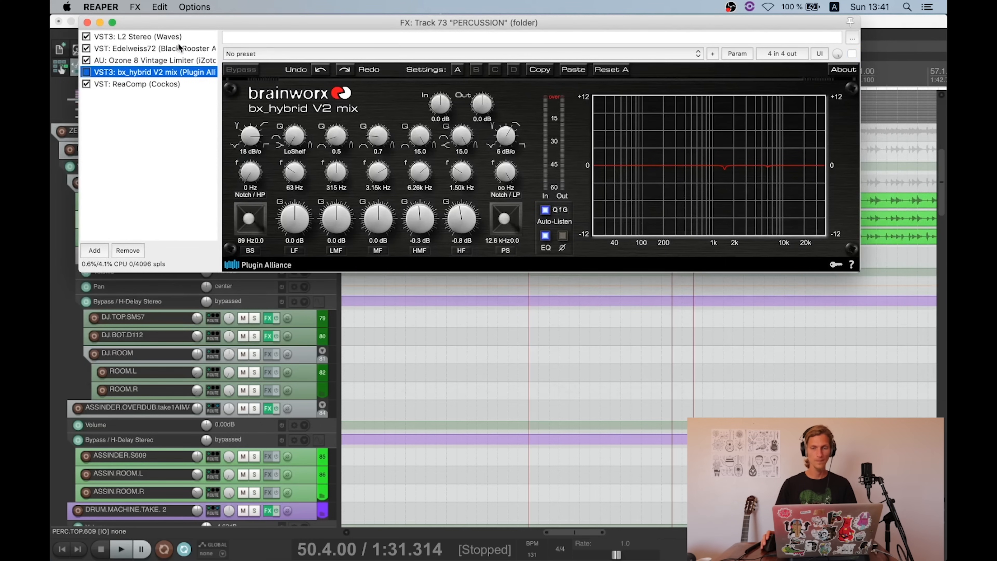
pyautogui.moveTo(193, 22); pyautogui.dragTo(208, 337)
pyautogui.press('space')
pyautogui.click(255, 150)
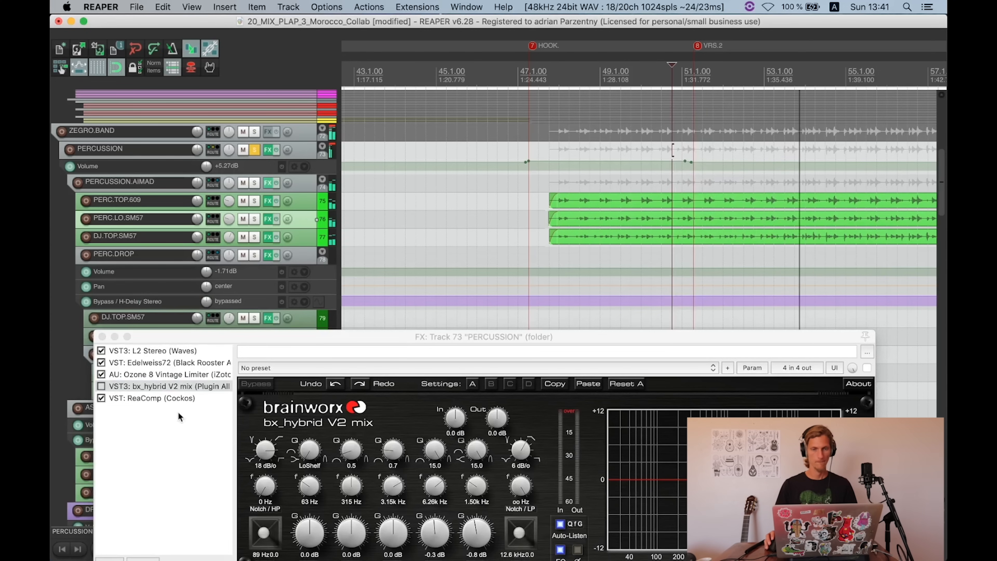
pyautogui.press('space')
# Step: Re-enable bx_hybrid V2 mix on the PERCUSSION folder and play the same passage again for comparison
pyautogui.click(101, 387)
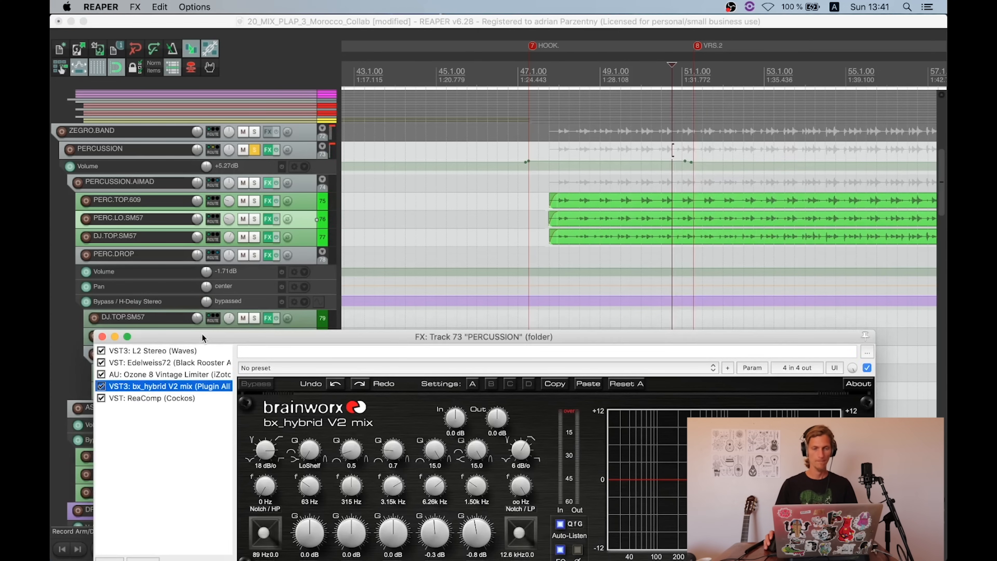
pyautogui.moveTo(203, 337); pyautogui.dragTo(235, 188)
pyautogui.press('space')
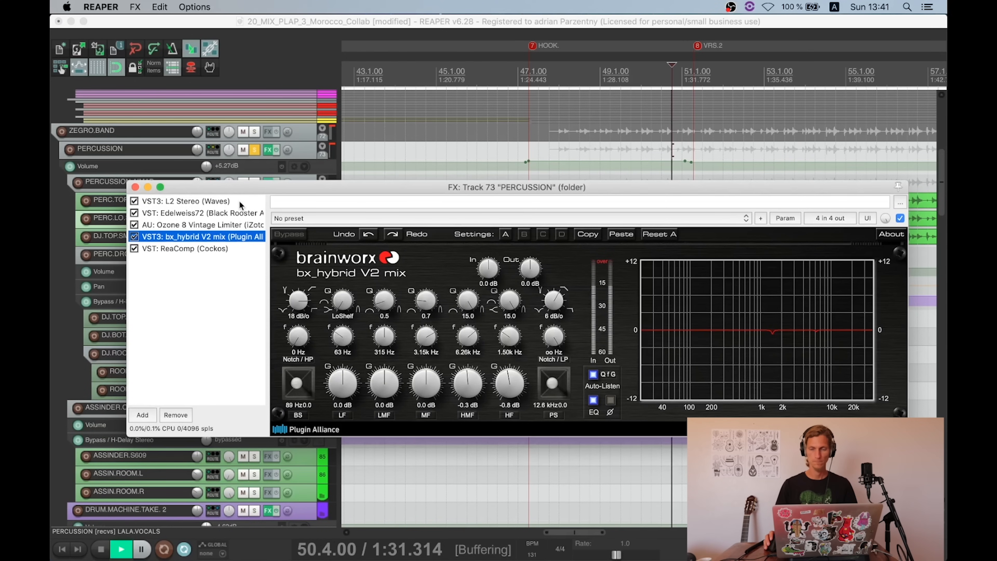
pyautogui.moveTo(241, 194); pyautogui.dragTo(258, 196)
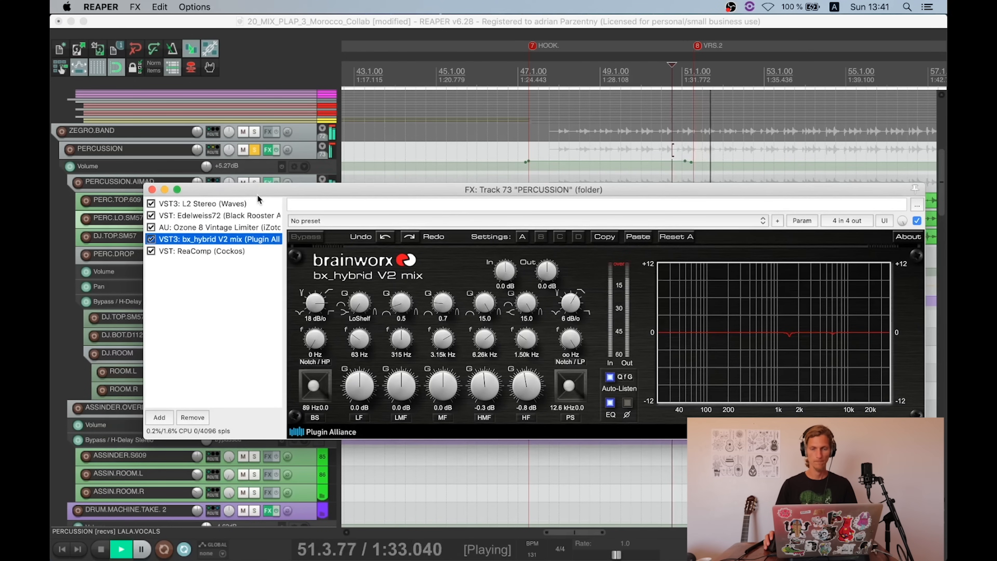
pyautogui.press('space')
# Step: Examine the ReaComp settings and the routing receives of the PERCUSSION folder, then locate the LALA.VOCALS folder in the track list
pyautogui.click(243, 251)
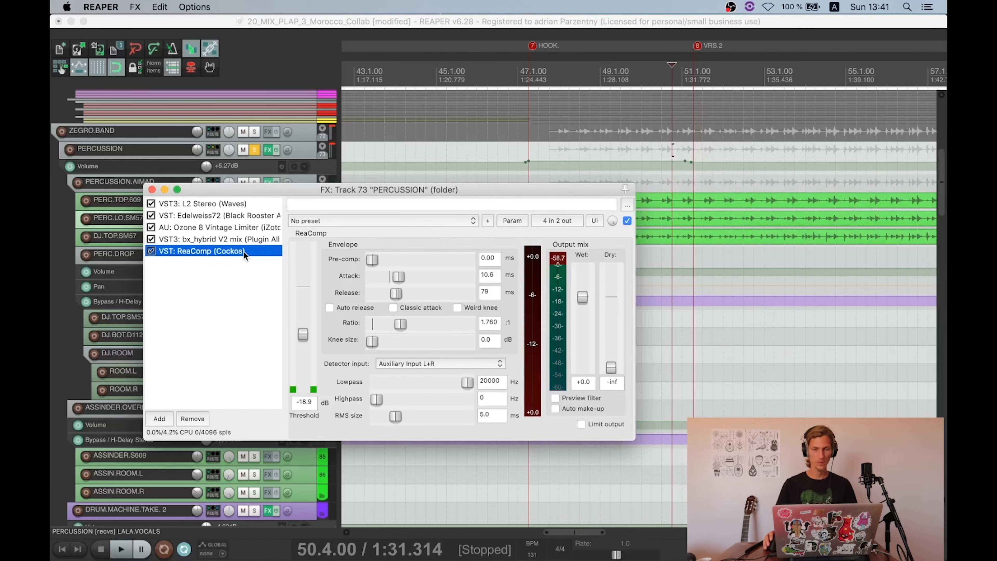
pyautogui.moveTo(334, 189); pyautogui.dragTo(488, 138)
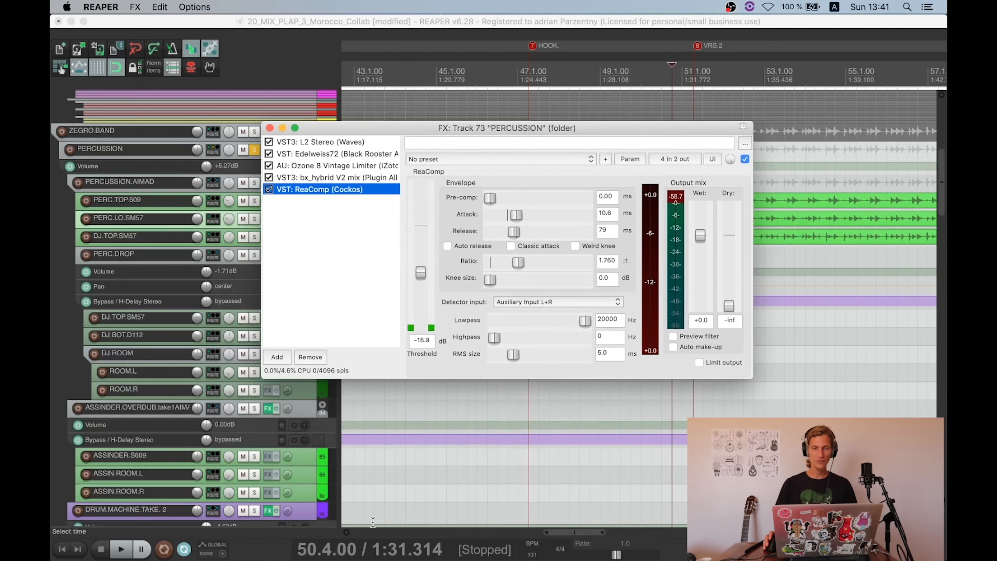
pyautogui.click(270, 128)
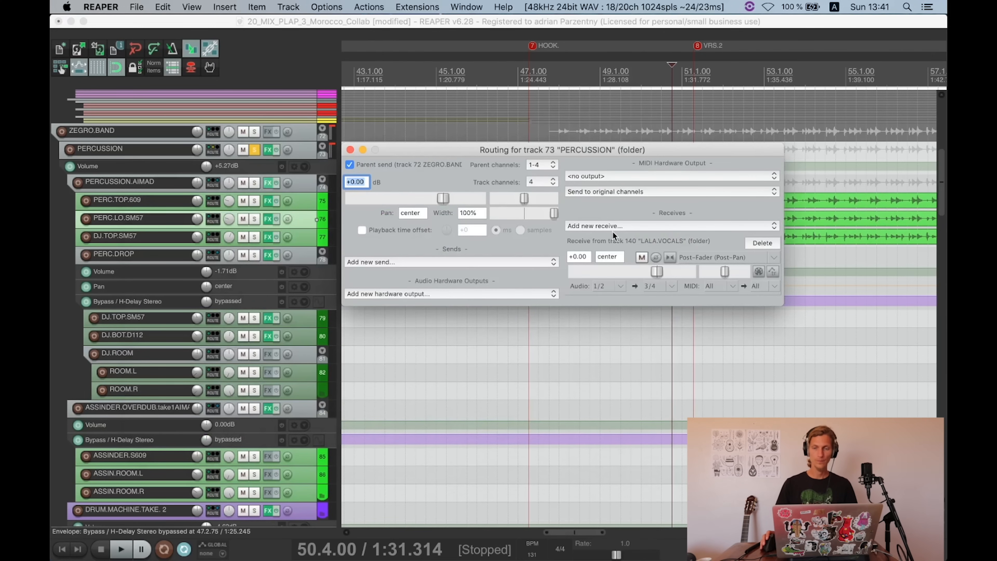
pyautogui.click(350, 149)
pyautogui.scroll(-15, 311, 216)
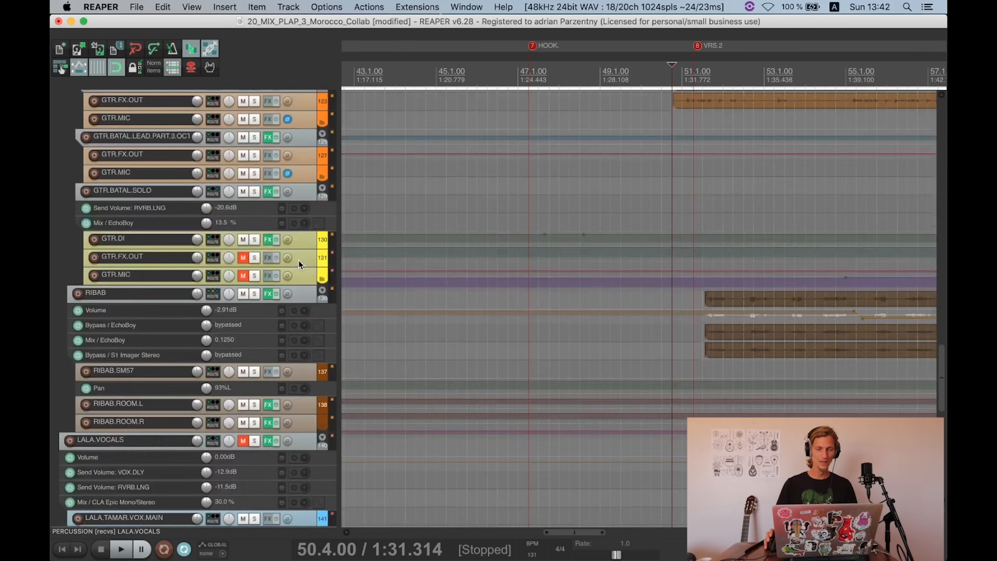
# Step: Unsolo the PERCUSSION folder track so the whole band plays
pyautogui.scroll(-10, 298, 260)
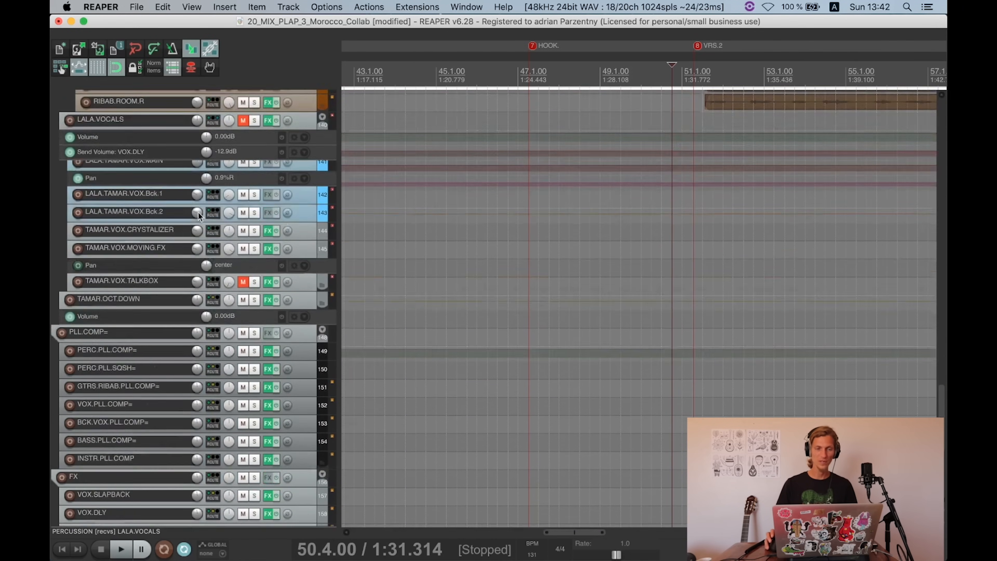
pyautogui.scroll(3, 309, 404)
pyautogui.scroll(20, 224, 242)
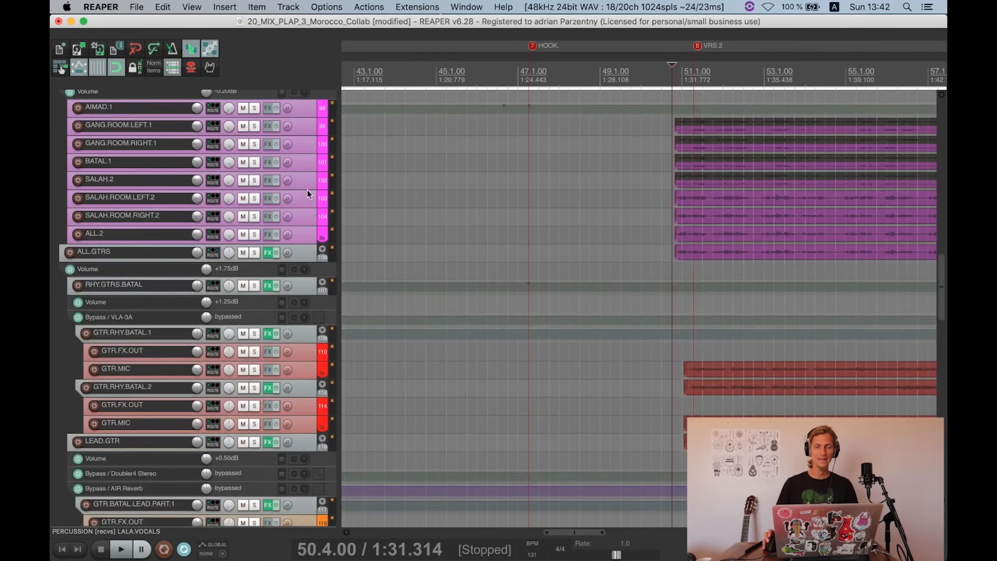
pyautogui.scroll(5, 311, 198)
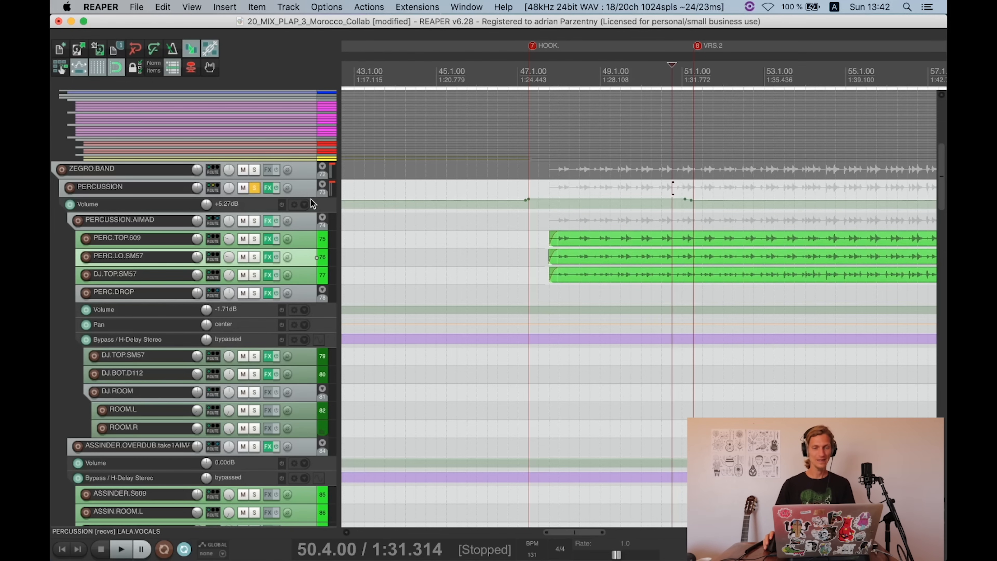
pyautogui.click(254, 188)
# Step: Play the drop section with all tracks active and review the percussion, bass, guitar, ribab and vocal tracks
pyautogui.scroll(-8, 572, 174)
pyautogui.scroll(-2, 757, 347)
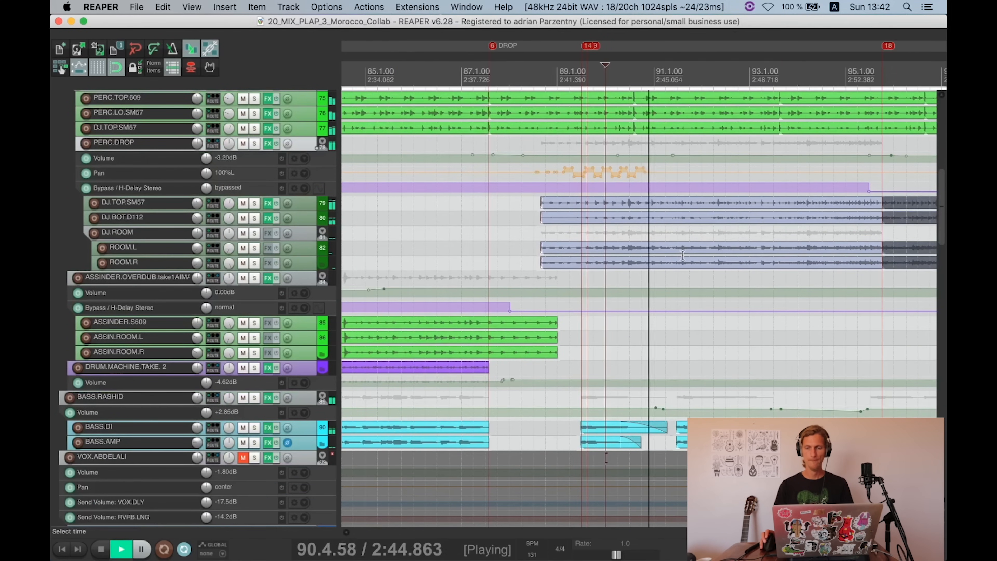
pyautogui.scroll(-1, 722, 294)
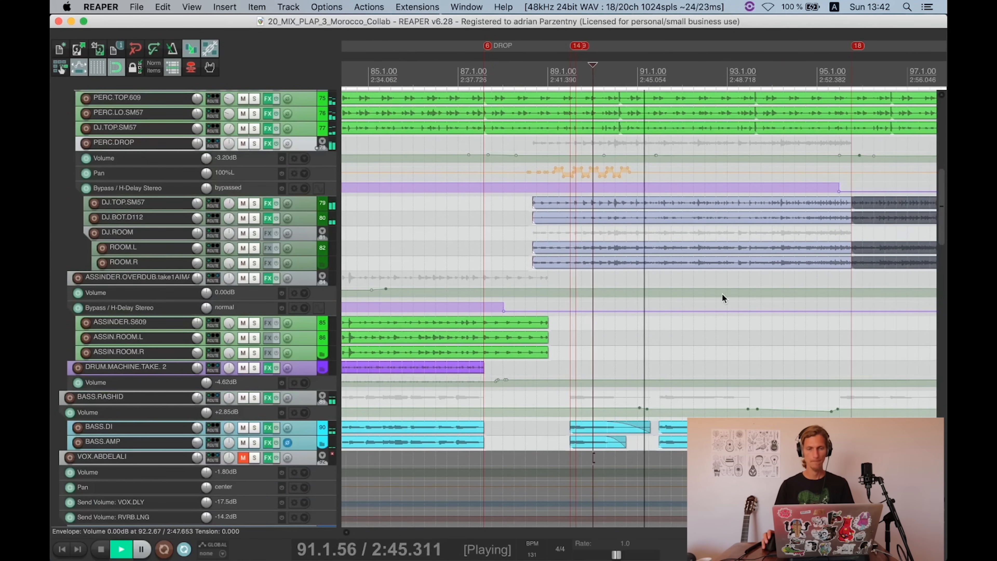
pyautogui.scroll(-1, 285, 219)
pyautogui.scroll(-15, 285, 216)
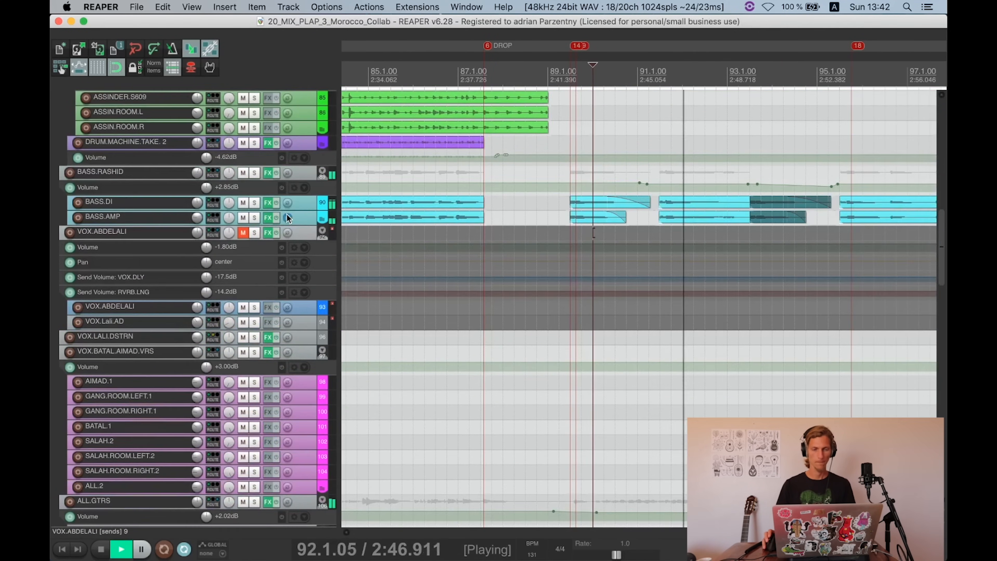
pyautogui.scroll(-10, 282, 216)
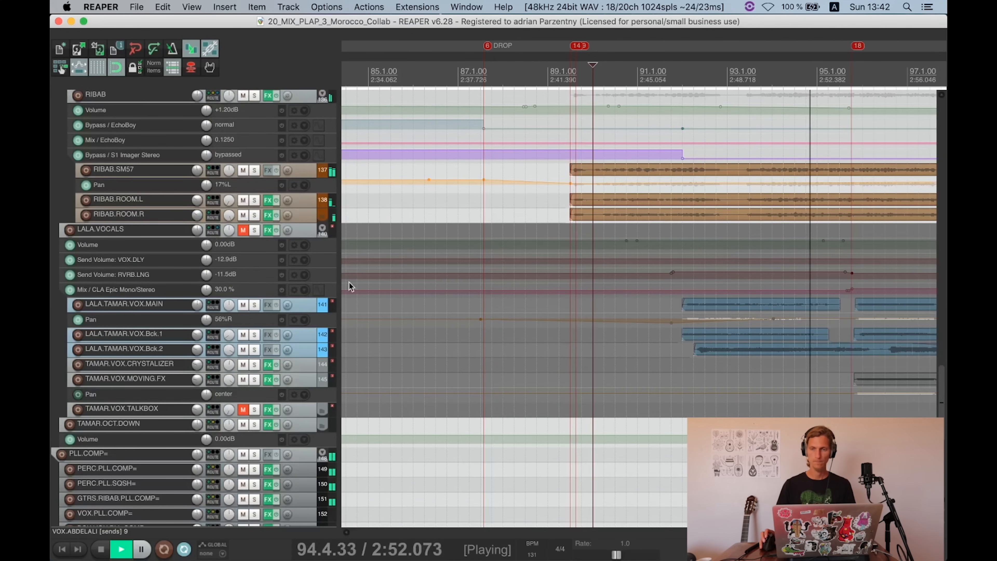
pyautogui.scroll(-4, 745, 216)
pyautogui.scroll(4, 272, 205)
pyautogui.scroll(7, 271, 207)
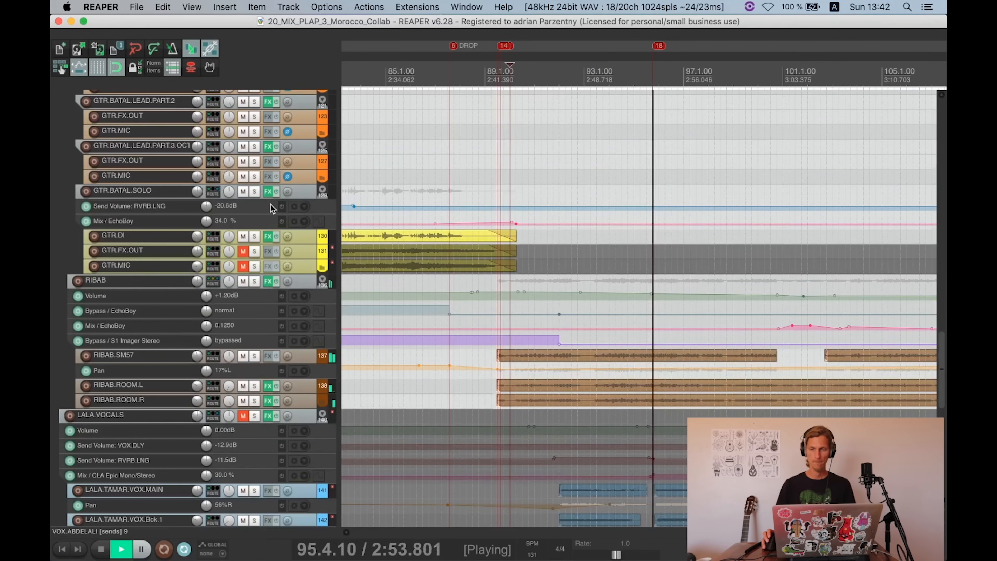
pyautogui.scroll(10, 270, 204)
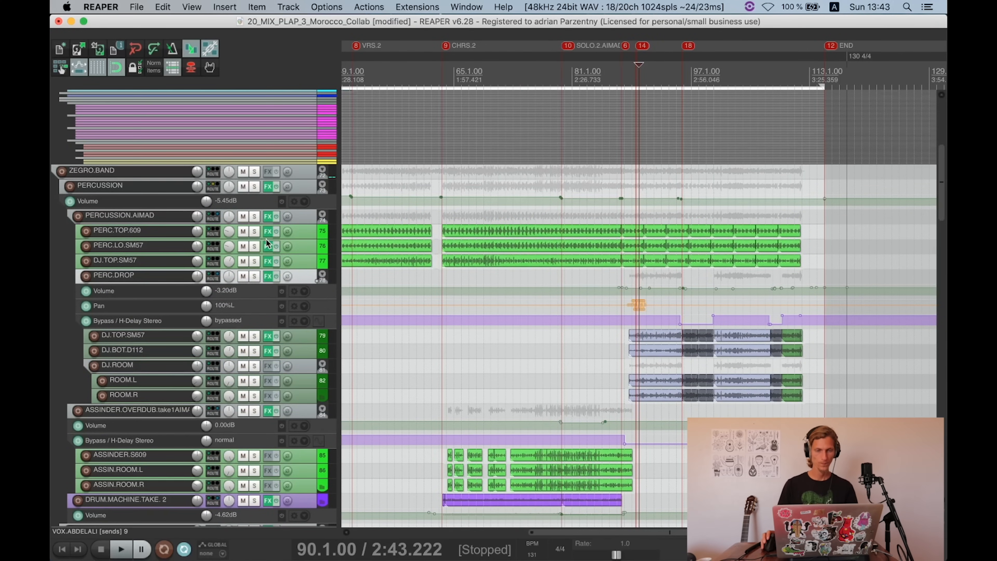
# Step: Solo the PERC.DROP folder track and save the project
pyautogui.scroll(-1, 267, 242)
pyautogui.click(254, 261)
pyautogui.scroll(5, 636, 277)
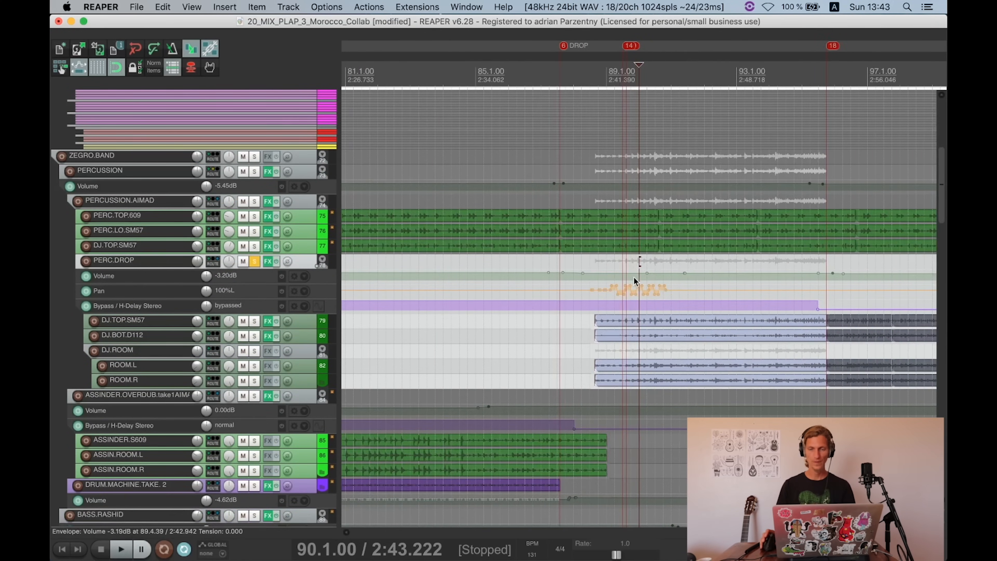
pyautogui.scroll(2, 636, 278)
pyautogui.scroll(3, 734, 278)
pyautogui.press('super+s')
# Step: Inspect the PERC.DROP envelopes around the drop and place the edit cursor at 88.3.00, just before the DJ items start
pyautogui.scroll(4, 643, 311)
pyautogui.scroll(2, 643, 312)
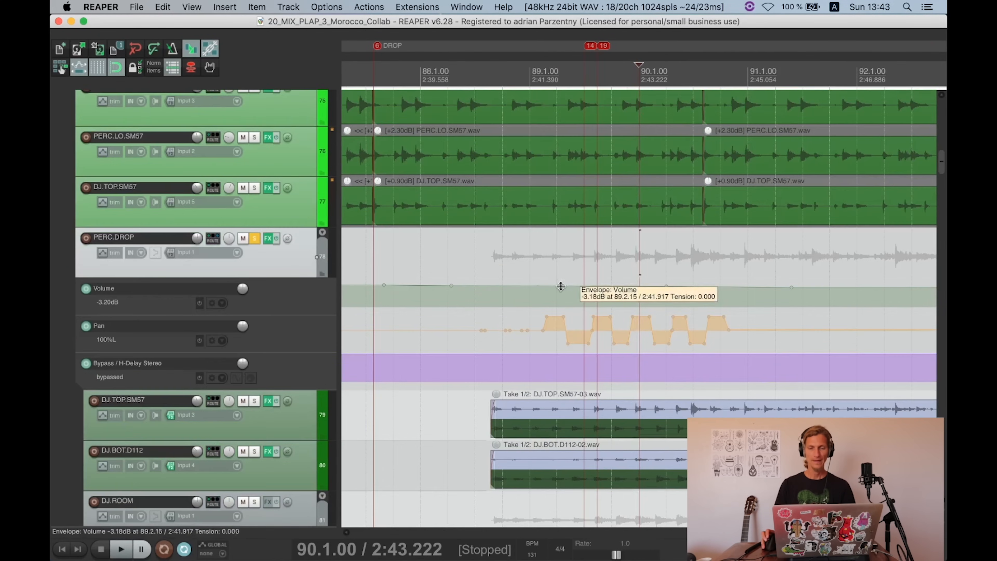
pyautogui.scroll(-4, 494, 293)
pyautogui.click(482, 359)
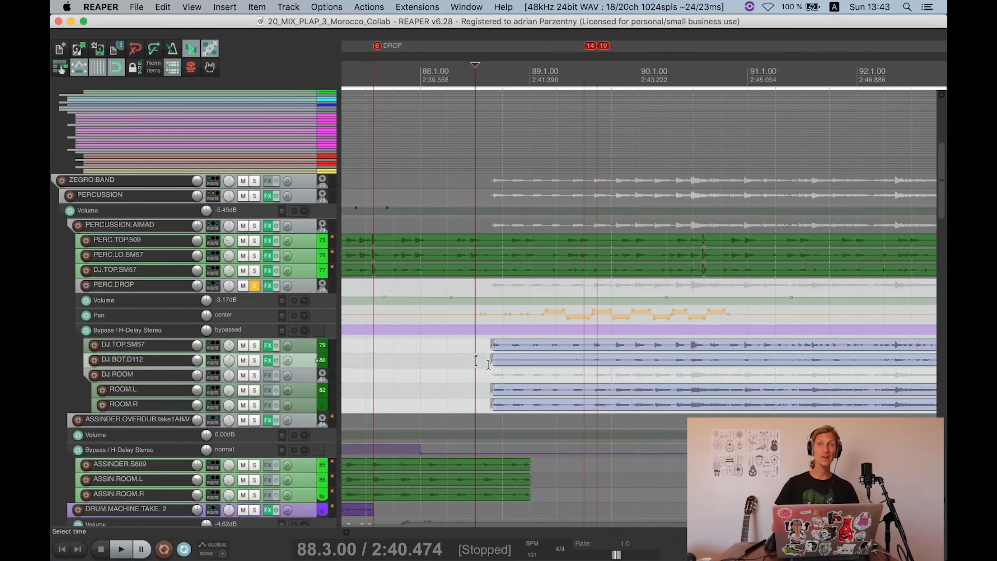
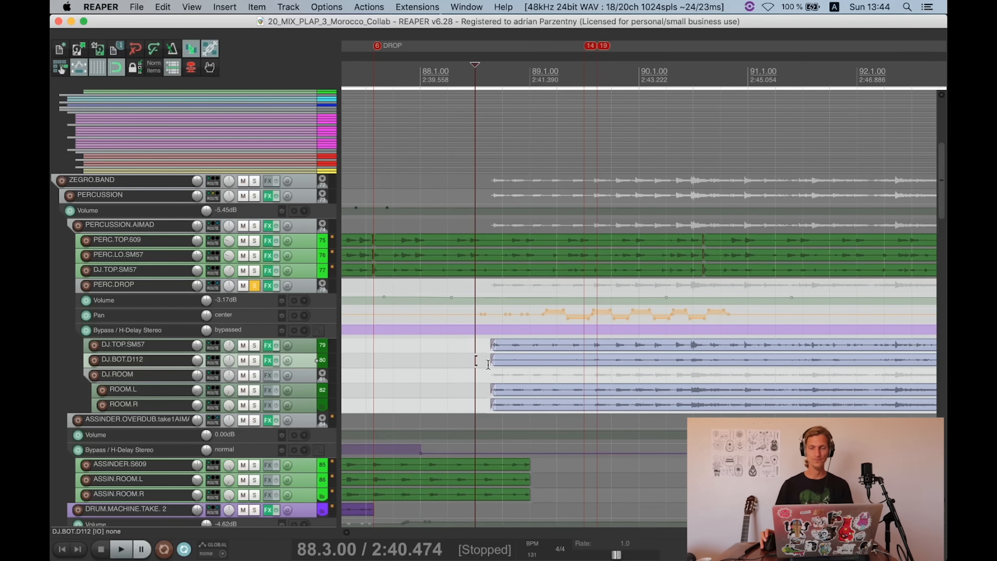
# Step: Examine the alternating pan automation on PERC.DROP and play the soloed track from 89.1.00 to hear it
pyautogui.scroll(1, 601, 316)
pyautogui.scroll(5, 705, 276)
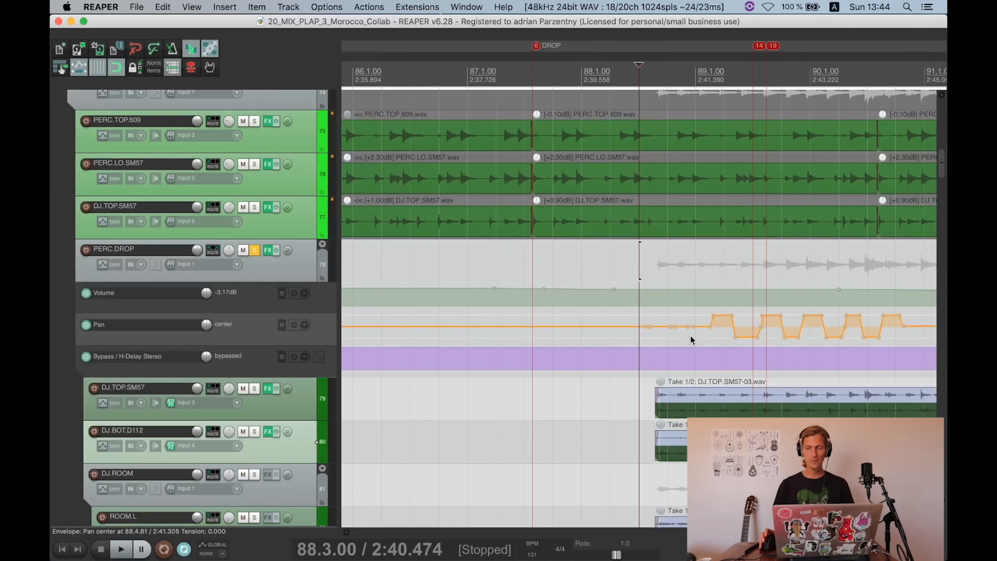
pyautogui.scroll(3, 691, 335)
pyautogui.scroll(2, 702, 332)
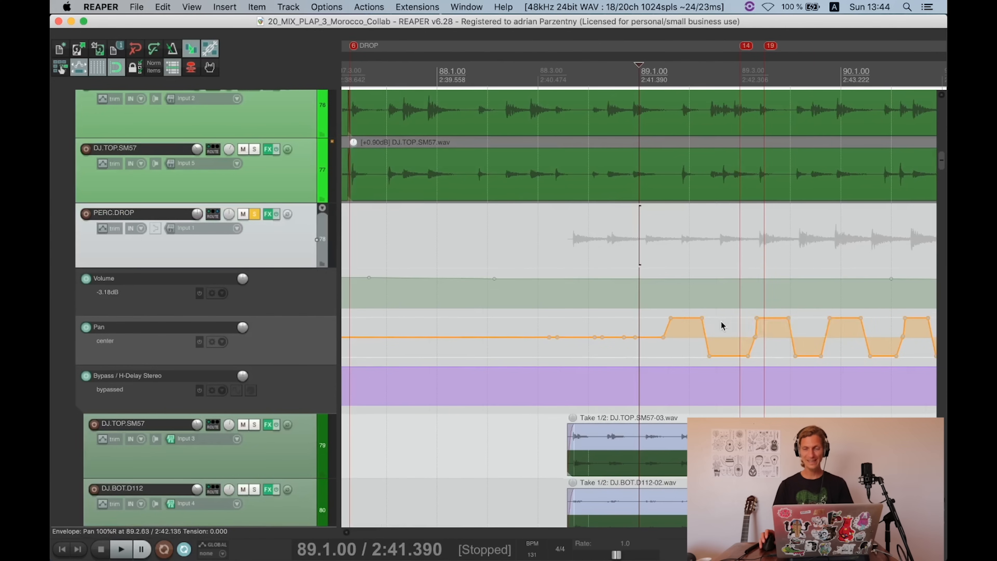
pyautogui.scroll(-2, 703, 338)
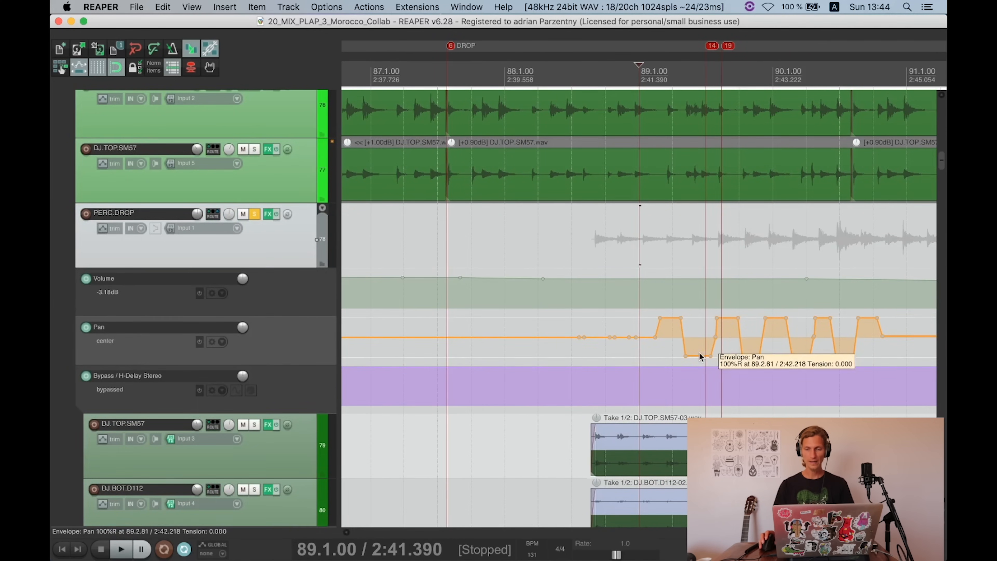
pyautogui.scroll(-3, 800, 332)
pyautogui.scroll(-3, 639, 342)
pyautogui.press('space')
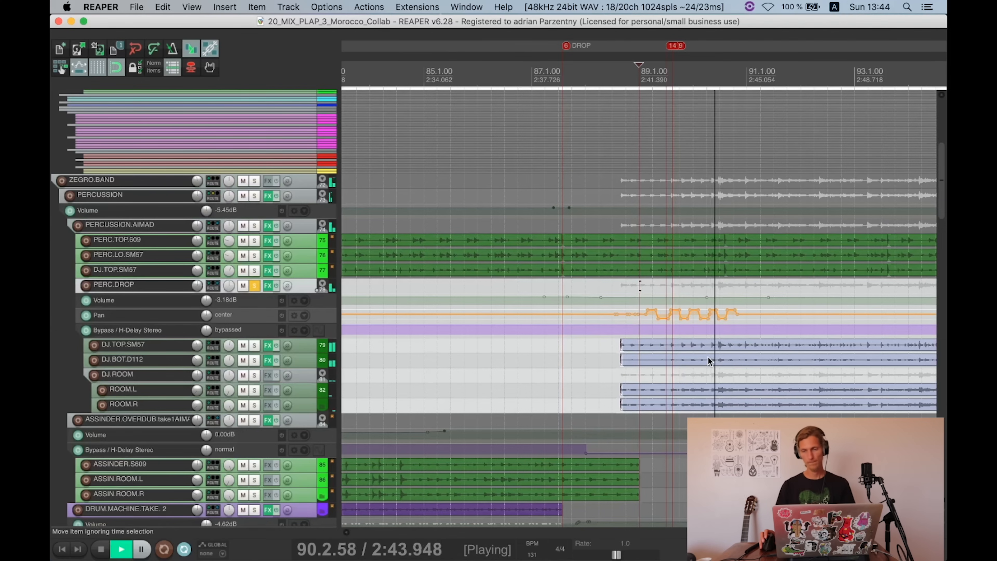
pyautogui.press('space')
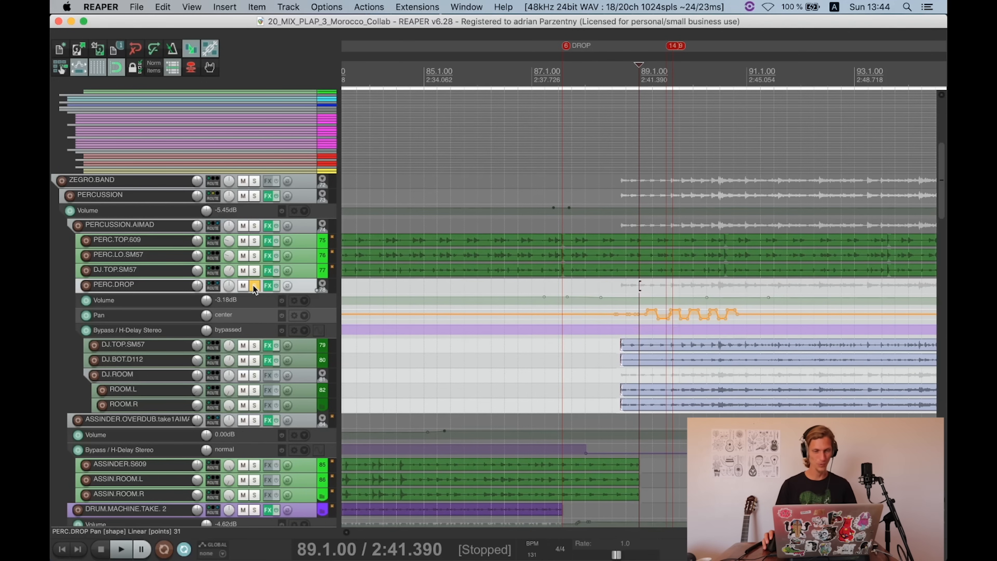
# Step: Unsolo the PERC.DROP folder track
pyautogui.scroll(-1, 256, 289)
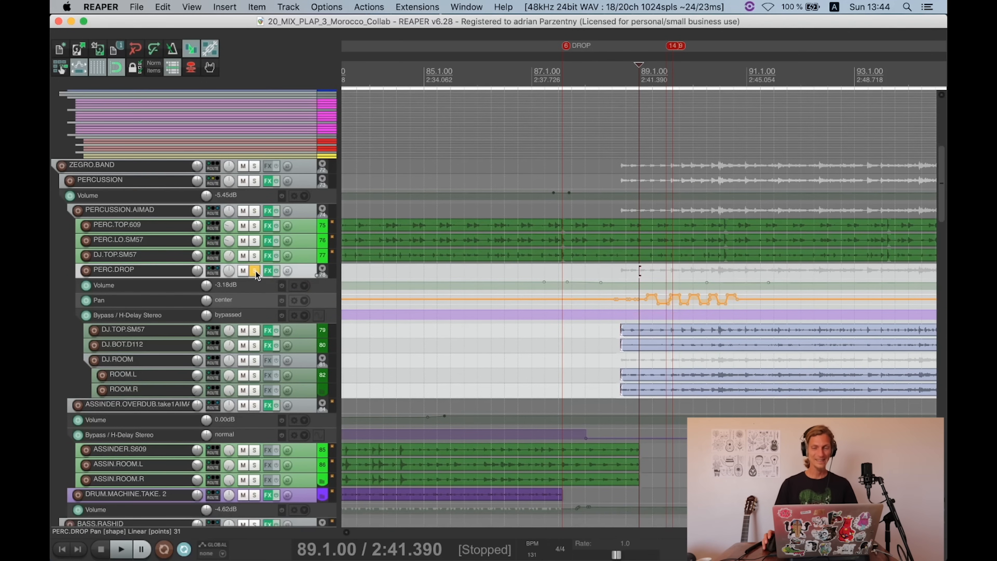
pyautogui.click(255, 272)
pyautogui.scroll(-1, 272, 275)
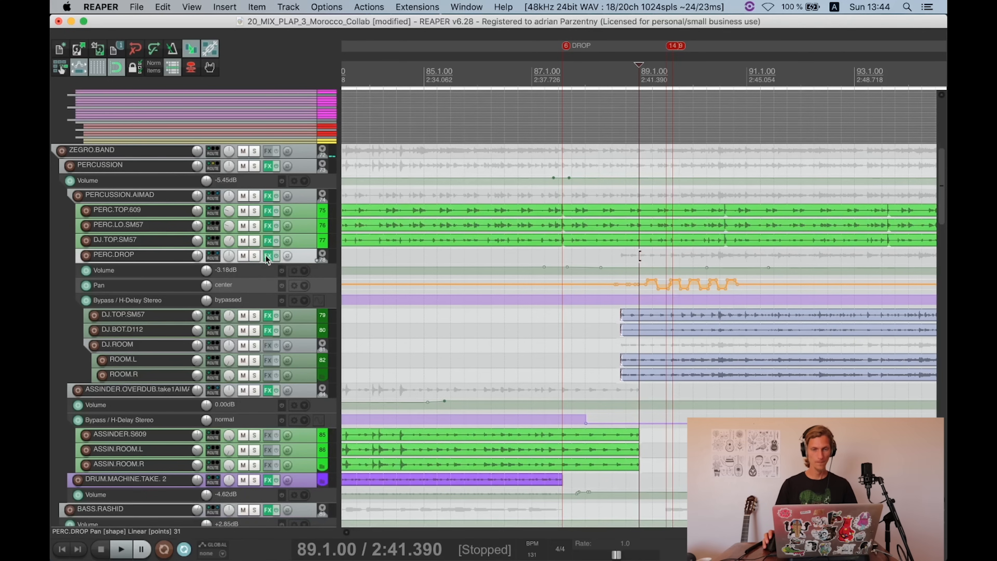
# Step: Review the Kramer PIE, Magnetite, REQ 2 and H-Delay settings in the PERC.DROP effects chain, then close it
pyautogui.click(268, 256)
pyautogui.moveTo(370, 141); pyautogui.dragTo(505, 72)
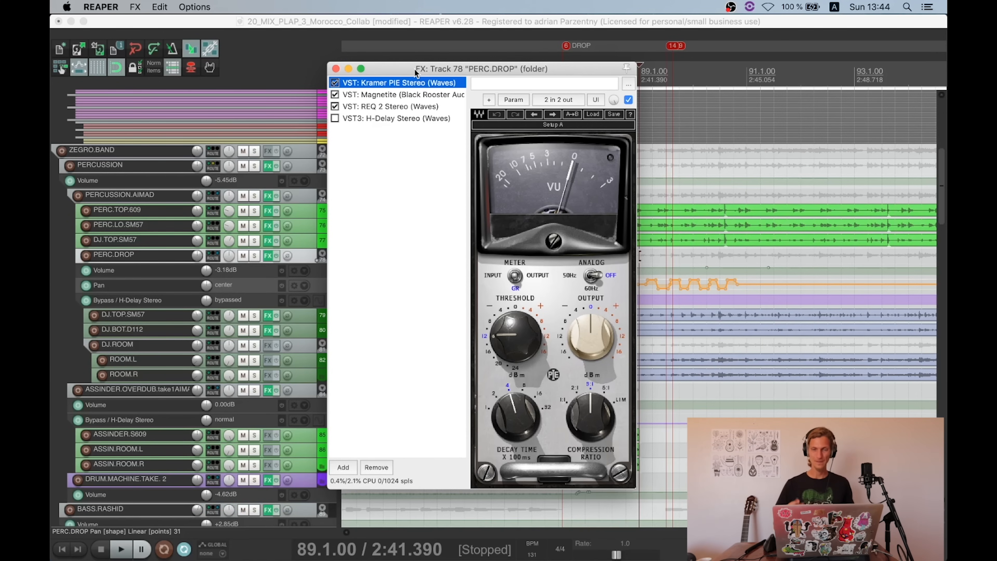
pyautogui.click(412, 96)
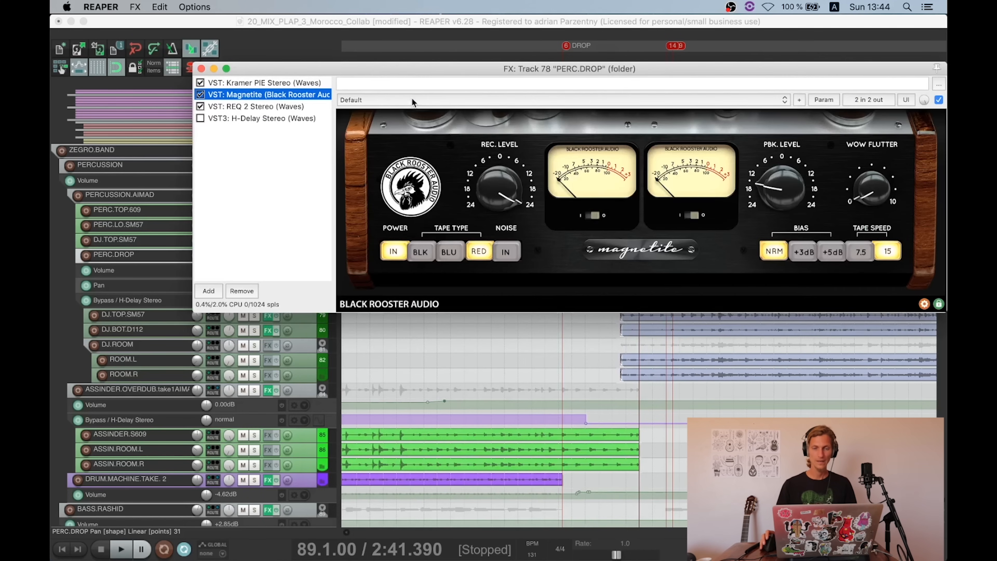
pyautogui.moveTo(247, 71); pyautogui.dragTo(168, 54)
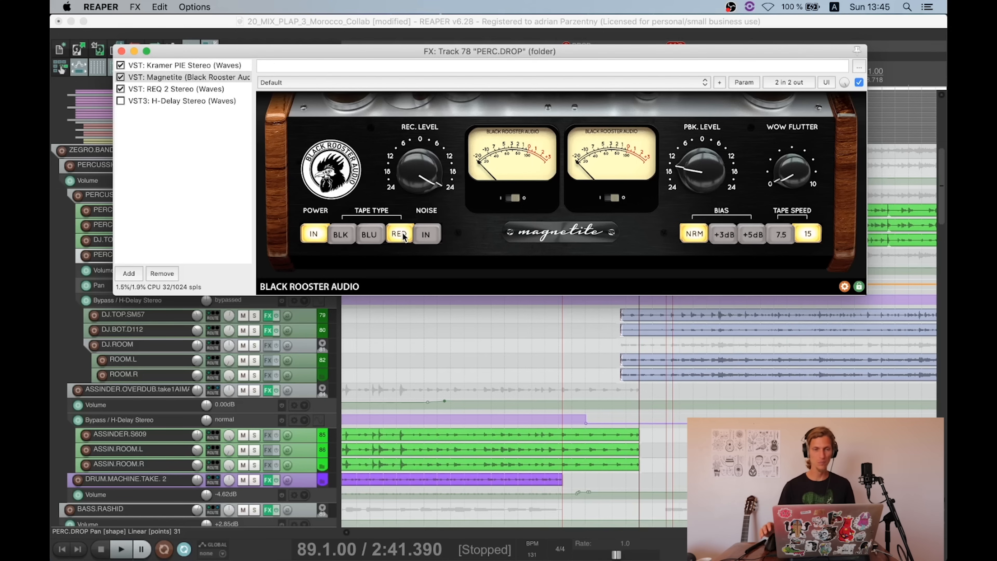
pyautogui.click(181, 89)
pyautogui.click(181, 89)
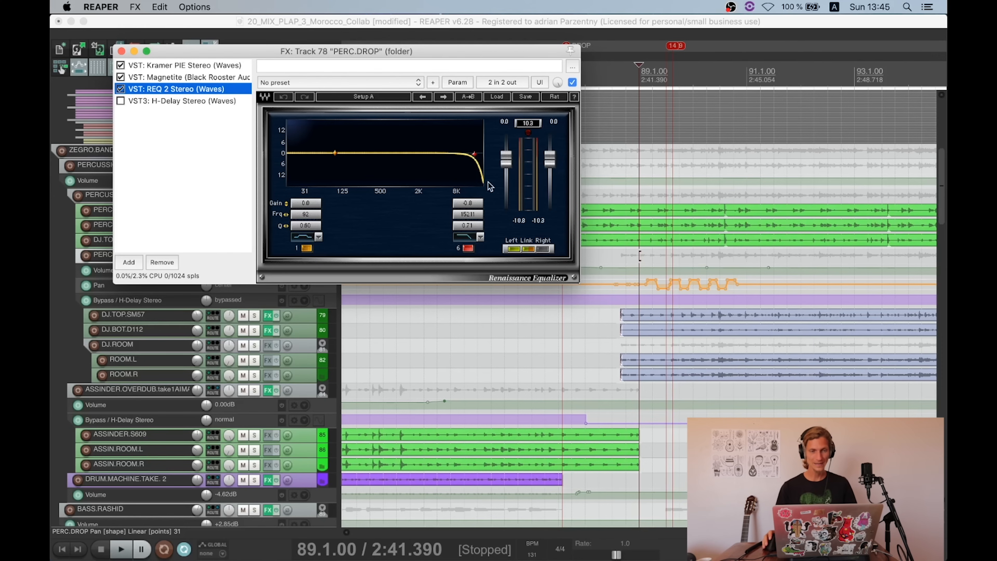
pyautogui.click(183, 102)
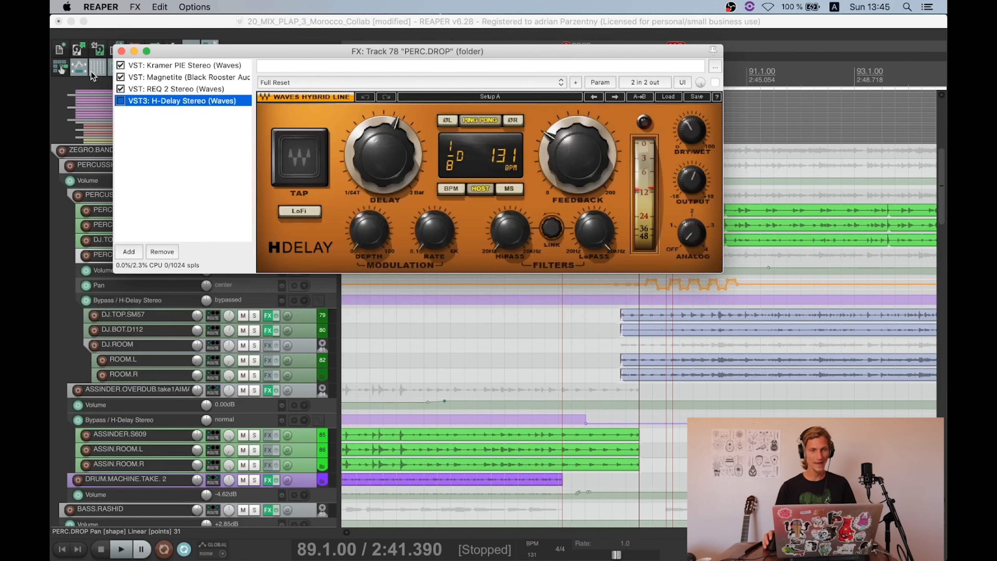
pyautogui.click(121, 51)
# Step: Place the edit cursor at 95.1.00 and inspect the PERC.DROP envelopes where the H-Delay bypass changes
pyautogui.scroll(-3, 672, 220)
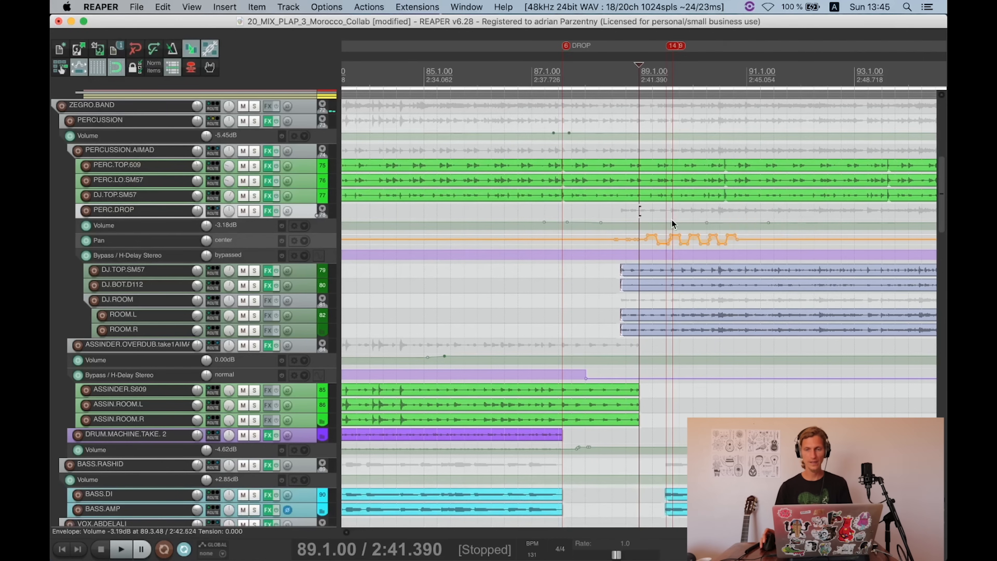
pyautogui.scroll(-6, 671, 220)
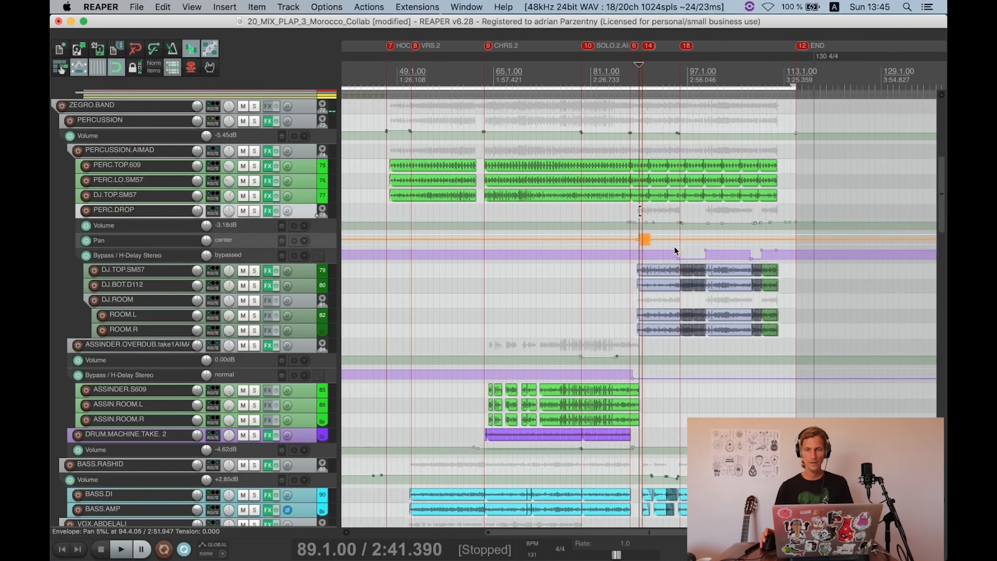
pyautogui.click(675, 252)
pyautogui.scroll(6, 675, 251)
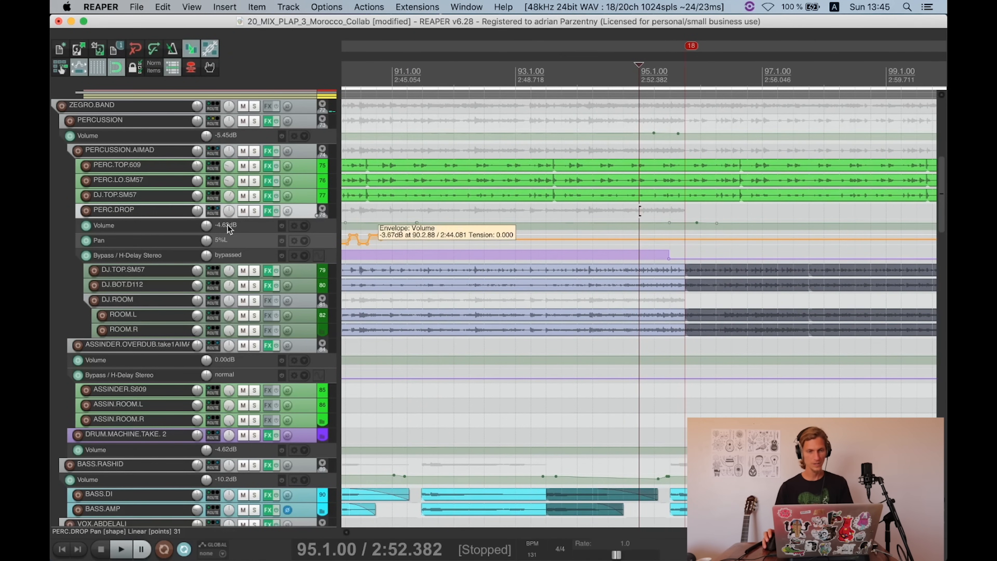
pyautogui.scroll(2, 262, 229)
pyautogui.scroll(-3, 585, 276)
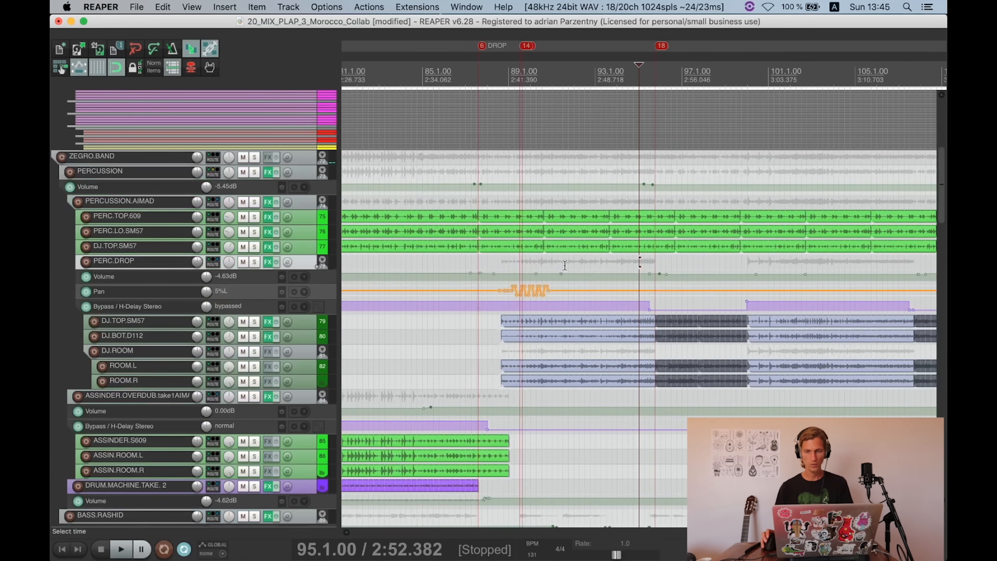
# Step: Place the edit cursor at 110.1.00 and examine the H-Delay bypass automation on PERC.DROP near the song's end
pyautogui.scroll(-2, 564, 266)
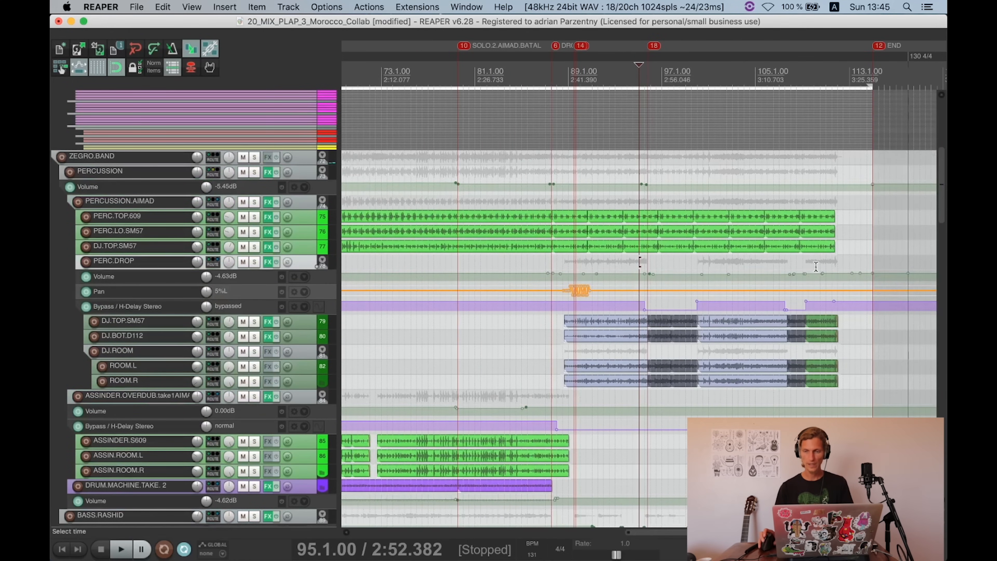
pyautogui.click(815, 266)
pyautogui.scroll(2, 805, 277)
pyautogui.scroll(3, 663, 289)
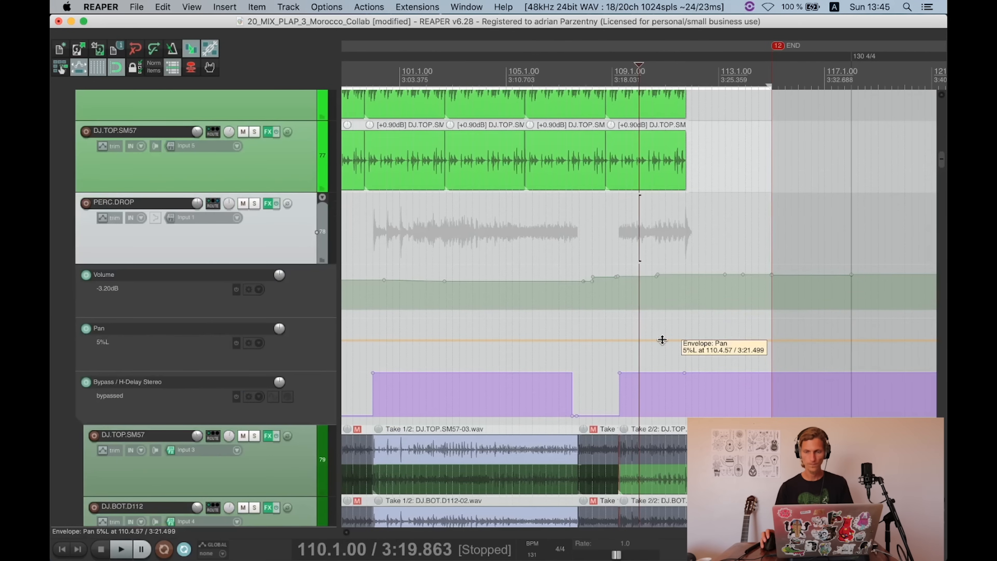
pyautogui.scroll(-2, 292, 229)
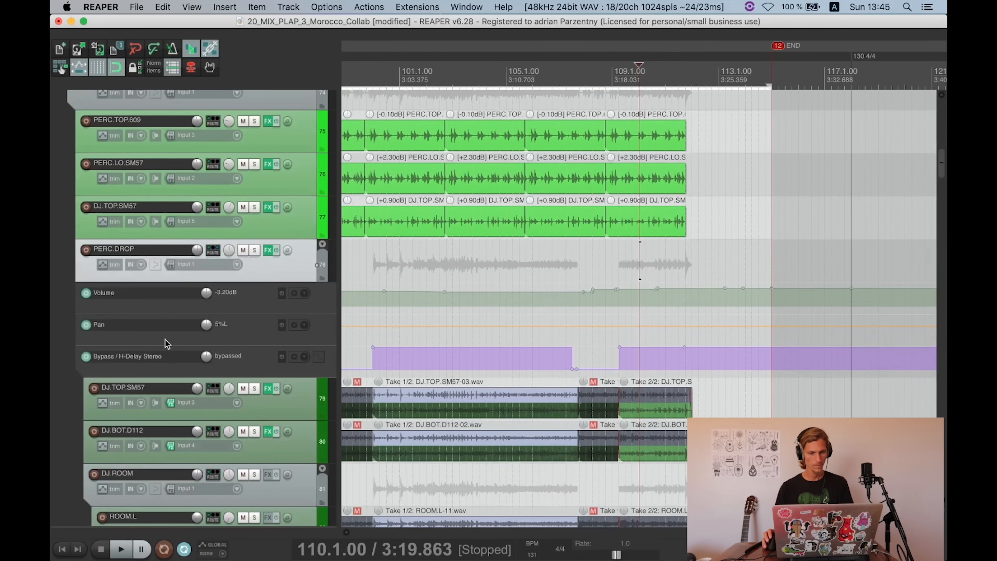
pyautogui.scroll(-1, 289, 332)
pyautogui.click(258, 320)
pyautogui.scroll(-3, 437, 323)
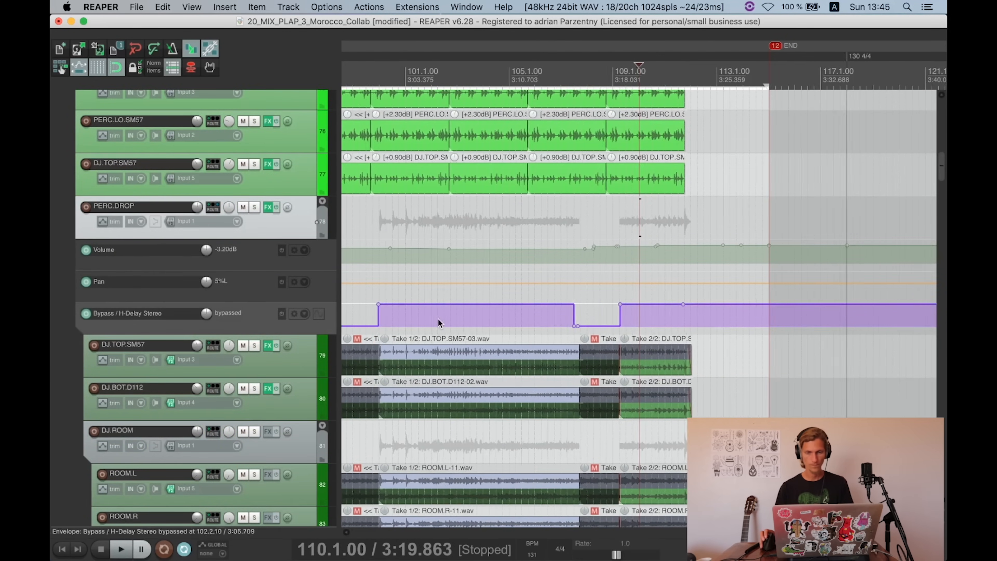
# Step: Place the edit cursor at 94.3.00 and examine the H-Delay bypass switch at the end of the first PERC.DROP section
pyautogui.click(387, 293)
pyautogui.scroll(4, 568, 348)
pyautogui.scroll(2, 601, 350)
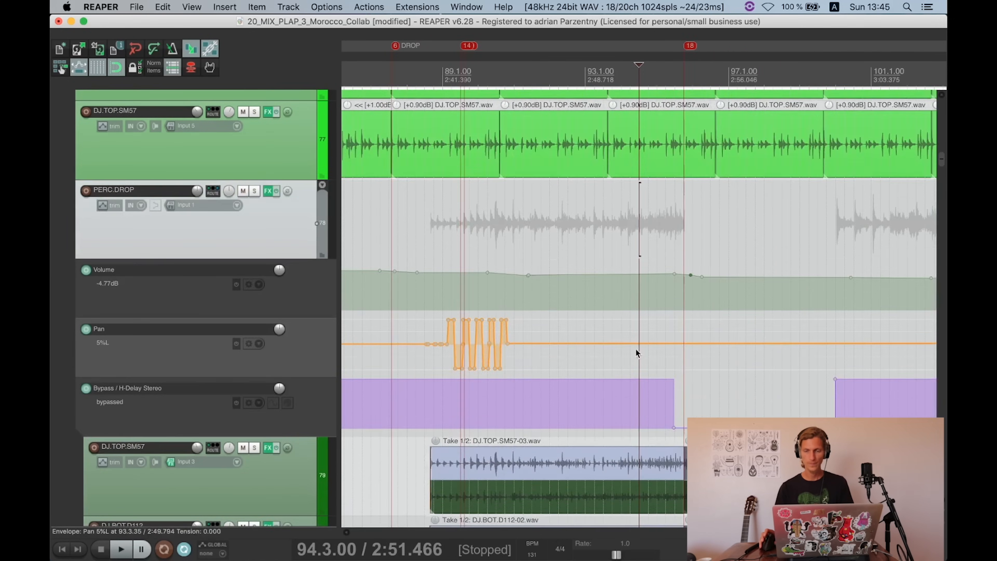
pyautogui.scroll(4, 736, 361)
pyautogui.scroll(-2, 53, 251)
pyautogui.scroll(4, 749, 344)
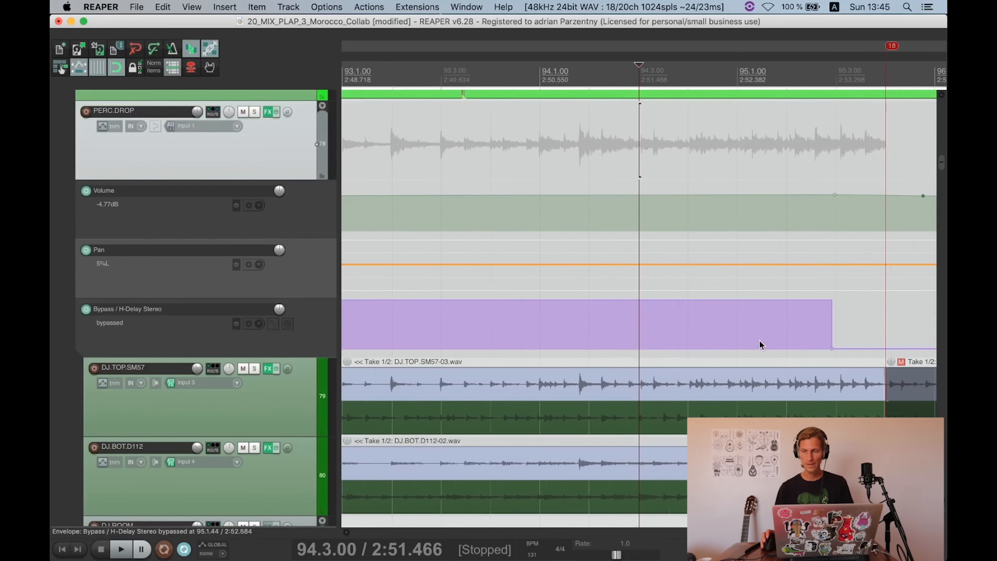
# Step: Place the edit cursor at 95.2.00 and inspect the PERC.DROP delay bypass change near the end of its section
pyautogui.click(800, 312)
pyautogui.scroll(1, 845, 317)
pyautogui.scroll(1, 769, 305)
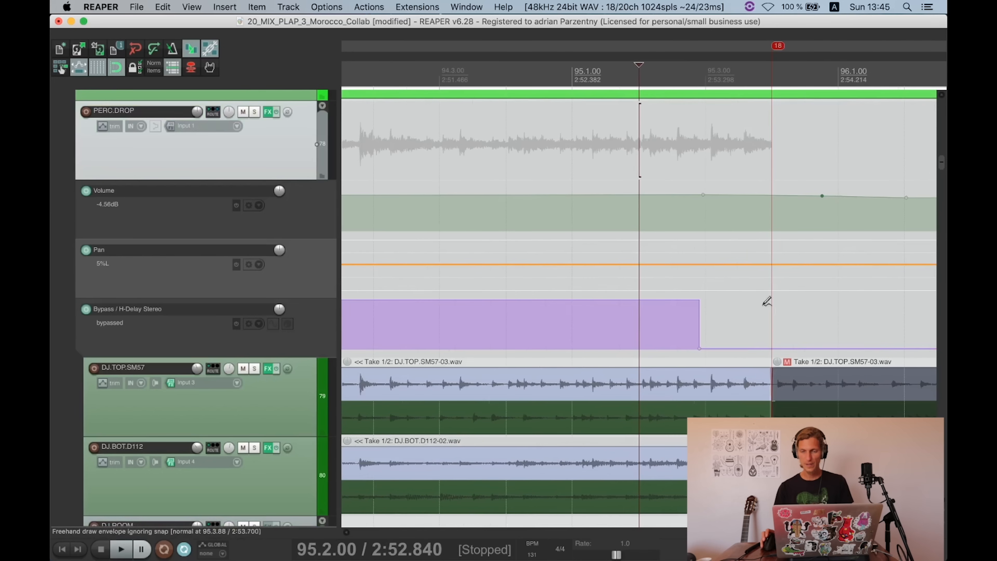
# Step: Solo the PERCUSSION folder and play from 95.2.00 through the muted gap in PERC.DROP, then stop playback
pyautogui.scroll(-5, 762, 324)
pyautogui.scroll(-2, 761, 329)
pyautogui.scroll(-2, 279, 188)
pyautogui.scroll(2, 277, 184)
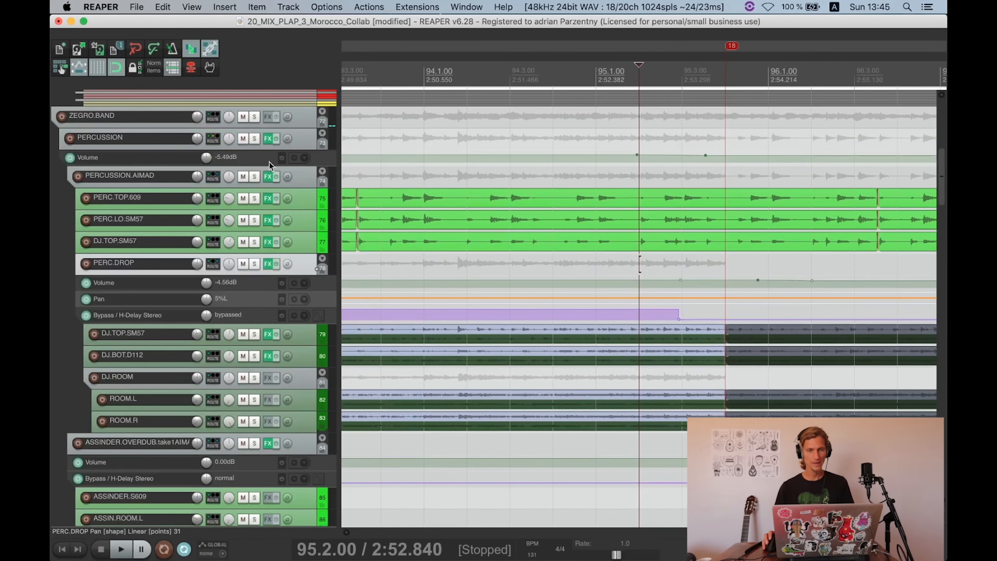
pyautogui.click(253, 139)
pyautogui.press('space')
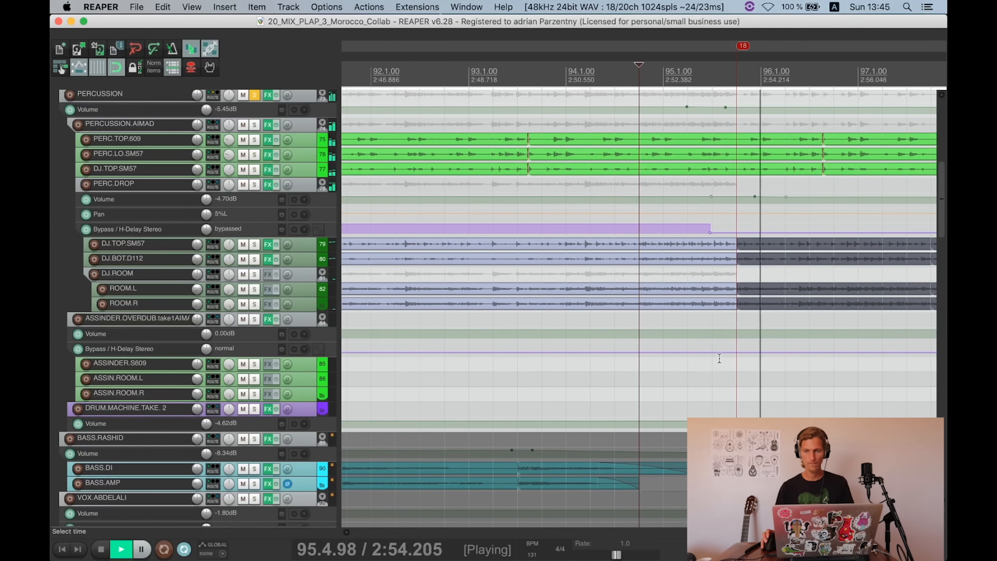
pyautogui.scroll(-2, 727, 360)
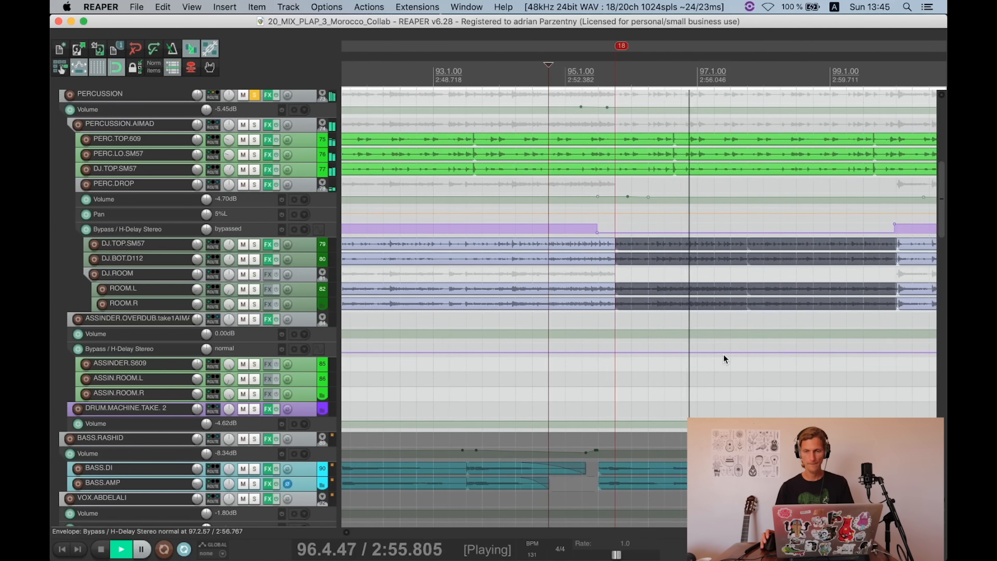
pyautogui.scroll(-2, 727, 338)
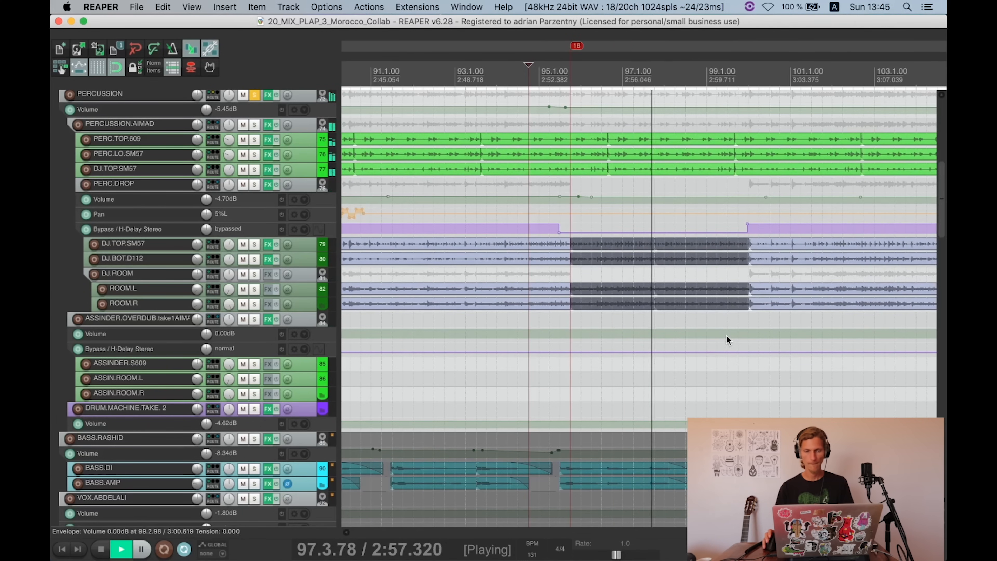
pyautogui.press('space')
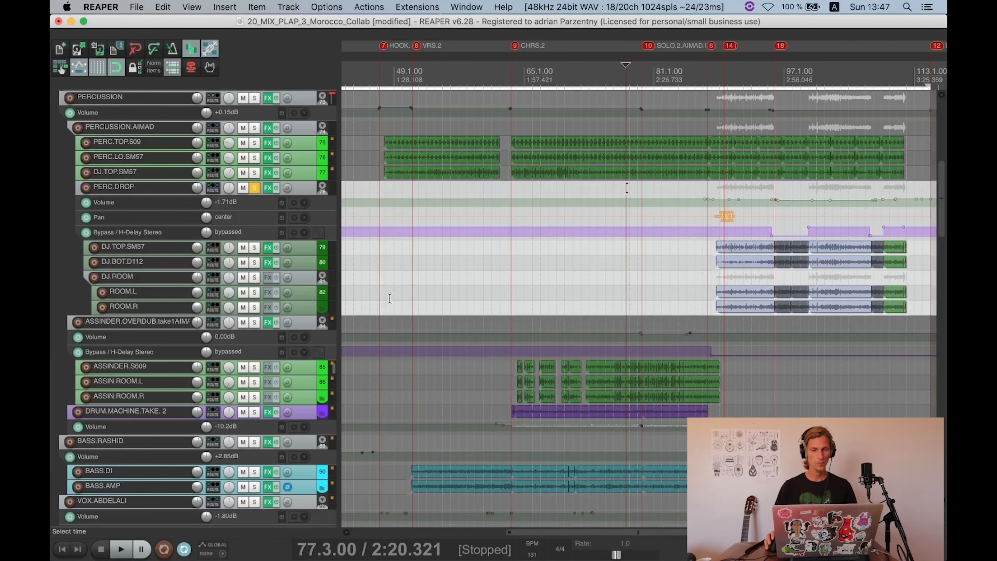
# Step: Review the REQ 4 equalizer curve on the DJ.TOP.SM57 track under PERC.DROP, then close its effects window
pyautogui.click(267, 246)
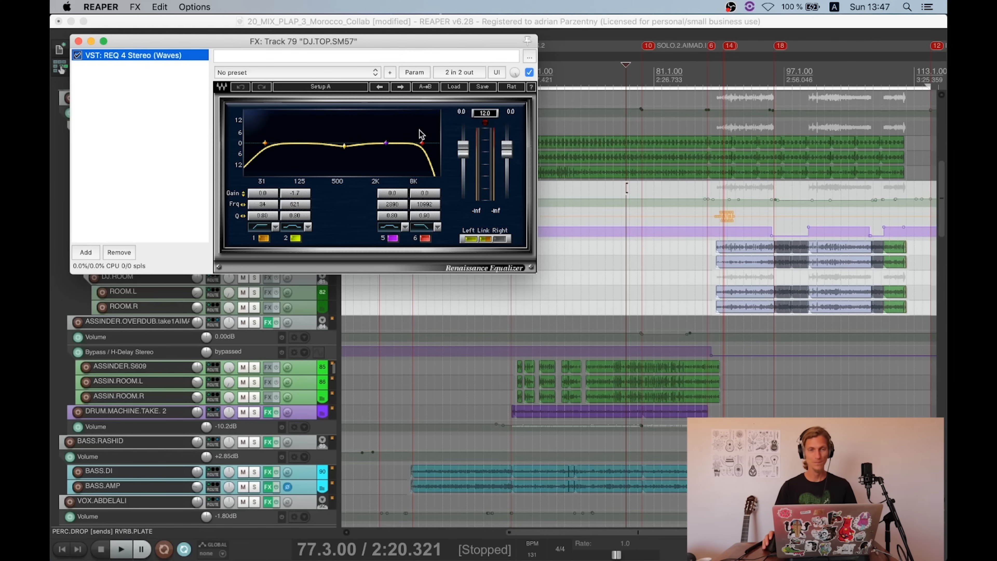
pyautogui.moveTo(265, 32); pyautogui.dragTo(453, 34)
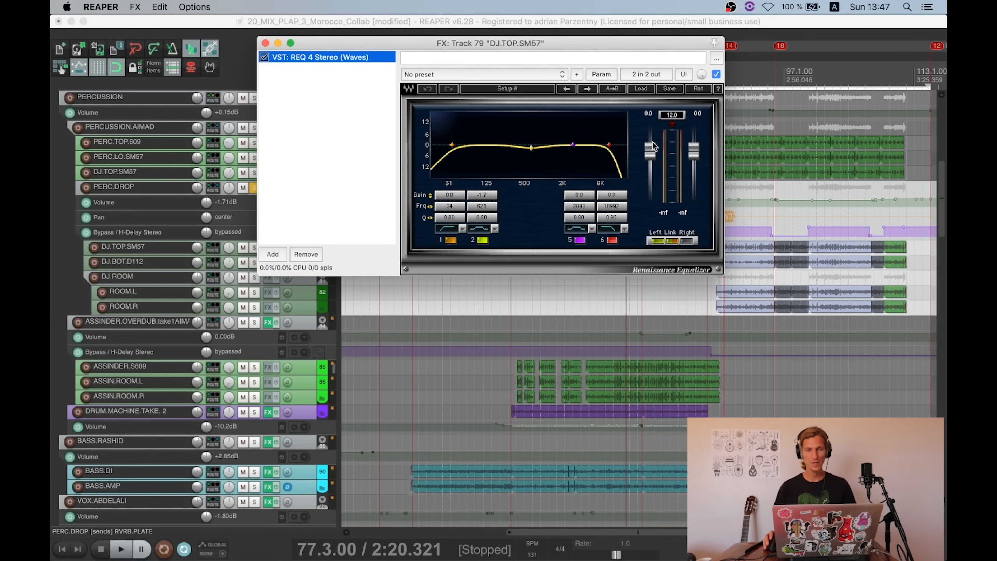
pyautogui.click(266, 43)
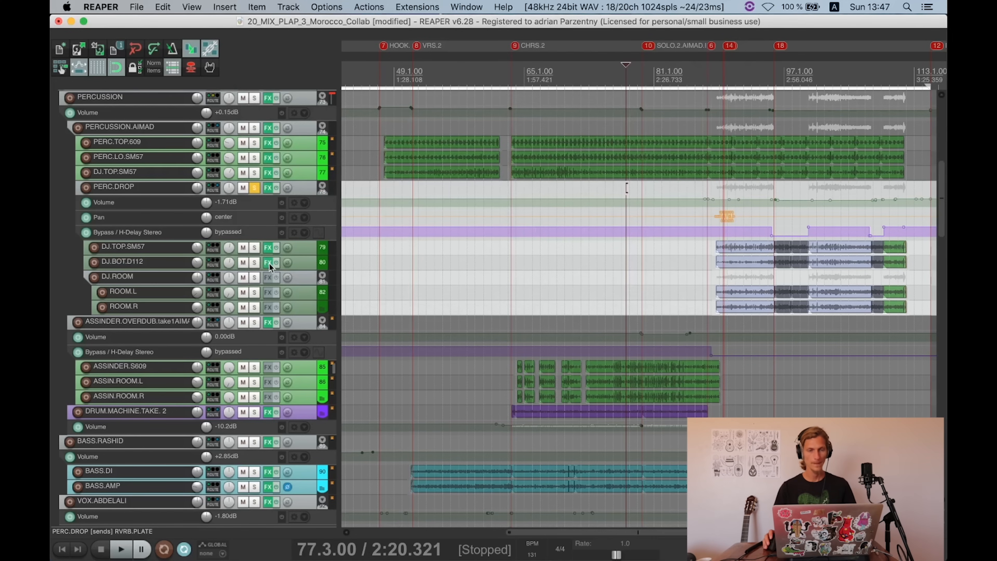
# Step: Review the REQ 4 and RBass settings on the DJ.BOT.D112 track, then close its effects window
pyautogui.click(268, 263)
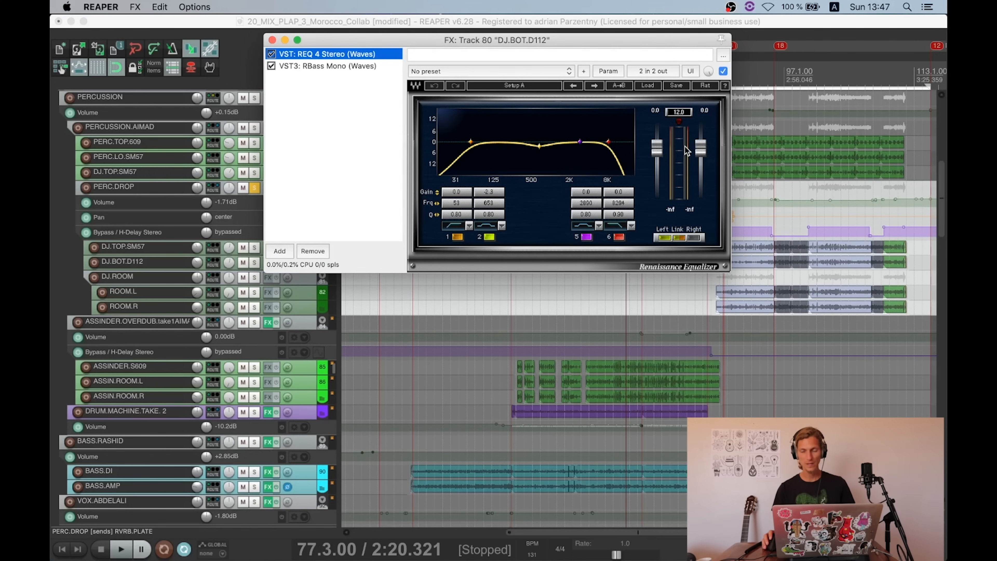
pyautogui.click(303, 66)
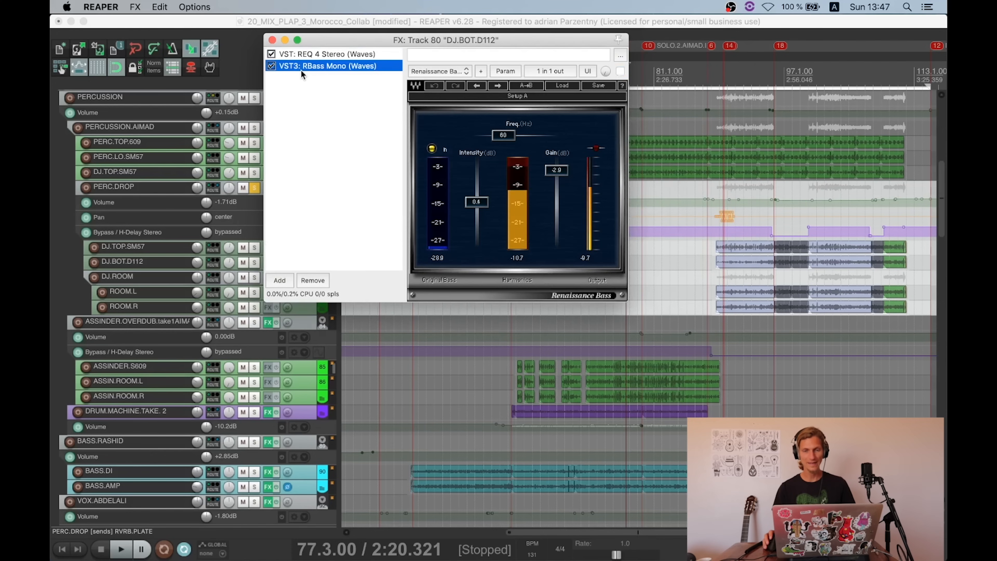
pyautogui.click(272, 40)
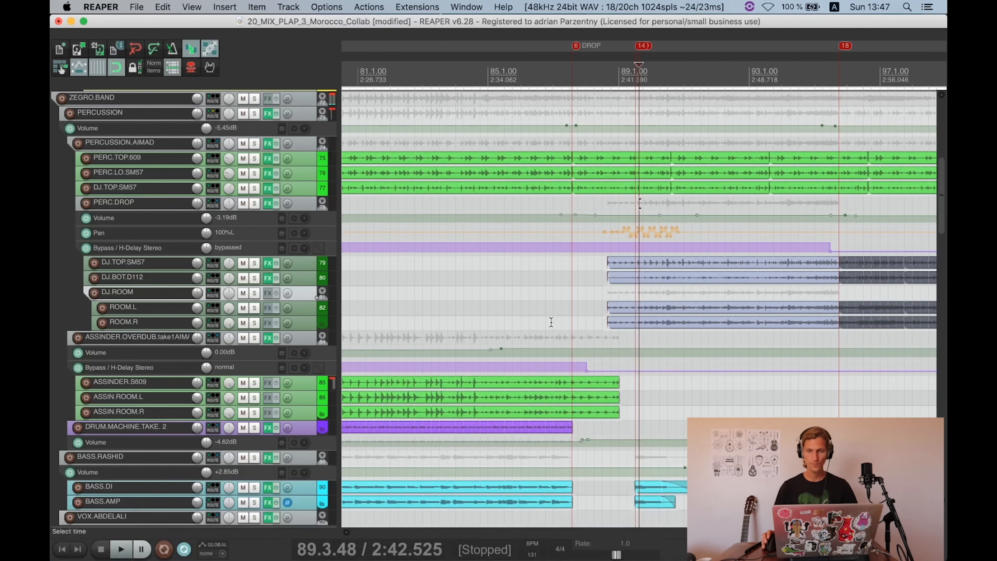
# Step: Place the edit cursor at 88.1.00 on PERC.TOP.609 and examine the percussion tracks around the DROP marker
pyautogui.click(573, 143)
pyautogui.click(588, 163)
pyautogui.scroll(1, 588, 164)
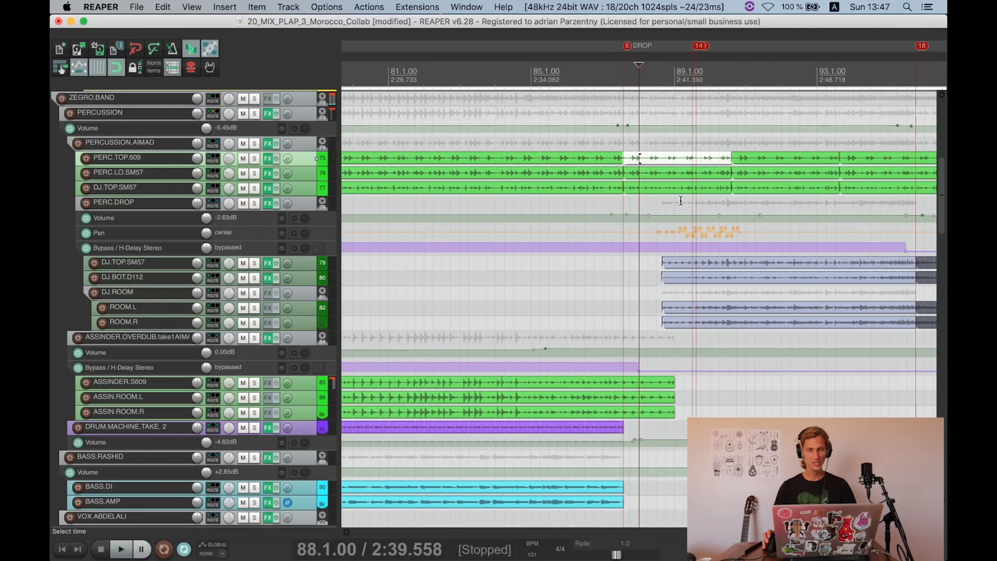
pyautogui.scroll(-5, 572, 172)
pyautogui.scroll(-2, 667, 127)
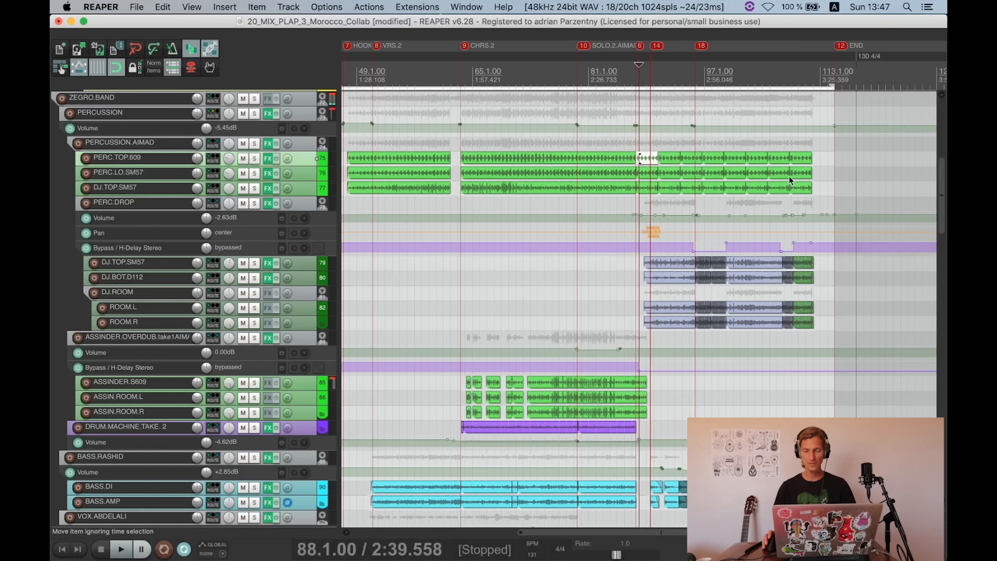
pyautogui.scroll(-1, 284, 196)
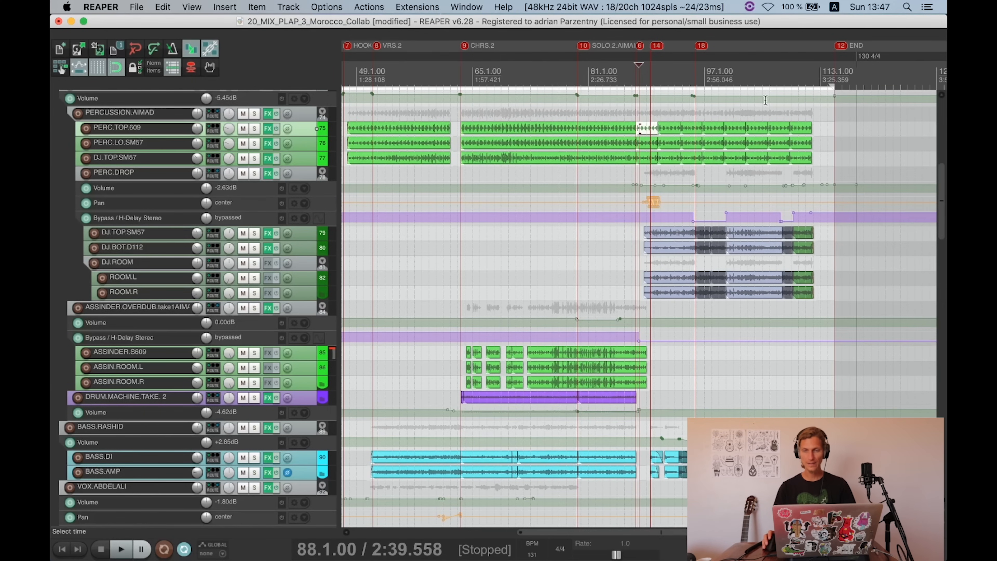
pyautogui.scroll(3, 716, 264)
pyautogui.scroll(4, 722, 263)
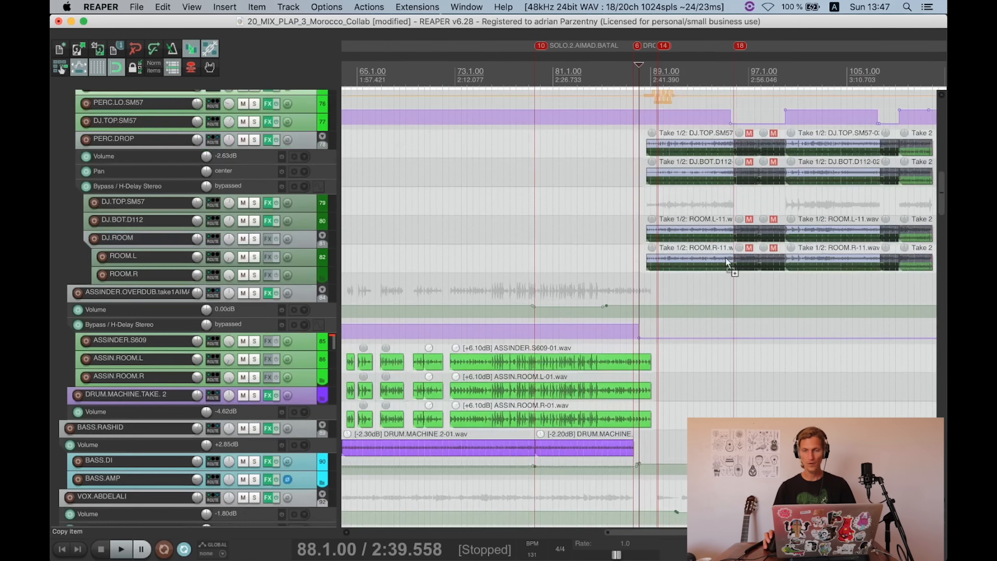
# Step: Solo the ASSINDER.OVERDUB folder track and bring its three child tracks into view
pyautogui.scroll(-4, 722, 264)
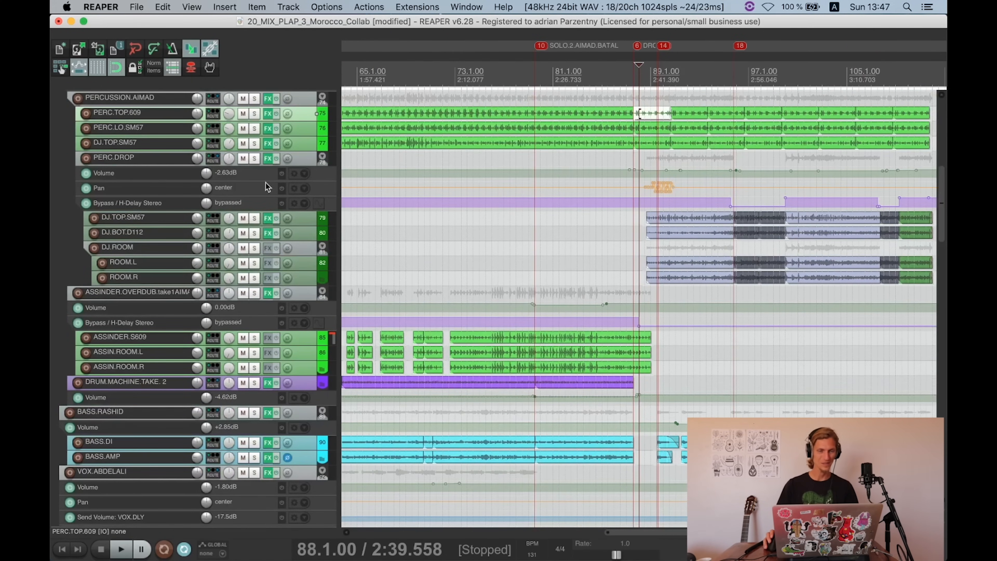
pyautogui.scroll(-2, 295, 193)
pyautogui.scroll(-2, 296, 193)
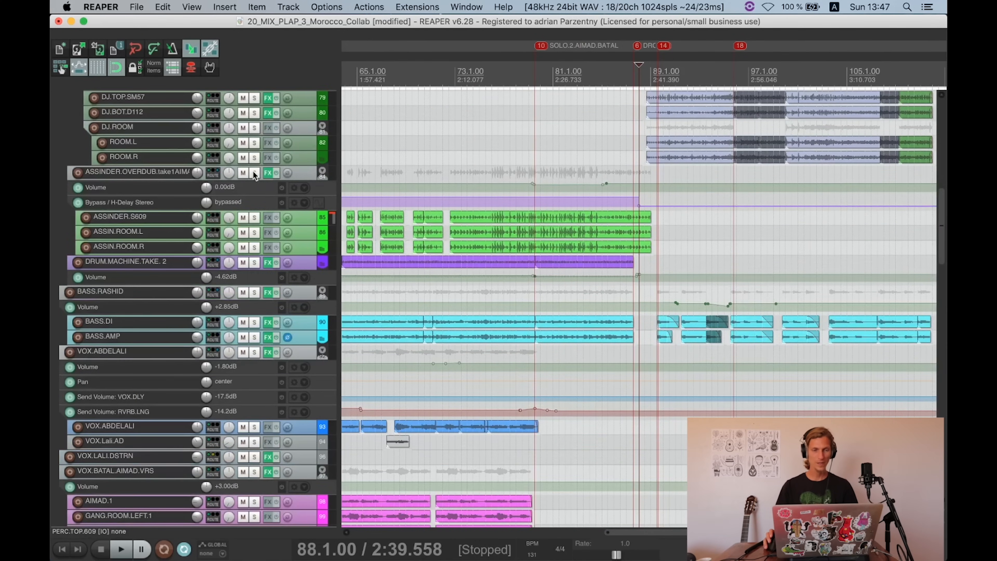
pyautogui.click(254, 173)
pyautogui.scroll(3, 286, 221)
pyautogui.scroll(-4, 521, 209)
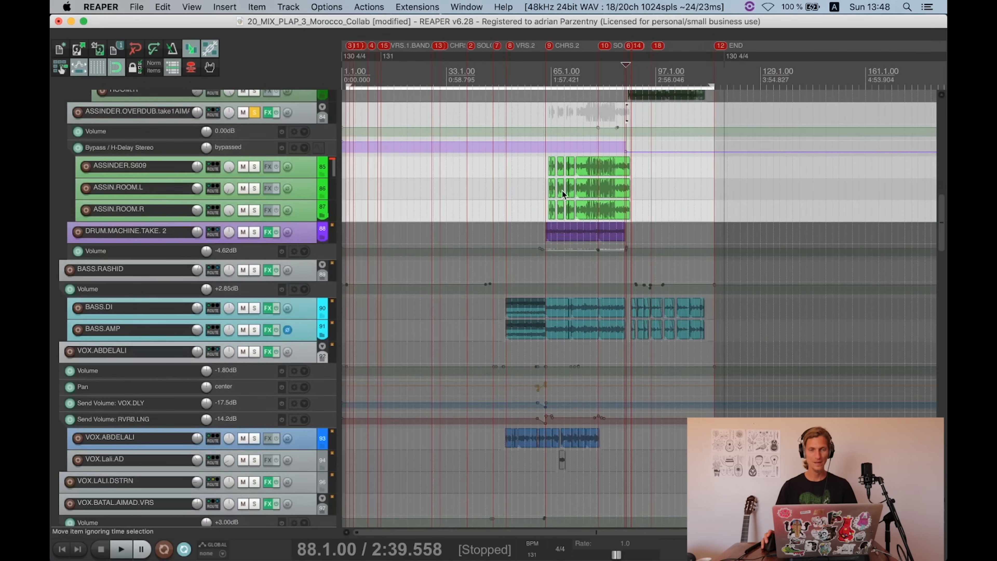
# Step: Play the soloed ASSINDER overdub from 66.4.00 in the CHRS.2 section, then stop playback
pyautogui.click(563, 190)
pyautogui.scroll(5, 605, 220)
pyautogui.scroll(4, 606, 219)
pyautogui.click(533, 186)
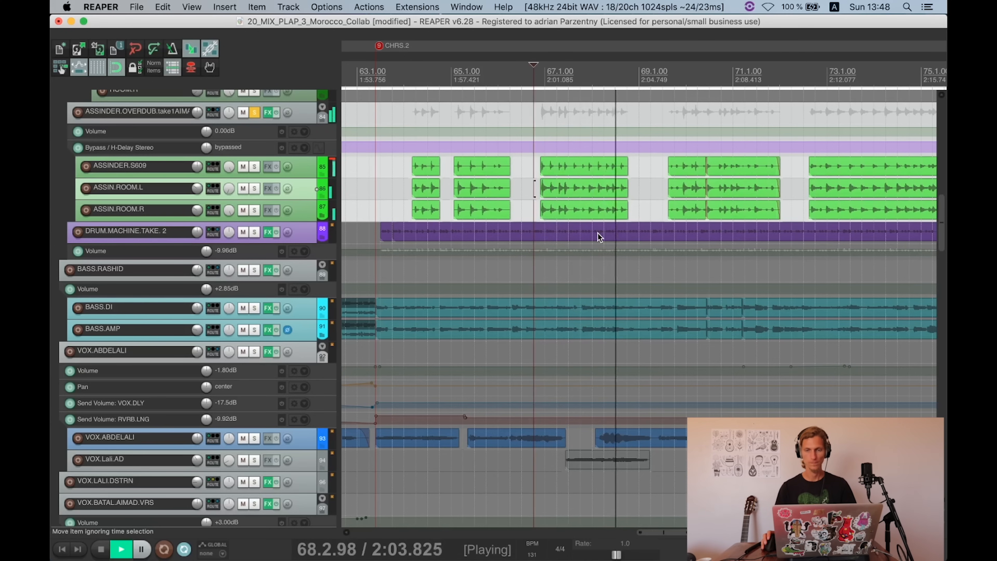
pyautogui.press('space')
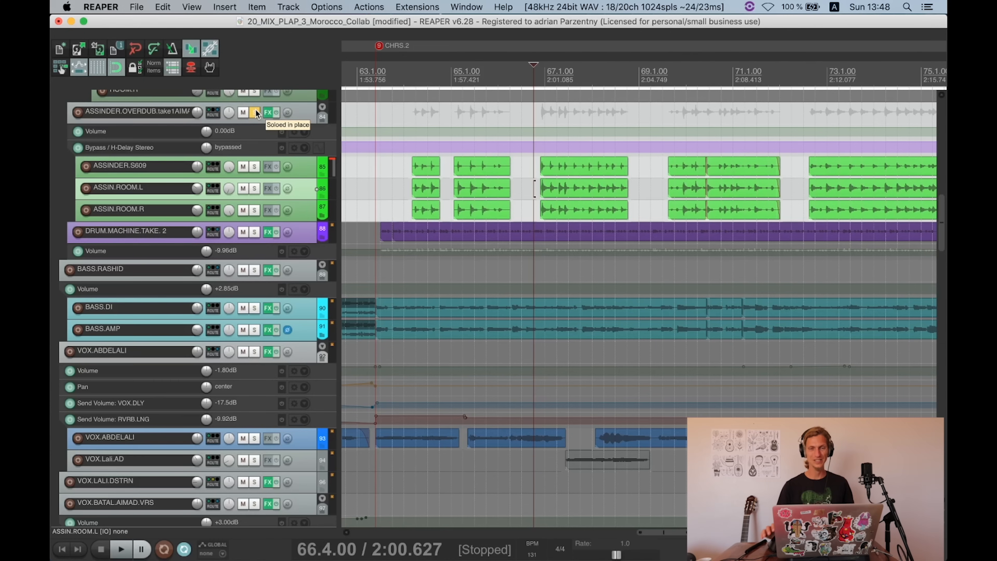
# Step: Place the edit cursor at 79.3.02 on ASSINDER.S609 and examine the overdub around the SOLO.2 marker
pyautogui.scroll(-4, 618, 242)
pyautogui.scroll(-1, 605, 177)
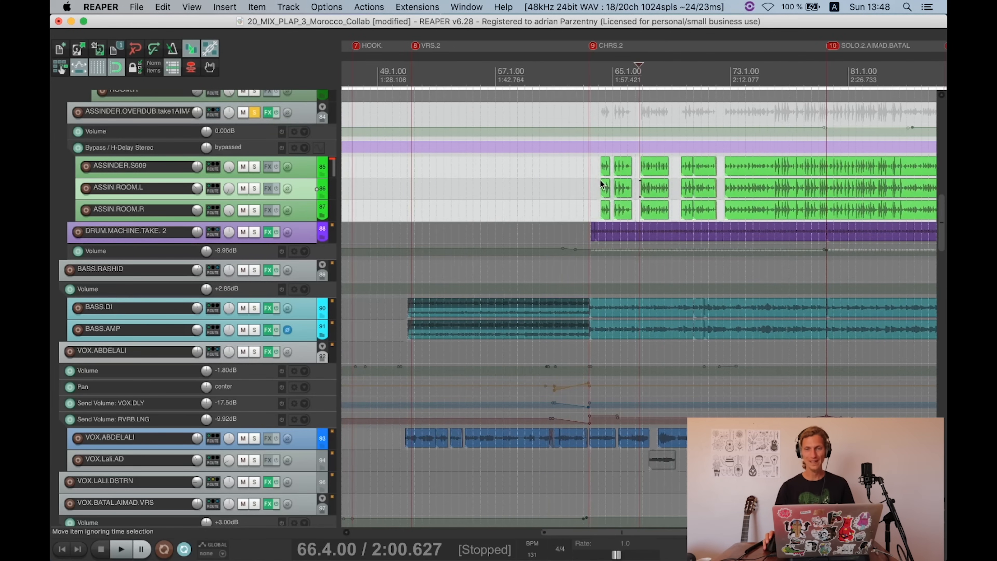
pyautogui.click(827, 167)
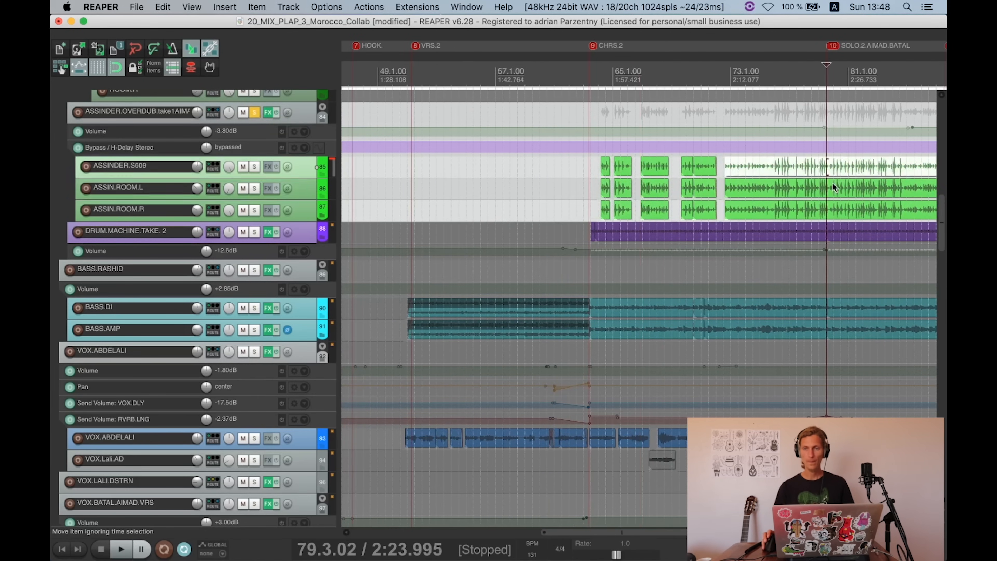
pyautogui.scroll(4, 814, 185)
pyautogui.scroll(-4, 800, 181)
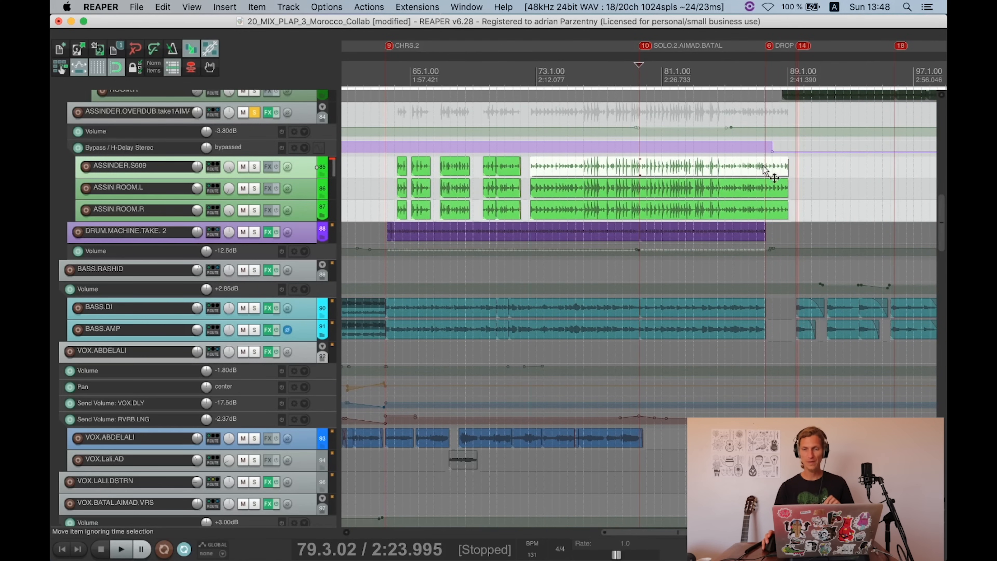
# Step: Place the edit cursor at 87.3.00 and examine how the ASSINDER overdub ends around the DROP marker
pyautogui.click(763, 164)
pyautogui.scroll(3, 762, 167)
pyautogui.scroll(3, 603, 191)
pyautogui.scroll(5, 746, 255)
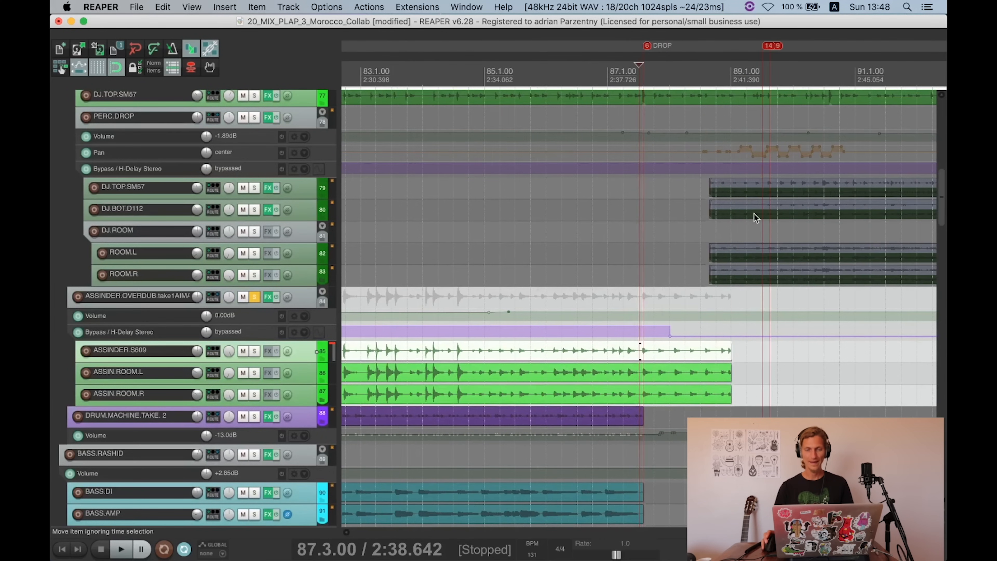
pyautogui.scroll(-2, 648, 220)
pyautogui.scroll(-3, 257, 298)
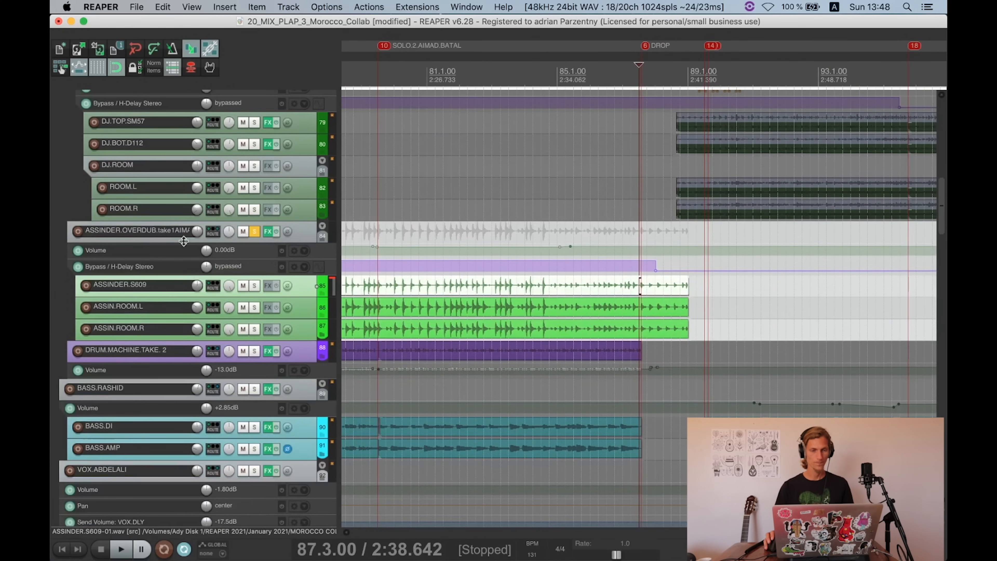
# Step: Open the ASSINDER.OVERDUB folder's track name to read it in full, then leave it unedited
pyautogui.doubleClick(166, 232)
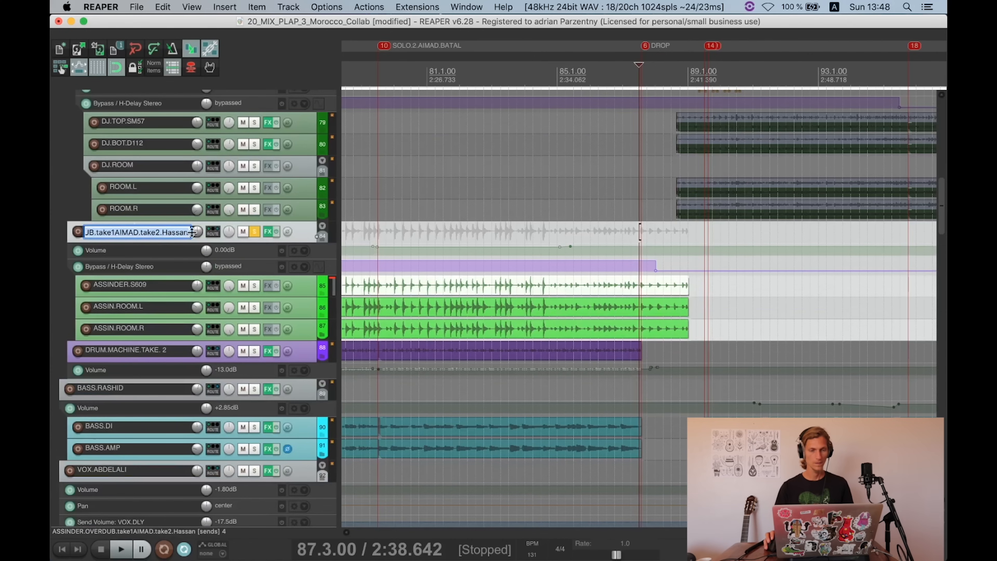
pyautogui.click(122, 233)
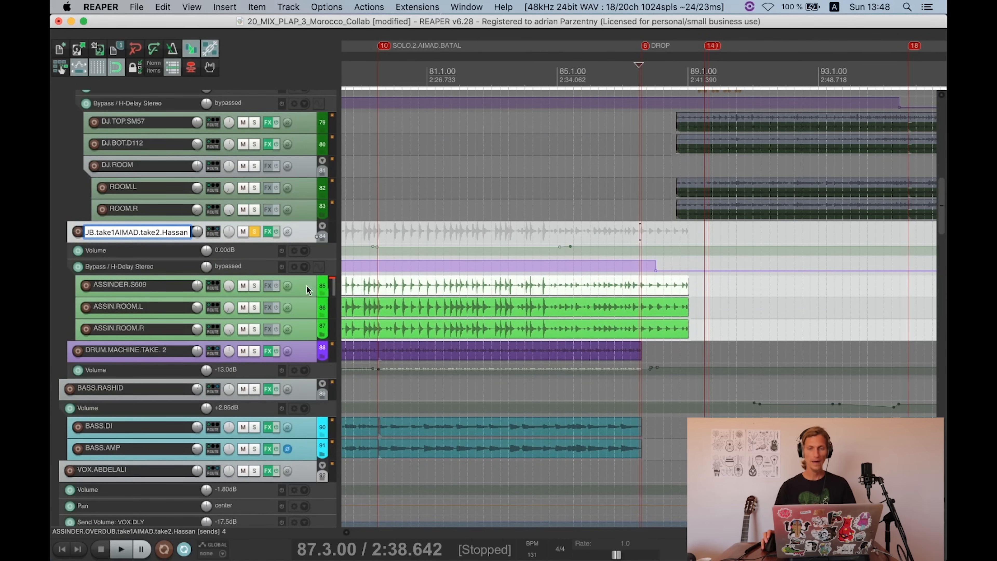
pyautogui.click(313, 234)
# Step: Open the effects chain of the ASSINDER.OVERDUB folder and examine the filter settings in bx_console SSL 4000 E
pyautogui.scroll(3, 312, 244)
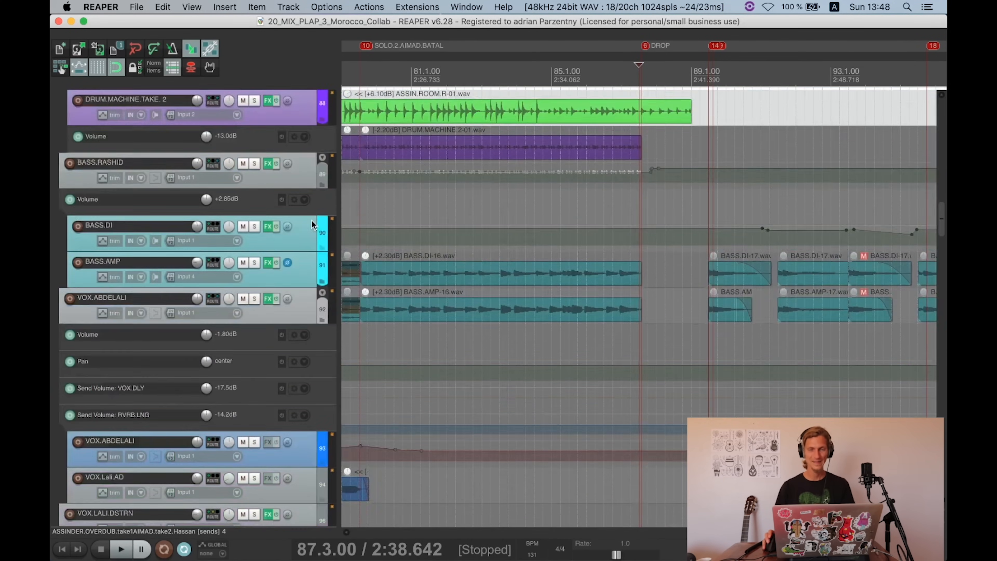
pyautogui.scroll(5, 312, 220)
pyautogui.scroll(-3, 312, 220)
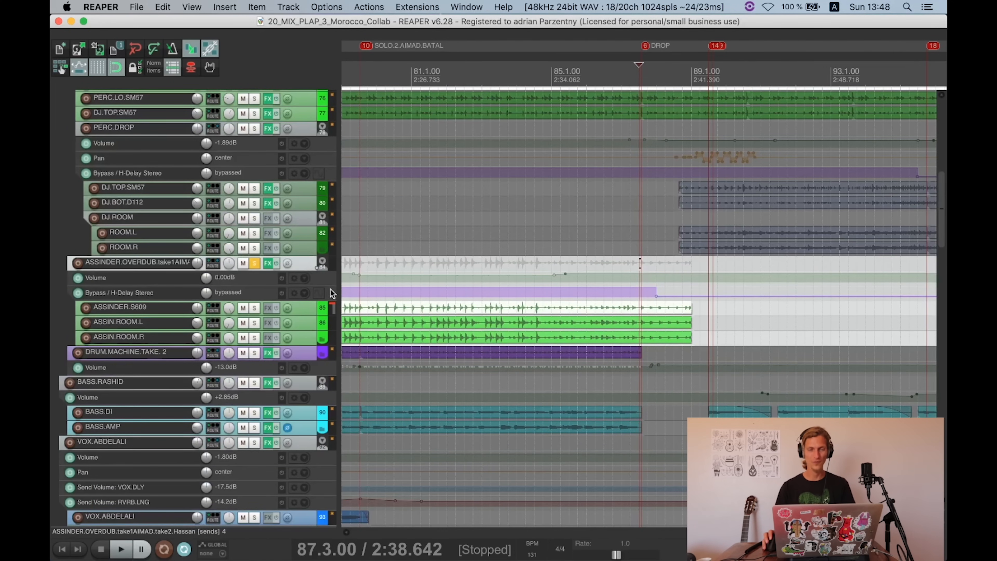
pyautogui.scroll(-5, 333, 313)
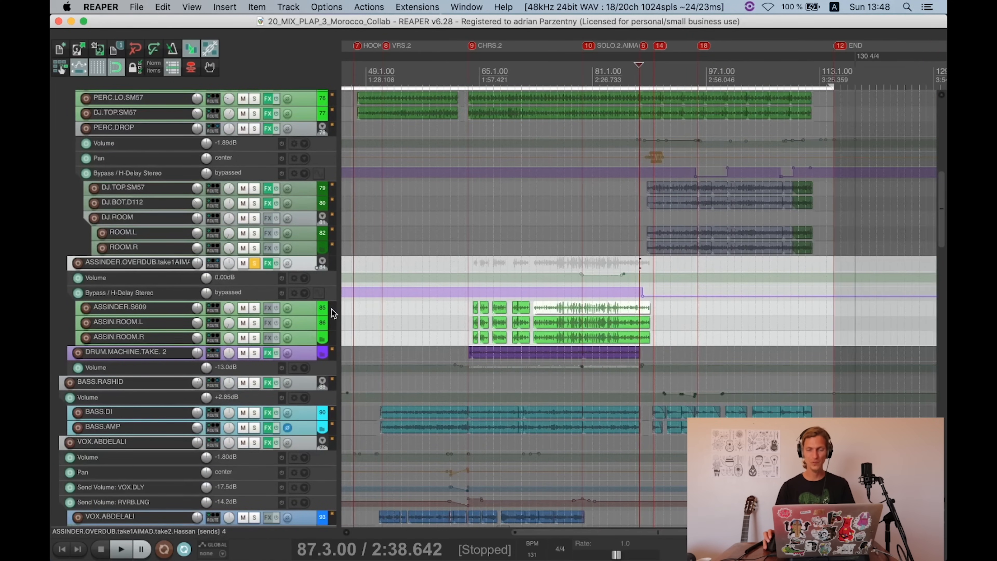
pyautogui.scroll(-2, 333, 313)
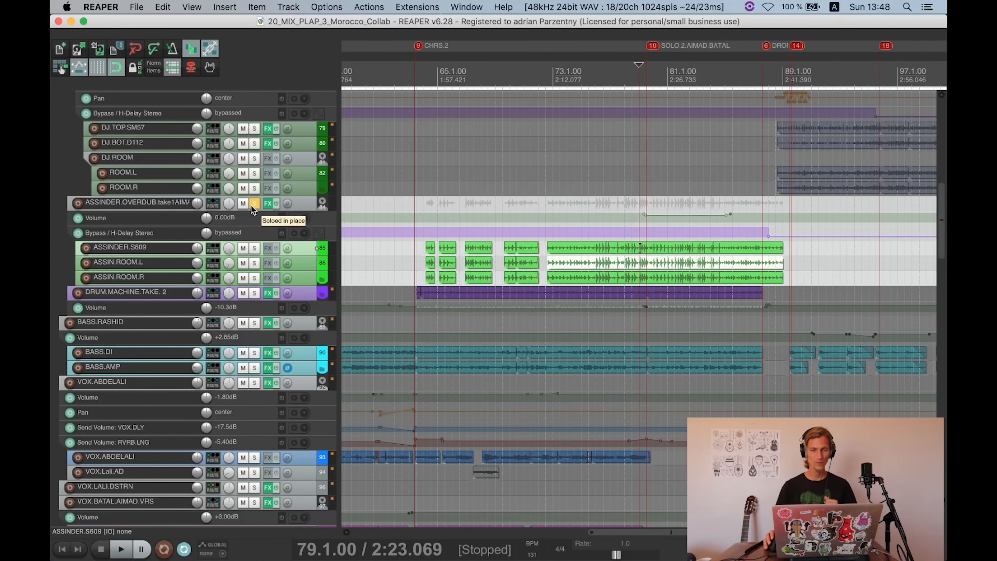
pyautogui.click(268, 204)
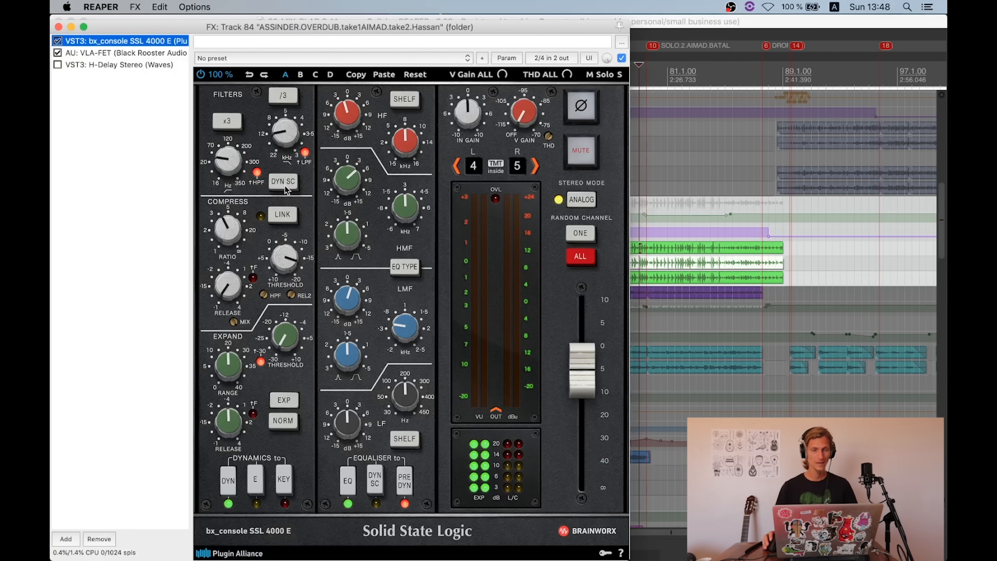
pyautogui.click(210, 157)
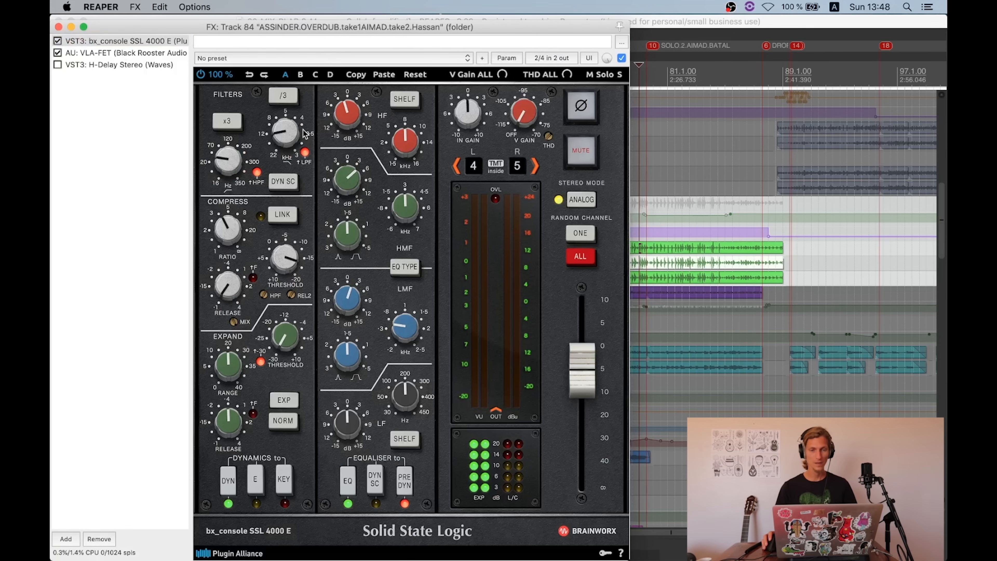
pyautogui.moveTo(305, 133)
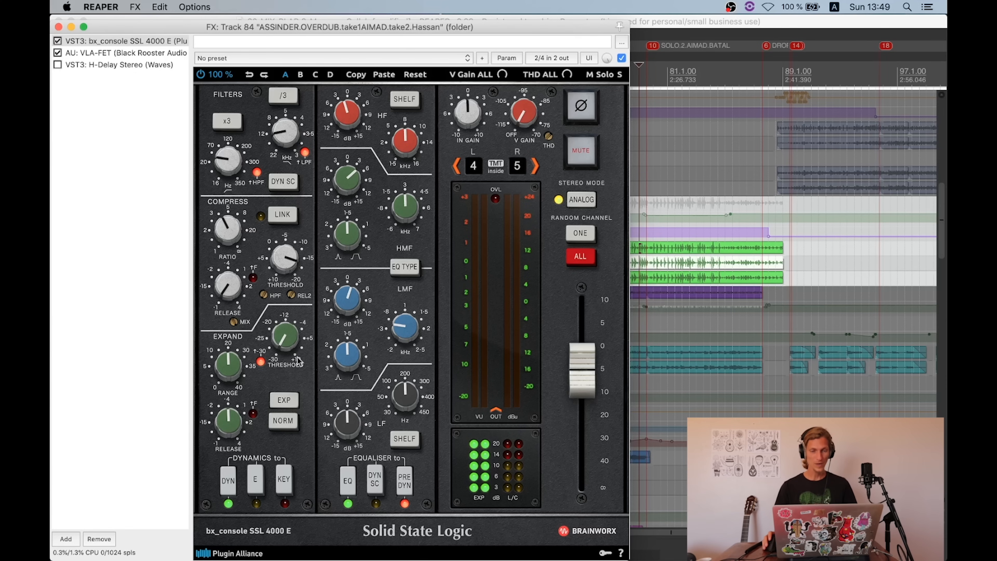
# Step: Play the soloed overdub from 79.1.00 to check the console's dynamics meters, stop, and examine its HMF and LMF equaliser settings
pyautogui.press('space')
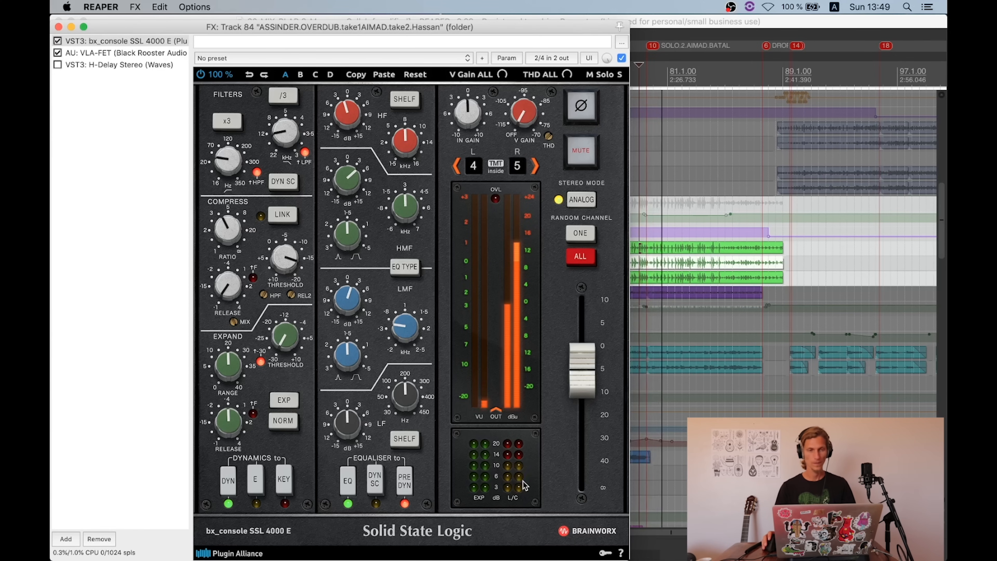
pyautogui.press('space')
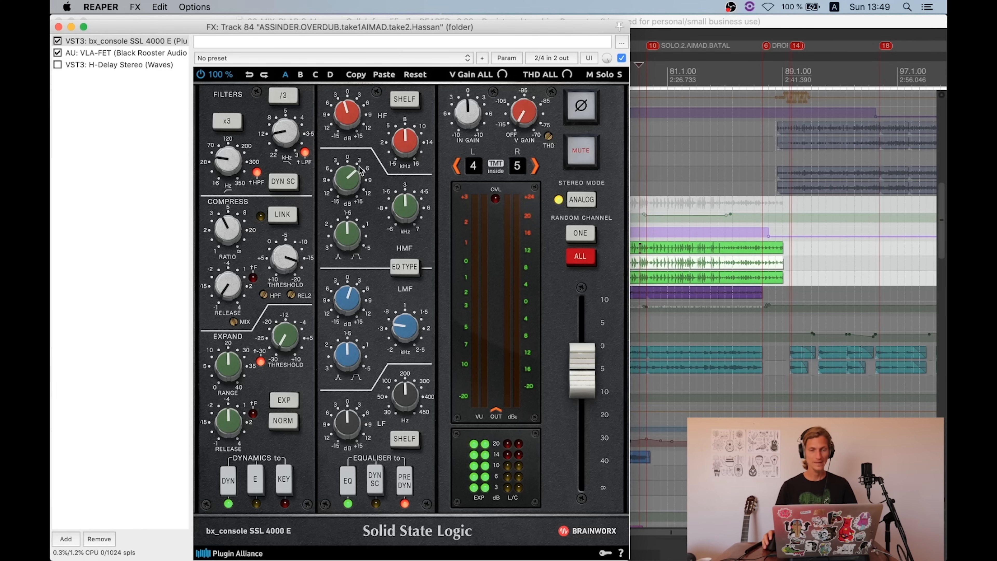
pyautogui.moveTo(343, 179)
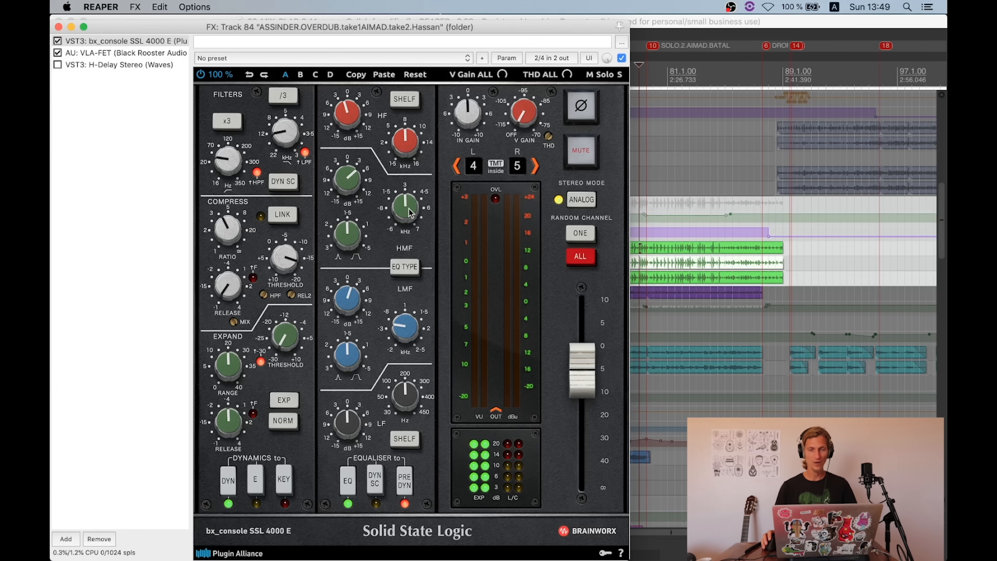
pyautogui.moveTo(410, 212)
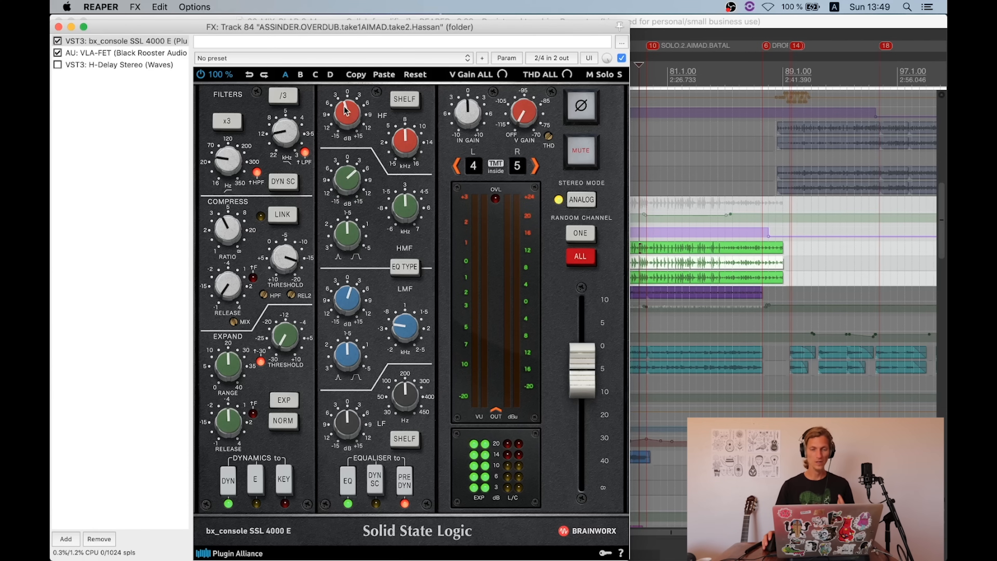
pyautogui.moveTo(354, 300)
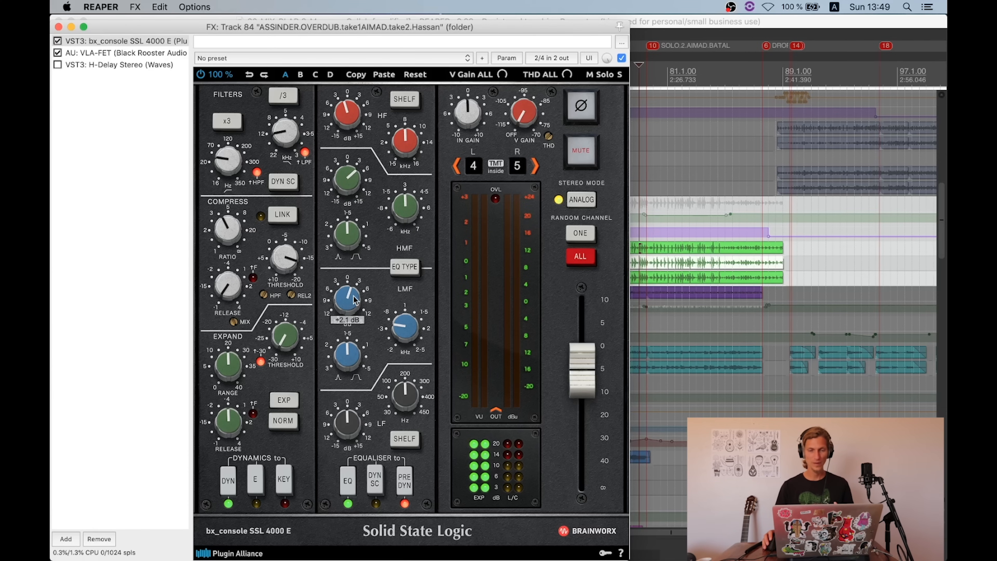
pyautogui.moveTo(408, 334)
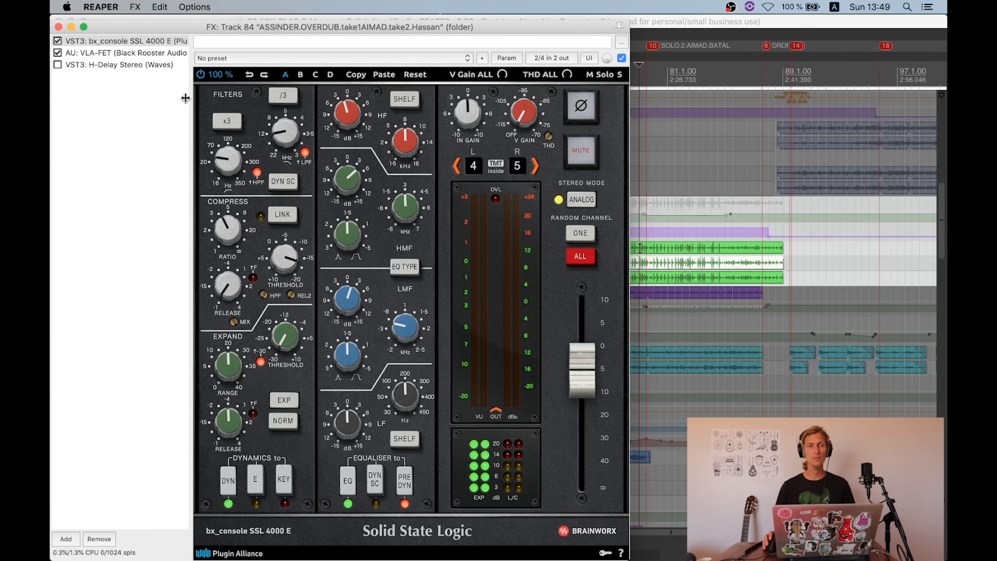
# Step: Show the VLA-FET compressor in full and play the overdub briefly from 79.1.00 to watch its VU meter
pyautogui.click(133, 53)
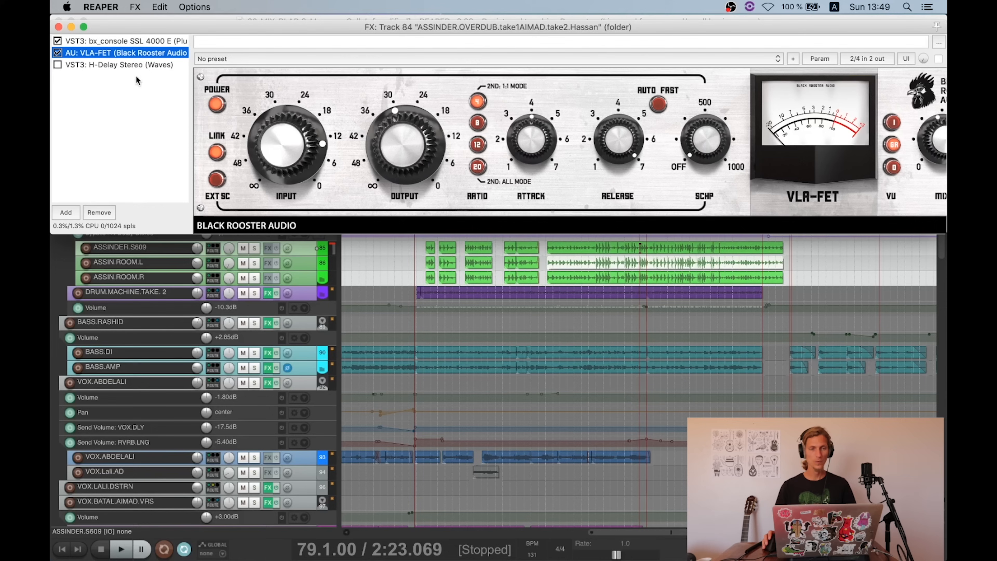
pyautogui.moveTo(333, 30); pyautogui.dragTo(280, 23)
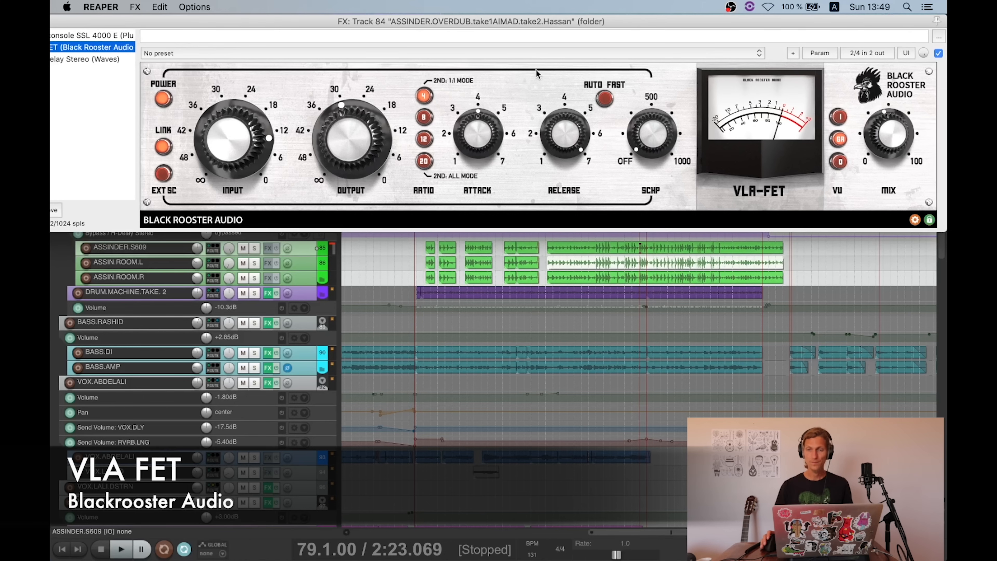
pyautogui.press('space')
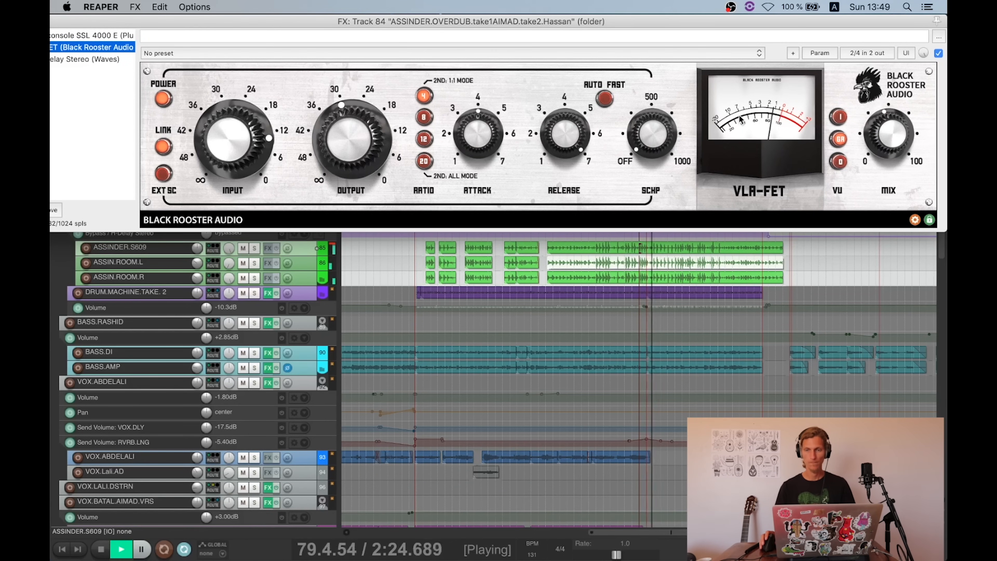
pyautogui.press('space')
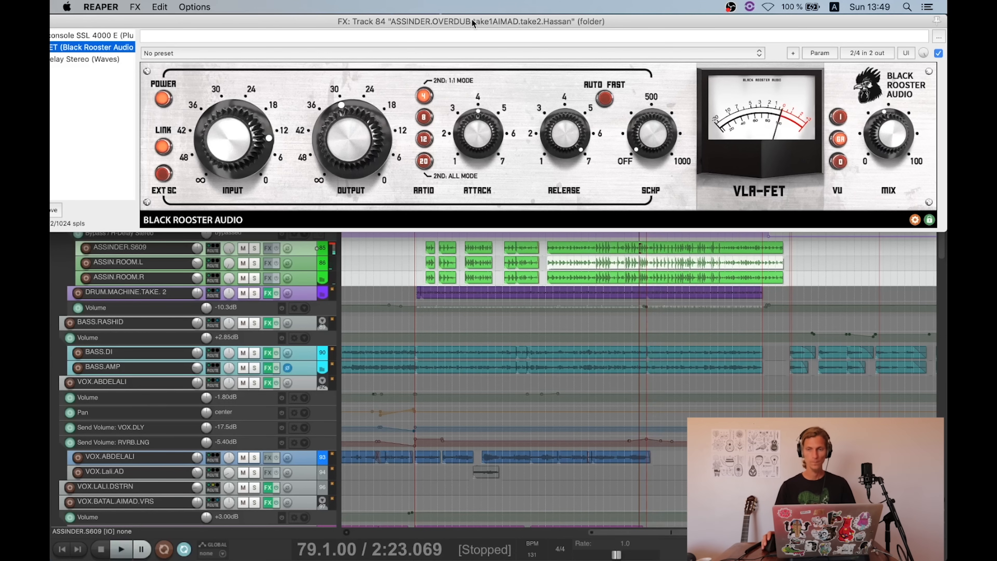
pyautogui.moveTo(461, 19); pyautogui.dragTo(507, 24)
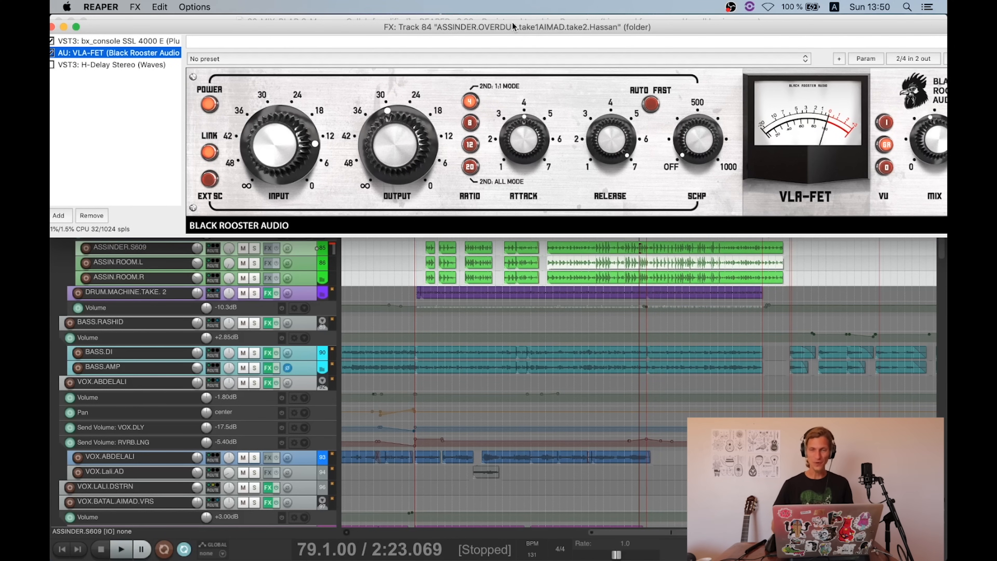
# Step: Review the H-Delay Stereo settings on the ASSINDER.OVERDUB folder, then close its effects chain
pyautogui.click(130, 65)
pyautogui.moveTo(135, 23); pyautogui.dragTo(249, 23)
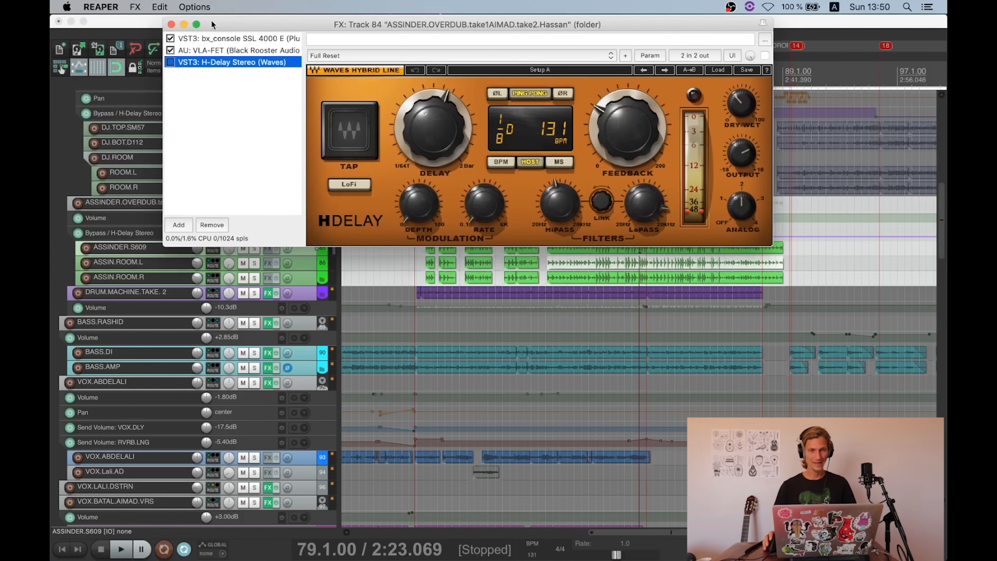
pyautogui.click(171, 25)
# Step: Place the edit cursor at 88.1.00 and examine the H-Delay bypass automation at the end of the ASSINDER overdub
pyautogui.scroll(1, 819, 269)
pyautogui.click(782, 291)
pyautogui.scroll(5, 801, 295)
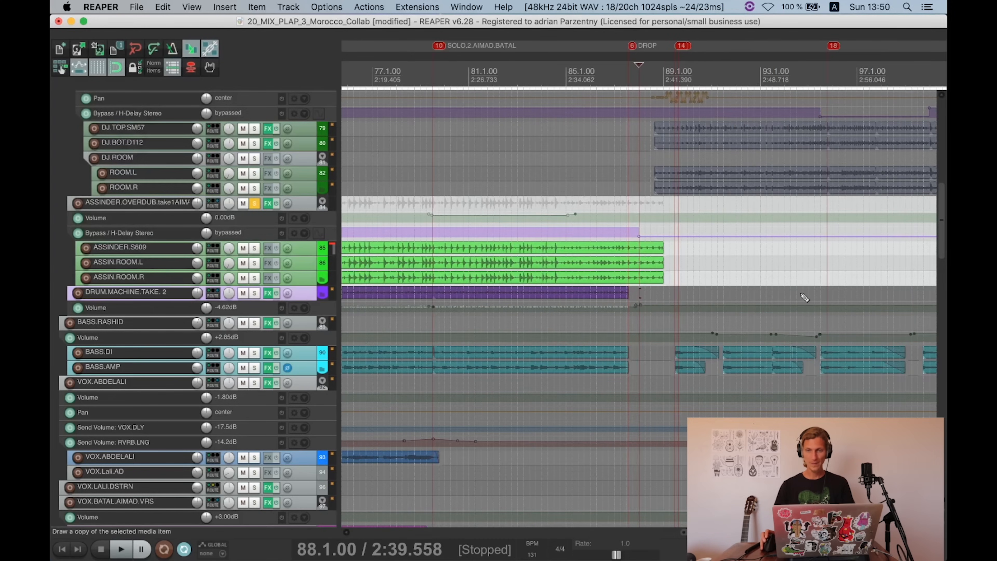
pyautogui.scroll(9, 801, 294)
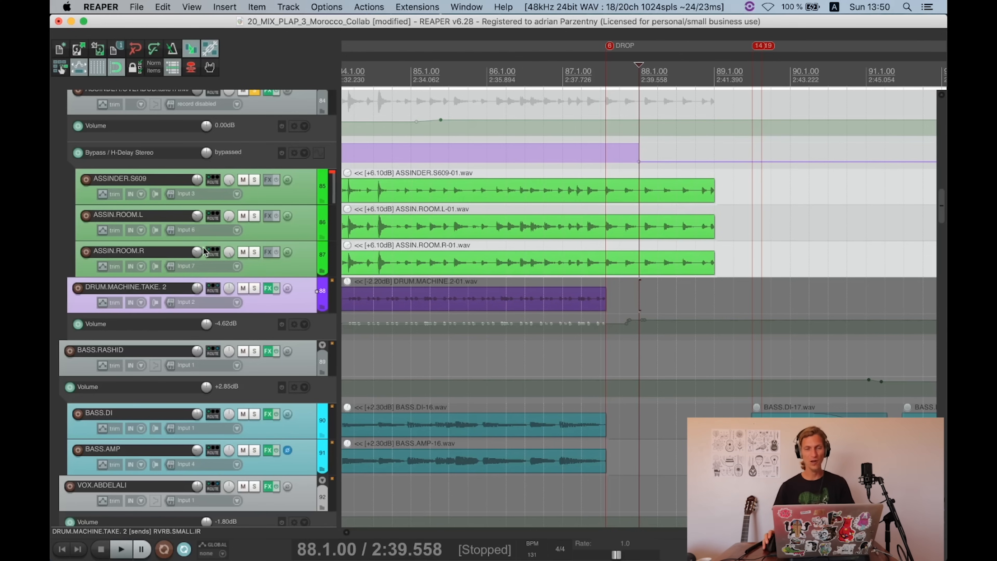
# Step: Unsolo the ASSINDER.OVERDUB folder and solo the DRUM.MACHINE.TAKE. 2 track
pyautogui.click(255, 92)
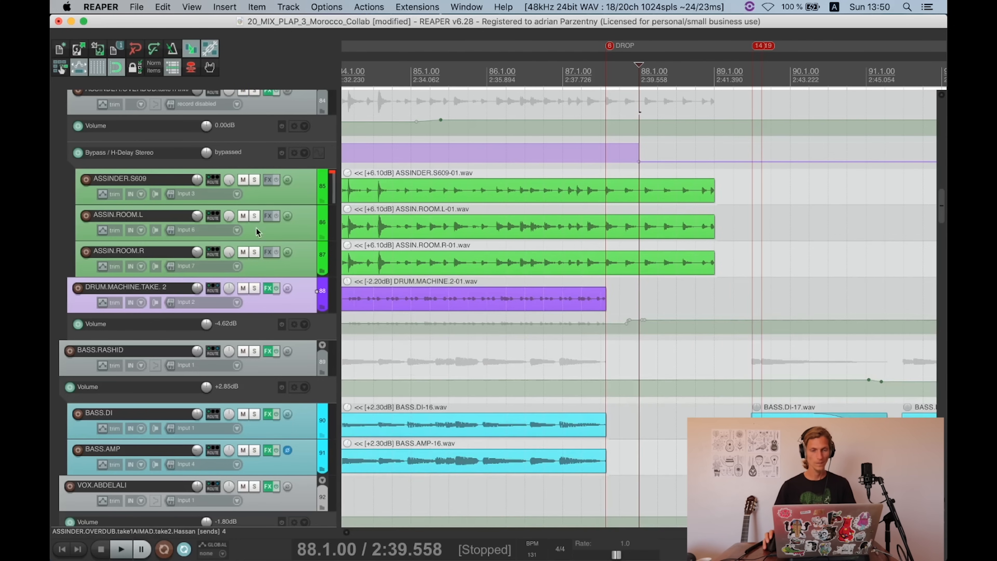
pyautogui.scroll(-1, 257, 243)
pyautogui.scroll(2, 302, 286)
pyautogui.scroll(1, 303, 287)
pyautogui.click(255, 285)
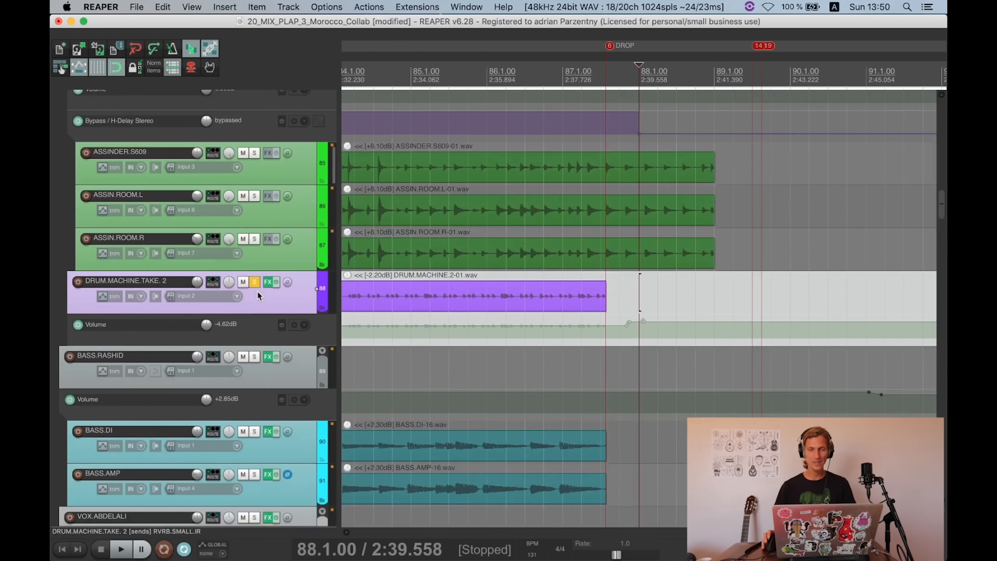
# Step: Select the DRUM.MACHINE.2-01 item after the SOLO.2 marker, placing the edit cursor at 84.4.00
pyautogui.scroll(-2, 257, 291)
pyautogui.click(411, 211)
pyautogui.scroll(-1, 412, 211)
pyautogui.scroll(-2, 412, 211)
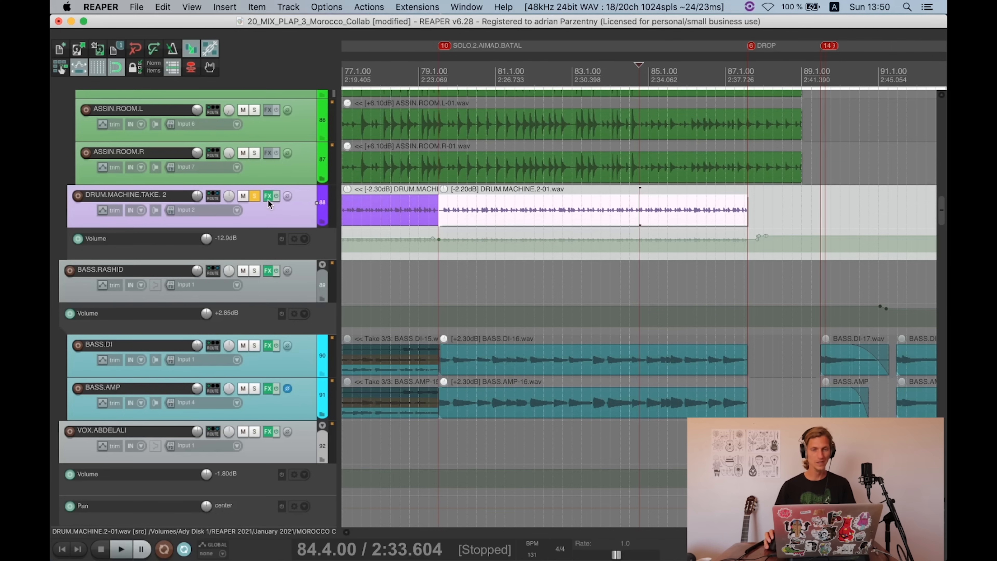
# Step: Remove the disabled MondoMod plugin from the effects chain of DRUM.MACHINE.TAKE. 2
pyautogui.click(268, 198)
pyautogui.moveTo(457, 51); pyautogui.dragTo(463, 308)
pyautogui.scroll(-4, 519, 257)
pyautogui.scroll(2, 501, 250)
pyautogui.scroll(2, 279, 192)
pyautogui.moveTo(437, 333); pyautogui.dragTo(445, 256)
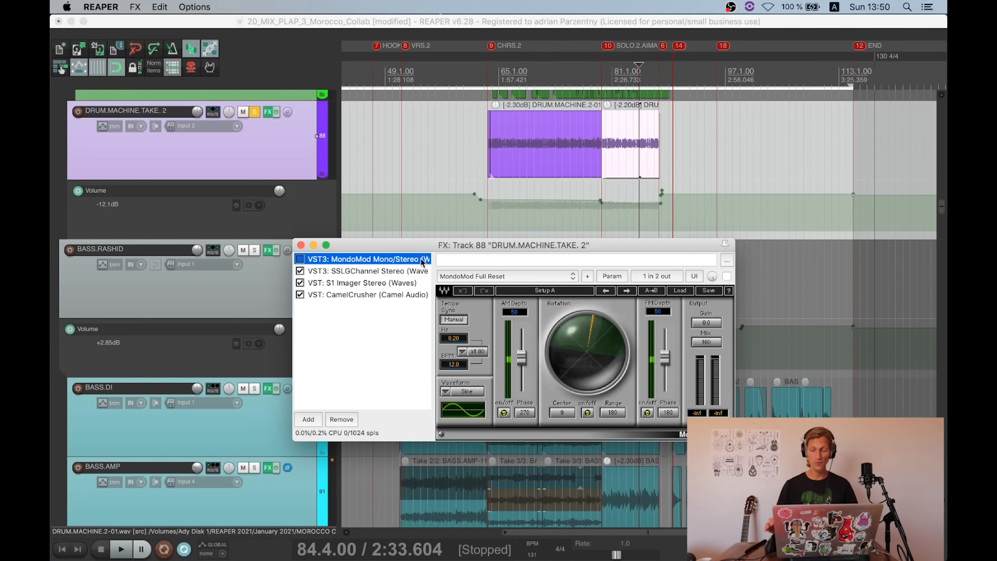
pyautogui.press('Delete')
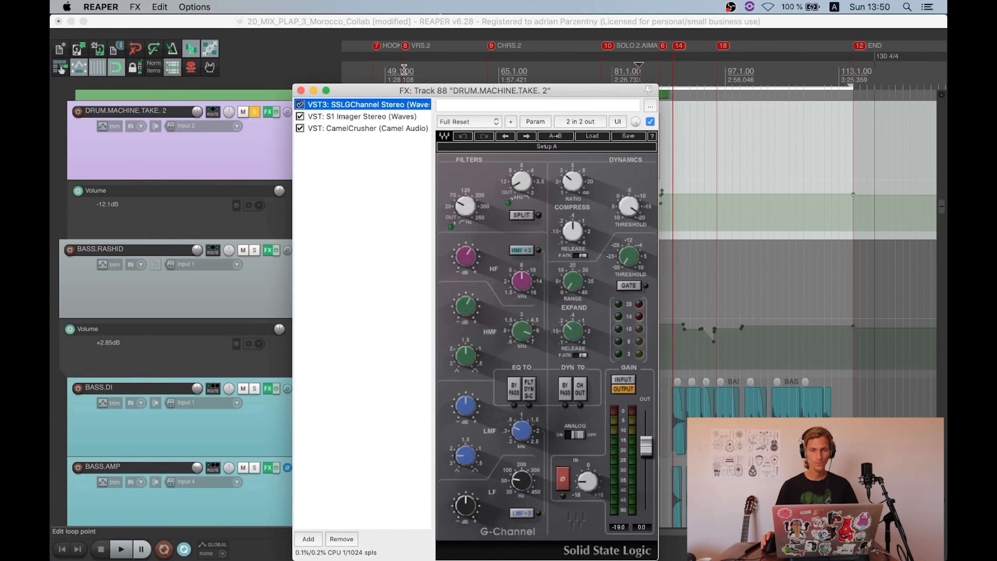
# Step: Examine the filter, HF and HMF equaliser settings of SSLGChannel Stereo on DRUM.MACHINE.TAKE. 2
pyautogui.moveTo(484, 97); pyautogui.dragTo(493, 62)
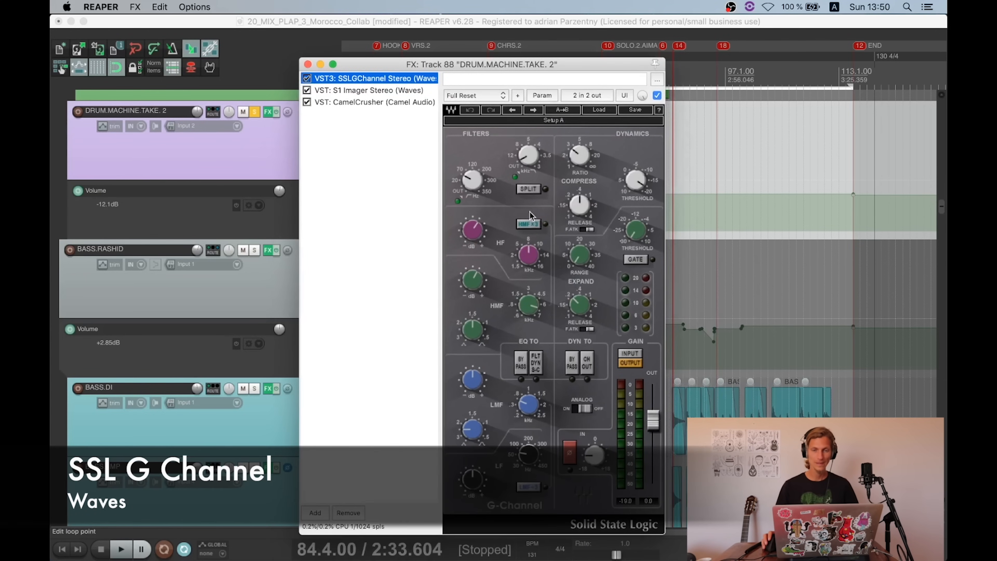
pyautogui.click(472, 181)
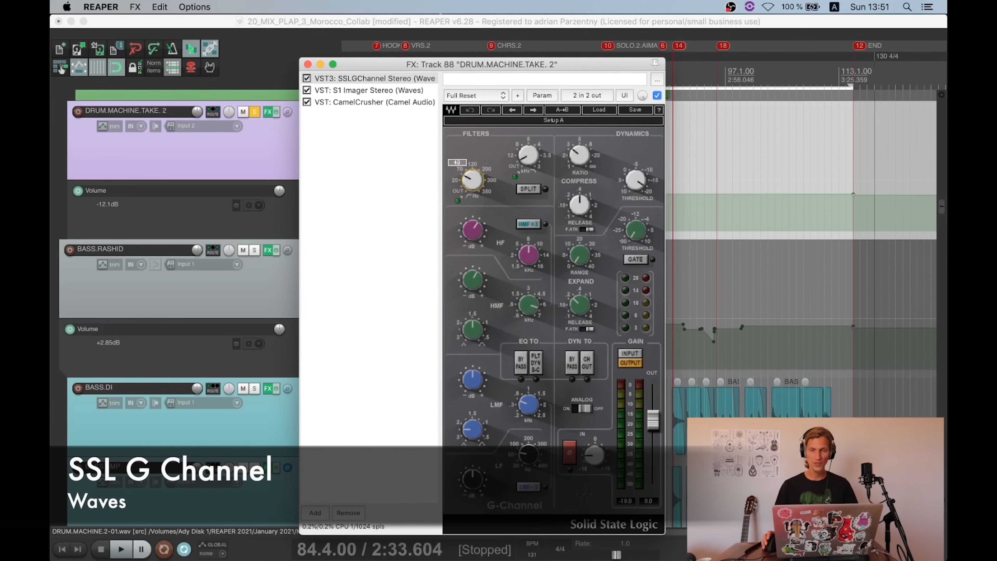
pyautogui.click(540, 157)
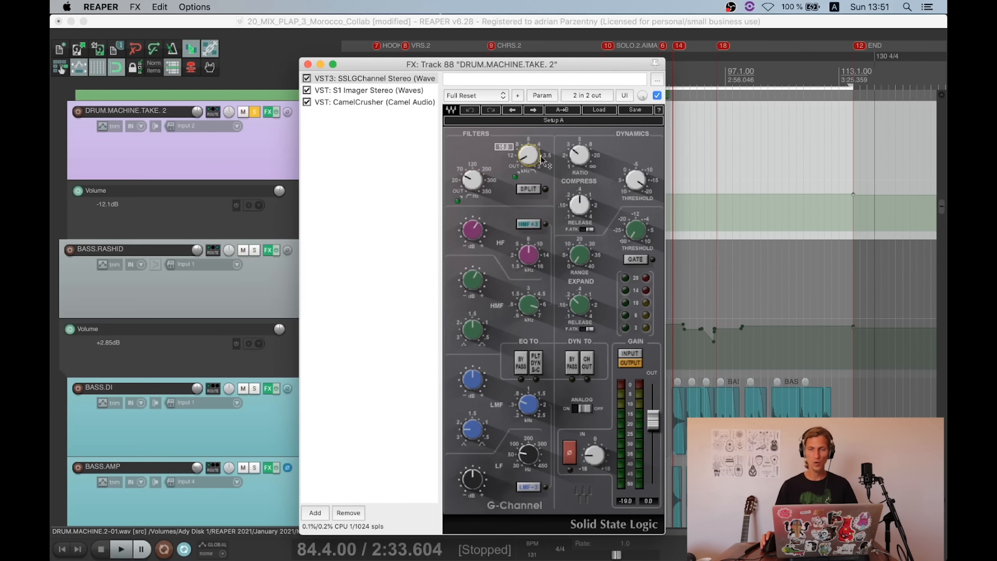
pyautogui.click(473, 230)
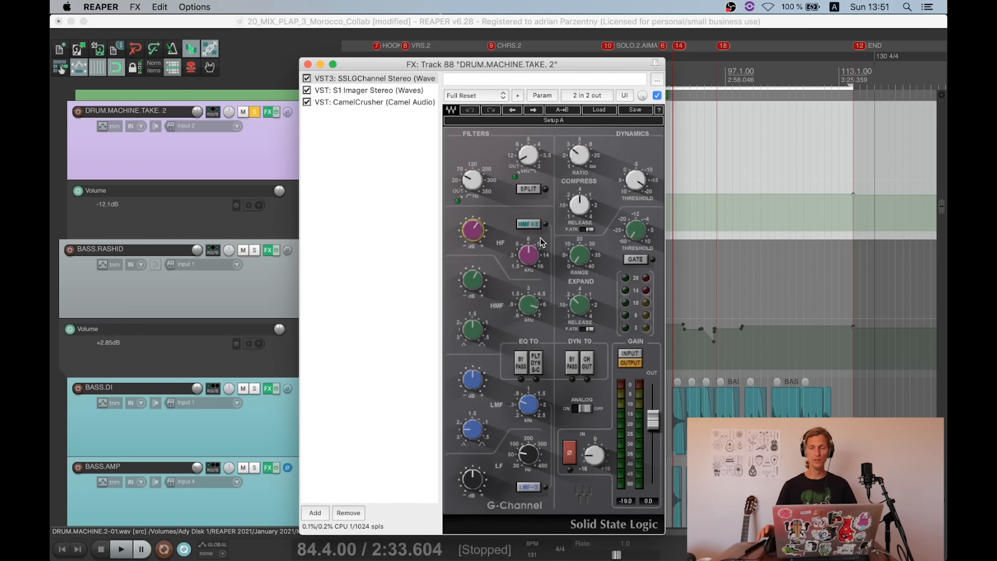
pyautogui.click(473, 279)
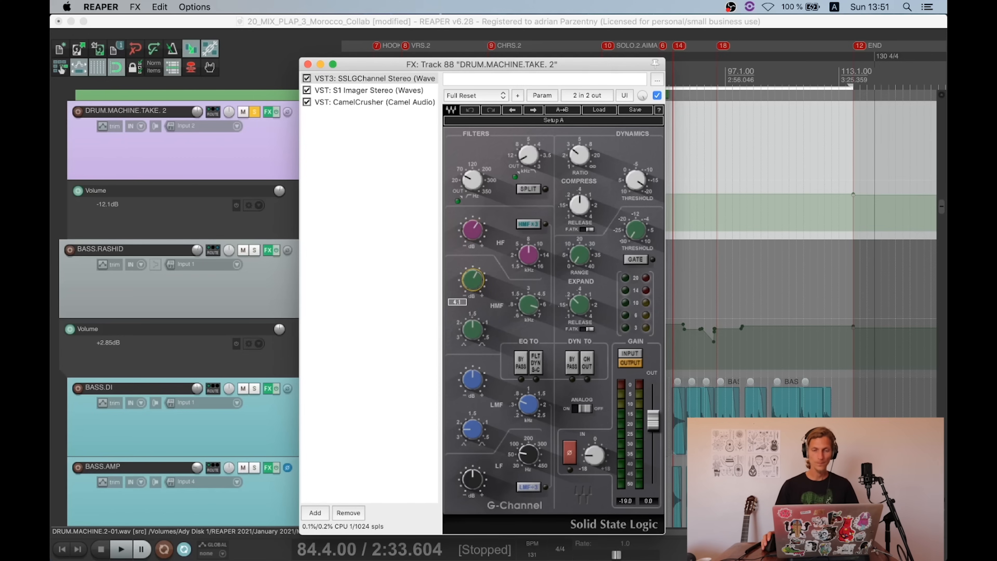
pyautogui.click(529, 305)
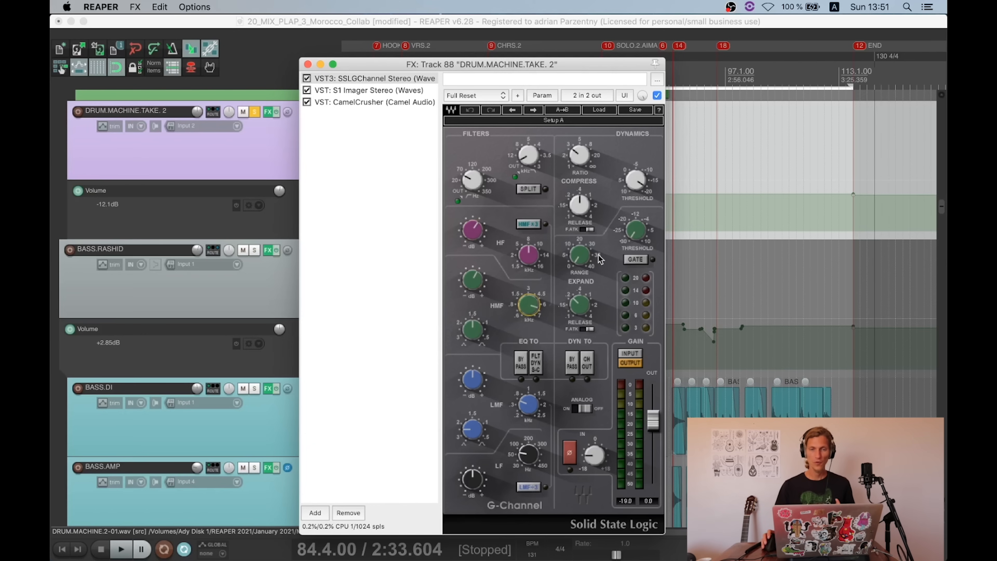
# Step: Review the S1 Imager Stereo and CamelCrusher settings in the drum machine's effects chain, moving the window clear of the timeline
pyautogui.click(363, 90)
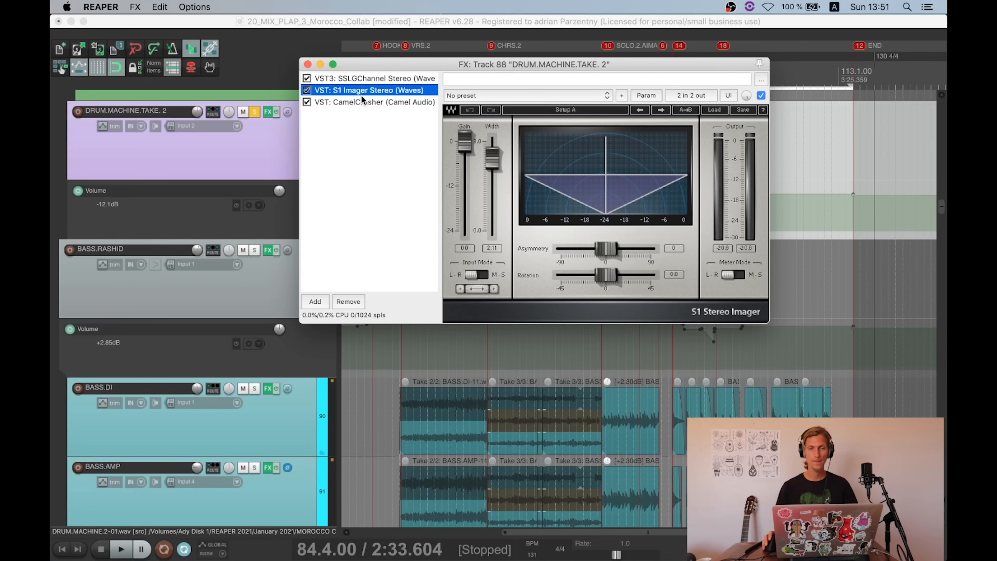
pyautogui.click(360, 103)
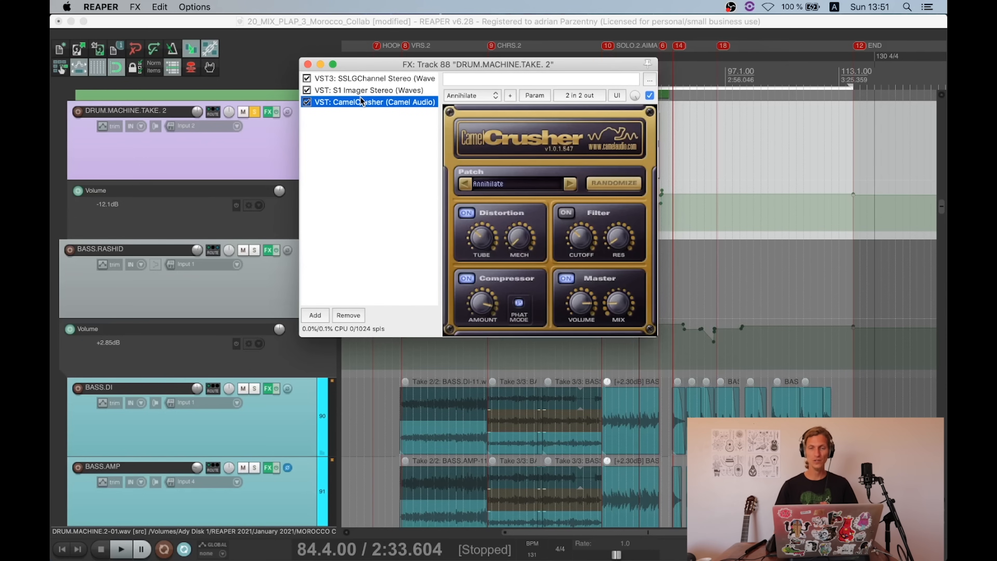
pyautogui.moveTo(399, 68); pyautogui.dragTo(253, 31)
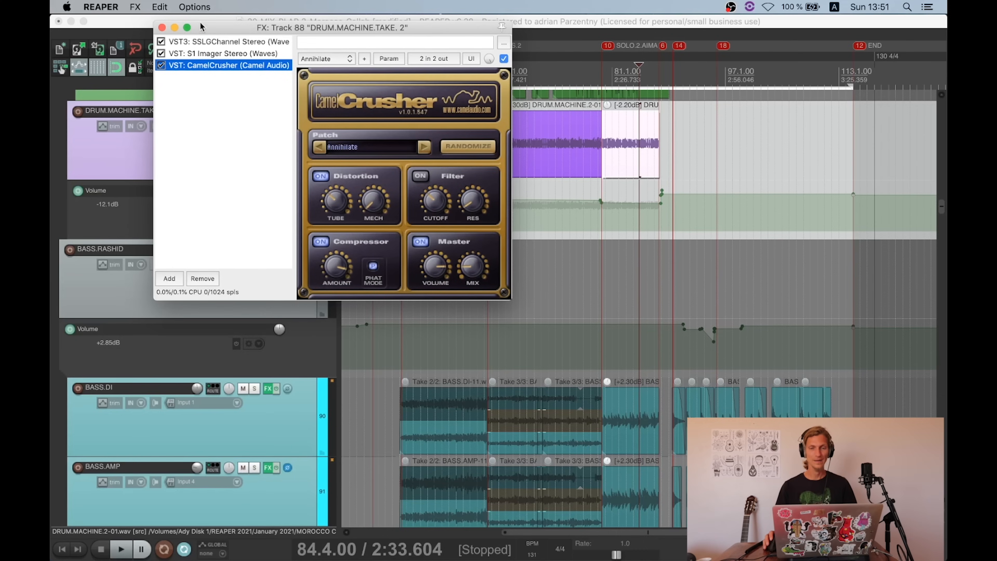
# Step: Play DRUM.MACHINE.TAKE. 2 from the CHRS.2 marker, bypassing and re-enabling its effects chain to compare the sound
pyautogui.moveTo(200, 27); pyautogui.dragTo(337, 348)
pyautogui.click(496, 188)
pyautogui.press('space')
pyautogui.scroll(3, 580, 189)
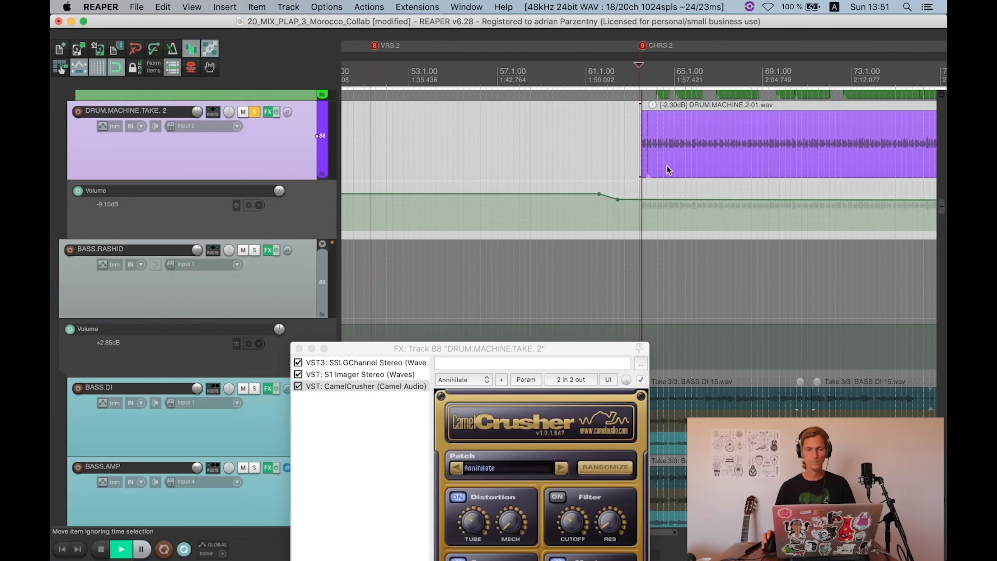
pyautogui.click(275, 112)
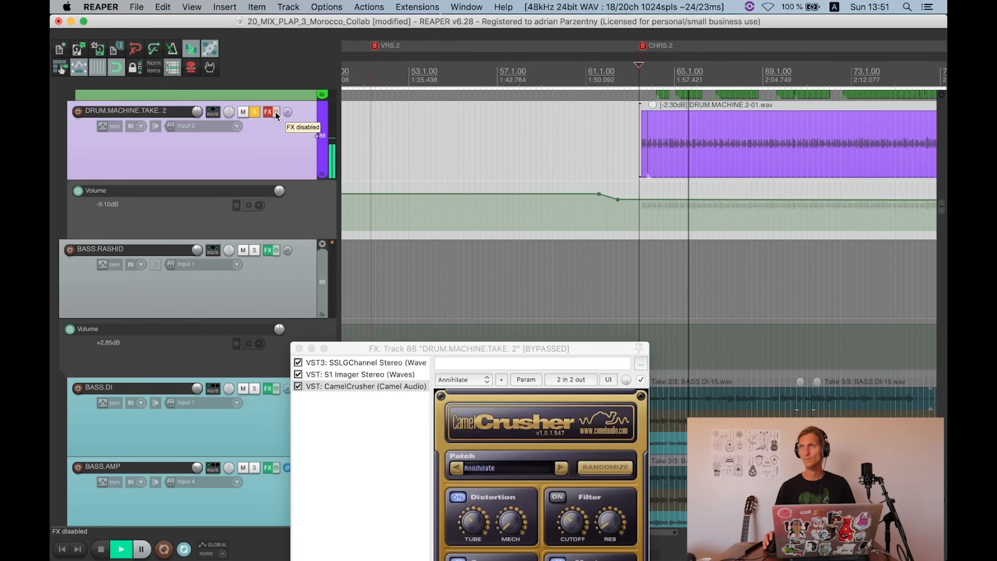
pyautogui.click(276, 112)
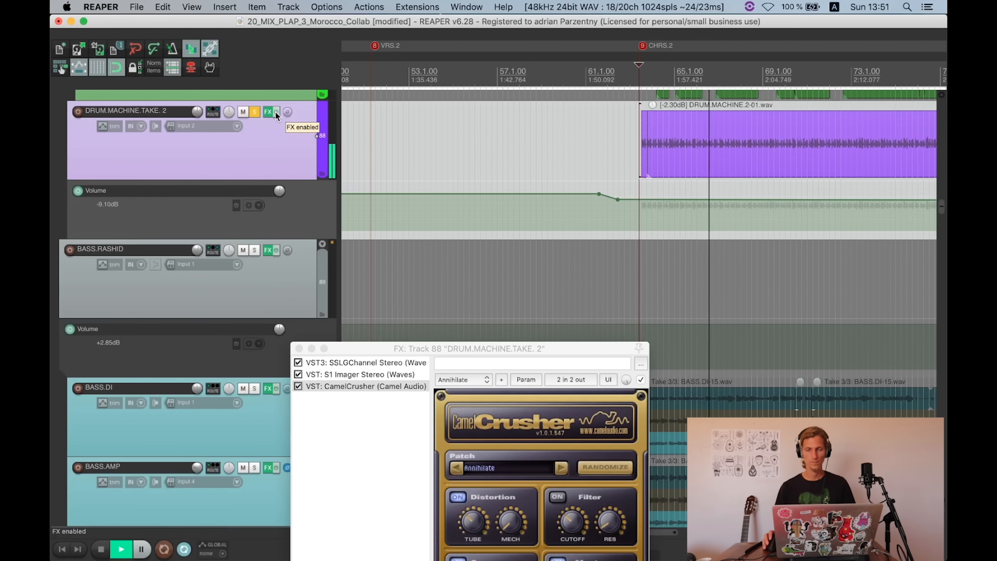
pyautogui.press('space')
# Step: Review the CamelCrusher settings of DRUM.MACHINE.TAKE. 2 once more and close its effects chain
pyautogui.moveTo(445, 346); pyautogui.dragTo(452, 189)
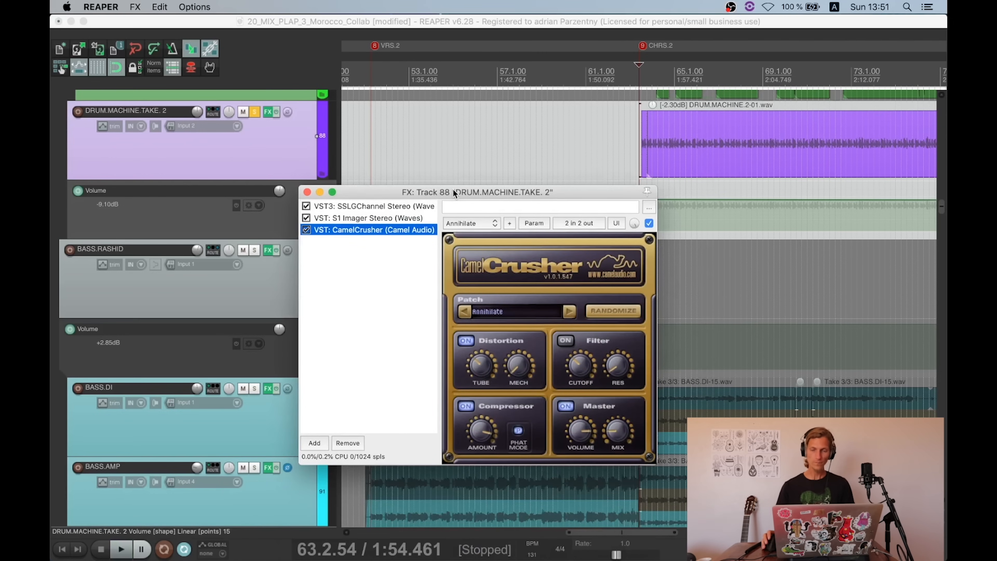
pyautogui.moveTo(453, 189); pyautogui.dragTo(401, 38)
pyautogui.click(562, 284)
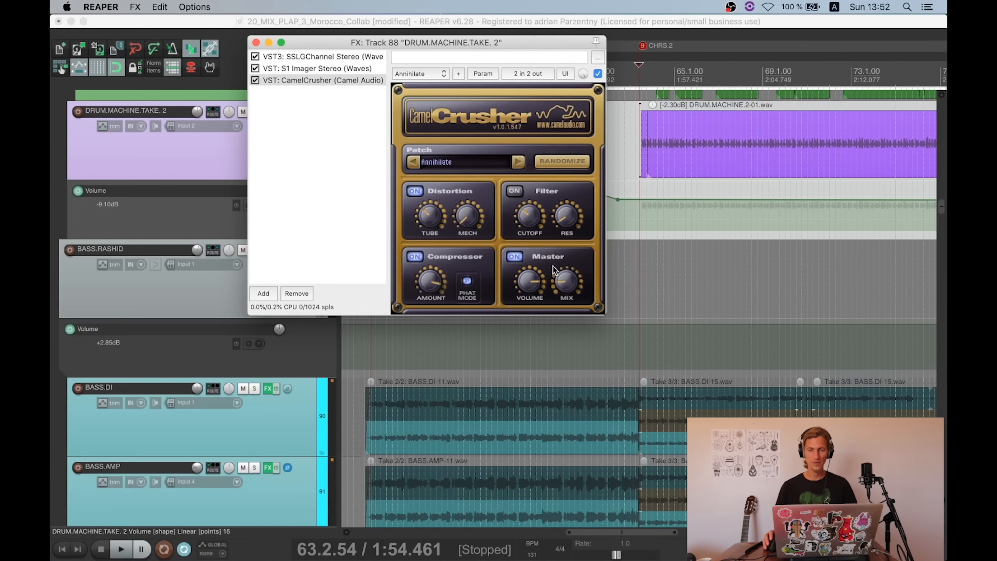
pyautogui.click(309, 80)
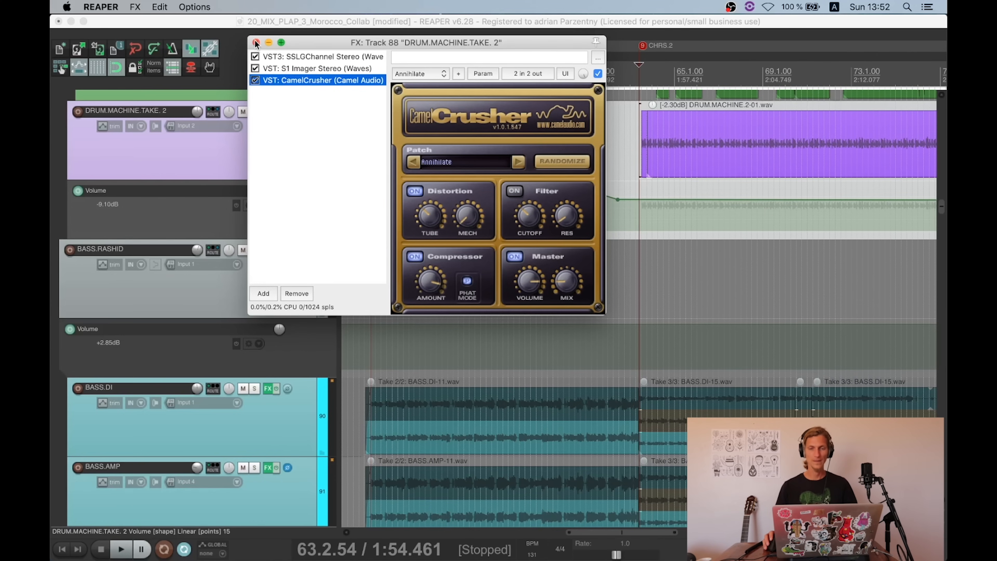
pyautogui.click(256, 42)
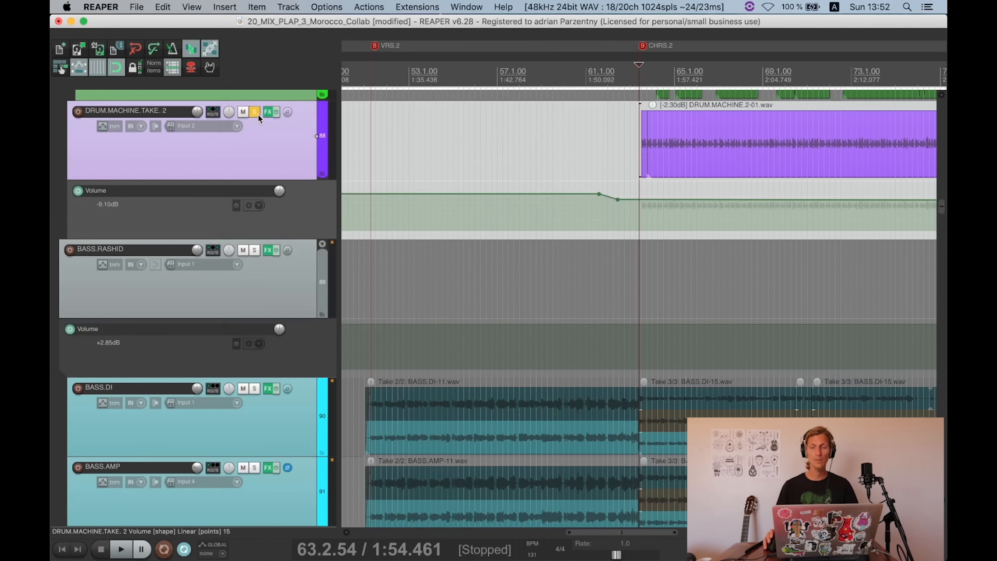
# Step: Clear the solo on DRUM.MACHINE.TAKE. 2 and save the project
pyautogui.scroll(-5, 263, 157)
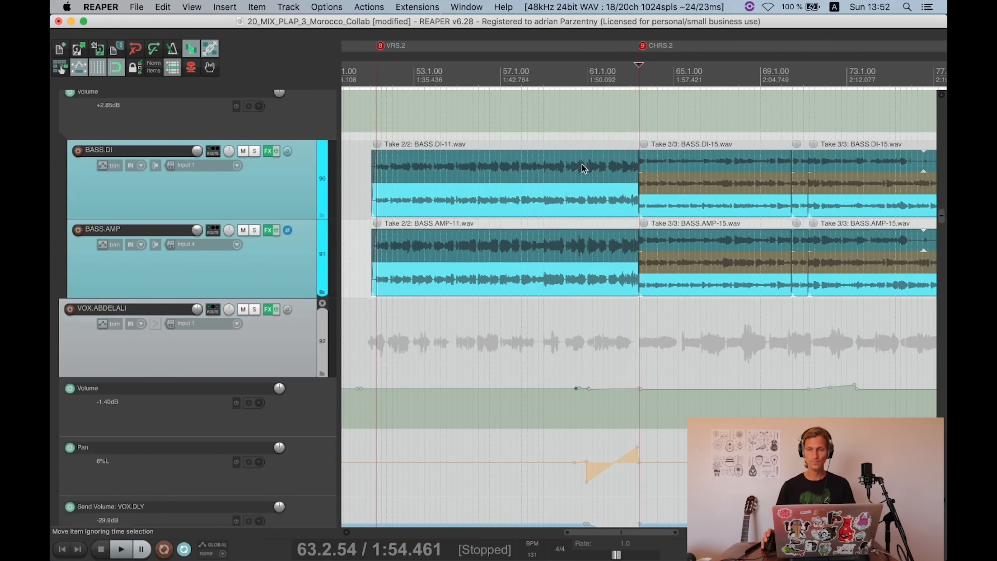
pyautogui.scroll(-5, 583, 163)
pyautogui.scroll(-1, 213, 171)
pyautogui.scroll(2, 214, 171)
pyautogui.scroll(-4, 603, 190)
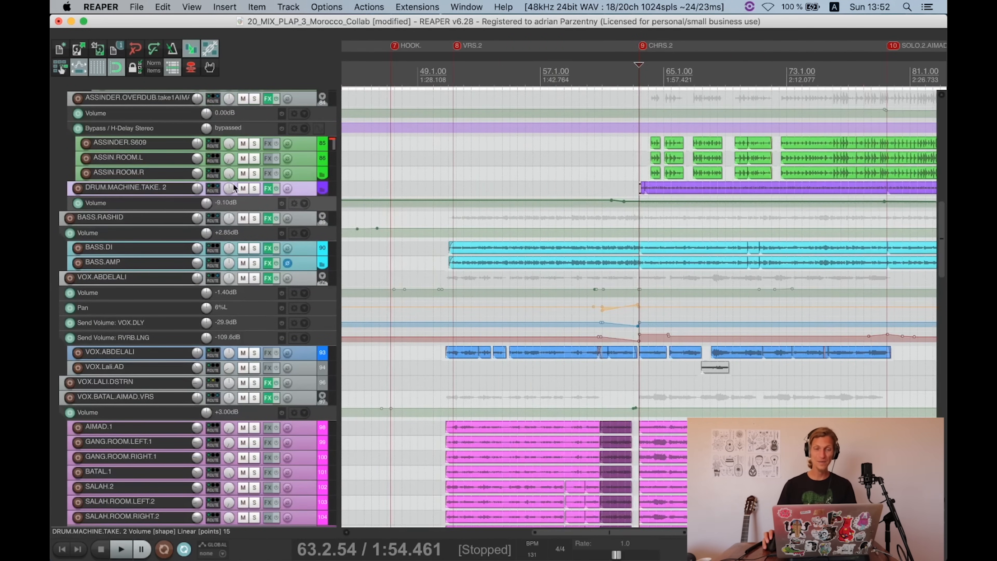
pyautogui.scroll(1, 299, 225)
pyautogui.press('super+s')
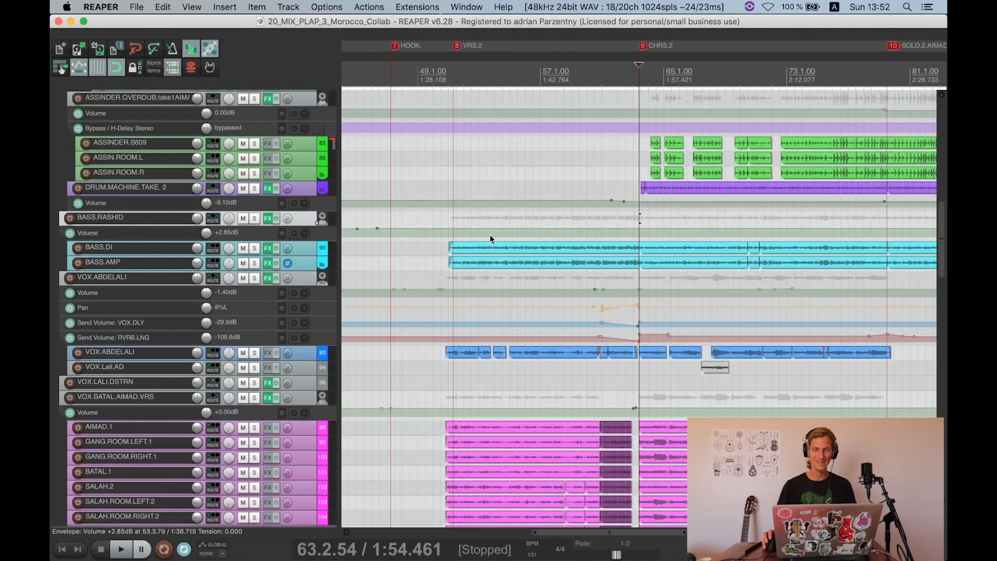
# Step: Play the full mix from the start of the BASS.DI item just before the VRS.2 marker, and save the project
pyautogui.click(453, 174)
pyautogui.scroll(5, 453, 174)
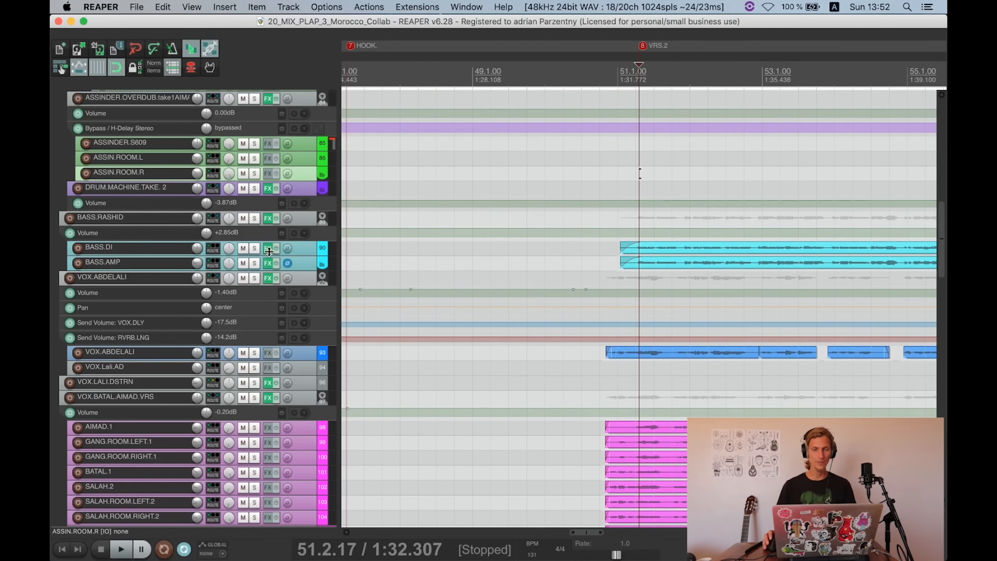
pyautogui.click(254, 219)
pyautogui.scroll(-5, 256, 219)
pyautogui.scroll(4, 267, 243)
pyautogui.scroll(3, 270, 238)
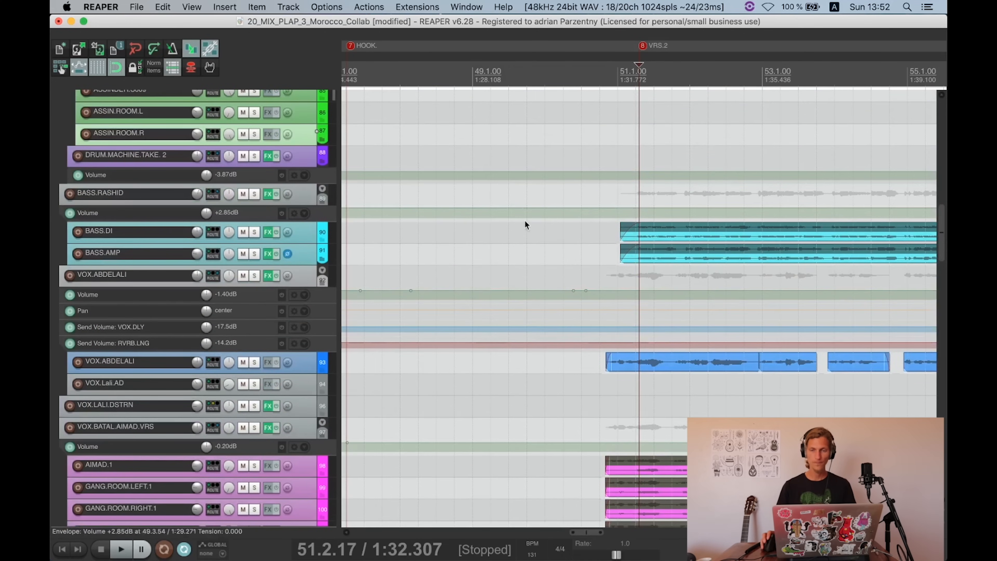
pyautogui.click(622, 238)
pyautogui.scroll(-3, 623, 253)
pyautogui.press('space')
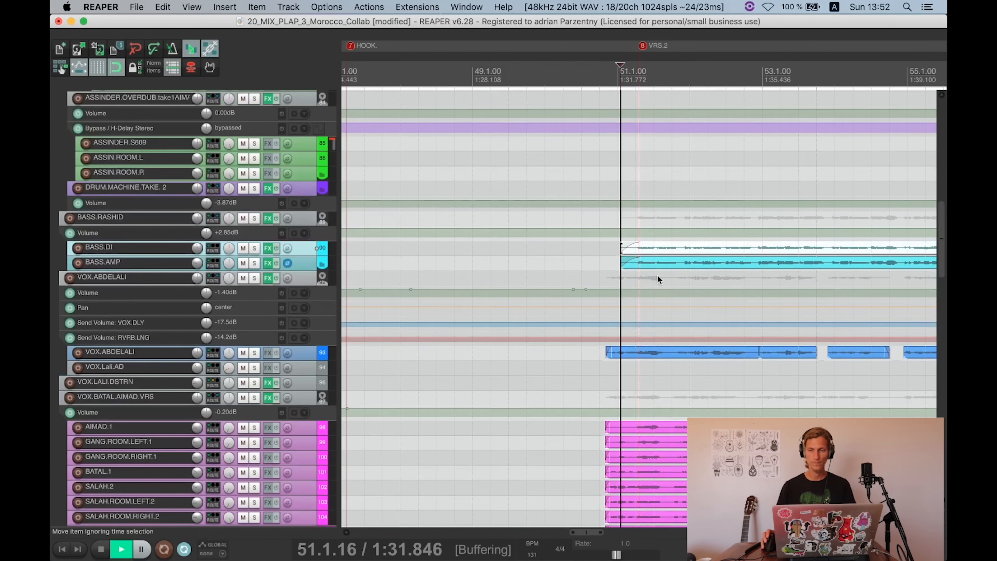
pyautogui.scroll(2, 635, 257)
pyautogui.press('super+s')
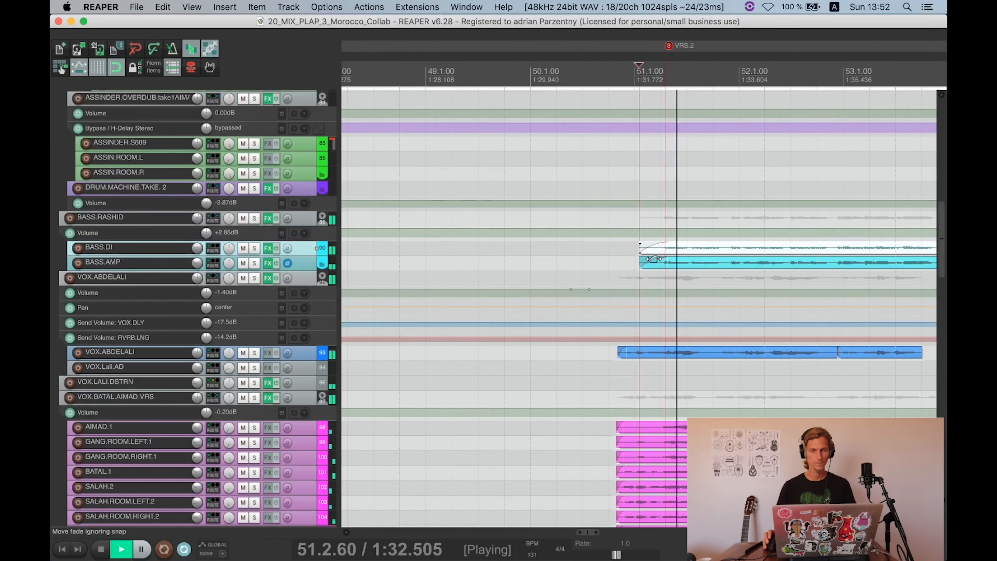
# Step: Mute and unmute the BASS.RASHID folder track during playback to compare the mix without and with bass
pyautogui.scroll(-1, 281, 230)
pyautogui.moveTo(200, 217); pyautogui.dragTo(199, 214)
pyautogui.click(244, 218)
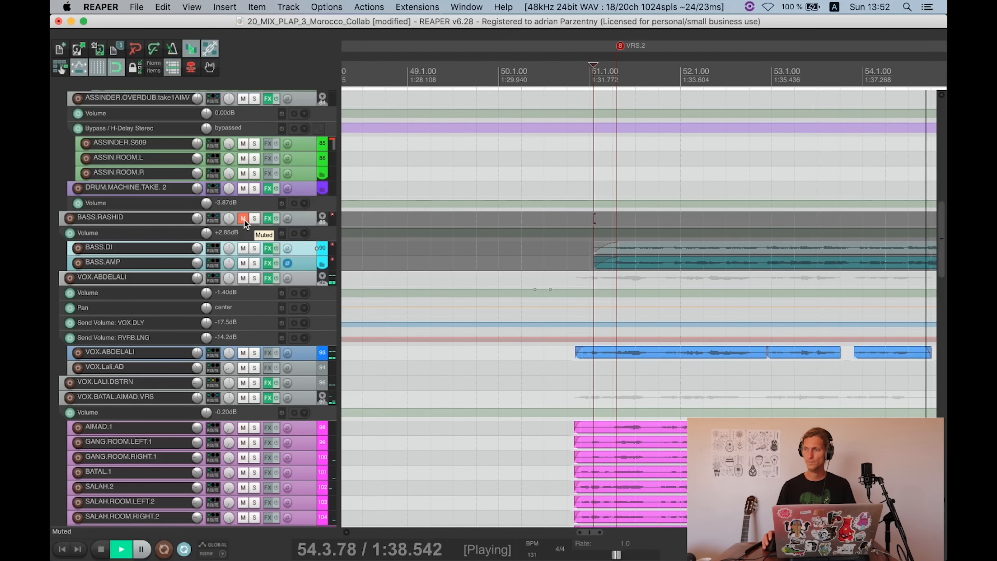
pyautogui.click(244, 218)
pyautogui.scroll(-3, 607, 282)
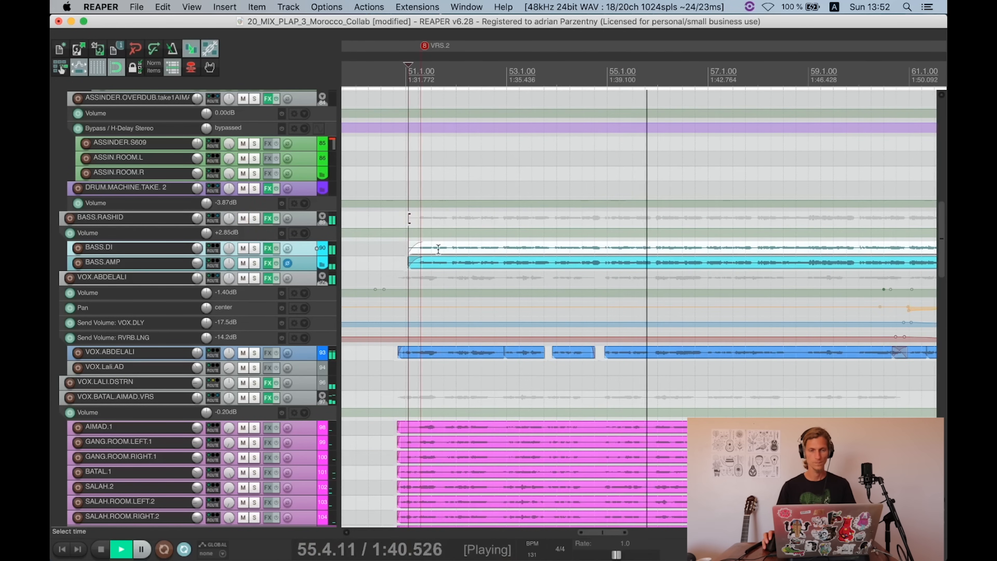
# Step: Solo the BASS.RASHID folder track, listen to the bass through the second verse and stop playback
pyautogui.click(255, 218)
pyautogui.scroll(2, 300, 252)
pyautogui.scroll(-2, 299, 252)
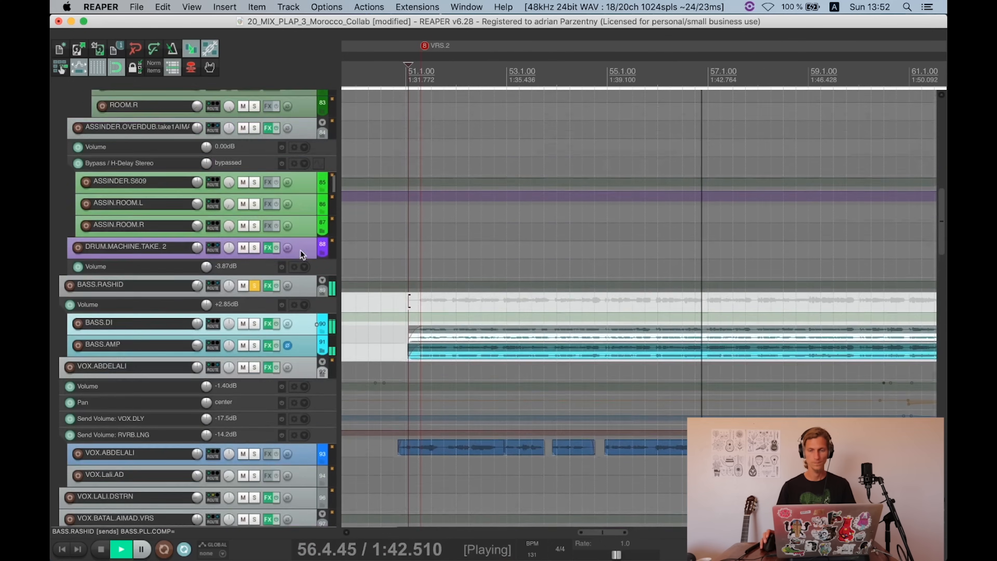
pyautogui.scroll(-2, 585, 286)
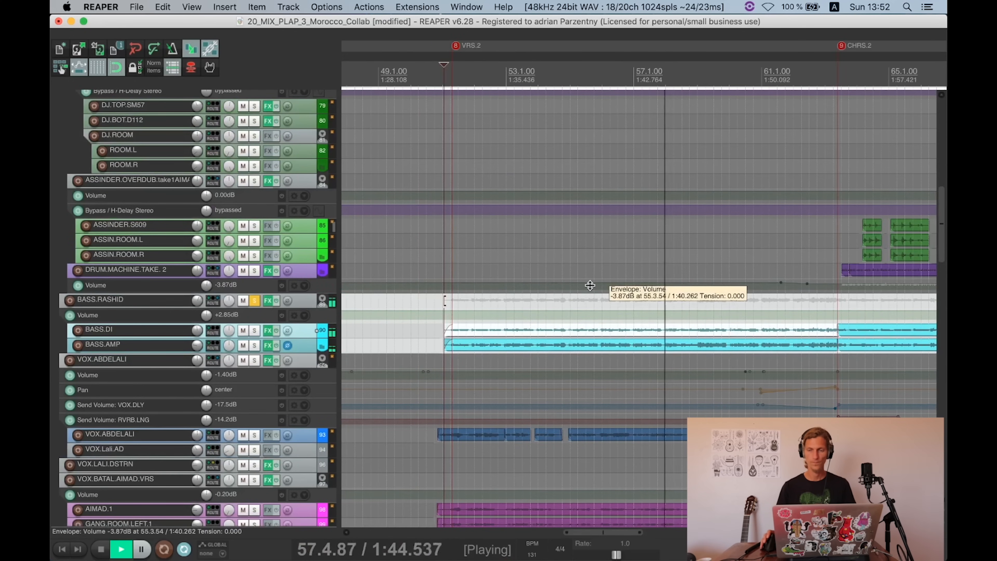
pyautogui.press('space')
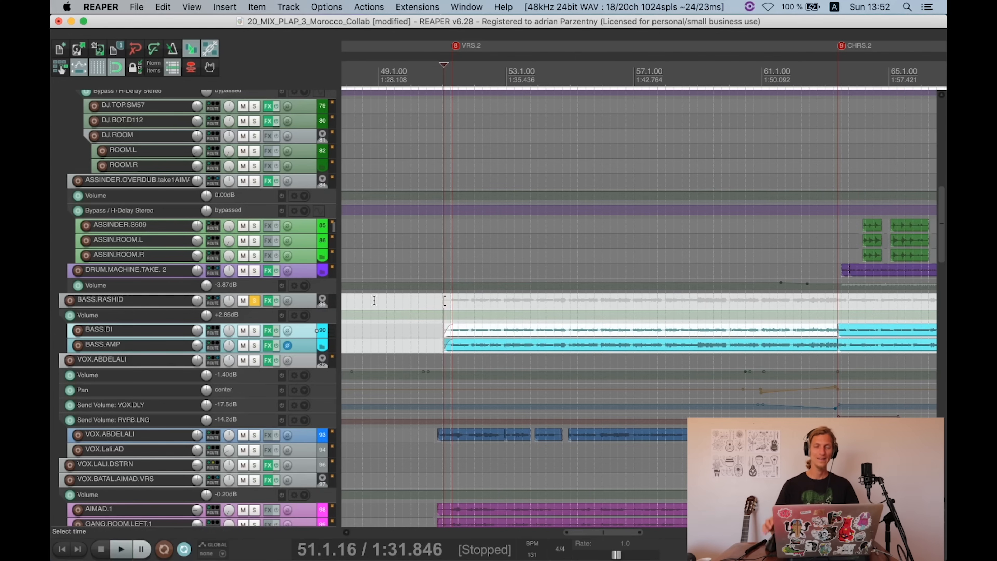
# Step: Select the BASS.RASHID folder track and its BASS.DI and BASS.AMP tracks one after another
pyautogui.click(307, 302)
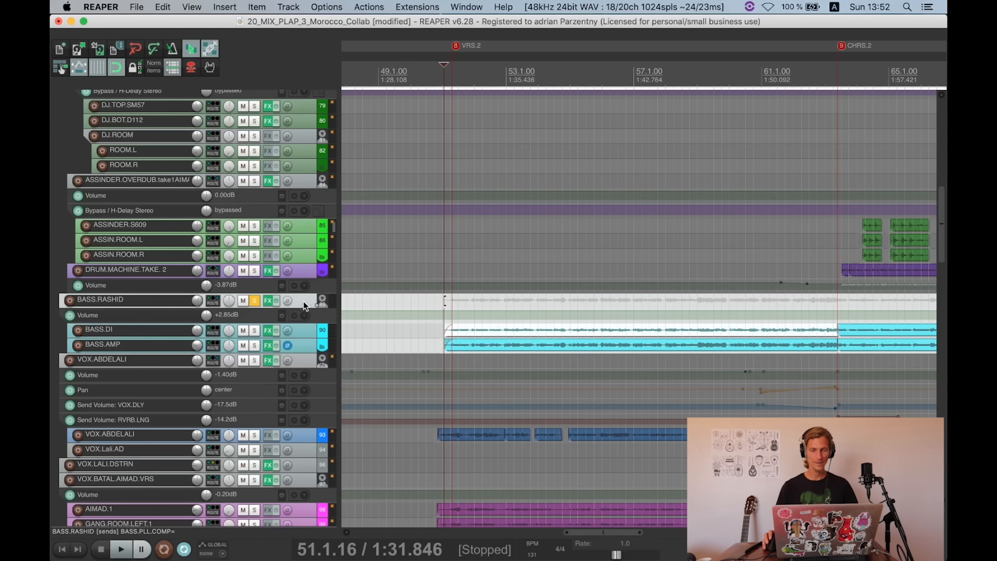
pyautogui.click(305, 336)
pyautogui.click(311, 347)
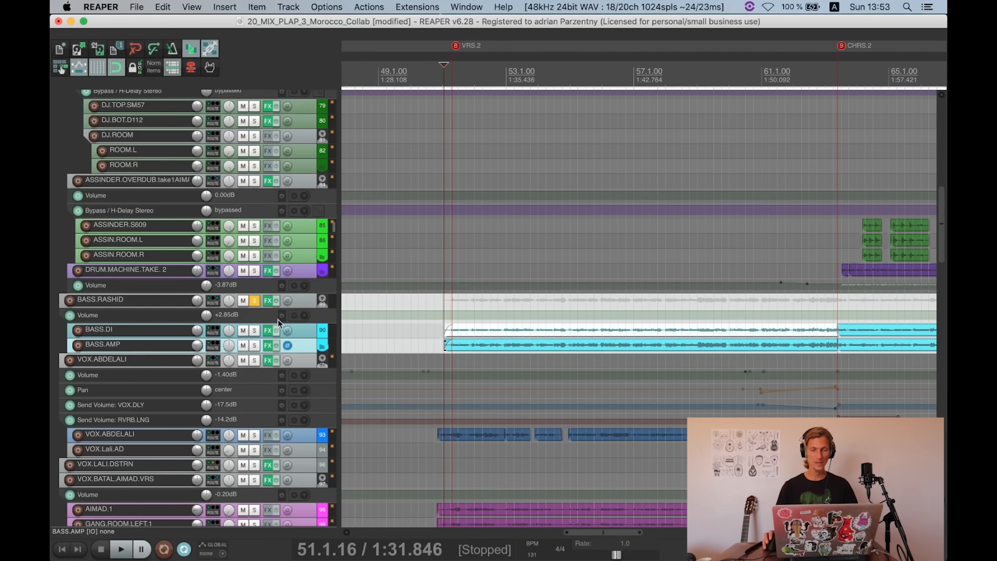
# Step: Open the effects chain of BASS.DI and examine the channel one settings of the Ampeg SVTVR amp plugin
pyautogui.click(270, 330)
pyautogui.click(218, 67)
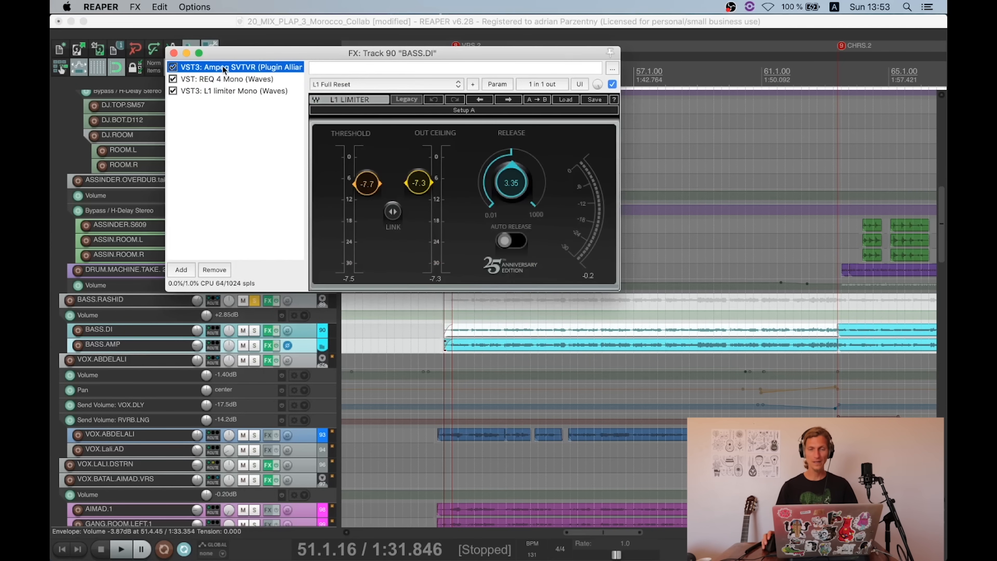
pyautogui.click(271, 82)
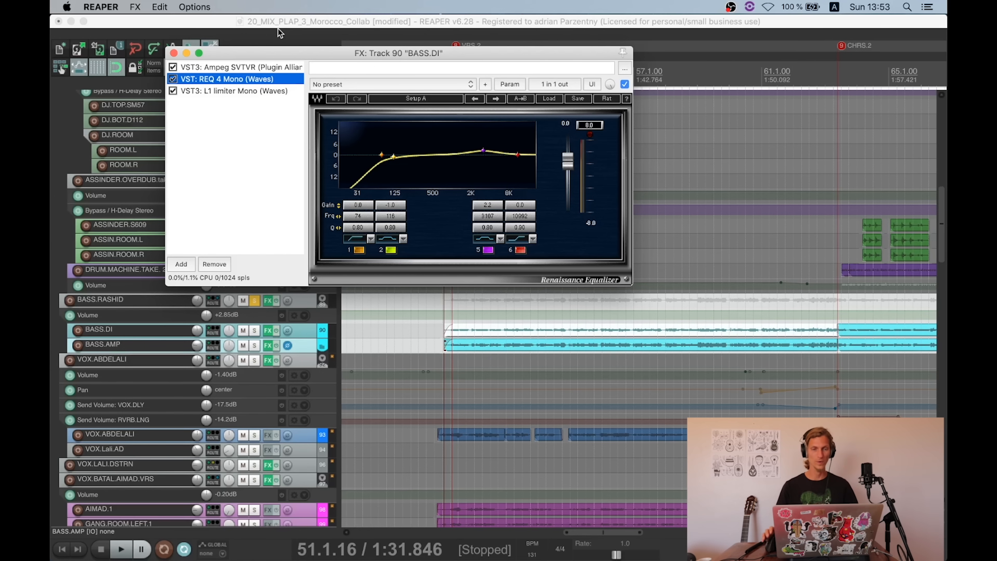
pyautogui.press('Up')
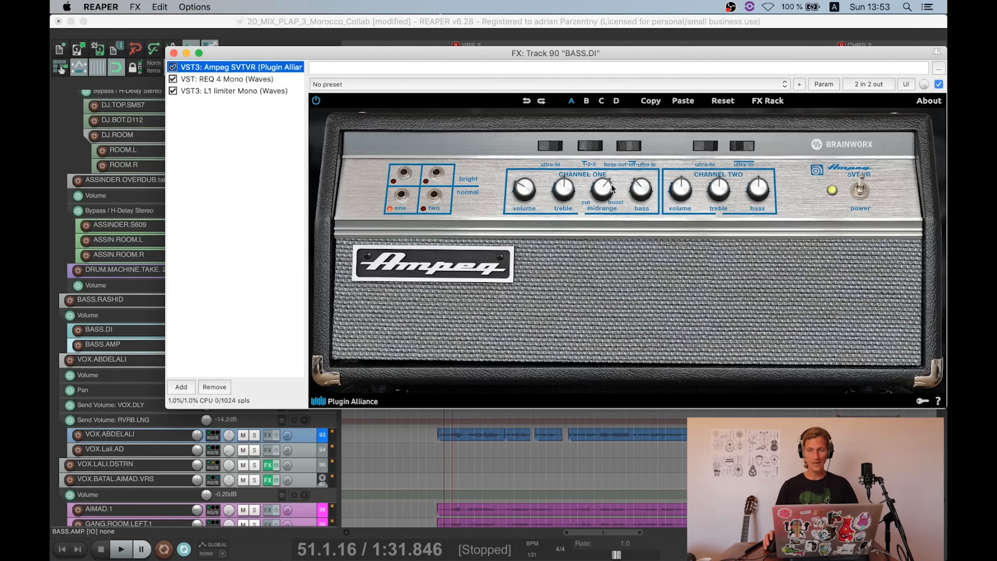
pyautogui.moveTo(639, 181); pyautogui.dragTo(630, 191)
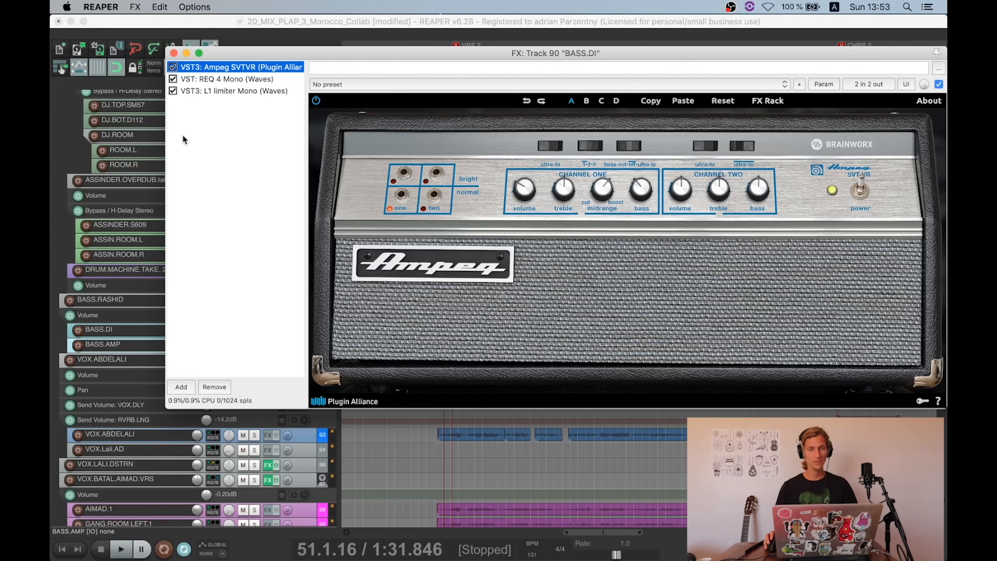
# Step: Examine the REQ 4 Mono equaliser and L1 limiter Mono settings on BASS.DI, closing its effects chain when done
pyautogui.click(219, 80)
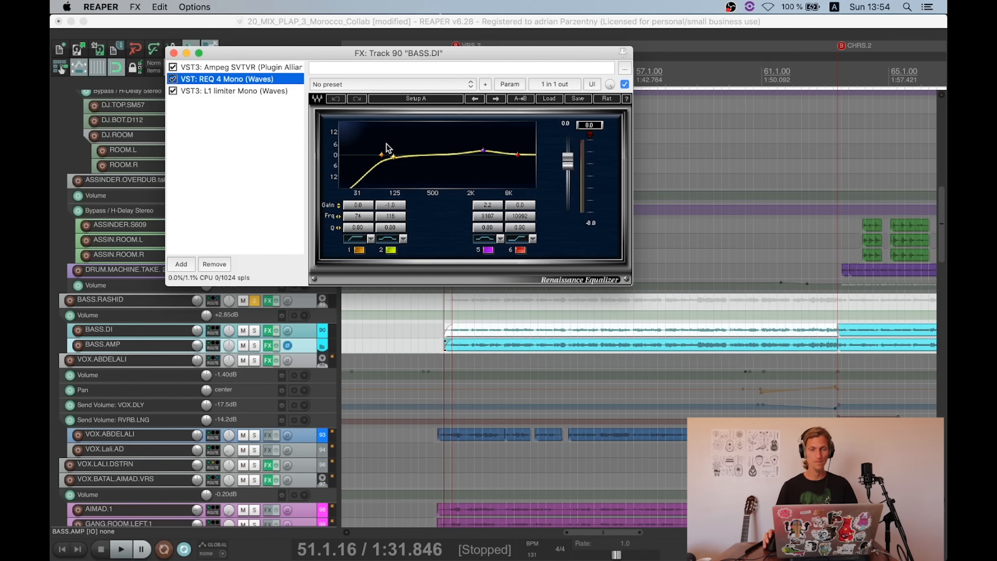
pyautogui.click(244, 91)
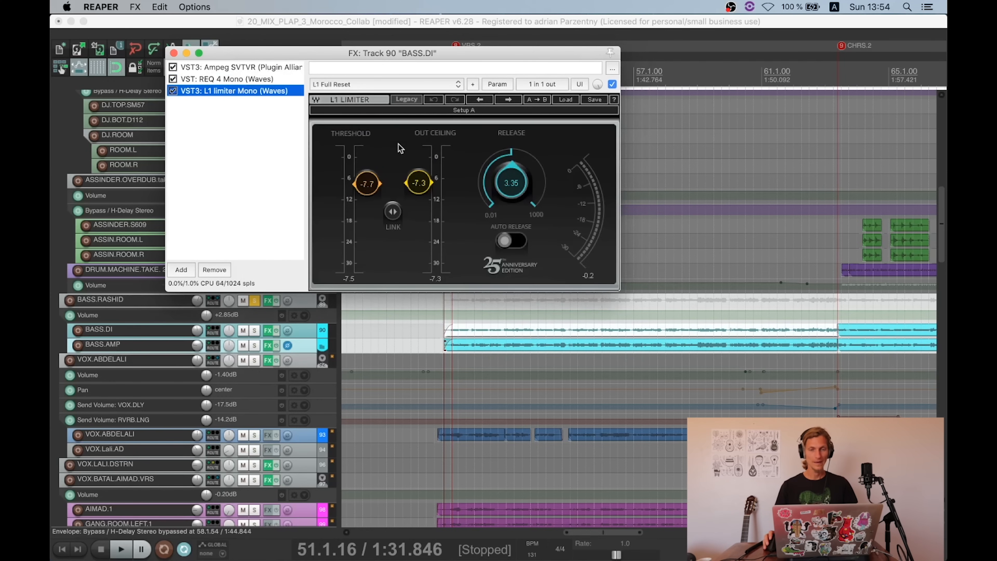
pyautogui.click(174, 54)
# Step: Review the REQ 4 Mono, AIR Lo-Fi and Decapitator settings in the effects chain of BASS.AMP, then close it
pyautogui.click(267, 345)
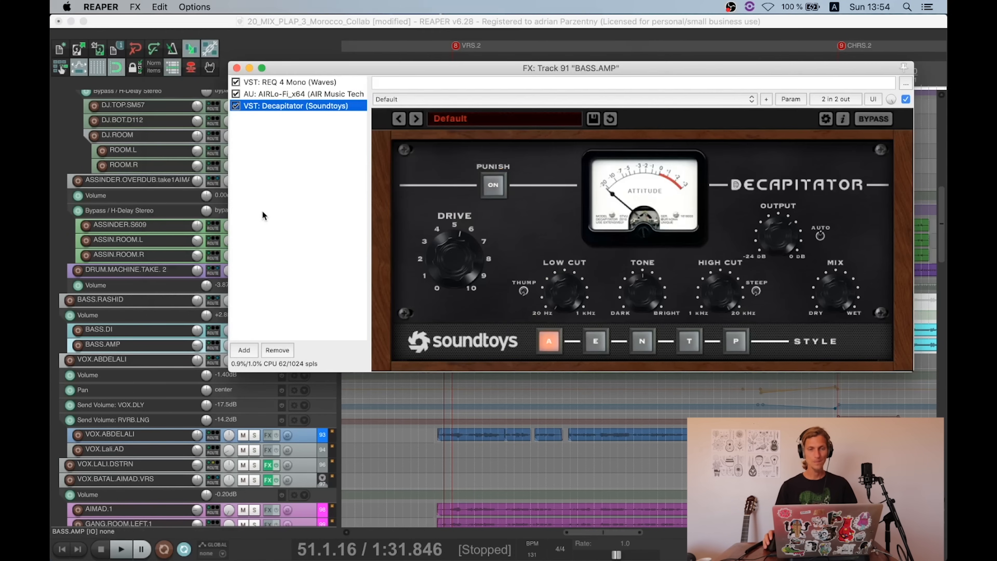
pyautogui.click(287, 82)
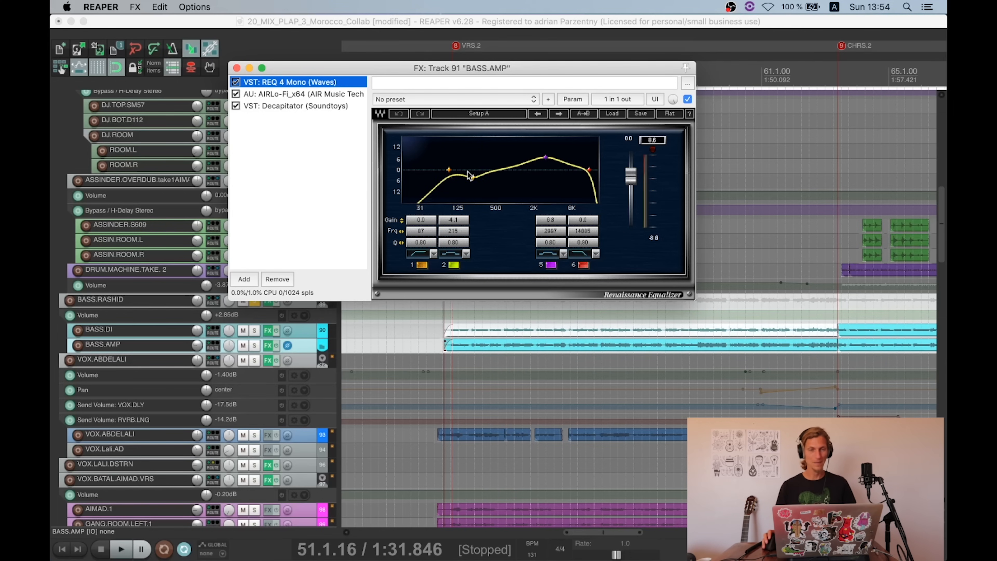
pyautogui.click(294, 94)
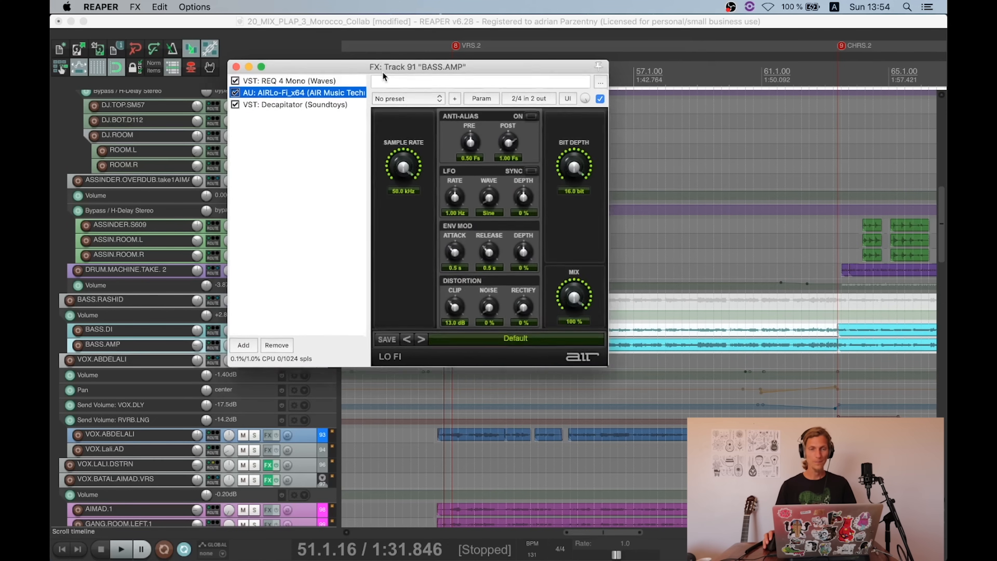
pyautogui.moveTo(382, 72); pyautogui.dragTo(356, 48)
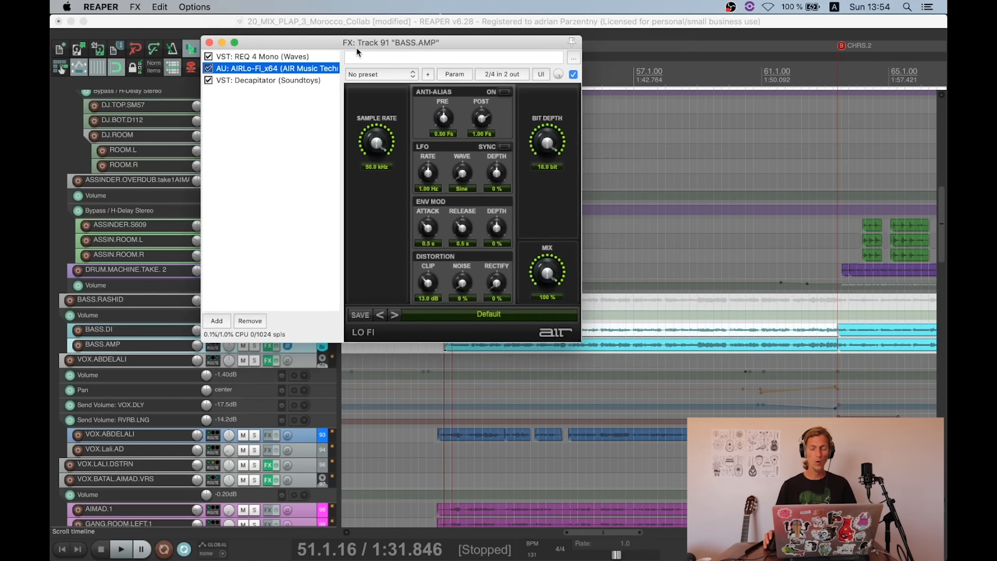
pyautogui.click(260, 81)
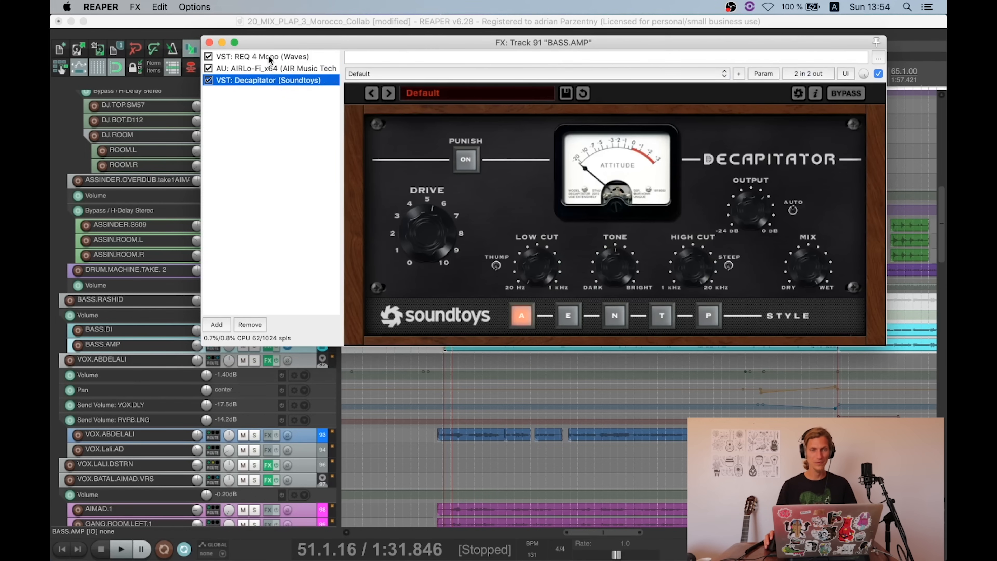
pyautogui.click(209, 42)
# Step: Solo BASS.AMP within the bass folder and play it from the start of its item
pyautogui.press('space')
pyautogui.click(256, 346)
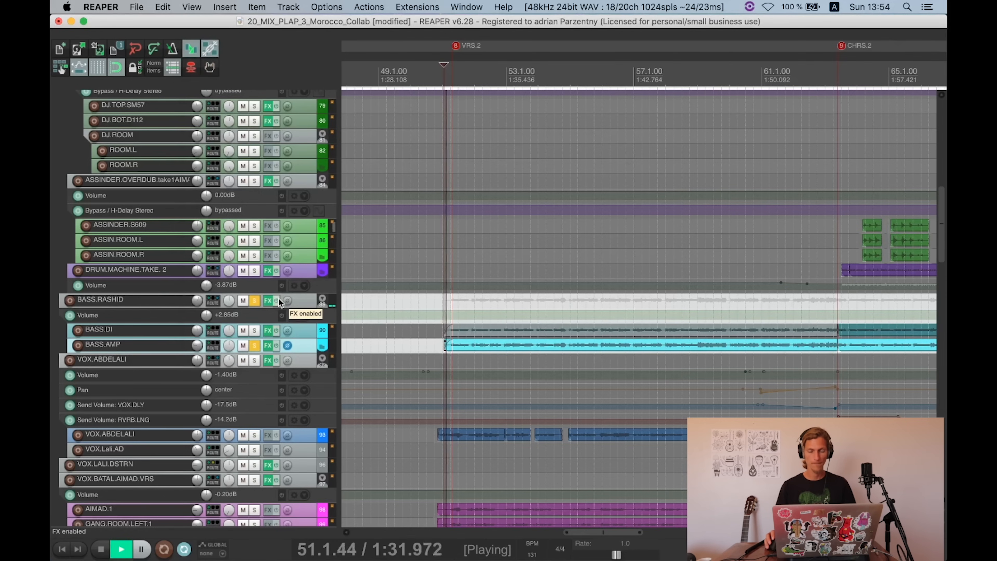
pyautogui.press('space')
pyautogui.press('space')
# Step: Inspect the opening of the BASS.AMP item, stop playback and place the edit cursor at 51.2.26 on it
pyautogui.scroll(-3, 309, 307)
pyautogui.scroll(5, 537, 213)
pyautogui.scroll(5, 537, 212)
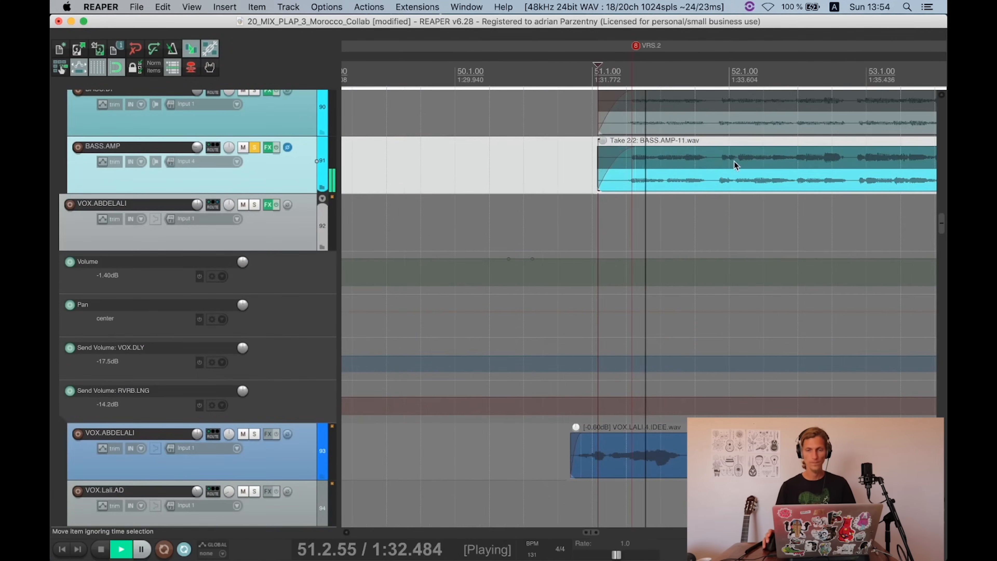
pyautogui.scroll(-5, 663, 180)
pyautogui.press('space')
pyautogui.click(635, 262)
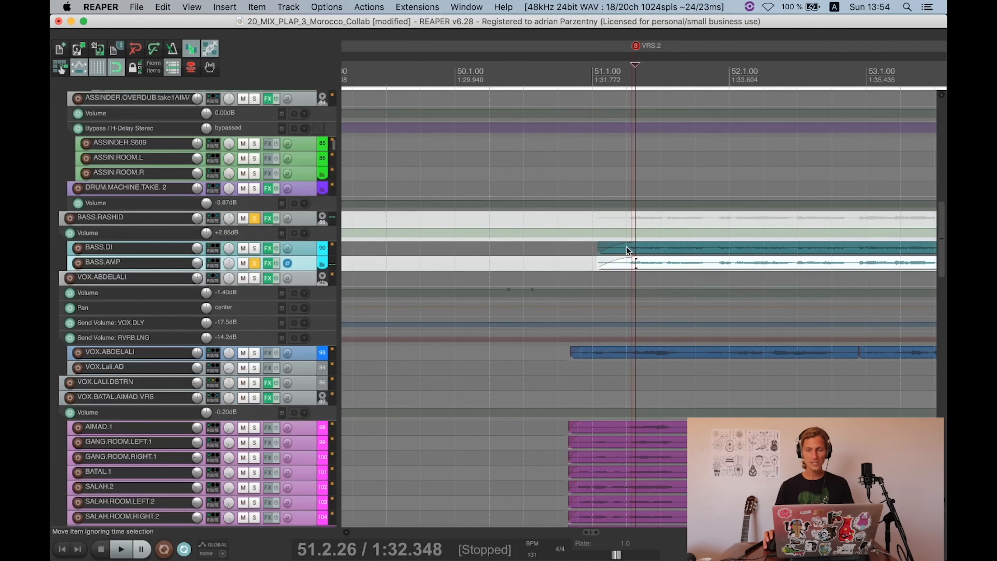
# Step: Trim the starts of the BASS.DI and BASS.AMP items to just before the edit cursor at 51.2.26 and save the project
pyautogui.keyDown('super'); pyautogui.click(626, 248); pyautogui.keyUp('super')
pyautogui.moveTo(626, 245)
pyautogui.mouseDown()
pyautogui.moveTo(598, 249)
pyautogui.moveTo(622, 248)
pyautogui.mouseUp()
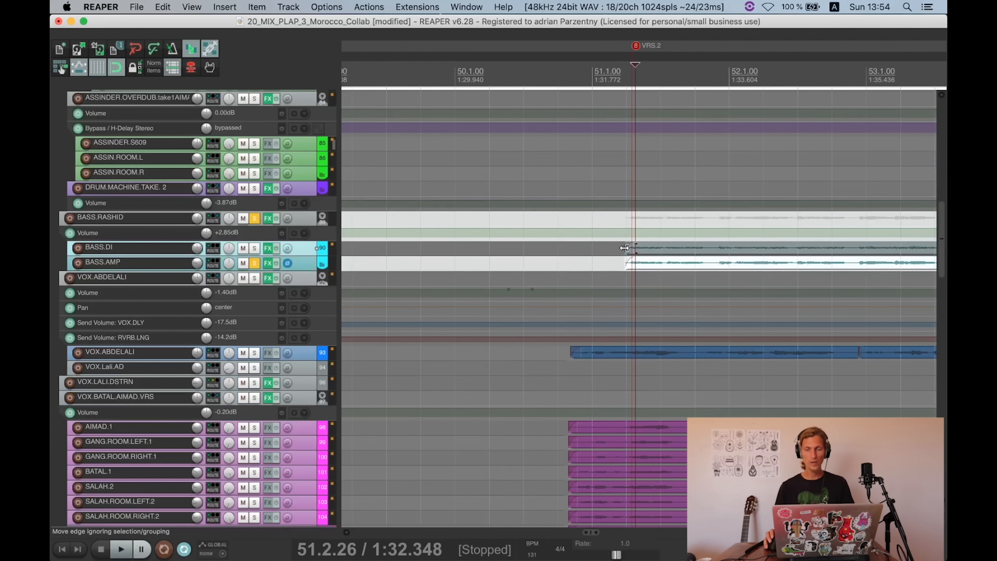
pyautogui.press('super+s')
pyautogui.scroll(-3, 589, 248)
# Step: Unsolo BASS.AMP and review REQ 4 Mono and CLA-76 Mono in the BASS.RASHID folder's effects chain, playing the bass through the compressor
pyautogui.click(255, 261)
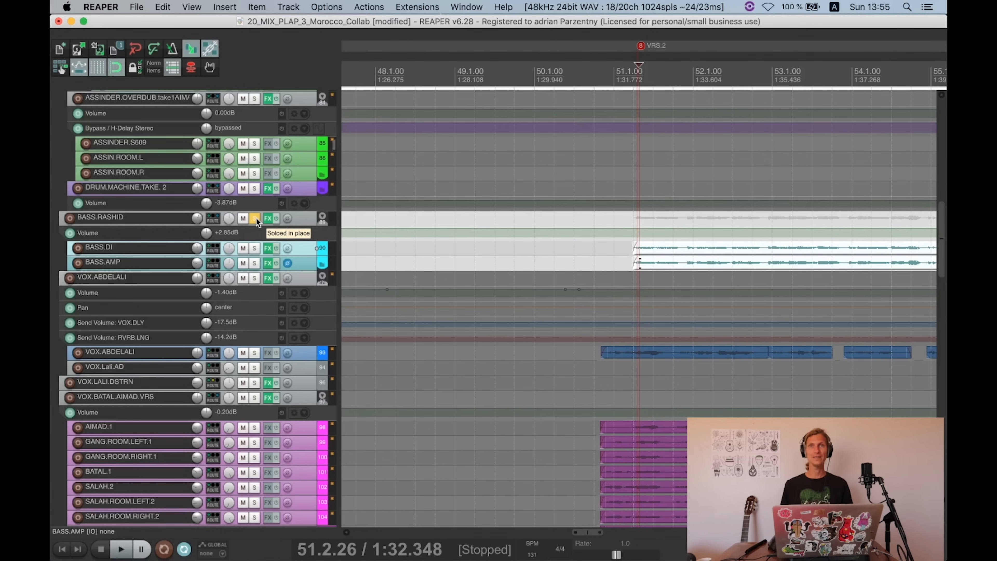
pyautogui.click(270, 219)
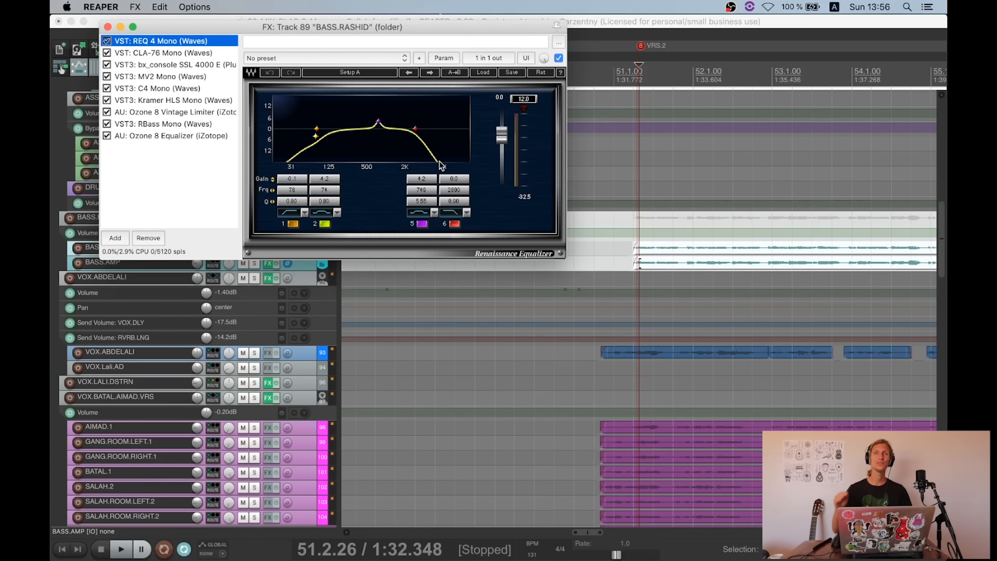
pyautogui.click(211, 55)
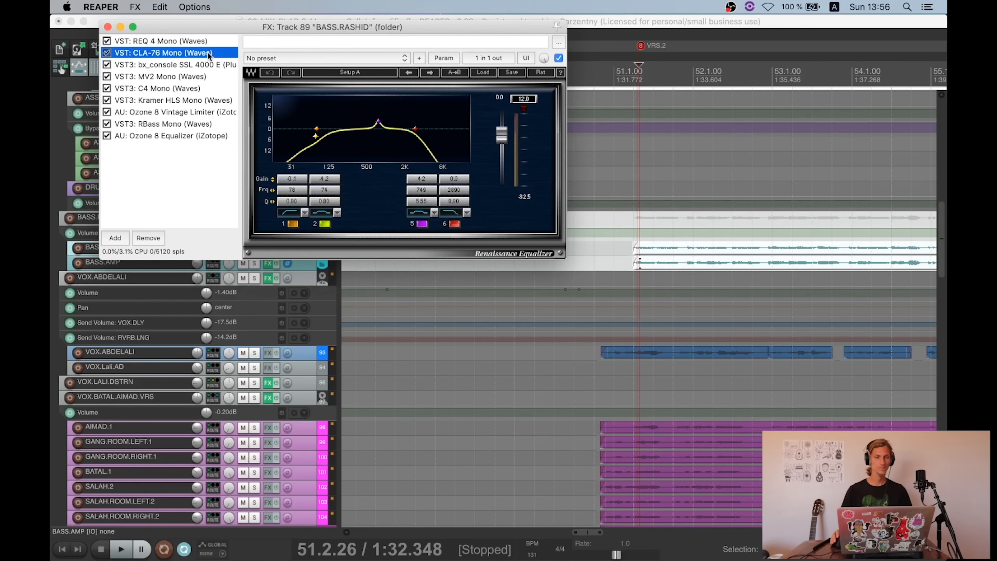
pyautogui.press('space')
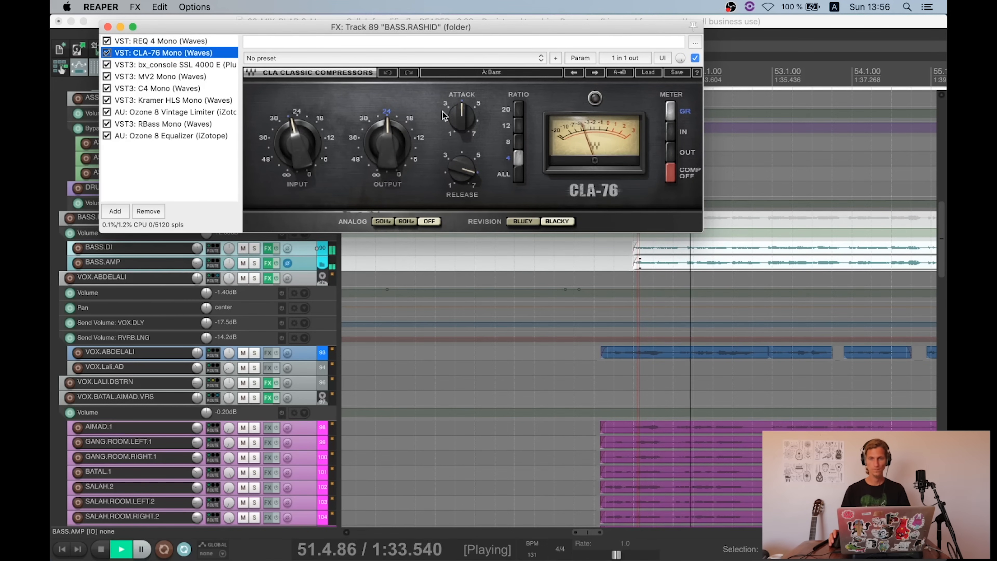
pyautogui.press('space')
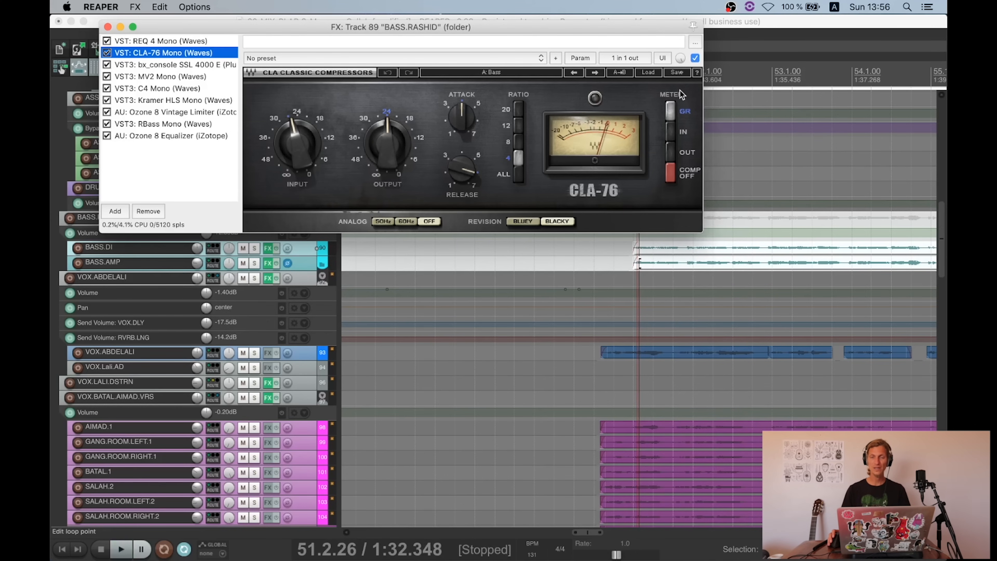
# Step: Examine the high-frequency EQ gain and frequency and the filter settings of bx_console SSL 4000 E on BASS.RASHID, playing the bass through it
pyautogui.click(179, 68)
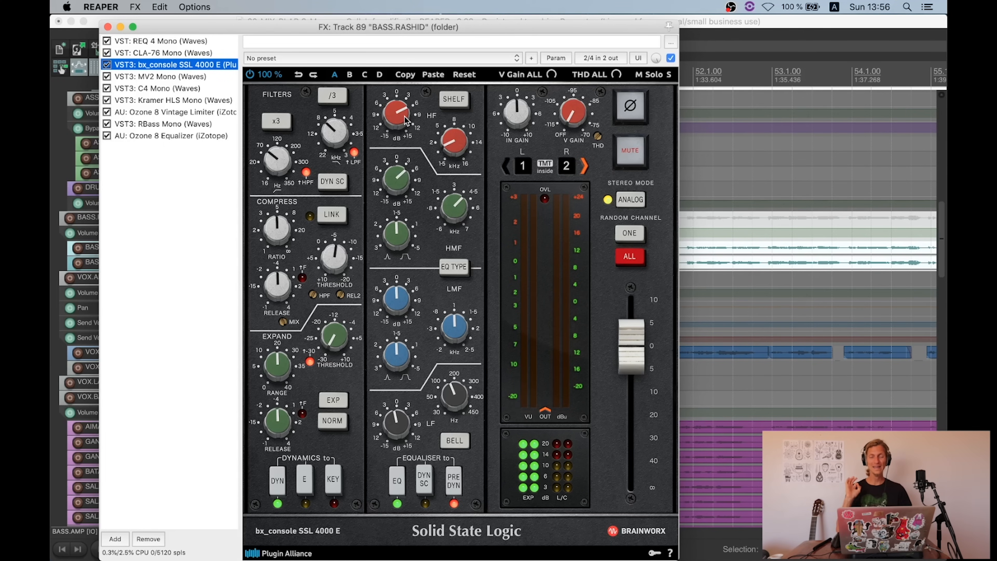
pyautogui.moveTo(403, 116); pyautogui.dragTo(400, 116)
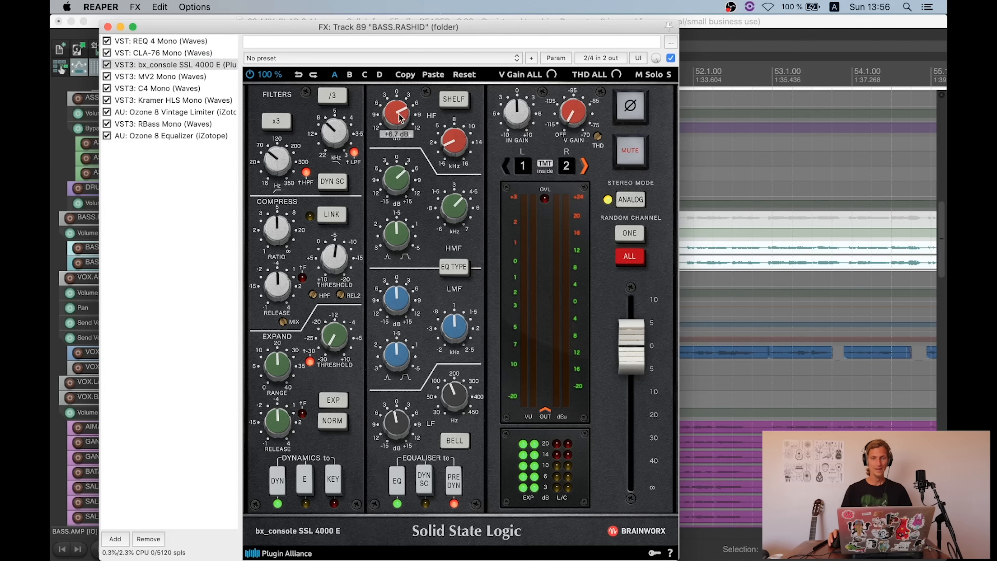
pyautogui.moveTo(460, 142)
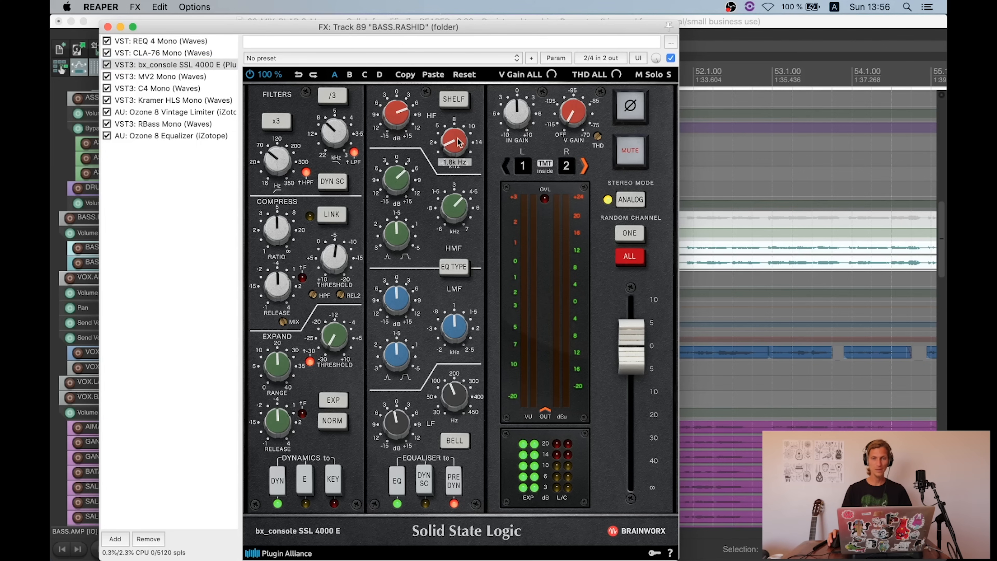
pyautogui.moveTo(333, 136)
pyautogui.moveTo(332, 136); pyautogui.dragTo(329, 134)
pyautogui.moveTo(277, 155)
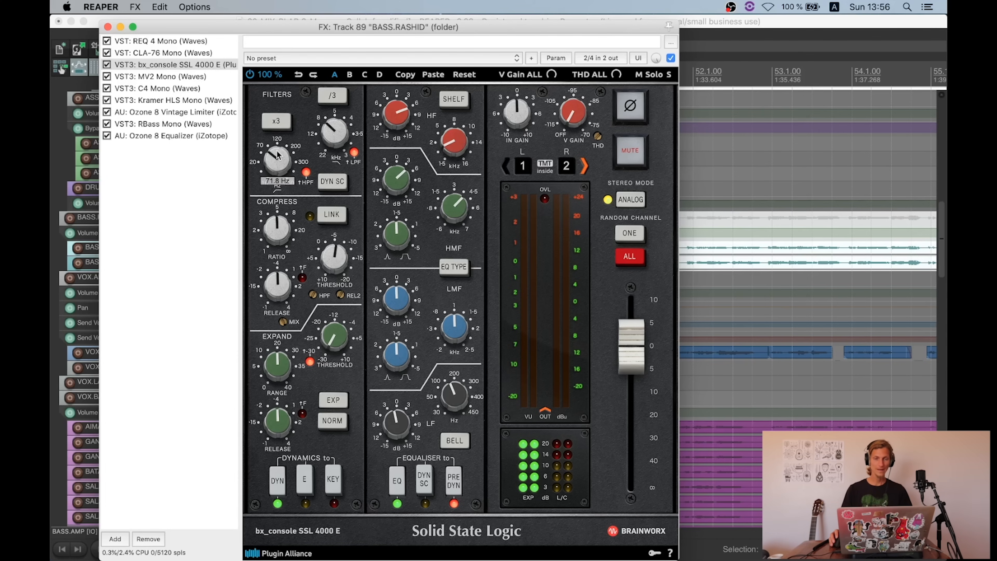
pyautogui.moveTo(455, 392)
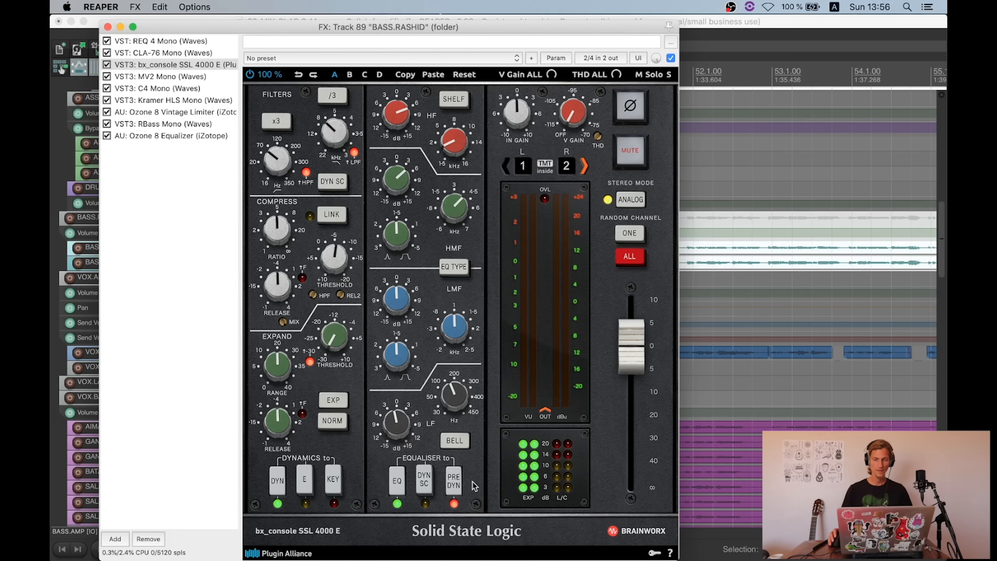
pyautogui.press('space')
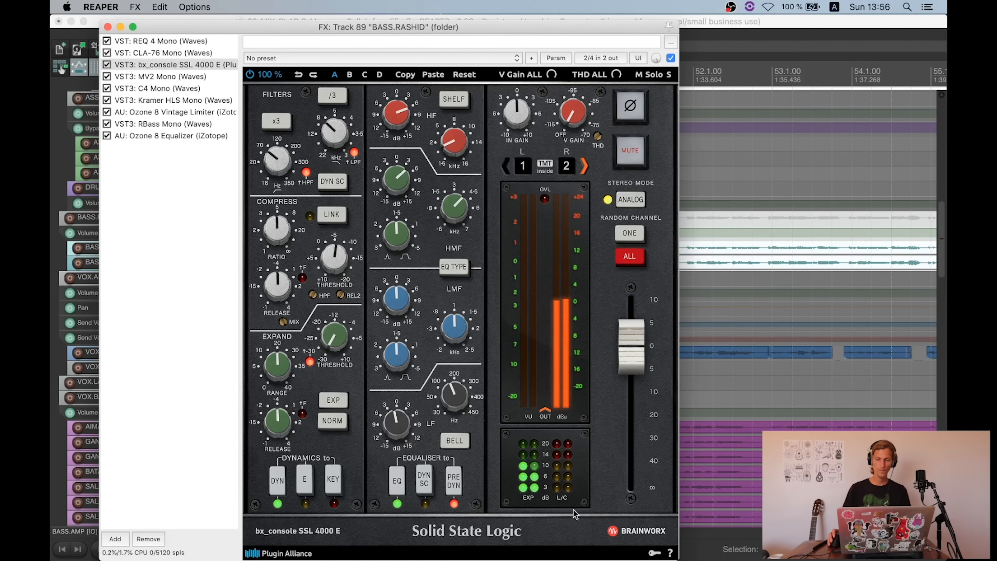
# Step: Review the MV2 Mono levels against the SSL 4000 E settings and inspect the C4 Mono multiband processor on BASS.RASHID
pyautogui.click(172, 77)
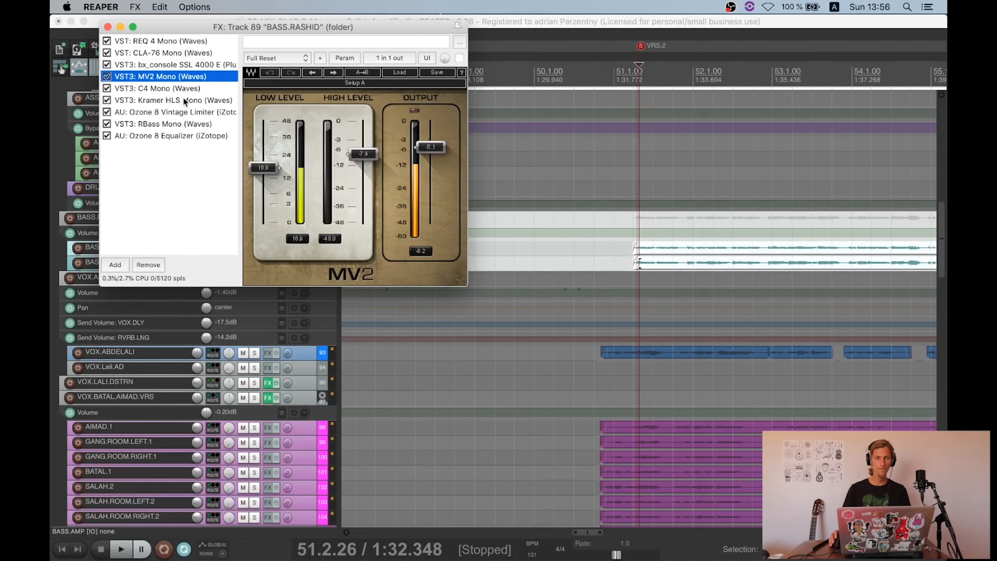
pyautogui.click(180, 65)
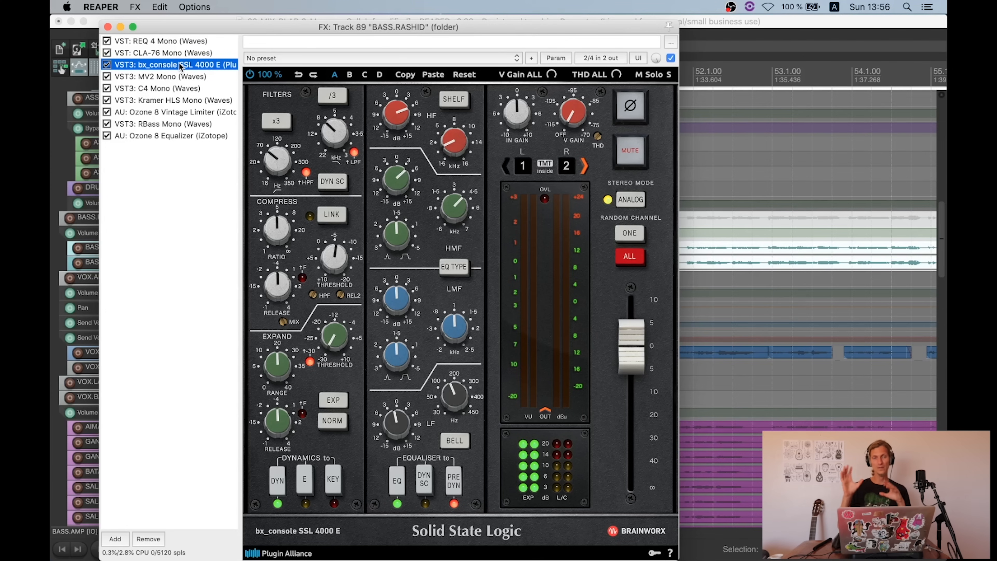
pyautogui.click(180, 65)
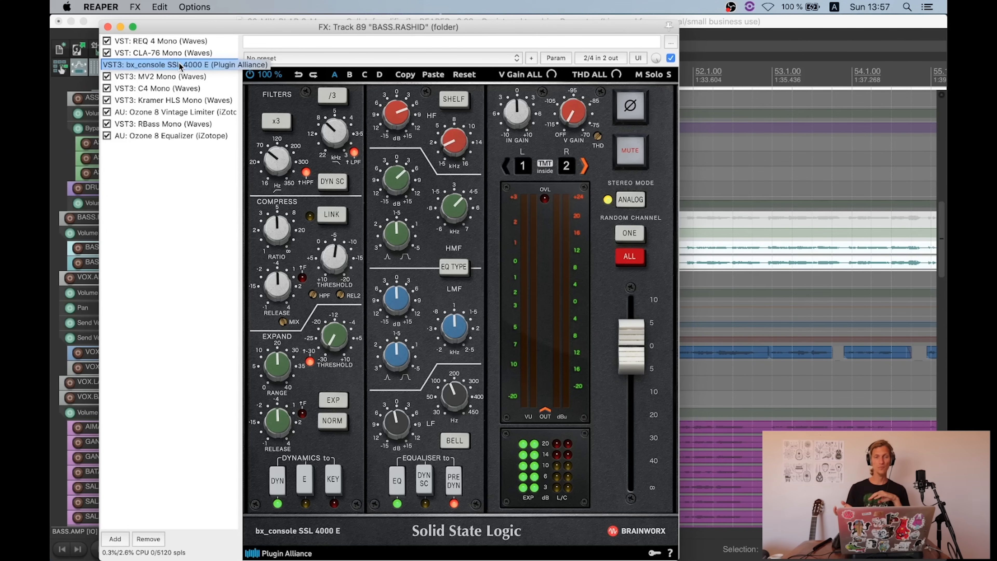
pyautogui.click(155, 77)
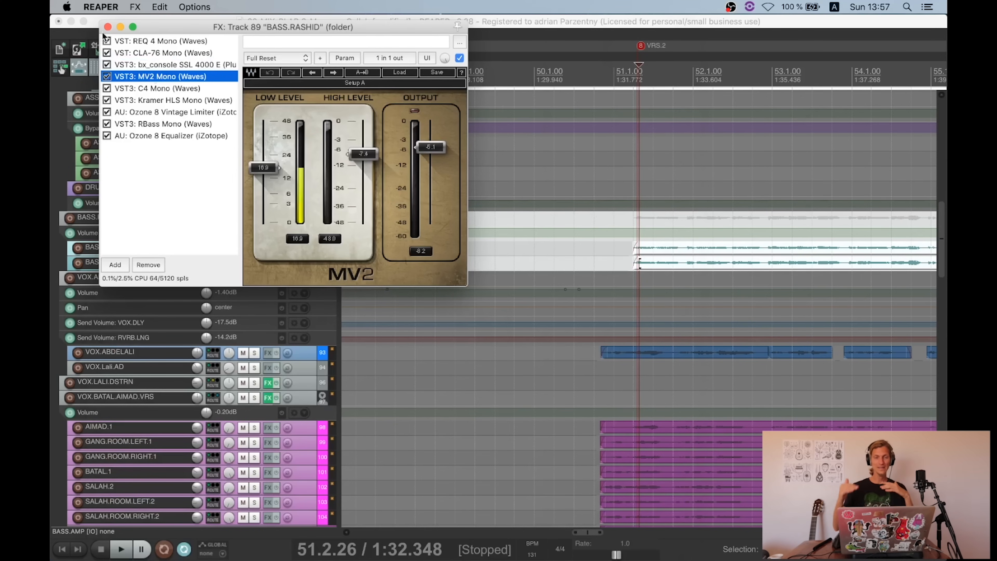
pyautogui.click(196, 88)
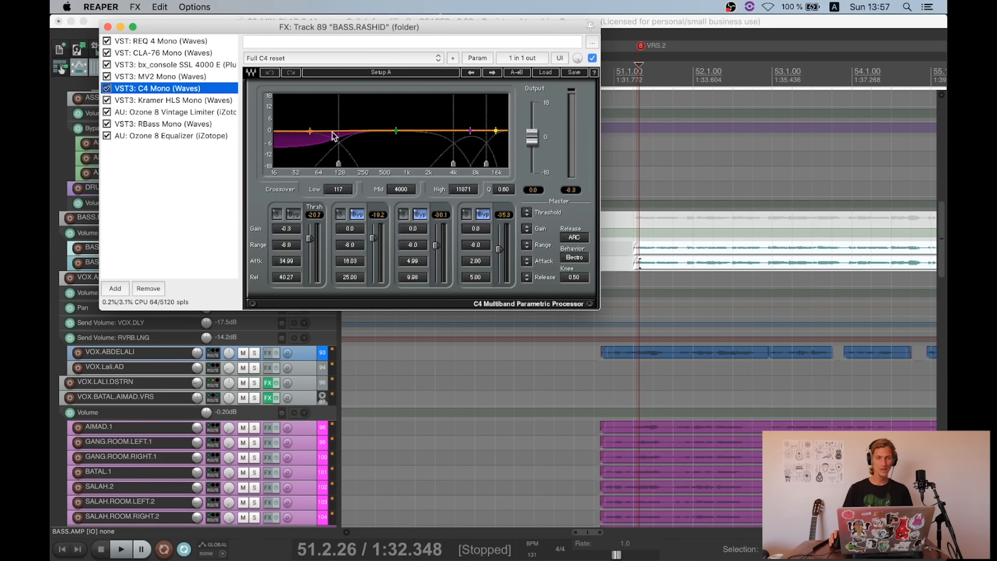
# Step: Inspect the Kramer HLS Mono mid boost on BASS.RASHID and compare playback with the plugin bypassed and re-enabled
pyautogui.click(205, 100)
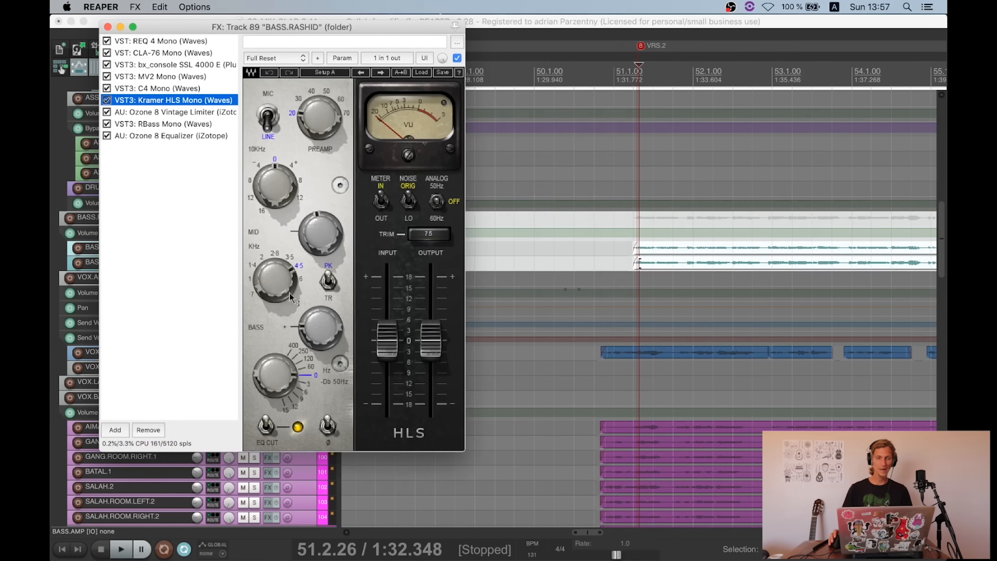
pyautogui.moveTo(290, 293)
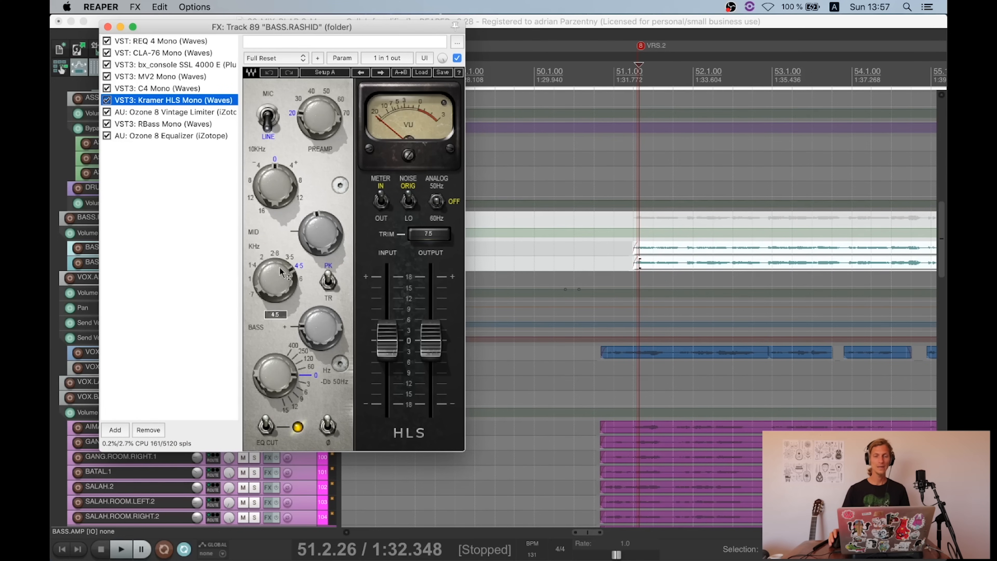
pyautogui.moveTo(298, 268)
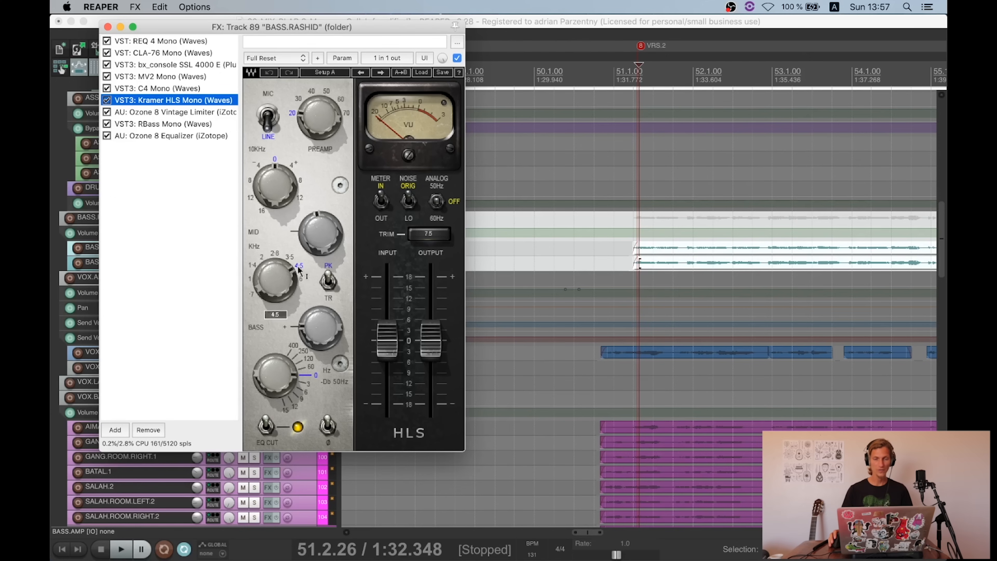
pyautogui.click(321, 237)
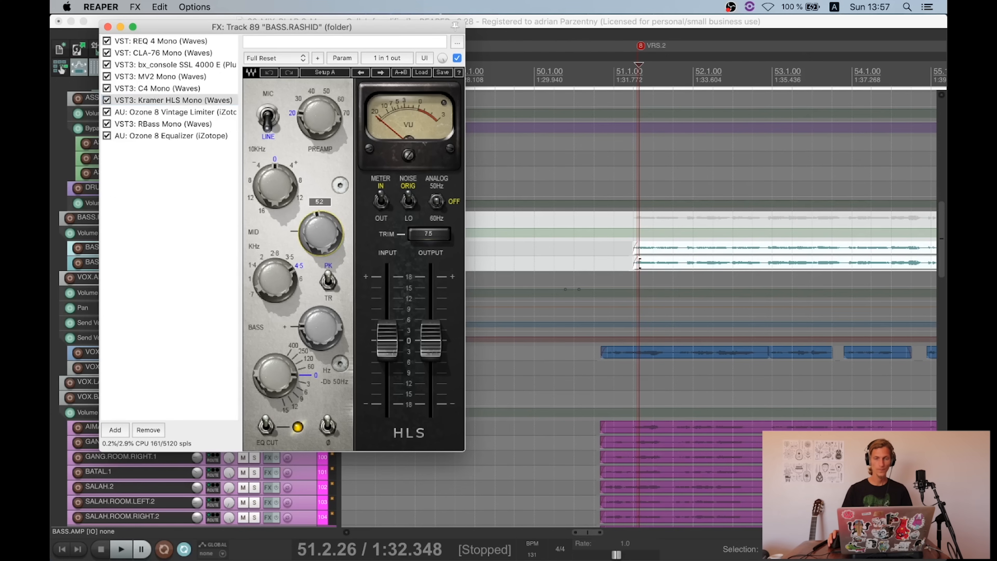
pyautogui.click(106, 100)
pyautogui.press('space')
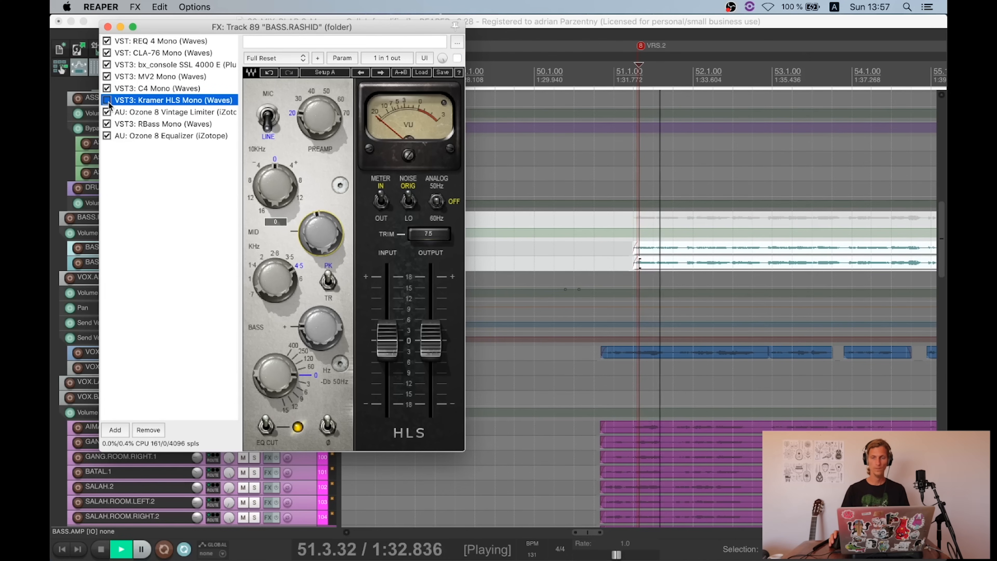
pyautogui.click(107, 101)
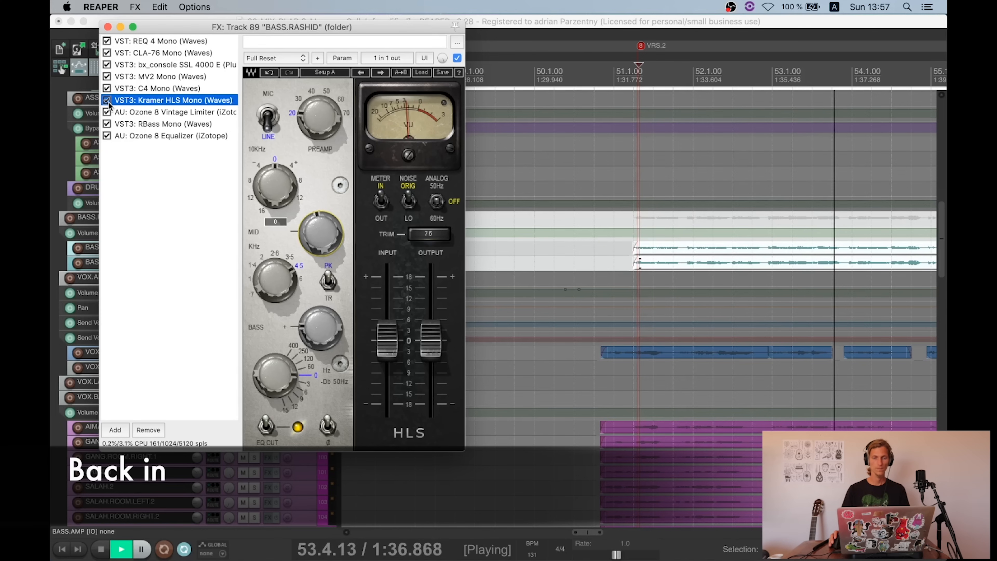
pyautogui.press('space')
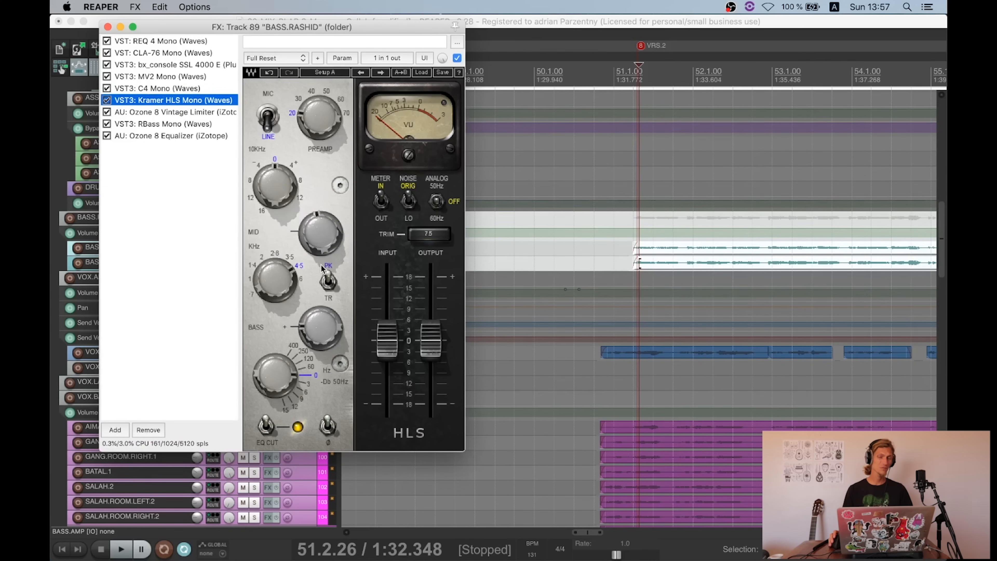
# Step: Check the Ozone 8 Vintage Limiter's threshold, ceiling and mode on BASS.RASHID while playing the bass, and stop playback
pyautogui.click(204, 113)
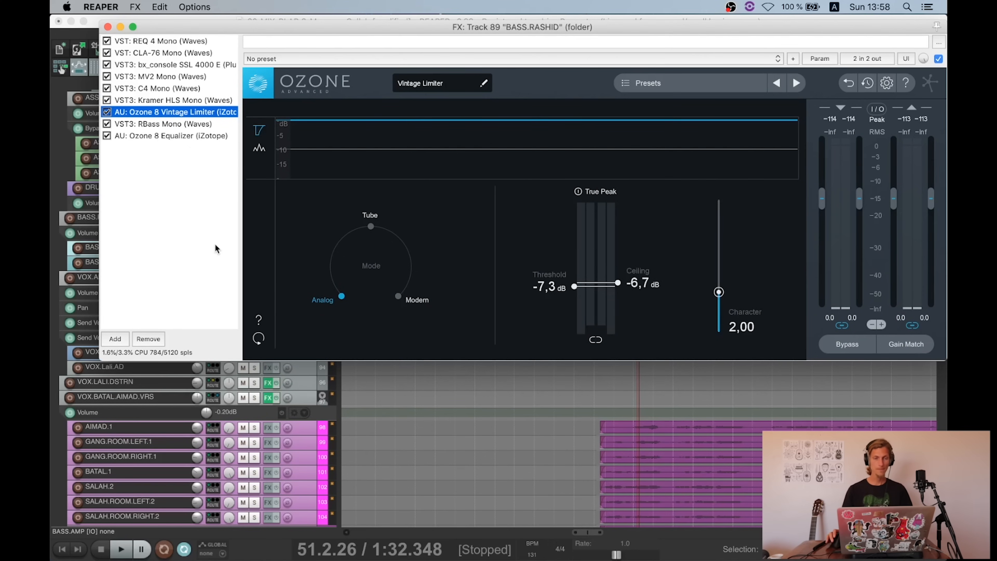
pyautogui.press('space')
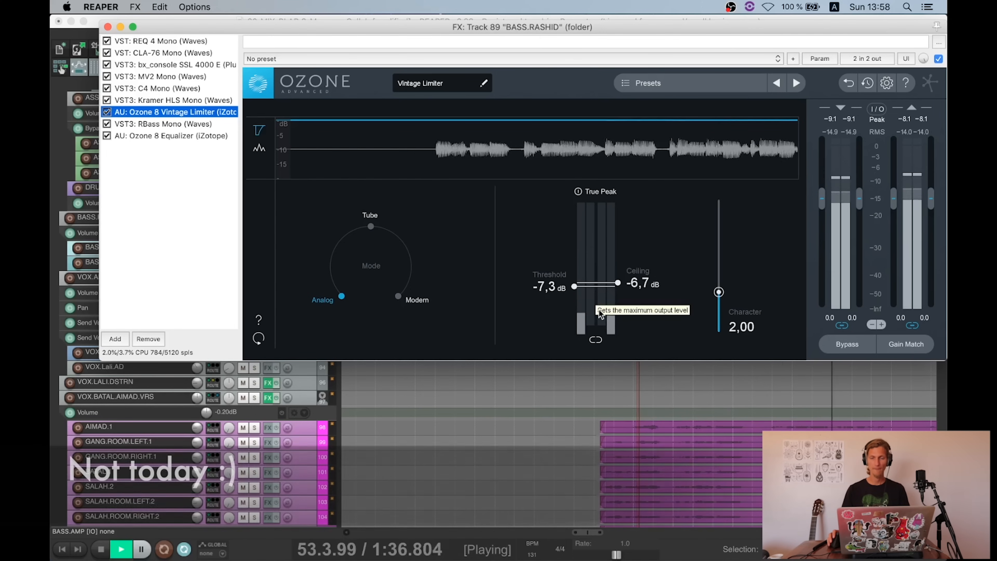
pyautogui.press('space')
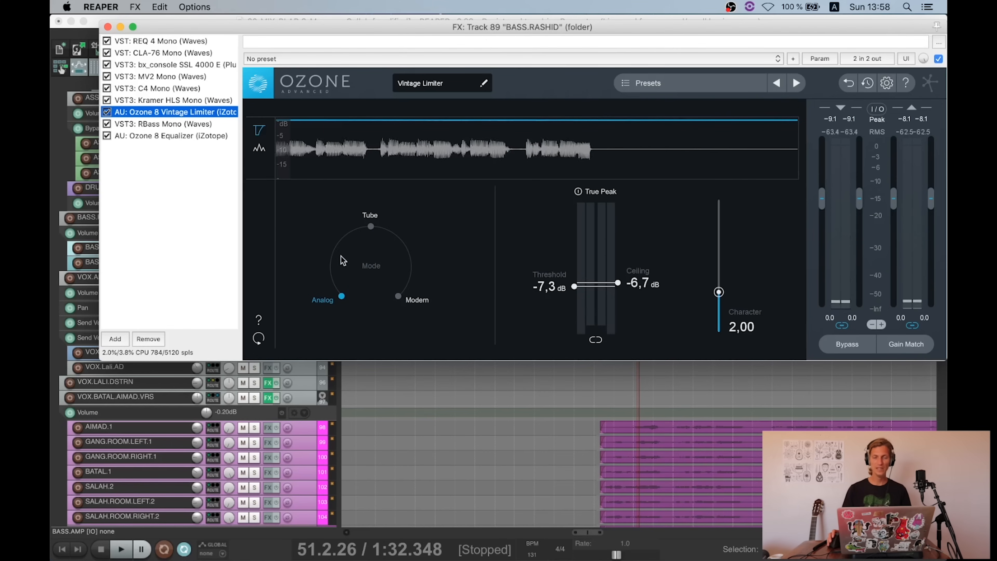
# Step: Set the RBass Mono intensity on BASS.RASHID to -4.2 dB while listening in the full mix, and solo the folder again when done
pyautogui.click(150, 125)
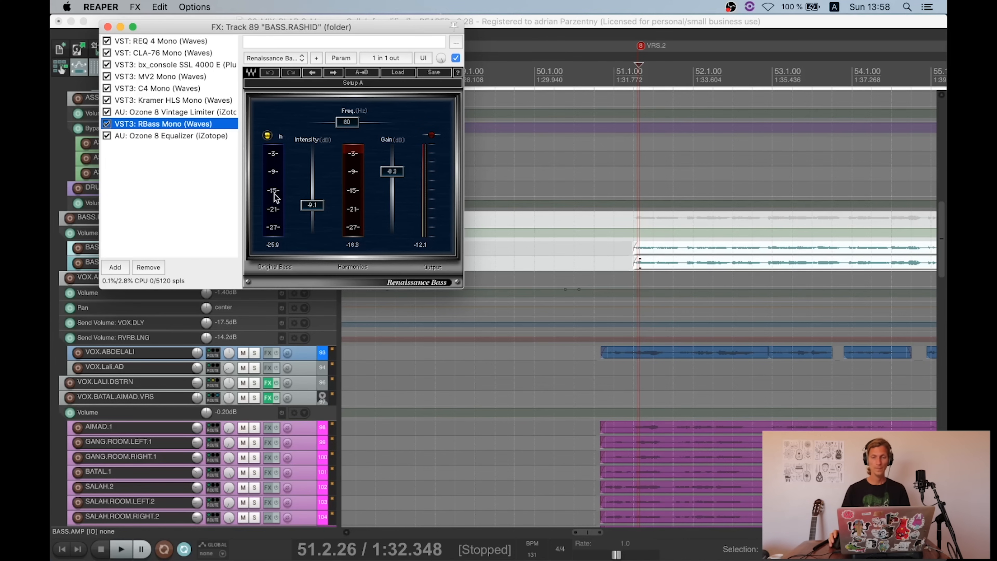
pyautogui.moveTo(296, 30); pyautogui.dragTo(589, 23)
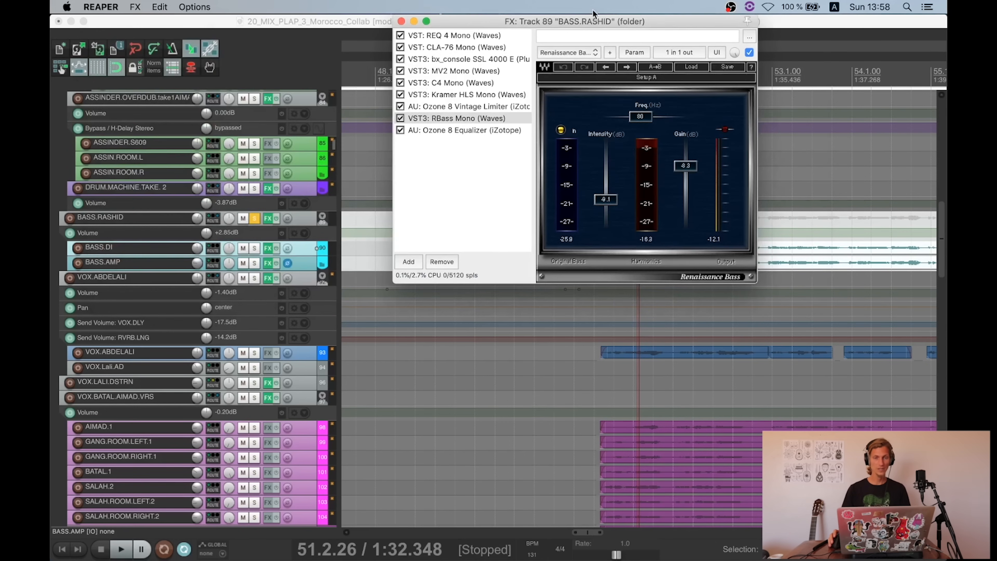
pyautogui.press('space')
pyautogui.click(254, 218)
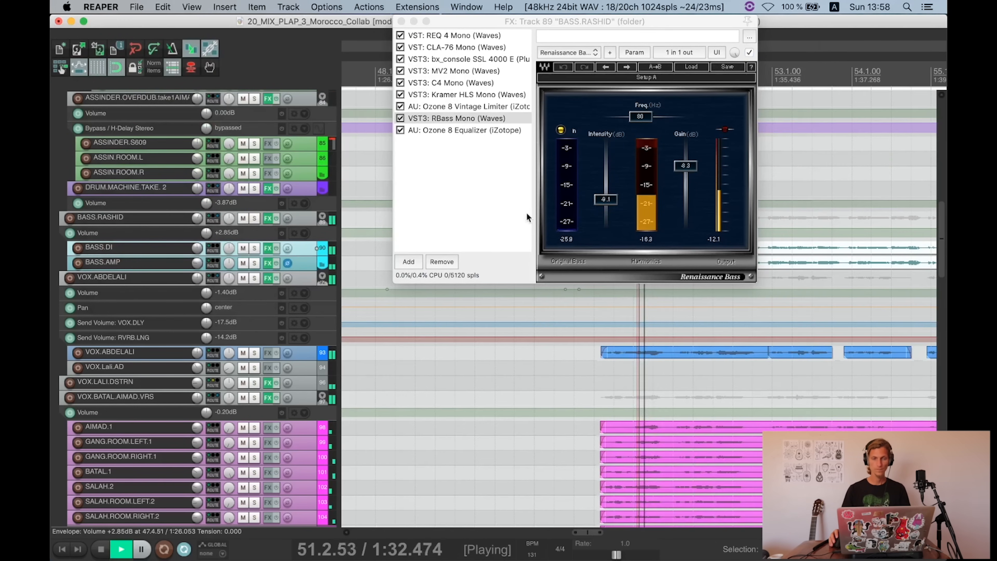
pyautogui.moveTo(600, 203); pyautogui.dragTo(600, 190)
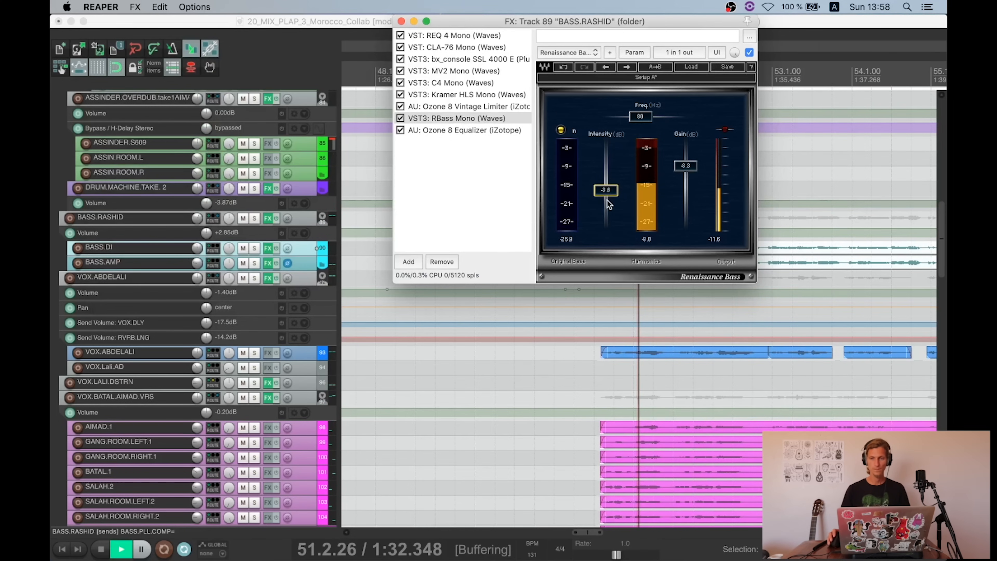
pyautogui.moveTo(604, 192); pyautogui.dragTo(604, 193)
pyautogui.press('space')
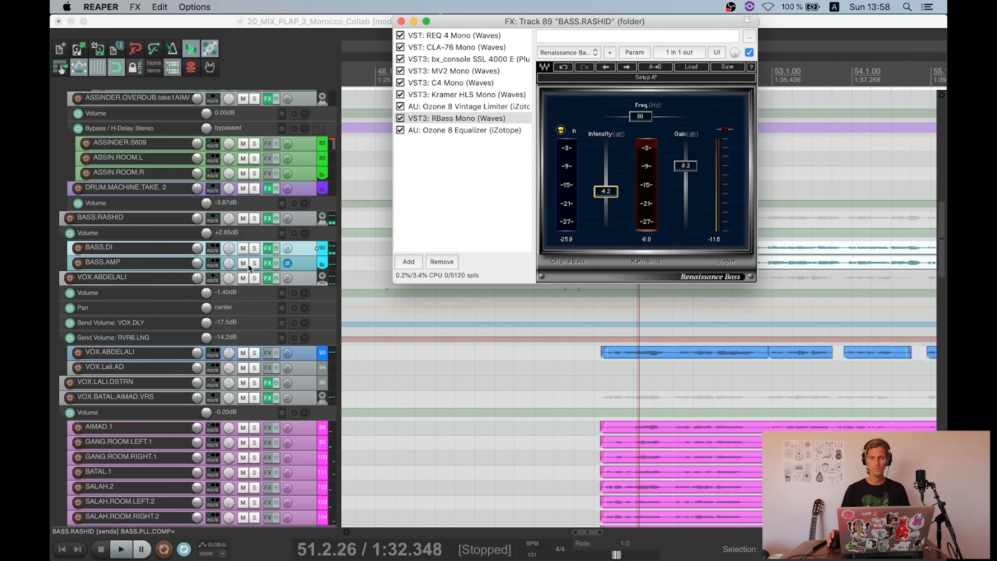
pyautogui.click(253, 217)
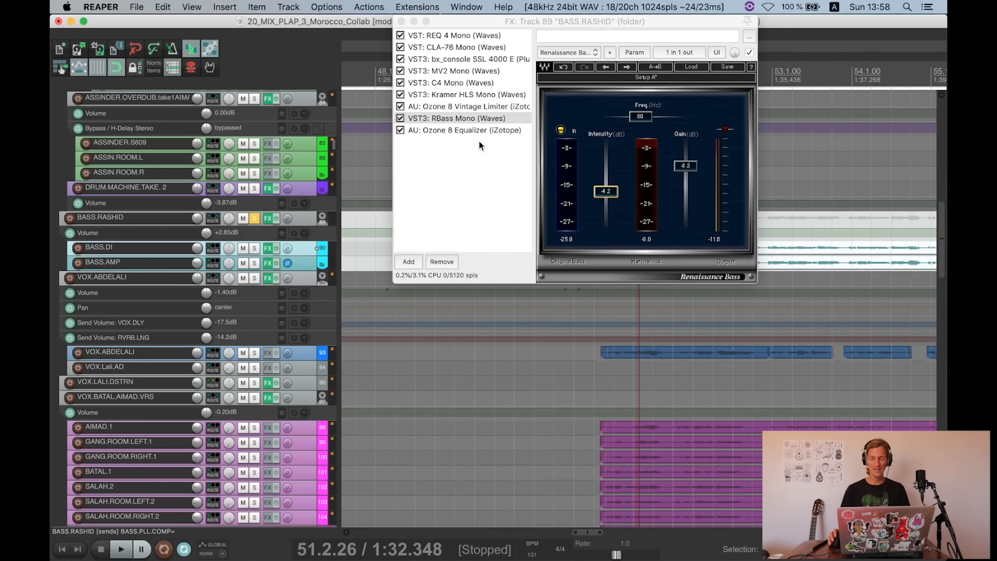
# Step: Inspect the Ozone 8 Equalizer's source, target and matched curve settings on BASS.RASHID, and close its effects chain
pyautogui.click(453, 131)
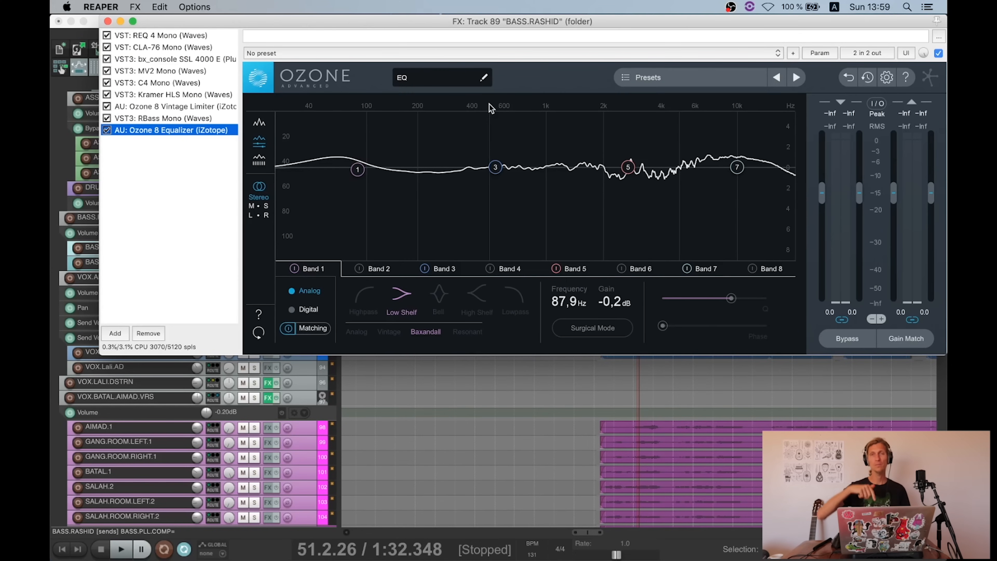
pyautogui.click(318, 329)
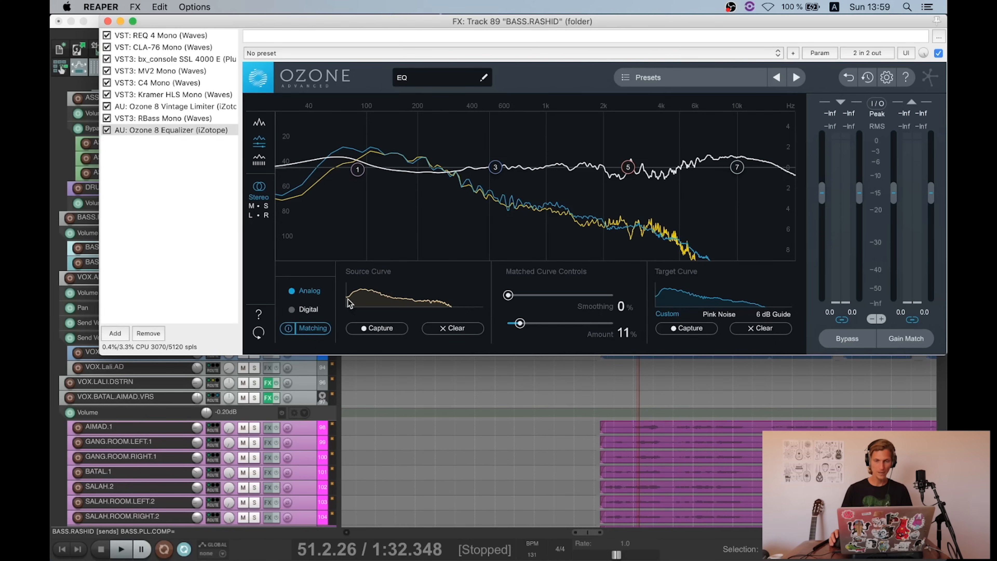
pyautogui.moveTo(374, 27); pyautogui.dragTo(402, 67)
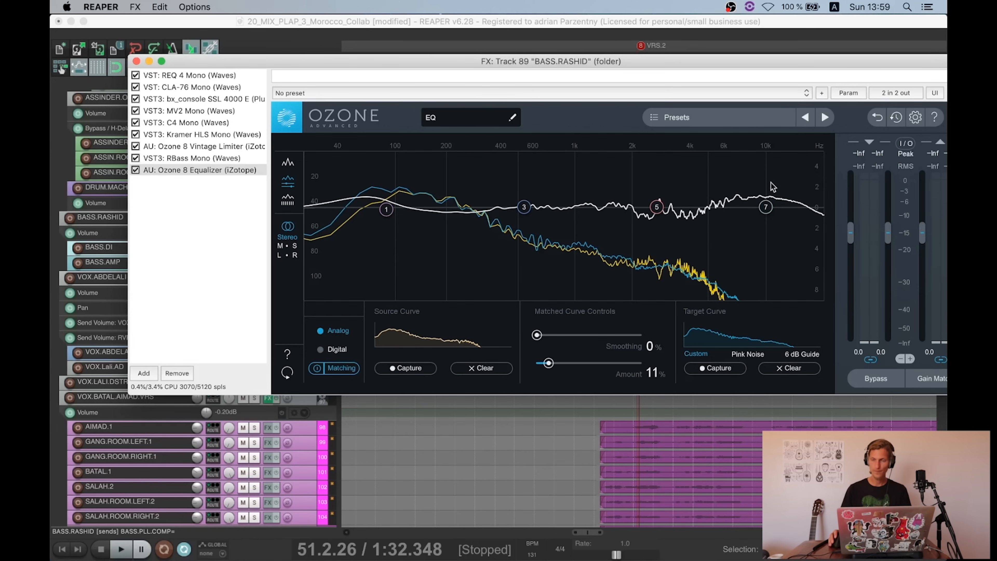
pyautogui.moveTo(554, 367)
pyautogui.mouseDown()
pyautogui.moveTo(662, 367)
pyautogui.moveTo(547, 374)
pyautogui.mouseUp()
pyautogui.moveTo(536, 334); pyautogui.dragTo(498, 333)
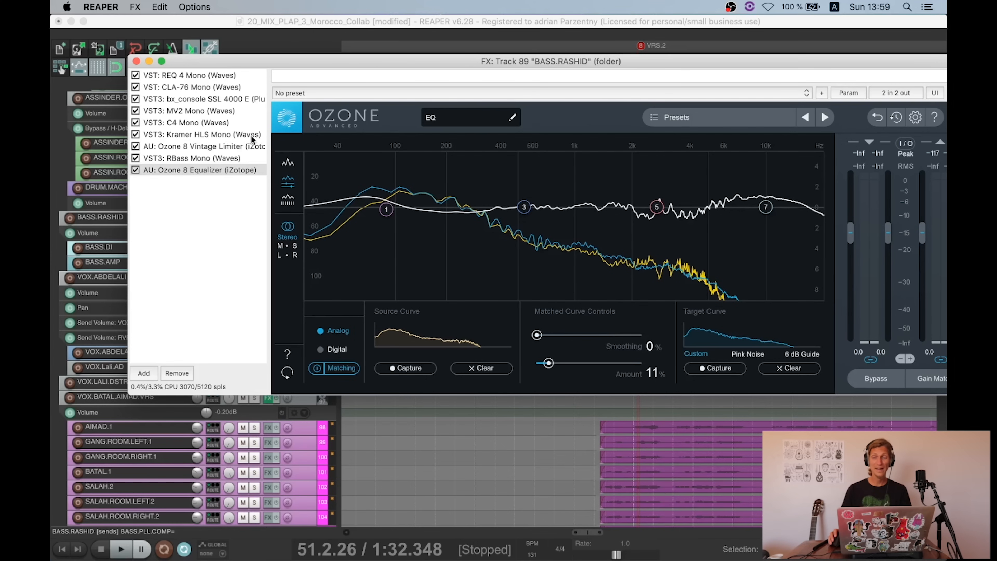
pyautogui.click(137, 61)
# Step: Place the edit cursor at 59.3.00 in the second verse and save the project
pyautogui.scroll(-1, 259, 214)
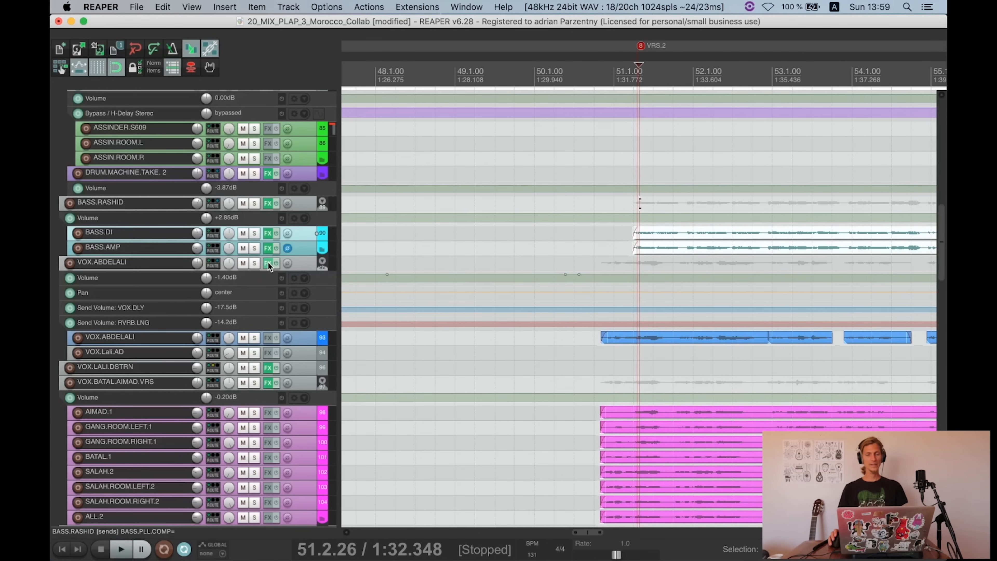
pyautogui.scroll(-5, 667, 310)
pyautogui.scroll(3, 704, 292)
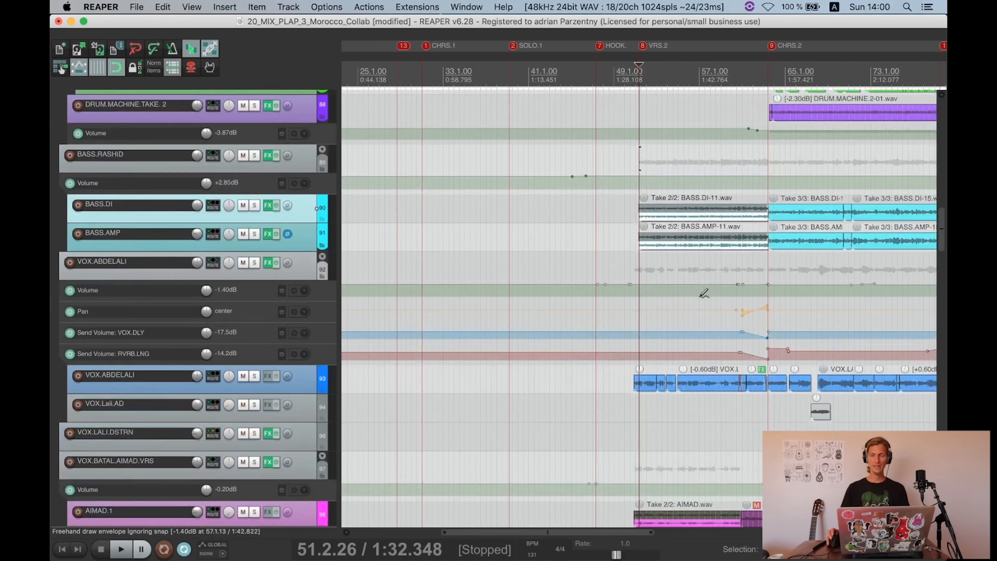
pyautogui.scroll(-3, 704, 293)
pyautogui.click(726, 380)
pyautogui.scroll(5, 725, 377)
pyautogui.scroll(4, 711, 361)
pyautogui.scroll(-4, 660, 342)
pyautogui.press('super+s')
pyautogui.scroll(-3, 628, 353)
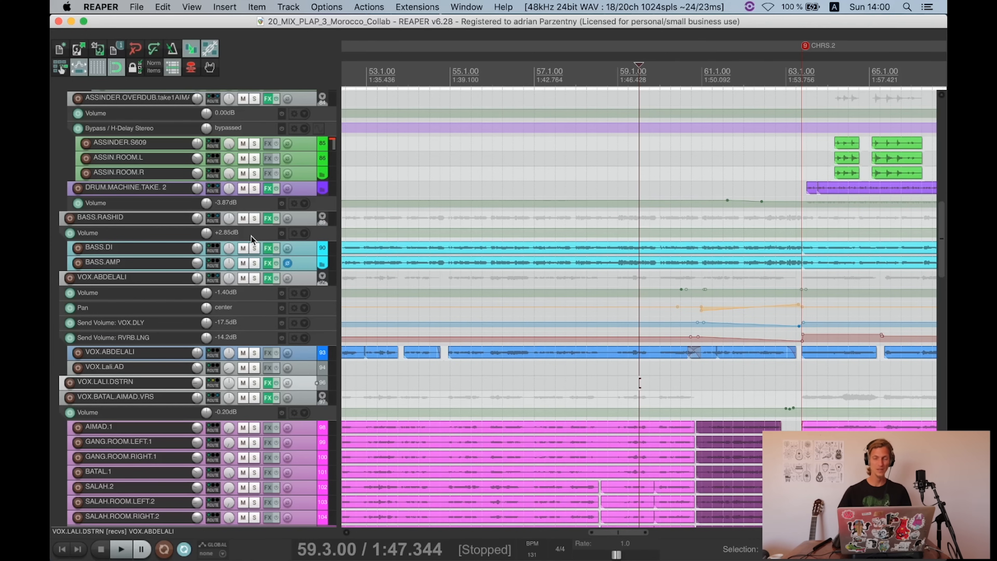
# Step: Solo the VOX.ABDELALI folder and play a short passage of the second verse
pyautogui.scroll(-4, 292, 229)
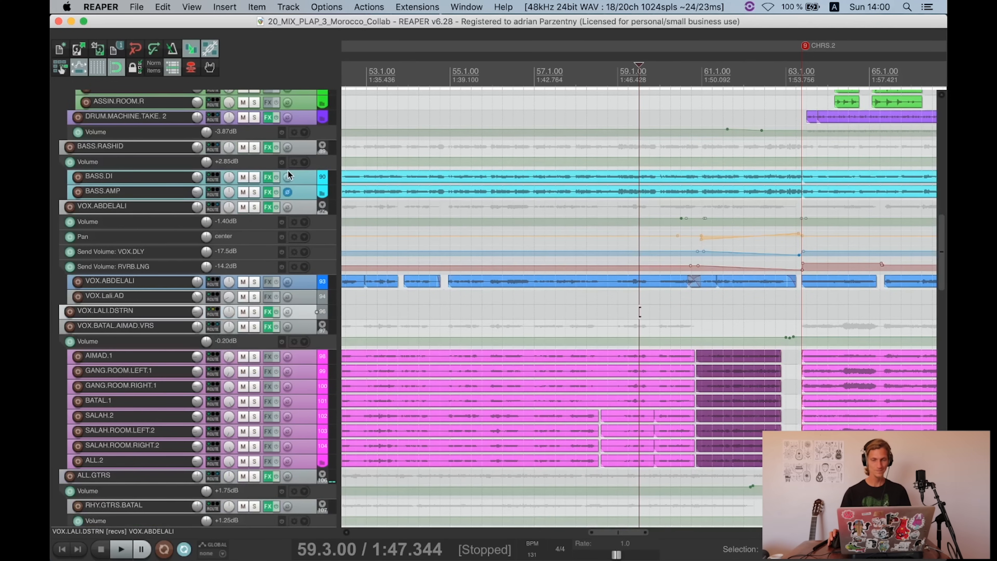
pyautogui.click(254, 207)
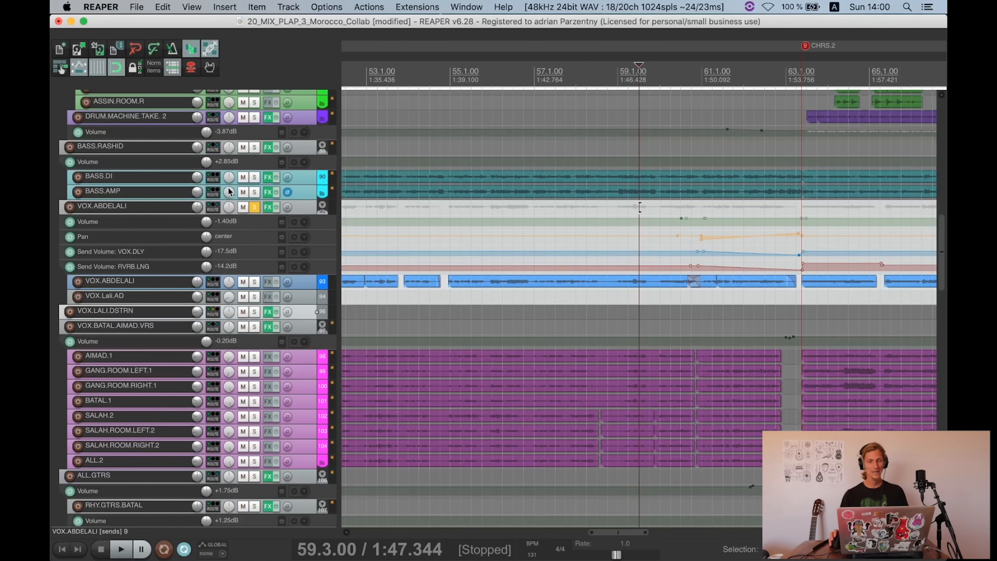
pyautogui.scroll(-2, 464, 220)
pyautogui.press('space')
pyautogui.click(527, 248)
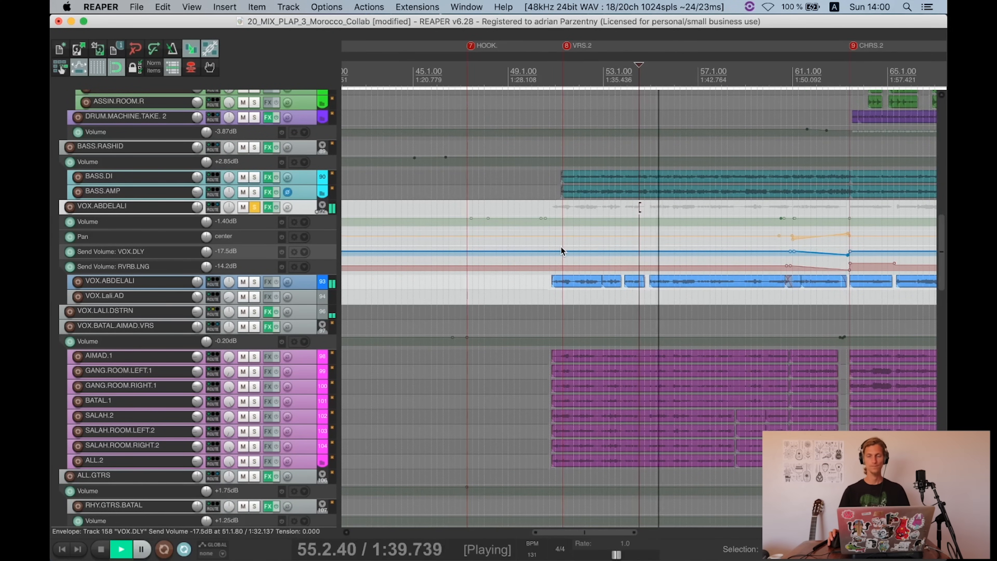
pyautogui.press('space')
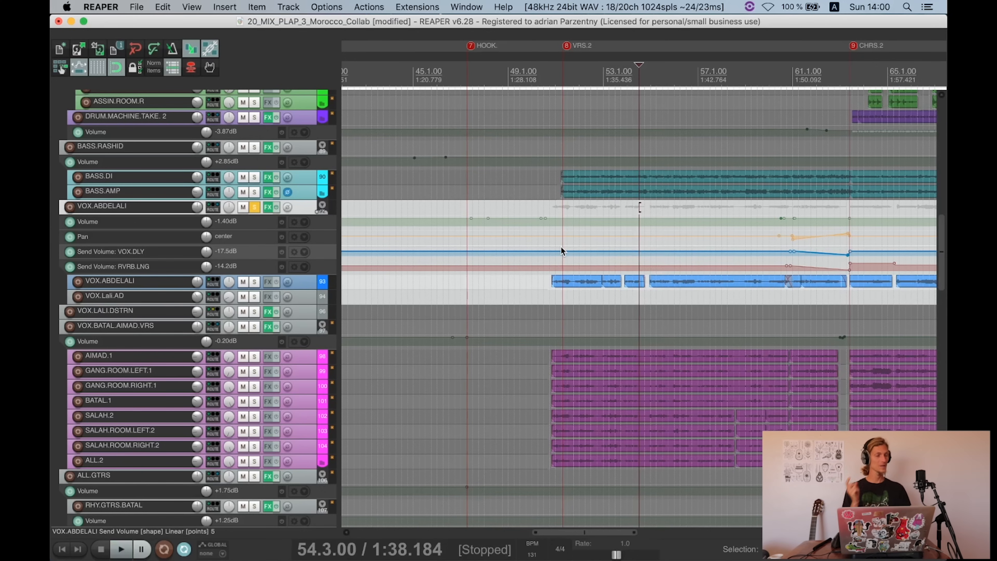
# Step: Play VOX.ABDELALI soloed from 50.4.00, unsolo it to hear the vocal in the full mix, and stop playback
pyautogui.scroll(3, 612, 235)
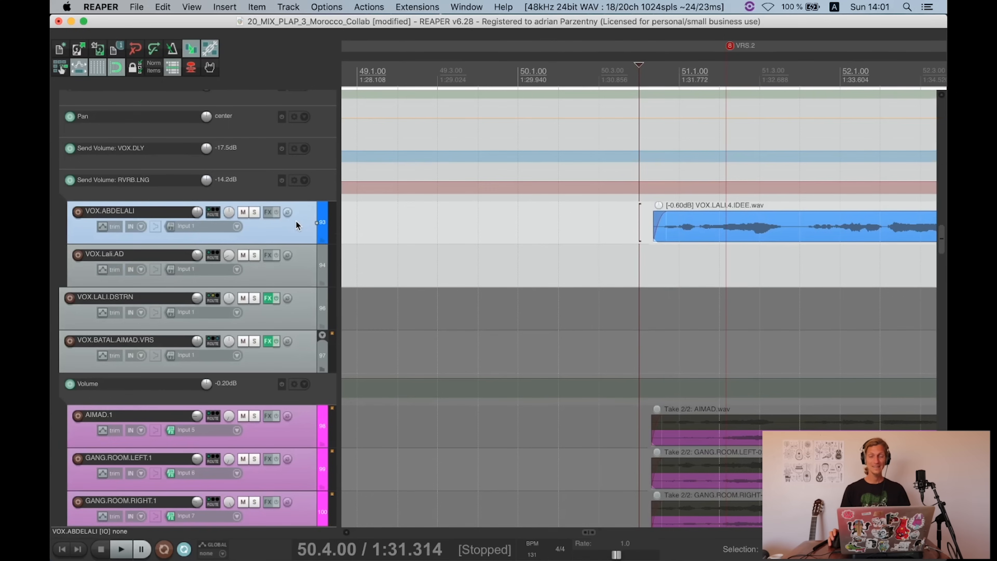
pyautogui.scroll(5, 296, 225)
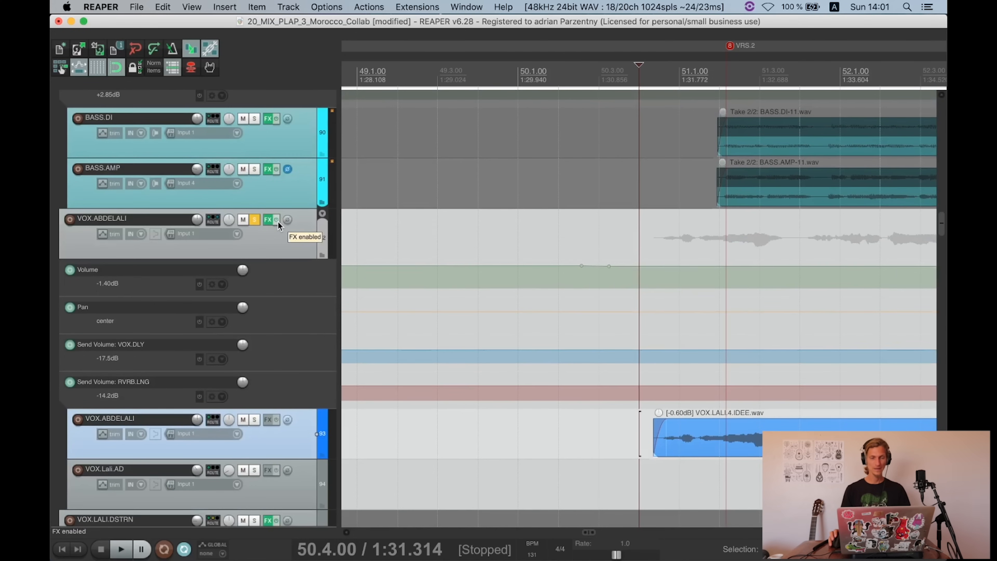
pyautogui.press('space')
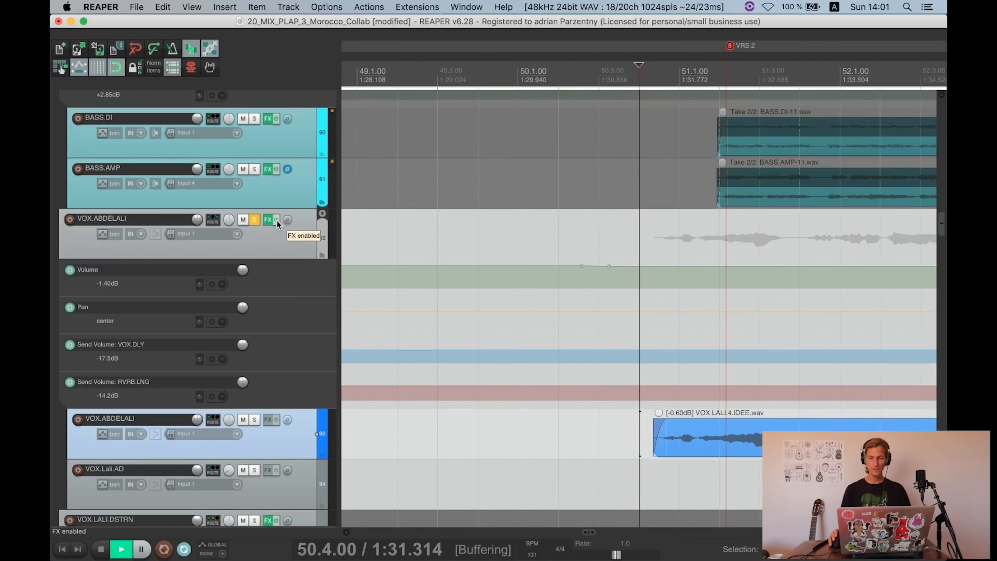
pyautogui.scroll(-5, 277, 223)
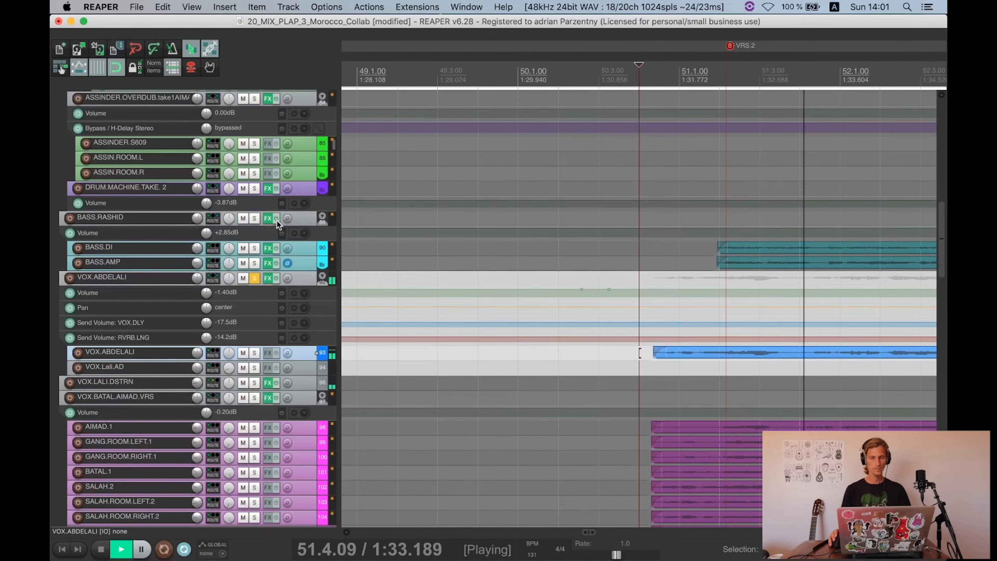
pyautogui.scroll(5, 276, 220)
pyautogui.scroll(-2, 554, 329)
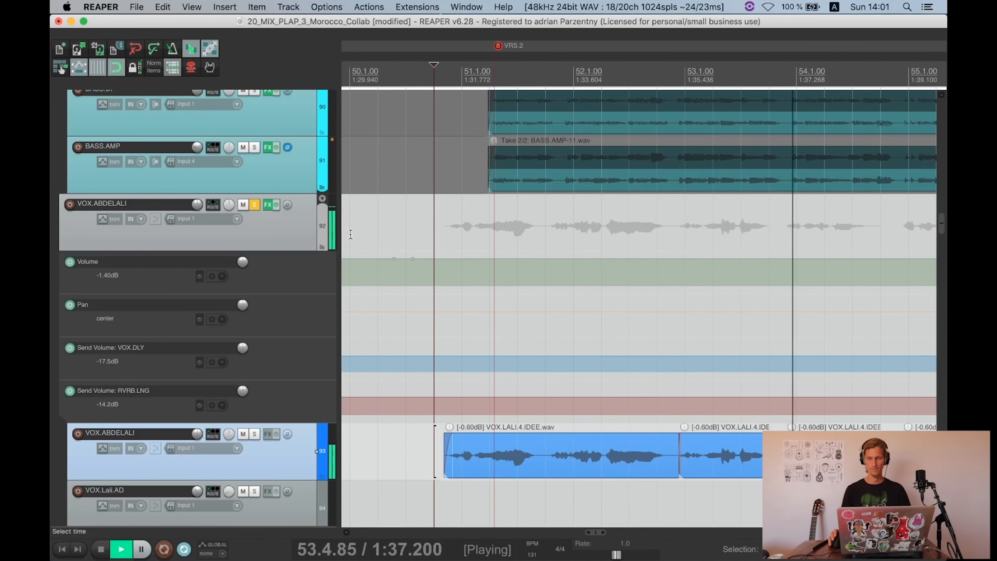
pyautogui.click(274, 222)
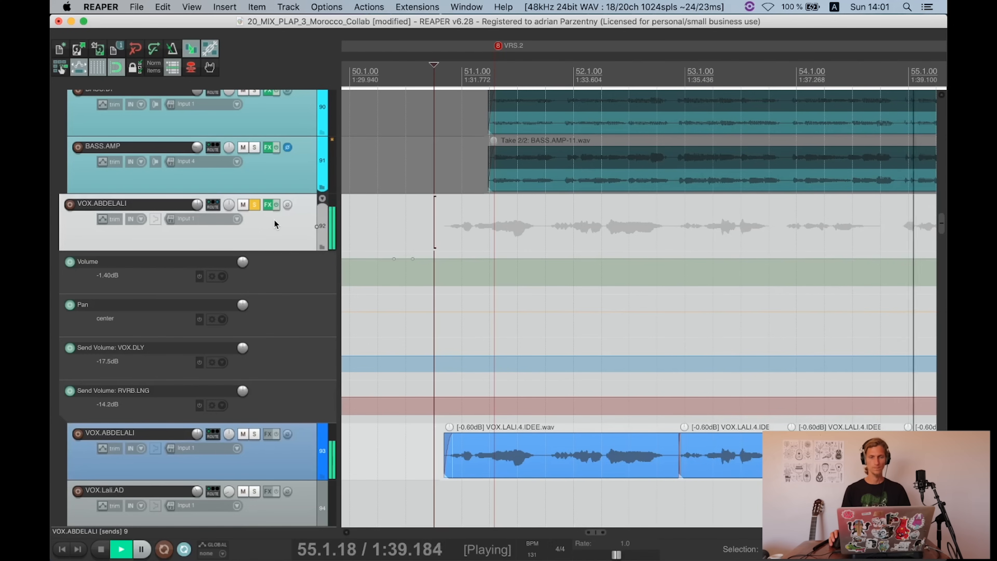
pyautogui.click(257, 204)
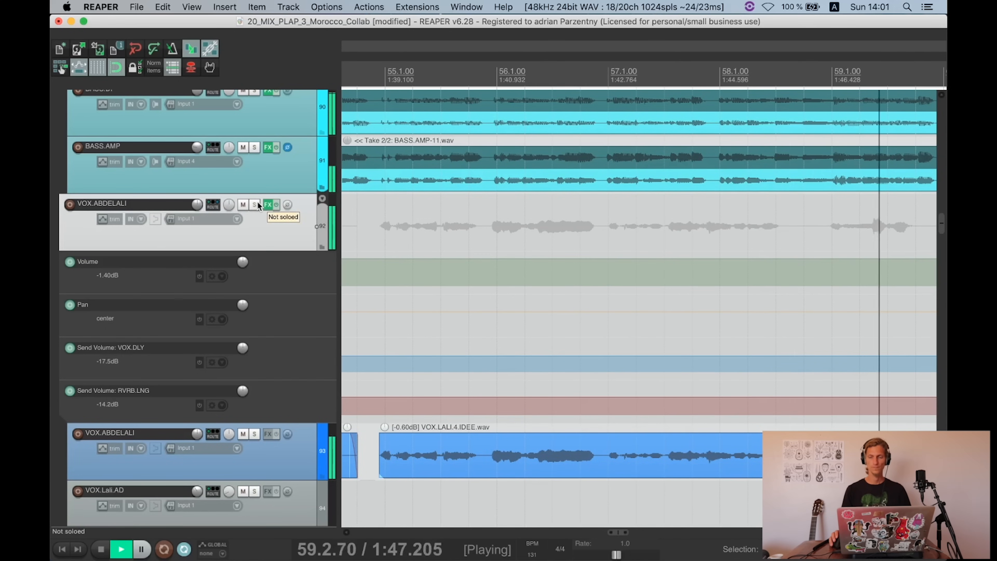
pyautogui.press('space')
# Step: Open the VOX.ABDELALI effects chain, review REQ 4 Mono, and check the bx_console SSL 4000 E compression during playback
pyautogui.click(268, 204)
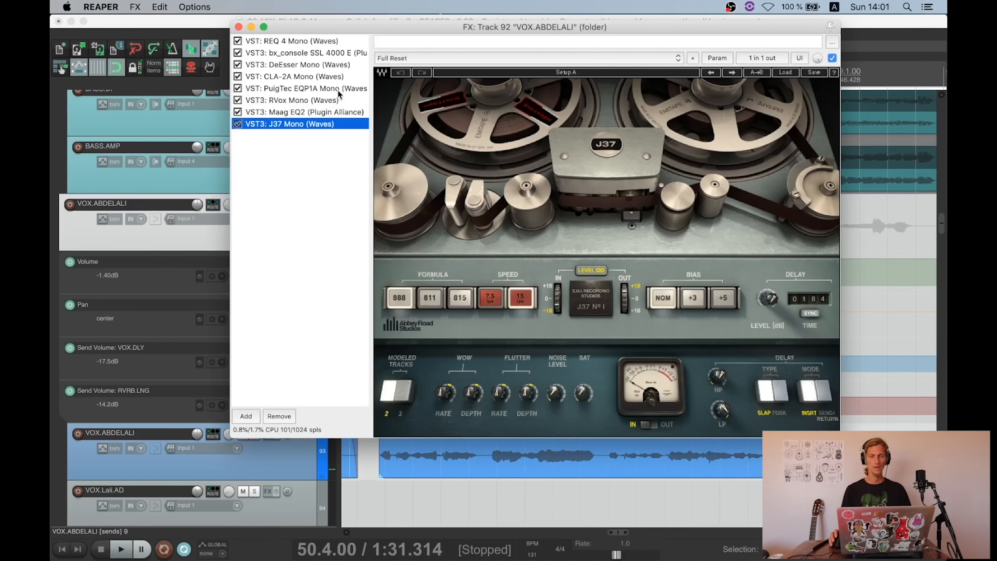
pyautogui.click(289, 40)
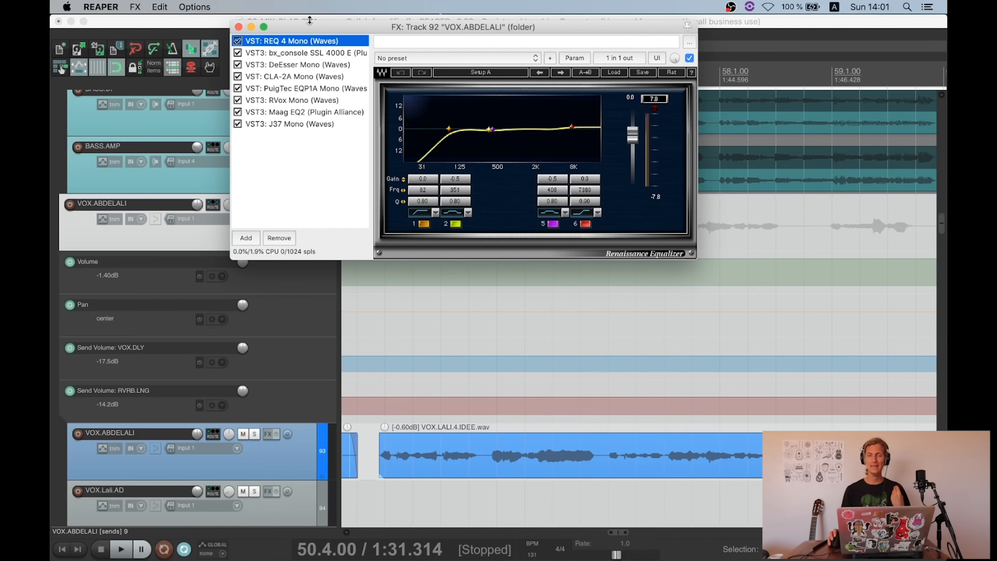
pyautogui.click(299, 52)
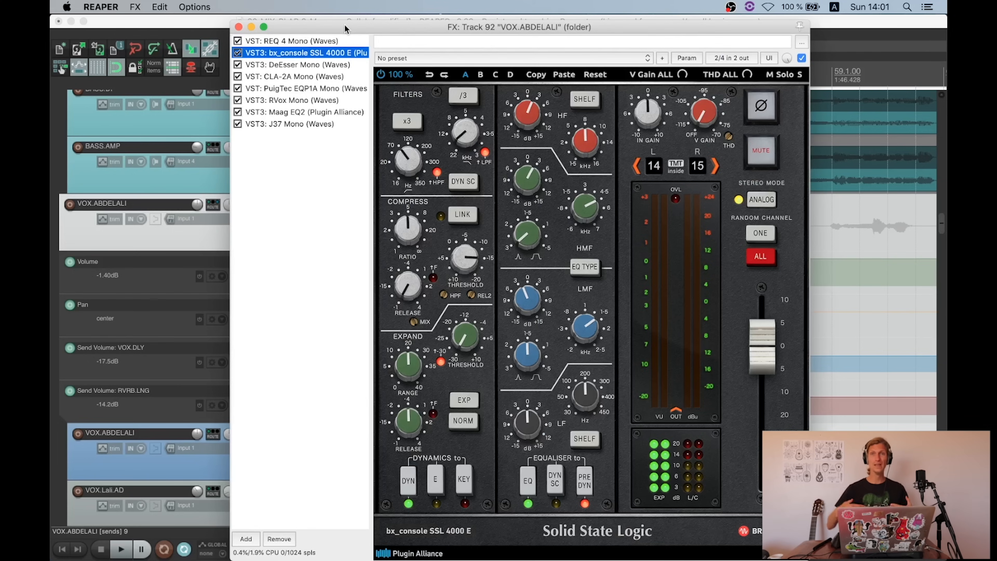
pyautogui.click(321, 36)
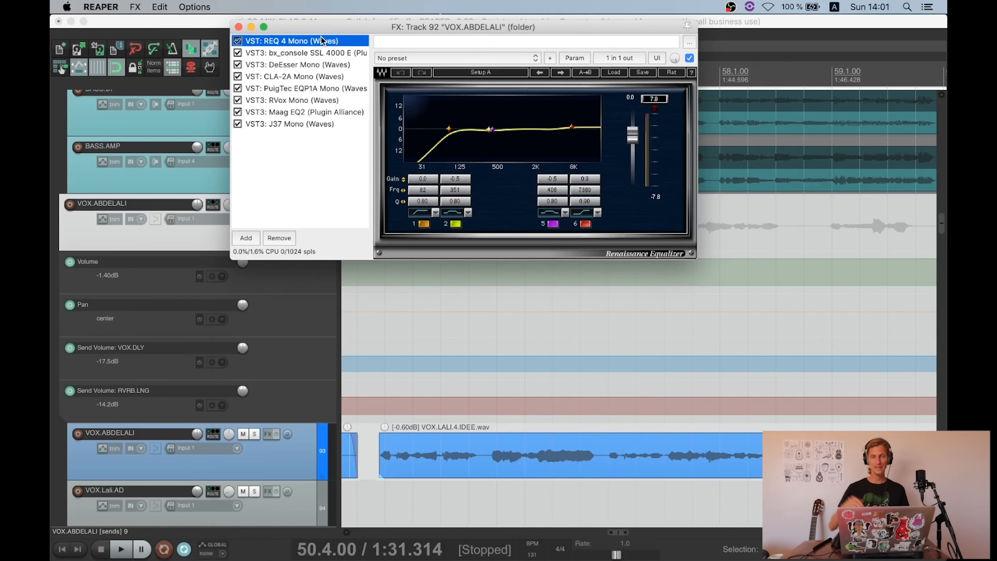
pyautogui.click(304, 53)
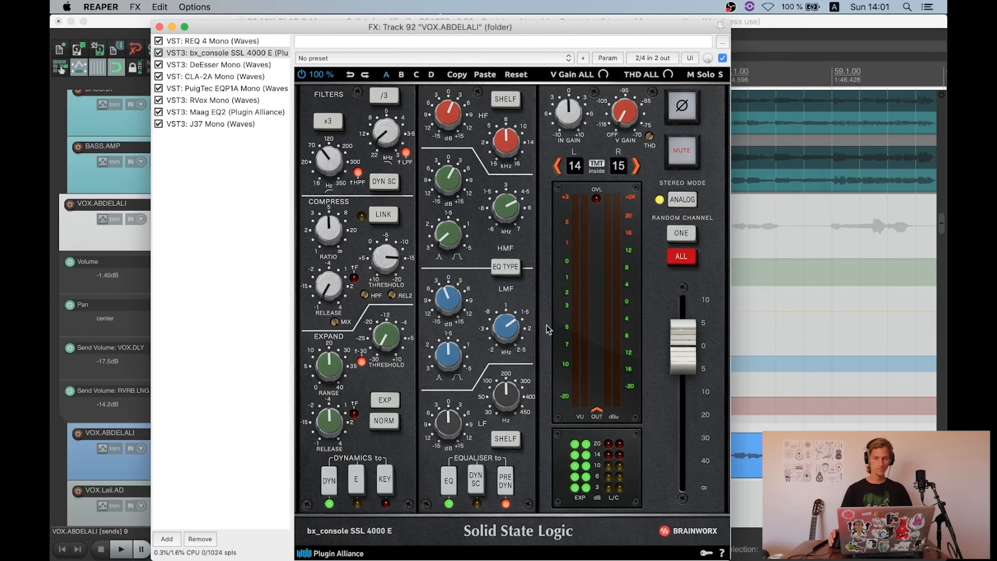
pyautogui.press('space')
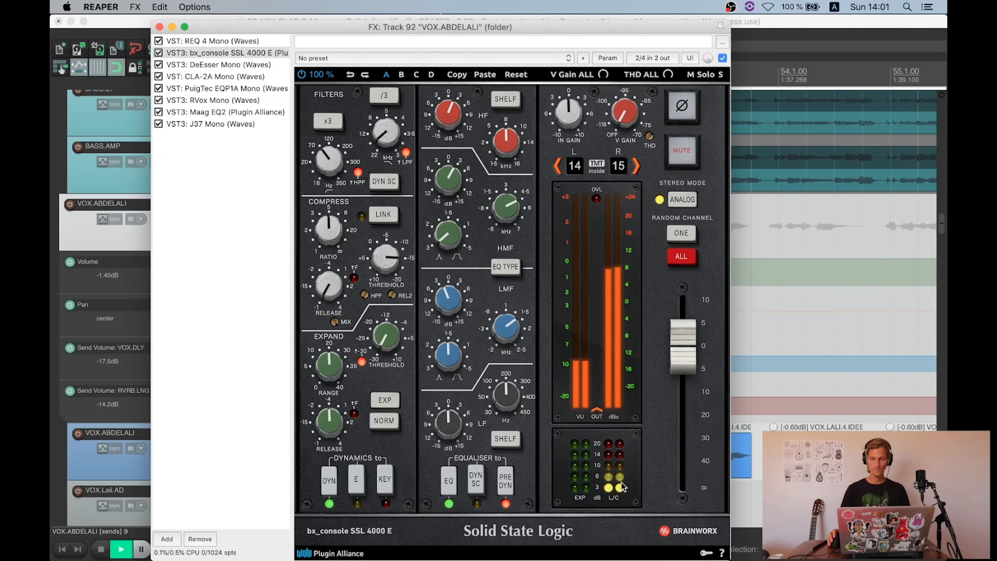
pyautogui.press('space')
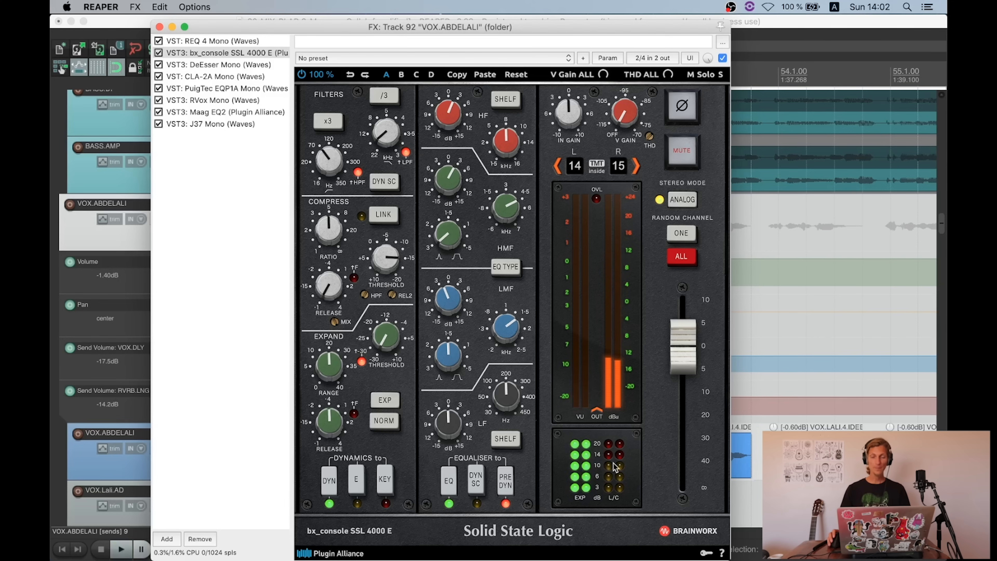
# Step: Check the DeEsser Mono's action on VOX.ABDELALI during playback and view the CLA-2A Mono compressor
pyautogui.click(237, 65)
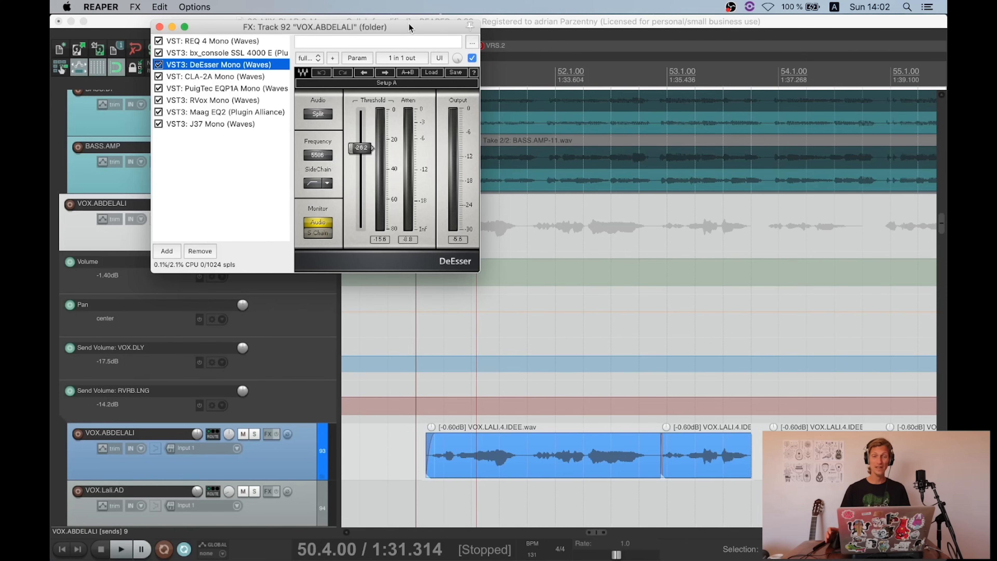
pyautogui.press('space')
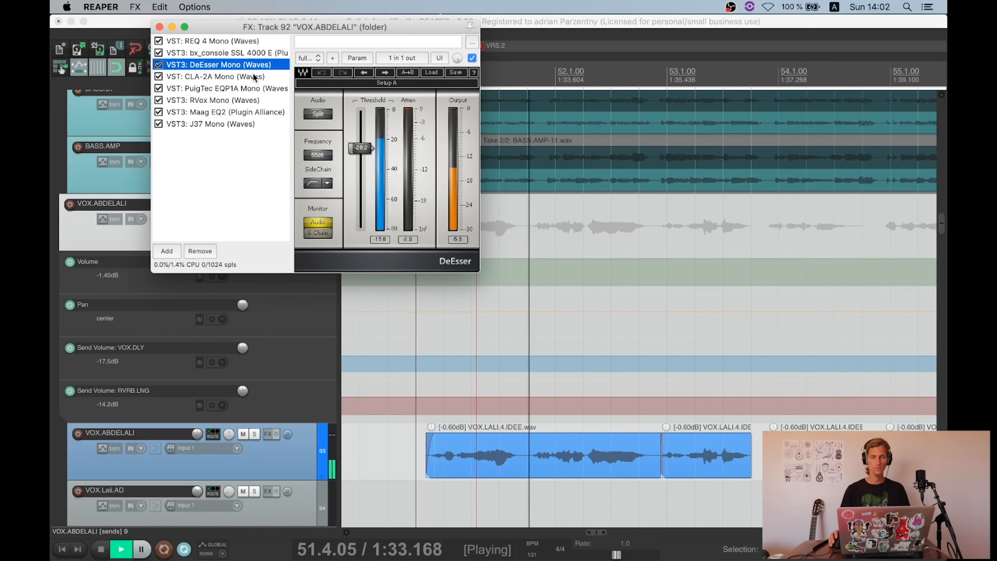
pyautogui.press('space')
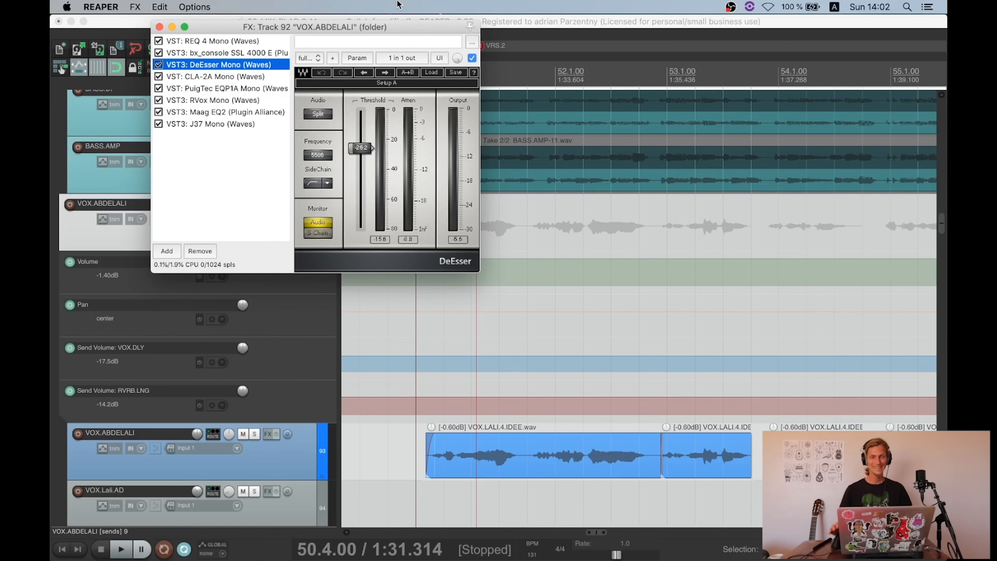
pyautogui.moveTo(393, 24); pyautogui.dragTo(342, 23)
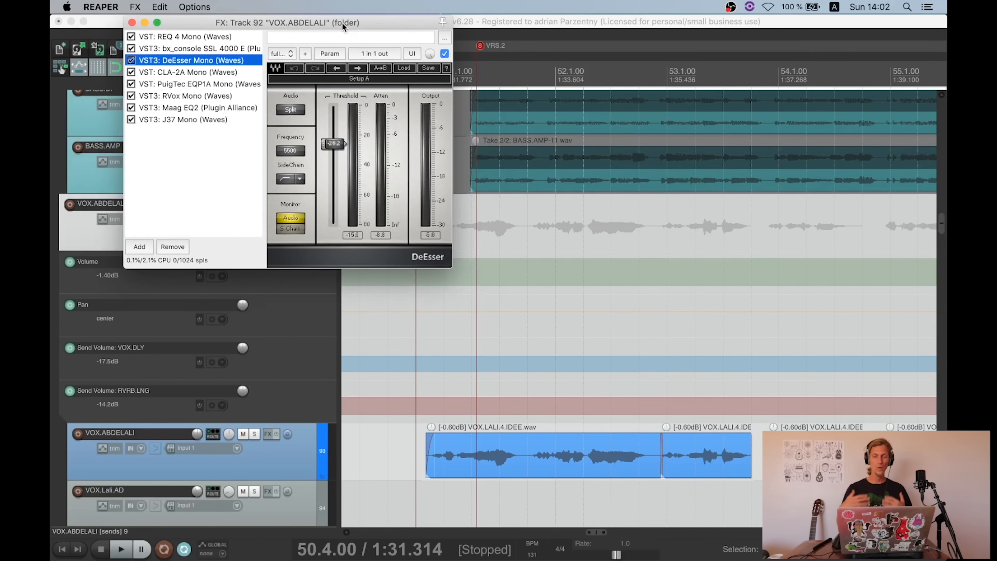
pyautogui.click(178, 71)
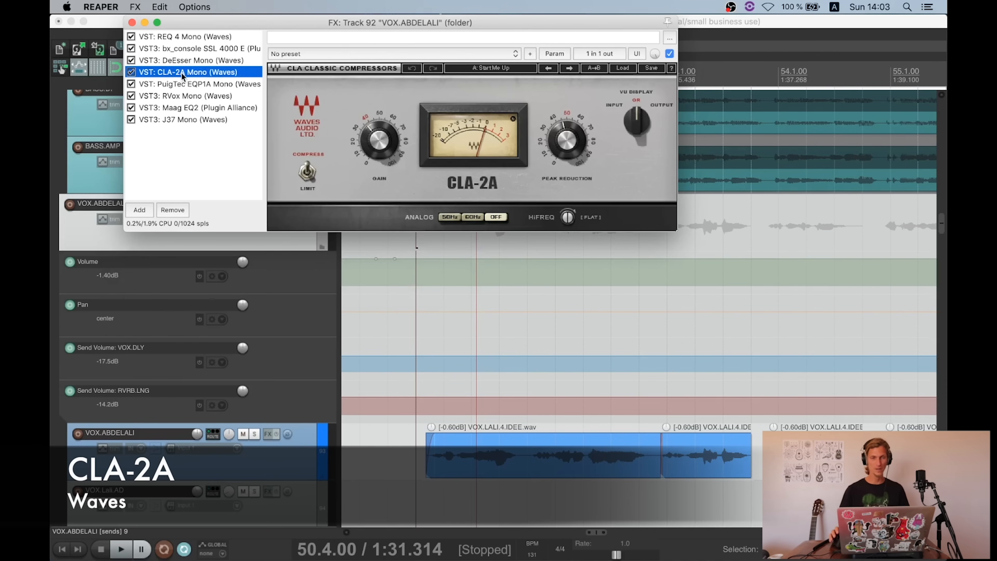
# Step: Set the low-frequency boost and attenuation of PuigTec EQP1A Mono on VOX.ABDELALI to about 2 each, auditioning the vocal
pyautogui.click(184, 83)
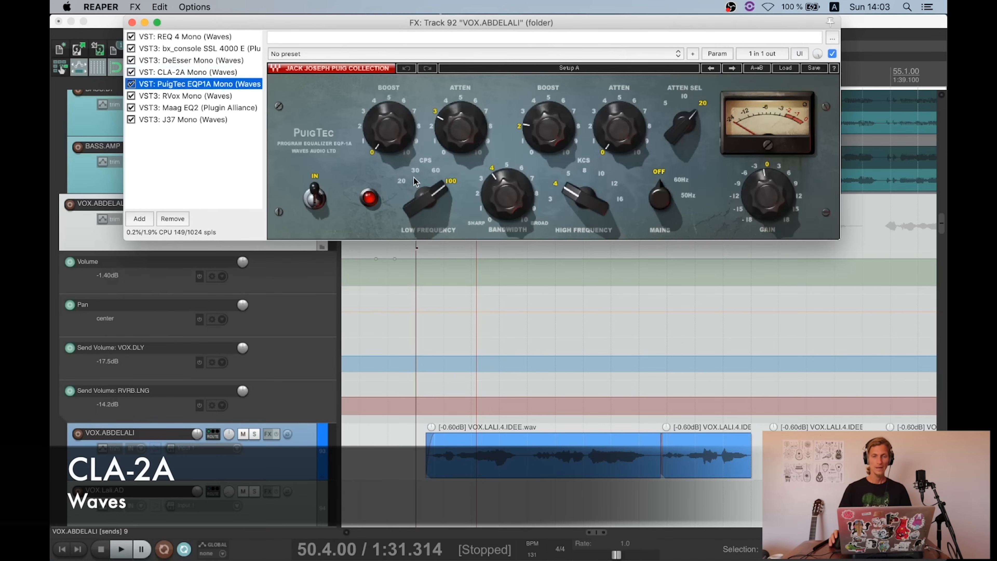
pyautogui.click(467, 145)
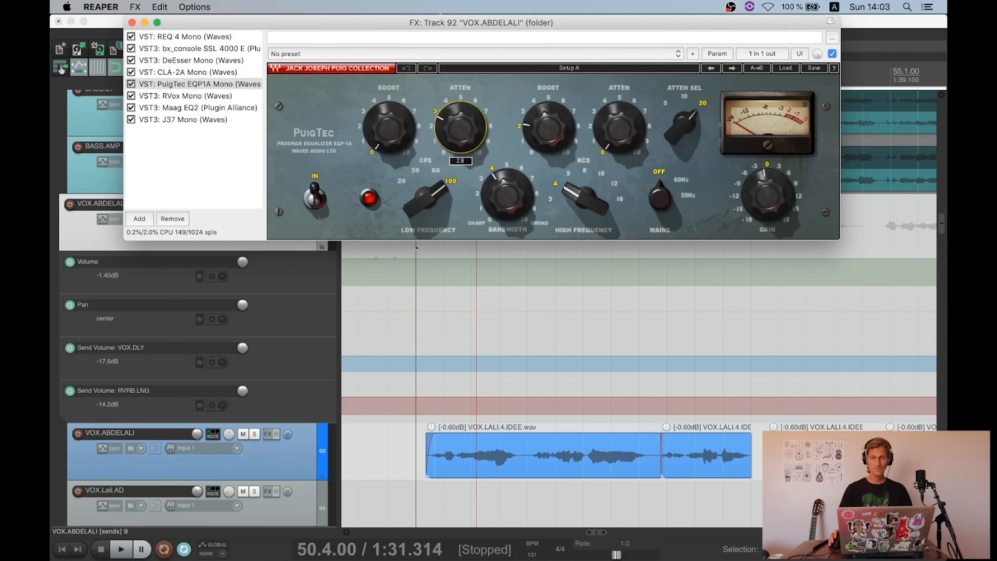
pyautogui.press('space')
pyautogui.moveTo(393, 149); pyautogui.dragTo(463, 138)
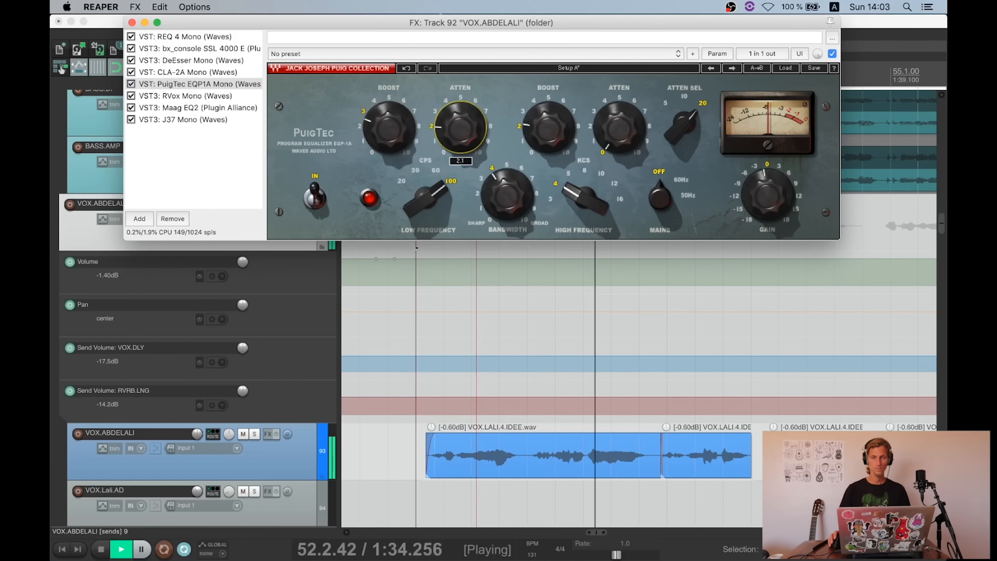
pyautogui.press('space')
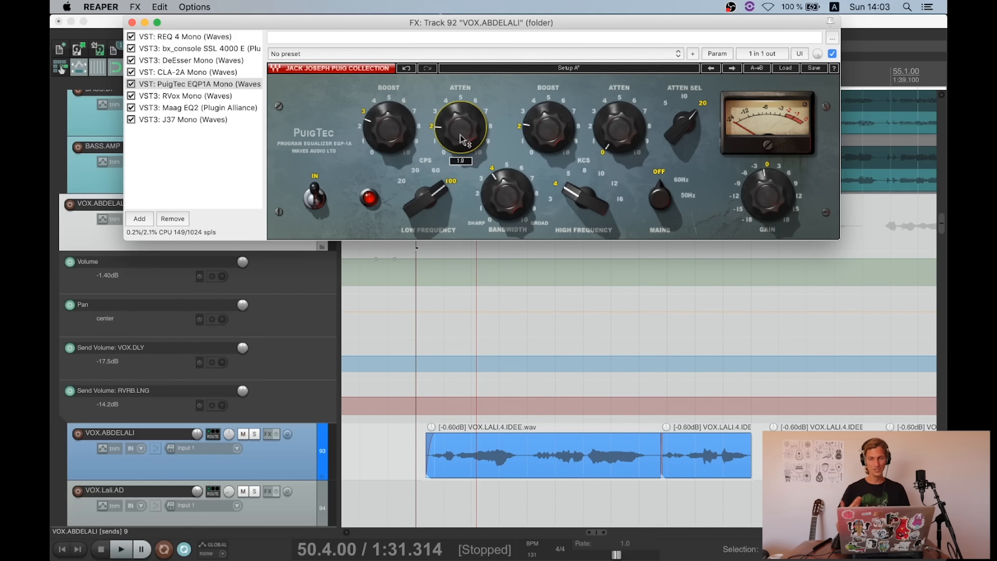
pyautogui.moveTo(396, 125); pyautogui.dragTo(396, 126)
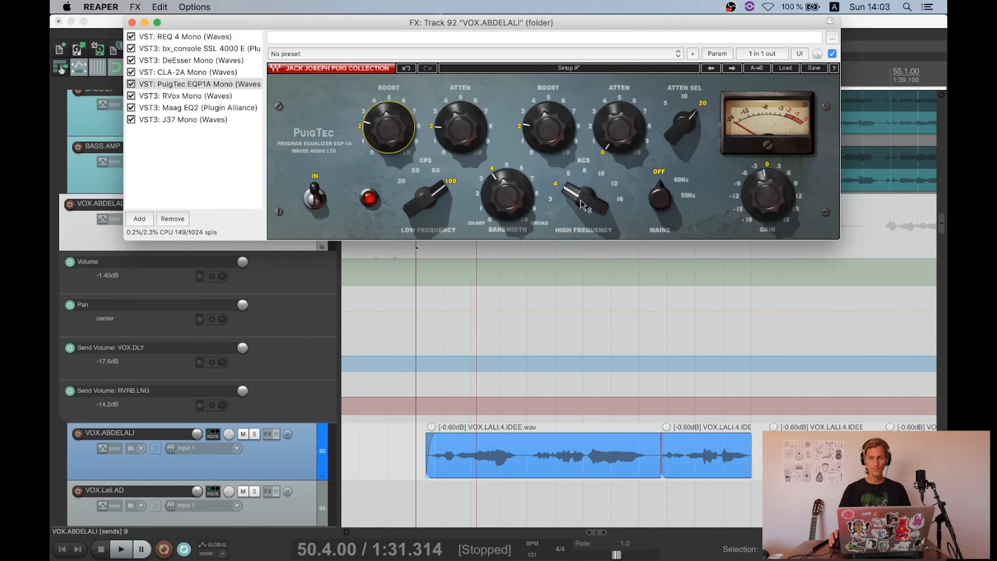
# Step: Review the high-frequency boost, bandwidth and output gain of PuigTec EQP1A Mono on VOX.ABDELALI
pyautogui.click(545, 143)
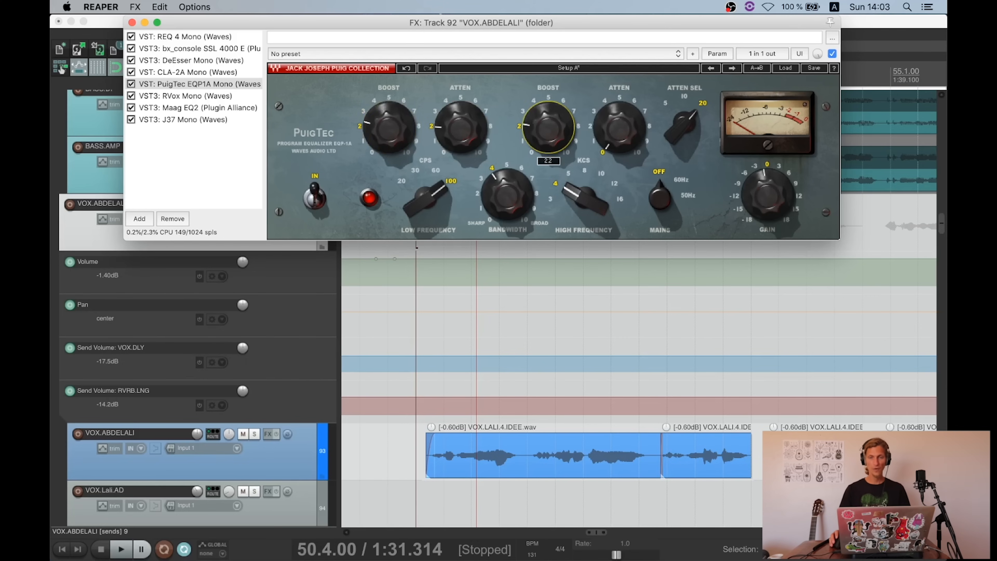
pyautogui.click(517, 193)
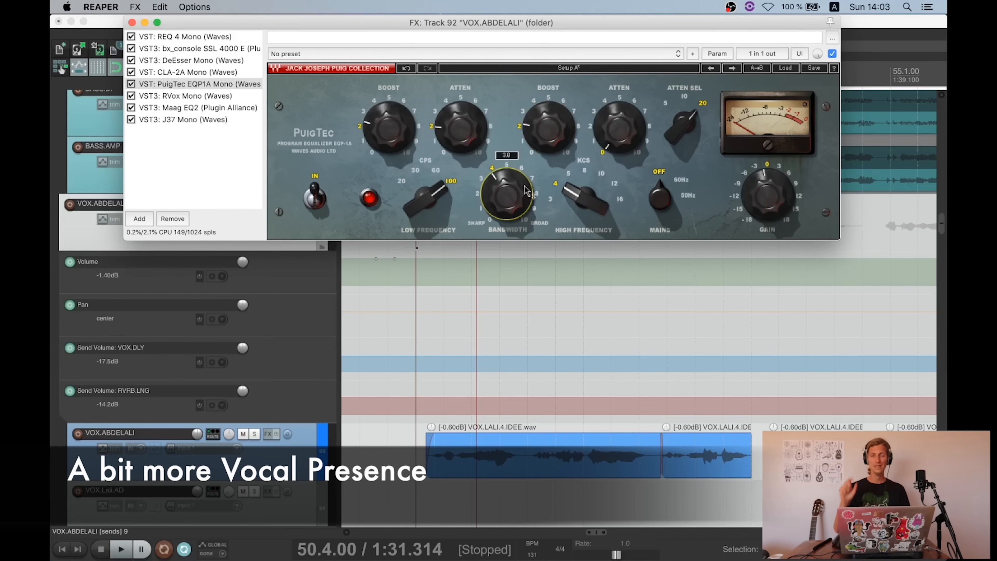
pyautogui.click(761, 204)
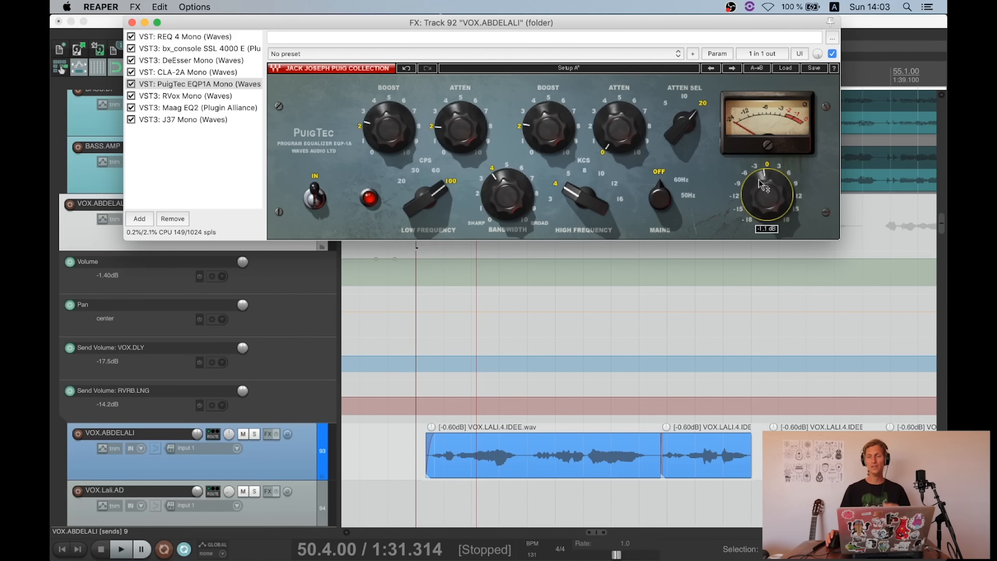
# Step: Recap the order of the VOX.ABDELALI effects chain by viewing its plugins from REQ 4 Mono through J37 Mono
pyautogui.click(209, 99)
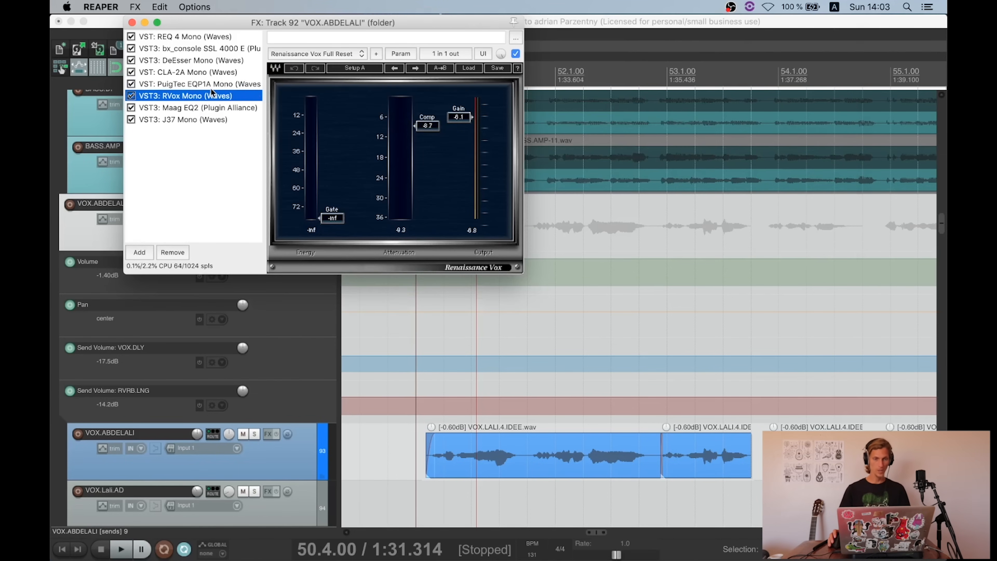
pyautogui.click(212, 36)
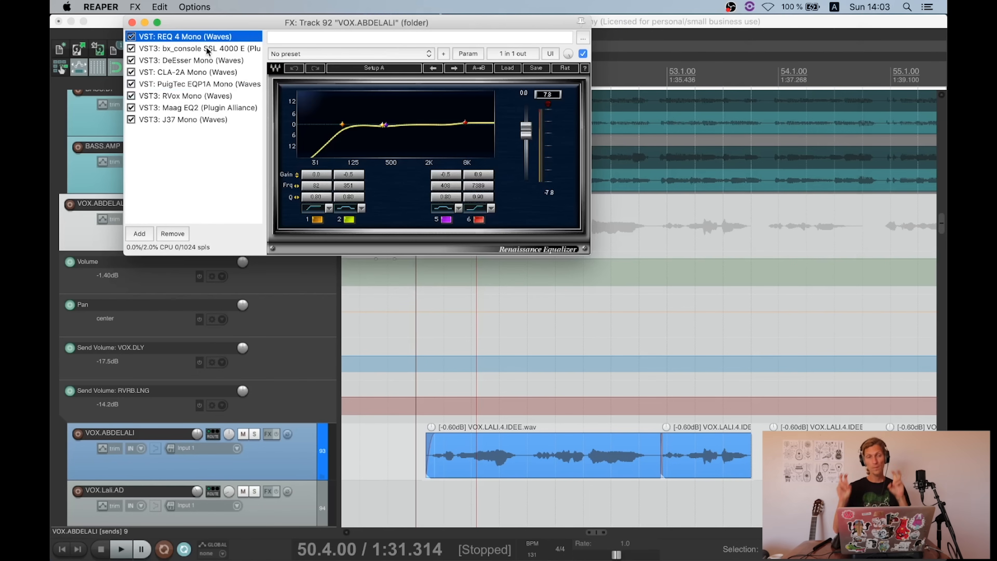
pyautogui.click(208, 49)
pyautogui.press('Down')
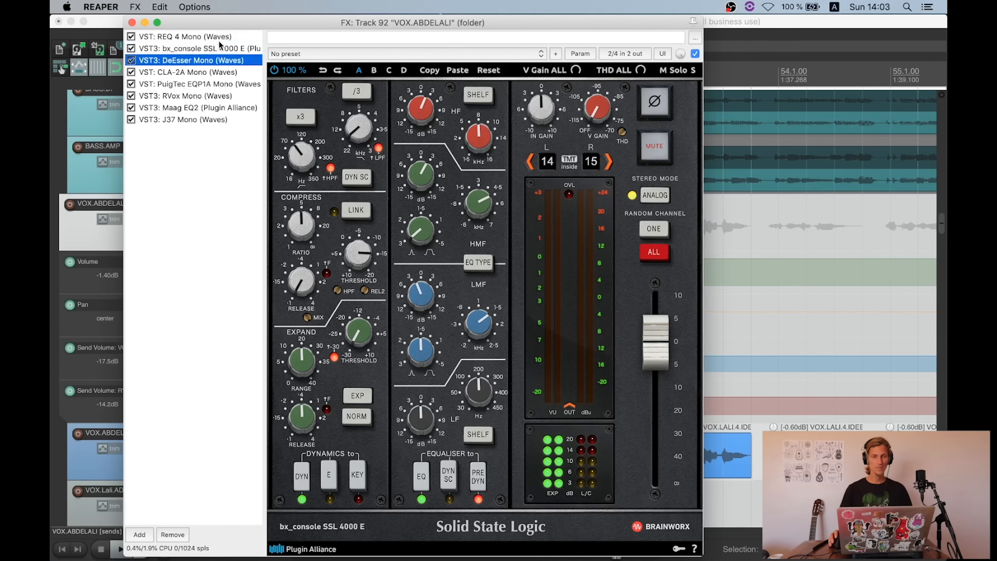
pyautogui.click(177, 72)
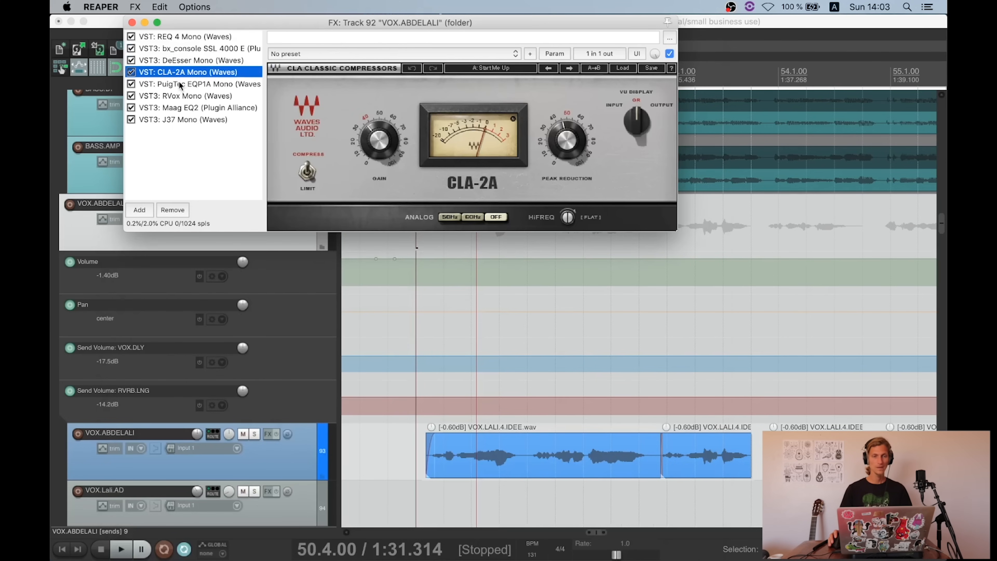
pyautogui.click(189, 50)
pyautogui.click(188, 73)
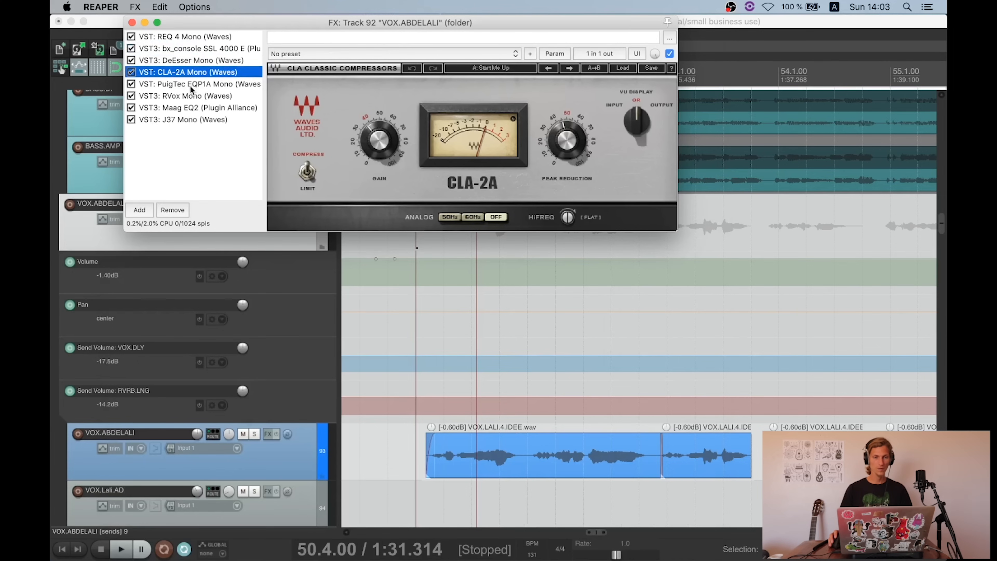
pyautogui.click(190, 86)
pyautogui.click(187, 100)
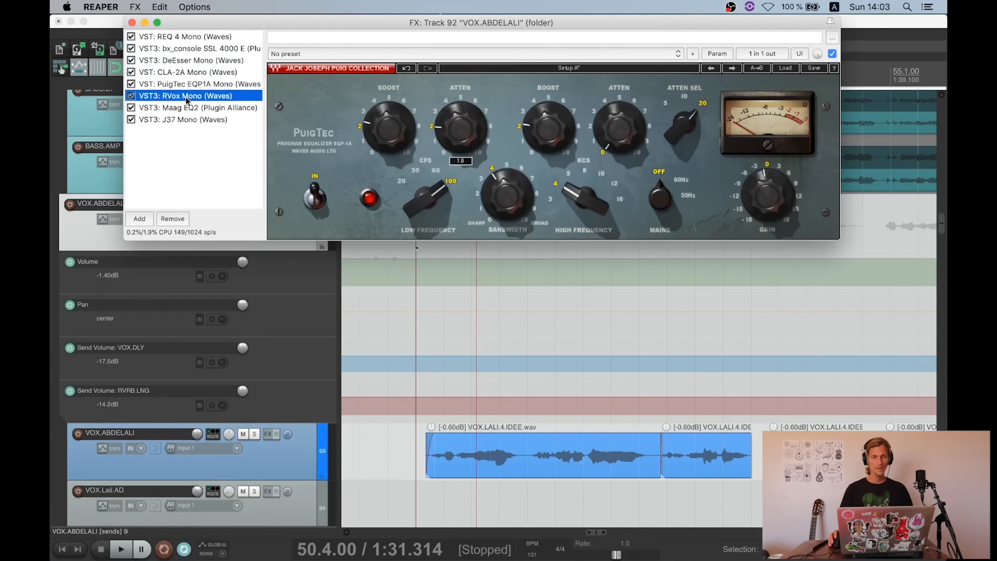
pyautogui.click(192, 106)
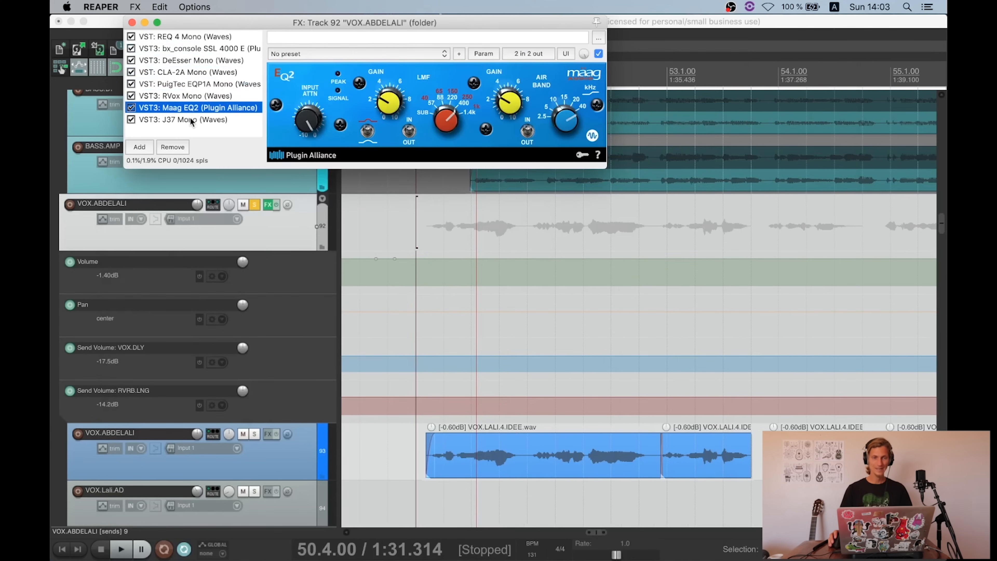
pyautogui.click(190, 117)
# Step: Compare the soloed vocal with RVox Mono bypassed and enabled during playback from 50.4.00
pyautogui.click(190, 93)
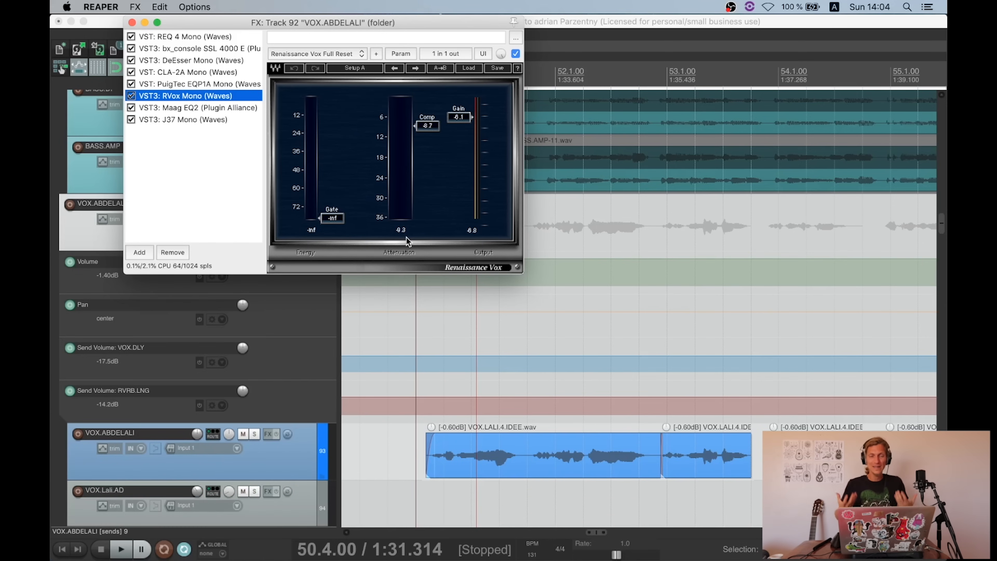
pyautogui.press('space')
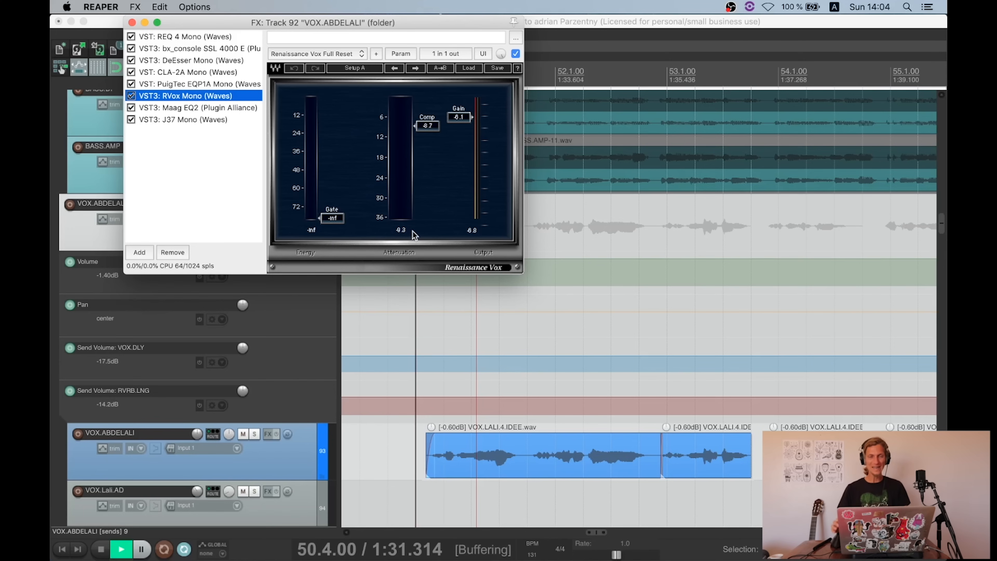
pyautogui.click(138, 95)
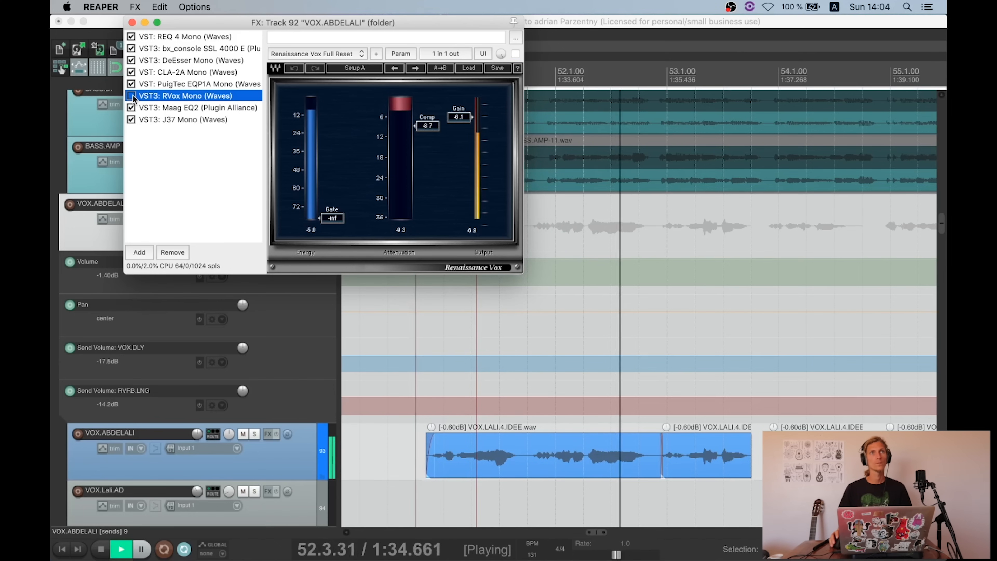
pyautogui.click(132, 95)
pyautogui.press('space')
pyautogui.press('space')
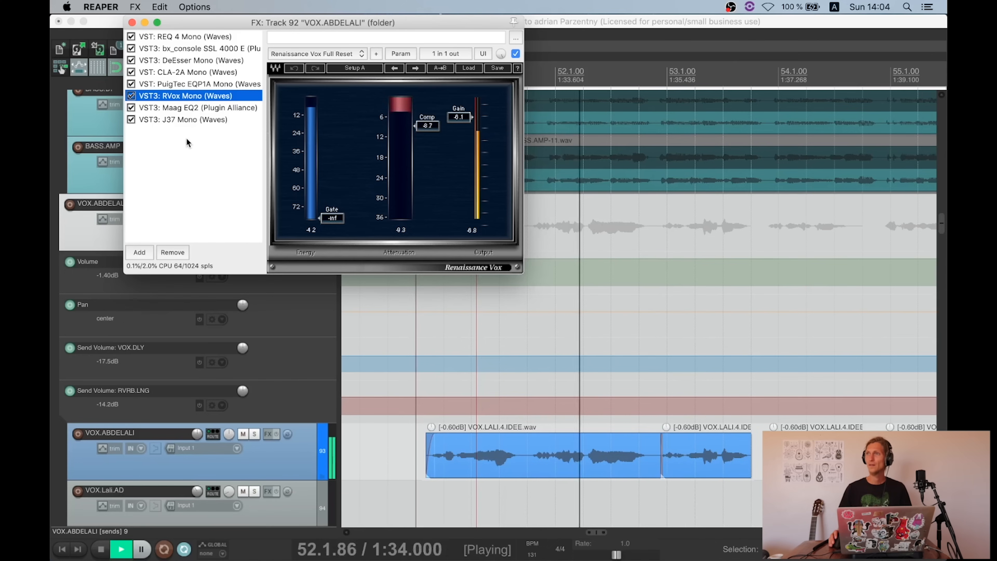
pyautogui.press('space')
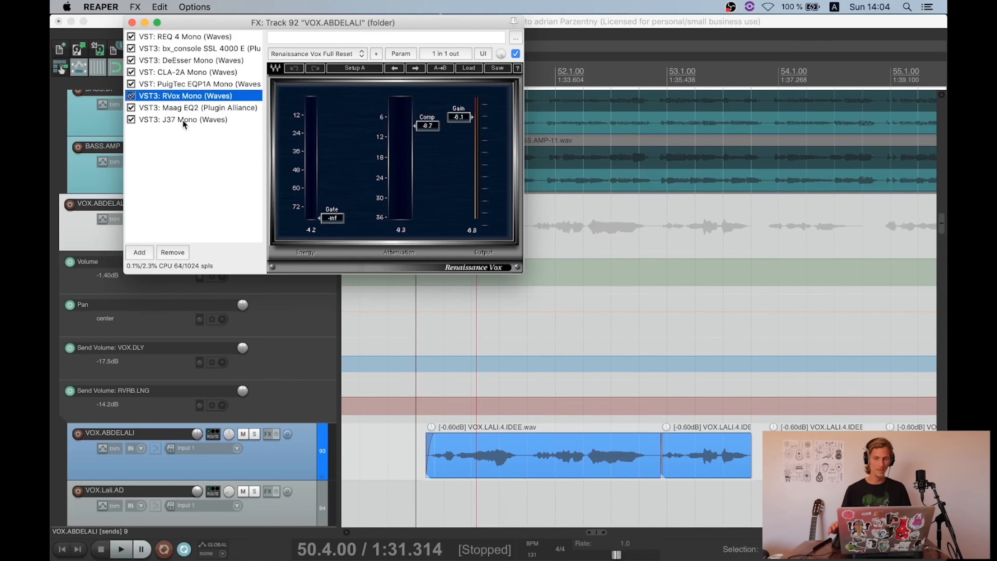
# Step: Inspect the low-mid and air band settings of Maag EQ2 and audition the vocal with it bypassed and enabled
pyautogui.click(181, 109)
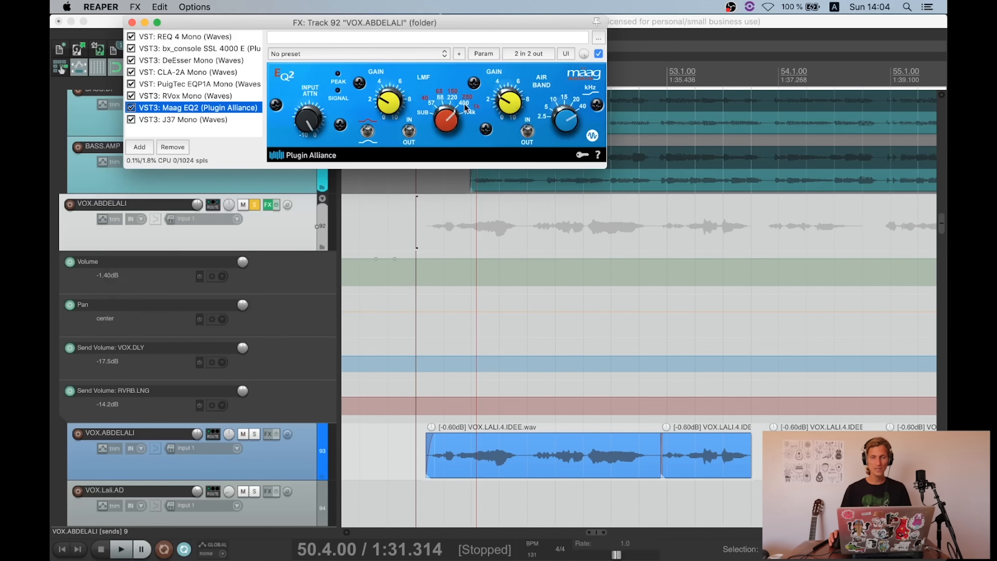
pyautogui.click(393, 108)
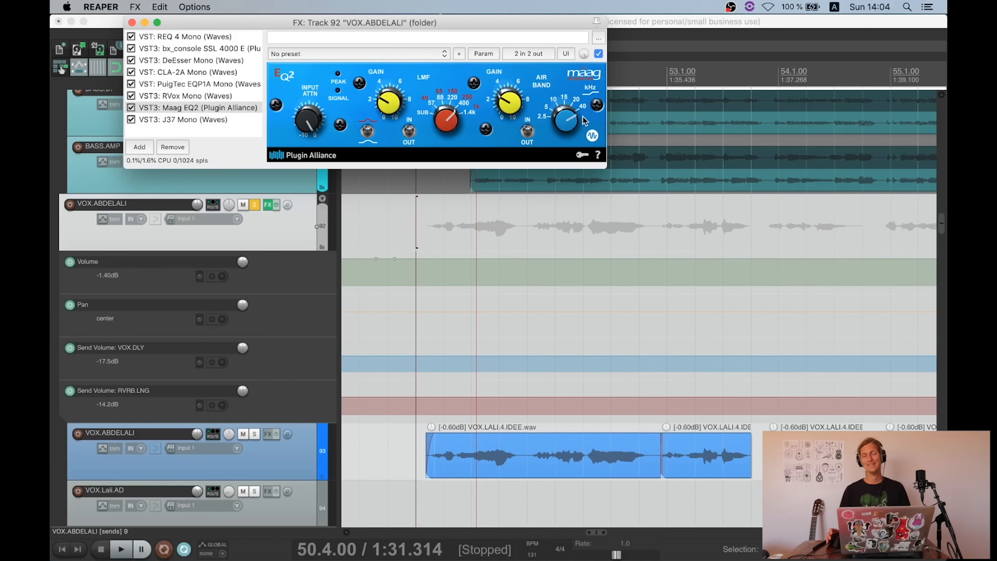
pyautogui.moveTo(506, 98)
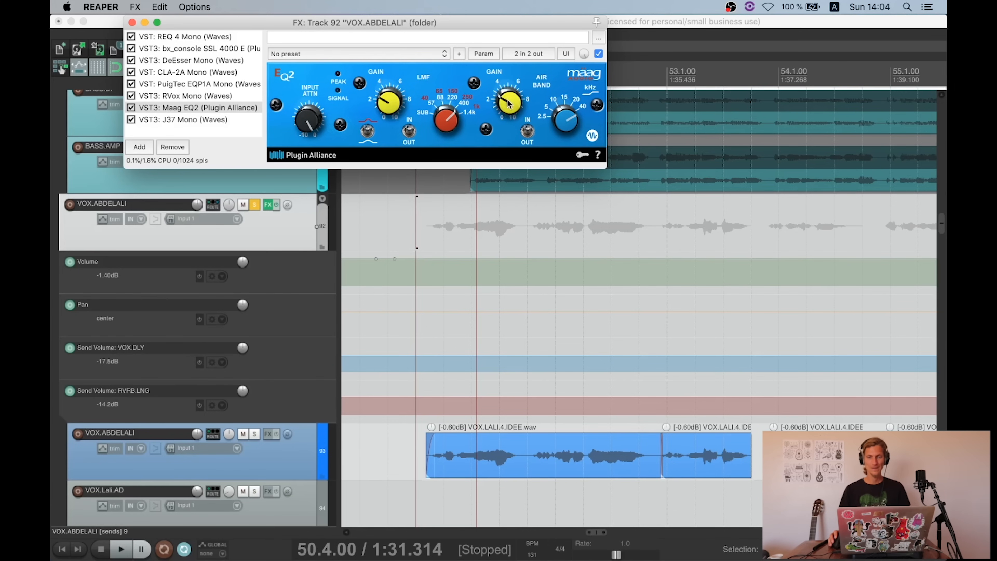
pyautogui.click(131, 108)
pyautogui.press('space')
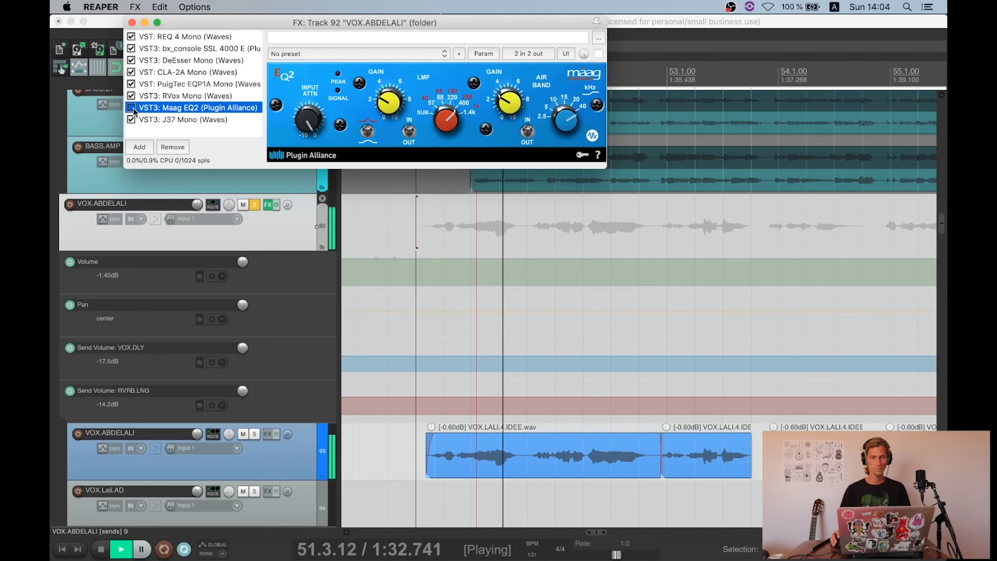
pyautogui.press('space')
pyautogui.press('space')
pyautogui.click(131, 108)
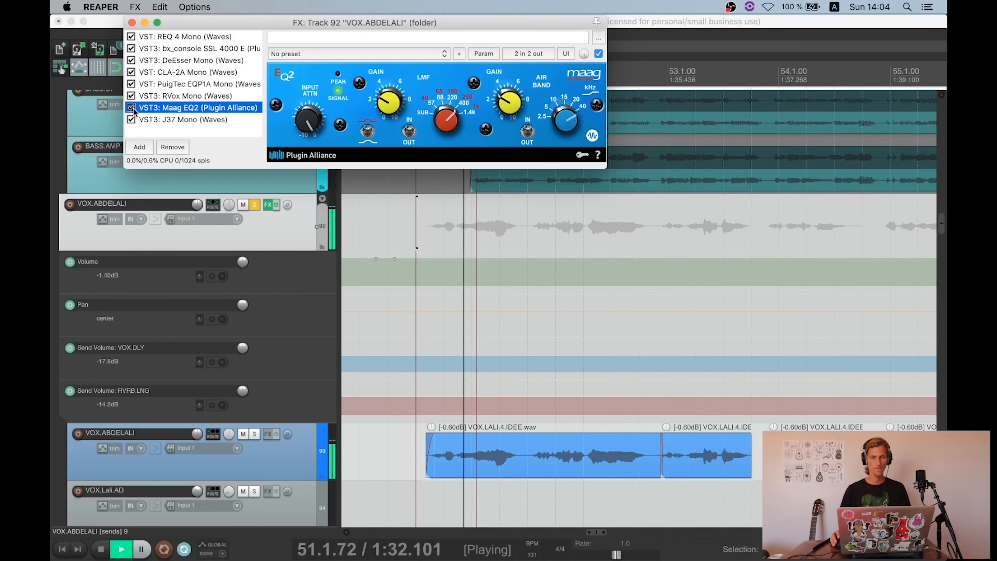
pyautogui.press('space')
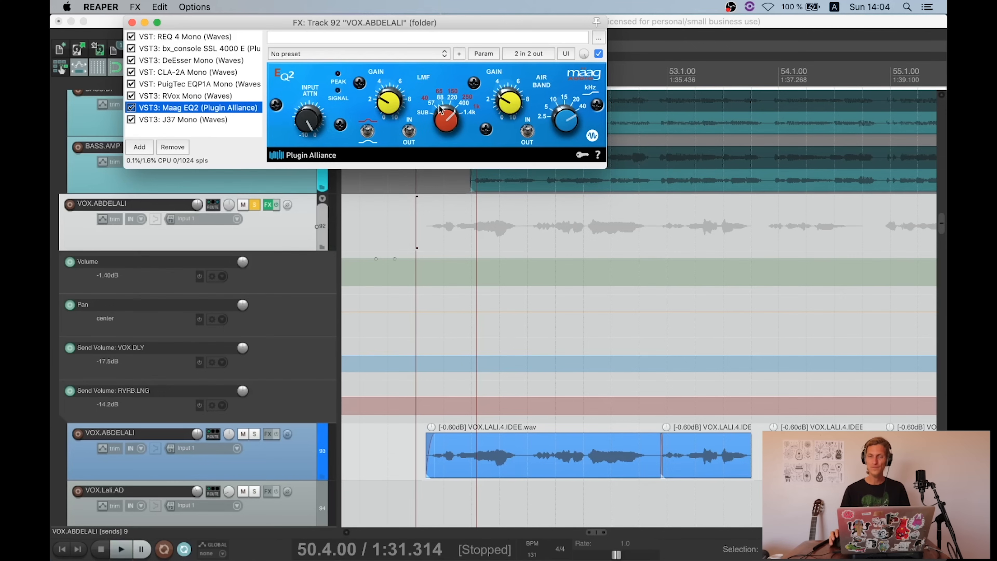
# Step: View the J37 Mono tape plugin on VOX.ABDELALI and close the track's effects chain
pyautogui.moveTo(606, 168); pyautogui.dragTo(604, 163)
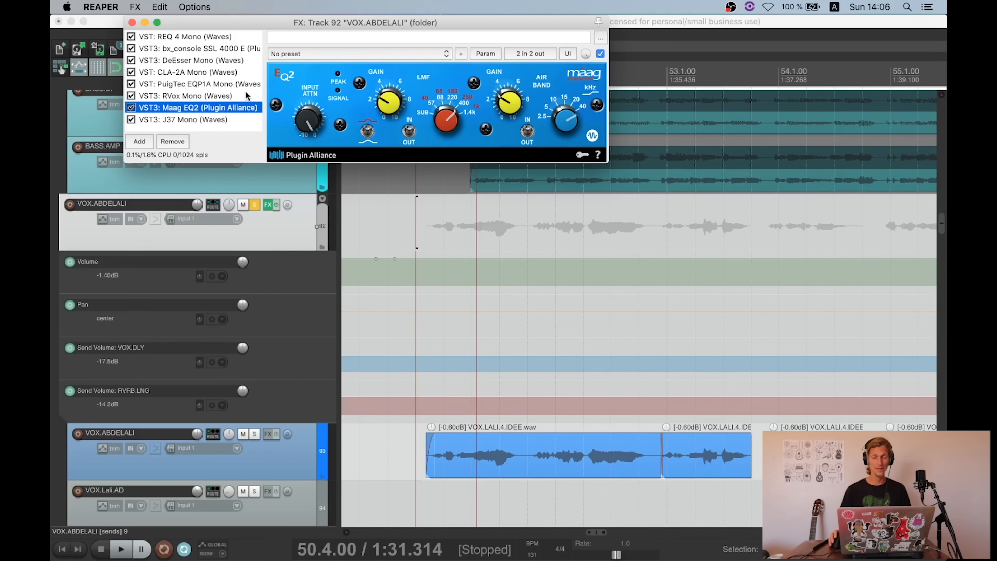
pyautogui.click(224, 119)
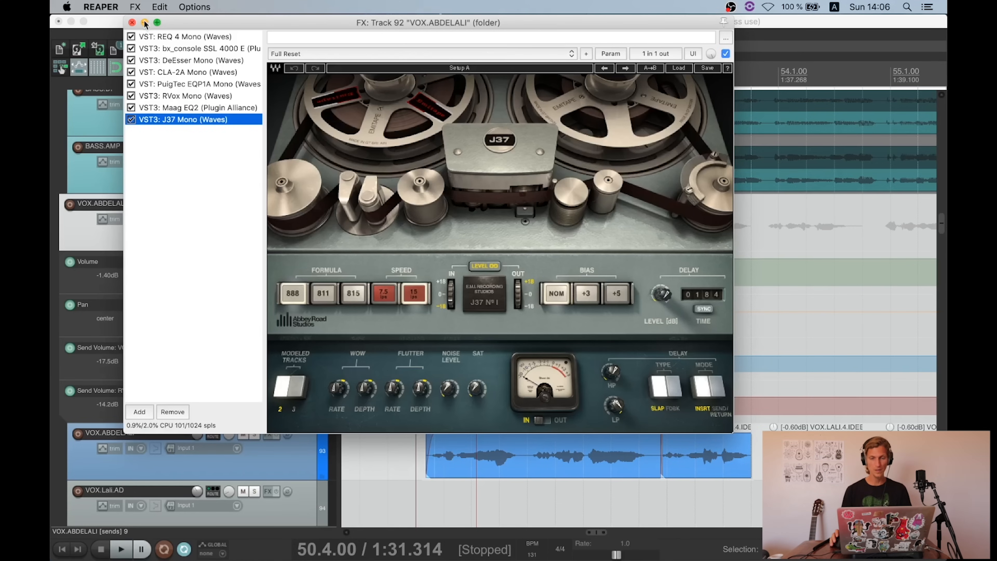
pyautogui.click(132, 24)
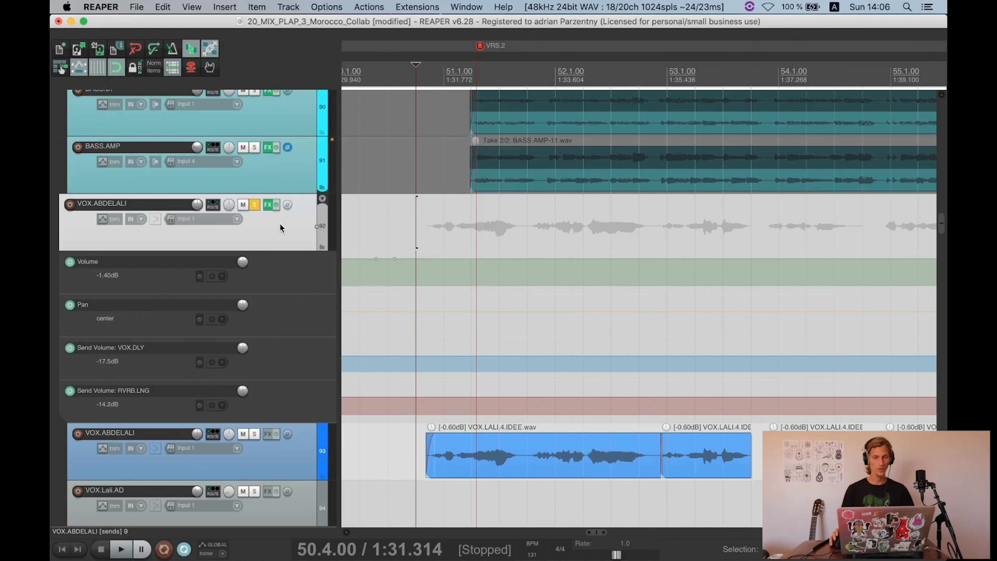
# Step: Review iZotope Vinyl and AIR SpringReverb in the item effects of the VOX.LALI.4.IDEE.wav clip at 61.3.00
pyautogui.scroll(-2, 279, 223)
pyautogui.scroll(-2, 278, 223)
pyautogui.scroll(-5, 704, 237)
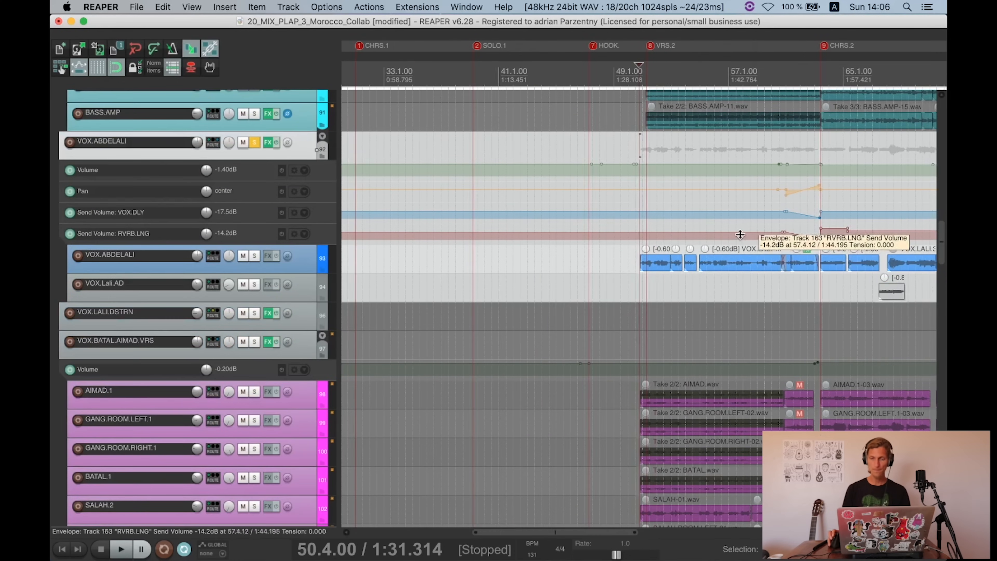
pyautogui.click(797, 294)
pyautogui.scroll(8, 805, 296)
pyautogui.scroll(3, 770, 292)
pyautogui.scroll(3, 665, 269)
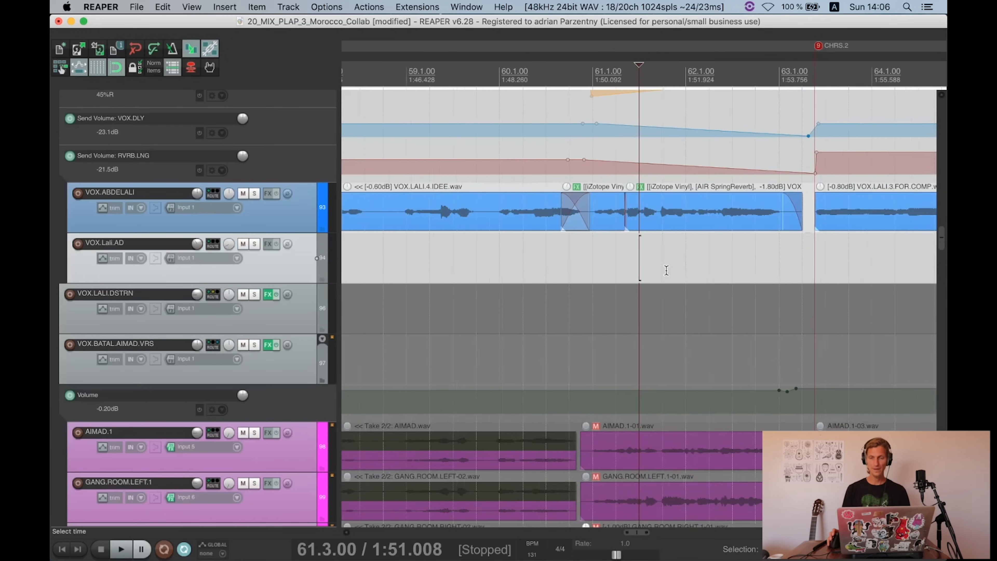
pyautogui.doubleClick(596, 207)
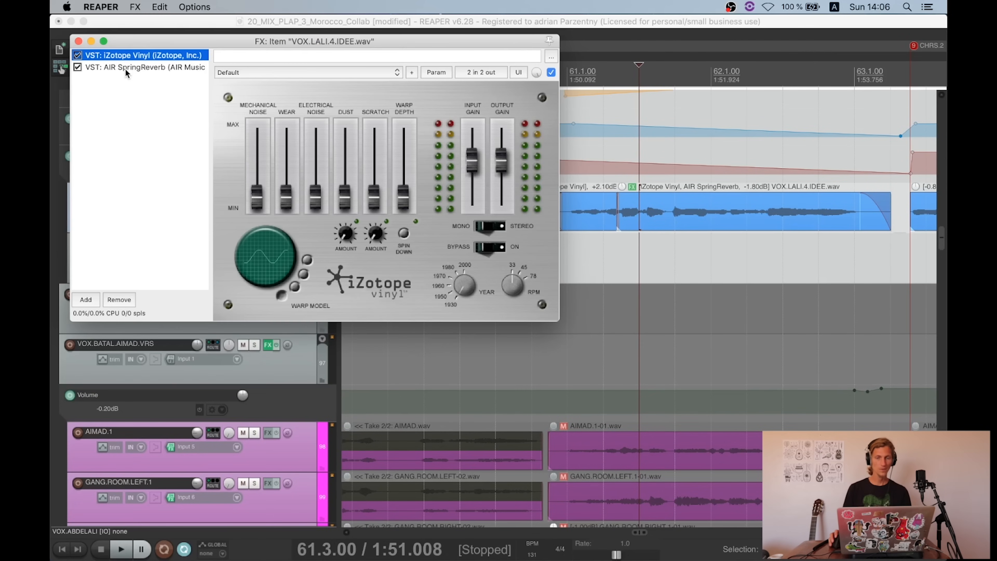
pyautogui.click(127, 69)
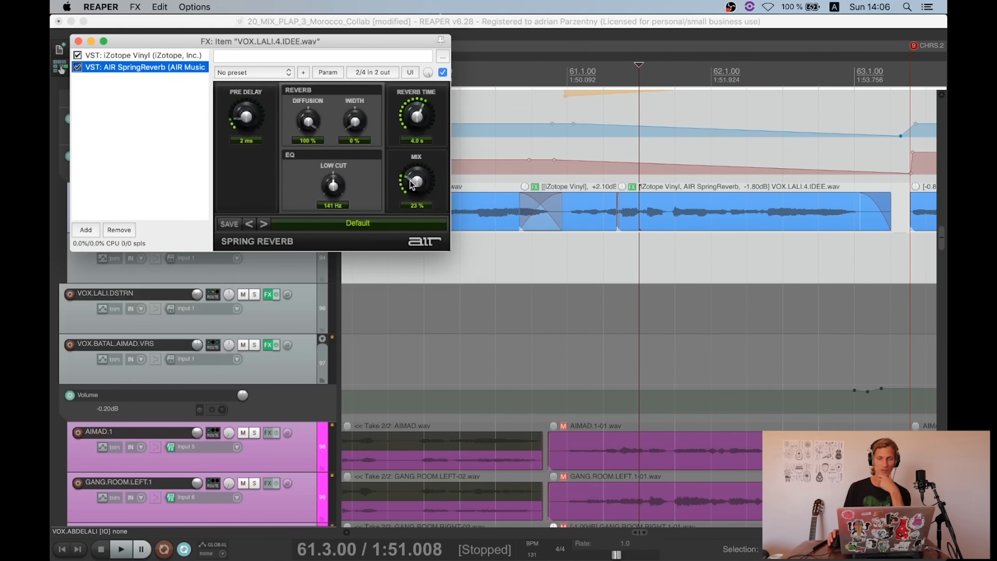
pyautogui.click(78, 41)
# Step: Bring iZotope Vinyl online in the item effects of the VOX.LALI.4.IDEE.wav clip around 61.1.00 and close its effects window
pyautogui.click(535, 187)
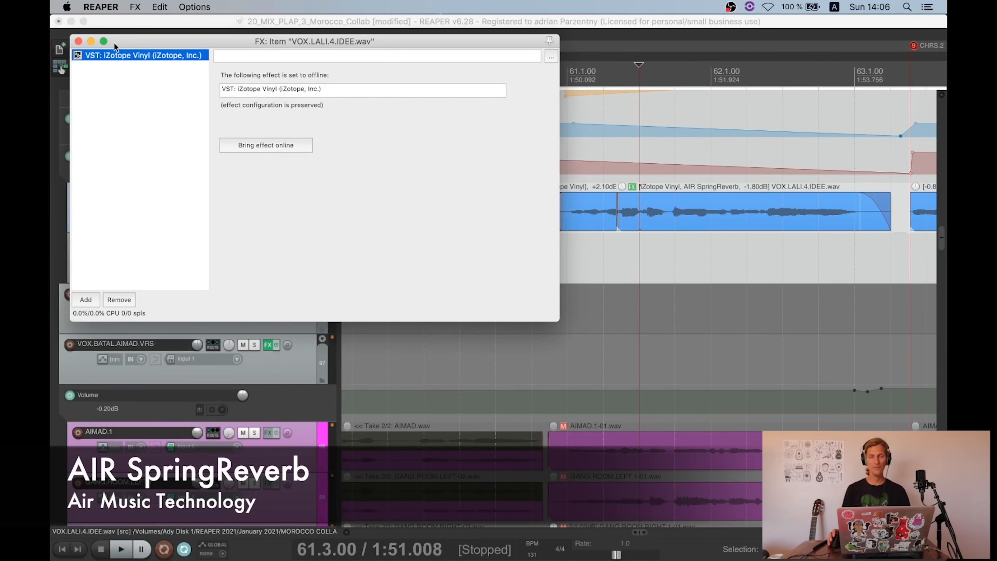
pyautogui.click(274, 145)
pyautogui.click(78, 41)
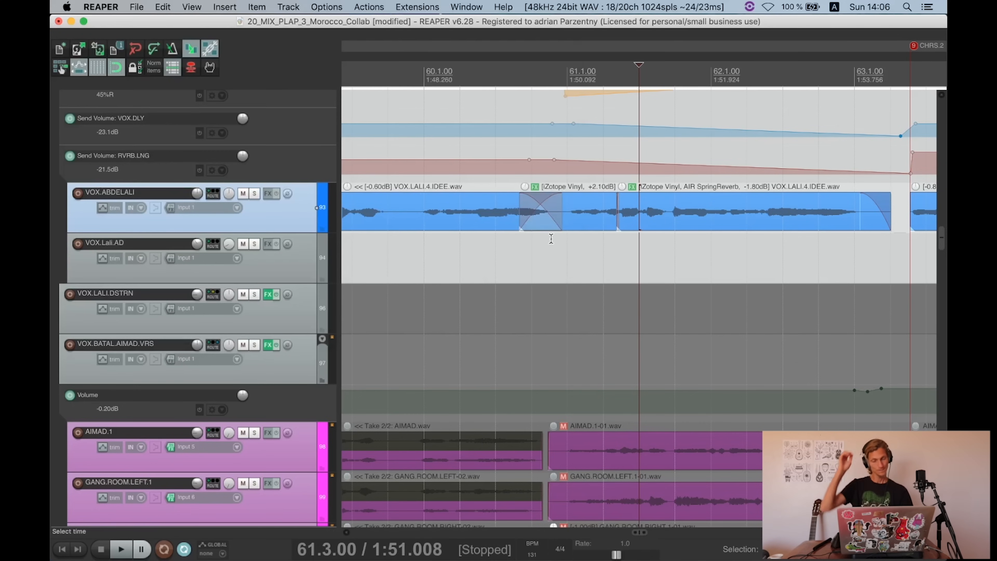
# Step: Play the VOX.ABDELALI clips with item effects from 60.3.00 into CHRS.2, save the project, and stop playback
pyautogui.click(568, 233)
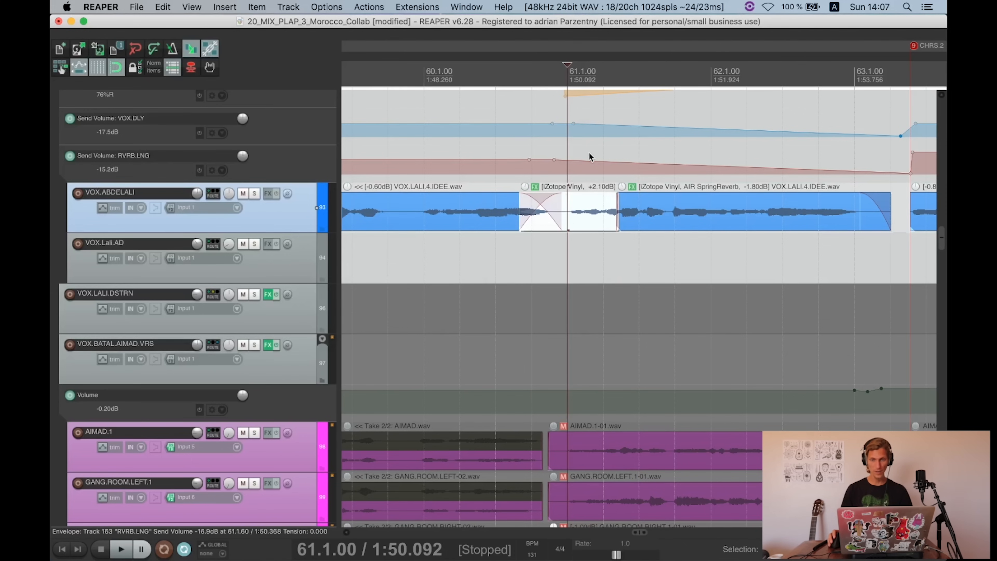
pyautogui.click(639, 210)
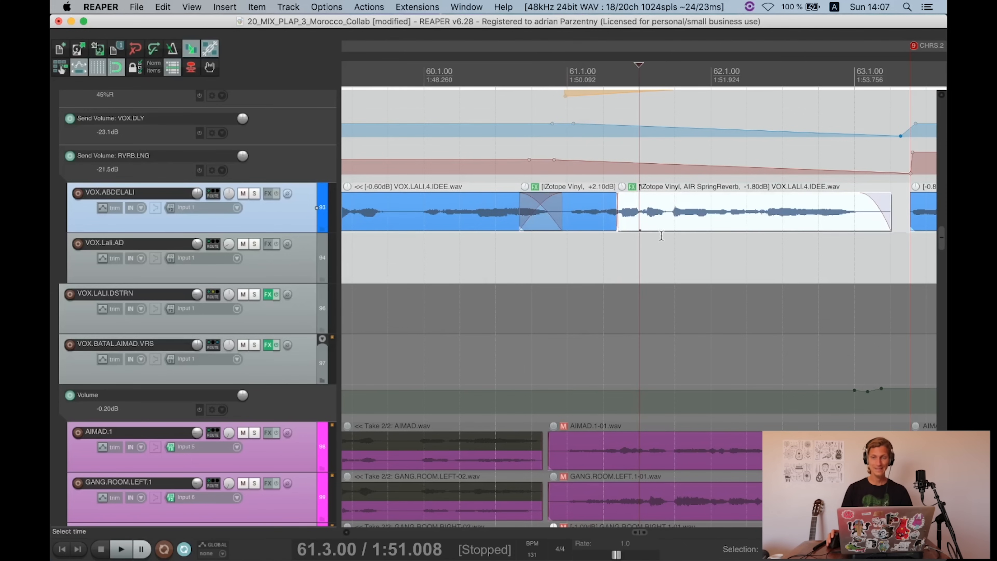
pyautogui.scroll(-3, 711, 210)
pyautogui.scroll(-4, 711, 210)
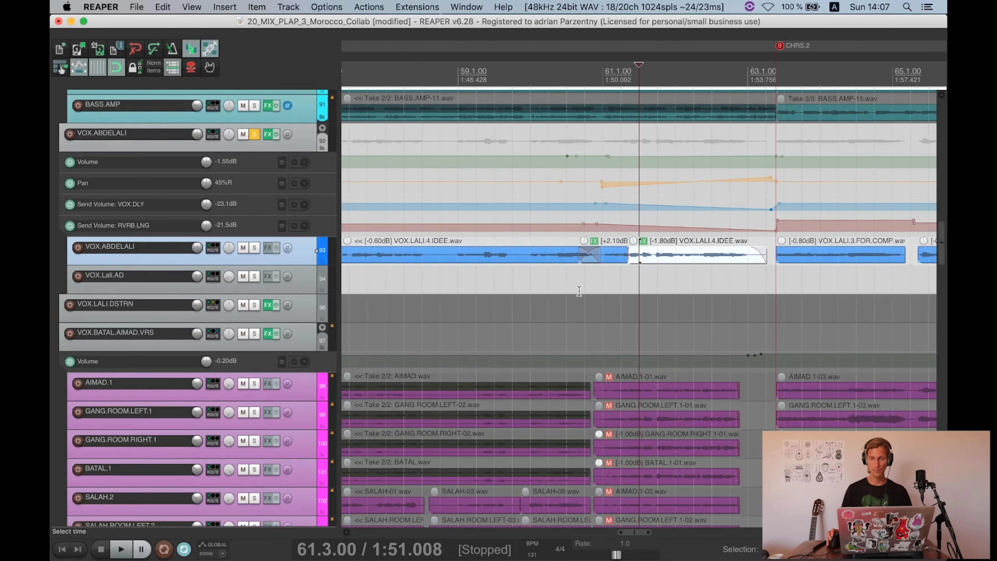
pyautogui.click(558, 282)
pyautogui.press('space')
pyautogui.press('super+s')
pyautogui.scroll(-3, 599, 288)
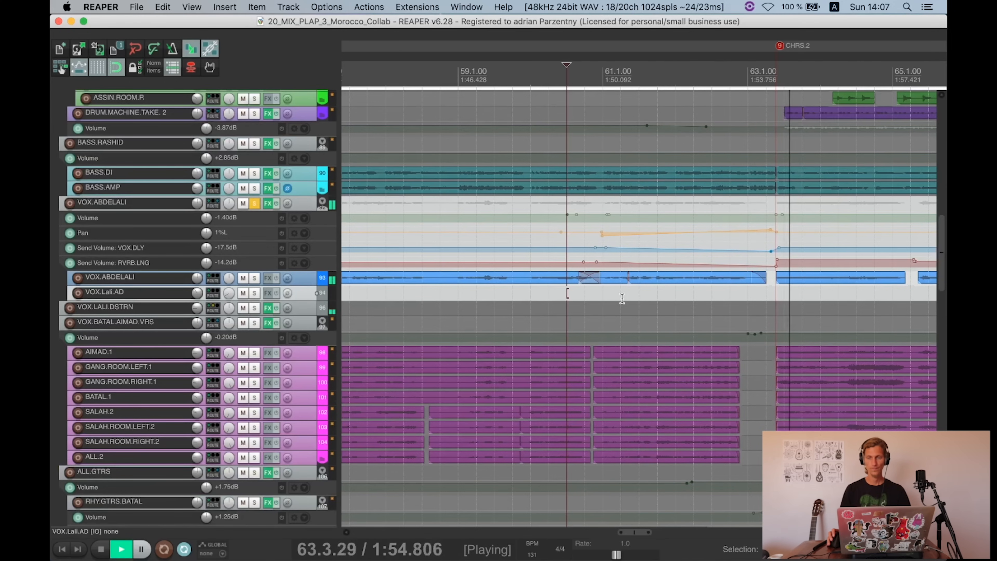
pyautogui.press('space')
pyautogui.scroll(4, 832, 220)
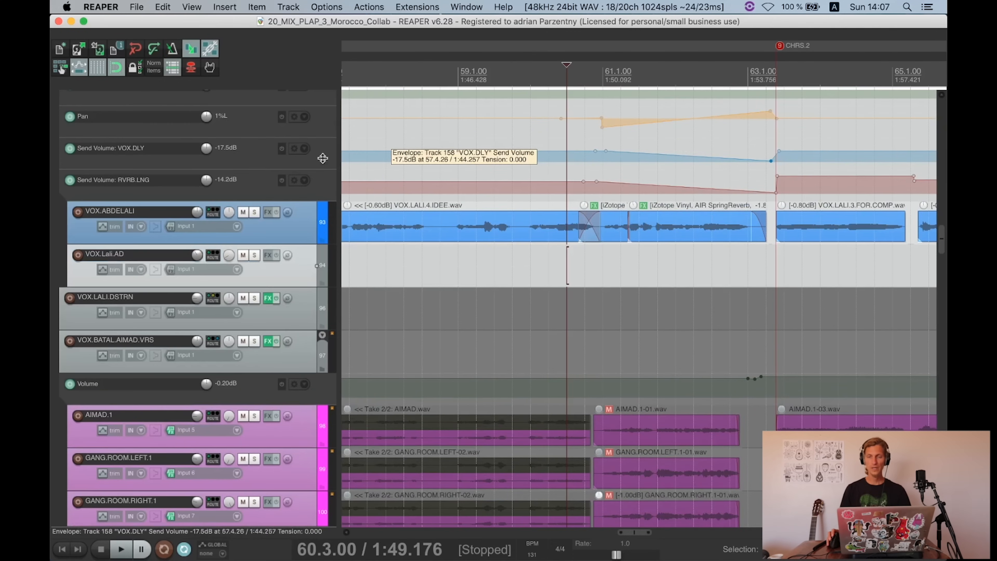
# Step: Examine the volume, pan and send automation on VOX.ABDELALI leading into CHRS.2
pyautogui.scroll(2, 538, 161)
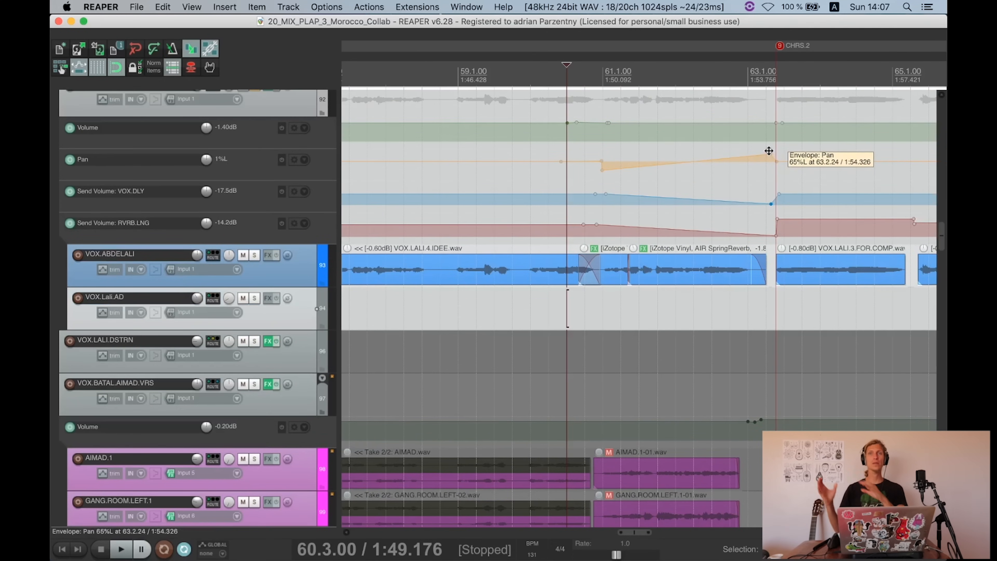
pyautogui.hscroll(-3, 674, 173)
pyautogui.scroll(-5, 673, 173)
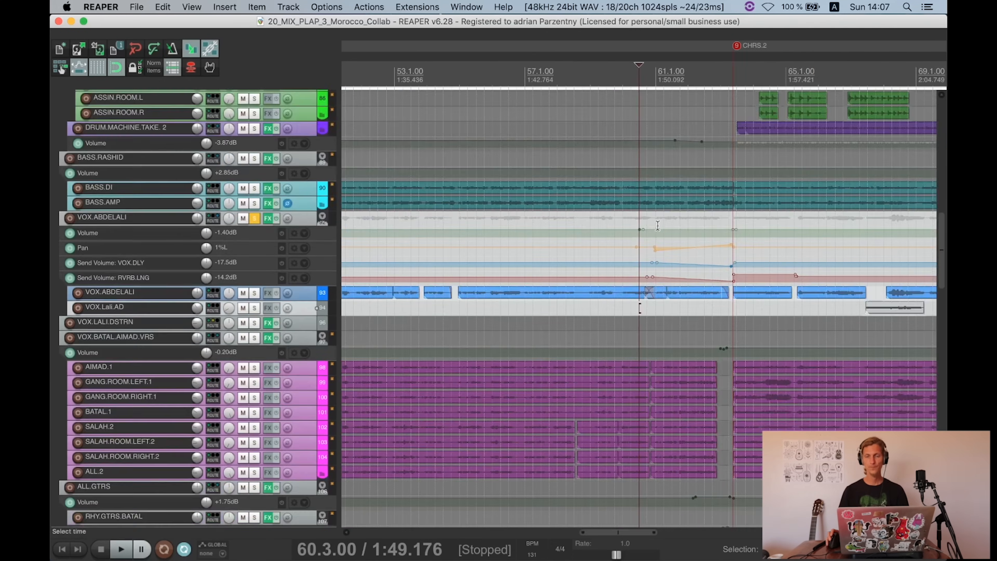
pyautogui.scroll(5, 666, 223)
pyautogui.scroll(-5, 392, 214)
pyautogui.scroll(1, 396, 207)
pyautogui.scroll(10, 195, 216)
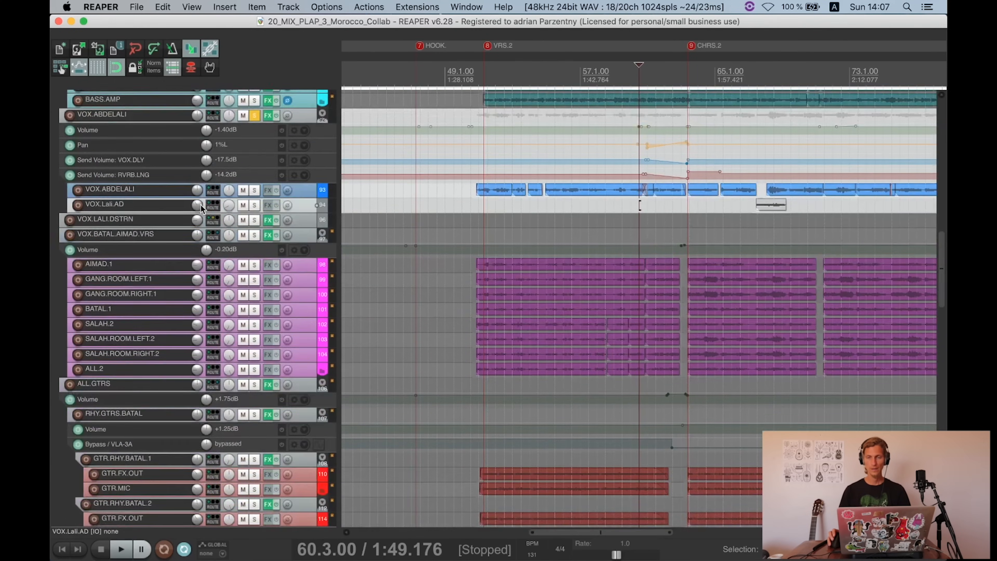
# Step: Unsolo VOX.ABDELALI, play the full mix from 60.2.00 towards CHRS.2, and stop playback
pyautogui.scroll(-10, 199, 205)
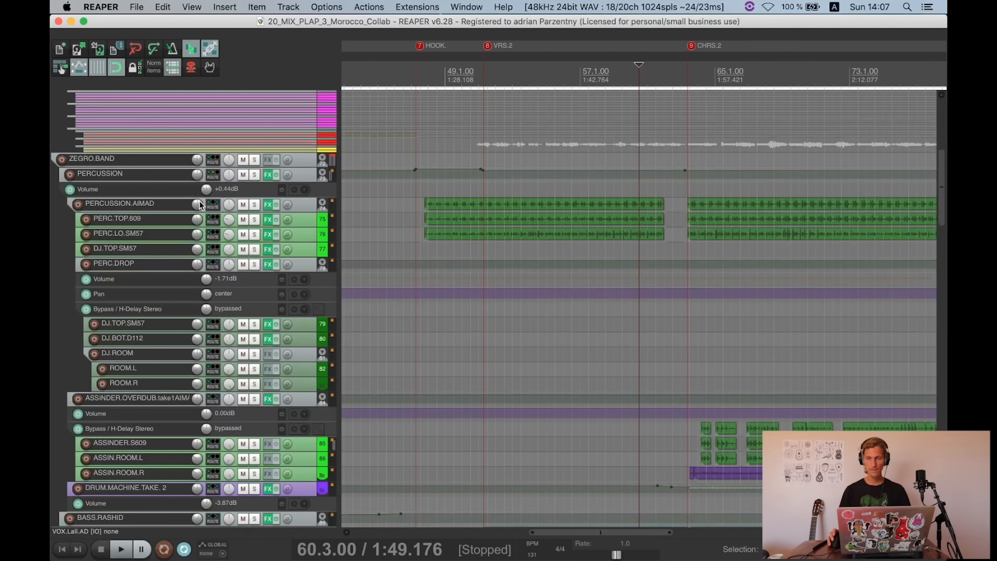
pyautogui.scroll(8, 212, 203)
pyautogui.scroll(5, 771, 226)
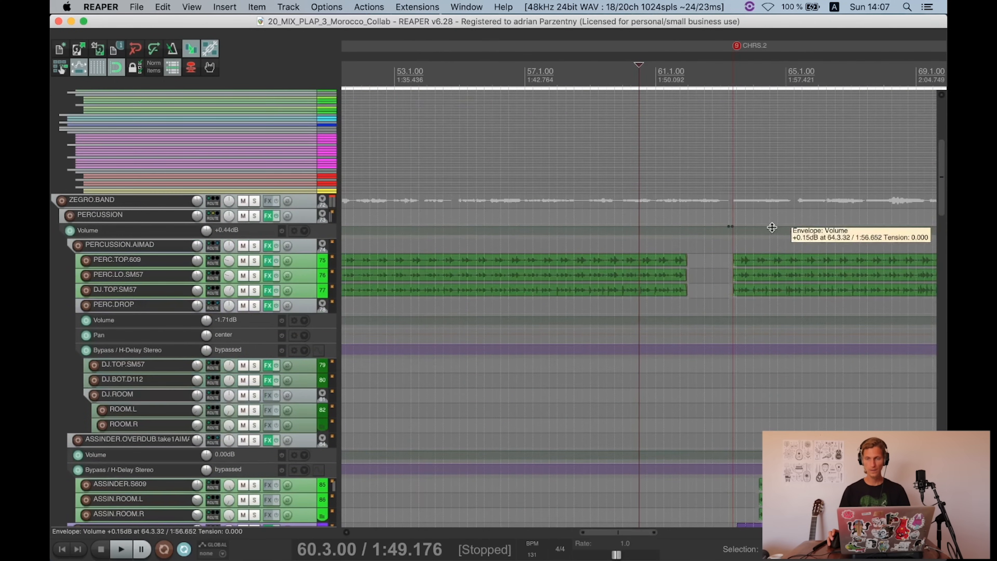
pyautogui.click(623, 313)
pyautogui.press('space')
pyautogui.scroll(-4, 624, 314)
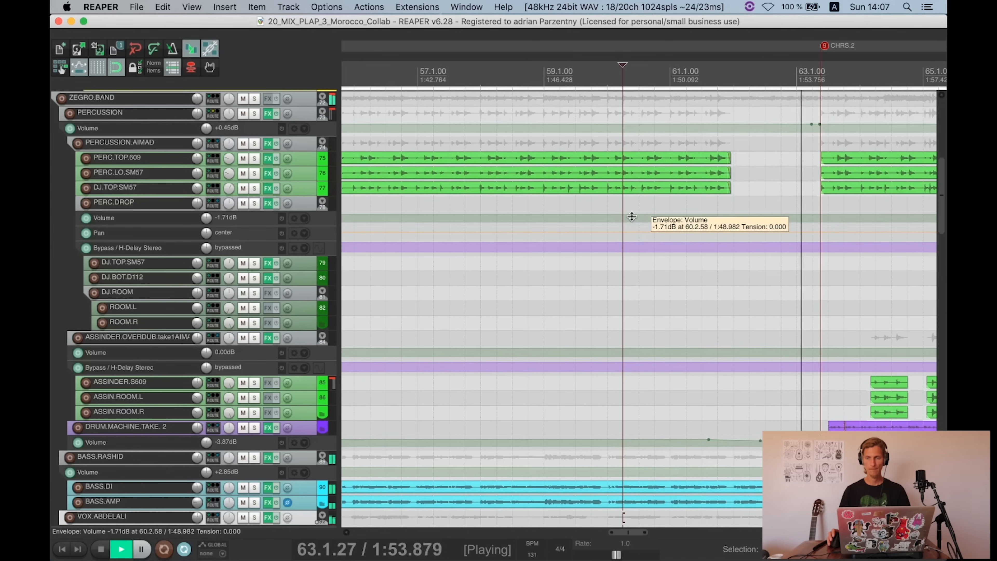
pyautogui.press('space')
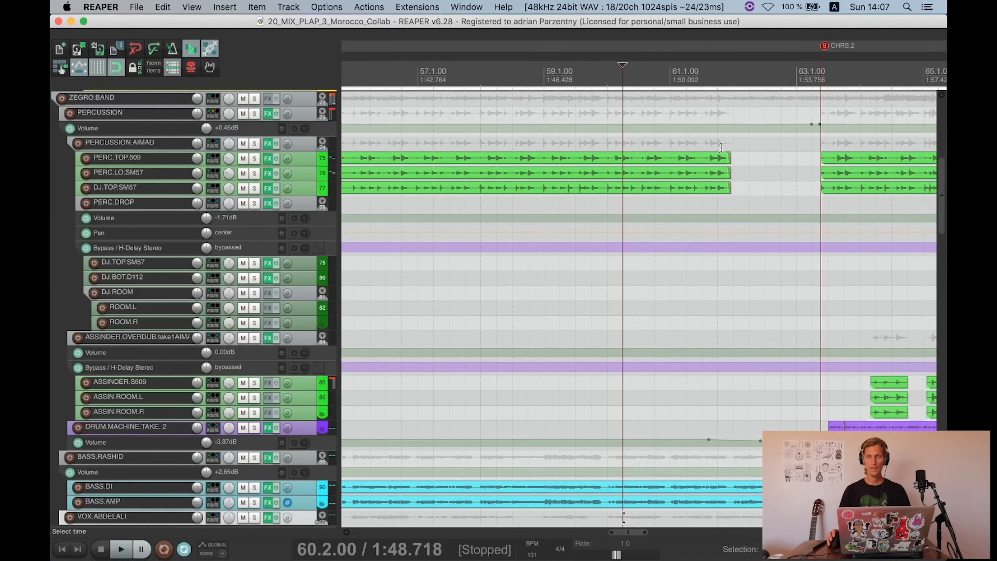
# Step: Examine the guitar, vocal and bass tracks around the transition into CHRS.2 and place the edit cursor at 63.2.54
pyautogui.scroll(-10, 541, 230)
pyautogui.scroll(-9, 231, 191)
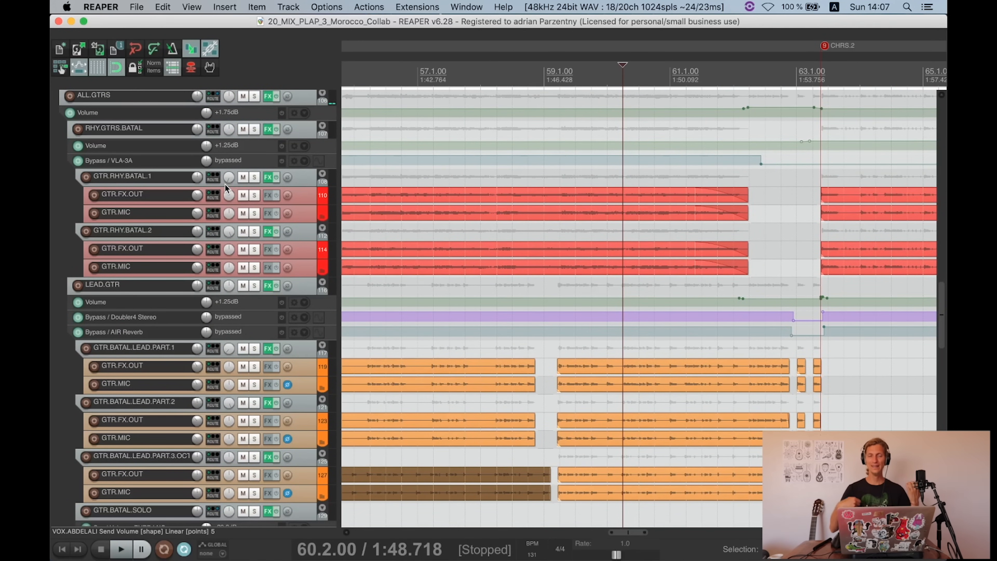
pyautogui.scroll(10, 298, 229)
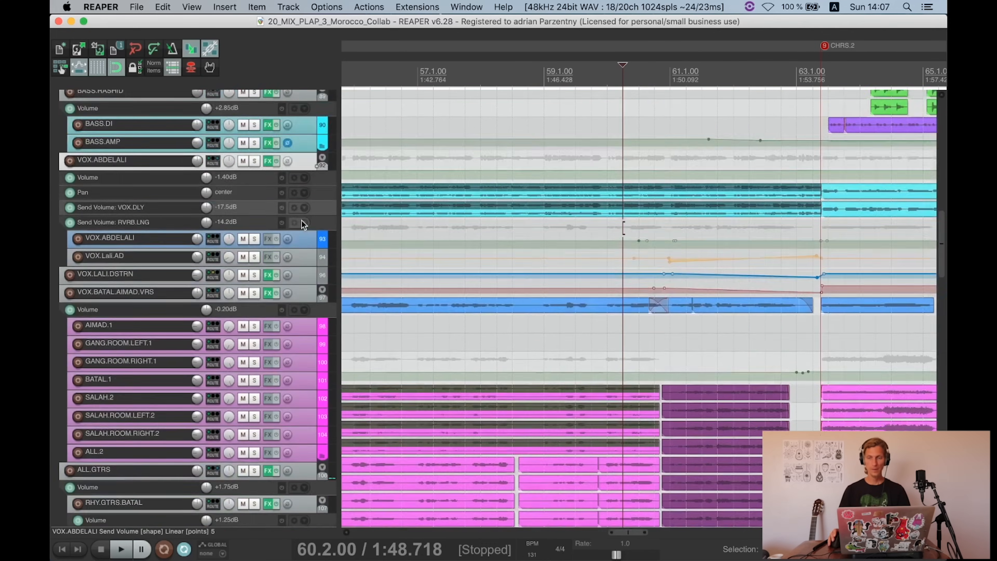
pyautogui.scroll(4, 302, 220)
pyautogui.click(821, 185)
pyautogui.scroll(-2, 477, 237)
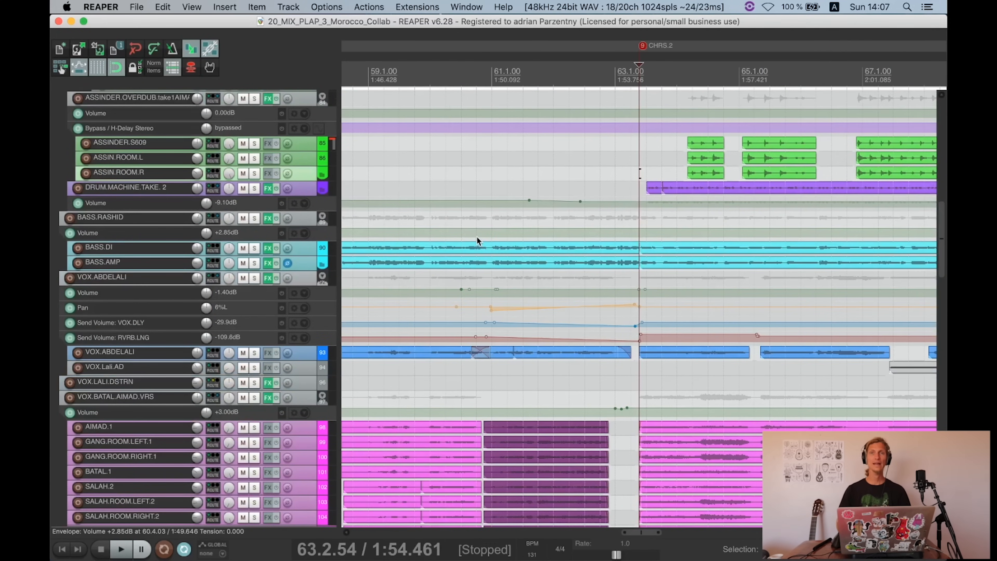
pyautogui.scroll(3, 661, 220)
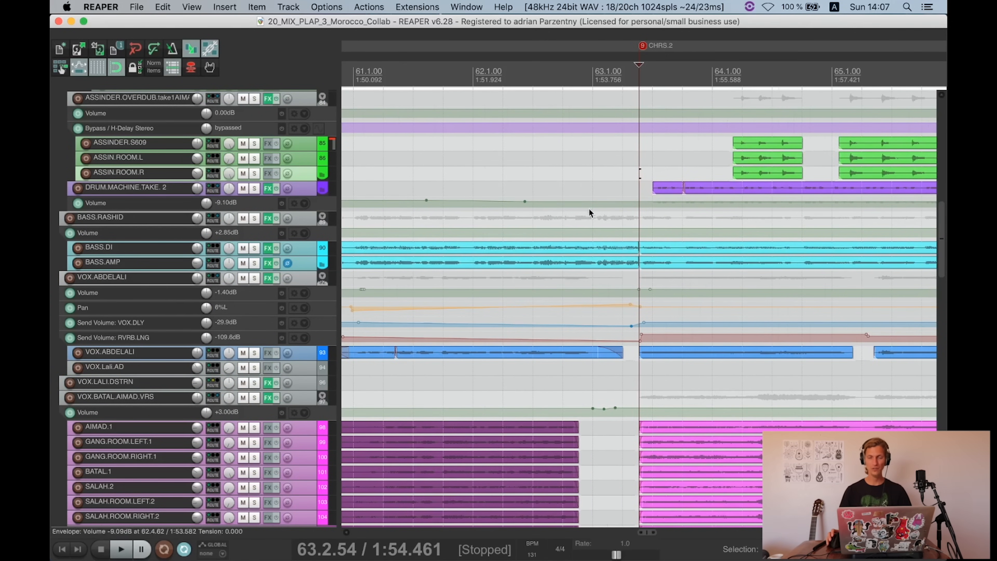
# Step: Play the full mix from 63.1.00 into CHRS.2, place the edit cursor at 62.2.00, and stop playback
pyautogui.click(592, 163)
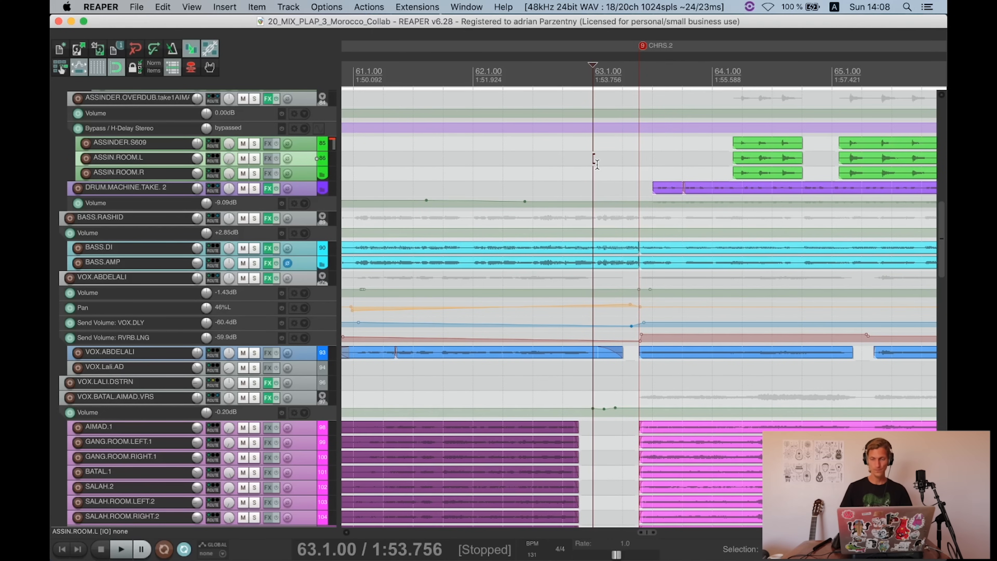
pyautogui.press('space')
pyautogui.click(503, 178)
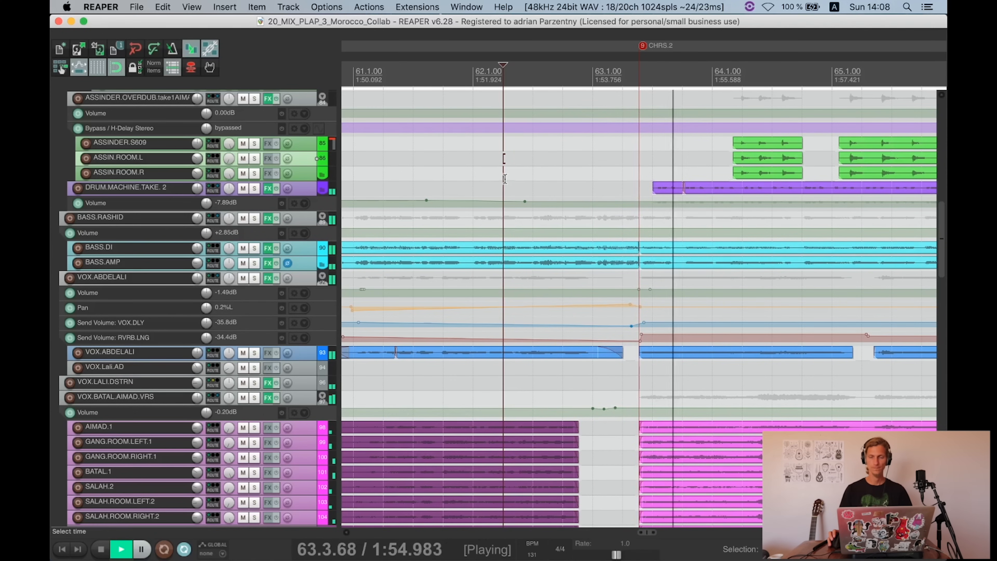
pyautogui.scroll(-2, 533, 170)
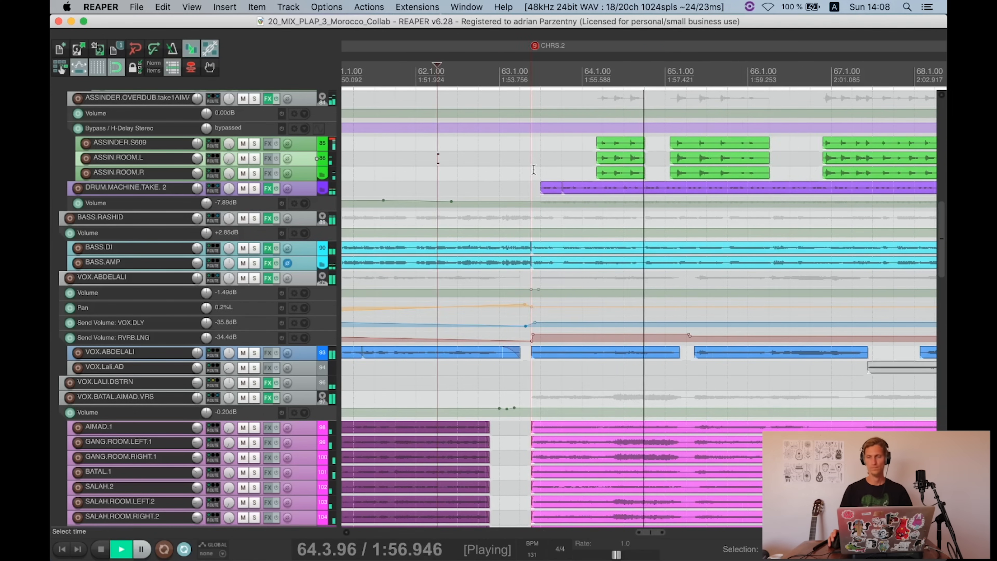
pyautogui.scroll(2, 442, 208)
pyautogui.press('space')
# Step: Place the edit cursor at 51.2.17 near the start of VRS.2, then view and close the VOX.LALI.DSTRN effects chain
pyautogui.scroll(-4, 707, 206)
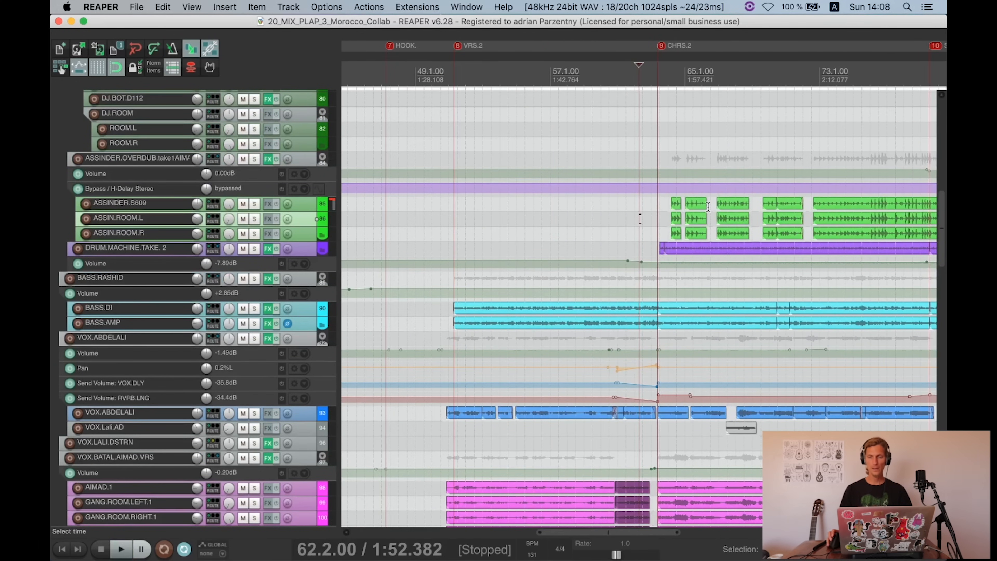
pyautogui.scroll(-1, 648, 189)
pyautogui.click(461, 218)
pyautogui.scroll(2, 555, 258)
pyautogui.scroll(-3, 297, 272)
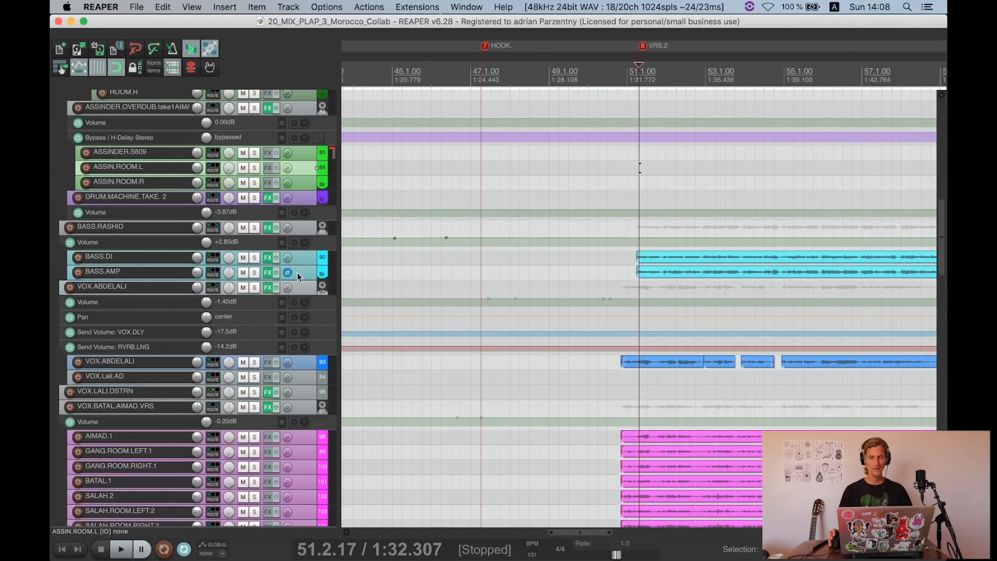
pyautogui.scroll(-2, 309, 274)
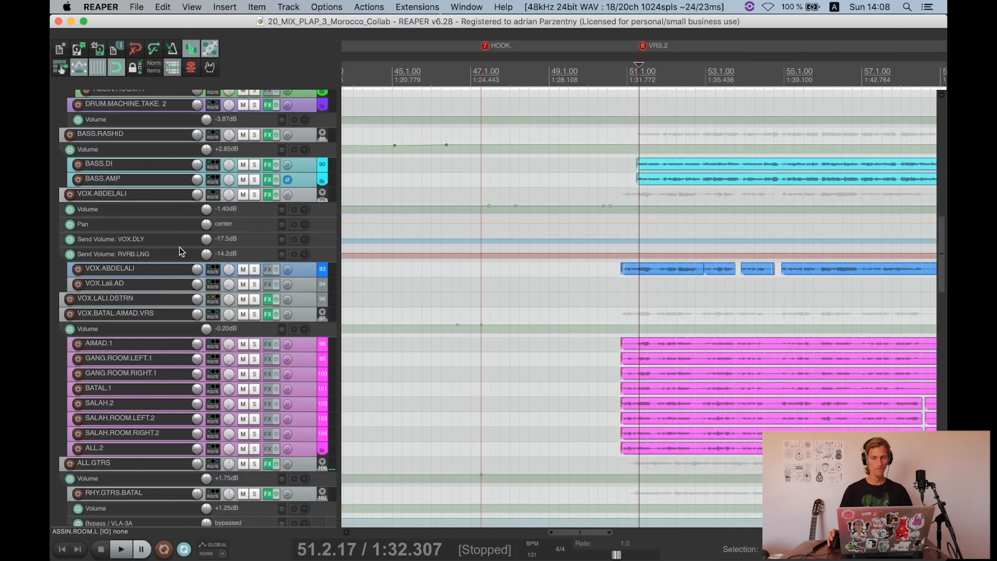
pyautogui.click(269, 299)
pyautogui.click(78, 41)
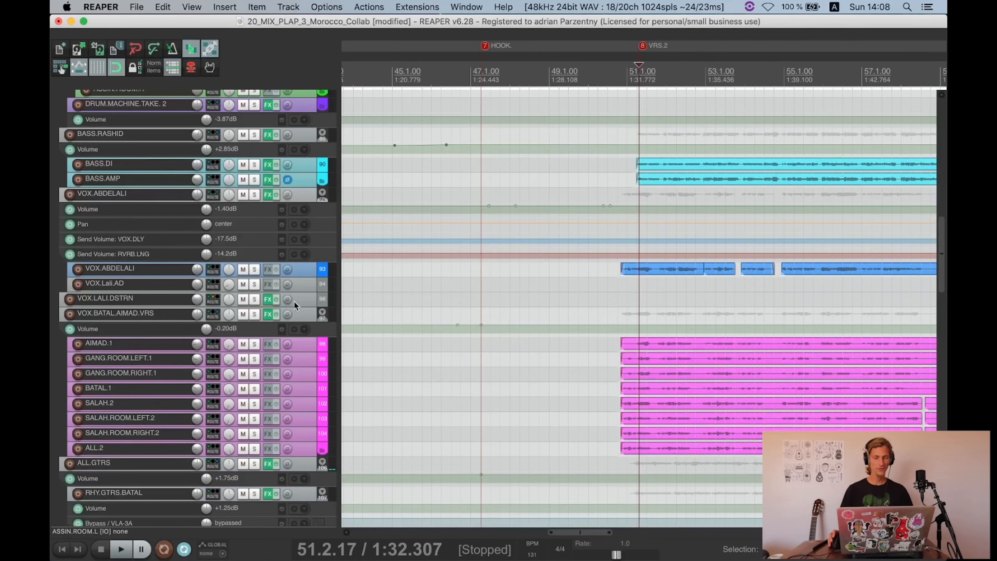
# Step: Review all sends in the routing of the VOX.ABDELALI folder track and close the routing window
pyautogui.click(212, 195)
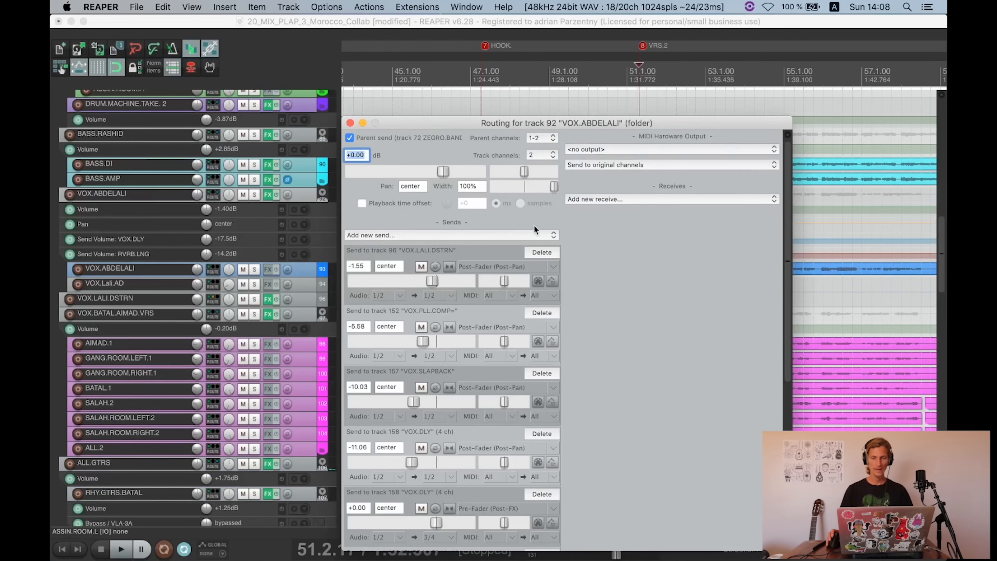
pyautogui.scroll(-10, 439, 242)
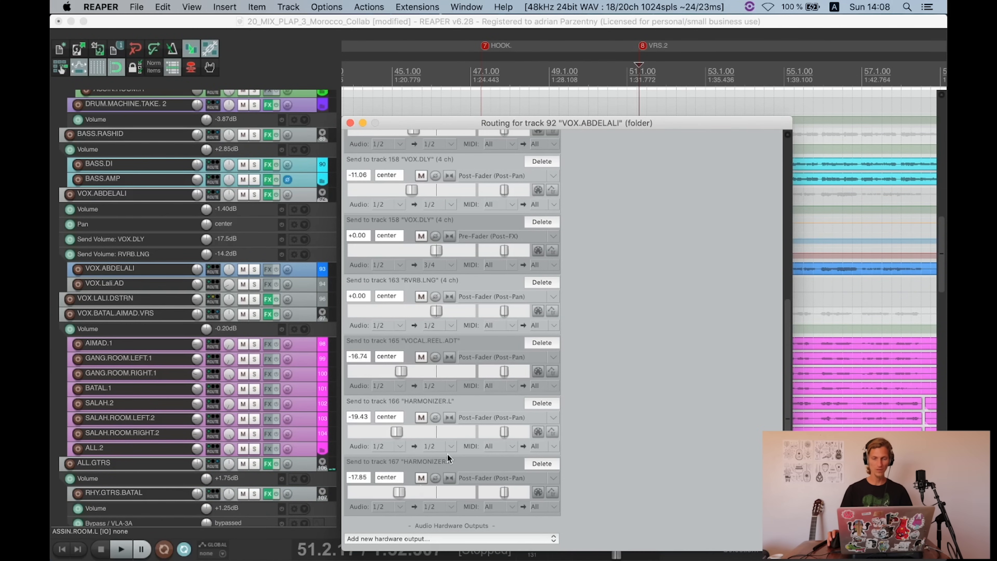
pyautogui.scroll(2, 462, 337)
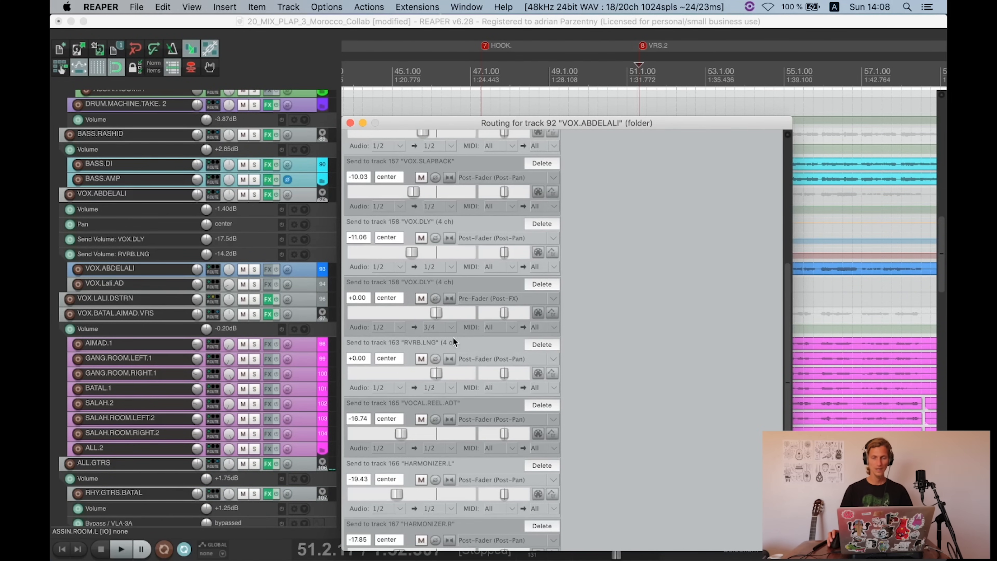
pyautogui.scroll(3, 453, 344)
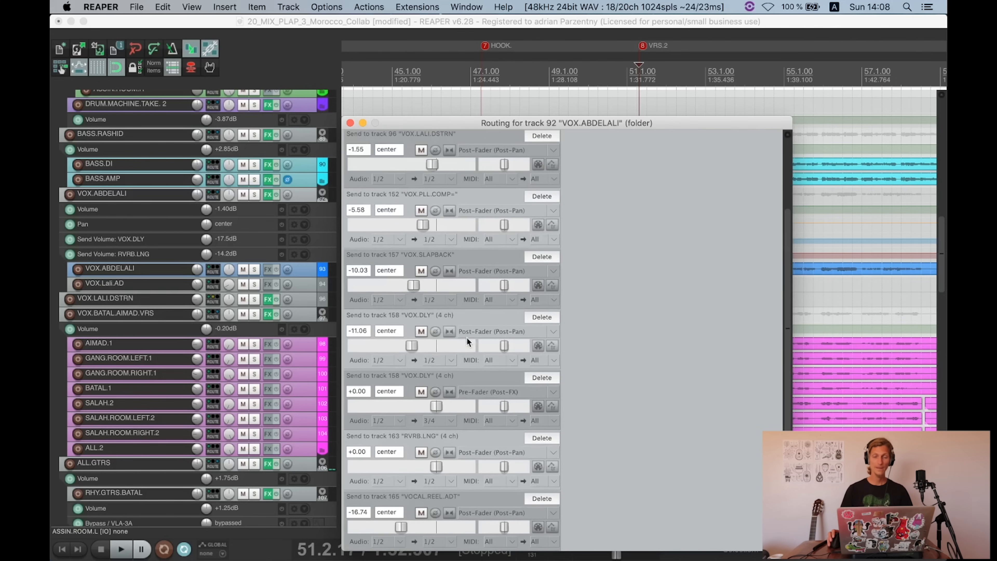
pyautogui.scroll(1, 430, 257)
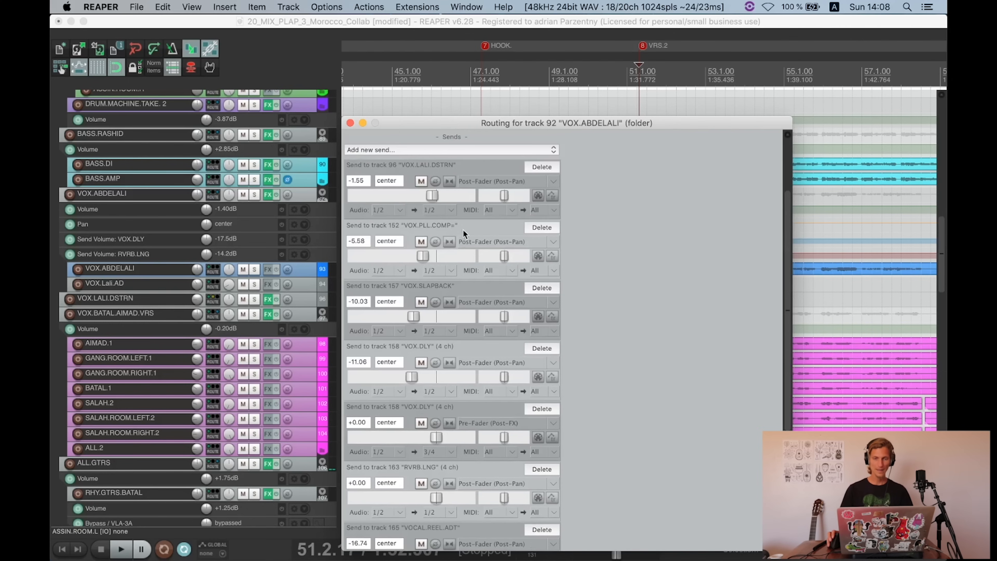
pyautogui.scroll(3, 453, 232)
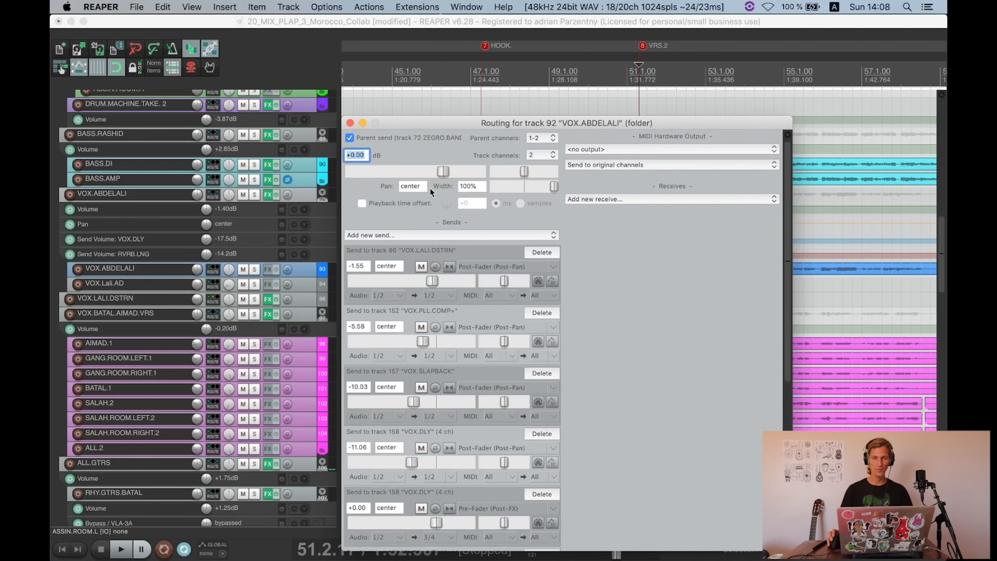
pyautogui.click(350, 123)
# Step: Solo the VOX.BATAL.AIMAD.VRS folder and inspect its takes from AIMAD.1 to ALL.2 at the start of VRS.2
pyautogui.scroll(-1, 243, 223)
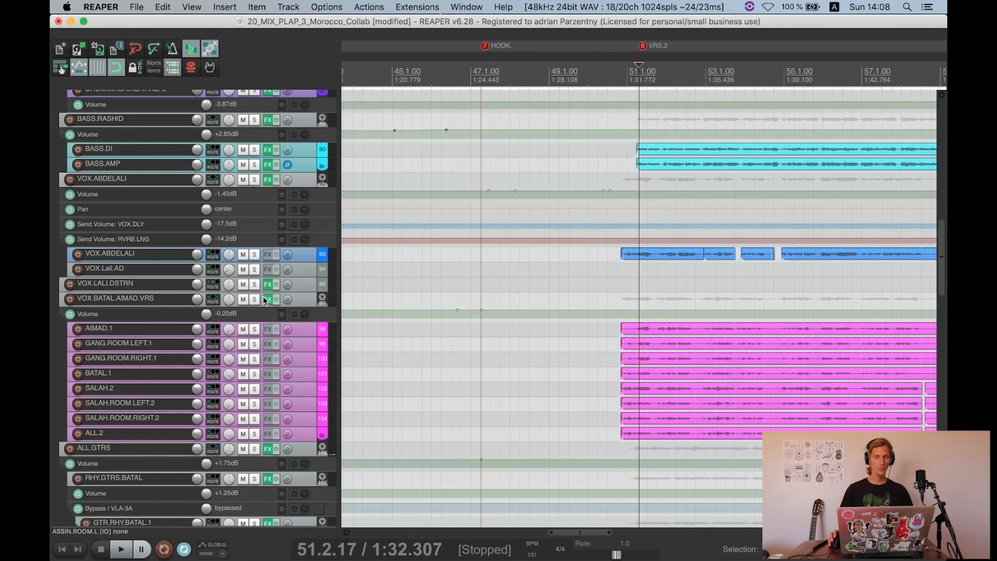
pyautogui.click(255, 299)
pyautogui.scroll(-1, 259, 299)
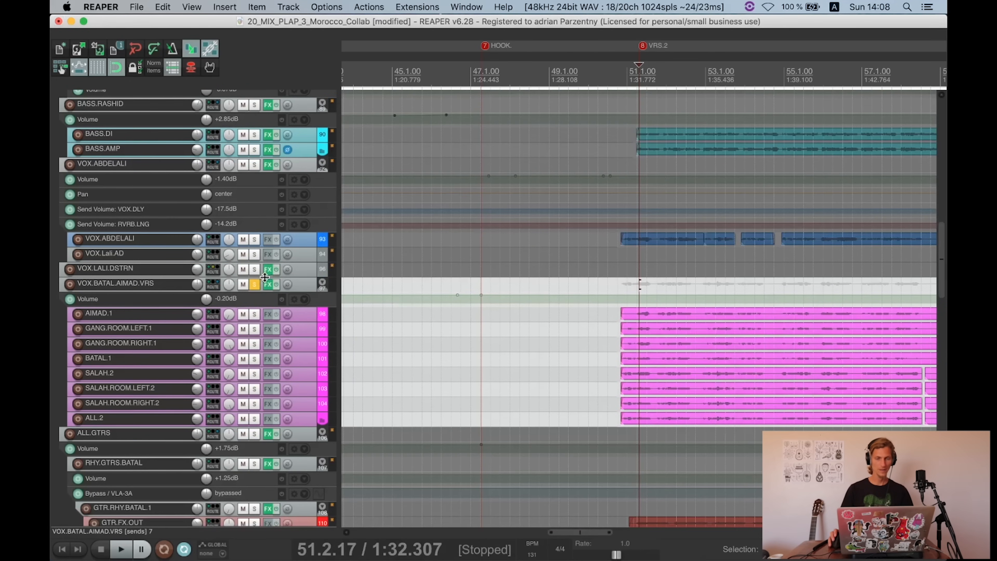
pyautogui.scroll(-4, 260, 292)
pyautogui.scroll(1, 259, 302)
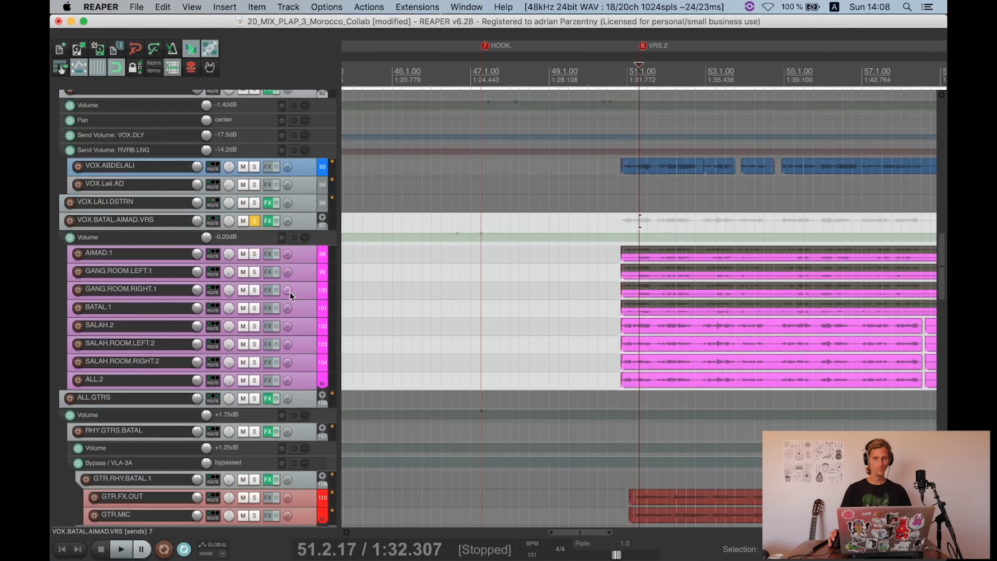
pyautogui.scroll(2, 290, 292)
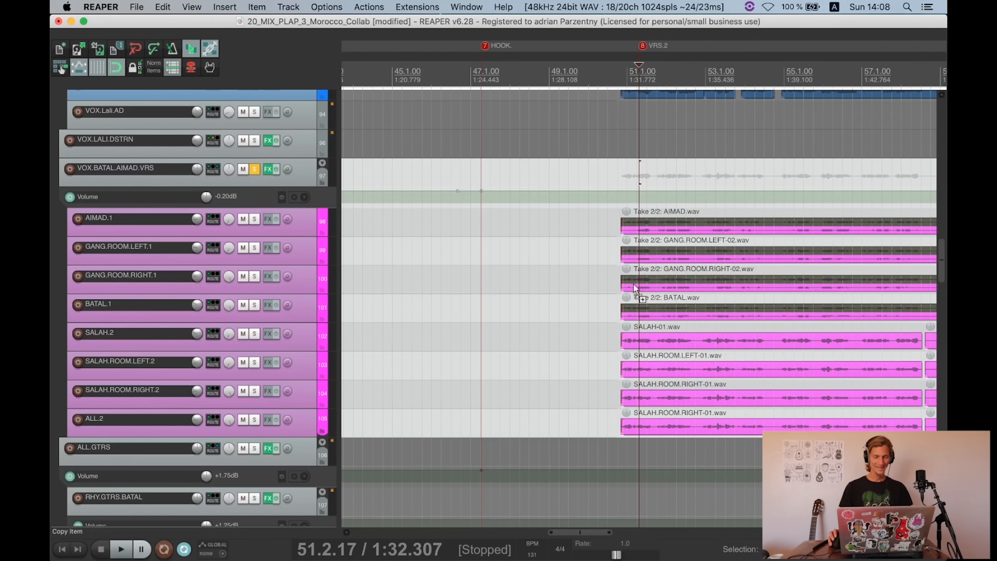
pyautogui.scroll(-3, 634, 284)
pyautogui.scroll(-1, 738, 251)
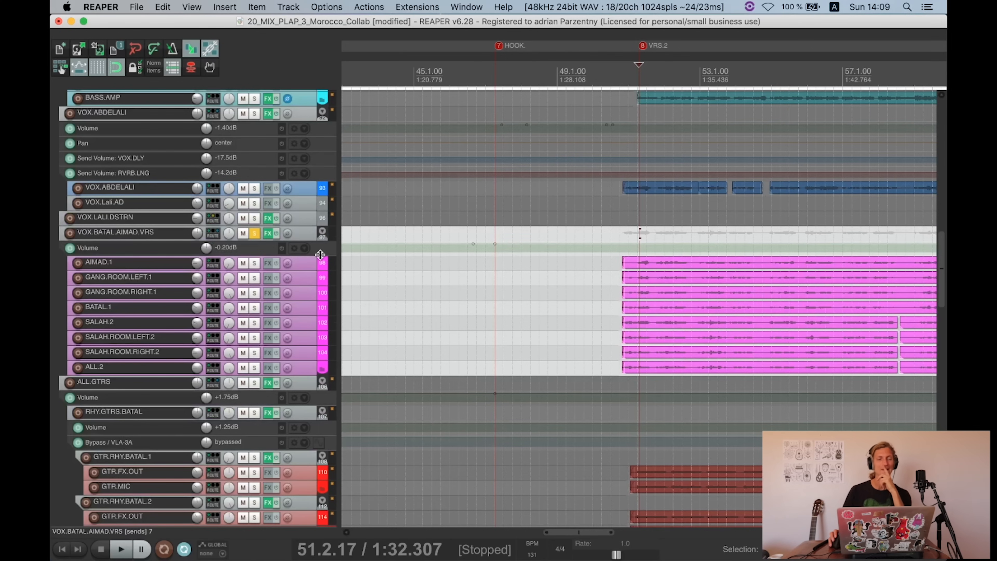
# Step: Play the soloed VOX.BATAL.AIMAD.VRS vocals from 50.4.00, save the project, and stop playback
pyautogui.click(619, 250)
pyautogui.press('space')
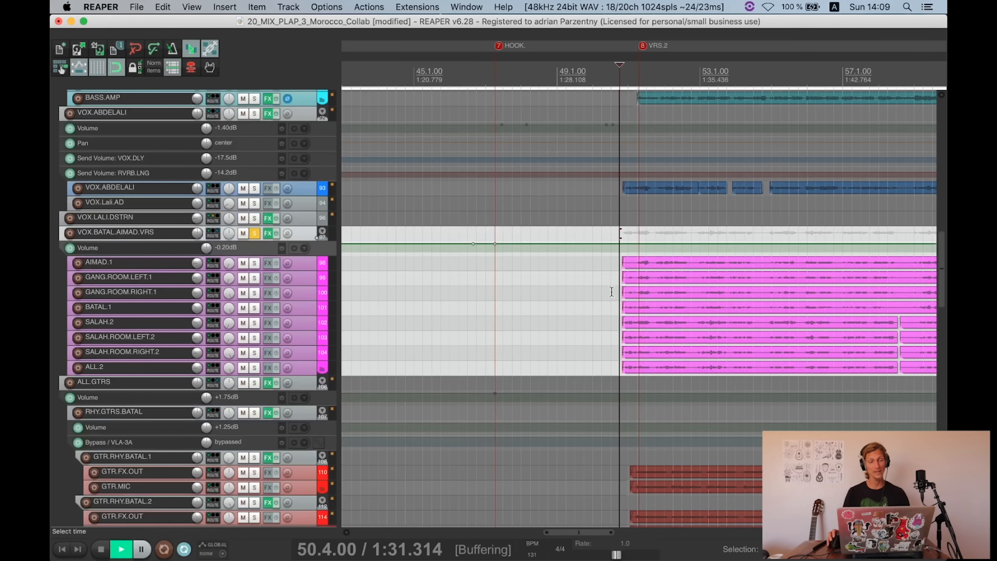
pyautogui.press('super+s')
pyautogui.scroll(5, 732, 281)
pyautogui.press('space')
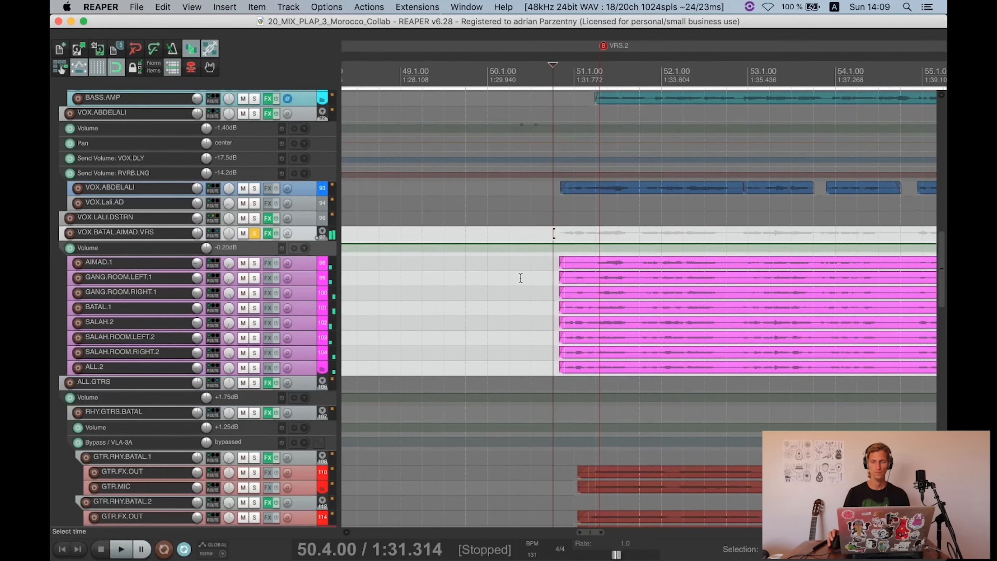
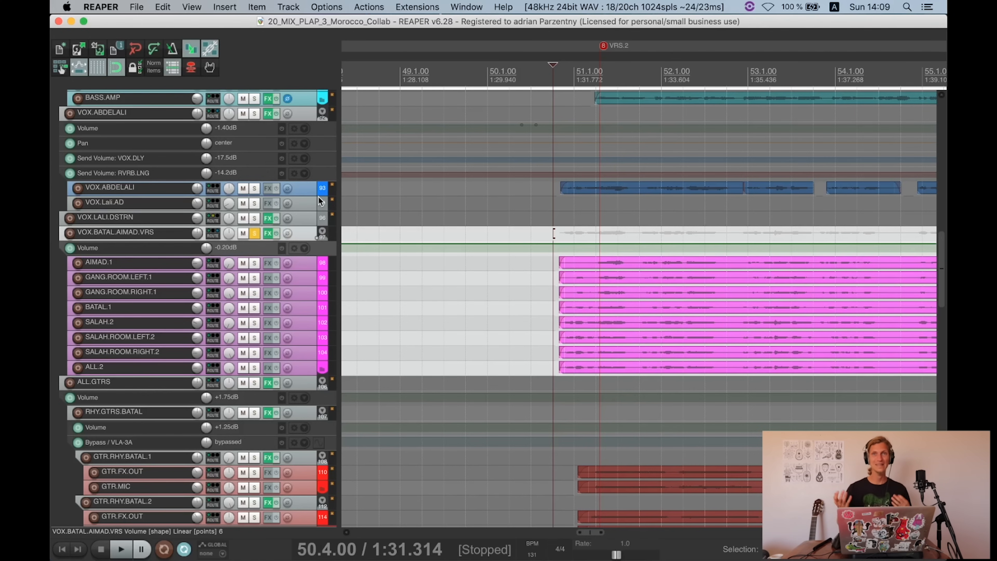
# Step: Place the edit cursor at 59.3.00 and open the VOX.BATAL.AIMAD.VRS effects chain at DeEsser Stereo
pyautogui.scroll(-6, 601, 221)
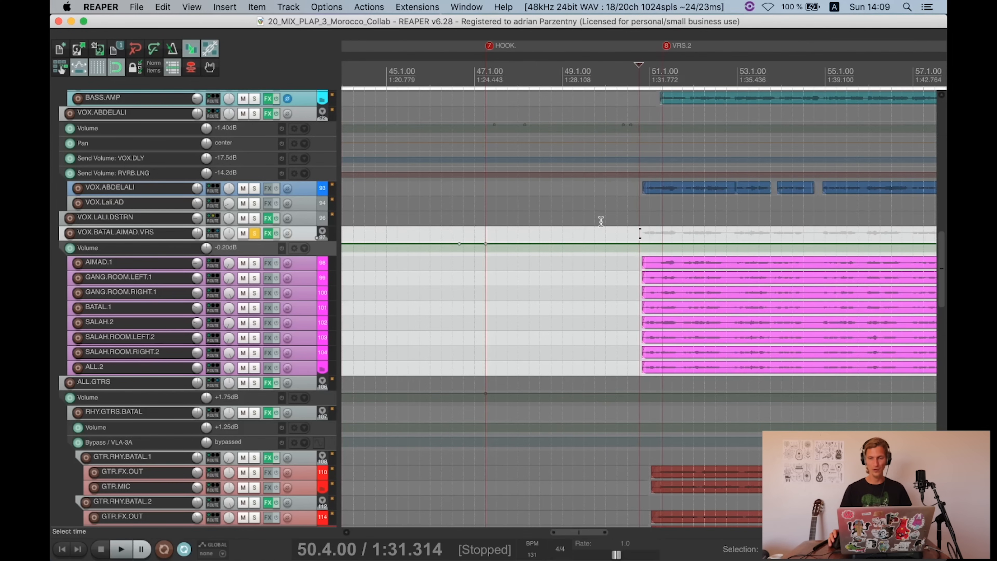
pyautogui.click(729, 228)
pyautogui.scroll(10, 781, 265)
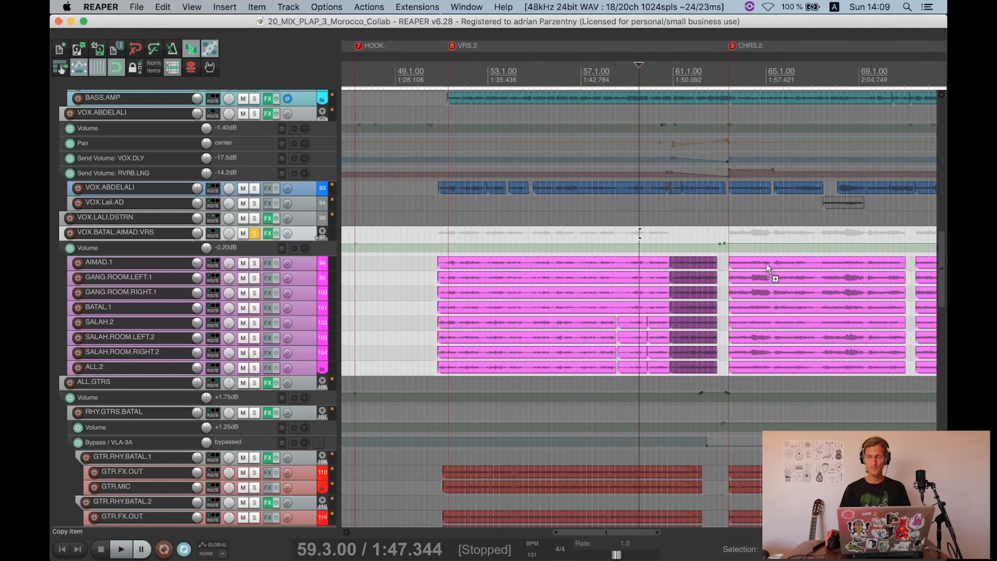
pyautogui.click(268, 233)
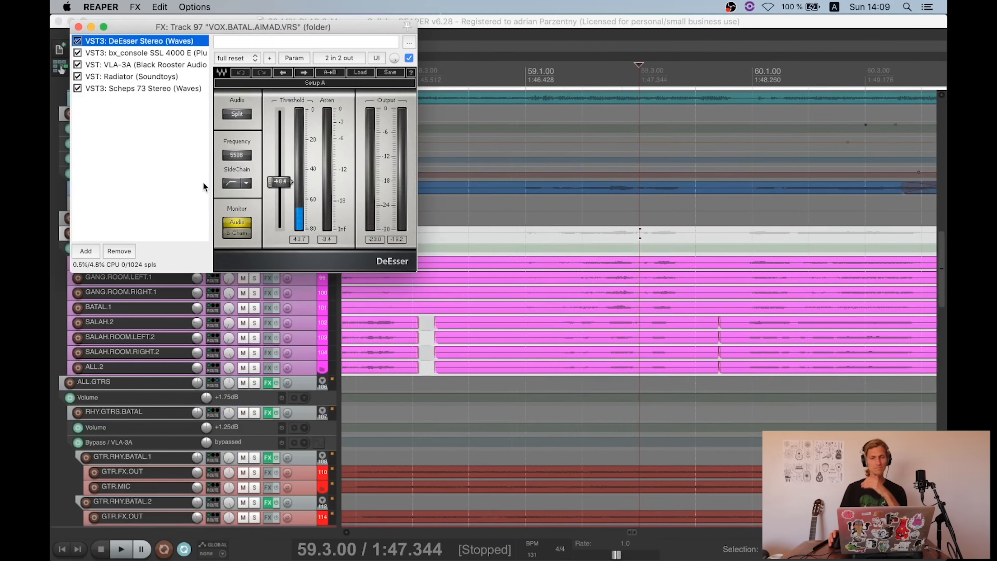
# Step: Review the bx_console SSL 4000 E, VLA-3A, Radiator and Scheps 73 plug-ins on VOX.BATAL.AIMAD.VRS and close the effects chain
pyautogui.click(177, 53)
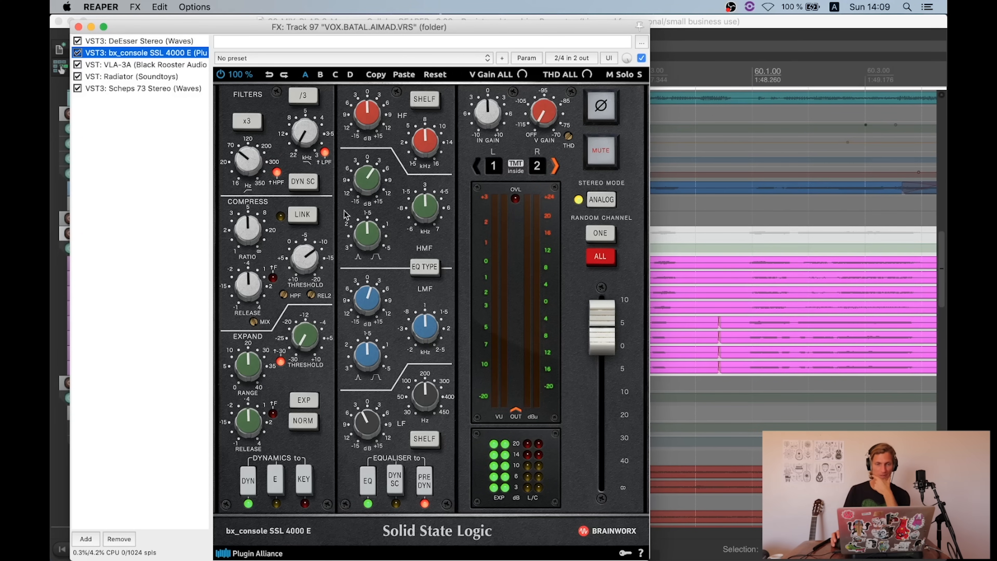
pyautogui.click(372, 181)
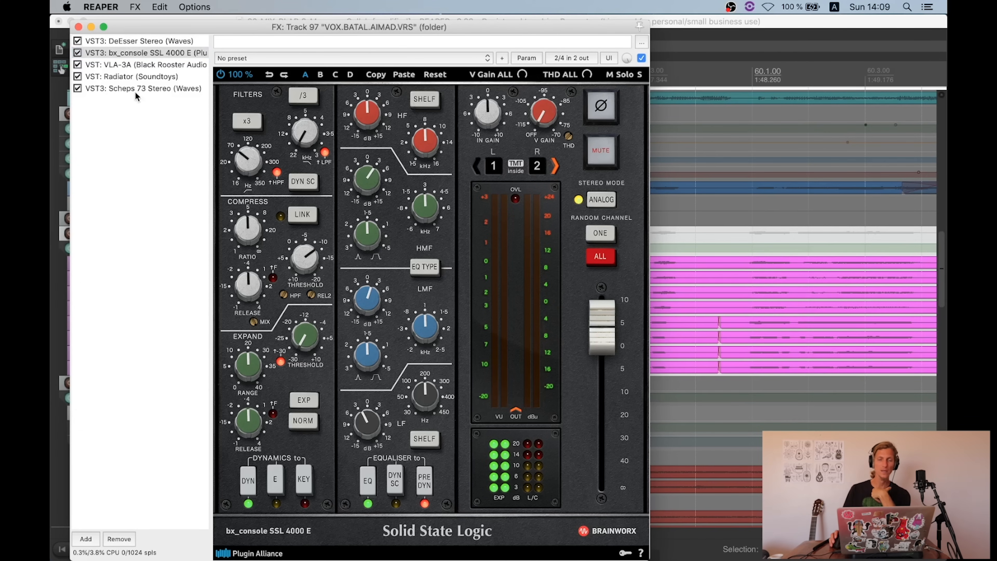
pyautogui.click(139, 65)
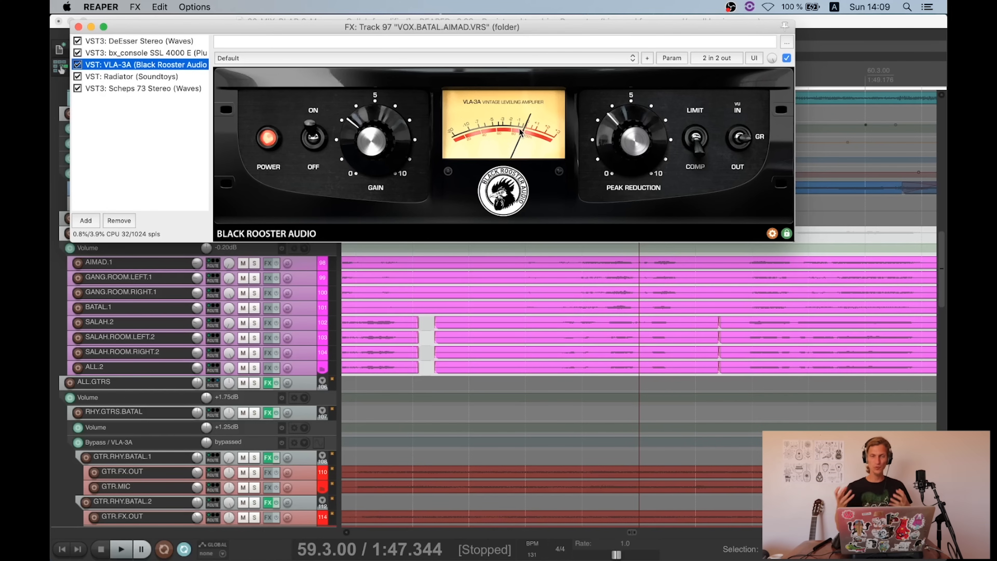
pyautogui.click(162, 77)
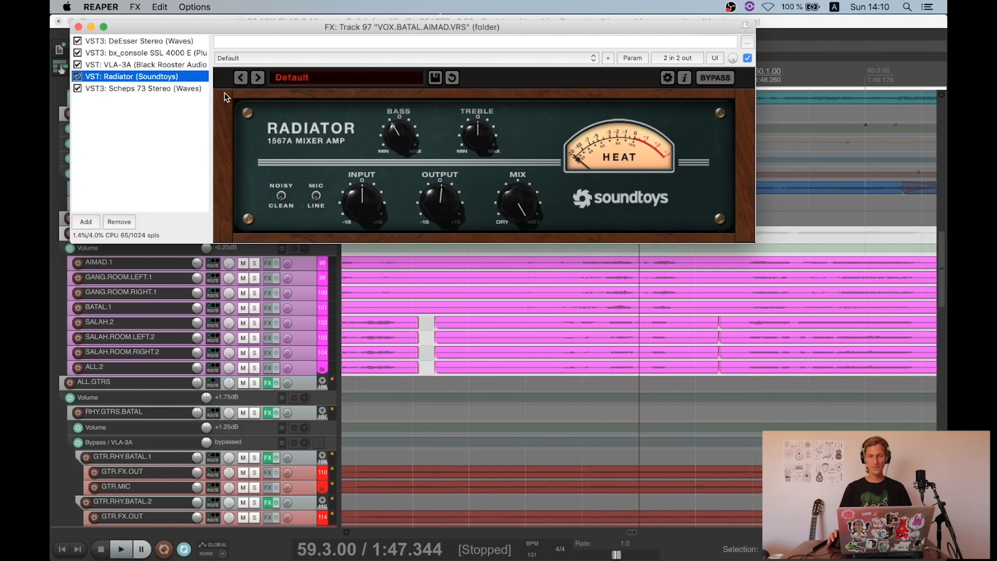
pyautogui.press('space')
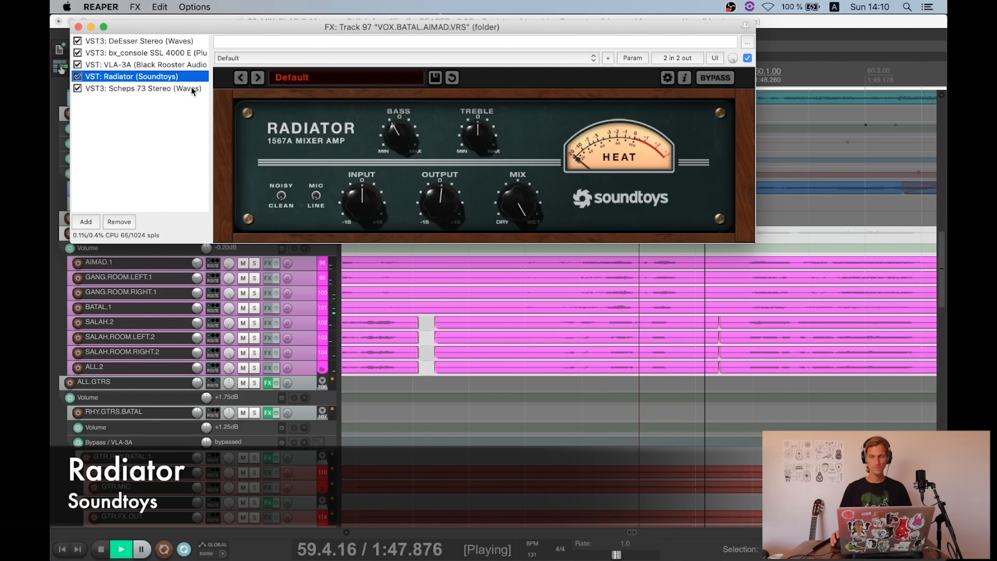
pyautogui.press('space')
pyautogui.click(191, 88)
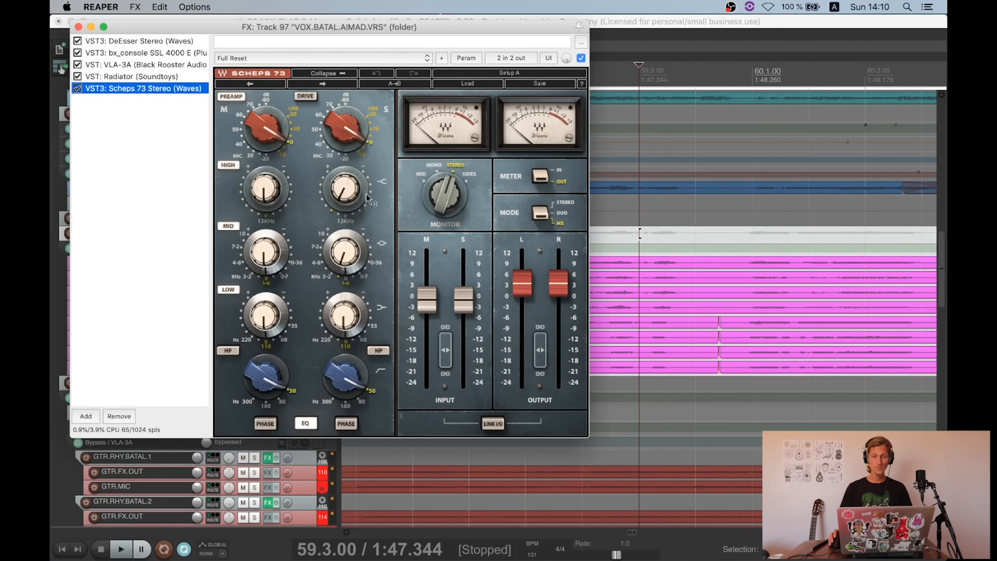
pyautogui.moveTo(345, 188)
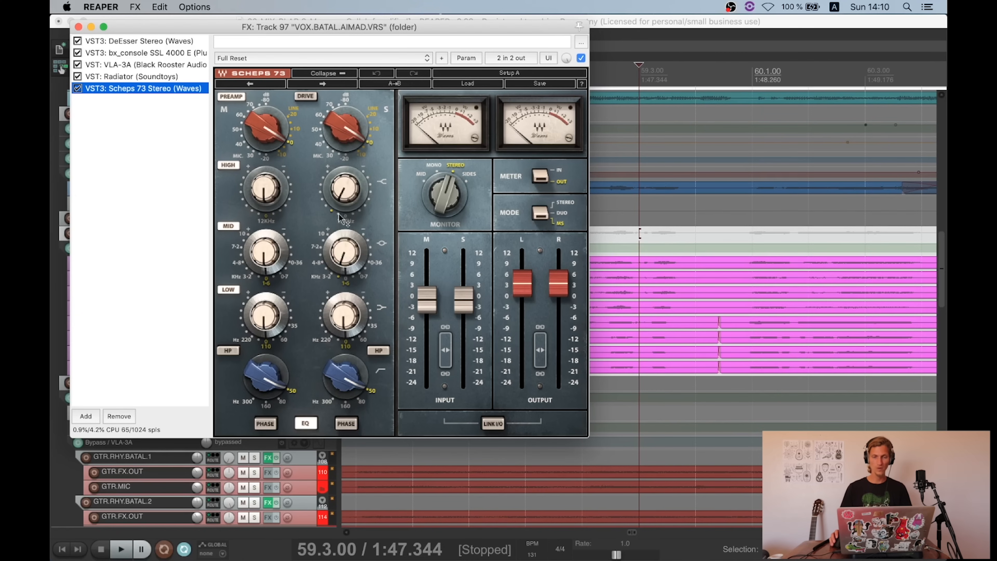
pyautogui.click(78, 26)
# Step: Compare the soloed VOX.BATAL.AIMAD.VRS vocals with effects bypassed and enabled while playing from 56.1.00, and stop playback
pyautogui.click(276, 234)
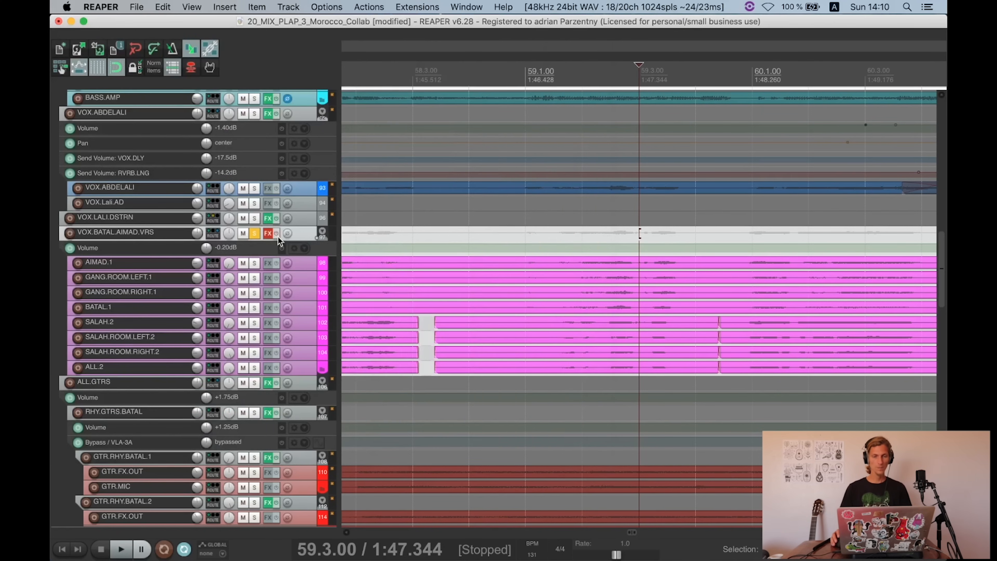
pyautogui.click(409, 234)
pyautogui.press('space')
pyautogui.scroll(-3, 513, 262)
pyautogui.click(354, 234)
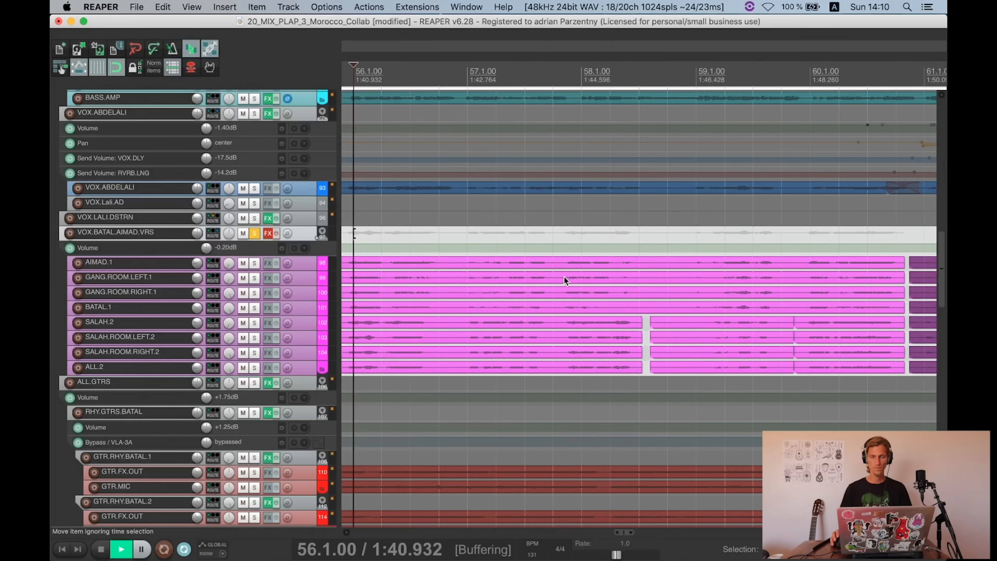
pyautogui.scroll(2, 566, 274)
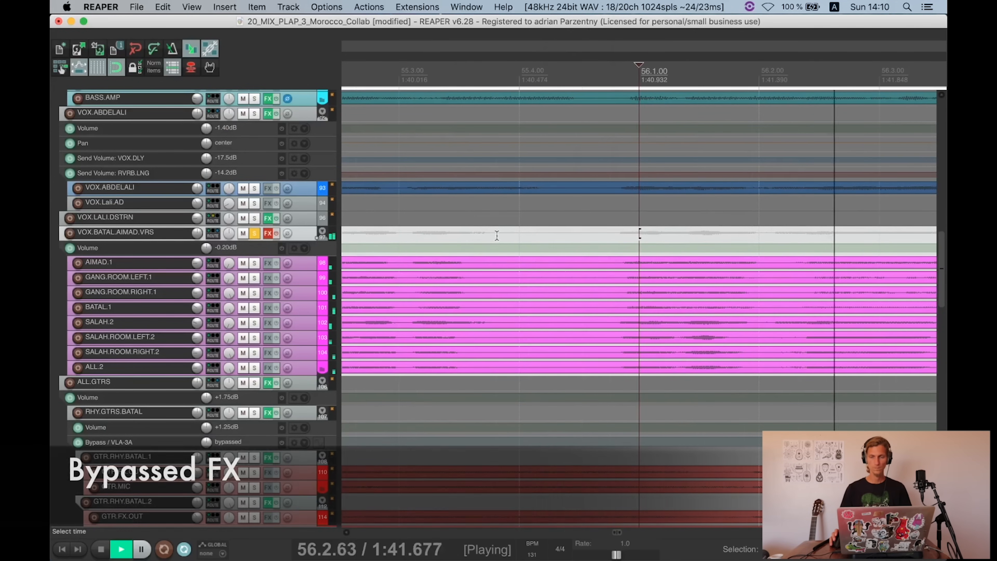
pyautogui.scroll(-2, 471, 252)
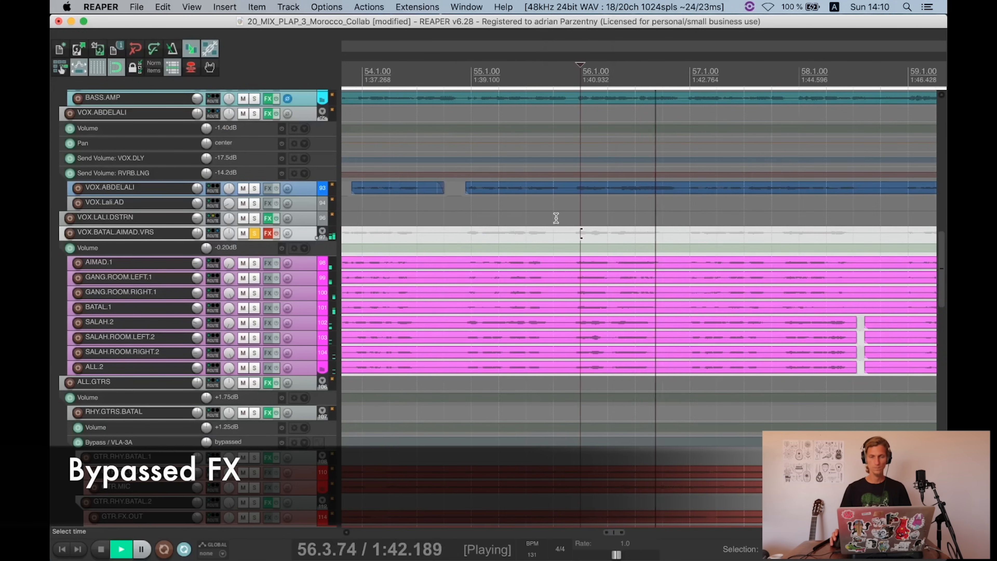
pyautogui.click(277, 235)
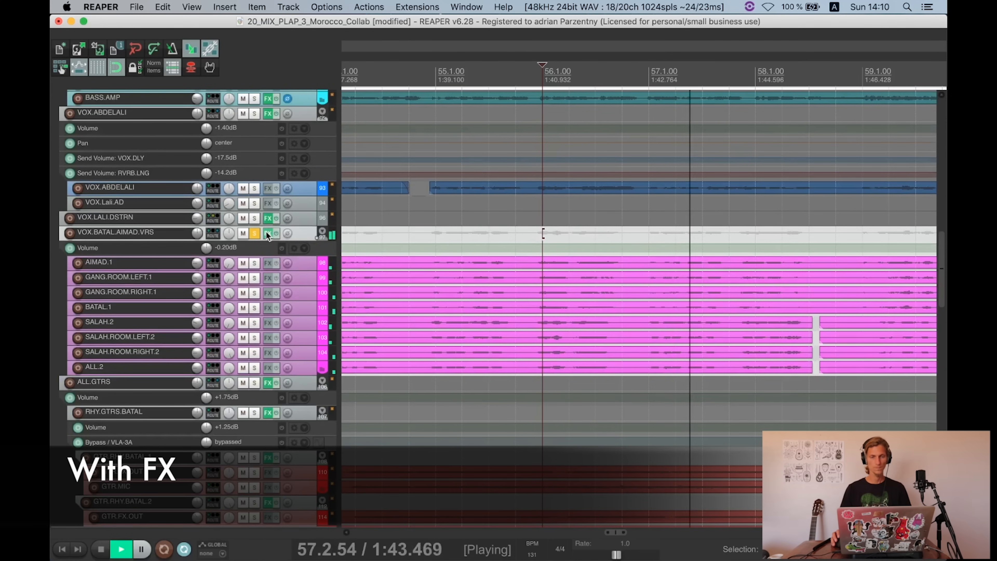
pyautogui.press('space')
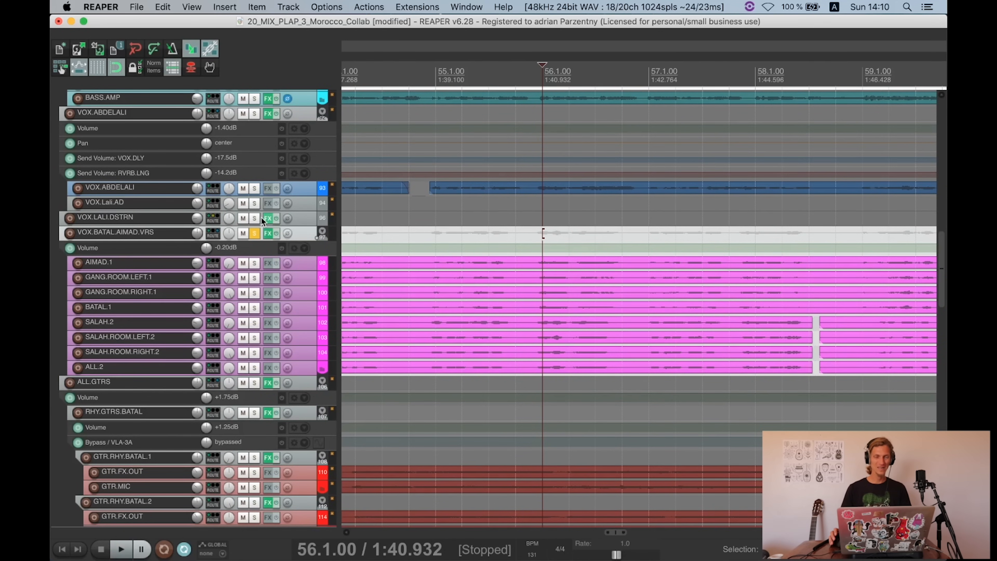
# Step: Solo VOX.ABDELALI along with the gang vocals, play both from 56.1.00, stop playback, and clear both solos
pyautogui.scroll(1, 270, 172)
pyautogui.click(257, 130)
pyautogui.scroll(-2, 589, 247)
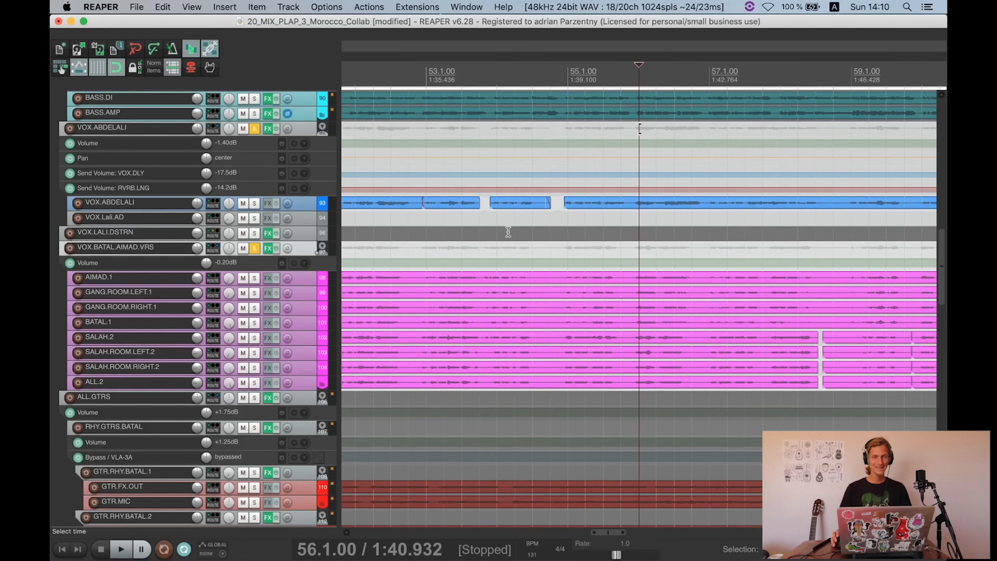
pyautogui.press('space')
pyautogui.scroll(-3, 628, 247)
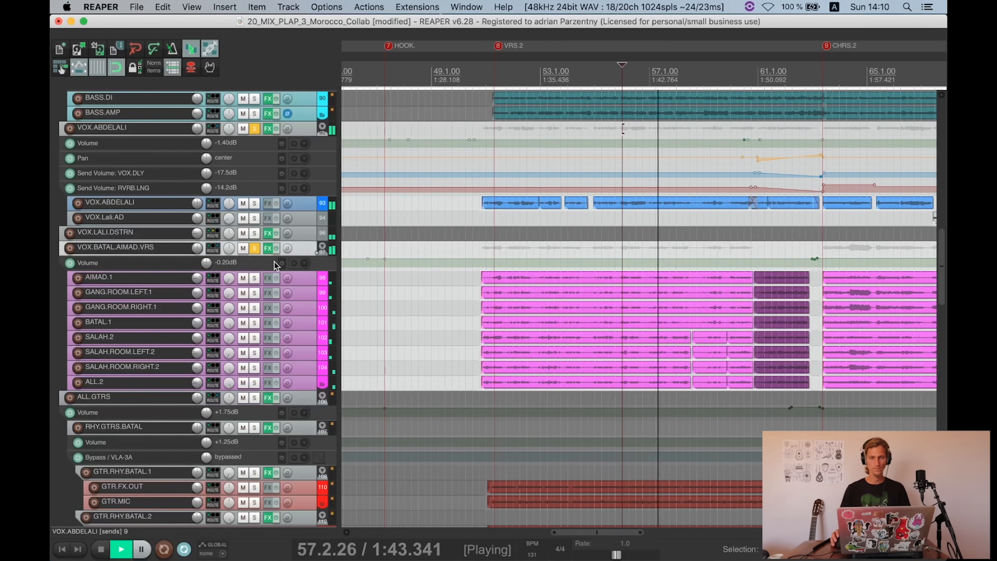
pyautogui.press('space')
pyautogui.click(255, 248)
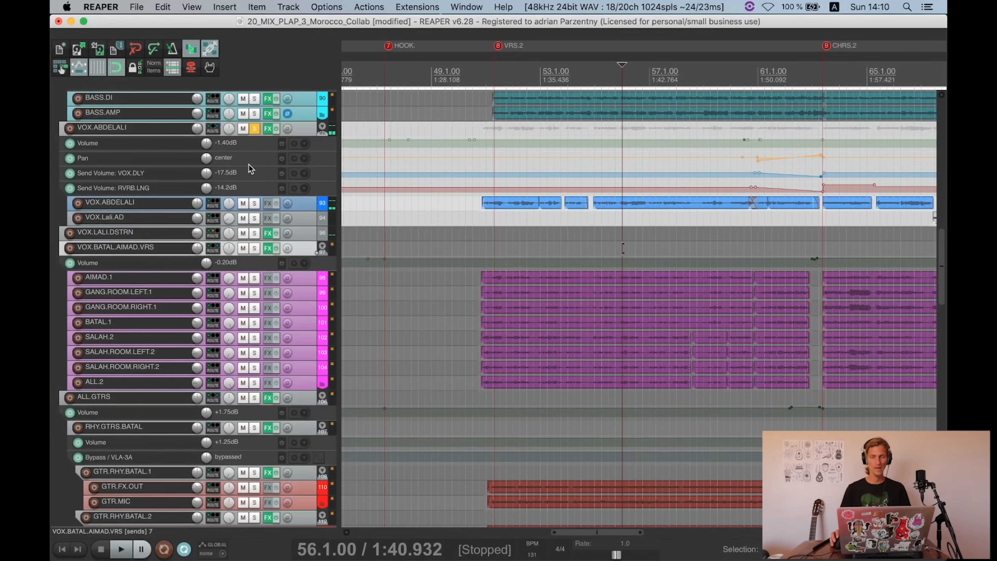
pyautogui.click(255, 128)
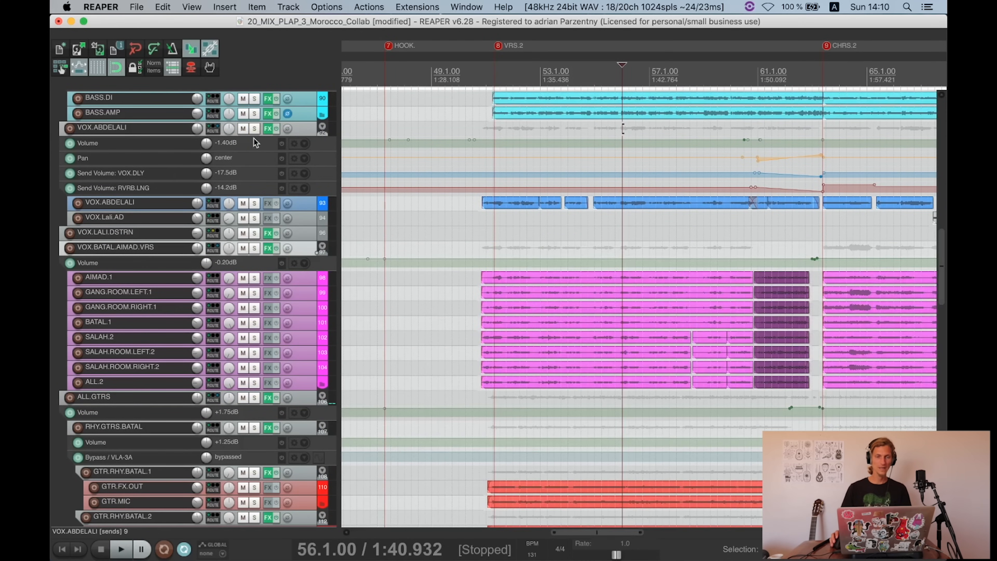
# Step: Solo VOX.BATAL.AIMAD.VRS, compare its effects on and bypassed during CHRS.2 playback from 64.2.00, and save the project
pyautogui.click(254, 248)
pyautogui.scroll(-1, 843, 243)
pyautogui.click(845, 235)
pyautogui.scroll(10, 832, 262)
pyautogui.press('space')
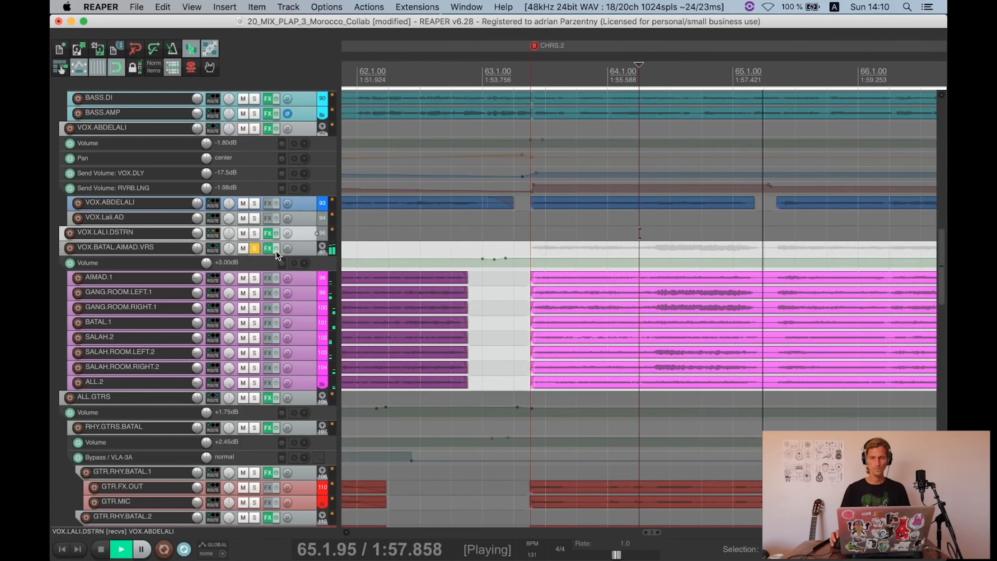
pyautogui.click(276, 249)
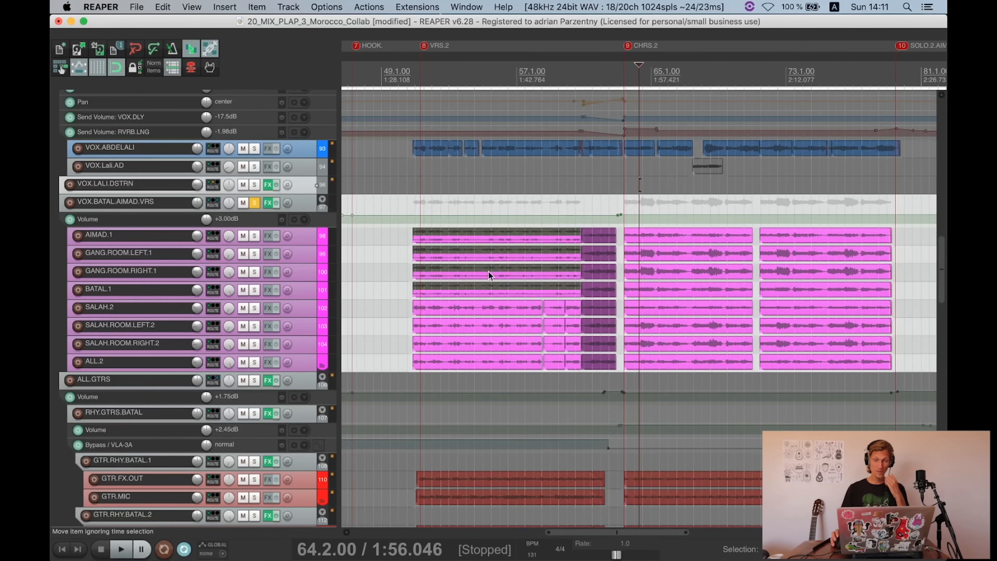
pyautogui.scroll(2, 488, 272)
pyautogui.press('super+s')
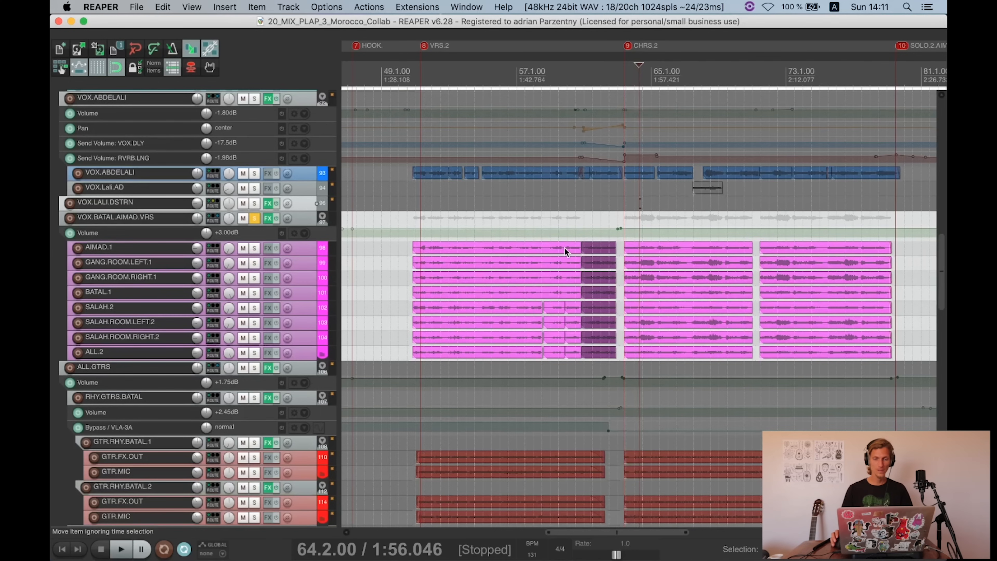
# Step: Inspect the split SALAH.2 to ALL.2 items around bar 59 up close, selecting the SALAH-03 item at 59.2.00
pyautogui.click(552, 313)
pyautogui.scroll(8, 552, 314)
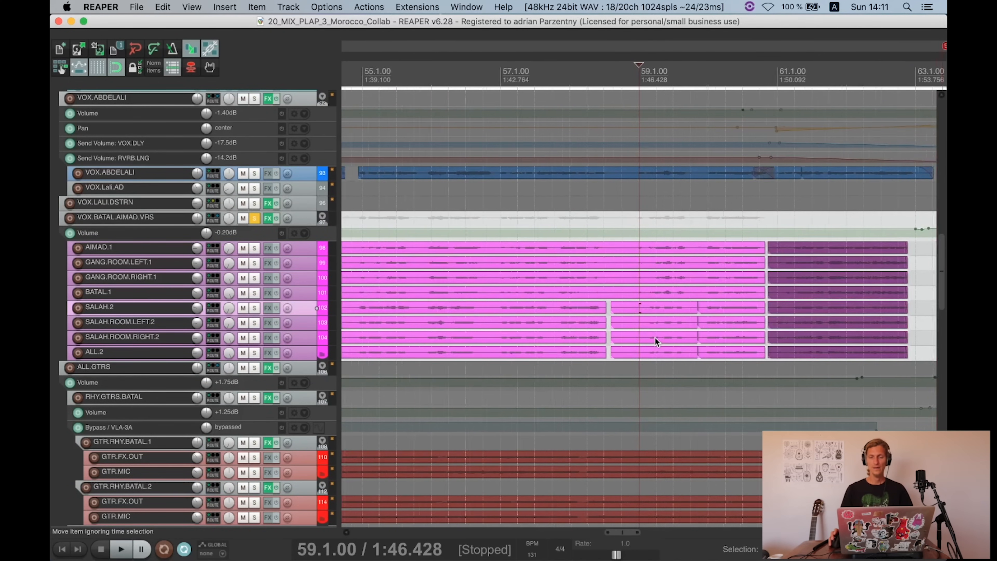
pyautogui.scroll(3, 654, 339)
pyautogui.scroll(-3, 695, 344)
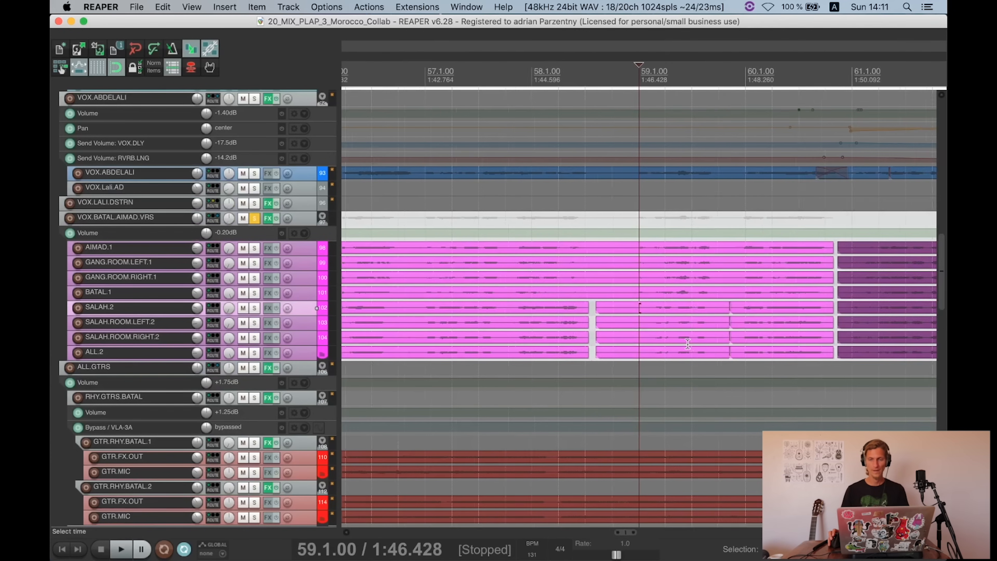
pyautogui.scroll(2, 689, 350)
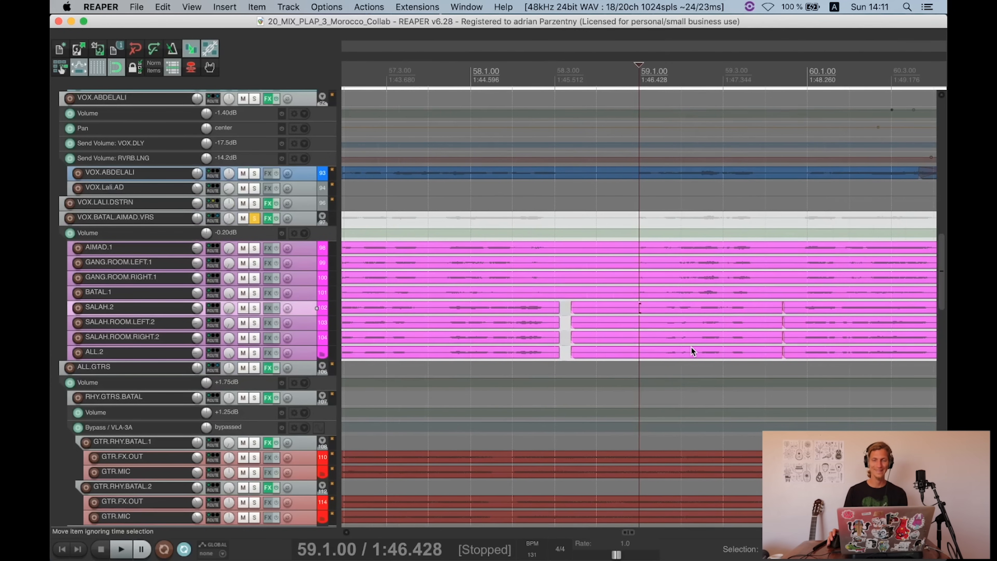
pyautogui.scroll(-2, 683, 346)
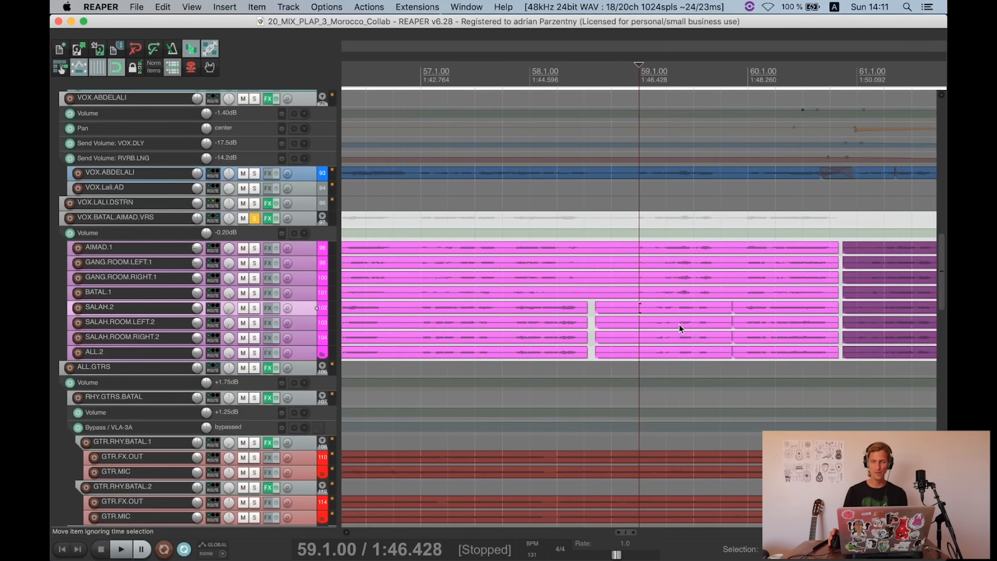
pyautogui.scroll(3, 678, 330)
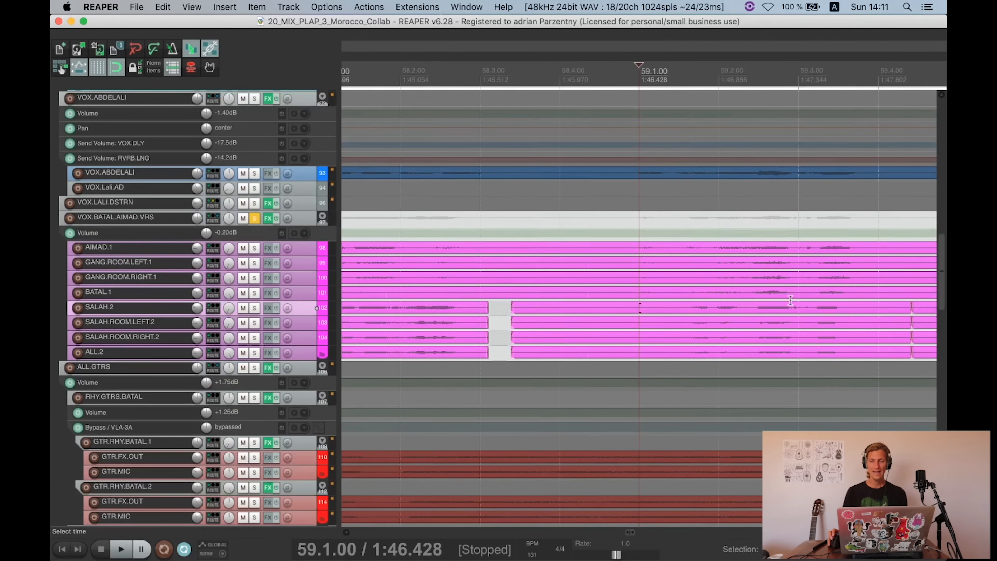
pyautogui.scroll(3, 785, 304)
pyautogui.click(740, 314)
pyautogui.scroll(-3, 798, 317)
pyautogui.scroll(3, 765, 314)
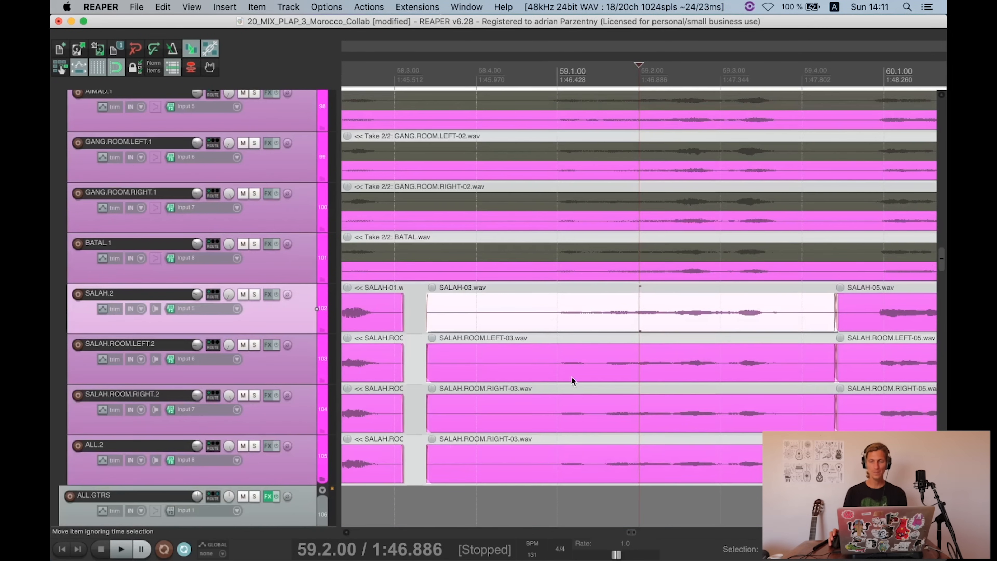
pyautogui.scroll(-3, 748, 354)
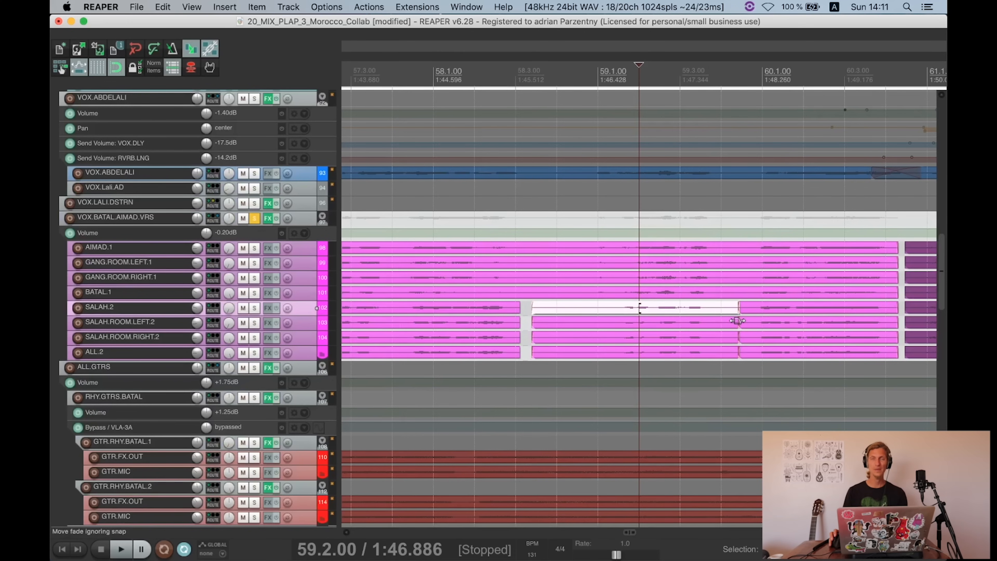
# Step: Select the ALL.2 item at 66.3.00 in CHRS.2, look over the surrounding tracks, and clear the VOX.BATAL.AIMAD.VRS solo
pyautogui.scroll(-8, 733, 311)
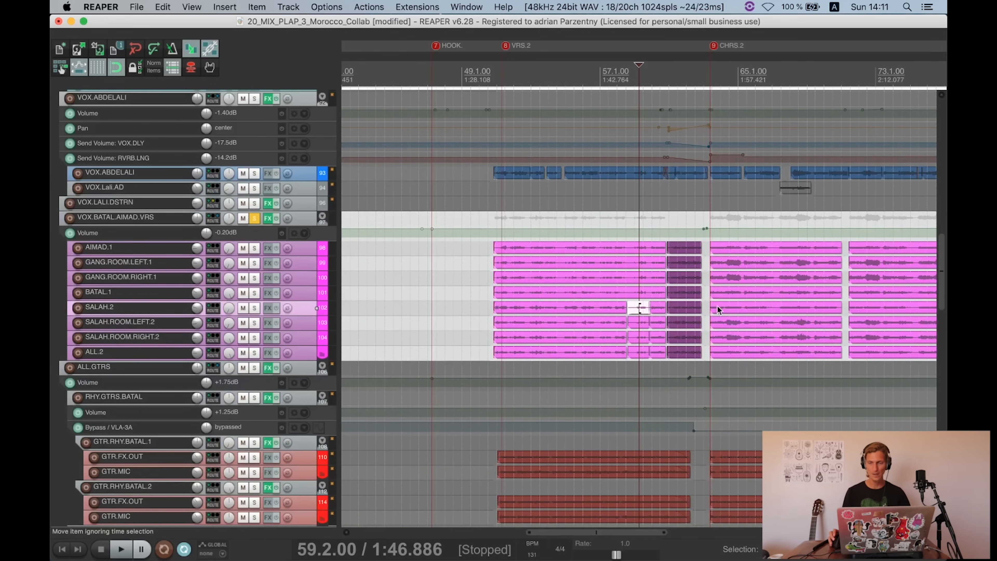
pyautogui.click(767, 352)
pyautogui.scroll(-3, 801, 338)
pyautogui.scroll(4, 785, 340)
pyautogui.scroll(5, 279, 307)
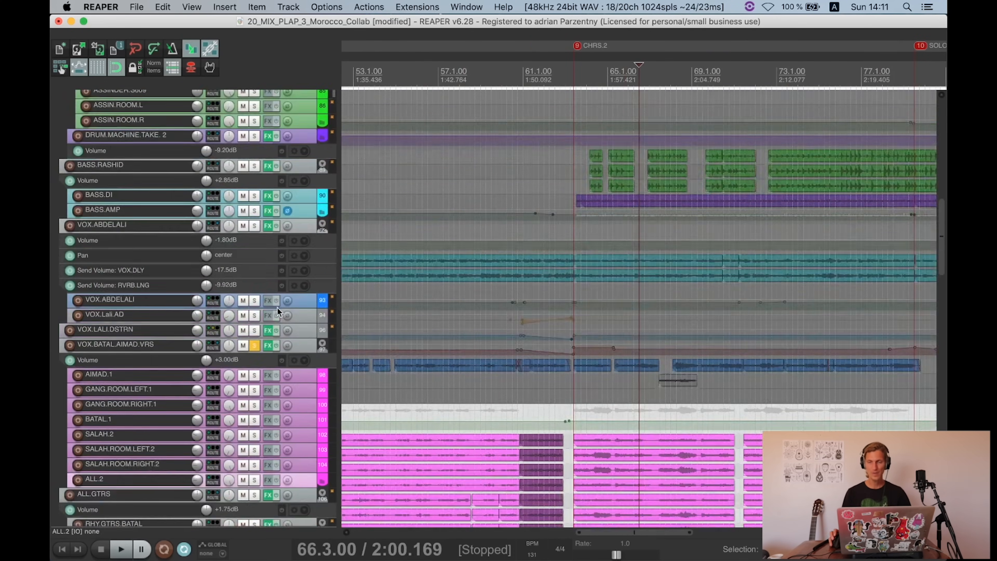
pyautogui.scroll(4, 277, 307)
pyautogui.scroll(-10, 291, 318)
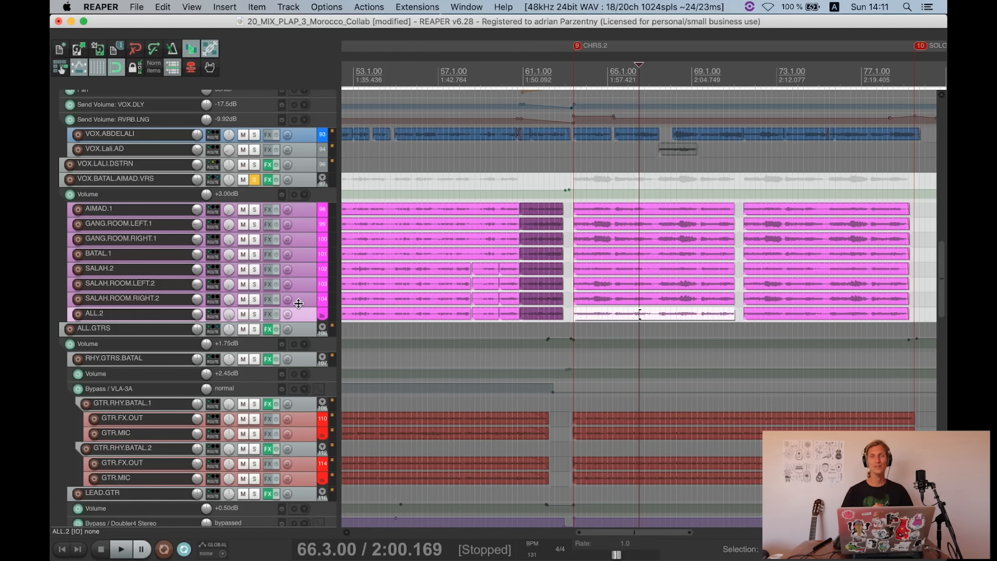
pyautogui.scroll(-3, 223, 132)
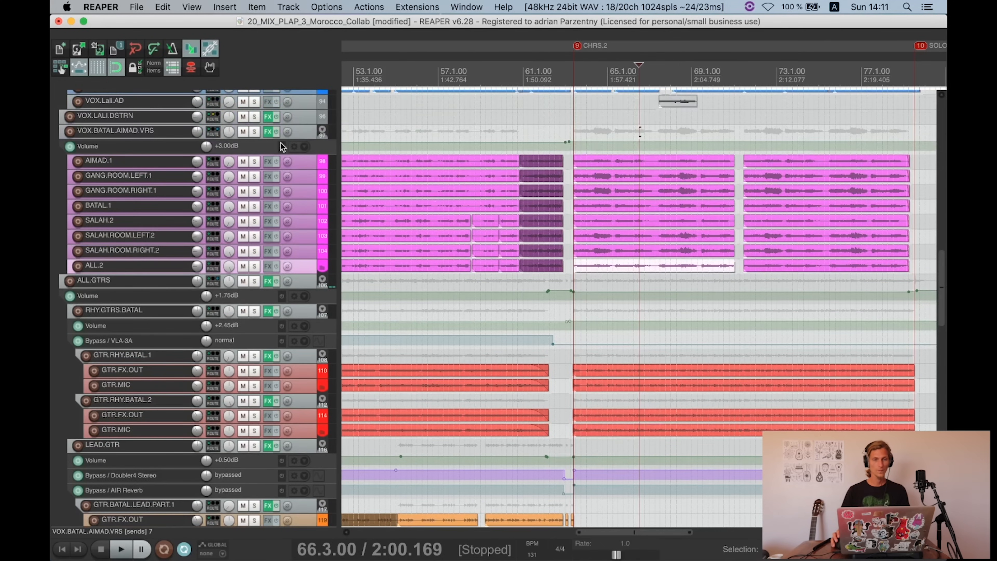
# Step: Review the sends in the routing of the VOX.BATAL.AIMAD.VRS folder track and close the routing window
pyautogui.click(212, 132)
pyautogui.moveTo(490, 118); pyautogui.dragTo(379, 75)
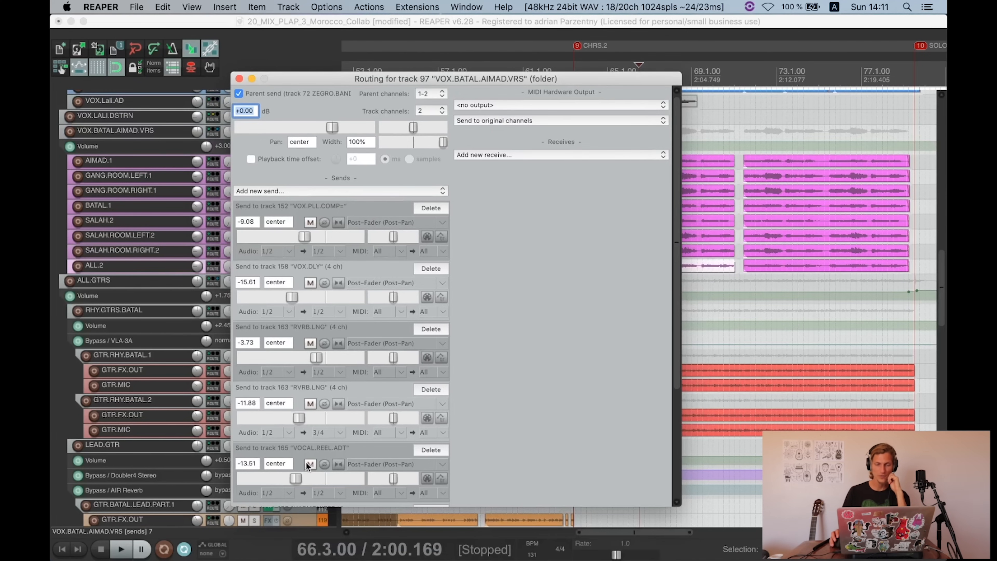
pyautogui.scroll(-3, 391, 367)
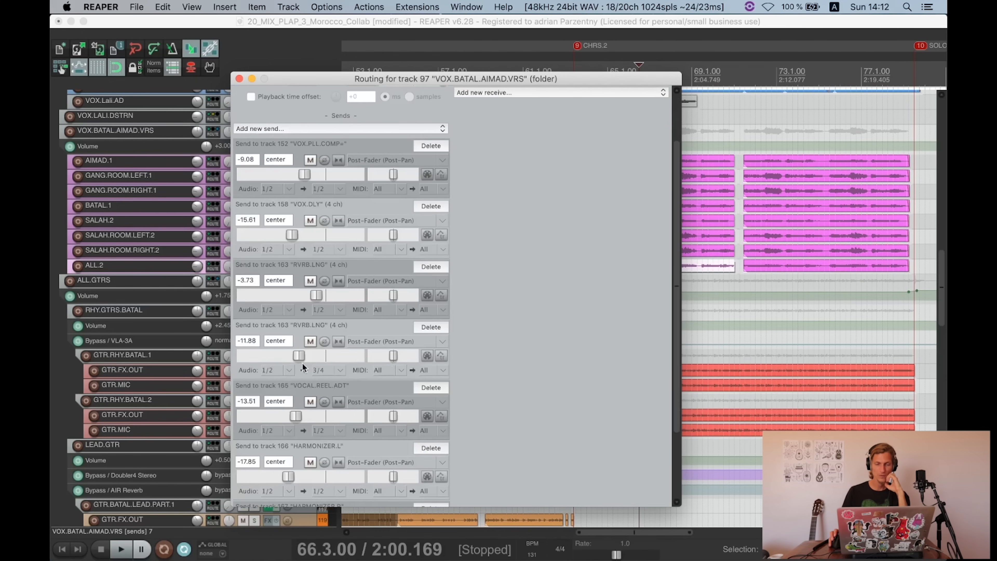
pyautogui.click(239, 79)
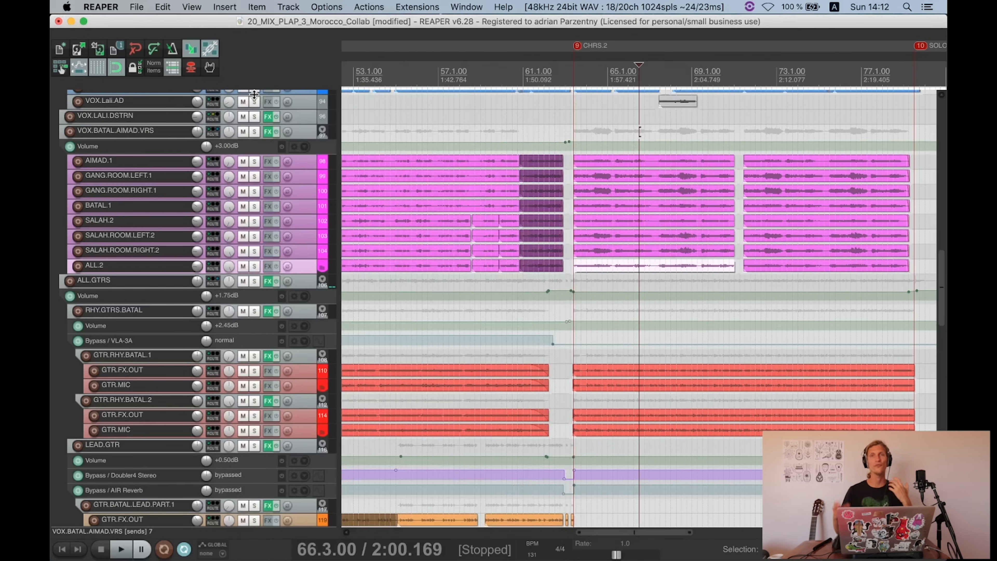
# Step: Play the full mix from 66.3.00 and save the project
pyautogui.scroll(3, 141, 153)
pyautogui.press('space')
pyautogui.press('super+s')
pyautogui.scroll(2, 230, 199)
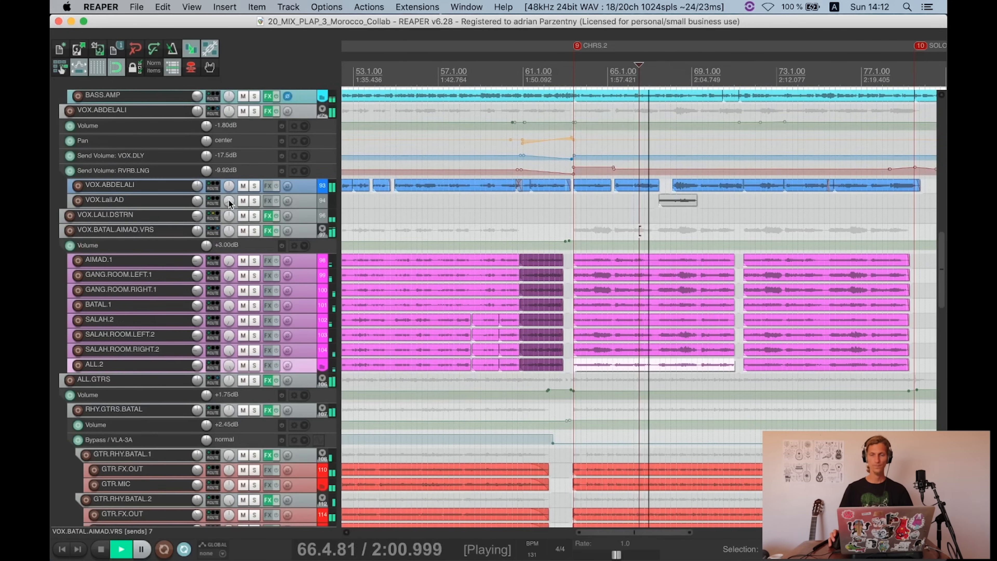
# Step: Follow the gang vocals in the playing mix around 65.1.00, stop playback and solo the ALL.GTRS folder track
pyautogui.scroll(5, 552, 248)
pyautogui.scroll(1, 552, 247)
pyautogui.scroll(-1, 553, 251)
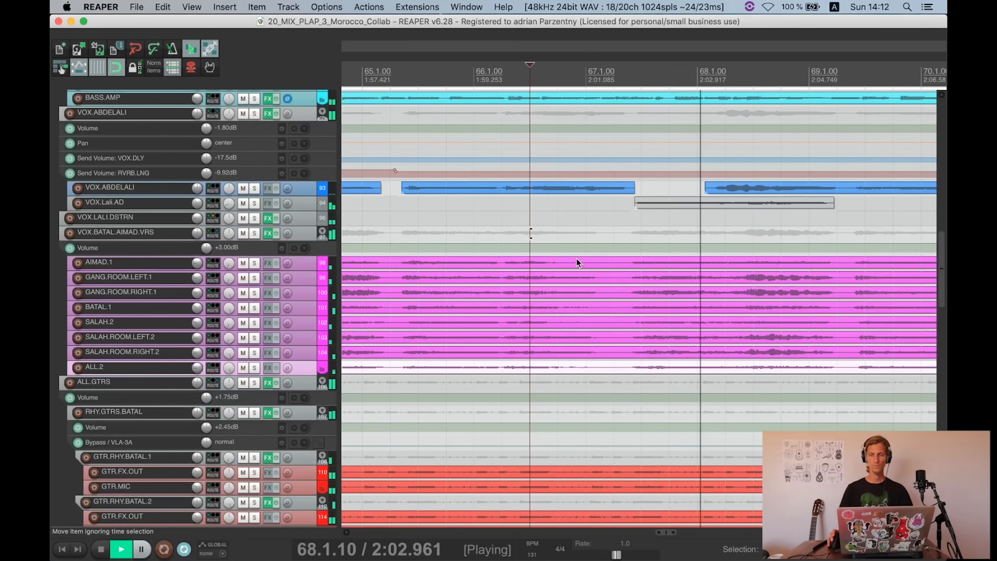
pyautogui.scroll(-2, 576, 258)
pyautogui.scroll(-4, 573, 258)
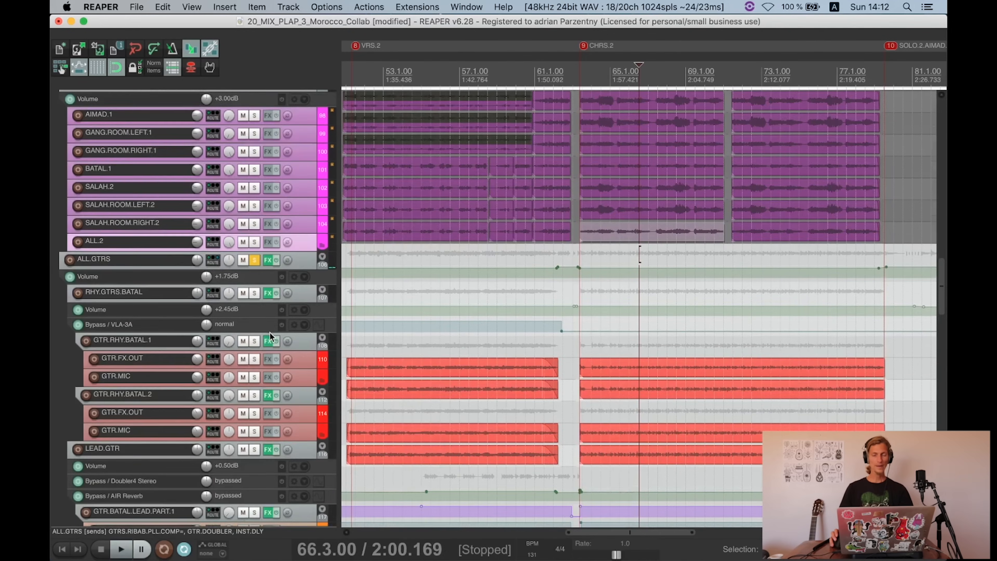
# Step: Look over the rhythm and lead guitar tracks inside ALL.GTRS across the whole song and save the project
pyautogui.scroll(-1, 270, 334)
pyautogui.scroll(-4, 323, 346)
pyautogui.scroll(-4, 443, 299)
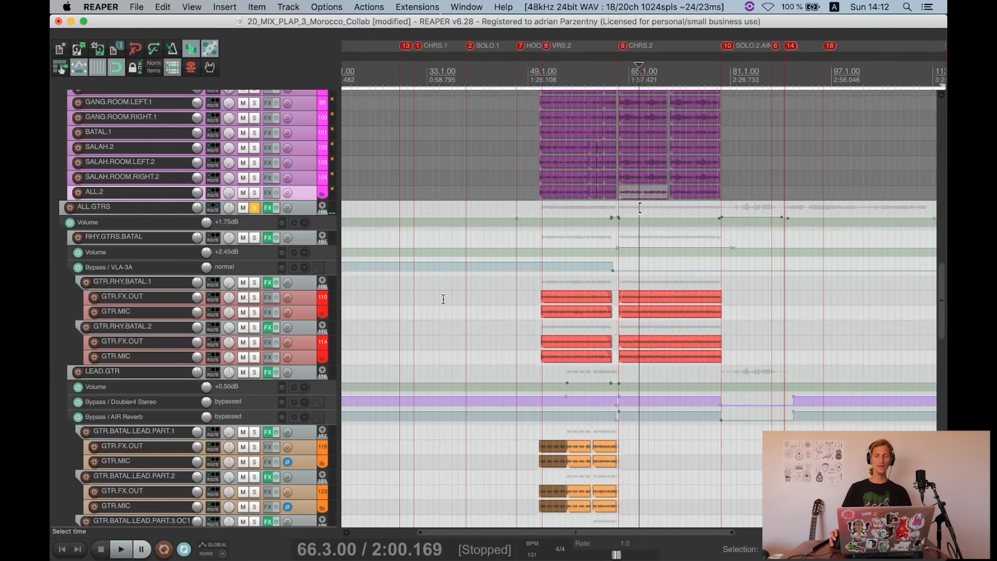
pyautogui.scroll(-4, 272, 263)
pyautogui.press('super+s')
pyautogui.scroll(-3, 528, 234)
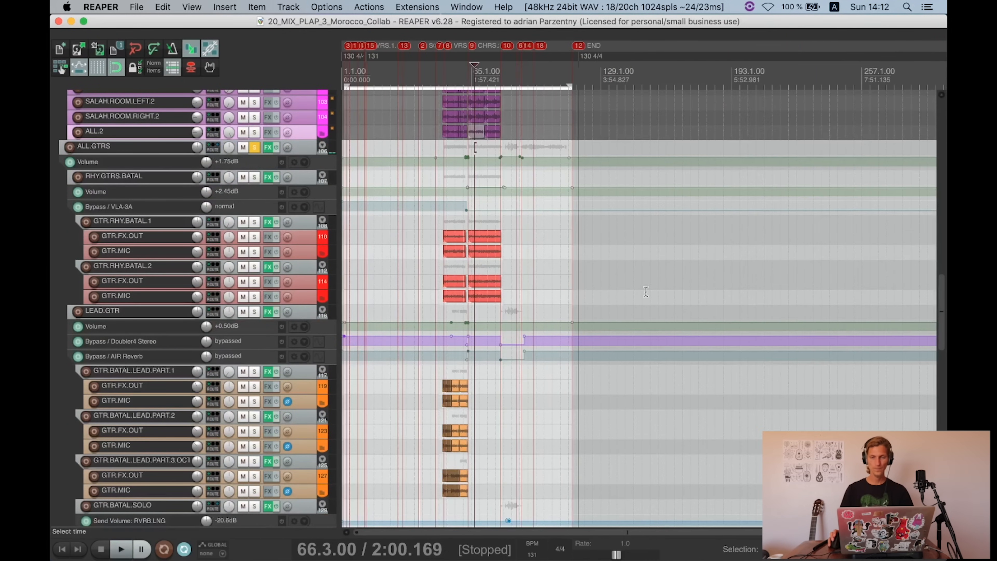
# Step: Place the edit cursor at 51.1.00, where the rhythm guitars enter, and select the RHY.GTRS.BATAL track
pyautogui.scroll(2, 647, 291)
pyautogui.scroll(-1, 600, 277)
pyautogui.click(551, 196)
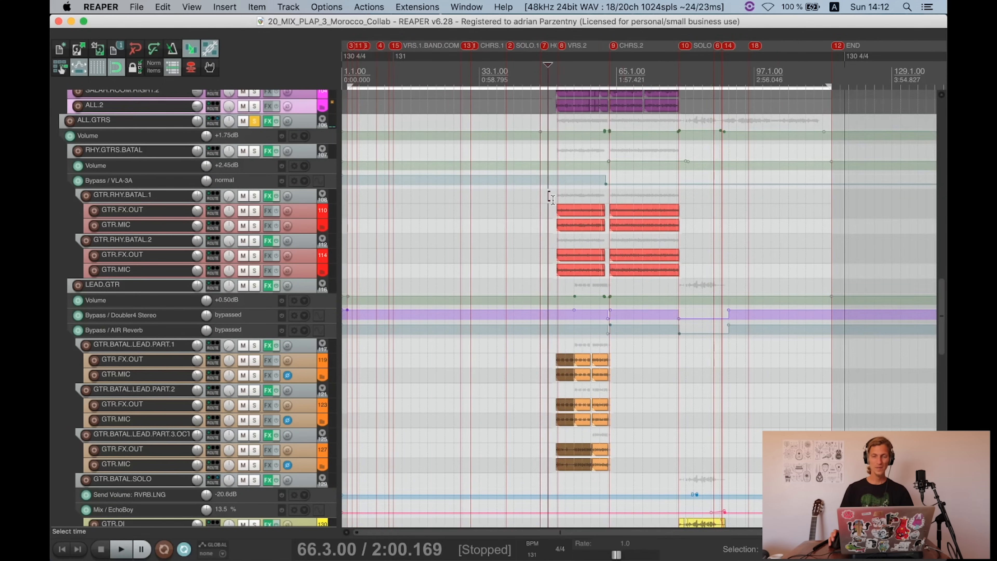
pyautogui.scroll(4, 722, 271)
pyautogui.scroll(2, 721, 257)
pyautogui.scroll(-2, 721, 256)
pyautogui.click(676, 151)
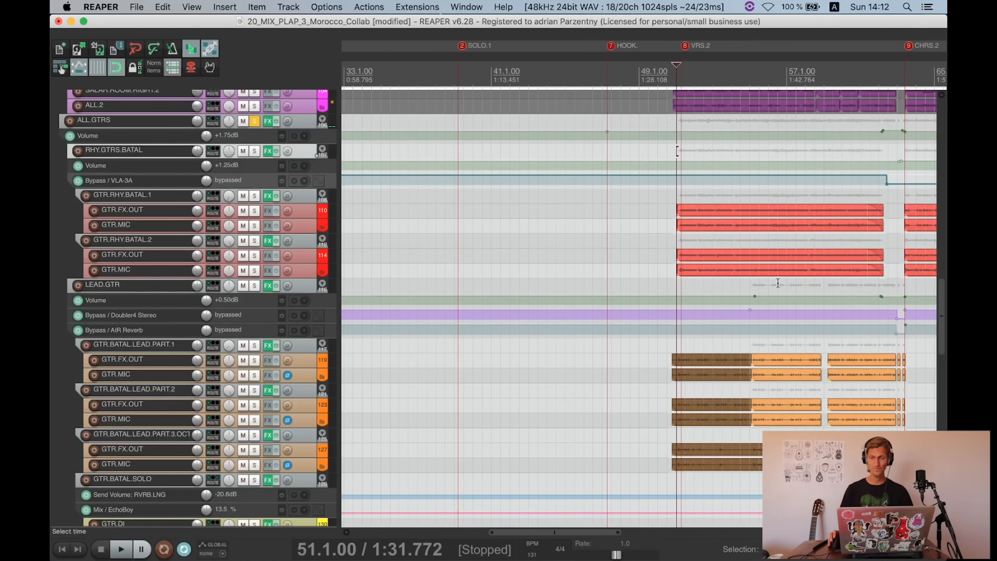
# Step: Solo RHY.GTRS.BATAL, play the rhythm guitars from 51.1.00 and stop playback
pyautogui.scroll(4, 746, 298)
pyautogui.scroll(2, 725, 295)
pyautogui.scroll(-3, 728, 299)
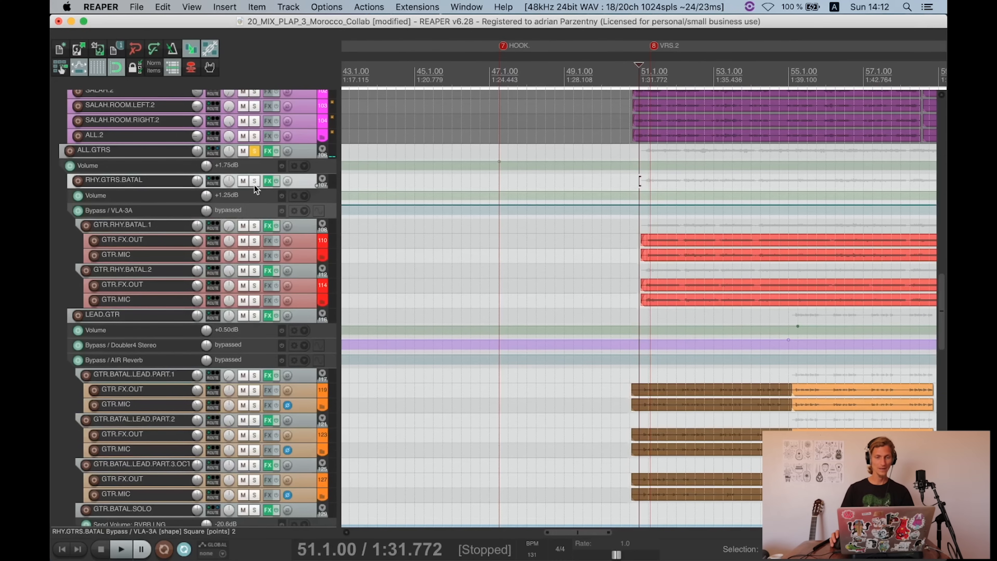
pyautogui.click(255, 182)
pyautogui.press('space')
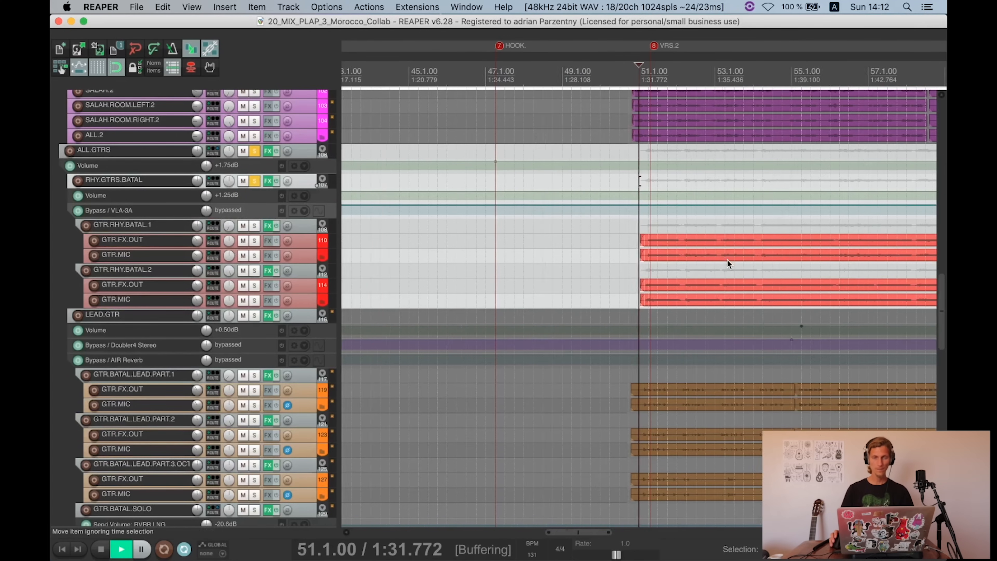
pyautogui.scroll(-2, 722, 267)
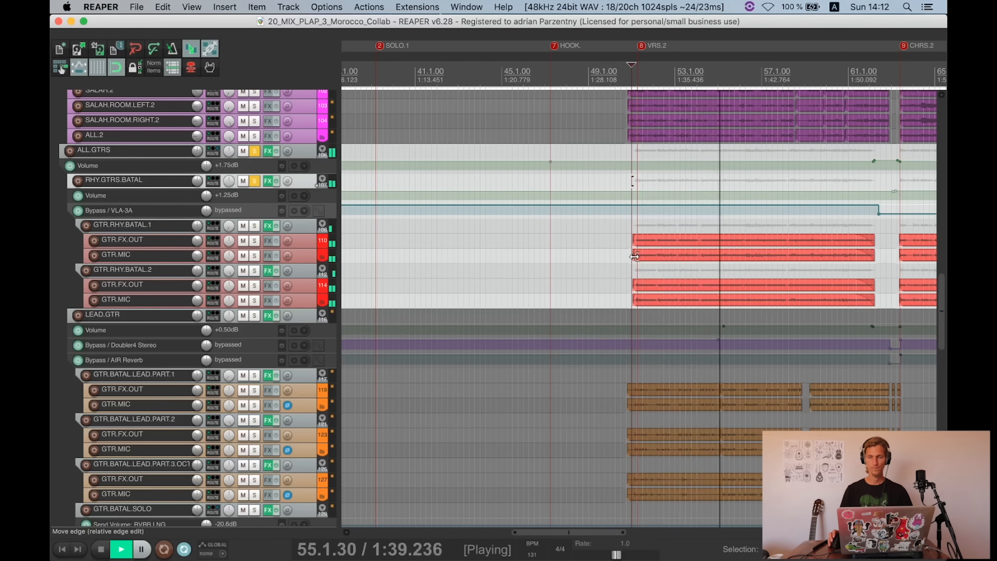
pyautogui.press('space')
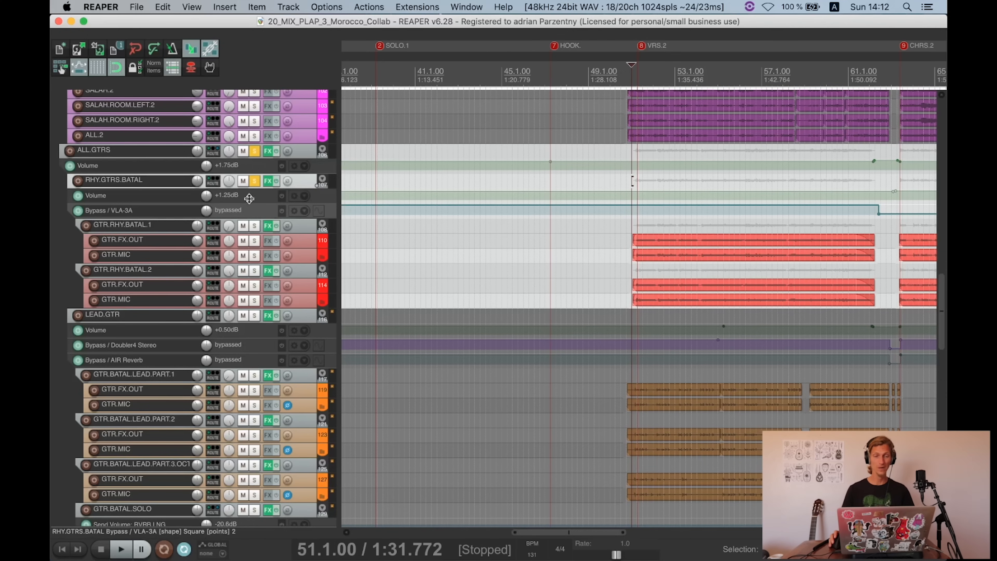
# Step: Point out the GTR.FX.OUT and GTR.MIC tracks by name without renaming them, and select their GTR.RHY.BATAL.1 folder
pyautogui.click(150, 242)
pyautogui.doubleClick(151, 242)
pyautogui.press('Escape')
pyautogui.doubleClick(159, 256)
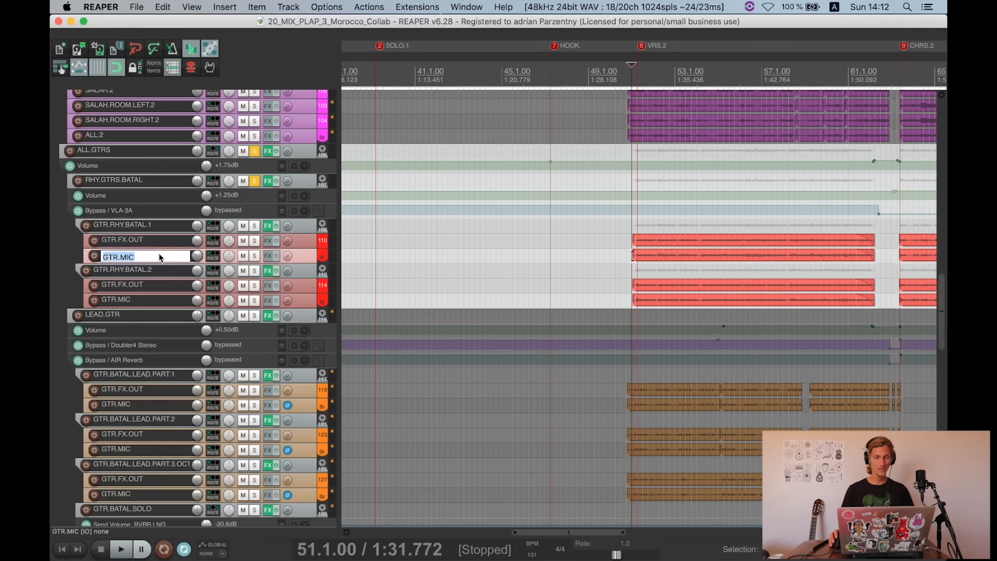
pyautogui.click(298, 231)
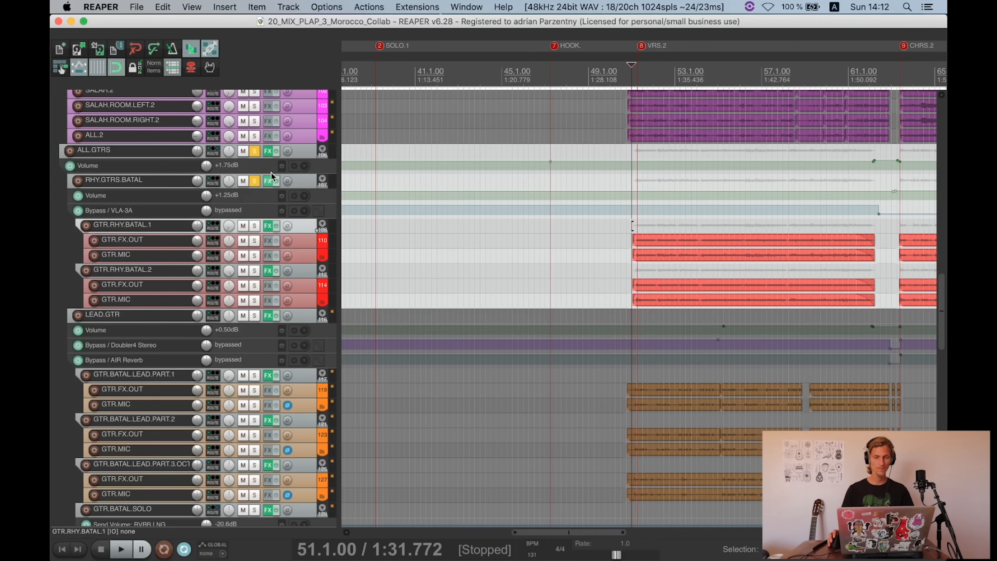
# Step: Step quickly through the ALL.GTRS effects chain from REQ 4 Stereo to Decapitator and close the chain window
pyautogui.click(268, 151)
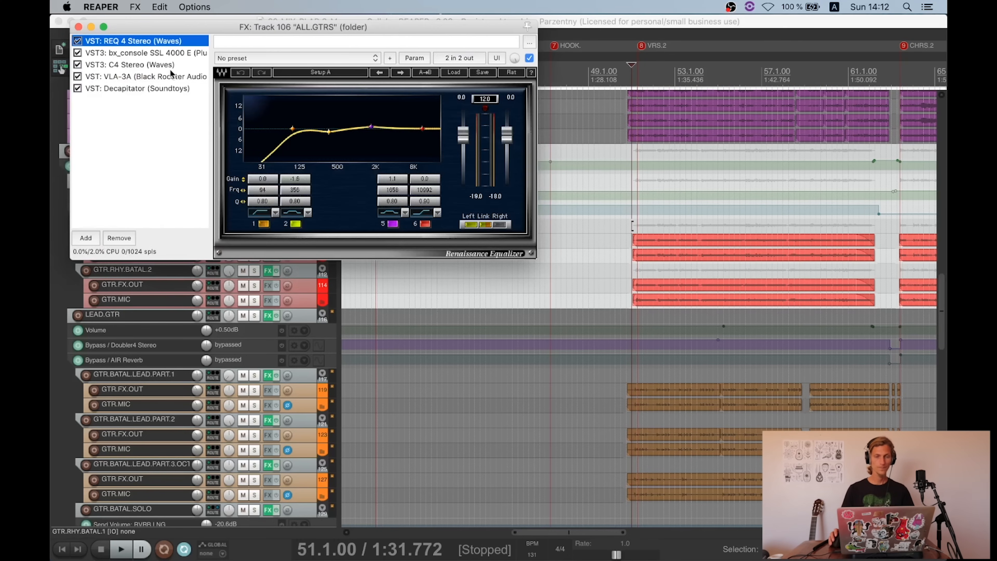
pyautogui.click(149, 52)
pyautogui.click(157, 59)
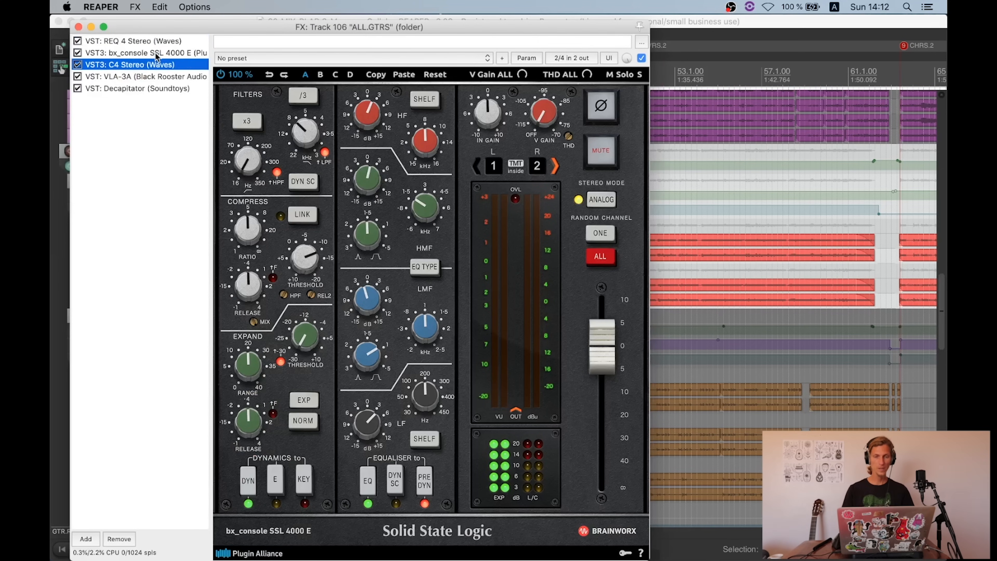
pyautogui.press('Down')
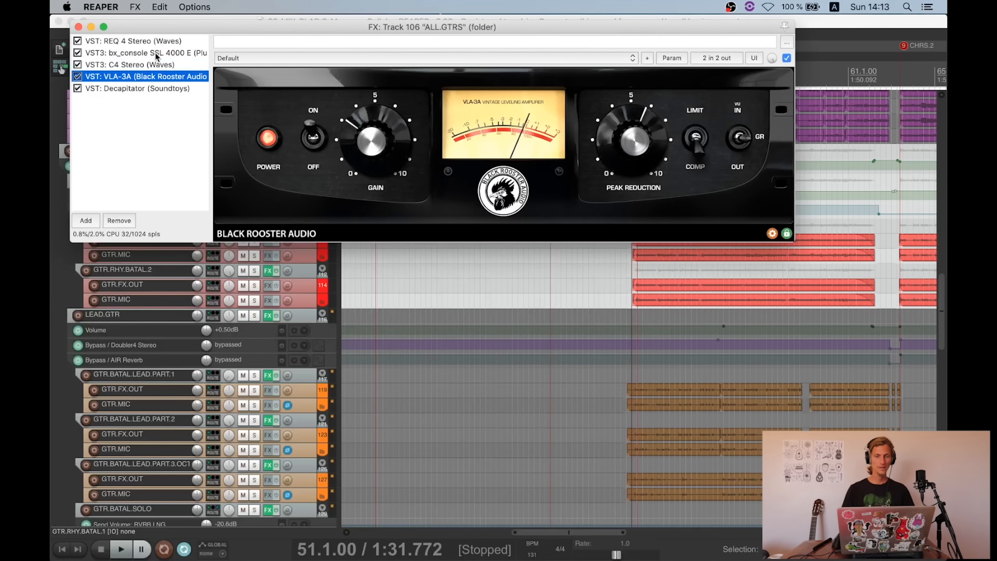
pyautogui.press('Down')
pyautogui.click(78, 27)
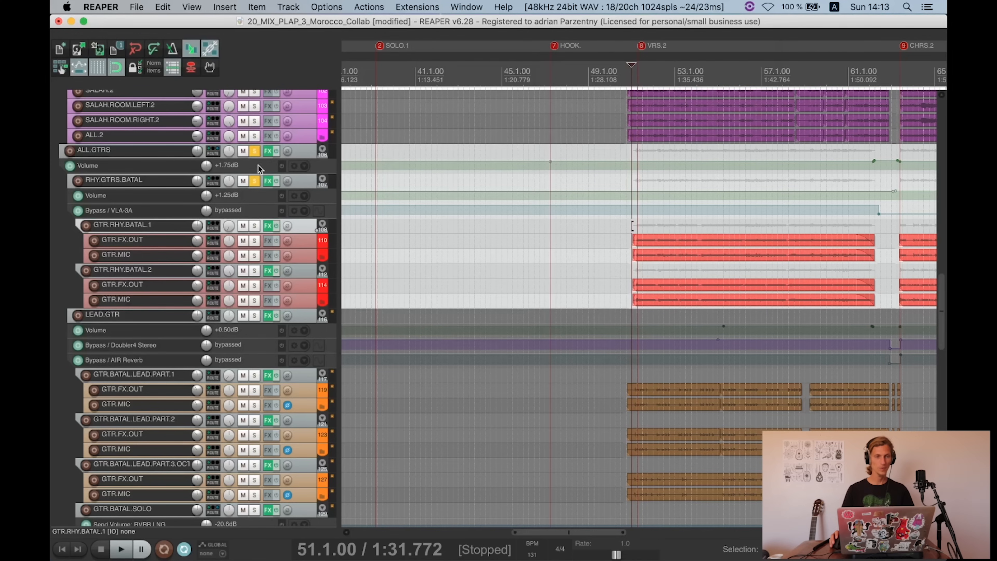
# Step: Reopen the ALL.GTRS effects and review REQ 4, bx_console SSL 4000 E, C4, VLA-3A and Decapitator one by one, closing the window at the end
pyautogui.click(268, 153)
pyautogui.click(151, 46)
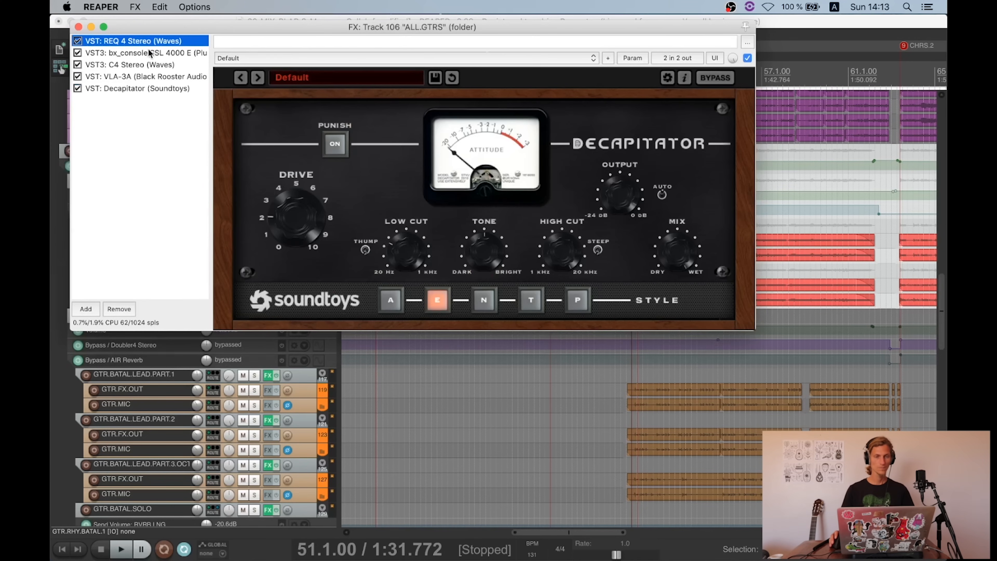
pyautogui.click(146, 52)
pyautogui.click(145, 42)
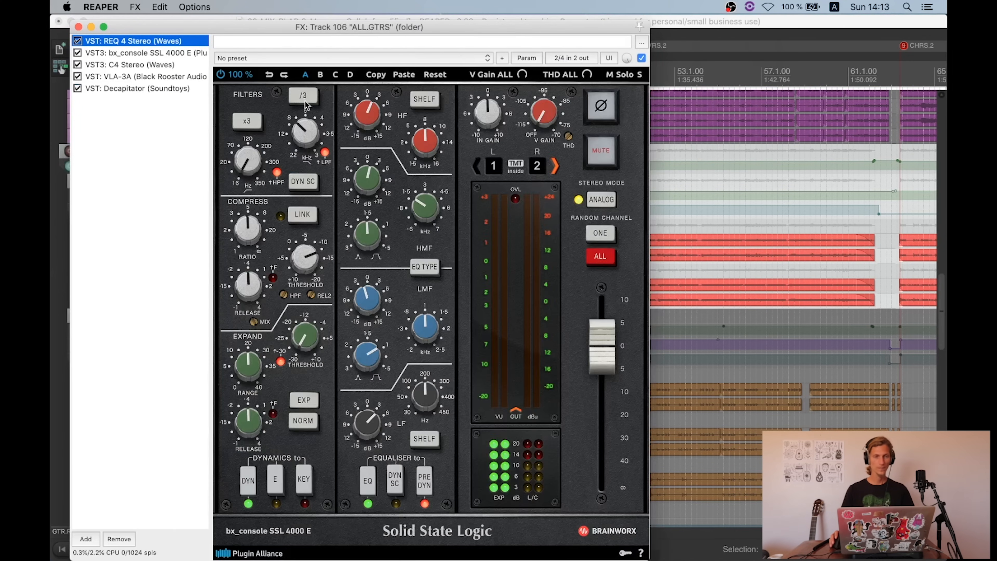
pyautogui.click(162, 54)
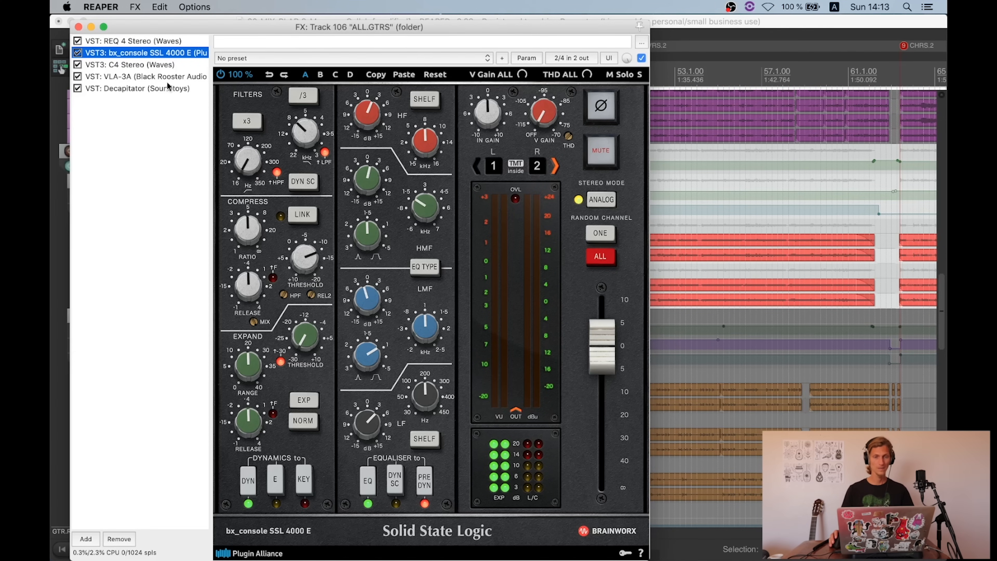
pyautogui.click(174, 65)
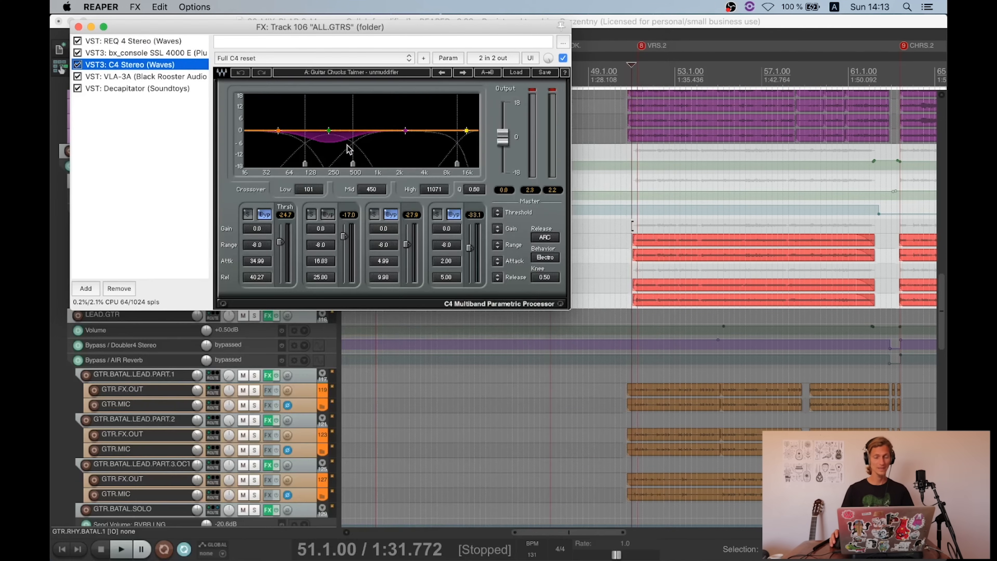
pyautogui.click(136, 76)
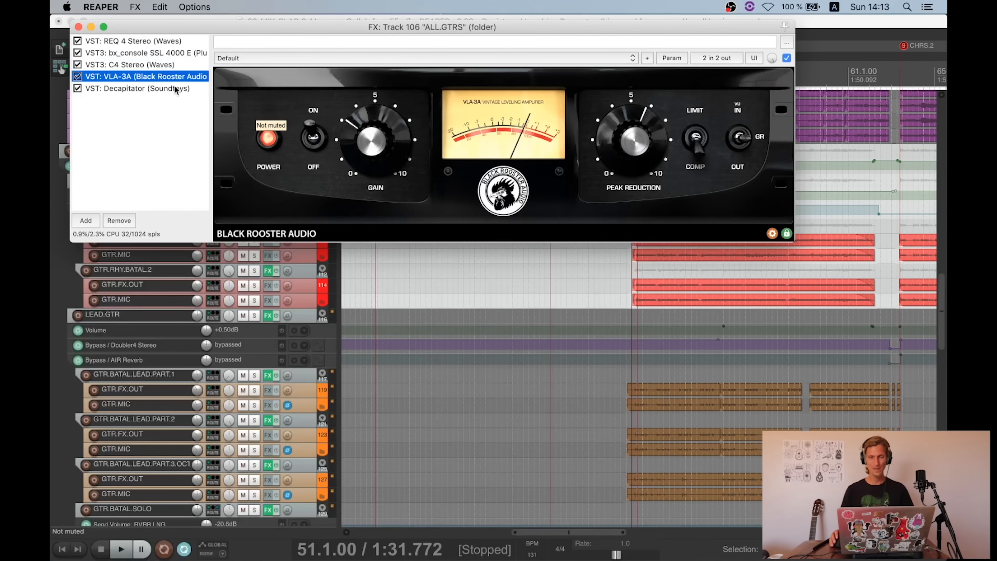
pyautogui.click(196, 88)
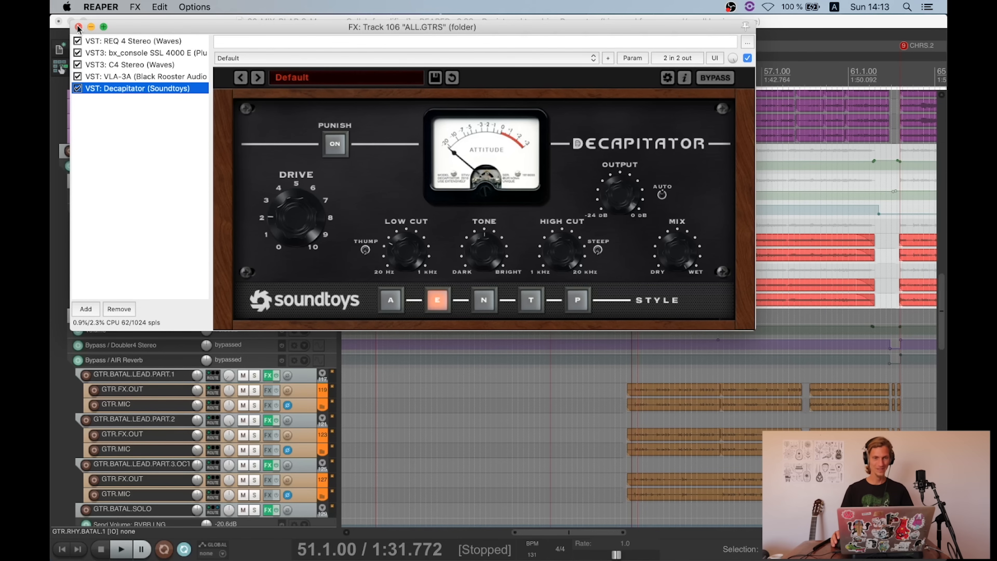
pyautogui.click(78, 27)
# Step: Inspect the VLA-3A on RHY.GTRS.BATAL, try removing it from the chain, undo the removal and close the effects window
pyautogui.click(268, 181)
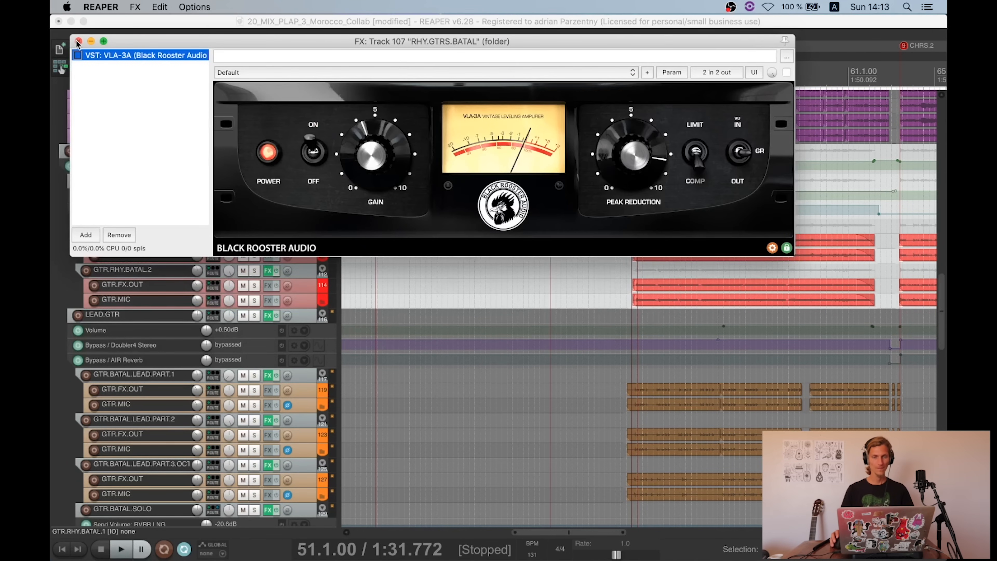
pyautogui.click(79, 42)
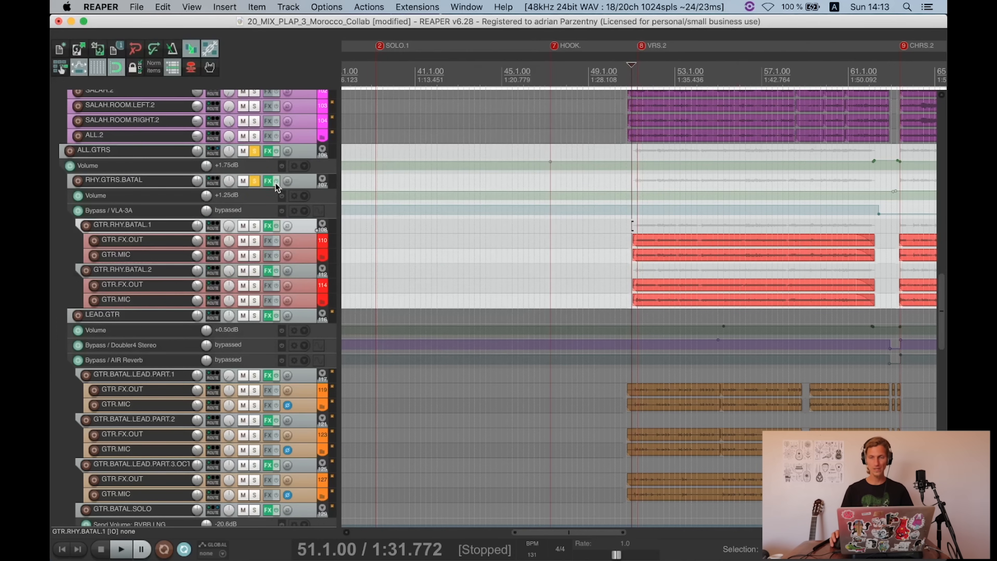
pyautogui.click(269, 182)
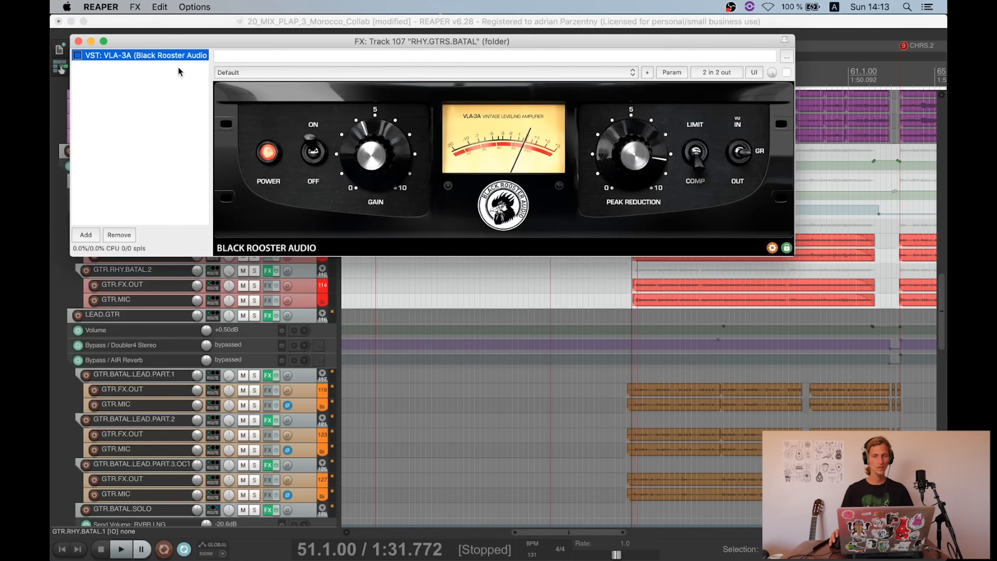
pyautogui.press('Delete')
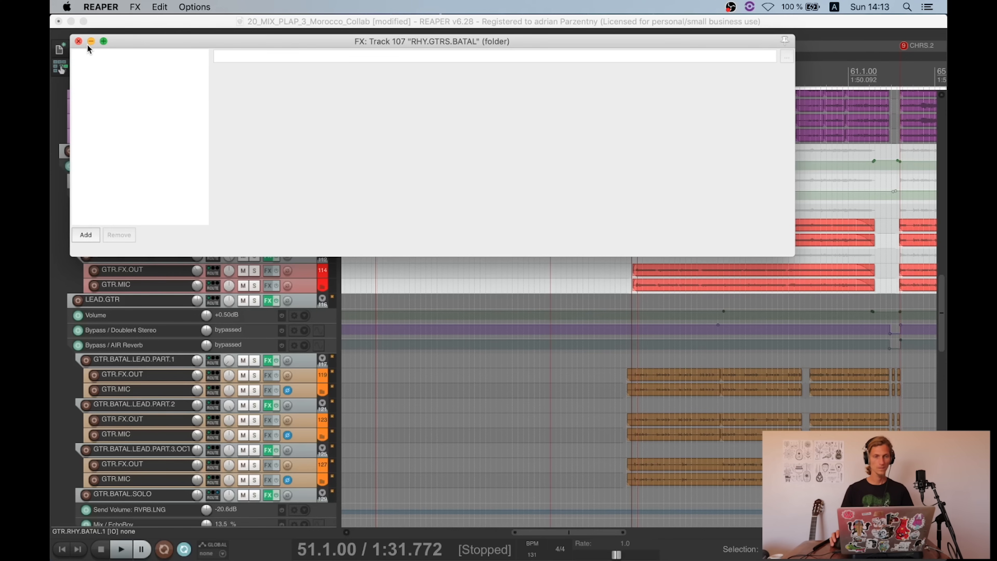
pyautogui.press('super+z')
pyautogui.click(79, 41)
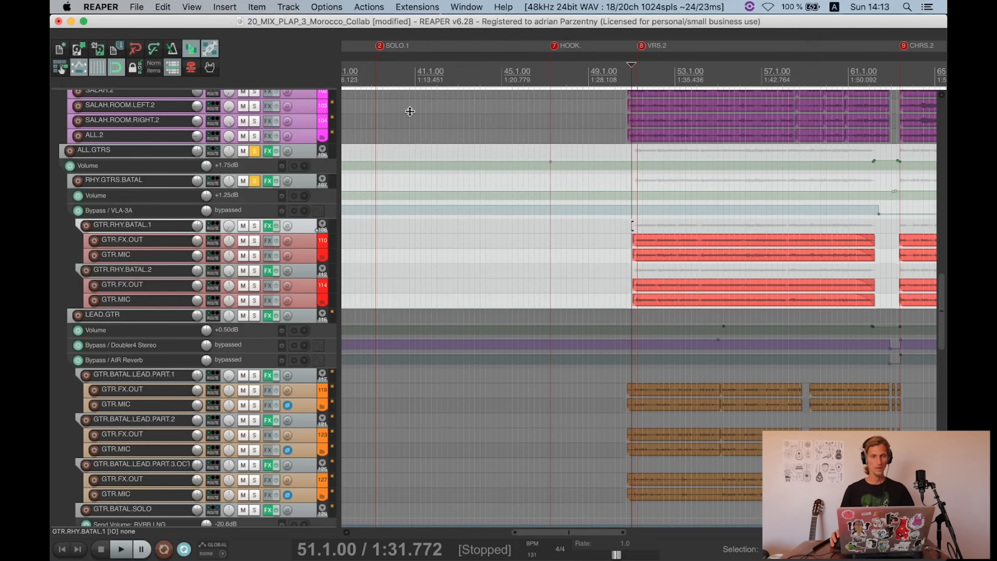
# Step: Examine the Bypass / VLA-3A envelope on RHY.GTRS.BATAL and play the soloed guitars from 63.1.00, just before CHRS.2
pyautogui.scroll(-6, 749, 207)
pyautogui.scroll(3, 726, 167)
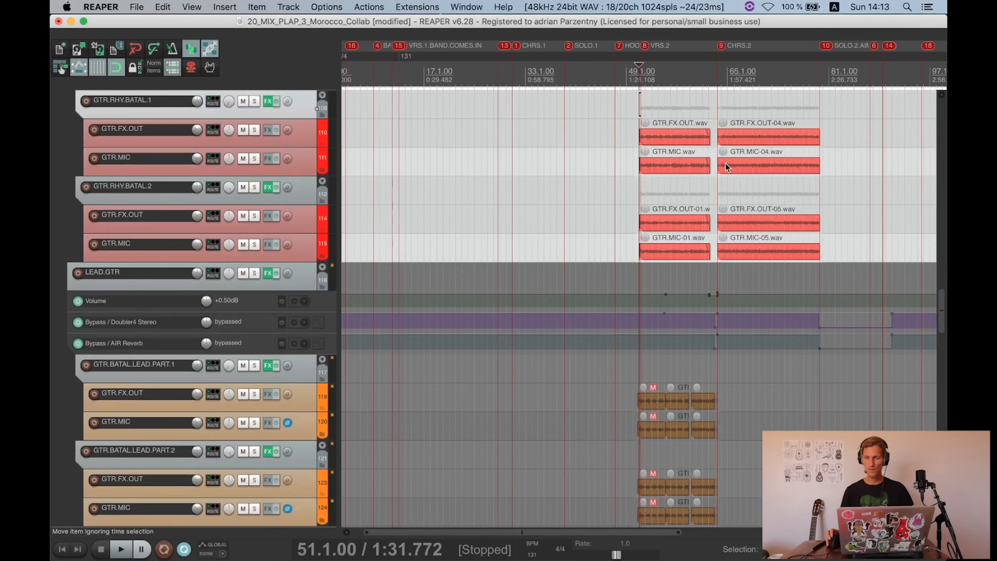
pyautogui.scroll(3, 214, 192)
pyautogui.scroll(1, 224, 192)
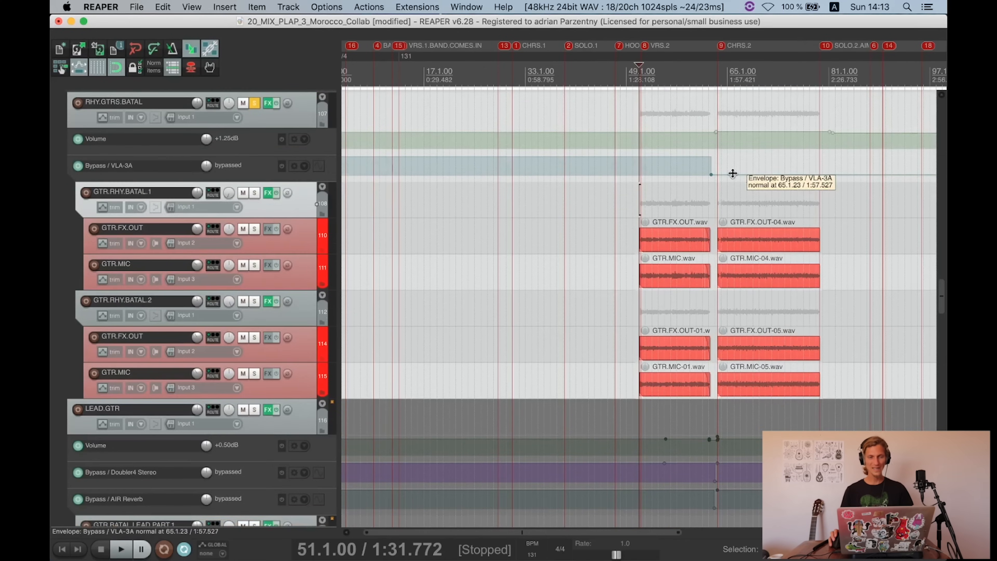
pyautogui.click(715, 191)
pyautogui.scroll(7, 788, 208)
pyautogui.press('space')
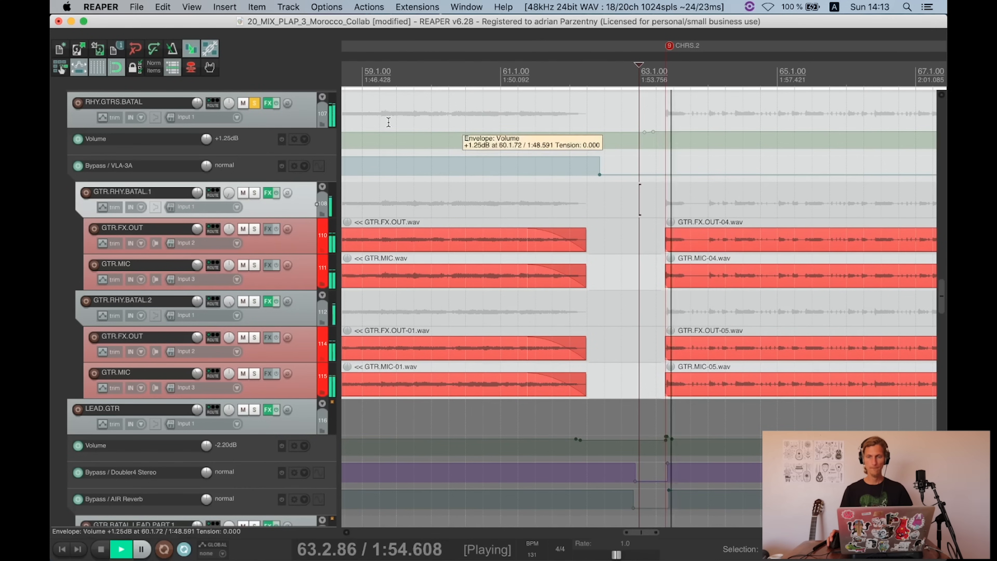
# Step: Watch the RHY.GTRS.BATAL VLA-3A meter while playing from 63.1.00, stop playback and close the effects window
pyautogui.press('space')
pyautogui.click(267, 102)
pyautogui.press('space')
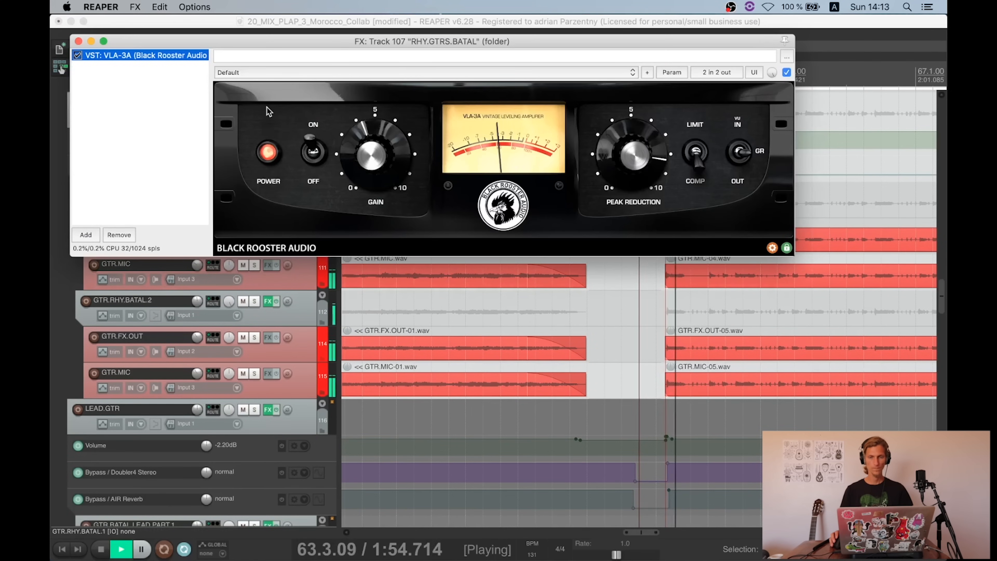
pyautogui.press('space')
pyautogui.click(79, 41)
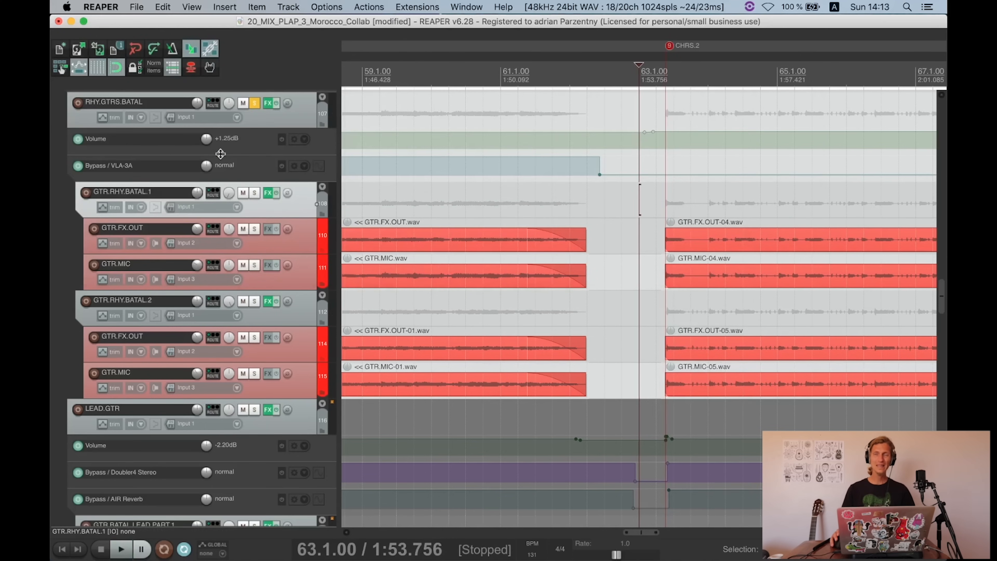
# Step: Switch the solo from RHY.GTRS.BATAL to GTR.RHY.BATAL.1 and open that folder's REQ 4 Stereo equalizer
pyautogui.press('super+Down')
pyautogui.scroll(-1, 277, 242)
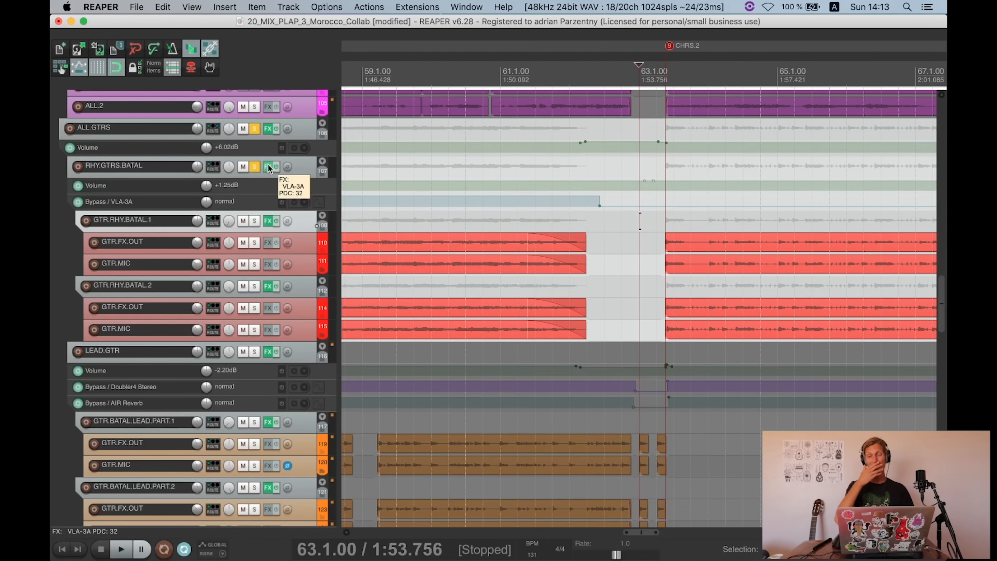
pyautogui.scroll(2, 730, 199)
pyautogui.scroll(3, 729, 203)
pyautogui.scroll(-4, 728, 204)
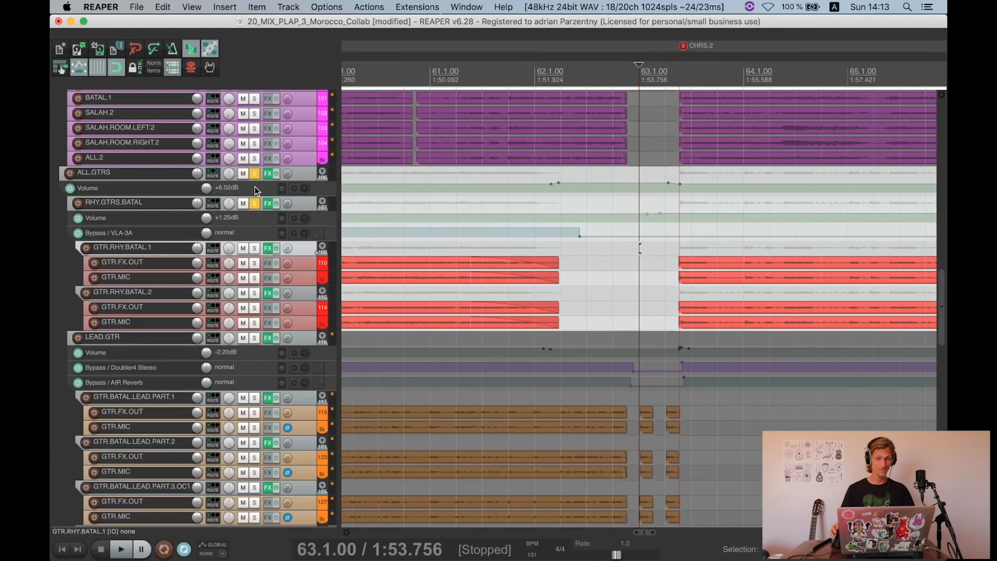
pyautogui.click(254, 203)
pyautogui.click(255, 248)
pyautogui.click(268, 248)
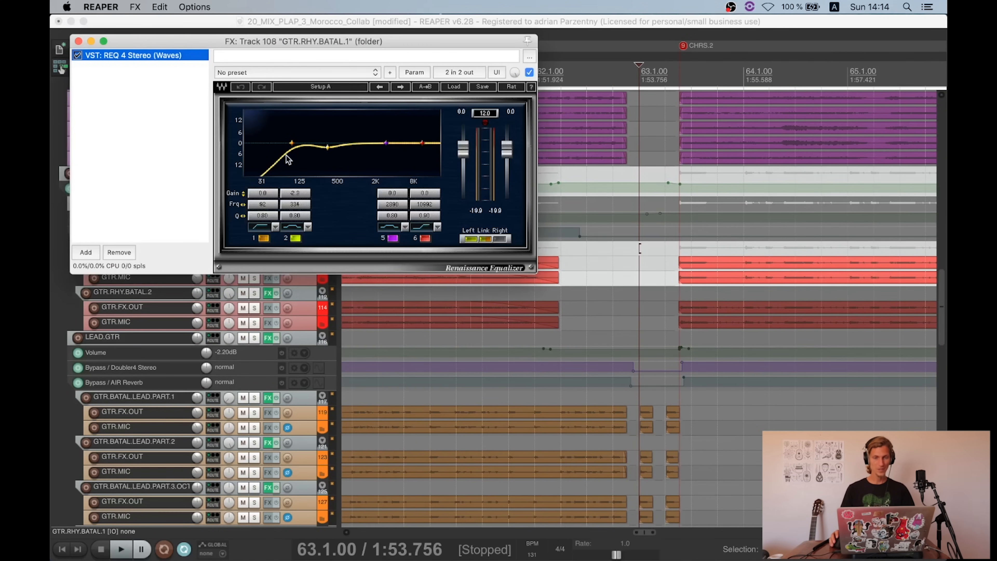
# Step: Unsolo GTR.RHY.BATAL.1, inspect the REQ 4 Stereo equalizer on the GTR.RHY.BATAL.2 folder and close its effects window
pyautogui.click(79, 41)
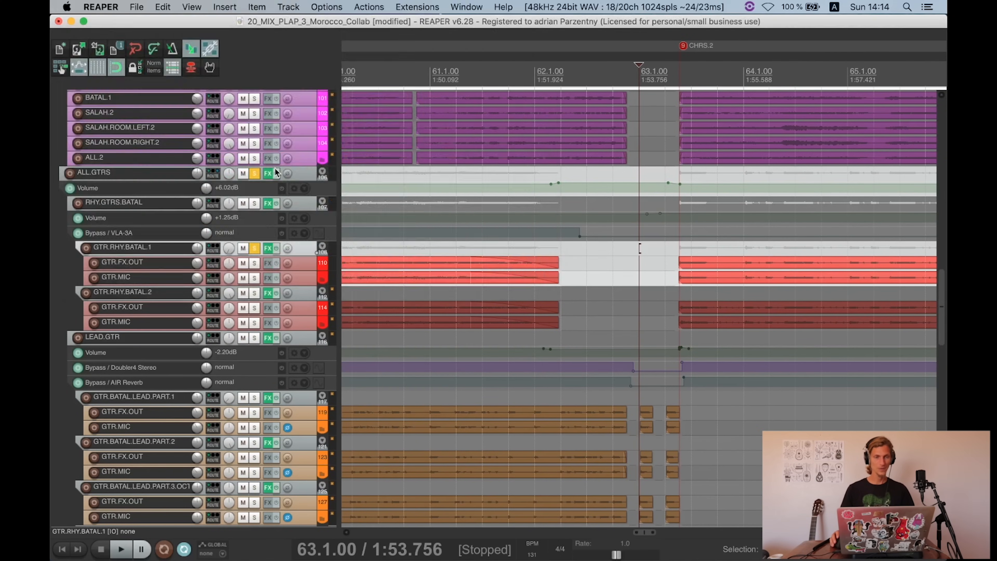
pyautogui.click(255, 249)
pyautogui.click(268, 293)
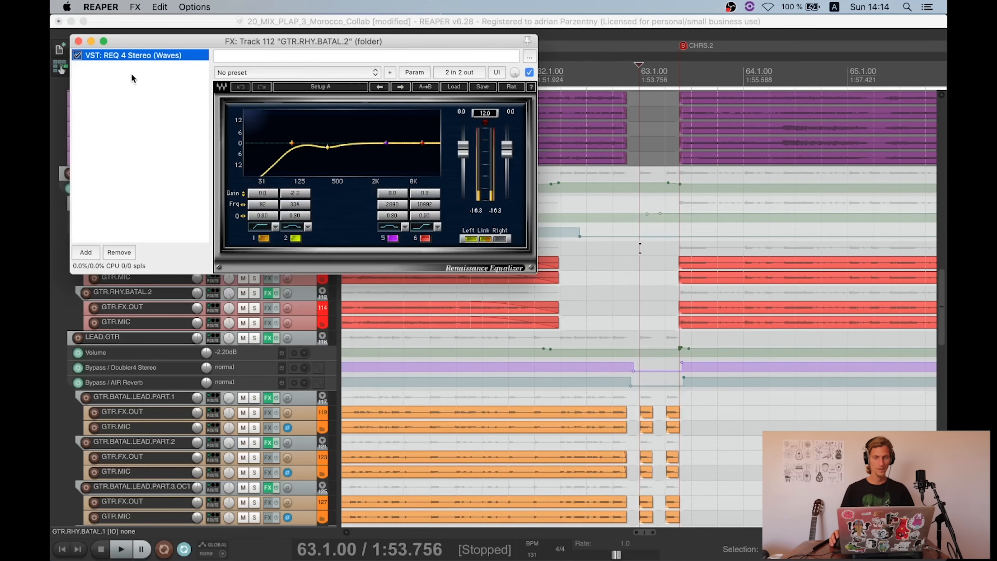
pyautogui.click(78, 41)
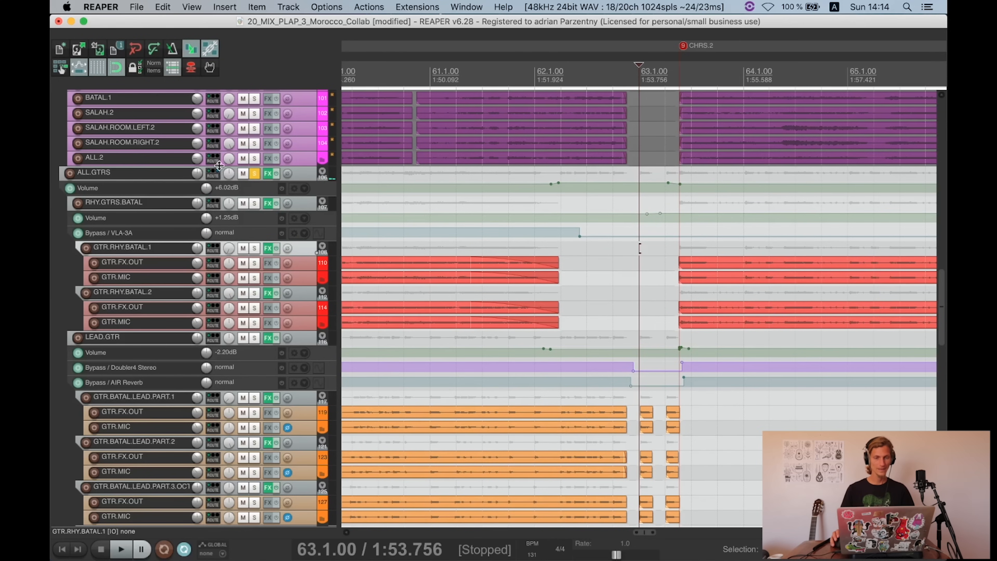
# Step: Review the sends in the ALL.GTRS routing window, close it and switch the solo from ALL.GTRS to LEAD.GTR
pyautogui.click(214, 174)
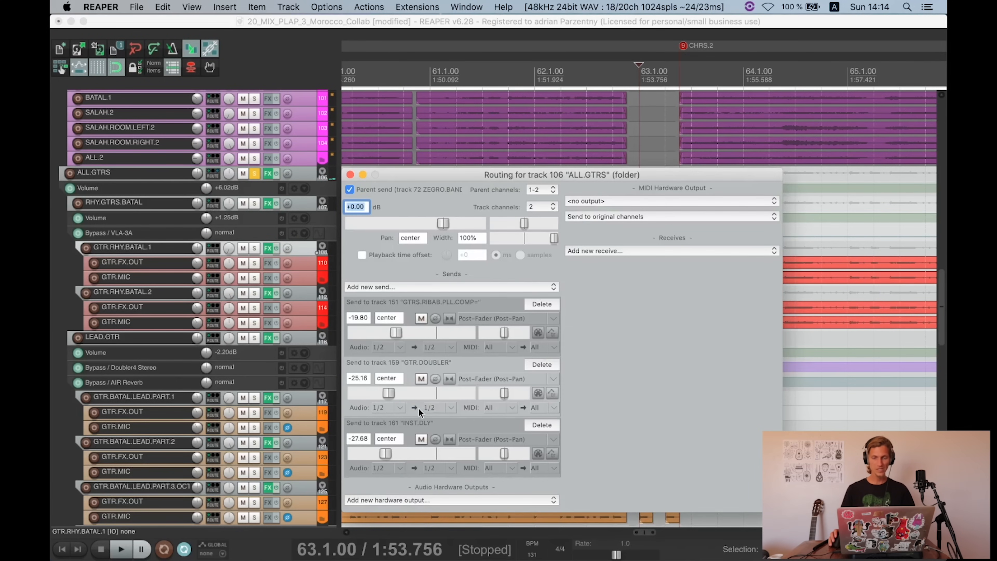
pyautogui.click(349, 174)
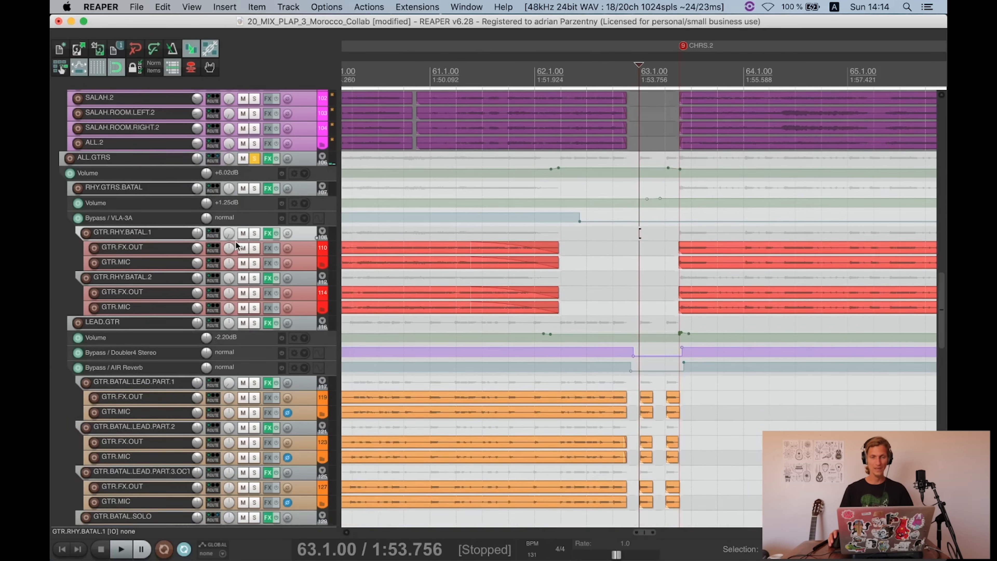
pyautogui.scroll(-3, 247, 246)
pyautogui.click(256, 277)
pyautogui.click(255, 115)
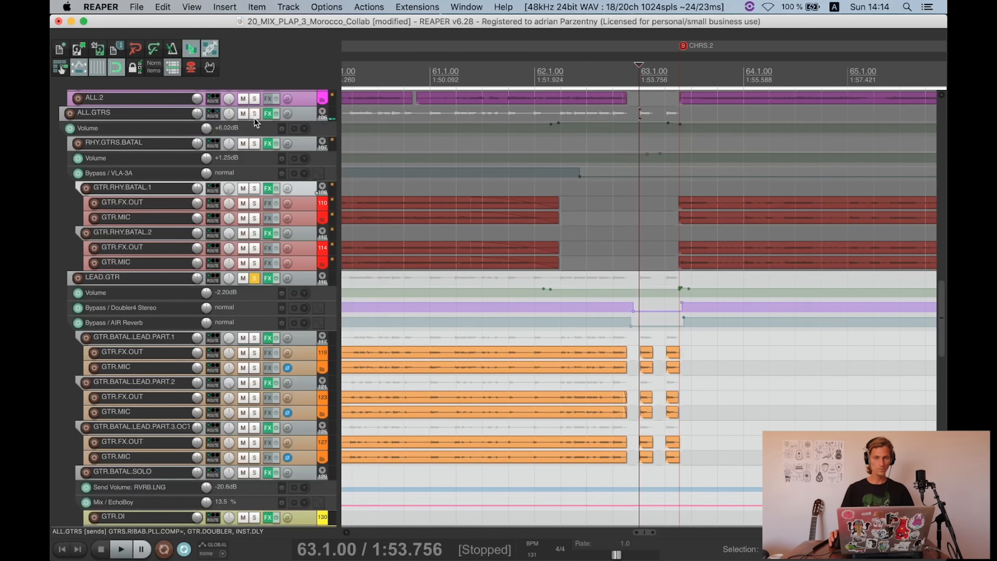
# Step: Play the soloed LEAD.GTR tracks from 55.1.00, where the unmuted lead part items begin
pyautogui.scroll(-7, 310, 222)
pyautogui.scroll(-3, 448, 296)
pyautogui.click(443, 334)
pyautogui.scroll(3, 529, 321)
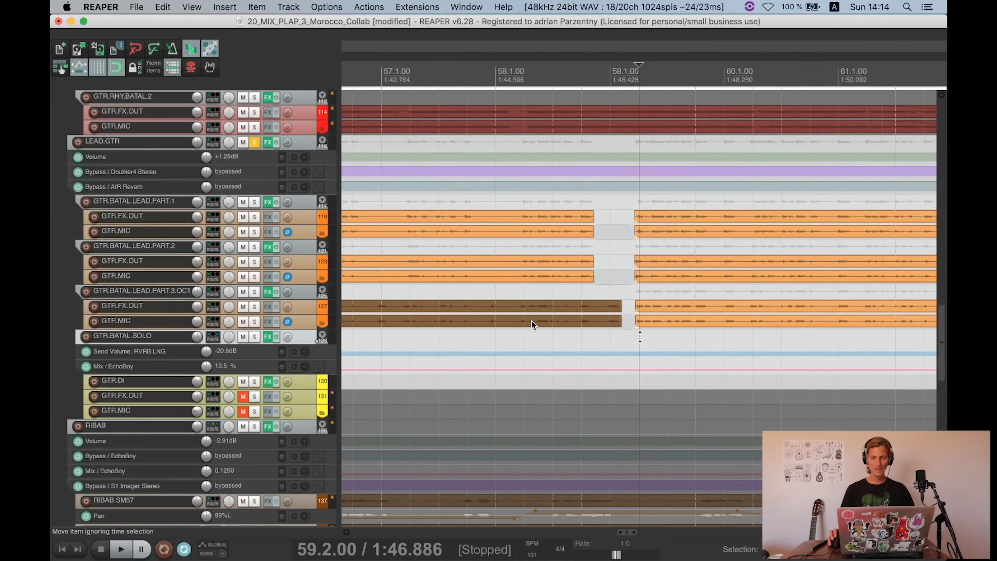
pyautogui.scroll(-6, 480, 314)
pyautogui.click(433, 324)
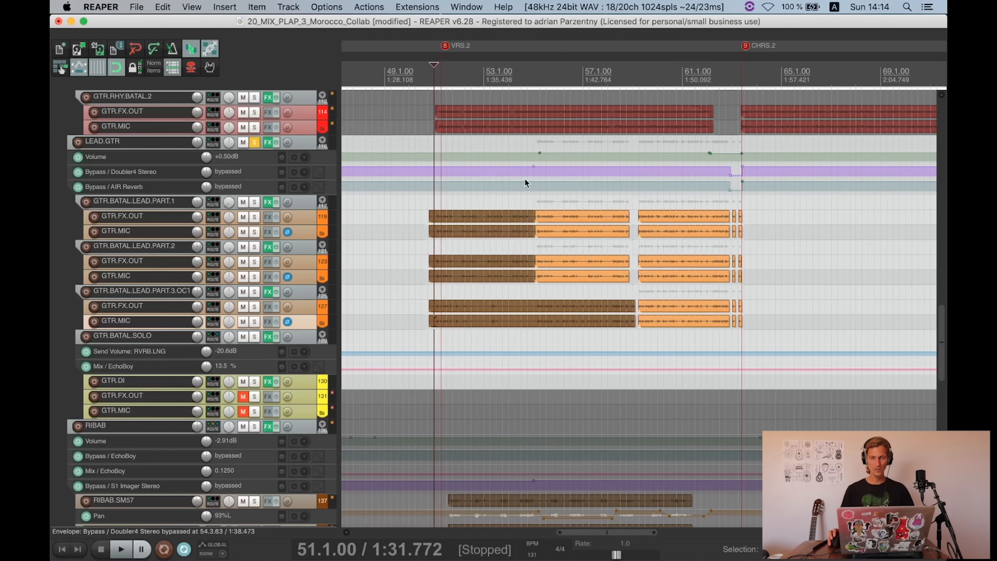
pyautogui.click(534, 198)
pyautogui.press('space')
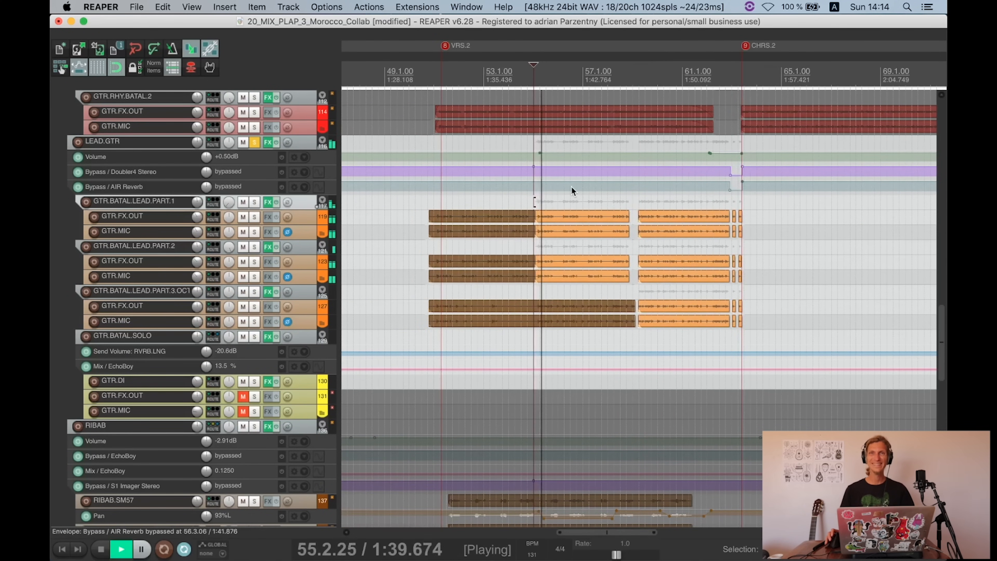
# Step: Follow the LEAD.GTR playback along the timeline to just before CHRS.2, stop playback and save the project
pyautogui.hscroll(-3, 571, 186)
pyautogui.scroll(2, 571, 186)
pyautogui.scroll(-2, 567, 189)
pyautogui.scroll(-2, 564, 188)
pyautogui.scroll(-2, 564, 188)
pyautogui.scroll(2, 565, 189)
pyautogui.scroll(4, 769, 227)
pyautogui.scroll(3, 769, 227)
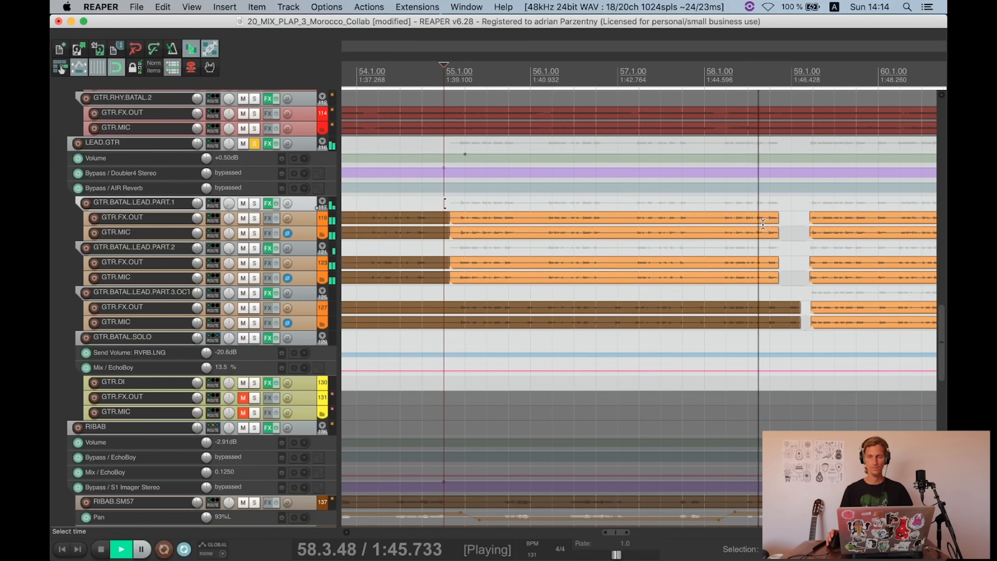
pyautogui.scroll(1, 761, 225)
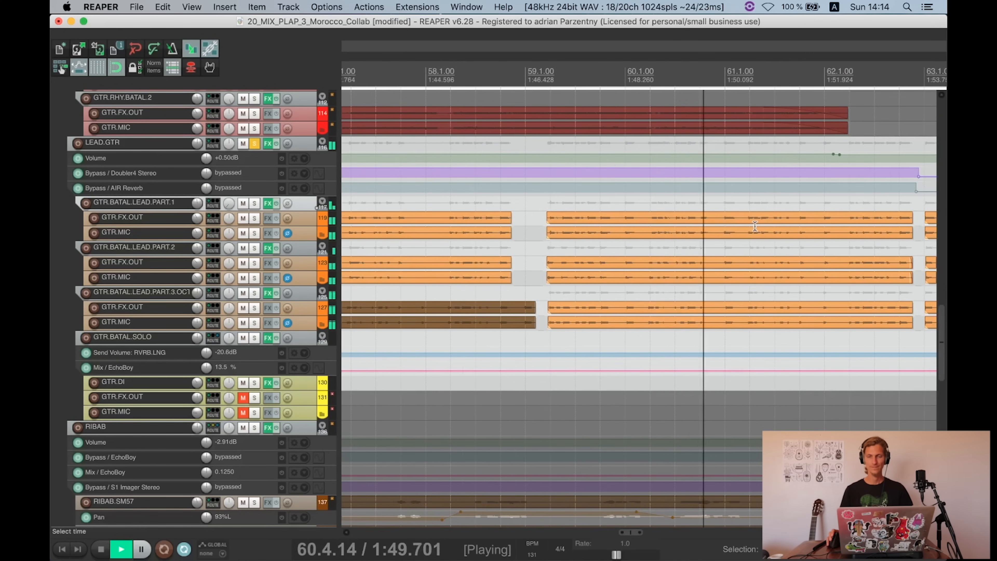
pyautogui.scroll(-1, 755, 226)
pyautogui.scroll(2, 755, 227)
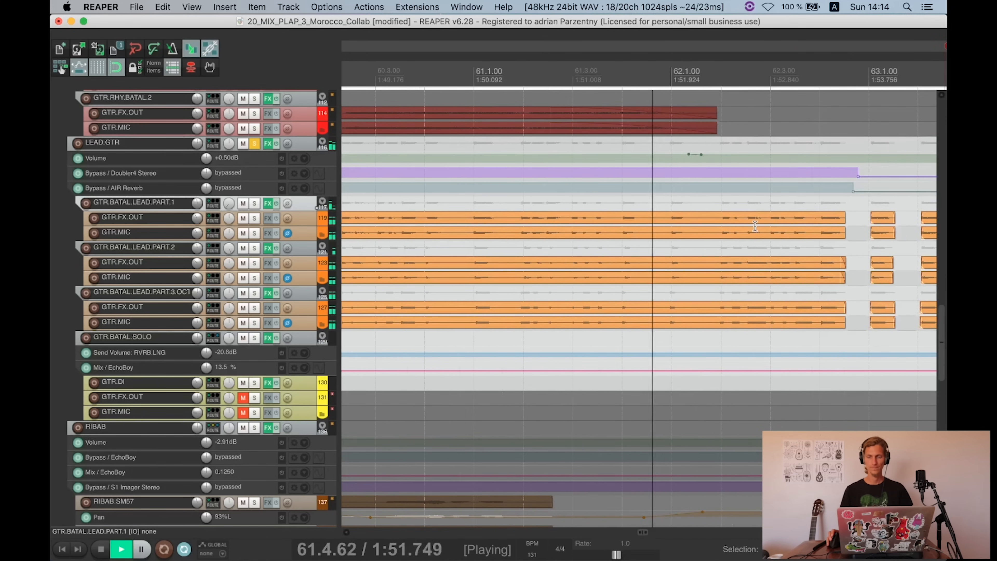
pyautogui.scroll(-4, 755, 226)
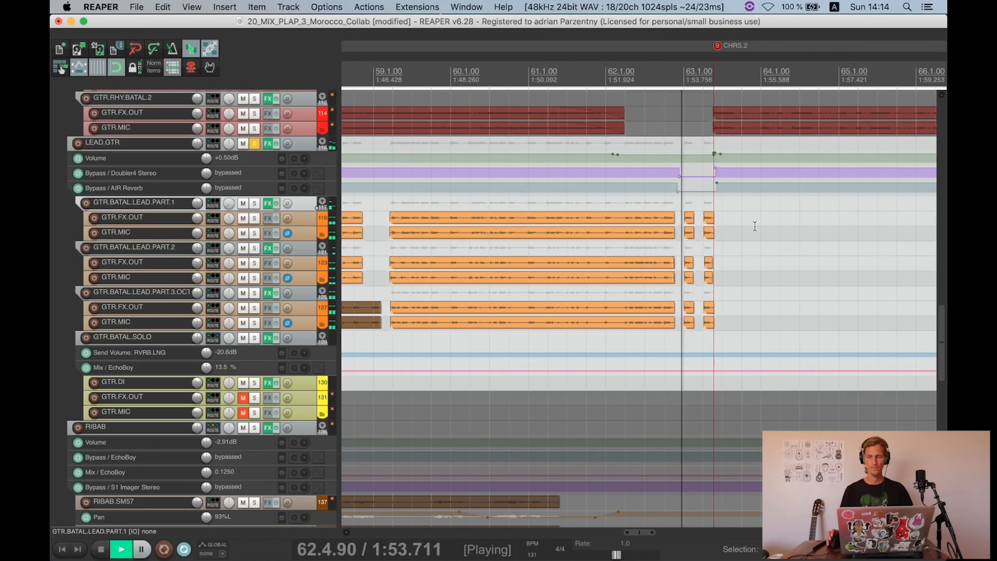
pyautogui.press('space')
pyautogui.press('super+s')
# Step: Place the edit cursor at 50.4.00 where the lead guitar items start, unsolo LEAD.GTR and look over its tracks
pyautogui.scroll(2, 690, 226)
pyautogui.scroll(-5, 686, 222)
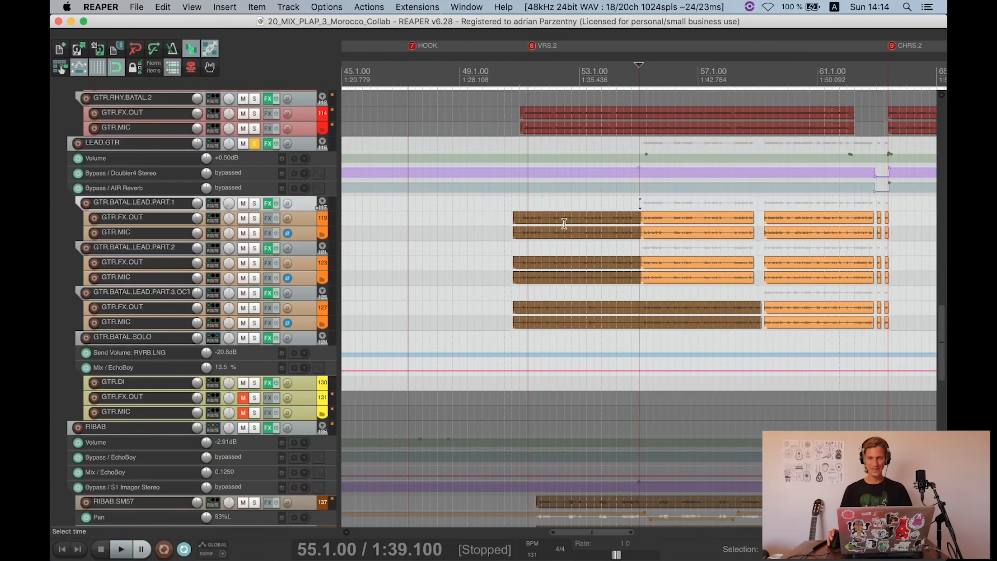
pyautogui.click(512, 249)
pyautogui.click(254, 148)
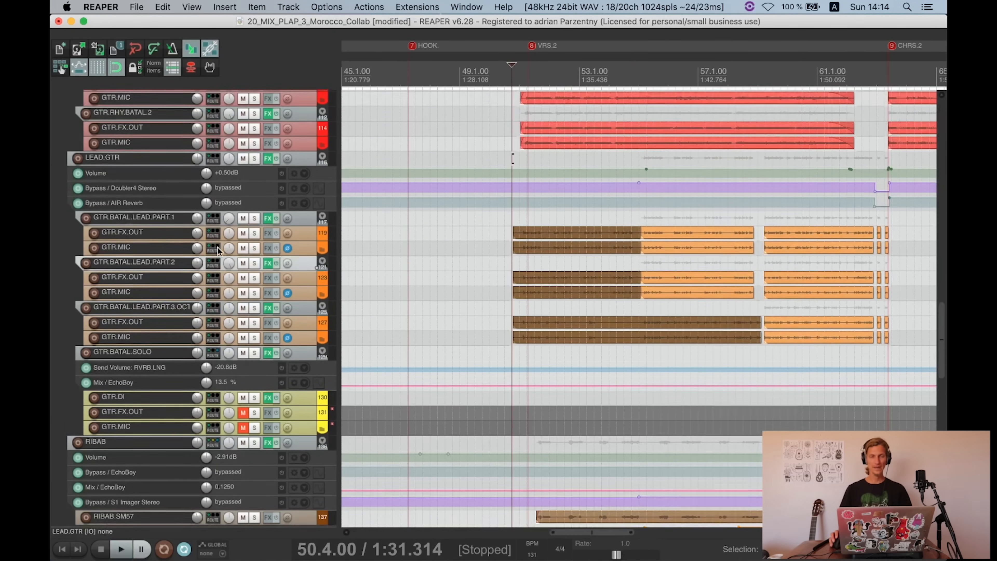
pyautogui.scroll(-3, 730, 179)
pyautogui.scroll(-3, 730, 179)
pyautogui.scroll(5, 171, 227)
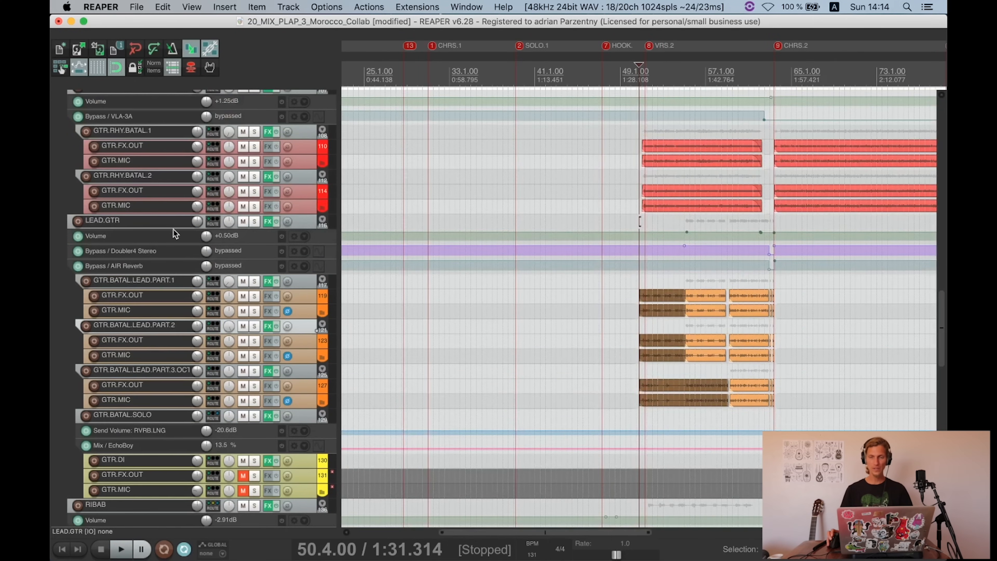
# Step: Examine the clips of the three GTR.BATAL.LEAD parts in verse 2, placing the edit cursor at 55.1.00 and 59.2.00
pyautogui.click(688, 282)
pyautogui.scroll(3, 766, 338)
pyautogui.scroll(5, 765, 338)
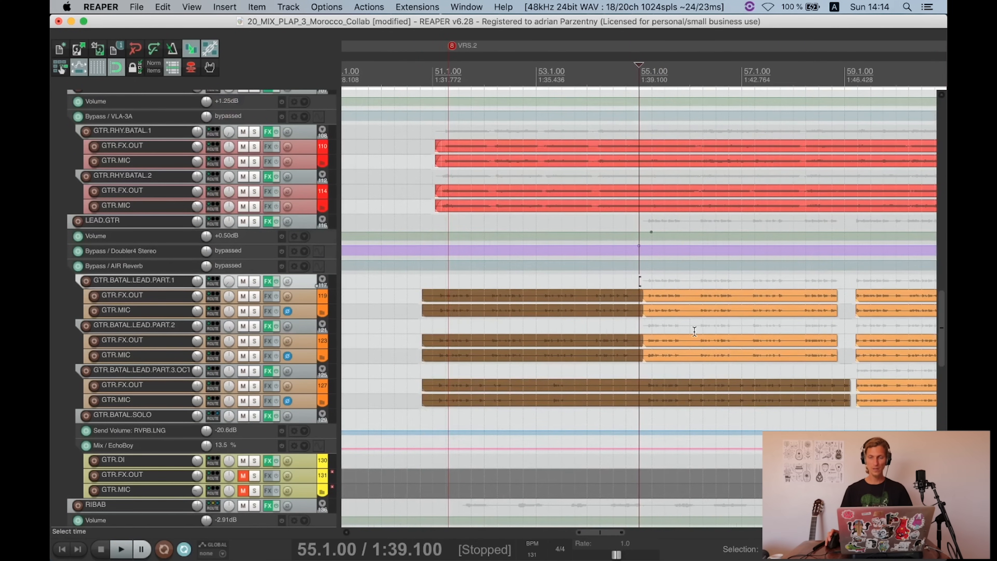
pyautogui.scroll(-4, 779, 263)
pyautogui.click(748, 281)
pyautogui.scroll(4, 755, 338)
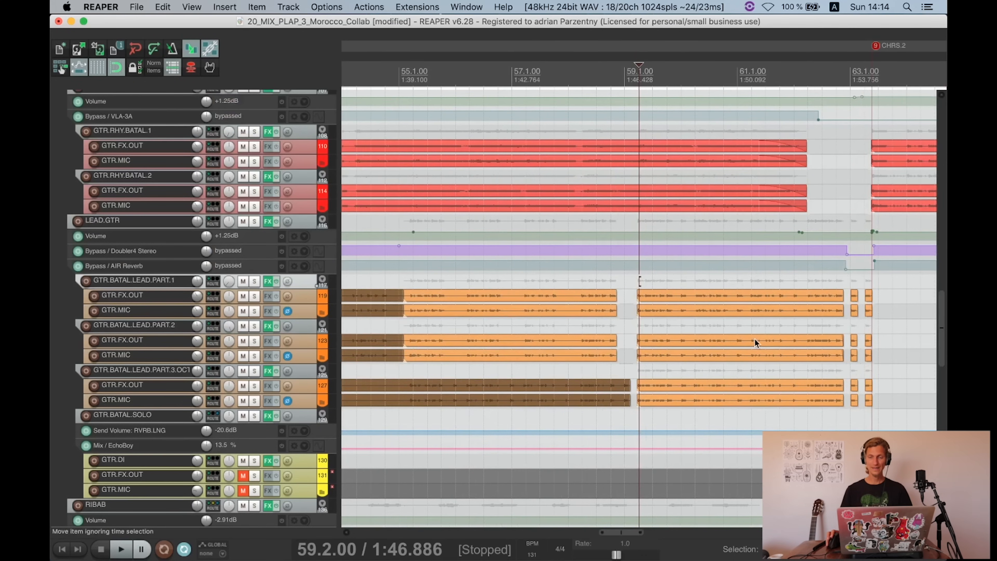
pyautogui.scroll(2, 757, 306)
pyautogui.scroll(-2, 758, 306)
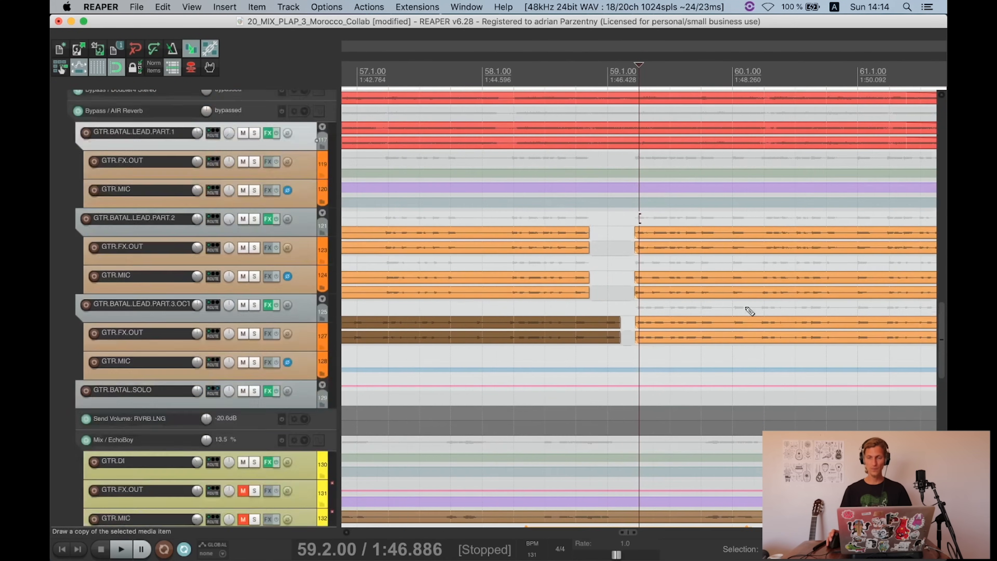
pyautogui.scroll(-4, 758, 306)
# Step: Check the pan and the REQ 4 Stereo equalizer settings of the GTR.BATAL.LEAD.PART.1 folder track
pyautogui.moveTo(231, 239)
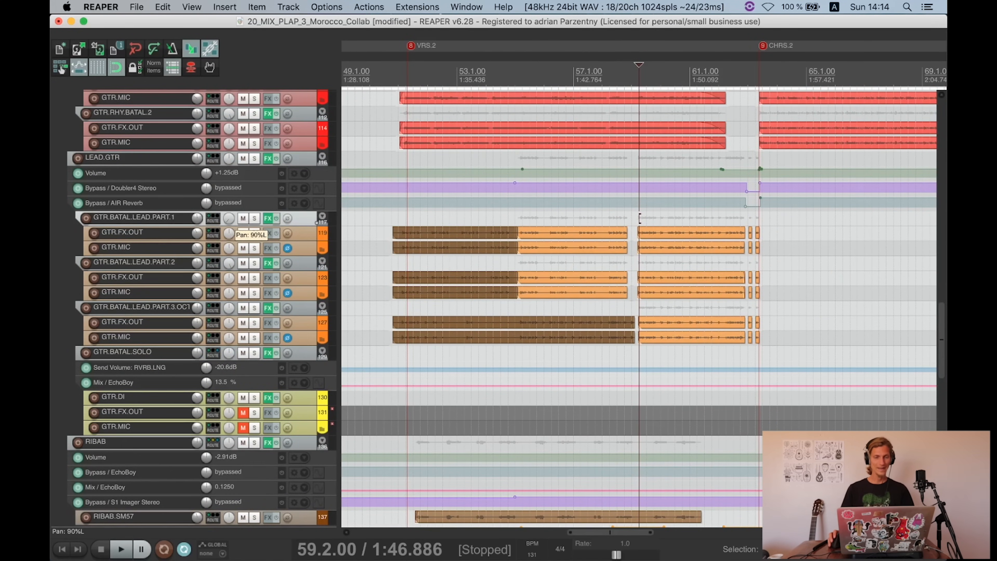
pyautogui.click(267, 218)
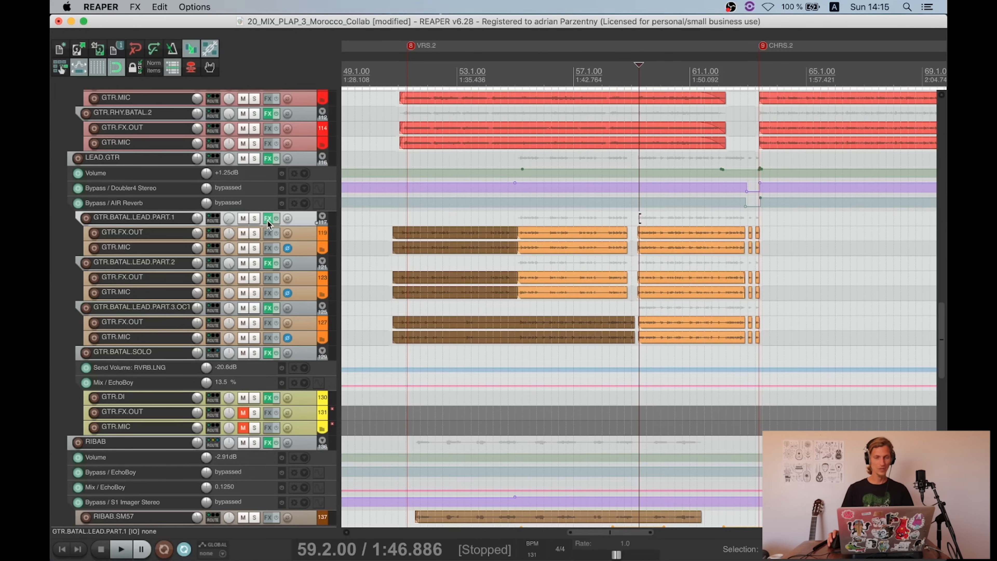
pyautogui.click(120, 56)
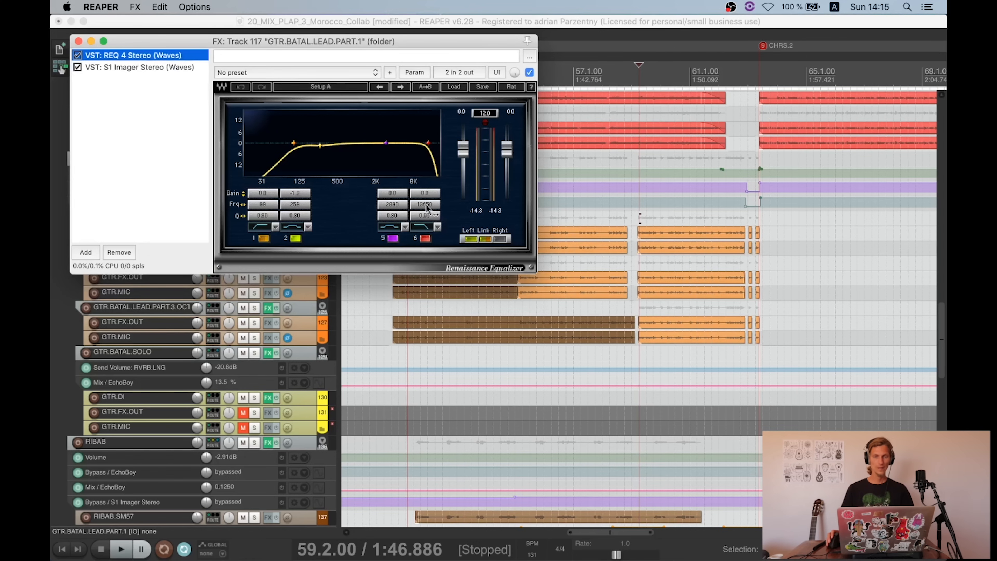
pyautogui.click(79, 41)
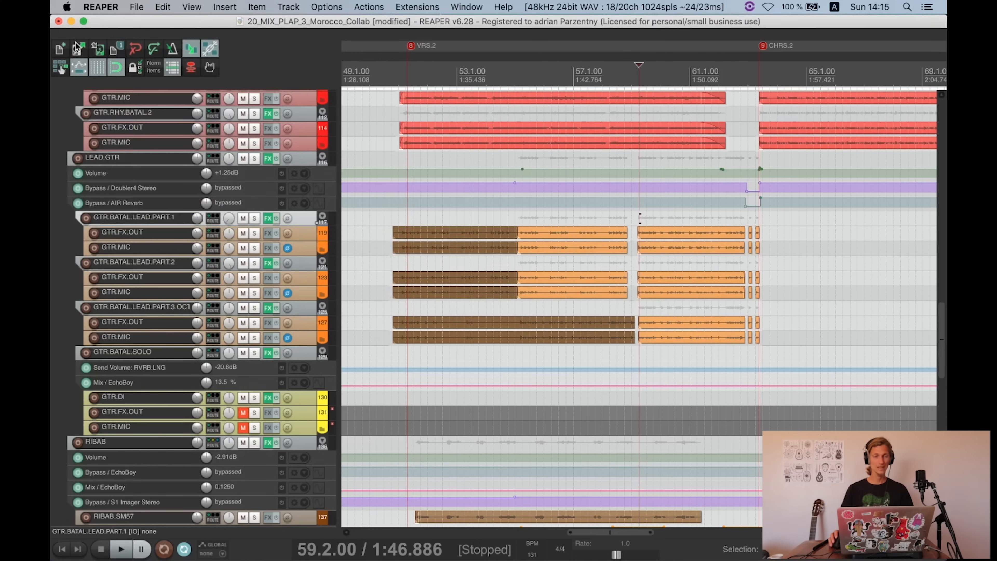
pyautogui.scroll(-3, 248, 219)
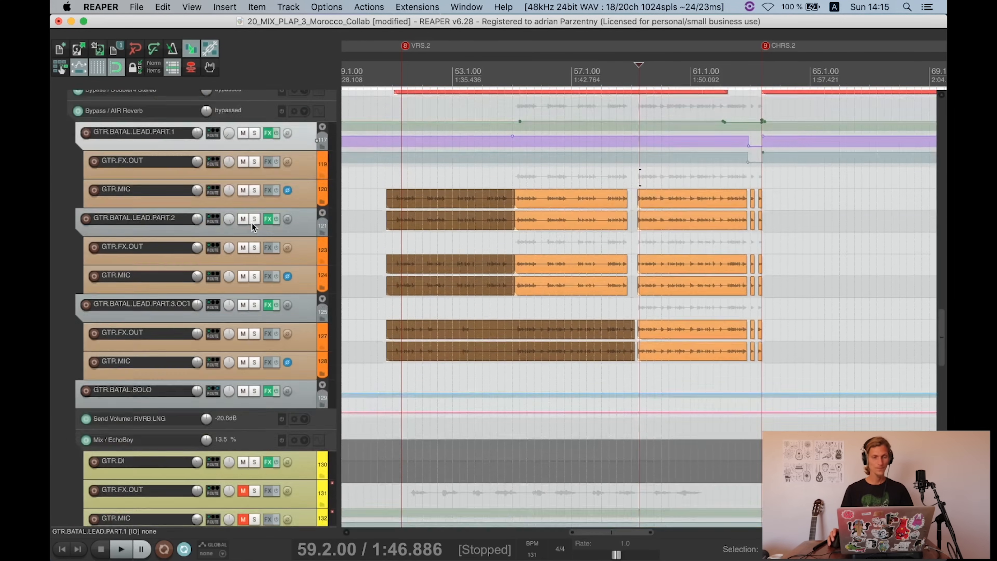
# Step: Inspect the S1 Imager Stereo settings on GTR.BATAL.LEAD.PART.1 and close its FX window
pyautogui.scroll(4, 253, 208)
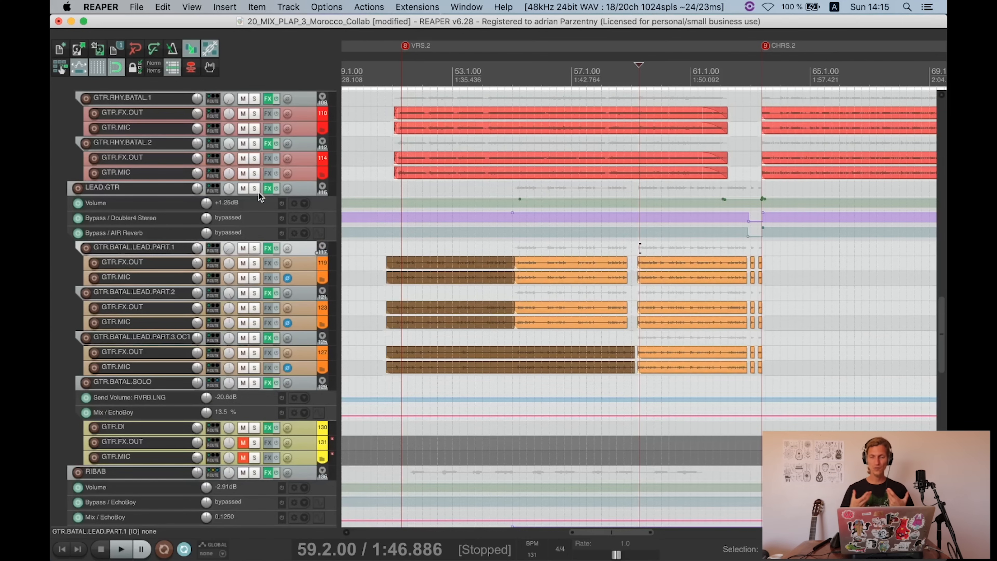
pyautogui.click(268, 248)
pyautogui.click(114, 67)
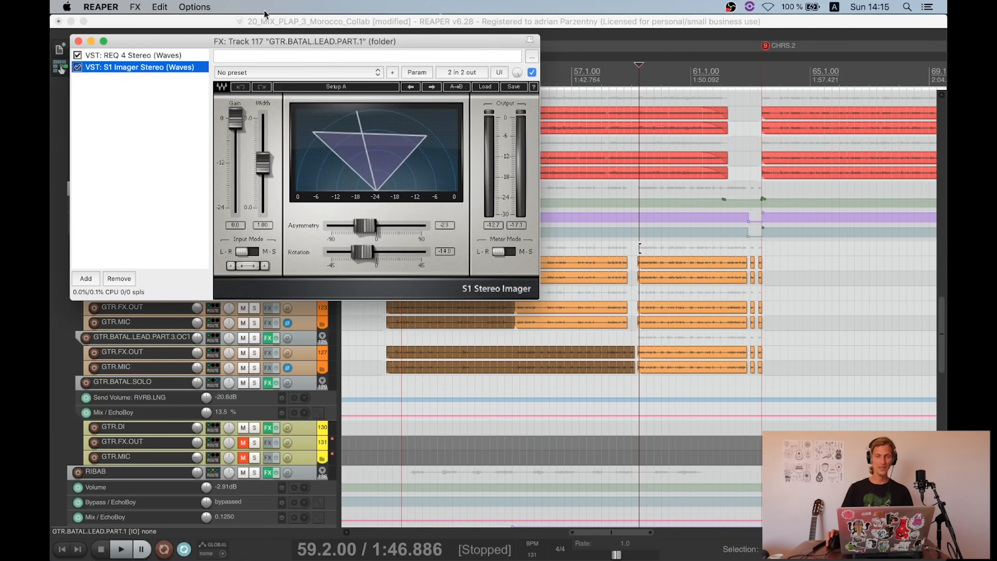
pyautogui.moveTo(254, 47); pyautogui.dragTo(334, 49)
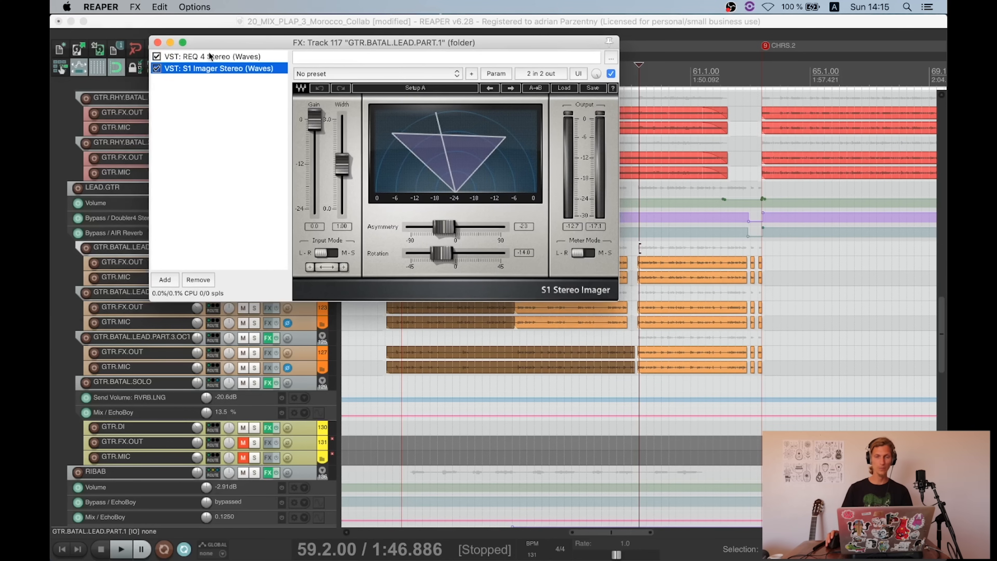
pyautogui.click(157, 42)
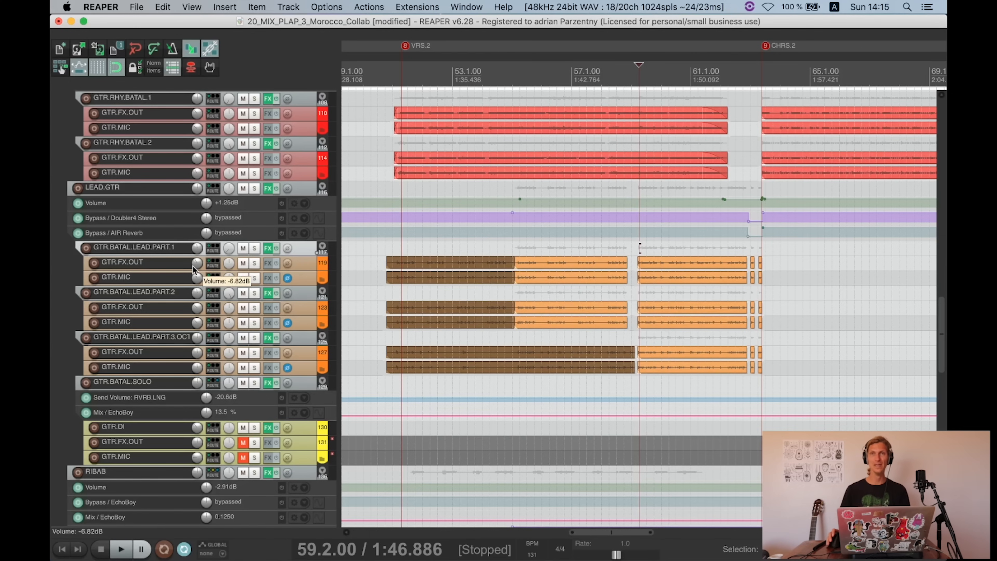
# Step: Review the REQ 4 Stereo and S1 Imager Stereo settings on GTR.BATAL.LEAD.PART.2
pyautogui.click(268, 293)
pyautogui.click(154, 56)
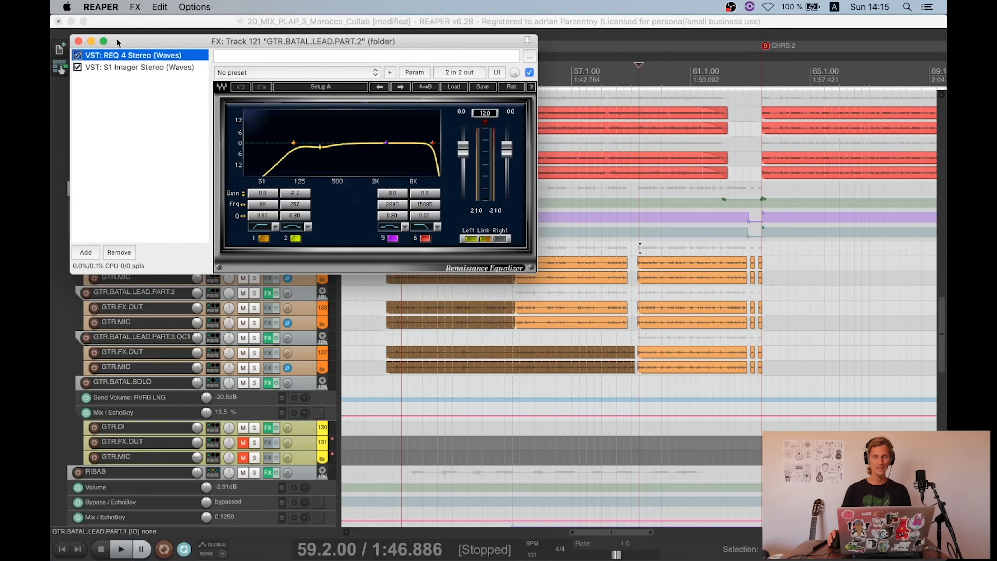
pyautogui.click(116, 67)
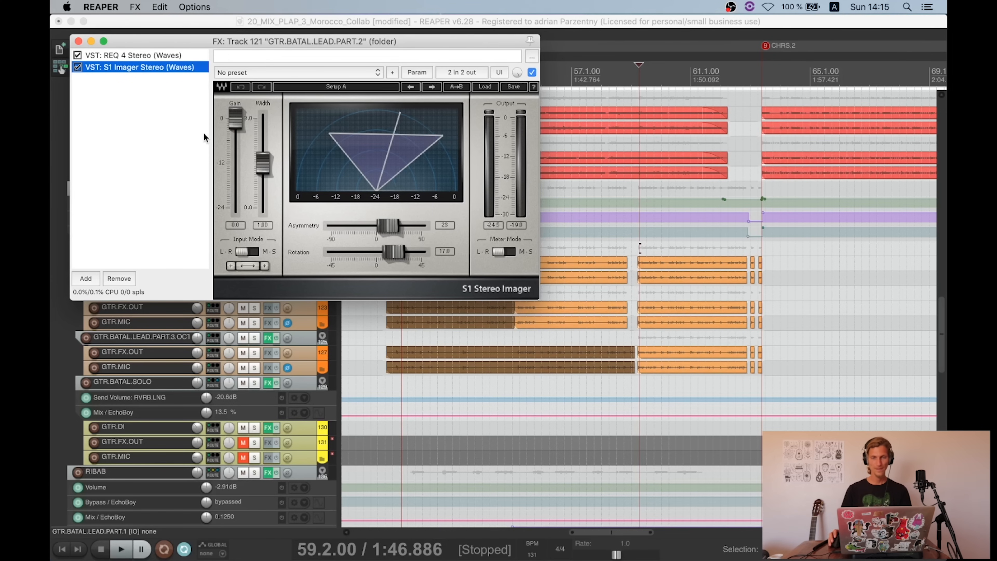
pyautogui.click(78, 41)
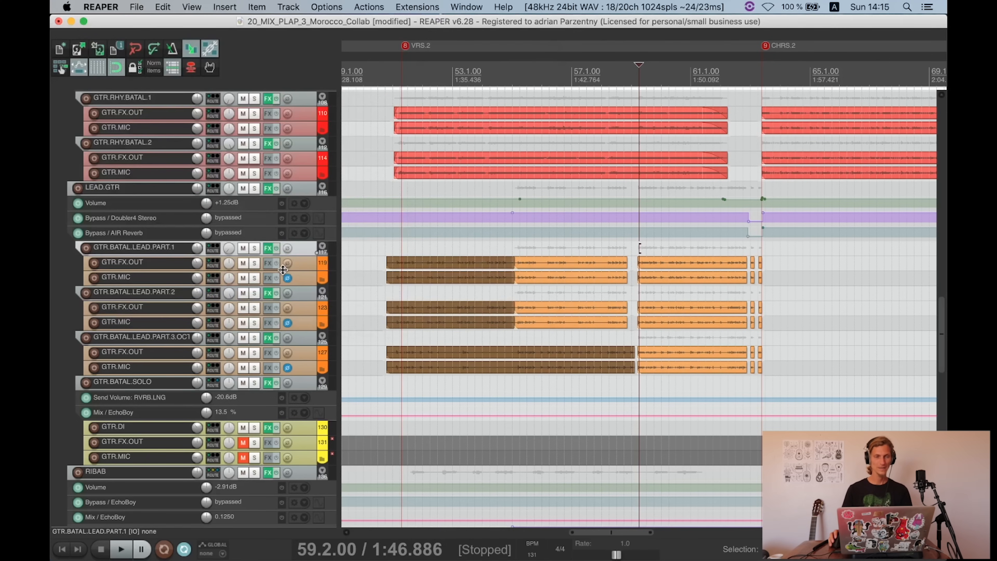
# Step: Look briefly at the FX chain of the GTR.BATAL.LEAD.PART.3 octave folder track
pyautogui.scroll(-3, 275, 275)
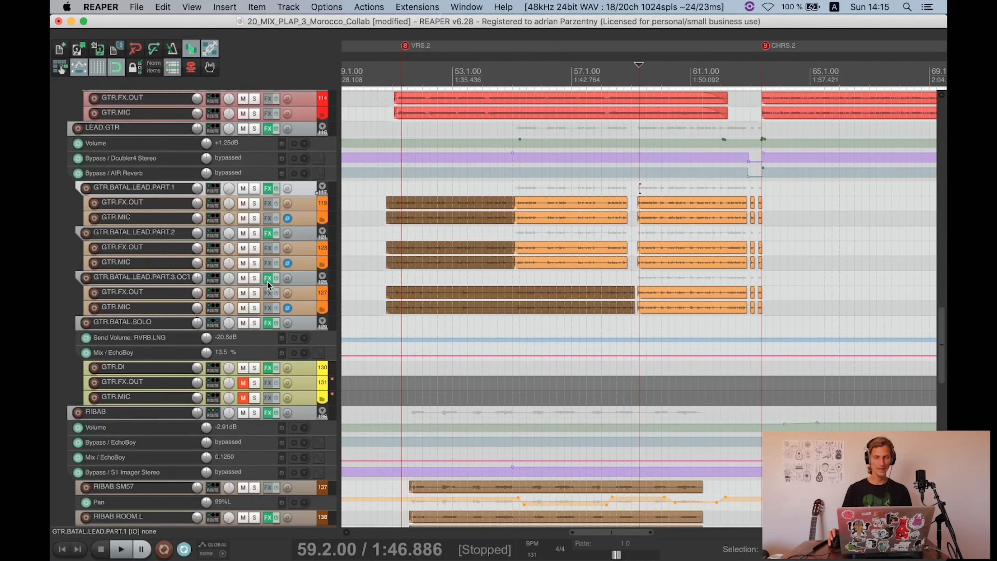
pyautogui.click(268, 278)
pyautogui.click(79, 41)
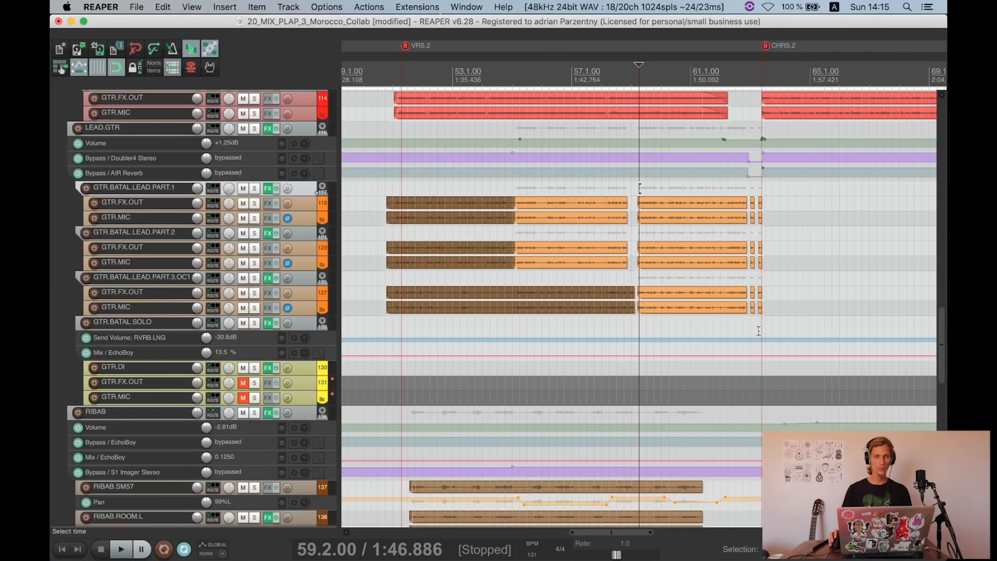
# Step: Save the project and play the lead guitar passage from 59.2.00 into chorus 2, stopping playback at the end
pyautogui.click(640, 324)
pyautogui.press('space')
pyautogui.scroll(2, 687, 325)
pyautogui.press('super+s')
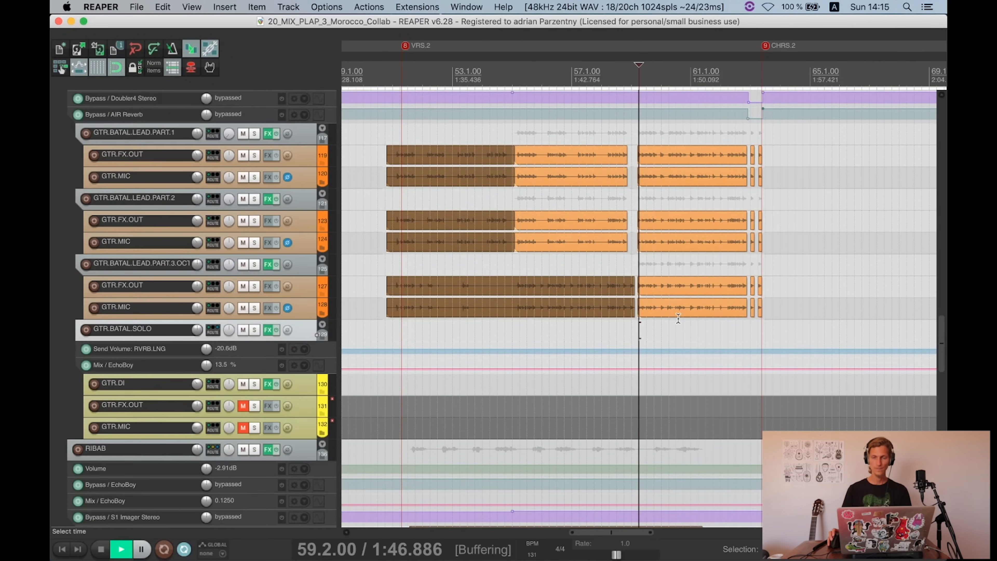
pyautogui.scroll(5, 714, 296)
pyautogui.scroll(-3, 715, 295)
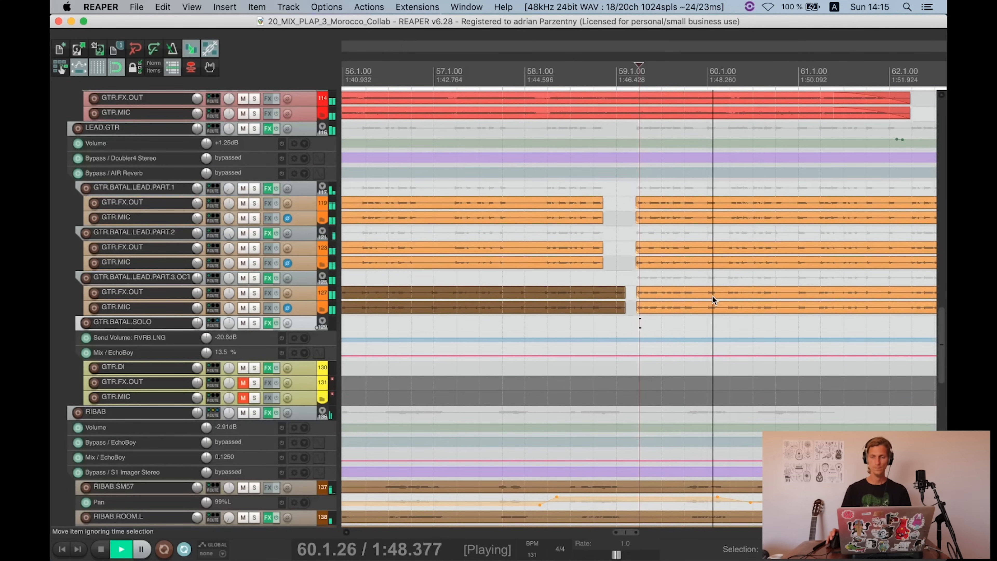
pyautogui.scroll(-1, 675, 291)
pyautogui.scroll(-2, 674, 287)
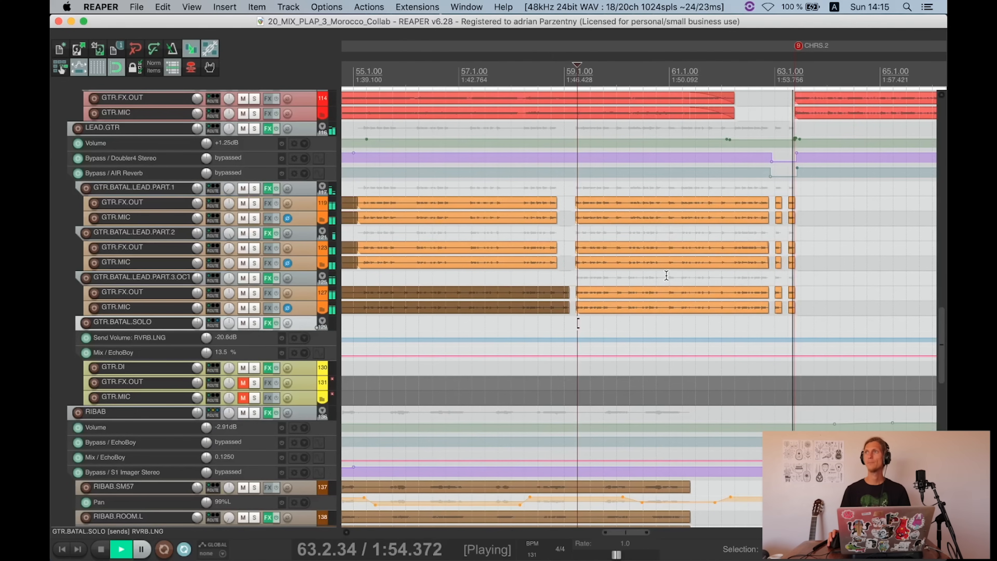
pyautogui.press('space')
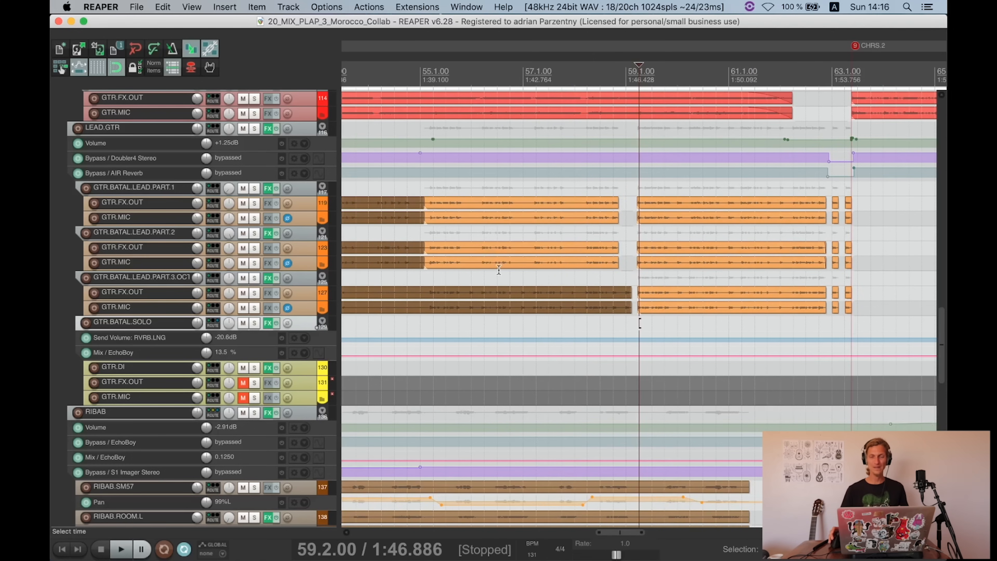
# Step: Find the GTR.BATAL.SOLO recordings near the SOLO.2 marker and place the edit cursor at 79.2.00
pyautogui.scroll(-4, 666, 275)
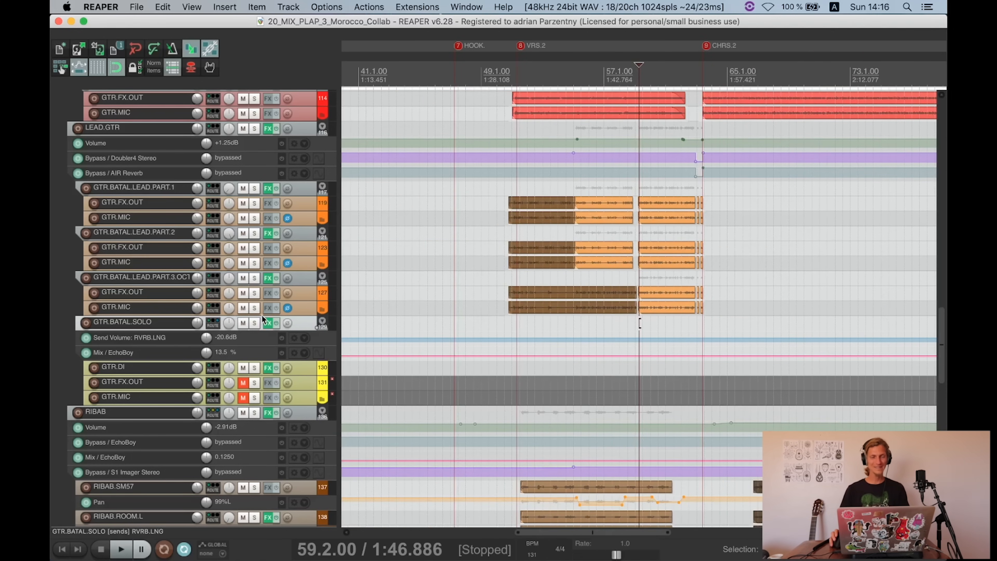
pyautogui.scroll(-4, 261, 299)
pyautogui.scroll(-3, 757, 263)
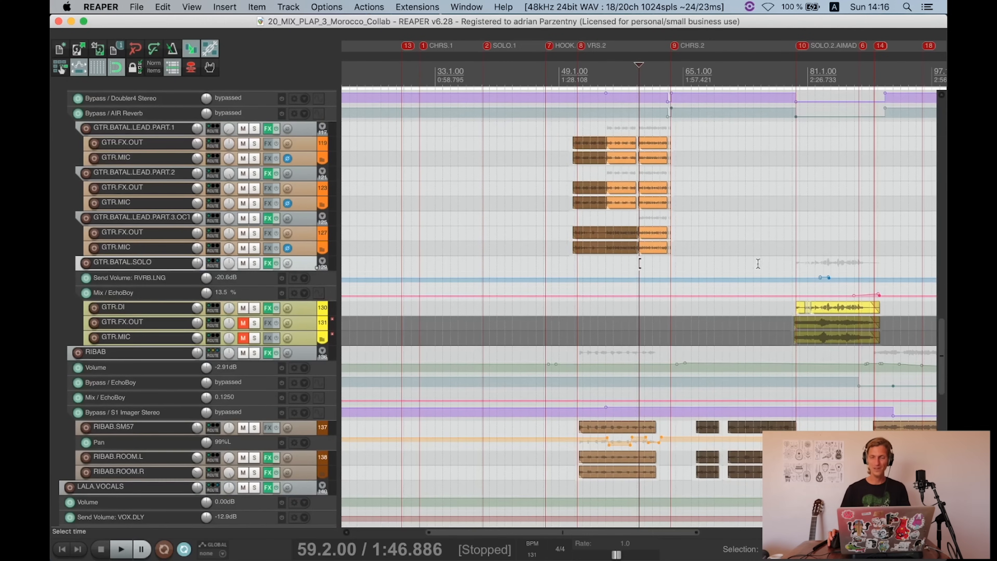
pyautogui.click(786, 247)
pyautogui.scroll(5, 656, 223)
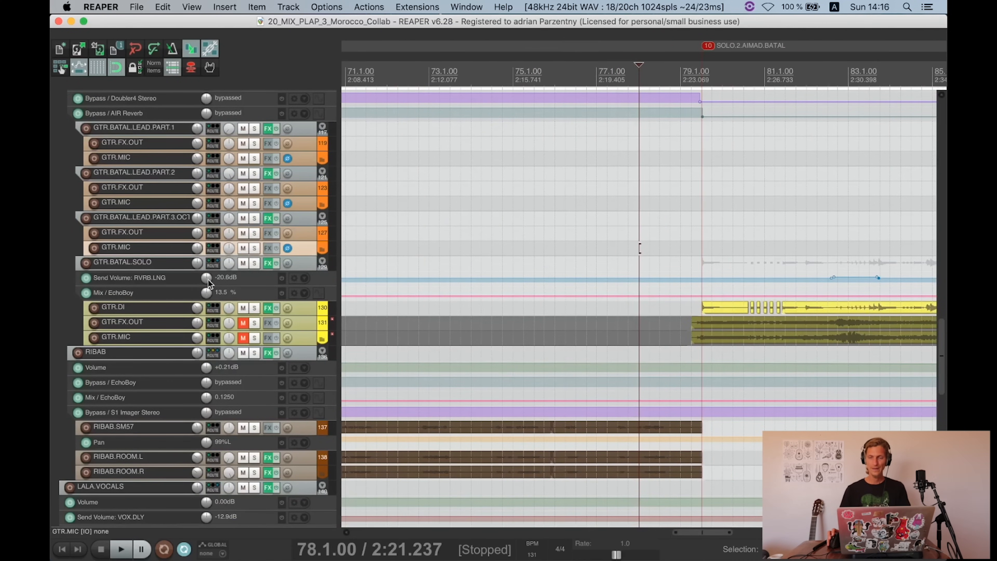
pyautogui.scroll(-1, 212, 251)
pyautogui.click(691, 216)
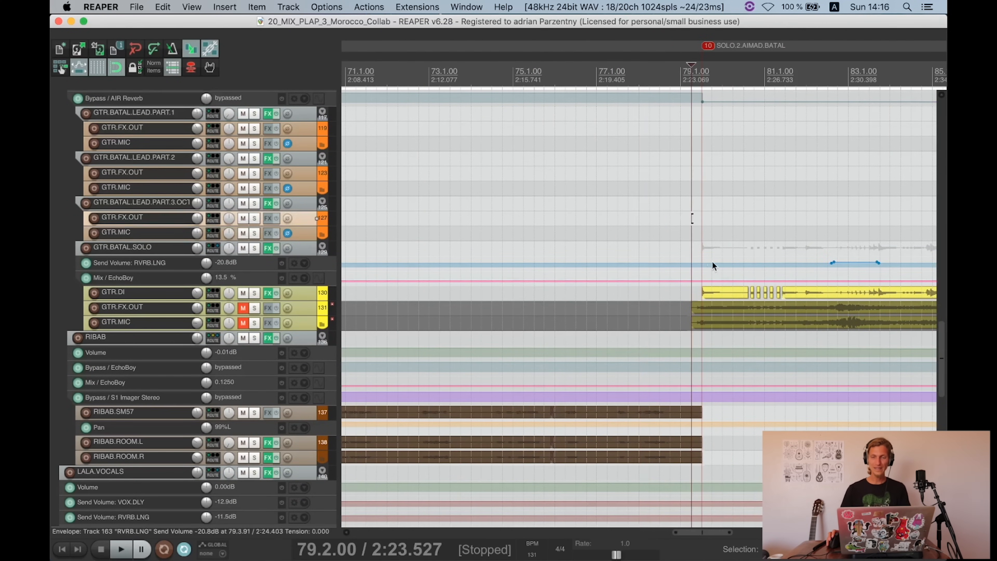
# Step: Review the plug-ins in the FX chain of the GTR.BATAL.SOLO folder track
pyautogui.scroll(2, 692, 216)
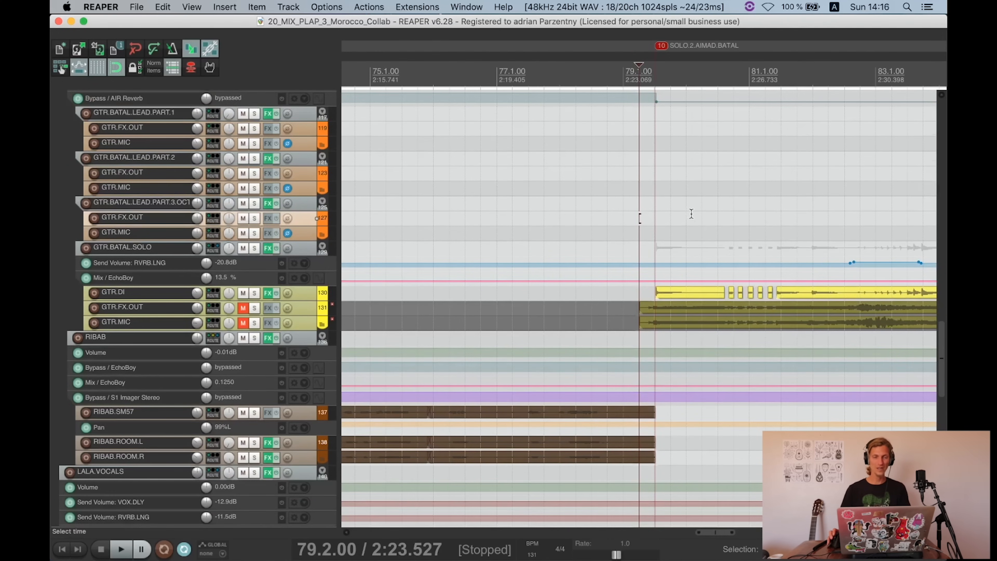
pyautogui.scroll(-4, 664, 207)
pyautogui.scroll(2, 718, 210)
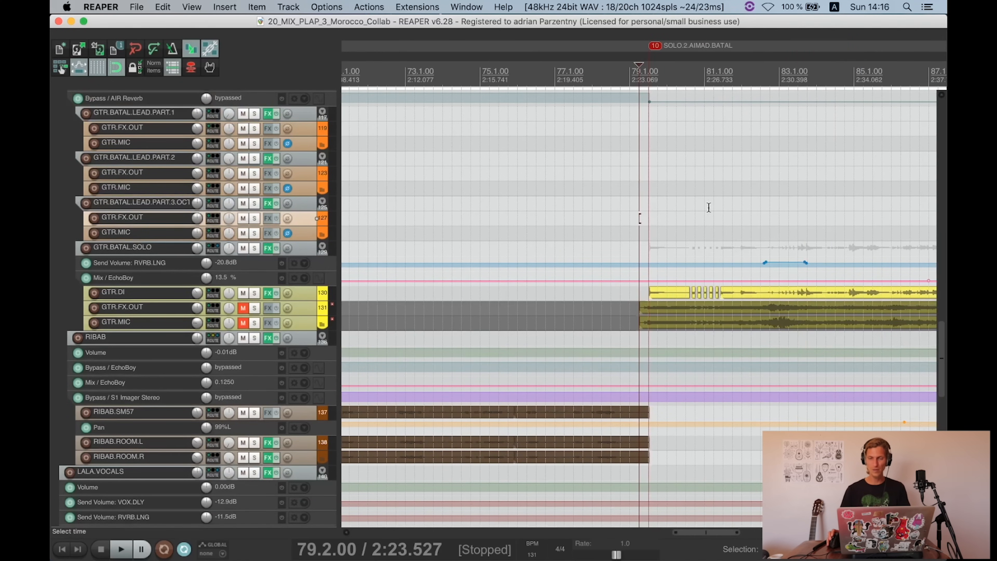
pyautogui.click(267, 247)
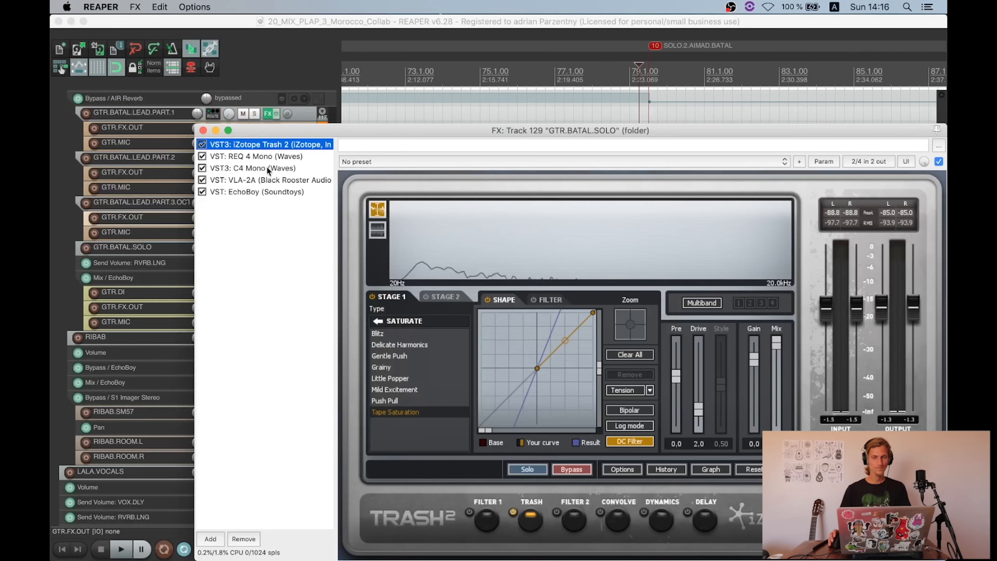
pyautogui.press('Escape')
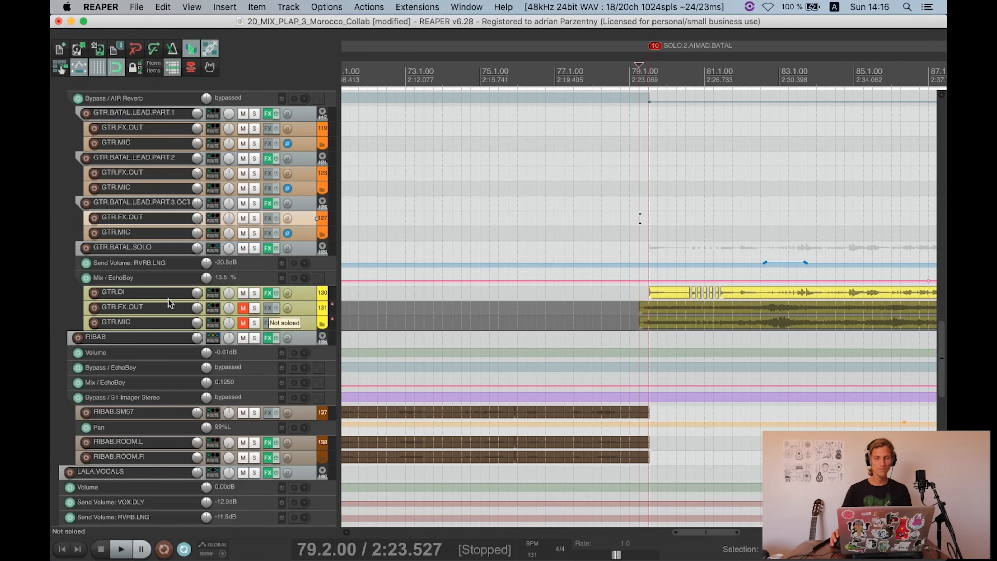
# Step: Point out the solo's muted GTR.FX.OUT and GTR.MIC tracks and view the Fortin Cali Suite amp on GTR.DI
pyautogui.click(153, 309)
pyautogui.click(152, 328)
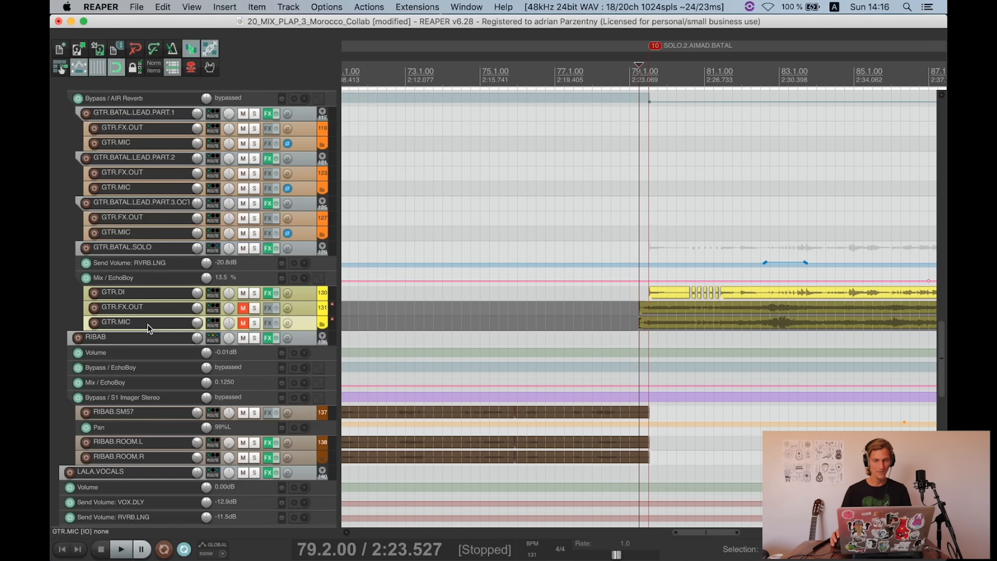
pyautogui.click(171, 298)
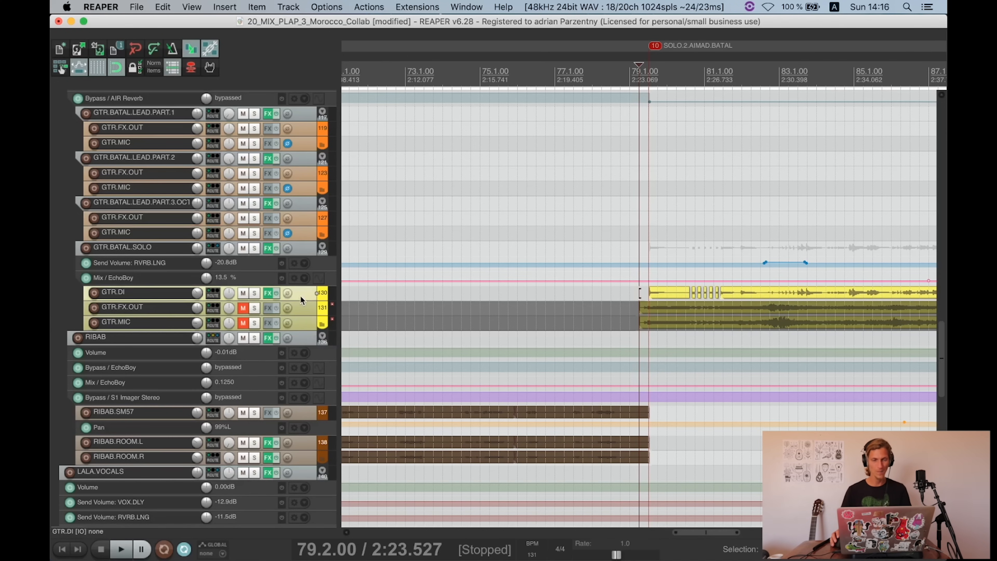
pyautogui.click(269, 293)
pyautogui.moveTo(335, 100); pyautogui.dragTo(384, 99)
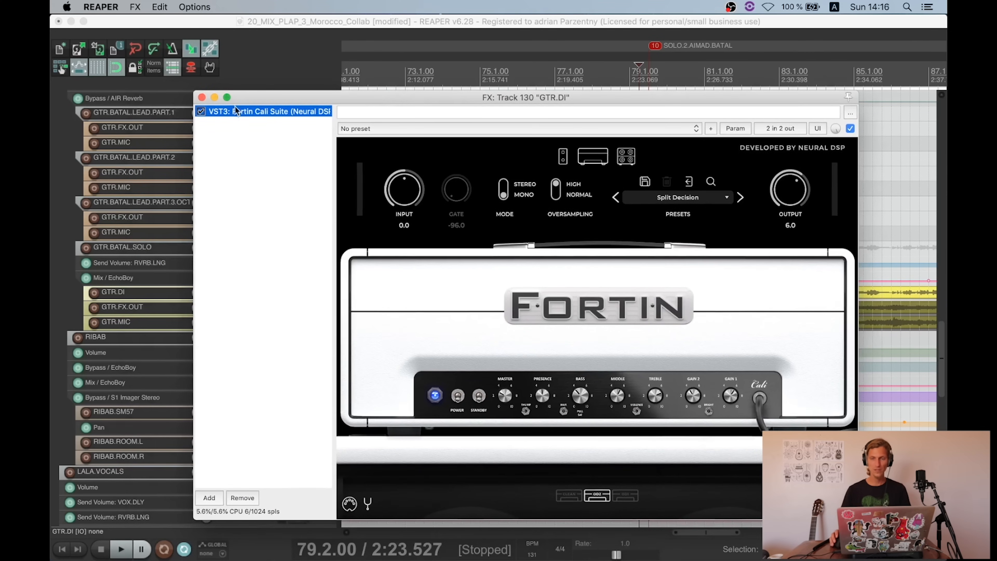
pyautogui.click(204, 98)
# Step: Examine the chopped GTR.DI clips at the start of the solo and select the first one, with the edit cursor at 79.3.05
pyautogui.scroll(3, 694, 277)
pyautogui.click(694, 278)
pyautogui.scroll(5, 699, 282)
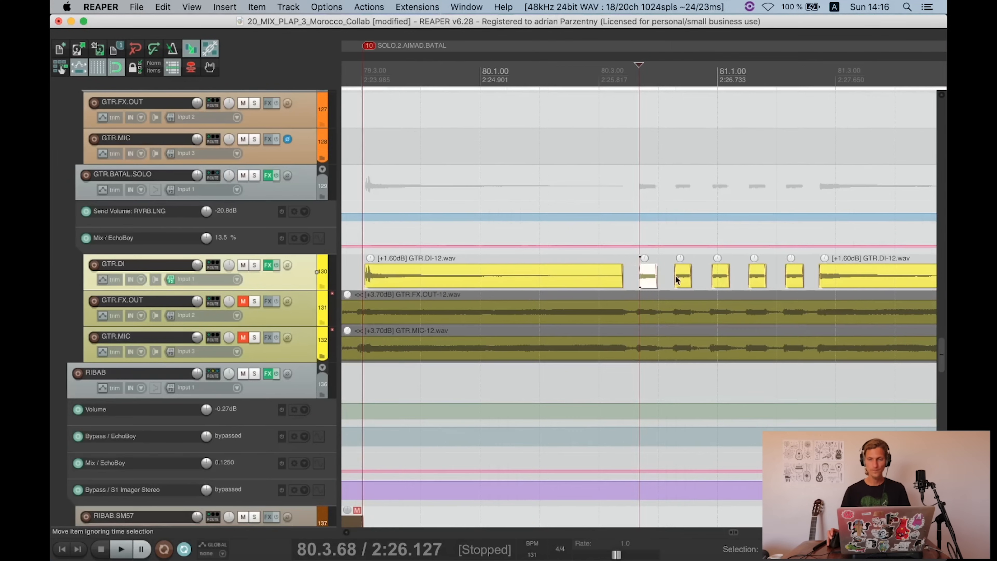
pyautogui.click(601, 268)
pyautogui.scroll(-3, 615, 267)
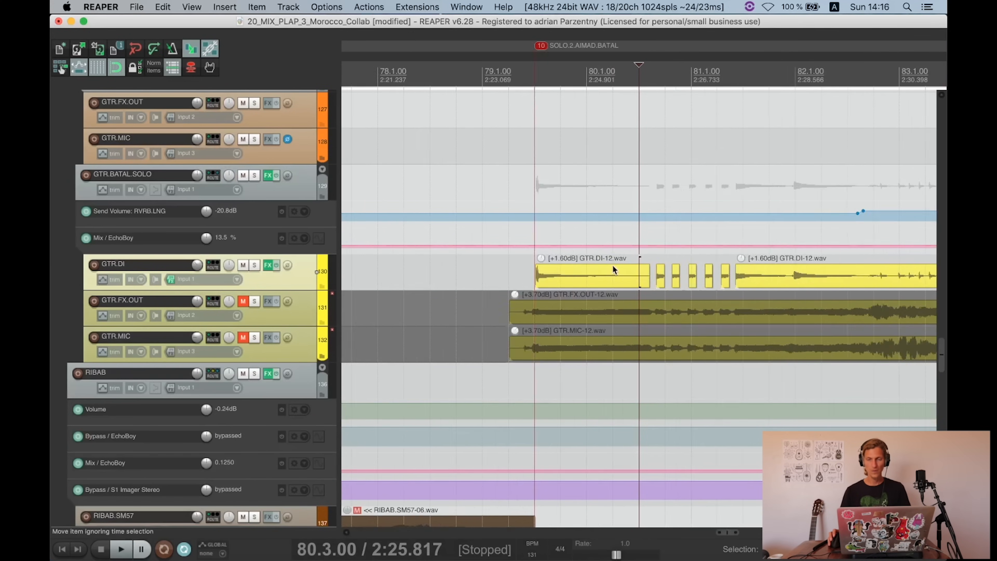
pyautogui.scroll(-3, 614, 268)
pyautogui.click(588, 278)
pyautogui.scroll(2, 703, 289)
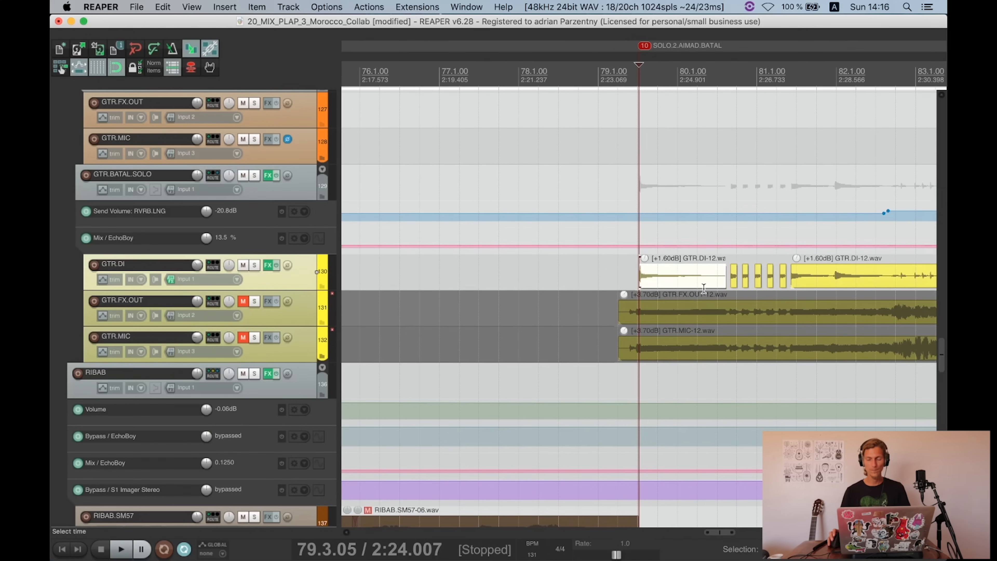
# Step: Play the GTR.BATAL.SOLO guitar solo from 79.3.05 through the DROP marker to its end, and save the project
pyautogui.press('space')
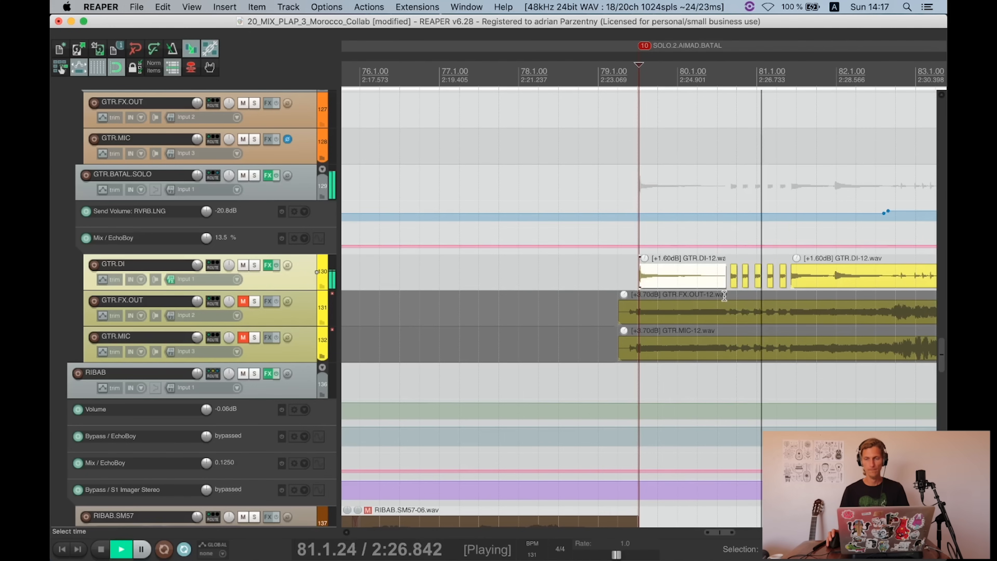
pyautogui.scroll(-3, 724, 295)
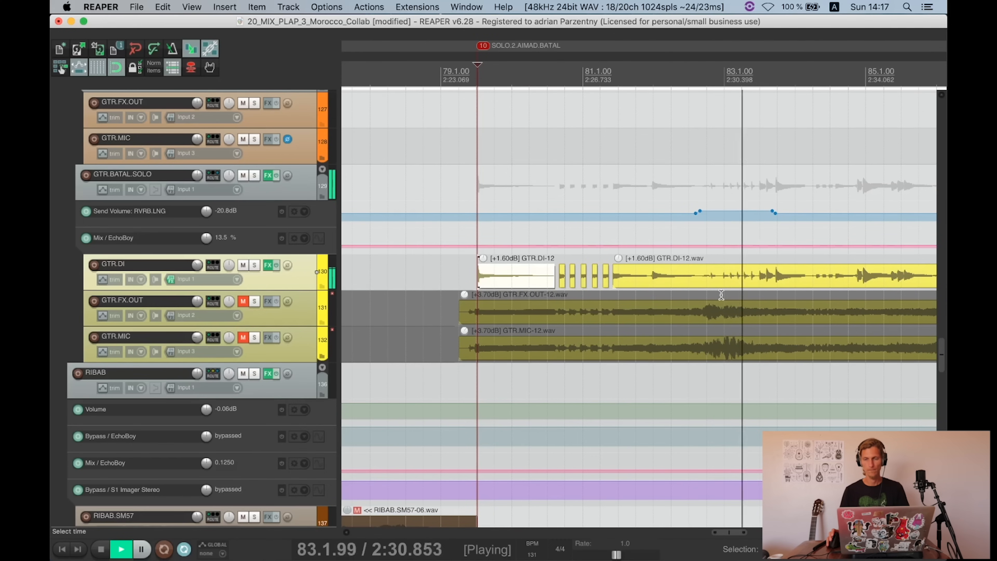
pyautogui.scroll(-2, 721, 296)
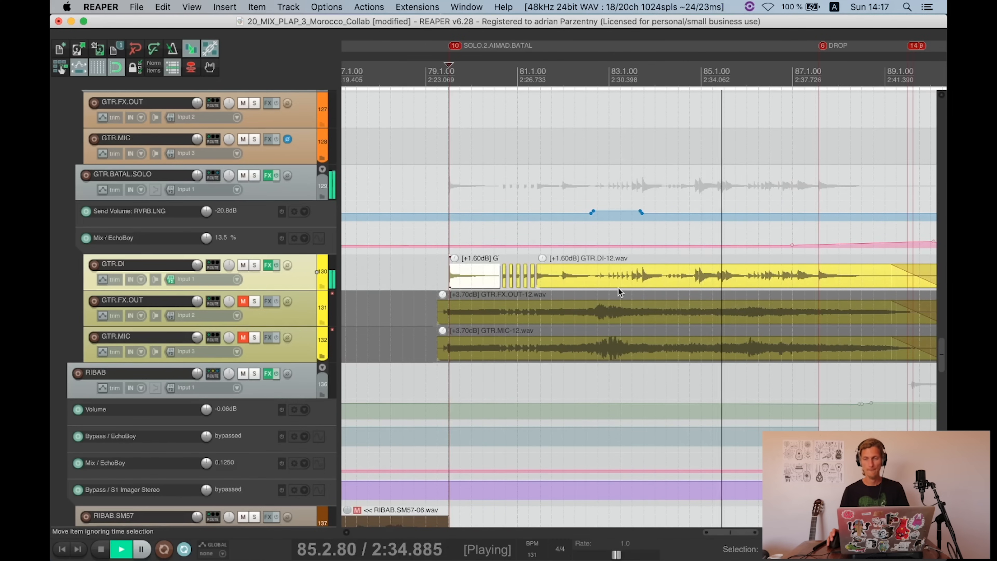
pyautogui.scroll(-3, 618, 287)
pyautogui.scroll(3, 621, 286)
pyautogui.scroll(-4, 624, 286)
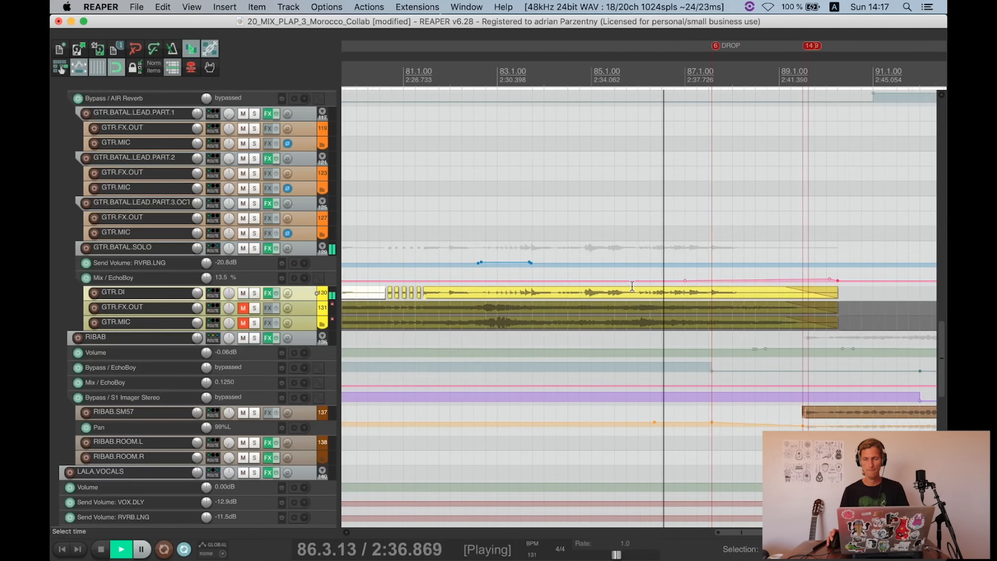
pyautogui.scroll(-2, 630, 285)
pyautogui.scroll(5, 631, 285)
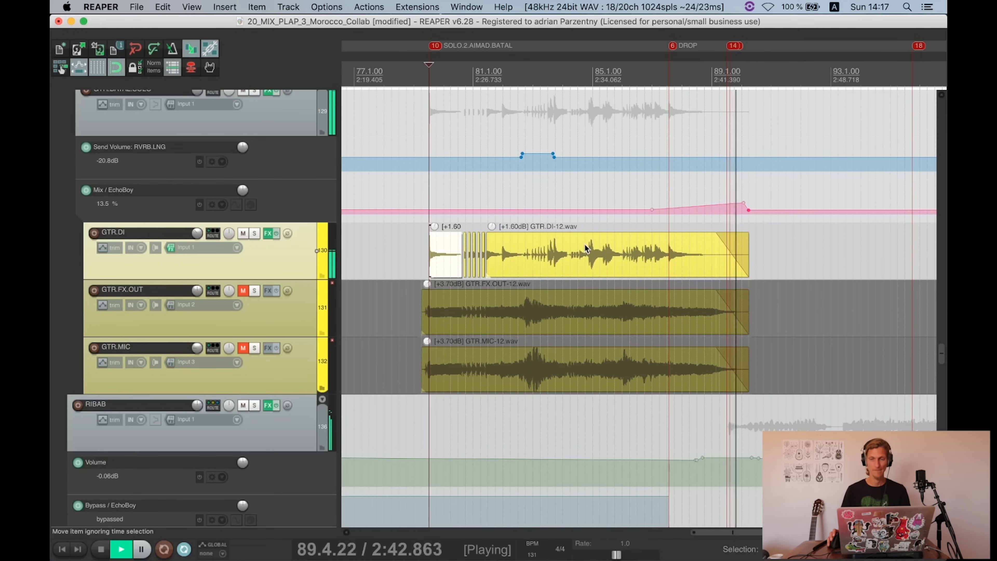
pyautogui.press('space')
pyautogui.press('super+s')
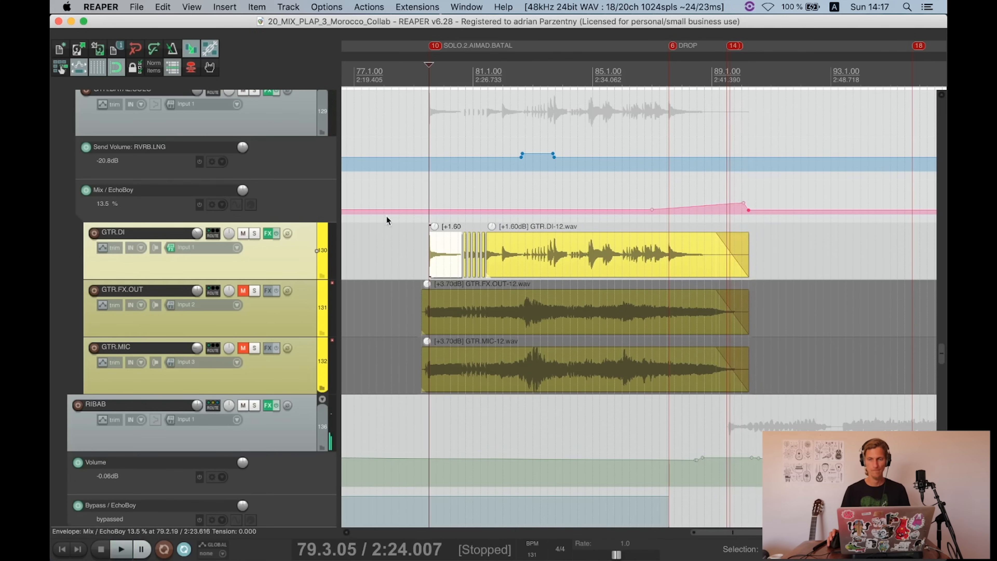
# Step: Open the FX chain of the GTR.BATAL.SOLO folder track and examine the iZotope Trash 2 Tape Saturation settings
pyautogui.scroll(3, 299, 286)
pyautogui.scroll(-2, 300, 287)
pyautogui.scroll(-1, 297, 293)
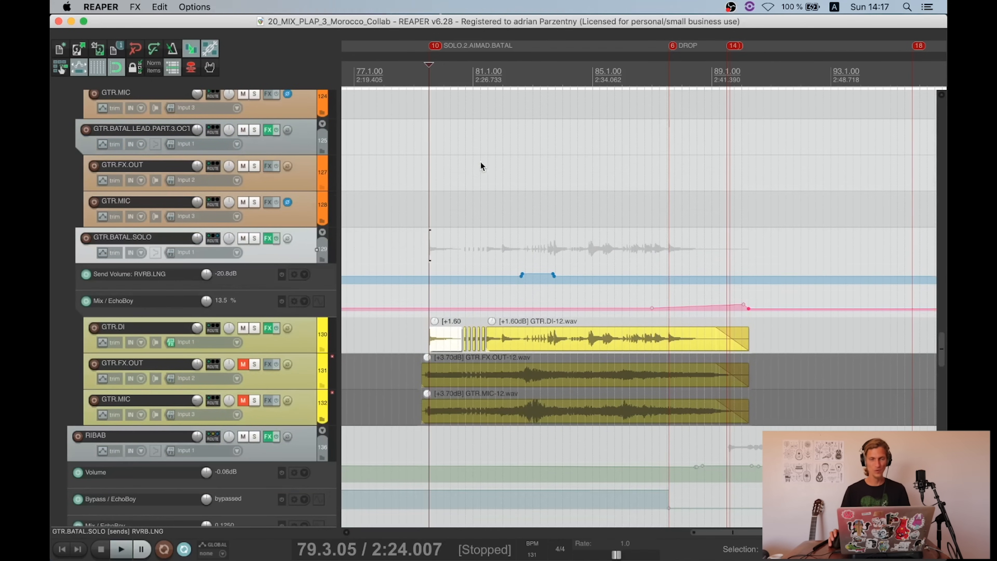
pyautogui.press('f')
pyautogui.moveTo(446, 82); pyautogui.dragTo(552, 136)
pyautogui.moveTo(475, 88); pyautogui.dragTo(474, 86)
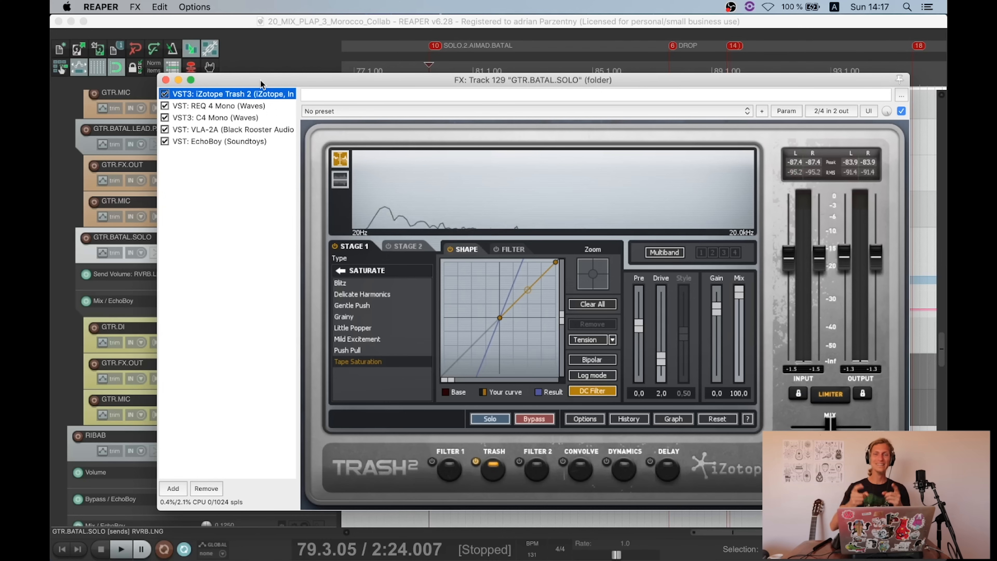
pyautogui.moveTo(260, 80); pyautogui.dragTo(217, 59)
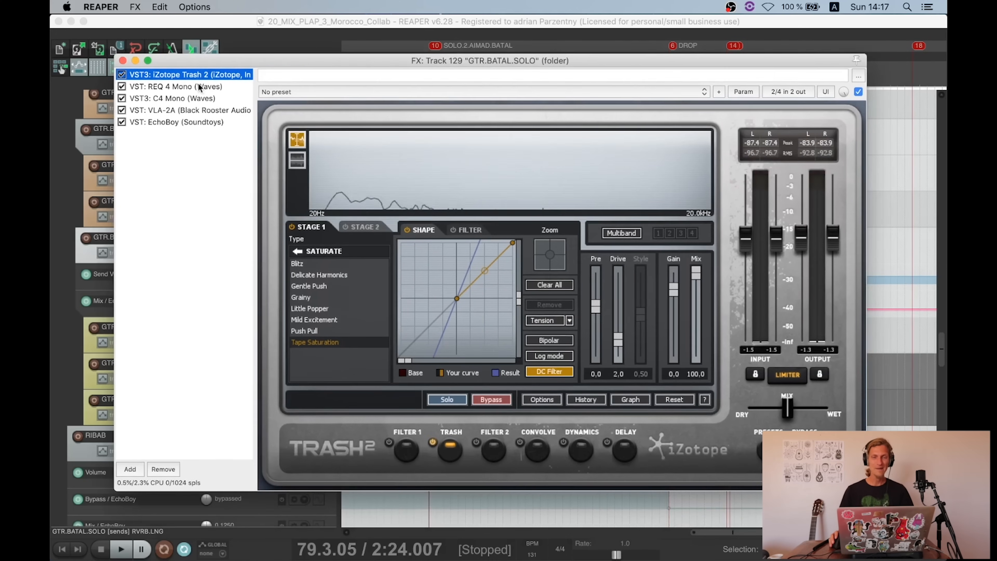
pyautogui.moveTo(613, 63); pyautogui.dragTo(559, 24)
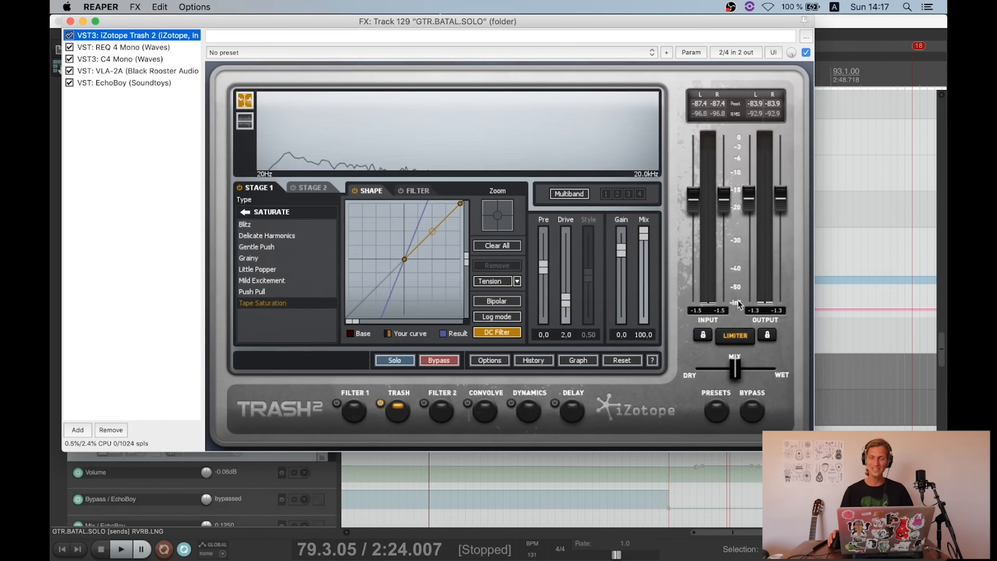
# Step: View the REQ 4 Mono equalizer curve in the GTR.BATAL.SOLO FX chain and close the chain
pyautogui.click(145, 58)
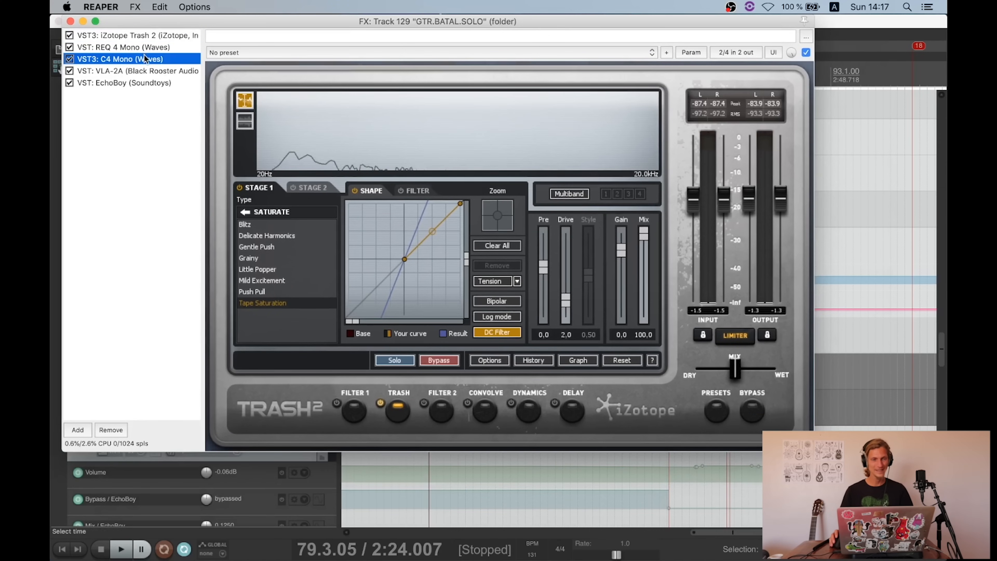
pyautogui.click(142, 47)
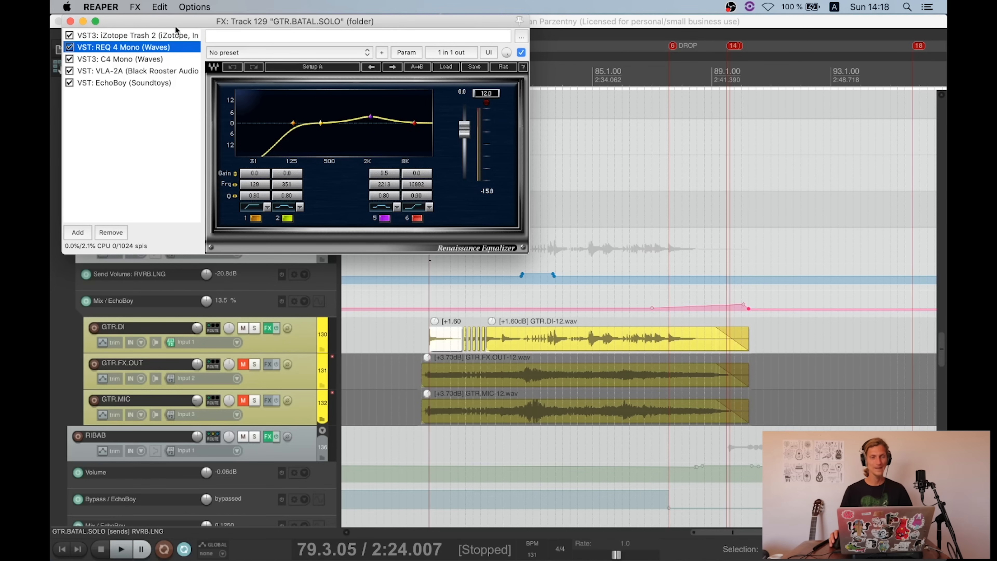
pyautogui.click(71, 21)
# Step: Play the mix from 78.4.00 and take the GTR.ADY folder track out of solo
pyautogui.scroll(20, 303, 165)
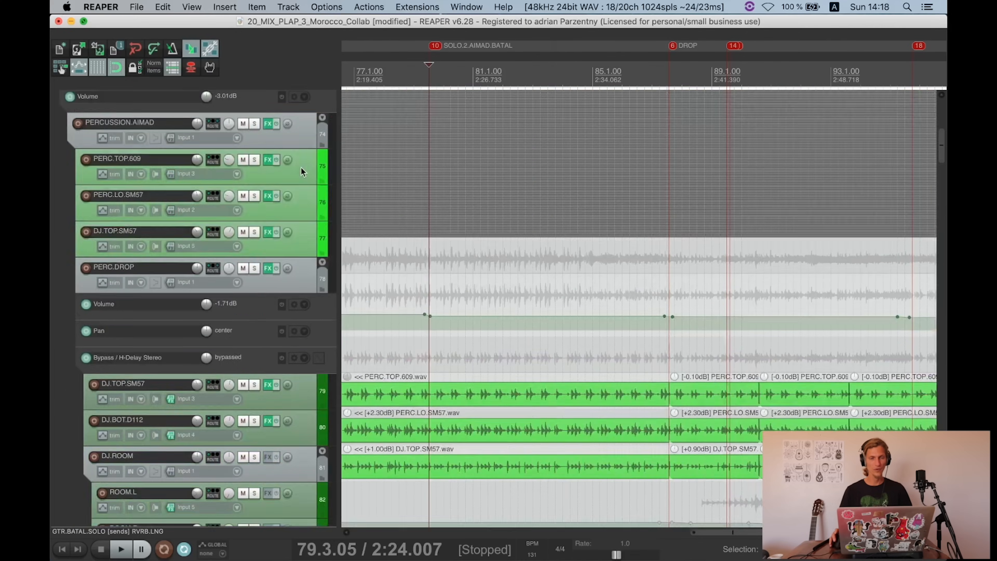
pyautogui.scroll(8, 303, 169)
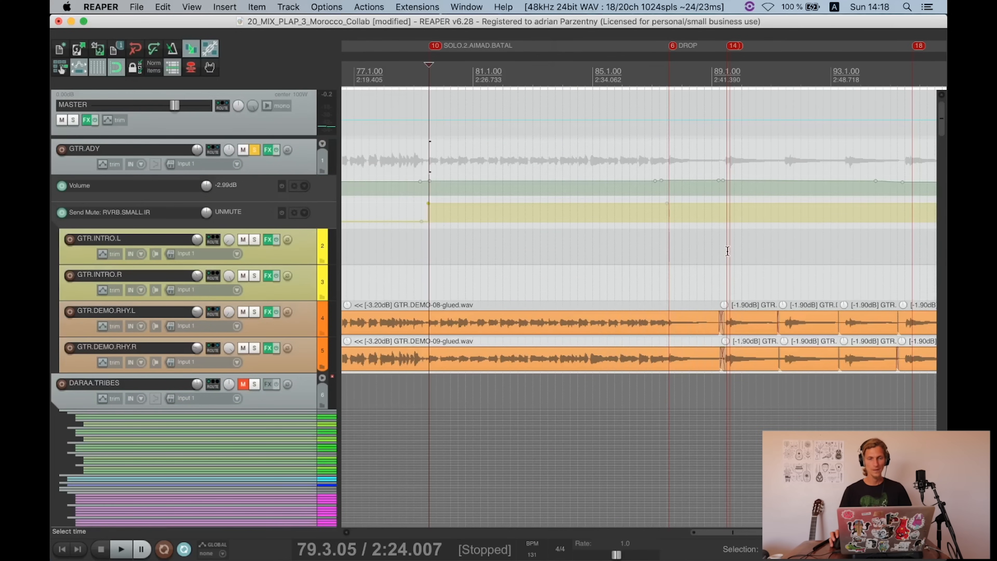
pyautogui.click(407, 259)
pyautogui.press('space')
pyautogui.scroll(-5, 612, 308)
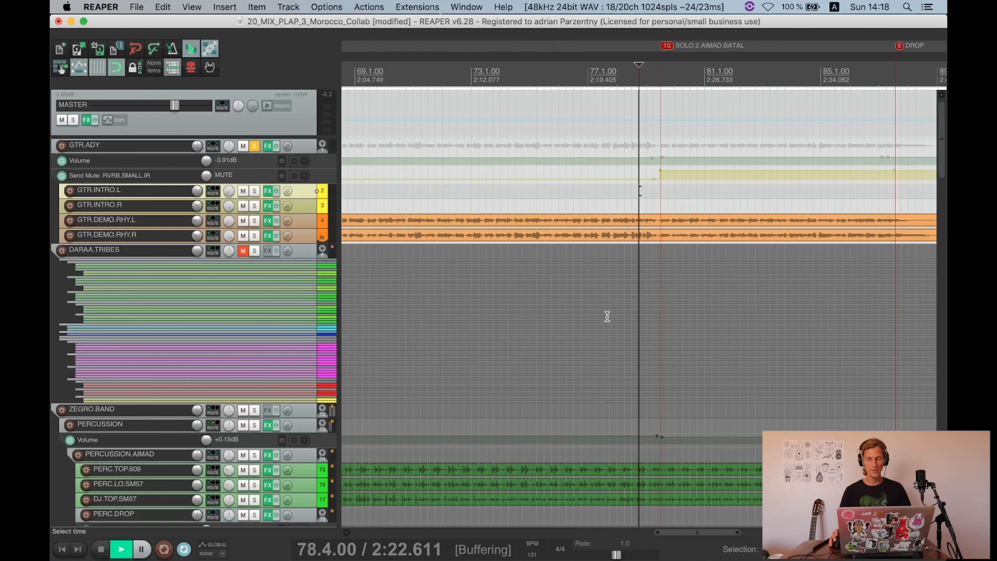
pyautogui.scroll(-3, 617, 308)
pyautogui.scroll(3, 601, 281)
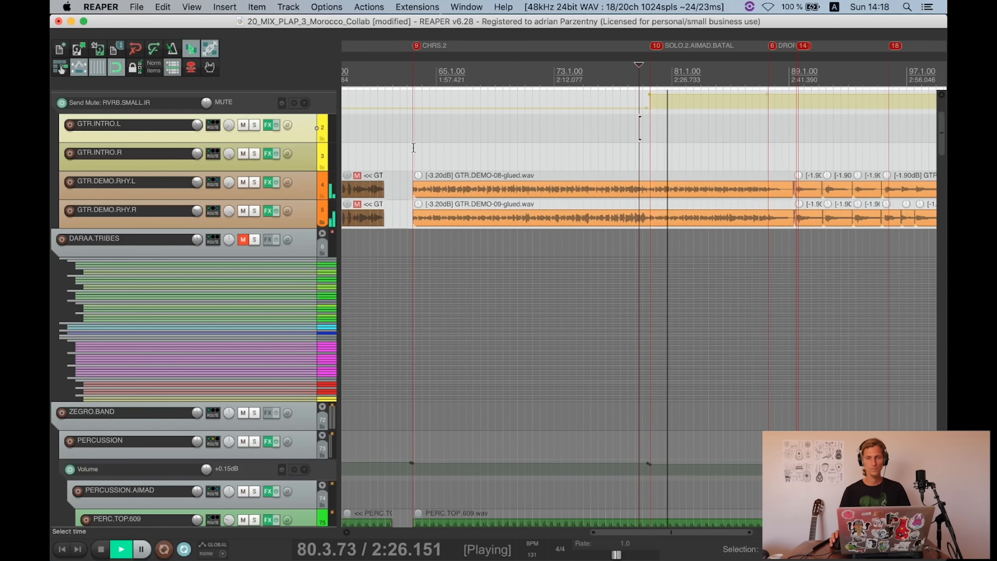
pyautogui.scroll(-3, 413, 147)
pyautogui.click(254, 145)
pyautogui.scroll(-10, 256, 161)
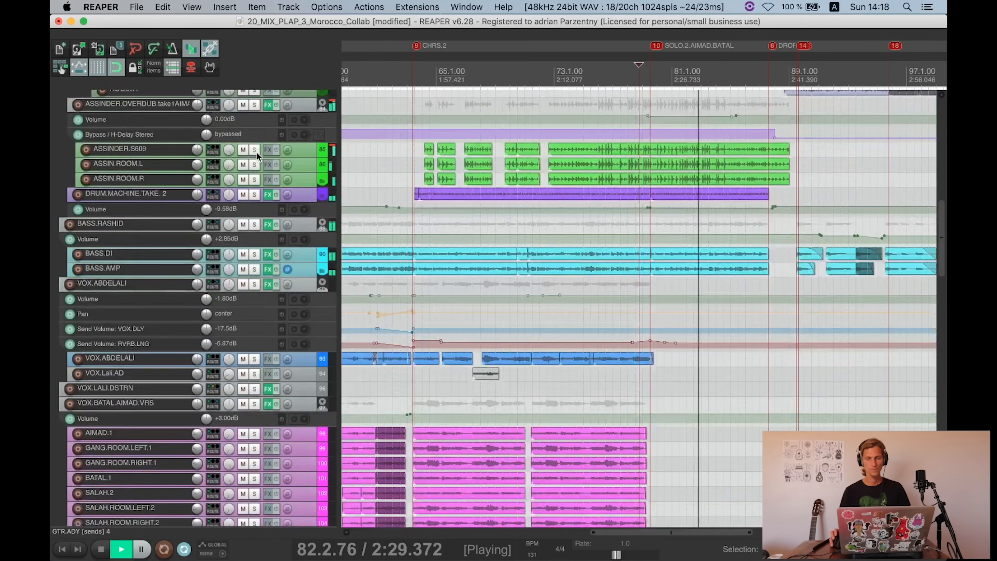
pyautogui.press('space')
# Step: Reopen the GTR.BATAL.SOLO FX chain and examine the C4 Mono multiband processor and the VLA-2A compressor
pyautogui.press('-')
pyautogui.scroll(-15, 302, 157)
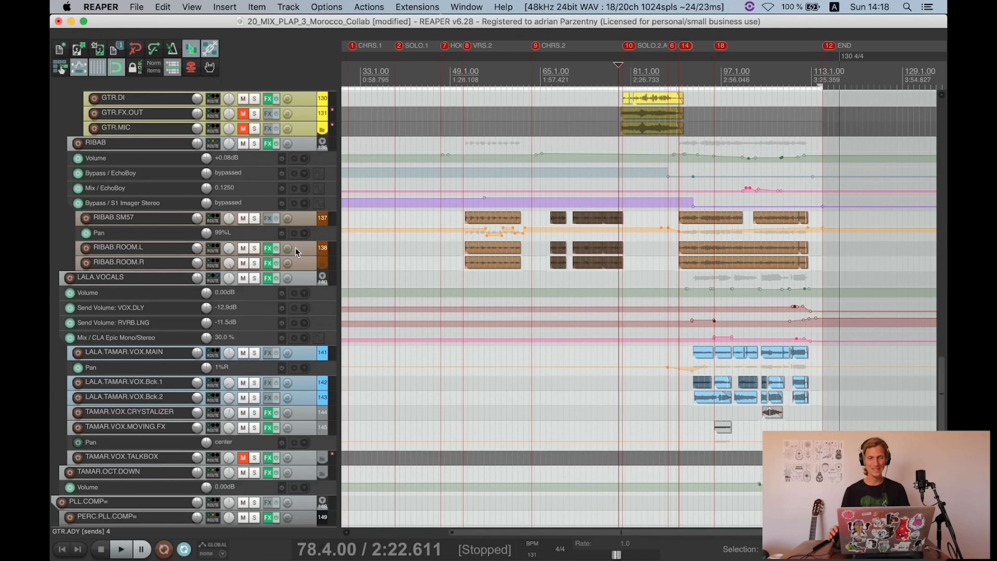
pyautogui.scroll(5, 302, 188)
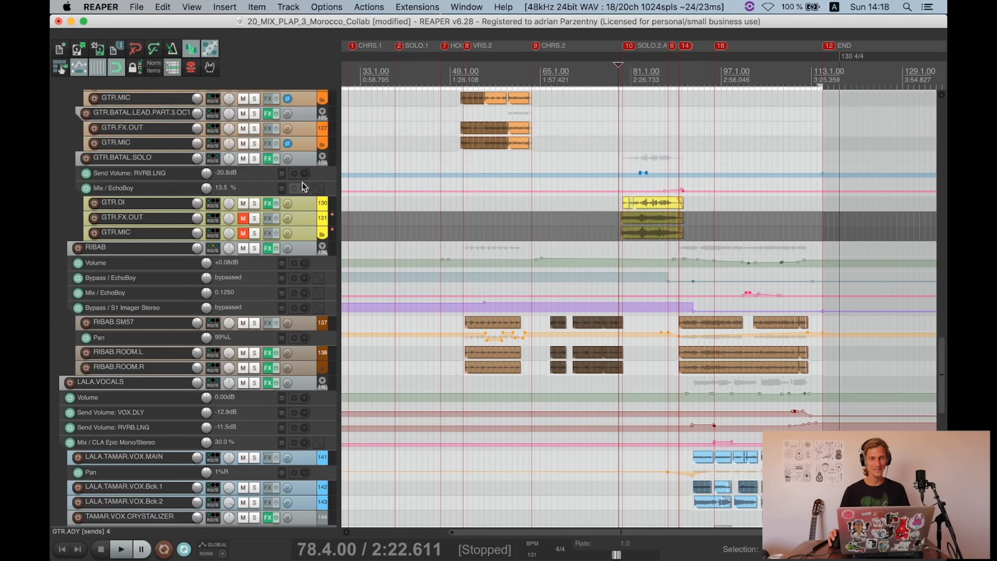
pyautogui.click(268, 159)
pyautogui.click(130, 59)
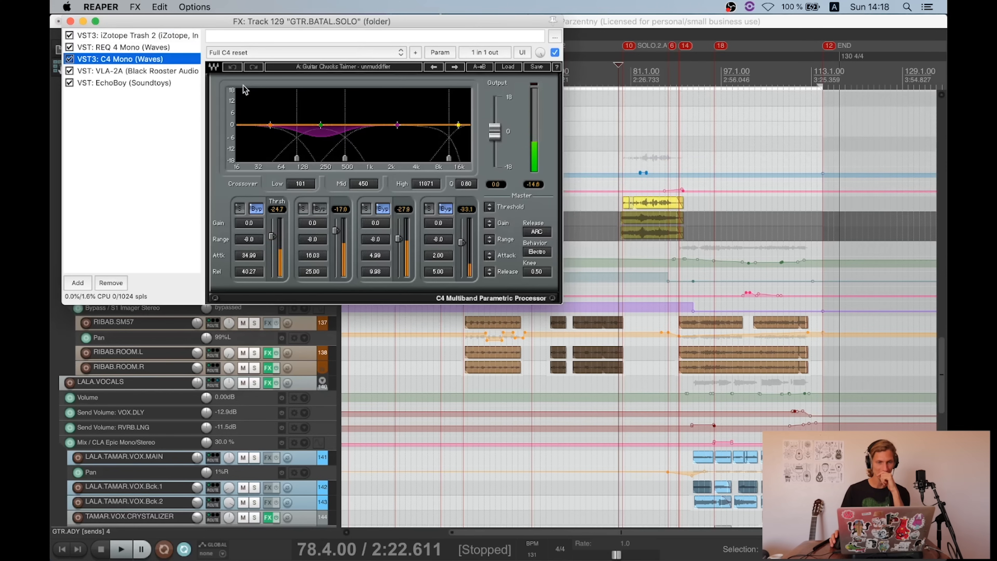
pyautogui.click(141, 70)
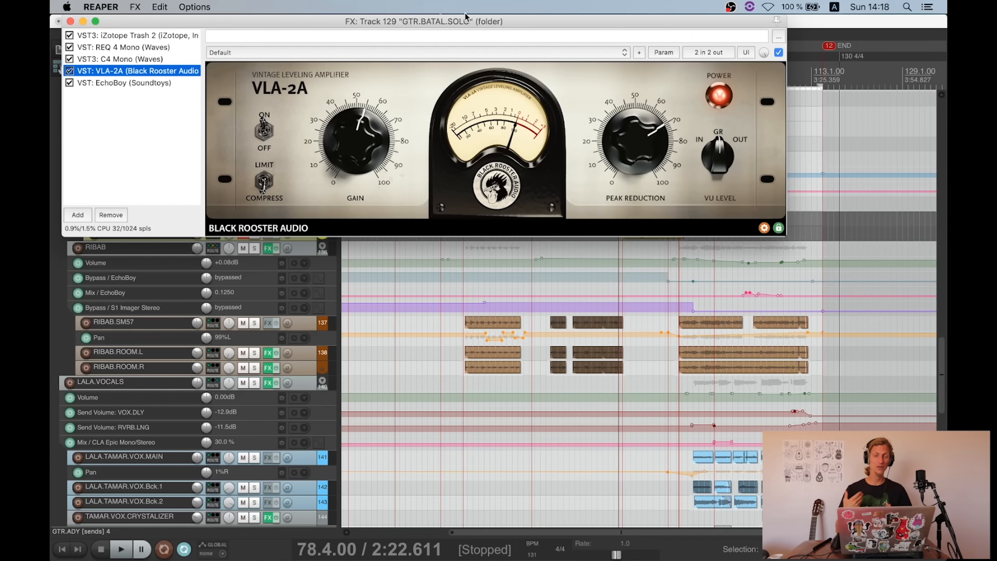
# Step: Review EchoBoy's delay settings in the GTR.BATAL.SOLO chain, undo the Mix knob nudge and close the FX chain
pyautogui.click(104, 83)
pyautogui.moveTo(303, 21); pyautogui.dragTo(361, 25)
pyautogui.moveTo(411, 151); pyautogui.dragTo(409, 150)
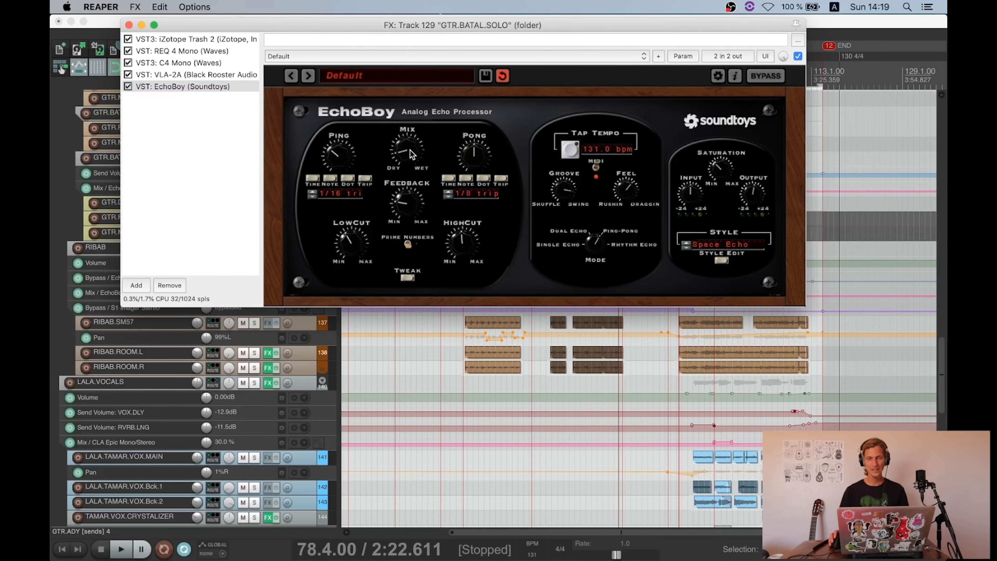
pyautogui.press('super+z')
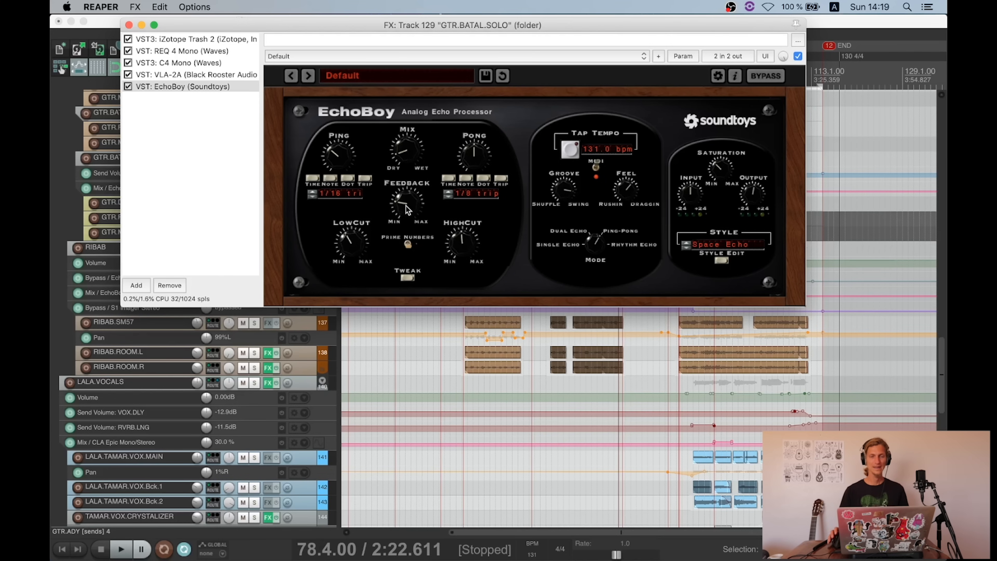
pyautogui.click(129, 25)
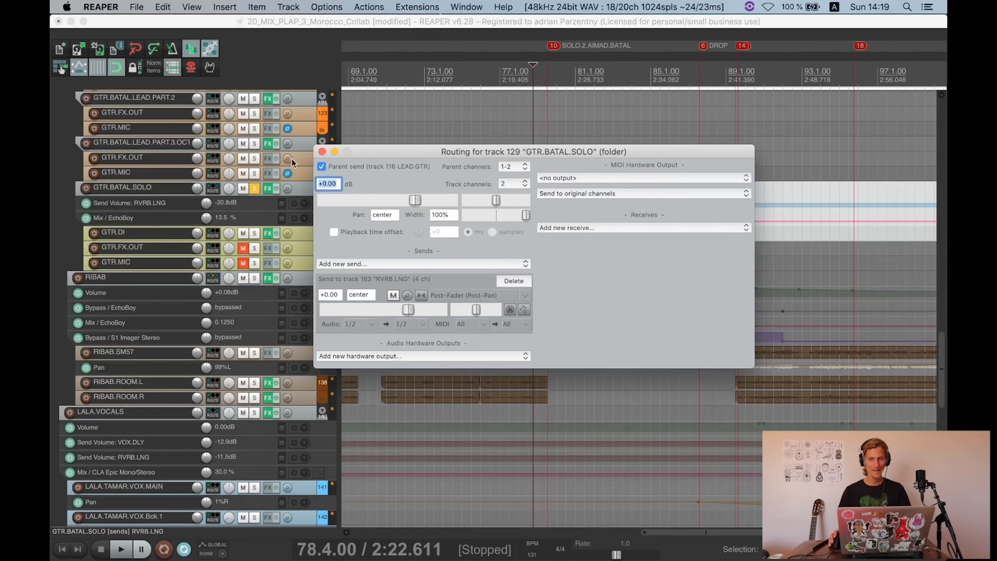
# Step: Close the GTR.BATAL.SOLO routing settings, take the track out of solo and save the project
pyautogui.click(321, 151)
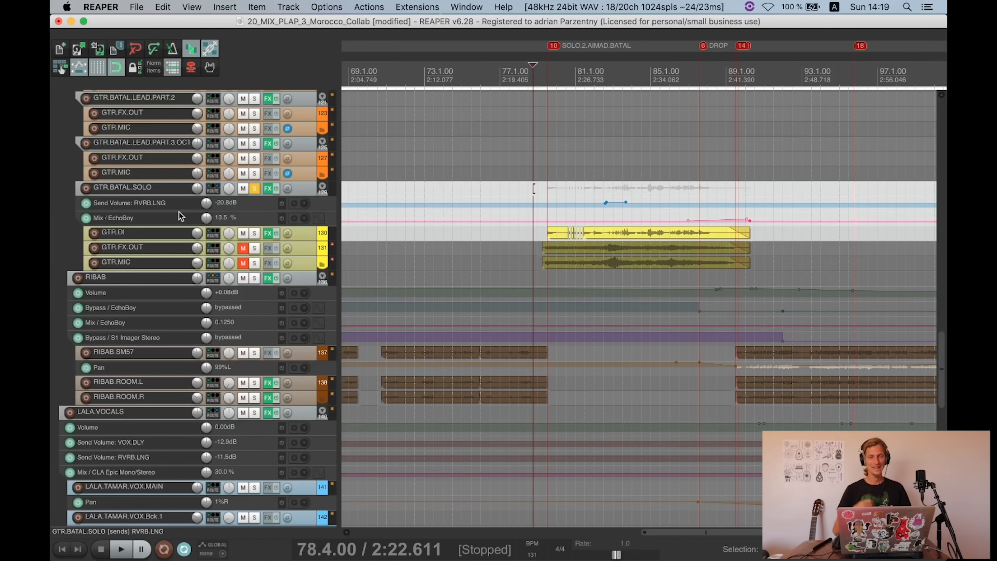
pyautogui.scroll(5, 180, 216)
pyautogui.scroll(-3, 179, 216)
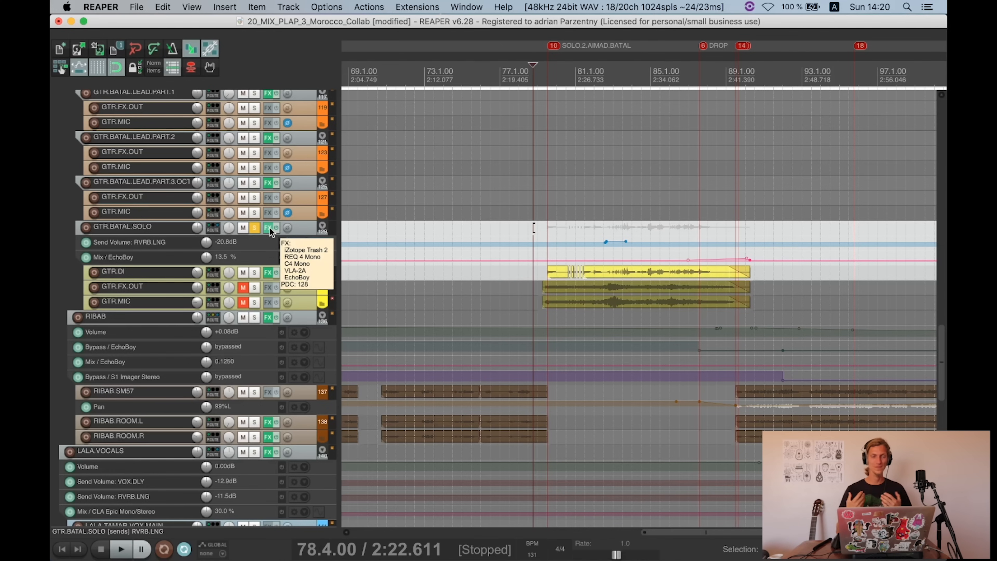
pyautogui.click(254, 228)
pyautogui.press('super+s')
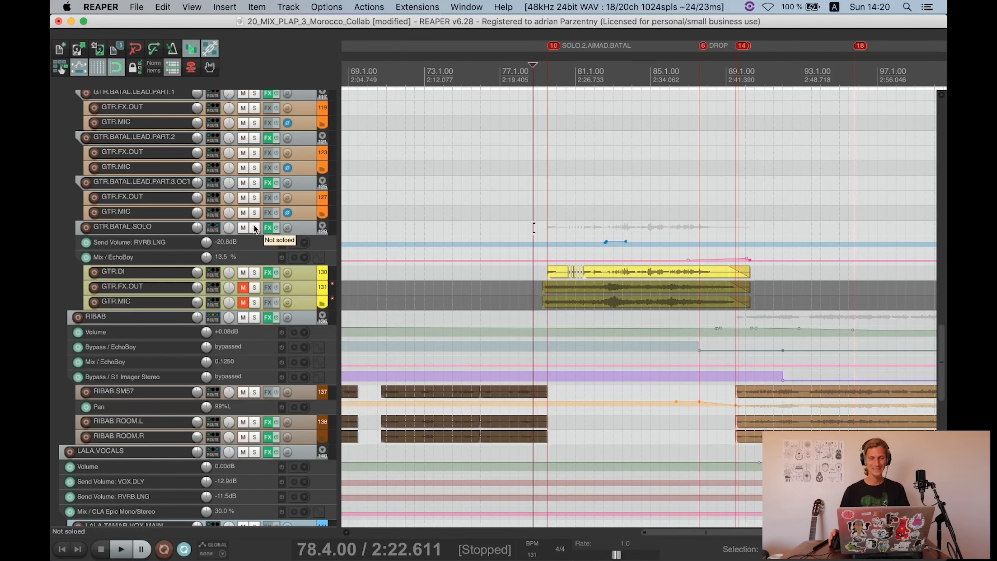
# Step: Look over the RIBAB folder track, its automation lanes and microphone tracks, and compare it with GTR.BATAL.SOLO
pyautogui.scroll(1, 270, 314)
pyautogui.scroll(5, 270, 313)
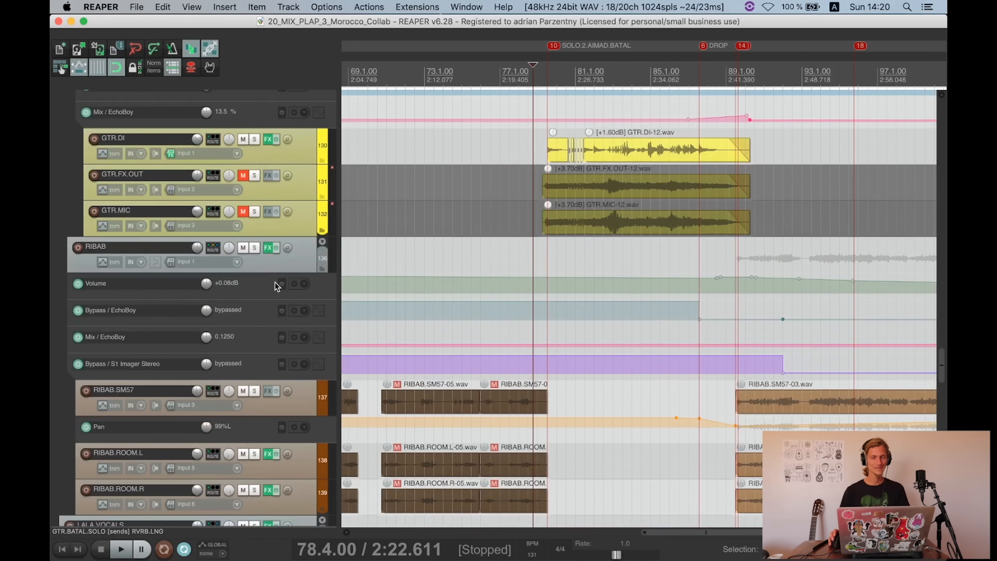
pyautogui.click(313, 261)
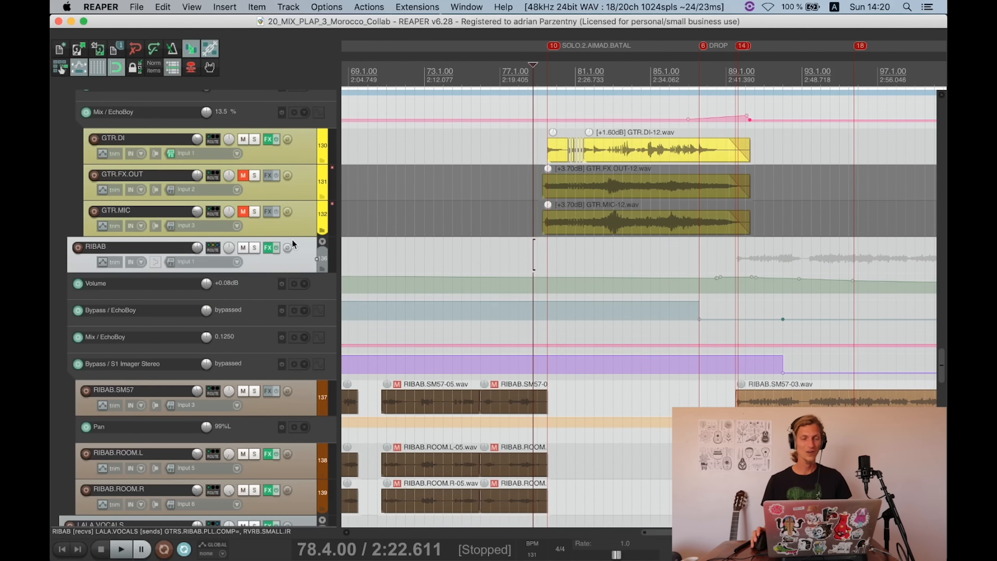
pyautogui.scroll(-3, 304, 247)
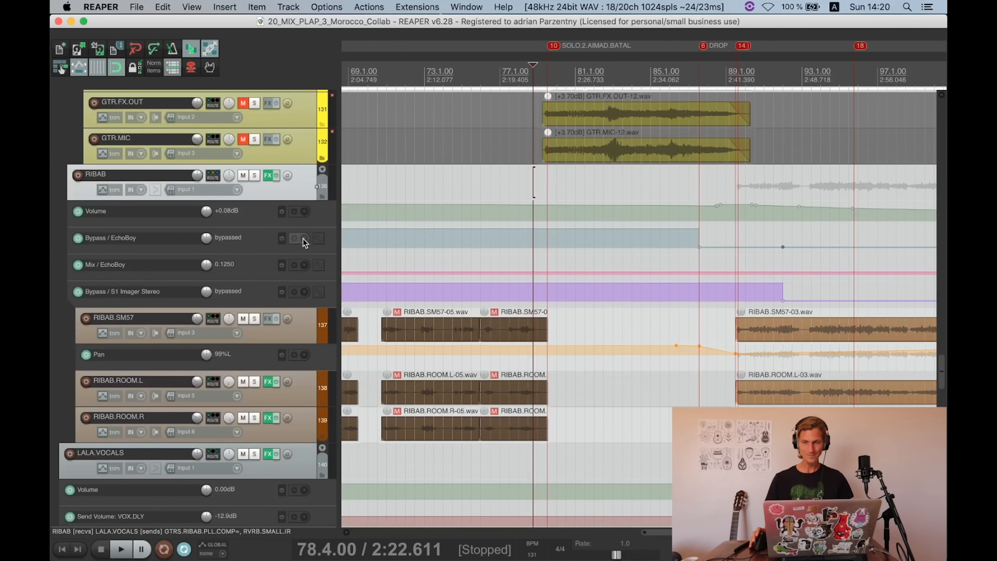
pyautogui.scroll(9, 303, 238)
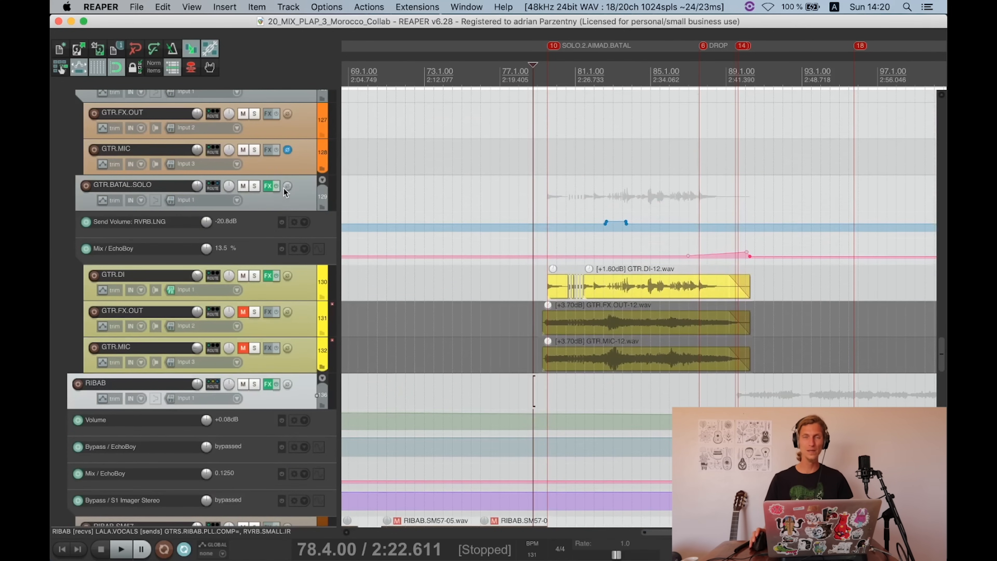
pyautogui.click(291, 191)
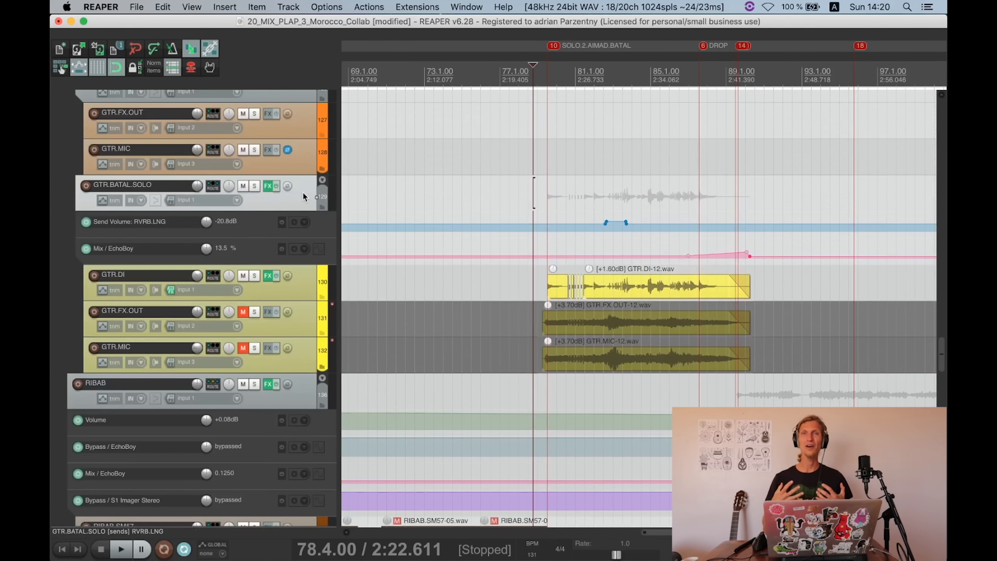
pyautogui.scroll(-6, 303, 191)
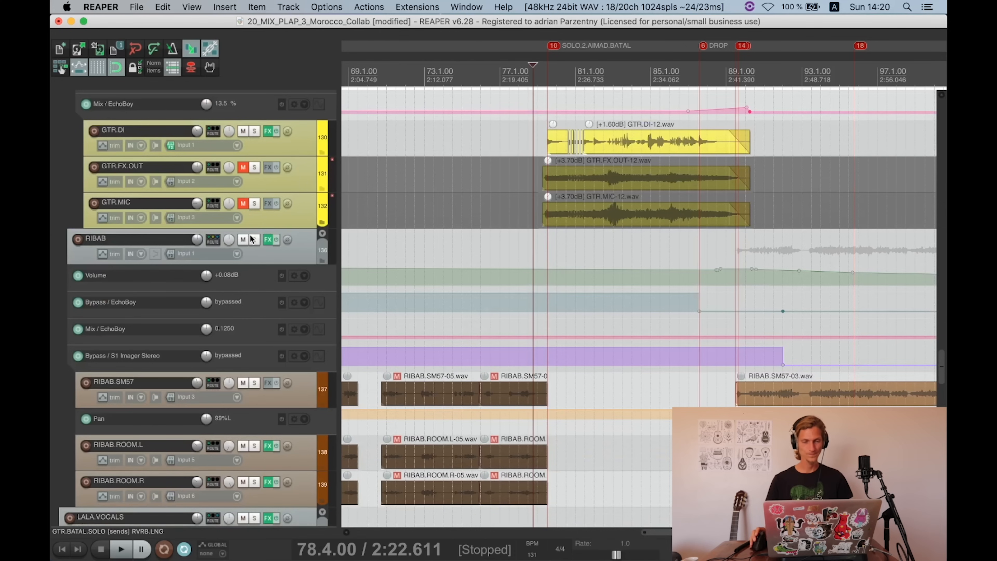
# Step: Solo the RIBAB folder track and place the edit cursor at 51.2.17, where its first clips start
pyautogui.click(254, 240)
pyautogui.scroll(-5, 505, 280)
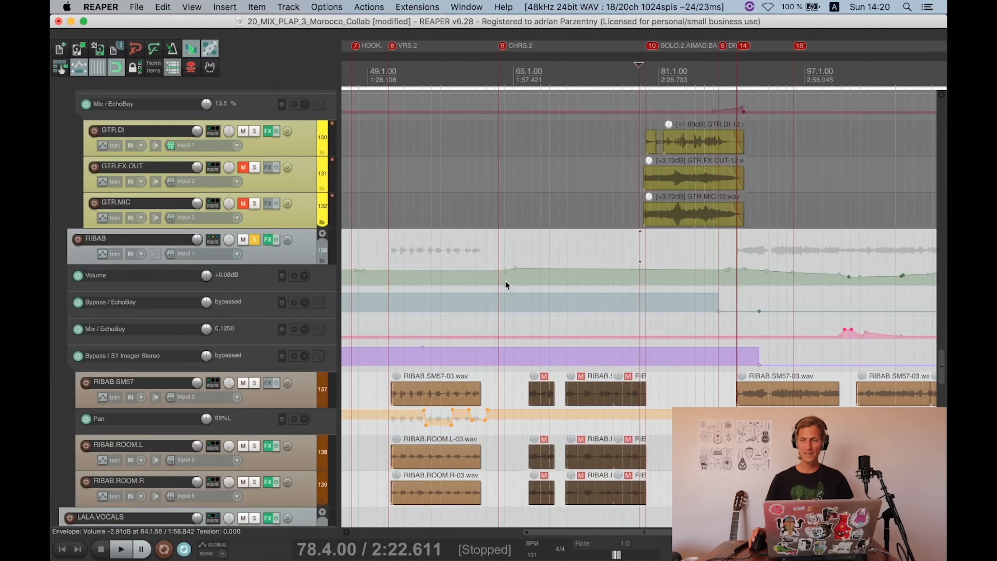
pyautogui.click(390, 322)
pyautogui.scroll(-8, 578, 285)
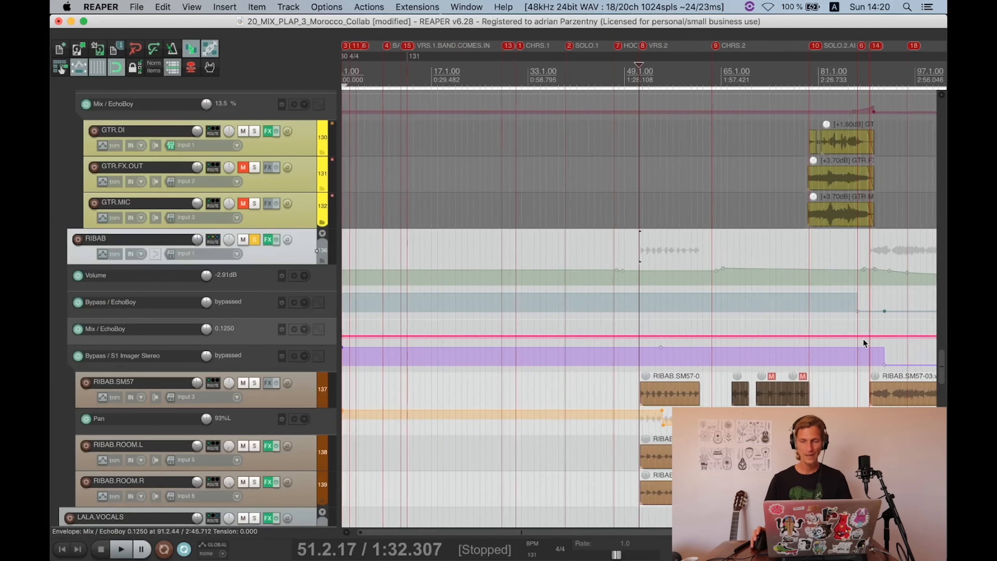
# Step: Save the project and play the soloed RIBAB folder from 51.2.17
pyautogui.scroll(6, 601, 329)
pyautogui.press('super+s')
pyautogui.scroll(2, 602, 329)
pyautogui.scroll(-5, 604, 325)
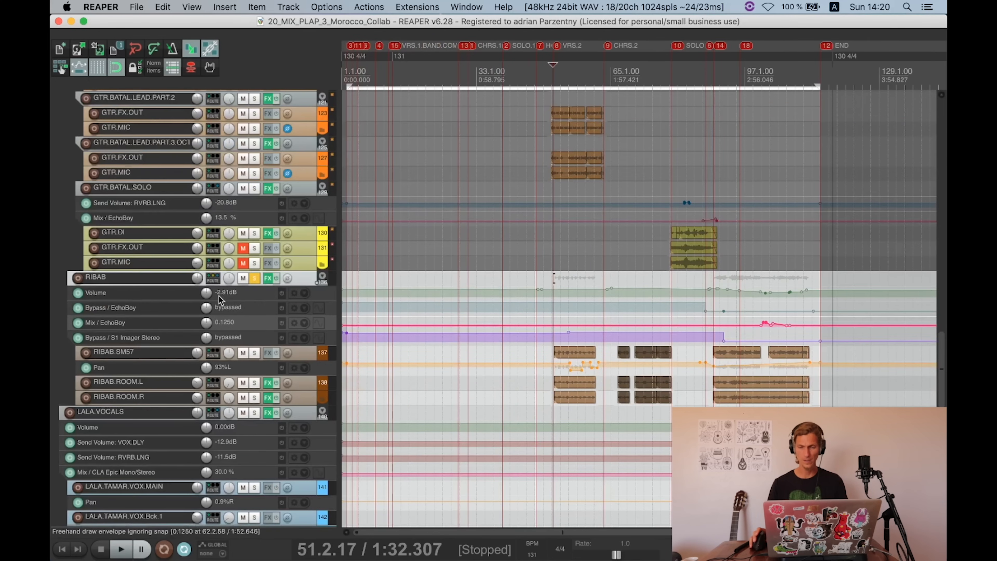
pyautogui.scroll(-1, 234, 291)
pyautogui.press('space')
pyautogui.scroll(6, 682, 354)
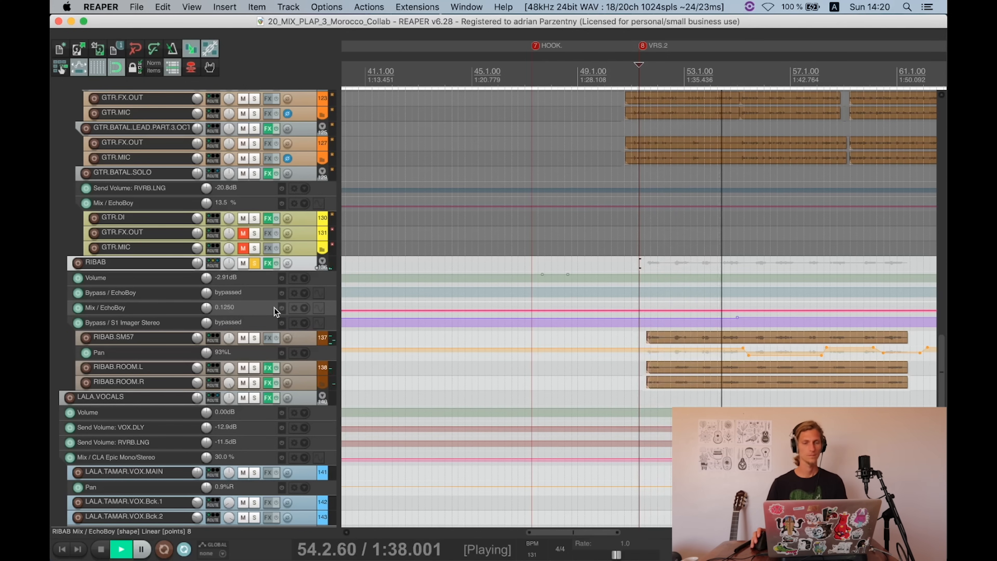
pyautogui.press('space')
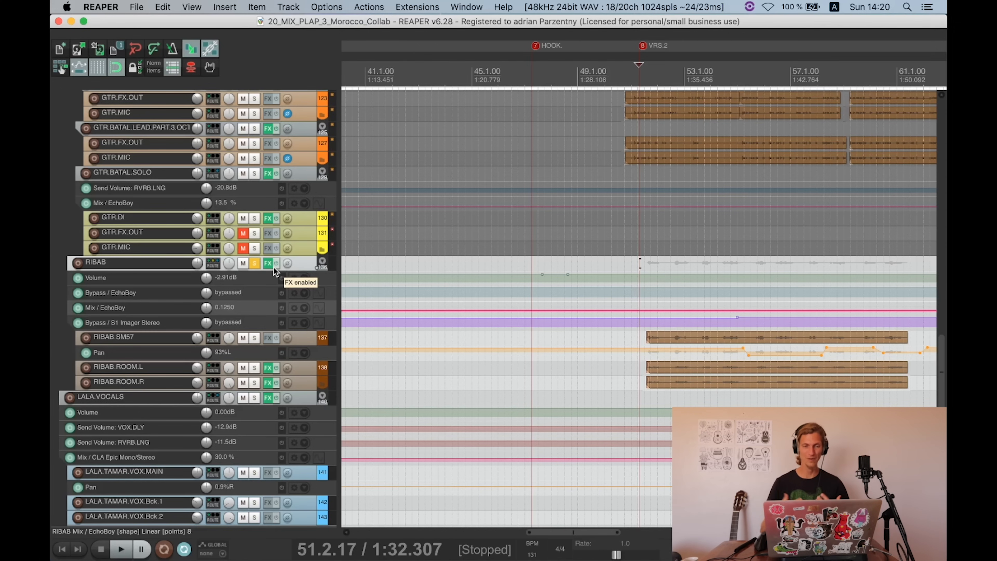
# Step: Solo the RIBAB.ROOM.L and RIBAB.ROOM.R tracks and play them from the edit cursor
pyautogui.click(255, 367)
pyautogui.click(254, 383)
pyautogui.press('space')
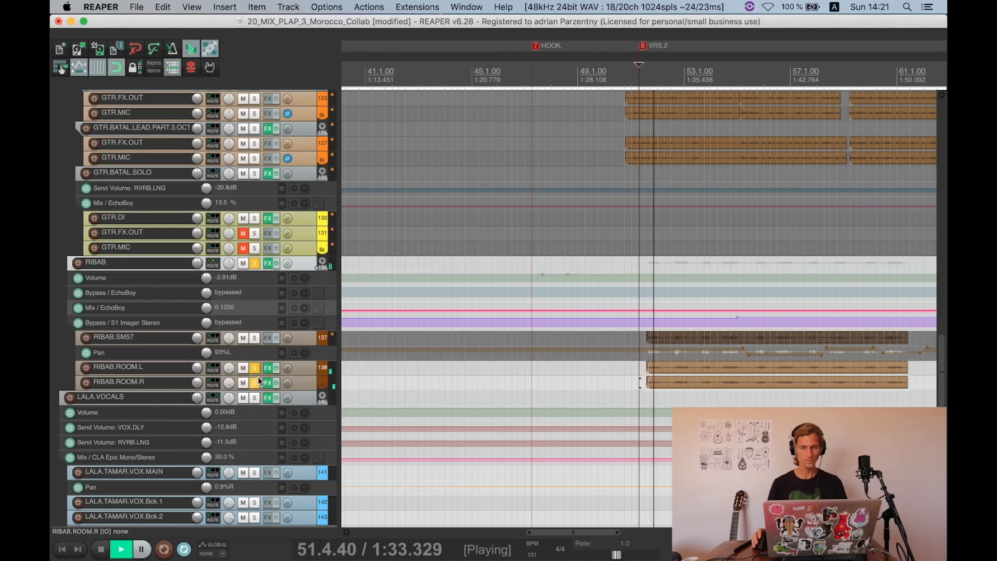
# Step: Review the REQ 2 Mono equalizer on RIBAB.ROOM.L, stop playback and close the FX chain
pyautogui.click(268, 368)
pyautogui.press('space')
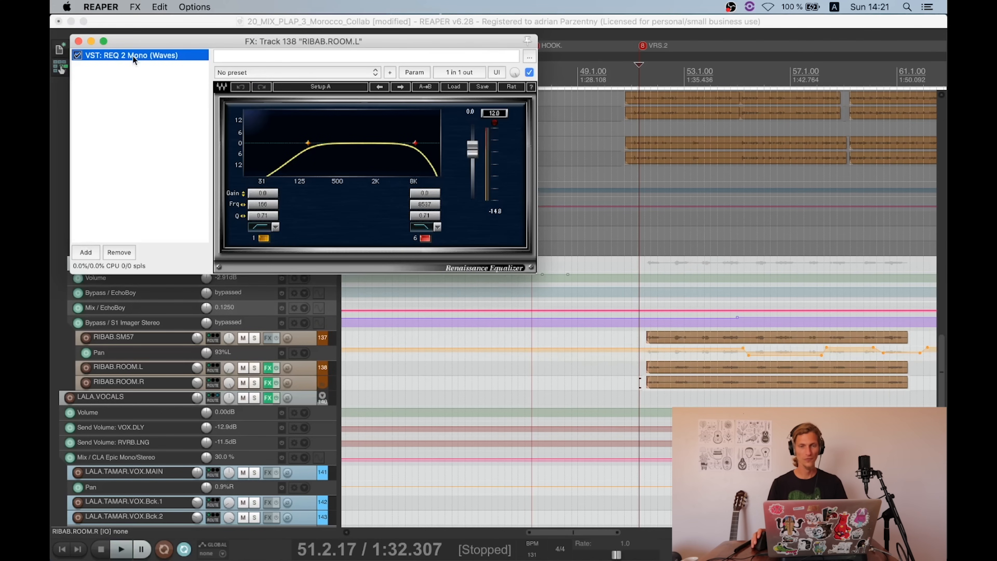
pyautogui.click(78, 42)
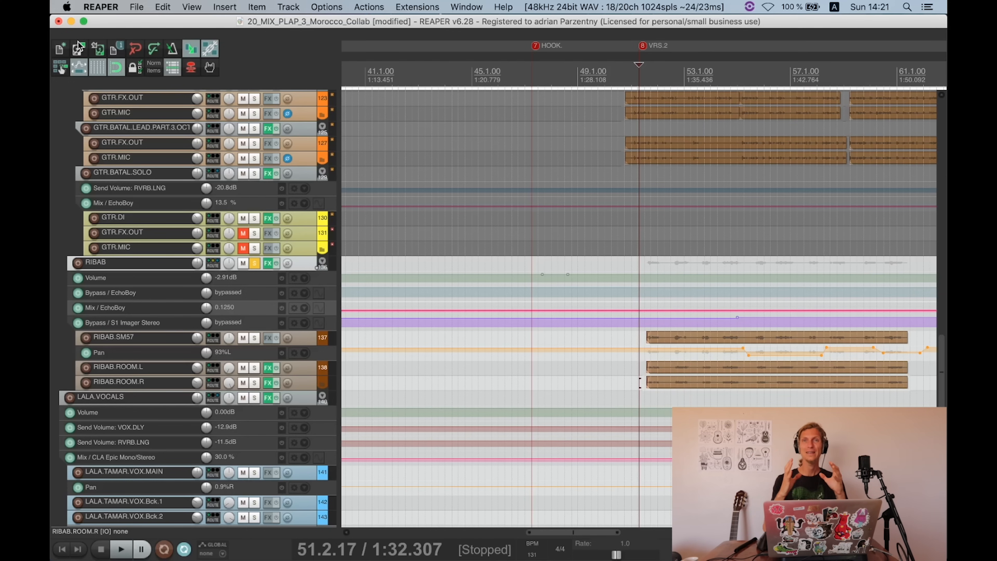
# Step: Review the bx_console SSL 4000 E settings in the RIBAB folder's FX chain and play the track through it
pyautogui.click(269, 265)
pyautogui.click(265, 39)
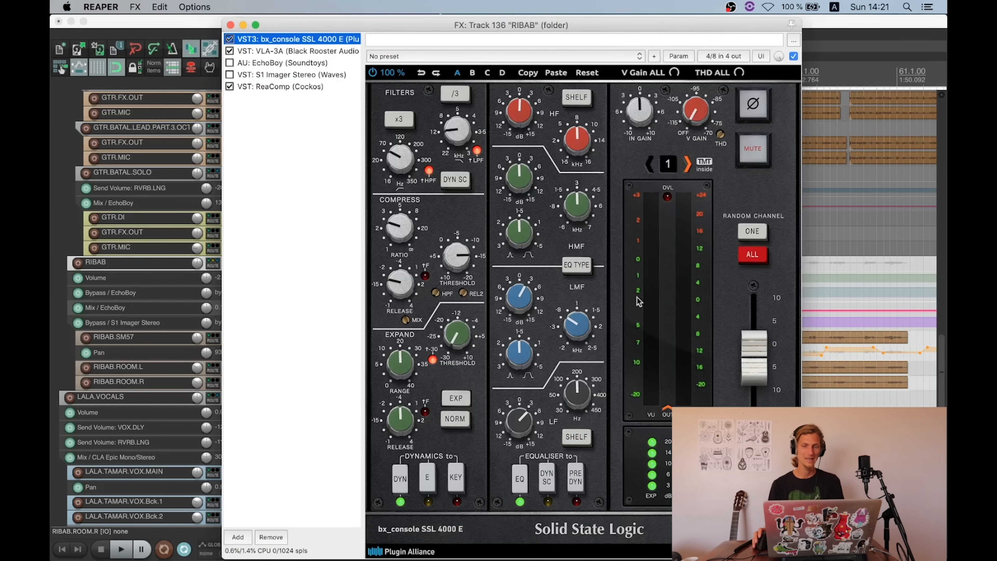
pyautogui.click(578, 327)
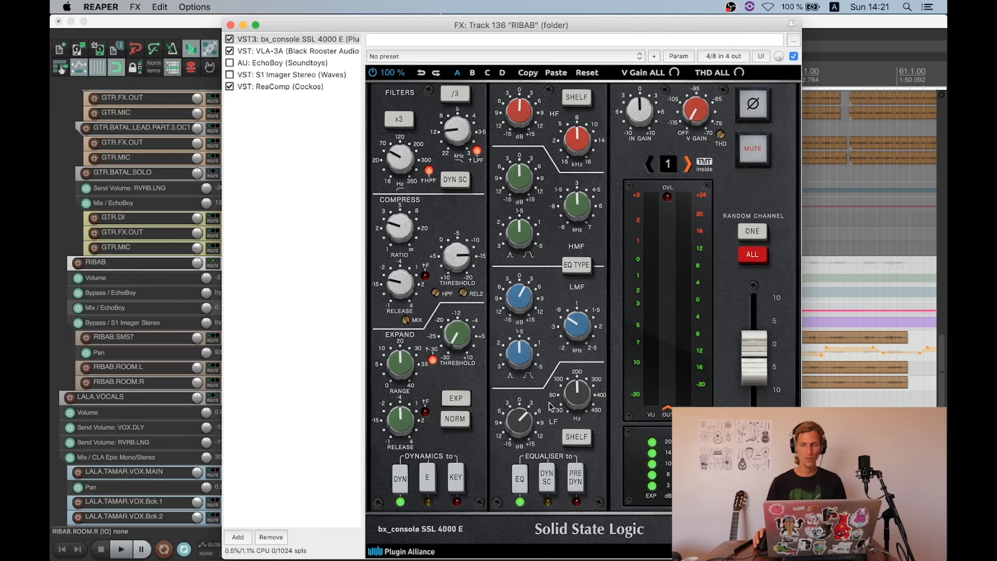
pyautogui.moveTo(526, 416)
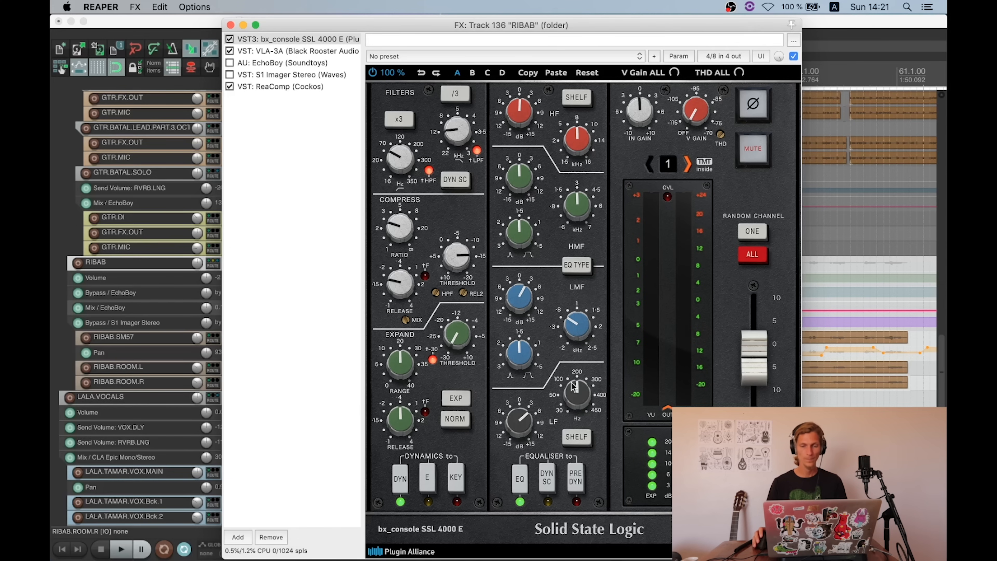
pyautogui.press('space')
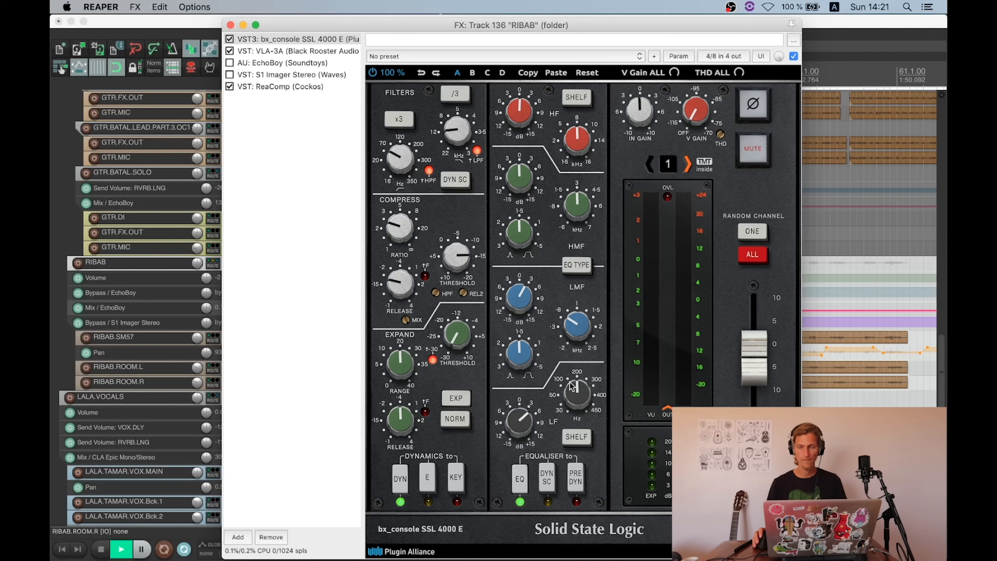
pyautogui.press('space')
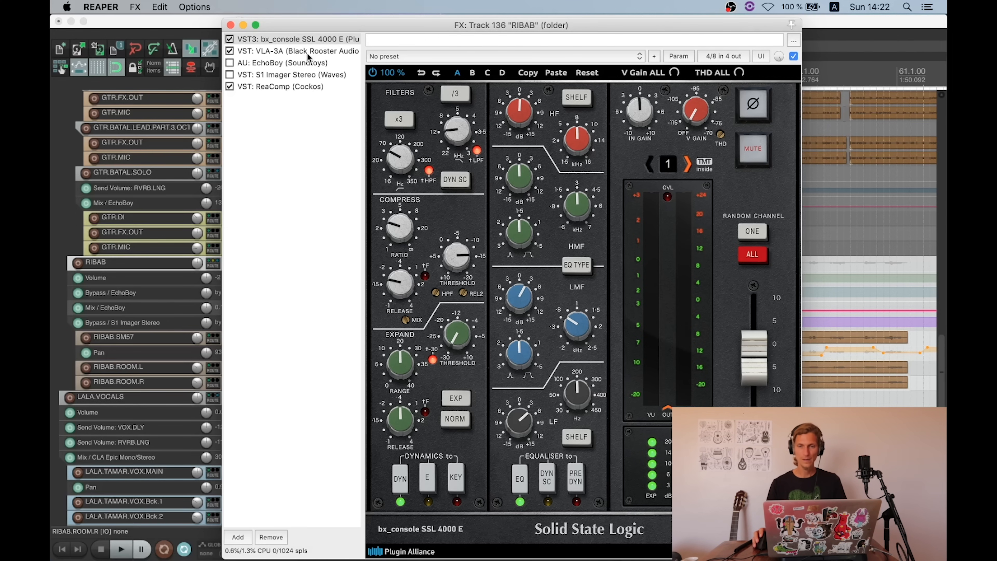
# Step: Show the VLA-3A compressor in the RIBAB chain and watch its meter during a short playback
pyautogui.click(314, 51)
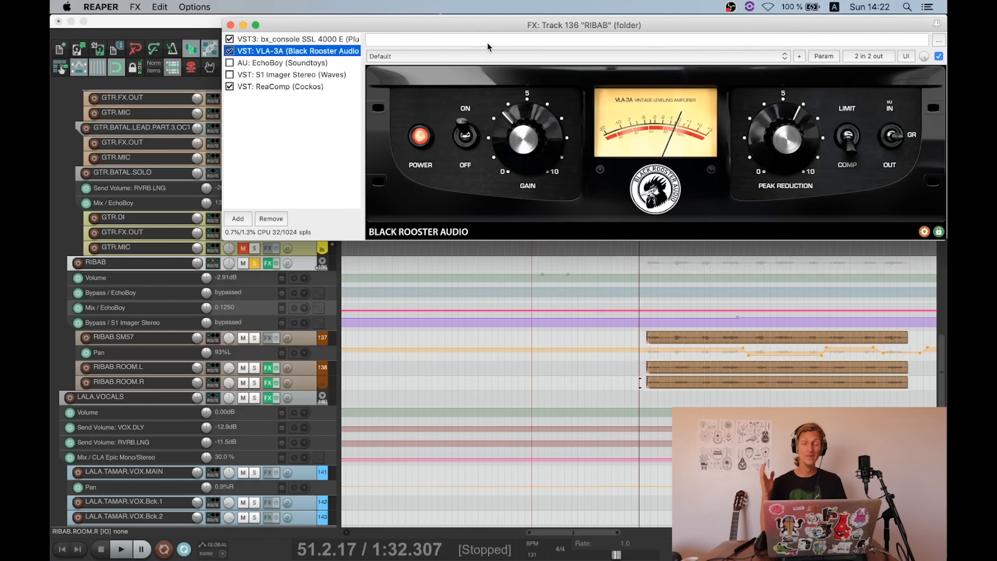
pyautogui.press('space')
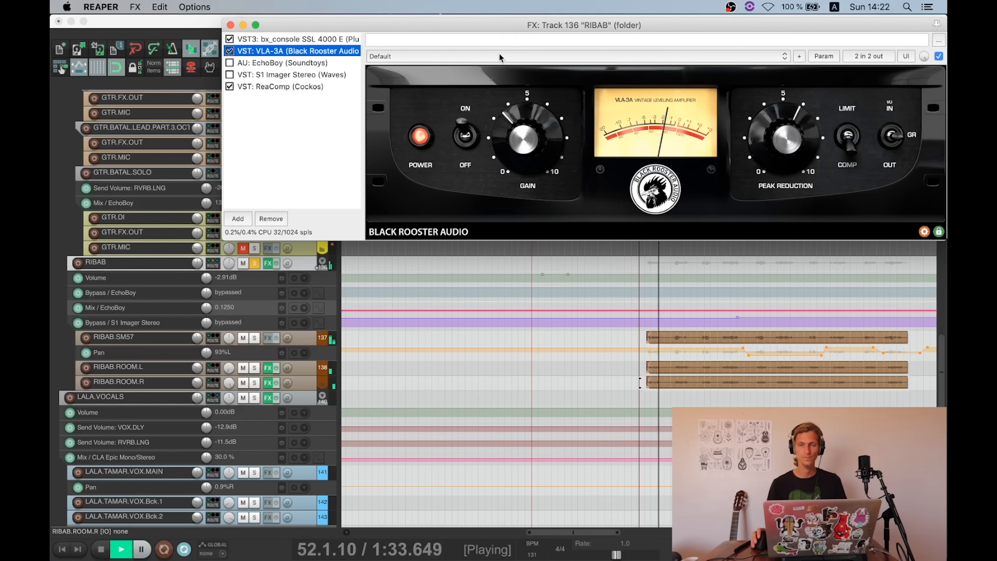
pyautogui.press('space')
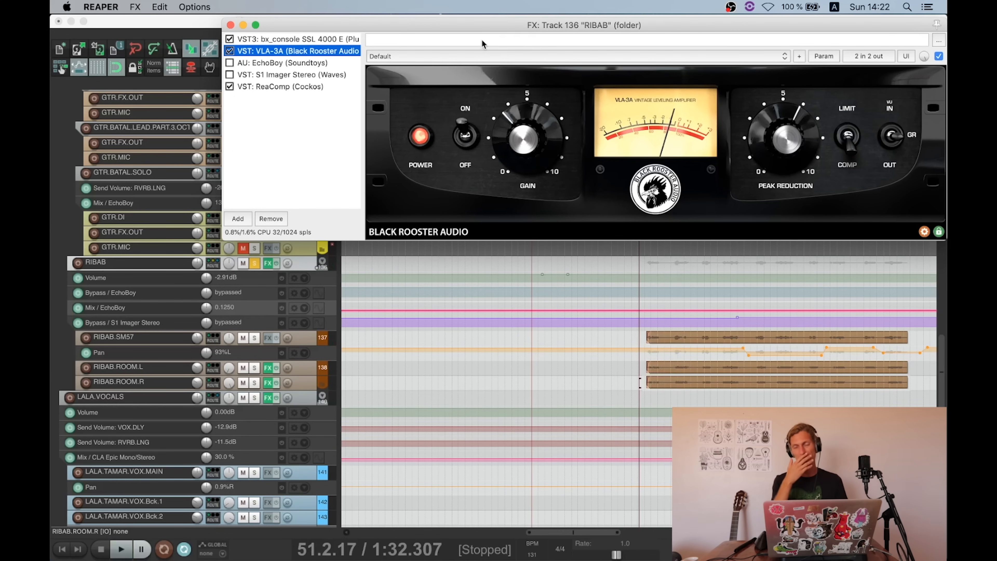
# Step: Look through the EchoBoy, S1 Imager Stereo and ReaComp plug-ins in the RIBAB chain and close the FX window
pyautogui.click(299, 63)
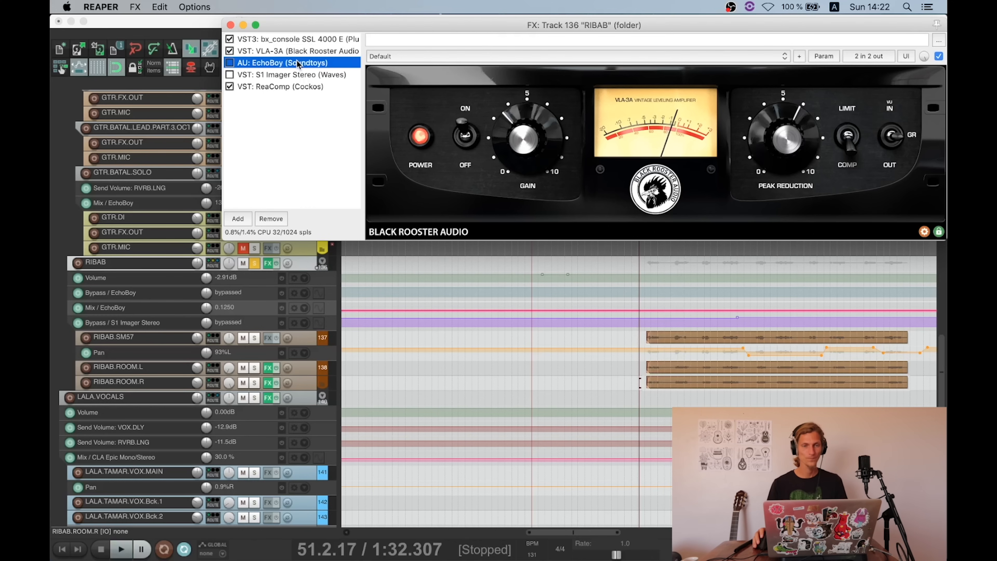
pyautogui.click(309, 75)
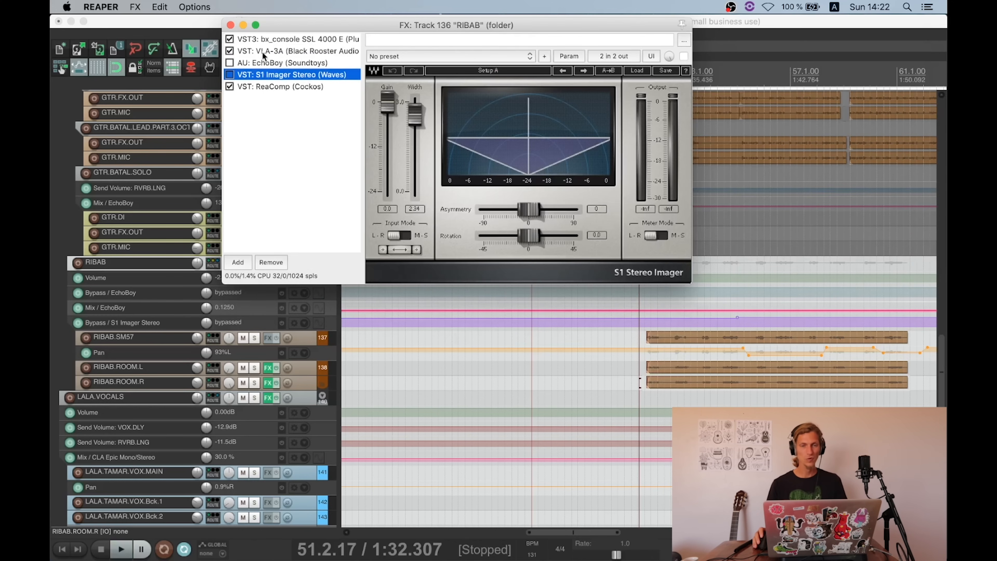
pyautogui.click(286, 62)
pyautogui.moveTo(319, 26); pyautogui.dragTo(350, 22)
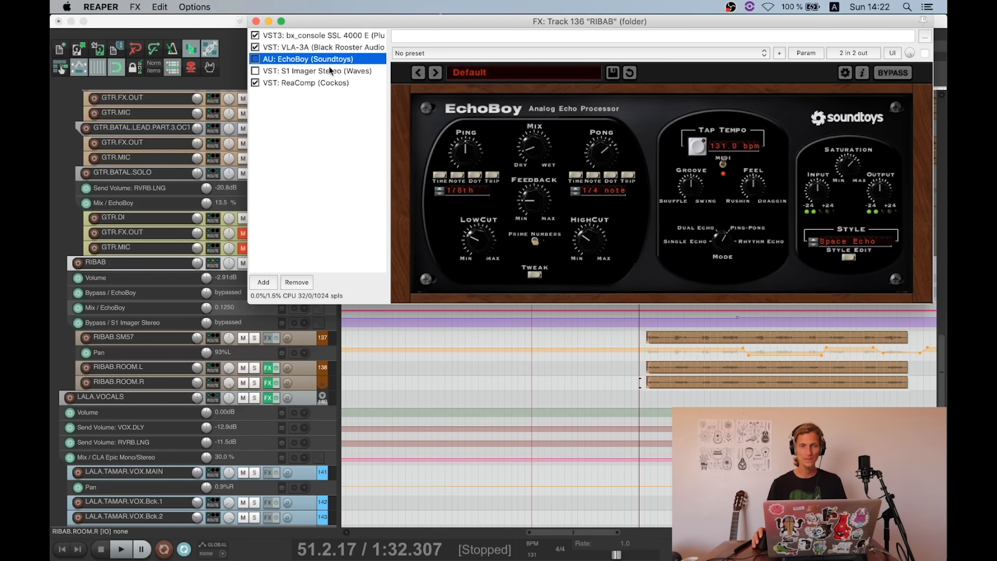
pyautogui.click(333, 84)
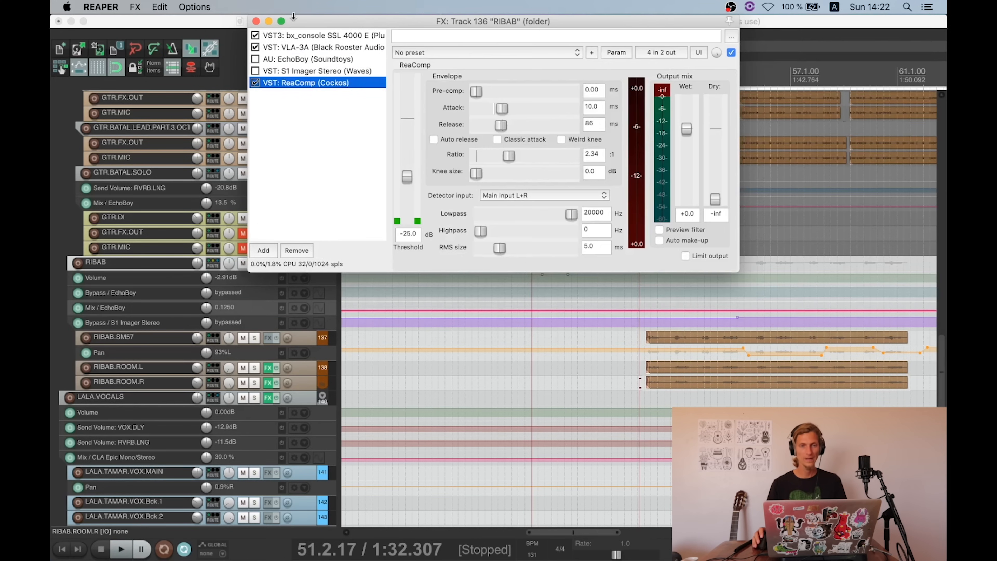
pyautogui.click(287, 22)
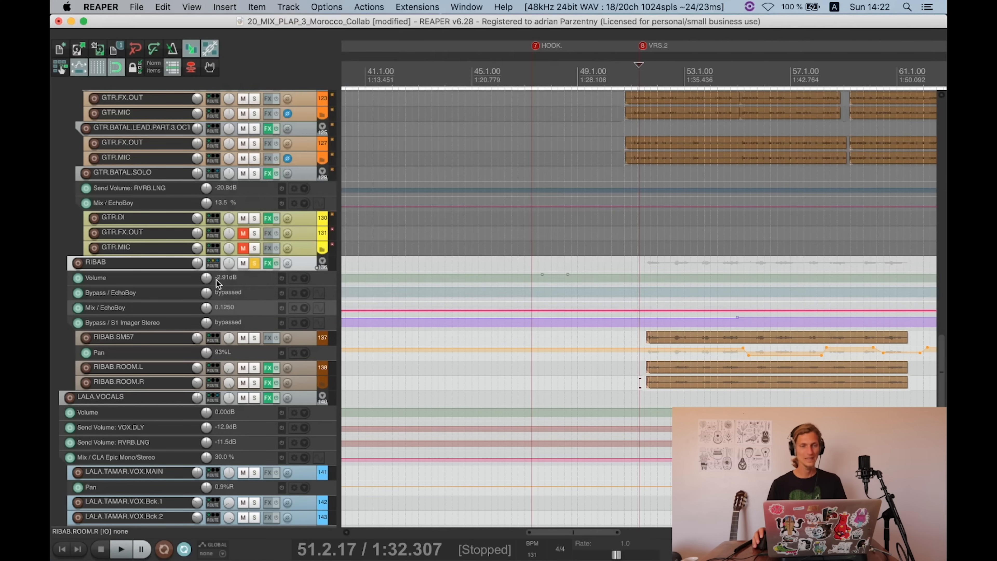
# Step: Check the RIBAB folder's routing settings, and recheck ReaComp in its FX chain before closing it
pyautogui.click(212, 262)
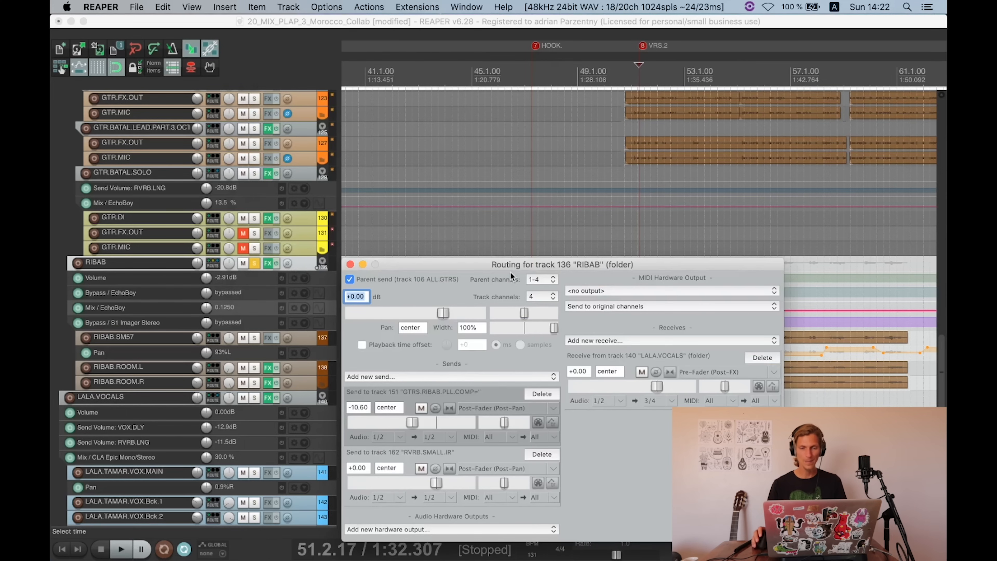
pyautogui.moveTo(510, 274); pyautogui.dragTo(355, 91)
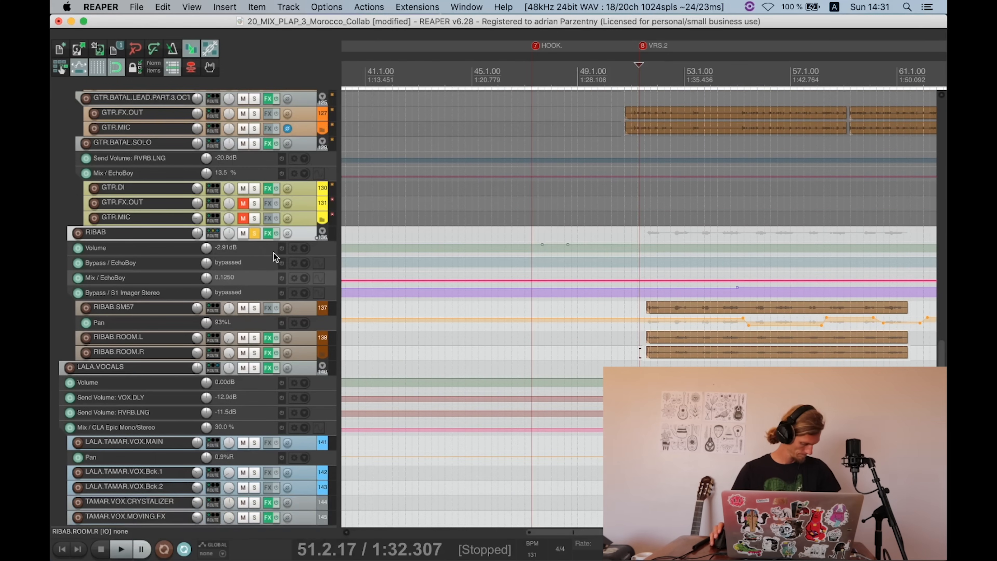
pyautogui.click(269, 233)
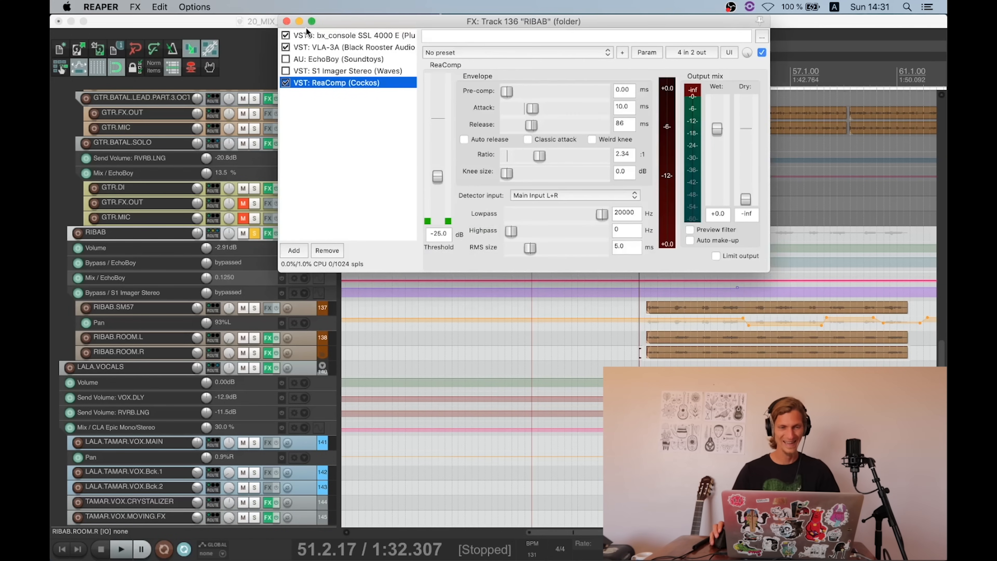
pyautogui.click(287, 22)
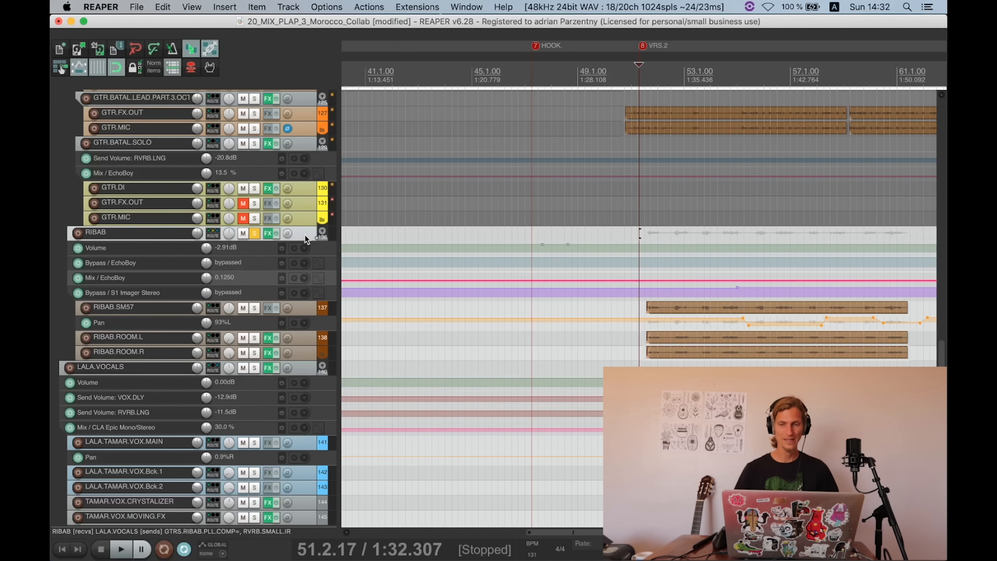
# Step: Examine the RIBAB.SM57 pan automation over its first clip, placing the edit cursor at 51.3.00 and 55.1.00
pyautogui.scroll(-3, 306, 228)
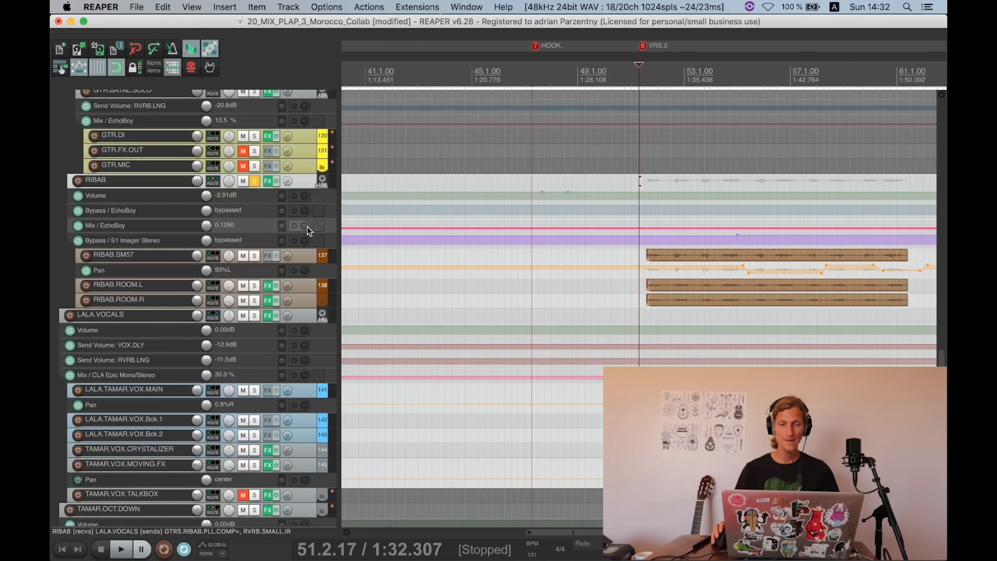
pyautogui.scroll(-6, 840, 252)
pyautogui.scroll(6, 839, 254)
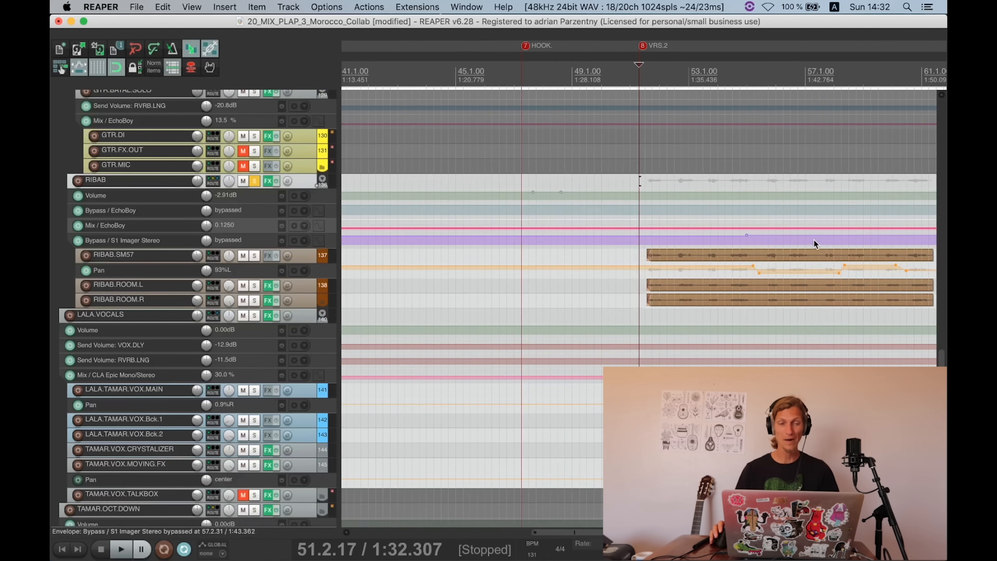
pyautogui.scroll(4, 801, 228)
pyautogui.scroll(5, 256, 204)
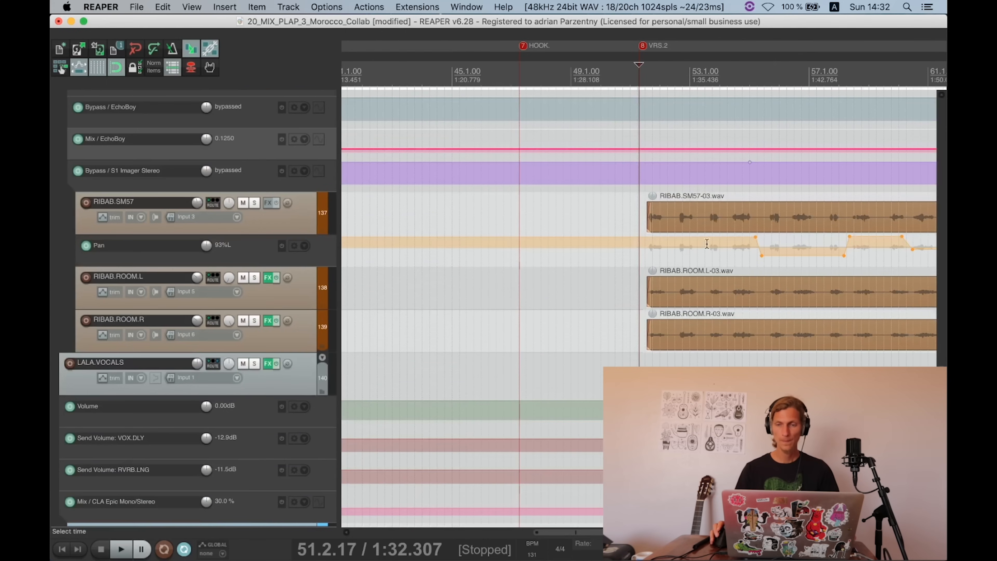
pyautogui.click(750, 262)
pyautogui.scroll(3, 763, 259)
pyautogui.click(487, 262)
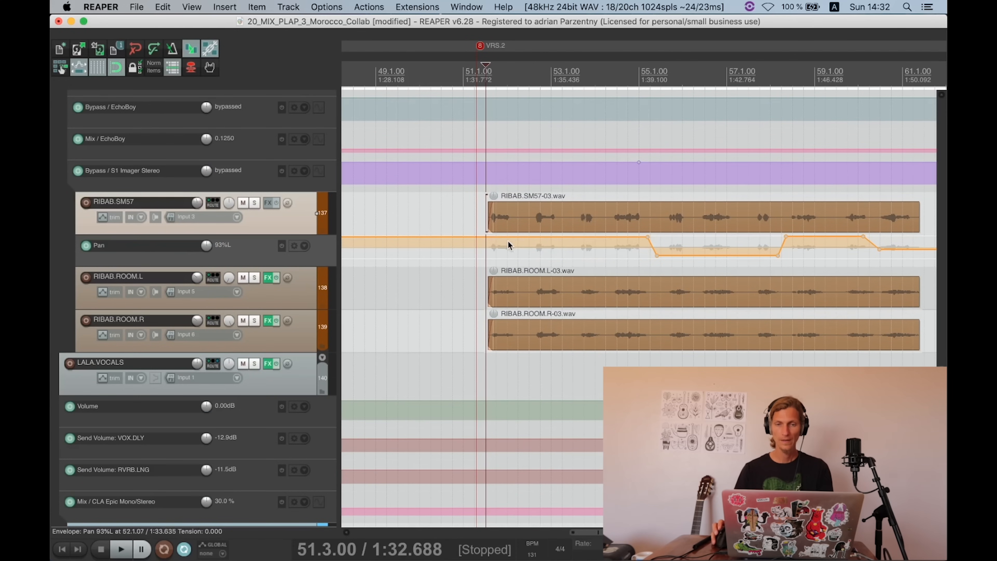
pyautogui.moveTo(493, 67); pyautogui.dragTo(525, 67)
pyautogui.click(636, 77)
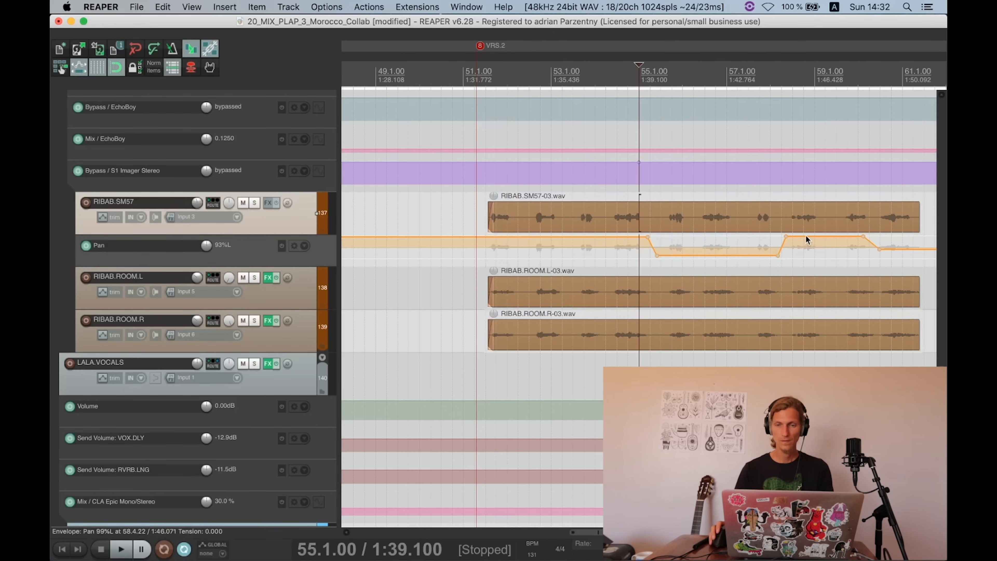
# Step: Examine the RIBAB.SM57 pan automation around the clip after the DROP marker, placing the edit cursor at 89.3.48
pyautogui.scroll(-3, 791, 247)
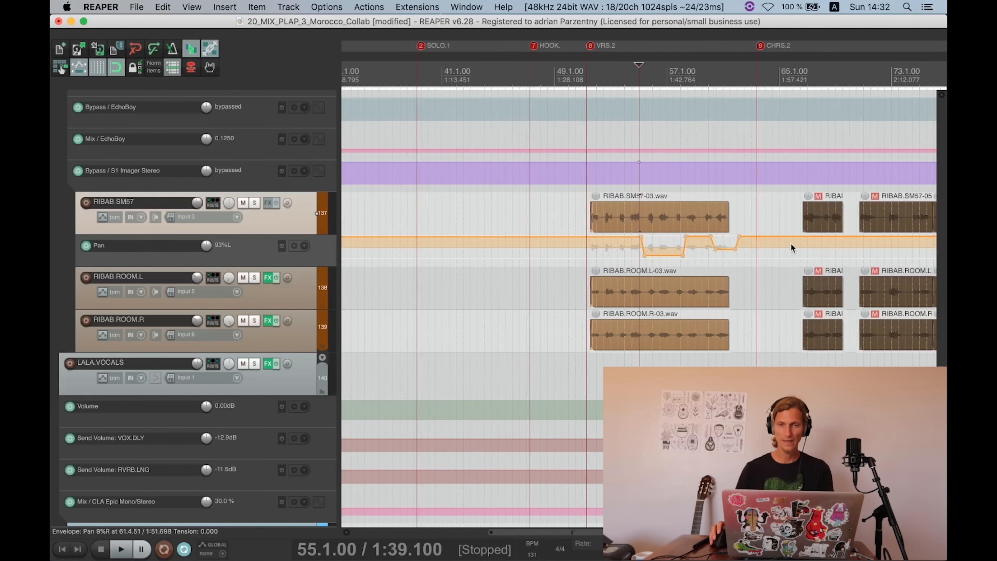
pyautogui.scroll(-4, 791, 243)
pyautogui.click(731, 247)
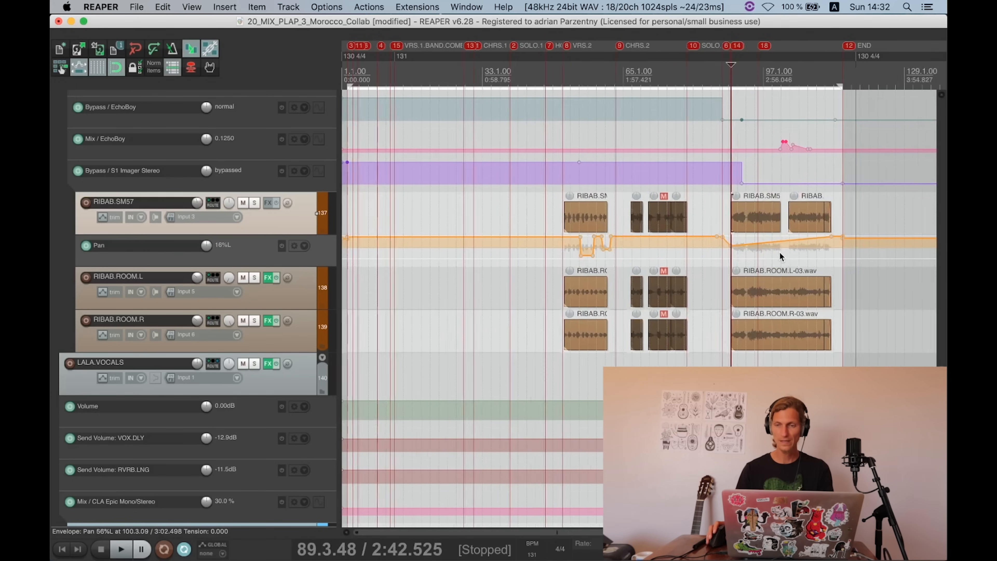
pyautogui.scroll(8, 608, 247)
pyautogui.scroll(3, 608, 246)
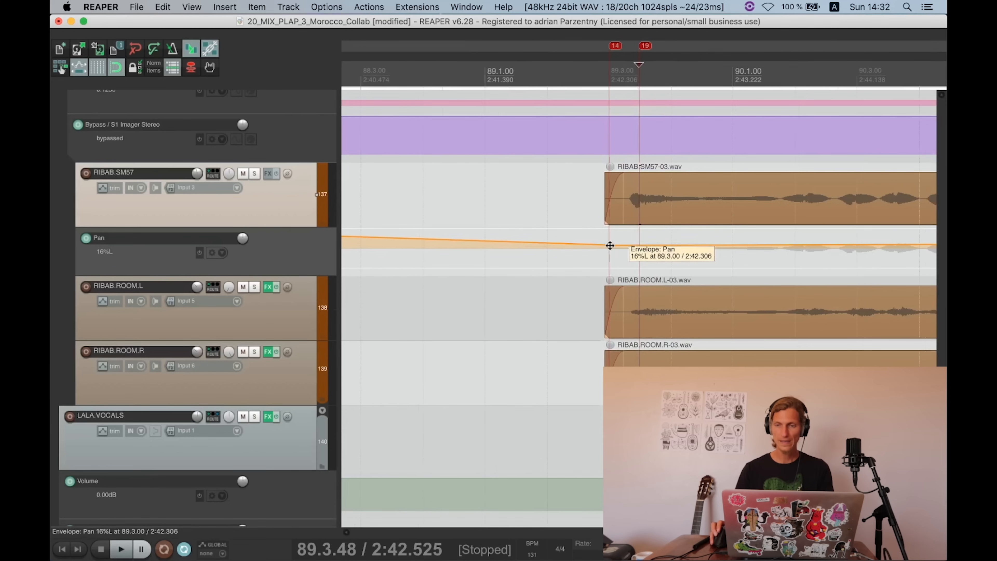
pyautogui.scroll(-4, 609, 245)
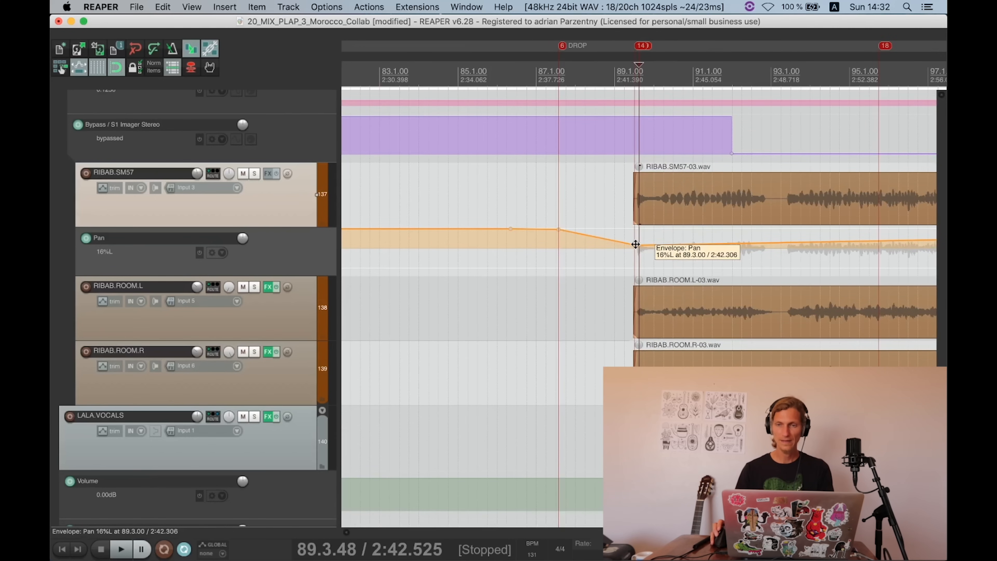
pyautogui.scroll(-3, 628, 246)
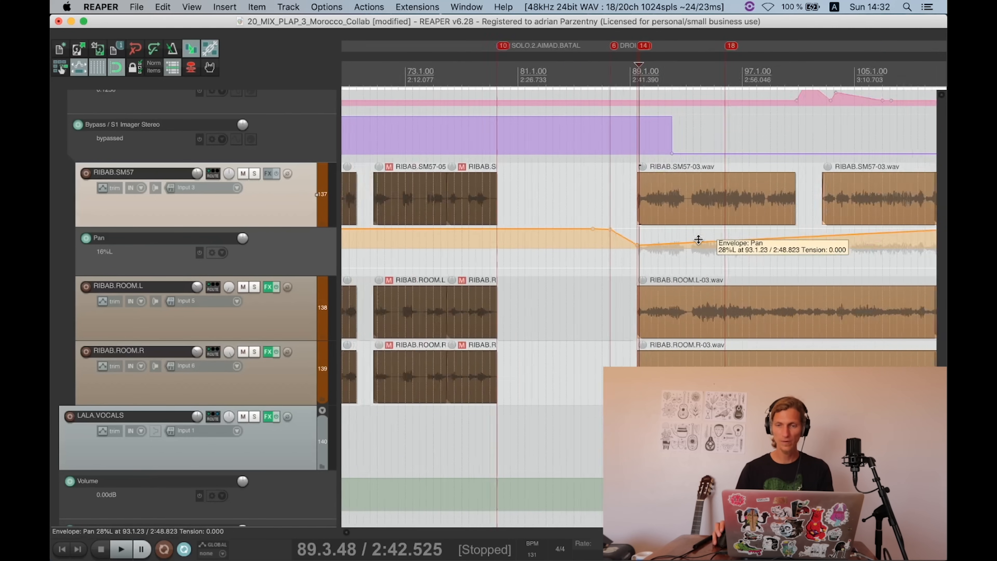
pyautogui.scroll(-1, 698, 240)
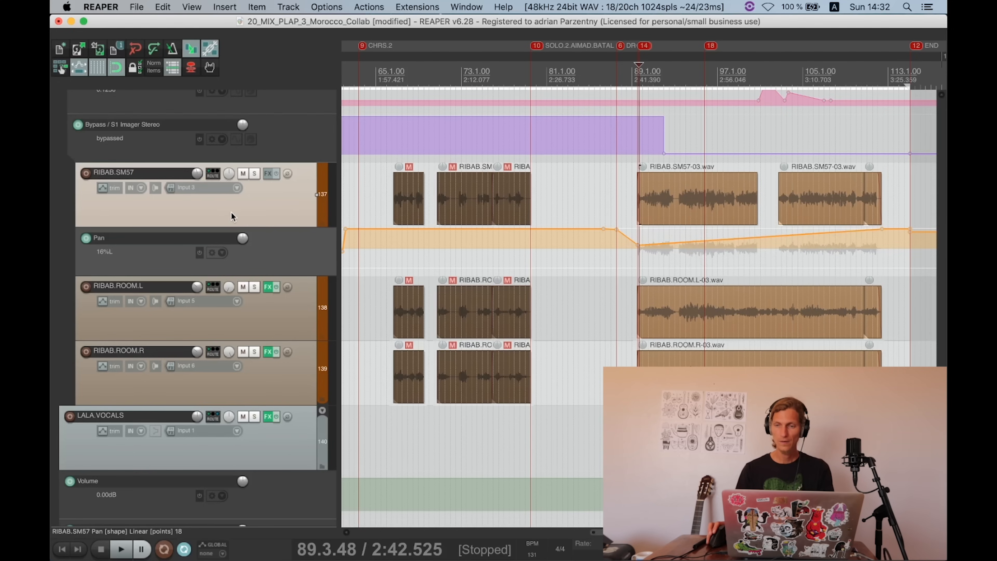
# Step: Examine the RIBAB folder's volume, EchoBoy and S1 Imager Stereo envelopes, placing the edit cursor at 91.3.00
pyautogui.scroll(5, 163, 150)
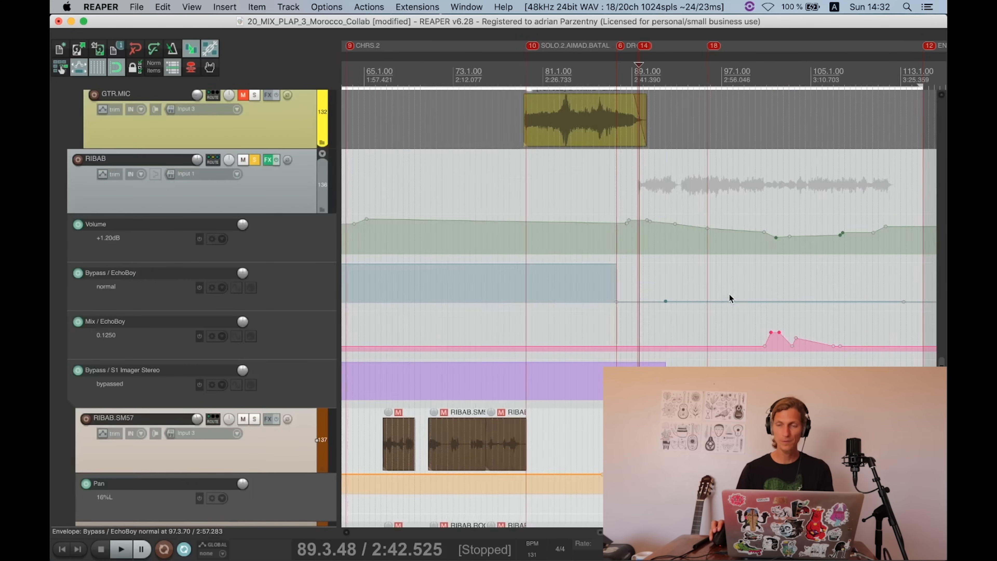
pyautogui.scroll(5, 729, 299)
pyautogui.click(799, 378)
pyautogui.scroll(2, 809, 385)
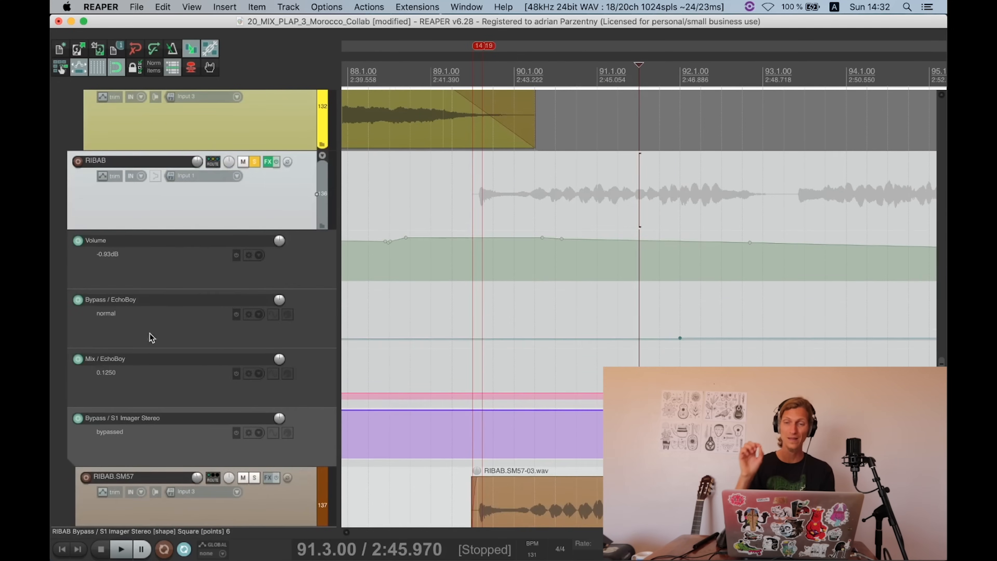
pyautogui.scroll(-3, 134, 336)
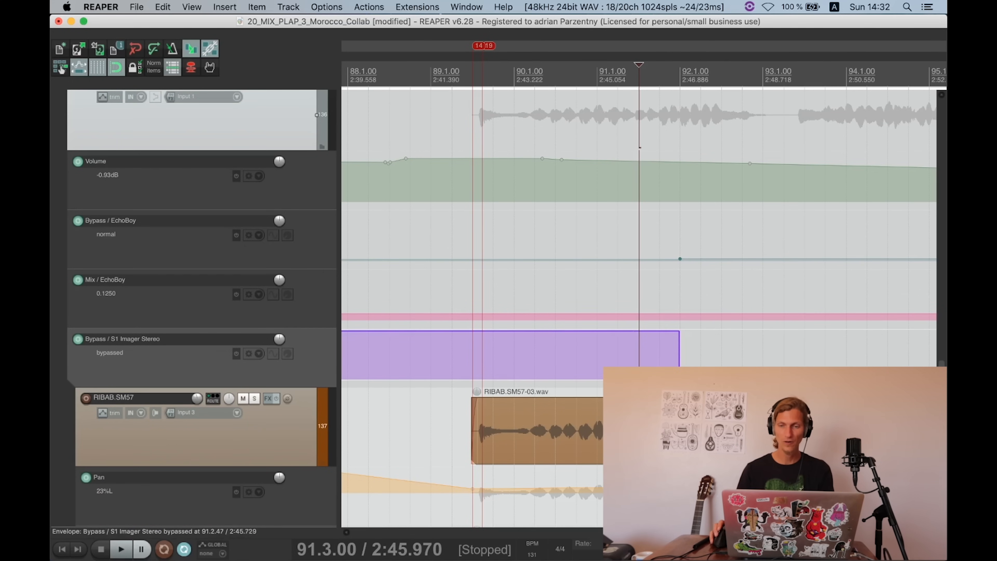
pyautogui.scroll(-2, 177, 228)
pyautogui.scroll(-2, 252, 359)
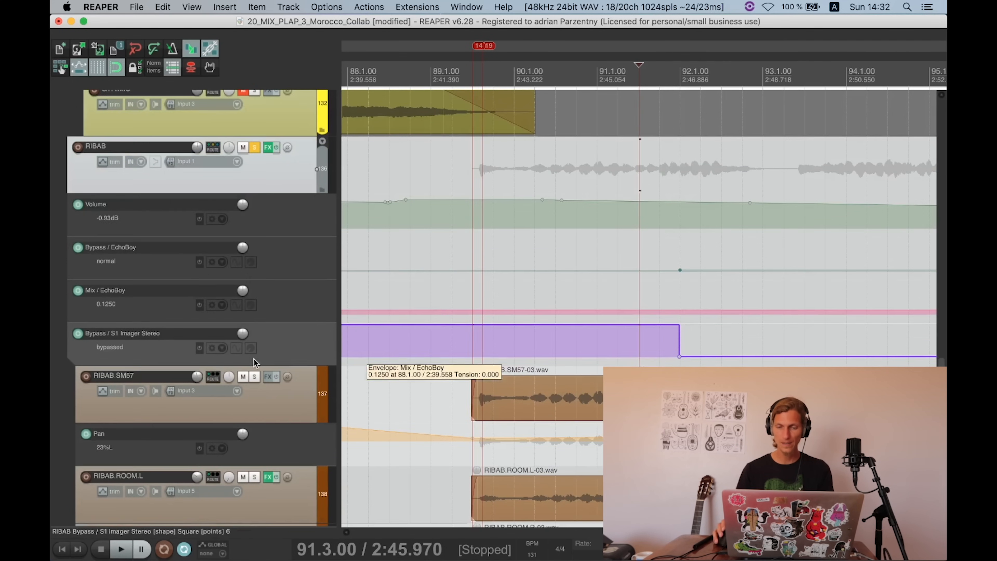
# Step: Play the RIBAB part from 91.3.00 across the S1 Imager Stereo bypass change, and replay it from 89.2.00
pyautogui.press('space')
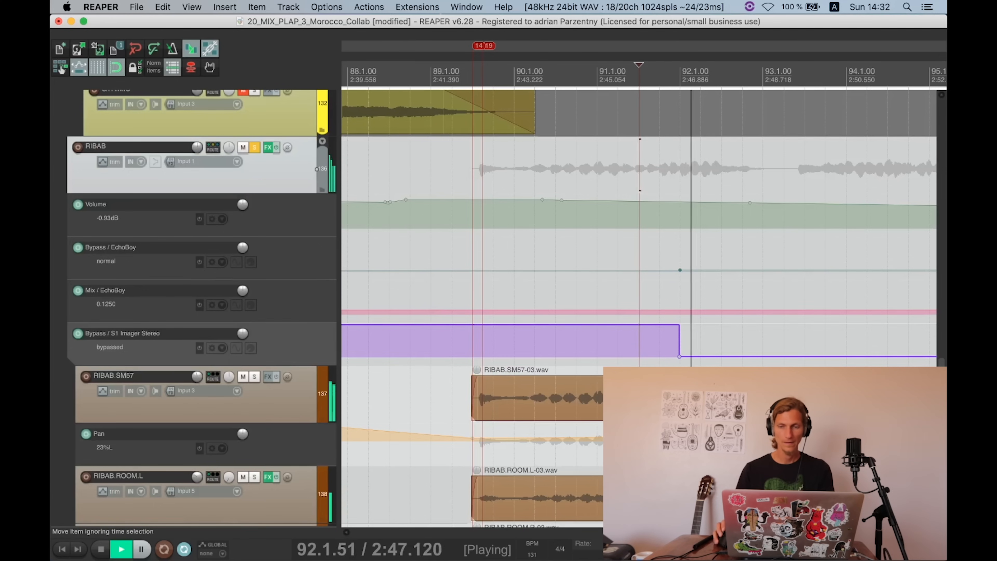
pyautogui.press('space')
pyautogui.click(453, 393)
pyautogui.press('space')
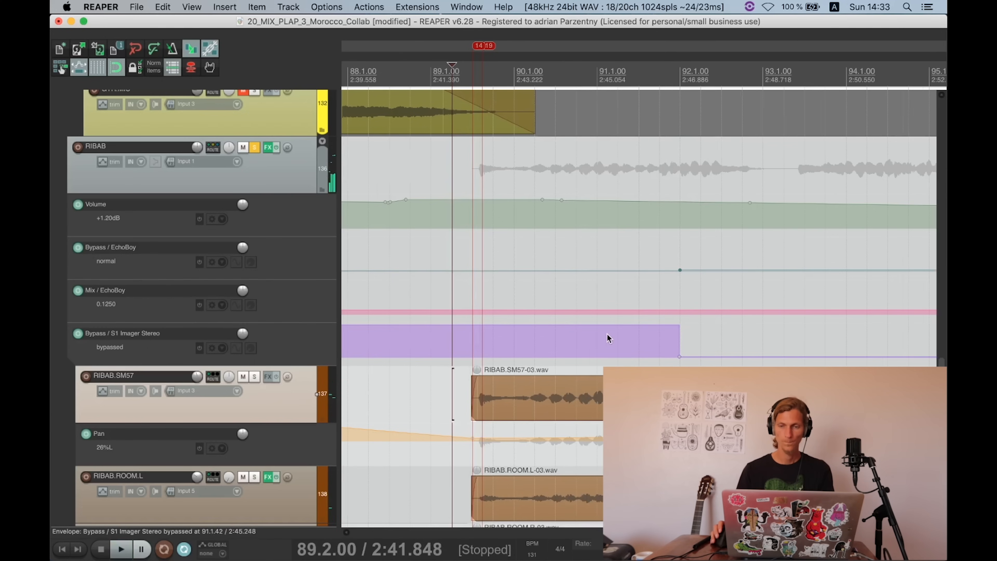
# Step: Inspect where the EchoBoy and S1 Imager Stereo bypass envelopes switch, placing the edit cursor at 87.3.28 and 92.1.00
pyautogui.scroll(-3, 601, 322)
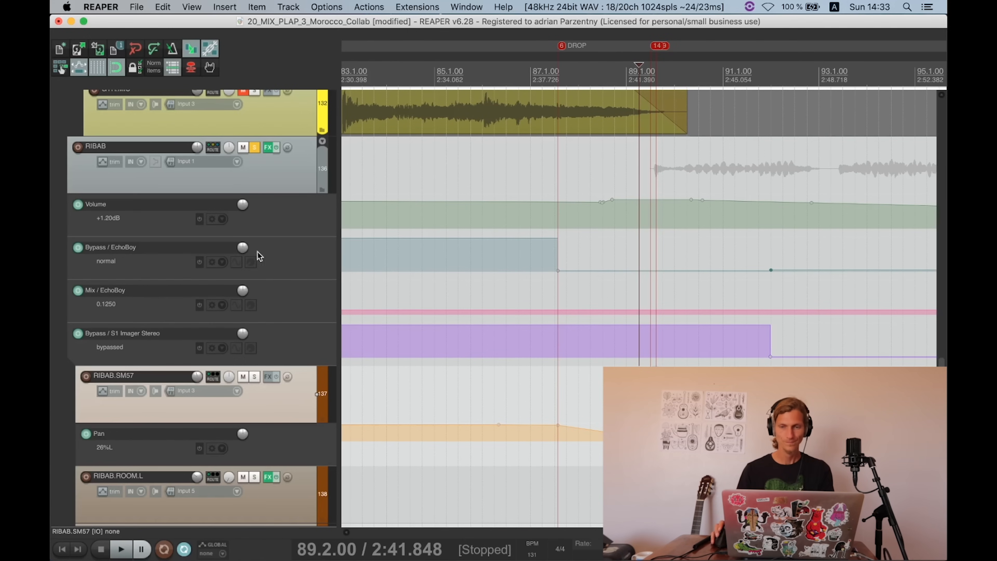
pyautogui.click(559, 255)
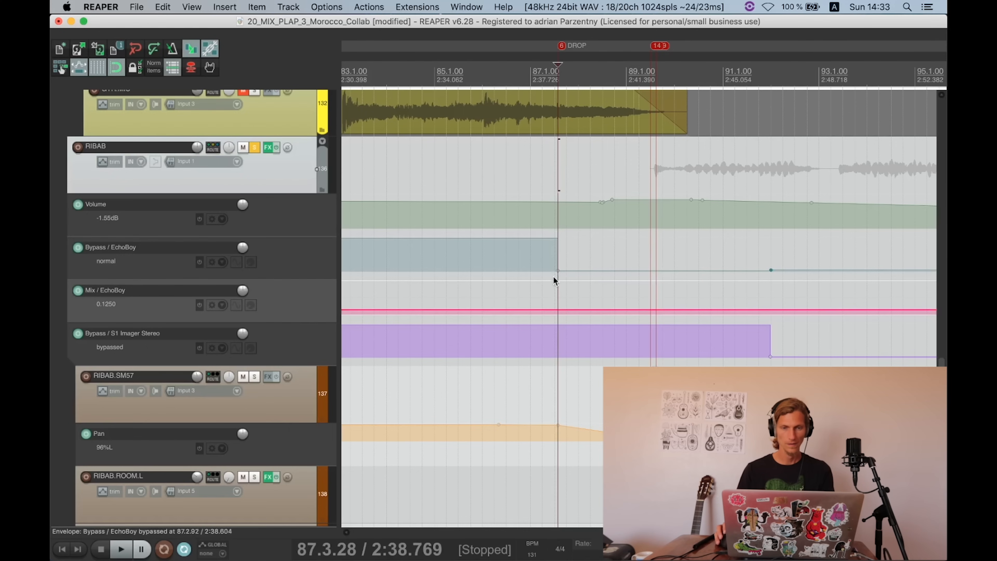
pyautogui.hscroll(-3, 558, 280)
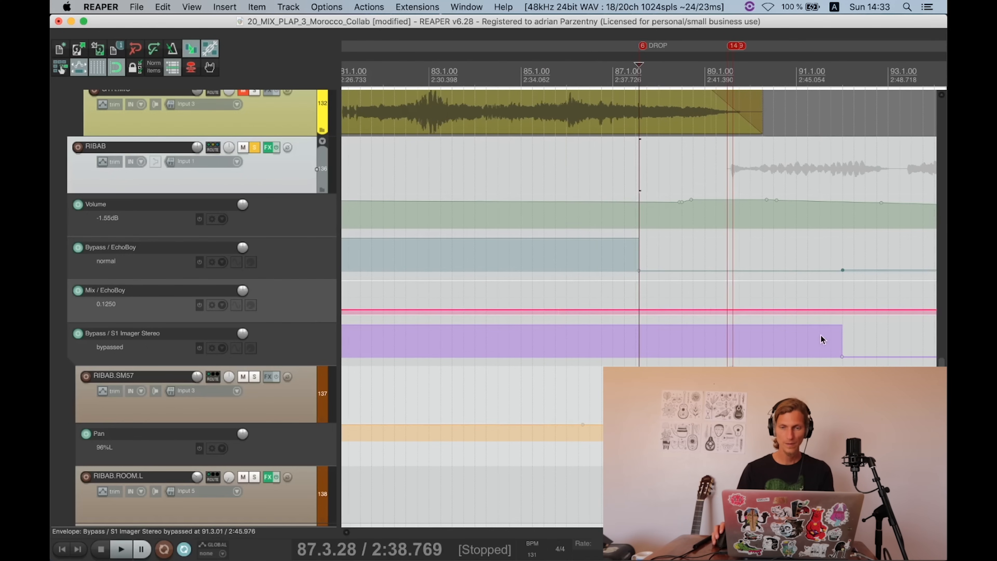
pyautogui.click(845, 342)
pyautogui.scroll(4, 845, 341)
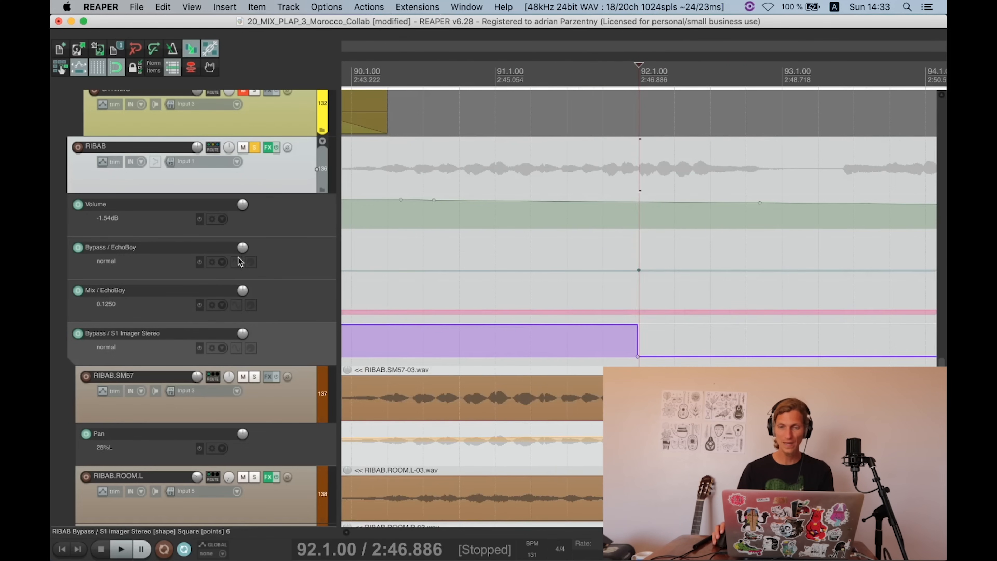
# Step: Briefly check the RIBAB folder's effect chain and close its window
pyautogui.click(269, 147)
pyautogui.click(358, 71)
pyautogui.click(287, 21)
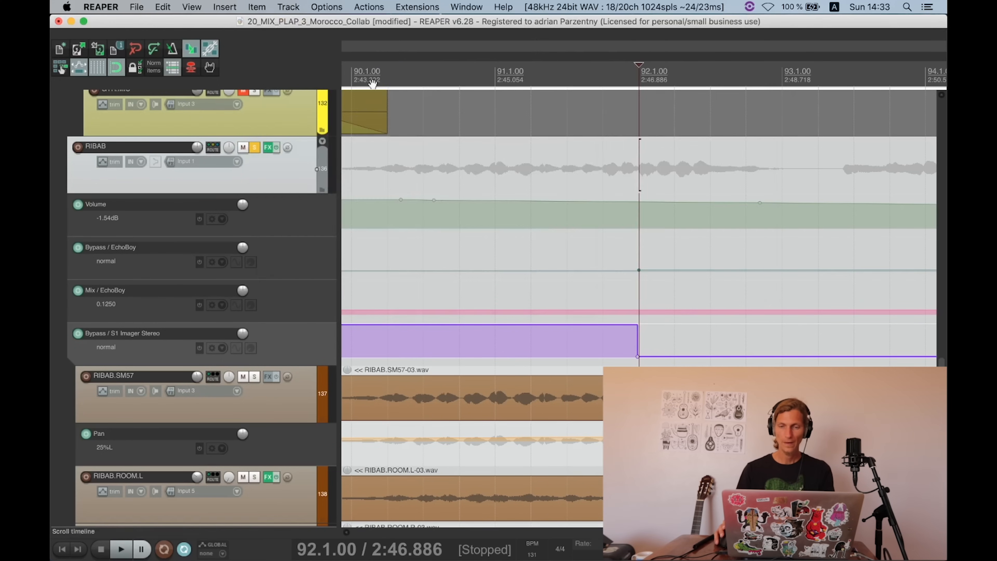
# Step: Look over the RIBAB tracks and the LALA.VOCALS folder's tracks and envelopes around bar 92
pyautogui.scroll(-2, 190, 292)
pyautogui.scroll(-20, 190, 292)
pyautogui.scroll(-5, 387, 239)
pyautogui.scroll(20, 179, 212)
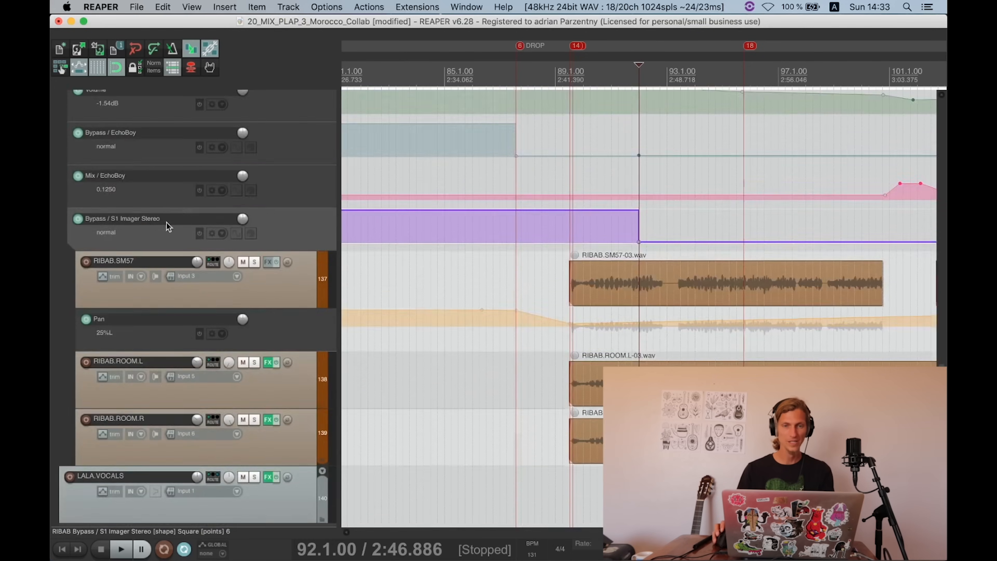
pyautogui.scroll(-9, 169, 222)
pyautogui.scroll(-1, 163, 224)
pyautogui.scroll(6, 716, 326)
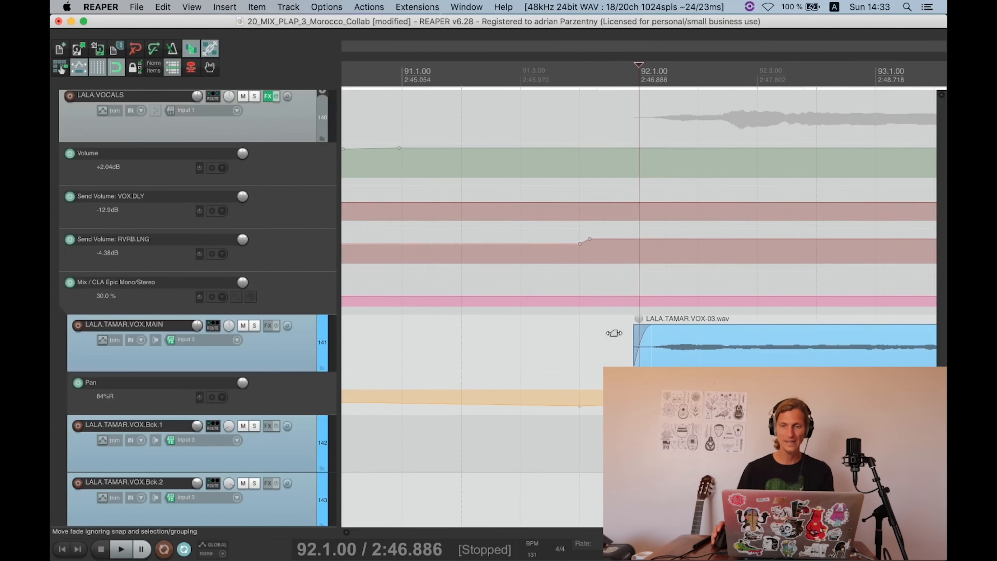
# Step: Save the project and place the edit cursor at 91.4.00 on the LALA.VOCALS folder track
pyautogui.press('super+s')
pyautogui.scroll(4, 148, 263)
pyautogui.scroll(10, 149, 265)
pyautogui.press('`')
pyautogui.scroll(-3, 632, 312)
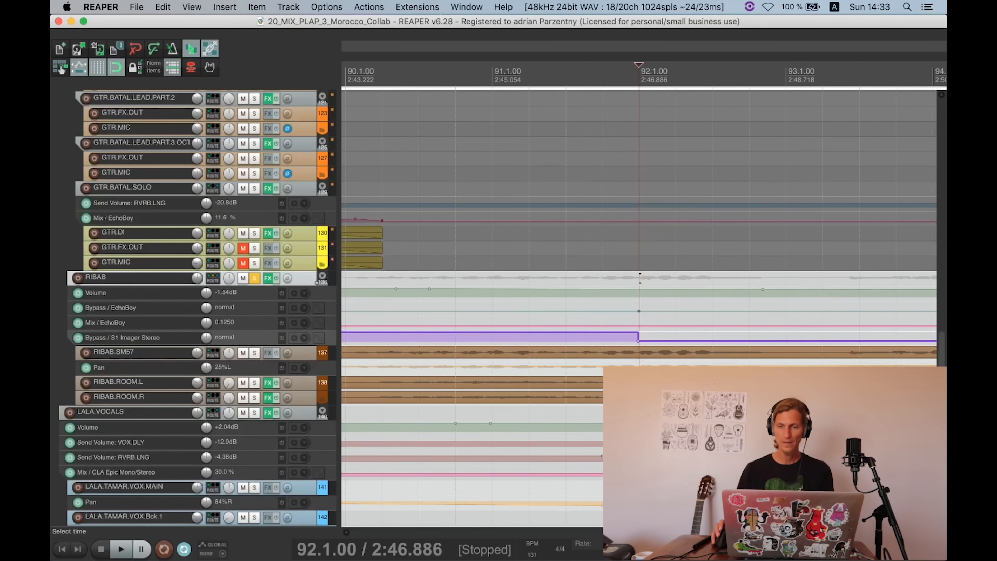
pyautogui.click(603, 412)
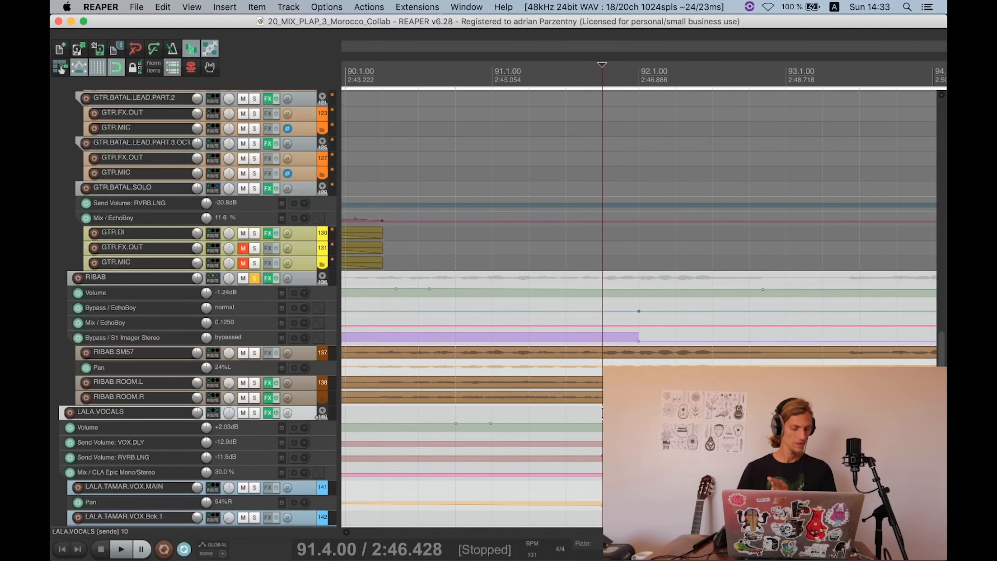
# Step: Select the RIBAB folder track and look over its envelopes and child tracks
pyautogui.scroll(-4, 321, 286)
pyautogui.scroll(4, 319, 285)
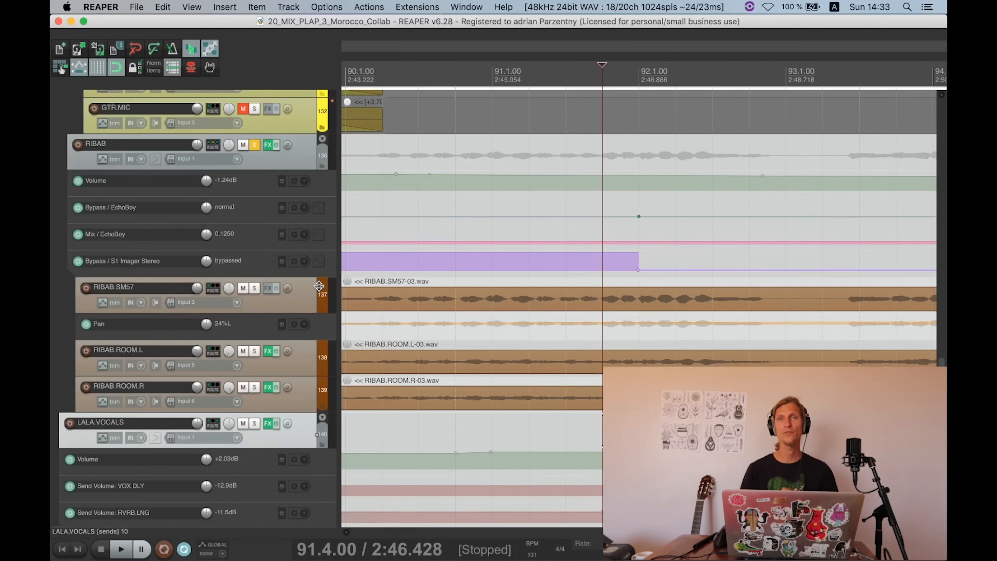
pyautogui.click(295, 165)
pyautogui.scroll(2, 295, 165)
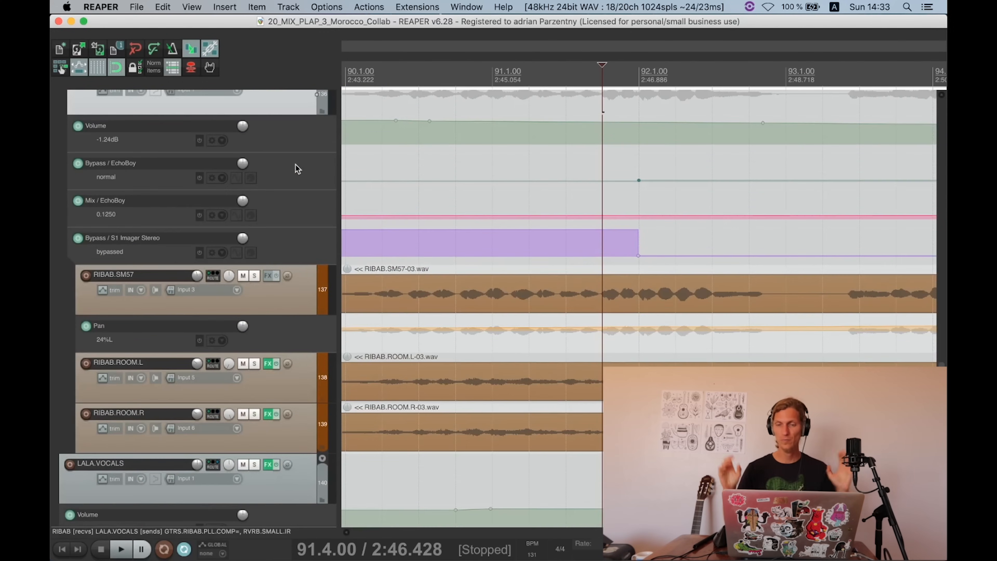
pyautogui.scroll(-5, 271, 155)
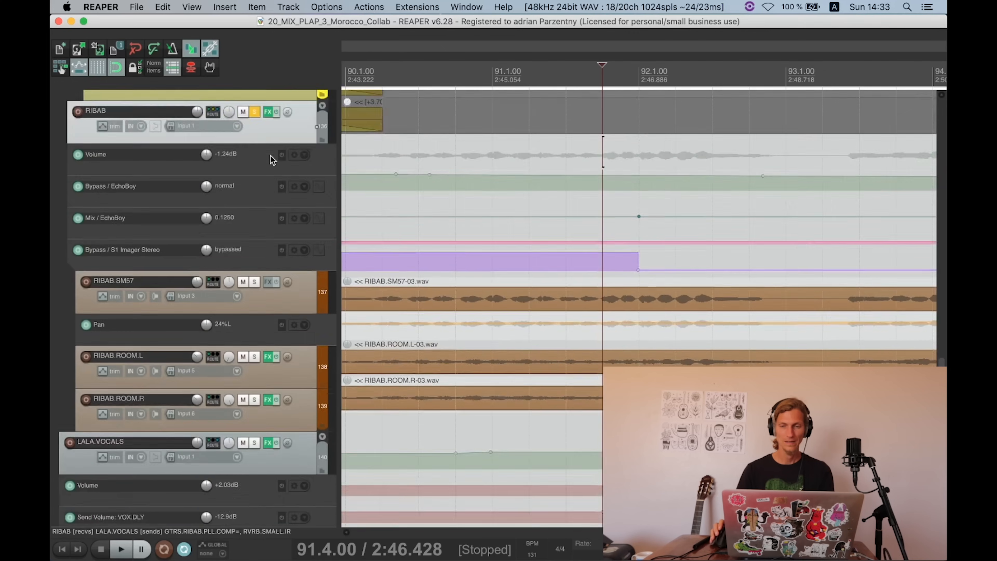
# Step: Play from 91.4.00 with LALA.VOCALS soloed alongside RIBAB, following both parts past marker 18 before stopping
pyautogui.press('space')
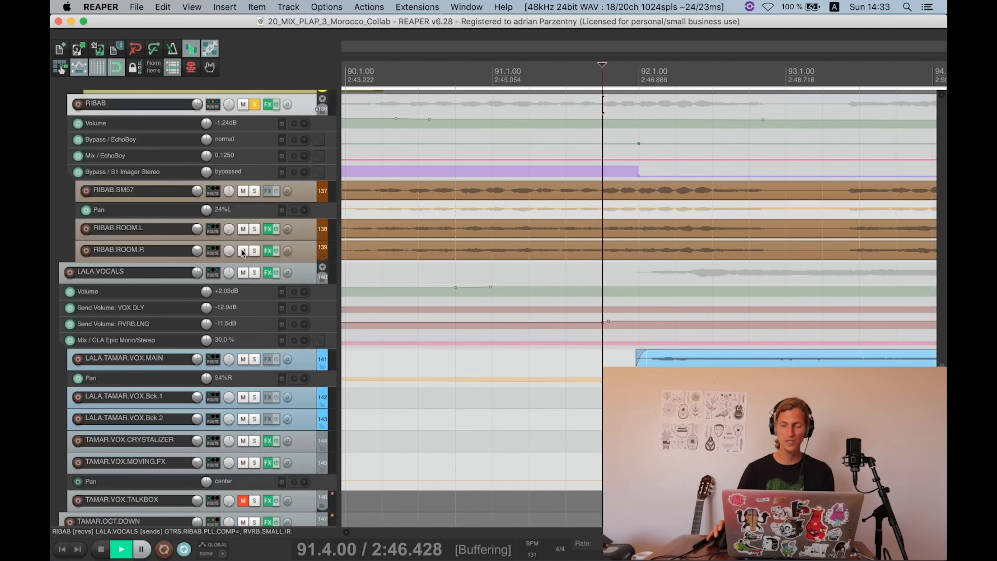
pyautogui.click(254, 273)
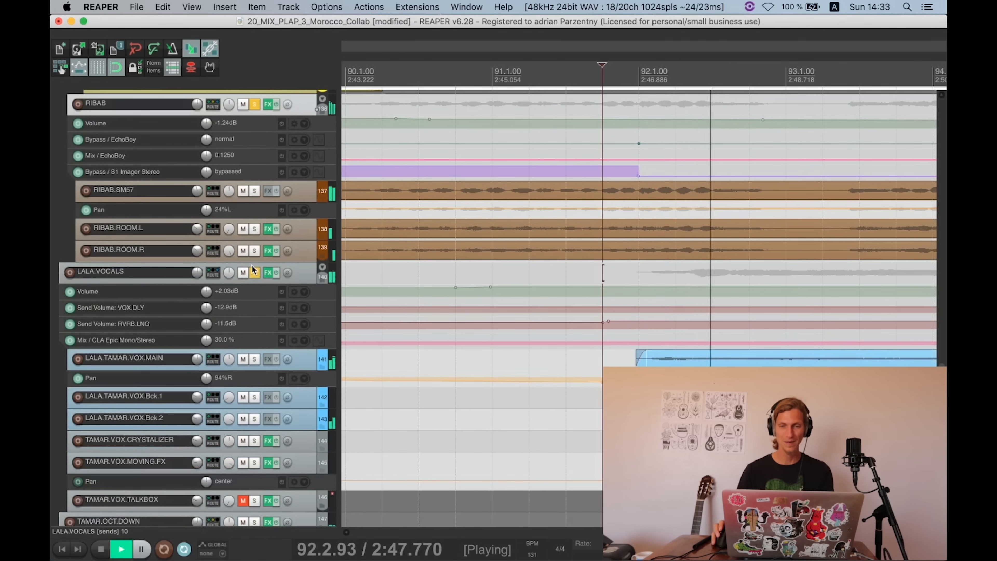
pyautogui.scroll(3, 261, 209)
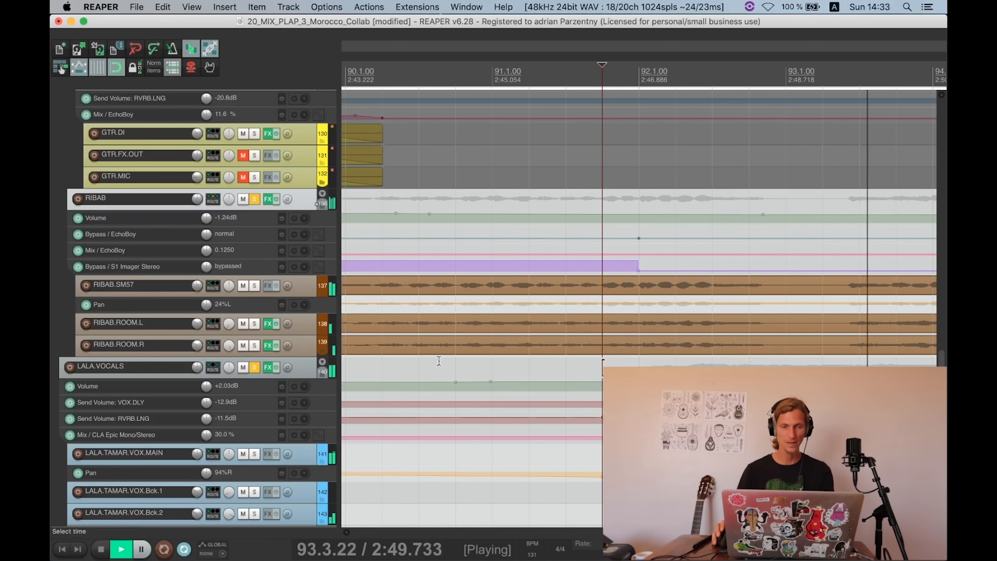
pyautogui.scroll(-2, 469, 341)
pyautogui.scroll(-2, 462, 337)
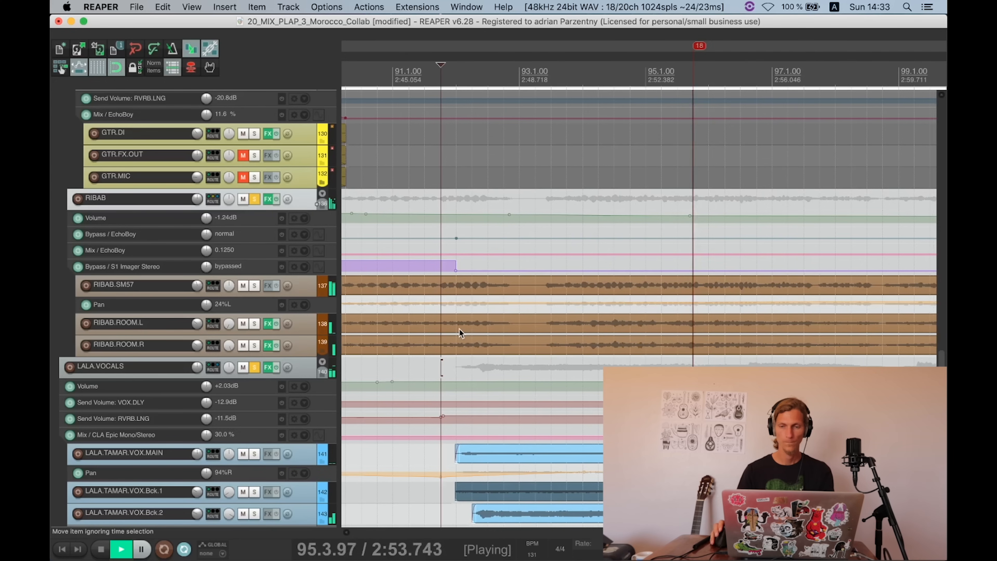
pyautogui.scroll(-1, 458, 329)
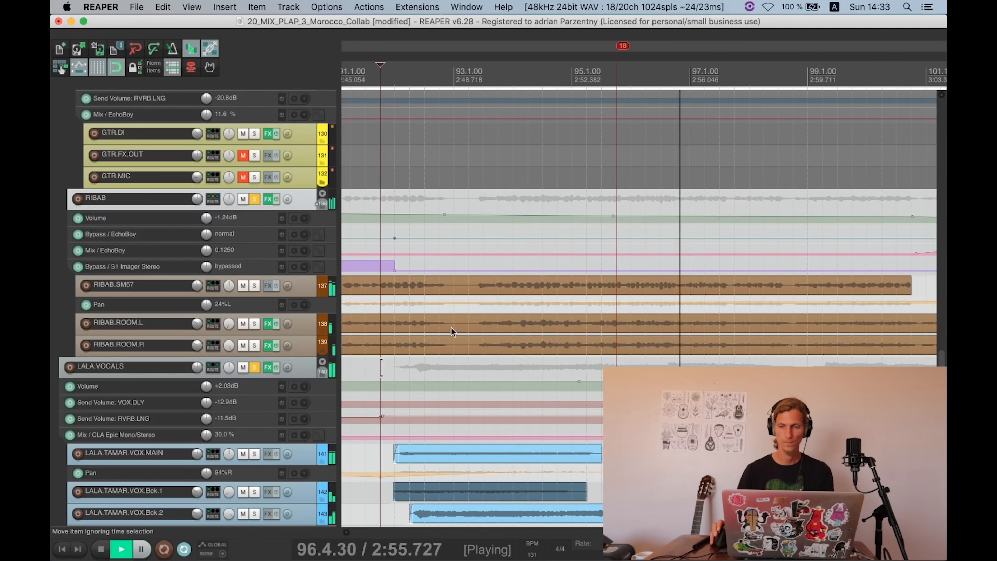
pyautogui.scroll(-1, 451, 327)
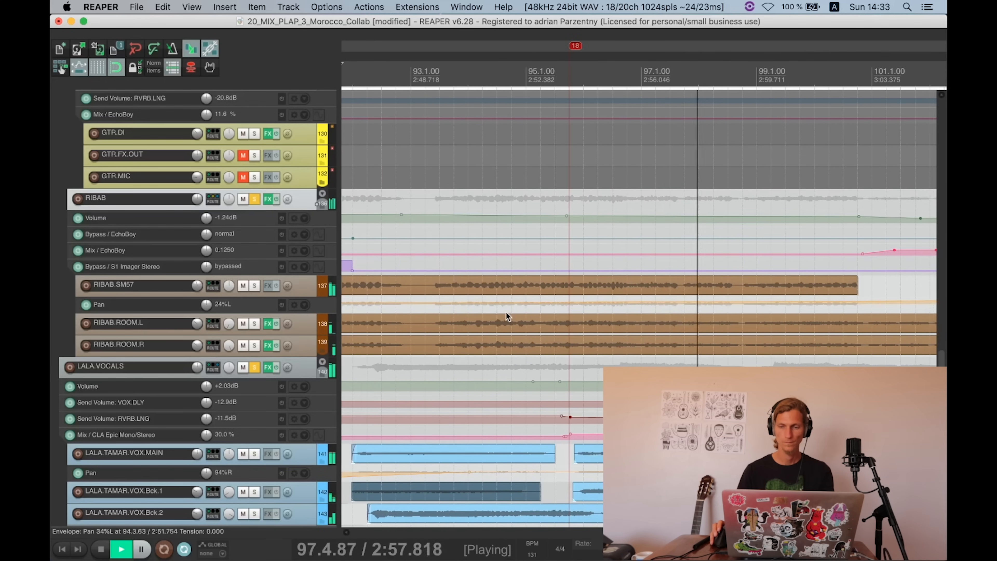
pyautogui.press('space')
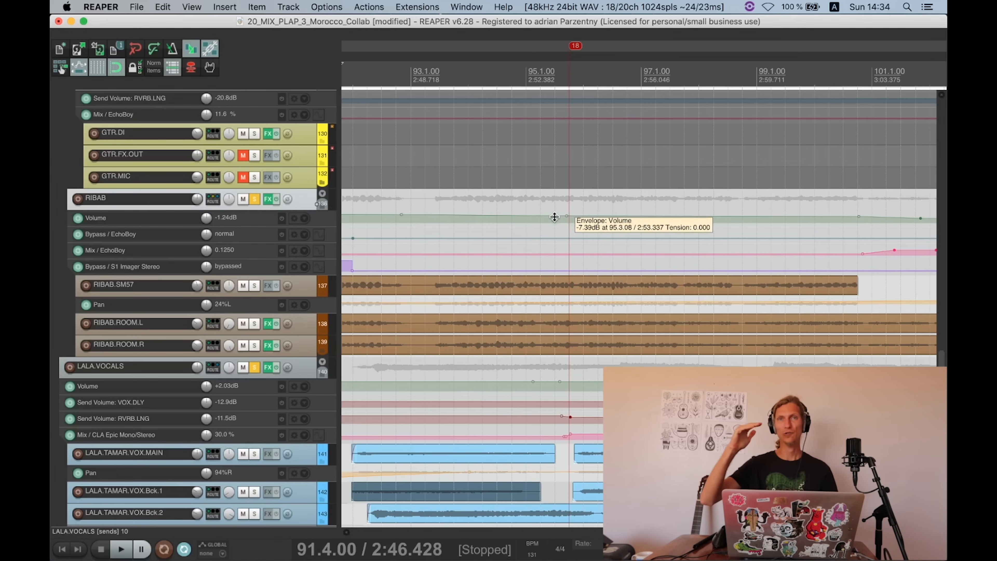
# Step: Examine the RIBAB volume and EchoBoy bypass automation where the guitar solo fades out, placing the edit cursor at 89.3.00
pyautogui.scroll(-1, 555, 217)
pyautogui.scroll(1, 679, 214)
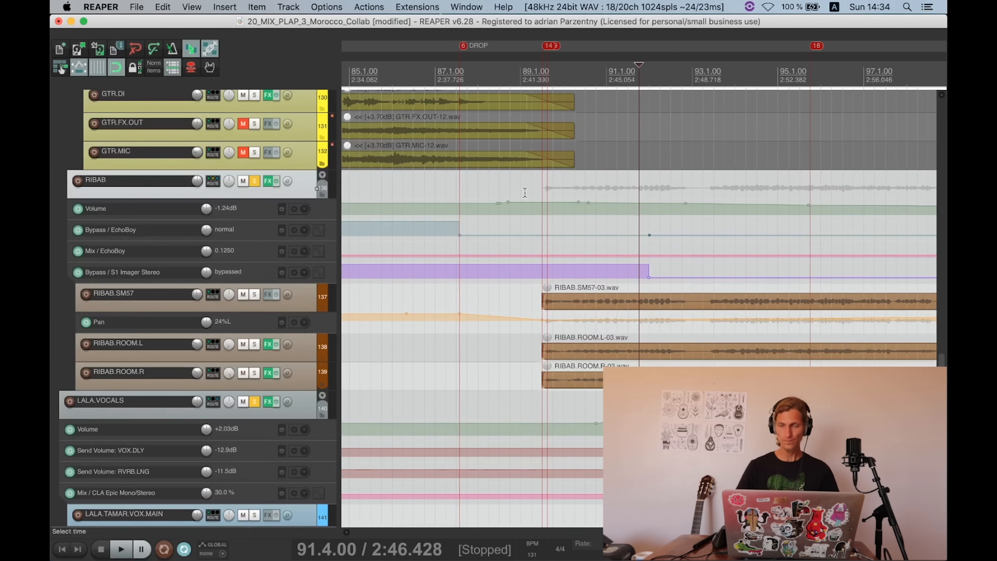
pyautogui.scroll(1, 330, 193)
pyautogui.scroll(2, 534, 228)
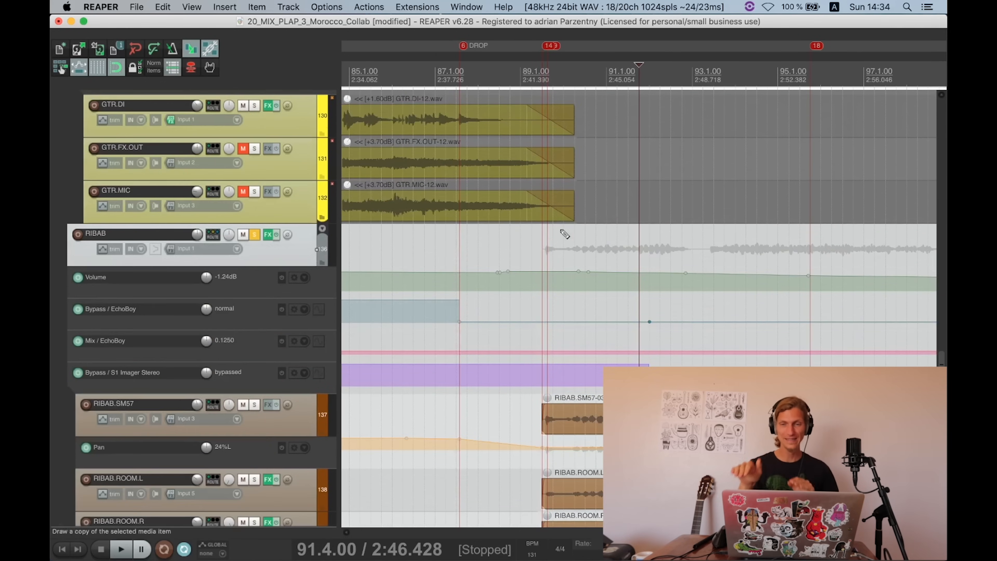
pyautogui.click(544, 305)
pyautogui.scroll(1, 571, 276)
pyautogui.scroll(3, 571, 275)
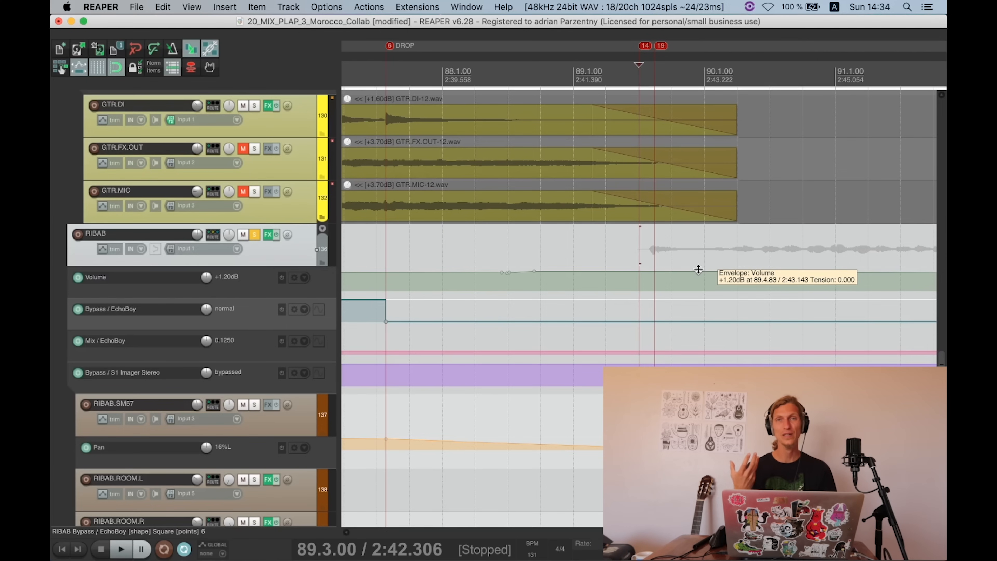
pyautogui.scroll(-4, 698, 270)
pyautogui.scroll(1, 714, 303)
pyautogui.scroll(-2, 683, 299)
pyautogui.scroll(1, 679, 297)
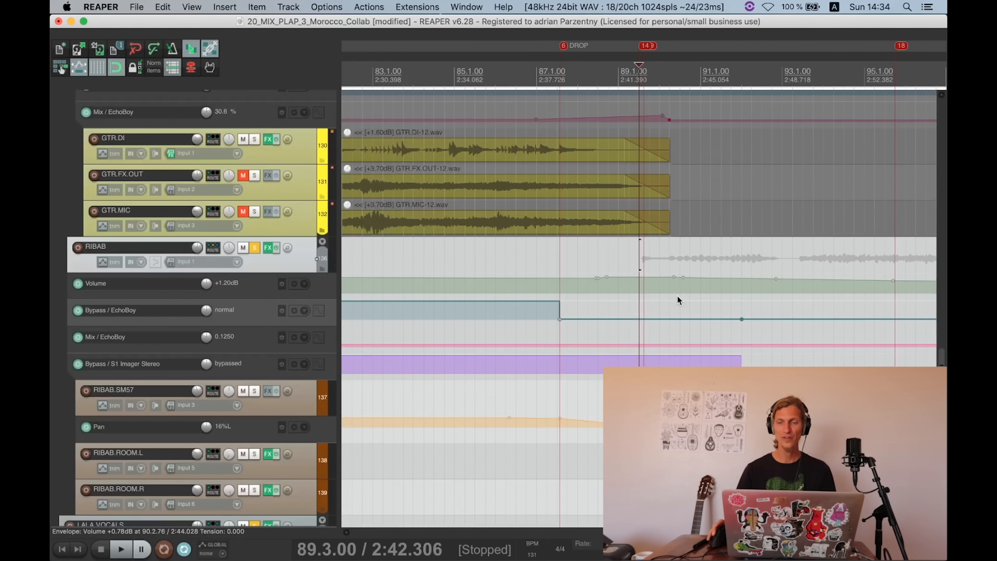
# Step: Place the edit cursor at 96.1.00 on RIBAB and follow its falling volume automation beyond marker 18
pyautogui.scroll(-3, 678, 297)
pyautogui.click(723, 252)
pyautogui.scroll(4, 697, 271)
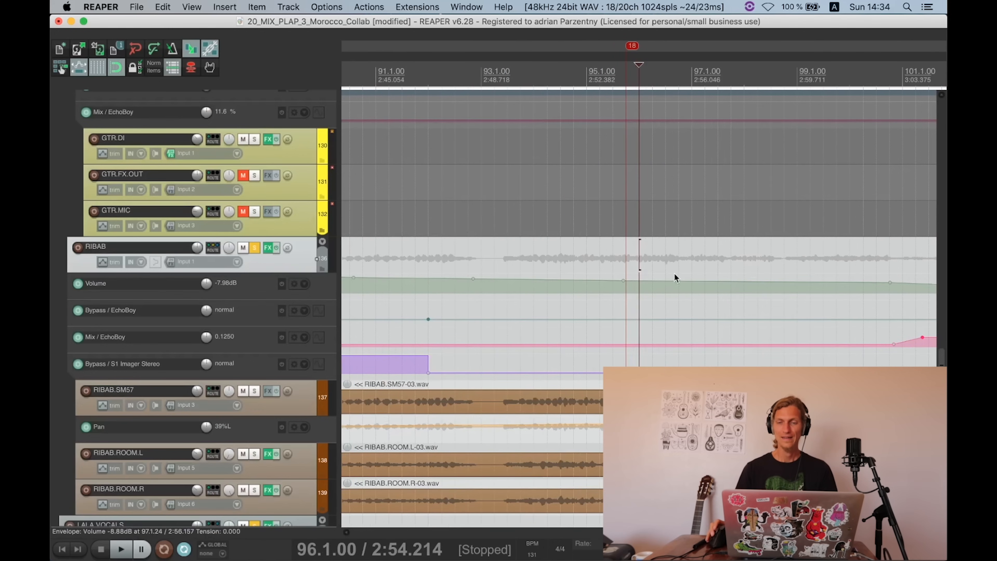
pyautogui.scroll(-2, 624, 282)
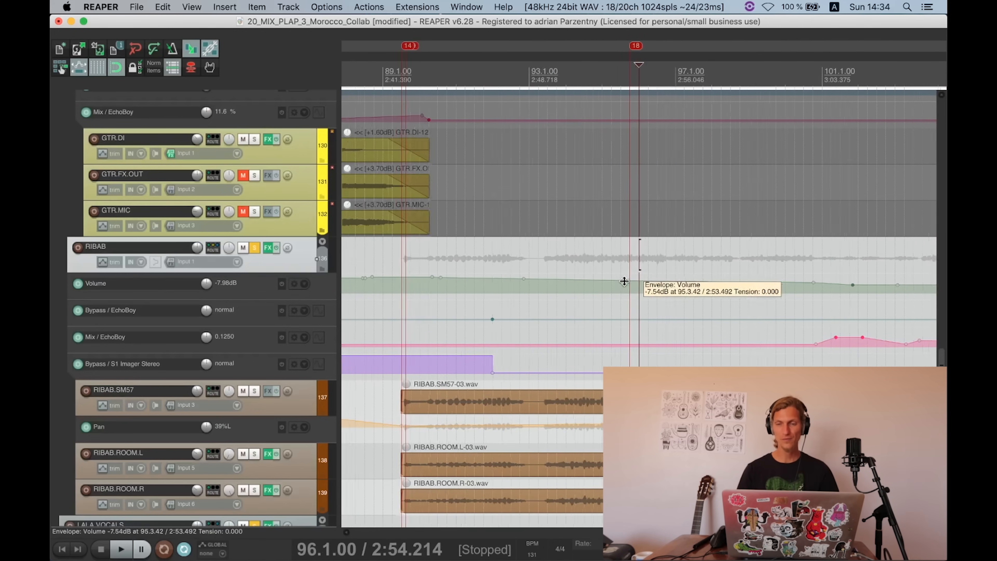
pyautogui.scroll(-2, 624, 282)
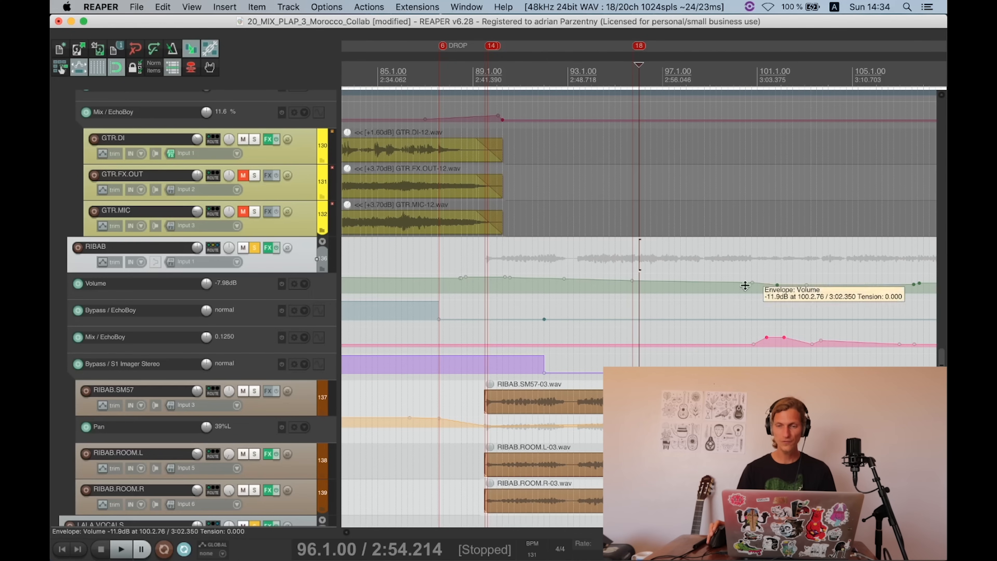
# Step: Examine the RIBAB automation around the RIBAB.SM57 gap at 100.4.00, and place the edit cursor at 100.1.00
pyautogui.click(750, 303)
pyautogui.scroll(2, 781, 314)
pyautogui.scroll(-2, 332, 276)
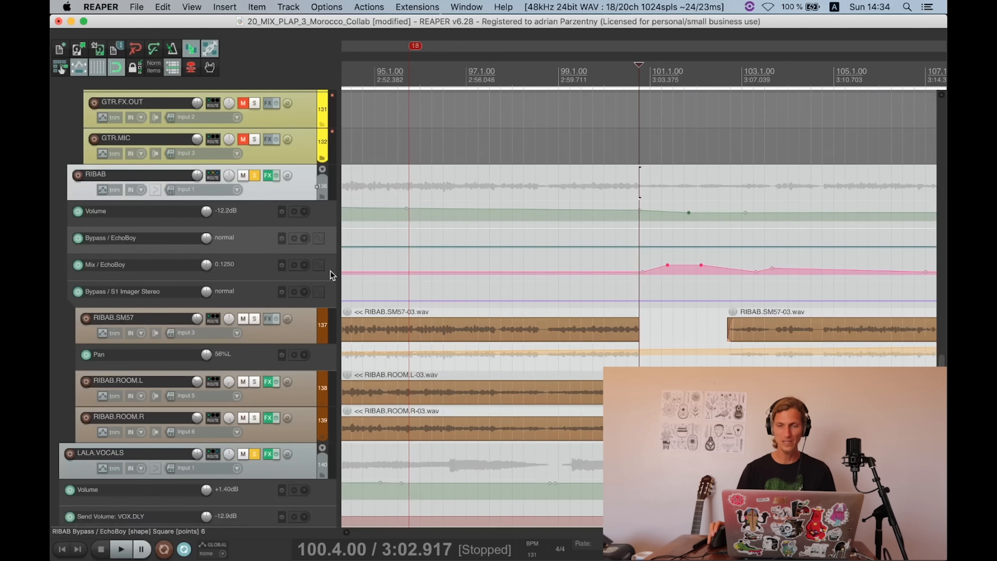
pyautogui.scroll(-2, 659, 328)
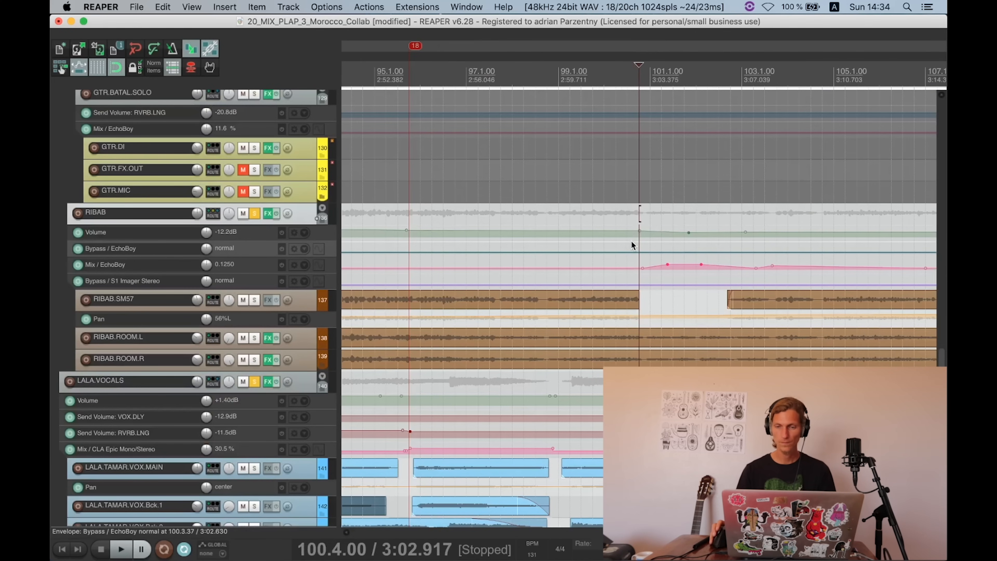
pyautogui.click(603, 212)
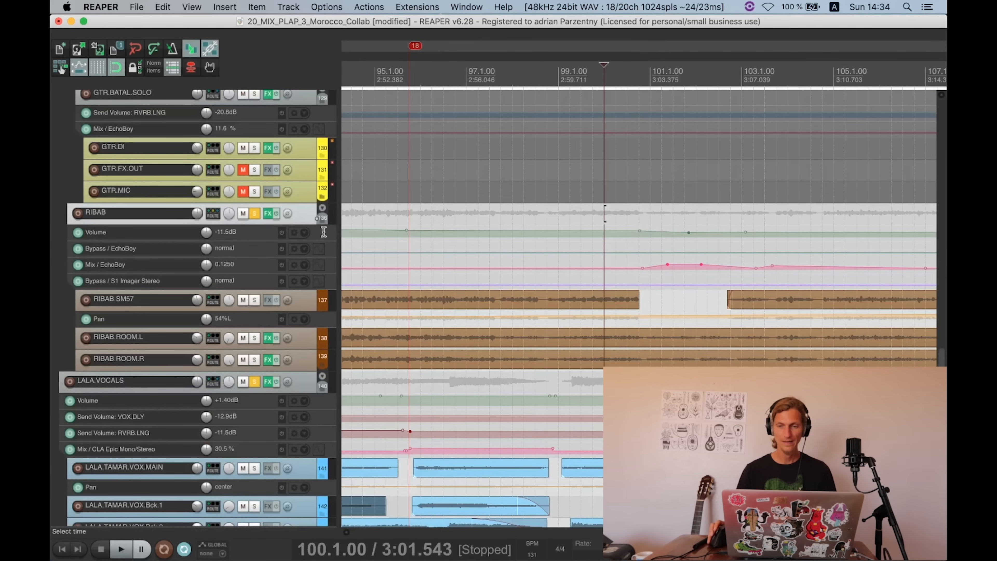
pyautogui.scroll(-2, 294, 240)
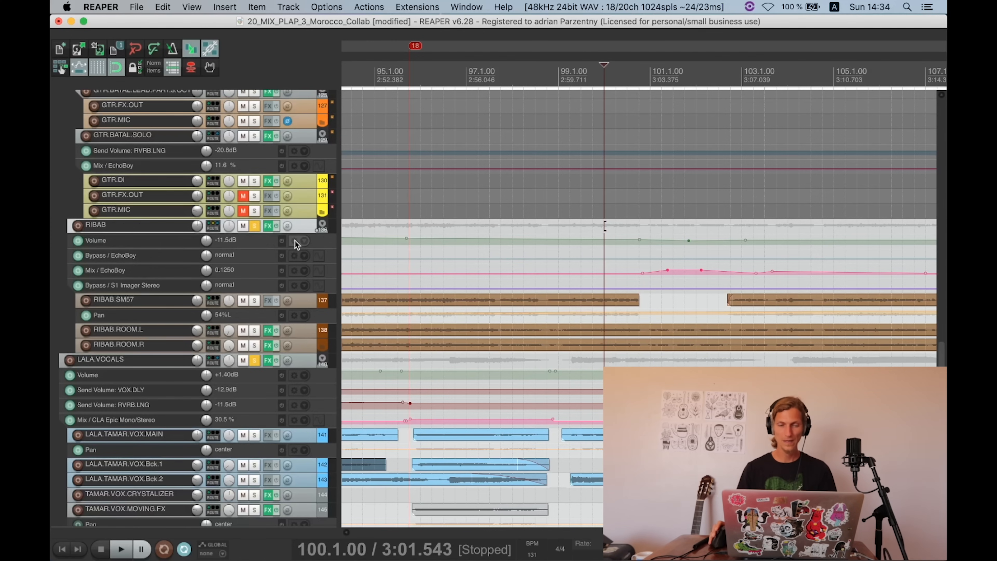
pyautogui.scroll(2, 303, 248)
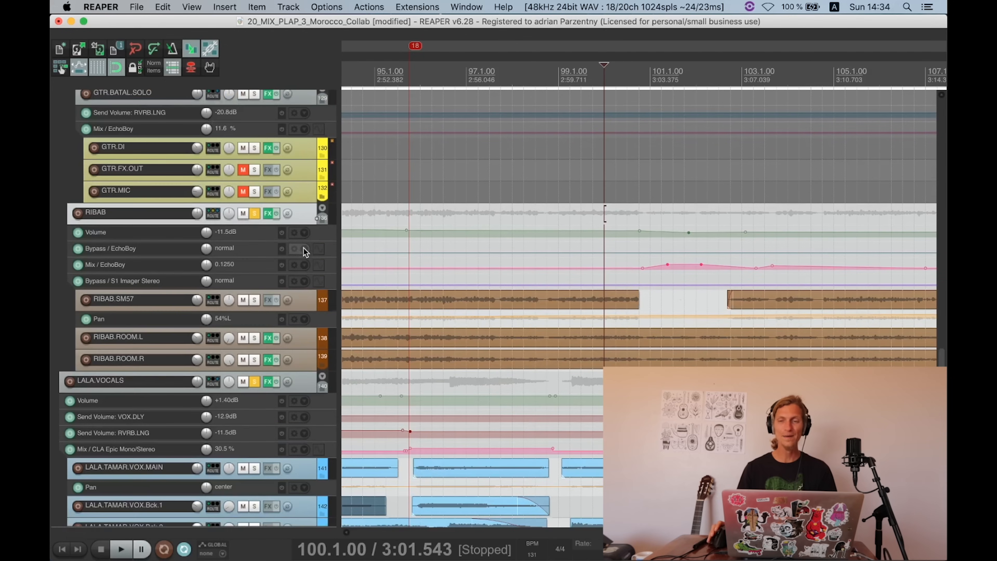
# Step: Select the RIBAB.SM57 clip that ends at 100.4.00 and adjust the fade at its end
pyautogui.click(634, 300)
pyautogui.scroll(5, 683, 310)
pyautogui.scroll(3, 703, 301)
pyautogui.moveTo(635, 279); pyautogui.dragTo(634, 278)
pyautogui.scroll(-3, 634, 279)
pyautogui.click(501, 295)
pyautogui.press('space')
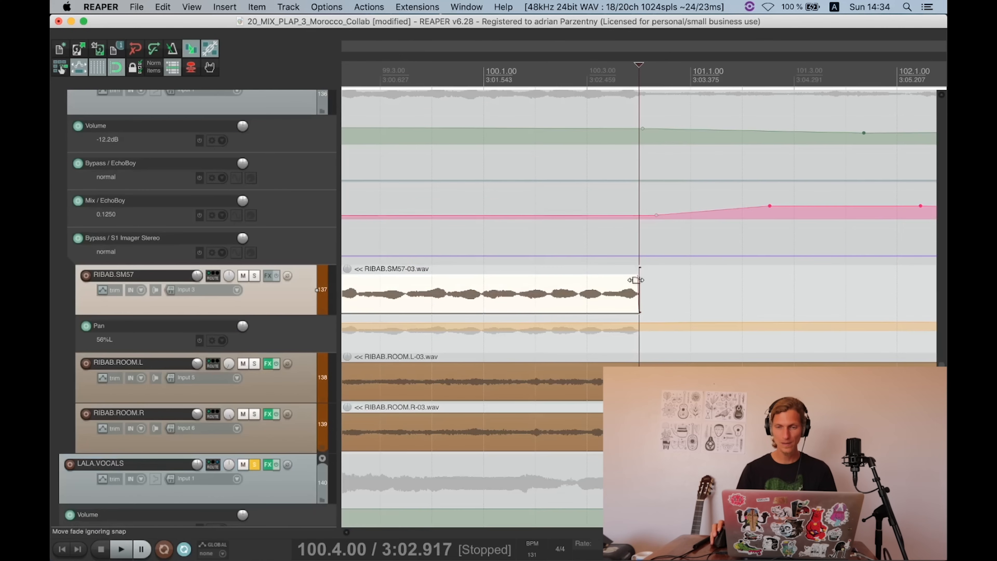
# Step: Play from 99.3.00 through the gap in RIBAB.SM57 with the vocals, and stop past bar 102
pyautogui.moveTo(634, 279); pyautogui.dragTo(635, 282)
pyautogui.scroll(-3, 636, 281)
pyautogui.click(504, 298)
pyautogui.press('space')
pyautogui.scroll(-5, 575, 298)
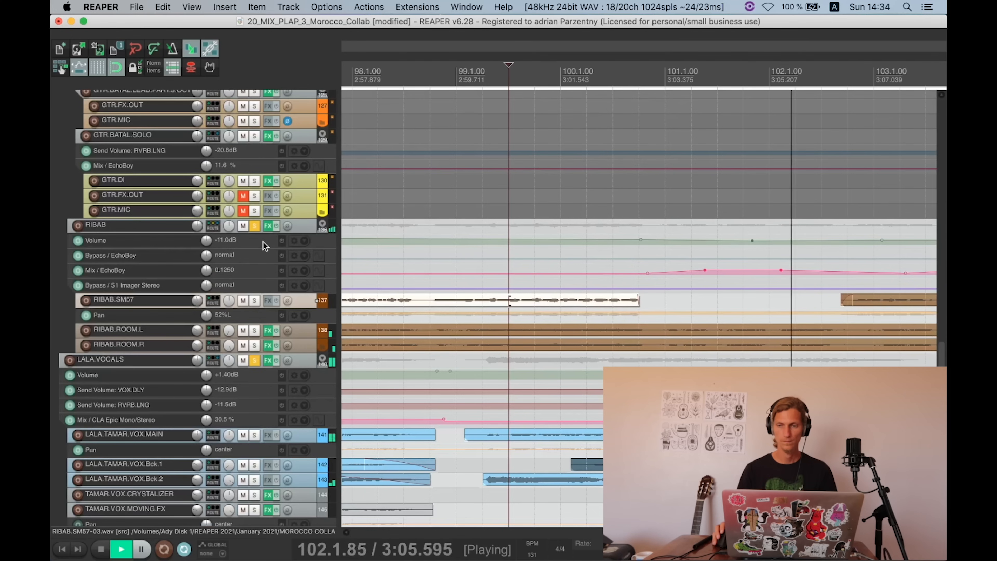
pyautogui.press('space')
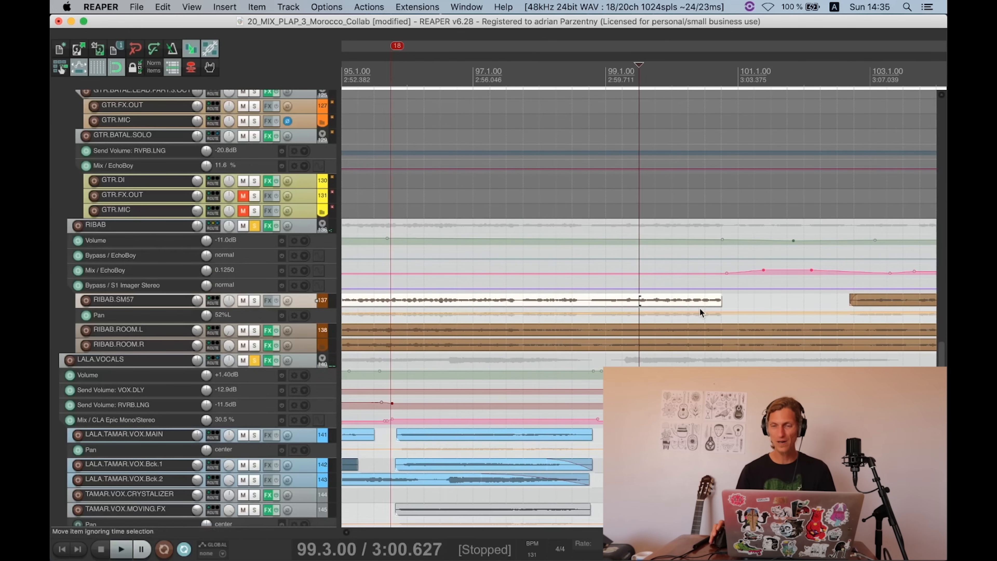
# Step: Try extending the RIBAB.SM57 clip across the gap up to the following clip, and start playback at 101.2.00
pyautogui.scroll(-1, 700, 308)
pyautogui.scroll(2, 841, 312)
pyautogui.click(751, 308)
pyautogui.scroll(1, 750, 303)
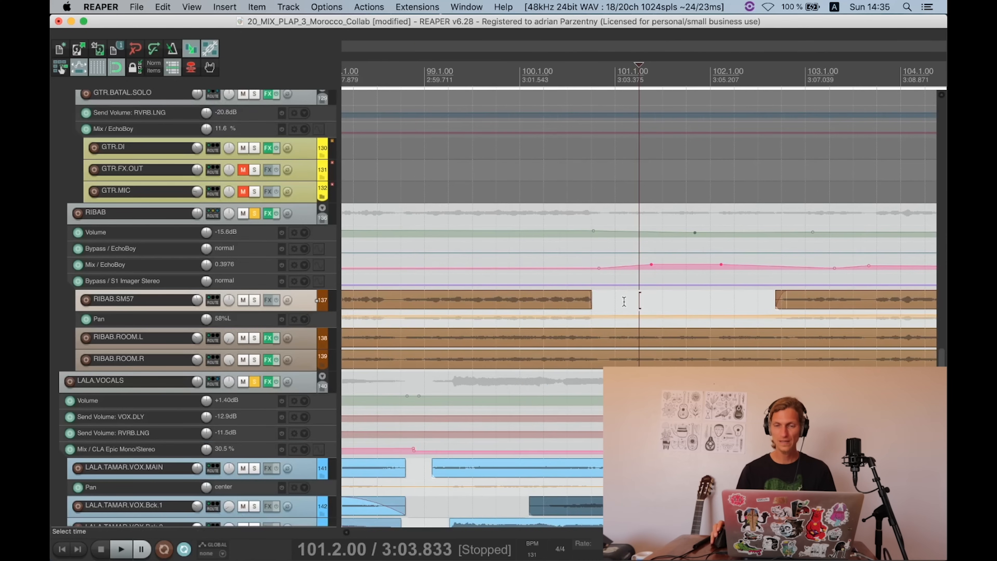
pyautogui.moveTo(591, 301); pyautogui.dragTo(779, 302)
pyautogui.press('space')
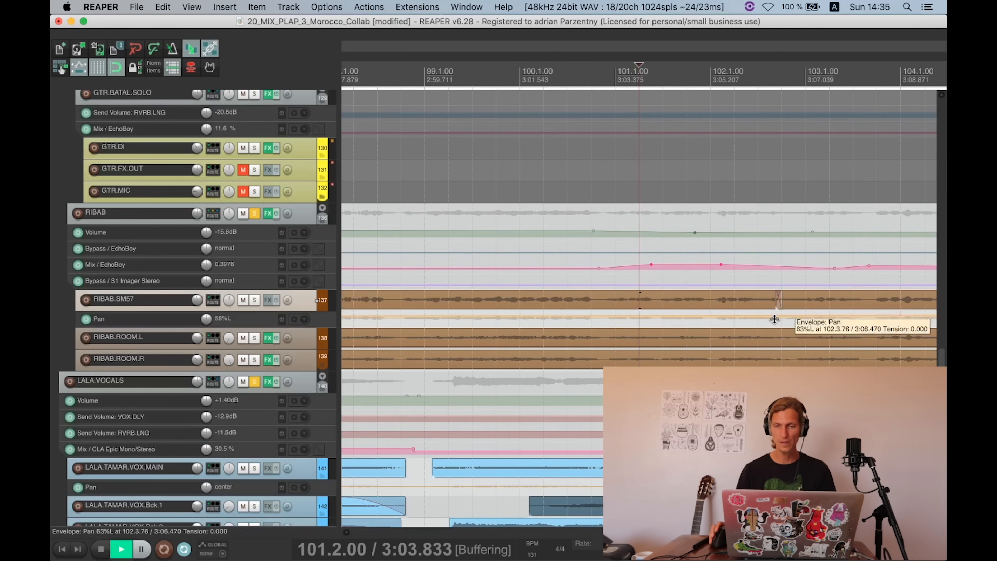
# Step: Play from 100.2.00 with the RIBAB.SM57 gap filled, undo the clip extension and stop playback
pyautogui.press('space')
pyautogui.click(539, 250)
pyautogui.press('space')
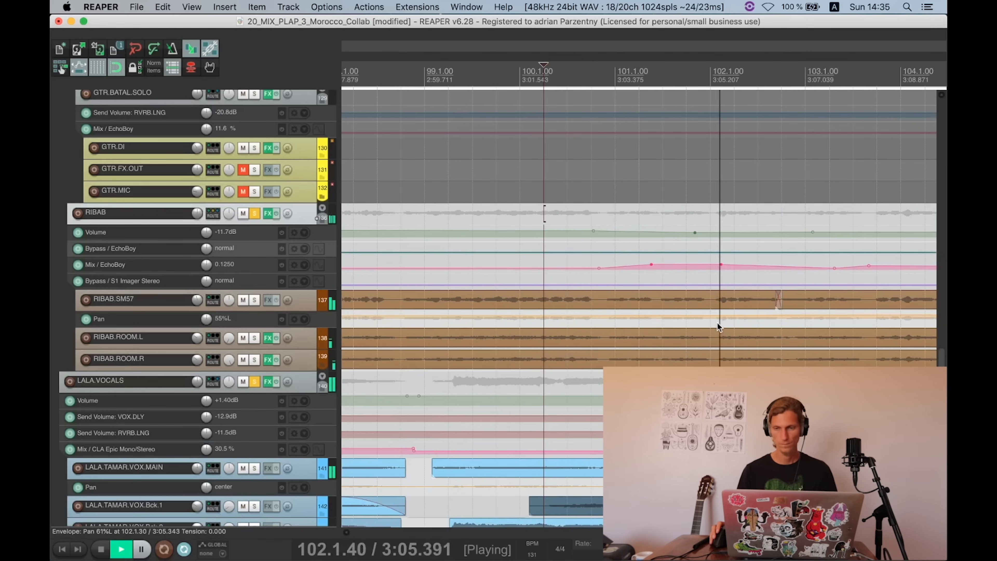
pyautogui.press('Delete')
pyautogui.press('space')
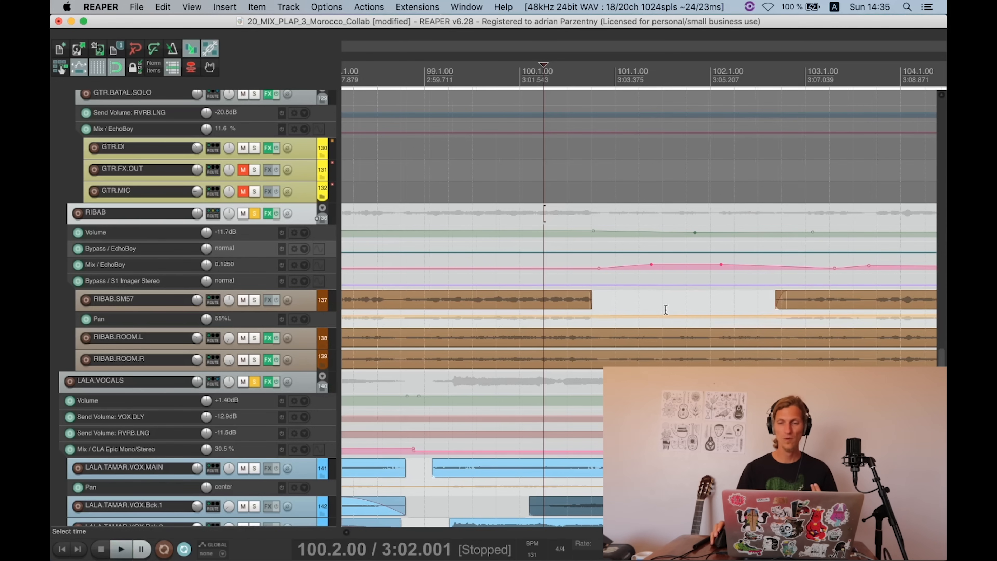
# Step: Show a wider stretch of the RIBAB and LALA.VOCALS tracks and save the project
pyautogui.scroll(-6, 665, 310)
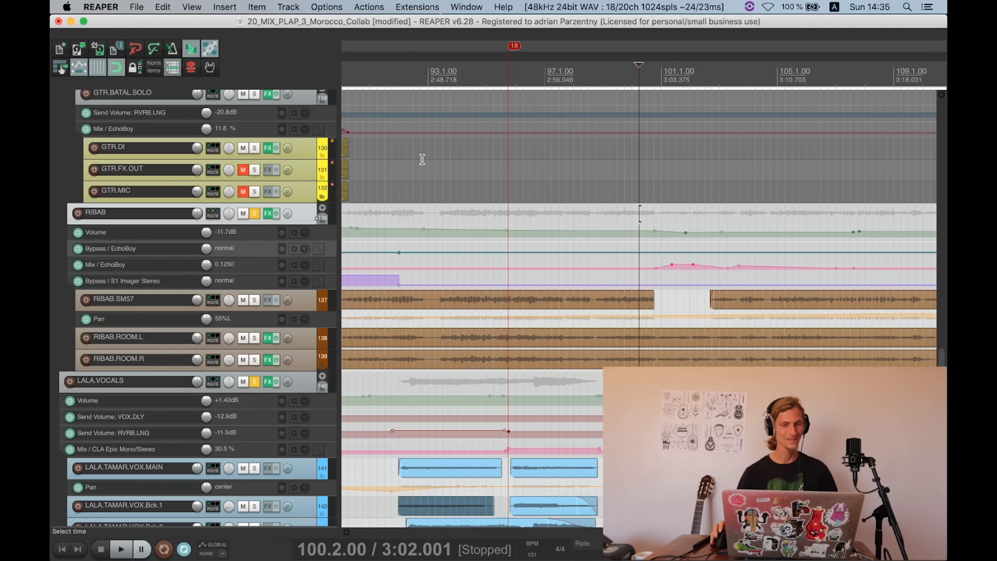
pyautogui.scroll(-1, 301, 207)
pyautogui.scroll(-2, 255, 208)
pyautogui.scroll(-2, 253, 209)
pyautogui.press('super+s')
pyautogui.scroll(-1, 252, 208)
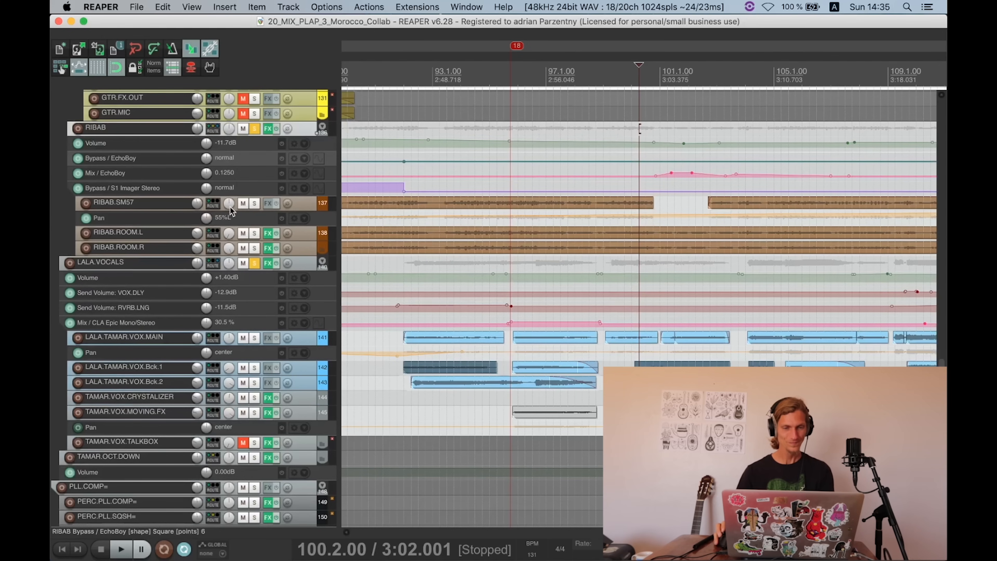
# Step: Take the RIBAB and LALA.VOCALS folder tracks out of solo
pyautogui.scroll(5, 278, 180)
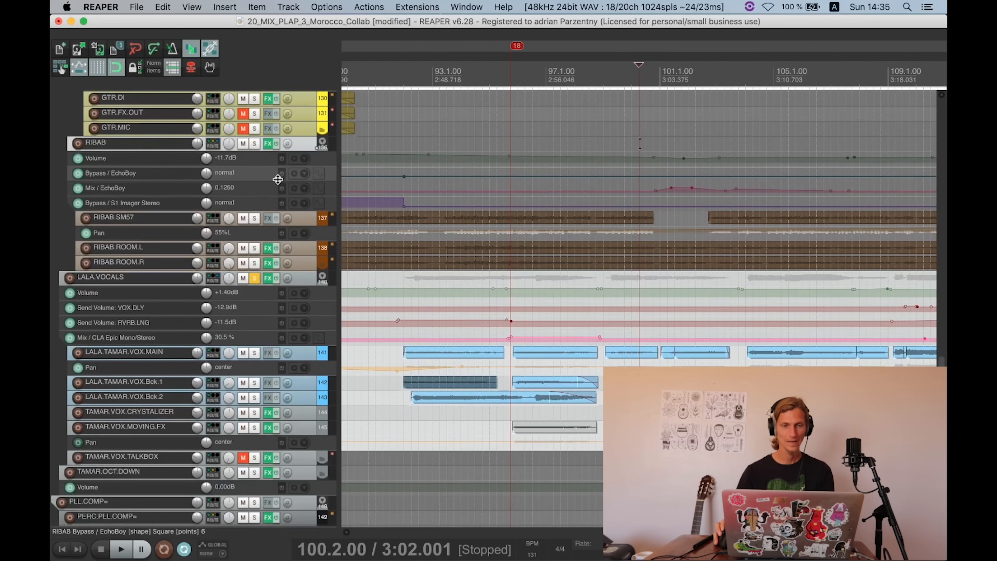
pyautogui.scroll(15, 278, 178)
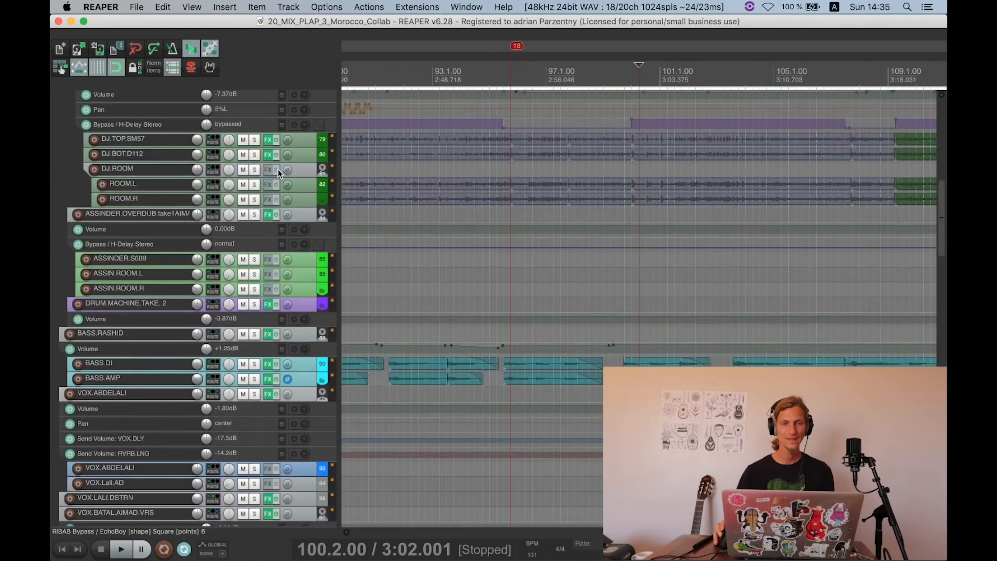
pyautogui.scroll(-15, 277, 169)
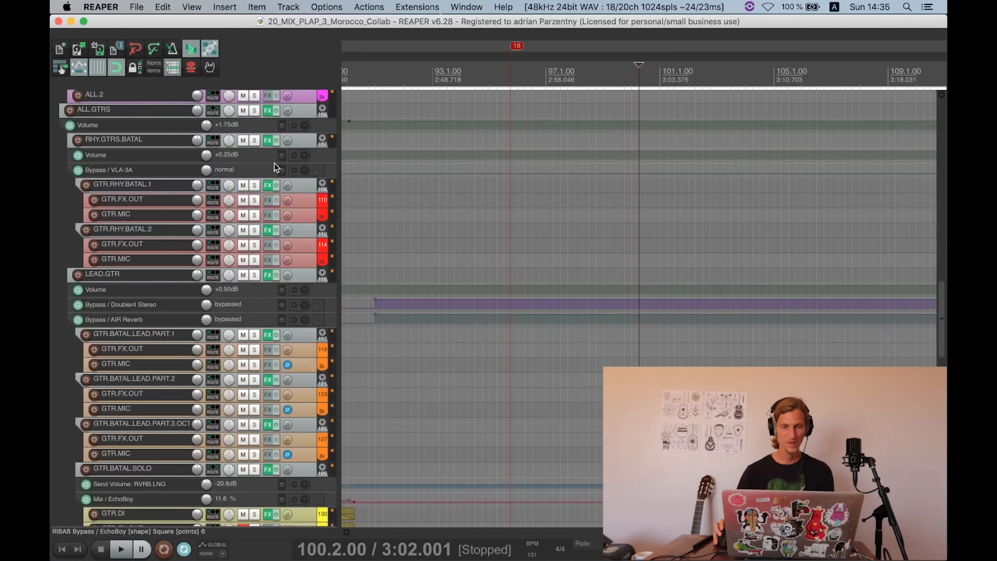
pyautogui.scroll(-8, 275, 159)
pyautogui.scroll(5, 276, 157)
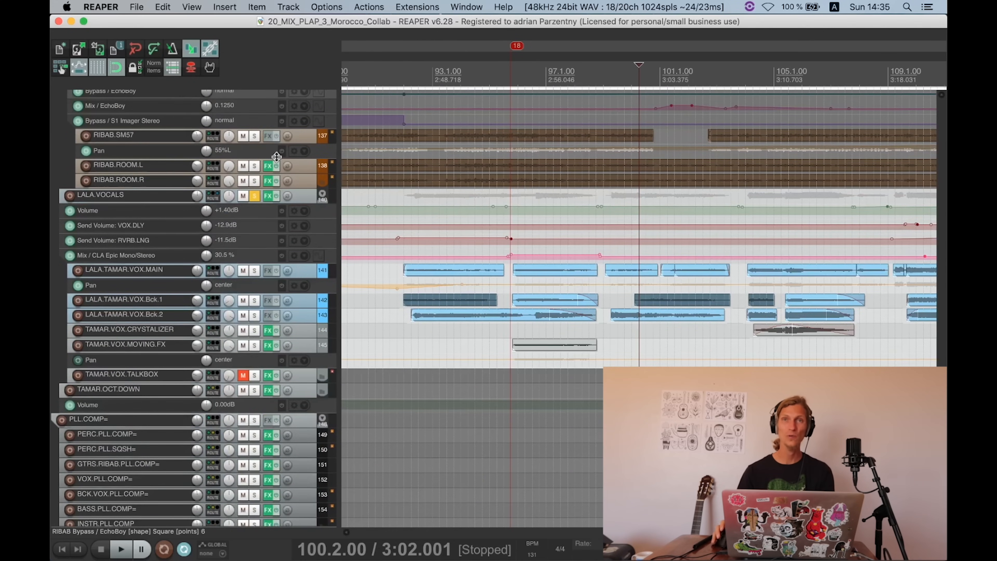
pyautogui.scroll(5, 268, 165)
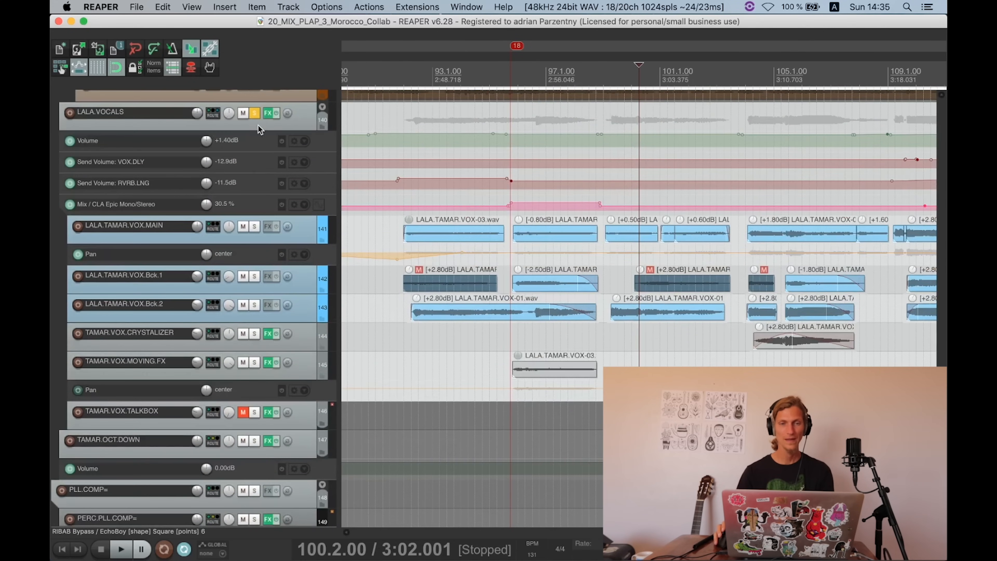
pyautogui.click(255, 114)
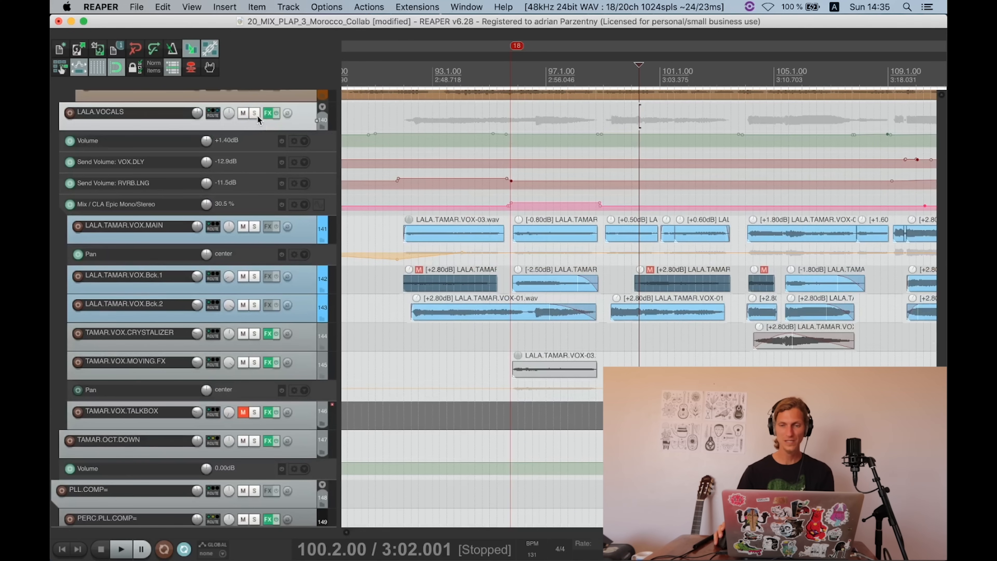
# Step: Place the edit cursor at 91.3.00 on LALA.TAMAR.VOX.Bck.2, just before the first vocal clips, and save the project
pyautogui.scroll(-5, 394, 293)
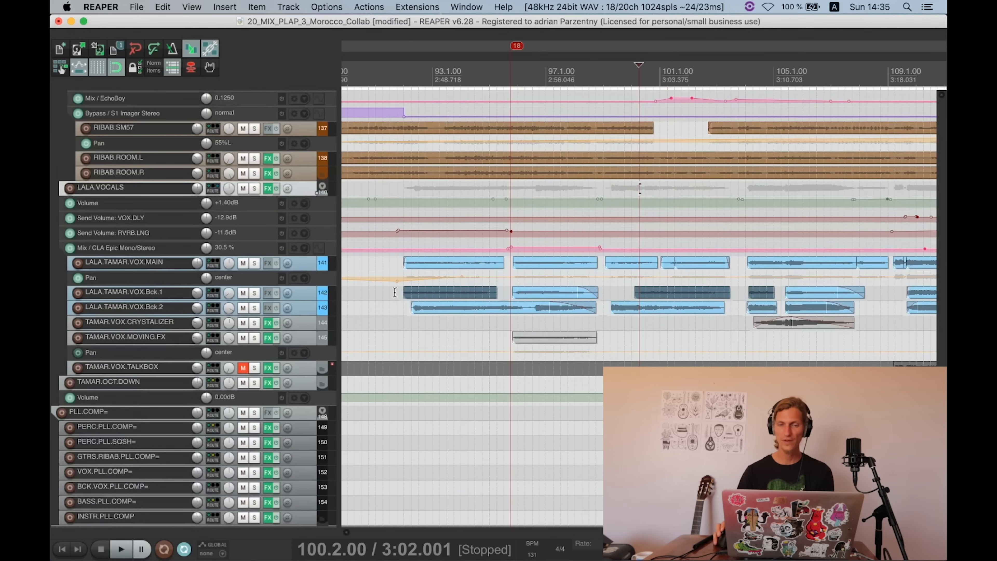
pyautogui.click(401, 311)
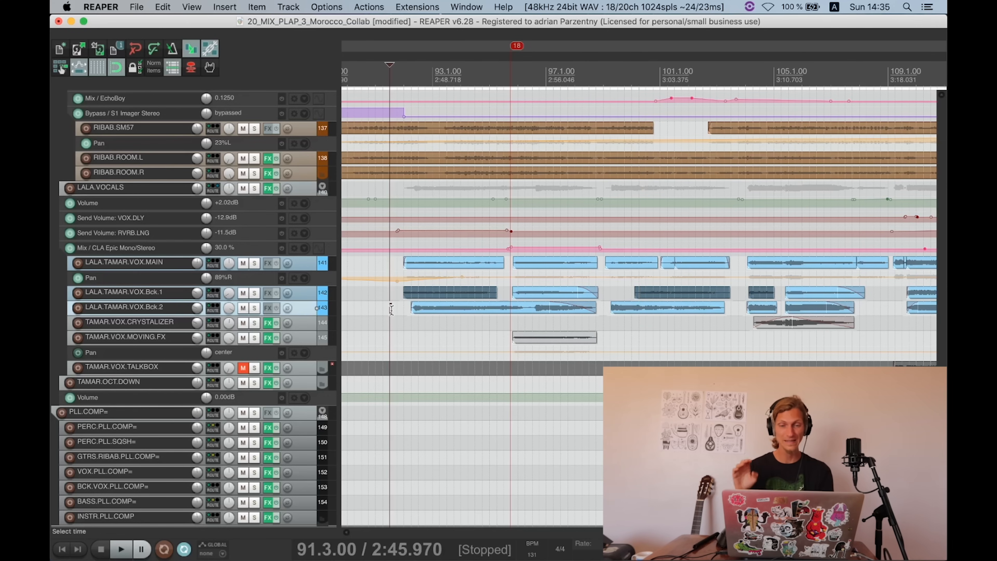
pyautogui.press('super+s')
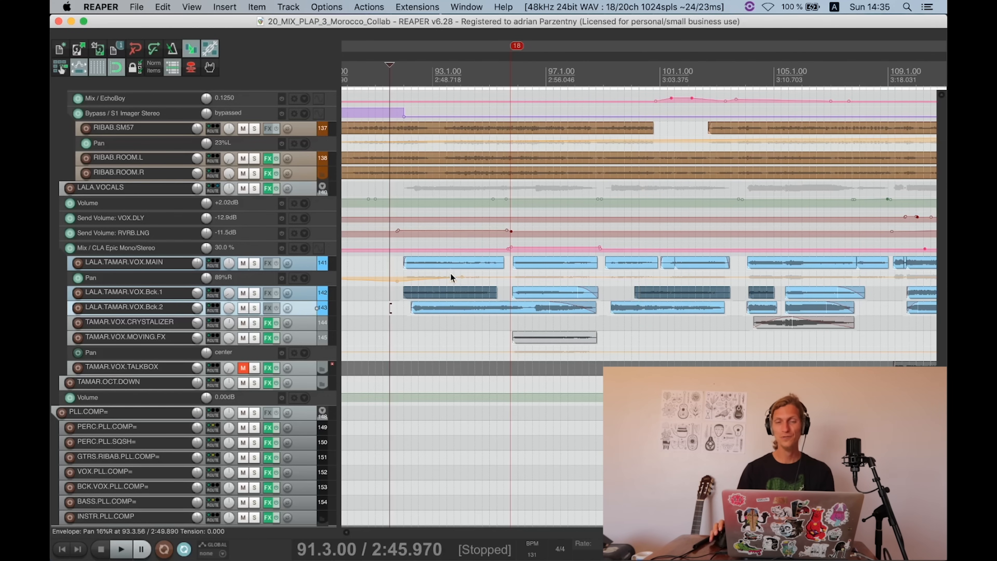
# Step: Examine the LALA.TAMAR.VOX.MAIN pan automation and the main and backing vocal clips that start after 91.3.00
pyautogui.scroll(5, 484, 266)
pyautogui.scroll(-5, 477, 207)
pyautogui.scroll(-5, 477, 208)
pyautogui.scroll(6, 761, 275)
pyautogui.scroll(3, 656, 270)
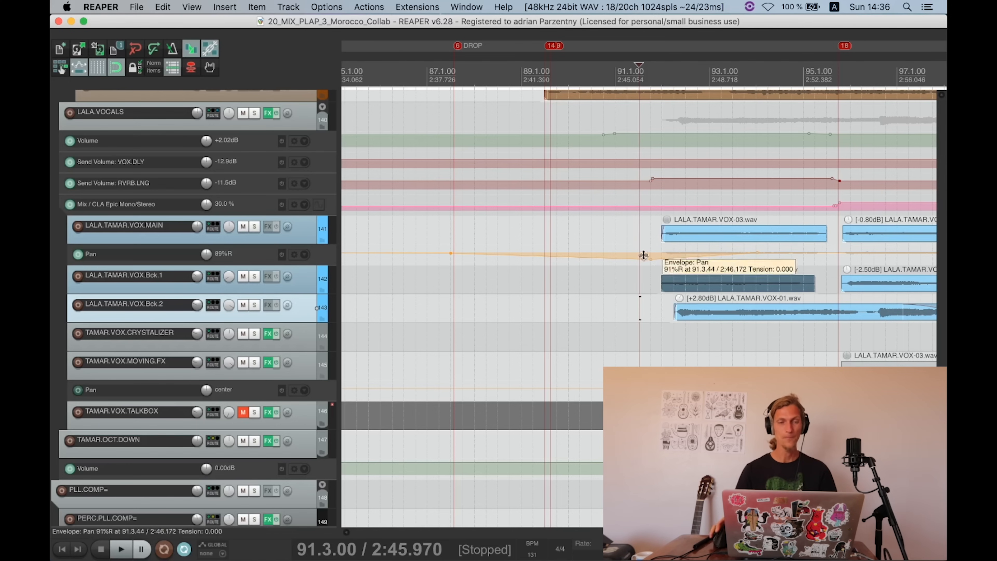
pyautogui.scroll(5, 644, 262)
pyautogui.scroll(2, 648, 220)
pyautogui.scroll(-3, 708, 207)
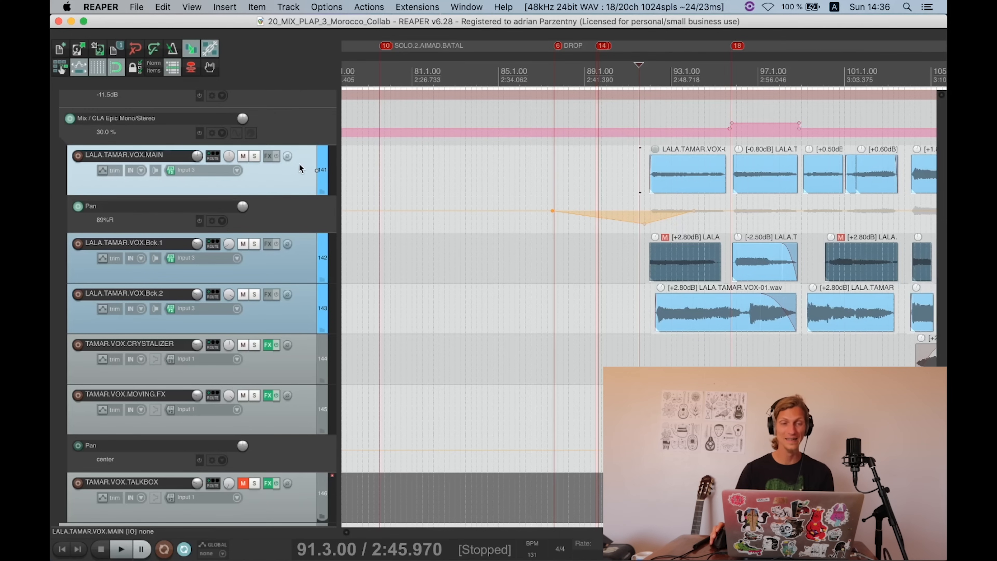
pyautogui.scroll(5, 746, 174)
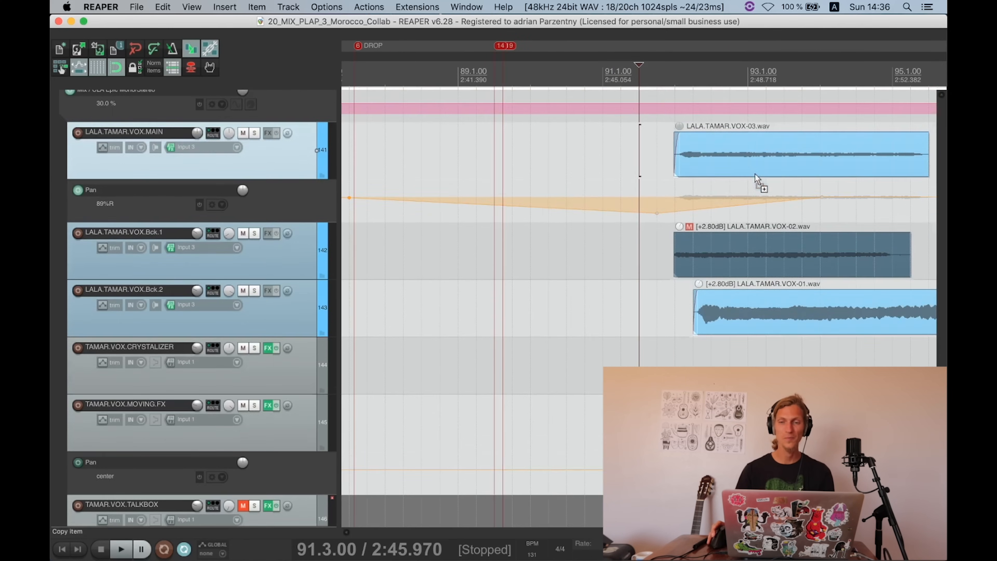
pyautogui.scroll(-5, 738, 176)
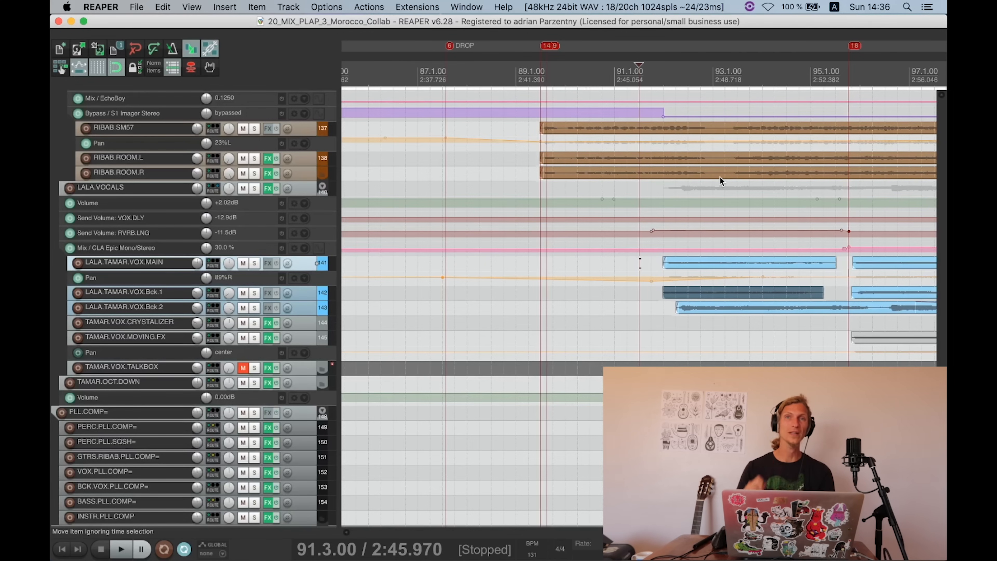
pyautogui.scroll(3, 712, 191)
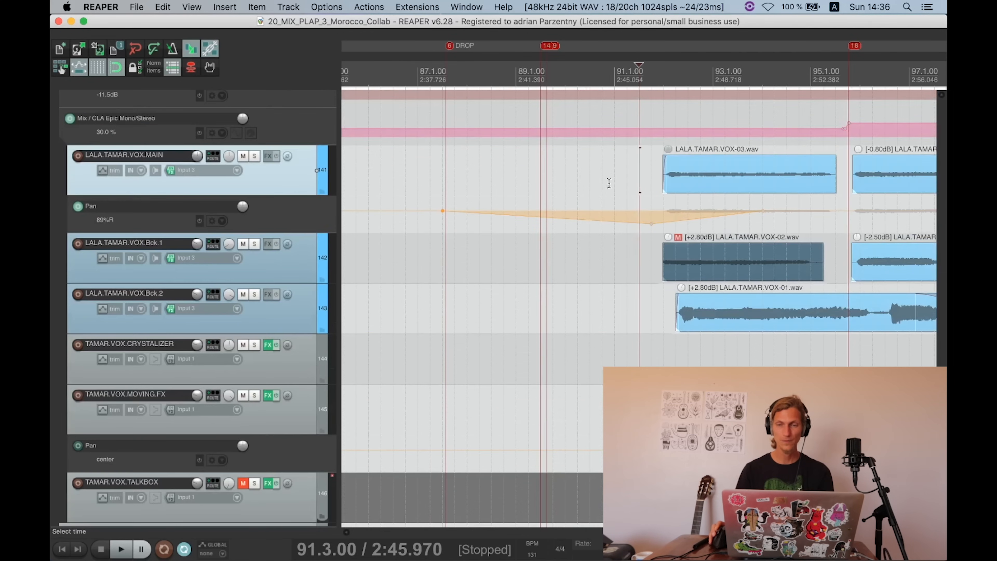
# Step: Open the LALA.TAMAR.VOX.MAIN input FX chain and reposition its window so the Scheps Omni Channel settings can be examined
pyautogui.scroll(1, 694, 191)
pyautogui.scroll(3, 296, 194)
pyautogui.hotkey('shift', 'f')
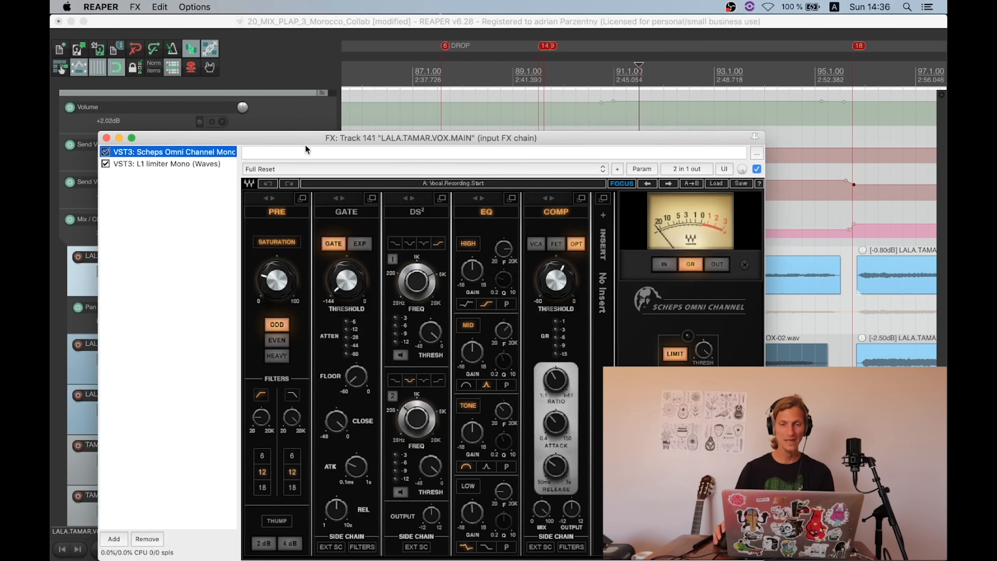
pyautogui.moveTo(351, 137); pyautogui.dragTo(334, 91)
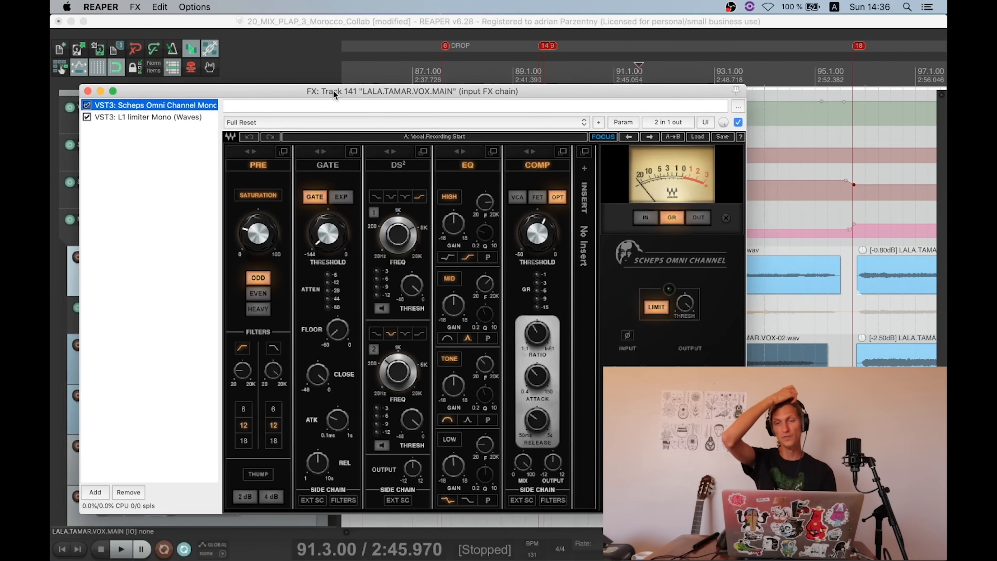
pyautogui.moveTo(639, 94); pyautogui.dragTo(635, 30)
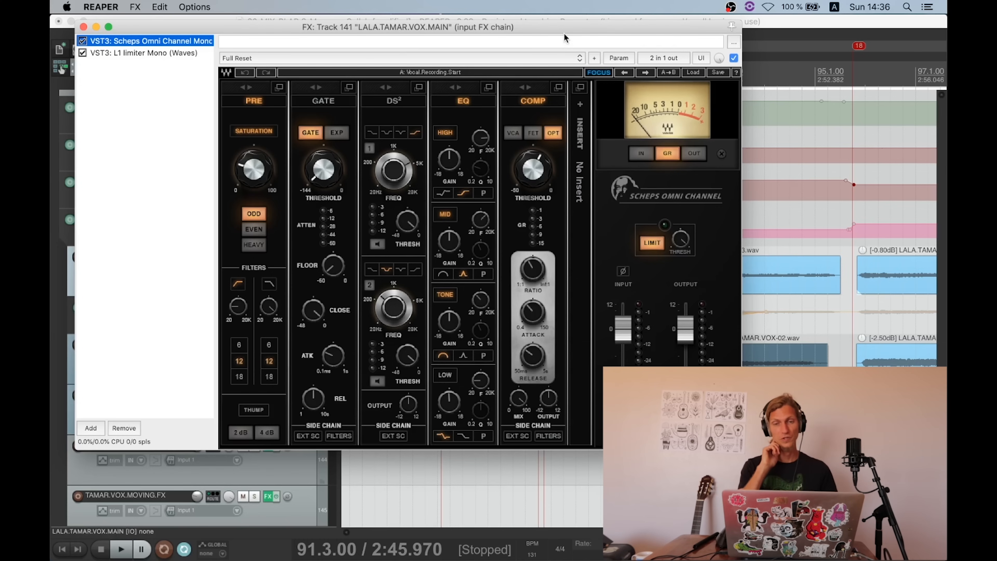
pyautogui.moveTo(564, 33); pyautogui.dragTo(532, 17)
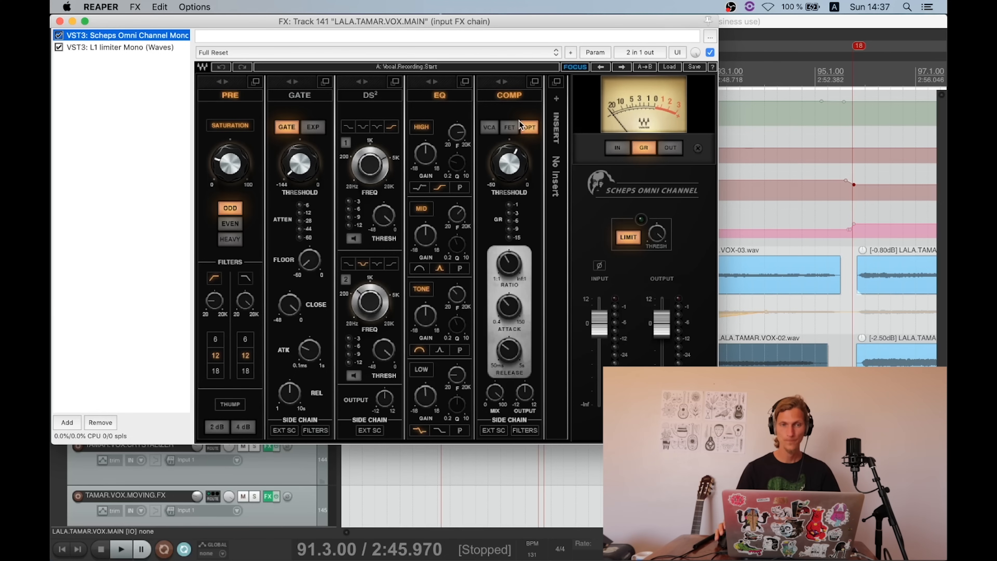
# Step: Examine the compressor, saturation and low-cut filter settings of the Scheps Omni Channel on LALA.TAMAR.VOX.MAIN
pyautogui.moveTo(340, 17); pyautogui.dragTo(318, 19)
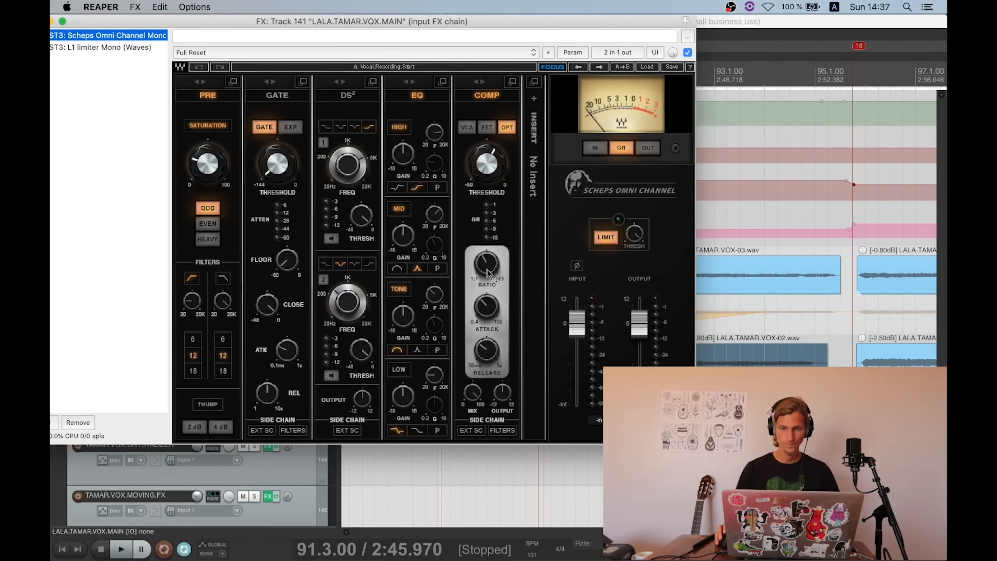
pyautogui.moveTo(487, 272); pyautogui.dragTo(487, 267)
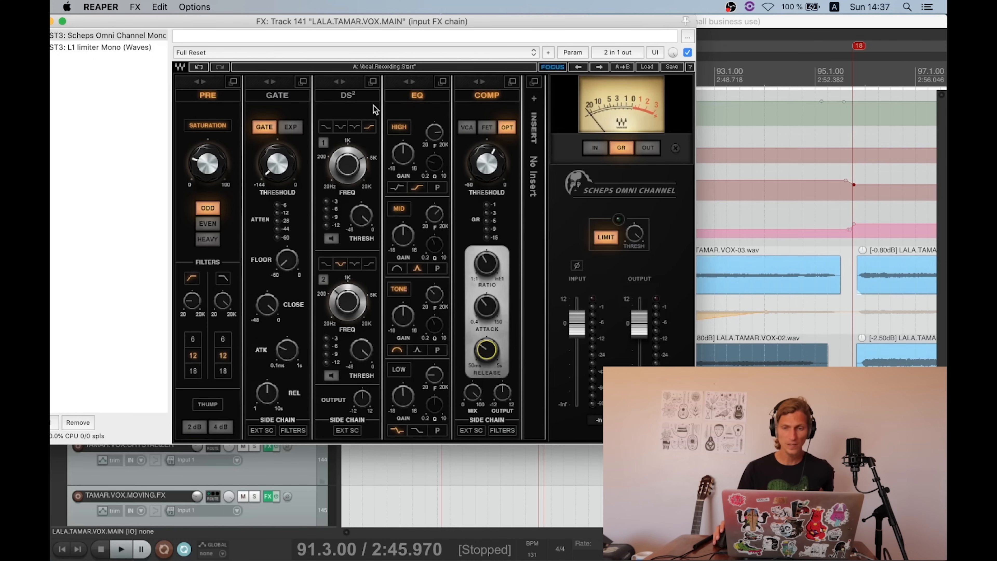
pyautogui.click(207, 163)
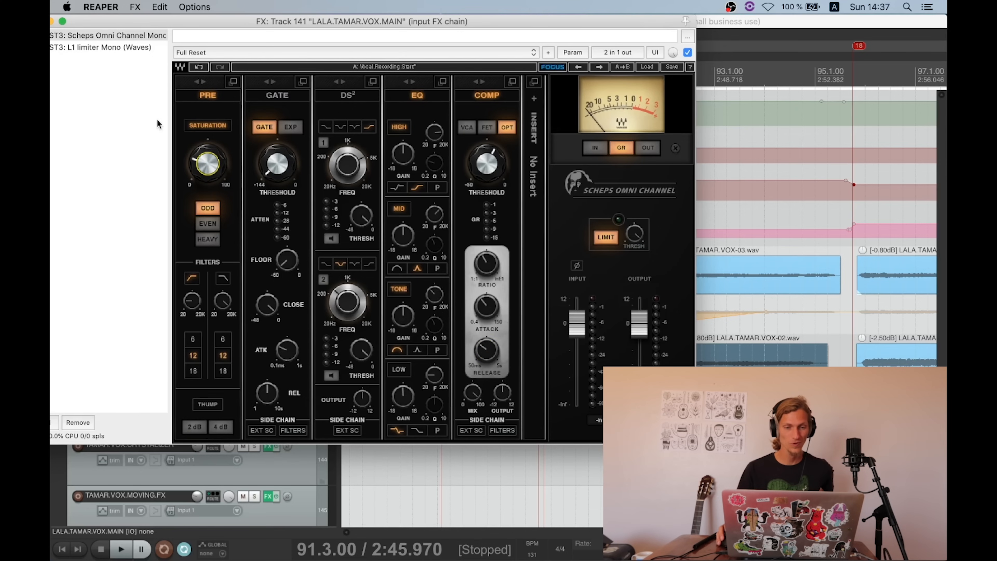
pyautogui.click(191, 301)
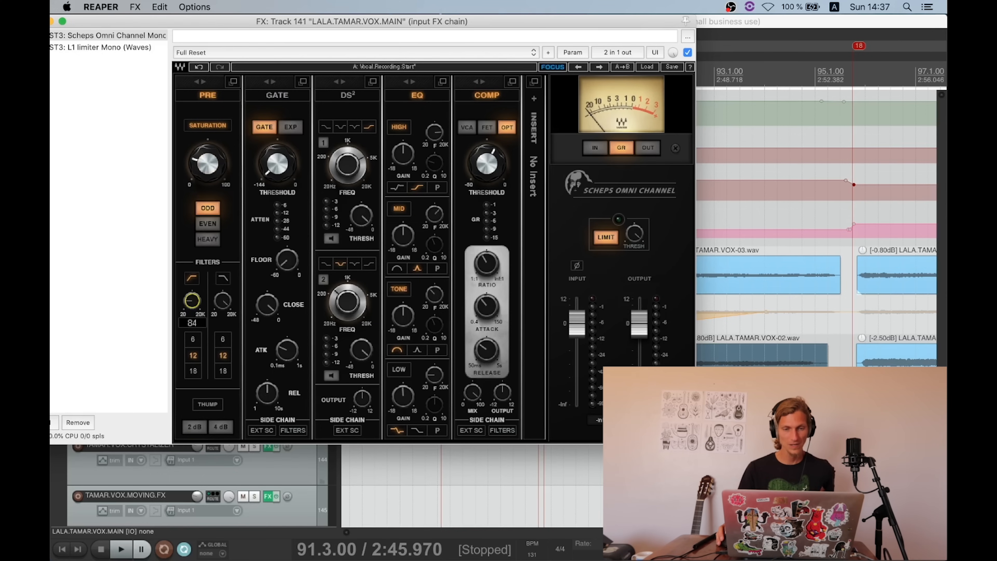
# Step: Review the L1 limiter settings in the LALA.TAMAR.VOX.MAIN input FX chain and close the chain window
pyautogui.moveTo(217, 23); pyautogui.dragTo(268, 24)
pyautogui.click(149, 49)
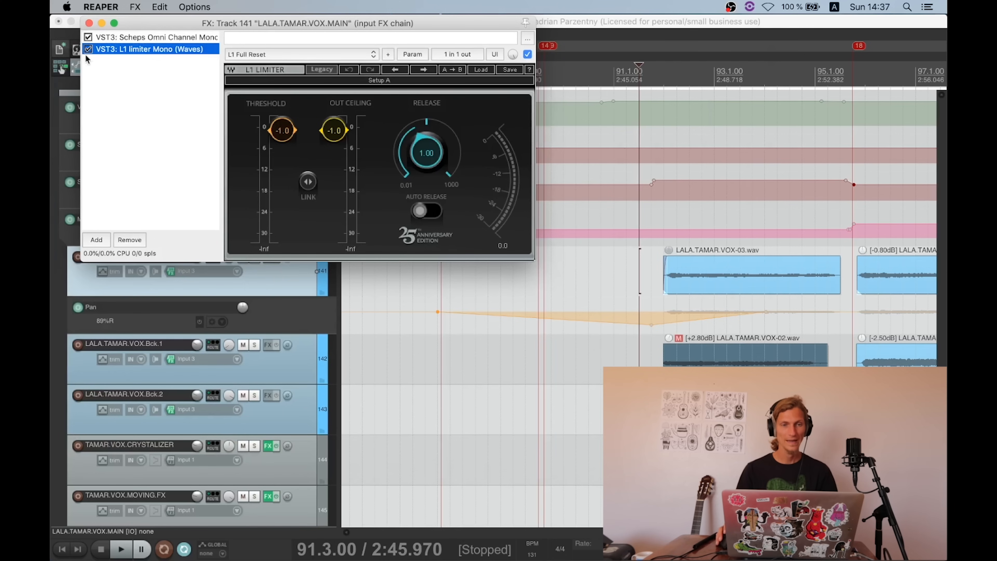
pyautogui.click(90, 23)
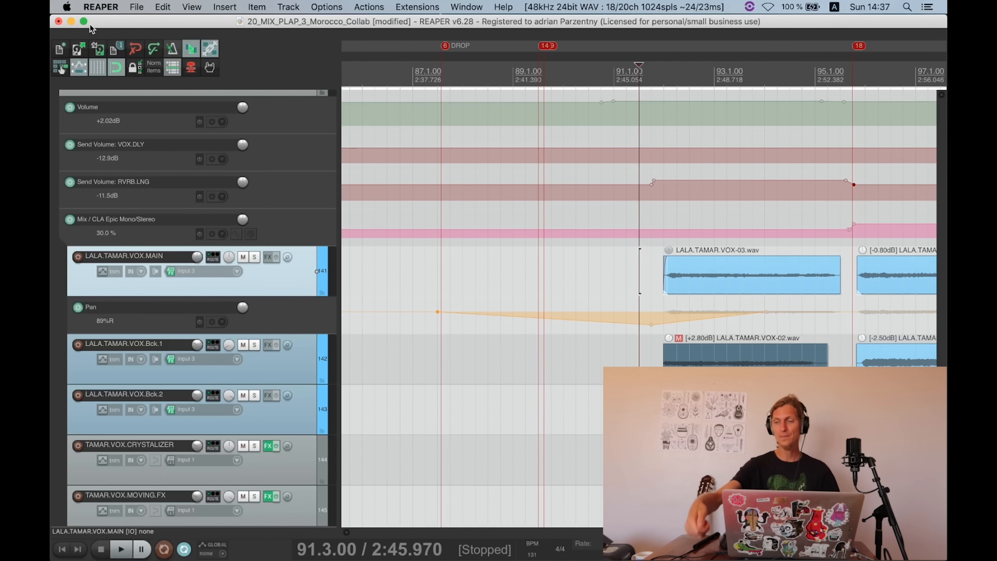
# Step: Bring more of the vocal clips after 91.3.00 into view and save the project
pyautogui.scroll(-4, 642, 201)
pyautogui.scroll(-1, 761, 250)
pyautogui.press('super+s')
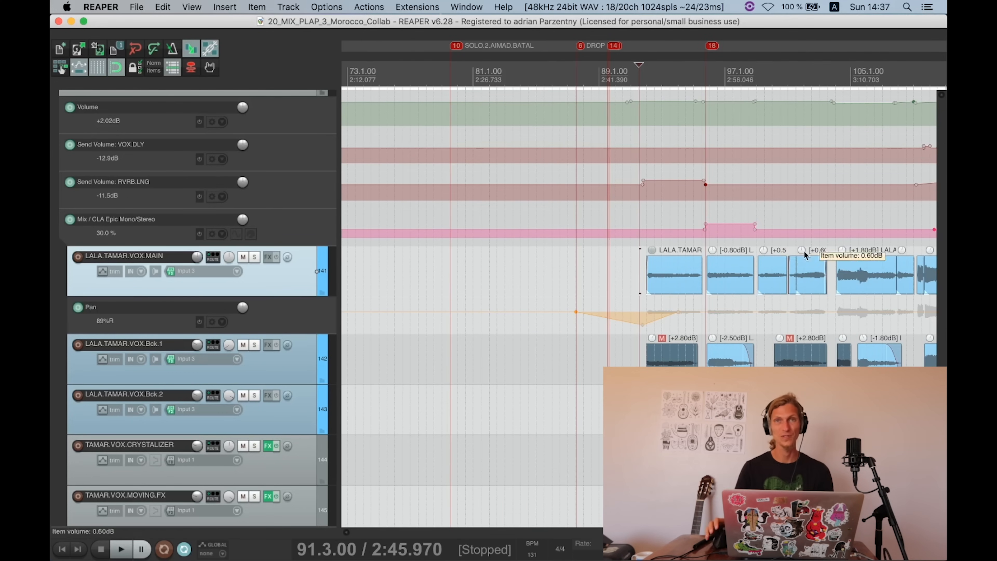
# Step: Bypass the LALA.VOCALS effects, mute TAMAR.VOX.CRYSTALIZER and TAMAR.VOX.MOVING.FX, and save the project while playing from 91.3.00
pyautogui.scroll(-2, 672, 285)
pyautogui.scroll(-3, 675, 247)
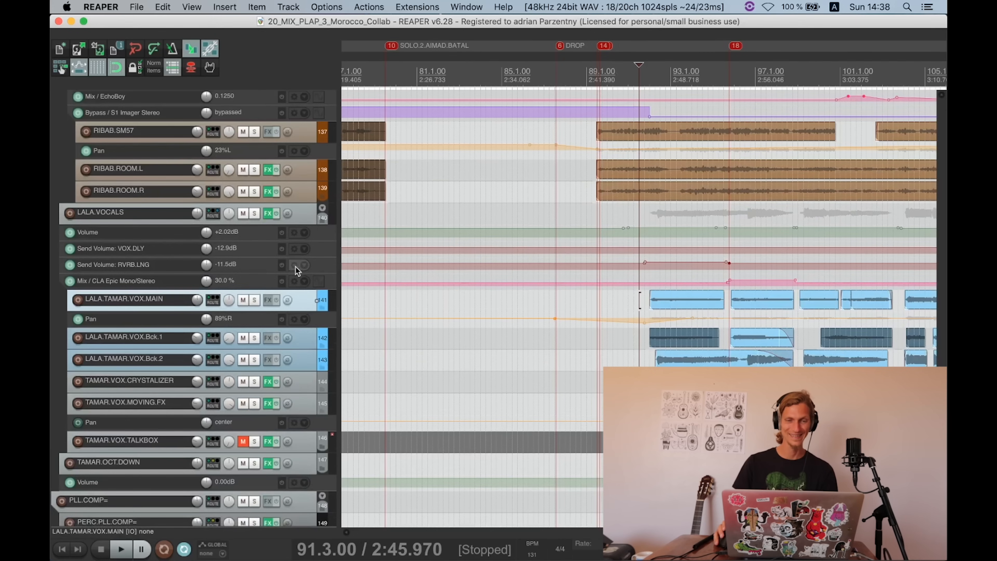
pyautogui.click(276, 213)
pyautogui.click(278, 382)
pyautogui.click(276, 381)
pyautogui.click(243, 381)
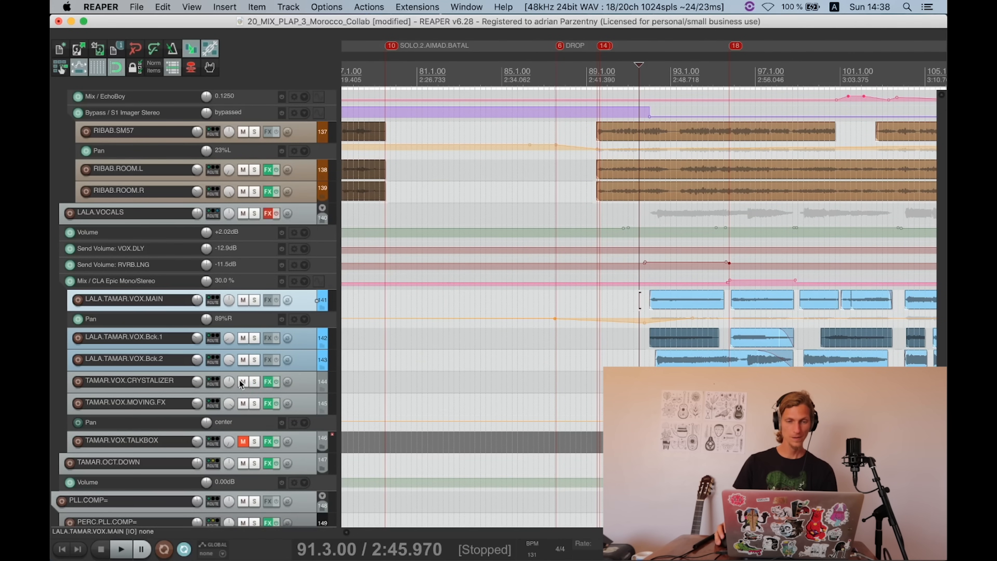
pyautogui.click(243, 404)
pyautogui.press('space')
pyautogui.press('super+s')
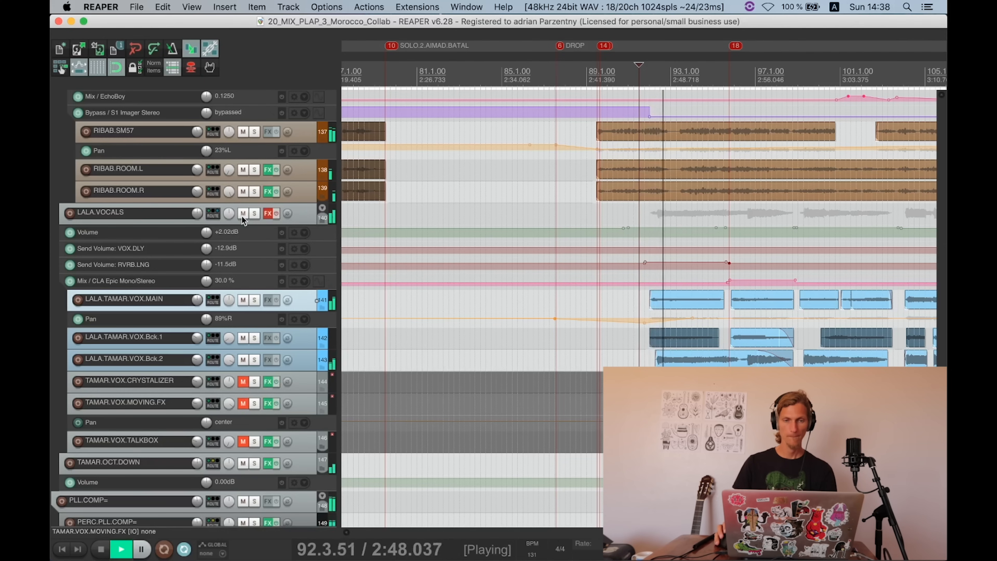
# Step: Solo LALA.VOCALS and mute TAMAR.OCT.DOWN to hear the dry vocals, and stop playback
pyautogui.click(255, 213)
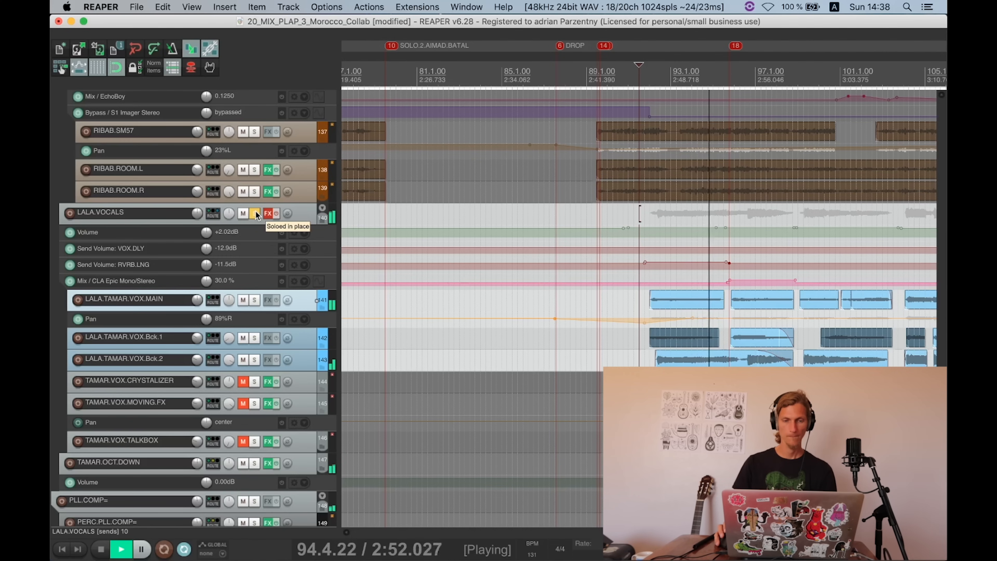
pyautogui.click(243, 464)
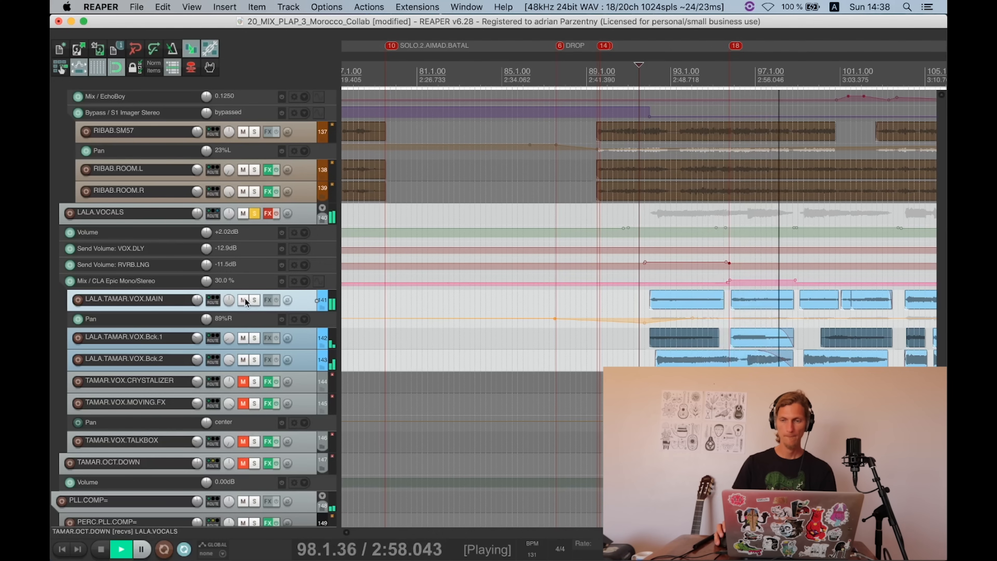
pyautogui.hscroll(5, 723, 314)
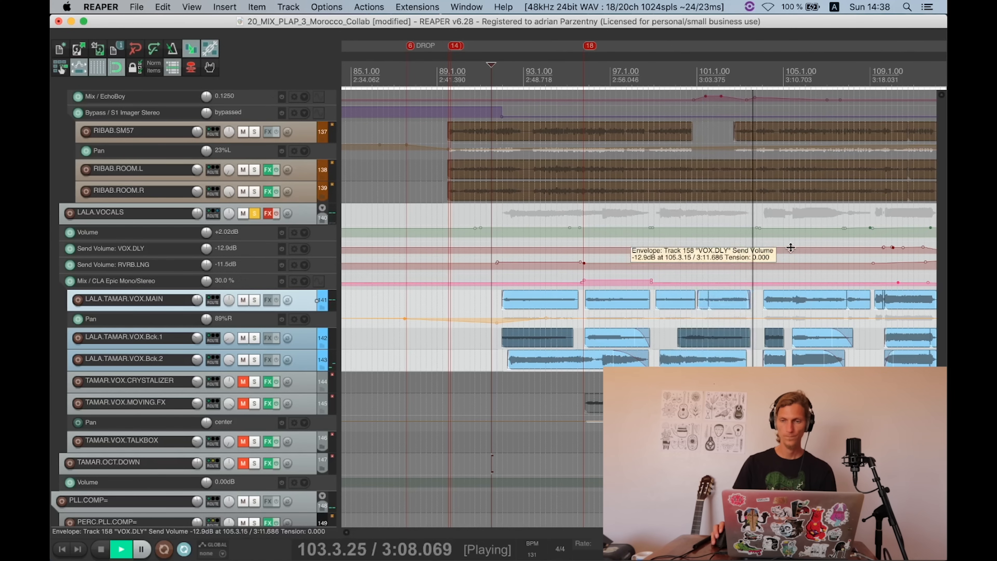
pyautogui.press('space')
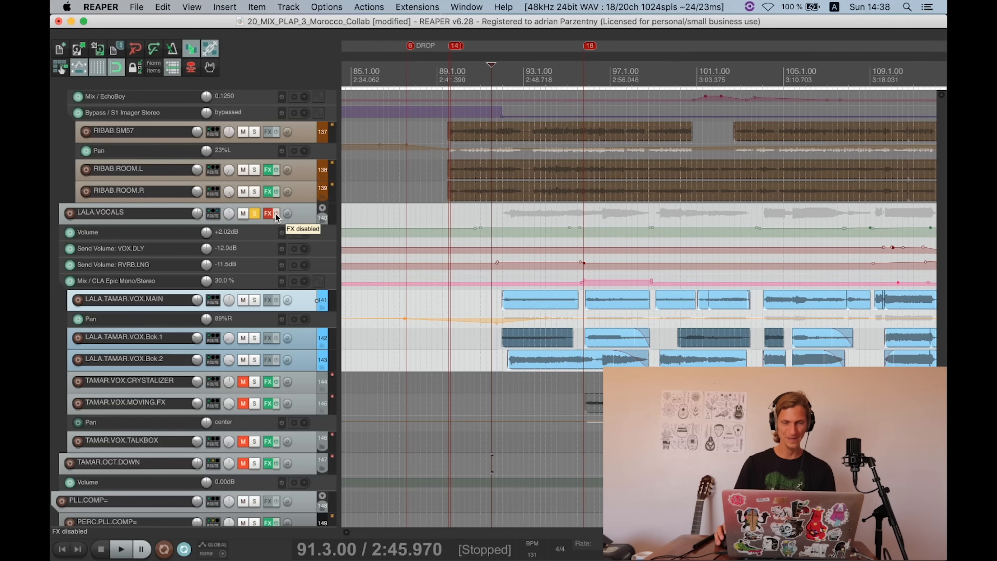
# Step: Re-enable the LALA.VOCALS effects with their chain window open, play the vocals briefly, and bypass CLA Epic Mono/Stereo
pyautogui.click(268, 213)
pyautogui.press('space')
pyautogui.moveTo(271, 29); pyautogui.dragTo(227, 46)
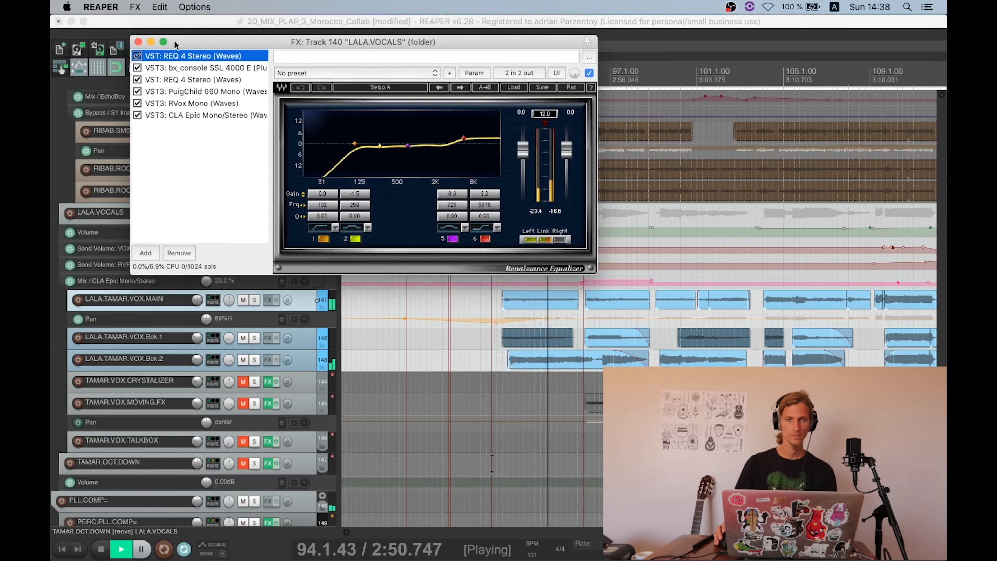
pyautogui.press('space')
pyautogui.click(137, 115)
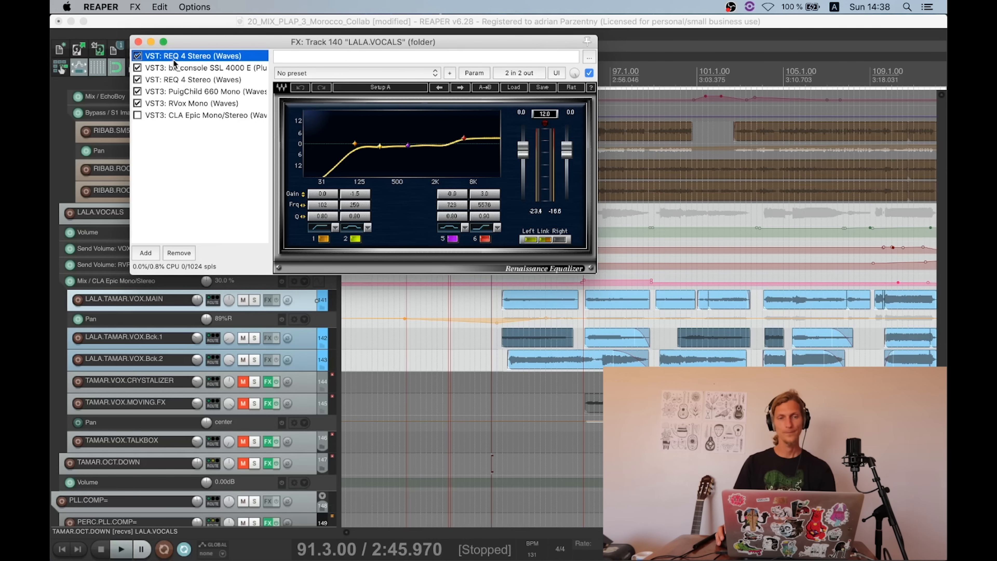
# Step: Examine the CLA Epic, first REQ 4 equalizer and bx_console SSL 4000 E settings in the LALA.VOCALS chain
pyautogui.click(200, 115)
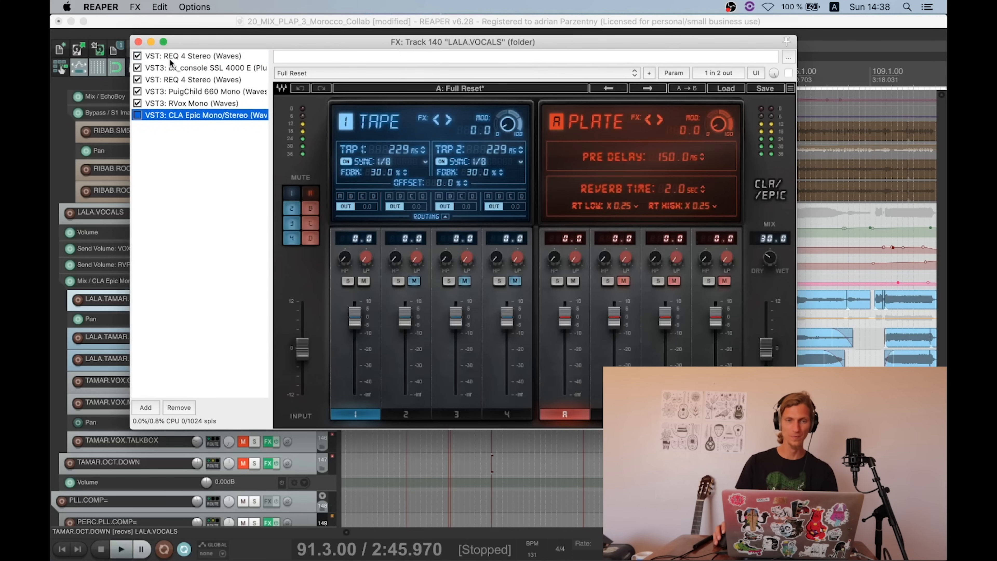
pyautogui.click(171, 59)
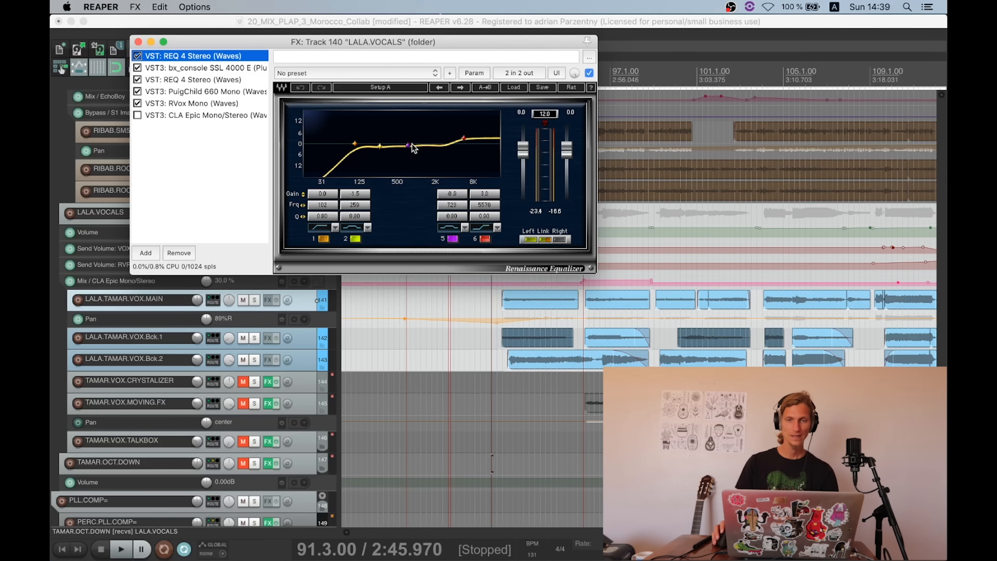
pyautogui.click(226, 70)
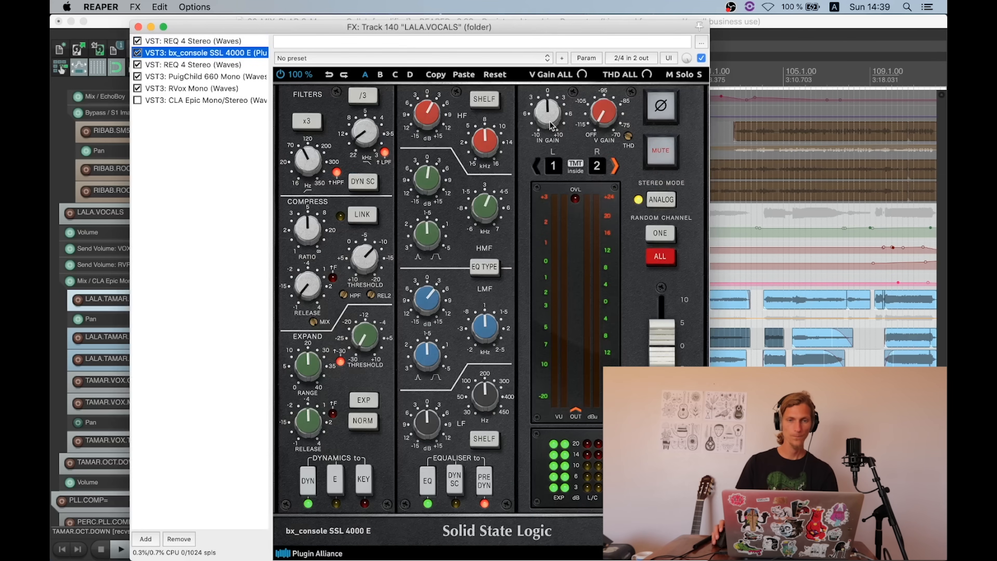
pyautogui.moveTo(393, 28); pyautogui.dragTo(327, 23)
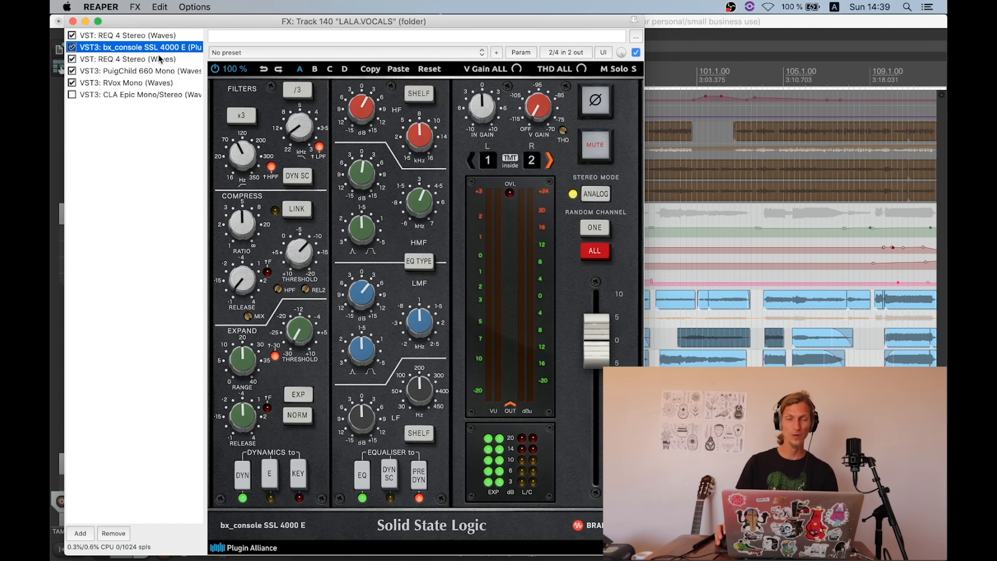
pyautogui.click(302, 135)
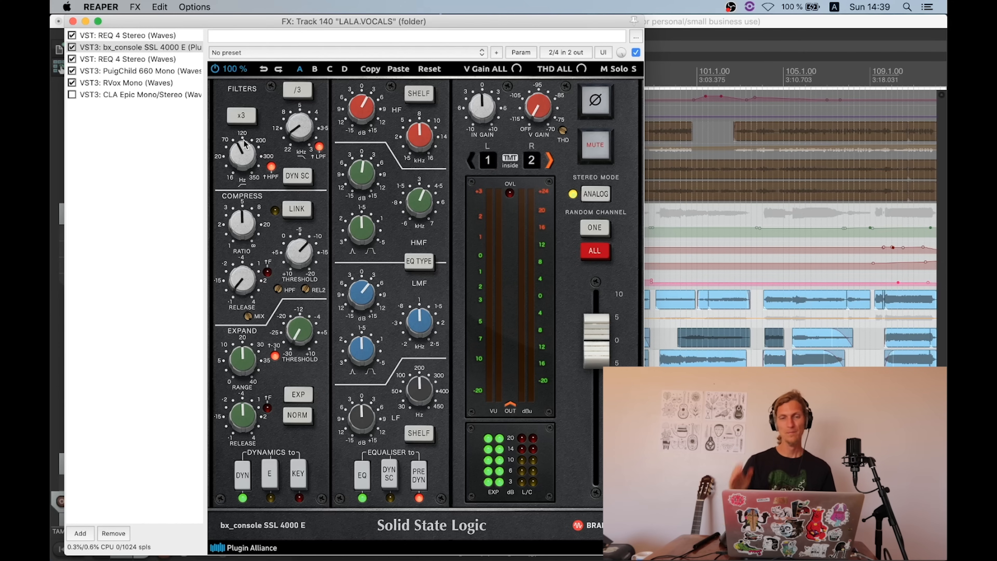
pyautogui.moveTo(369, 169); pyautogui.dragTo(375, 178)
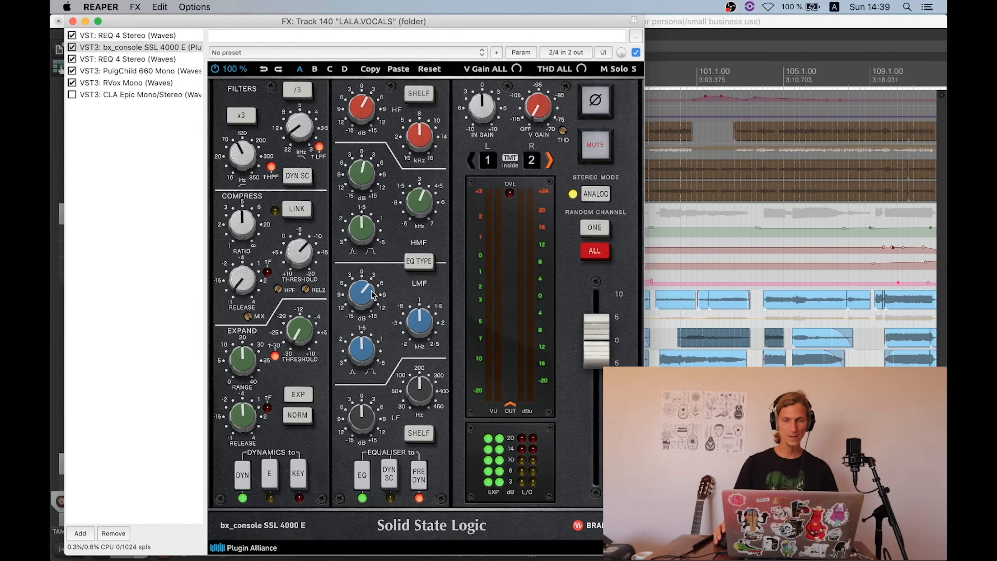
pyautogui.moveTo(372, 295)
pyautogui.moveTo(418, 314)
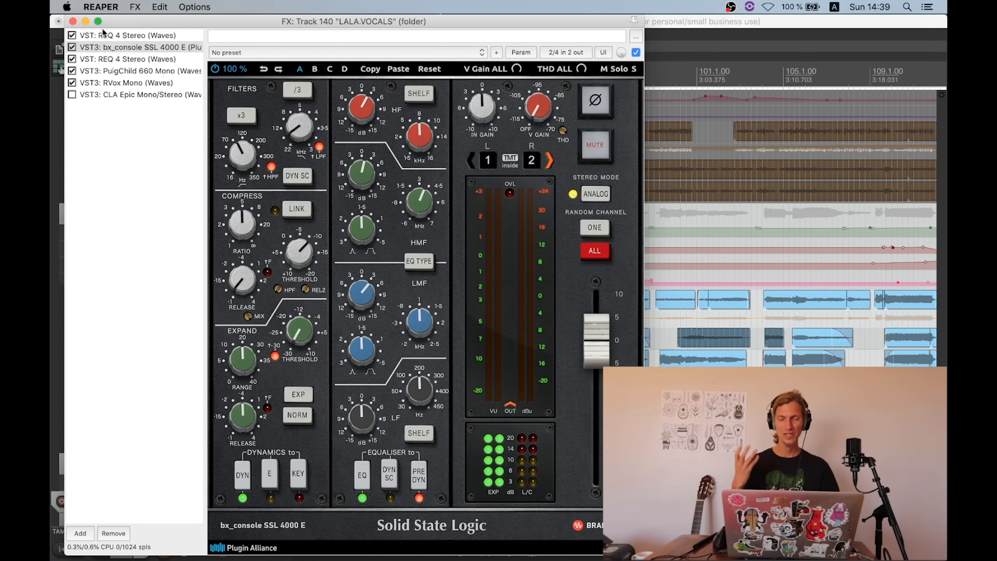
# Step: Review the second REQ 4 equalizer and compare the vocals with PuigChild 660 Mono off and on during playback
pyautogui.click(108, 59)
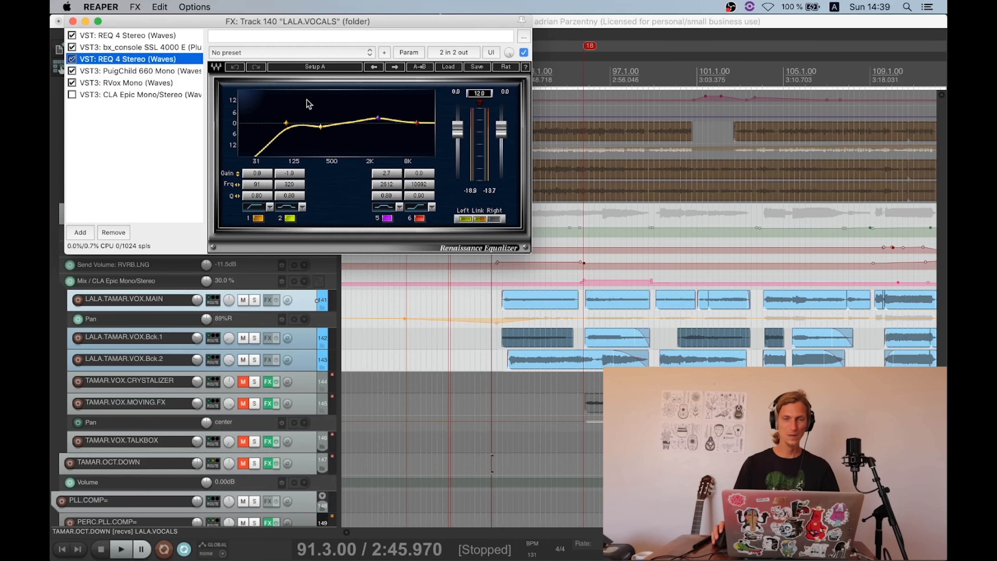
pyautogui.click(162, 71)
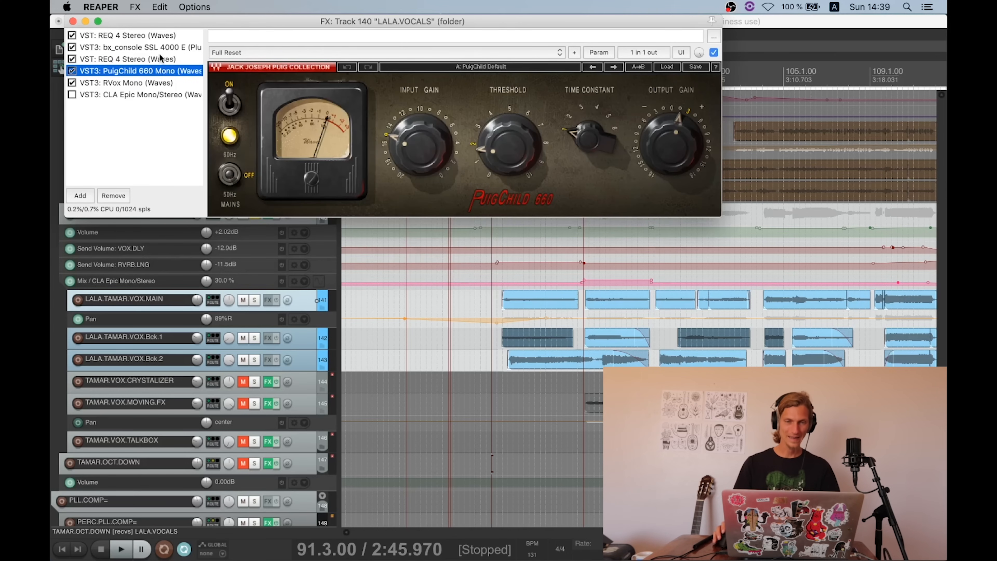
pyautogui.press('space')
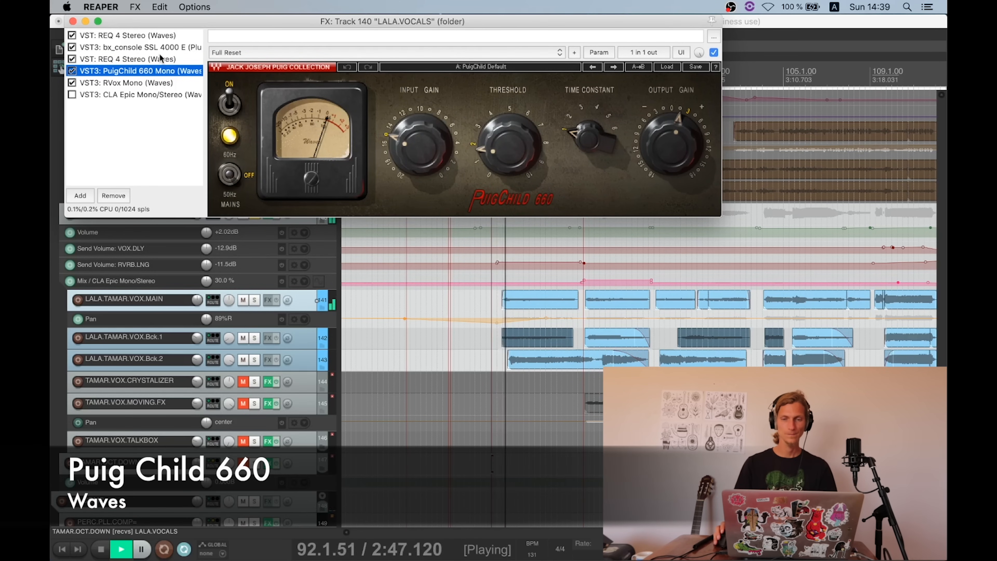
pyautogui.click(72, 71)
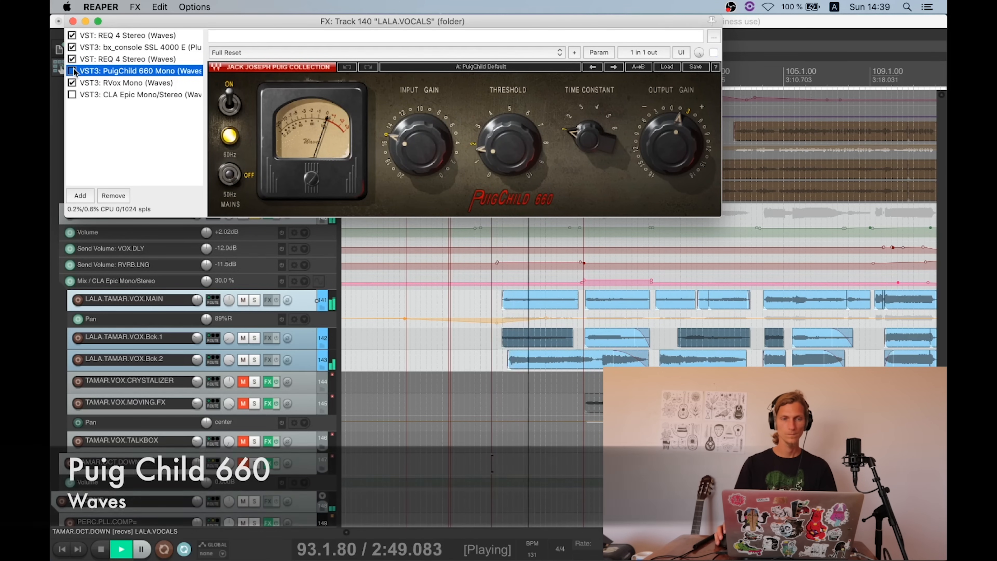
pyautogui.click(73, 71)
pyautogui.press('space')
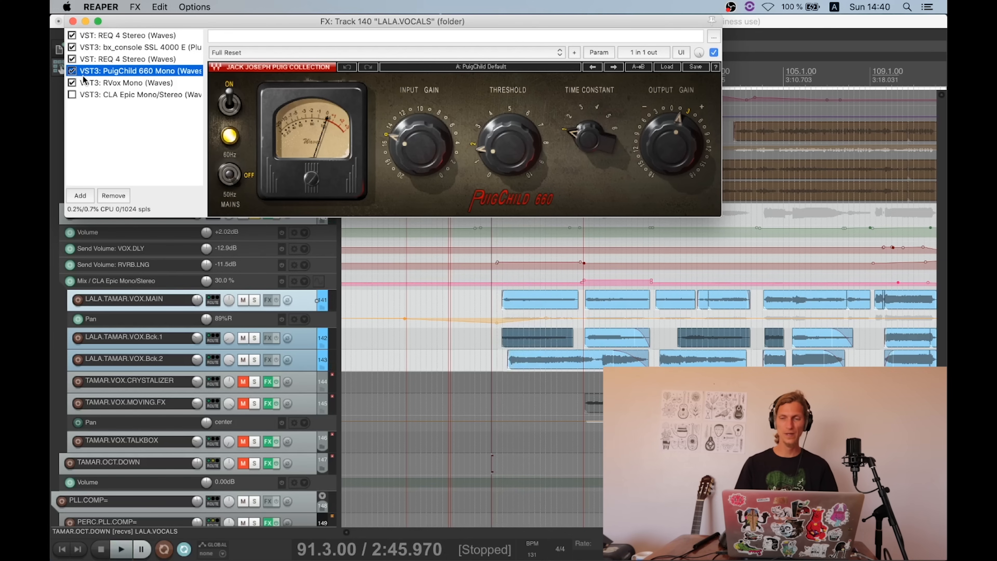
# Step: Examine the RVox Mono settings, re-enable CLA Epic Mono/Stereo, and close the LALA.VOCALS effects window
pyautogui.click(877, 271)
pyautogui.press('space')
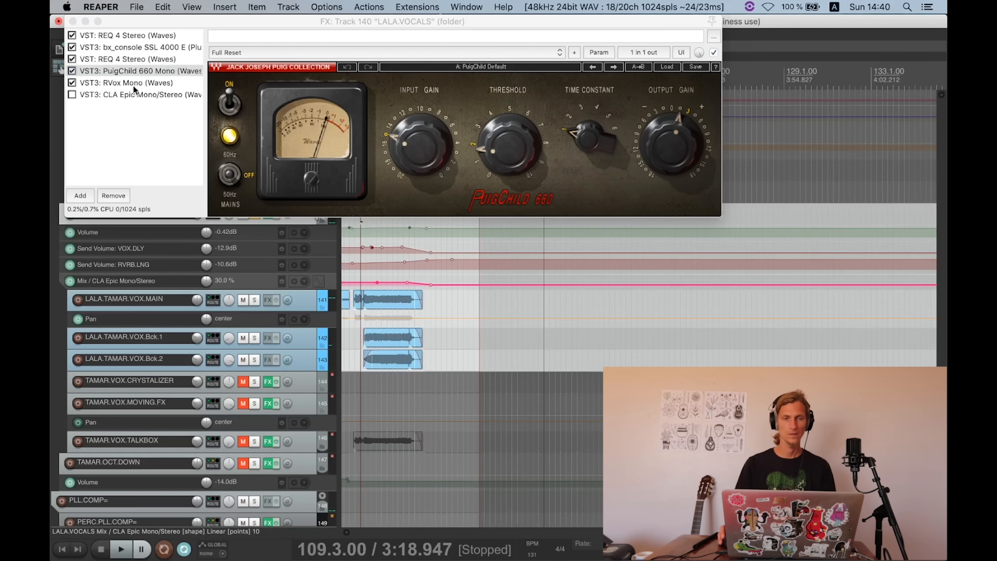
pyautogui.press('space')
pyautogui.click(133, 82)
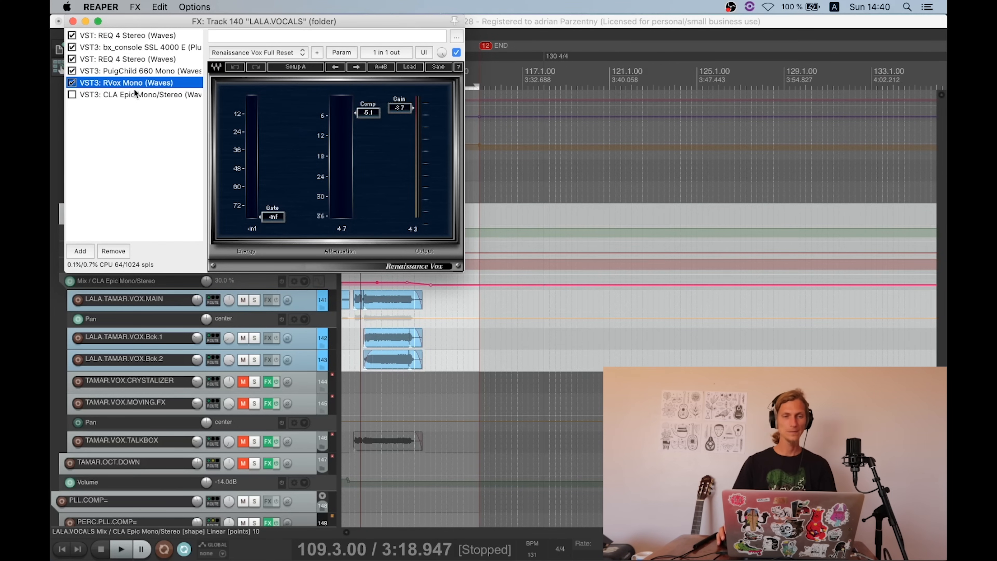
pyautogui.click(131, 94)
pyautogui.click(72, 94)
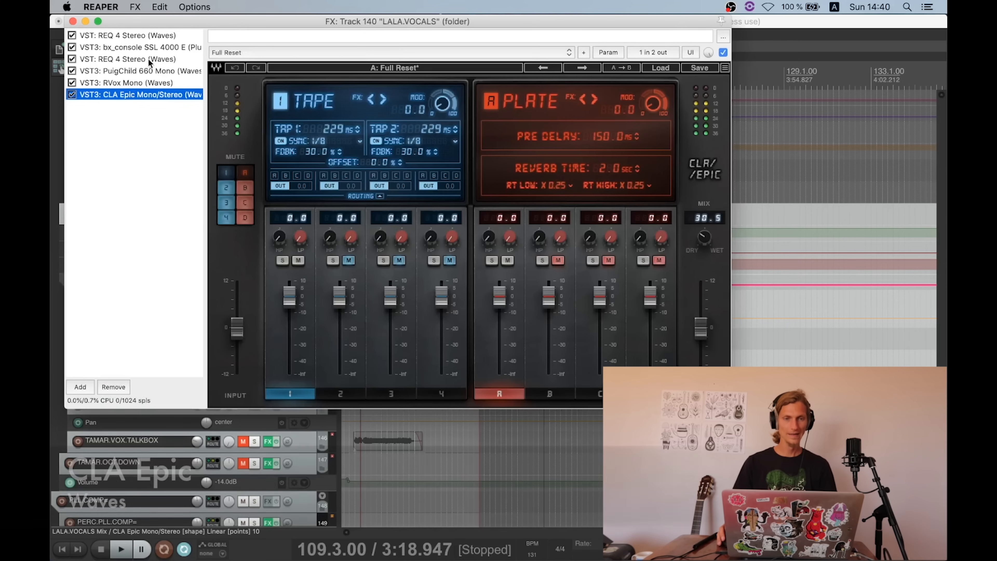
pyautogui.click(73, 21)
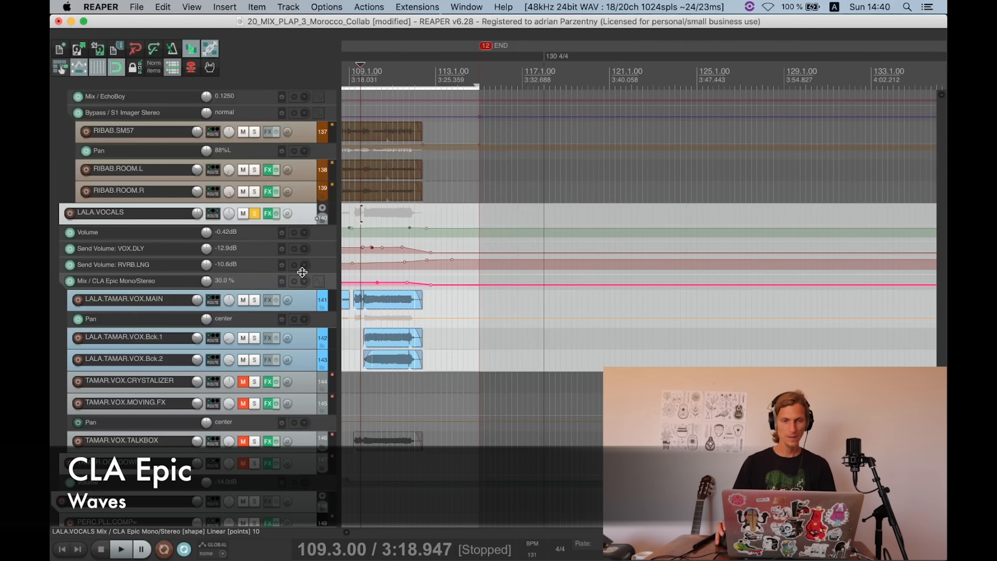
# Step: Place the edit cursor at 95.4.00 to inspect the raised section of the Mix / CLA Epic Mono/Stereo automation on LALA.VOCALS
pyautogui.scroll(3, 166, 280)
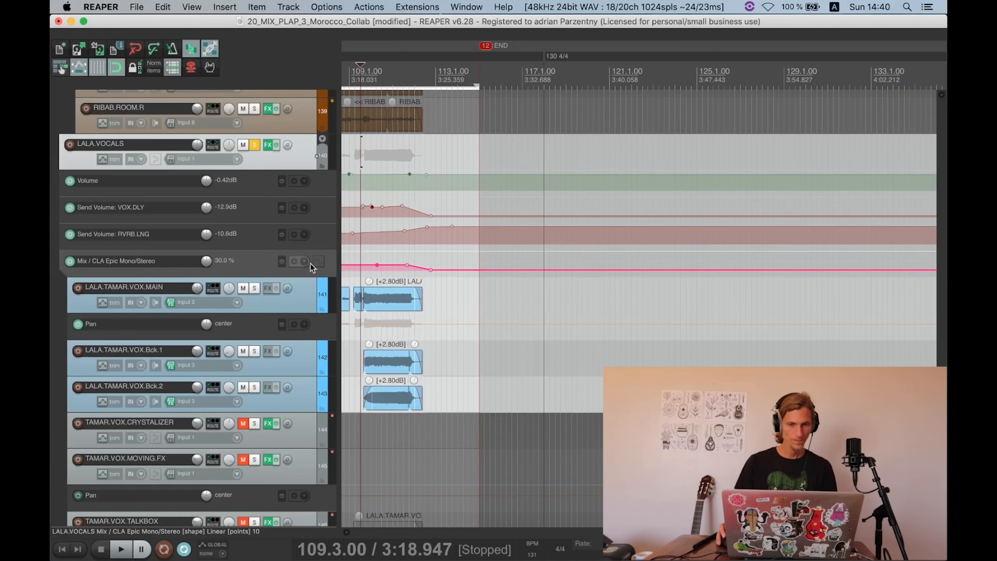
pyautogui.scroll(-5, 363, 270)
pyautogui.scroll(3, 620, 242)
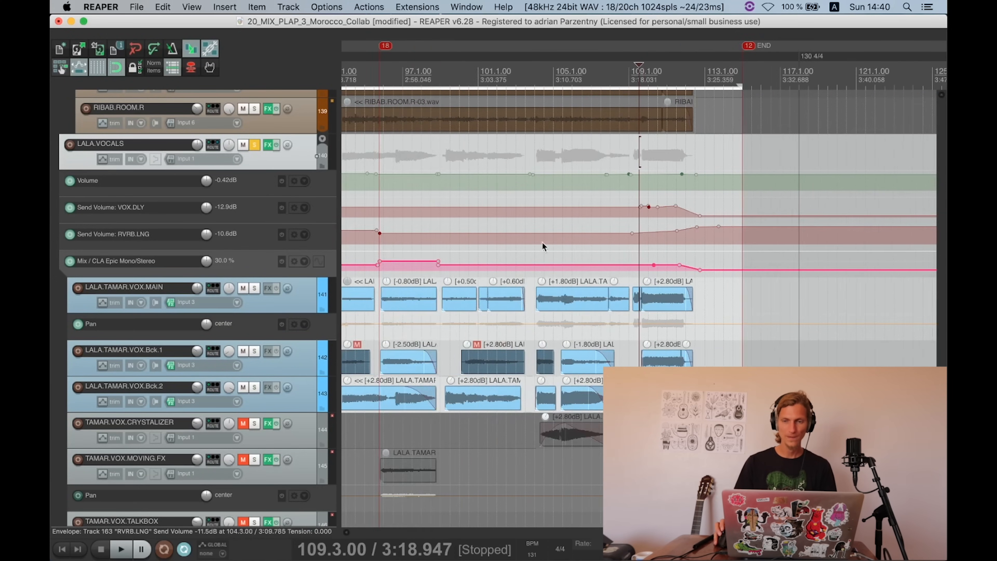
pyautogui.click(467, 254)
pyautogui.scroll(2, 643, 238)
pyautogui.scroll(2, 737, 242)
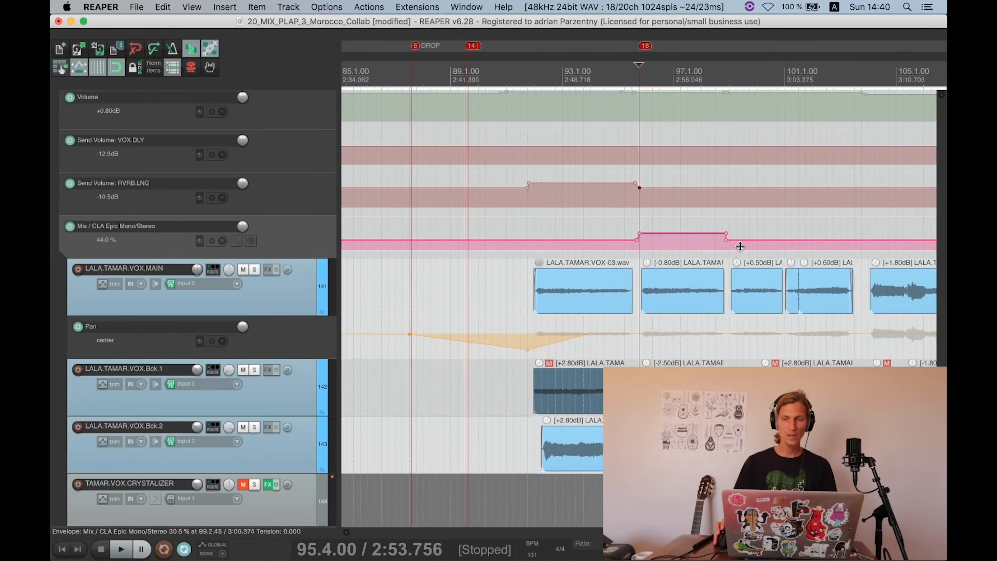
# Step: Inspect the raised section of the CLA Epic mix automation and select the muted first clip on LALA.TAMAR.VOX.Bck.1
pyautogui.scroll(2, 708, 225)
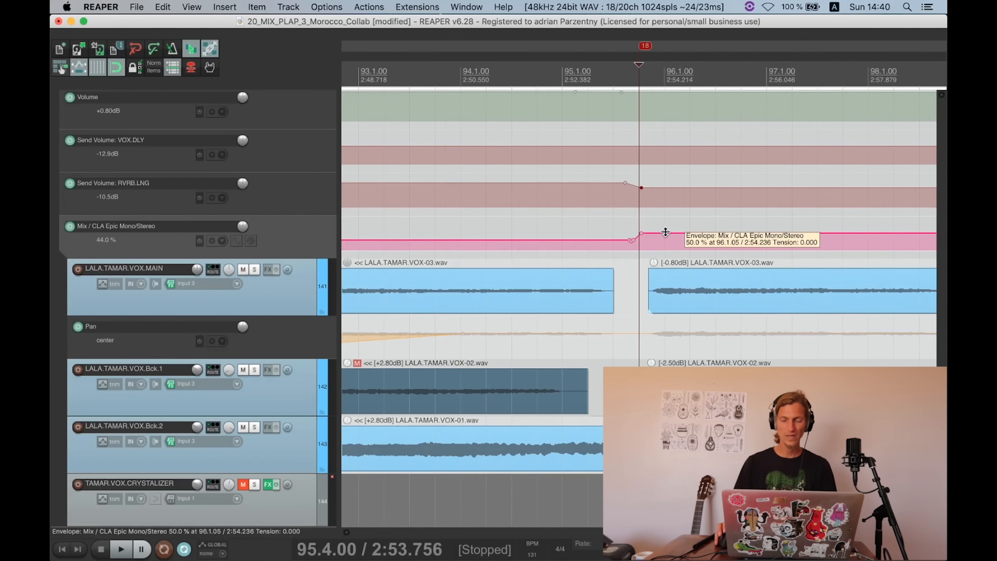
pyautogui.scroll(-4, 666, 232)
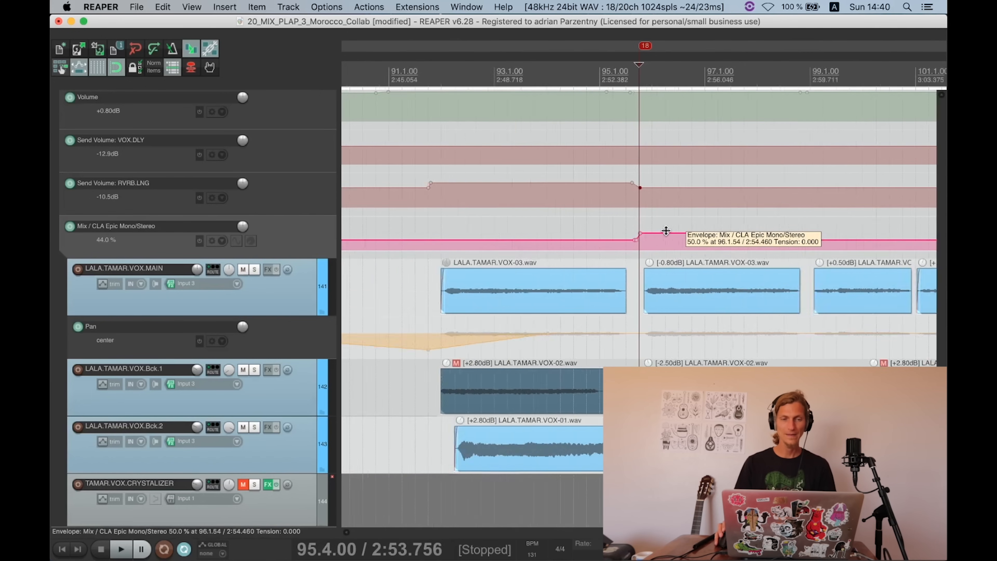
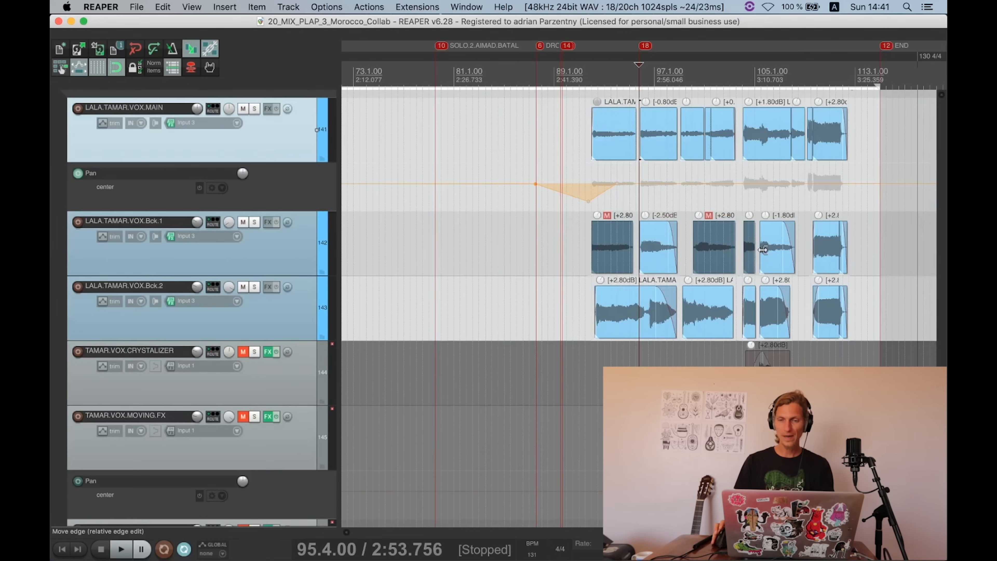
pyautogui.click(748, 253)
pyautogui.click(599, 242)
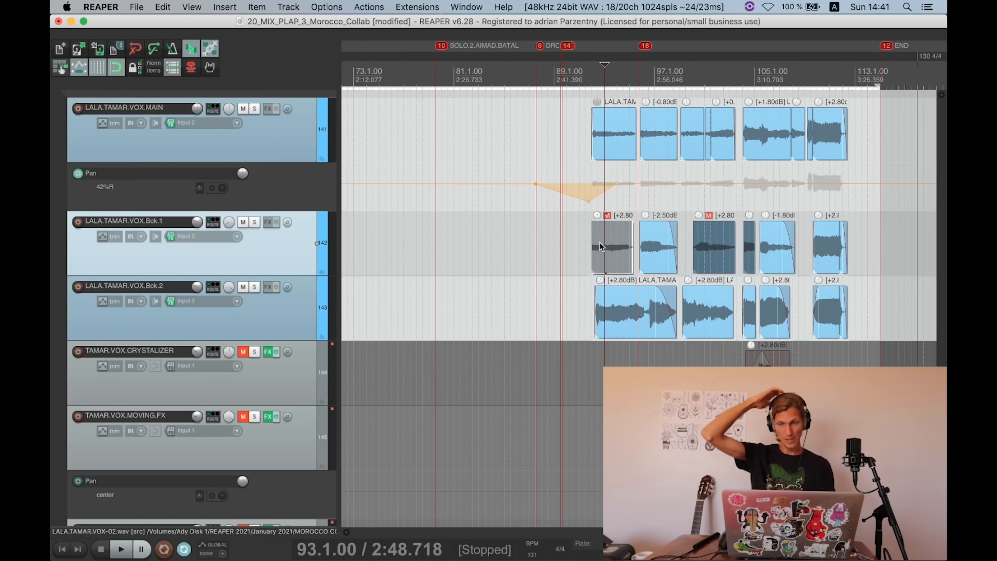
pyautogui.scroll(-3, 599, 230)
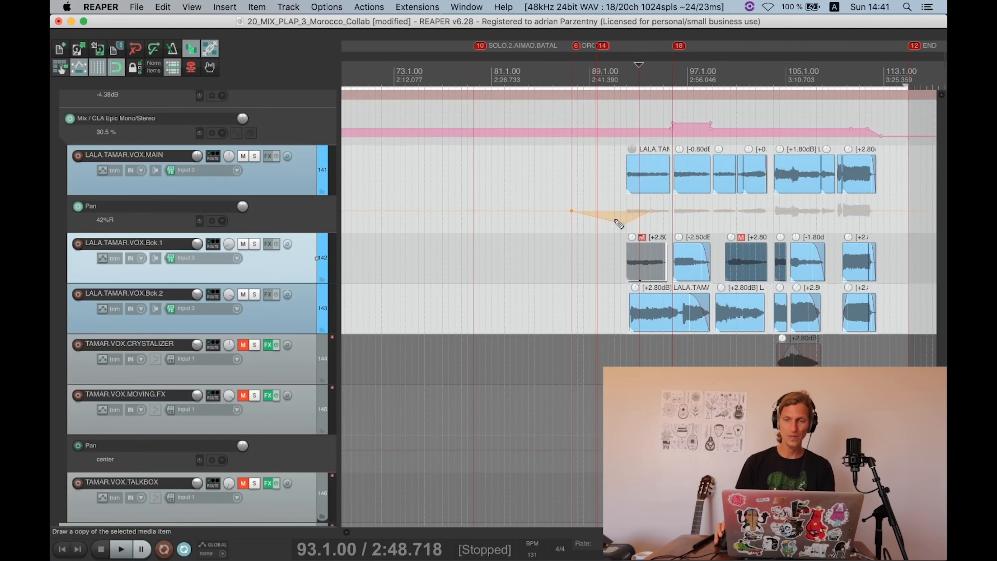
# Step: Save the project and review the LALA.TAMAR.VOX.MAIN, Bck.1 and Bck.2 tracks with their clips
pyautogui.press('super+s')
pyautogui.scroll(3, 689, 227)
pyautogui.scroll(3, 690, 227)
pyautogui.click(295, 122)
pyautogui.click(316, 222)
pyautogui.click(307, 309)
pyautogui.click(314, 132)
pyautogui.click(315, 249)
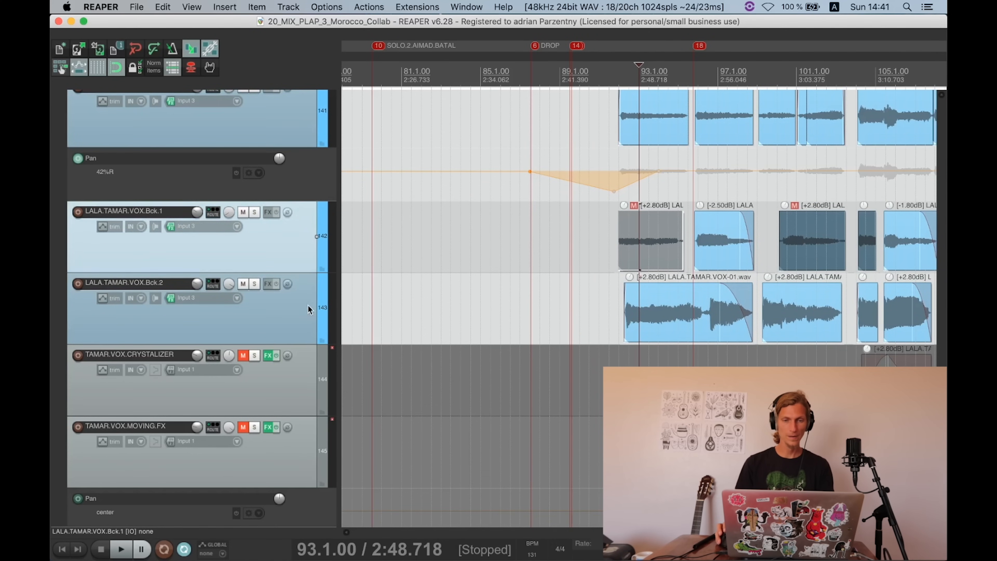
pyautogui.click(309, 309)
pyautogui.scroll(-3, 736, 253)
pyautogui.scroll(-3, 735, 256)
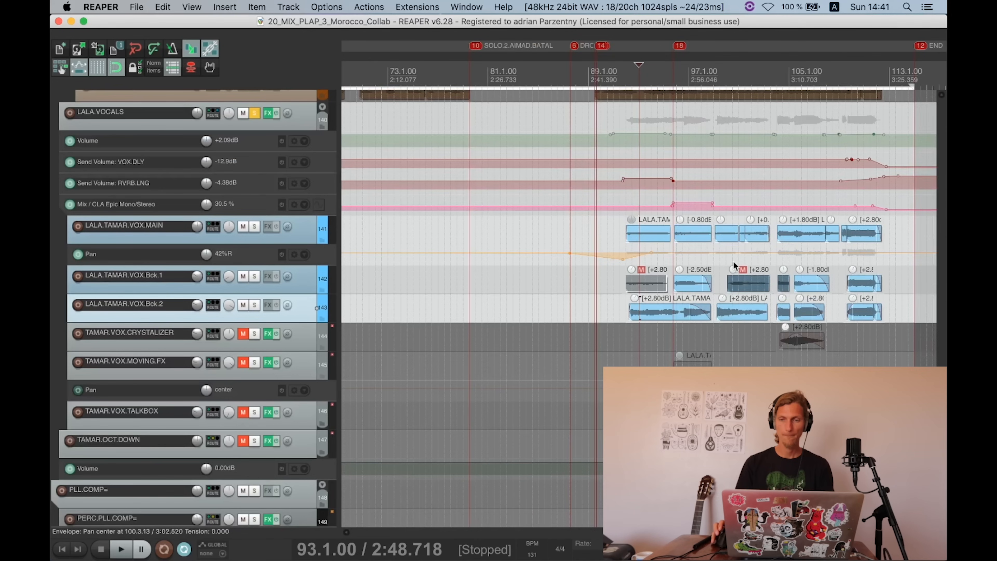
pyautogui.scroll(3, 733, 261)
pyautogui.scroll(-5, 733, 261)
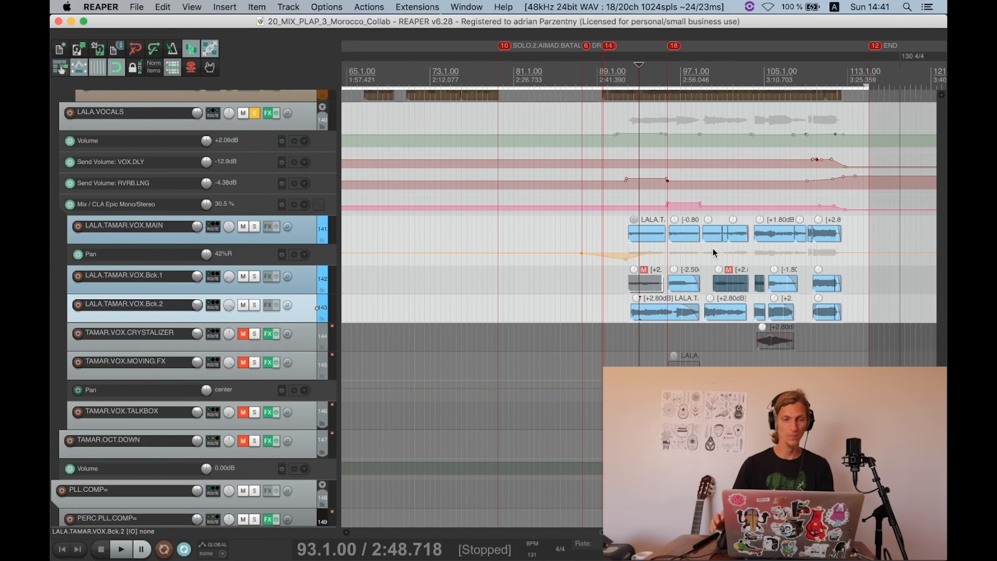
# Step: Unmute TAMAR.VOX.CRYSTALIZER and examine the Crystallizer and Brauer Motion Stereo settings in its effects chain
pyautogui.scroll(-3, 249, 206)
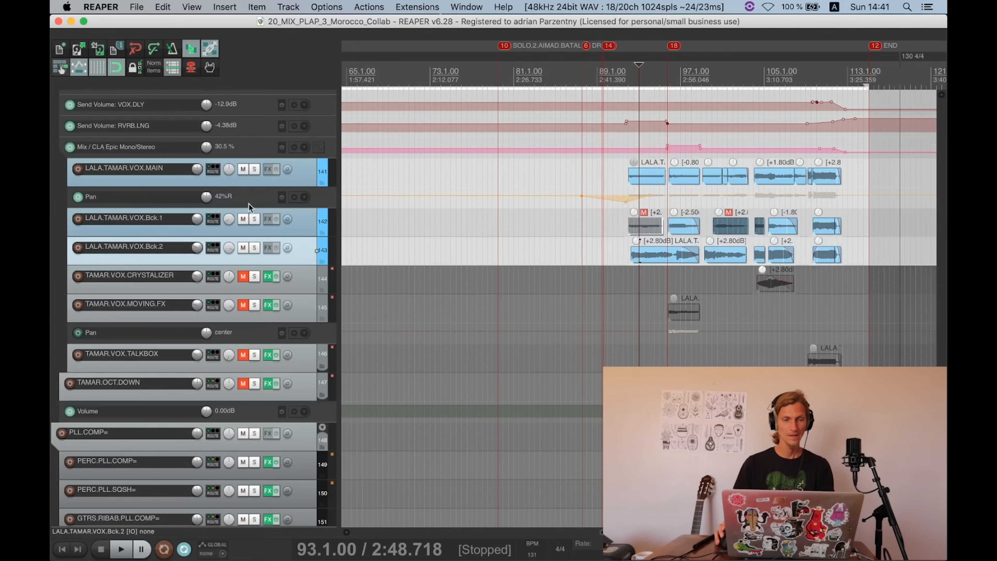
pyautogui.click(243, 276)
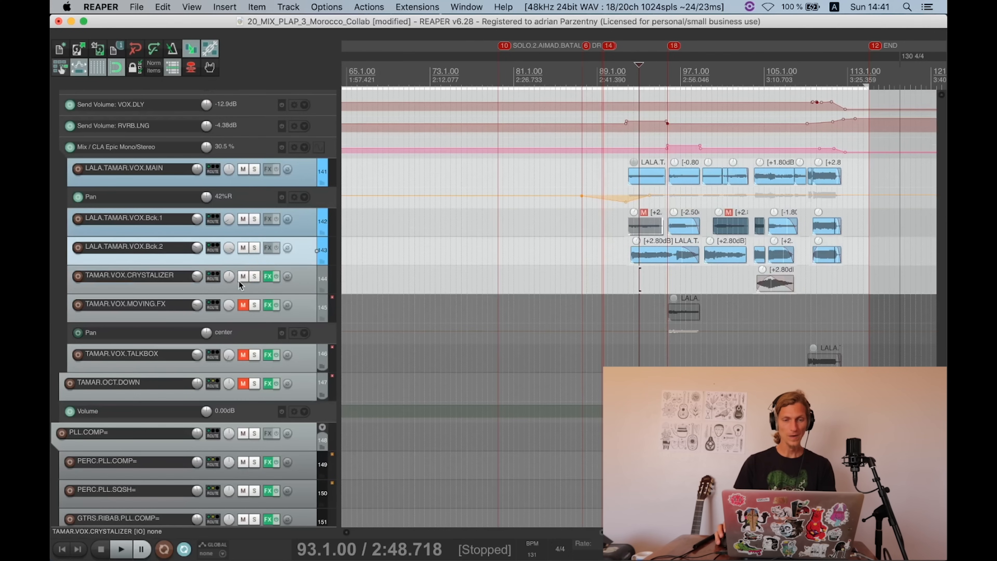
pyautogui.click(274, 278)
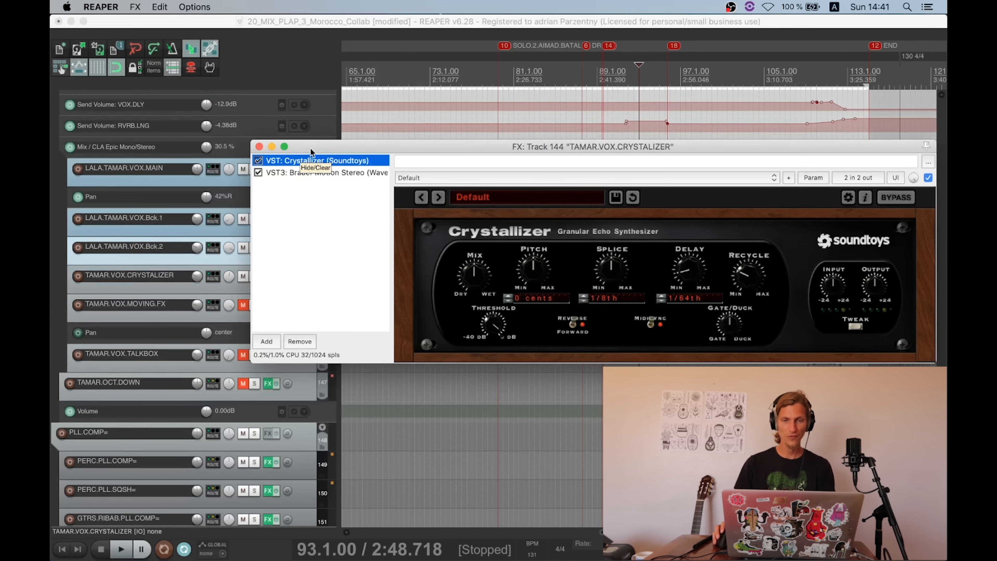
pyautogui.moveTo(309, 150); pyautogui.dragTo(117, 87)
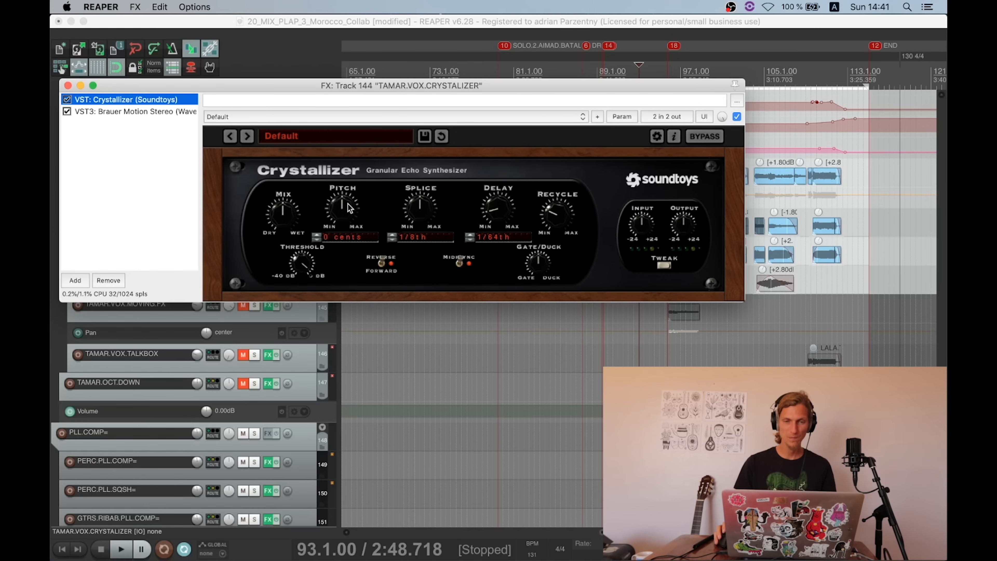
pyautogui.click(280, 214)
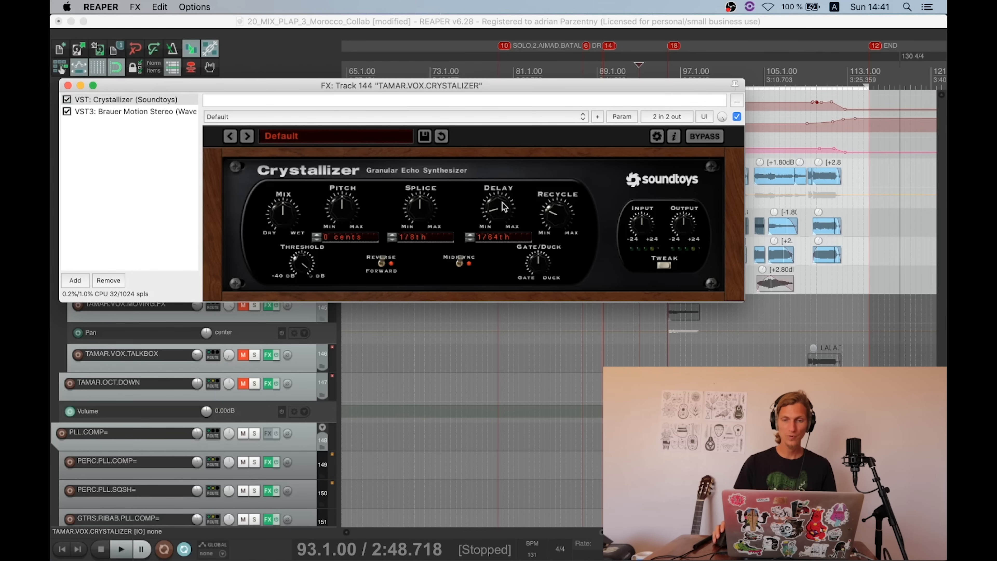
pyautogui.moveTo(441, 89); pyautogui.dragTo(552, 86)
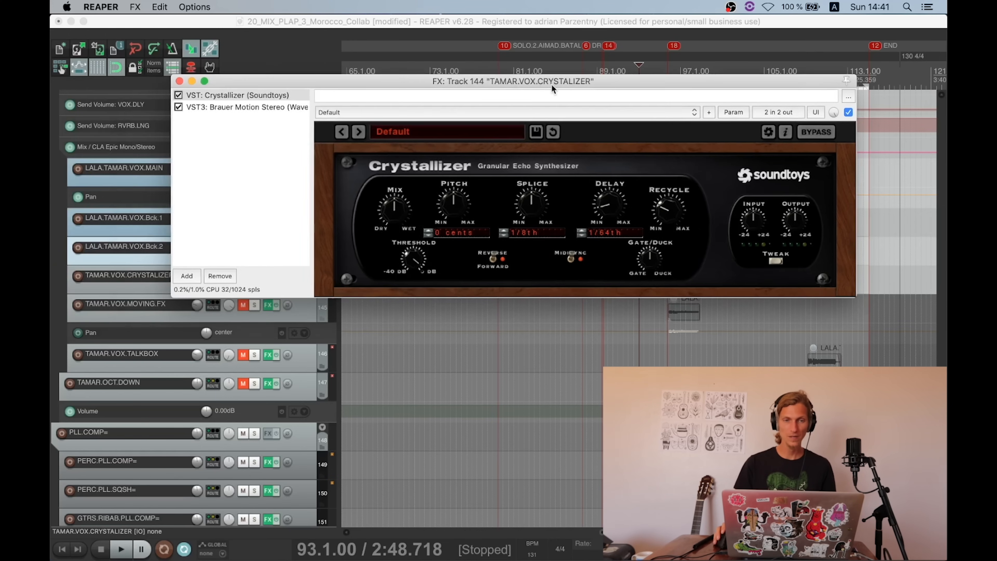
pyautogui.click(220, 108)
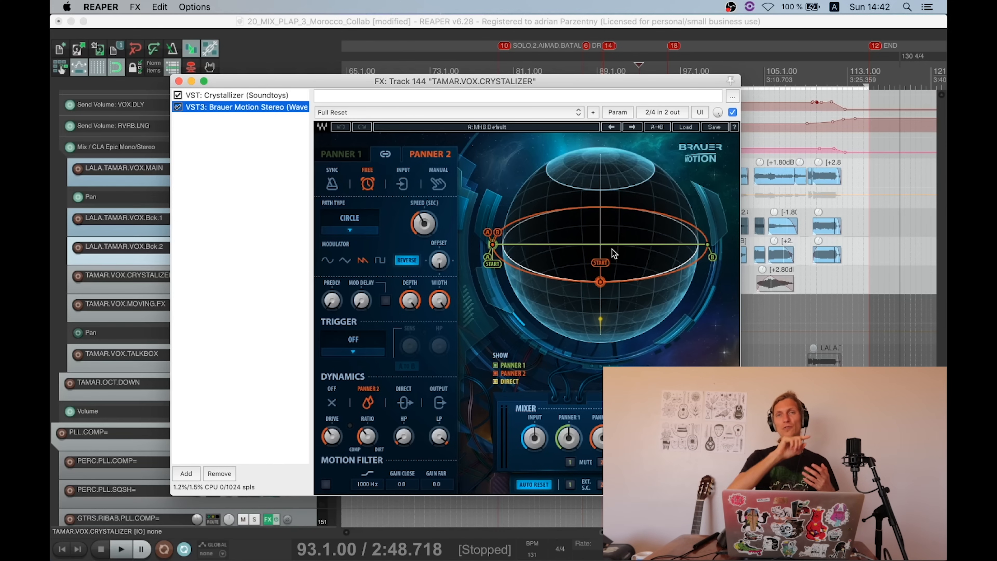
pyautogui.click(178, 81)
# Step: Solo TAMAR.VOX.CRYSTALIZER and listen to its clip from 104.1.00
pyautogui.click(256, 276)
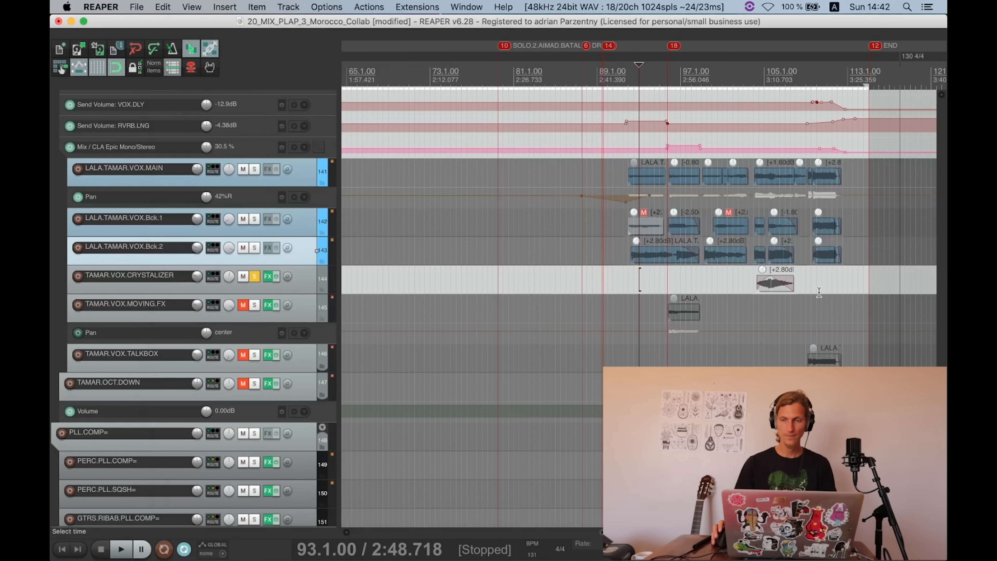
pyautogui.click(754, 294)
pyautogui.scroll(3, 797, 308)
pyautogui.scroll(6, 734, 262)
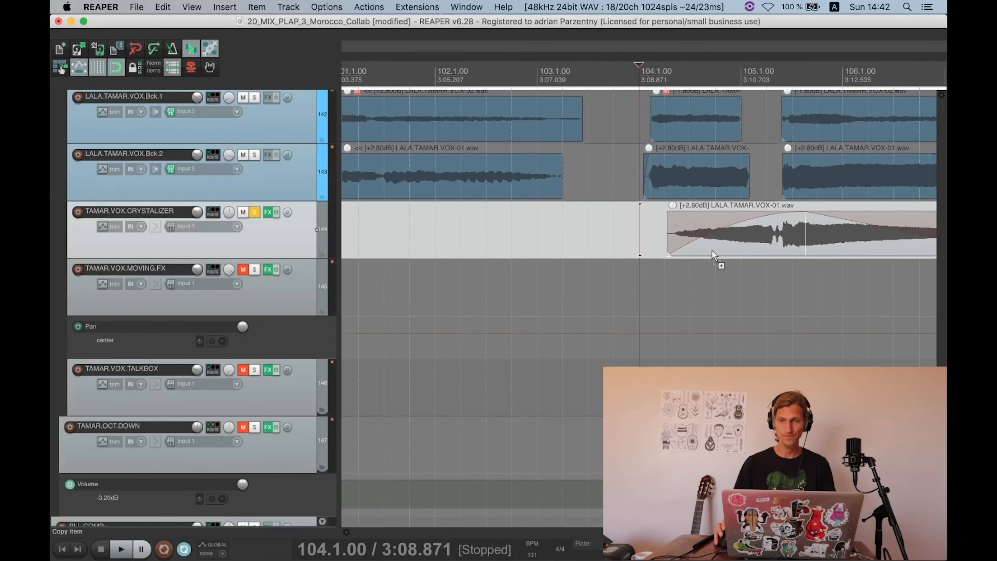
pyautogui.scroll(-1, 714, 255)
pyautogui.press('space')
pyautogui.scroll(-2, 728, 252)
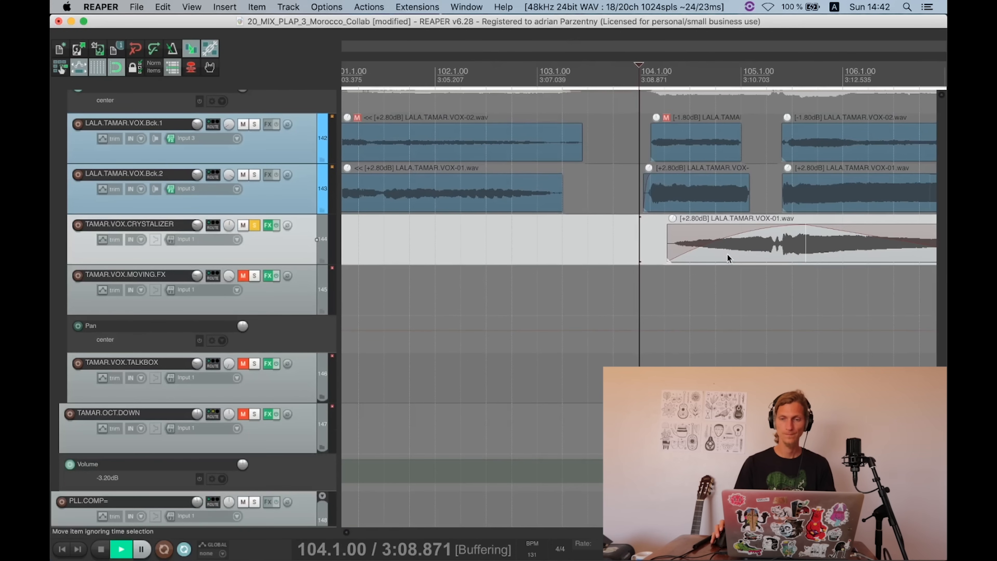
pyautogui.scroll(-2, 726, 267)
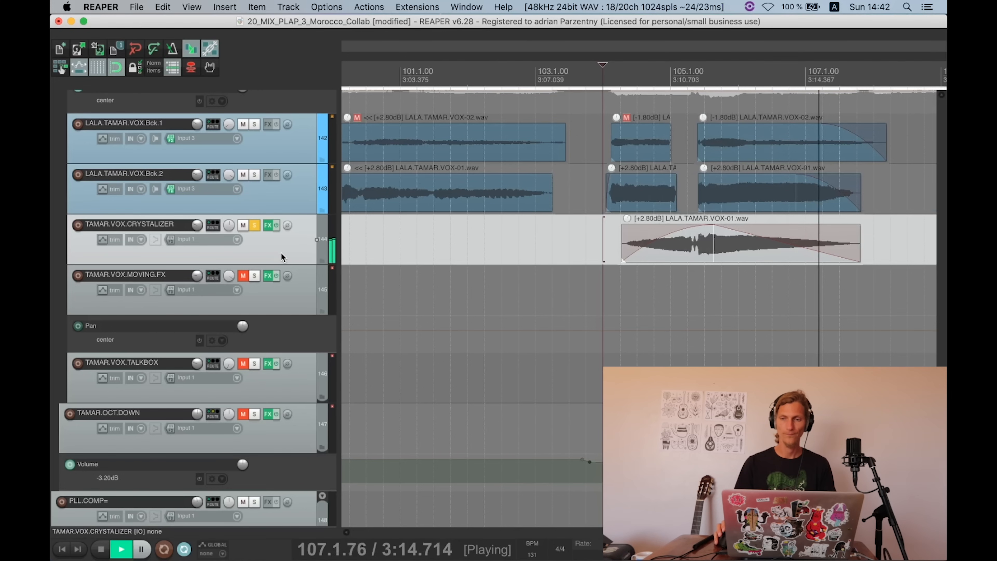
pyautogui.press('space')
# Step: Turn off the solo on TAMAR.VOX.CRYSTALIZER and play it together with the other LALA vocals from 104.1.00
pyautogui.click(253, 225)
pyautogui.press('space')
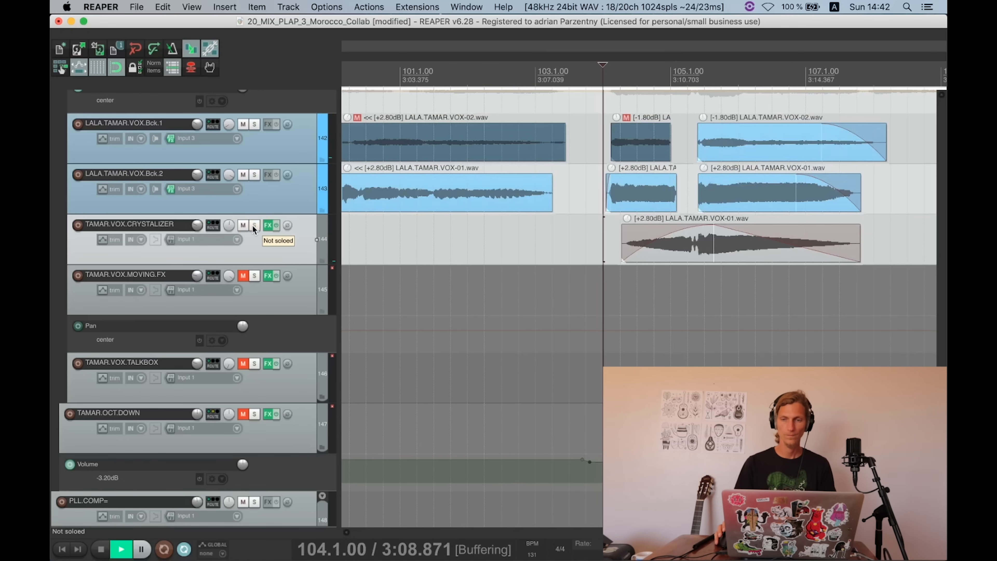
pyautogui.scroll(-3, 252, 229)
pyautogui.scroll(3, 270, 237)
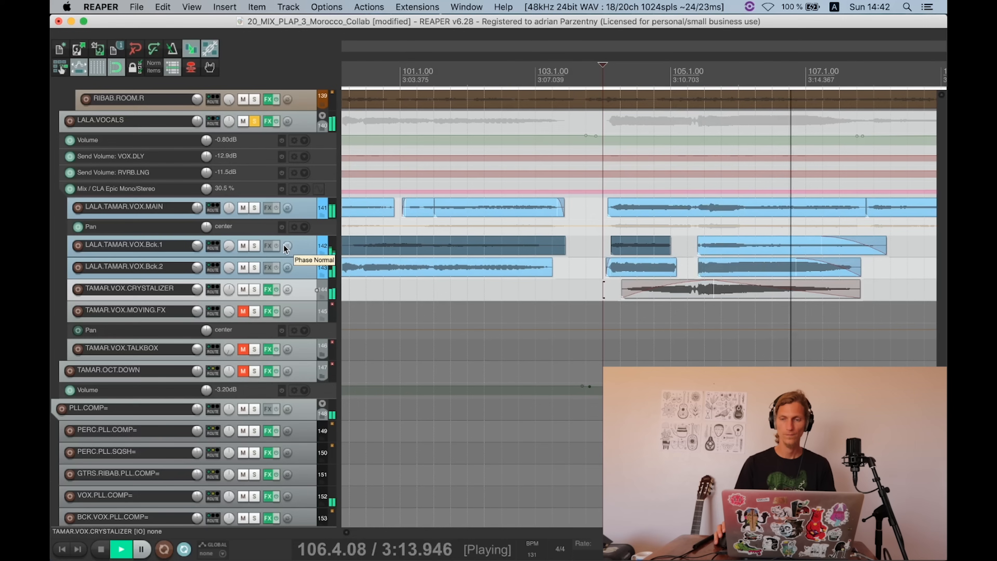
pyautogui.press('space')
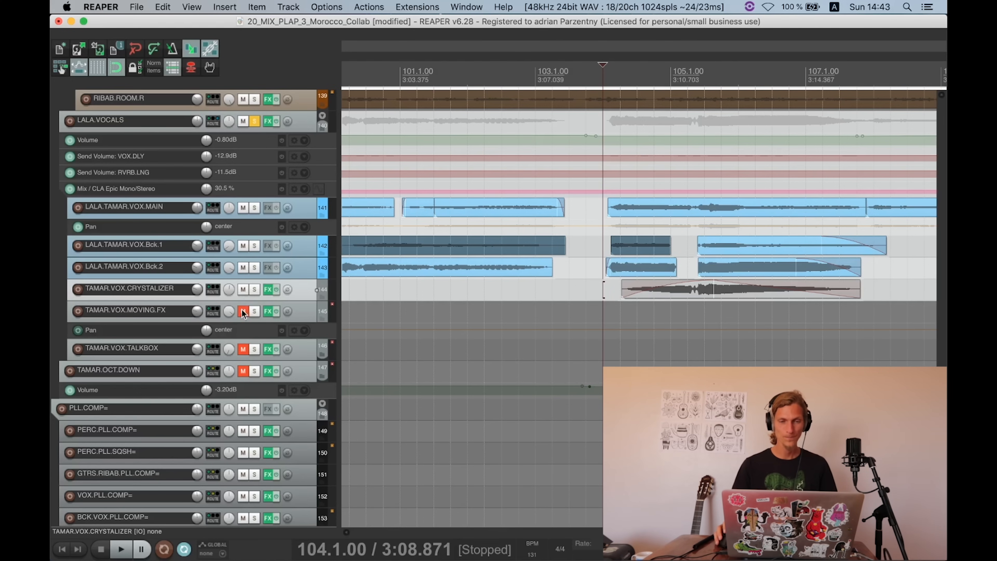
# Step: Unmute TAMAR.VOX.MOVING.FX and select its LALA.TAMAR.VOX-03.wav clip
pyautogui.click(242, 311)
pyautogui.scroll(-2, 676, 313)
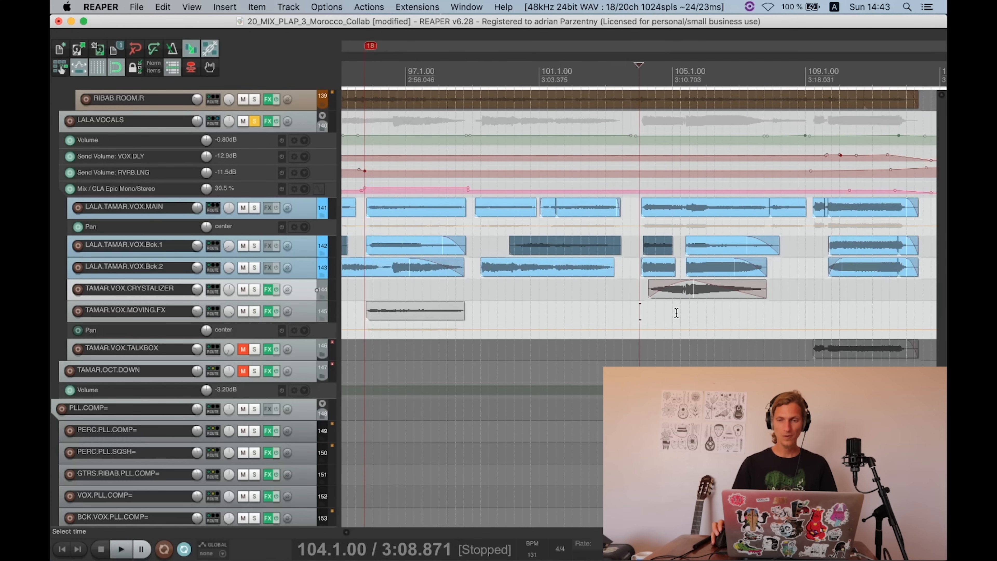
pyautogui.scroll(-2, 676, 313)
pyautogui.click(497, 313)
# Step: Solo TAMAR.VOX.MOVING.FX and examine the AIRDiffuserDelay and REQ 2 Stereo settings in its effects chain
pyautogui.click(269, 311)
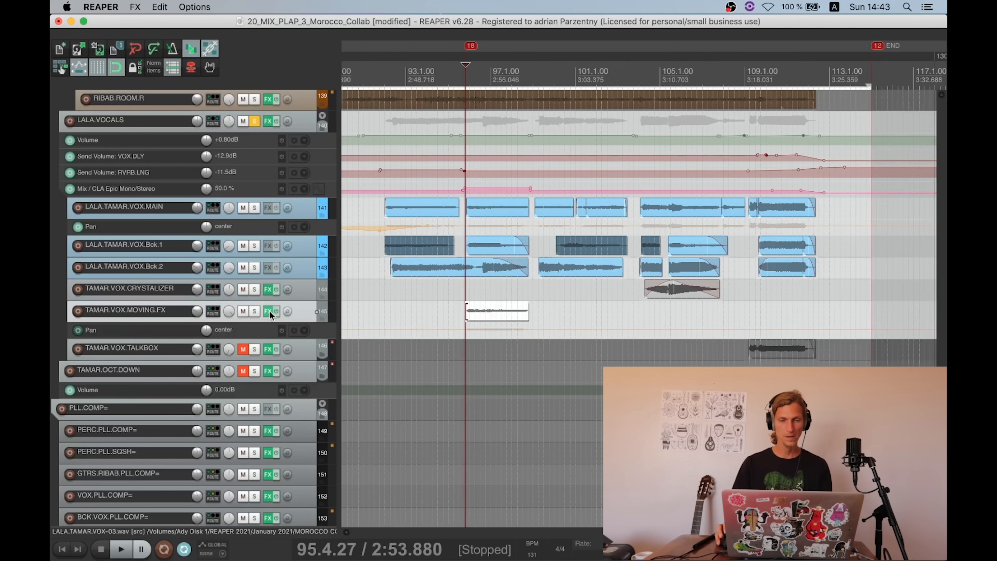
pyautogui.click(320, 262)
pyautogui.moveTo(453, 238); pyautogui.dragTo(557, 258)
pyautogui.click(255, 311)
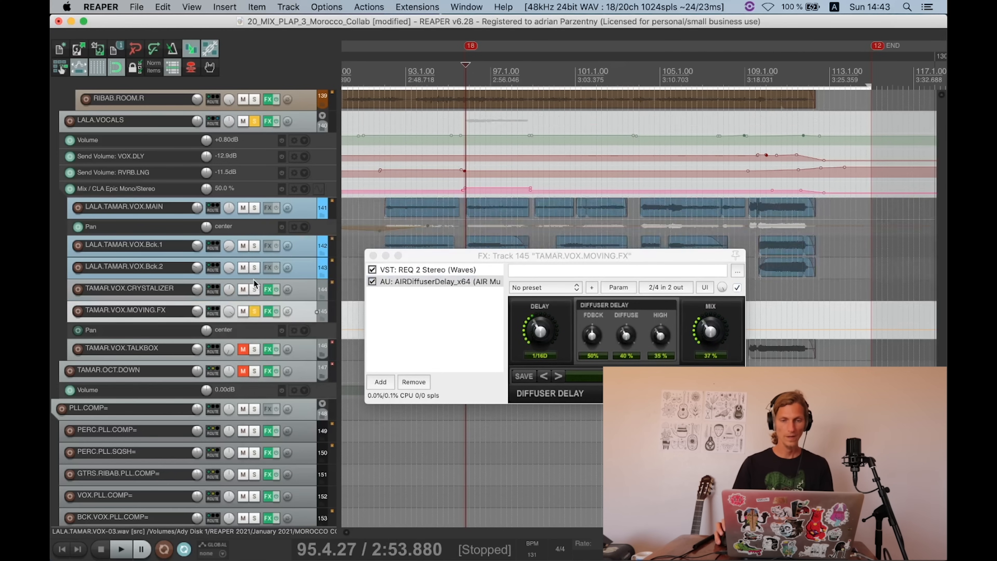
pyautogui.scroll(3, 493, 227)
pyautogui.click(409, 270)
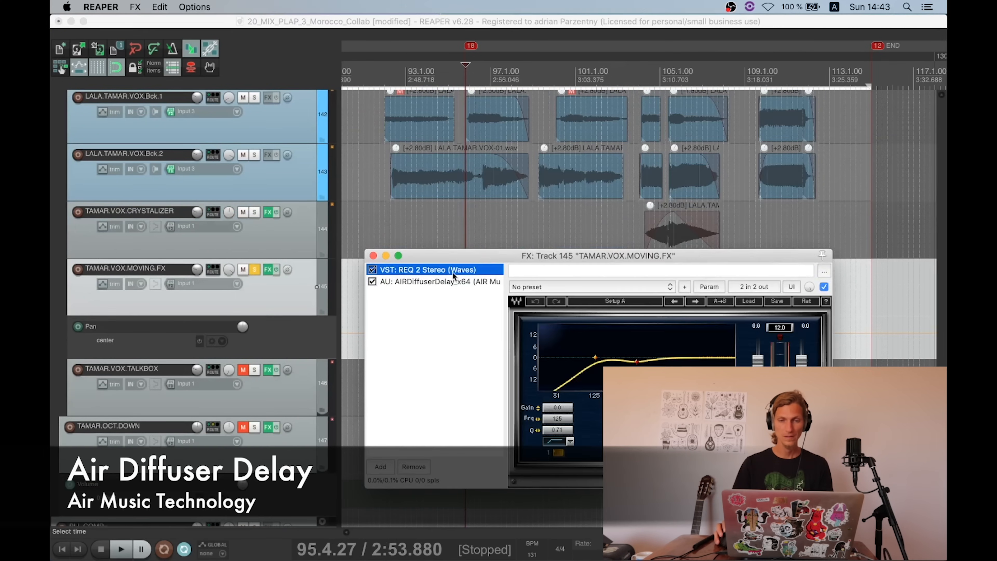
pyautogui.click(373, 256)
# Step: Play the soloed TAMAR.VOX.MOVING.FX clip from 95.4.27 and check the track's volume
pyautogui.scroll(2, 606, 293)
pyautogui.press('space')
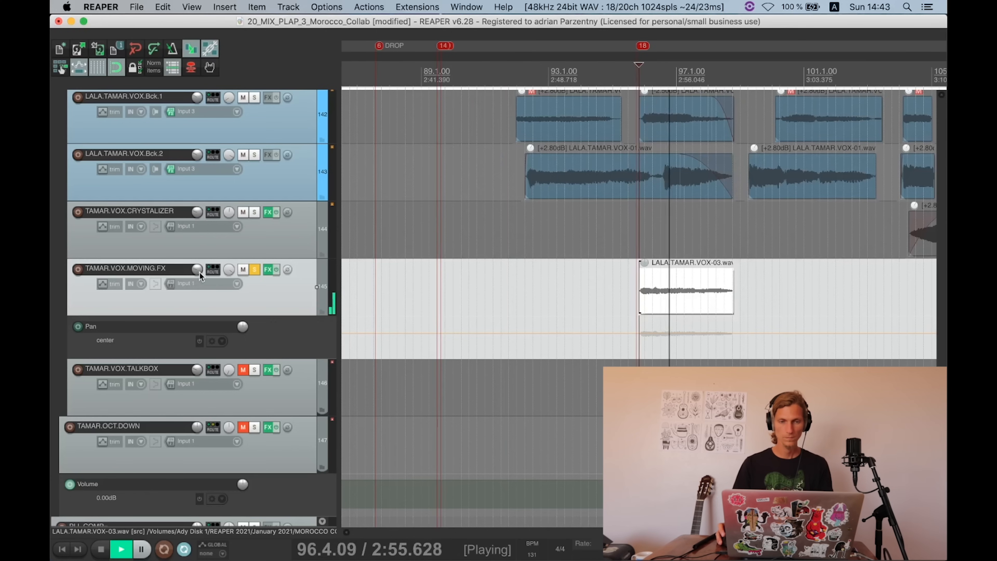
pyautogui.moveTo(197, 270)
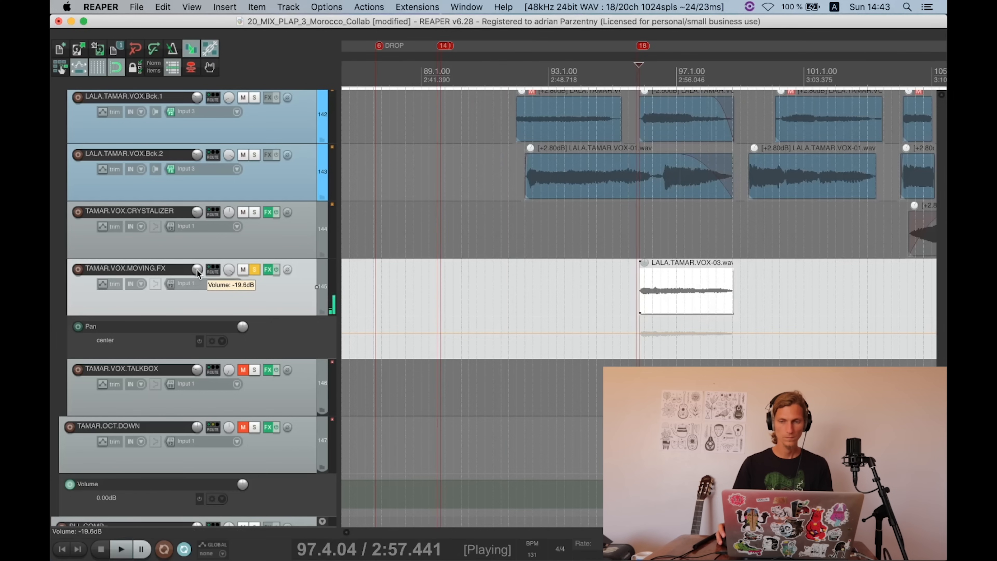
pyautogui.press('space')
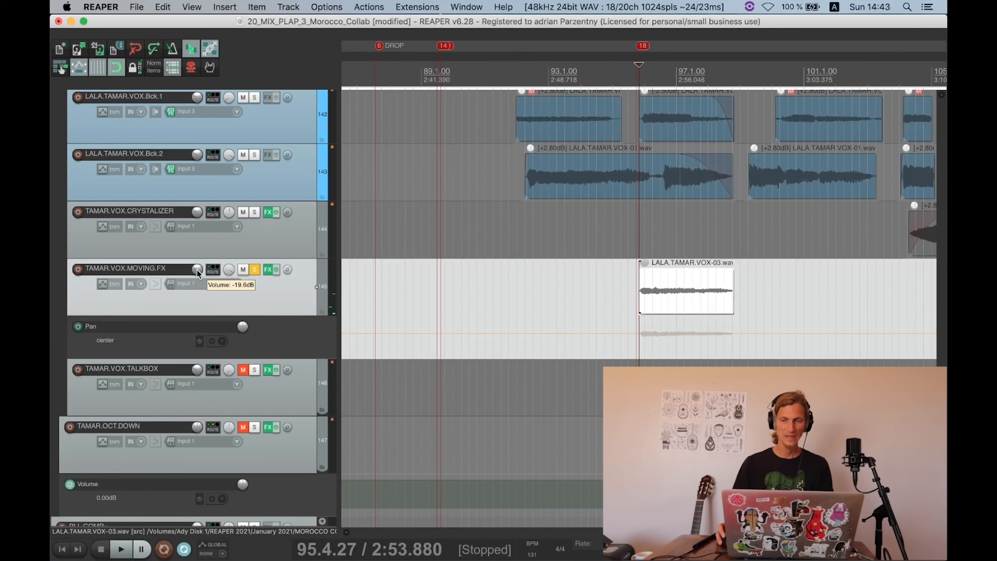
# Step: Reset the TAMAR.VOX.MOVING.FX track volume to 0.00 dB and listen to the soloed clip again
pyautogui.doubleClick(197, 270)
pyautogui.press('space')
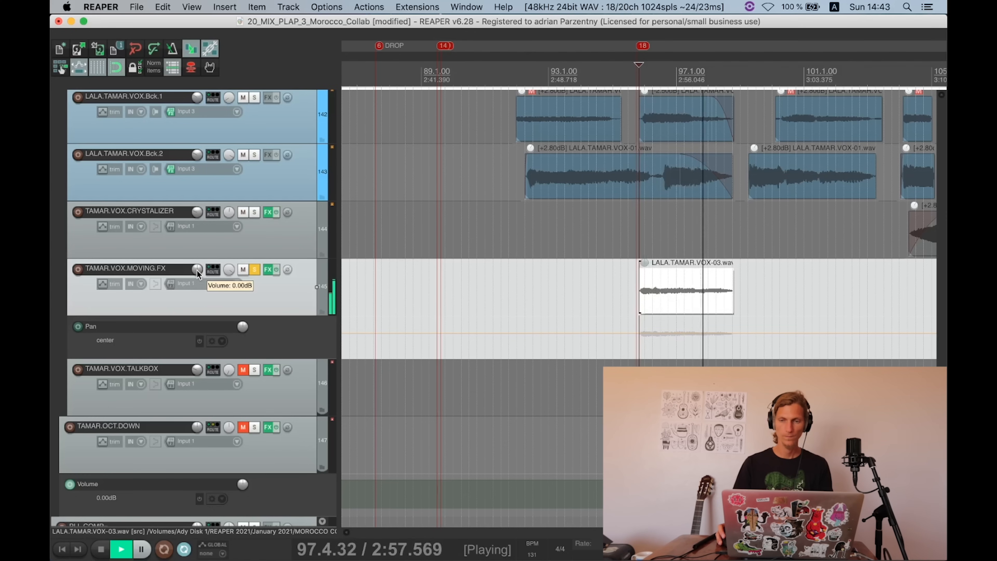
pyautogui.press('space')
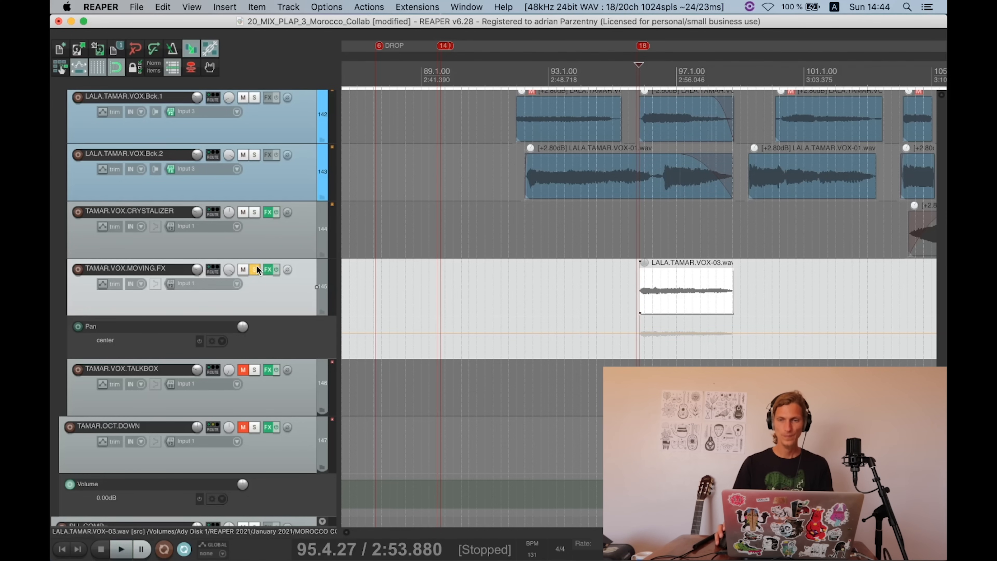
# Step: Turn off the solo on TAMAR.VOX.MOVING.FX and play it together with the other LALA vocals from 95.4.27
pyautogui.scroll(-5, 257, 267)
pyautogui.click(255, 301)
pyautogui.press('space')
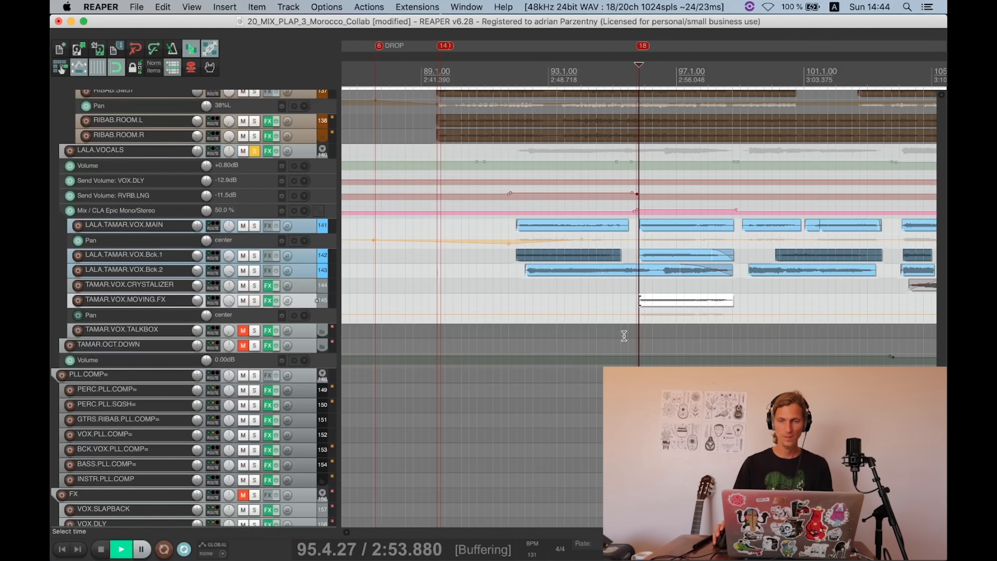
pyautogui.scroll(3, 613, 334)
pyautogui.scroll(5, 610, 334)
pyautogui.scroll(4, 608, 334)
pyautogui.scroll(-5, 607, 331)
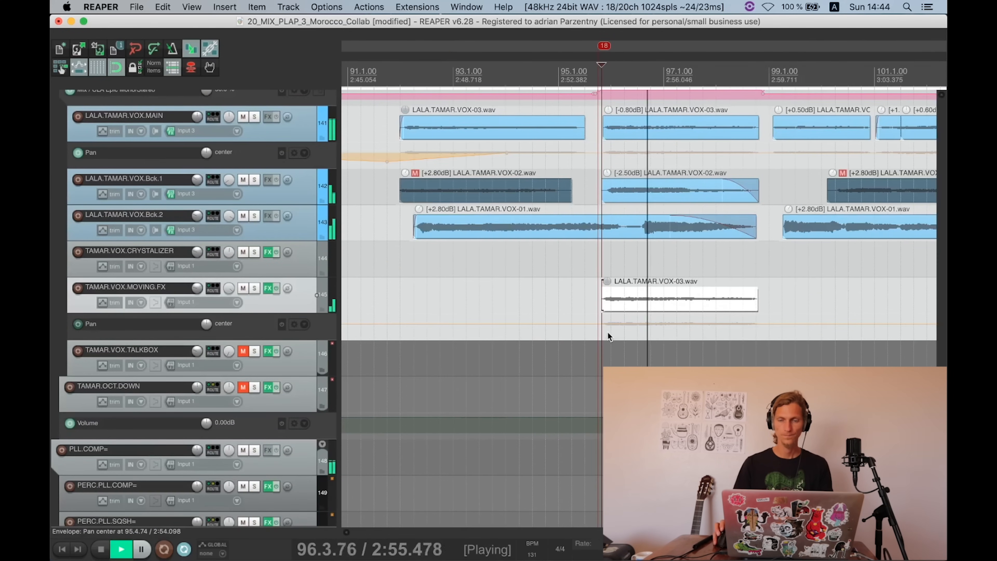
pyautogui.scroll(-2, 328, 288)
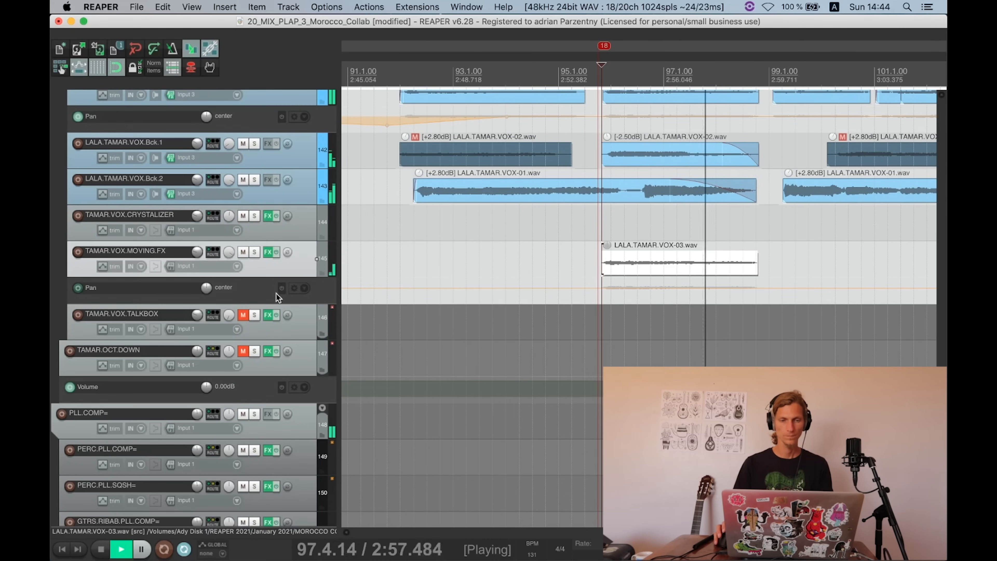
pyautogui.scroll(-6, 368, 286)
pyautogui.press('space')
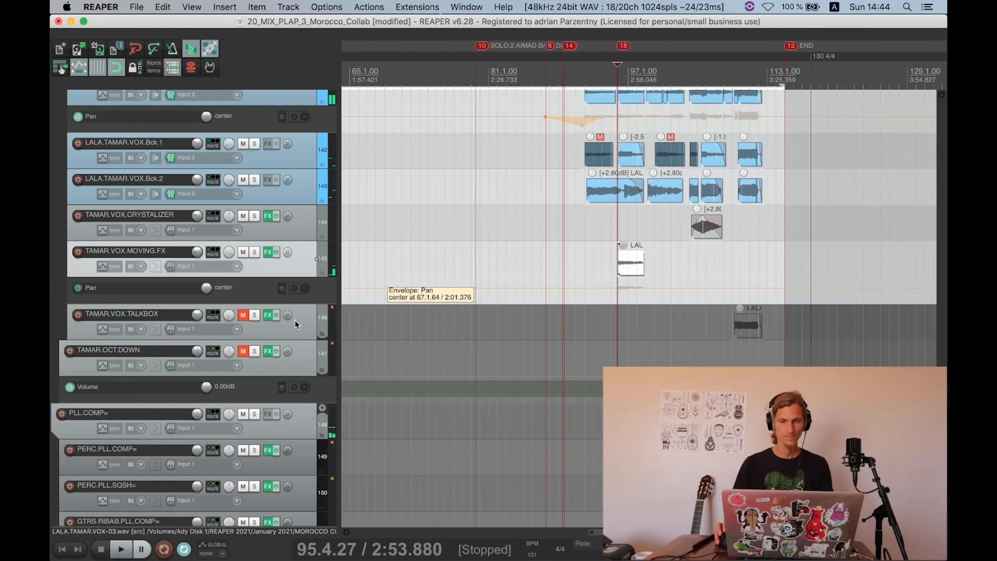
# Step: Delete the TAMAR.VOX.TALKBOX track from the LALA.VOCALS group
pyautogui.click(225, 322)
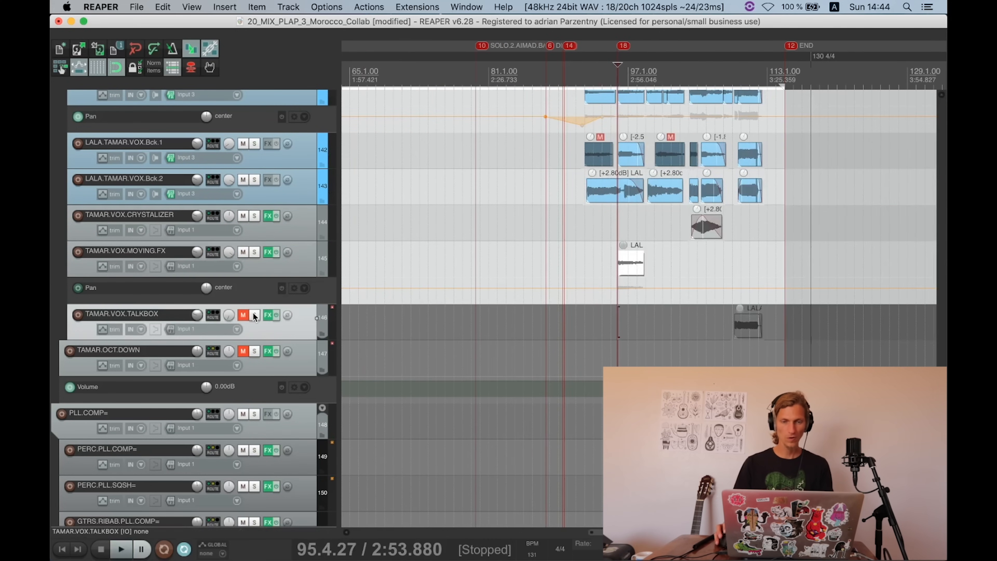
pyautogui.click(268, 316)
pyautogui.click(466, 97)
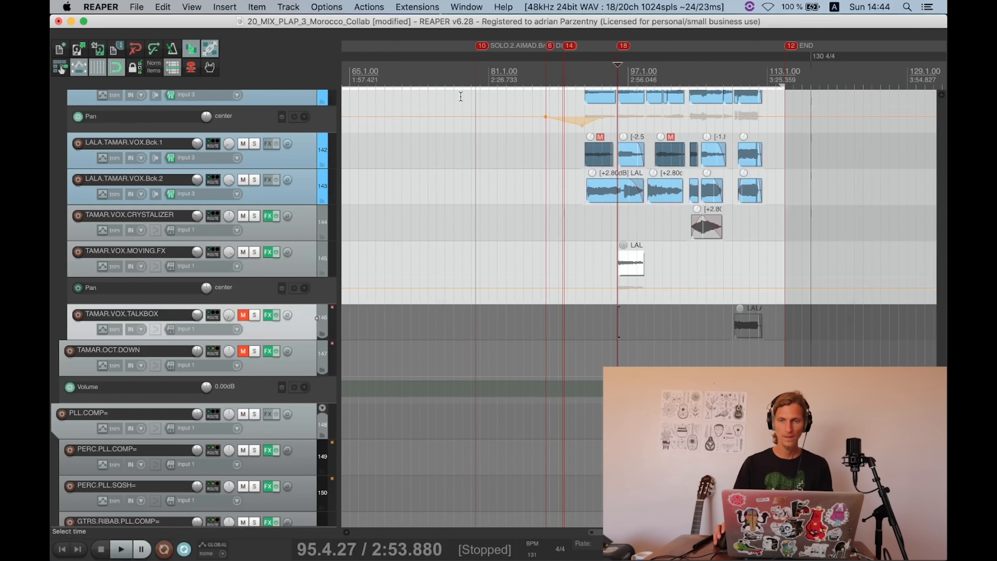
pyautogui.press('Delete')
pyautogui.click(591, 202)
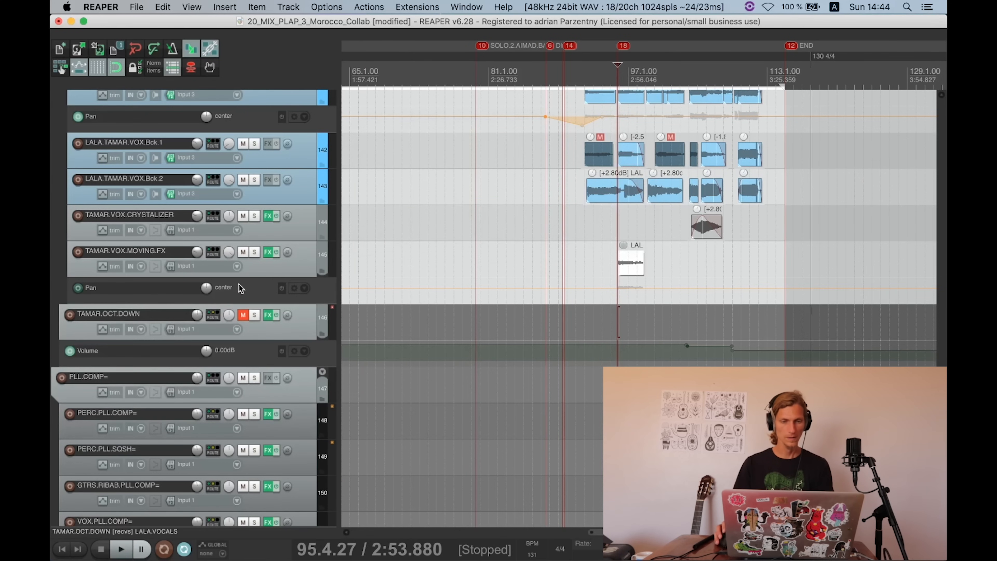
# Step: Unmute TAMAR.OCT.DOWN and examine the REQ 2 Stereo and Little AlterBoy plug-ins in its effects chain
pyautogui.click(269, 317)
pyautogui.click(169, 67)
pyautogui.click(170, 57)
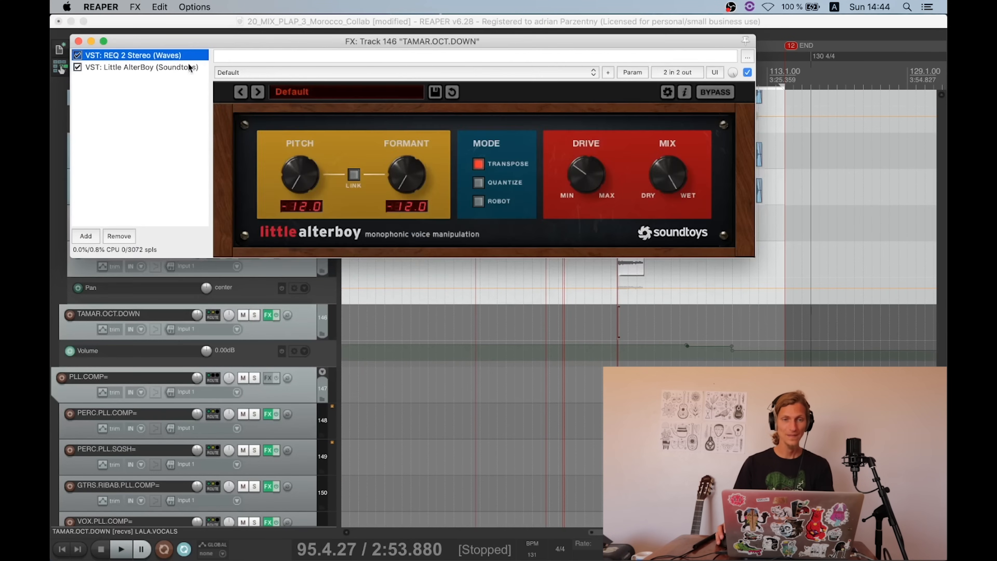
pyautogui.click(165, 69)
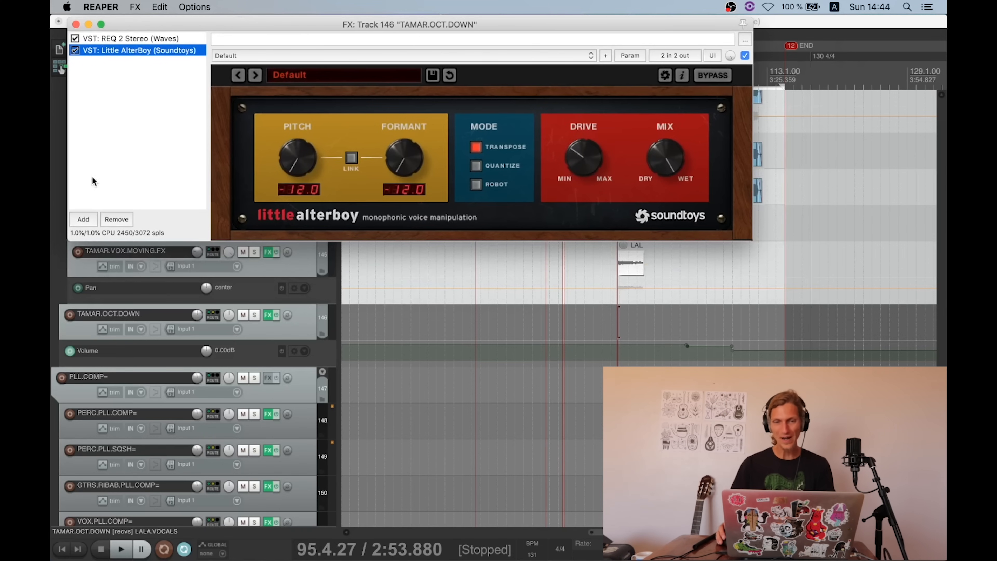
pyautogui.click(76, 24)
# Step: Save the project and check the routing settings of the TAMAR.OCT.DOWN track
pyautogui.scroll(5, 668, 267)
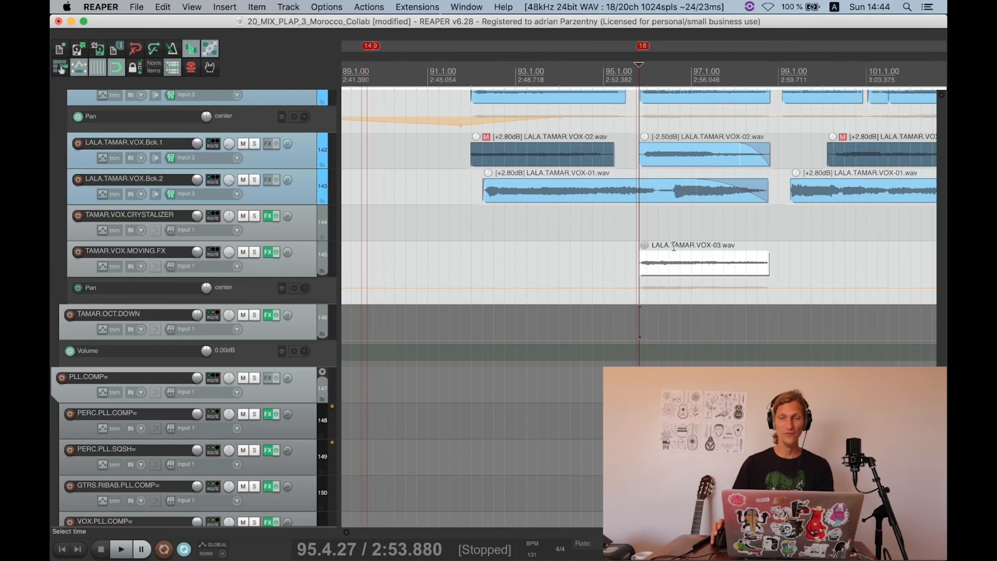
pyautogui.press('super+s')
pyautogui.scroll(-2, 247, 314)
pyautogui.scroll(5, 488, 301)
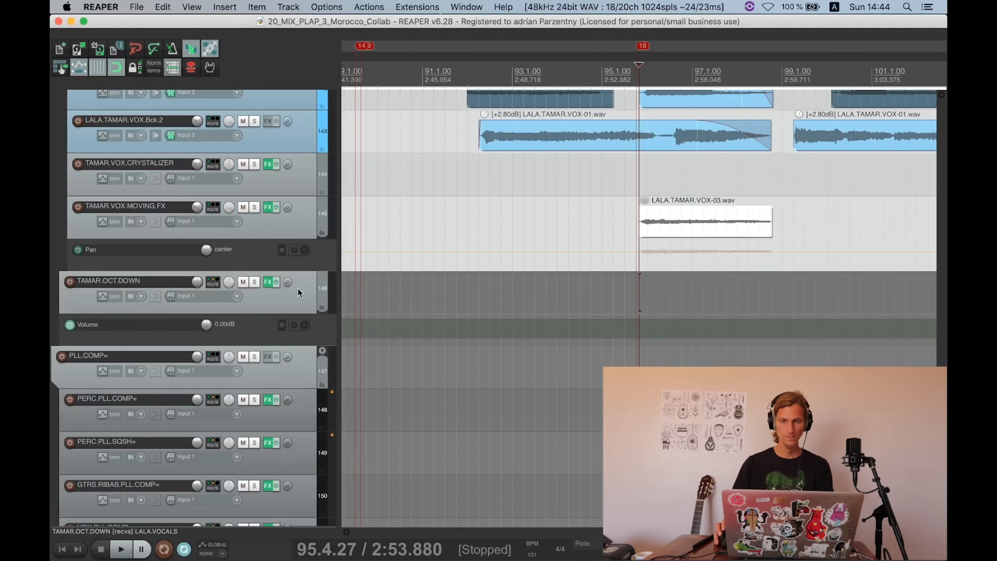
pyautogui.click(216, 286)
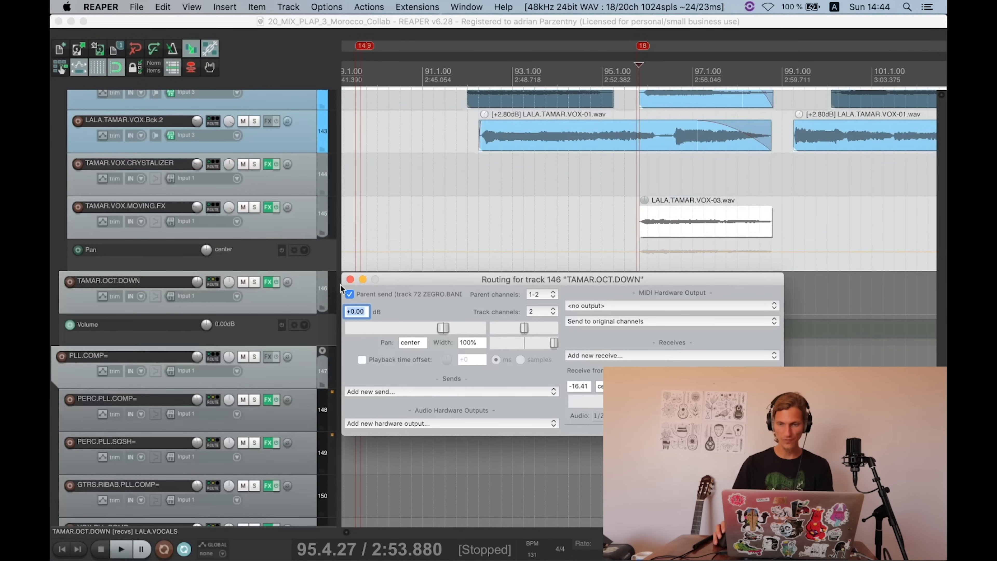
pyautogui.click(350, 279)
# Step: Solo LALA.VOCALS and listen to its vocal tracks from 91.2.00, saving the project during playback
pyautogui.click(431, 211)
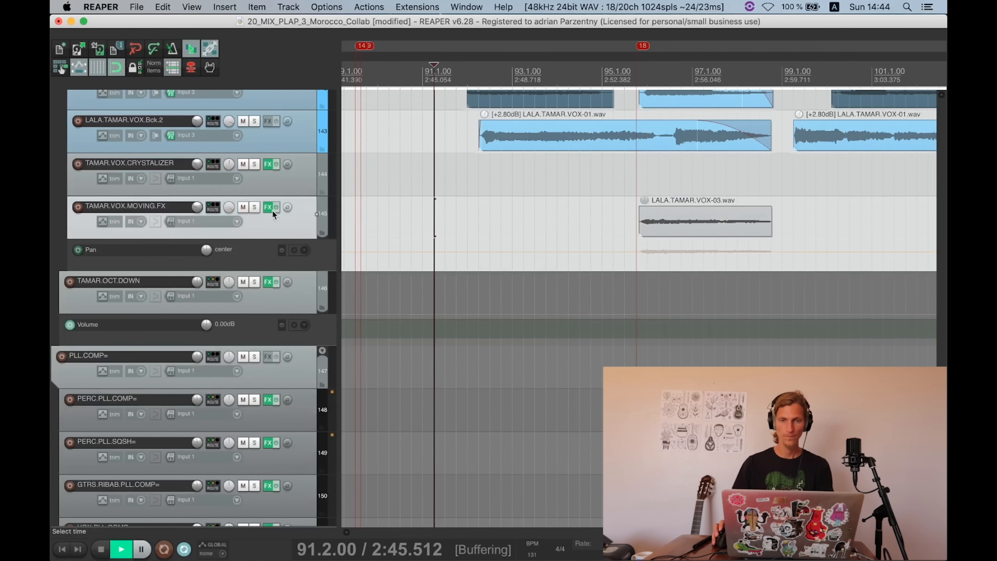
pyautogui.press('space')
pyautogui.scroll(-5, 410, 209)
pyautogui.scroll(5, 260, 206)
pyautogui.scroll(3, 260, 205)
pyautogui.press('super+s')
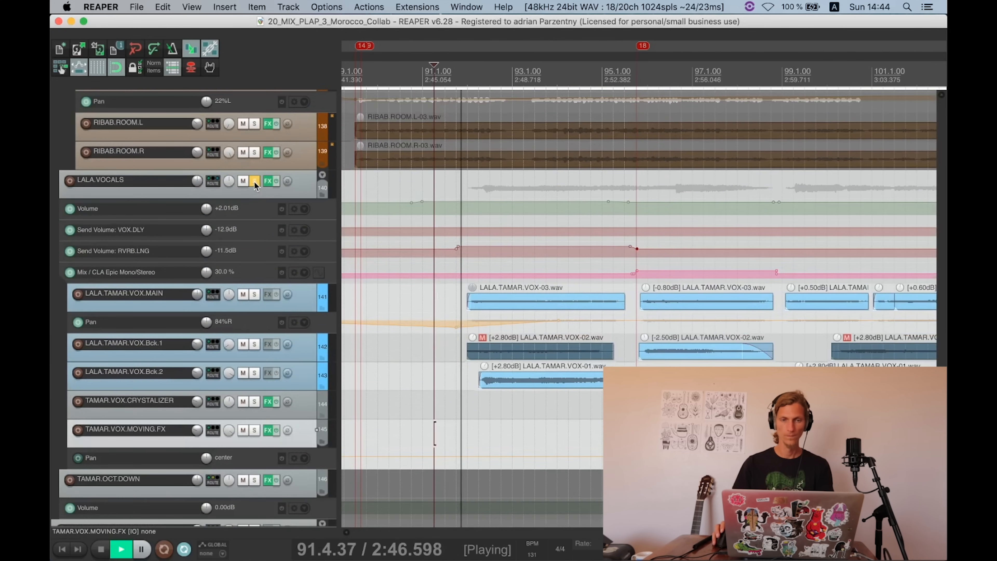
pyautogui.scroll(-3, 257, 187)
pyautogui.scroll(3, 258, 189)
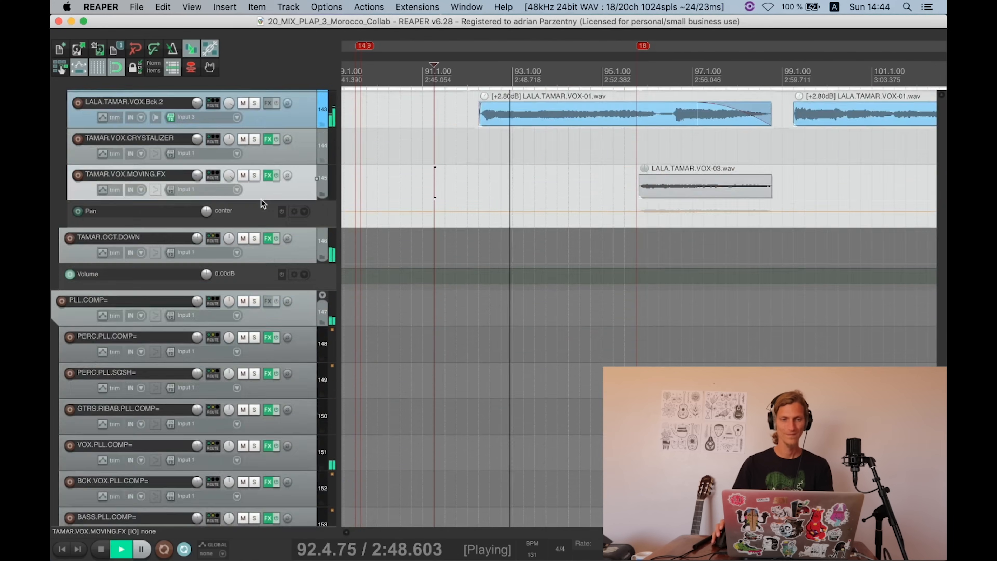
pyautogui.scroll(3, 258, 206)
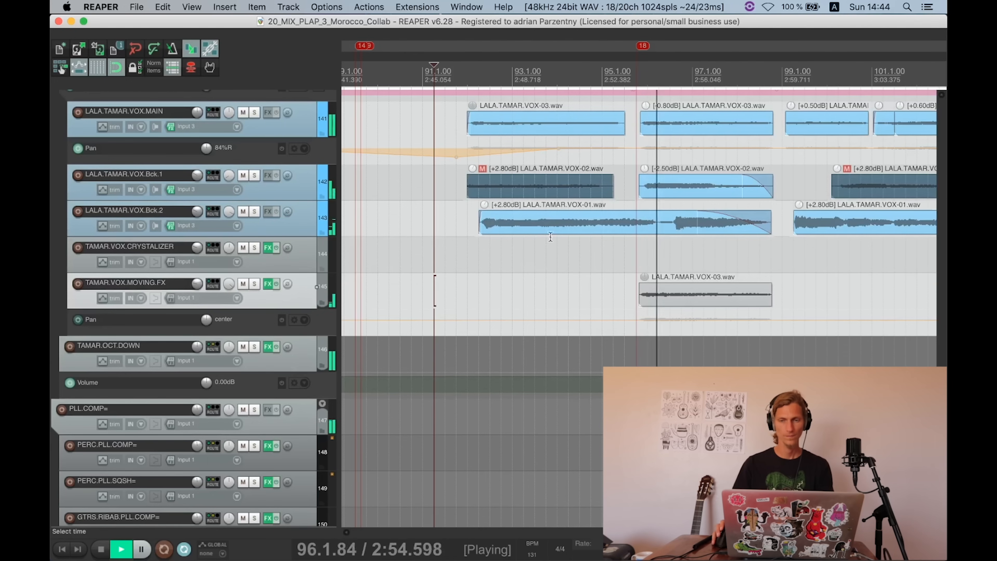
pyautogui.scroll(-2, 546, 236)
pyautogui.scroll(-3, 535, 251)
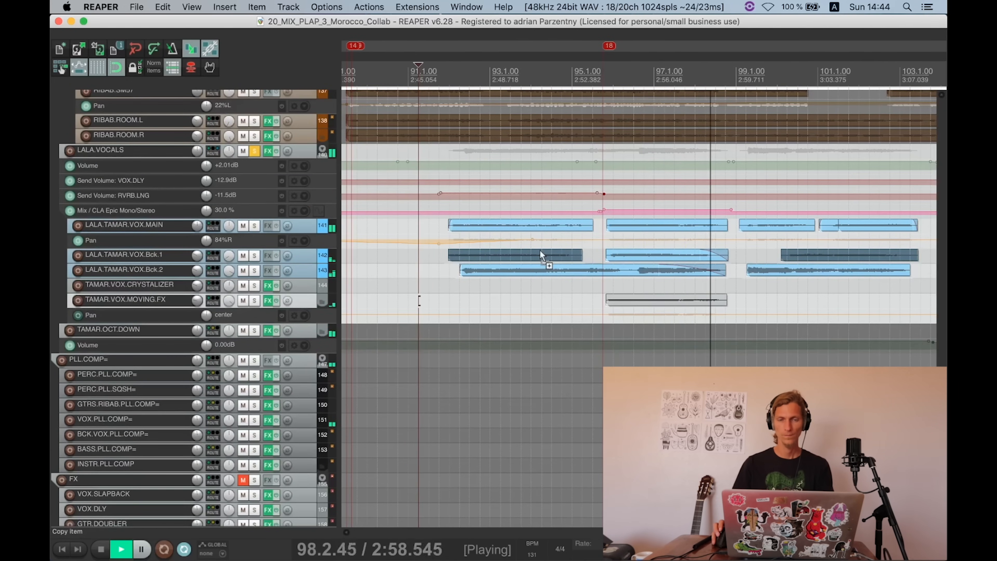
# Step: Turn off the solo on LALA.VOCALS and follow the vocal clips within the full mix
pyautogui.click(257, 151)
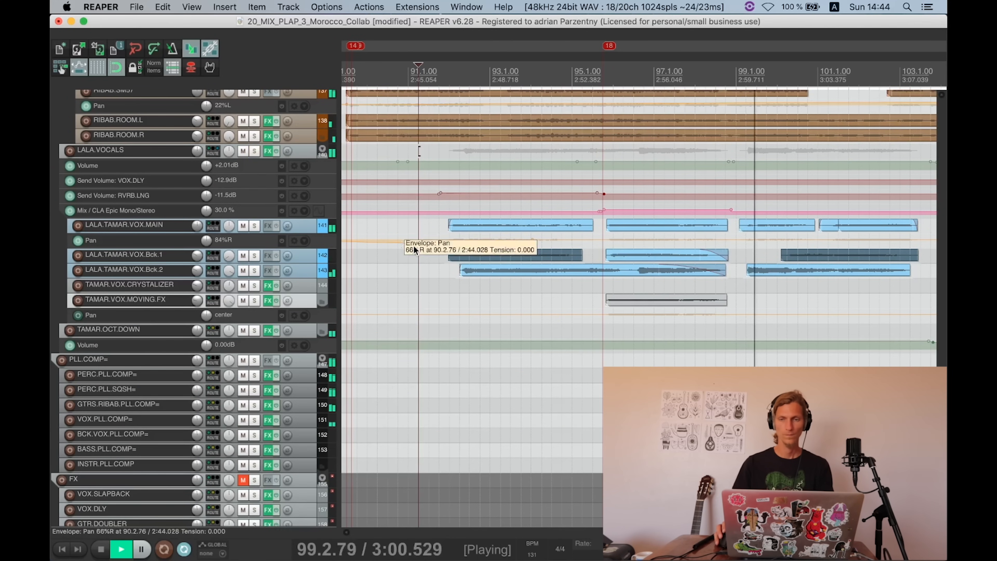
pyautogui.hscroll(5, 489, 265)
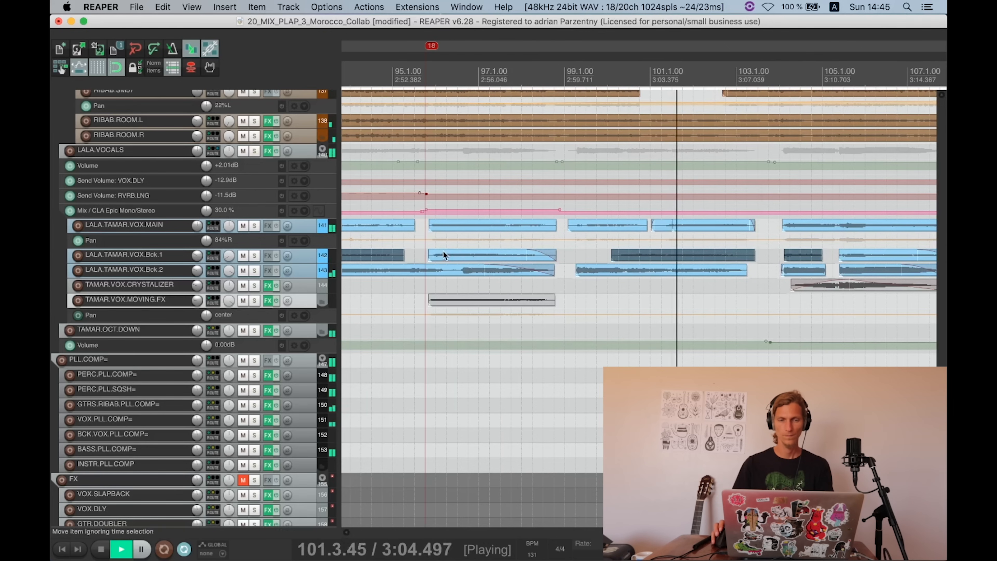
pyautogui.scroll(-5, 310, 256)
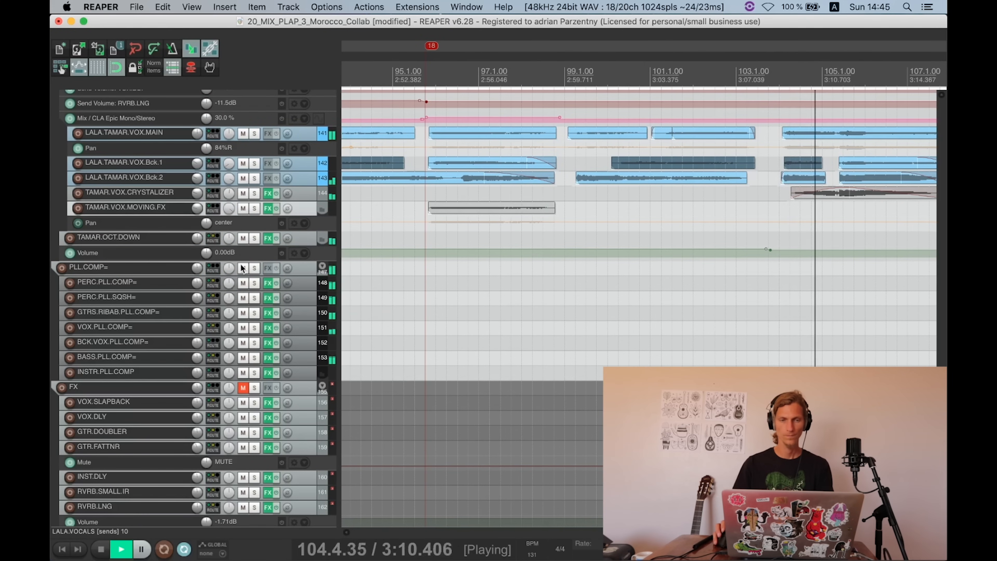
pyautogui.scroll(5, 316, 251)
pyautogui.hscroll(5, 531, 256)
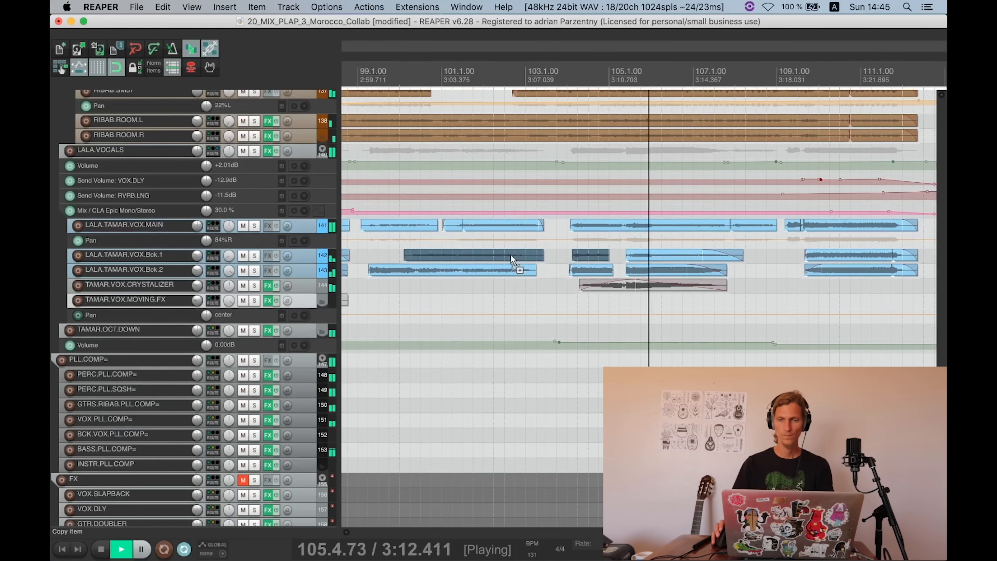
pyautogui.click(307, 227)
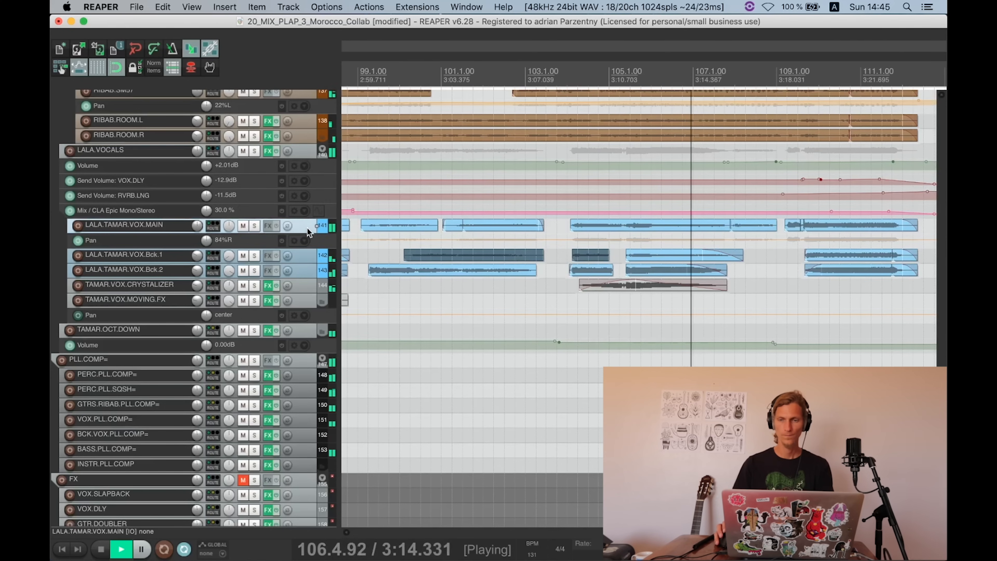
# Step: Listen to LALA.VOCALS soloed once more, then stop playback, clear the solo and save the project
pyautogui.click(253, 151)
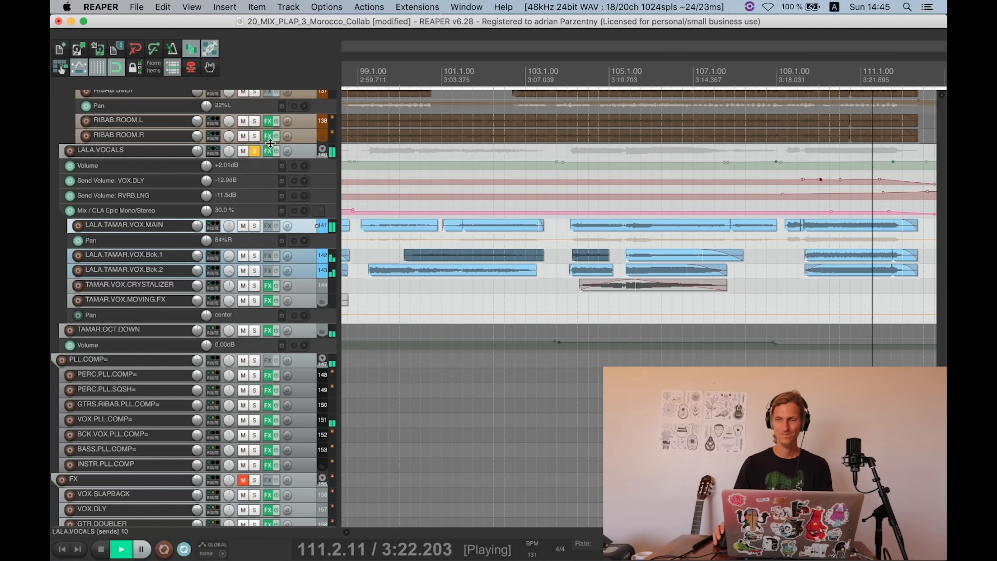
pyautogui.press('space')
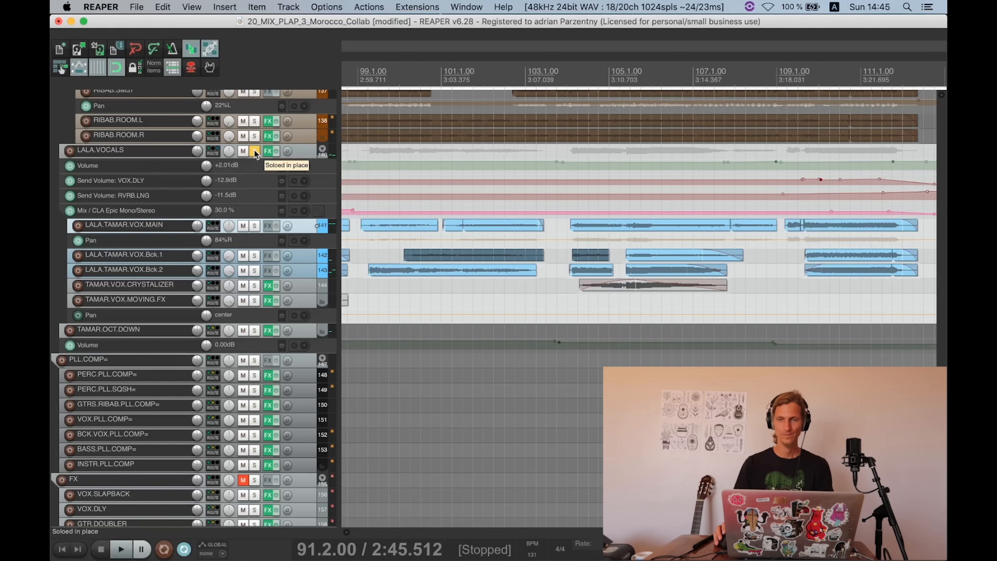
pyautogui.click(254, 151)
pyautogui.press('super+s')
# Step: Review the sends of the LALA.VOCALS folder, including those to PERCUSSION, RIBAB and TAMAR.OCT.DOWN
pyautogui.scroll(-3, 299, 317)
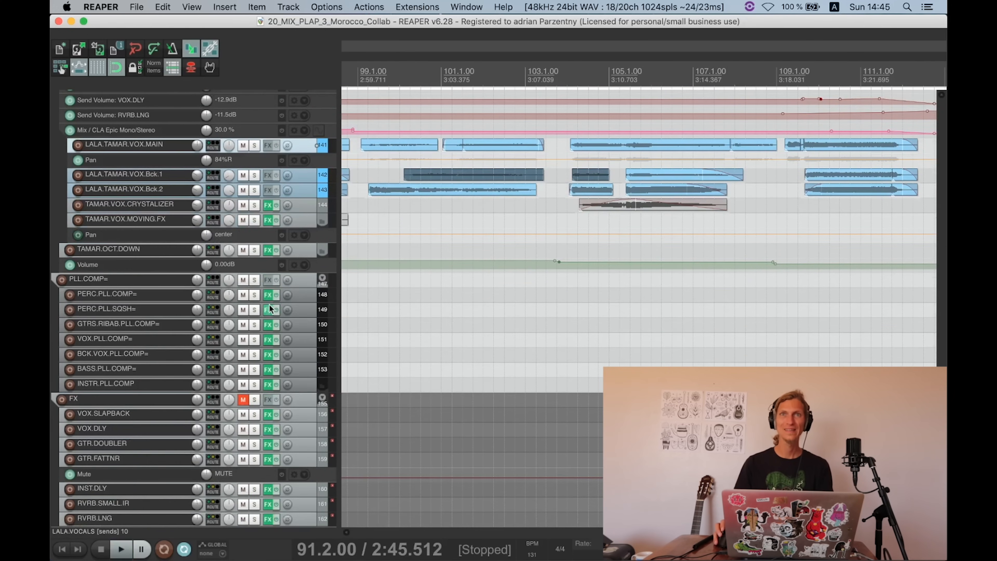
pyautogui.scroll(5, 256, 292)
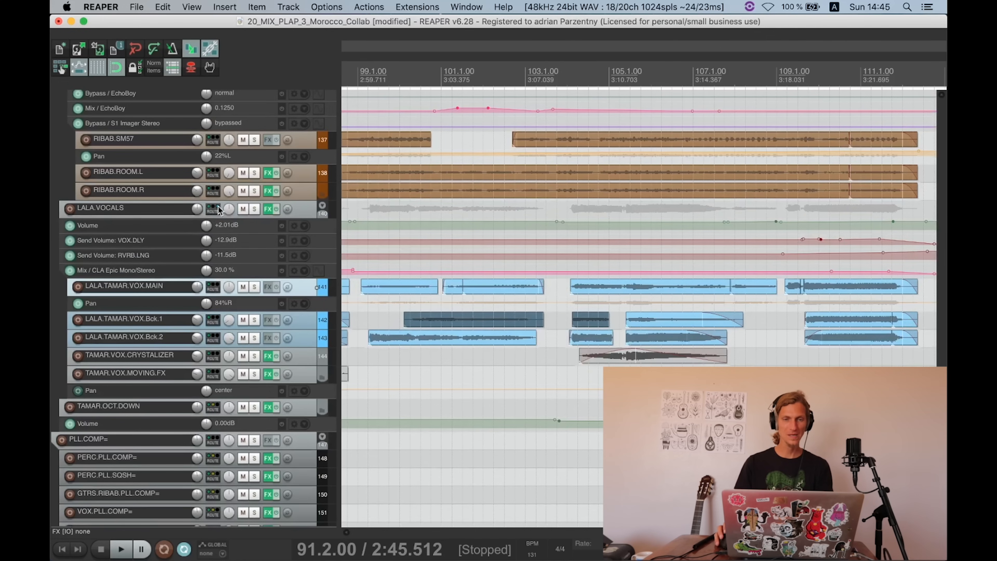
pyautogui.moveTo(485, 129); pyautogui.dragTo(267, 27)
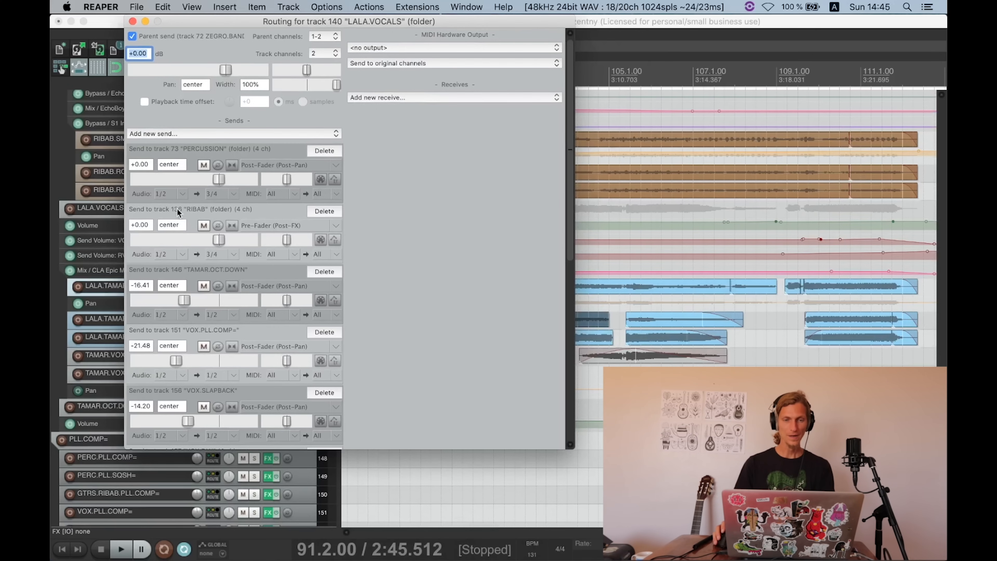
pyautogui.moveTo(302, 23); pyautogui.dragTo(449, 23)
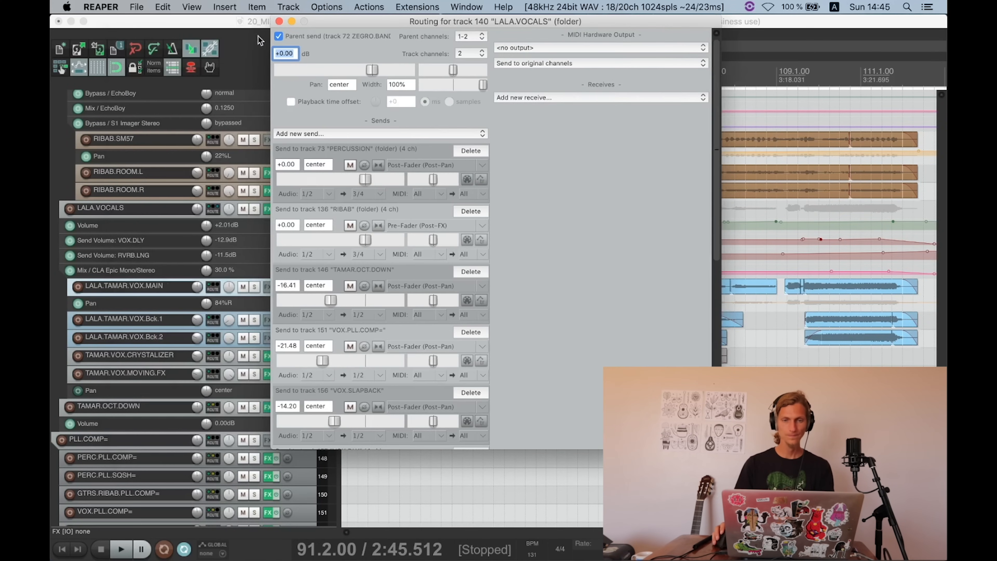
pyautogui.click(279, 21)
# Step: Change the destination channels of RIBAB's receive from LALA.VOCALS to 1/2
pyautogui.scroll(5, 268, 214)
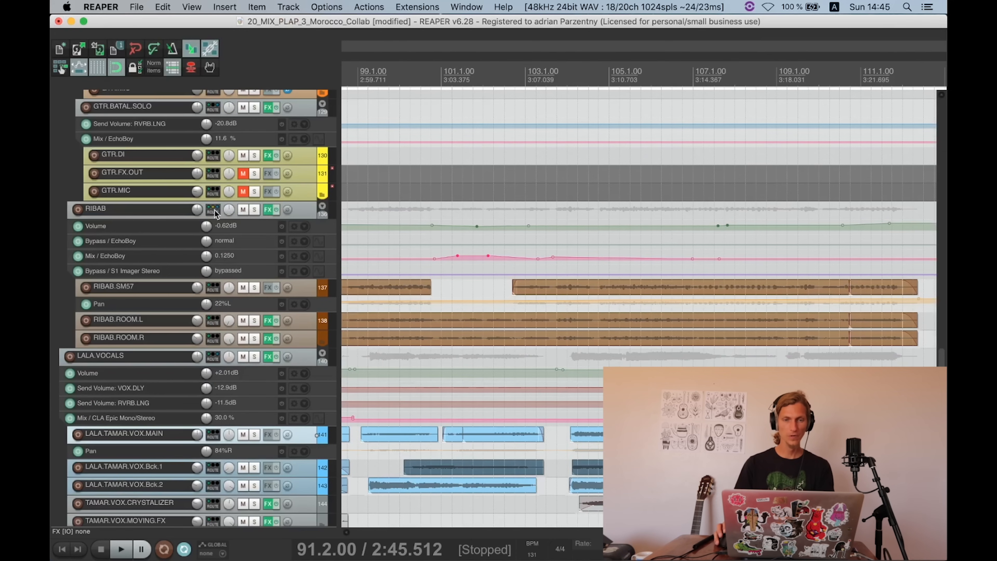
pyautogui.click(213, 209)
pyautogui.moveTo(639, 212); pyautogui.dragTo(417, 3)
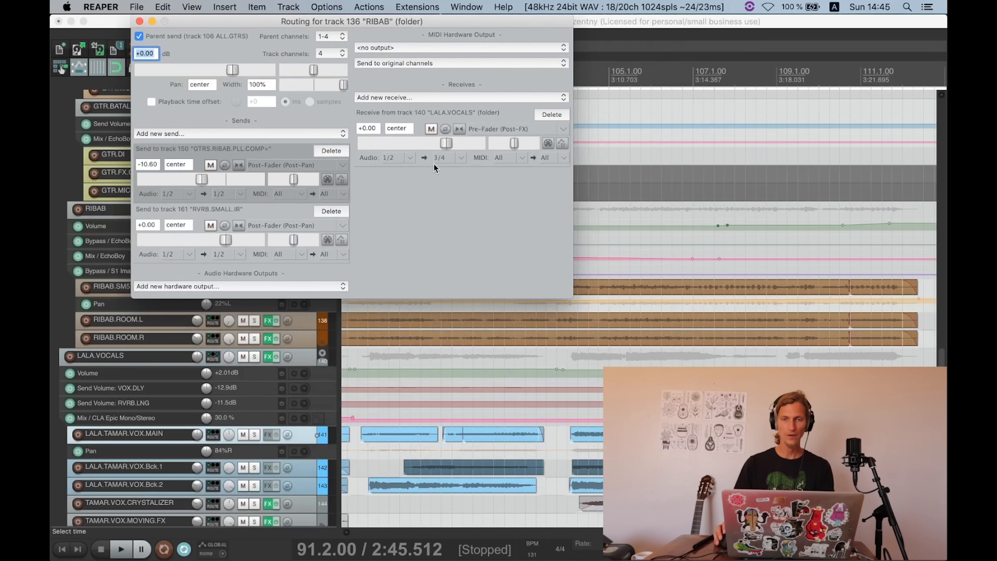
pyautogui.click(460, 158)
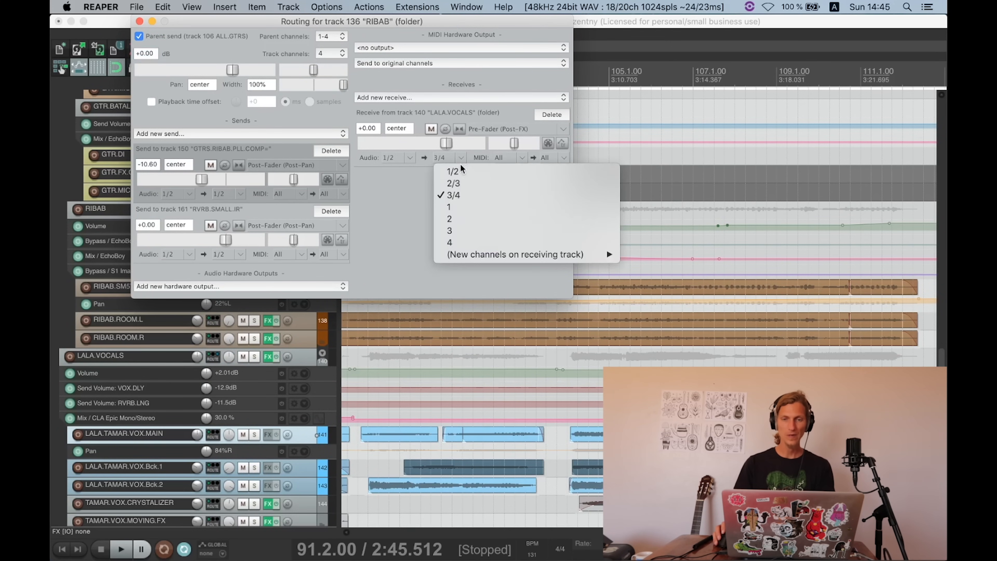
pyautogui.click(434, 172)
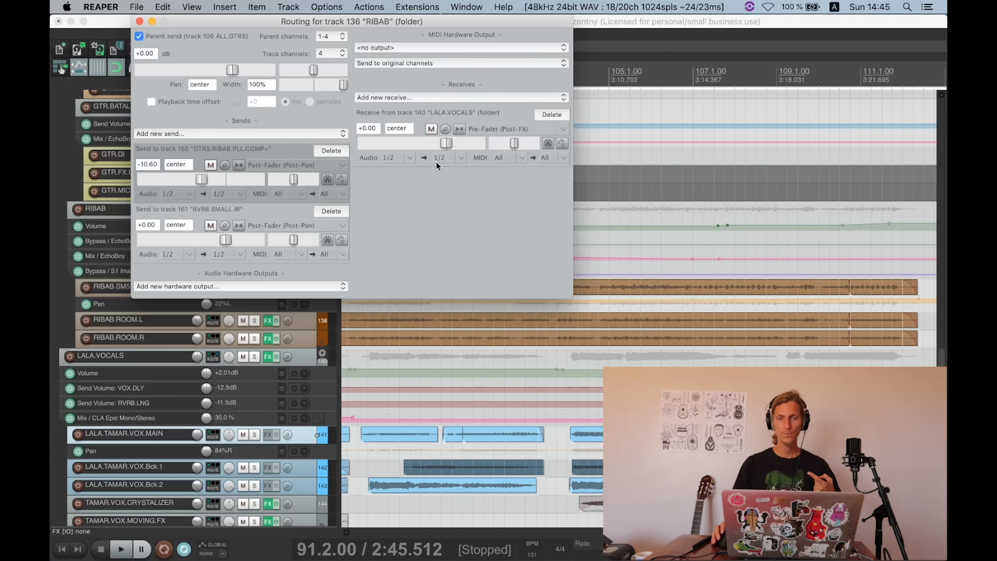
# Step: Close the RIBAB routing, solo the RIBAB folder and briefly play it from 91.2.00
pyautogui.moveTo(317, 21); pyautogui.dragTo(483, 24)
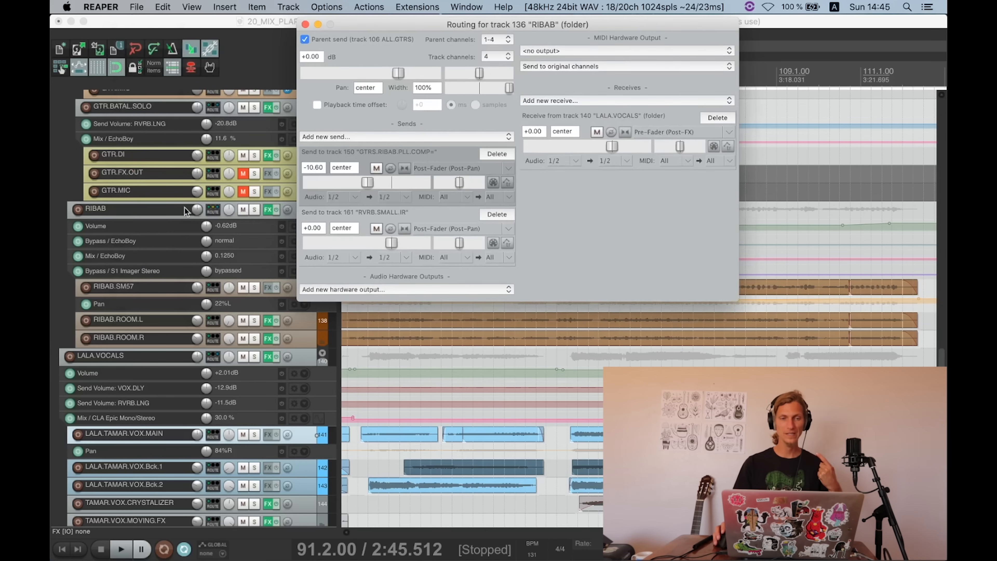
pyautogui.press('Escape')
pyautogui.press('space')
pyautogui.click(255, 210)
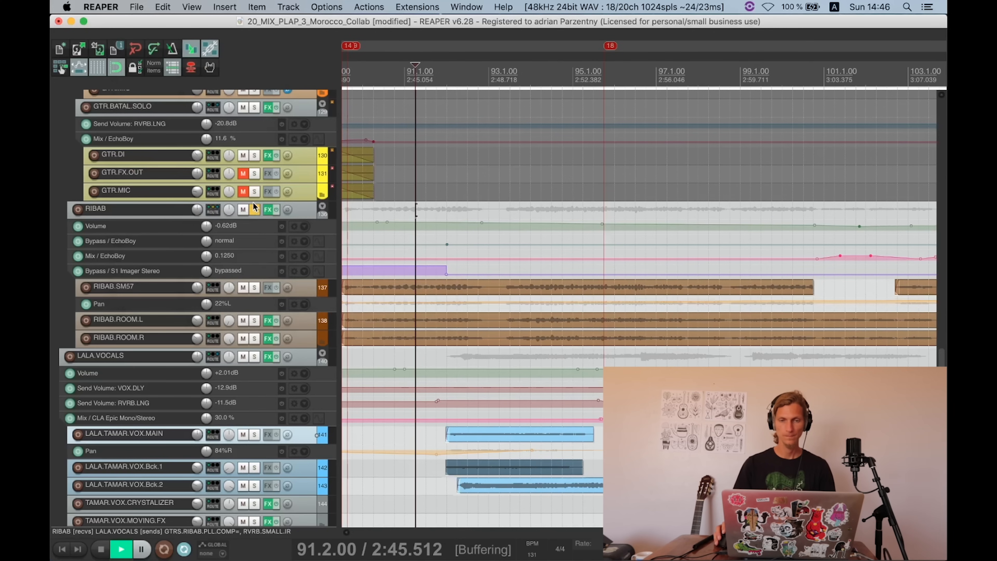
pyautogui.press('space')
# Step: Set the destination channels of RIBAB's receive from LALA.VOCALS back to 3/4
pyautogui.click(214, 212)
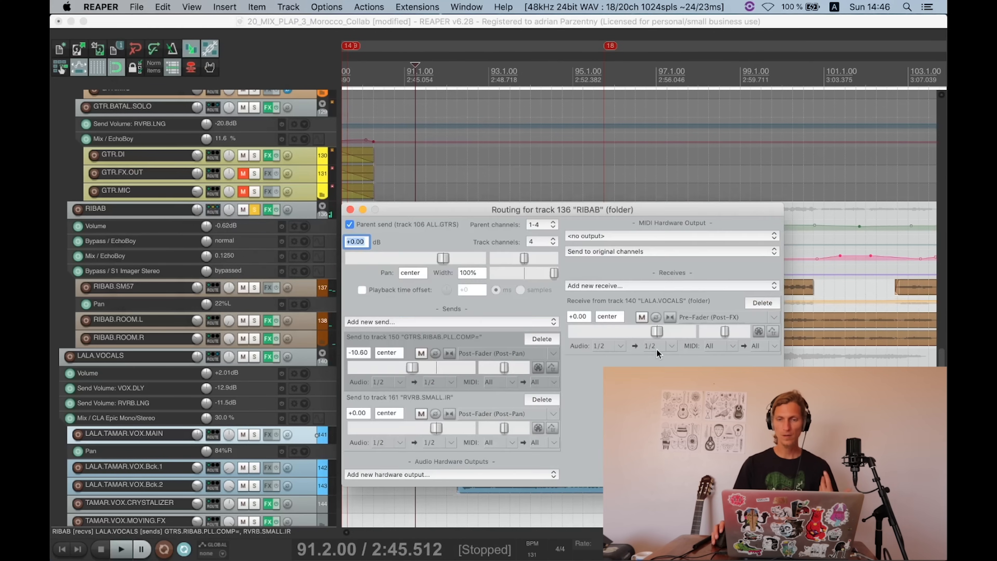
pyautogui.click(671, 346)
pyautogui.click(663, 371)
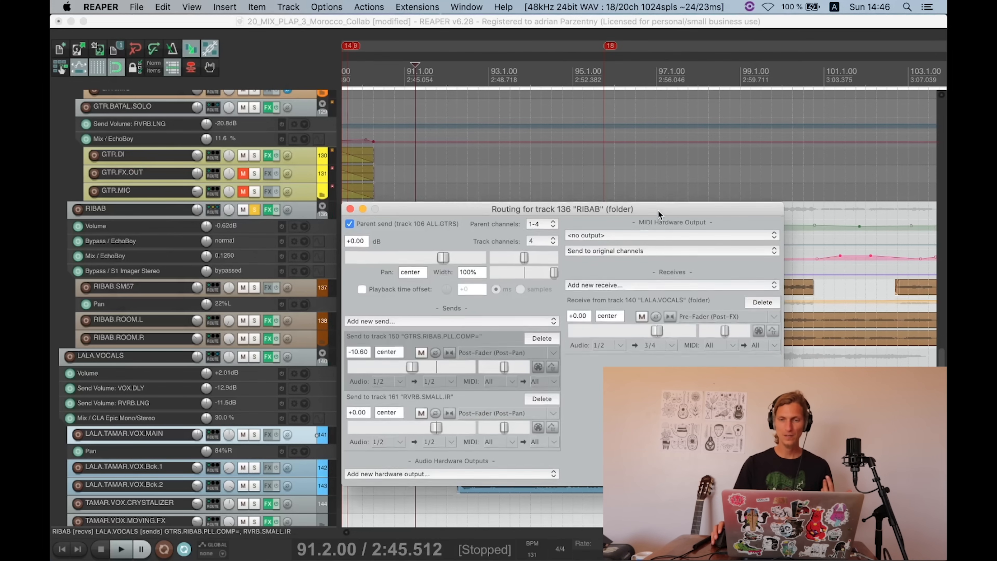
pyautogui.moveTo(659, 215); pyautogui.dragTo(414, 55)
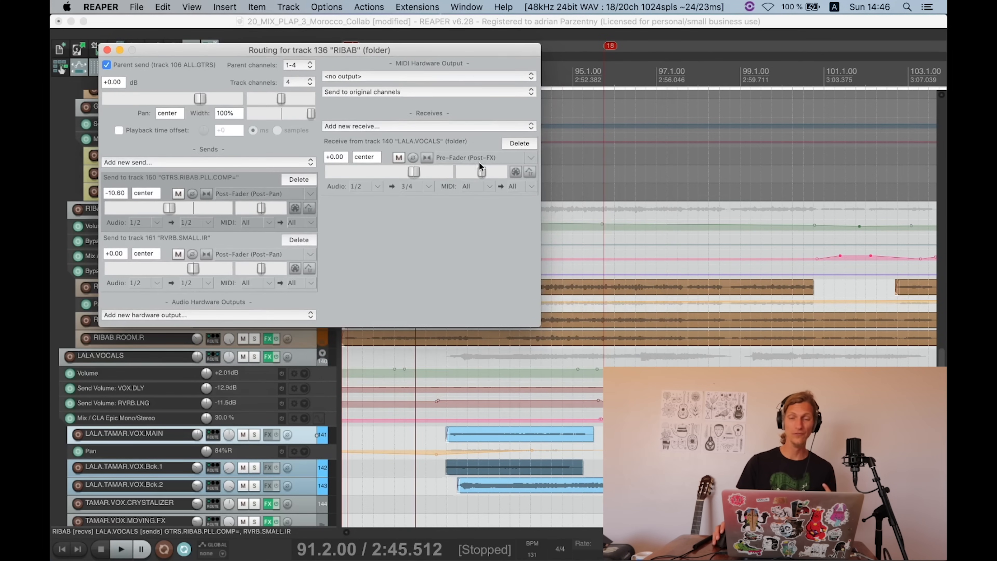
# Step: Show the ReaComp settings in the RIBAB folder's effects chain and move the effects window off the arrangement
pyautogui.click(466, 159)
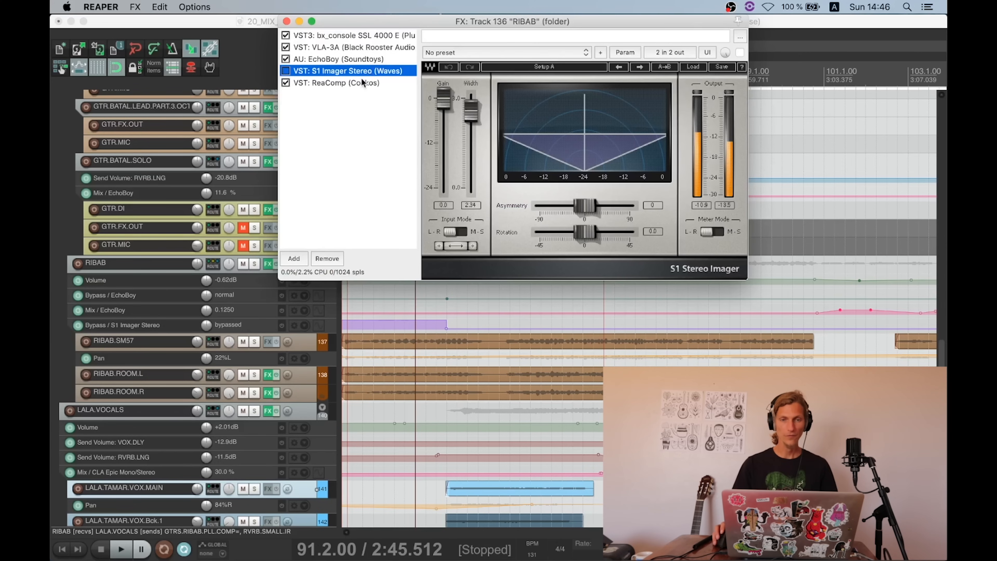
pyautogui.click(362, 82)
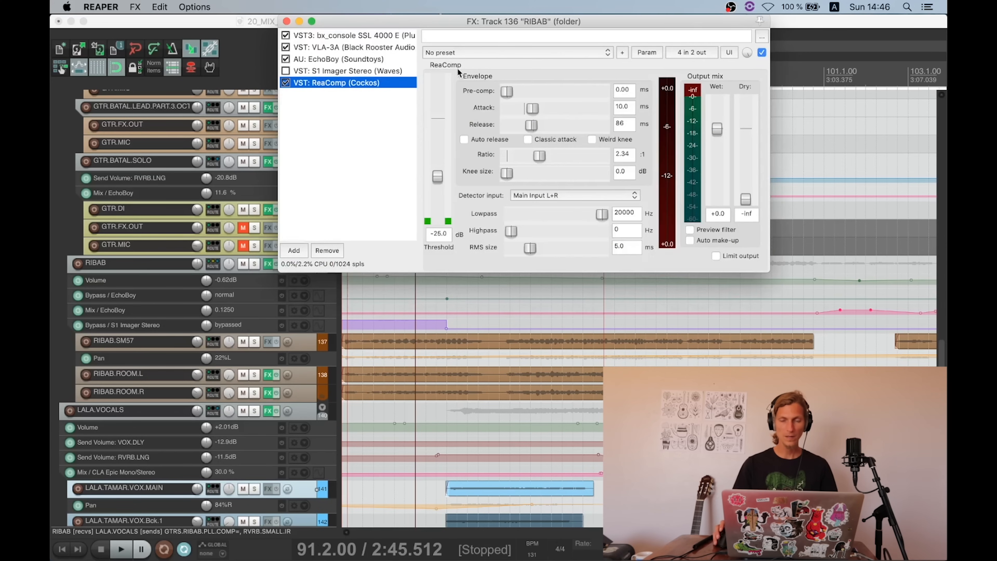
pyautogui.moveTo(460, 20); pyautogui.dragTo(249, 20)
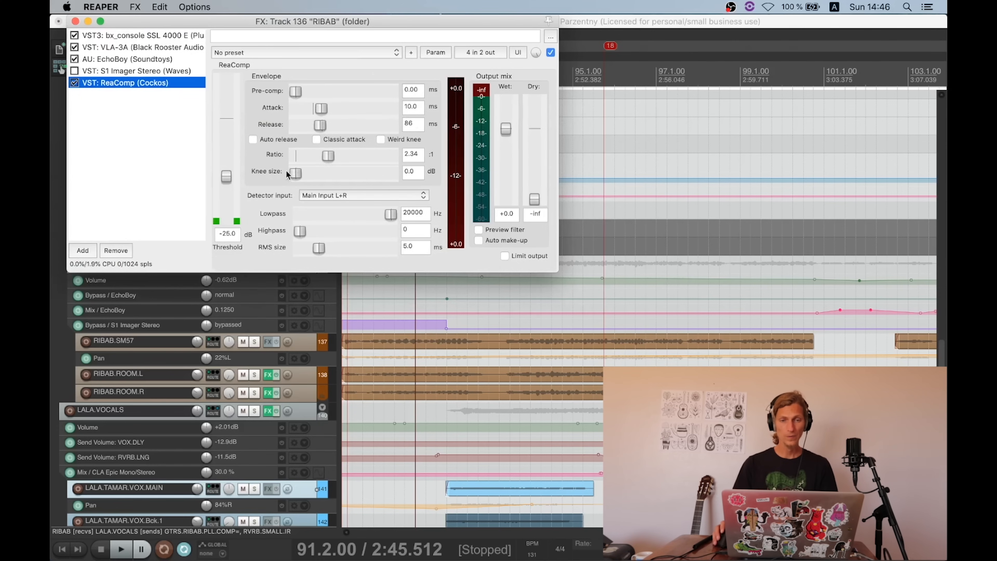
pyautogui.moveTo(296, 175); pyautogui.dragTo(267, 176)
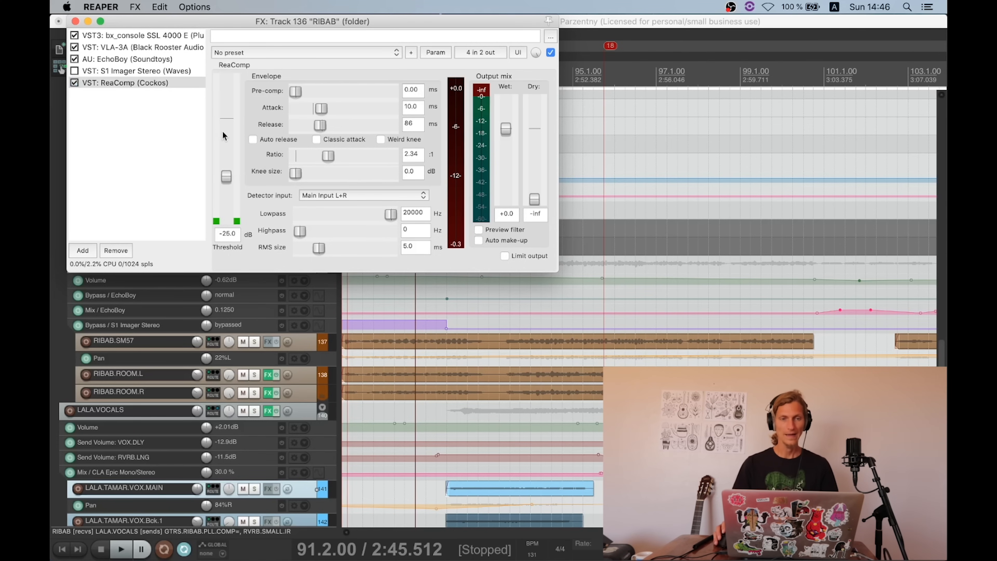
# Step: Play the mix from 91.4.00 while watching ReaComp's gain reduction, stop playback and close RIBAB's effects window
pyautogui.click(437, 410)
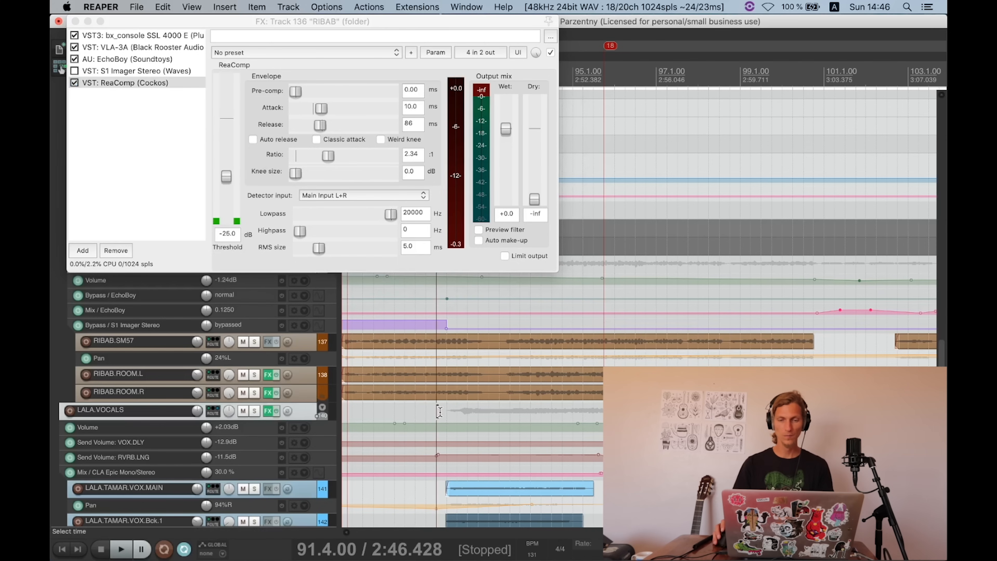
pyautogui.press('space')
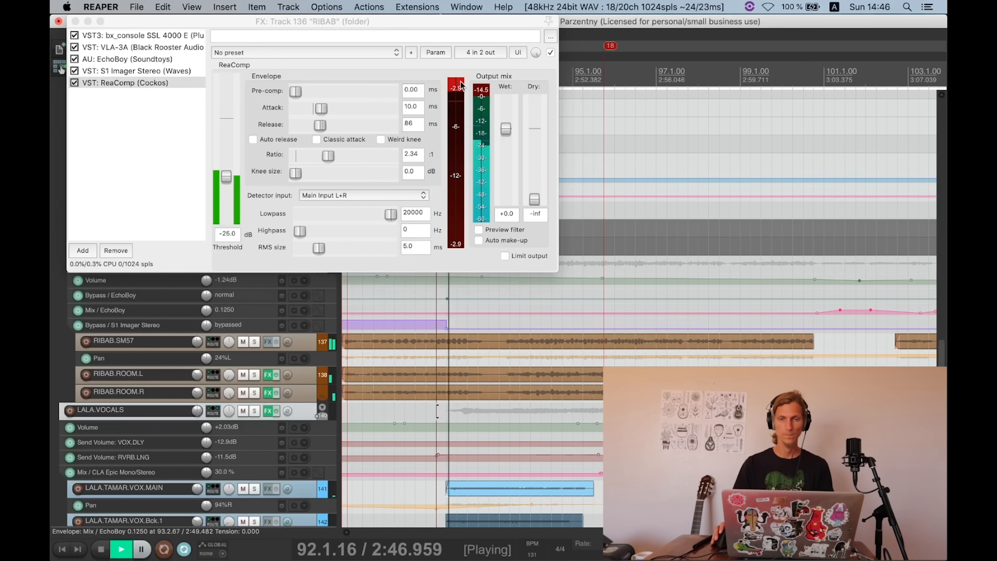
pyautogui.moveTo(304, 19); pyautogui.dragTo(366, 24)
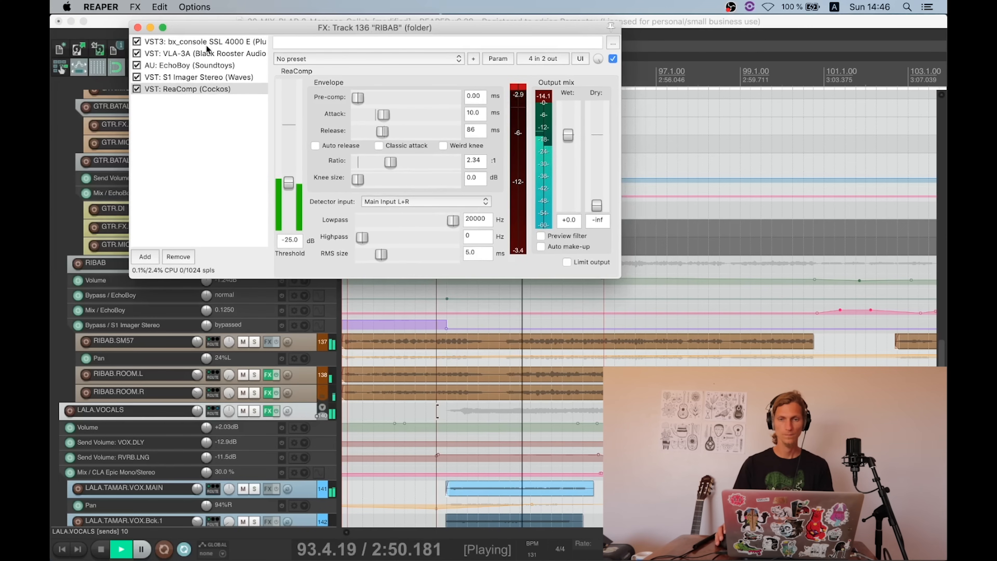
pyautogui.press('space')
pyautogui.click(138, 28)
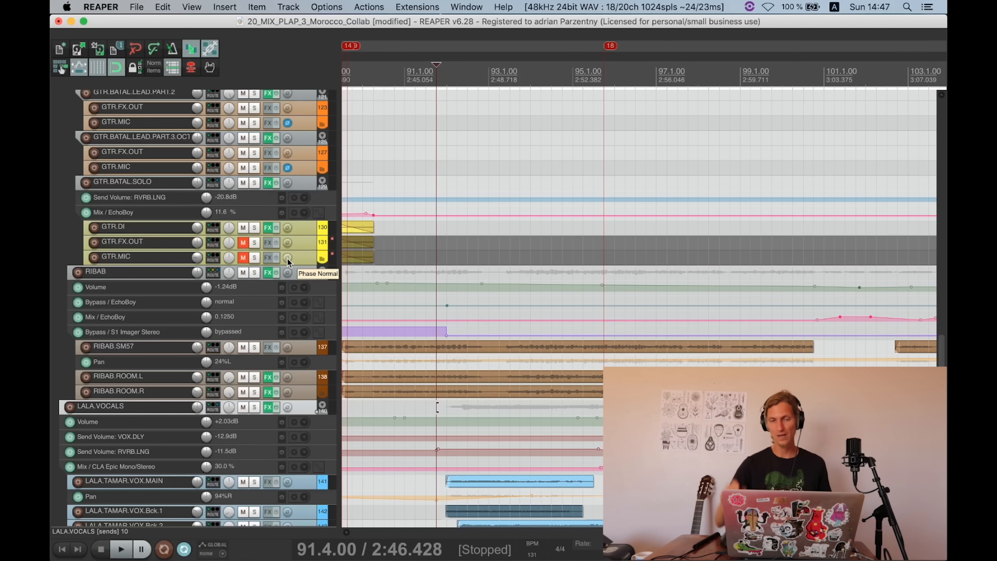
# Step: Look over the tracks from RIBAB down to the FX returns and save the project
pyautogui.scroll(-2, 287, 258)
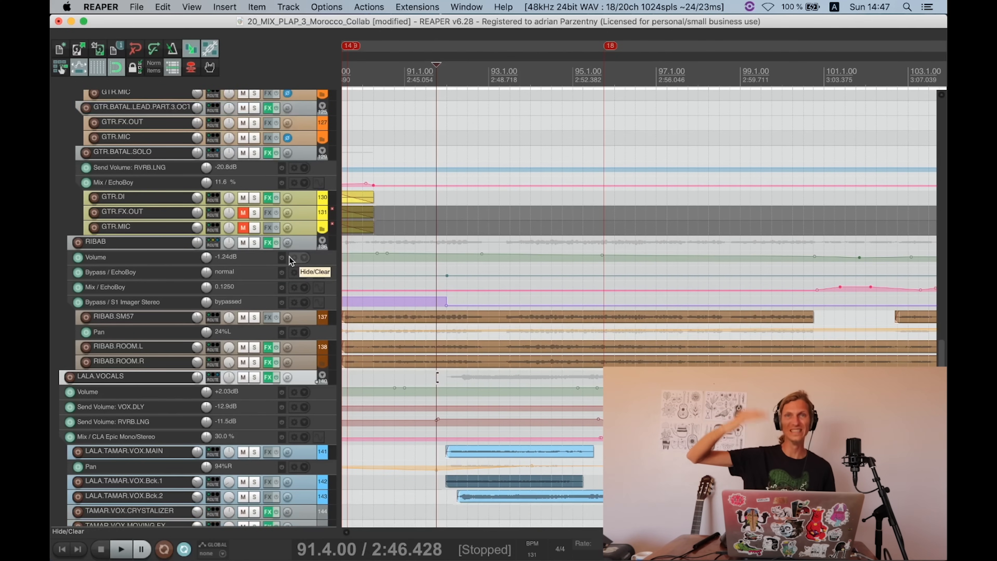
pyautogui.scroll(-20, 316, 208)
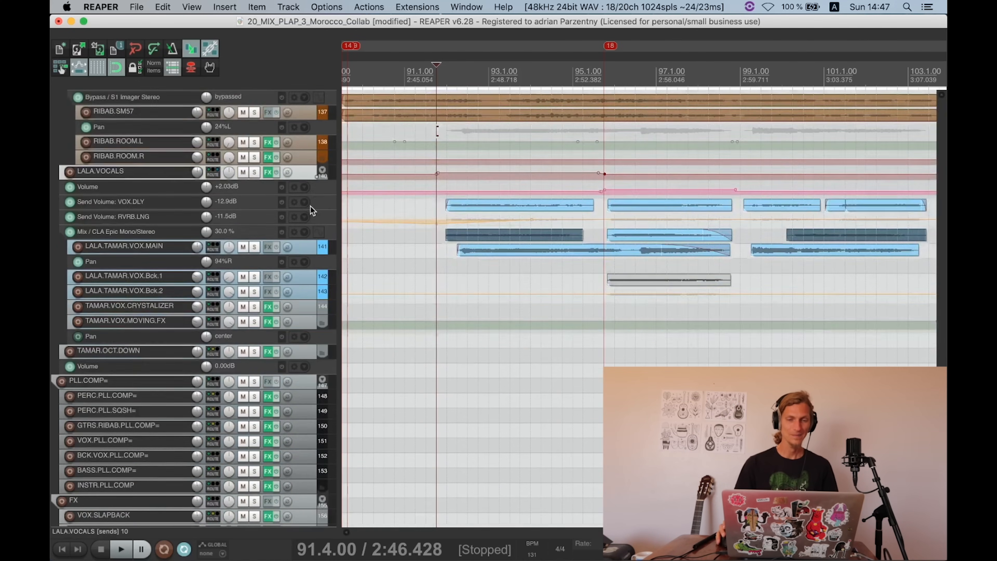
pyautogui.scroll(18, 299, 314)
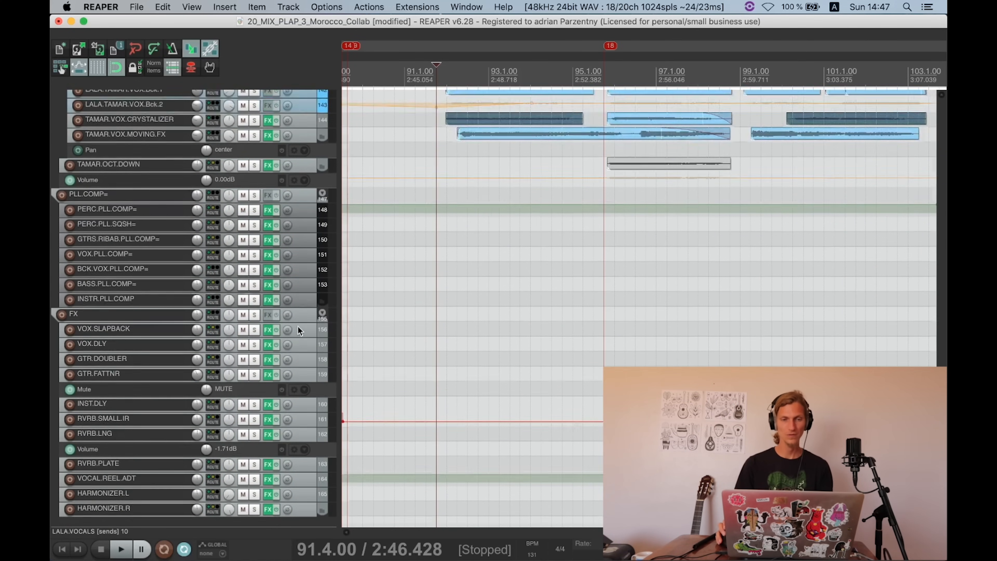
pyautogui.press('super+s')
# Step: Place the edit cursor at 100.4.00 on the RIBAB folder and examine its EchoBoy mix automation over the gap in RIBAB.SM57
pyautogui.scroll(14, 299, 267)
pyautogui.scroll(-5, 552, 259)
pyautogui.scroll(-7, 304, 293)
pyautogui.scroll(-6, 404, 318)
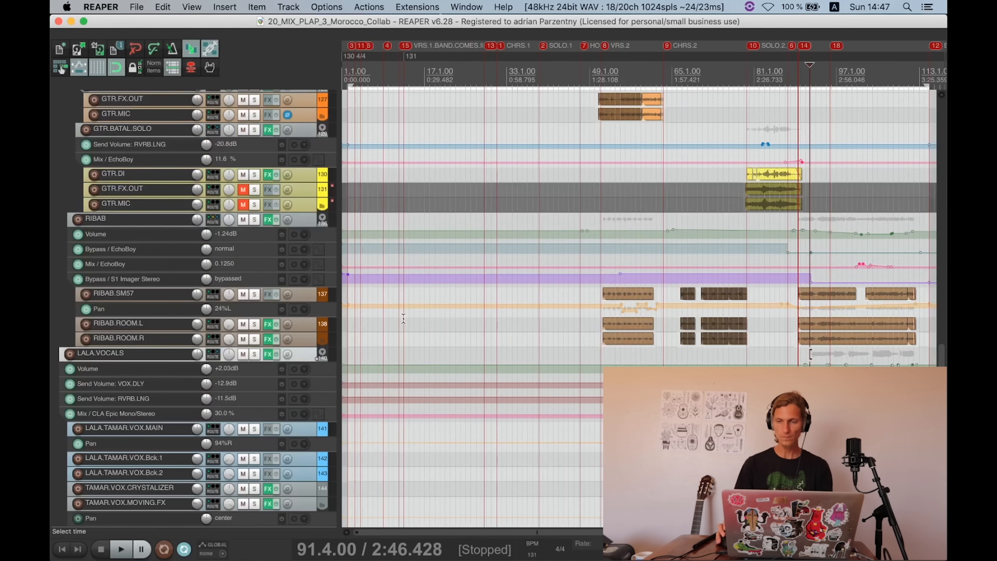
pyautogui.click(892, 352)
pyautogui.scroll(5, 892, 353)
pyautogui.scroll(3, 709, 364)
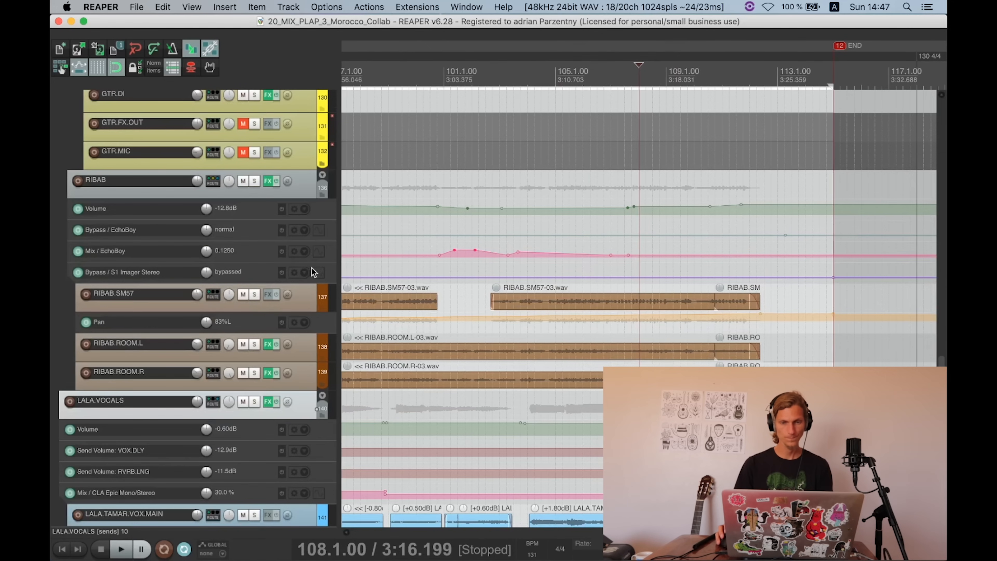
pyautogui.click(437, 239)
pyautogui.scroll(5, 566, 286)
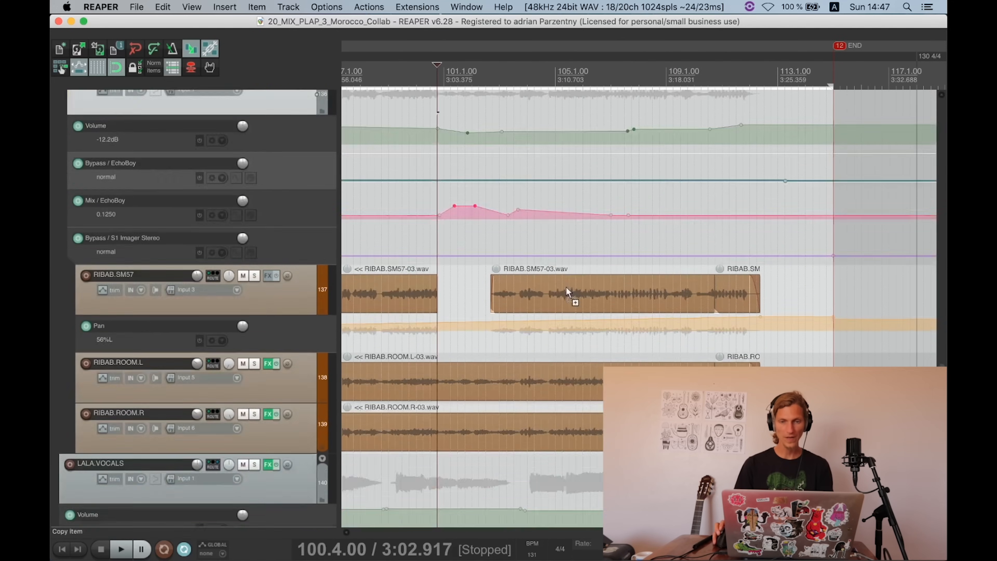
pyautogui.scroll(2, 580, 351)
pyautogui.scroll(-3, 337, 360)
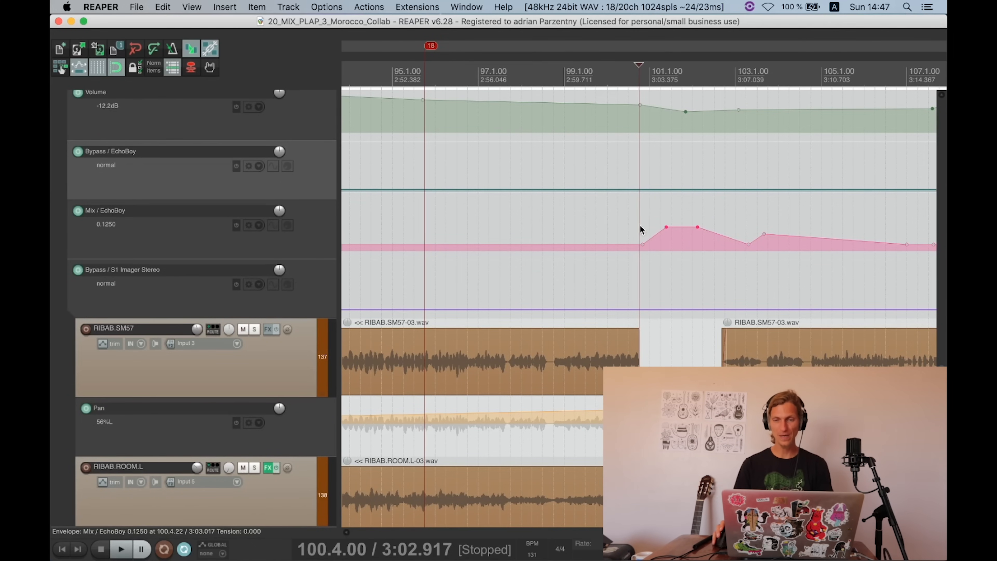
# Step: Examine RIBAB's volume automation towards the end of the song, placing the edit cursor at 110.3.00
pyautogui.scroll(-5, 641, 228)
pyautogui.scroll(-4, 232, 260)
pyautogui.scroll(8, 233, 260)
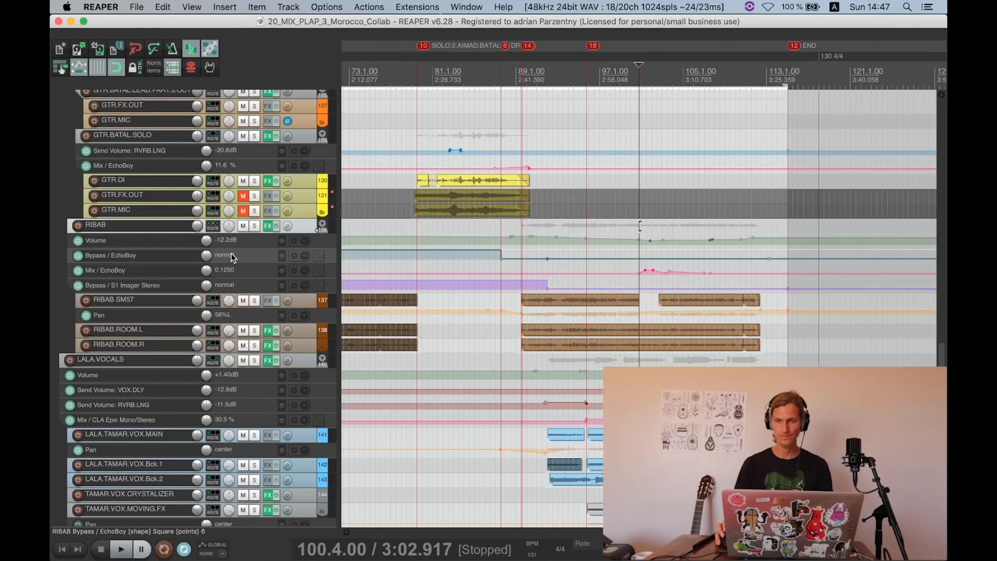
pyautogui.scroll(3, 744, 347)
pyautogui.scroll(3, 745, 346)
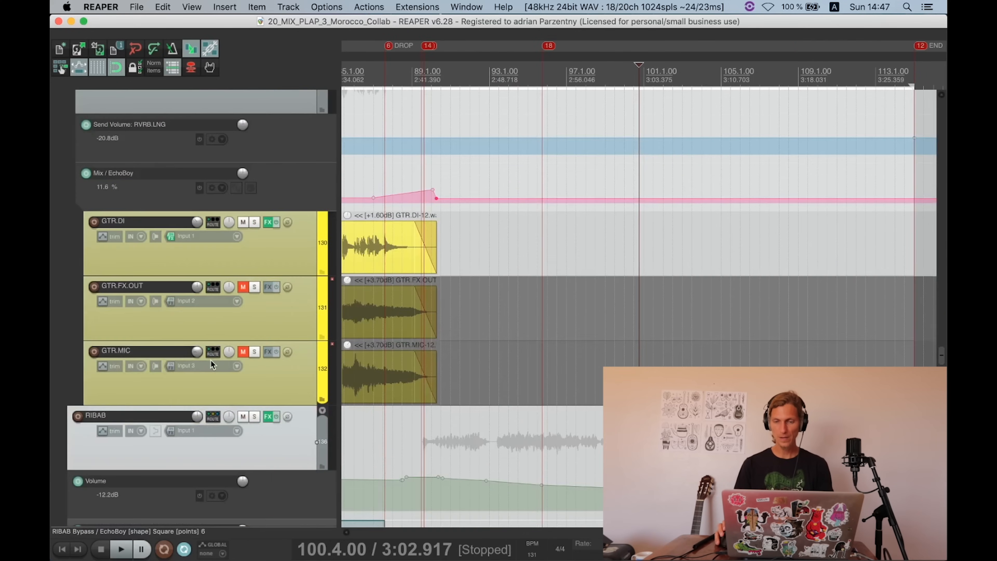
pyautogui.scroll(-5, 211, 361)
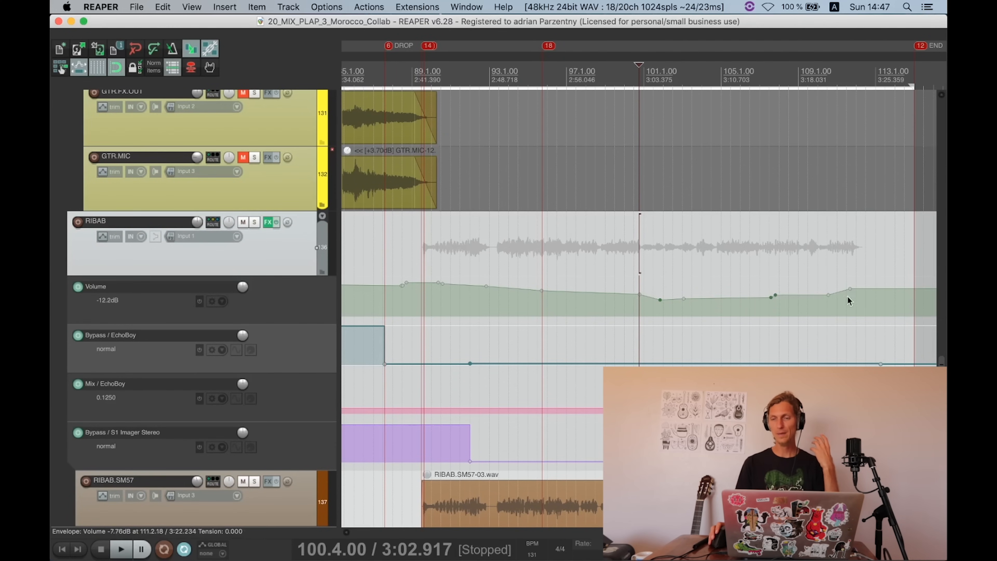
pyautogui.click(831, 257)
pyautogui.scroll(3, 881, 328)
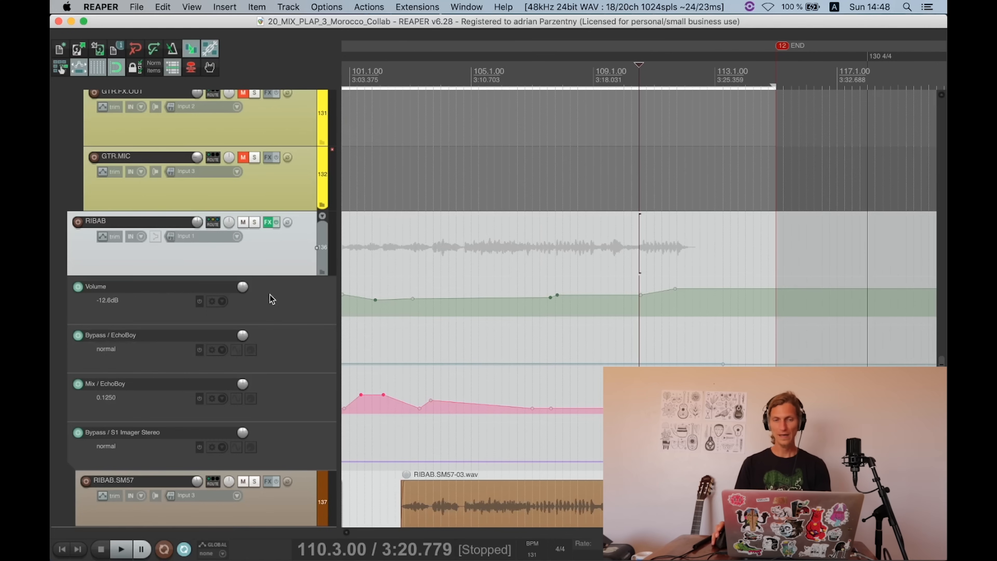
# Step: Solo the RIBAB folder, briefly play its ending from 110.3.00, stop and turn the solo off
pyautogui.click(254, 222)
pyautogui.press('space')
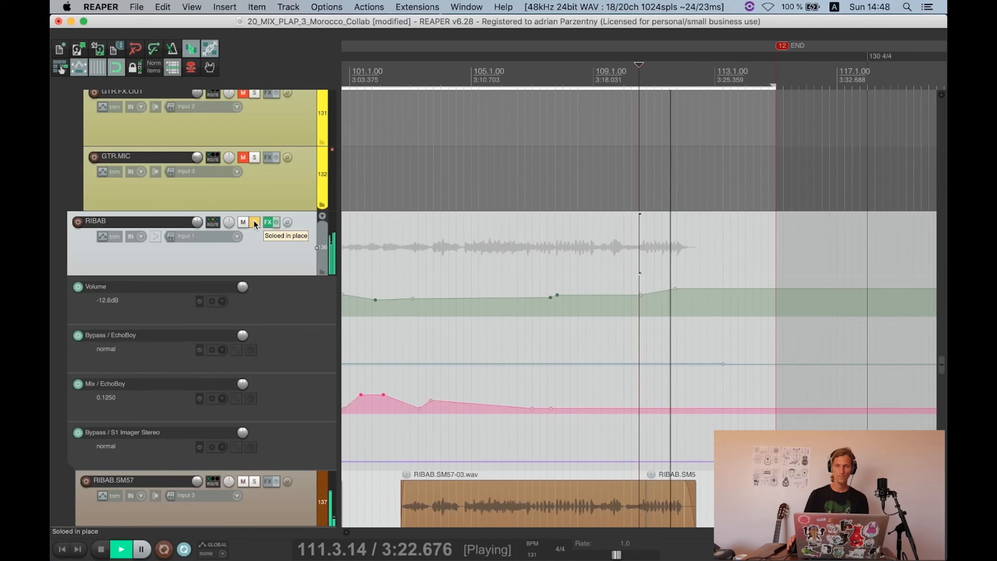
pyautogui.press('space')
pyautogui.click(253, 224)
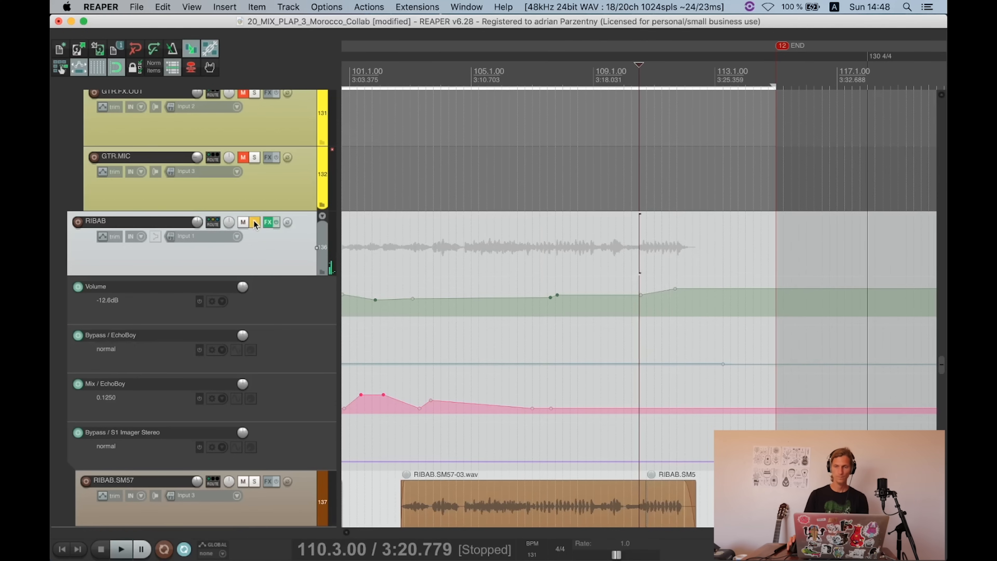
# Step: Save the project
pyautogui.scroll(-3, 256, 228)
pyautogui.scroll(-10, 257, 234)
pyautogui.press('super+s')
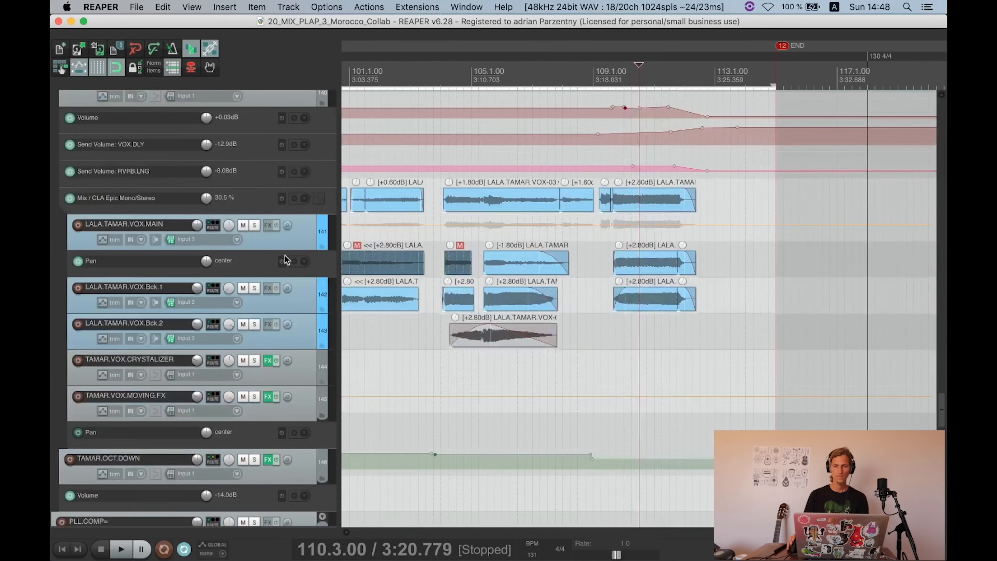
# Step: Place the edit cursor at 100.3.00 and examine the CLA Epic mix automation of the LALA.VOCALS folder
pyautogui.scroll(8, 283, 257)
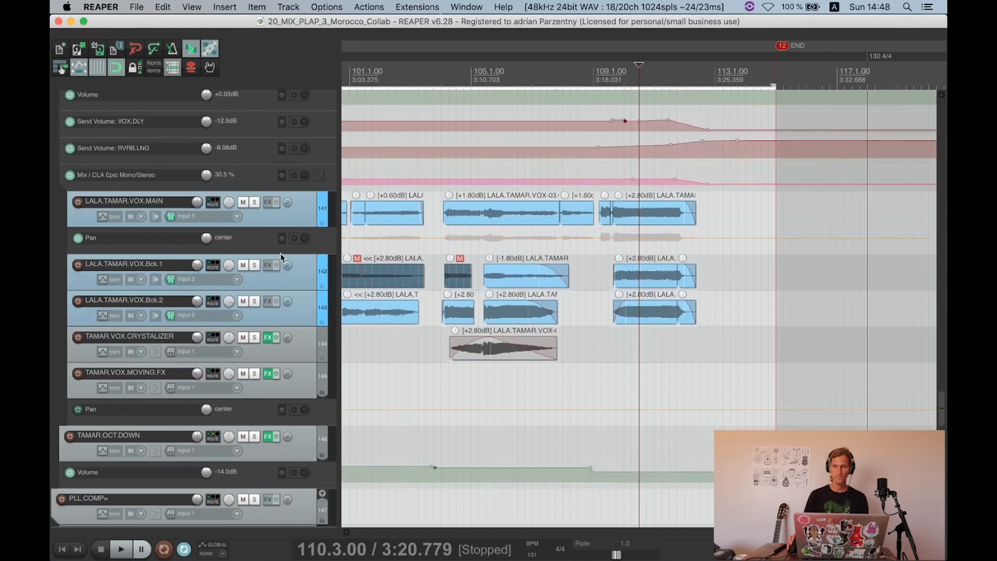
pyautogui.scroll(4, 531, 253)
pyautogui.scroll(-4, 531, 252)
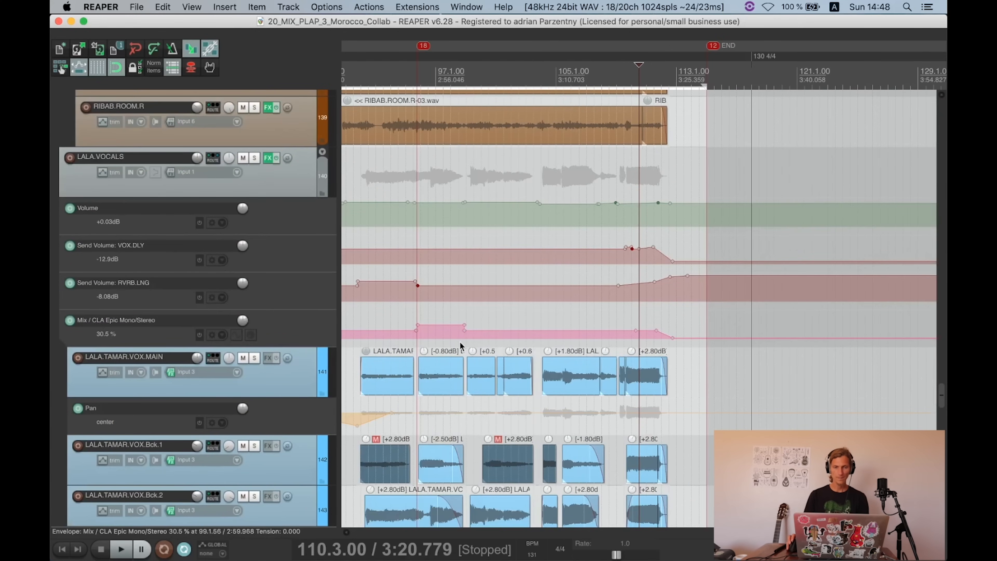
pyautogui.click(489, 323)
pyautogui.scroll(3, 615, 329)
pyautogui.scroll(-3, 54, 358)
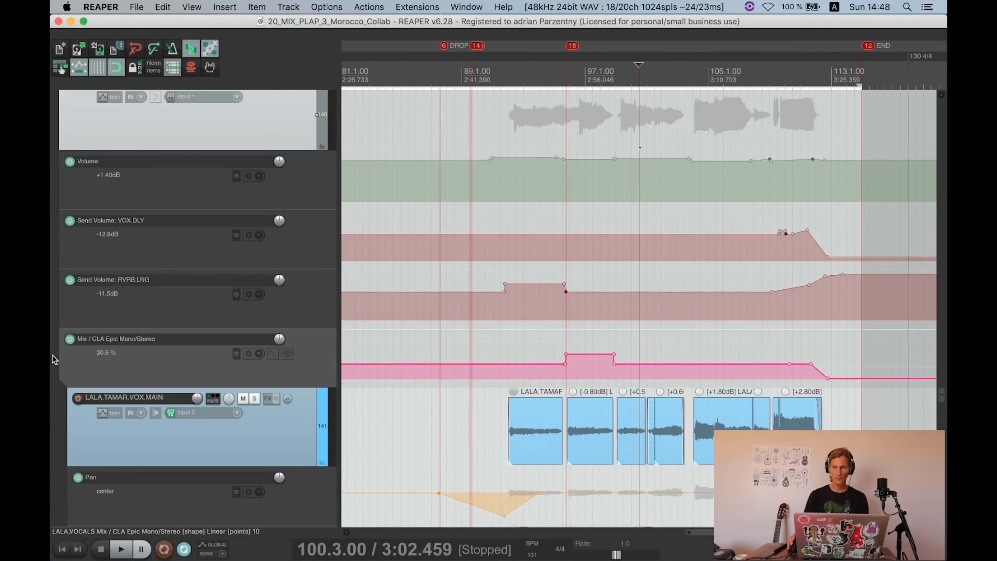
# Step: Examine how LALA.VOCALS' delay send, reverb send, CLA Epic mix and volume are automated around 111.2.00
pyautogui.click(808, 353)
pyautogui.scroll(5, 826, 362)
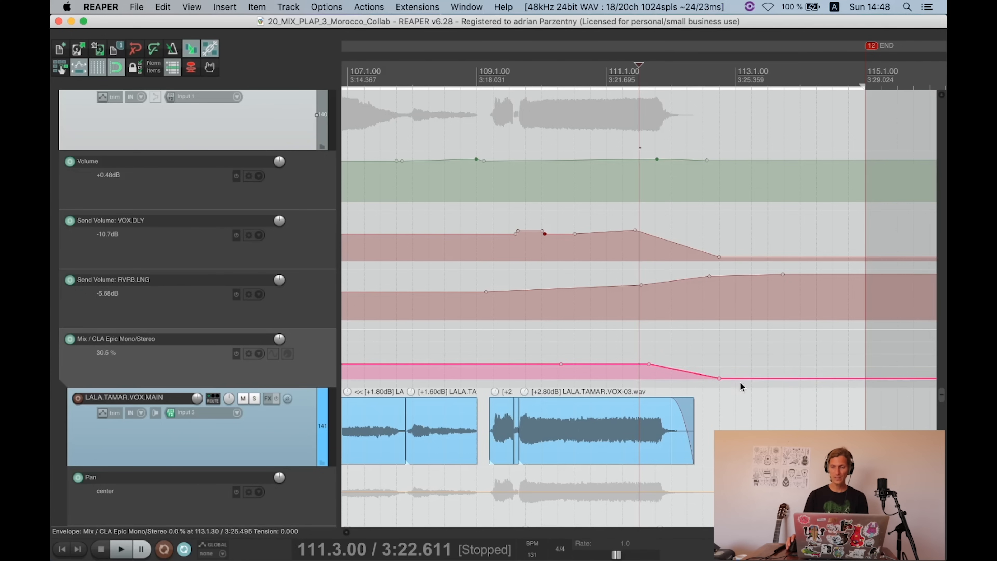
pyautogui.click(630, 352)
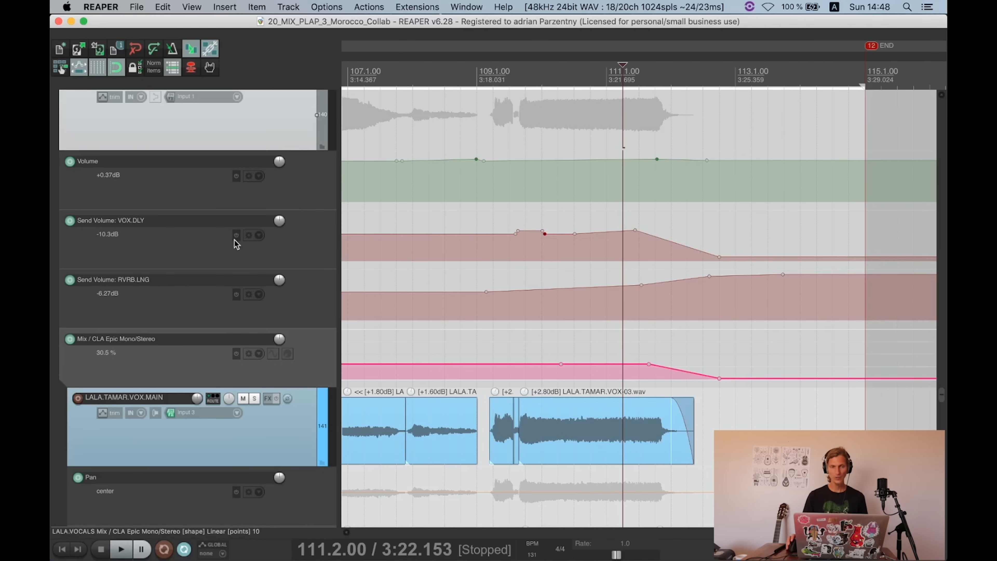
pyautogui.scroll(4, 760, 259)
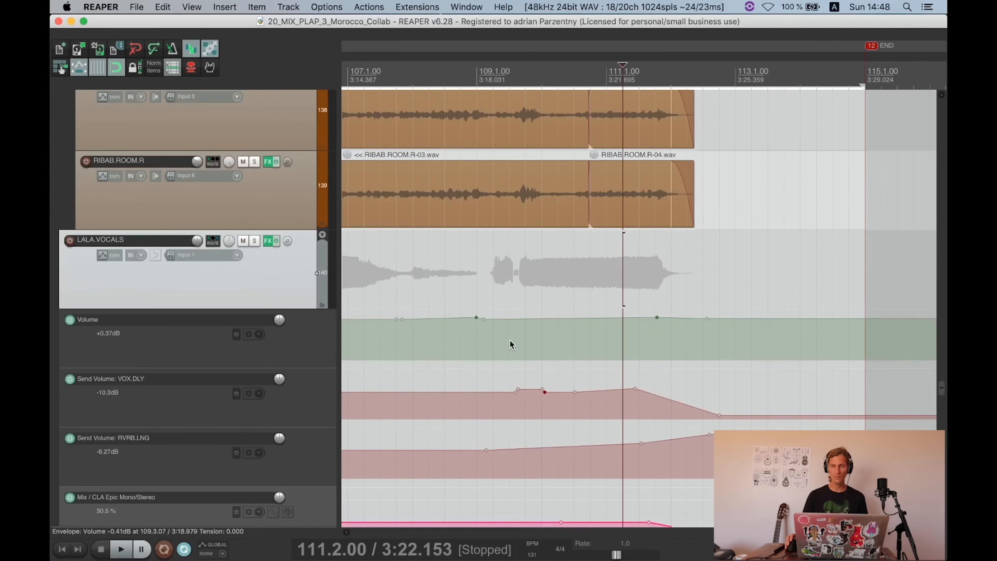
pyautogui.click(460, 365)
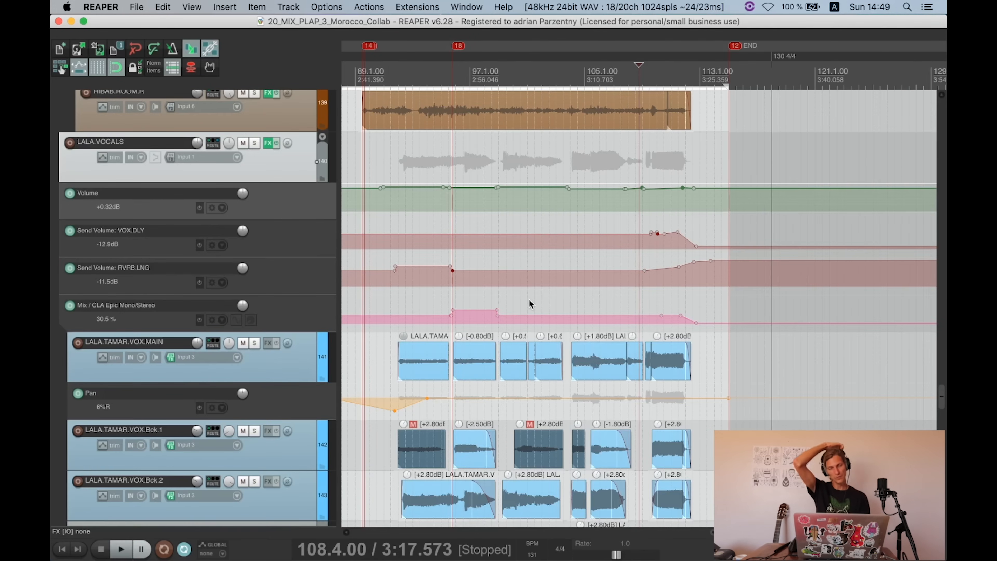
# Step: Return to the BASS.RASHID folder, place the edit cursor at 57.1.00 on BASS.AMP and examine the bass and neighbouring vocal tracks
pyautogui.scroll(10, 278, 223)
pyautogui.scroll(8, 278, 223)
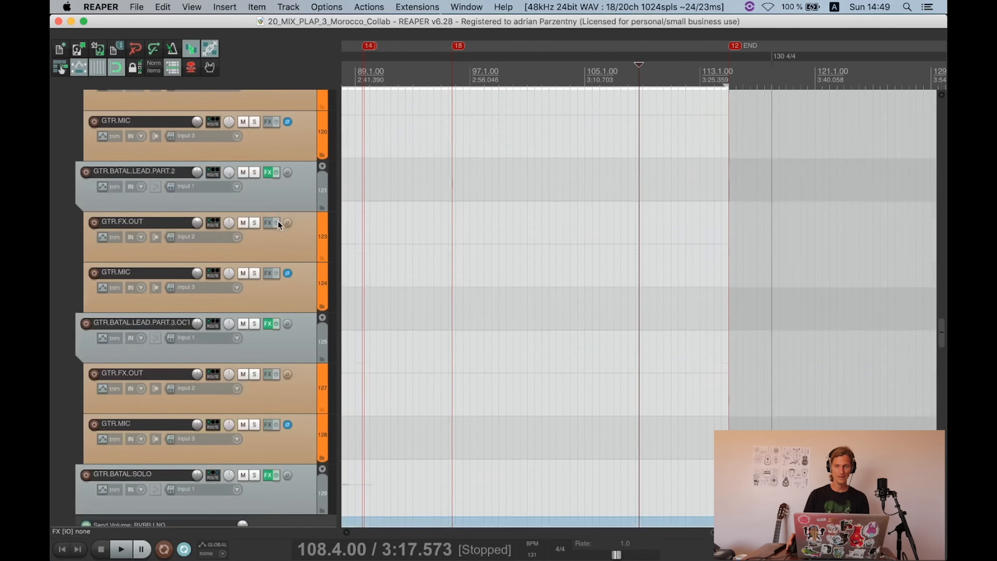
pyautogui.scroll(-5, 324, 223)
pyautogui.scroll(-8, 416, 227)
pyautogui.scroll(15, 243, 220)
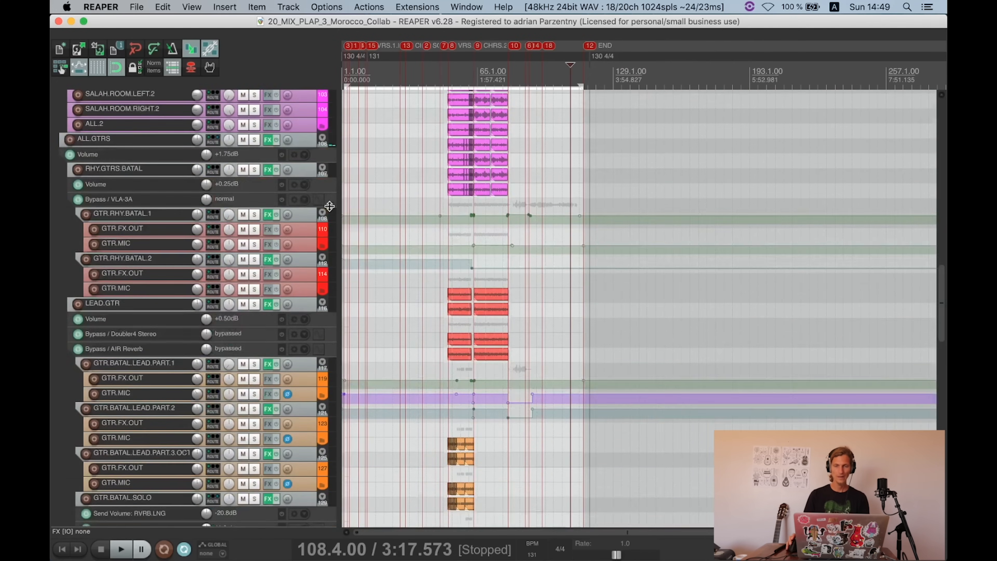
pyautogui.scroll(5, 243, 220)
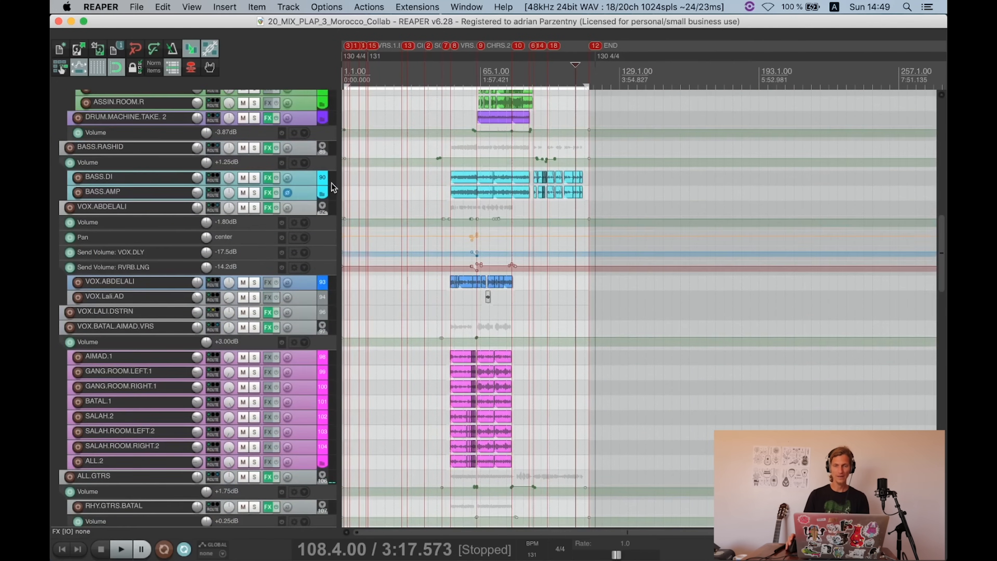
pyautogui.click(464, 193)
pyautogui.scroll(8, 522, 230)
pyautogui.scroll(6, 490, 230)
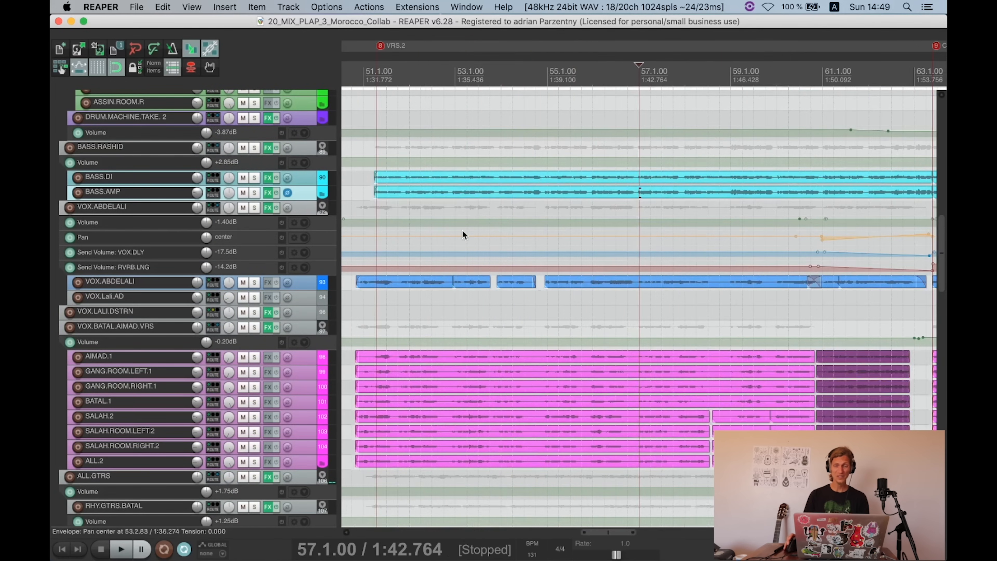
pyautogui.scroll(4, 462, 231)
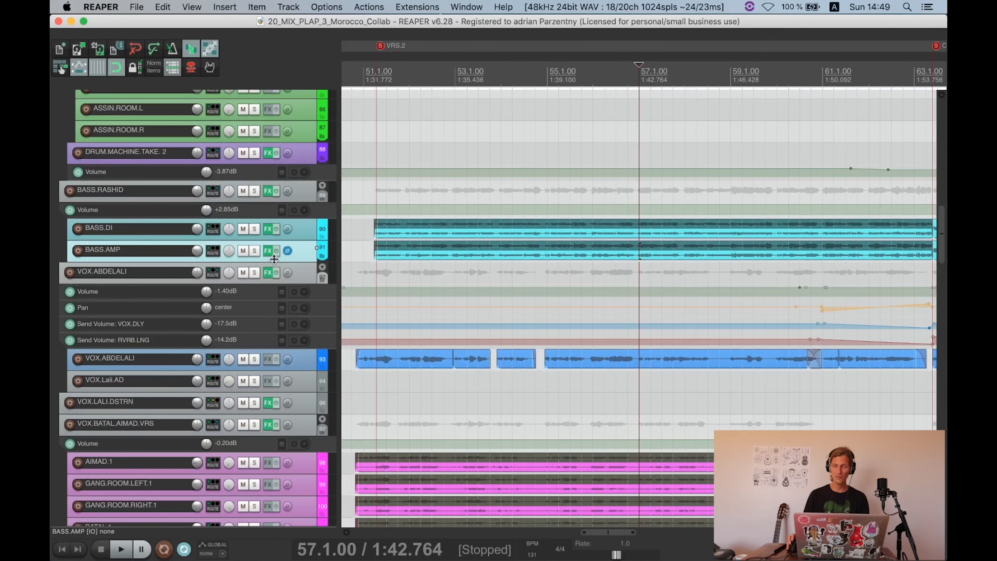
pyautogui.scroll(5, 264, 264)
pyautogui.scroll(-5, 264, 264)
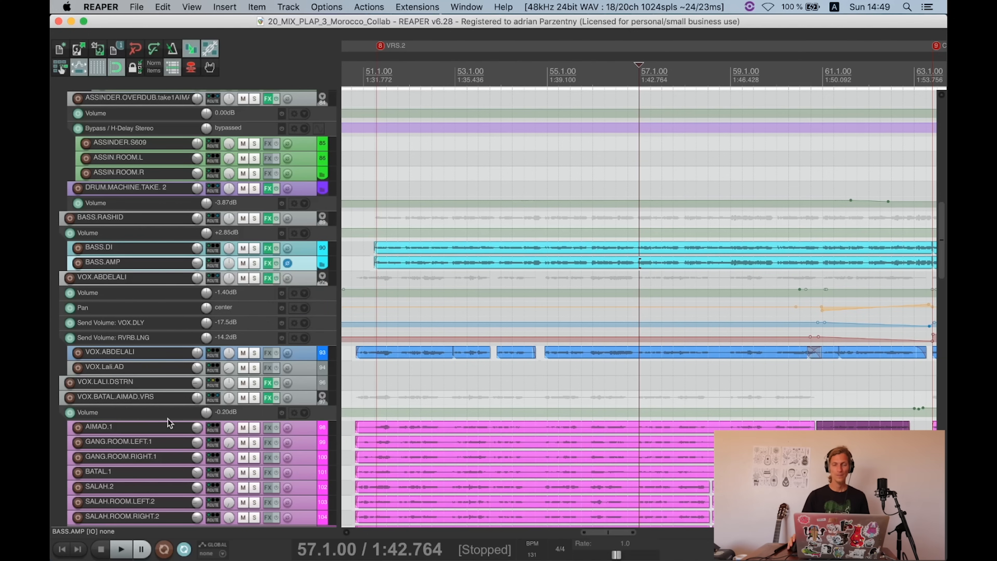
# Step: Try a short freehand volume curve on VOX.ABDELALI's volume envelope just before 51.1.00, undo it and save the project
pyautogui.scroll(5, 361, 319)
pyautogui.click(349, 362)
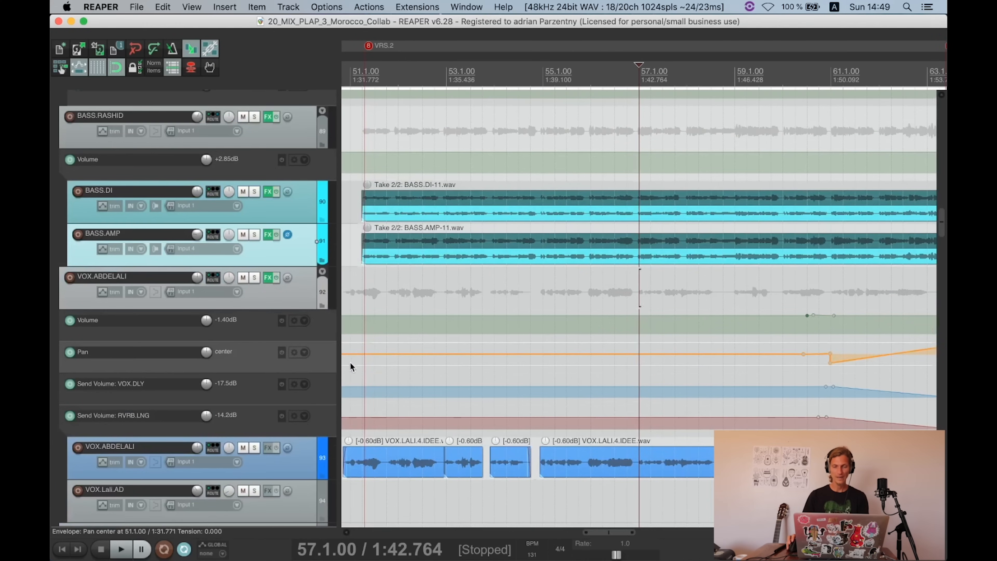
pyautogui.scroll(5, 516, 377)
pyautogui.moveTo(598, 315); pyautogui.dragTo(638, 316)
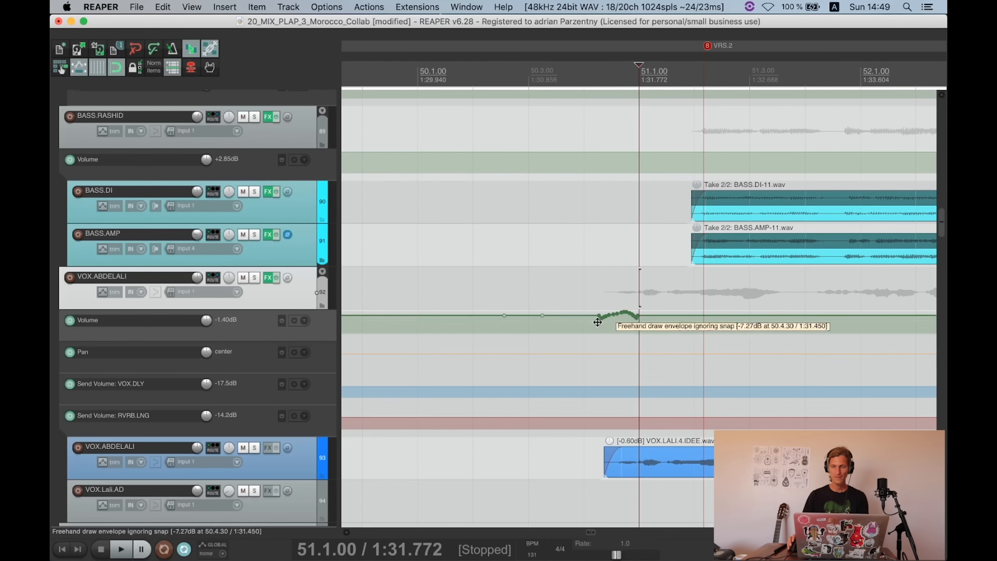
pyautogui.press('super+z')
pyautogui.press('super+s')
# Step: Look over the master track's effects chain, moving its window clear of the track list, and close it
pyautogui.scroll(20, 572, 299)
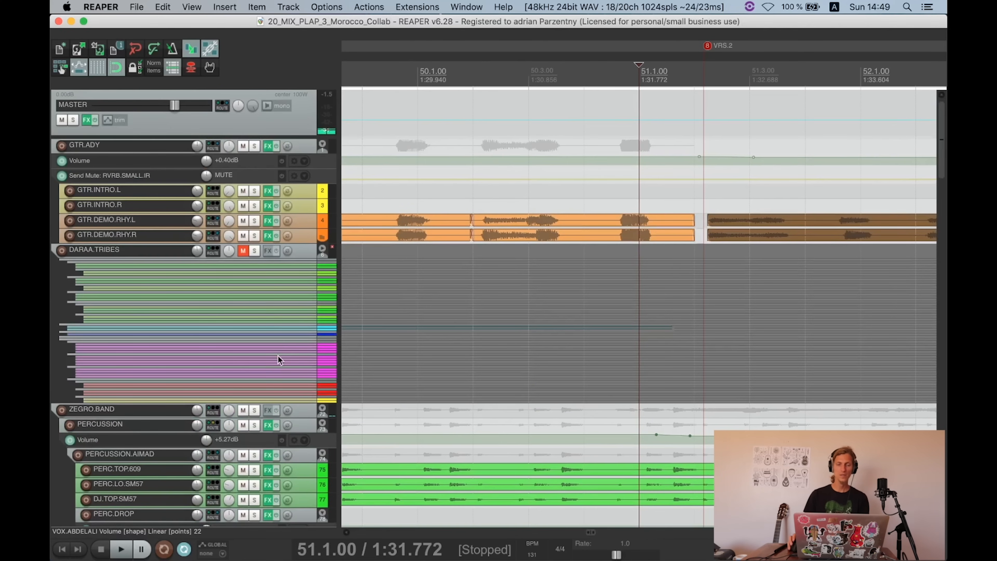
pyautogui.click(86, 121)
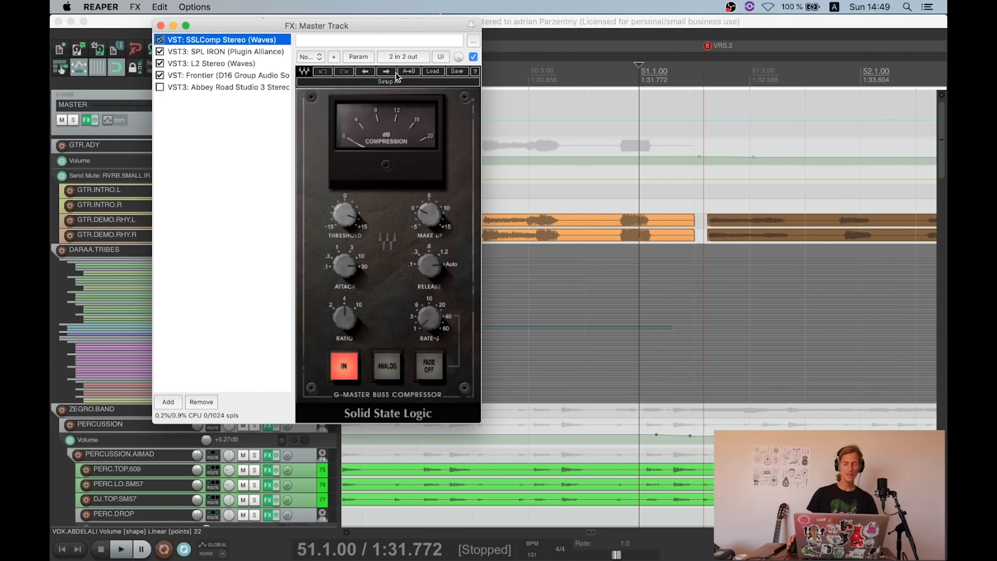
pyautogui.moveTo(234, 26); pyautogui.dragTo(411, 22)
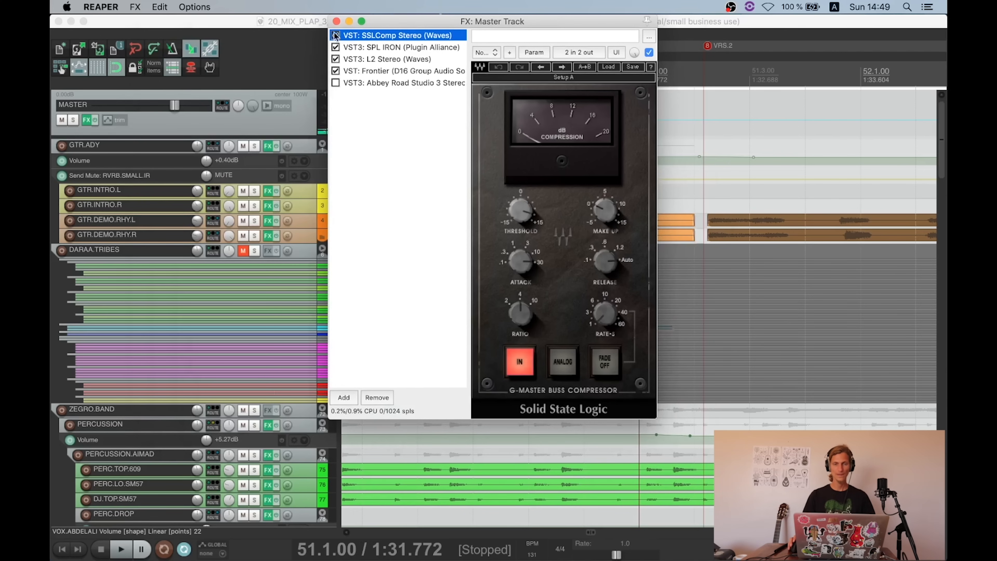
pyautogui.moveTo(555, 25); pyautogui.dragTo(851, 25)
pyautogui.scroll(-3, 214, 277)
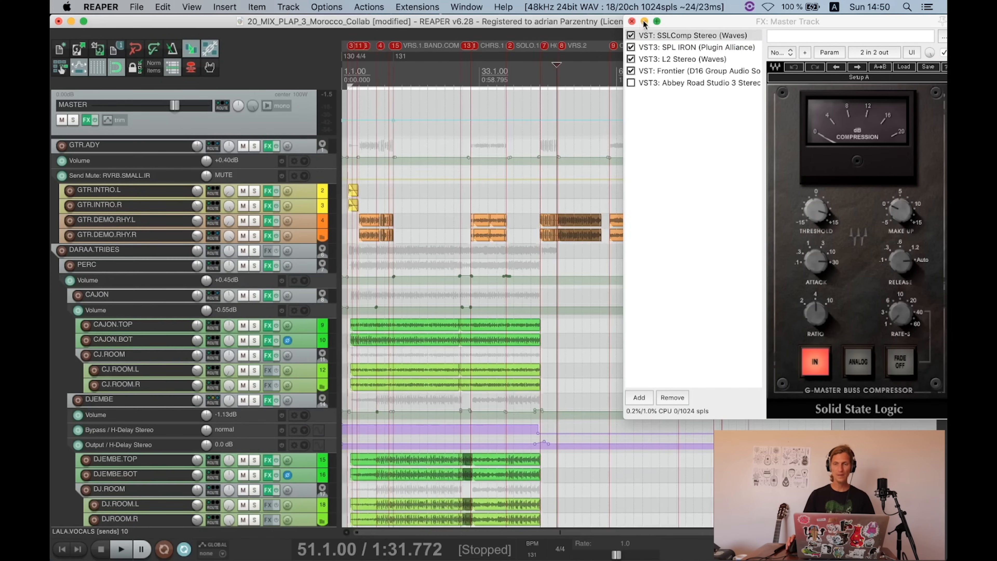
pyautogui.click(644, 22)
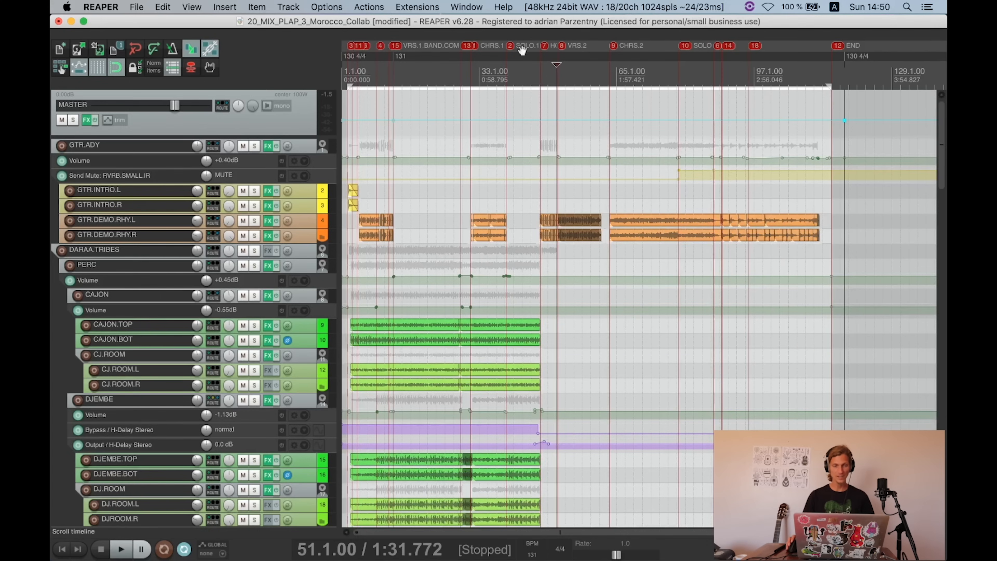
# Step: Unmute the ZEGRO.BAND folder track
pyautogui.scroll(-5, 228, 215)
pyautogui.scroll(-4, 243, 215)
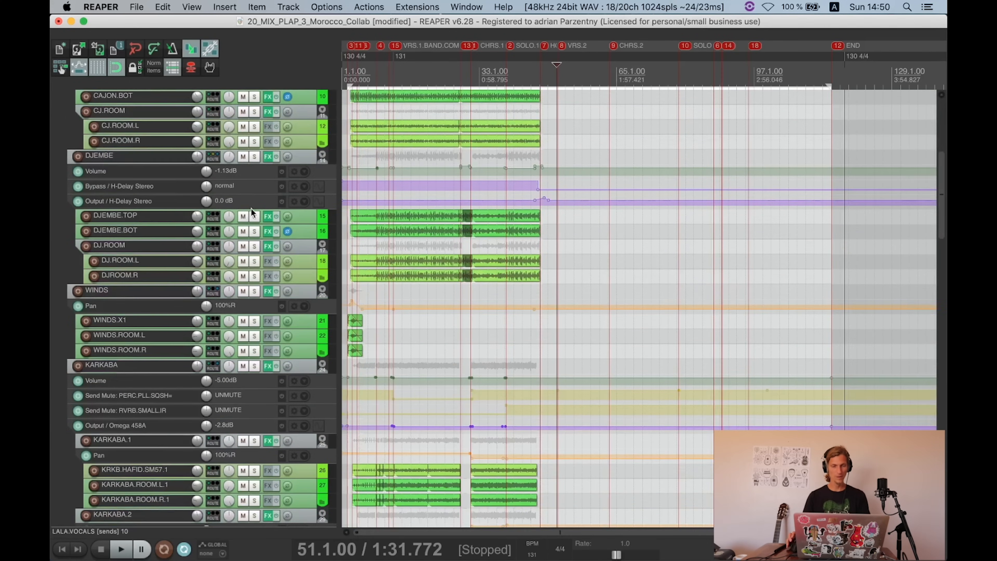
pyautogui.scroll(-20, 258, 223)
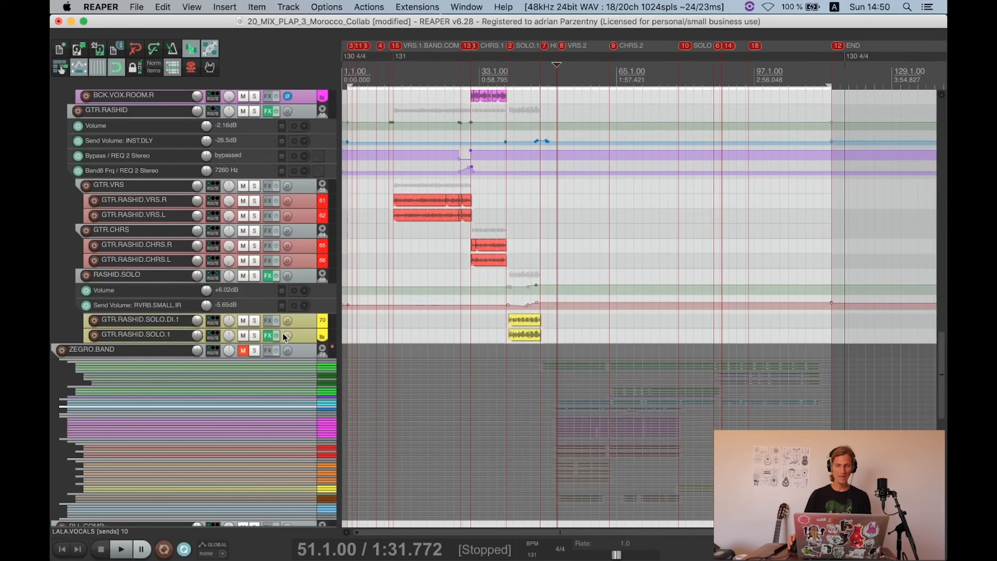
pyautogui.click(322, 348)
pyautogui.press('super+Up')
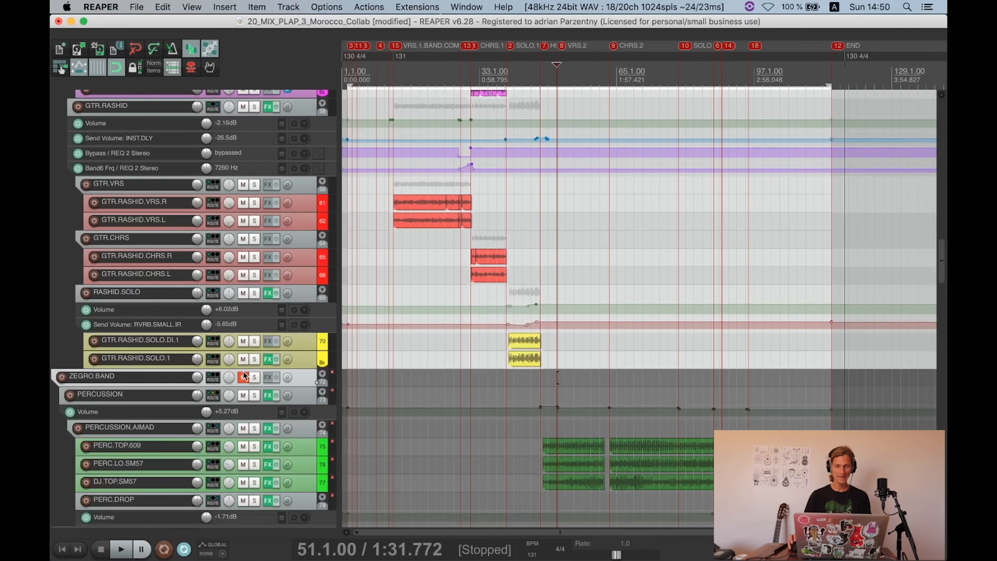
pyautogui.click(244, 377)
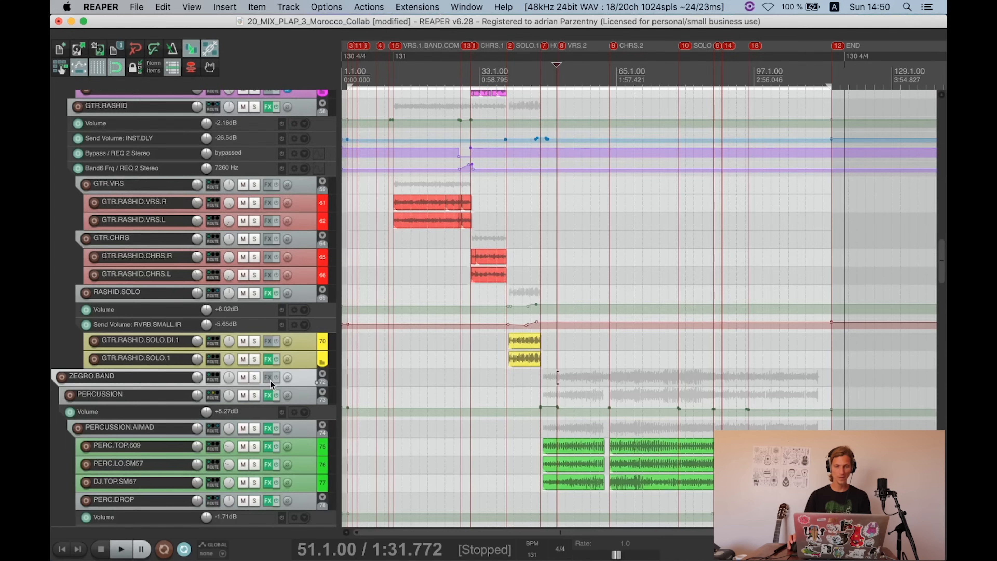
# Step: Insert L2 Stereo (Waves) on the ZEGRO.BAND folder, with its threshold at -2.3 and both dither and shaping set to None
pyautogui.click(271, 378)
pyautogui.write('l2')
pyautogui.doubleClick(544, 104)
pyautogui.moveTo(487, 177); pyautogui.dragTo(487, 185)
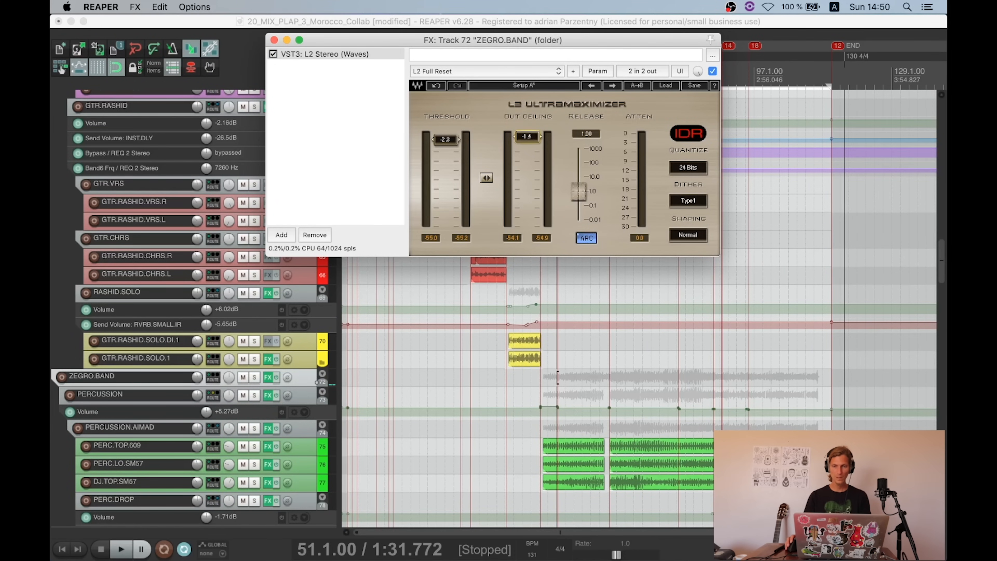
pyautogui.click(684, 196)
pyautogui.click(695, 238)
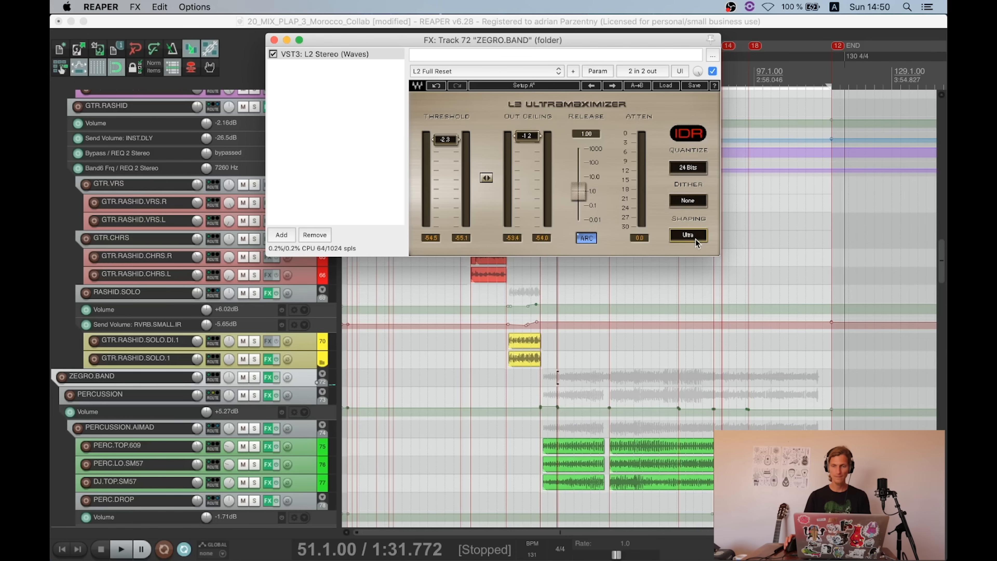
pyautogui.click(274, 39)
# Step: Mute the DARAA.TRIBES folder track
pyautogui.scroll(15, 297, 180)
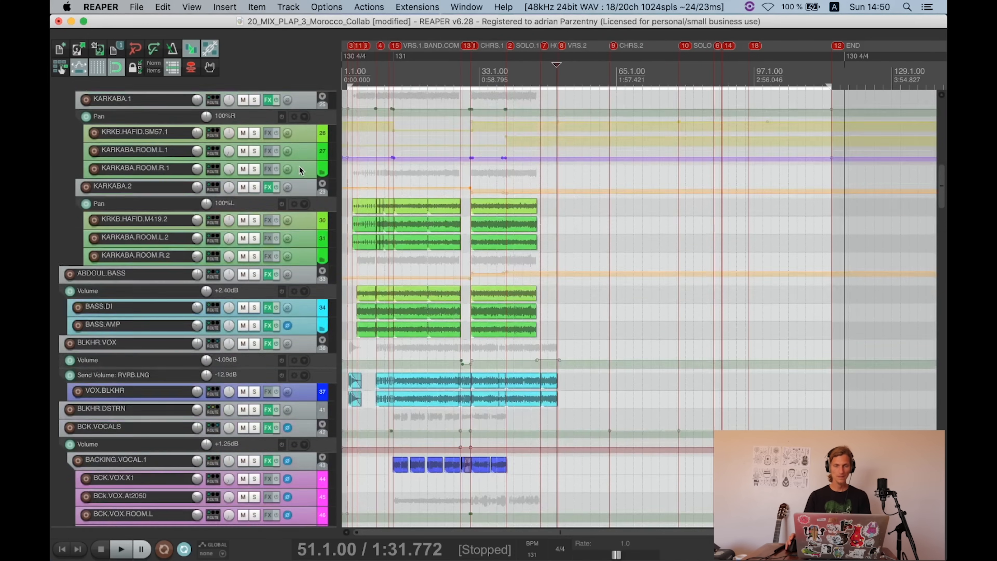
pyautogui.scroll(10, 297, 165)
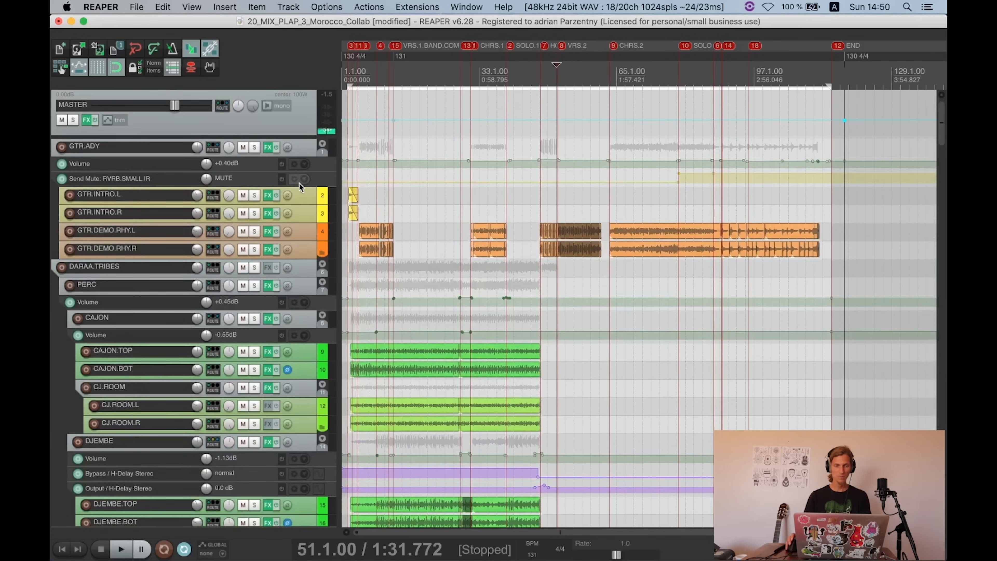
pyautogui.click(244, 269)
# Step: Set the ZEGRO.BAND L2 limiter's threshold to -2.2 and output ceiling to -0.1 while playing the mix from 52.1.00
pyautogui.scroll(-15, 230, 235)
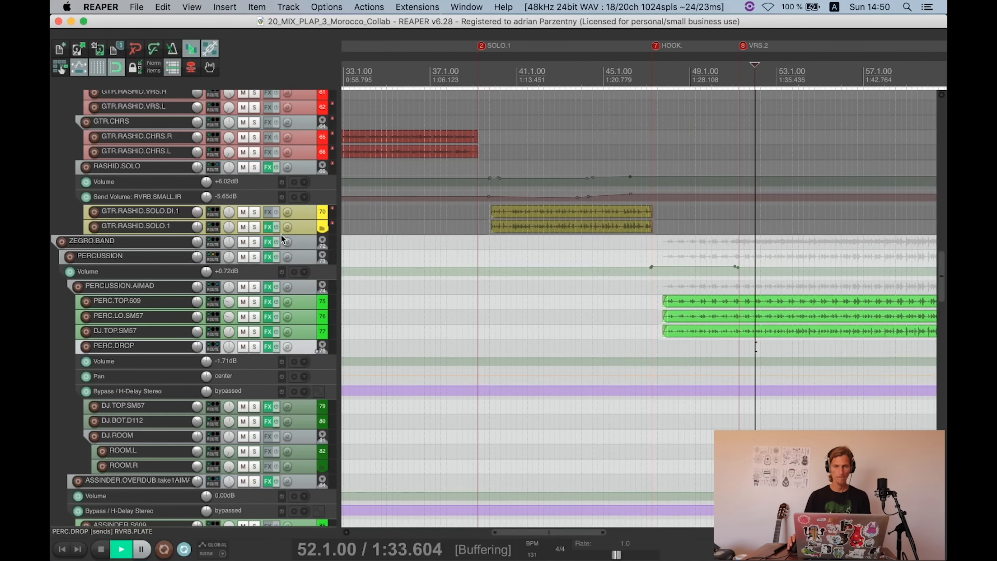
pyautogui.click(267, 242)
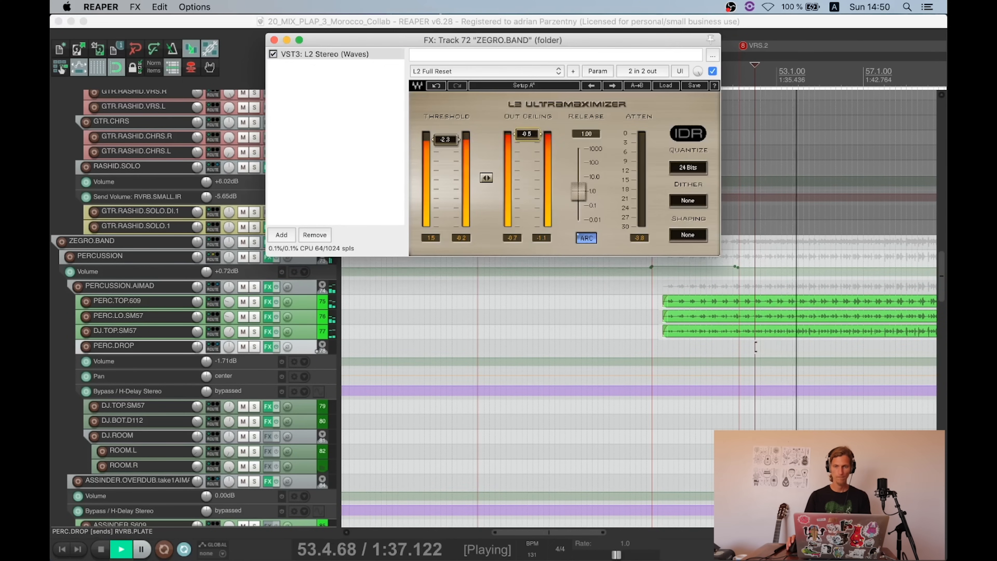
pyautogui.moveTo(486, 178); pyautogui.dragTo(487, 175)
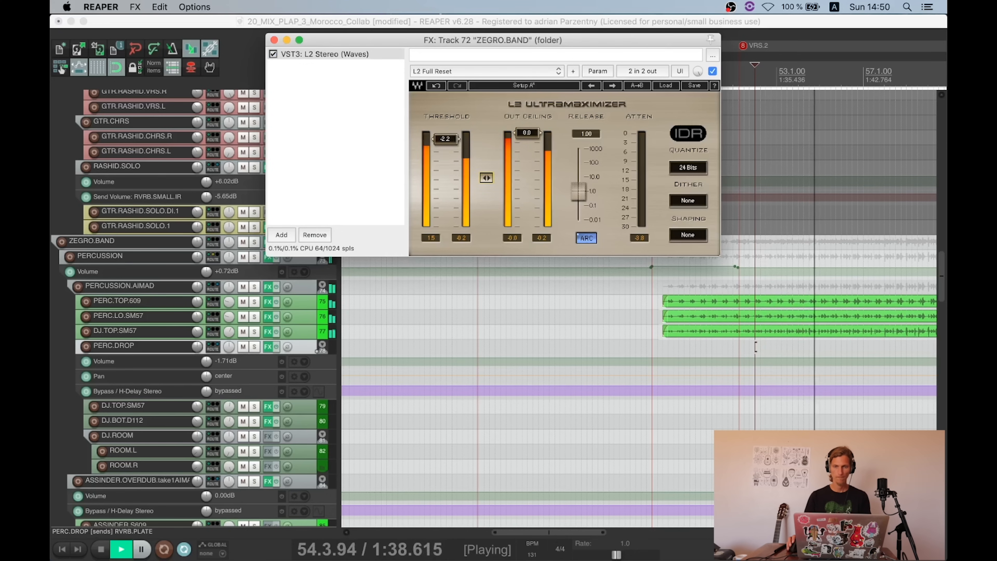
pyautogui.moveTo(527, 133); pyautogui.dragTo(527, 133)
pyautogui.press('space')
pyautogui.press('space')
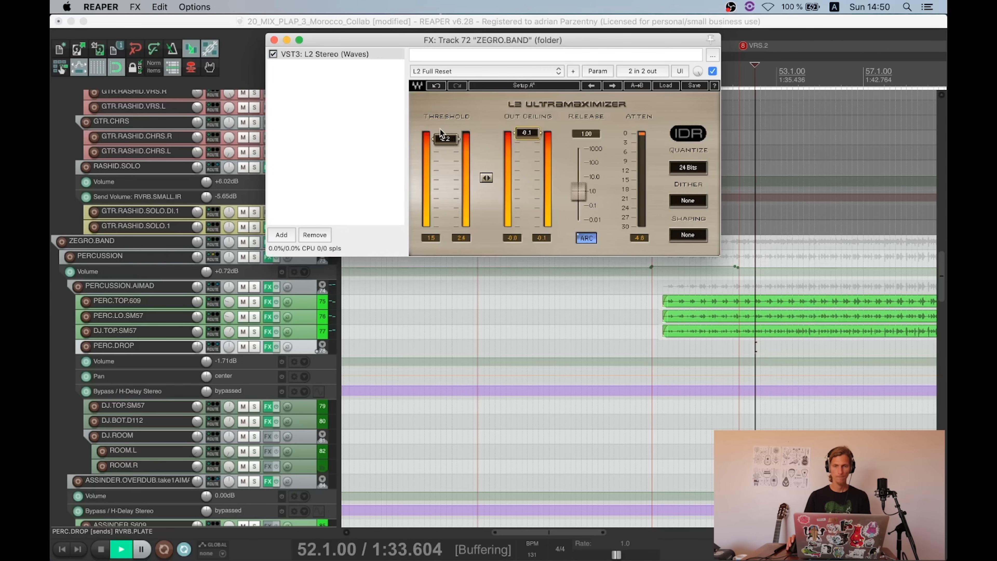
pyautogui.click(274, 39)
# Step: Review the ZEGRO.BAND tracks during playback, stop playback and save the project
pyautogui.scroll(-3, 284, 122)
pyautogui.scroll(-6, 511, 238)
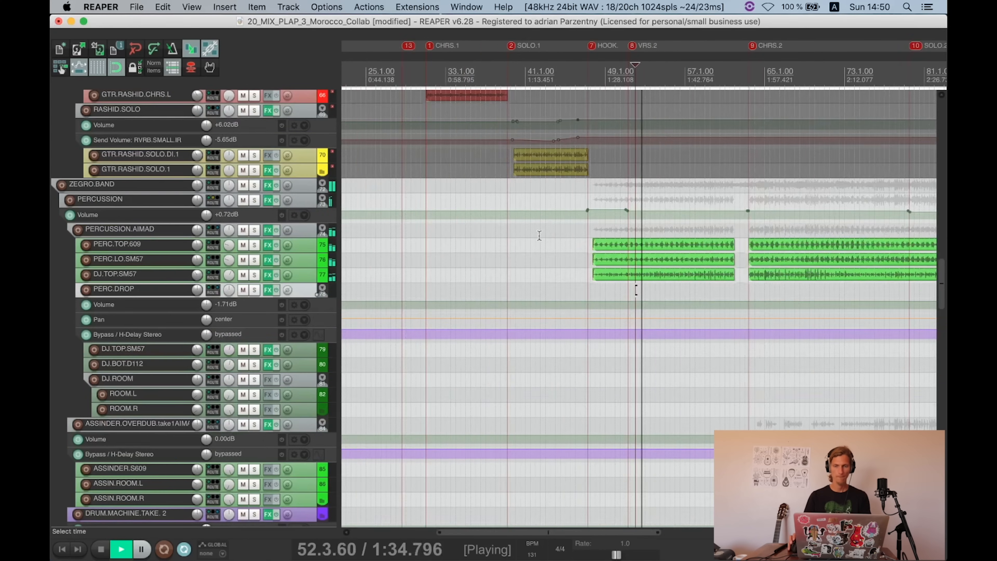
pyautogui.scroll(-15, 304, 267)
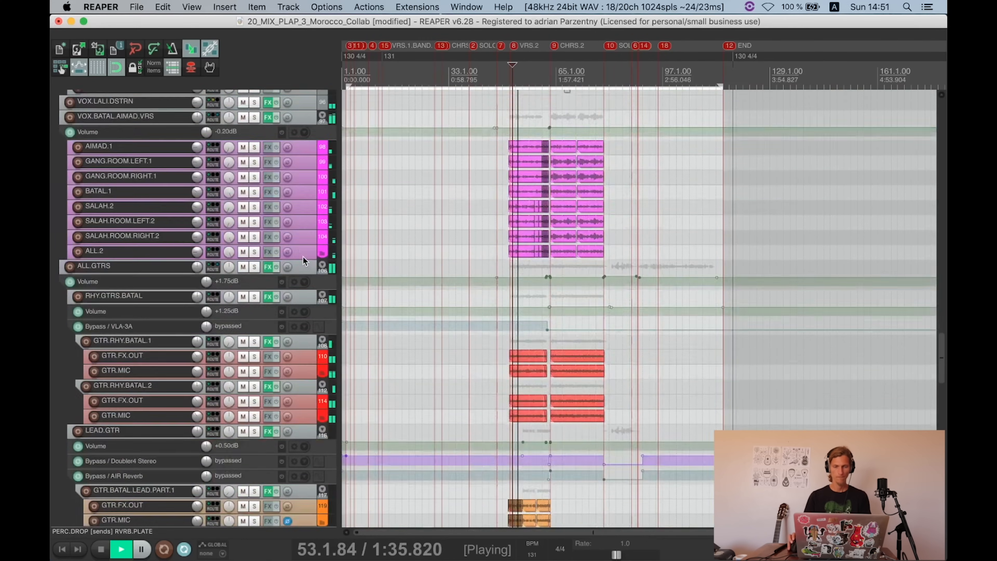
pyautogui.scroll(15, 280, 275)
pyautogui.press('space')
pyautogui.press('super+s')
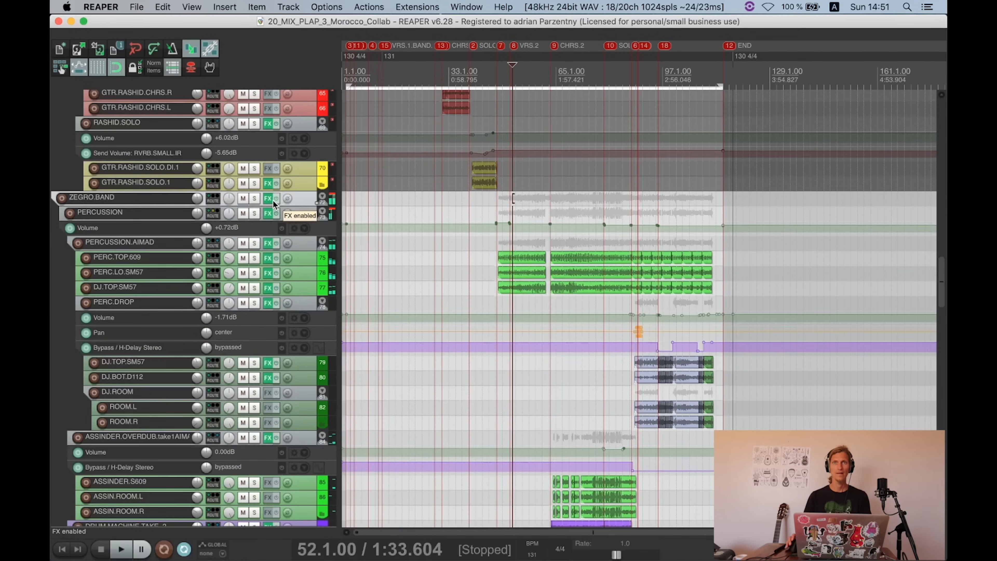
# Step: Unmute the FX folder and the DARAA.TRIBES folder
pyautogui.scroll(-20, 273, 218)
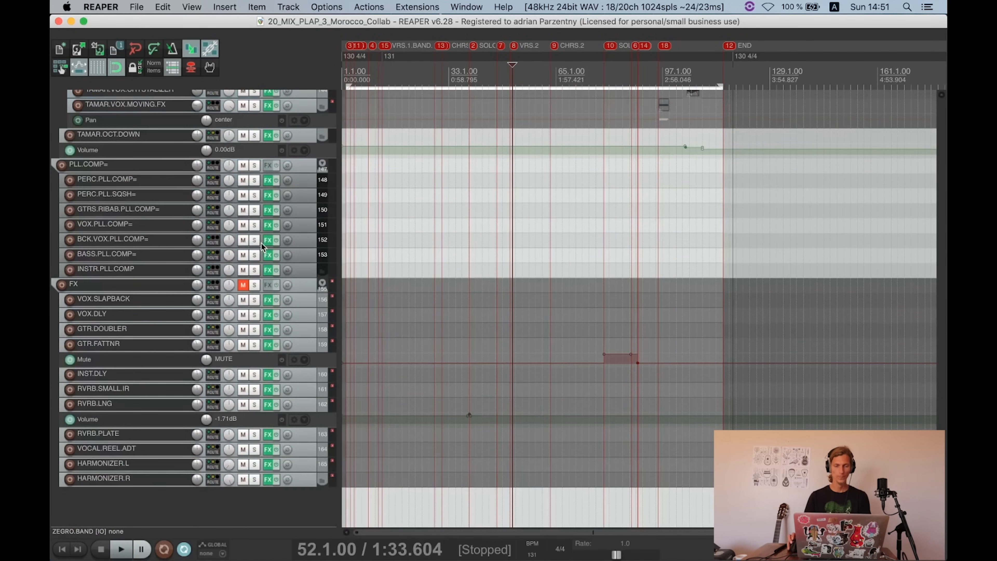
pyautogui.click(243, 285)
pyautogui.scroll(10, 280, 251)
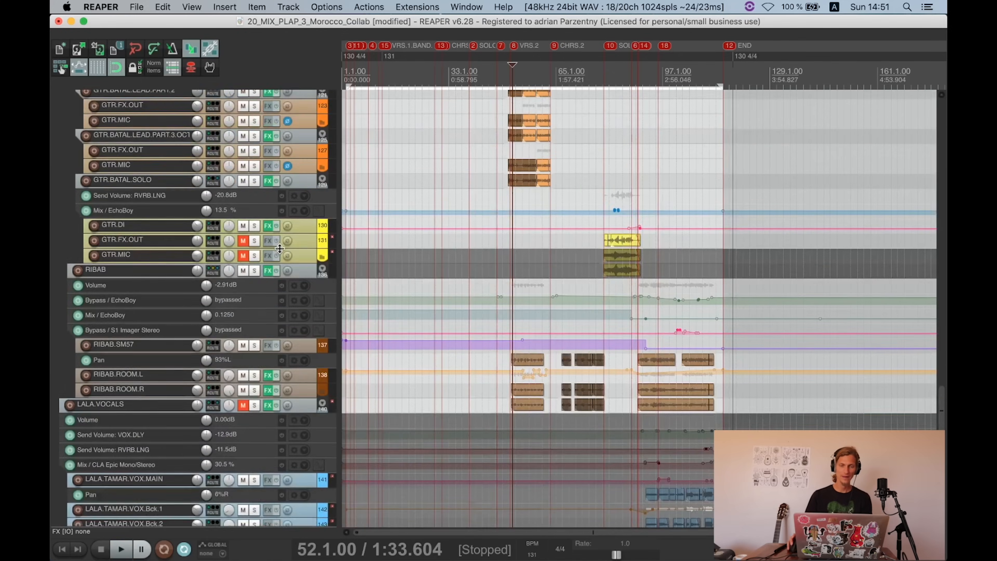
pyautogui.scroll(20, 280, 245)
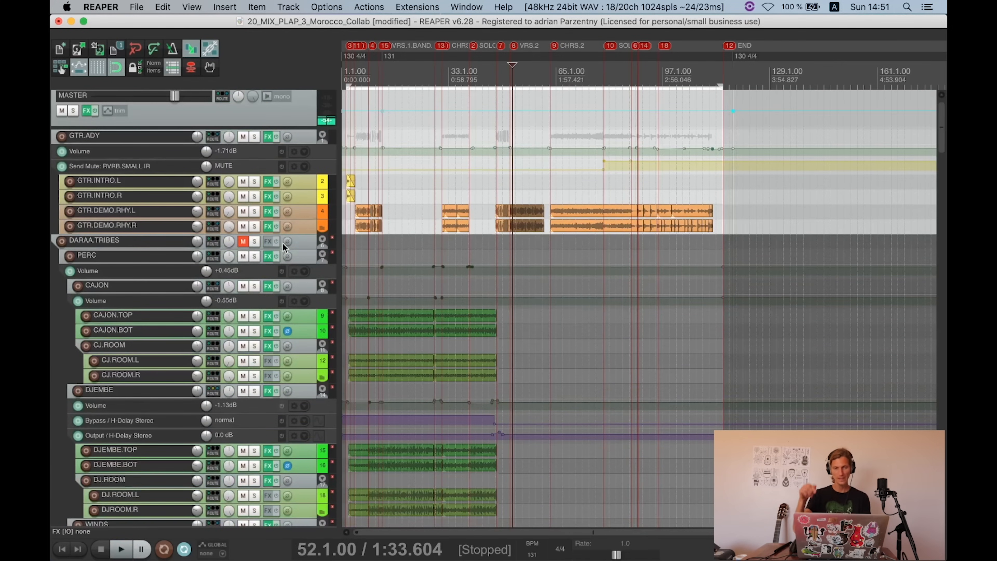
pyautogui.click(243, 242)
pyautogui.scroll(1, 274, 315)
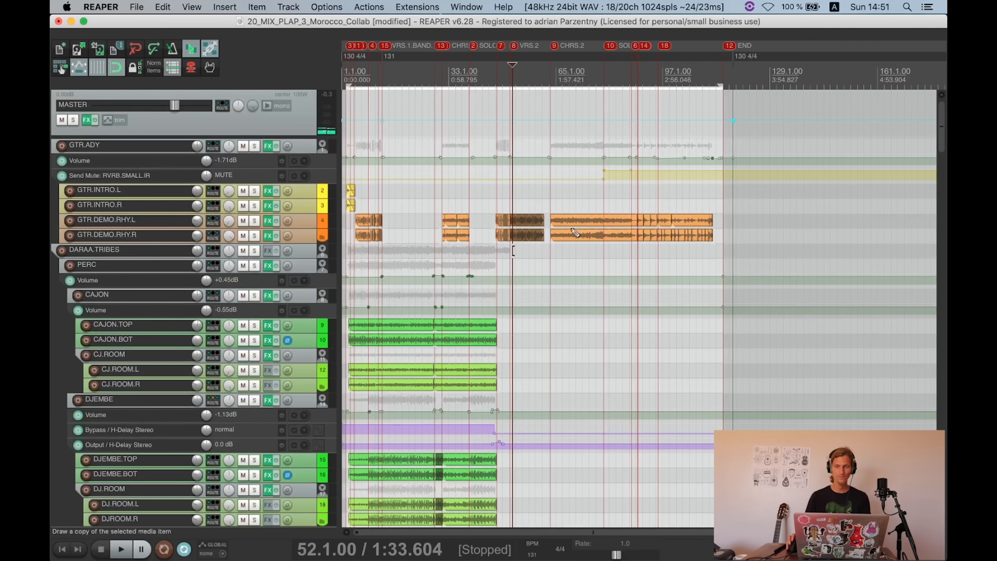
# Step: Open the master track's effects chain and examine the SSLComp Stereo bus compressor's settings
pyautogui.scroll(2, 706, 214)
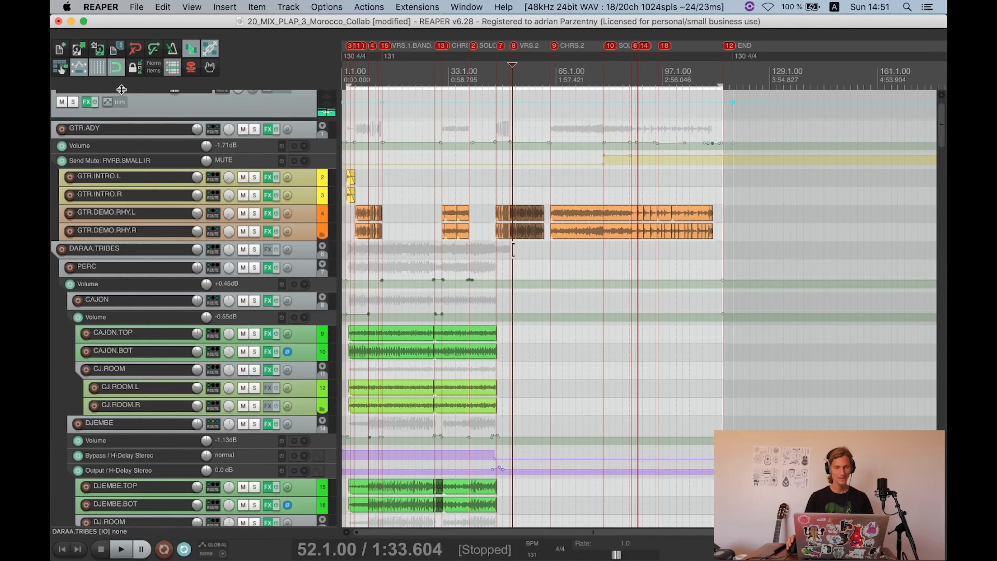
pyautogui.scroll(1, 197, 110)
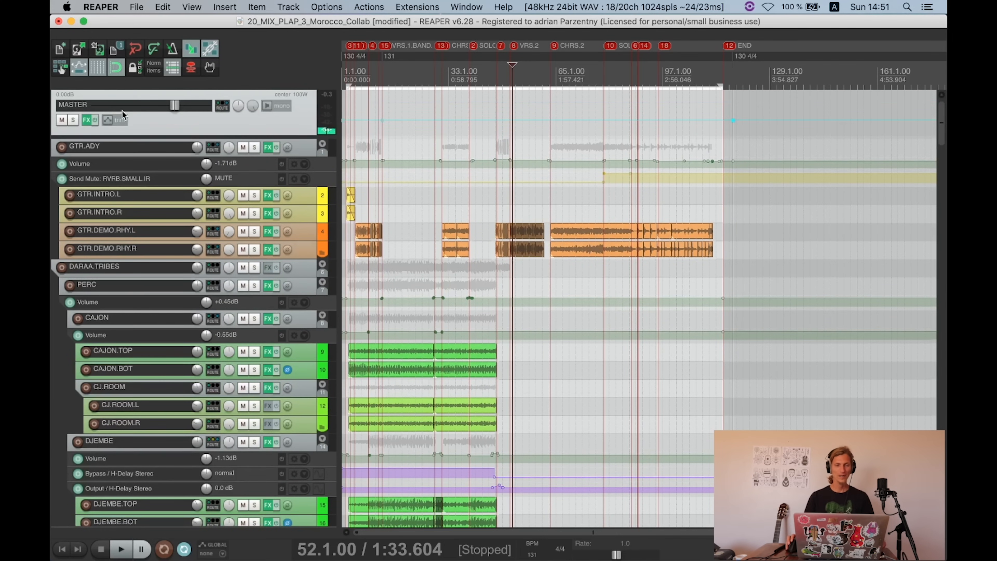
pyautogui.click(91, 124)
pyautogui.moveTo(711, 21); pyautogui.dragTo(161, 4)
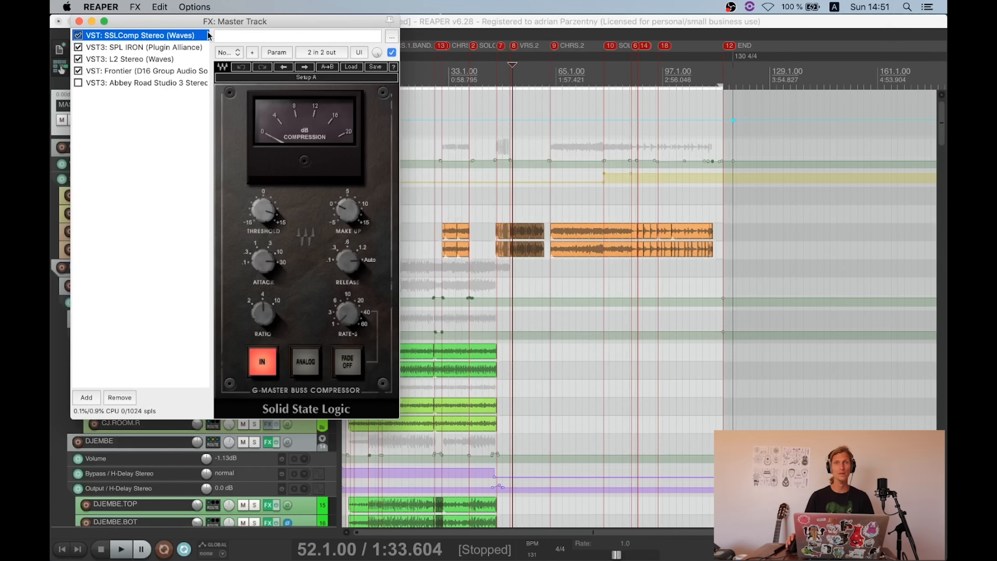
# Step: Examine the SPL IRON mastering compressor's settings in the master effects chain, keeping its whole interface in view
pyautogui.click(148, 47)
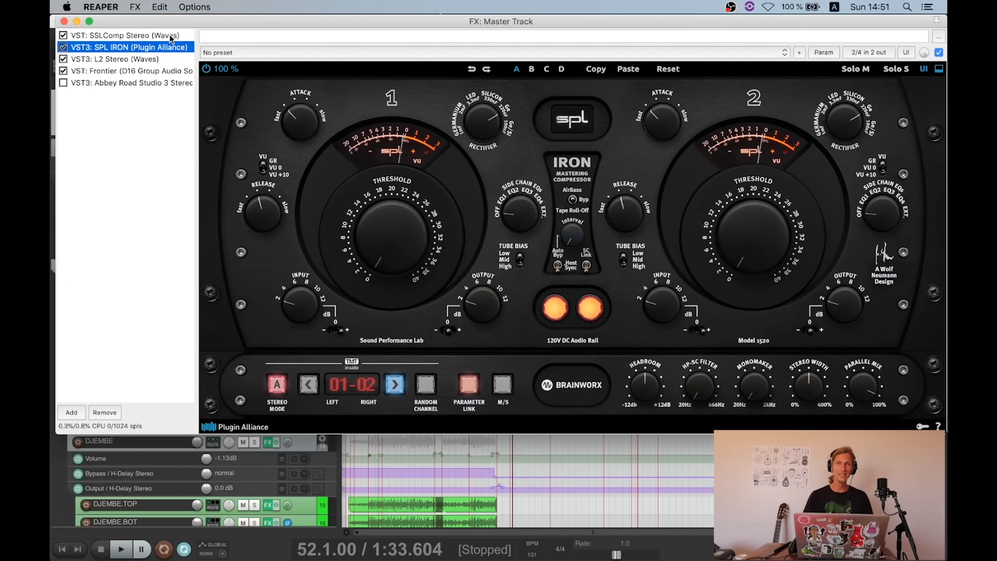
pyautogui.moveTo(179, 21)
pyautogui.mouseDown()
pyautogui.moveTo(91, 19)
pyautogui.moveTo(180, 15)
pyautogui.mouseUp()
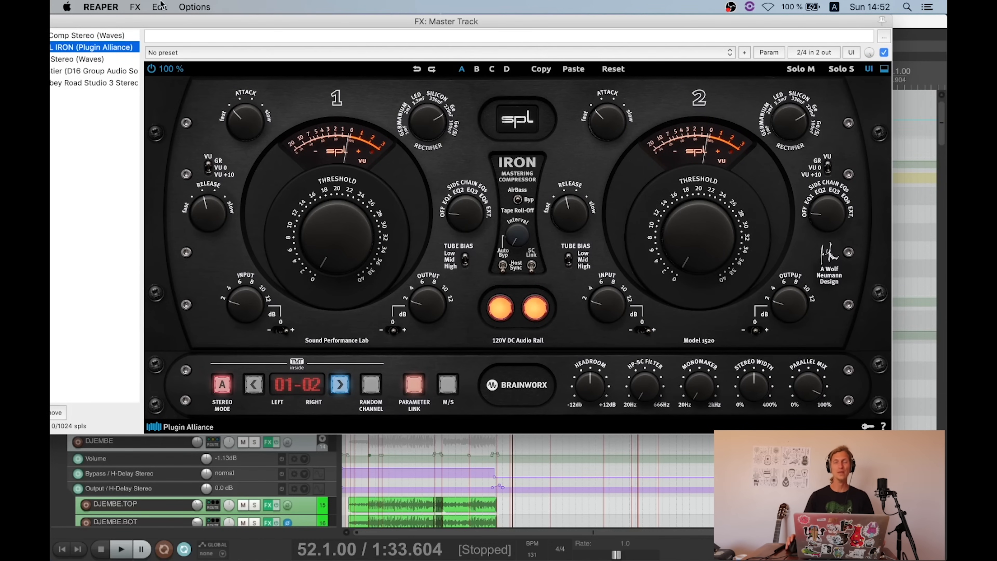
pyautogui.moveTo(188, 16); pyautogui.dragTo(244, 42)
pyautogui.click(244, 45)
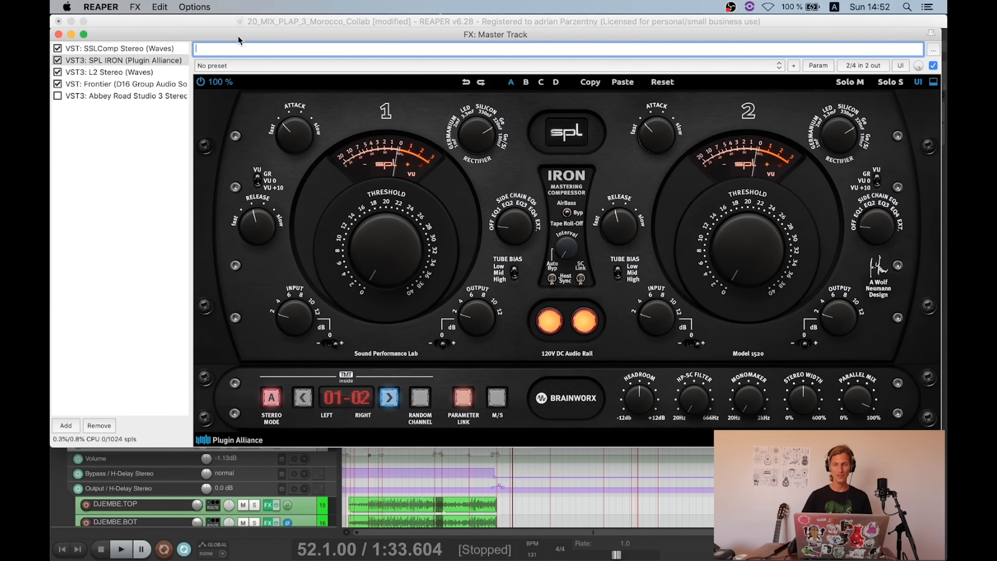
pyautogui.press('Tab')
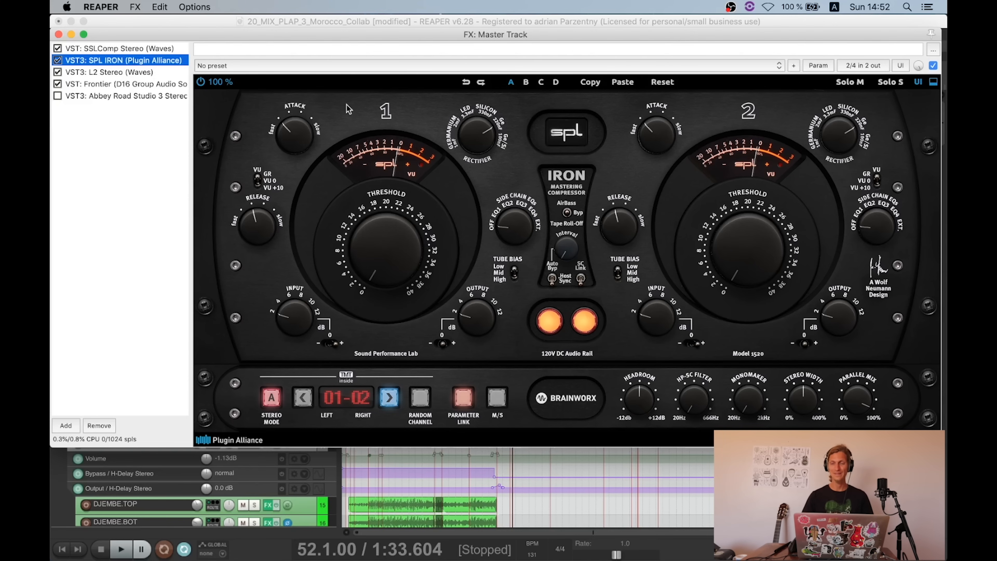
pyautogui.moveTo(190, 41); pyautogui.dragTo(184, 28)
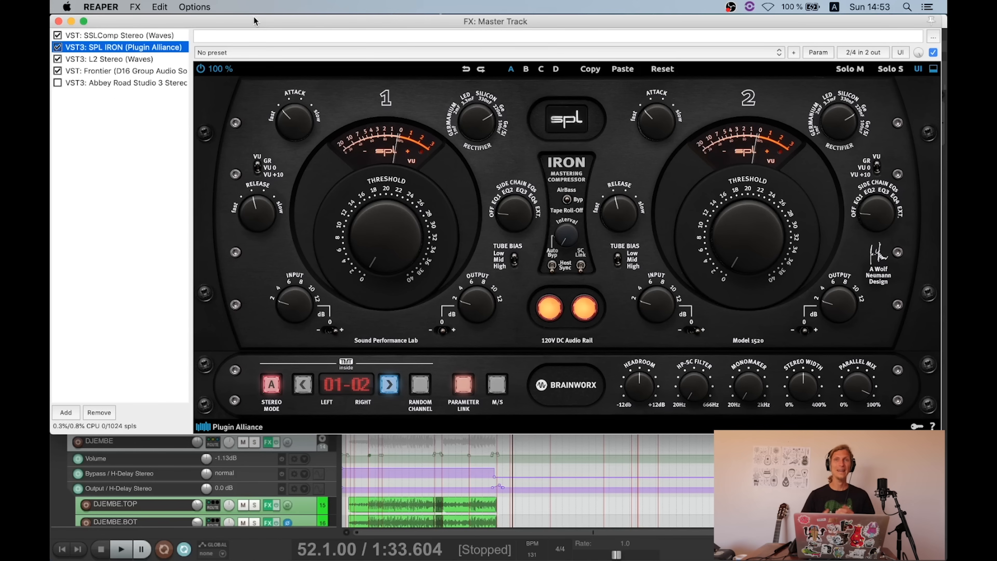
pyautogui.moveTo(253, 20); pyautogui.dragTo(262, 21)
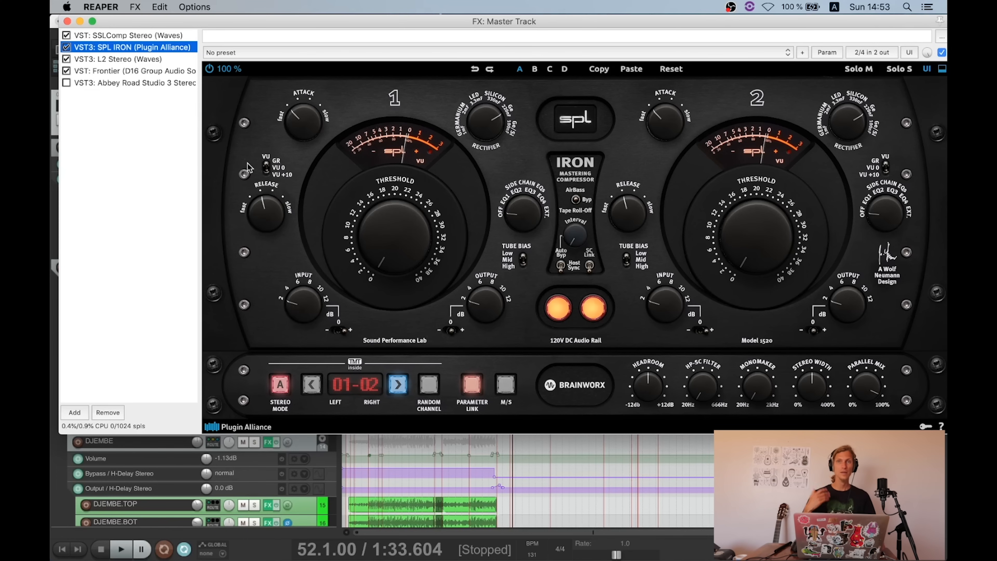
# Step: Examine the L2 Stereo and Frontier limiters in the master effects chain, checking Frontier's threshold setting
pyautogui.click(114, 59)
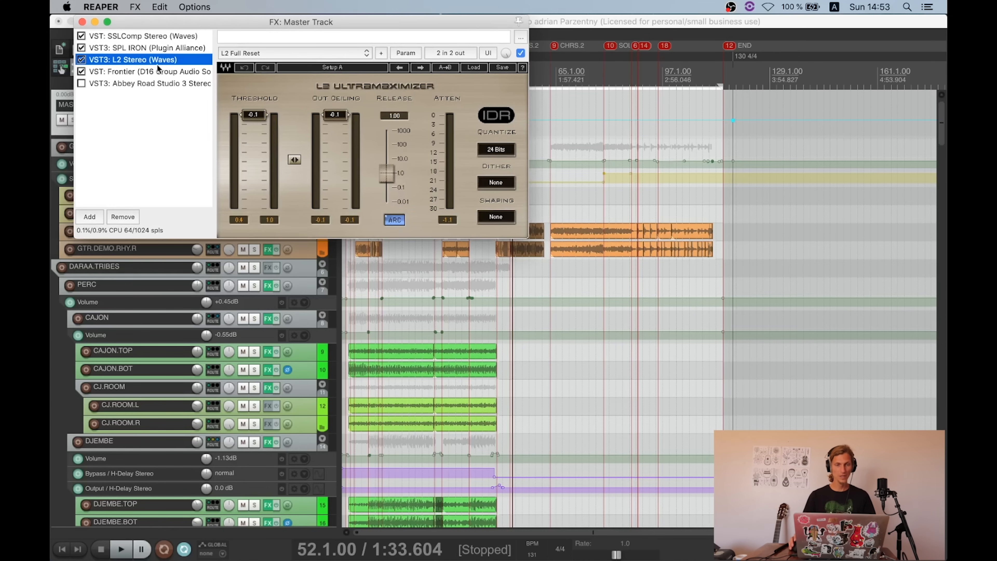
pyautogui.click(145, 72)
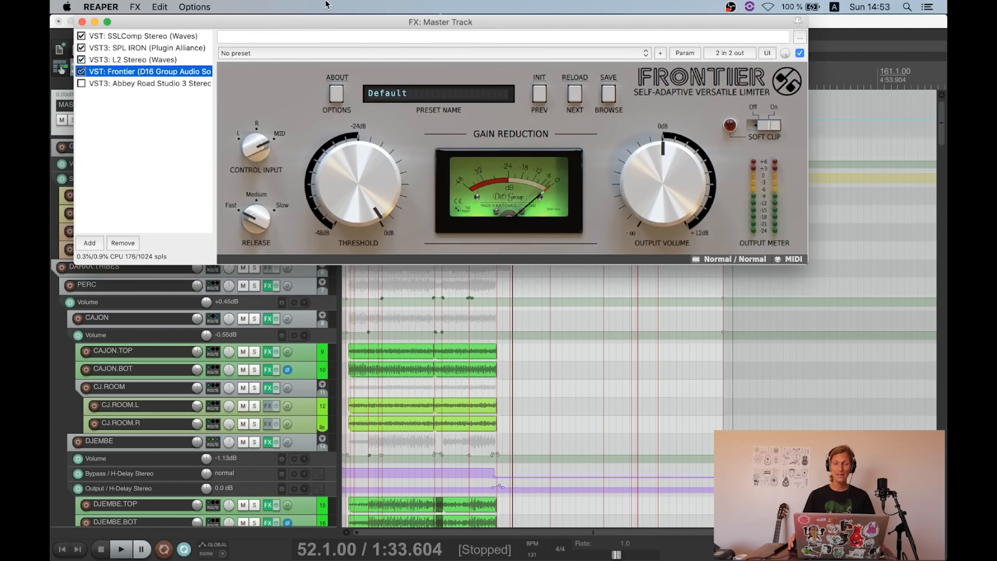
pyautogui.moveTo(312, 27); pyautogui.dragTo(290, 11)
pyautogui.click(339, 194)
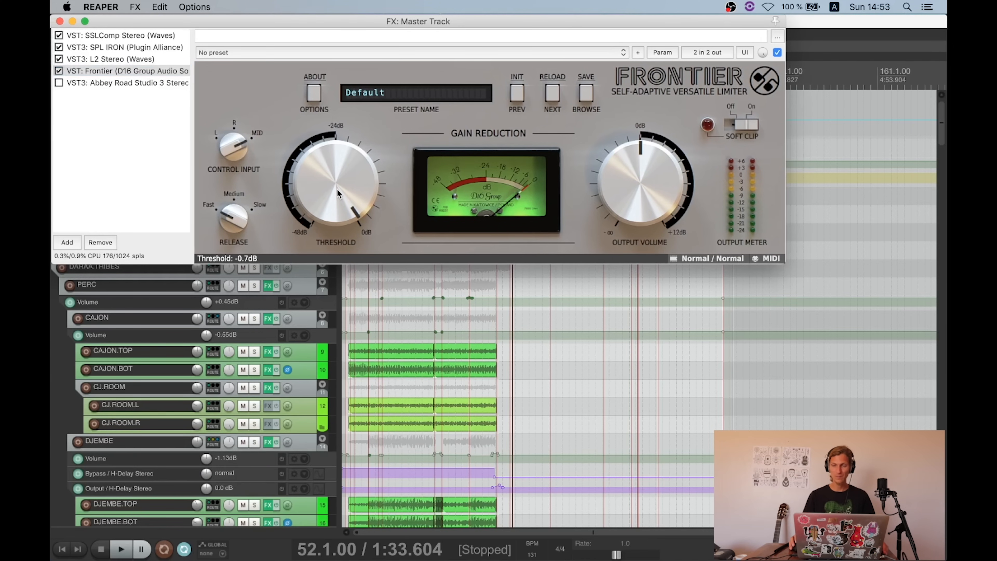
pyautogui.moveTo(339, 194); pyautogui.dragTo(340, 205)
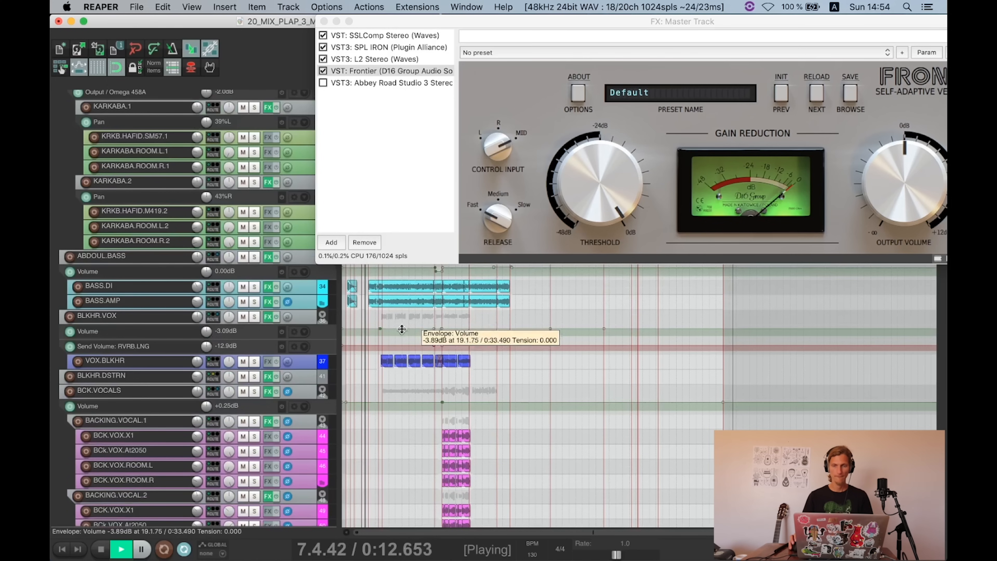
# Step: Check the Frontier and L2 limiters' level meters during playback with the effects window fully in view, and stop playback
pyautogui.moveTo(409, 24); pyautogui.dragTo(333, 317)
pyautogui.click(391, 147)
pyautogui.moveTo(440, 314); pyautogui.dragTo(338, 40)
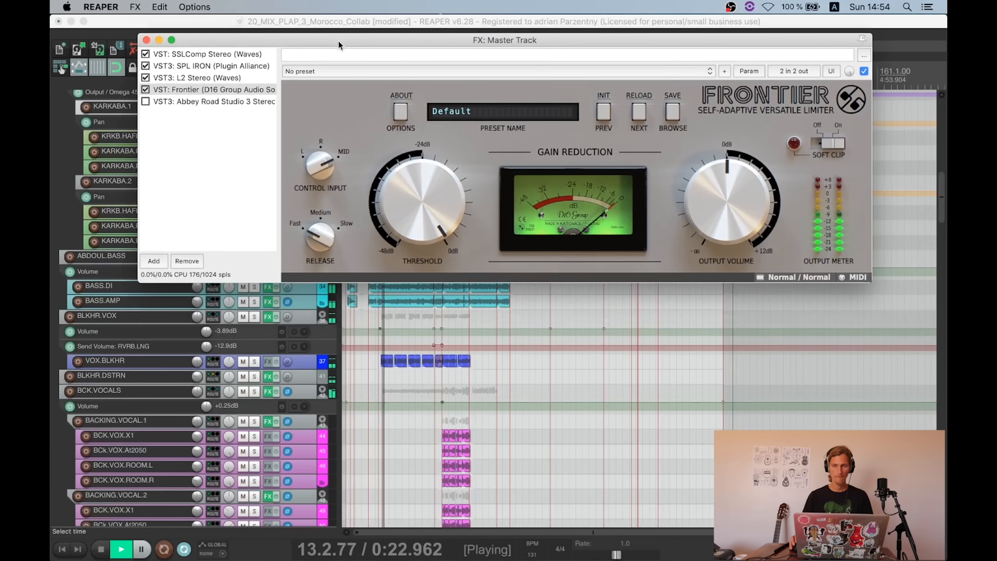
pyautogui.click(226, 78)
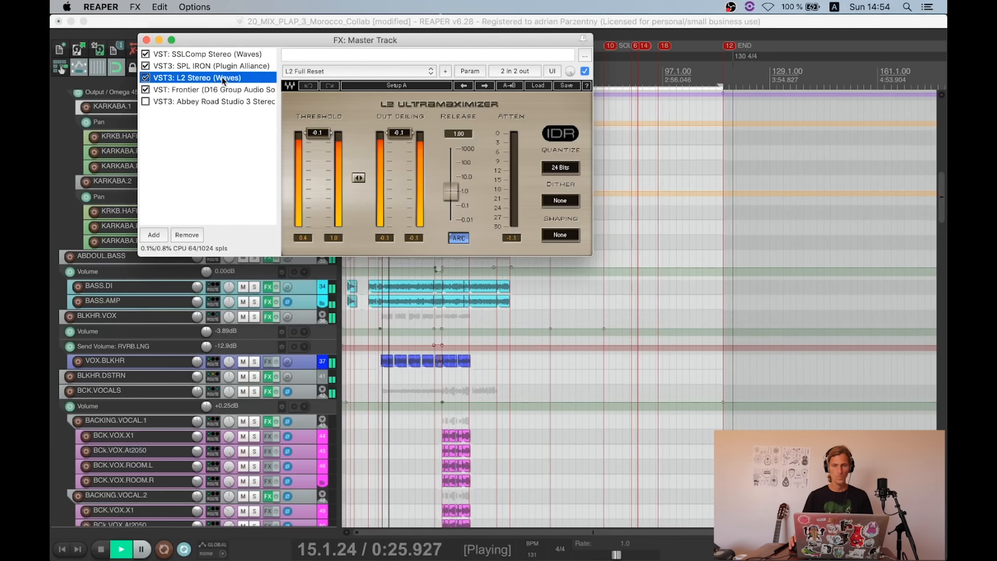
pyautogui.press('space')
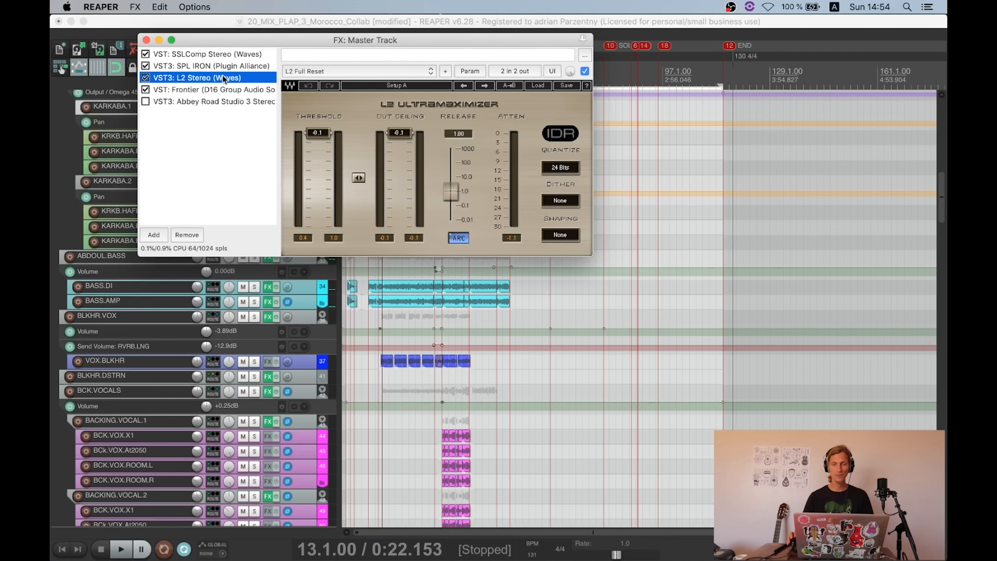
# Step: Examine the bypassed Abbey Road Studio 3 plug-in in the master effects chain and close the chain's window
pyautogui.click(193, 100)
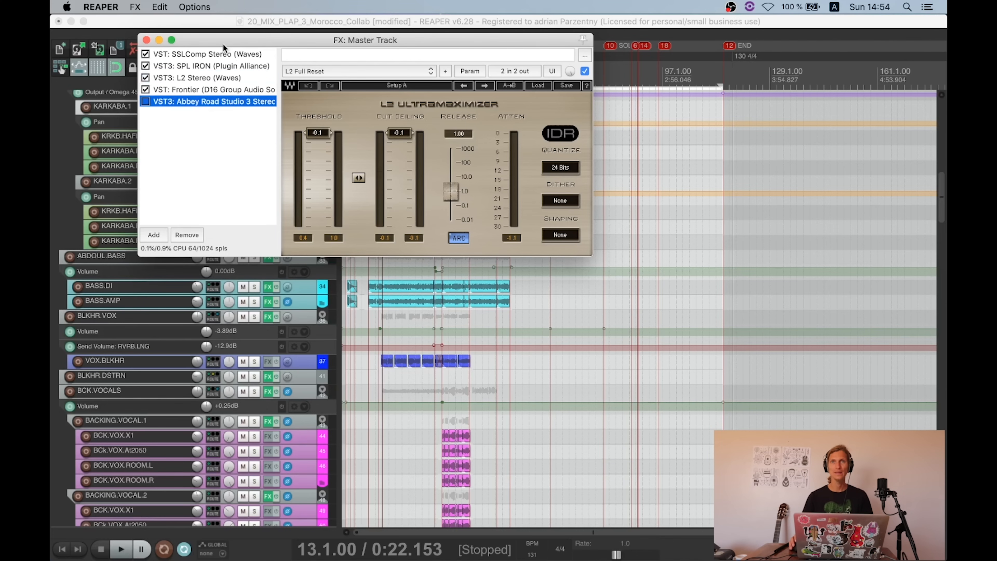
pyautogui.moveTo(262, 41); pyautogui.dragTo(196, 26)
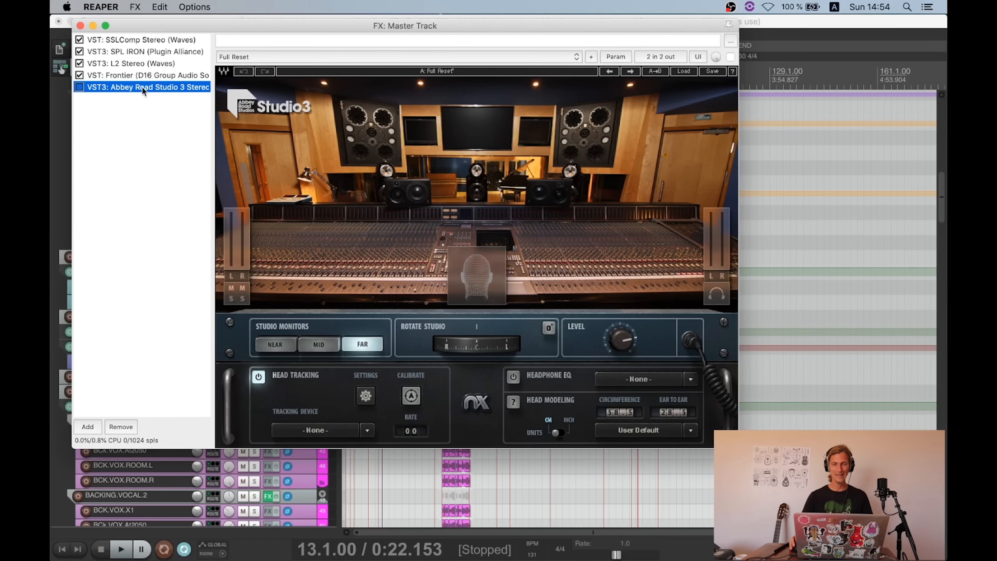
pyautogui.click(80, 26)
# Step: Play the mix from bar 13 while reviewing the bass, karkaba, djembe and cajon tracks, and stop playback
pyautogui.scroll(5, 470, 161)
pyautogui.scroll(1, 474, 161)
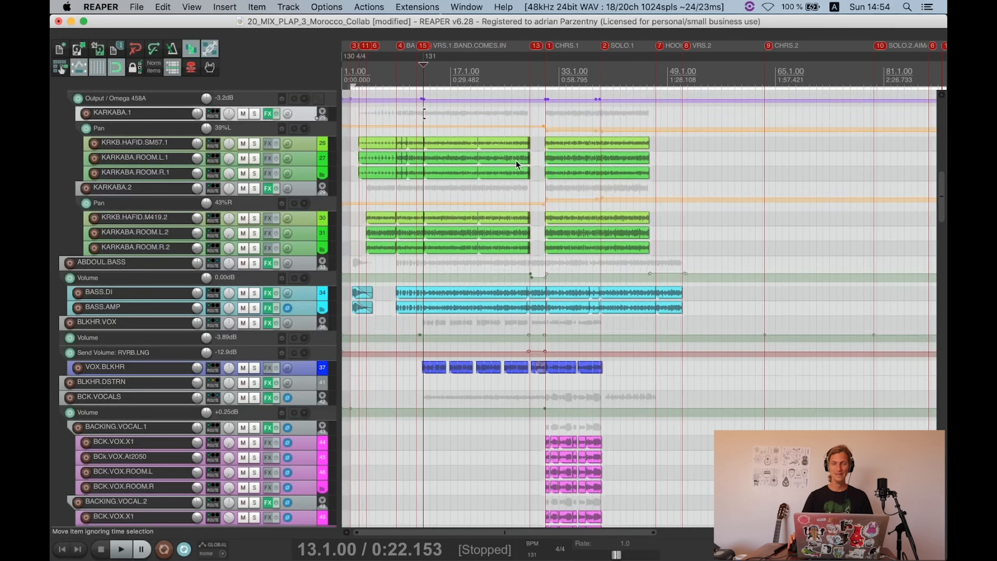
pyautogui.press('space')
pyautogui.scroll(4, 502, 153)
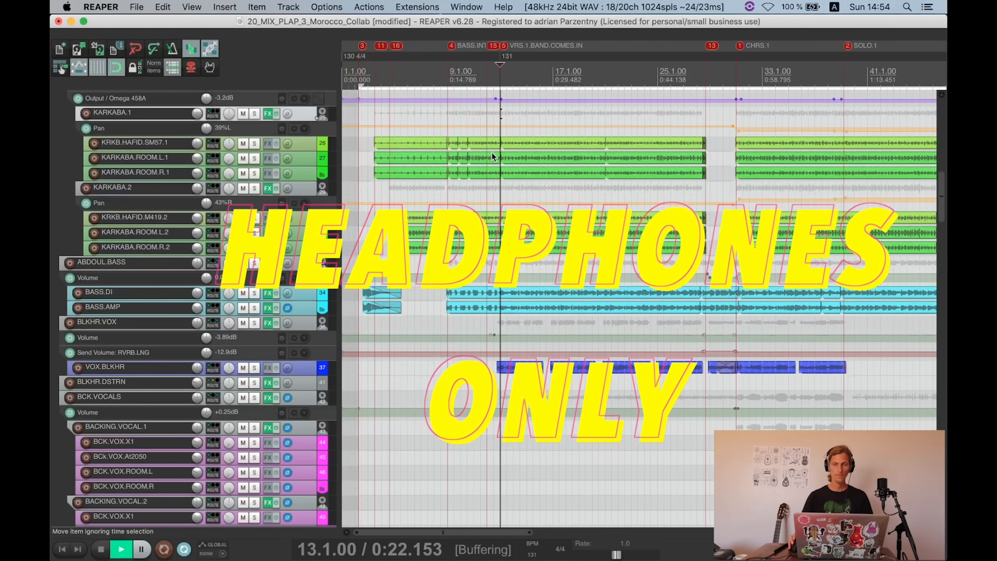
pyautogui.scroll(10, 312, 123)
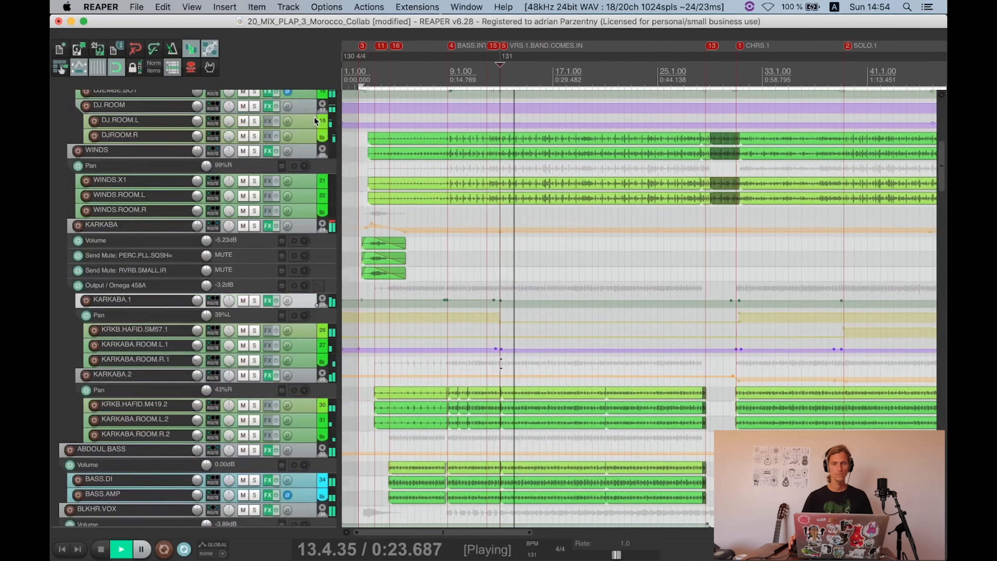
pyautogui.scroll(4, 312, 122)
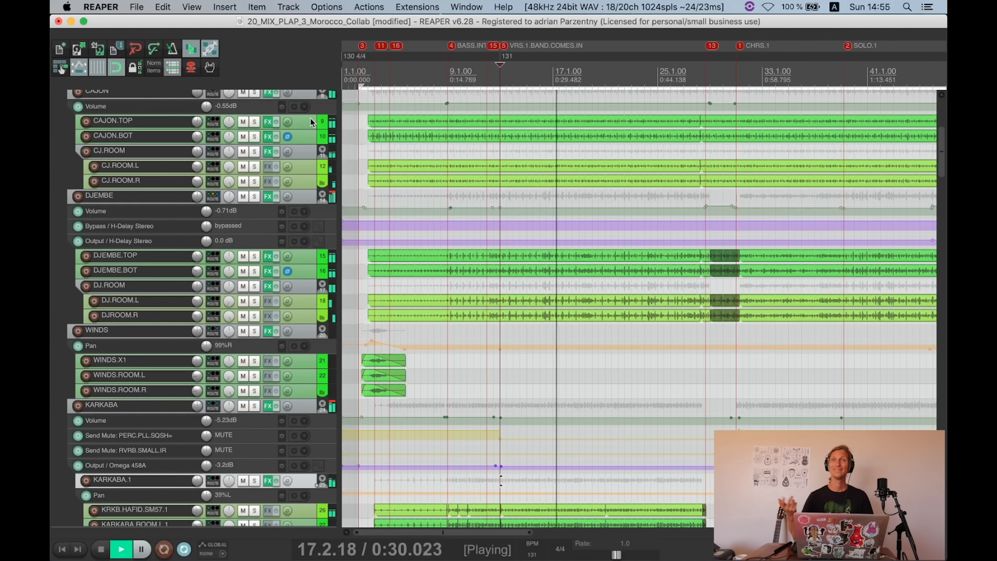
pyautogui.scroll(8, 310, 118)
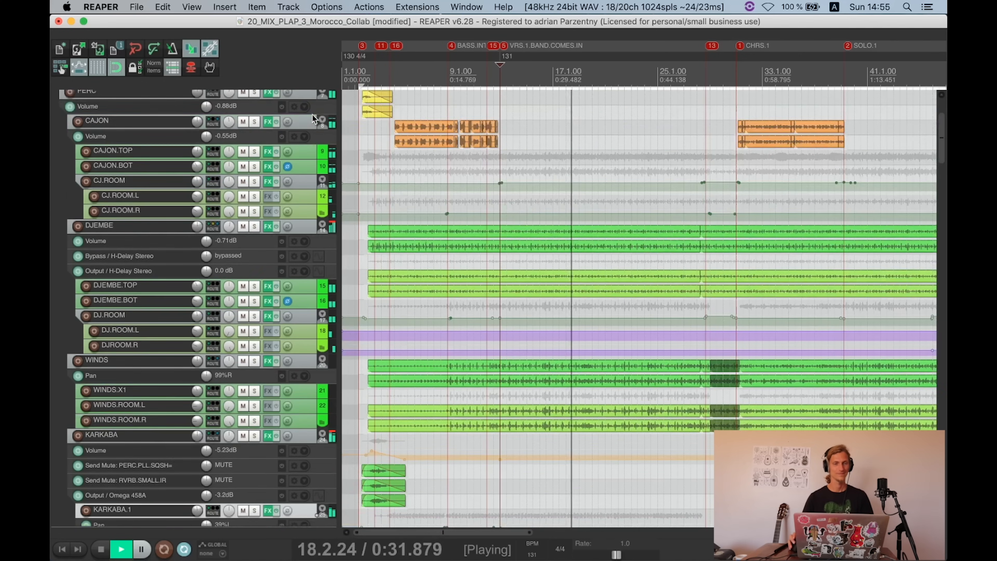
pyautogui.press('space')
# Step: Reopen the master effects chain with Abbey Road Studio 3 enabled and switch its studio monitors to Mid
pyautogui.click(86, 122)
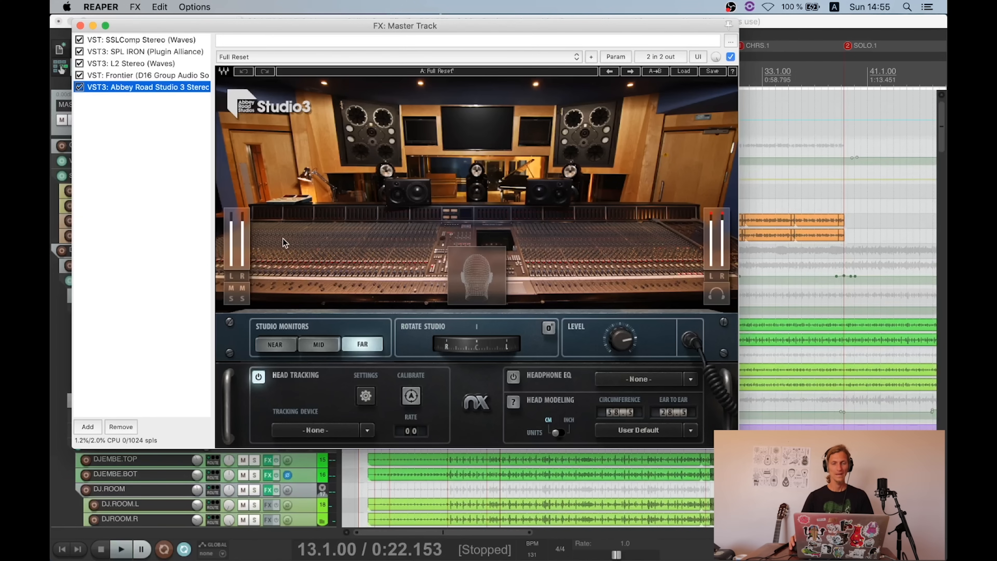
pyautogui.click(318, 344)
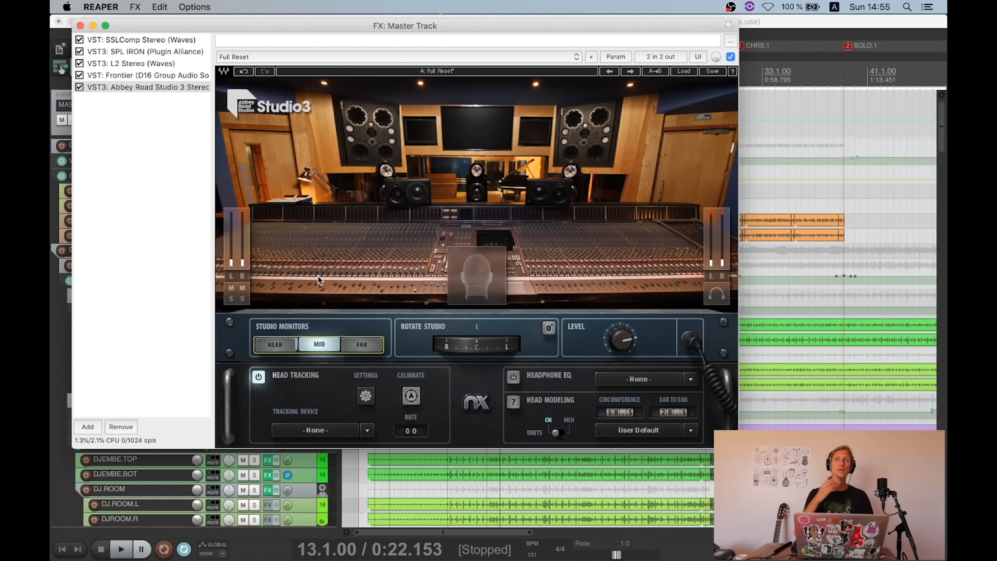
pyautogui.moveTo(318, 28); pyautogui.dragTo(293, 24)
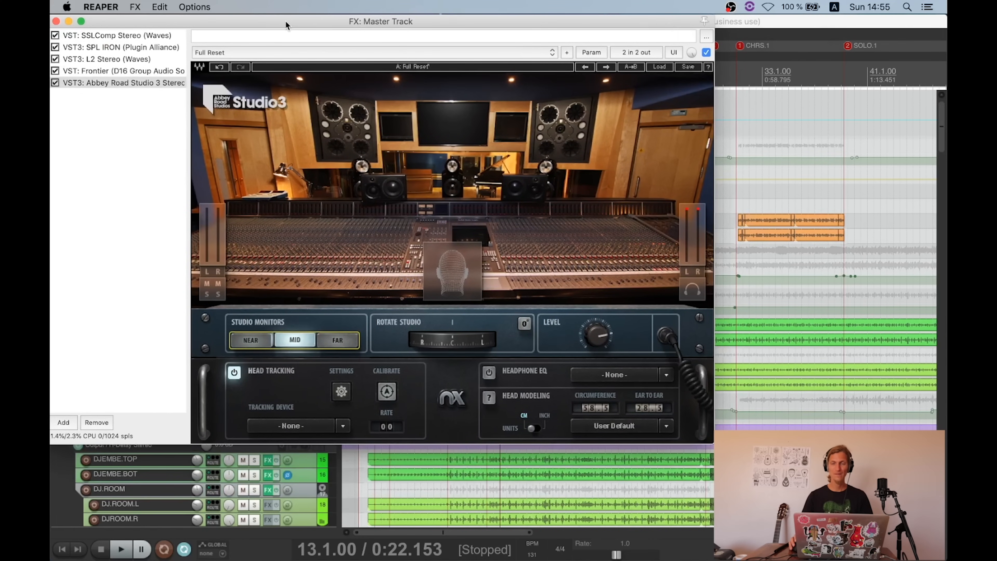